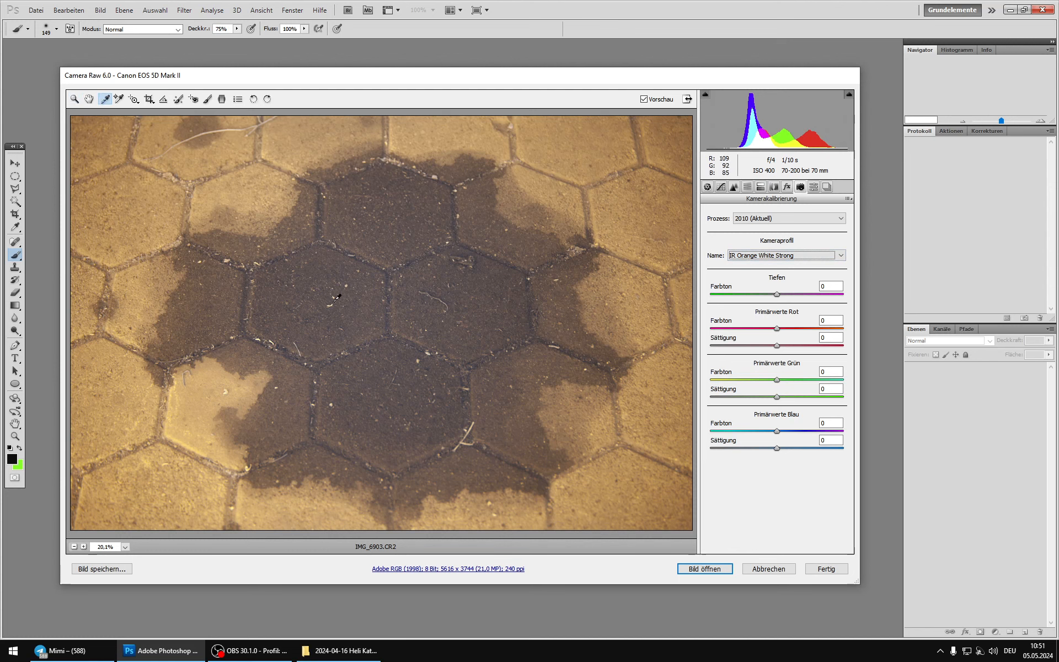
Step: Set the white balance from a dry light paving stone and open the image with its colours converted to the working space
left_click(346, 304)
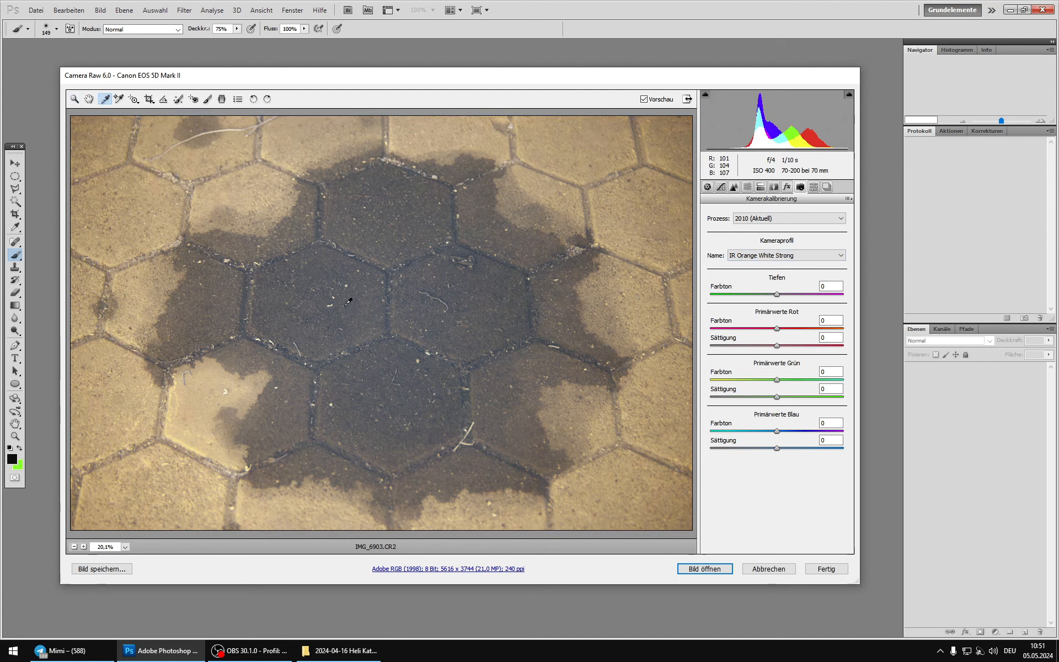
left_click(247, 194)
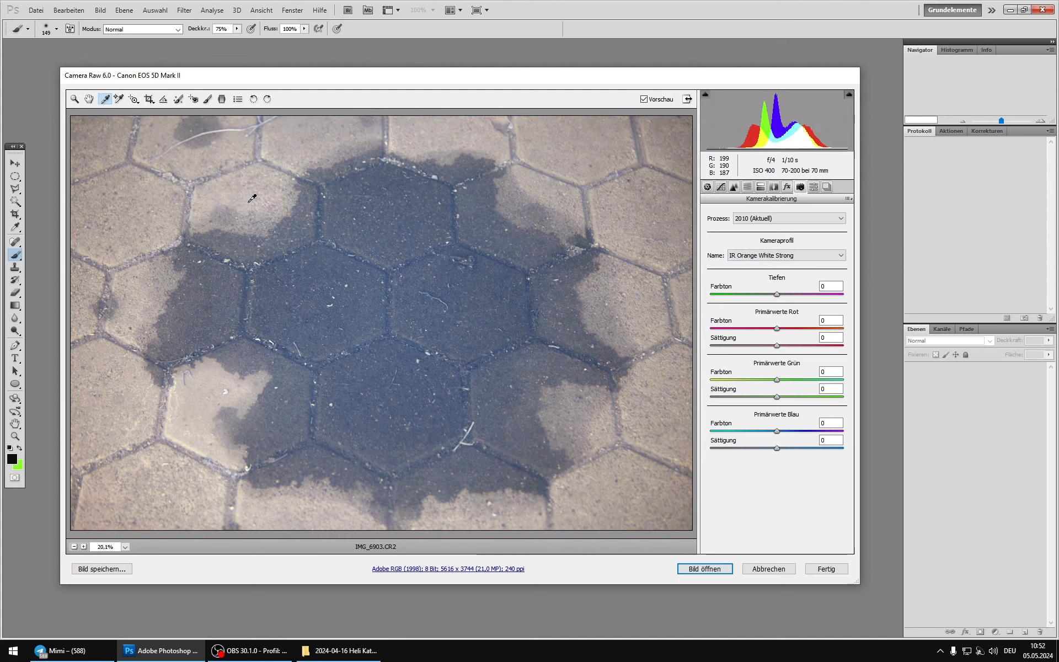
left_click(706, 569)
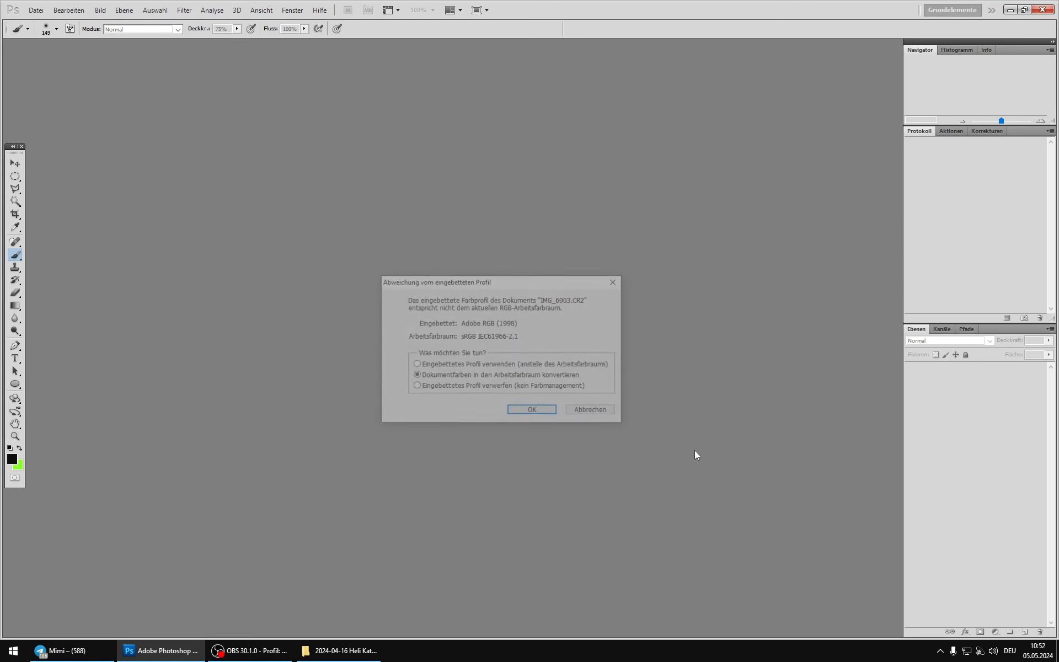
left_click(539, 411)
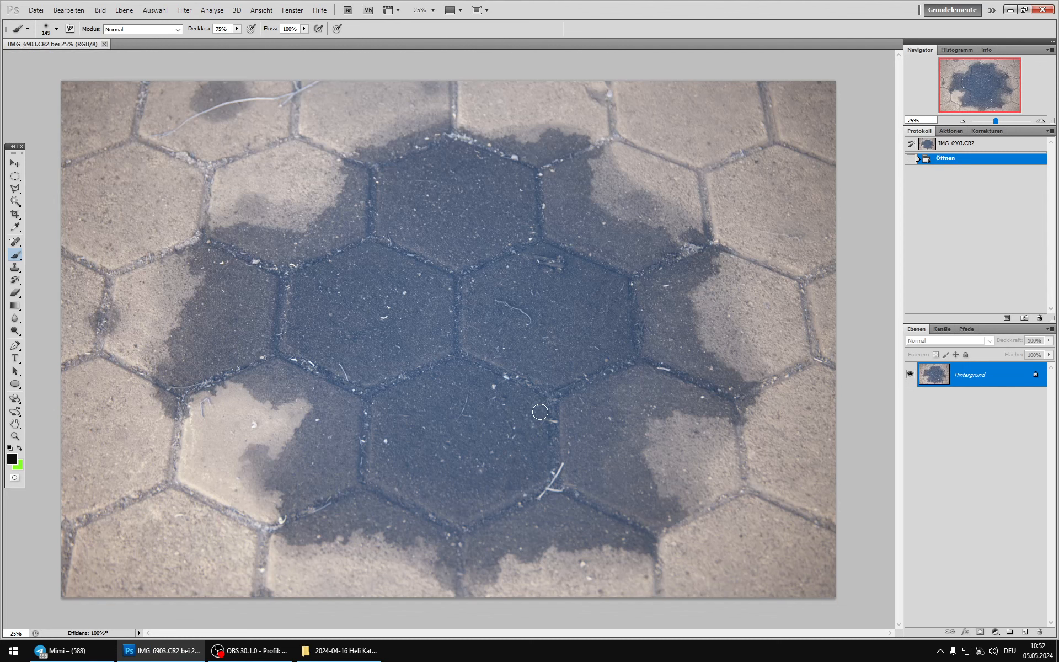
Step: Duplicate the background layer and raise the copy's contrast with an S-shaped RGB curve, mapping input 174 to output 197
key("ctrl+j")
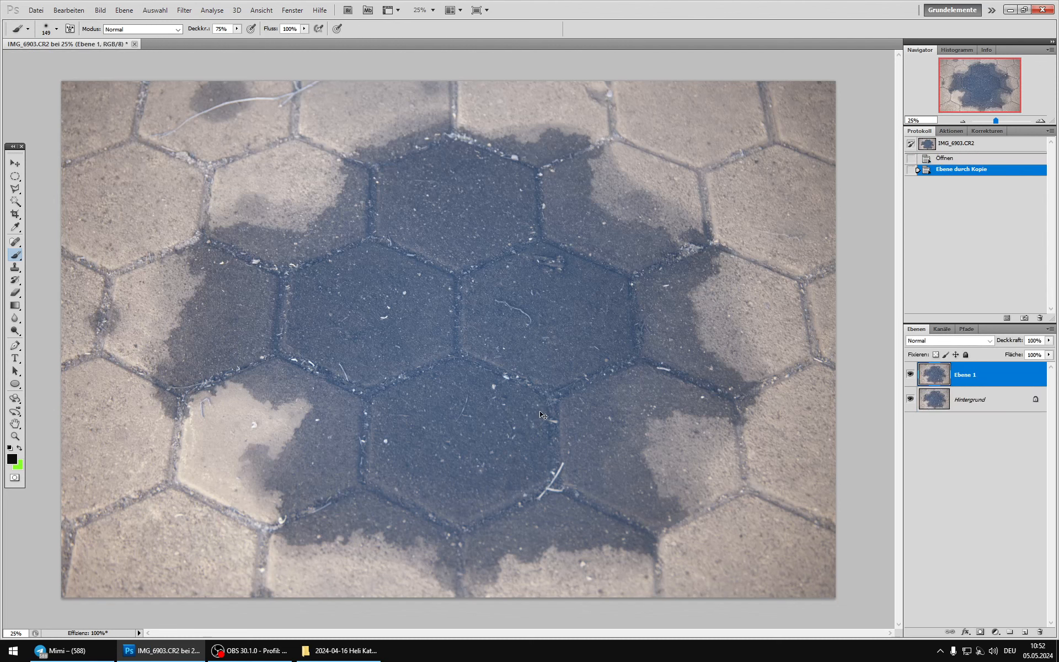
left_click(99, 10)
mouse_move(122, 40)
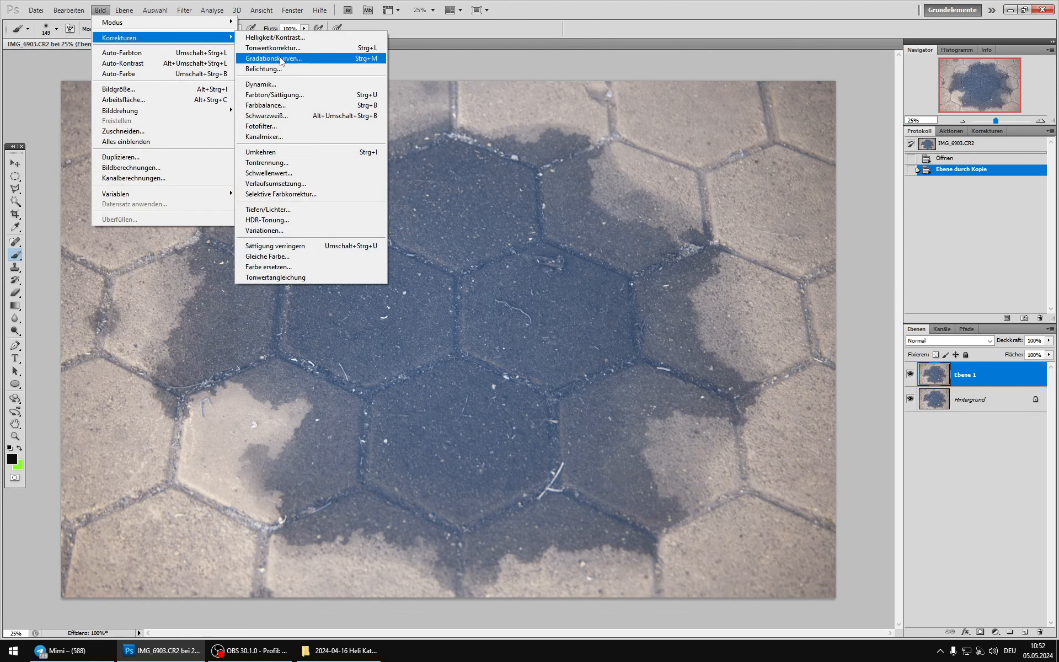
left_click(279, 59)
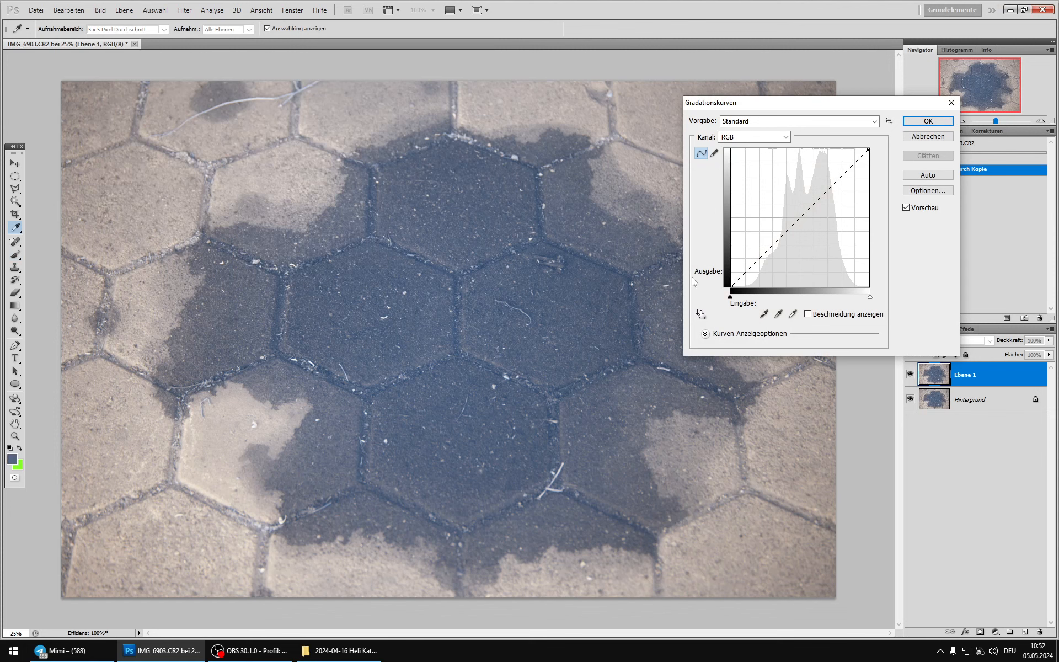
left_click_drag(779, 239, 782, 244)
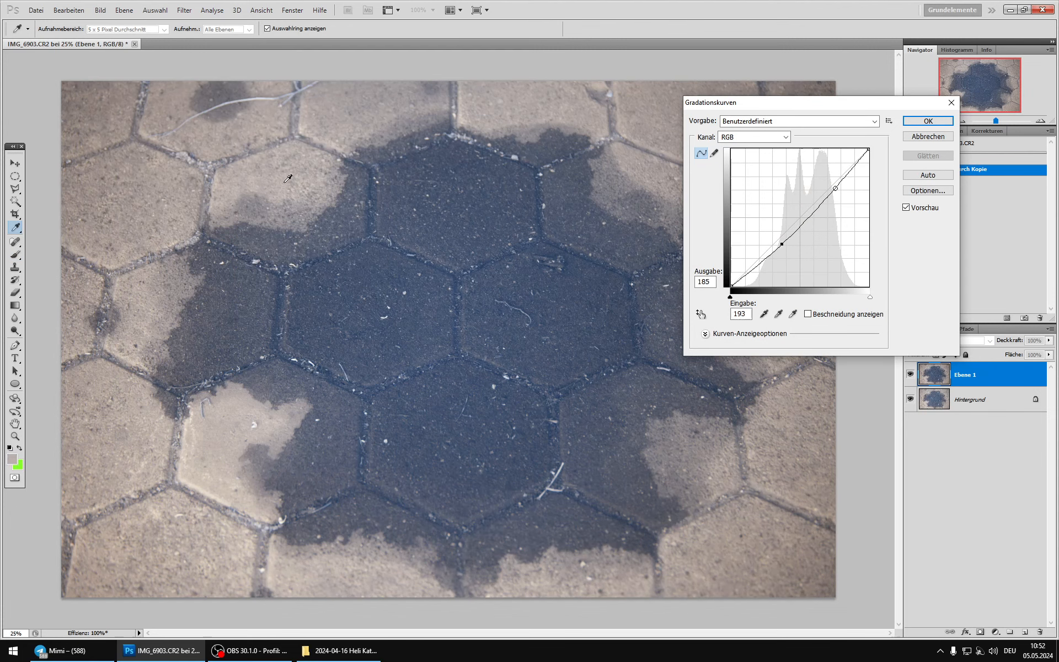
left_click_drag(837, 189, 824, 179)
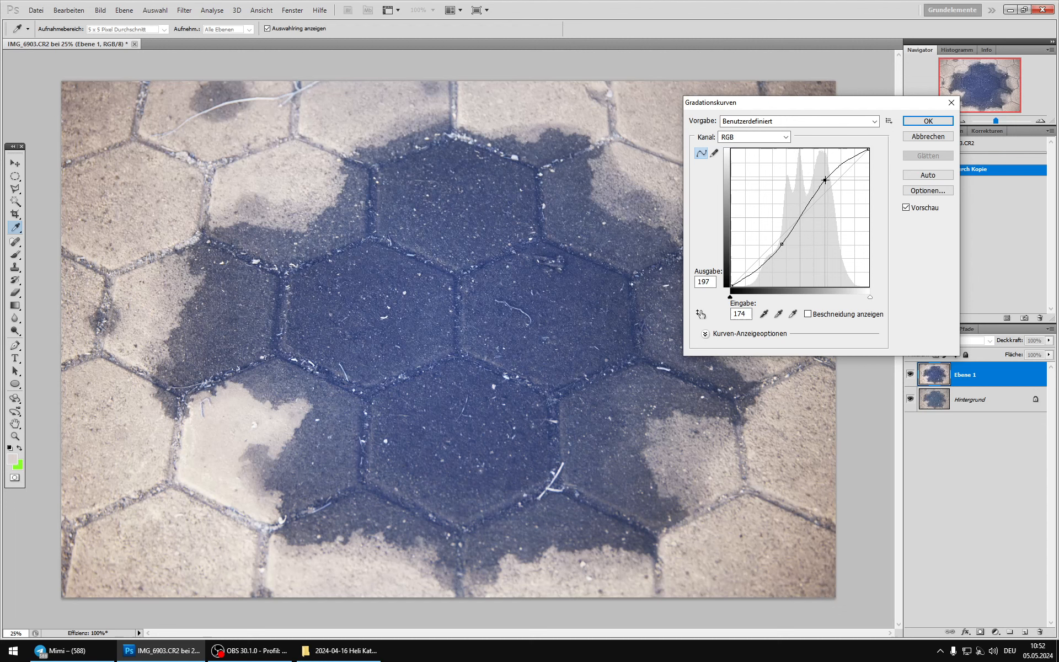
left_click(928, 120)
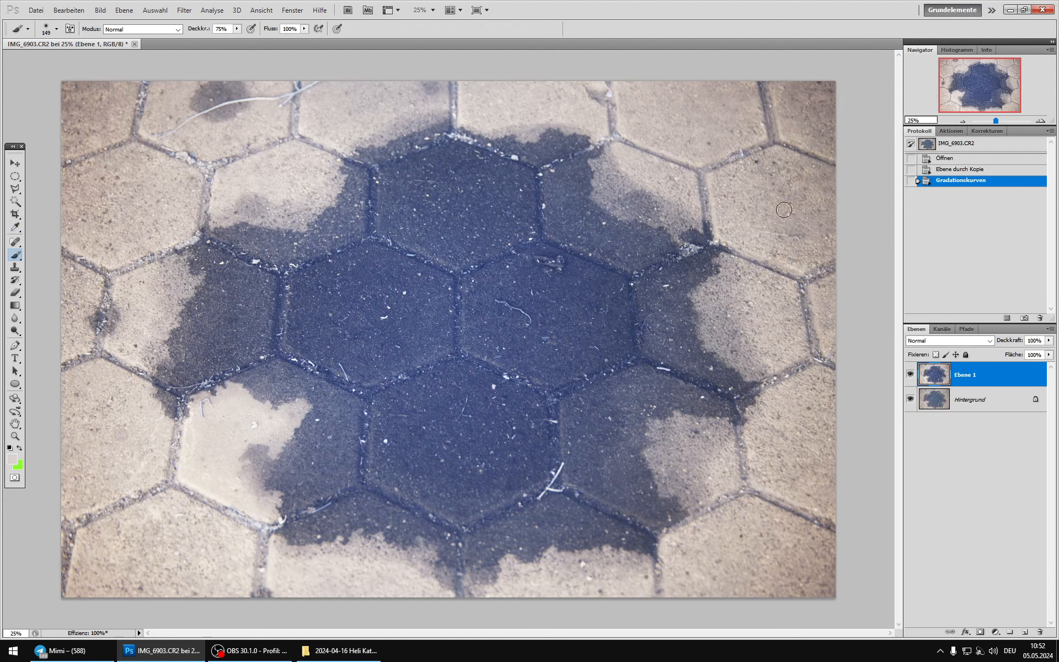
Step: Compare the contrast-enhanced layer with the original and merge it into the background
left_click(910, 374)
left_click(910, 373)
key("ctrl+e")
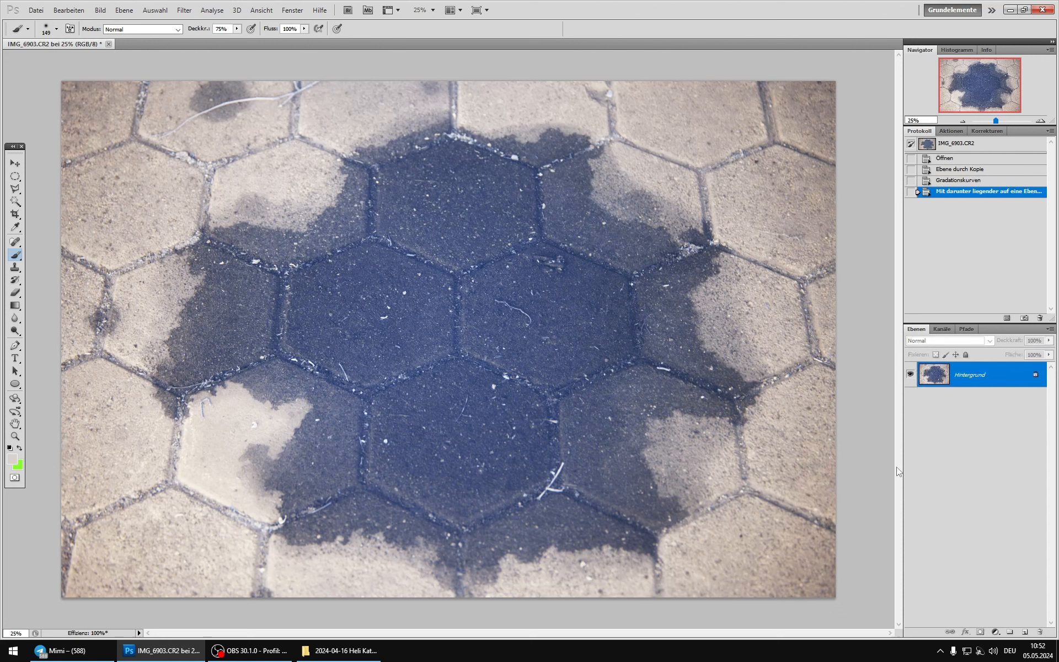
Step: Duplicate the merged layer, neutralise the copy with the Curves grey-point picker on the blue wet stone, and compare it with the background
key("ctrl+j")
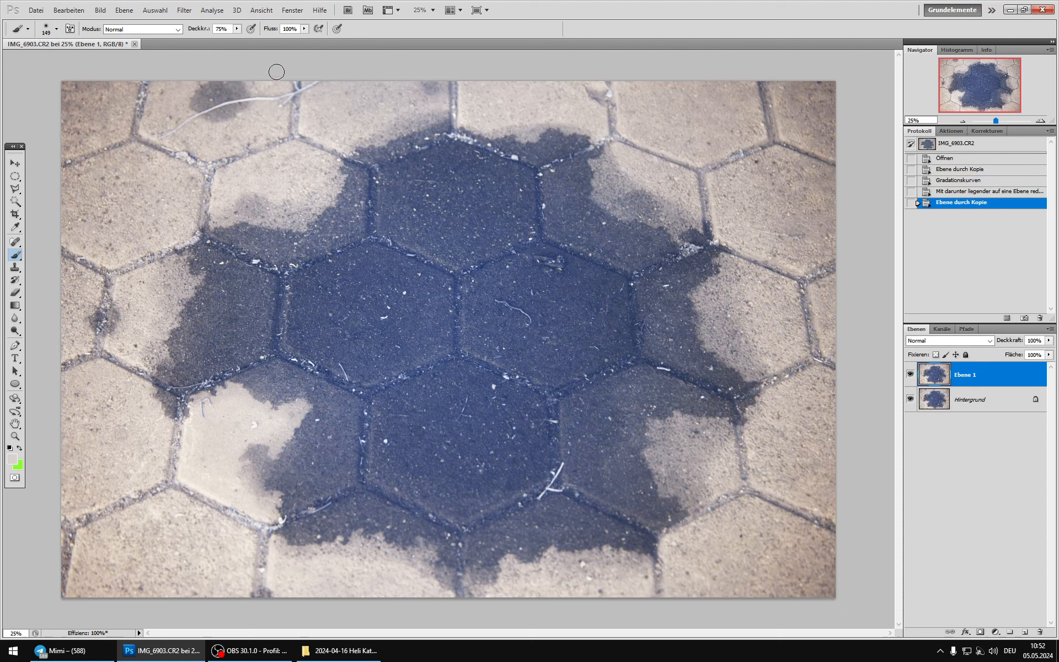
left_click(100, 10)
mouse_move(166, 38)
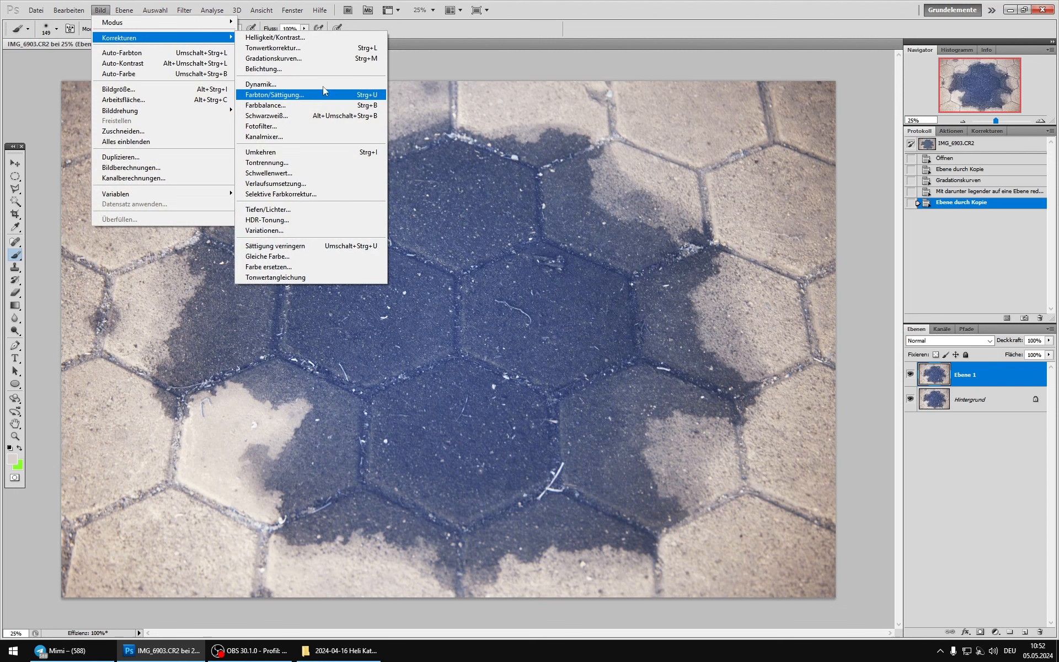
left_click(302, 59)
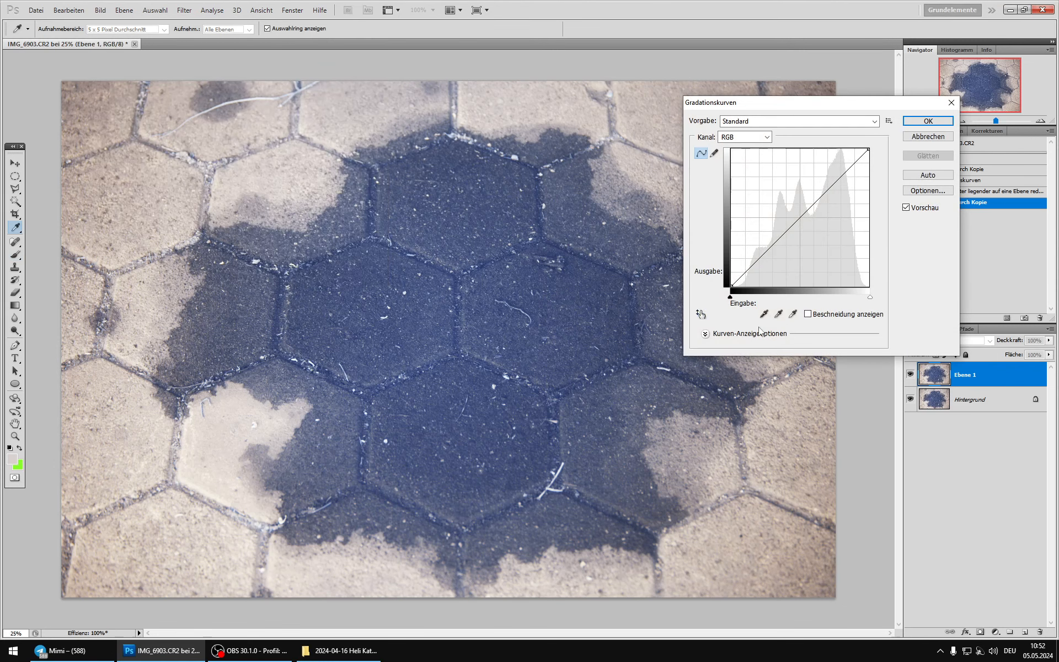
left_click(778, 314)
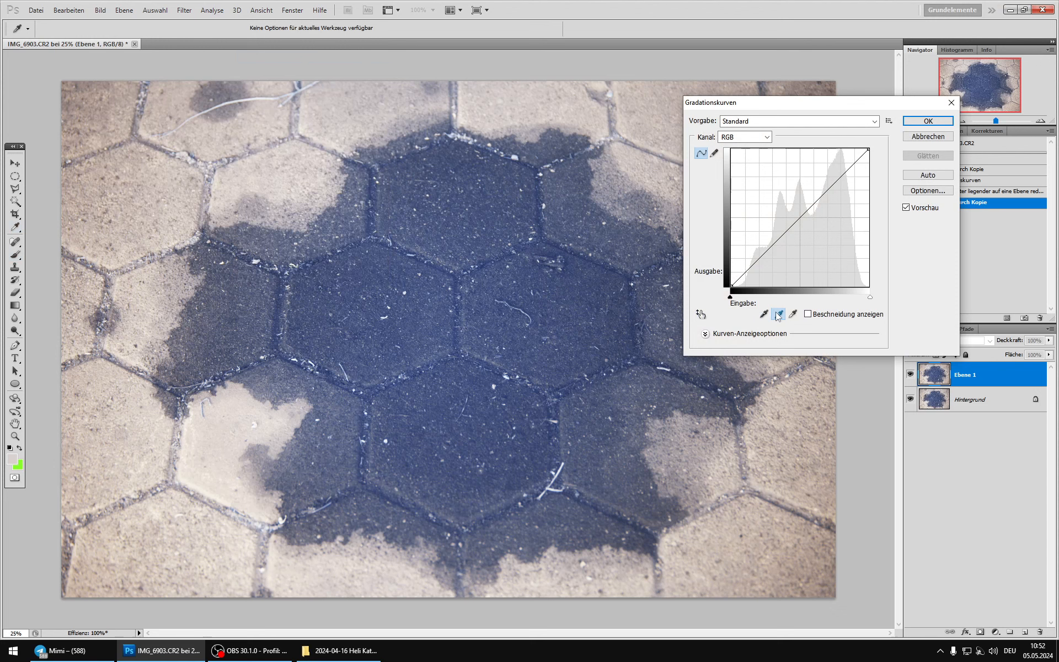
left_click(419, 313)
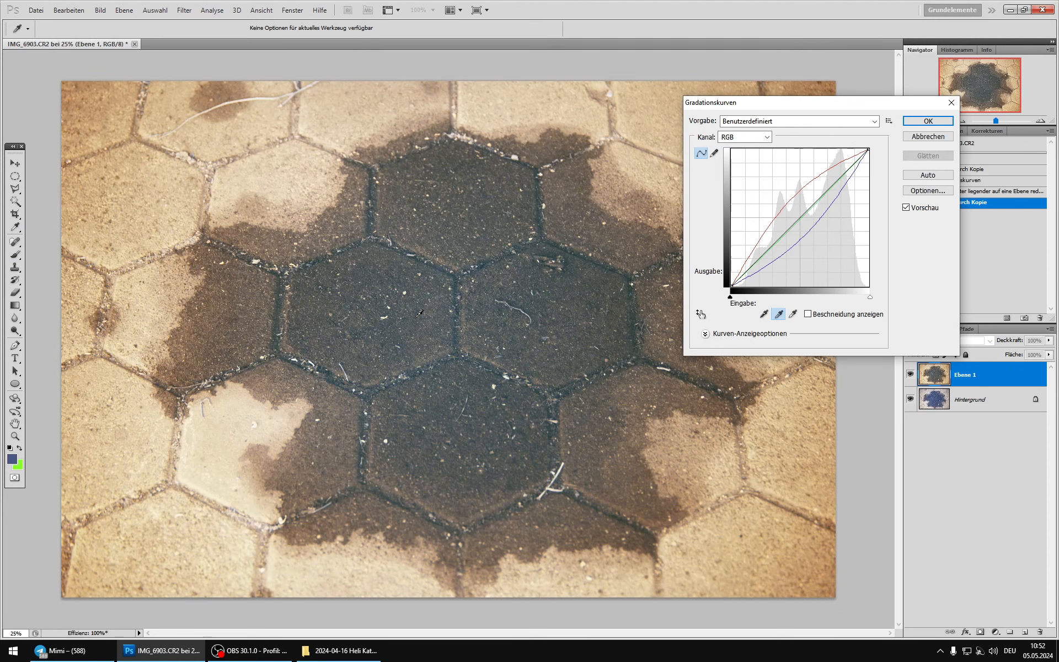
left_click(928, 121)
left_click(910, 376)
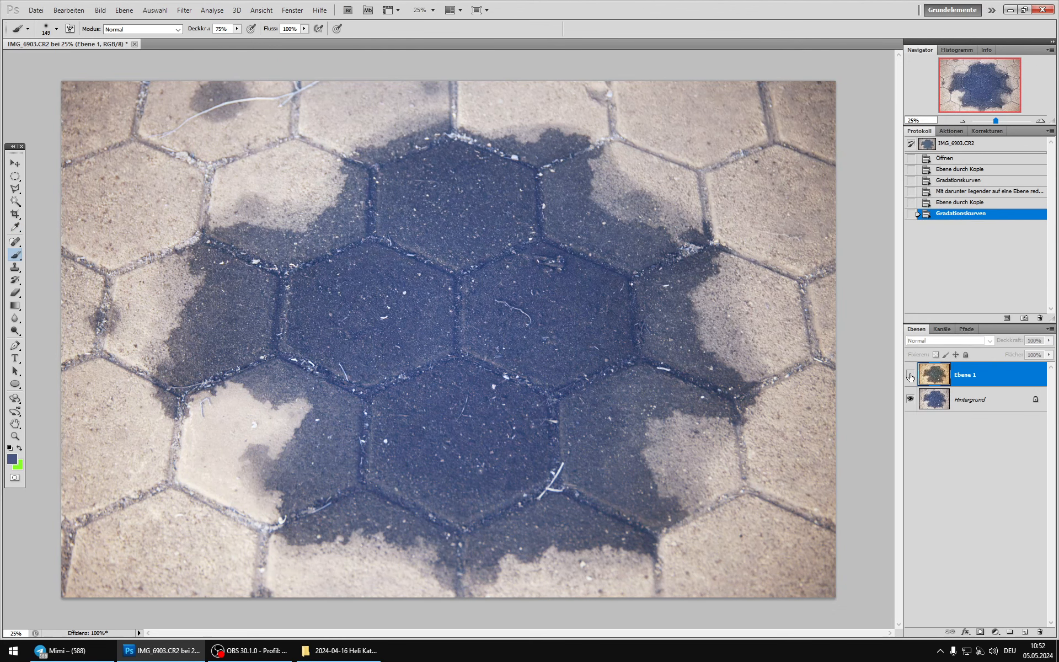
left_click(910, 375)
Step: Load the red channel as a selection three times, intersecting it with itself, and return to the RGB composite
left_click(942, 329)
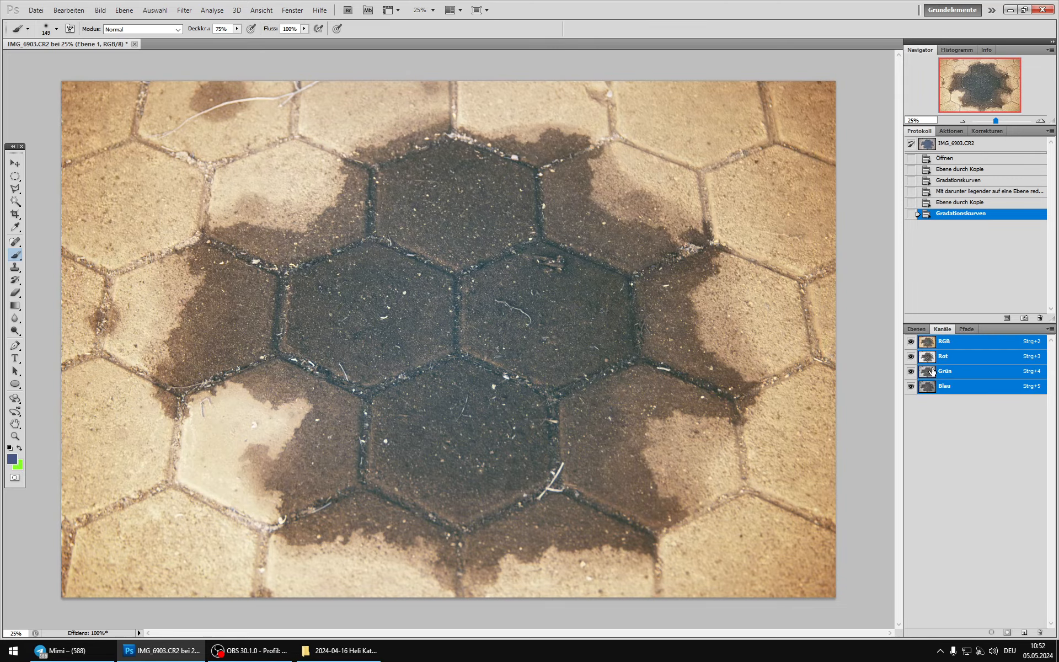
left_click(931, 359)
left_click(931, 360, "ctrl")
left_click(931, 359, "ctrl")
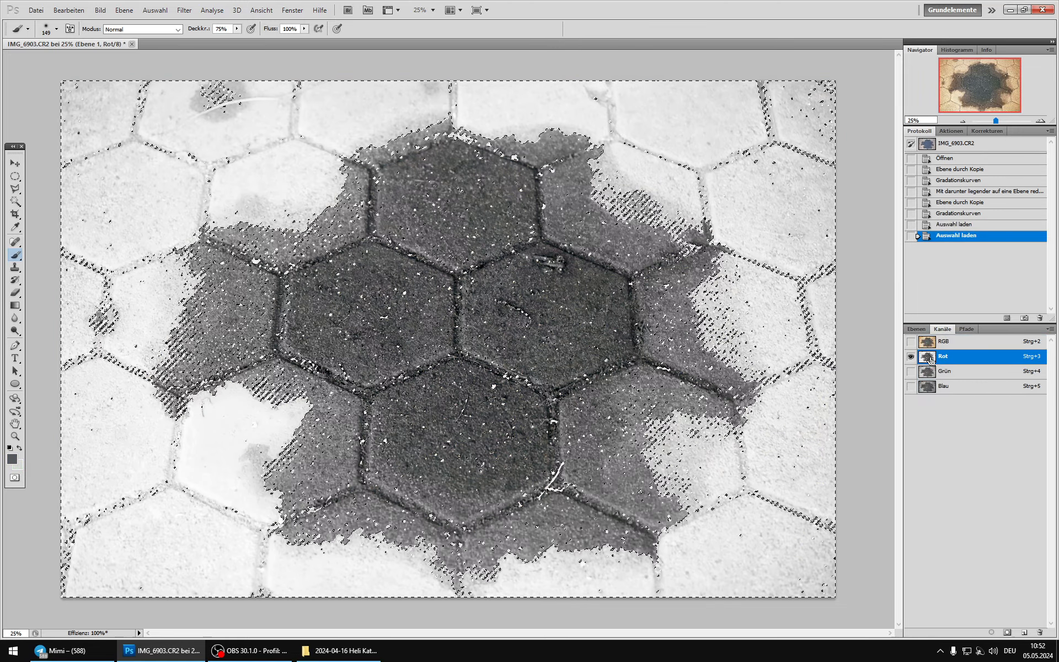
left_click(931, 360, "ctrl")
left_click(943, 342)
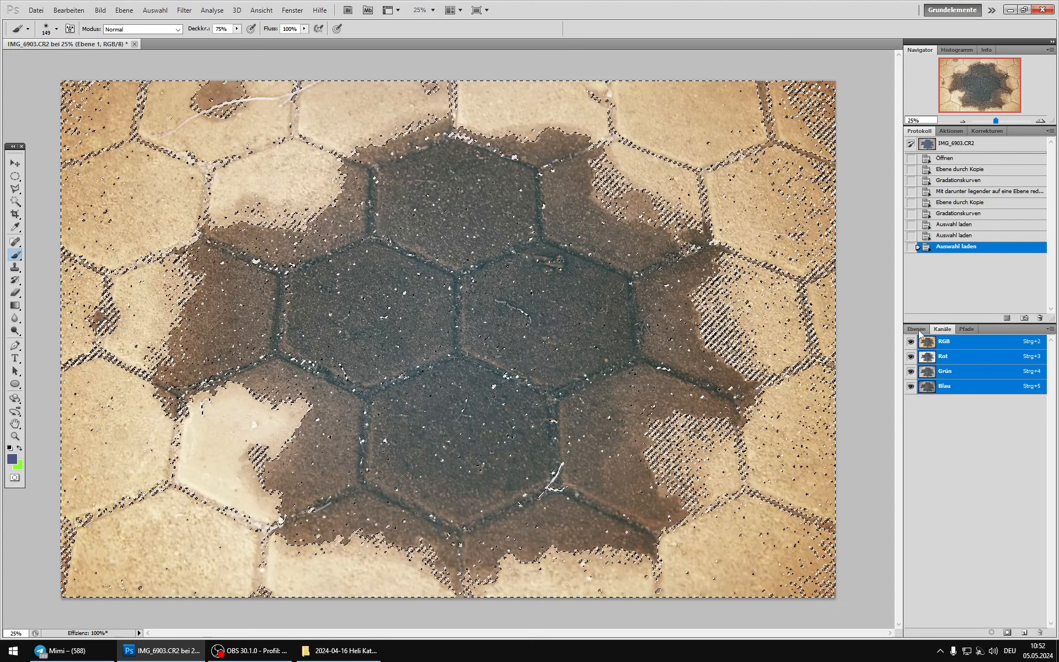
Step: Mask the warm-toned layer with the loaded selection and merge it into the background
left_click(916, 328)
left_click(981, 632)
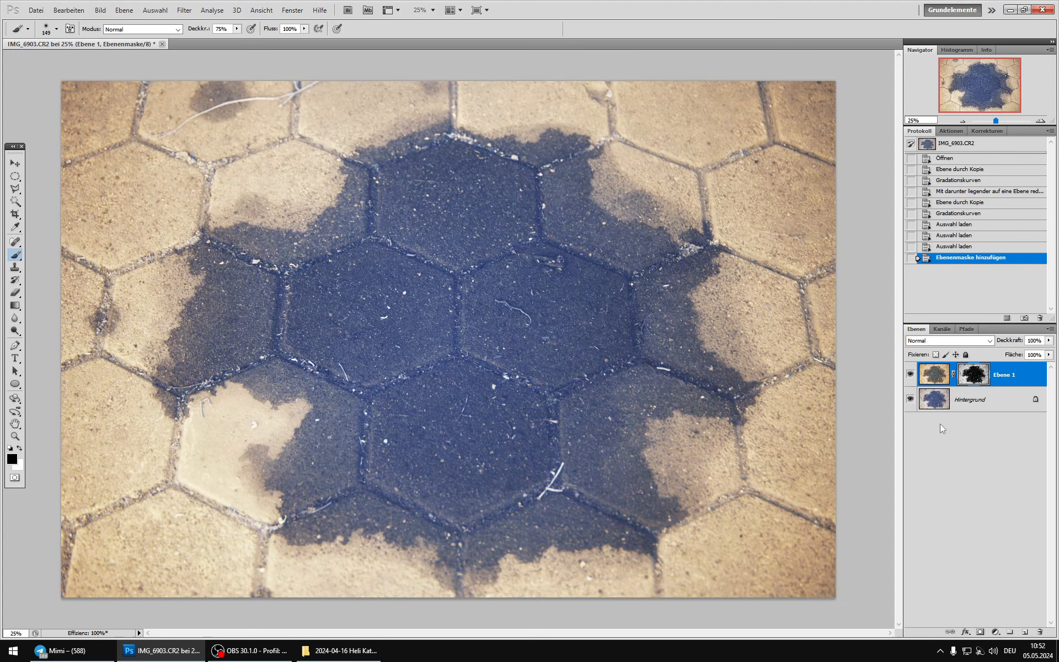
key("ctrl+e")
Step: Duplicate the merged layer and darken the copy with an RGB curve mapping input 91 to output 74
key("ctrl+j")
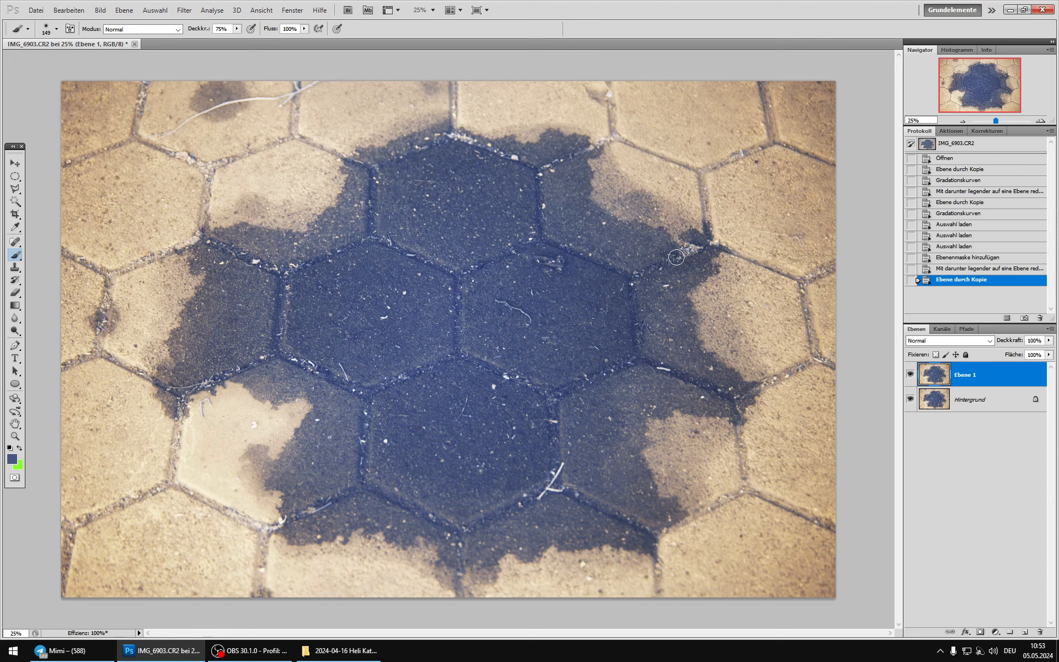
left_click(100, 10)
mouse_move(166, 38)
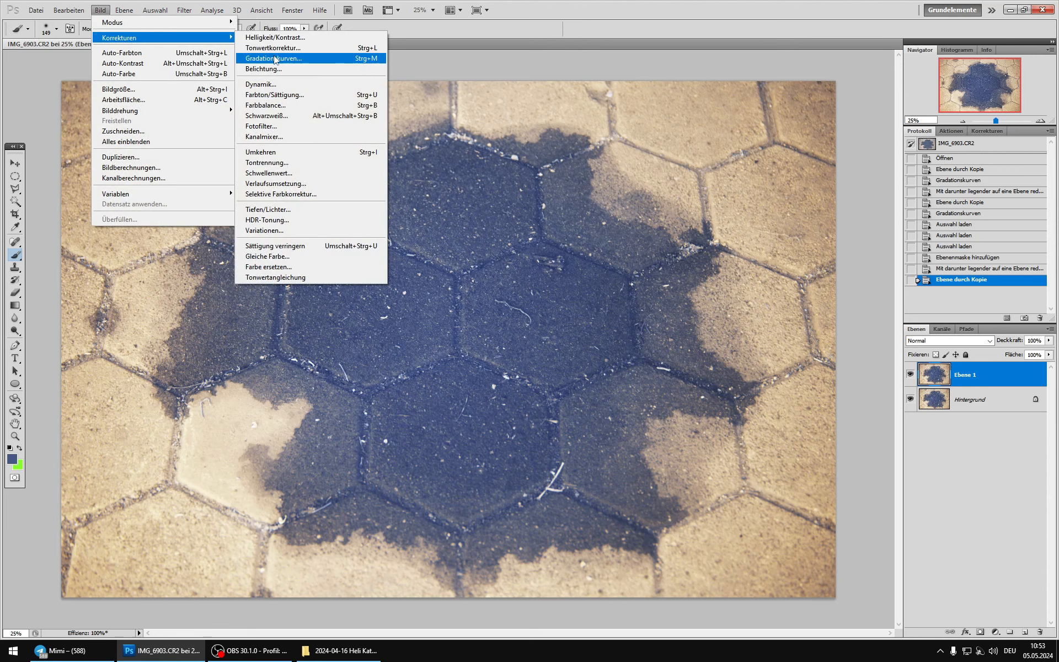
left_click(276, 59)
scroll(451, 380, "up", 12)
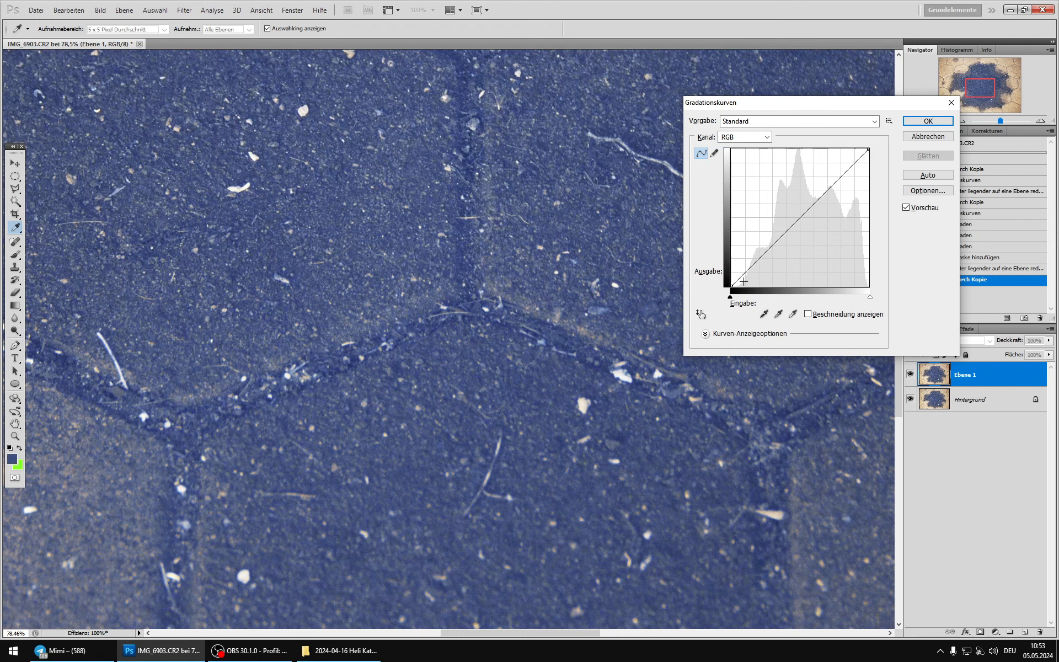
left_click_drag(743, 281, 783, 242)
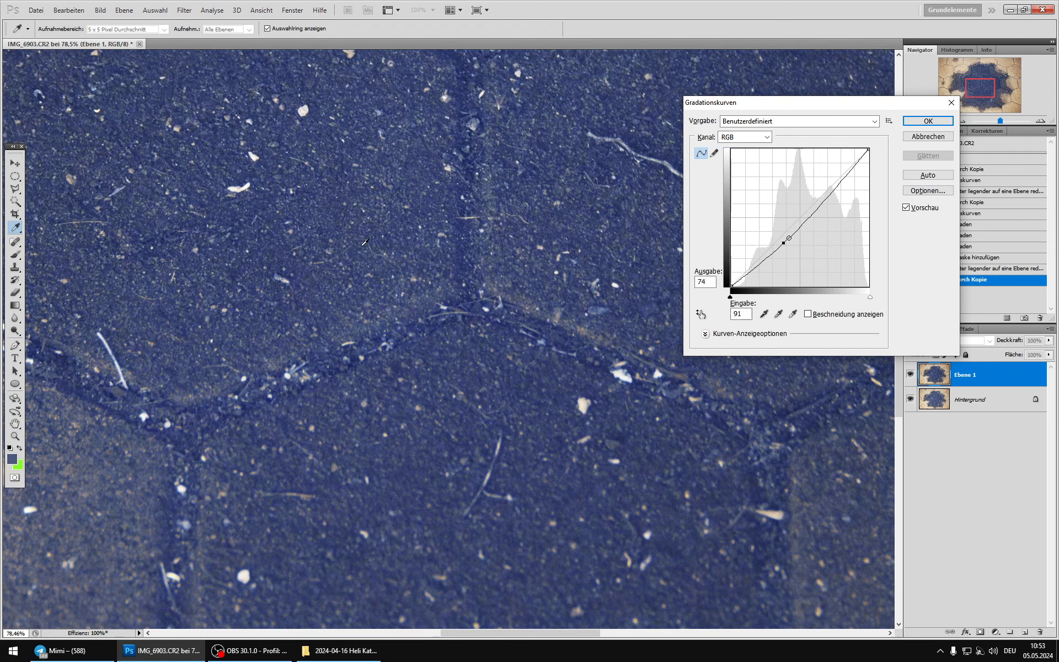
left_click(932, 121)
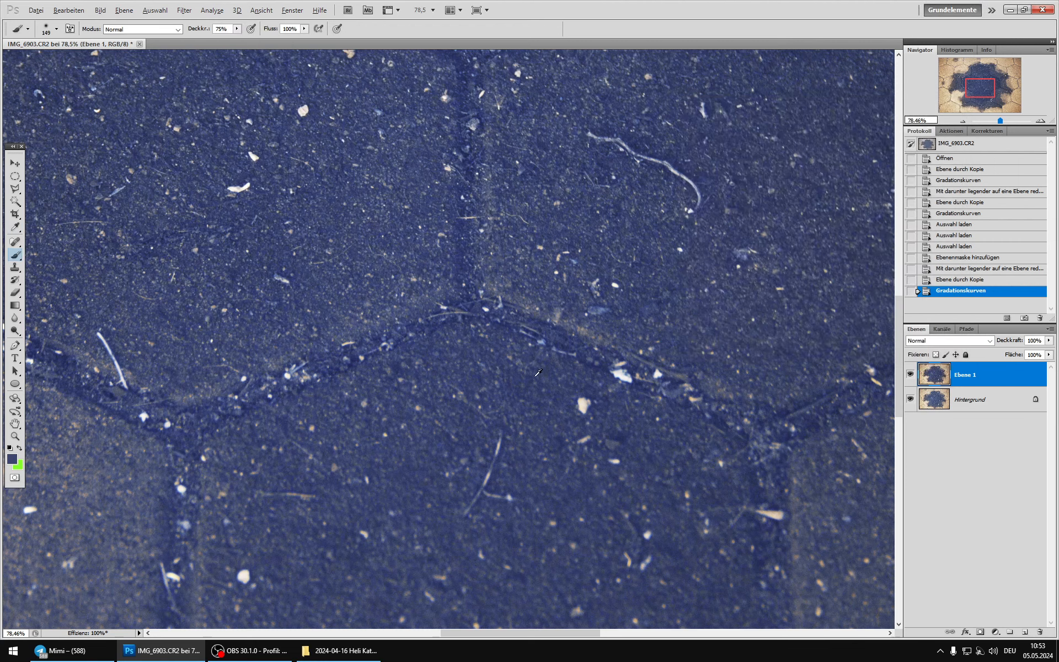
Step: Compare the darkened layer with the one beneath over the whole image and merge them
scroll(539, 373, "down", 5)
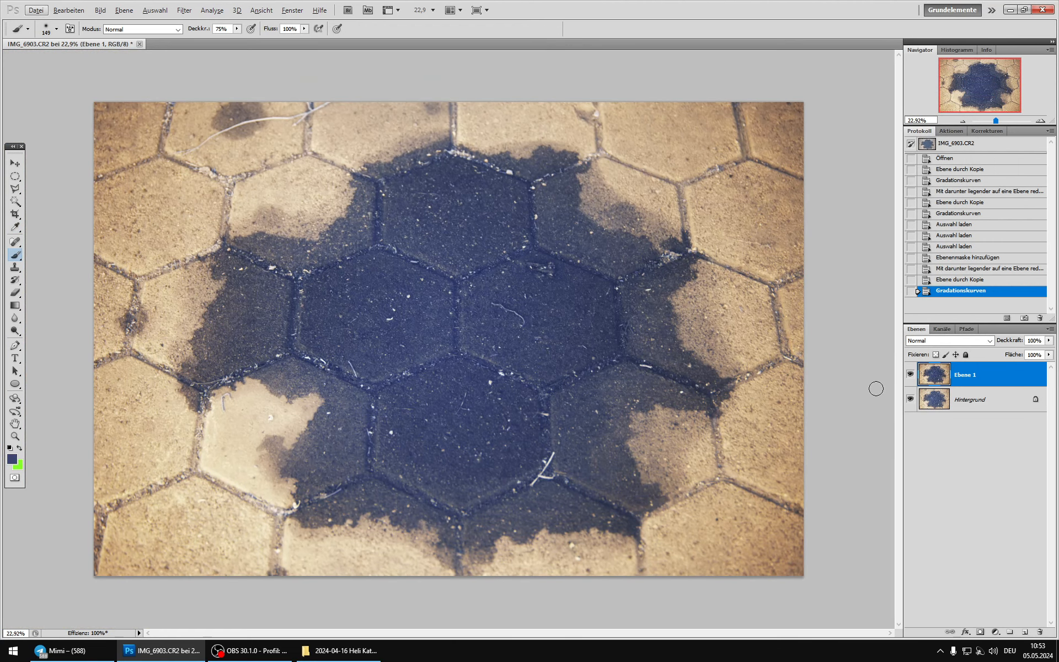
left_click(909, 375)
left_click(909, 375)
left_click(909, 375)
left_click(910, 375)
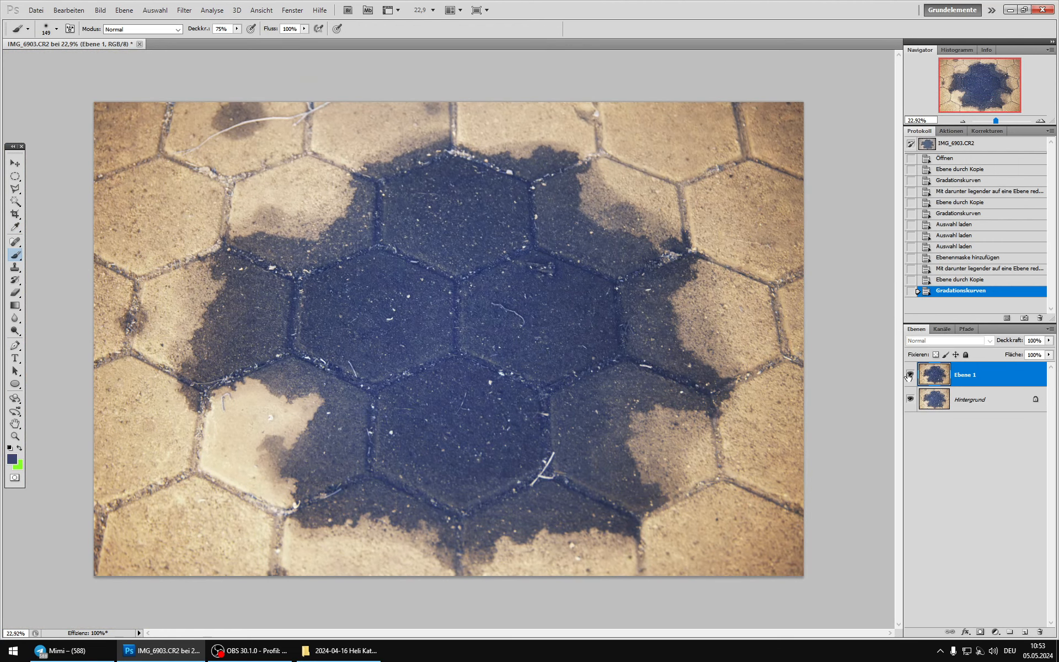
key("ctrl+e")
Step: Duplicate the merged layer and adjust the red tones of the copy with Selective Color in relative mode
key("ctrl+j")
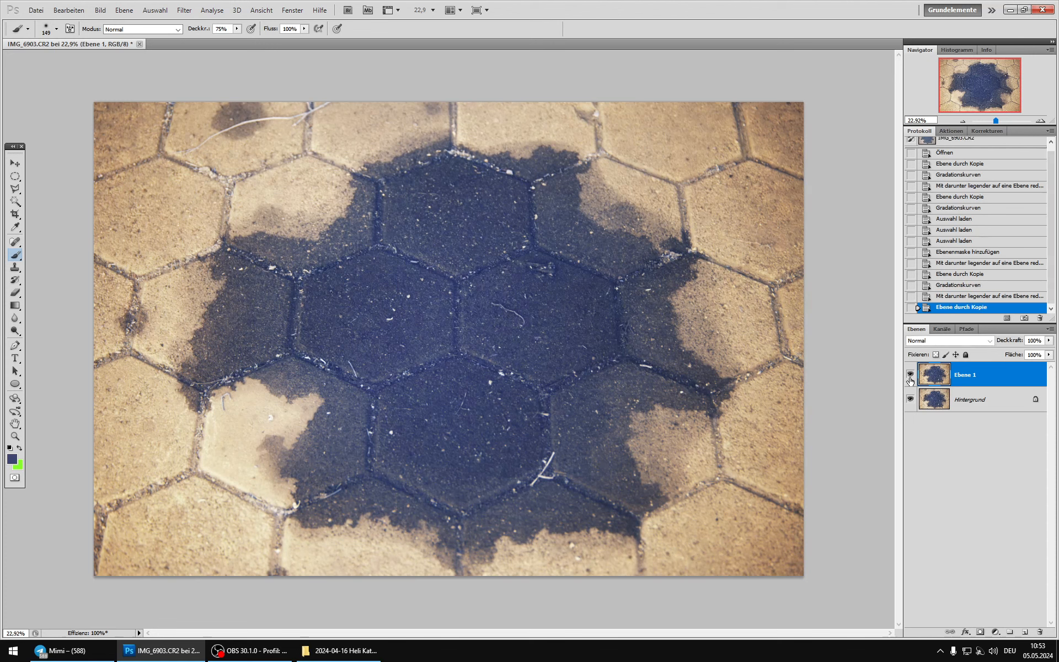
left_click(100, 10)
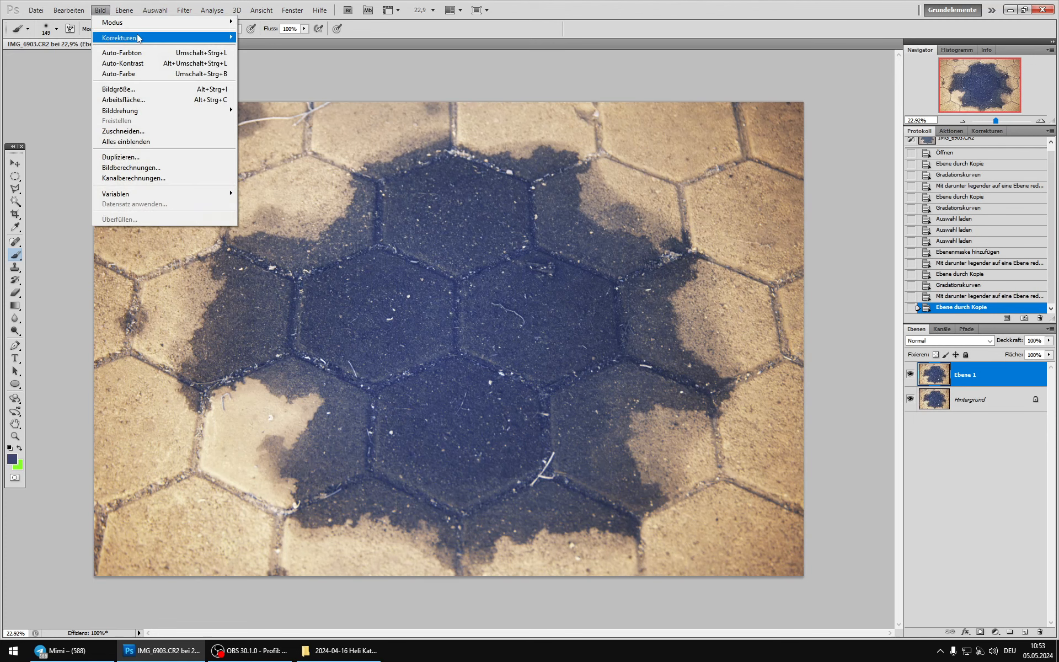
mouse_move(146, 38)
left_click(306, 194)
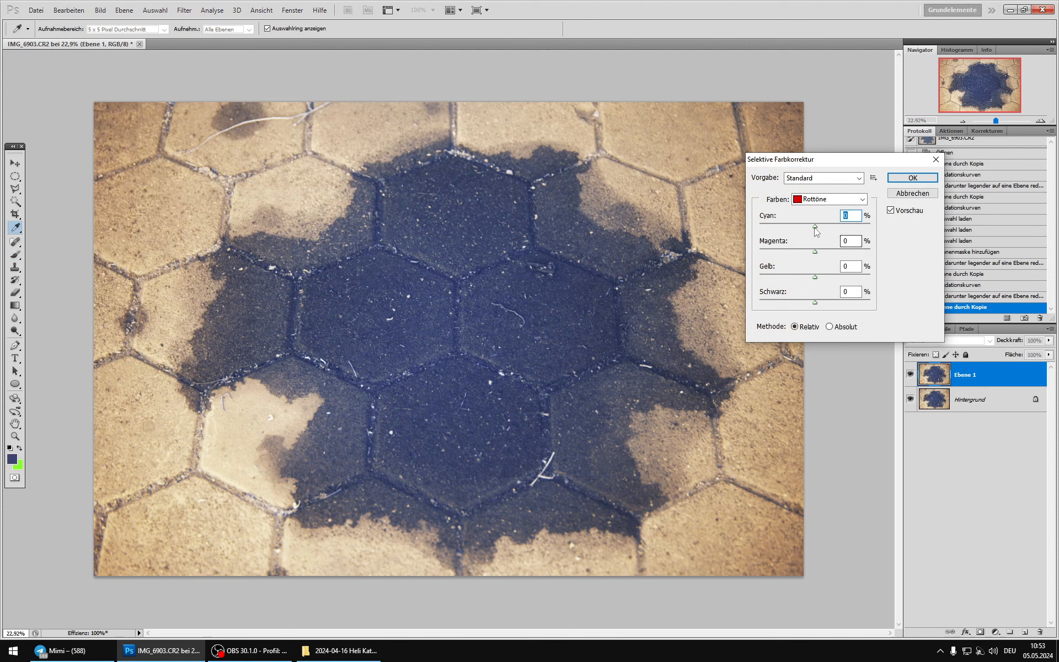
left_click_drag(814, 226, 796, 274)
left_click(889, 212)
Step: Shift the yellow tones to cyan -56% and magenta +39%, and reduce their yellow share
left_click(828, 199)
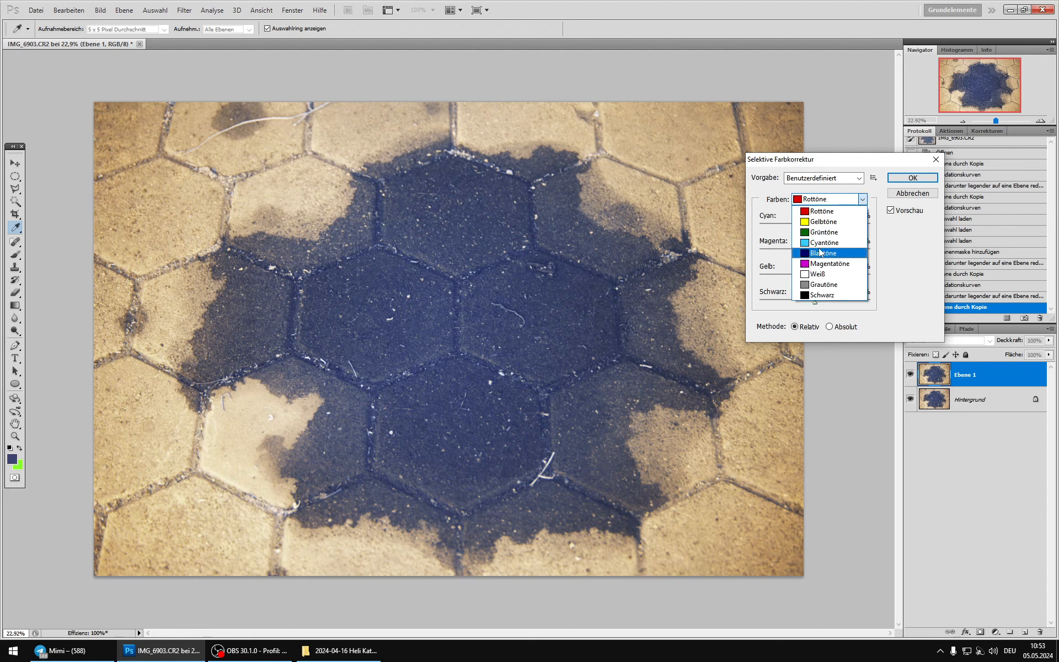
left_click(815, 220)
left_click_drag(815, 251, 779, 222)
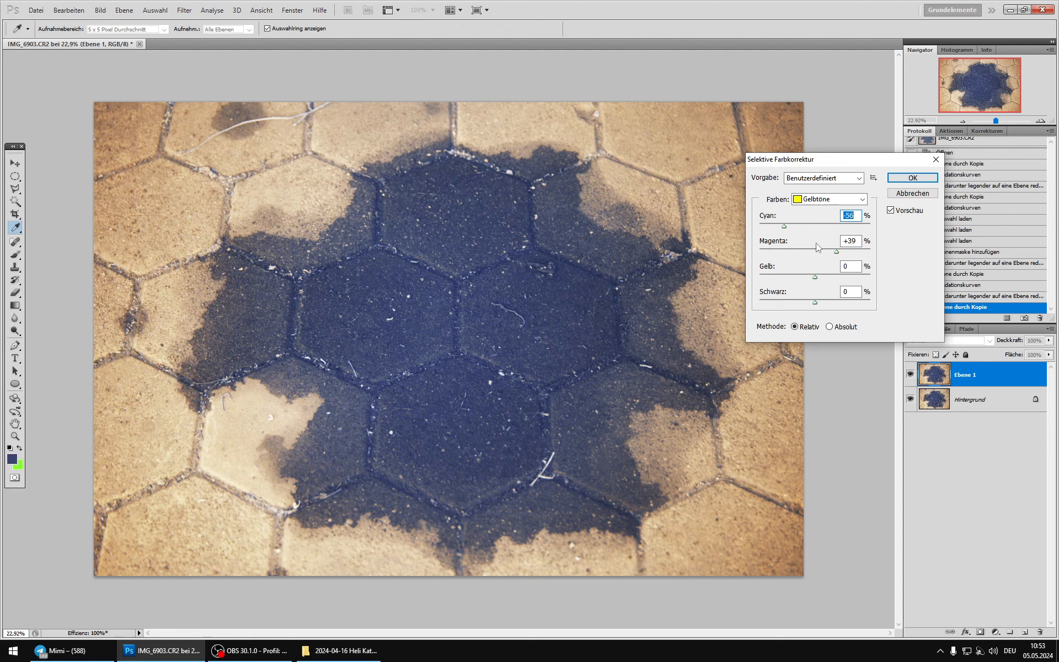
left_click_drag(813, 274, 785, 273)
Step: Adjust the cyan, magenta and yellow shares of the cyan tones in the Selective Color correction
left_click(826, 199)
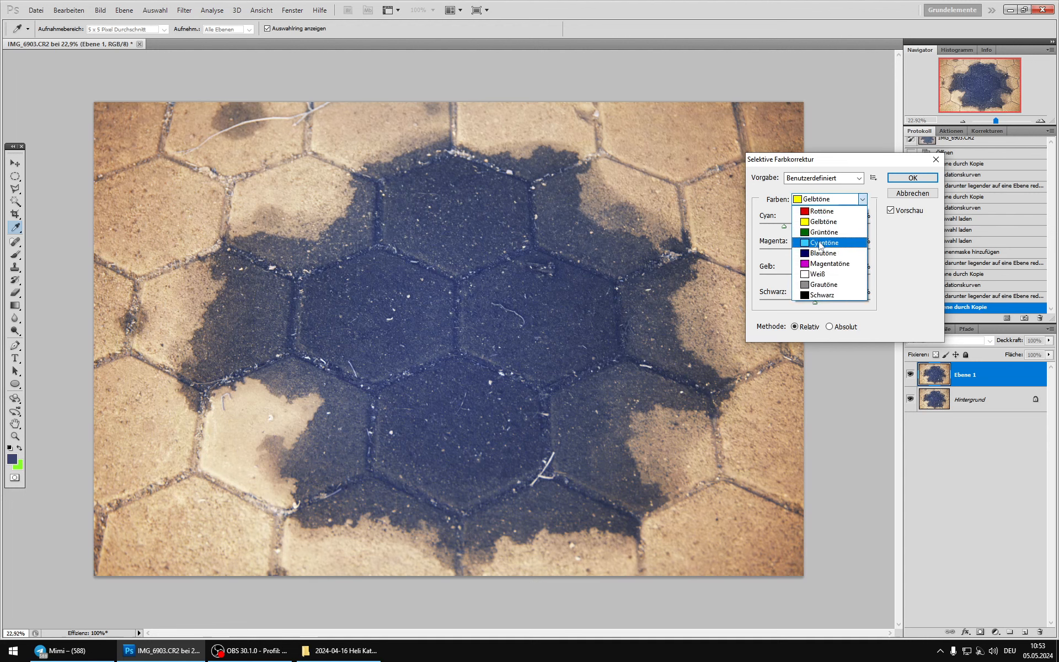
left_click(825, 243)
left_click_drag(815, 227, 823, 225)
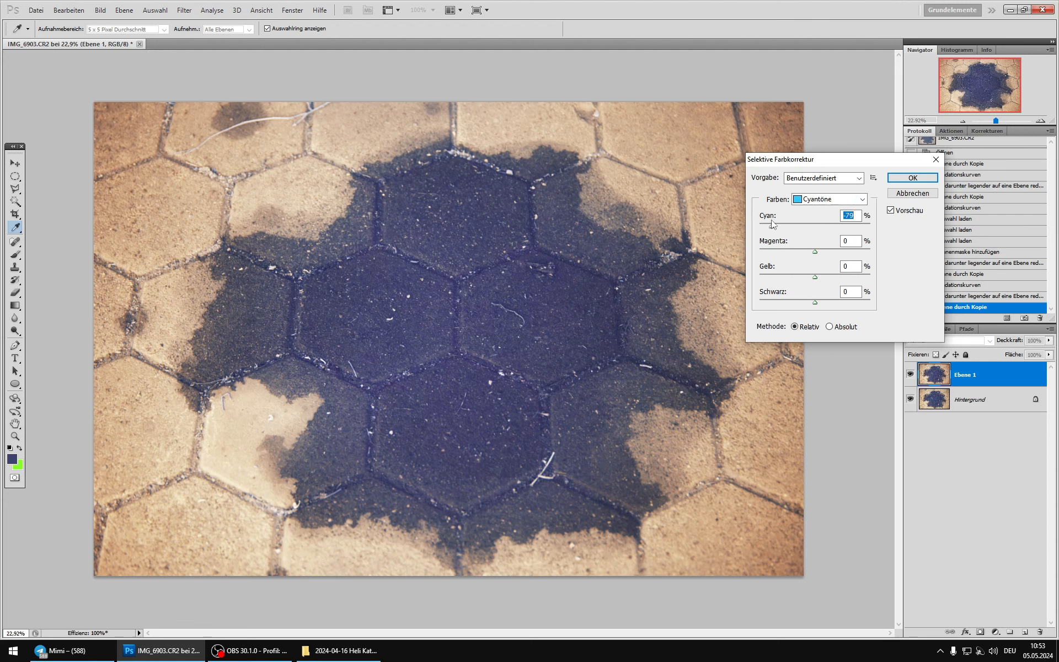
left_click(814, 252)
left_click(814, 277)
left_click_drag(792, 275, 818, 275)
Step: Set the blue tones to cyan +17%, magenta -17% and yellow +30%, compare the preview and apply the Selective Color correction
left_click(838, 200)
left_click(821, 231)
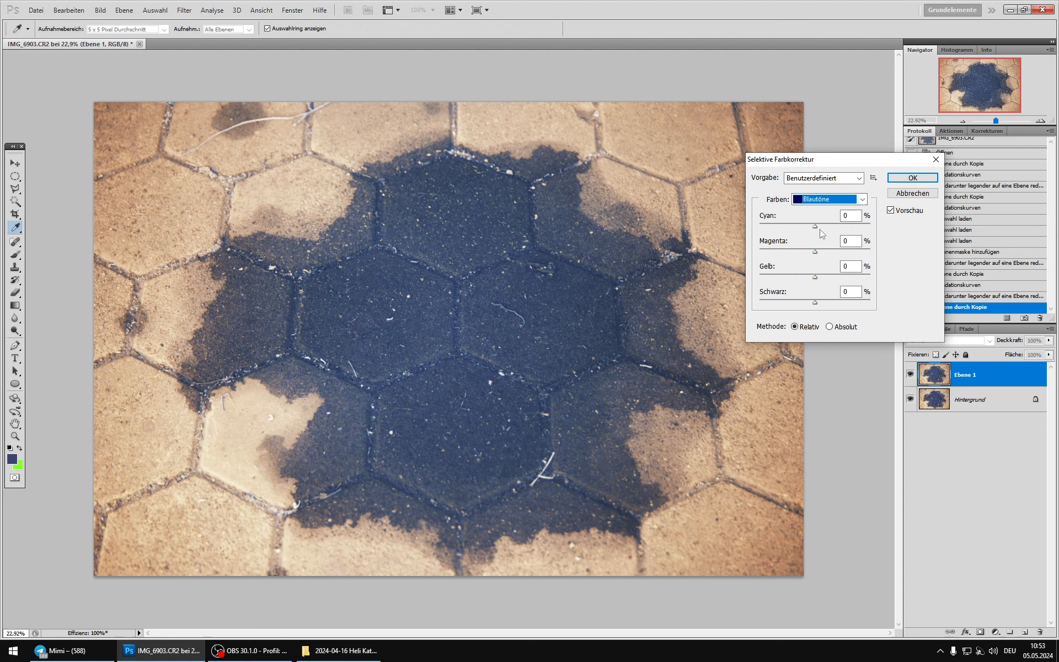
left_click_drag(810, 226, 806, 251)
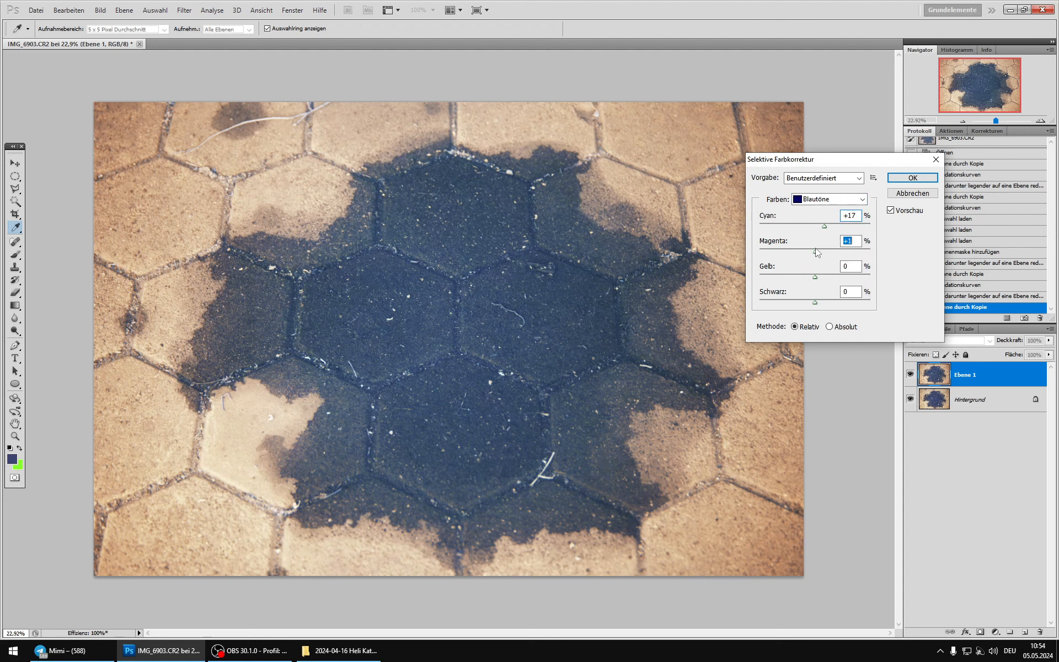
left_click(816, 276)
left_click(892, 209)
left_click(892, 210)
left_click(892, 210)
left_click(892, 210)
left_click(836, 199)
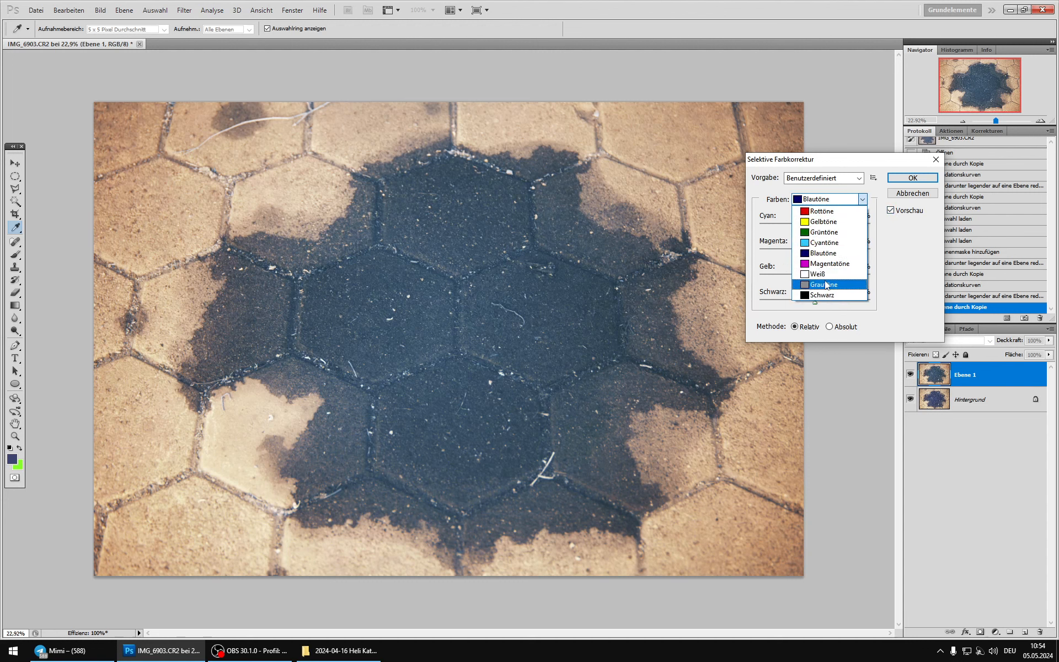
left_click(917, 244)
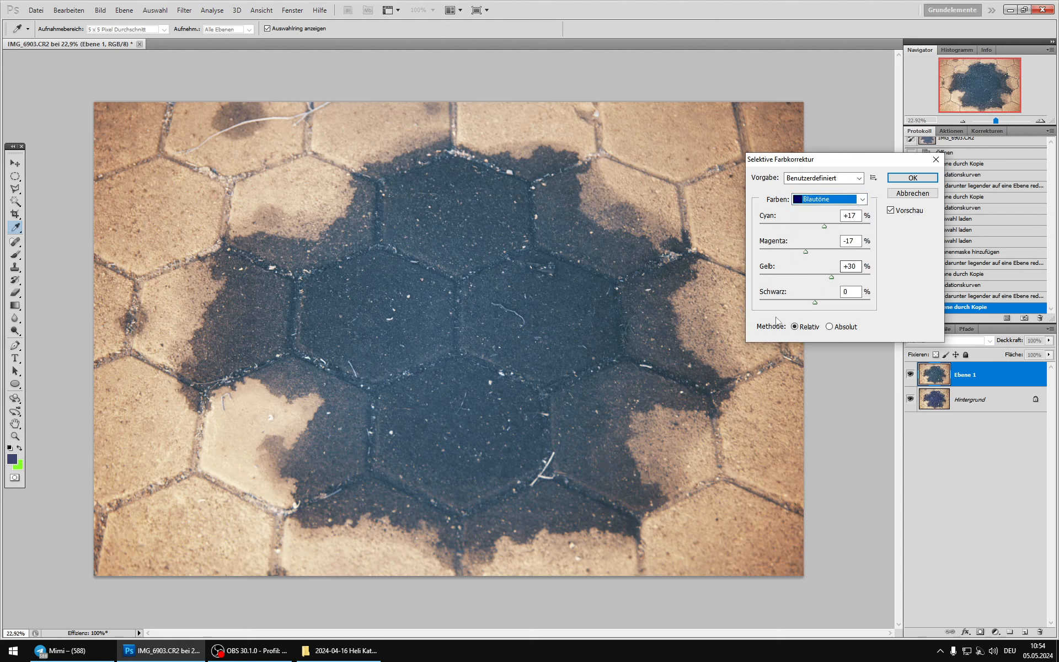
left_click(916, 178)
Step: Duplicate the corrected layer and set the copy's whites to cyan +54%, magenta -16% and yellow +16% with Selective Color
key("b")
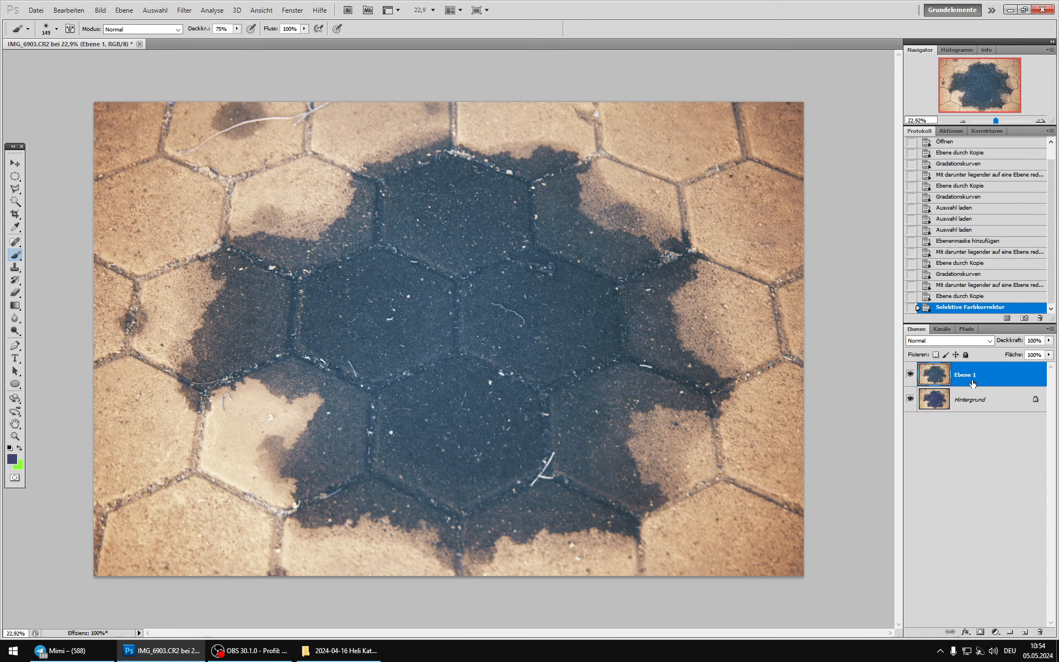
key("ctrl+j")
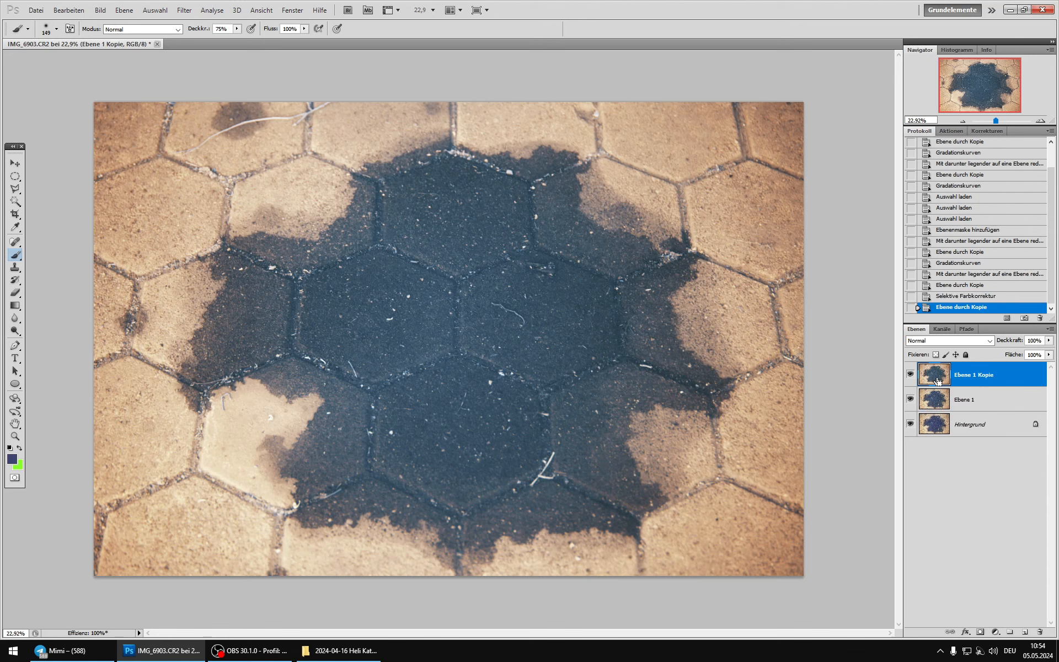
left_click(100, 10)
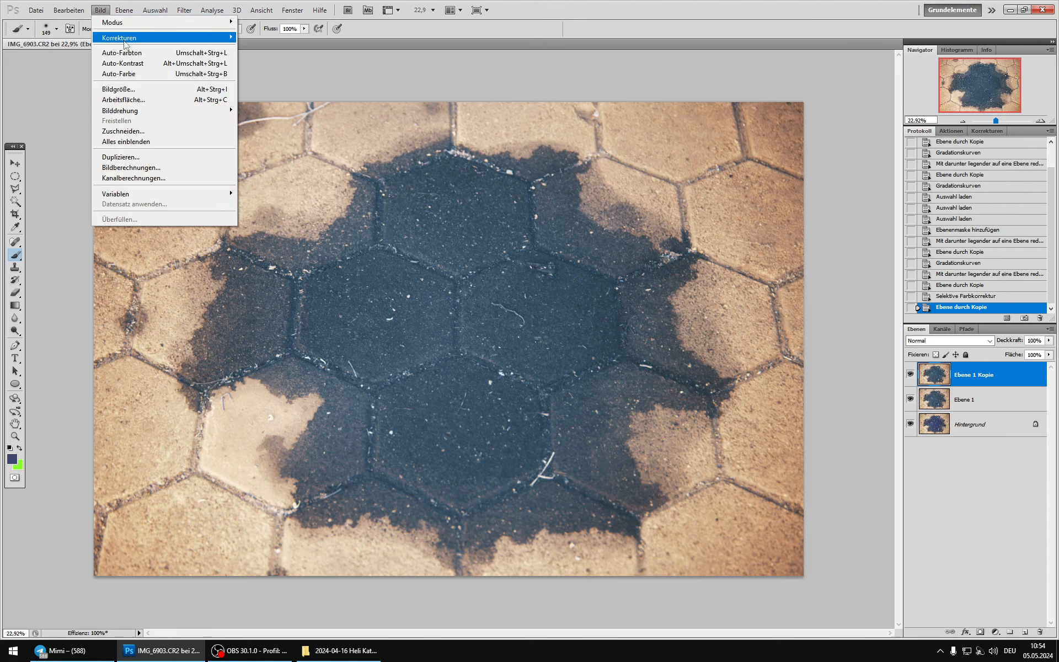
mouse_move(166, 38)
left_click(324, 193)
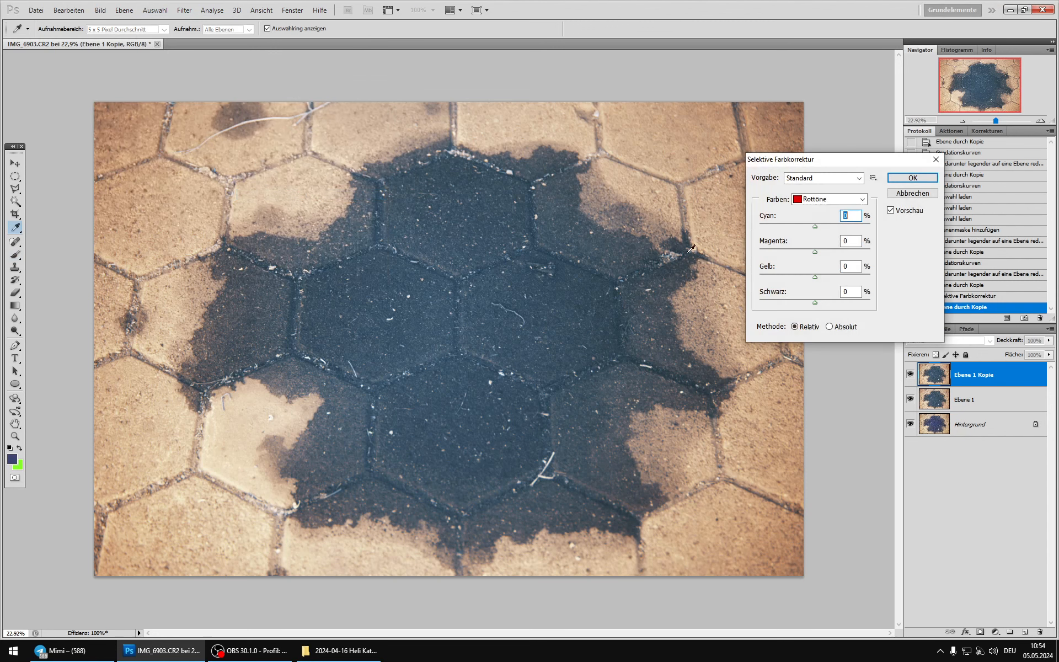
left_click(847, 200)
left_click(827, 276)
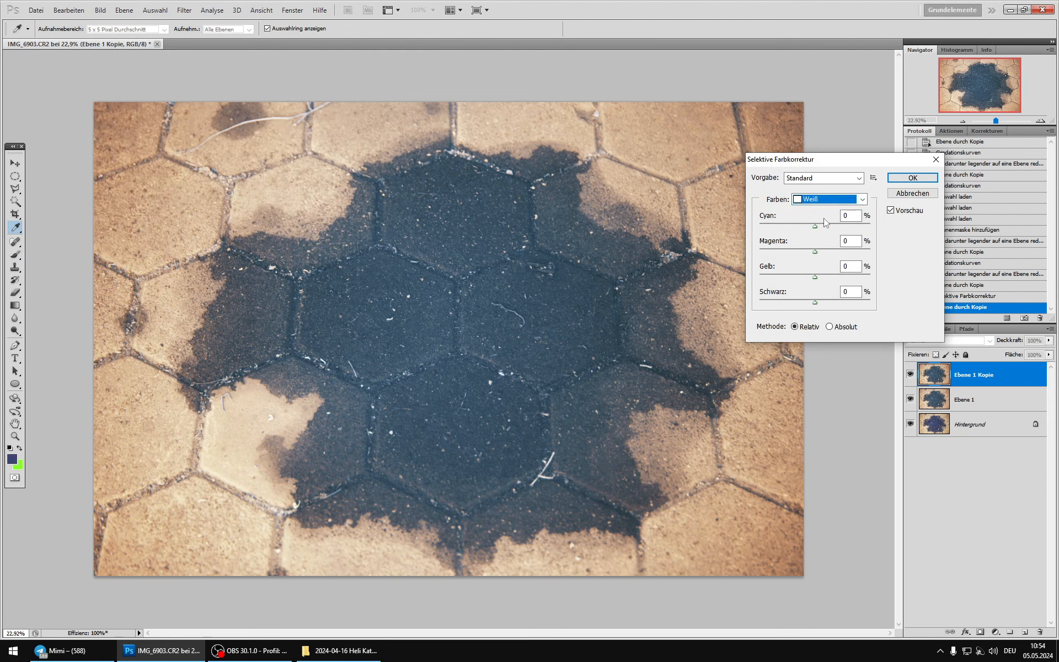
left_click_drag(816, 226, 846, 216)
left_click_drag(814, 277, 820, 252)
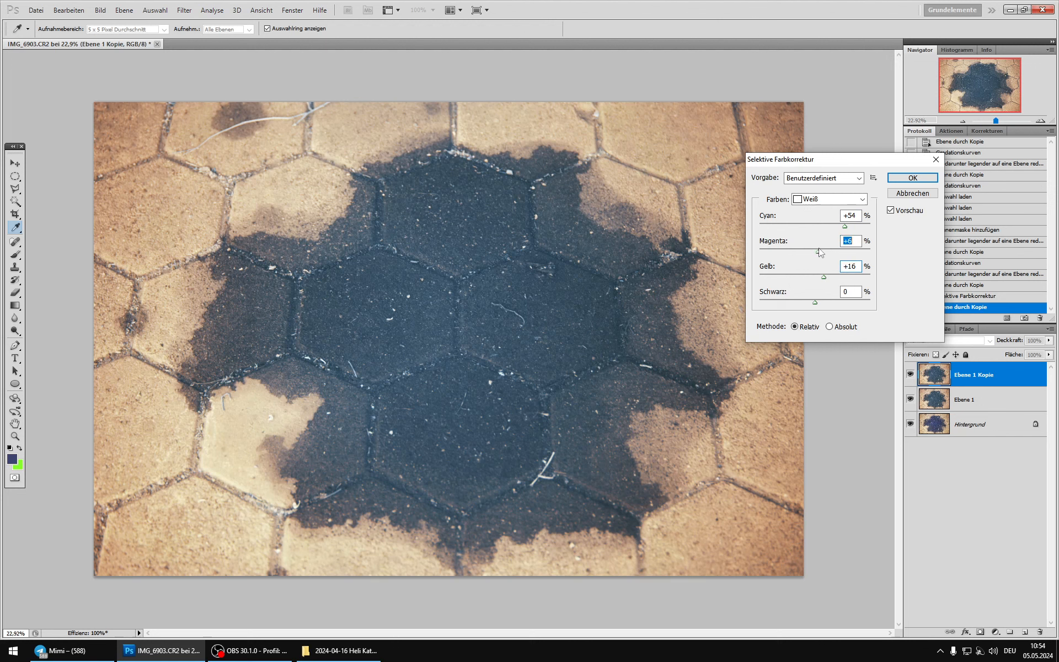
Step: Set the neutral grey tones to magenta -14% and yellow -11%, and compare the correction with the original
left_click(825, 201)
left_click(821, 290)
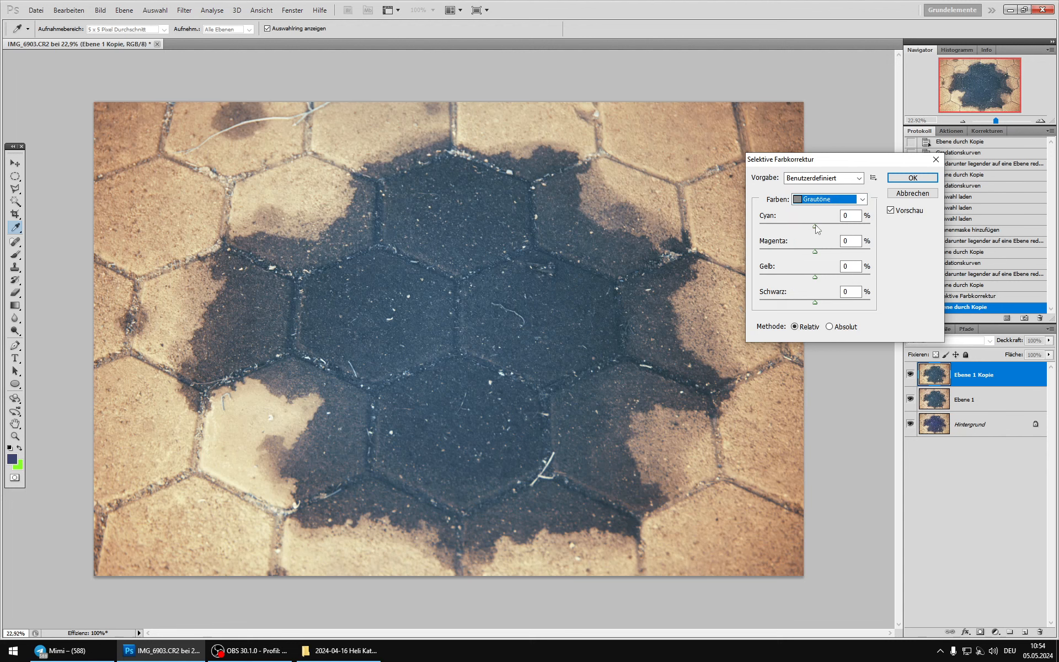
left_click_drag(815, 224, 808, 255)
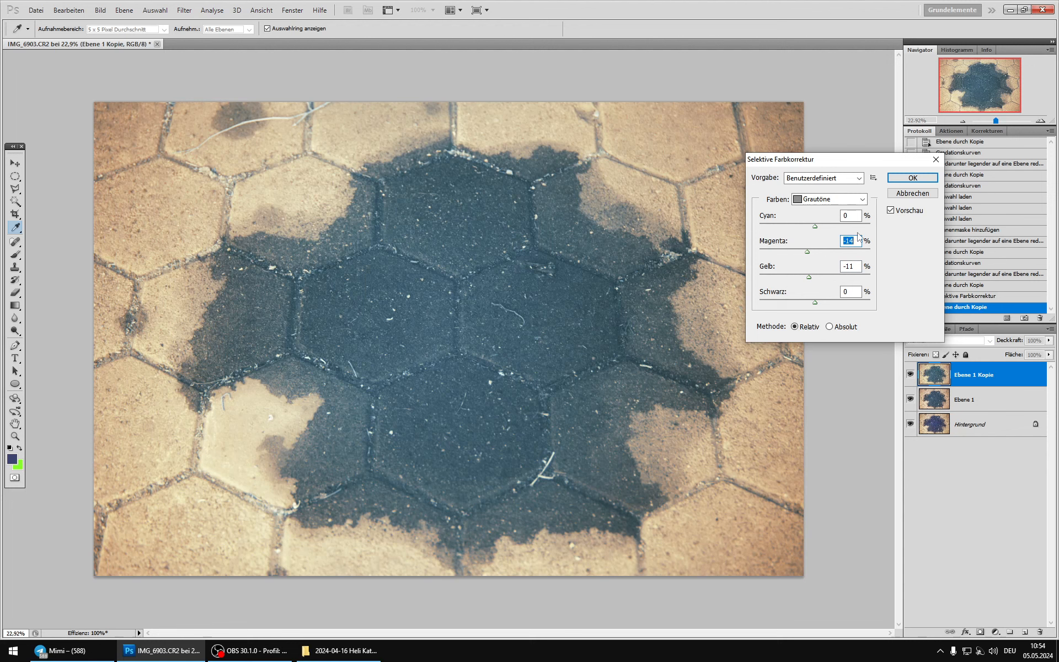
left_click(891, 210)
left_click(891, 210)
left_click(890, 210)
left_click(890, 210)
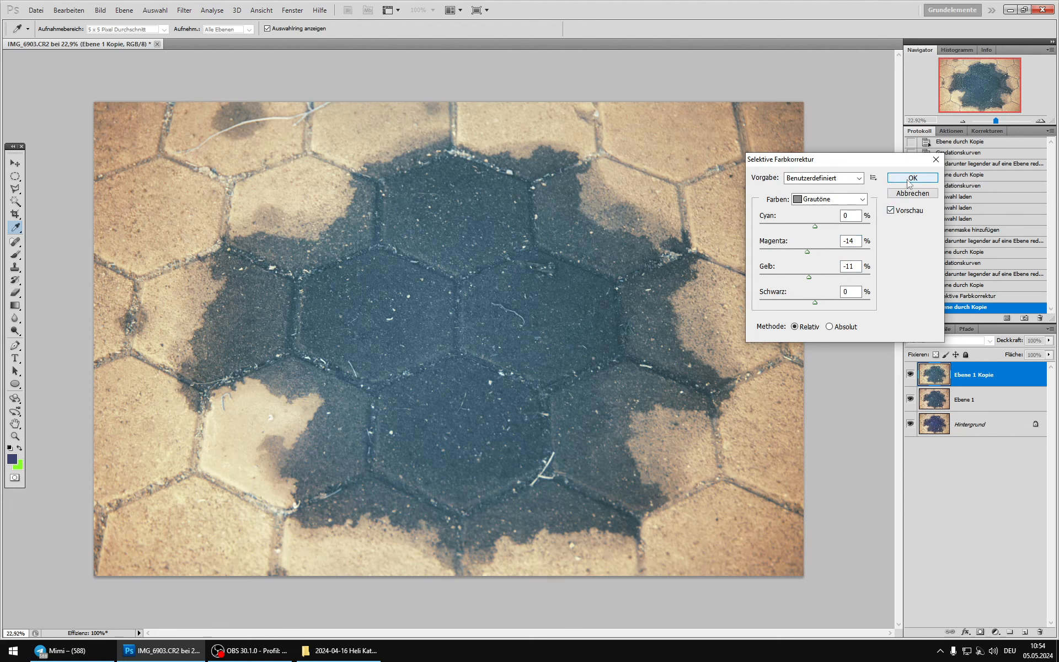
Step: Set the blacks to cyan +2% and apply the Selective Color correction
left_click(853, 199)
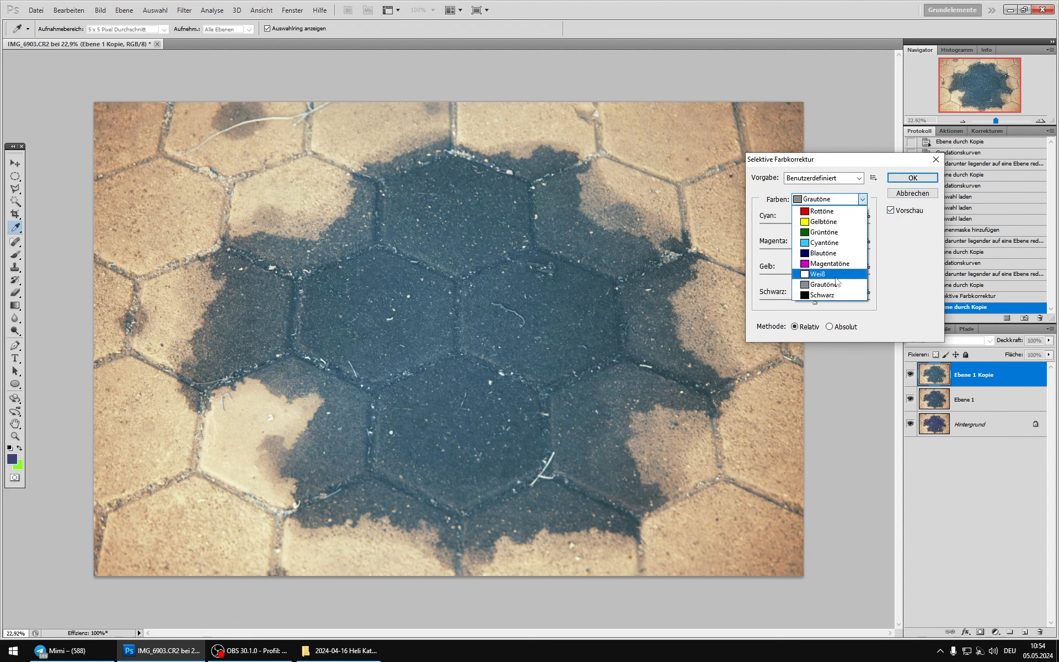
left_click(825, 295)
mouse_move(814, 226)
left_mouse_down()
mouse_move(795, 224)
mouse_move(837, 229)
mouse_move(815, 223)
left_mouse_up()
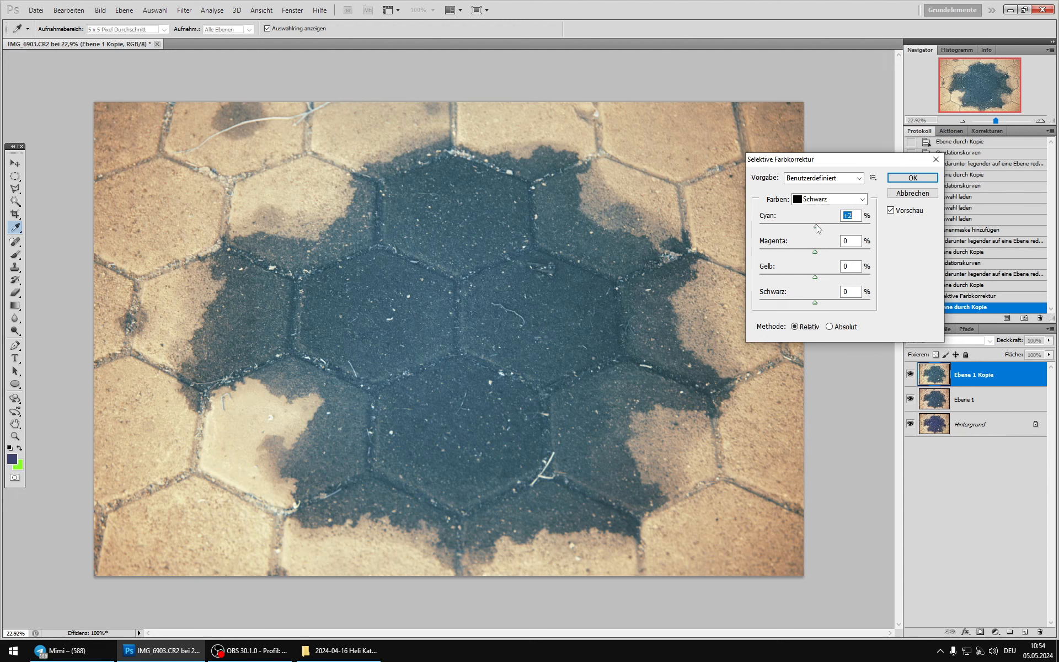
left_click(912, 178)
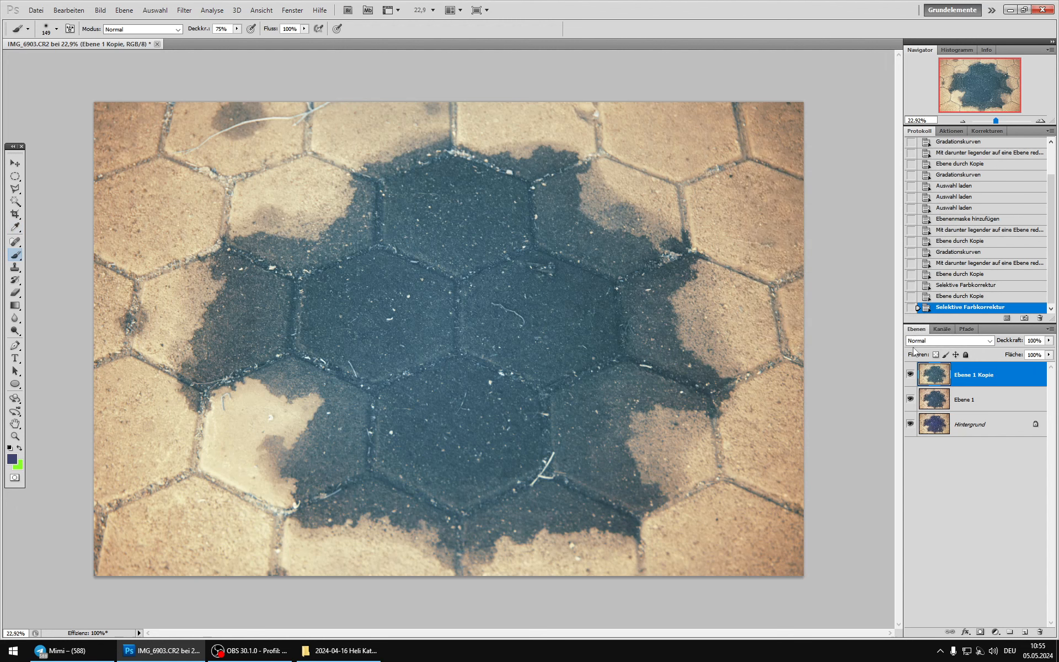
Step: Compare the corrected copy with the layer beneath and set its blend mode to Saturation (Sättigung)
left_click(907, 375)
left_click(907, 375)
left_click(907, 375)
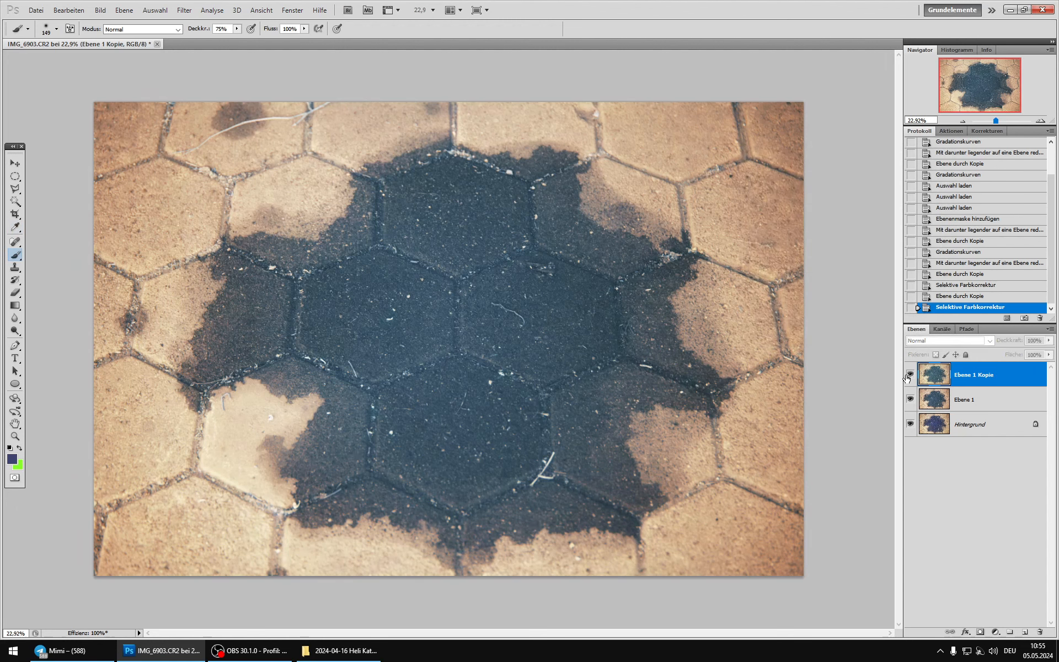
left_click(908, 375)
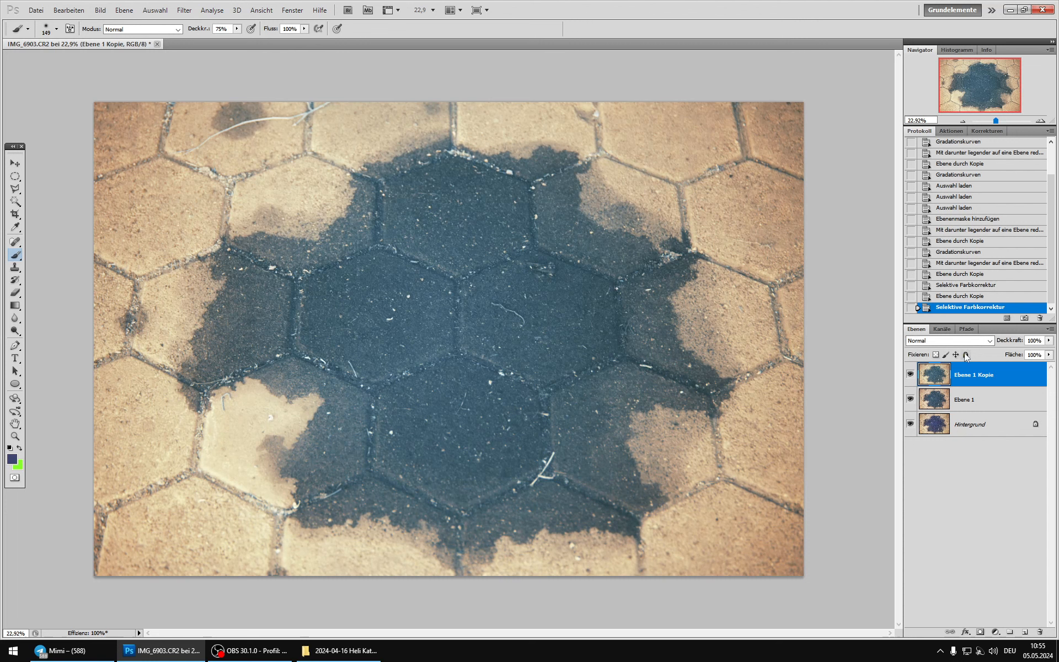
left_click(949, 340)
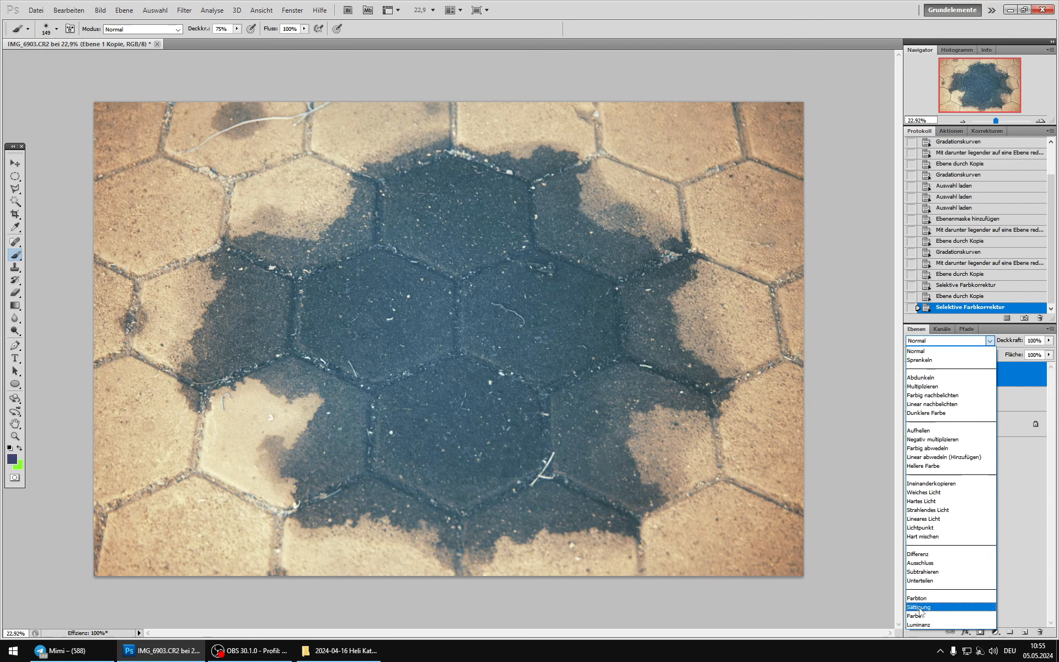
left_click(919, 608)
Step: Compare the reblended copy with the image beneath and merge it into the layer below
left_click(909, 376)
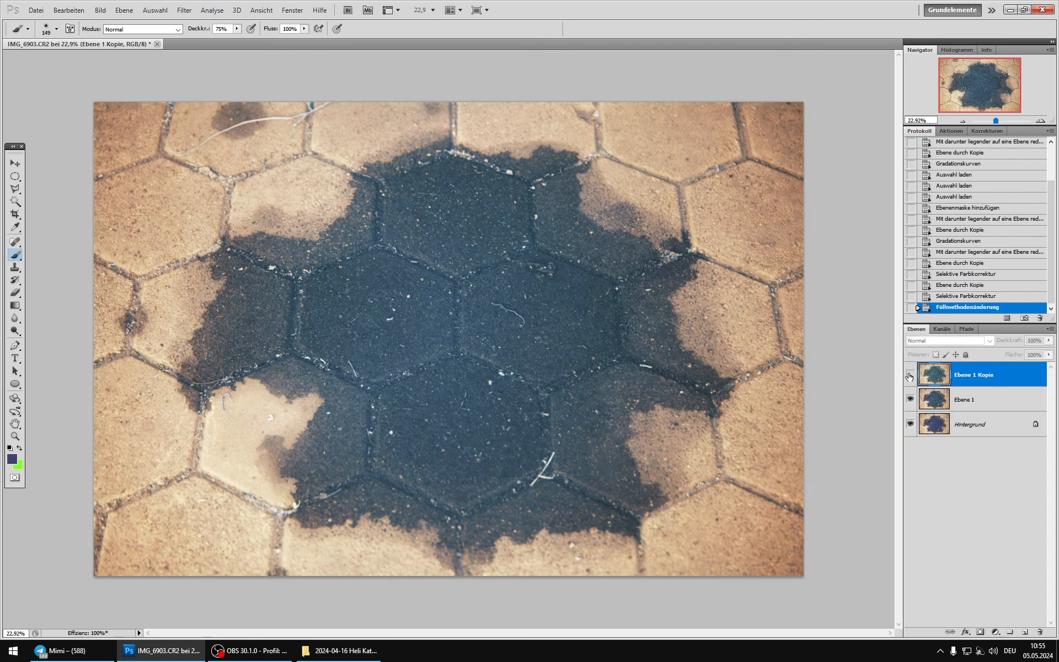
left_click(910, 376)
left_click(910, 376)
left_click(910, 377)
left_click(909, 376)
left_click(910, 376)
left_click(910, 376)
key("ctrl+e")
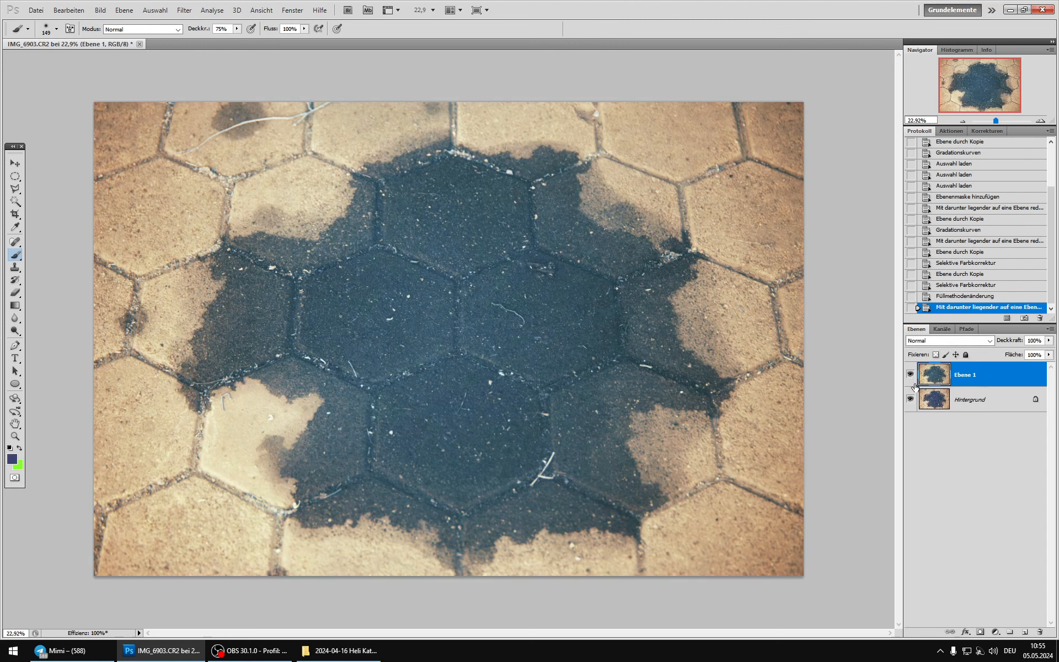
Step: Compare the merged layer with the background, set its blend mode to Color (Farbe) and merge it down
left_click(909, 376)
left_click(910, 376)
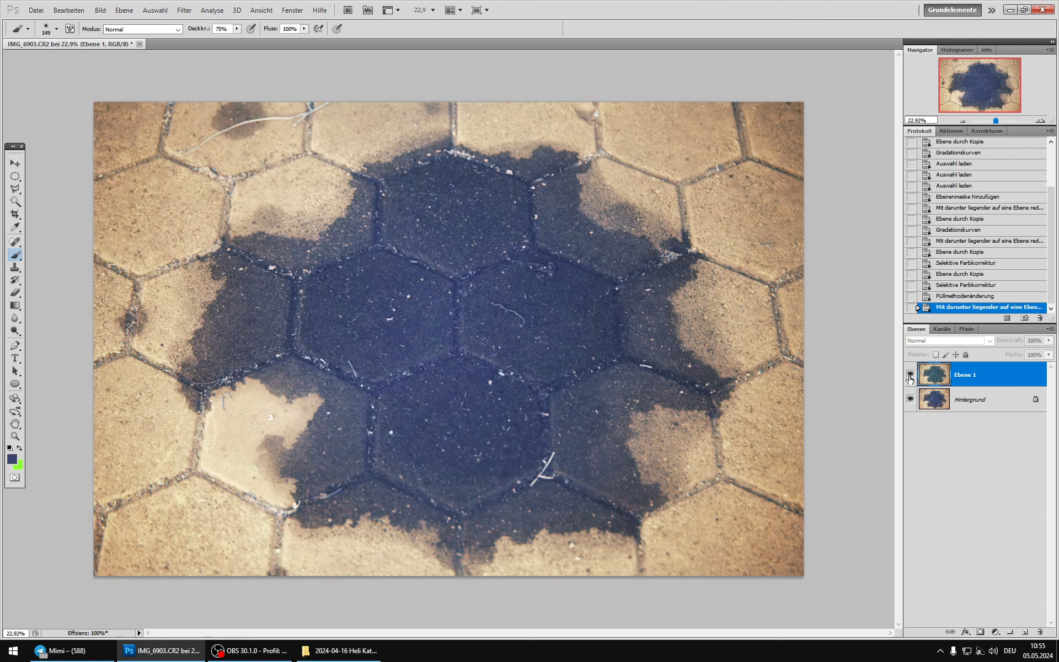
left_click(909, 376)
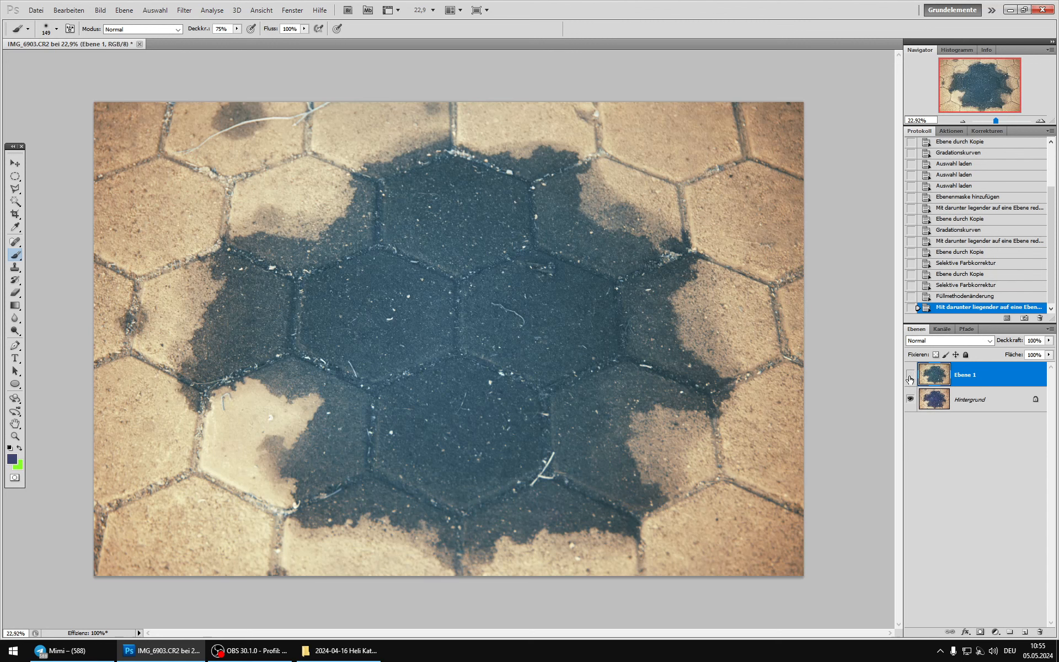
left_click(910, 375)
left_click(910, 375)
left_click(929, 344)
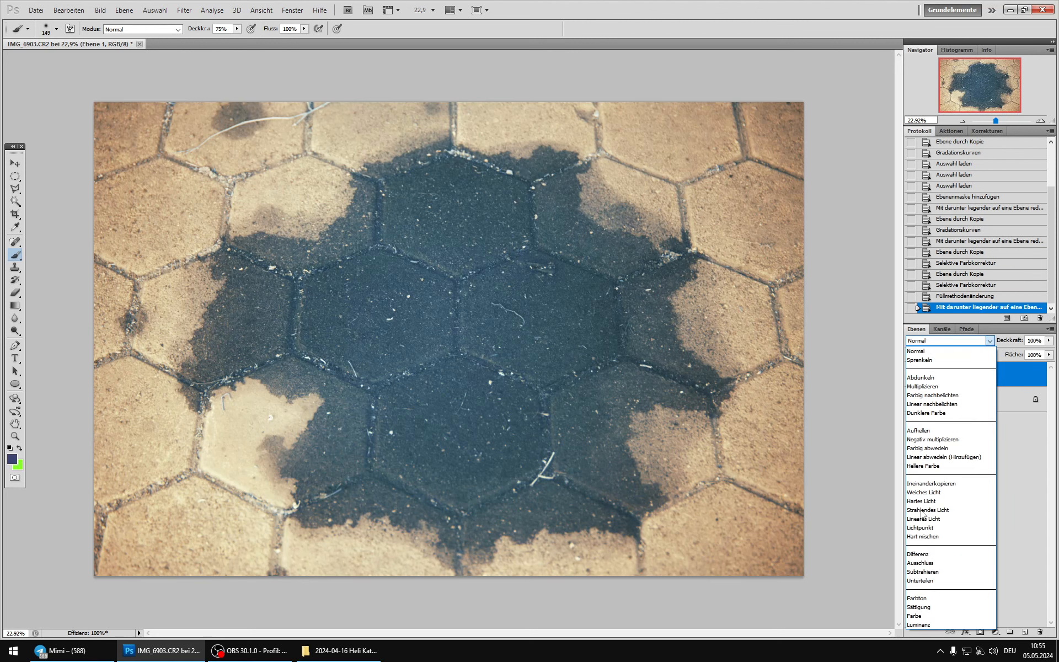
left_click(938, 617)
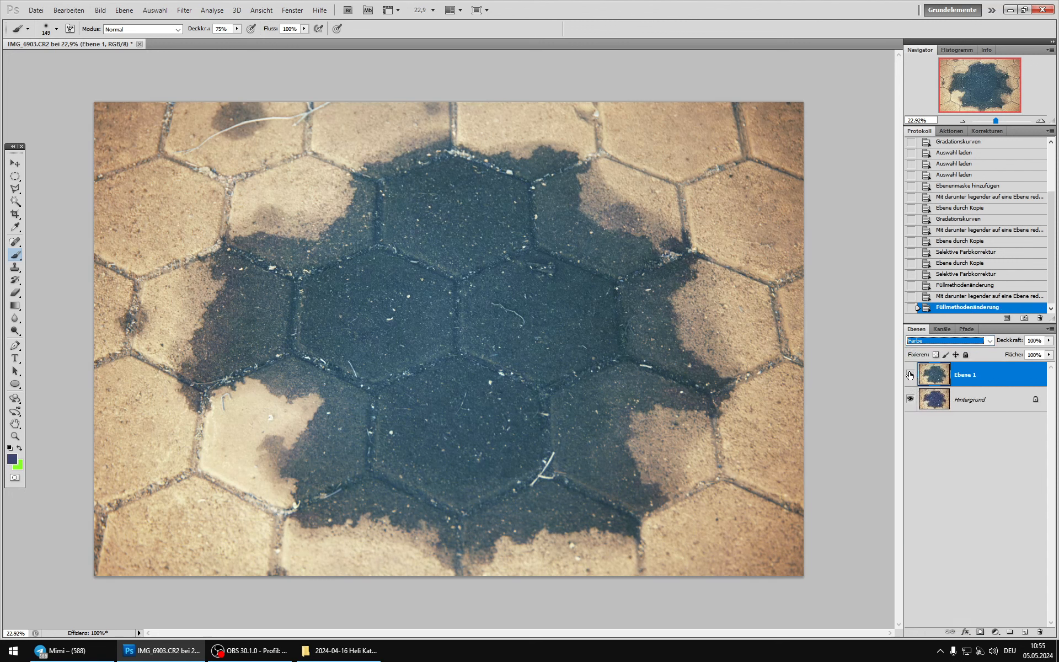
key("ctrl+e")
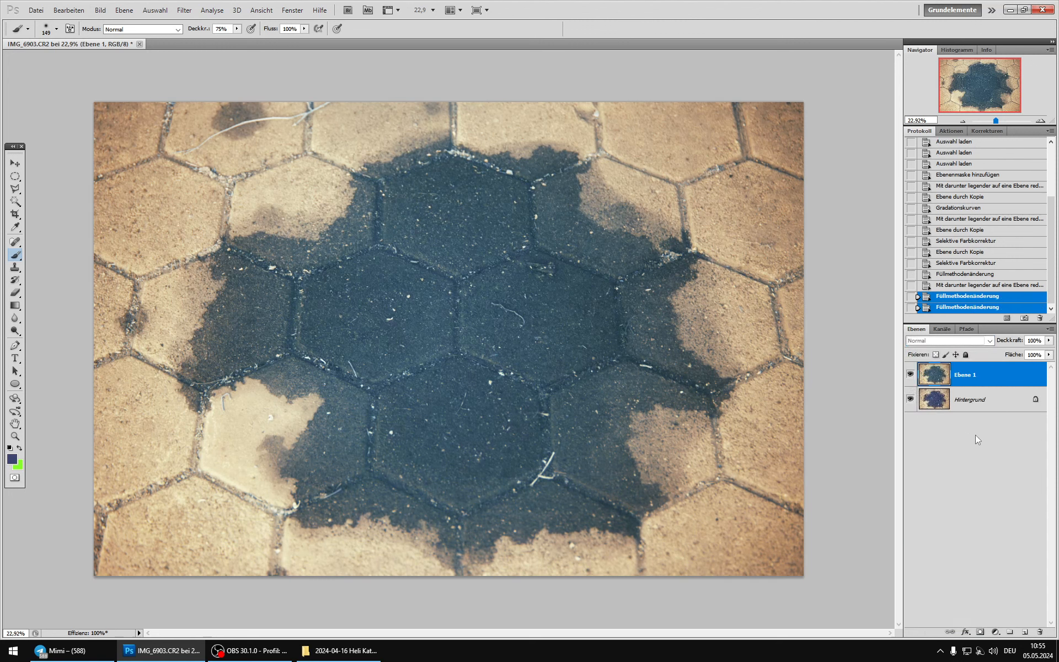
Step: Duplicate the merged image and outline the four connected dark paving stones in the middle with a Polygonal Lasso selection
key("ctrl+j")
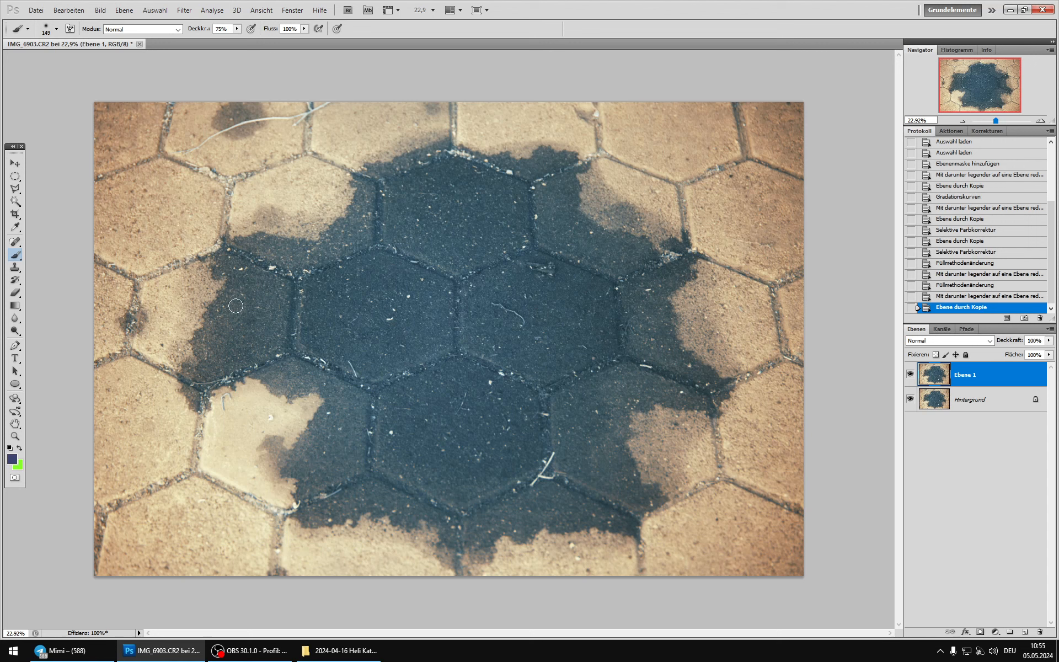
left_click(15, 189)
left_click(282, 274)
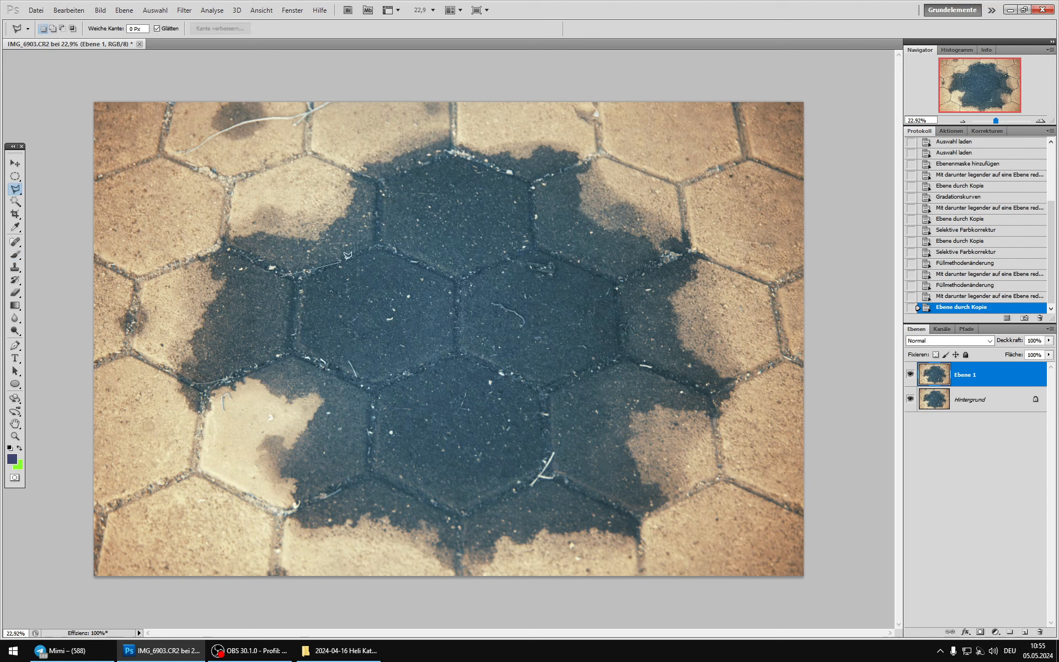
left_click(362, 242)
left_click(368, 179)
left_click(410, 158)
left_click(452, 148)
left_click(535, 174)
left_click(543, 209)
left_click(540, 242)
left_click(613, 267)
left_click(628, 294)
left_click(629, 351)
left_click(629, 367)
left_click(568, 392)
left_click(558, 400)
left_click(560, 473)
left_click(469, 520)
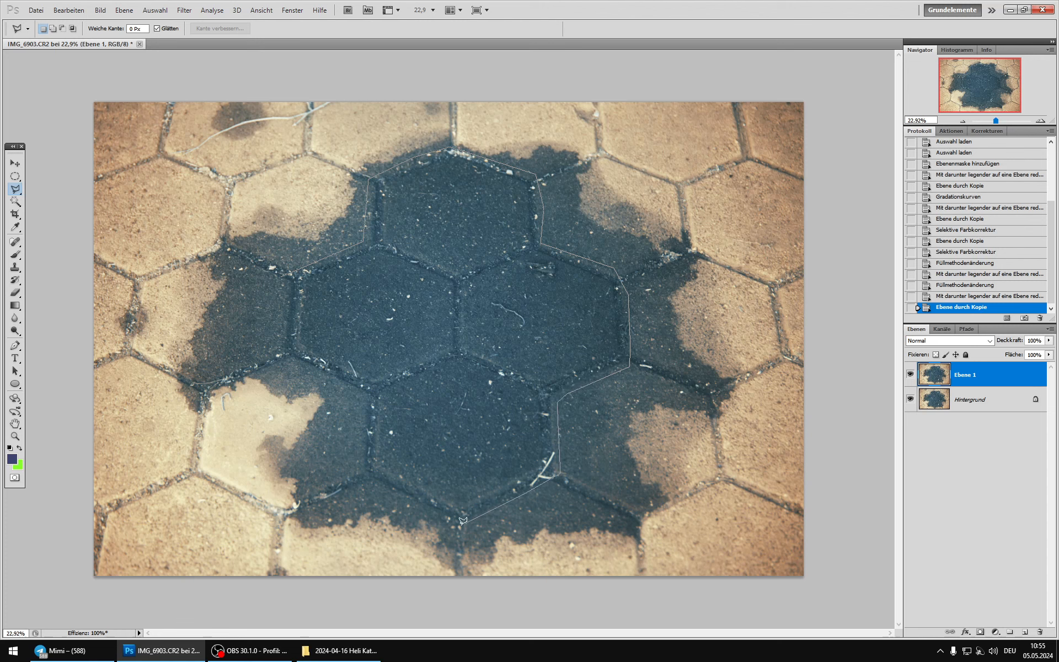
left_click(447, 520)
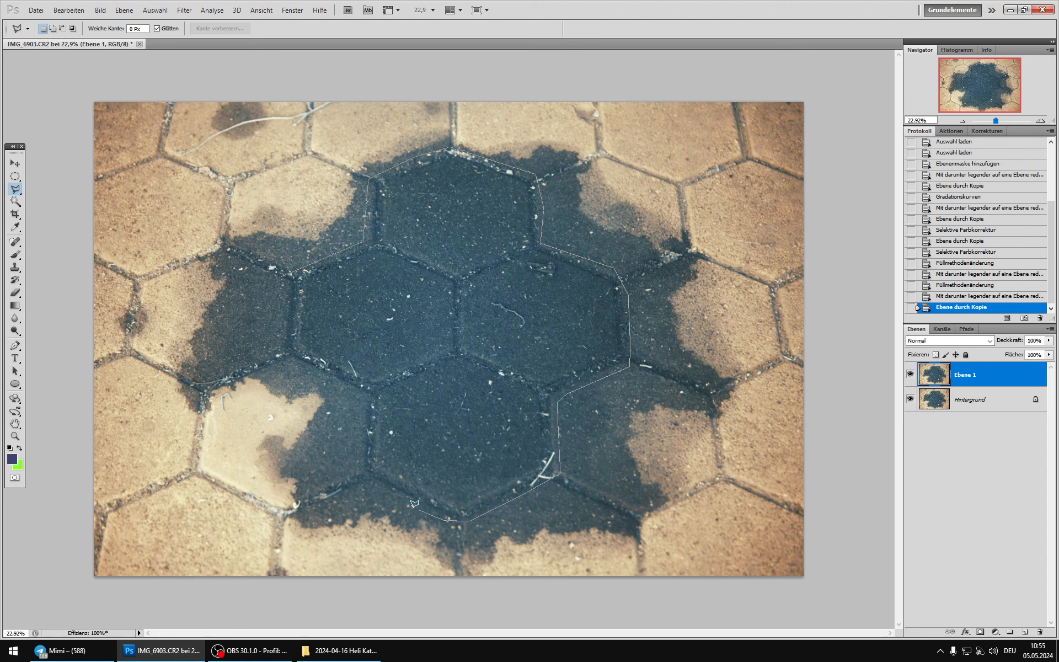
left_click(360, 398)
left_click(279, 354)
double_click(282, 279)
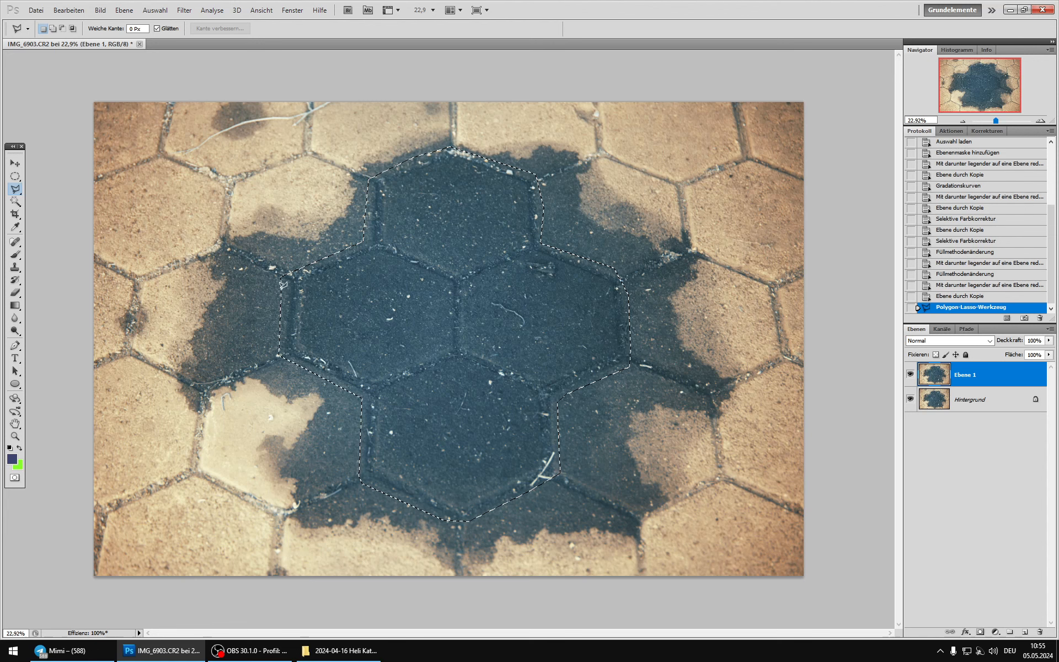
Step: Add a layer mask to the copy from the lasso selection and make that mask active
left_click(980, 632)
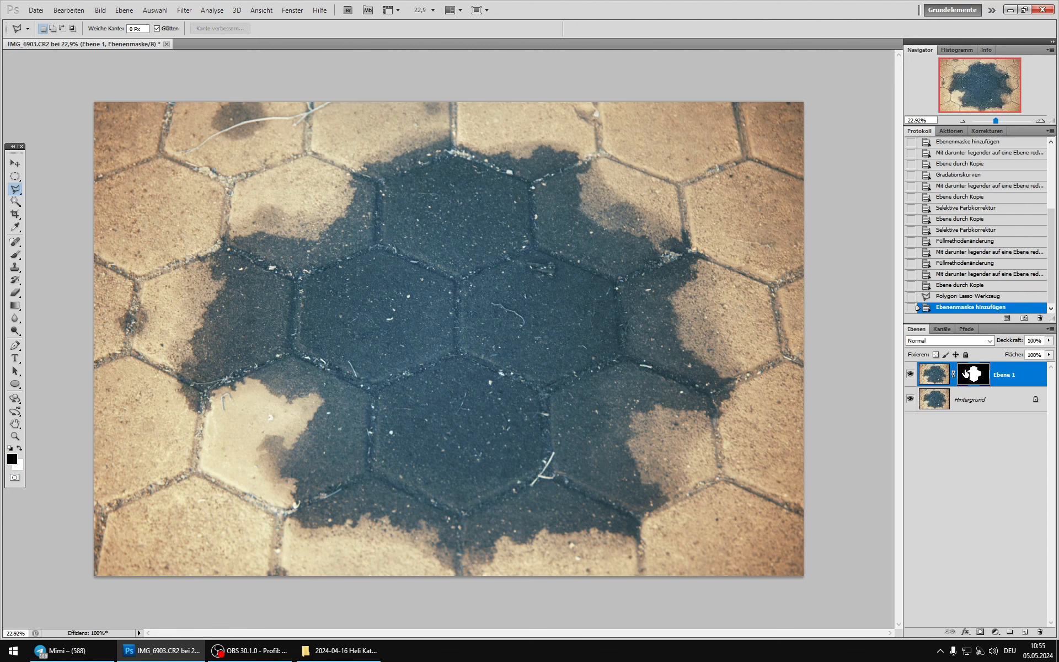
left_click(932, 381)
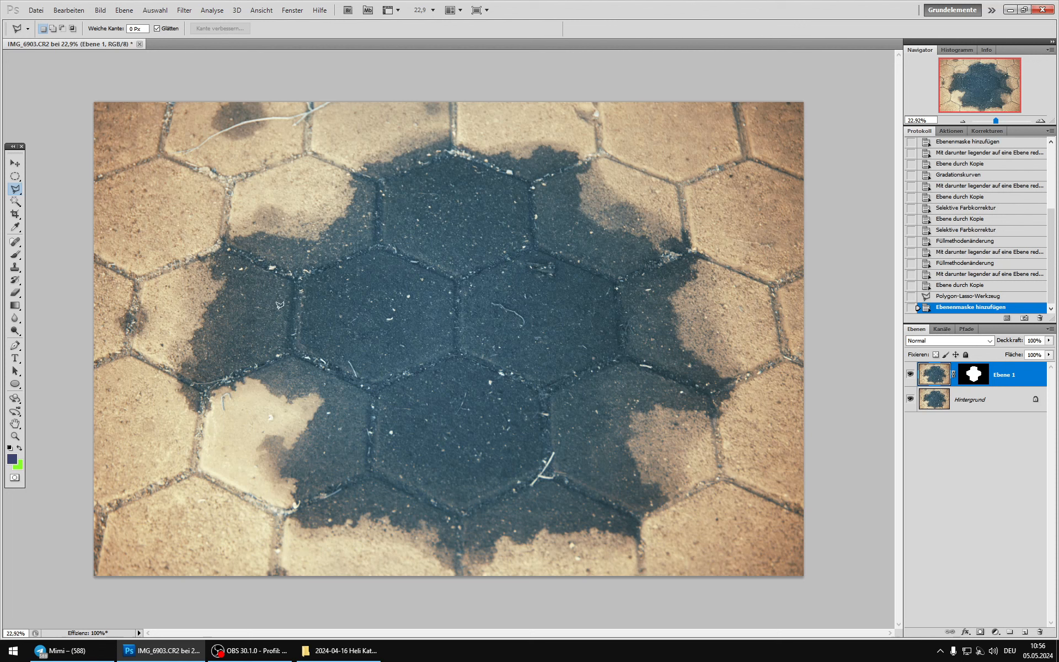
left_click(972, 377)
left_click(100, 10)
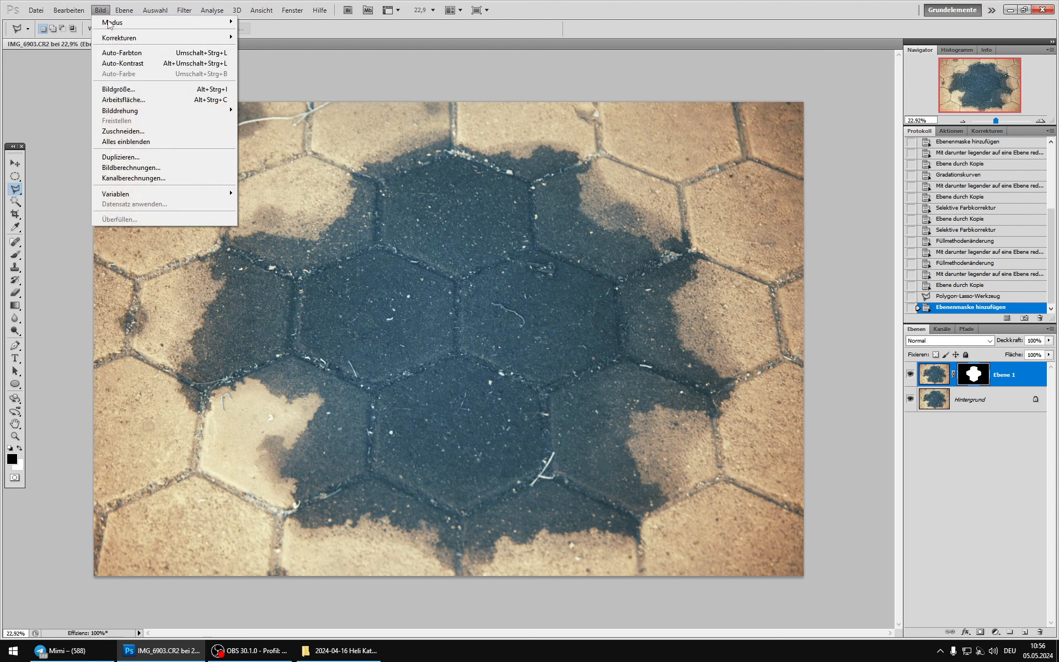
mouse_move(165, 37)
left_click(318, 58)
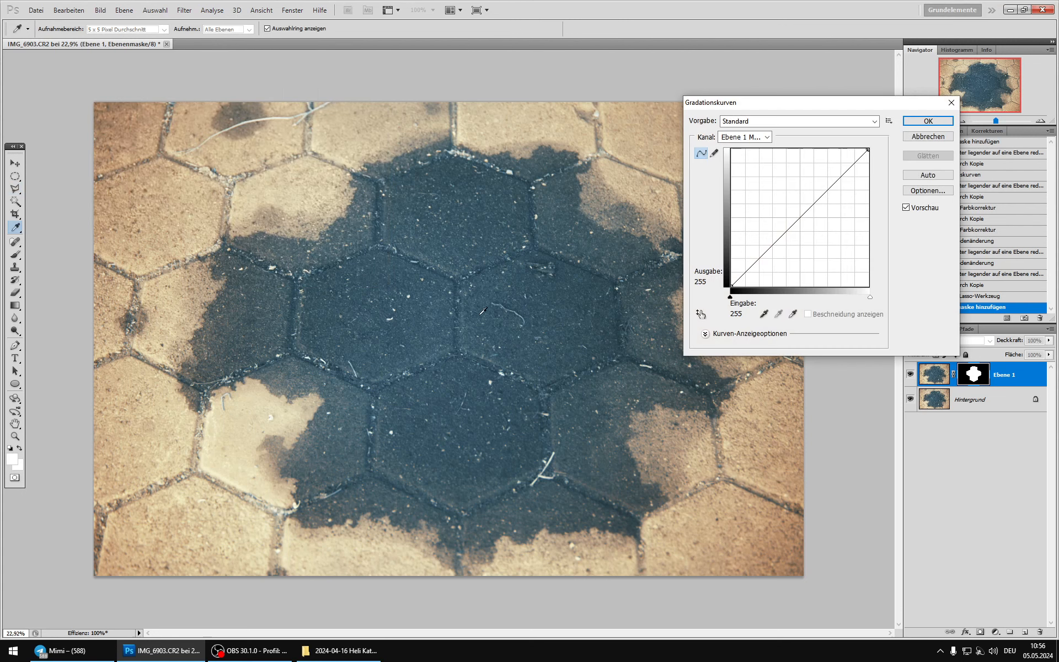
left_click(911, 134)
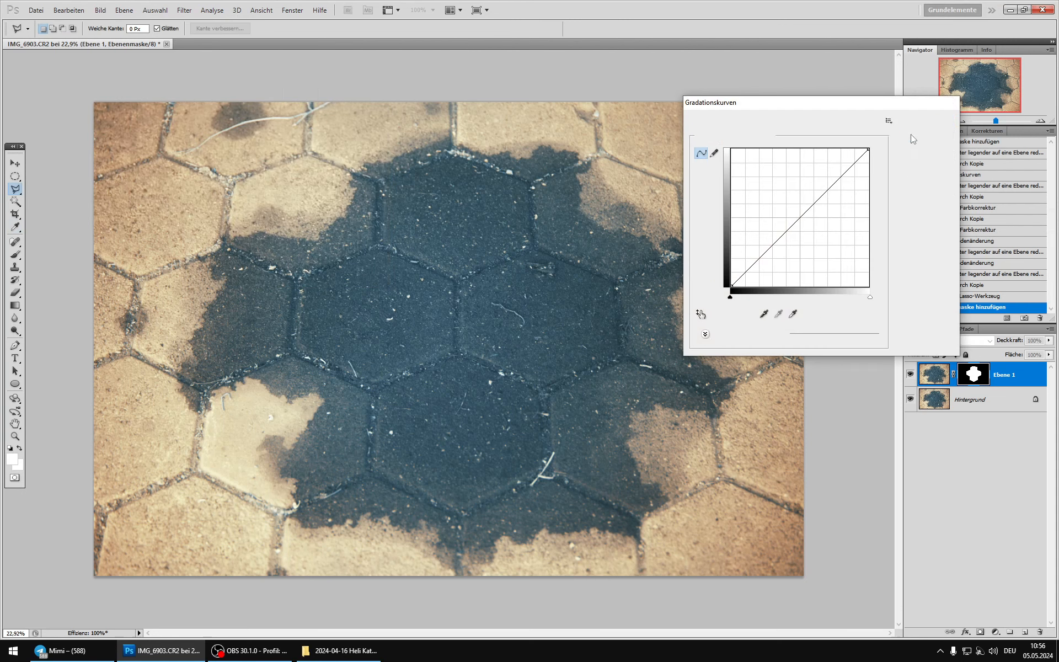
Step: Brighten the image of the masked copy with a Curves (Gradationskurven) RGB point at input 59, output 92
left_click(934, 375)
left_click(100, 10)
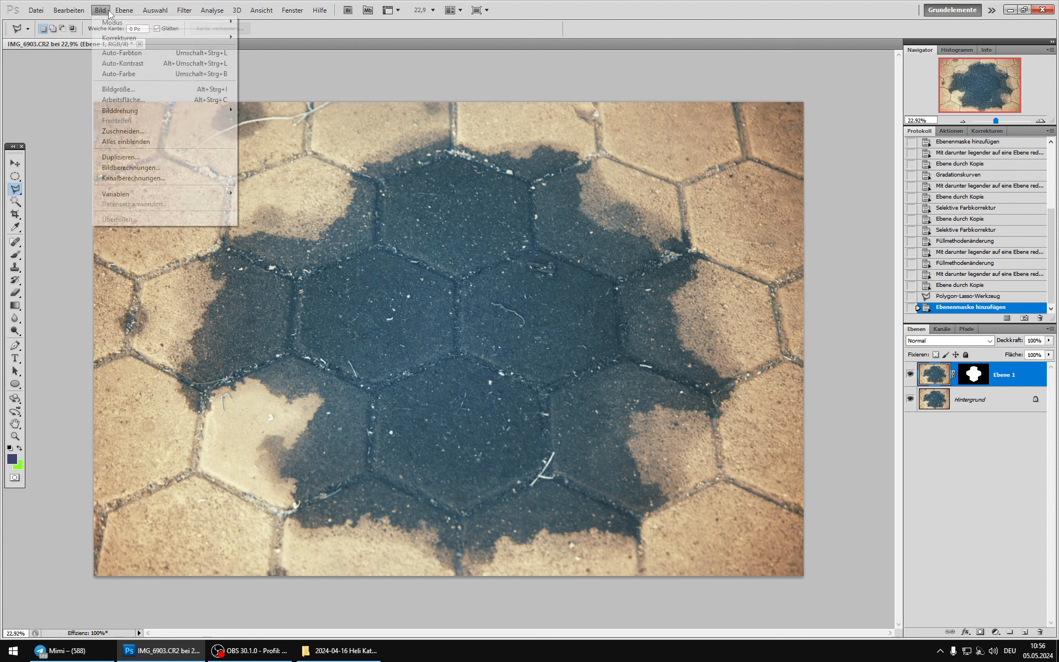
mouse_move(119, 37)
left_click(298, 59)
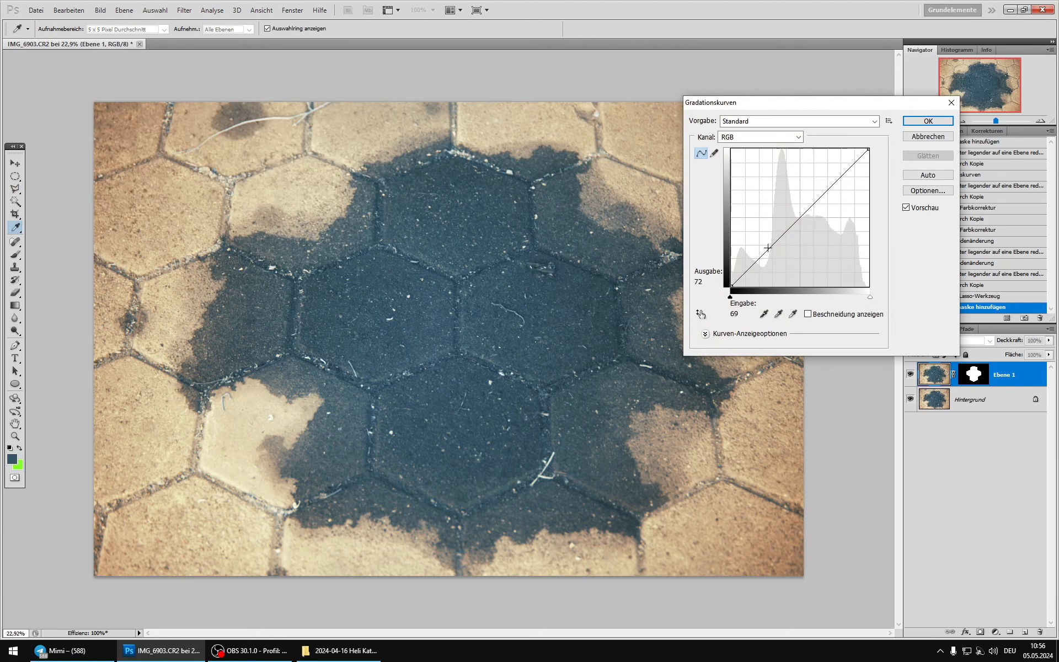
left_click_drag(768, 247, 763, 236)
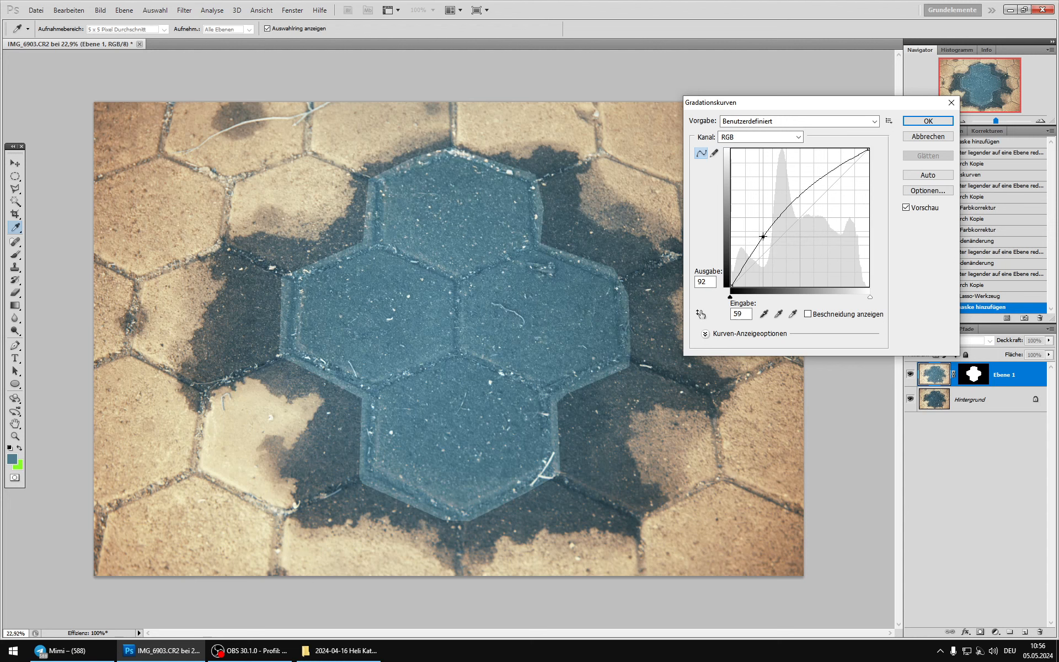
left_click(929, 121)
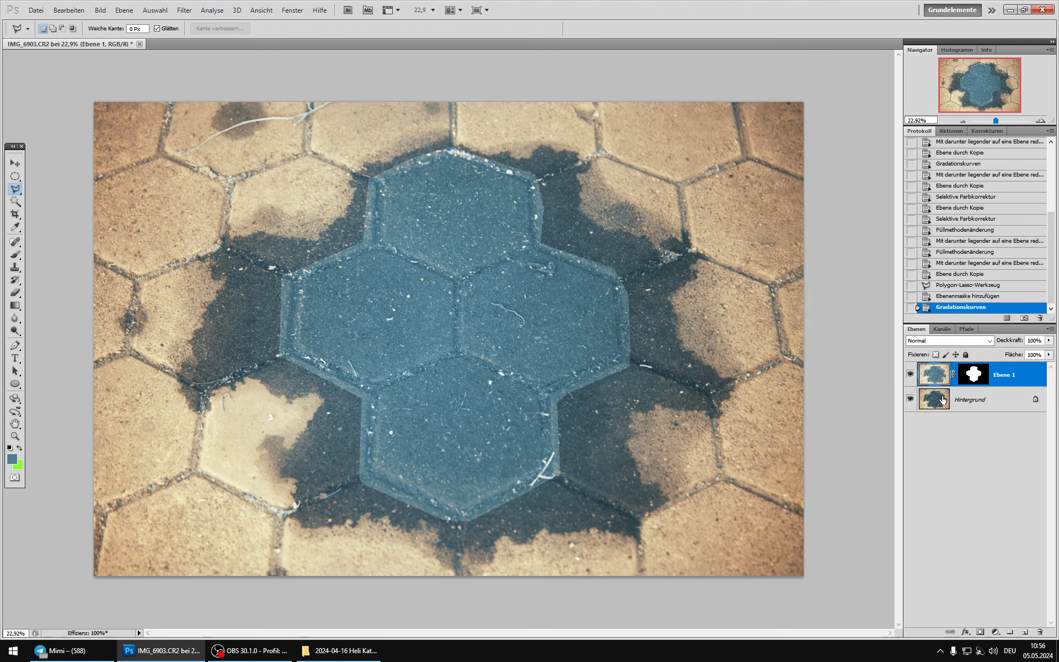
Step: Soften the layer mask around the four central stones with a Gaussian Blur (Gaußscher Weichzeichner) of 250 pixels radius, comparing the preview
left_click(972, 376)
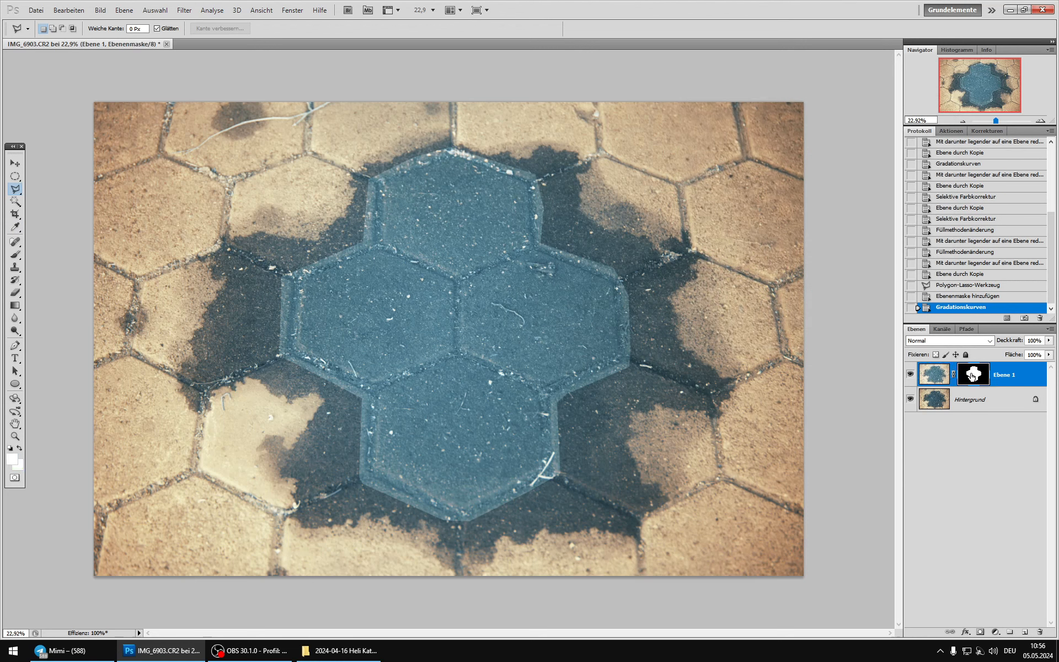
left_click(186, 10)
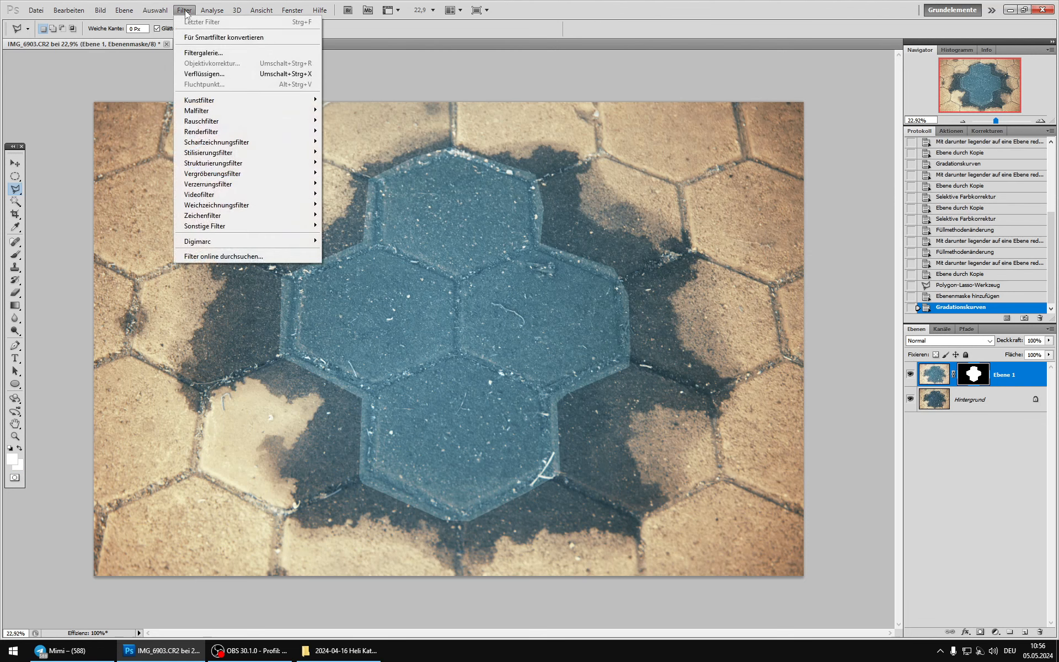
mouse_move(273, 206)
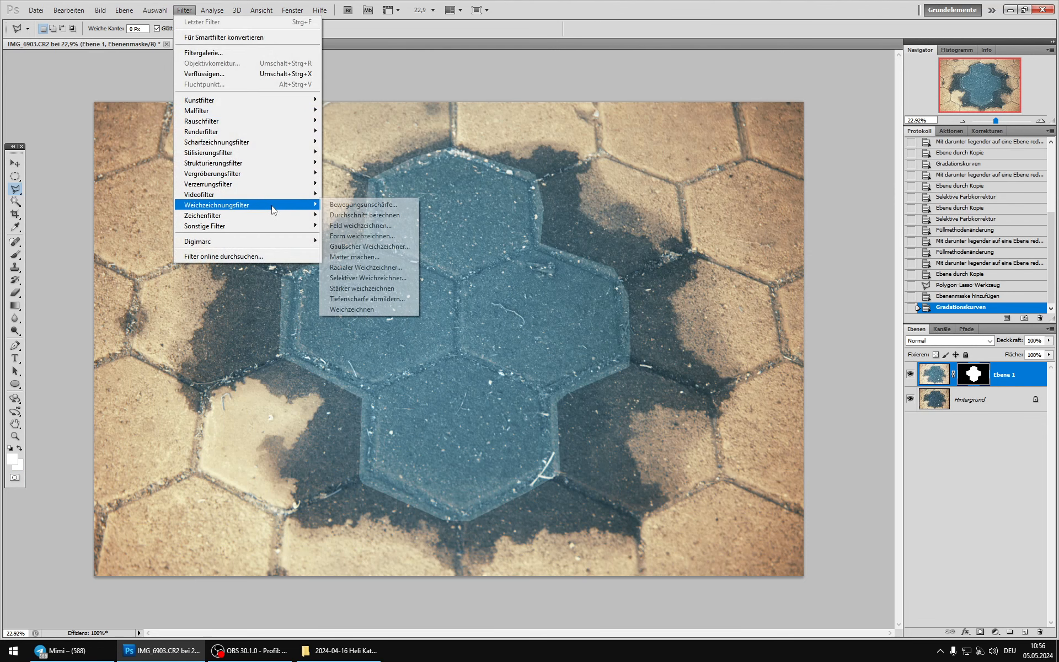
left_click(359, 246)
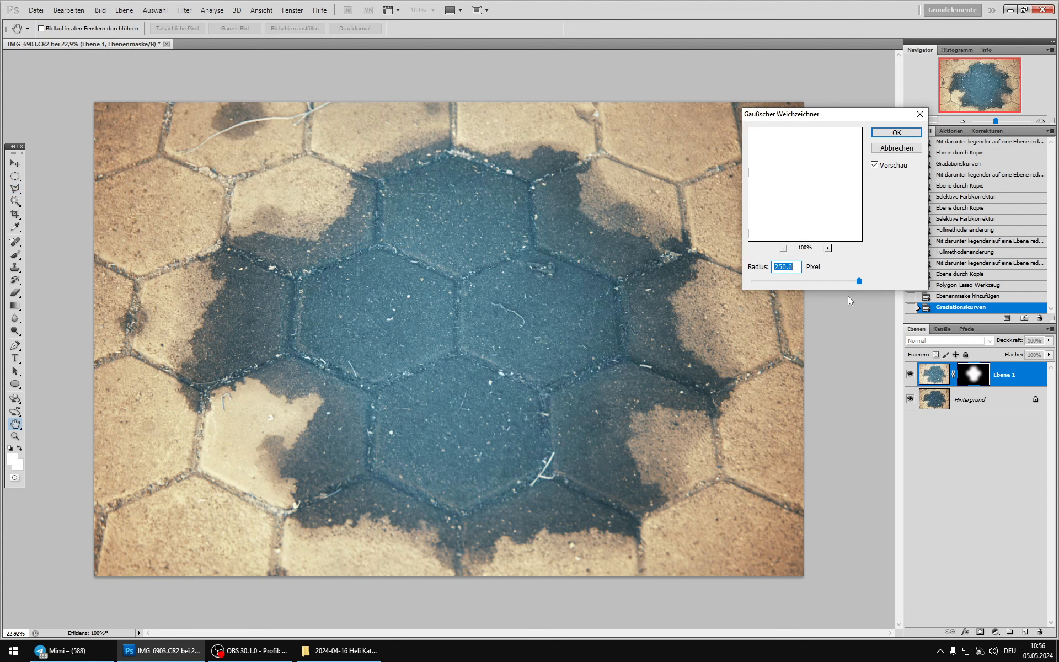
left_click(874, 165)
left_click(874, 165)
left_click(874, 165)
left_click(874, 166)
left_click(890, 133)
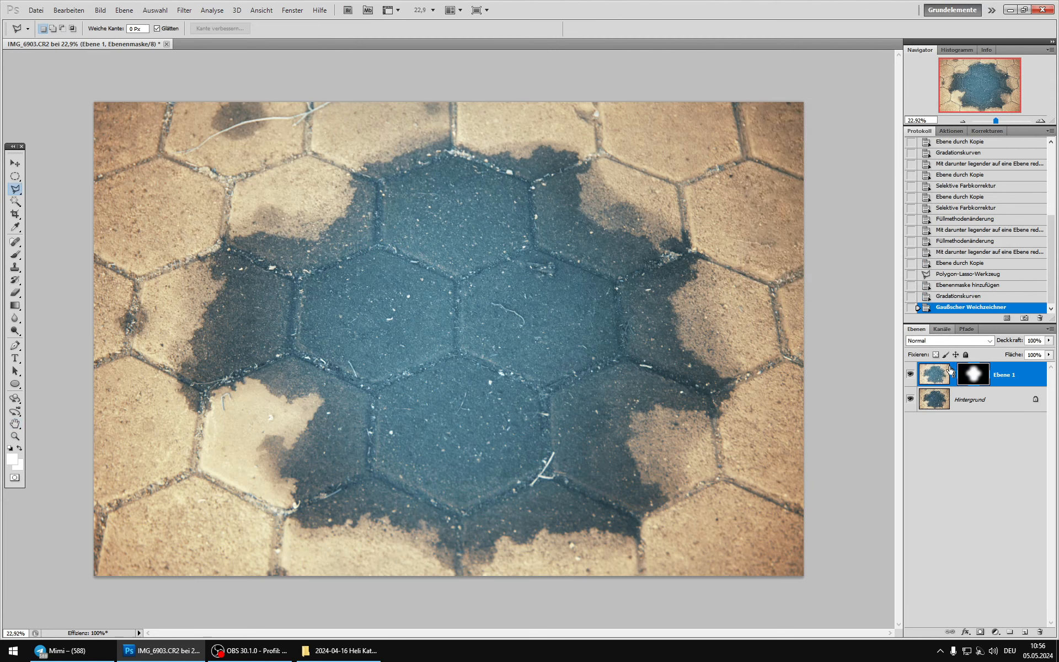
Step: Merge the brightened masked layer into a duplicate of the background and compare it with the background beneath
left_click(931, 405)
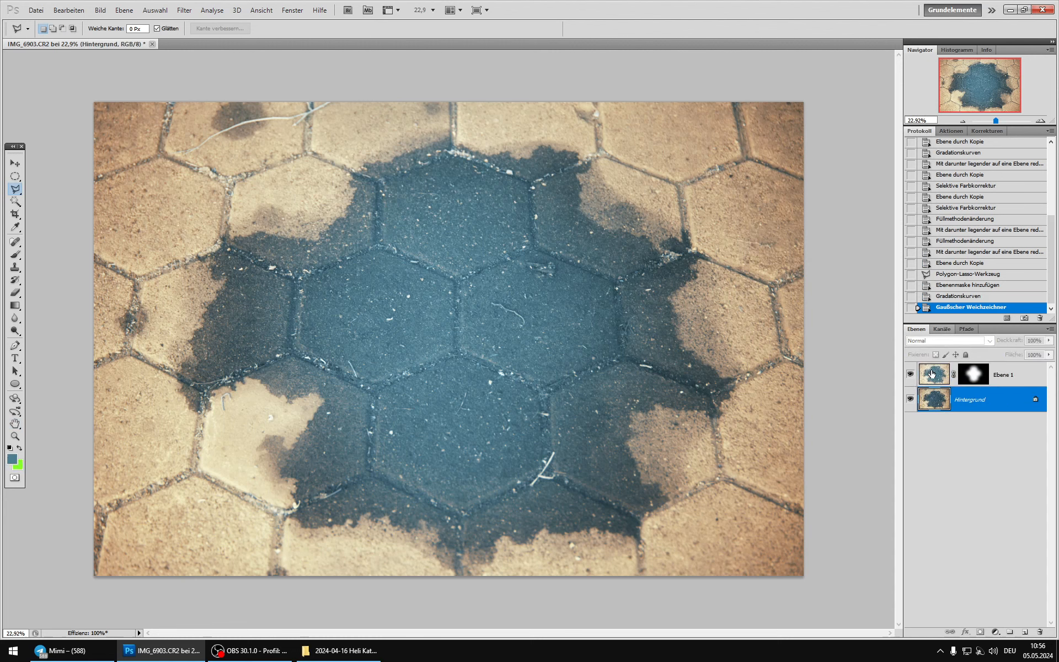
left_click(972, 374)
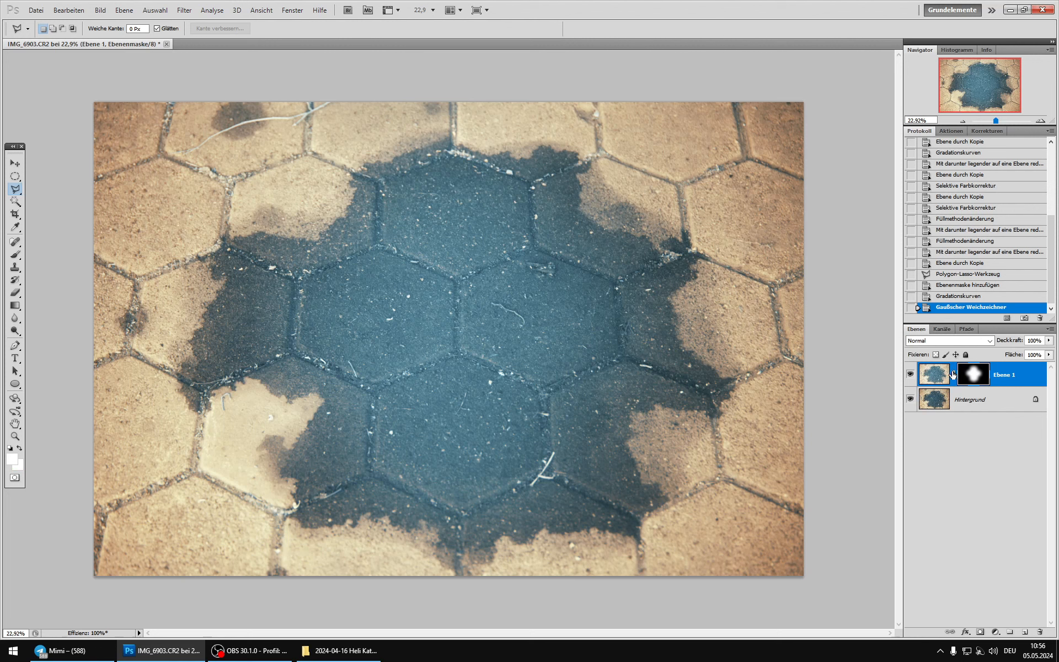
left_click(950, 403)
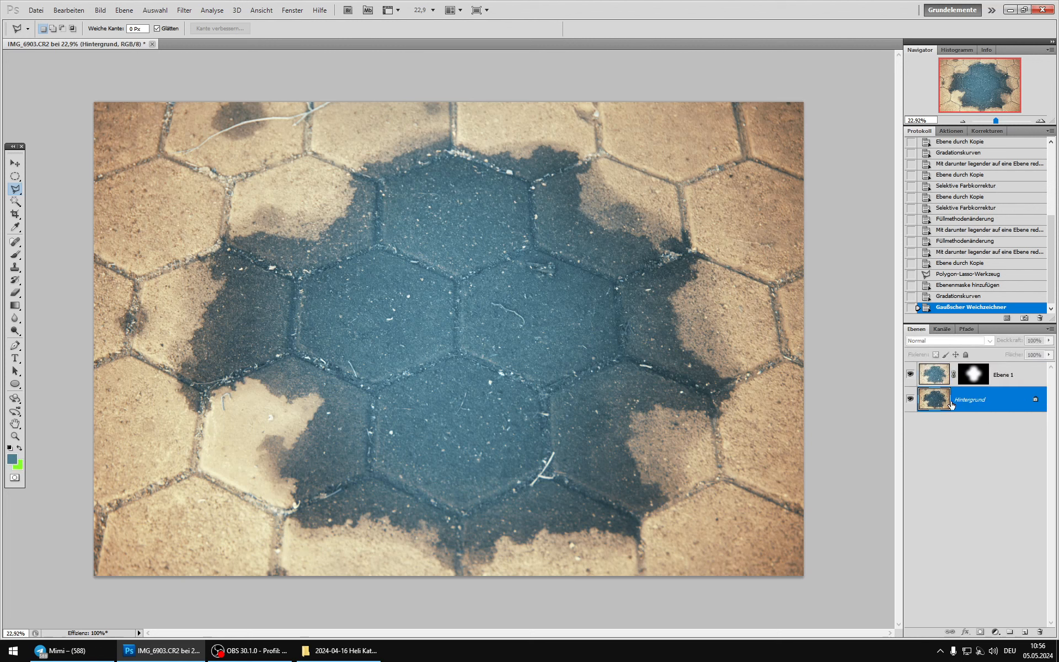
key("ctrl+j")
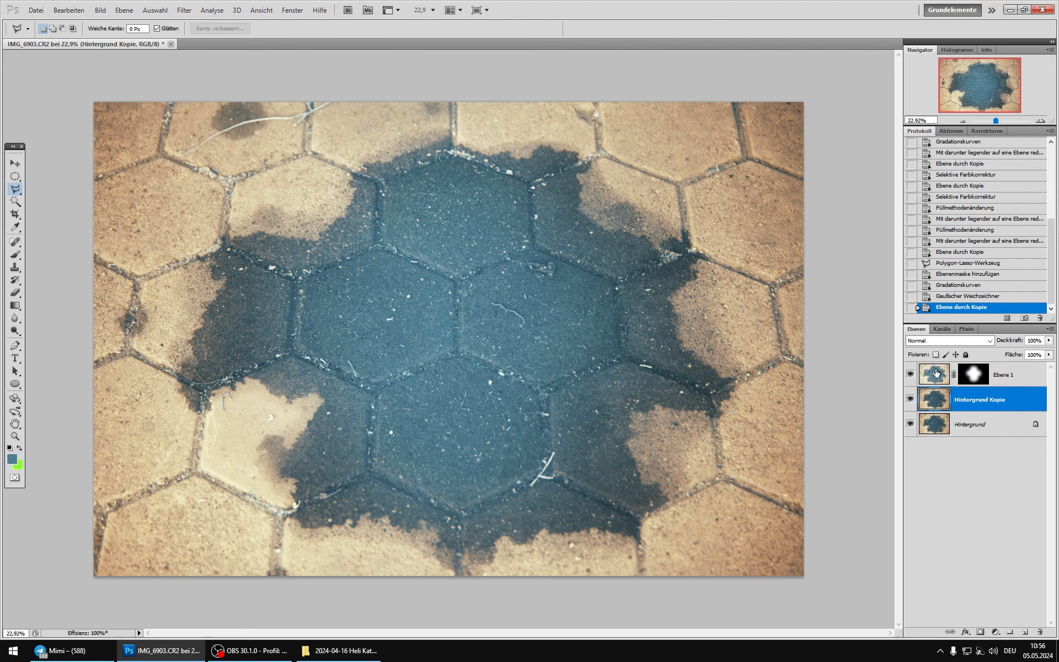
left_click(954, 375)
key("ctrl+e")
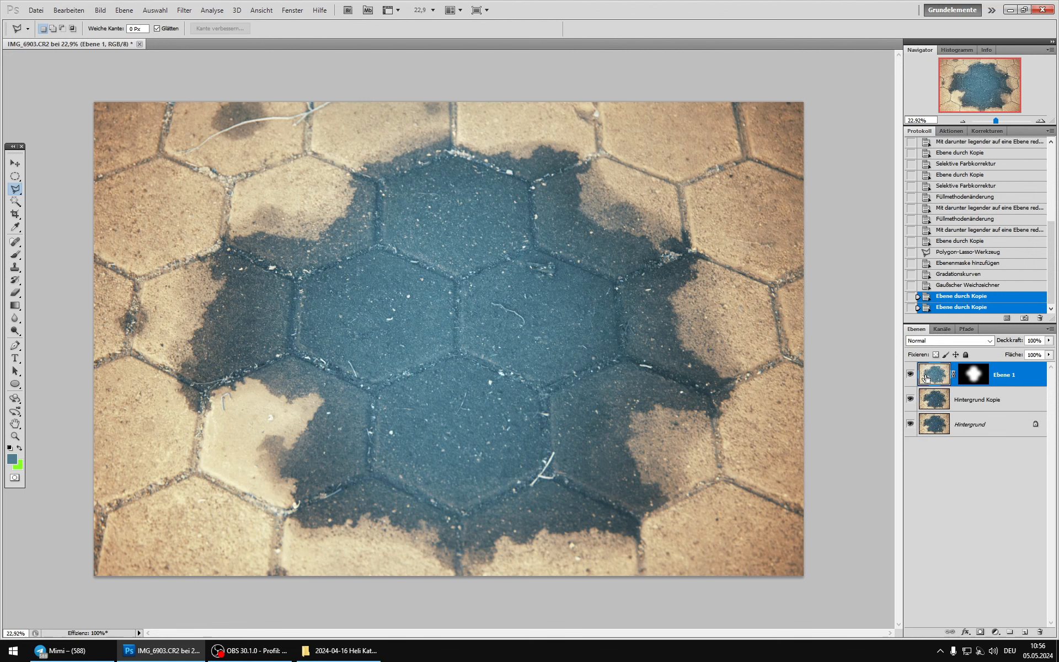
left_click(909, 375)
left_click(909, 375)
left_click(909, 375)
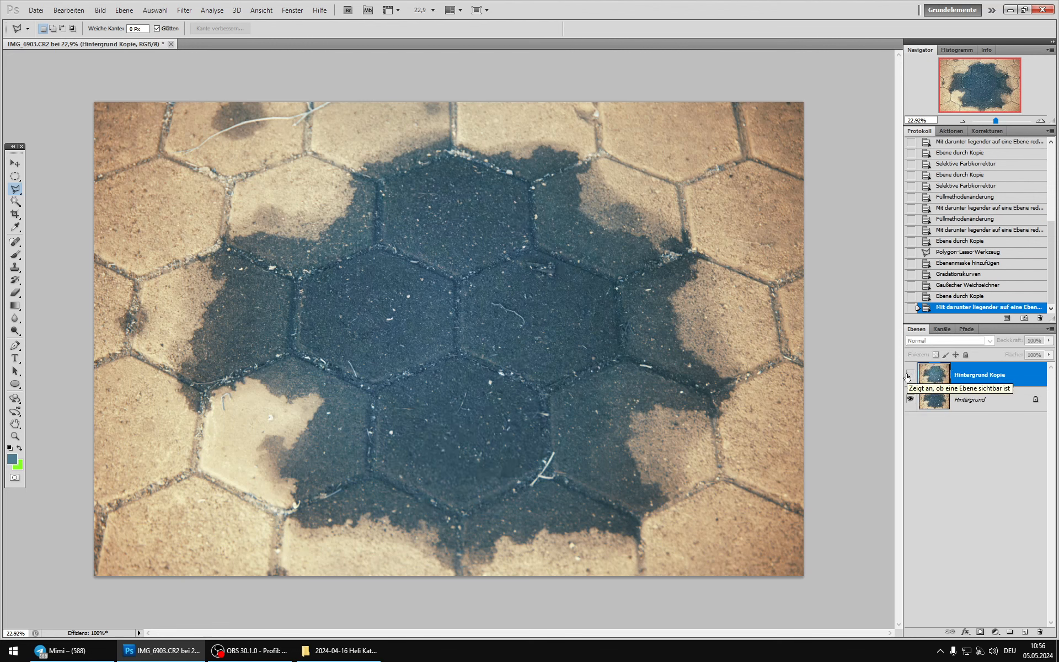
left_click(909, 375)
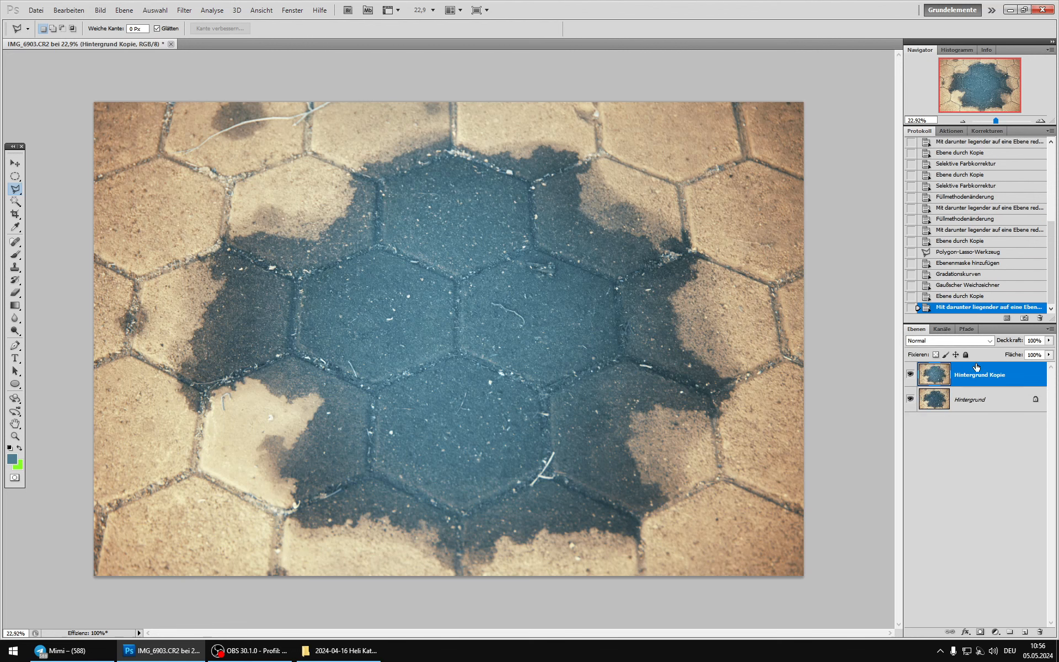
Step: Add a layer mask to the merged copy and fill it with a white-to-black radial gradient centred on the dark stones
left_click(979, 632)
left_click(15, 305)
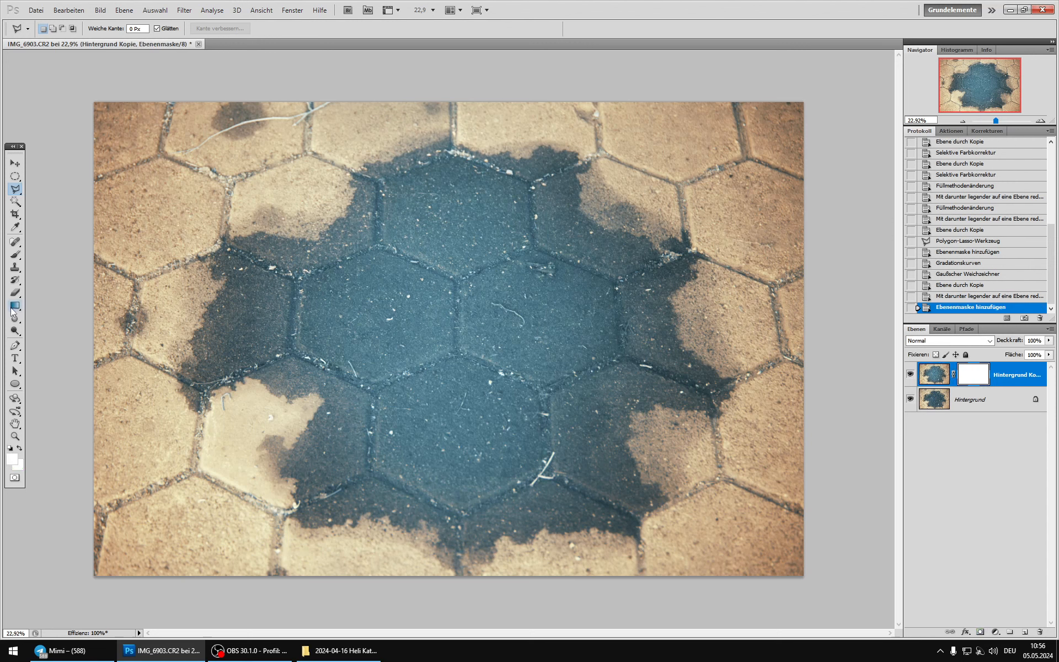
left_click(113, 29)
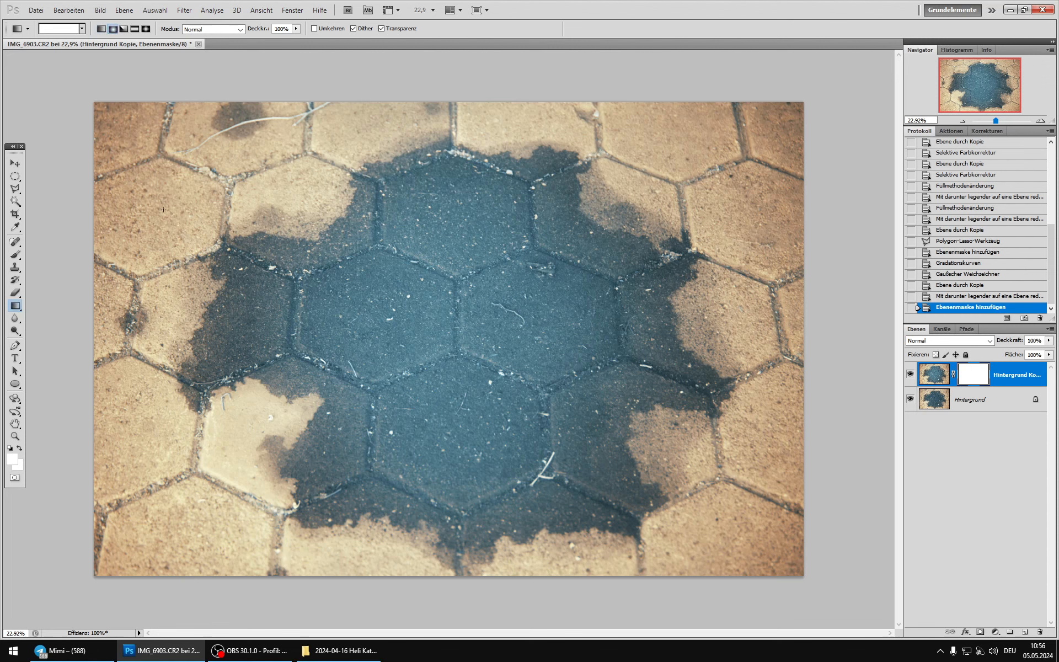
left_click(10, 449)
left_click_drag(321, 392, 262, 432)
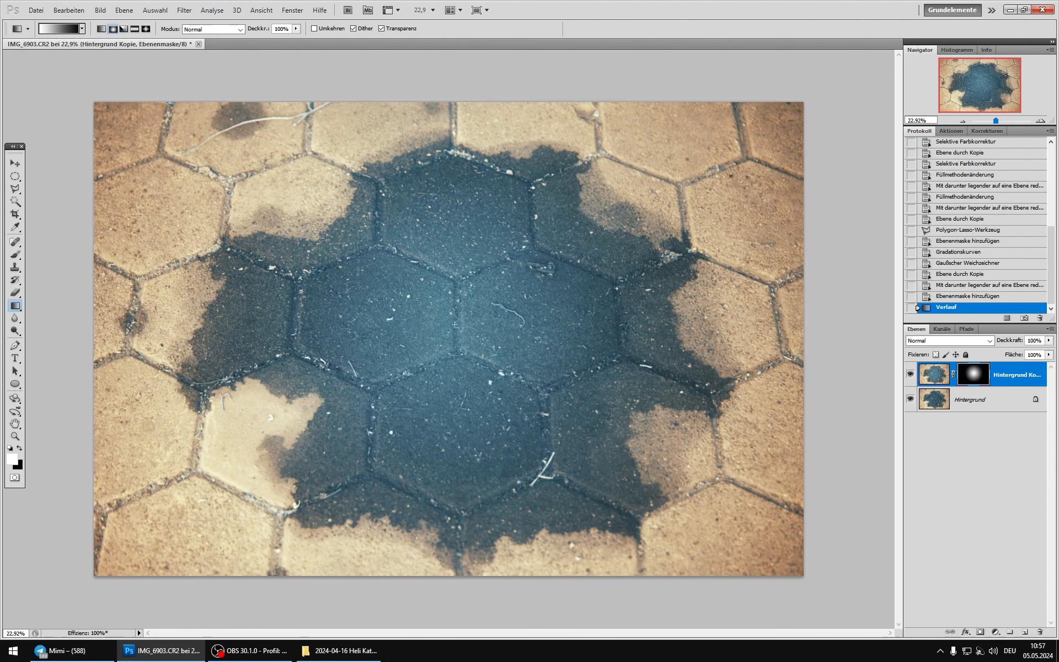
Step: Redraw the mask's radial gradient several times from the middle of the dark stones outward to adjust the glow's centre and spread
left_click_drag(454, 324, 261, 452)
left_click_drag(463, 326, 188, 459)
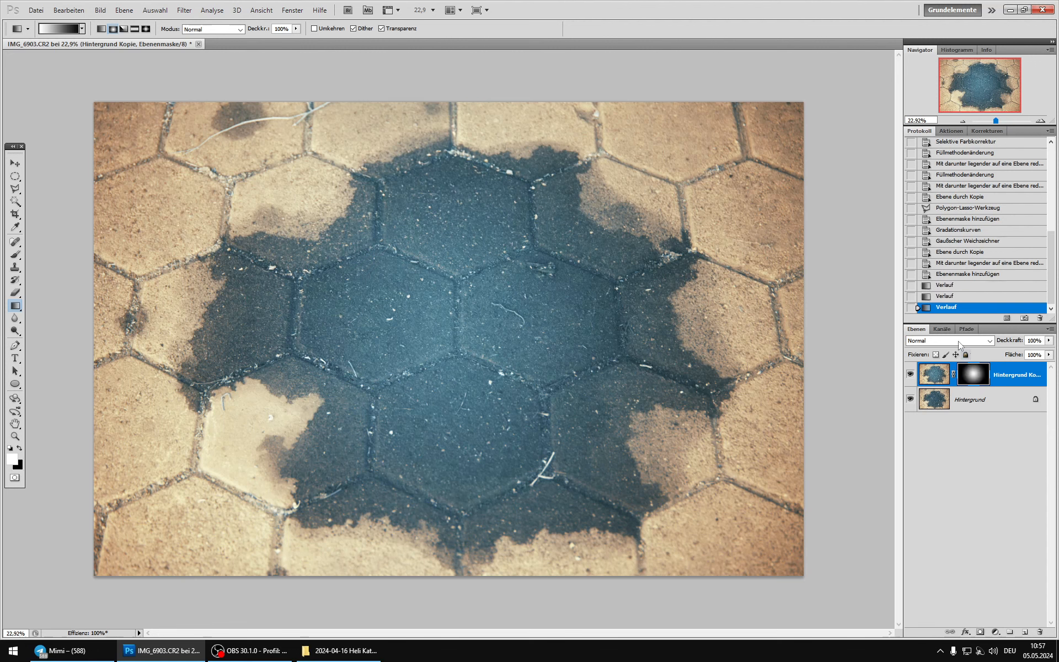
left_click_drag(493, 330, 743, 386)
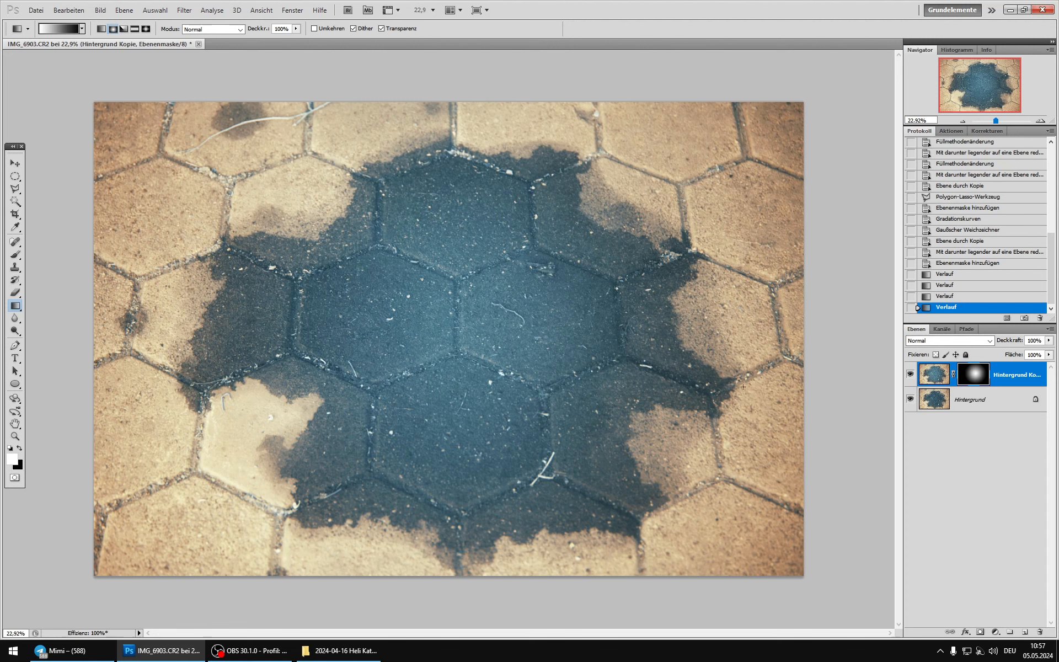
left_click_drag(463, 318, 736, 421)
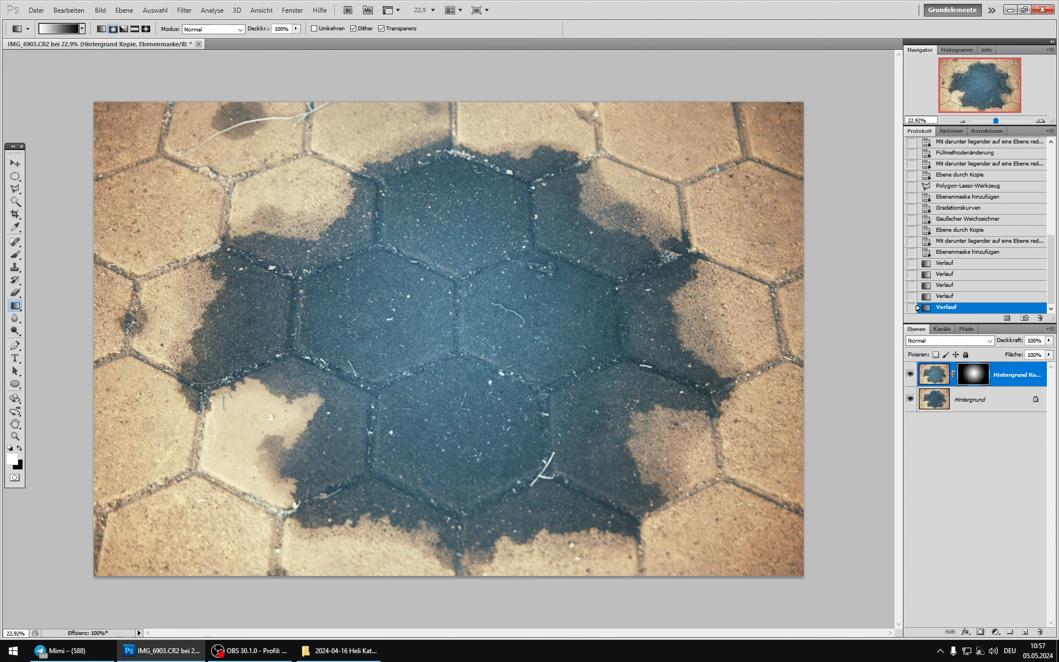
left_click_drag(508, 330, 717, 381)
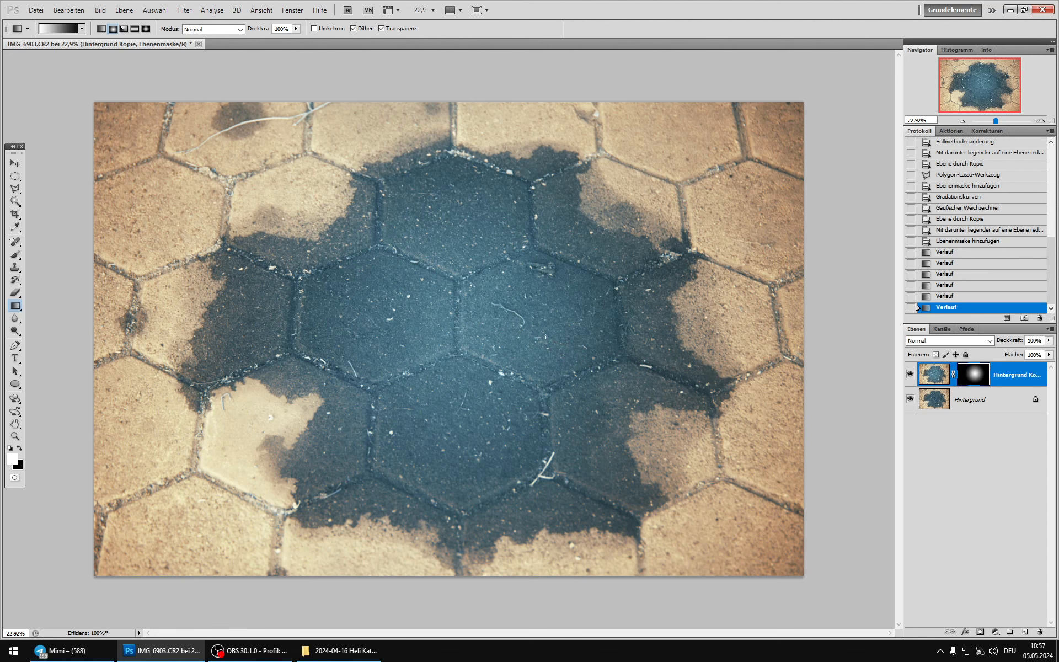
left_click_drag(463, 319, 655, 447)
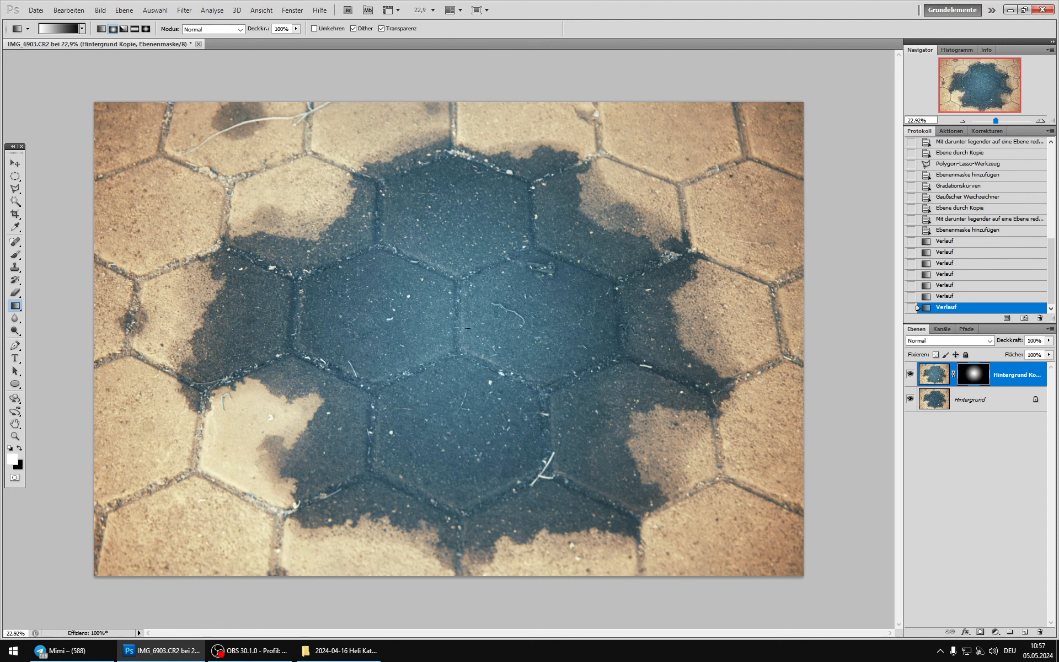
left_click_drag(505, 341, 731, 427)
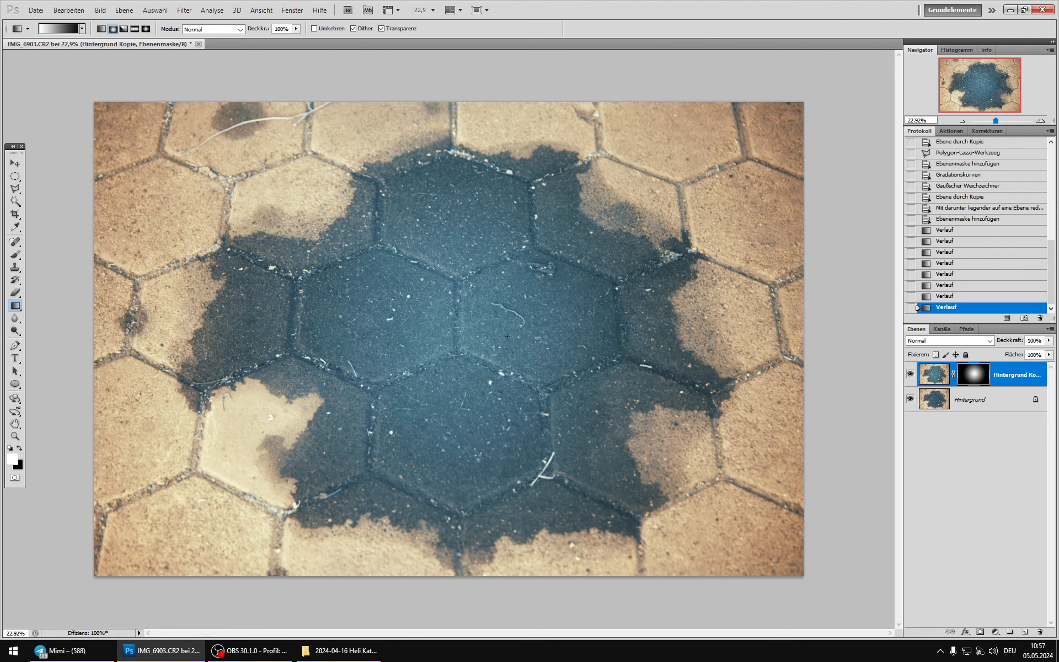
left_click_drag(588, 349, 673, 358)
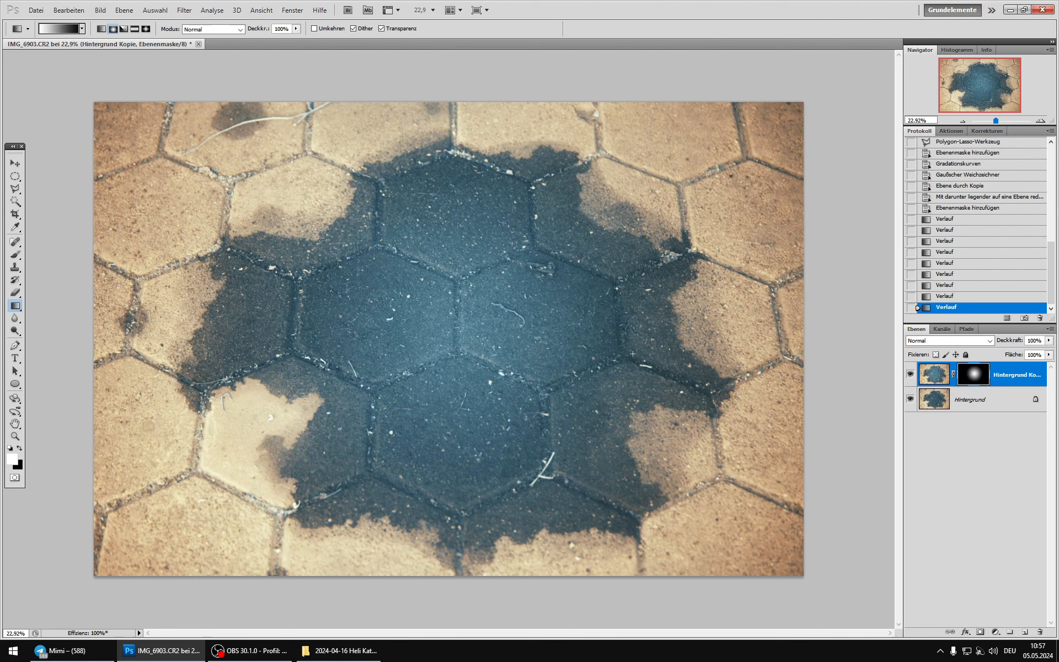
left_click_drag(492, 331, 751, 377)
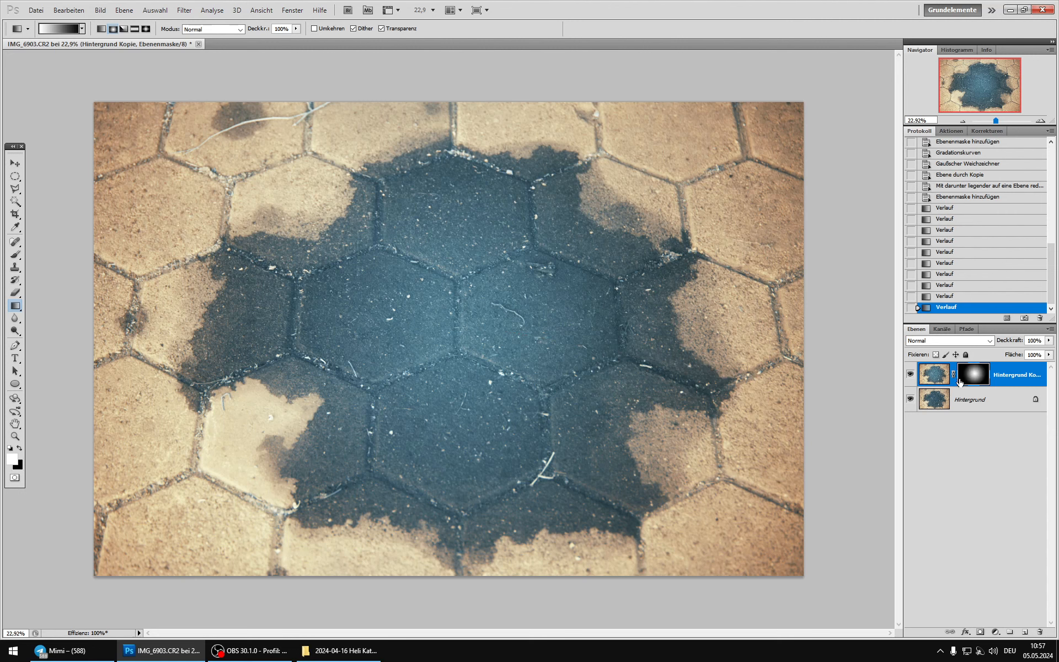
Step: Compare the image with and without the gradient-masked glow layer
left_click(910, 376)
left_click(909, 376)
left_click(910, 376)
left_click(910, 376)
left_click(910, 376)
left_click(910, 377)
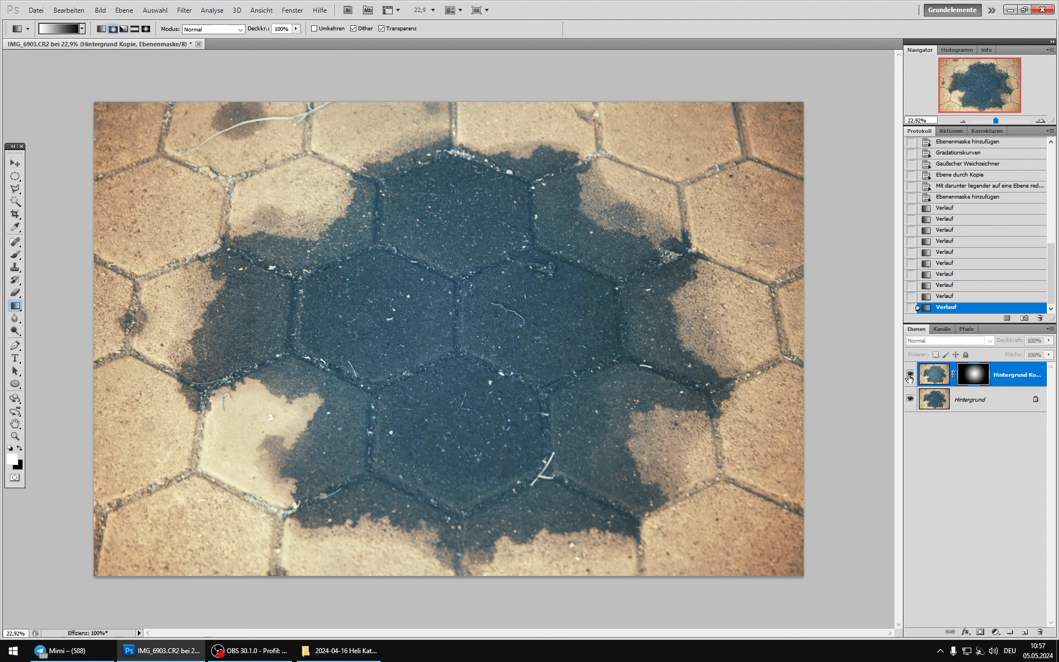
left_click(910, 376)
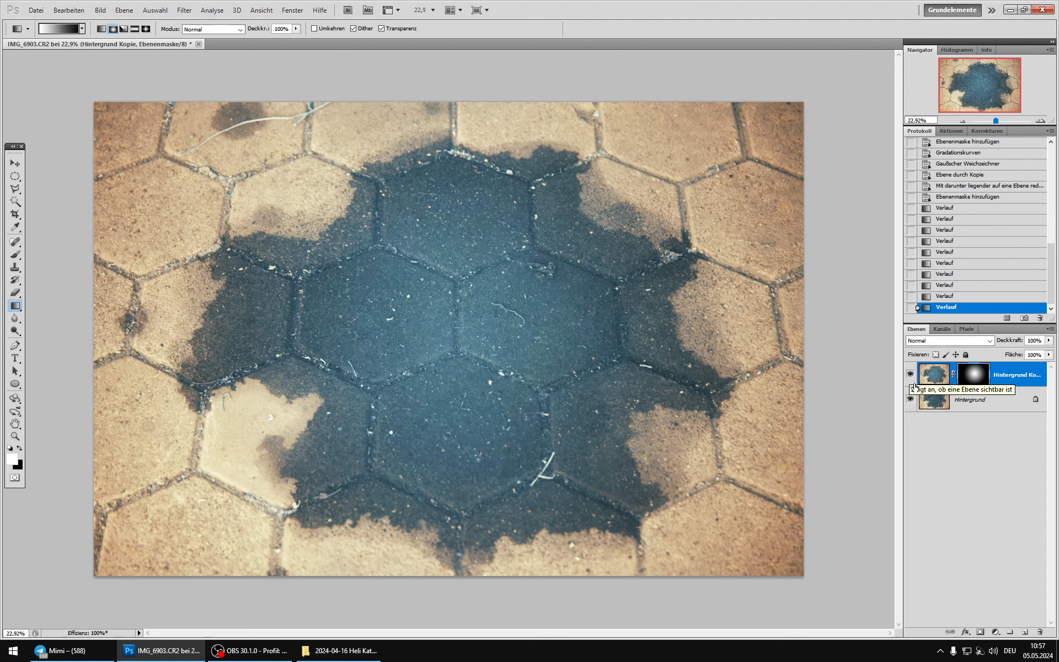
Step: Merge the gradient-masked copy into the background and undo that merge
key("ctrl+e")
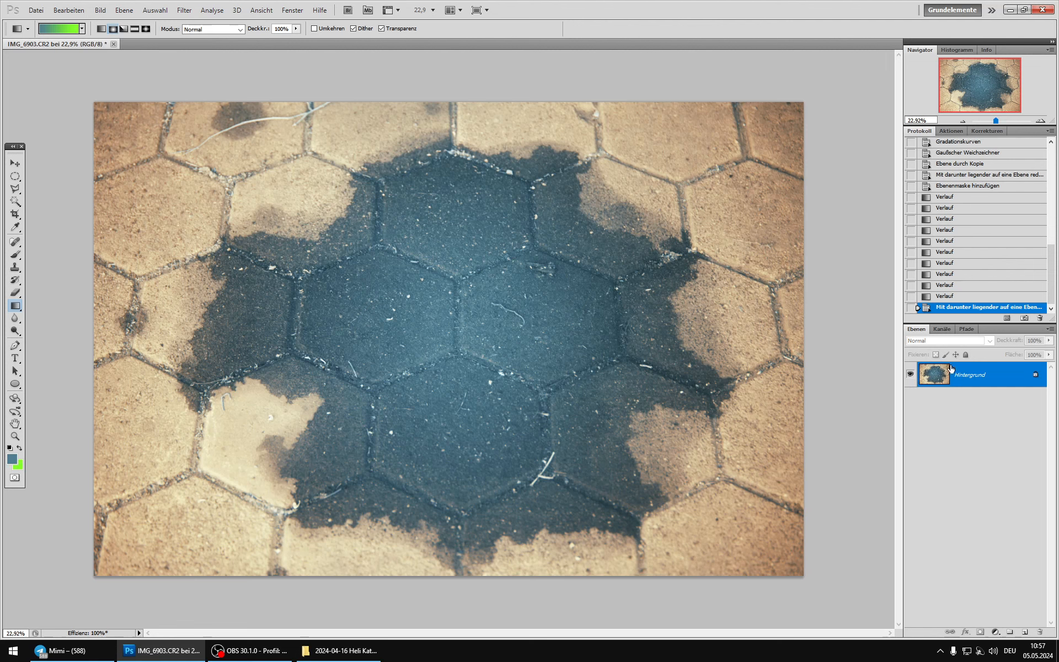
key("ctrl+z")
left_click(969, 369)
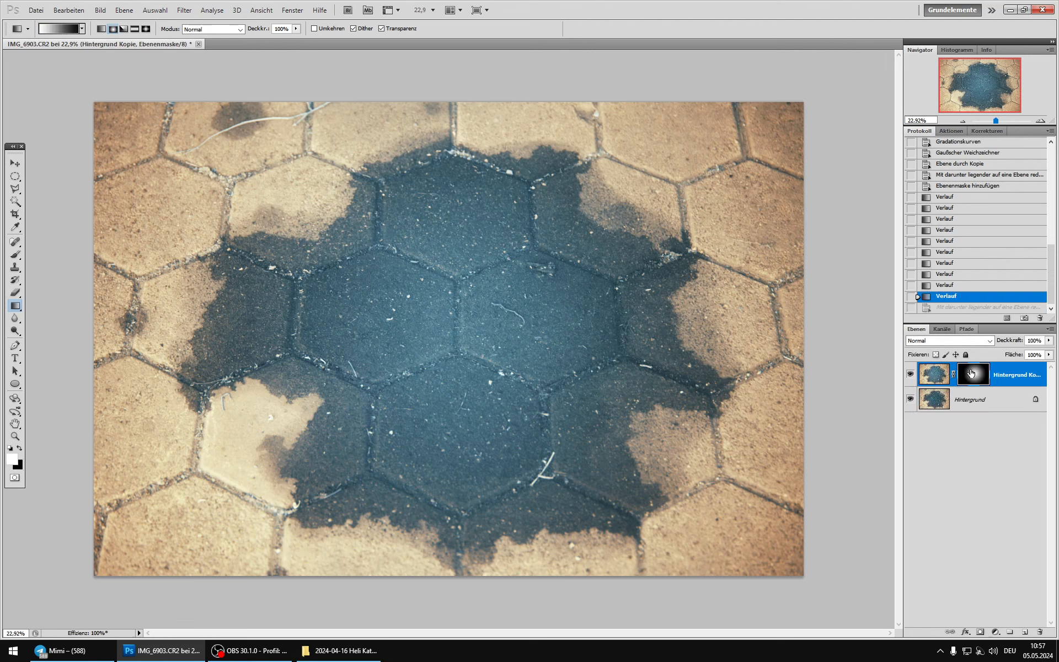
Step: Duplicate the background layer and darken the copy with an RGB curve point at input 78, output 48
left_click(940, 396)
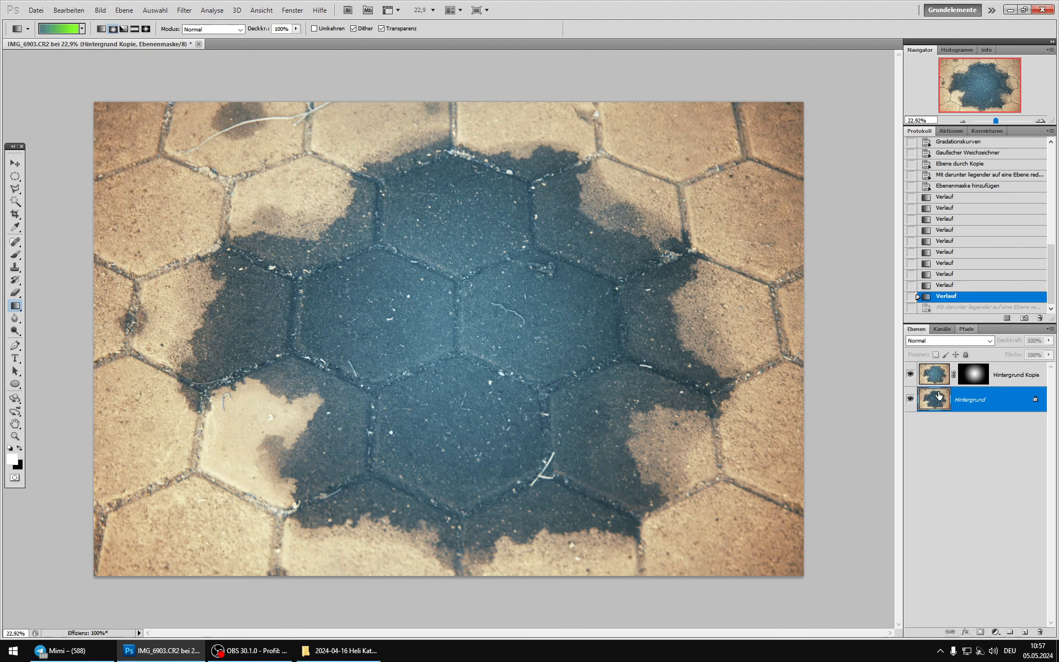
key("ctrl+j")
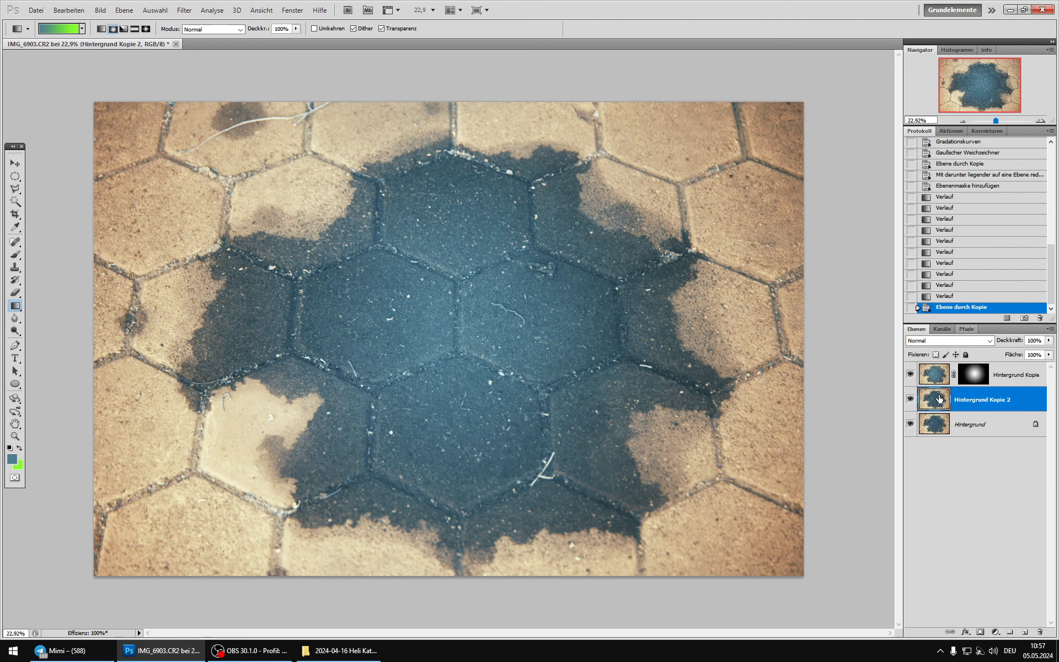
left_click(100, 10)
mouse_move(127, 37)
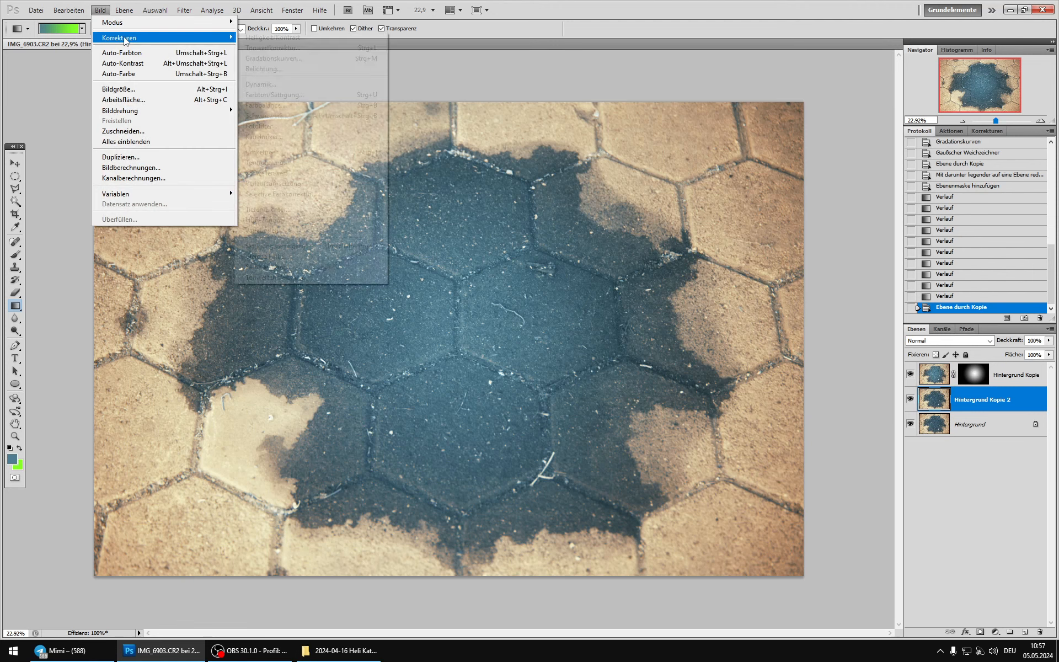
left_click(331, 58)
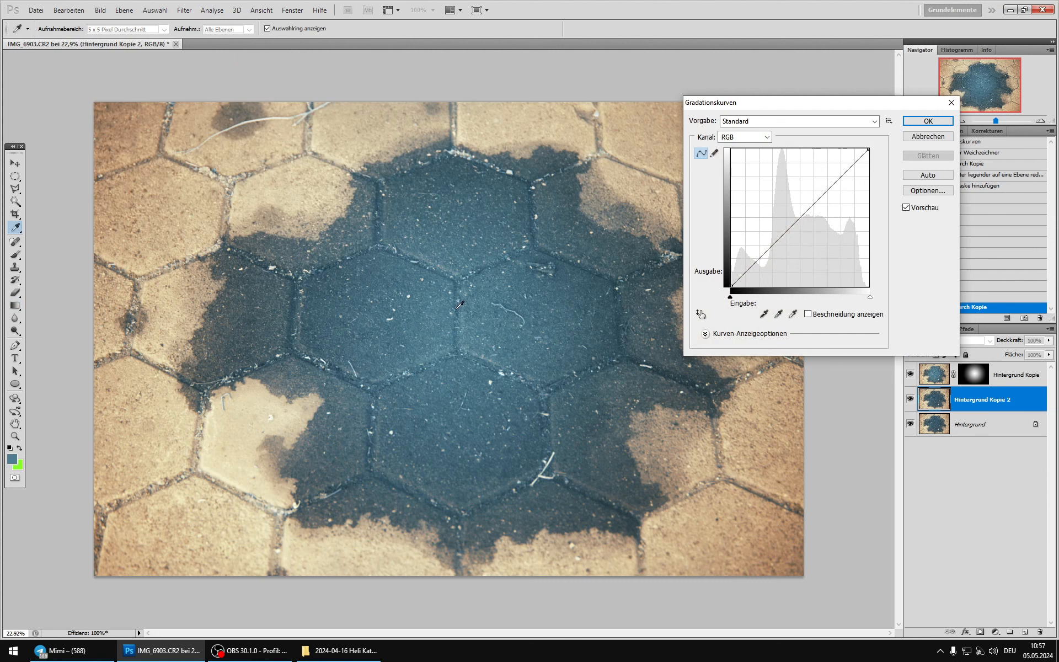
left_click_drag(776, 242, 773, 260)
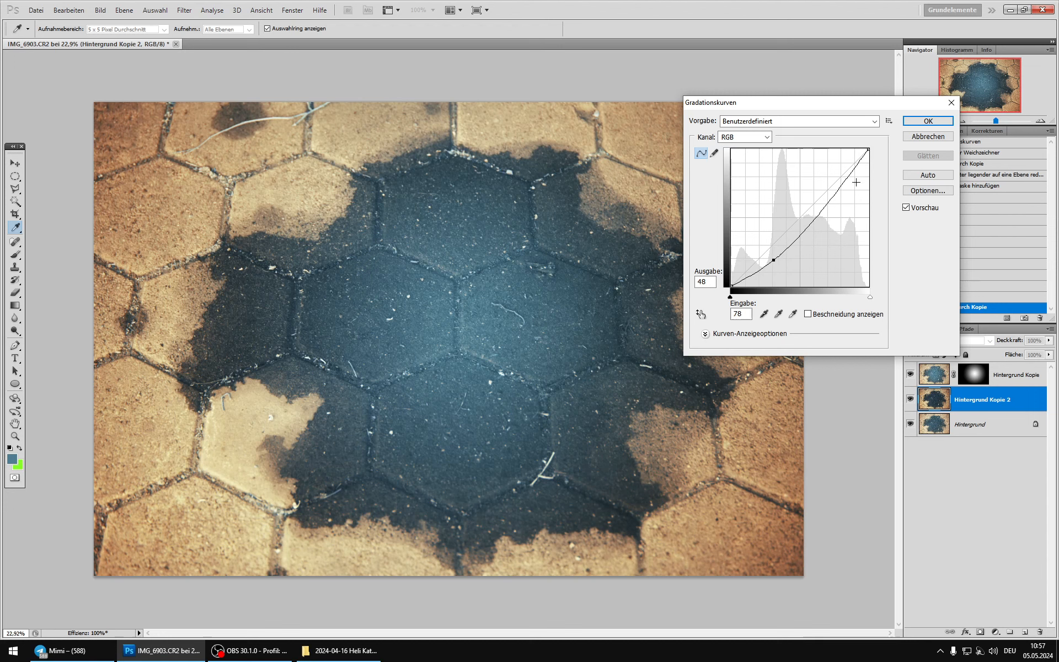
left_click(928, 121)
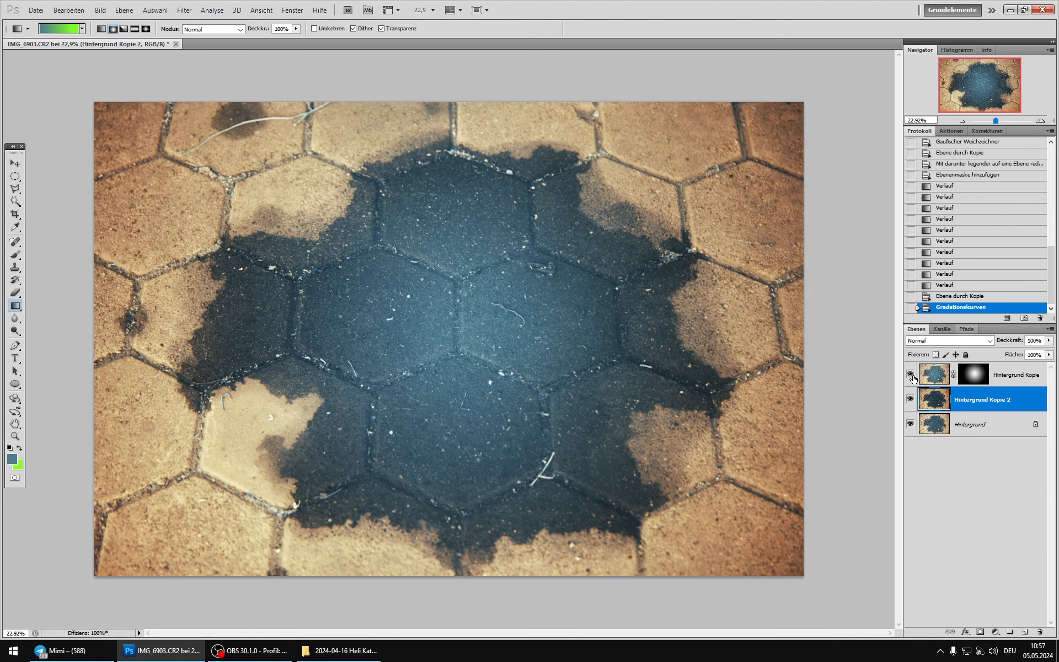
Step: Merge the gradient-masked glow layer into the darkened copy and compare the image with and without the merged layer
left_click(910, 399)
left_click(910, 399)
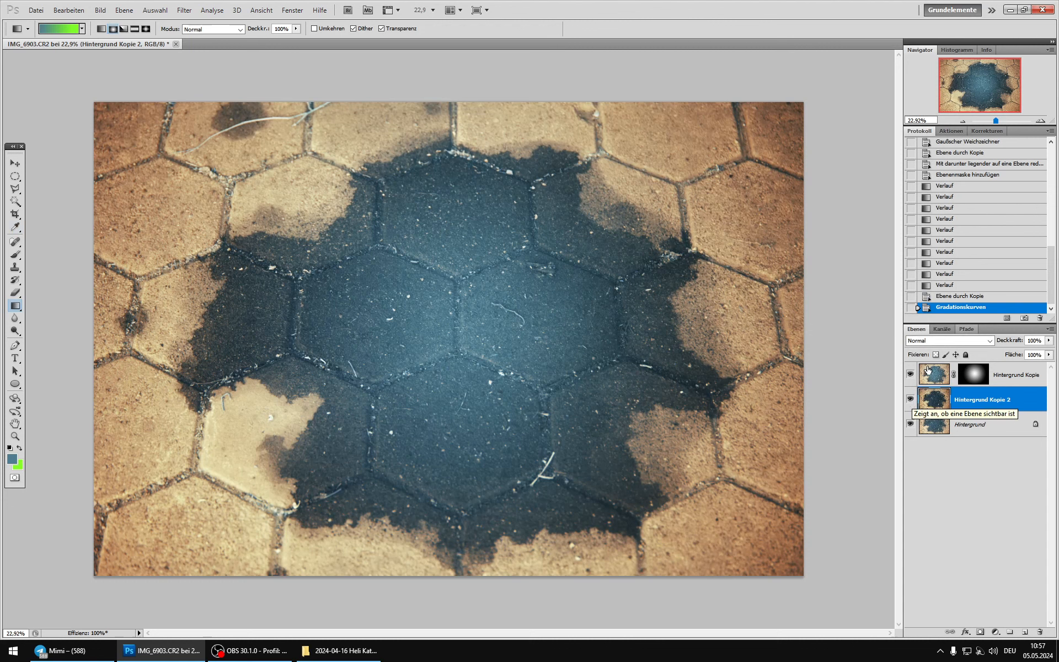
key("alt+bracketright")
key("ctrl+e")
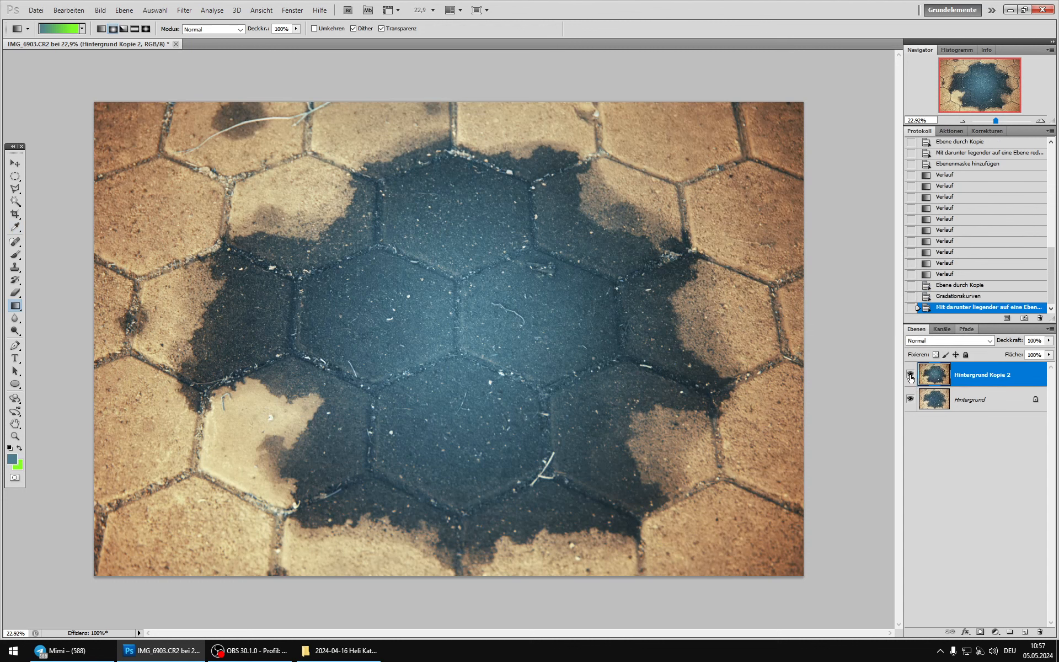
left_click(910, 376)
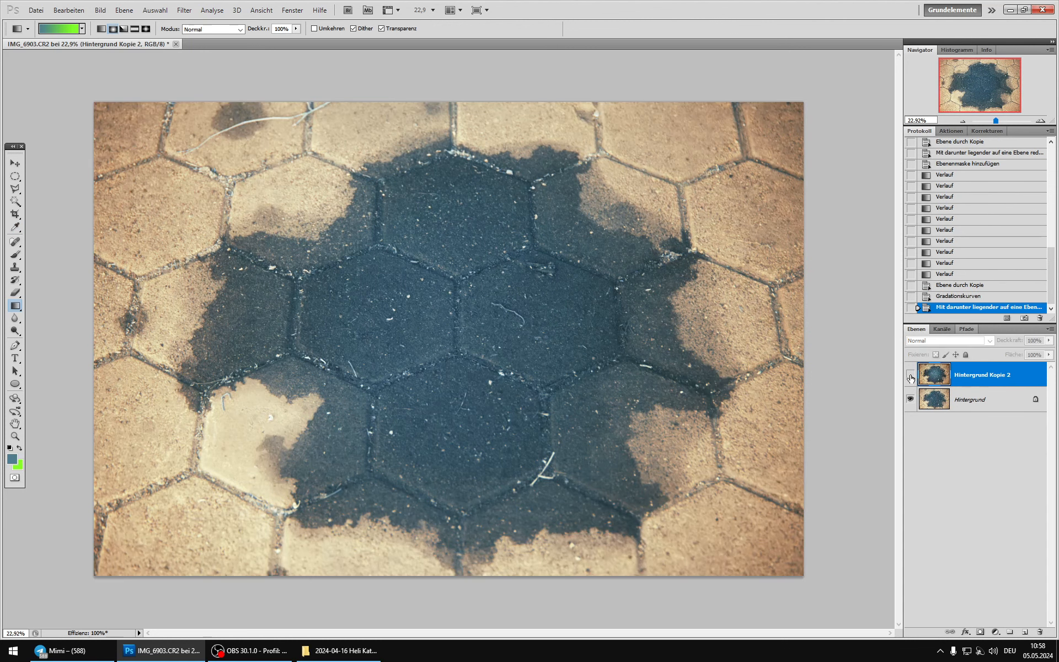
left_click(911, 376)
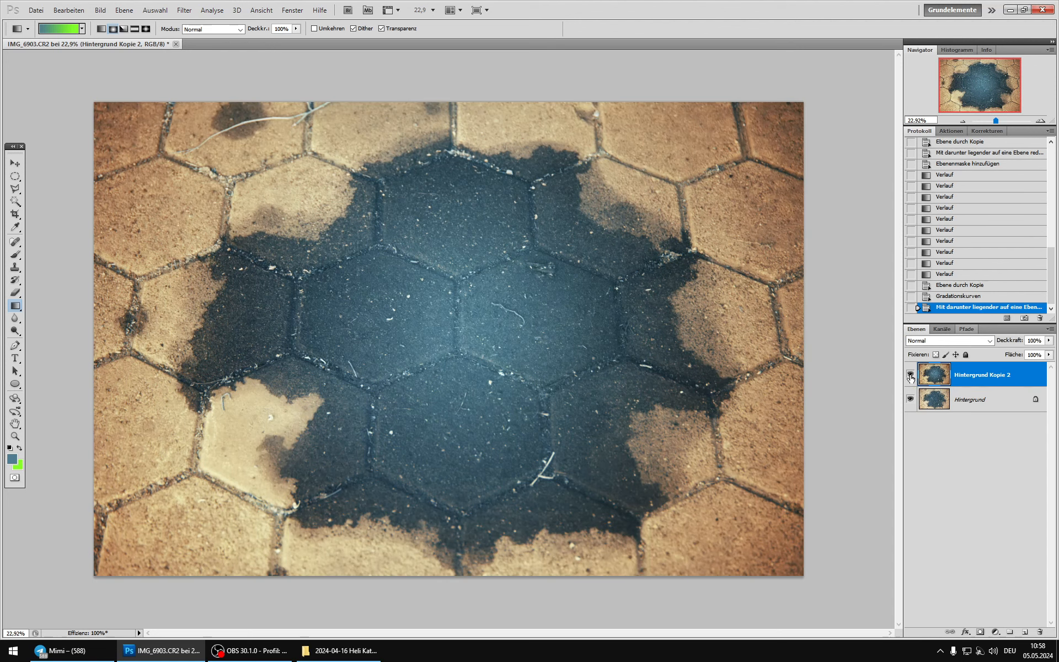
left_click(911, 377)
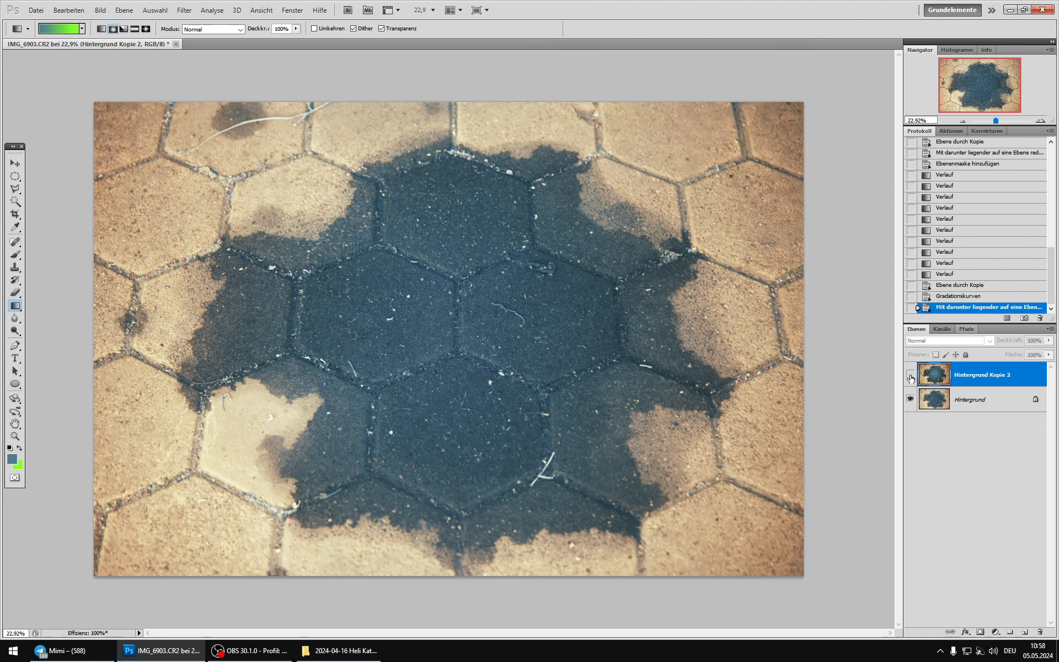
left_click(910, 376)
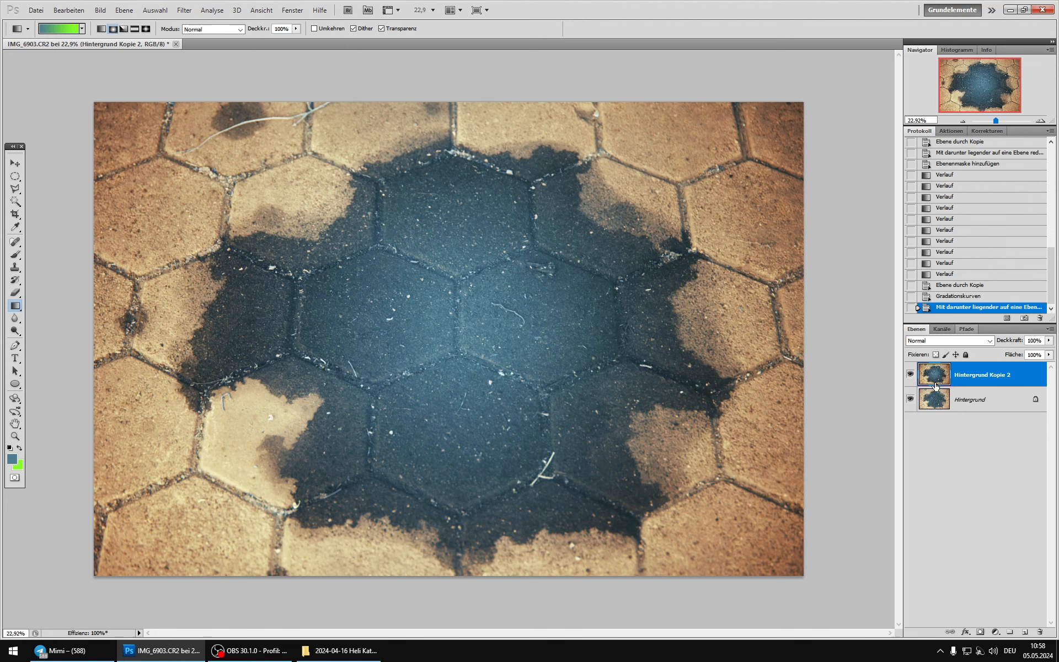
Step: Duplicate the merged layer and darken the duplicate with an RGB curve point at input 75, output 54
key("ctrl+j")
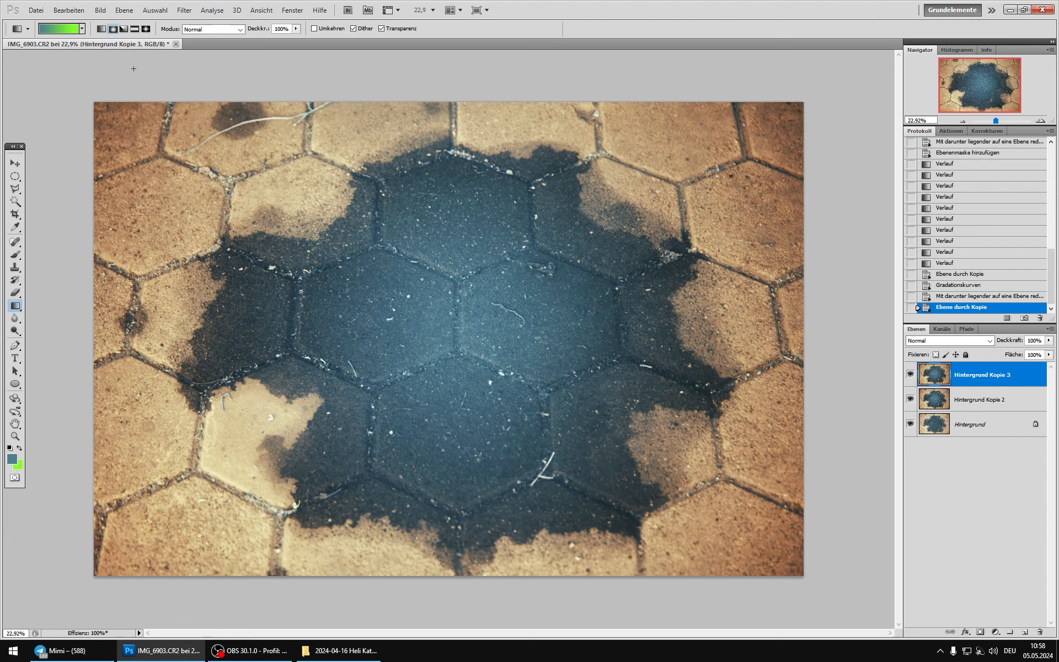
left_click(100, 10)
mouse_move(142, 29)
left_click(304, 61)
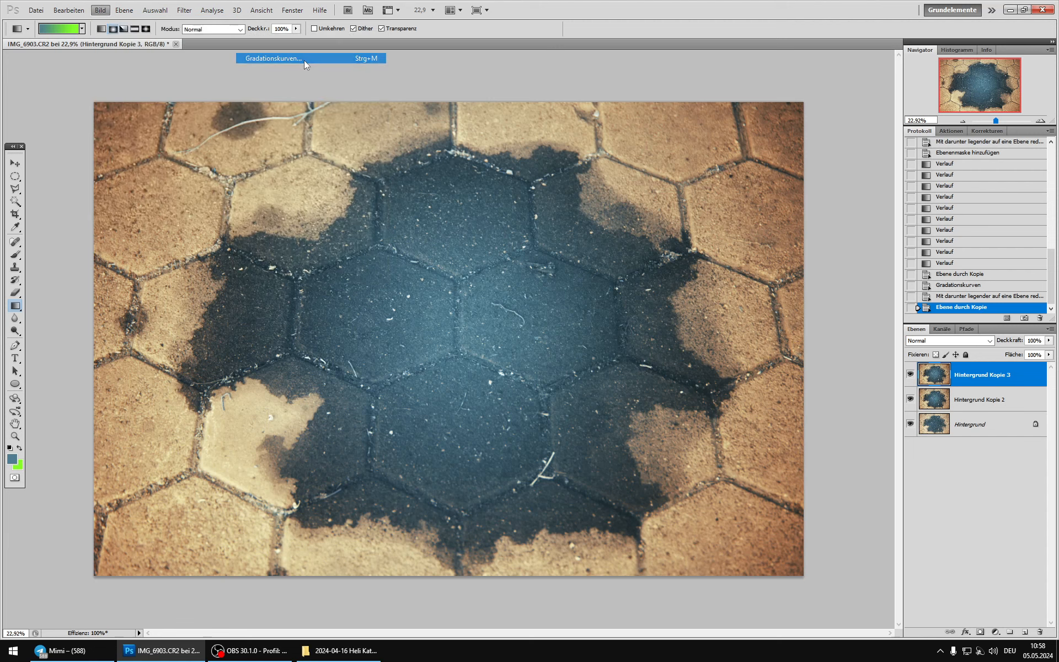
left_click(596, 240)
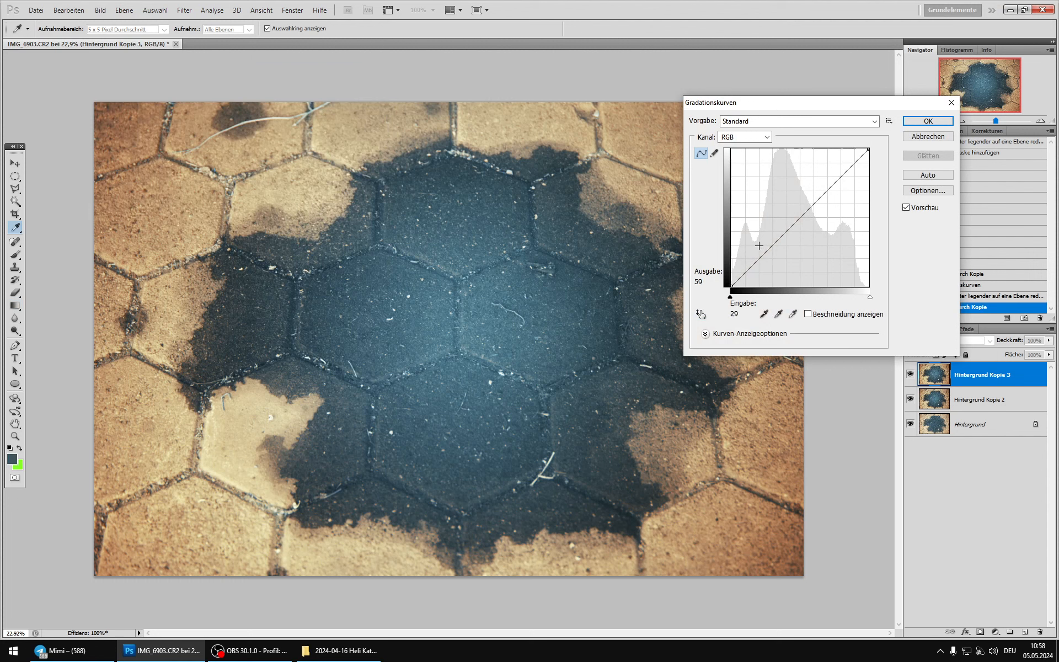
left_click_drag(771, 246, 772, 256)
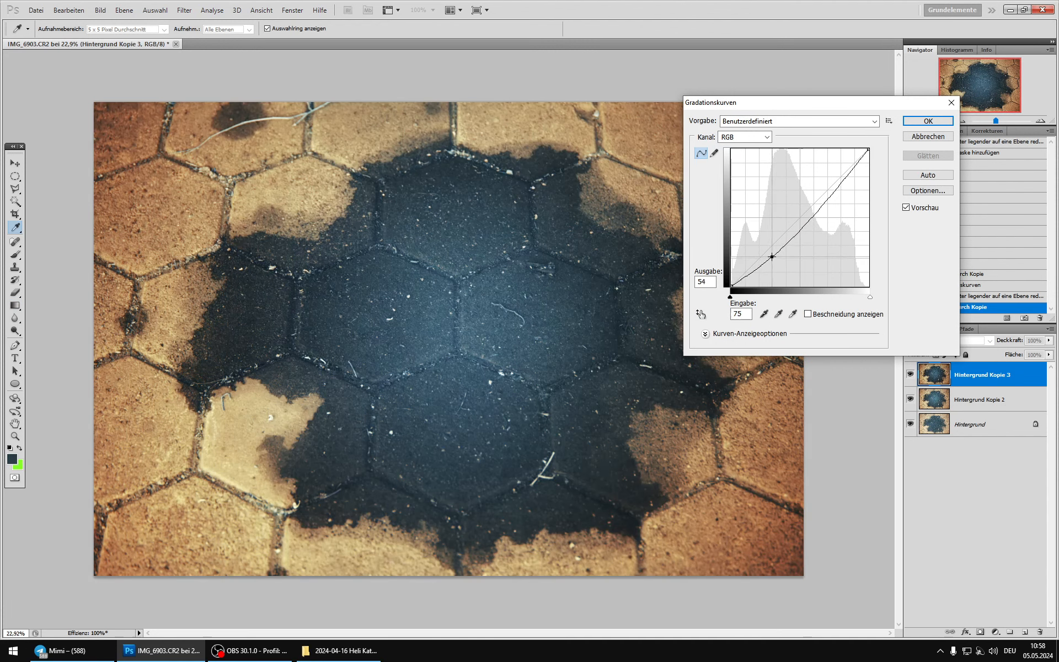
left_click(928, 121)
Step: Select the four central dark hexagonal stones as one area by tracing their outer joints with the Polygonal Lasso
left_click(15, 189)
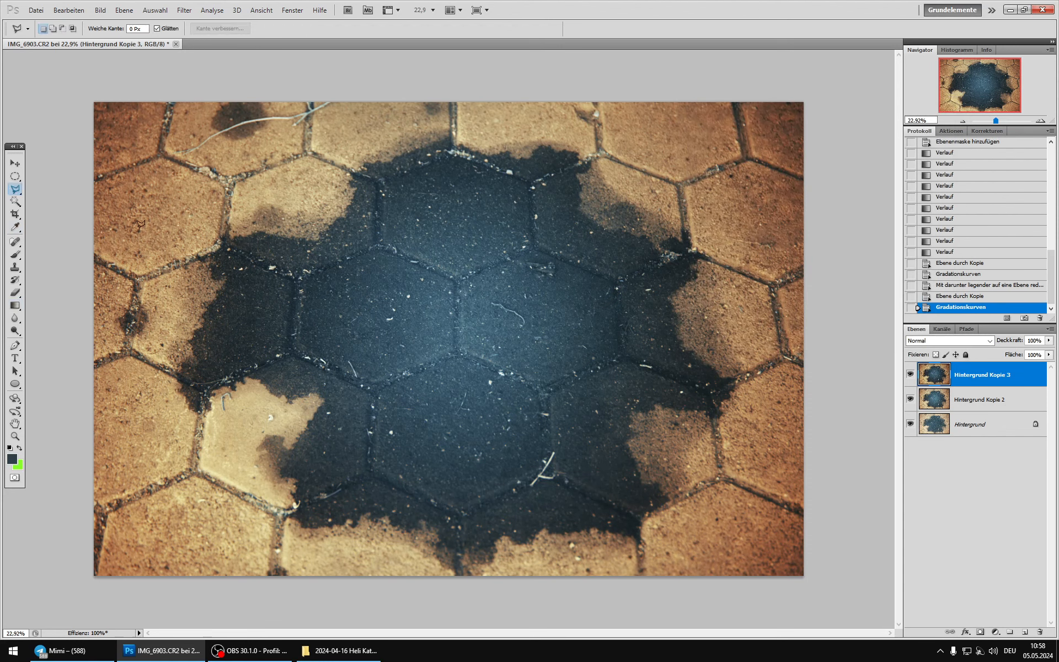
left_click(380, 242)
left_click(380, 185)
left_click(453, 153)
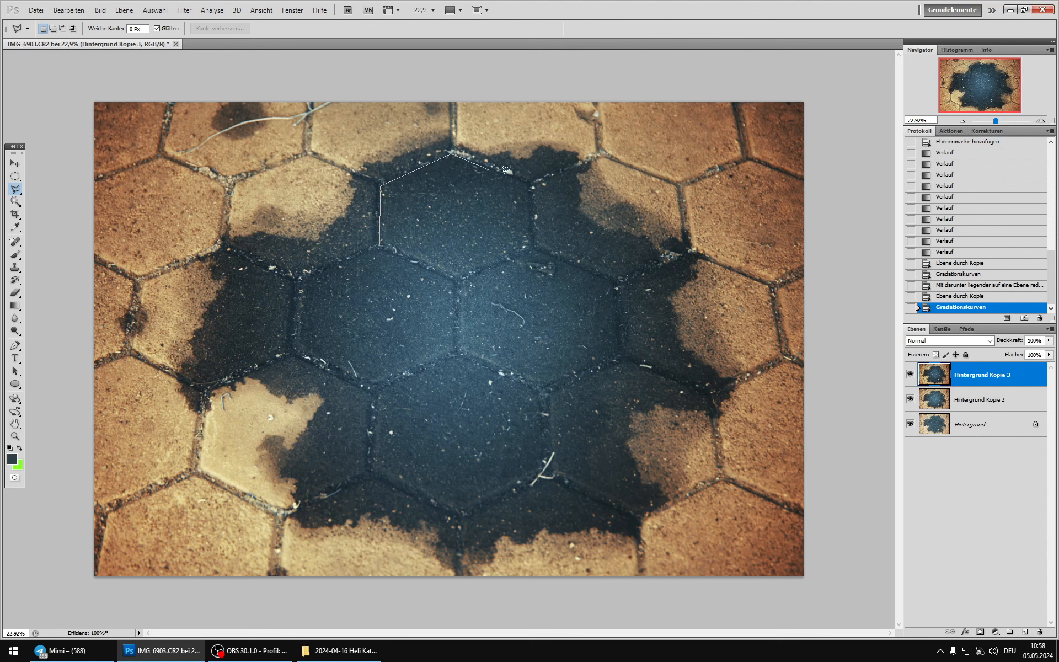
left_click(530, 181)
left_click(533, 245)
left_click(626, 355)
left_click(546, 393)
left_click(548, 470)
left_click(457, 514)
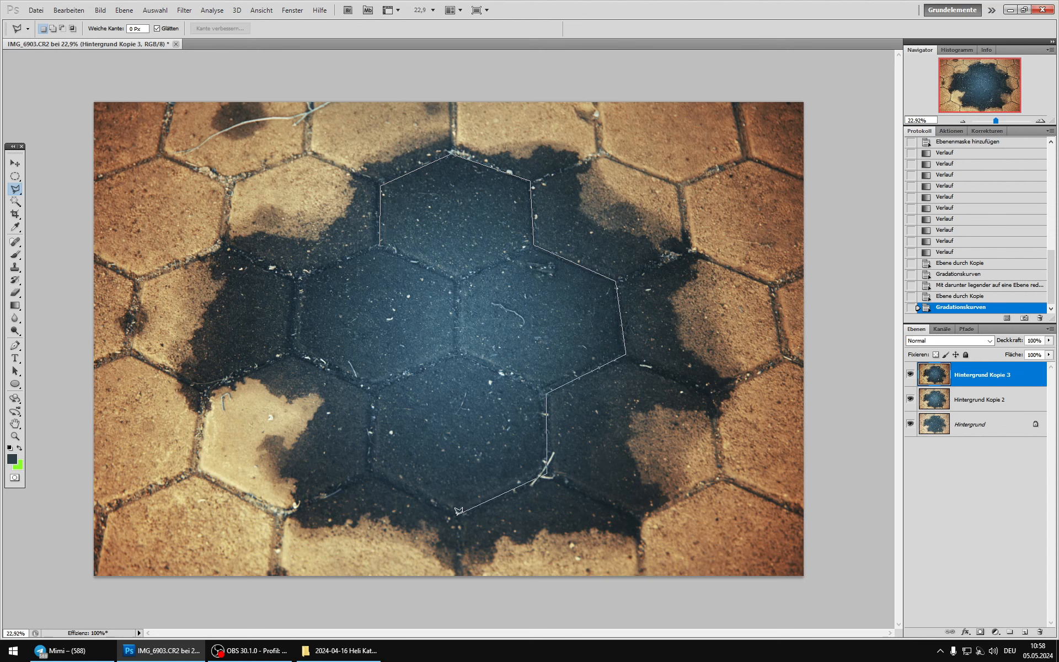
left_click(373, 473)
left_click(374, 391)
left_click(291, 351)
left_click(296, 278)
left_click(368, 244)
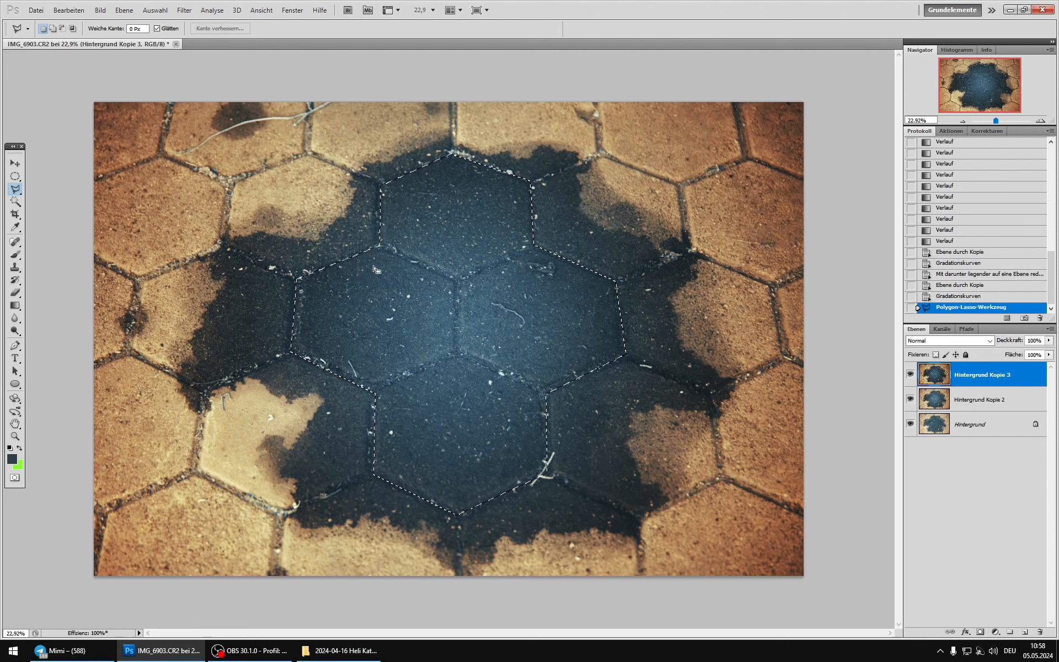
Step: Add a layer mask that hides the selected stones on the darkened layer and soften the mask's edges with Gaussian Blur
left_click(980, 631)
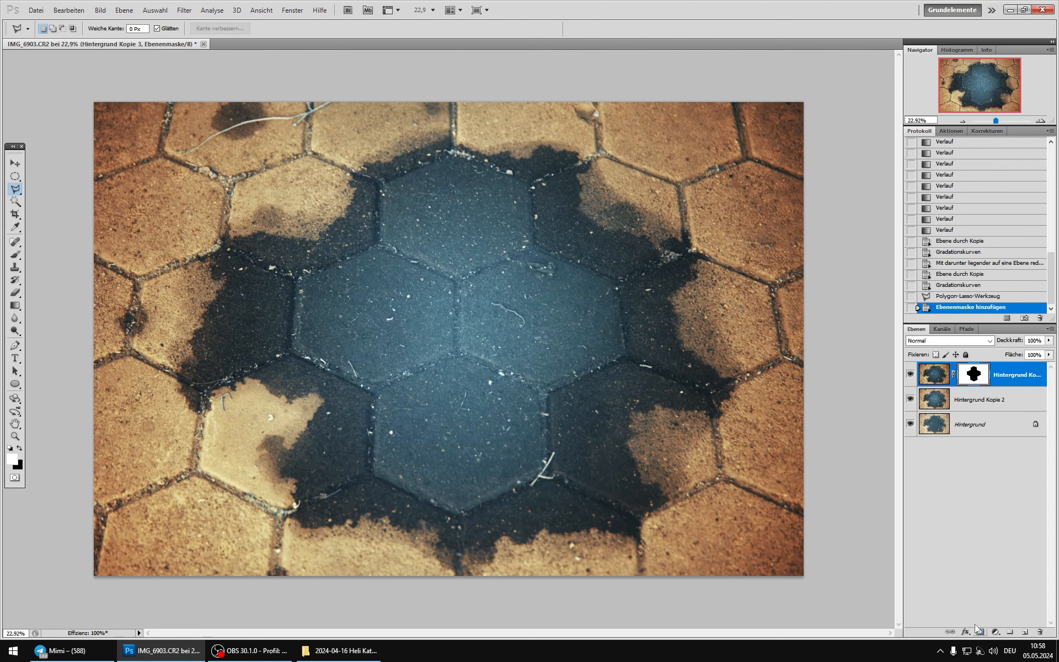
left_click(184, 10)
mouse_move(272, 209)
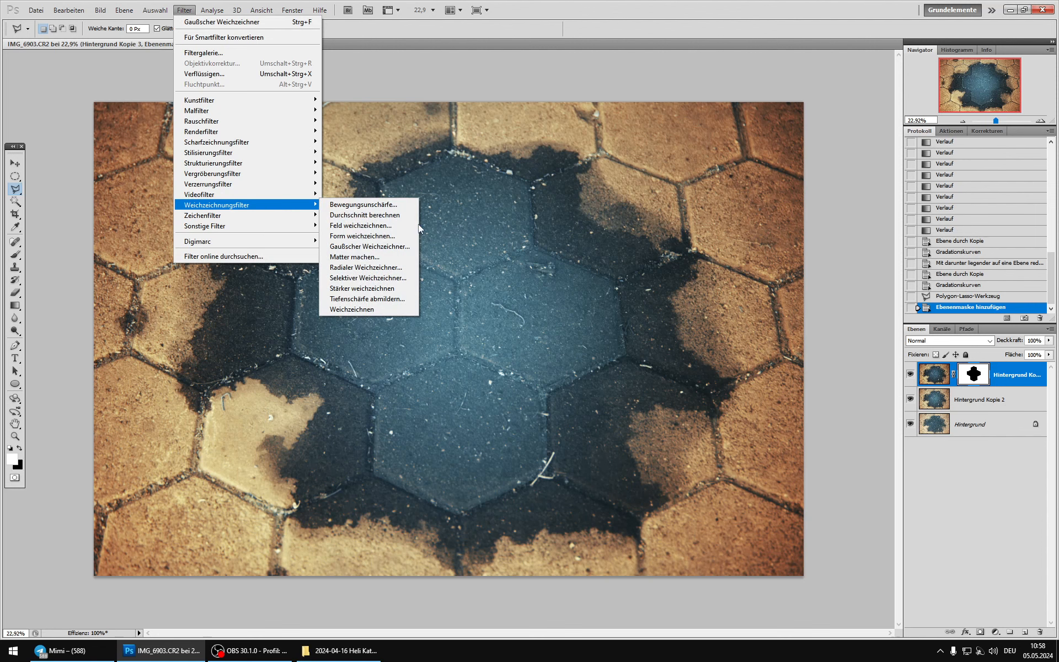
left_click(369, 246)
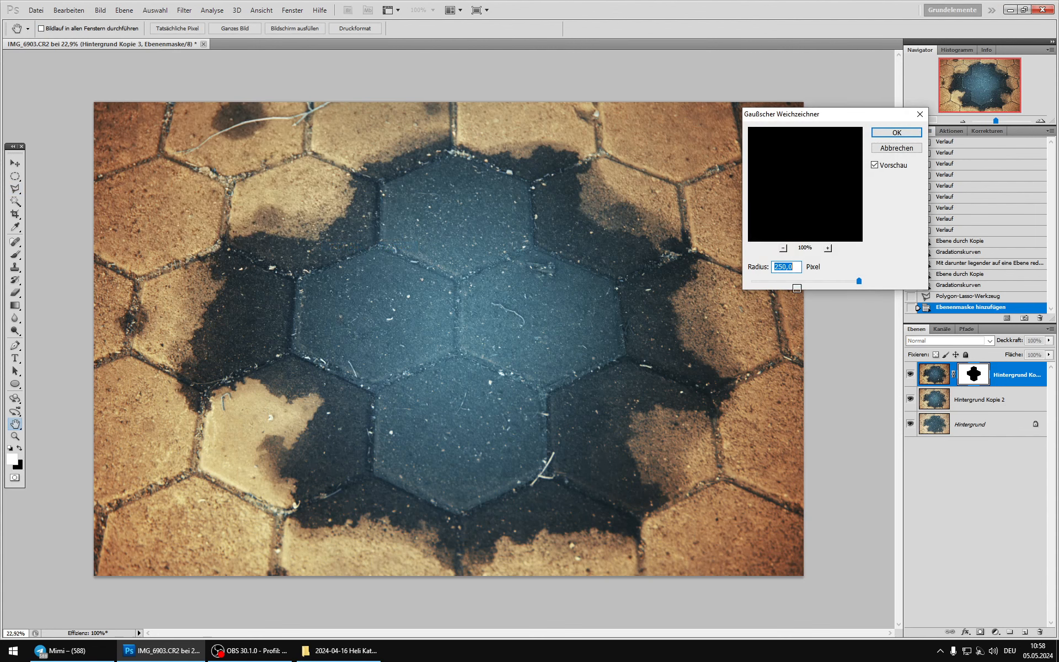
left_click(835, 281)
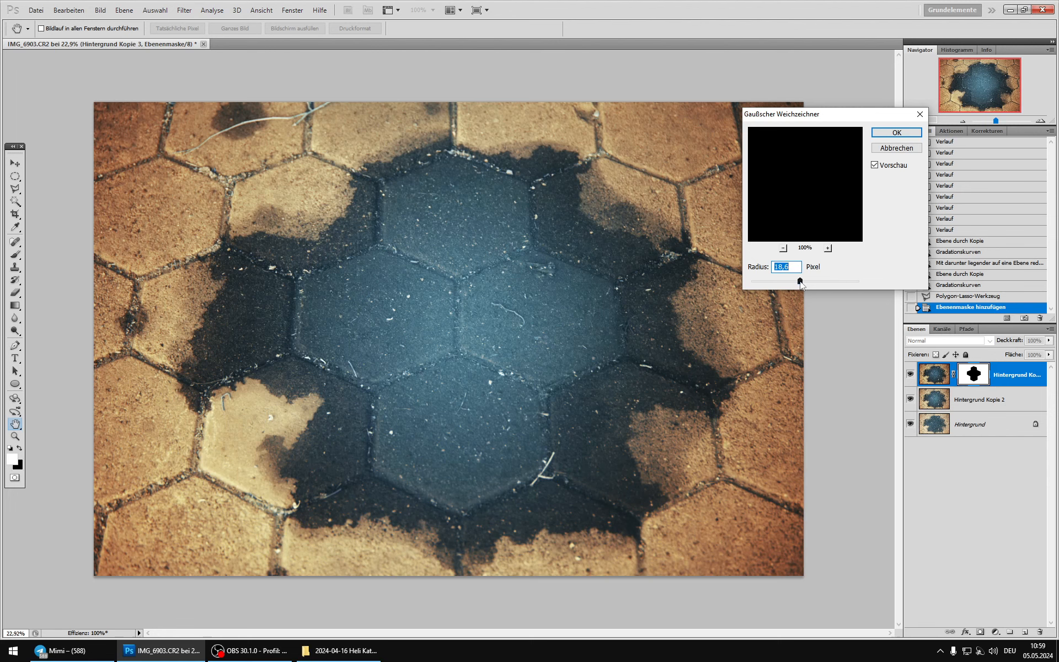
left_click(876, 167)
left_click(812, 281)
left_click(896, 132)
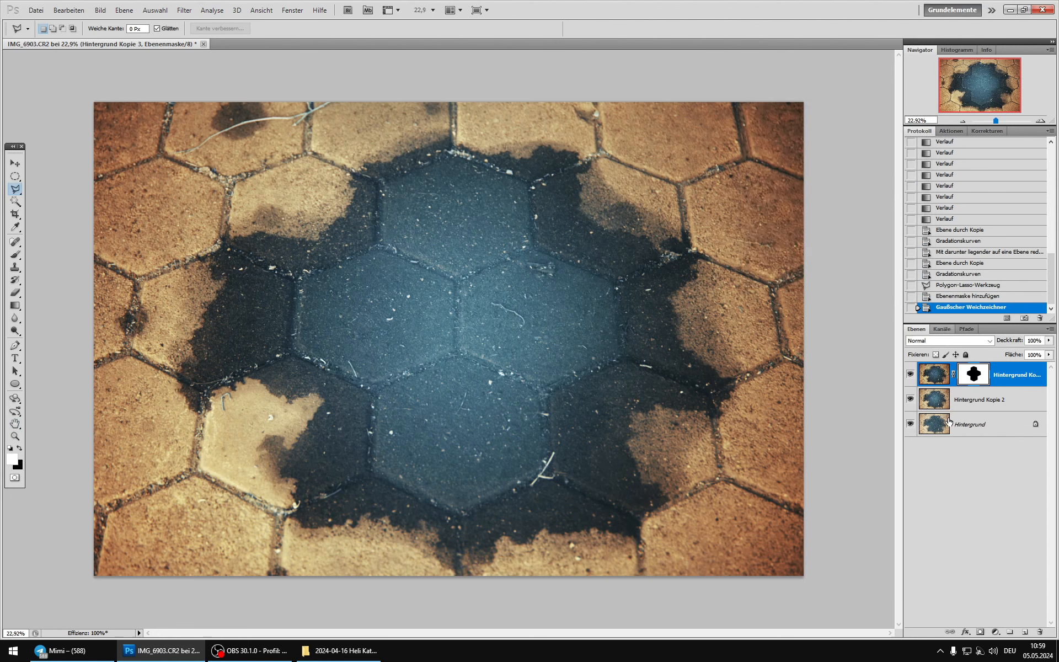
Step: Hide the masked darkening layer and merge the unmasked copy beneath it into the background
left_click(937, 373)
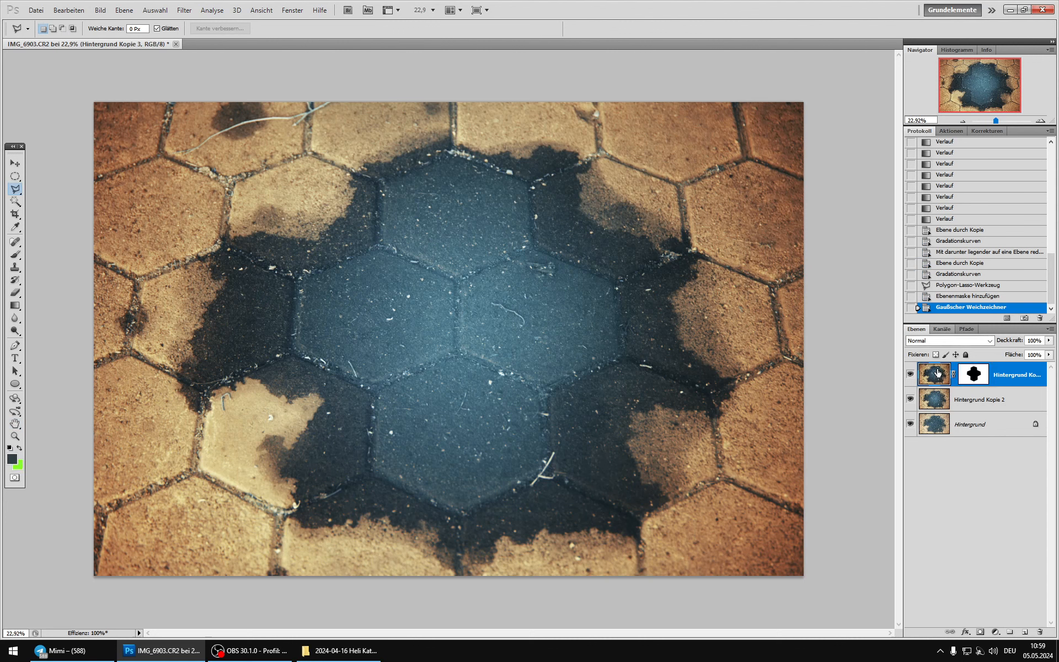
left_click(928, 398)
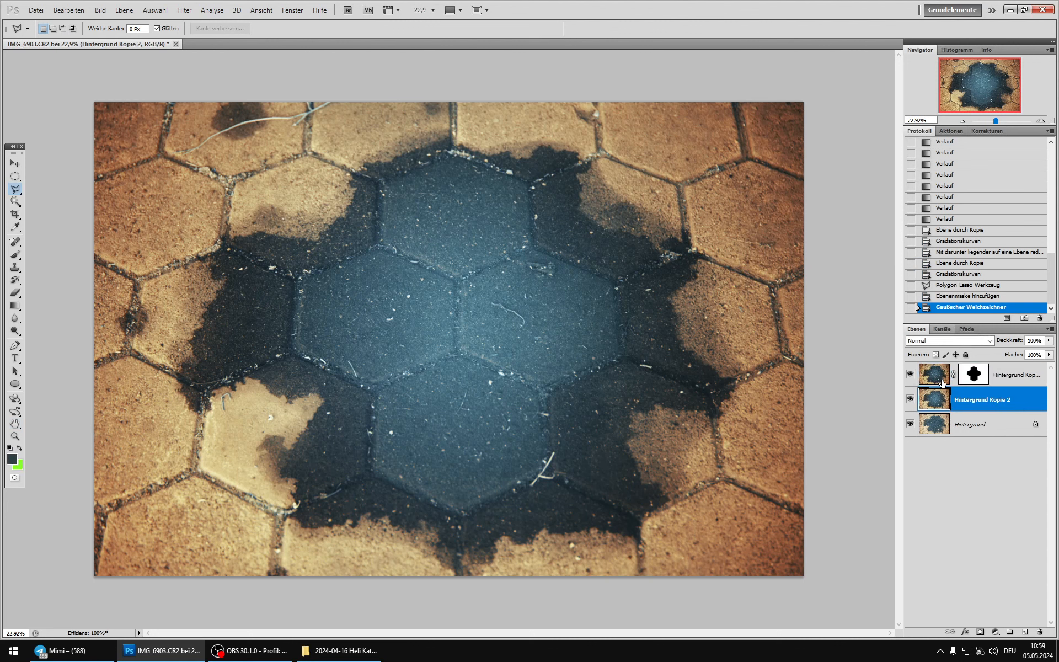
left_click(932, 379)
left_click(935, 398)
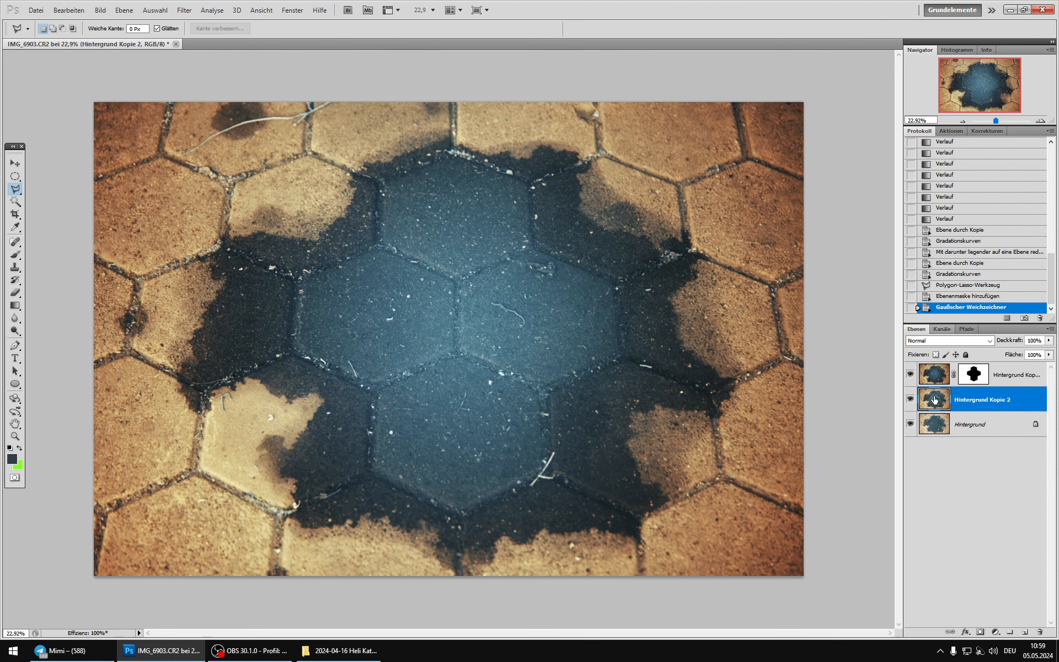
left_click(910, 374)
left_click(910, 400)
left_click(910, 401)
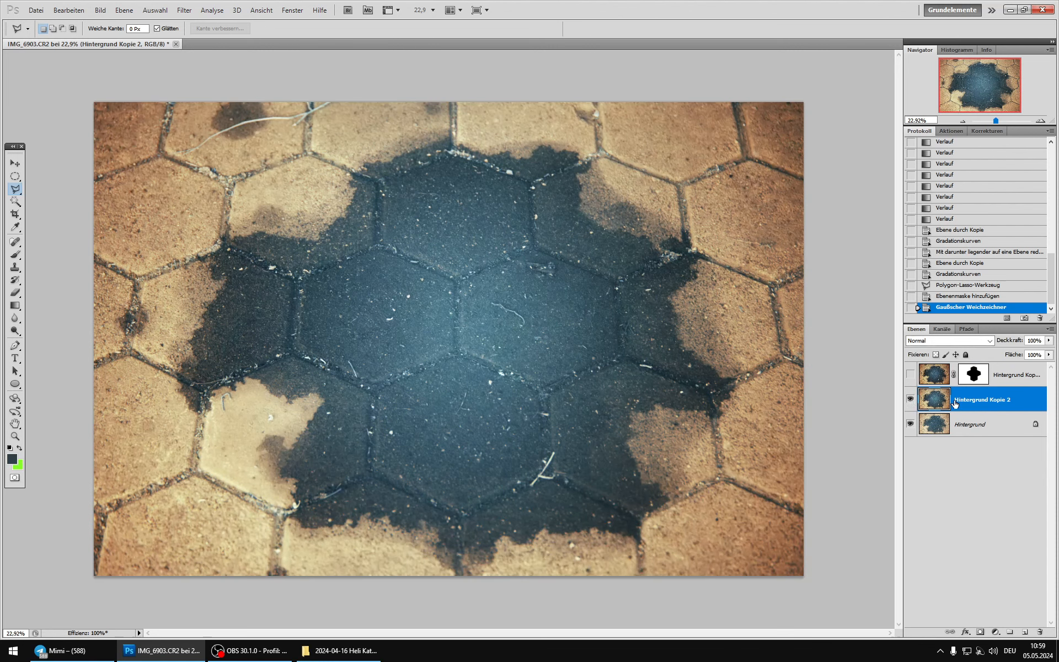
key("ctrl+e")
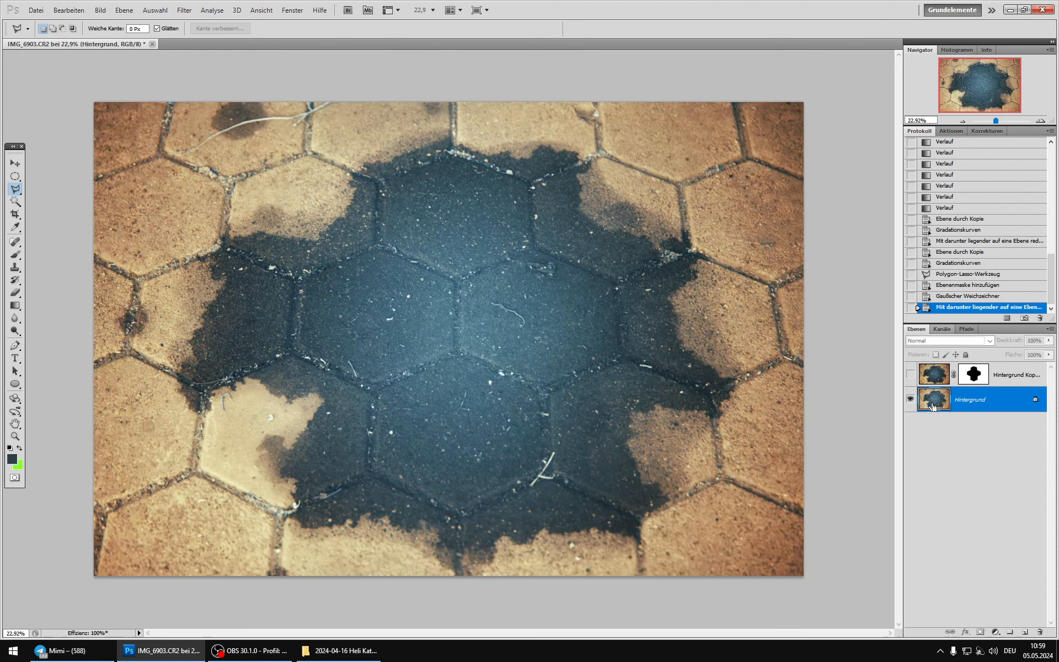
Step: Duplicate the background twice and merge the masked darkening layer, made visible again, into the upper duplicate
key("ctrl+j")
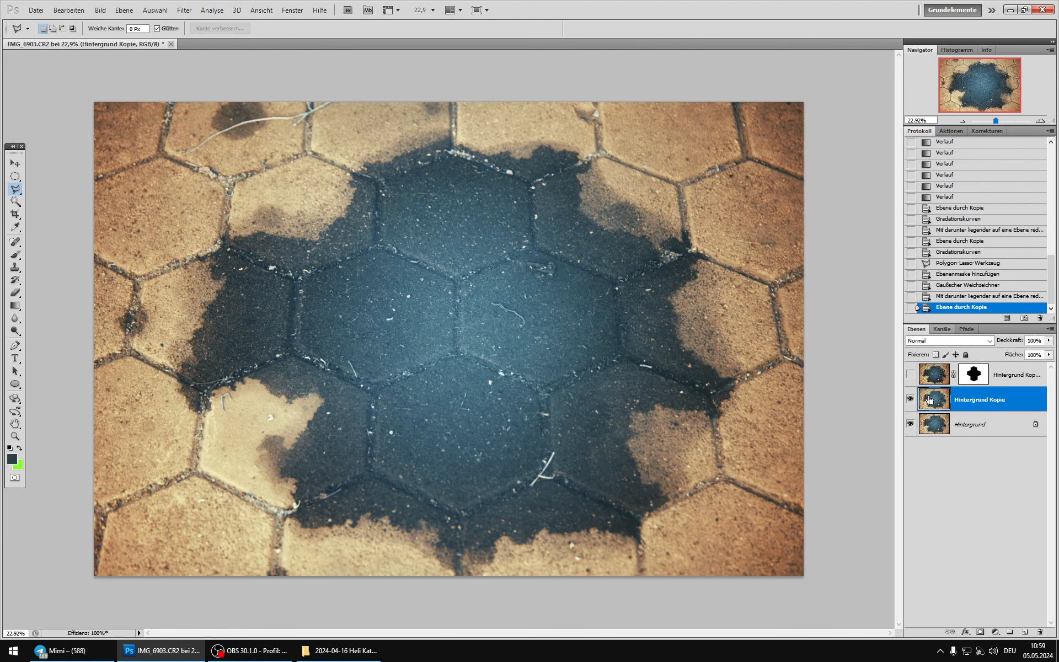
key("ctrl+j")
left_click(929, 375)
left_click(910, 375)
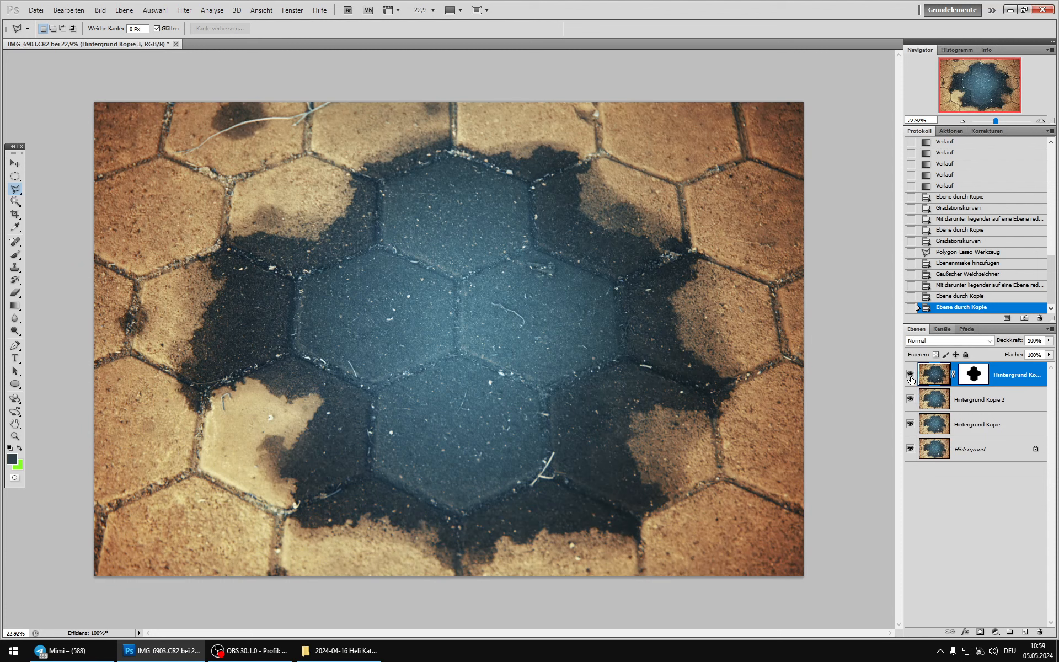
left_click(910, 375)
left_click(910, 376)
key("ctrl+e")
Step: Compare the image with and without the merged layer that darkens the surroundings of the central stones
left_click(910, 375)
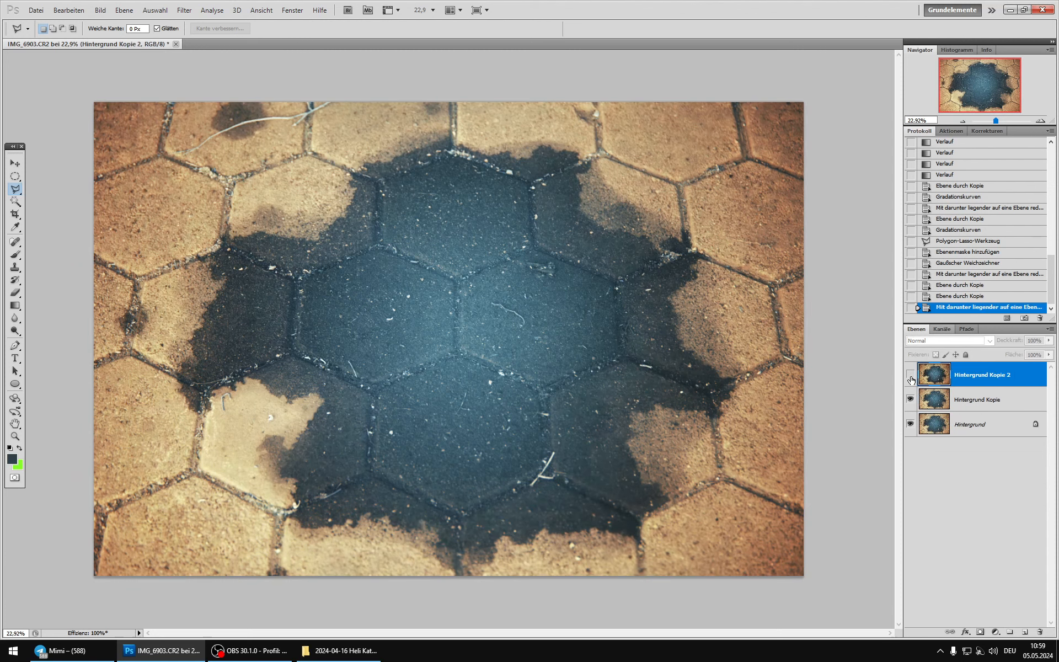
left_click(910, 375)
left_click(910, 375)
left_click(911, 379)
left_click(911, 379)
left_click(910, 378)
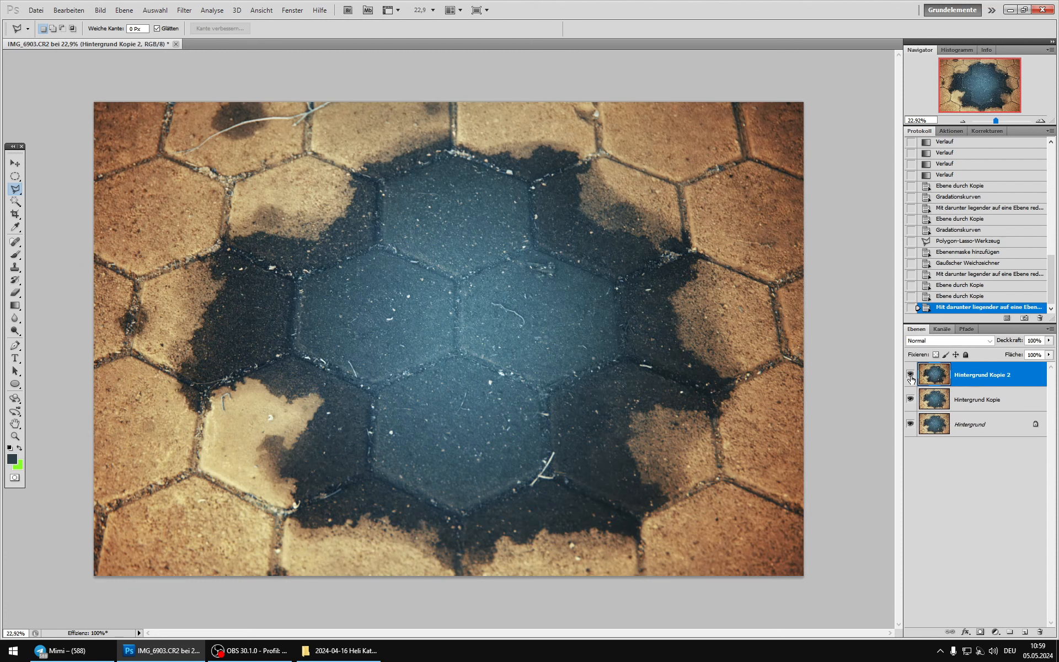
left_click(910, 378)
left_click(911, 378)
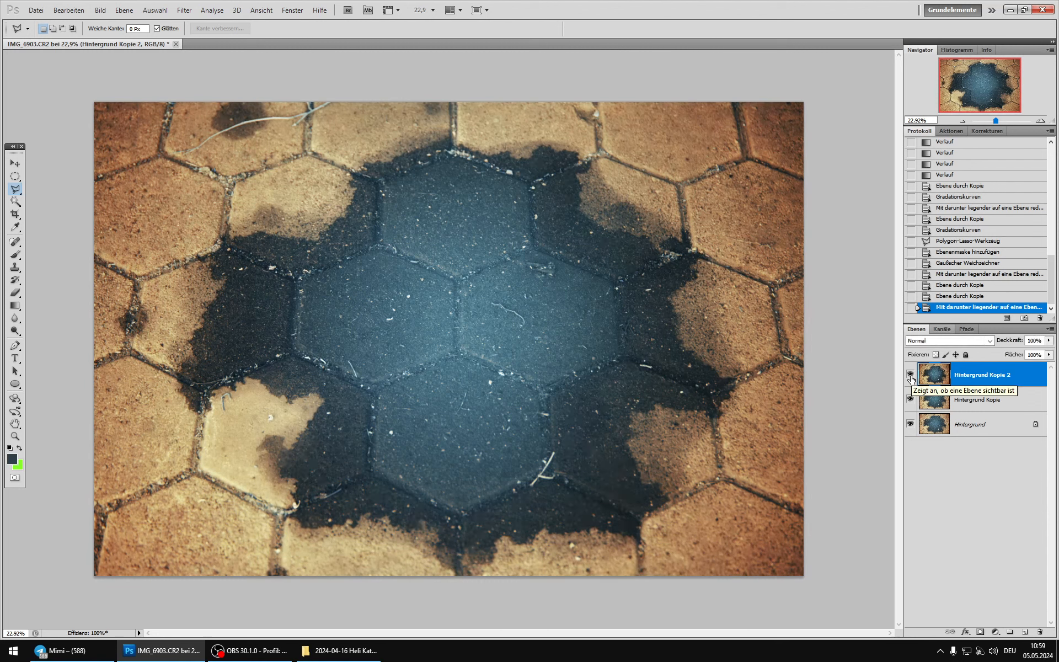
Step: Lower the darkening layer's opacity to 66%, compare the image with and without it, and merge it into the copy beneath
left_click(1048, 341)
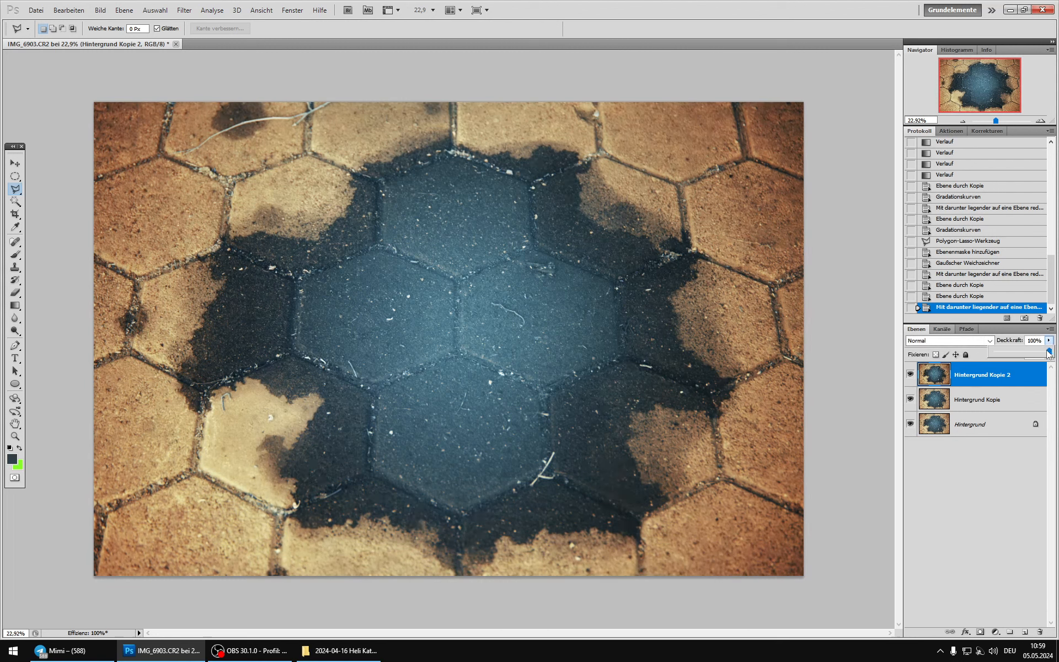
left_click_drag(1048, 353, 1038, 353)
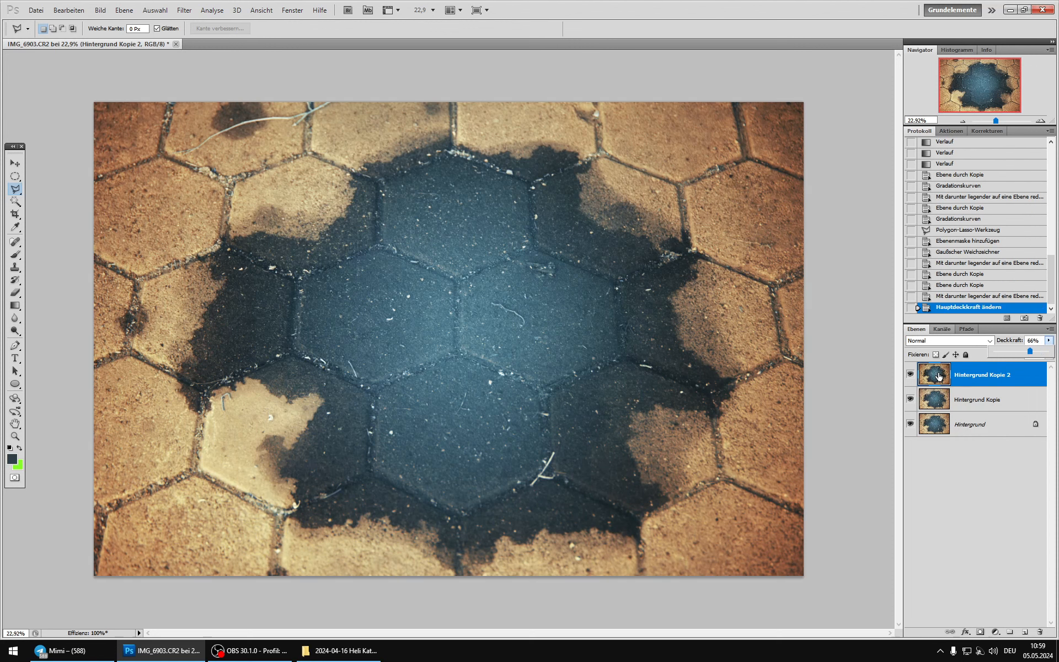
left_click(911, 374)
left_click(911, 374)
left_click(911, 375)
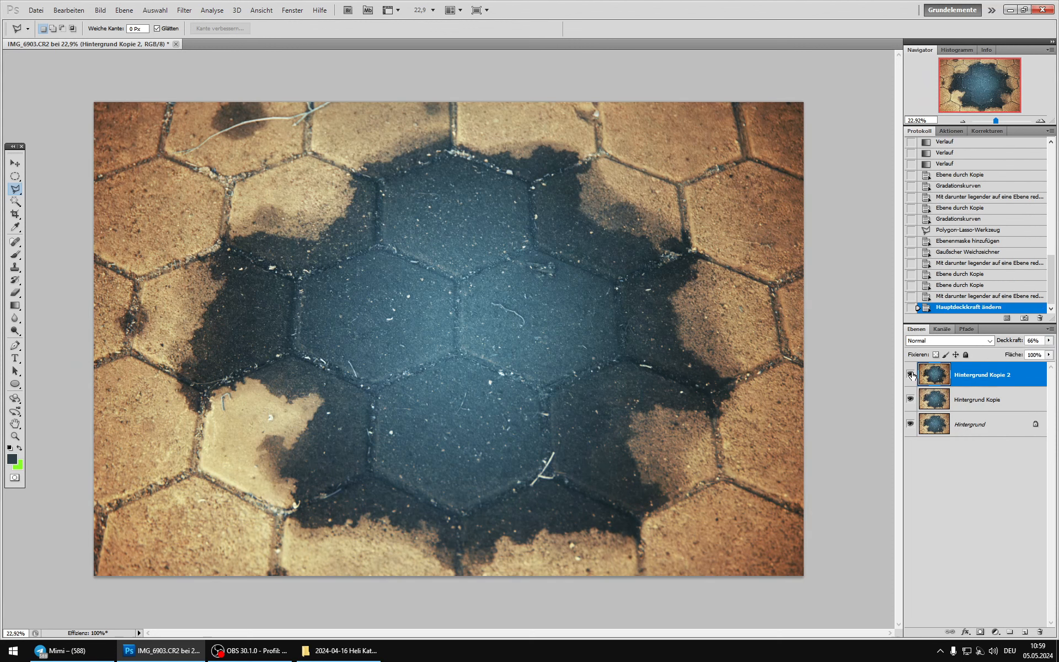
key("ctrl+e")
Step: Duplicate the merged layer and adjust the copy's reds with Selective Color, setting cyan to -30% and raising magenta
key("ctrl+j")
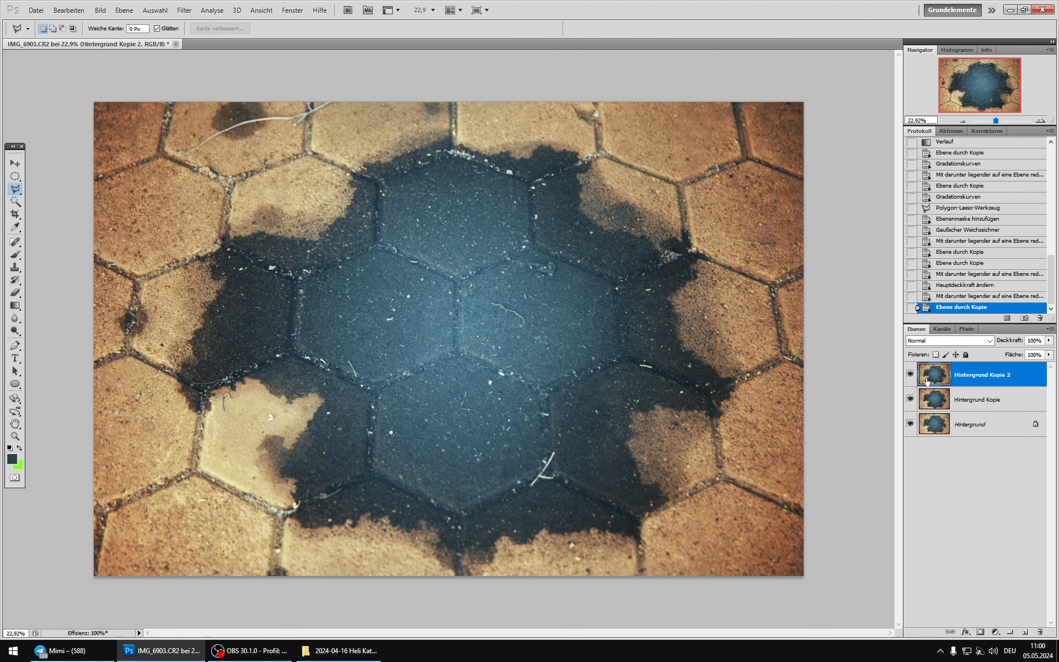
left_click(100, 10)
mouse_move(125, 38)
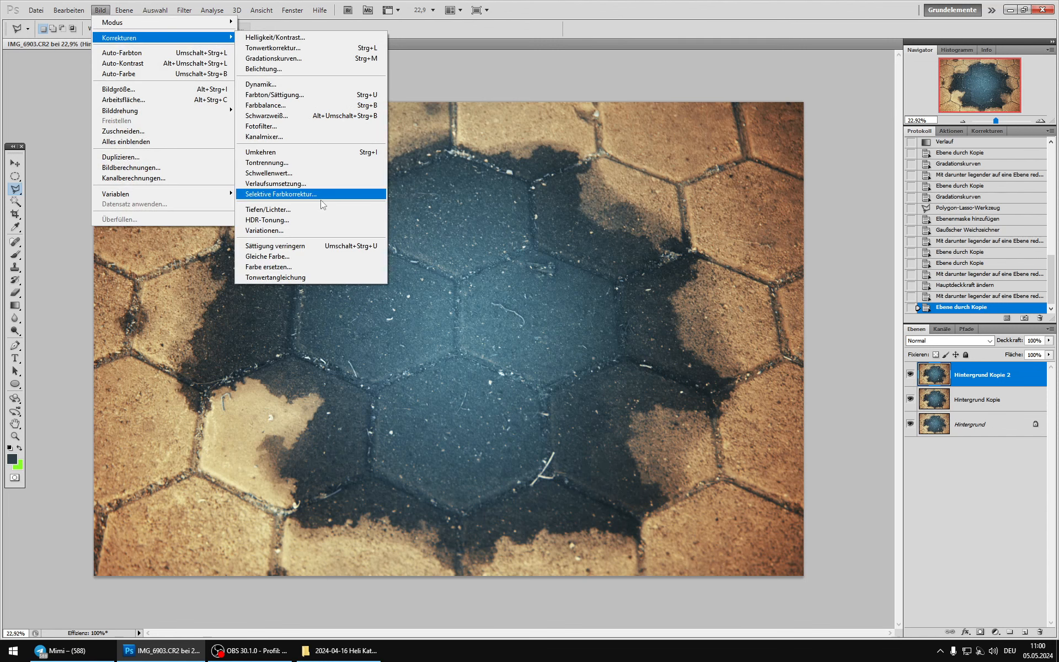
left_click(312, 201)
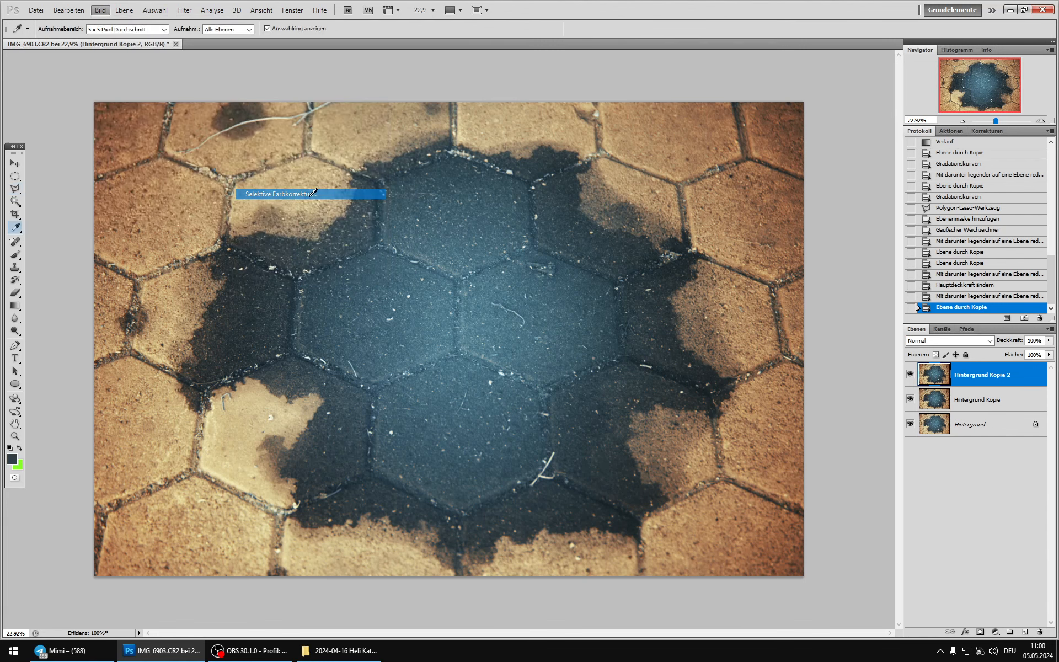
left_click_drag(816, 255, 799, 227)
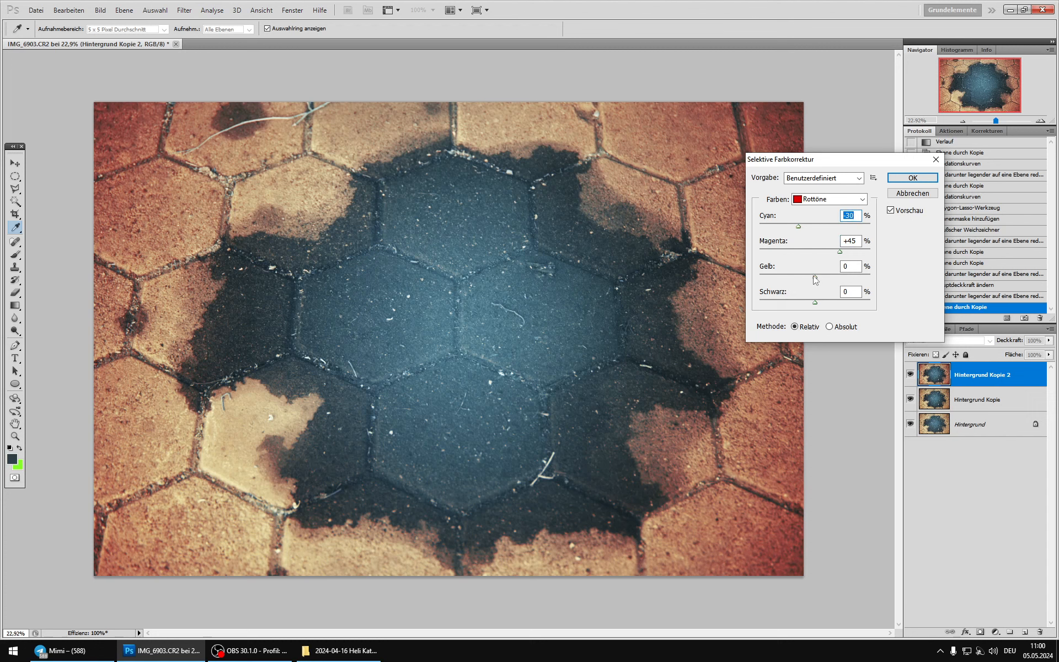
left_click_drag(815, 277, 824, 249)
left_click(920, 179)
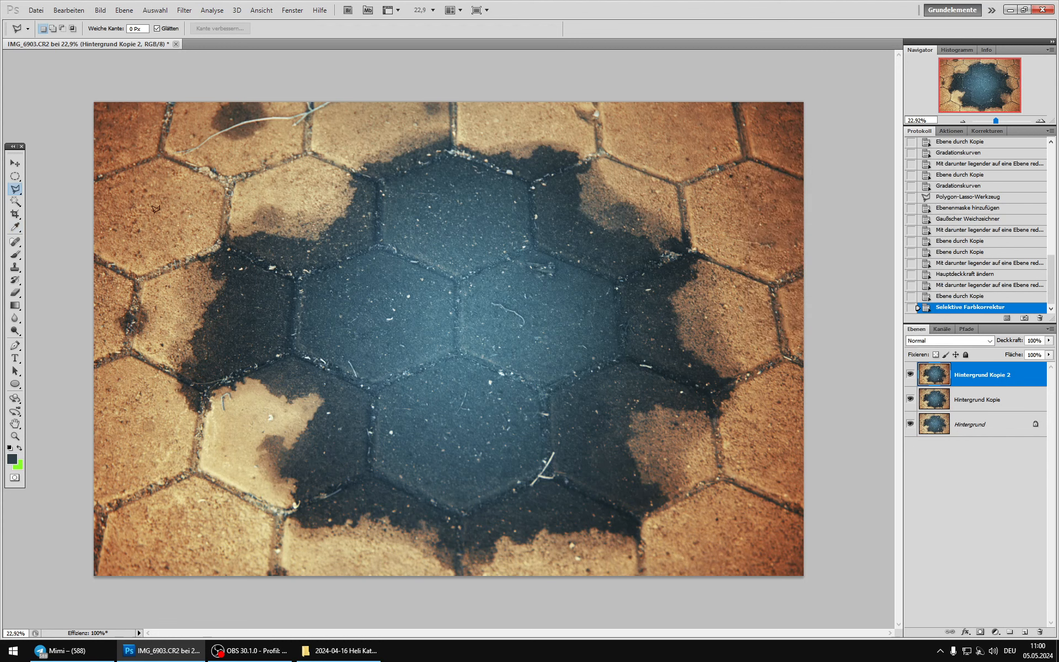
Step: Outline the wet patch and its surroundings with the Polygonal Lasso, leaving the photo's edges outside, and add a layer mask hiding the selected area
left_click(204, 184)
left_click(266, 181)
left_click(375, 119)
left_click(477, 110)
left_click(634, 134)
left_click(717, 165)
left_click(771, 188)
key("Delete")
left_click(729, 167)
left_click(765, 245)
left_click(774, 481)
left_click(715, 549)
left_click(468, 570)
left_click(331, 565)
left_click(216, 535)
left_click(136, 442)
left_click(127, 315)
left_click(139, 278)
left_click(172, 199)
left_click(193, 186)
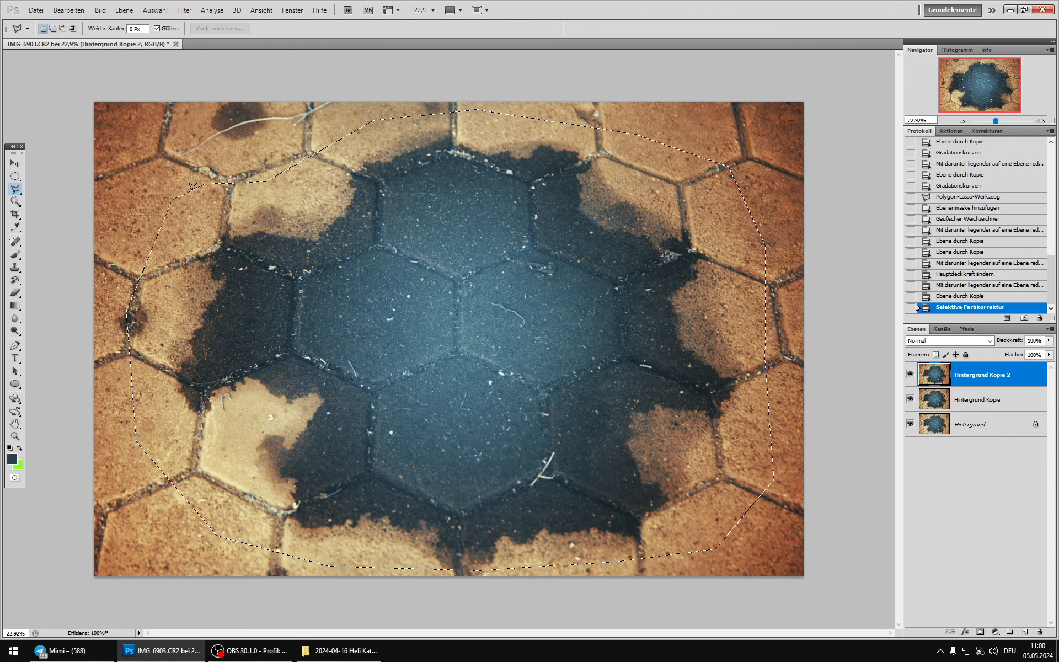
left_click(980, 632)
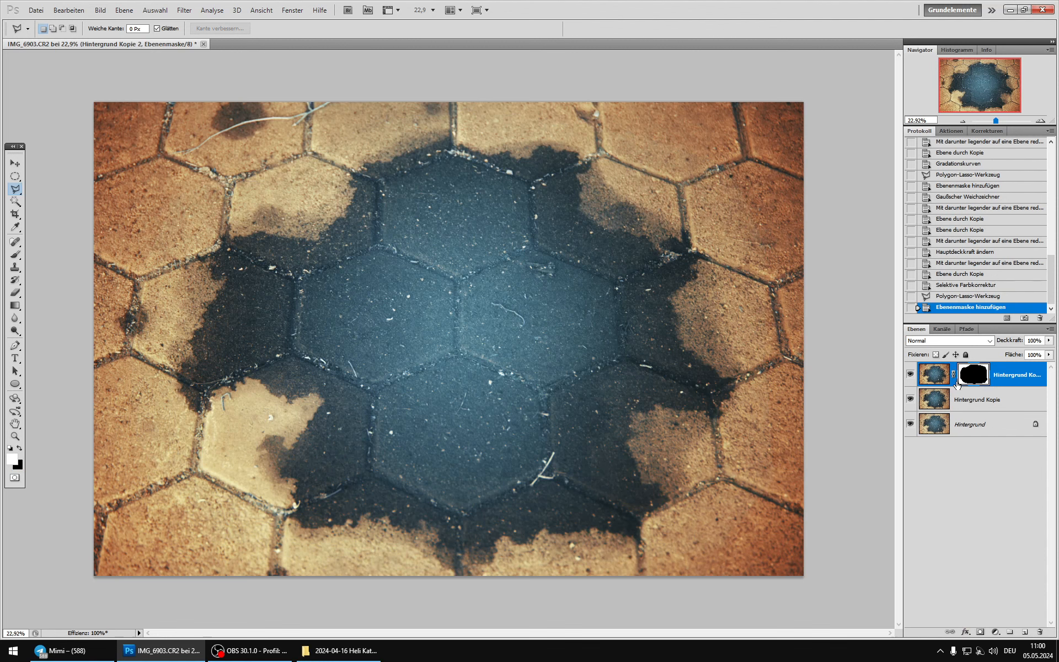
Step: Soften the layer mask with a Gaussian Blur radius of 250 pixels and compare the image with and without the red-shifted layer
left_click(184, 10)
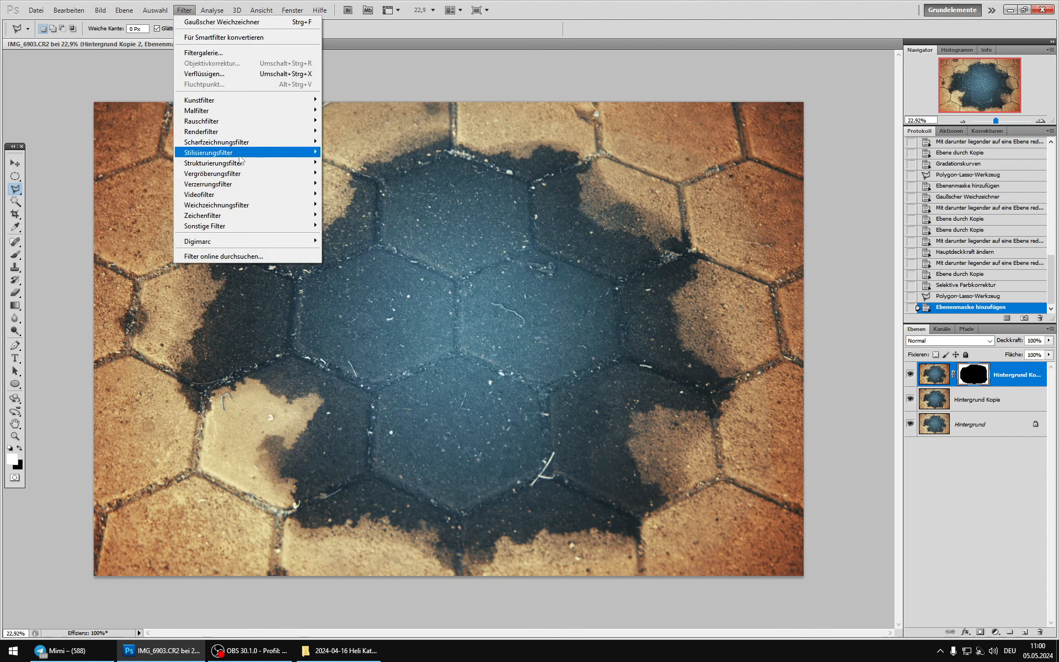
mouse_move(247, 206)
left_click(359, 250)
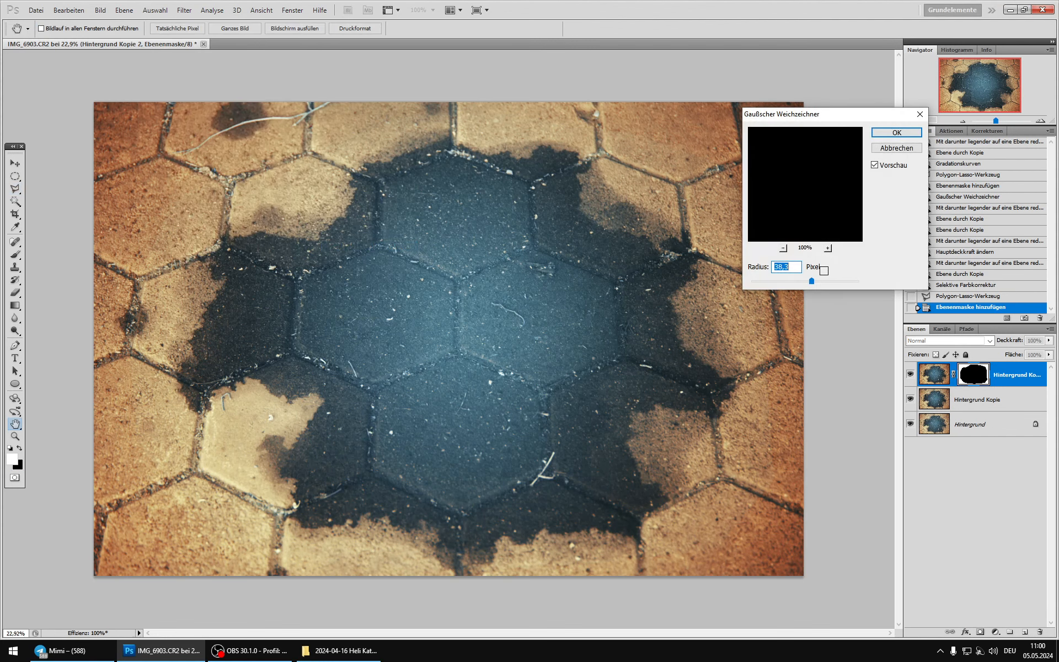
left_click(856, 282)
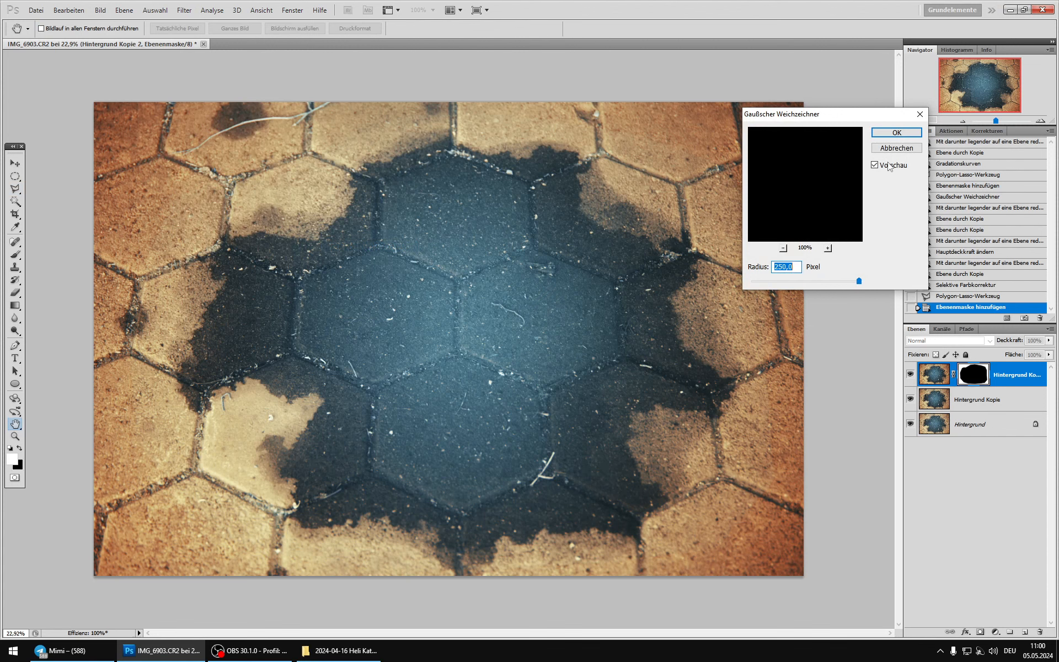
left_click(896, 134)
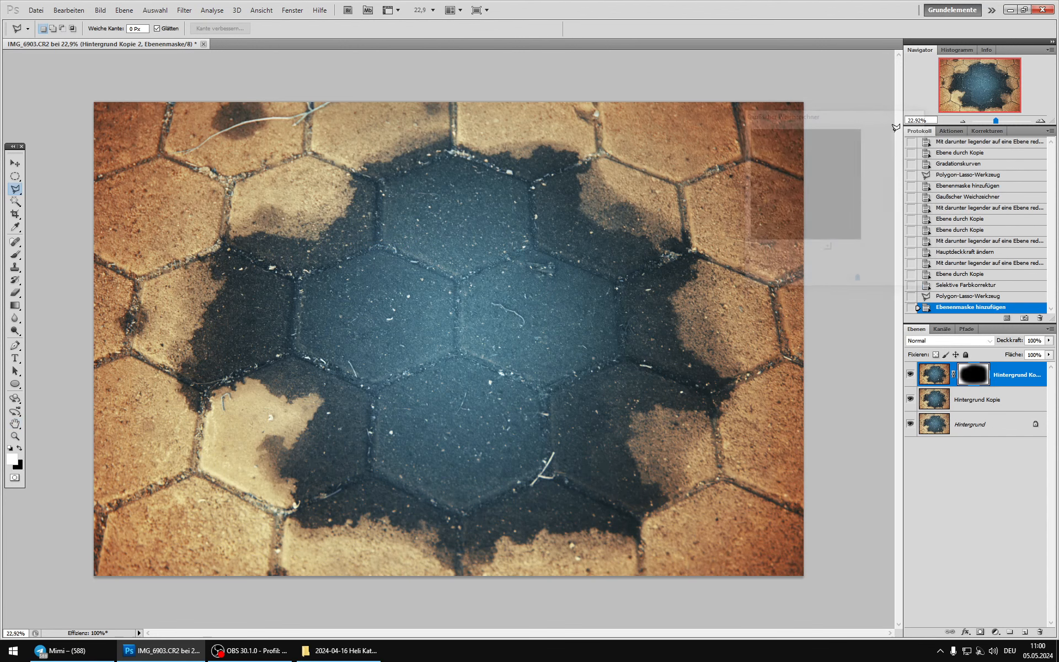
left_click(910, 375)
left_click(910, 375)
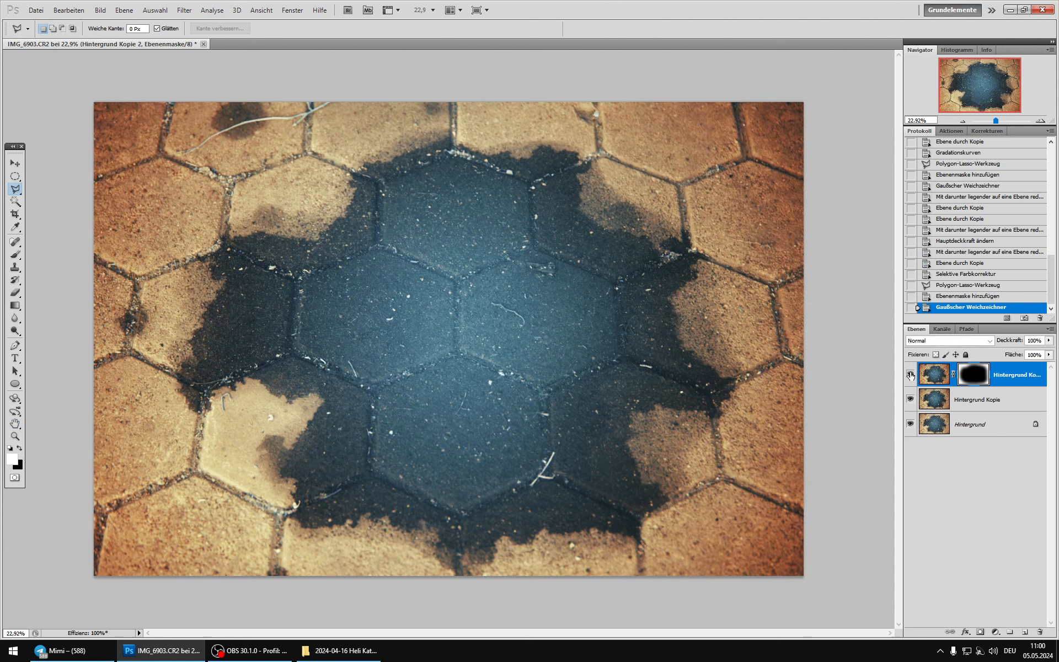
left_click(911, 375)
left_click(911, 375)
Step: Weaken the red shift in the photo's corners by painting on the mask with a soft black 2186 px brush at 31% opacity
left_click(15, 255)
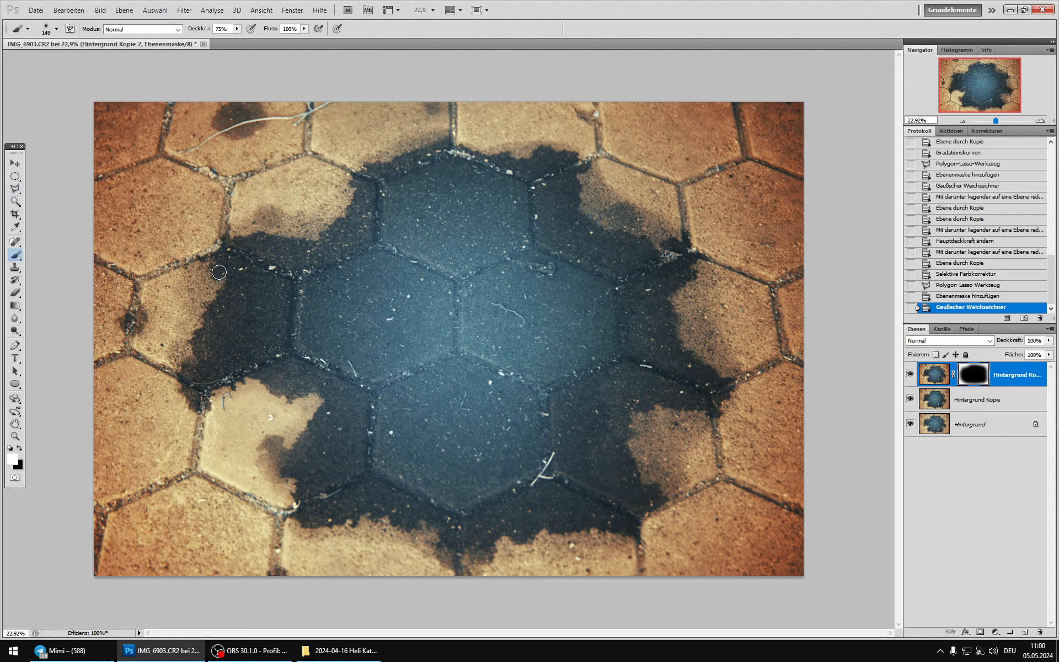
right_click(235, 285)
left_click(342, 309)
left_click(20, 448)
left_click(237, 29)
left_click(213, 41)
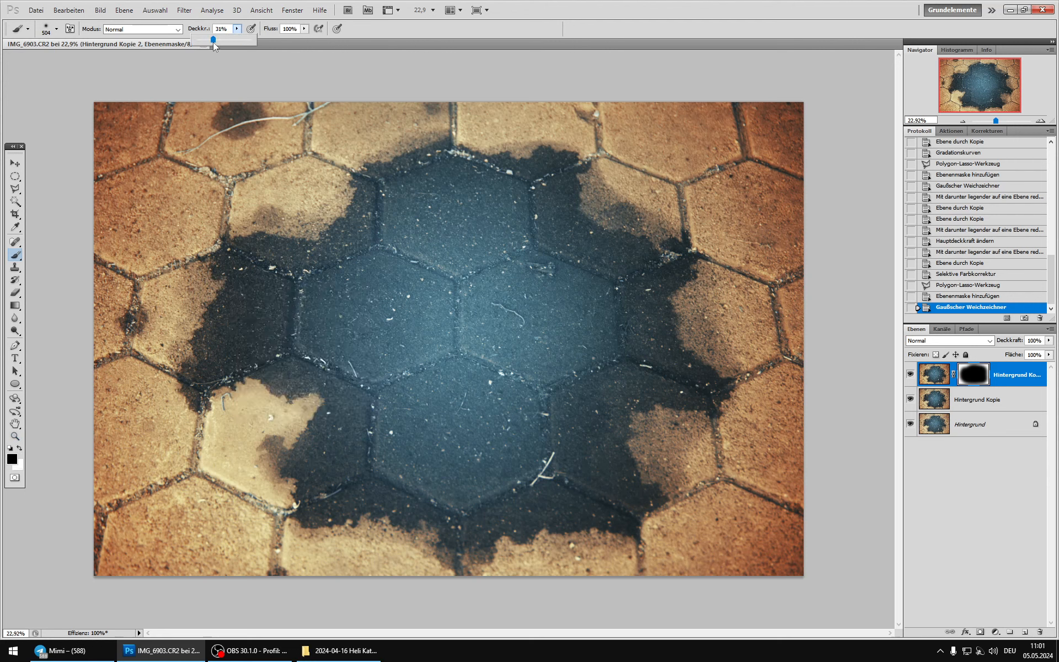
right_click(465, 280)
left_click_drag(571, 303, 581, 303)
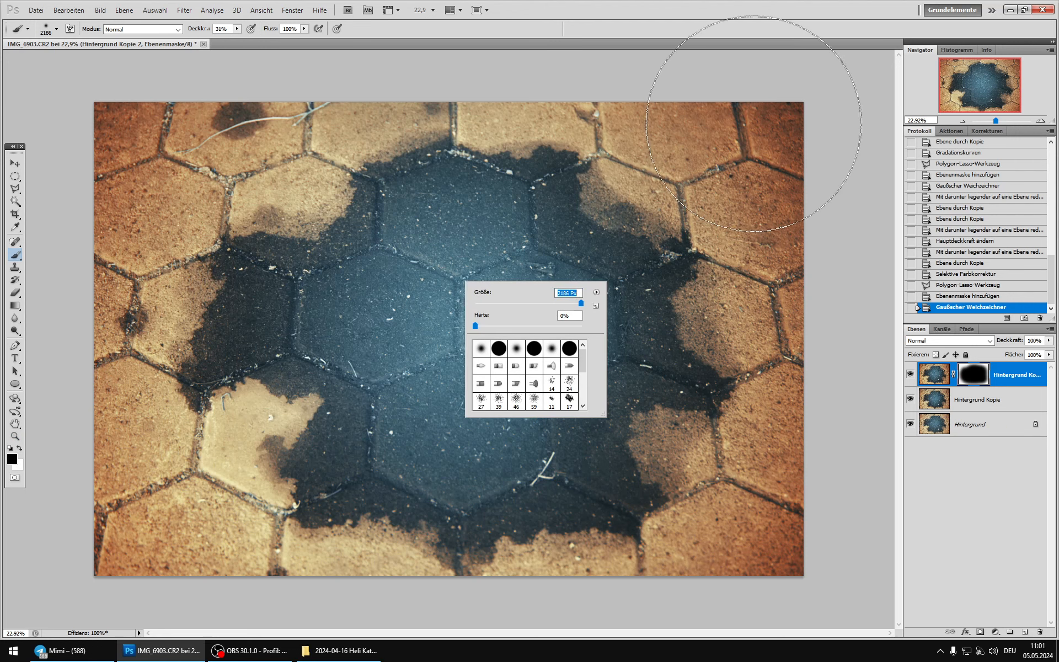
left_click(756, 120)
left_click(822, 551)
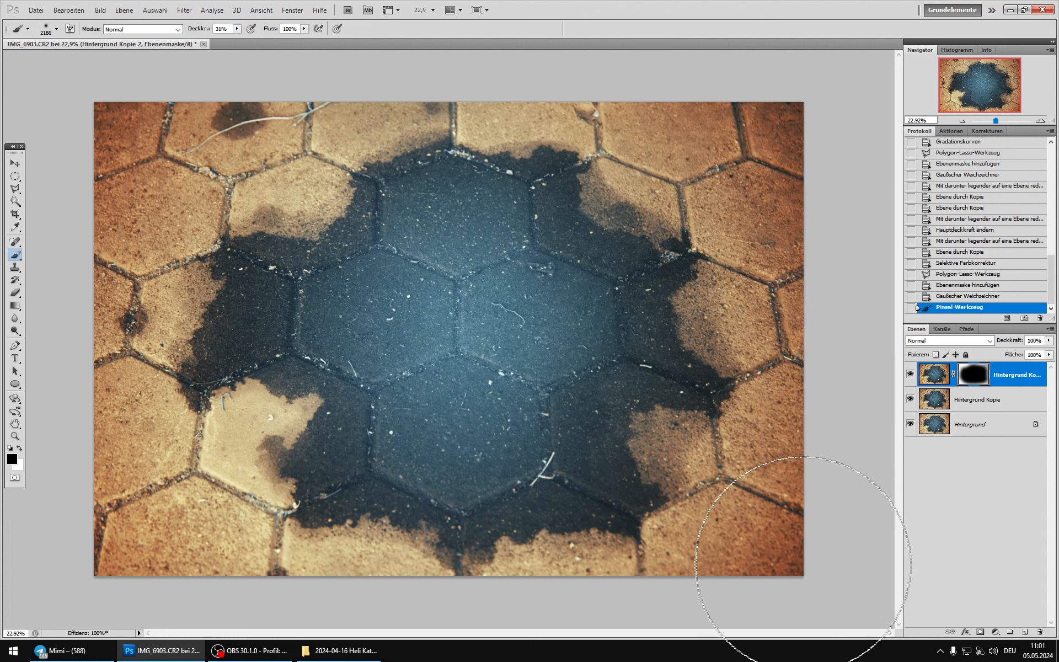
left_click(800, 561)
left_click(750, 96)
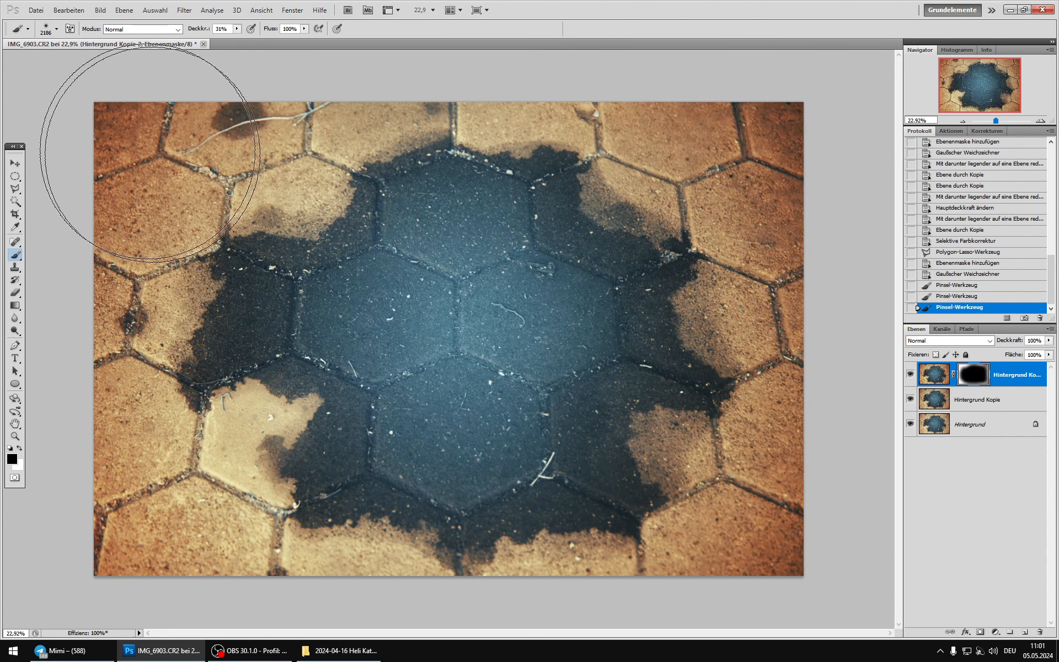
left_click(84, 106)
left_click(87, 133)
left_click(71, 579)
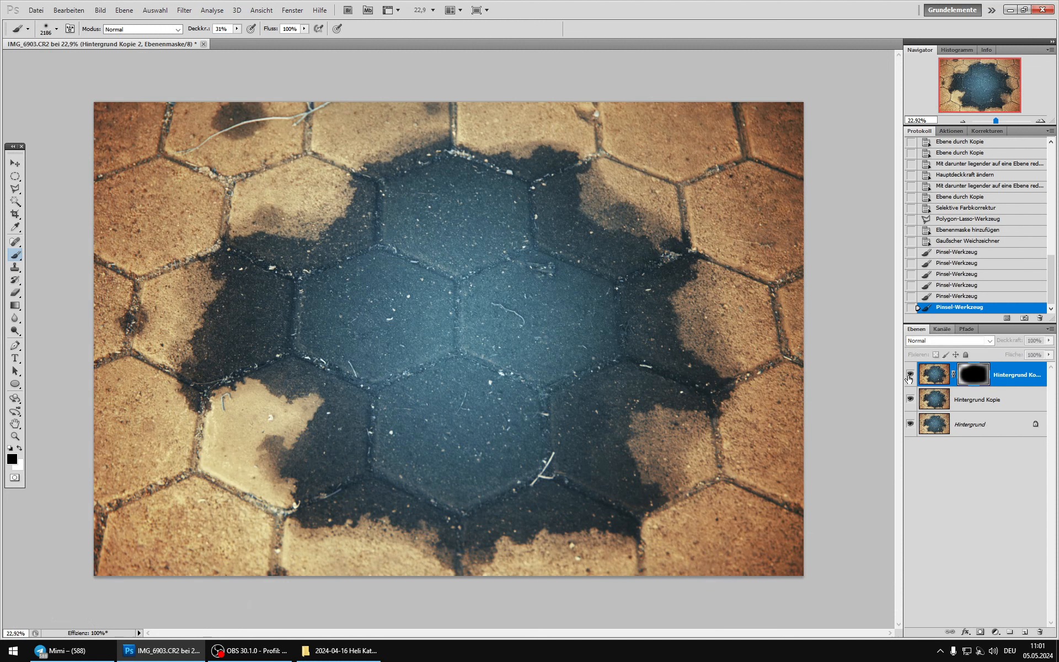
Step: Merge the masked layer into the copy beneath, compare the result with the background and merge it into the background
key("ctrl+e")
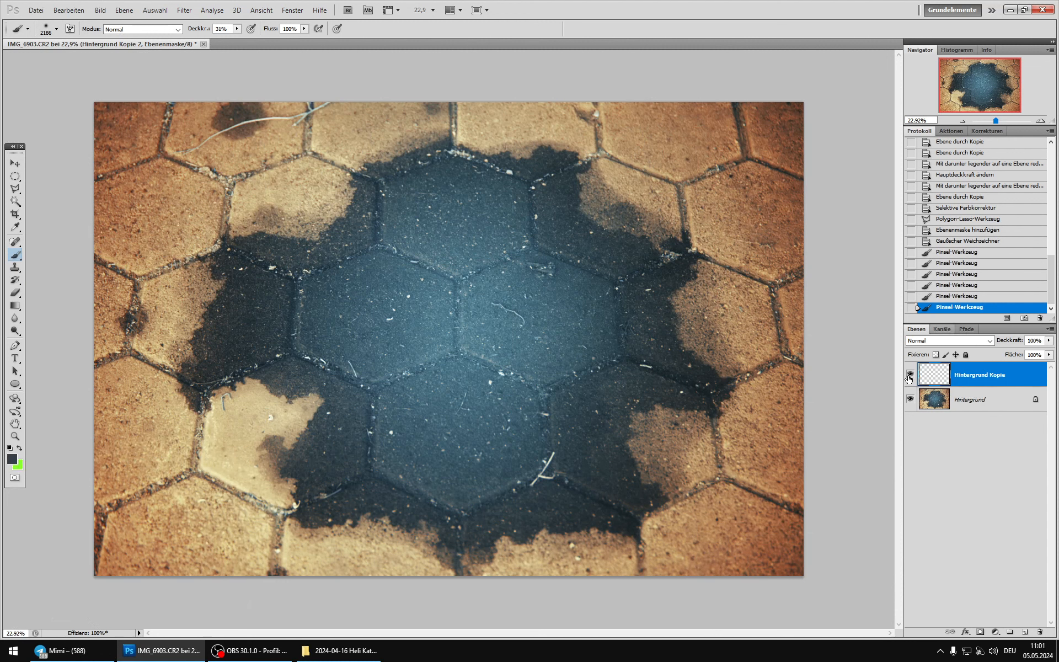
left_click(910, 375)
left_click(910, 375)
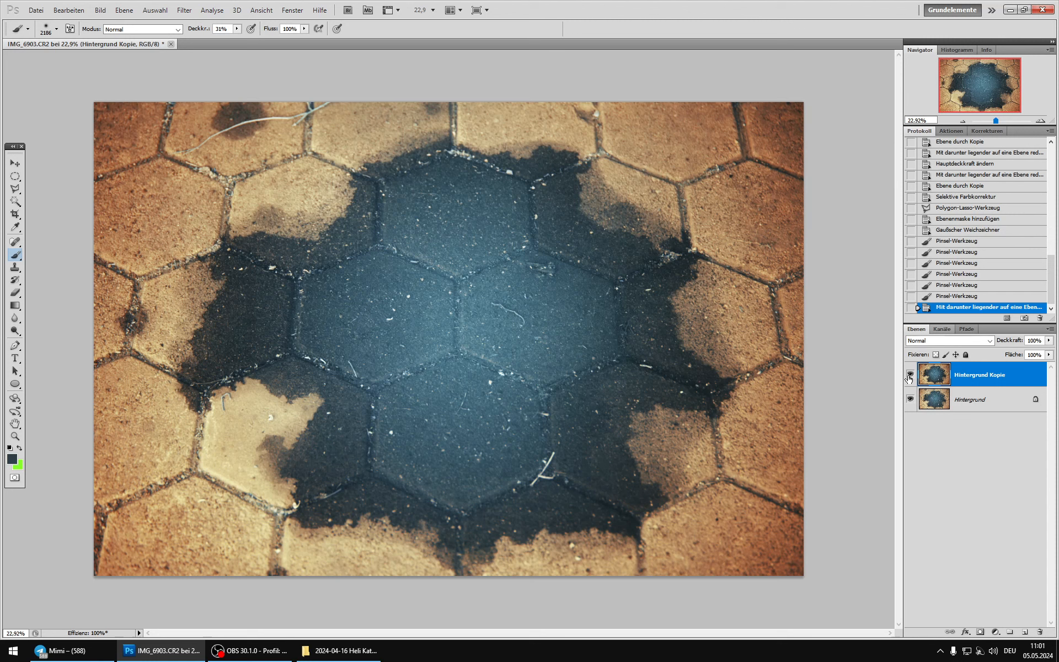
left_click(909, 378)
left_click(909, 378)
key("ctrl+e")
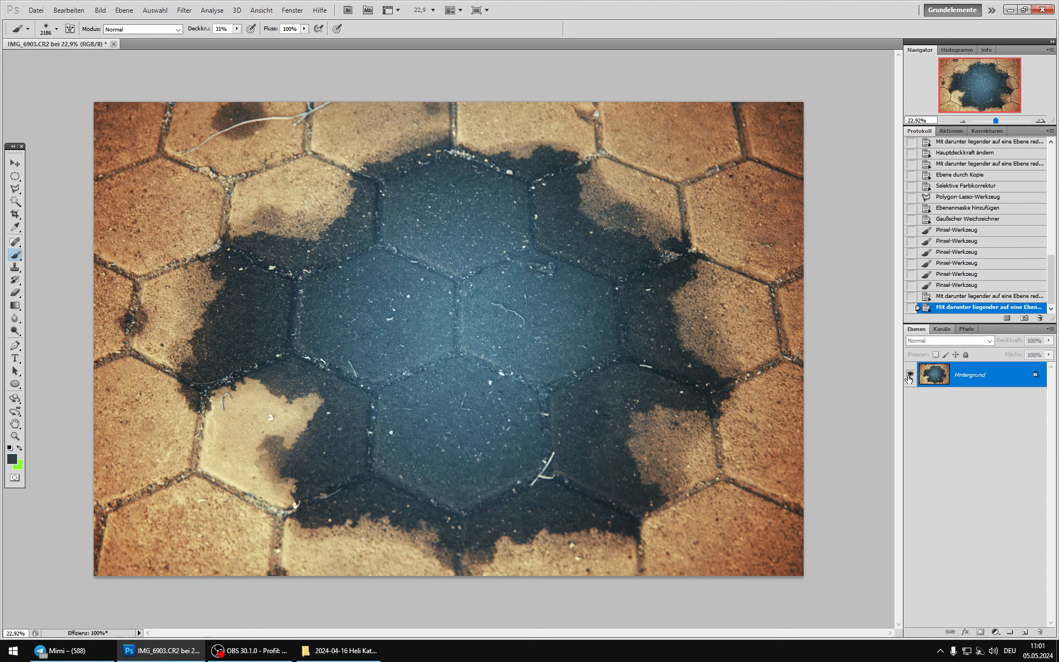
Step: Duplicate the background and raise the copy's contrast with an S-shaped Curves adjustment, mapping input 72 to 57 and input 168 to 192
key("ctrl+j")
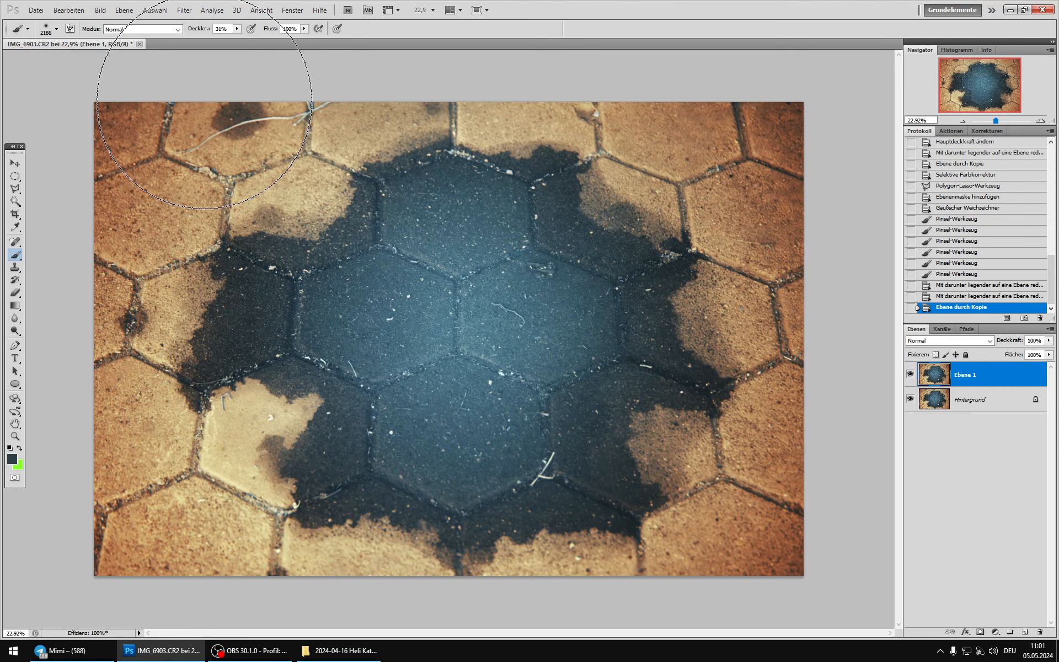
left_click(100, 10)
mouse_move(182, 38)
left_click(286, 62)
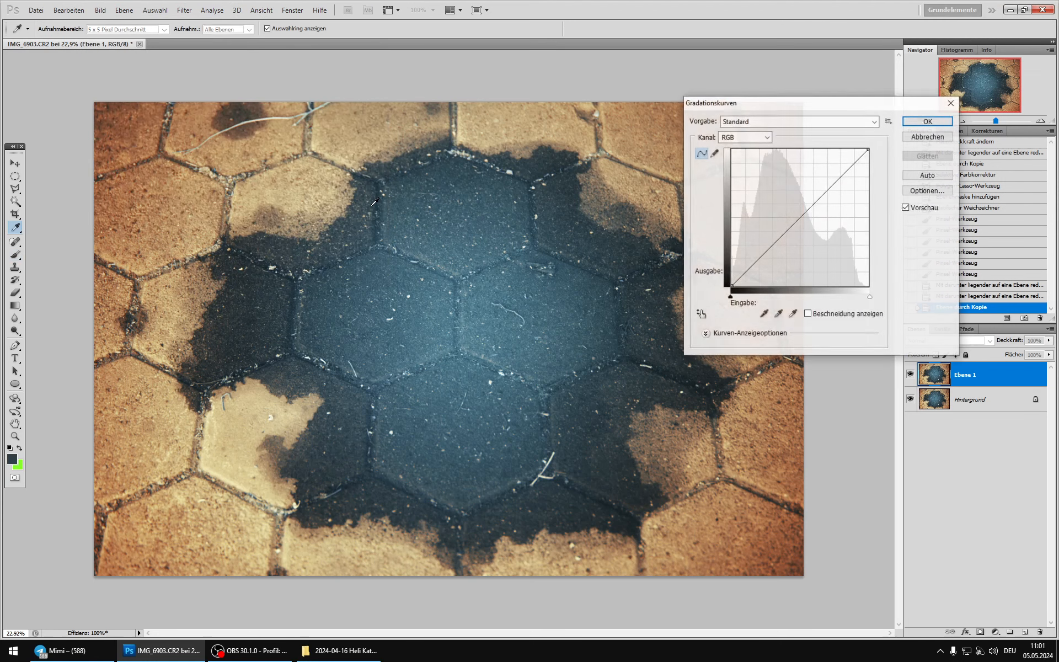
left_click(343, 203)
left_click(361, 194)
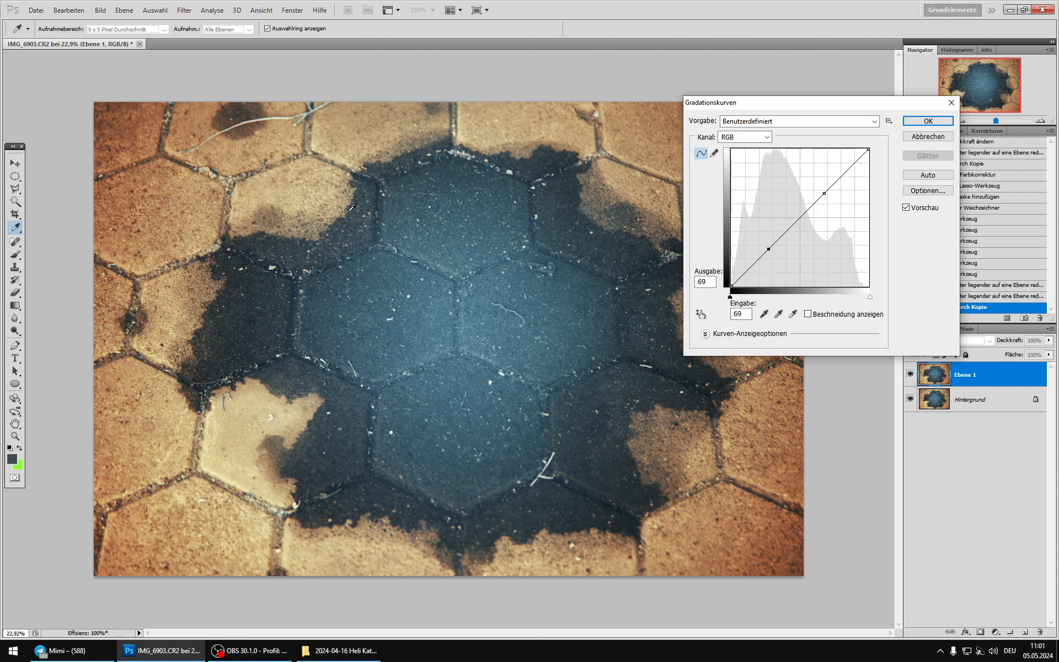
left_click_drag(771, 249, 773, 256)
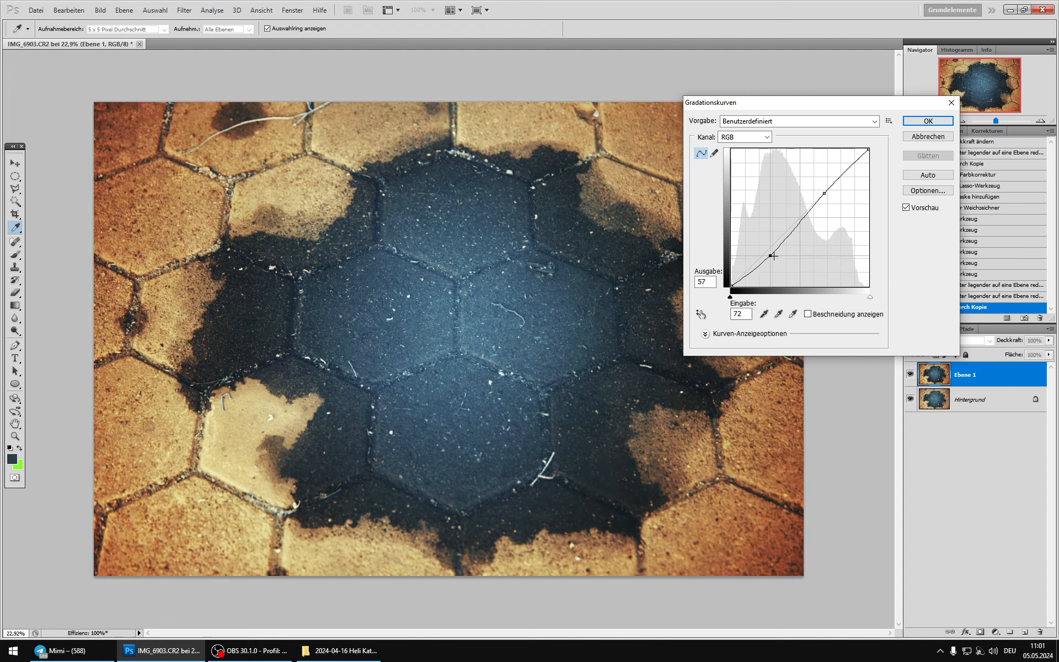
mouse_move(821, 193)
left_mouse_down()
mouse_move(813, 172)
mouse_move(819, 179)
left_mouse_up()
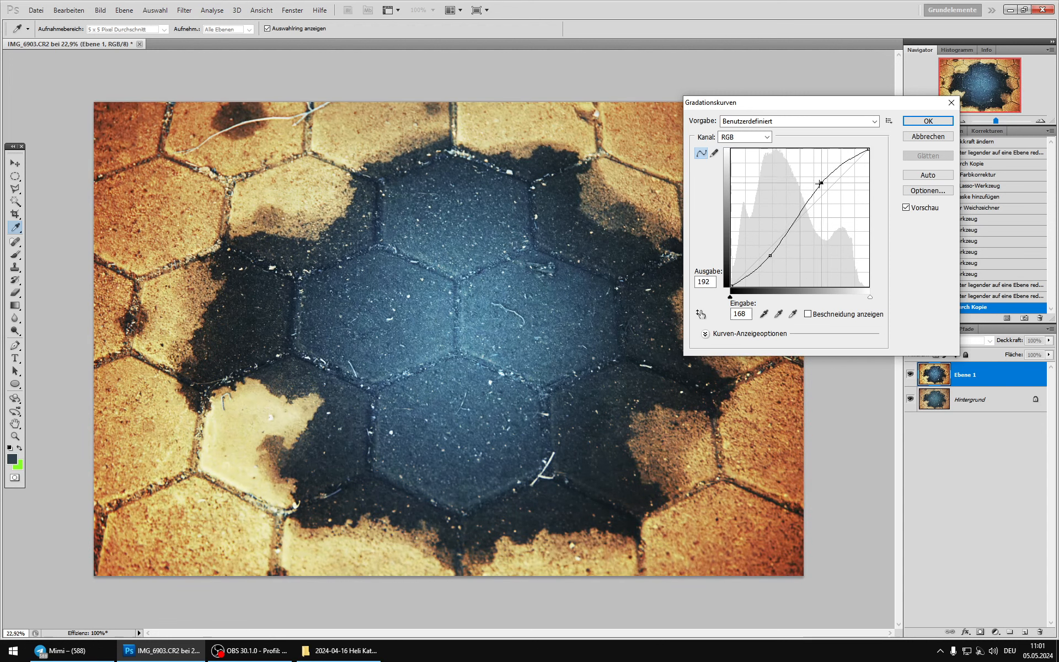
left_click(928, 121)
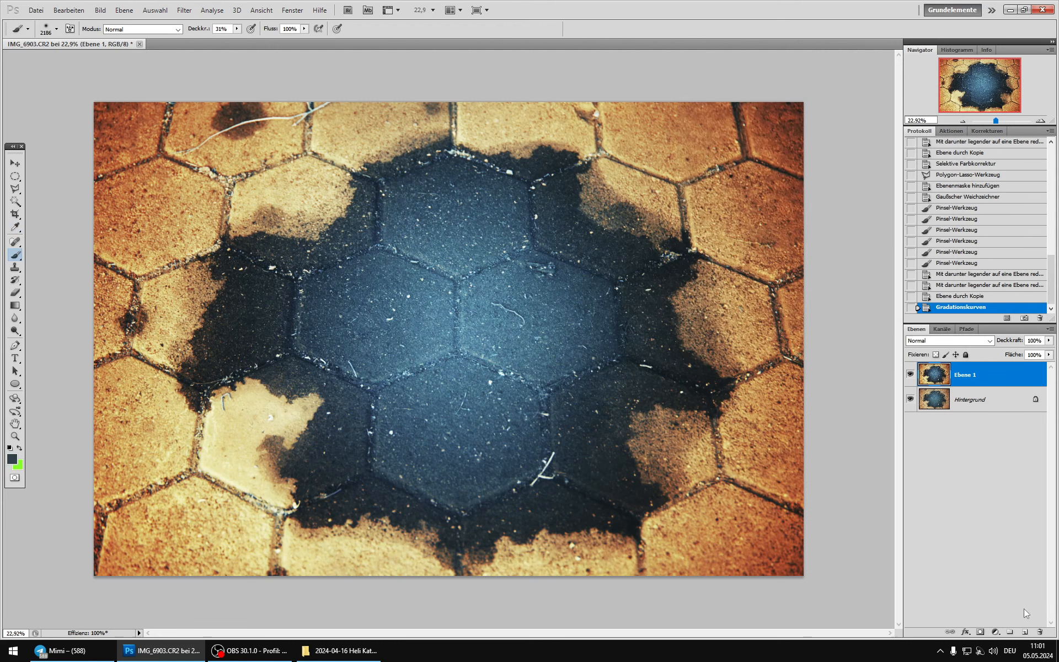
Step: Add a black layer mask hiding the contrast copy and prepare a white brush at 100% opacity
left_click(978, 632, "alt")
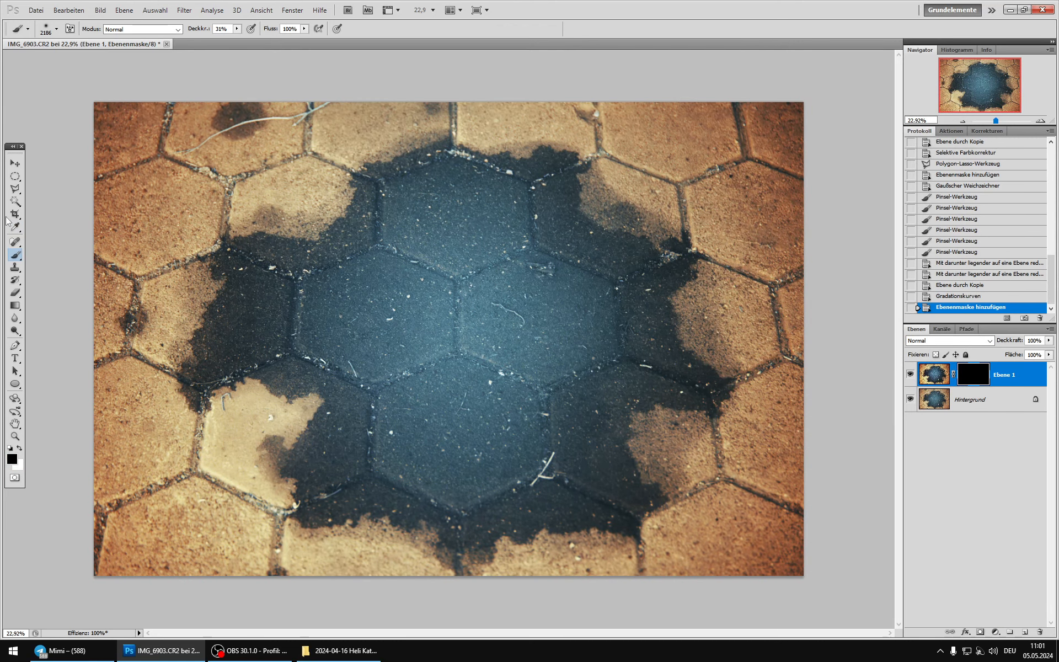
left_click(20, 448)
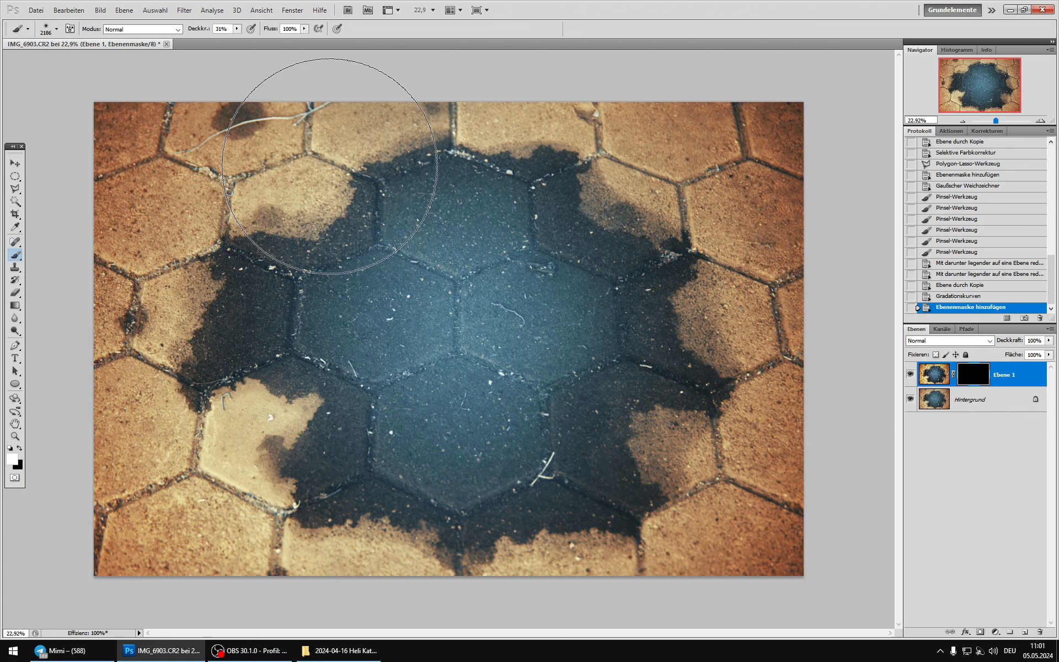
right_click(334, 164)
left_click(402, 186)
left_click(237, 29)
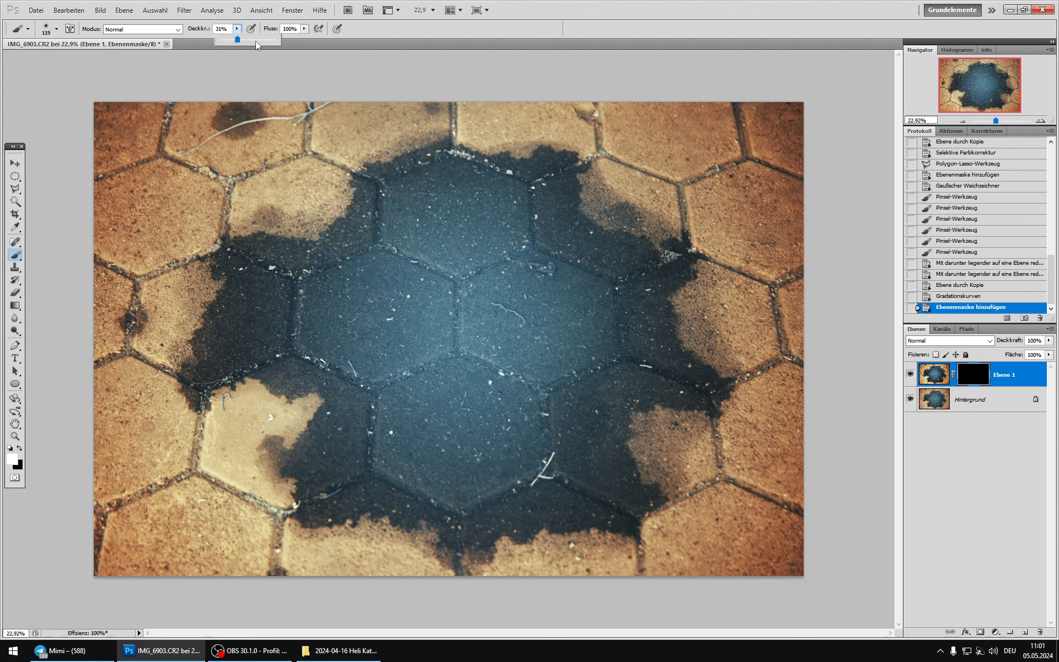
left_click_drag(253, 38, 281, 39)
Step: Reveal the contrast in a ring around the patch's edge by painting on the mask with a soft white 813 px brush
right_click(411, 217)
left_click_drag(464, 243, 521, 243)
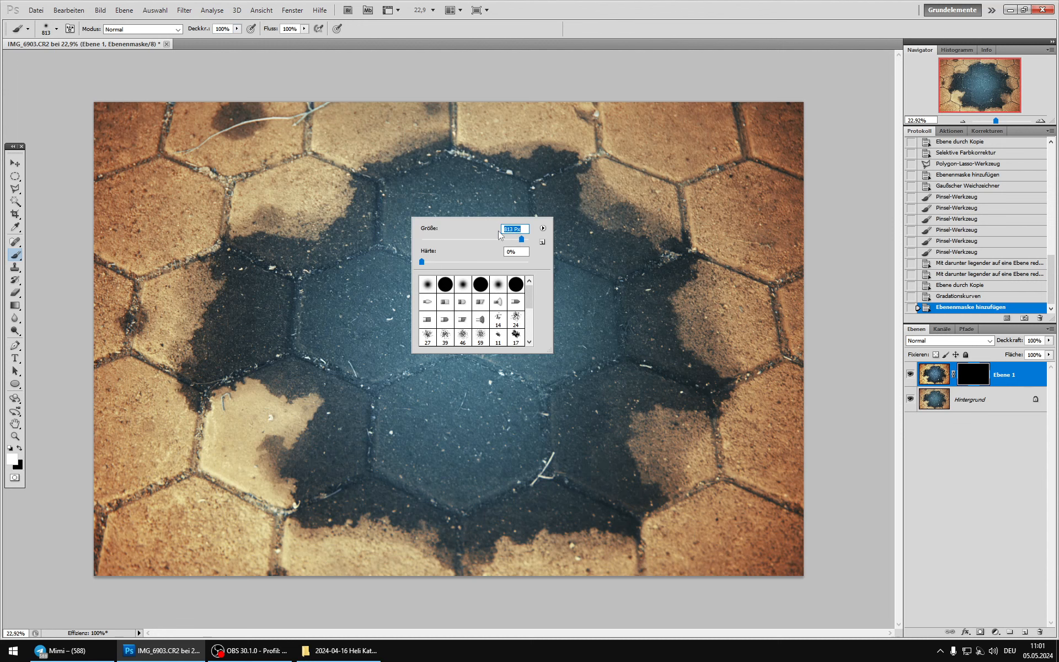
left_click(517, 234)
left_click_drag(522, 241, 519, 241)
left_click(388, 169)
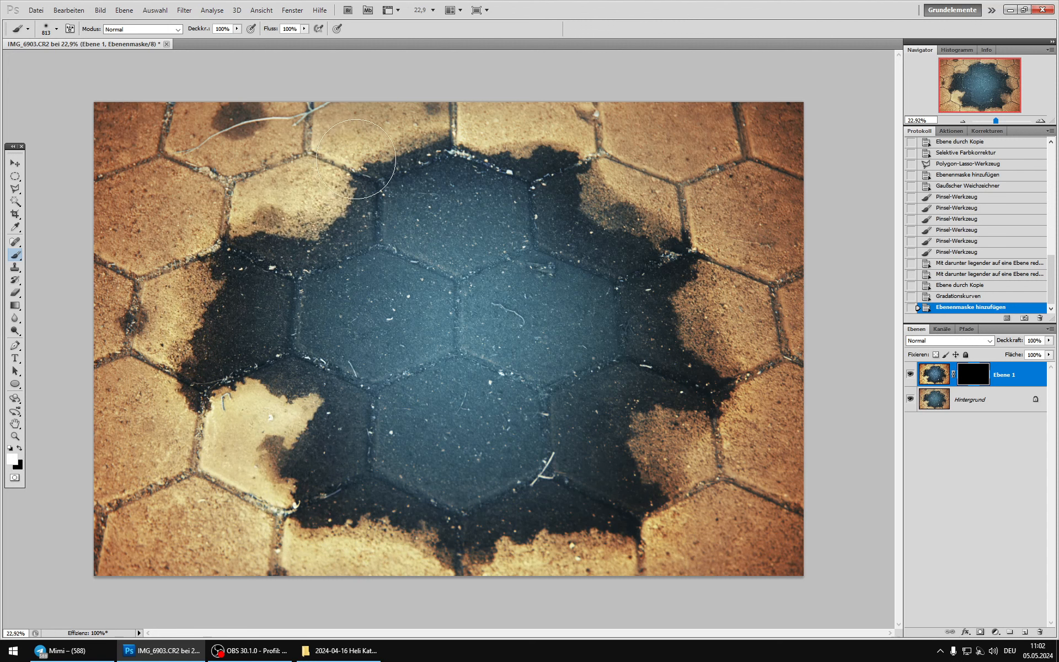
left_click_drag(408, 160, 419, 141)
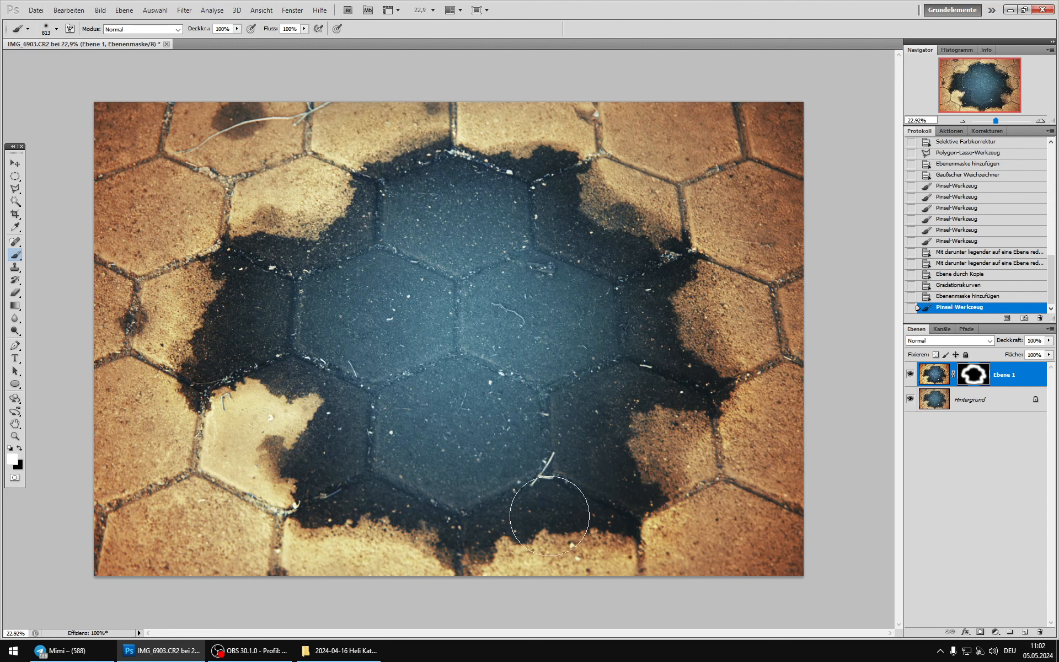
Step: Compare the whole image with and without the masked contrast layer
scroll(469, 346, "down", 7)
scroll(467, 357, "up", 5)
key("alt")
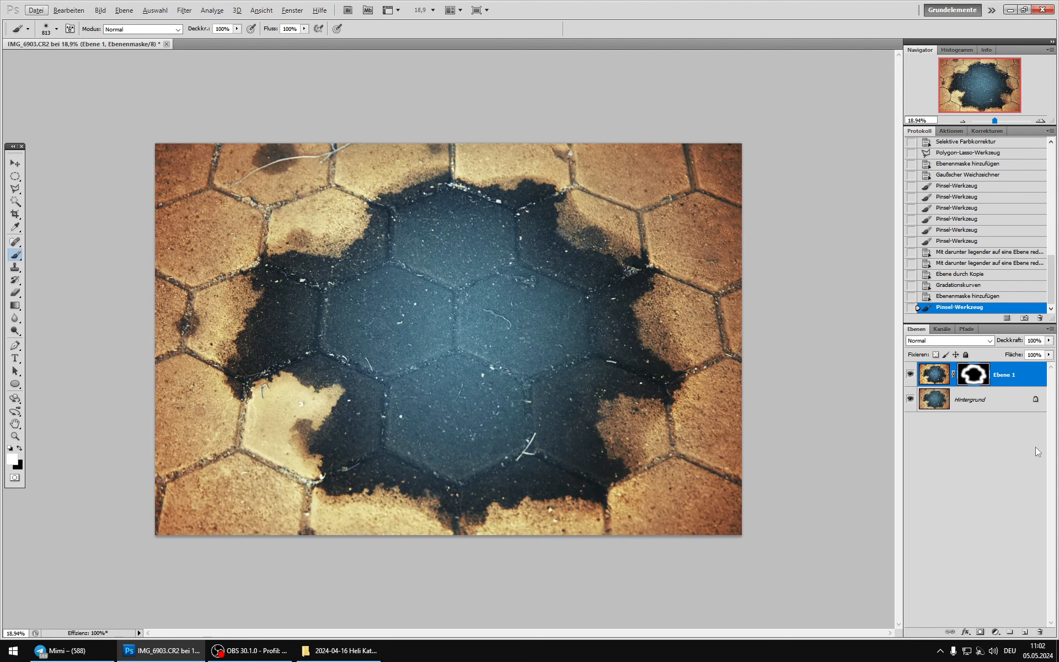
left_click(910, 378)
left_click(911, 378)
Step: Set the masked contrast layer's blend mode to Aufhellen (Lighten) and compare the image with and without it
left_click(941, 374)
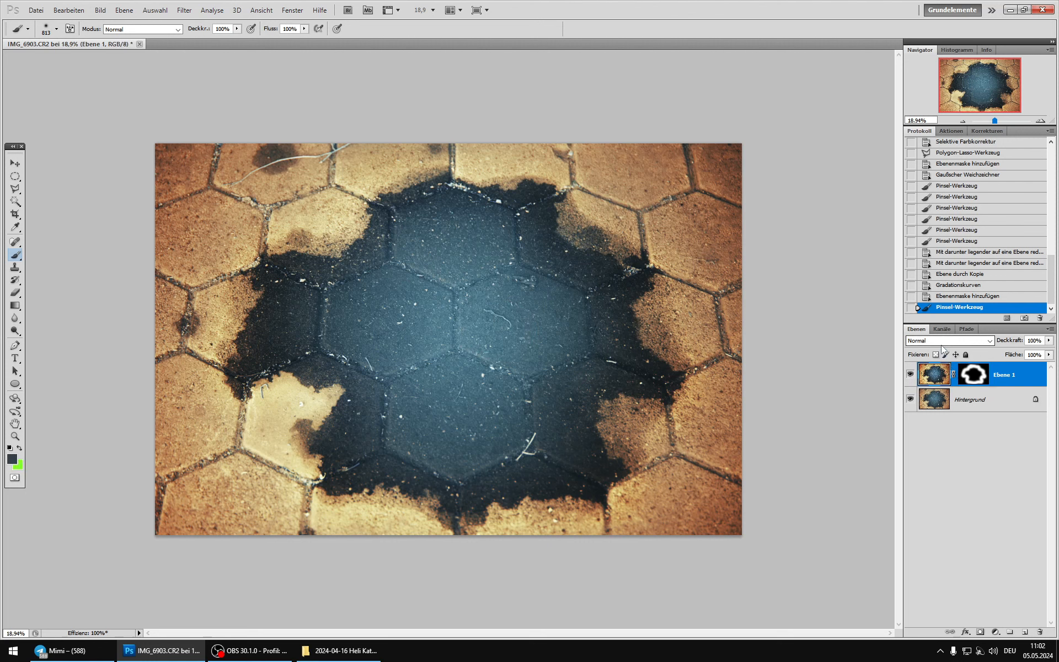
left_click(944, 348)
left_click(918, 430)
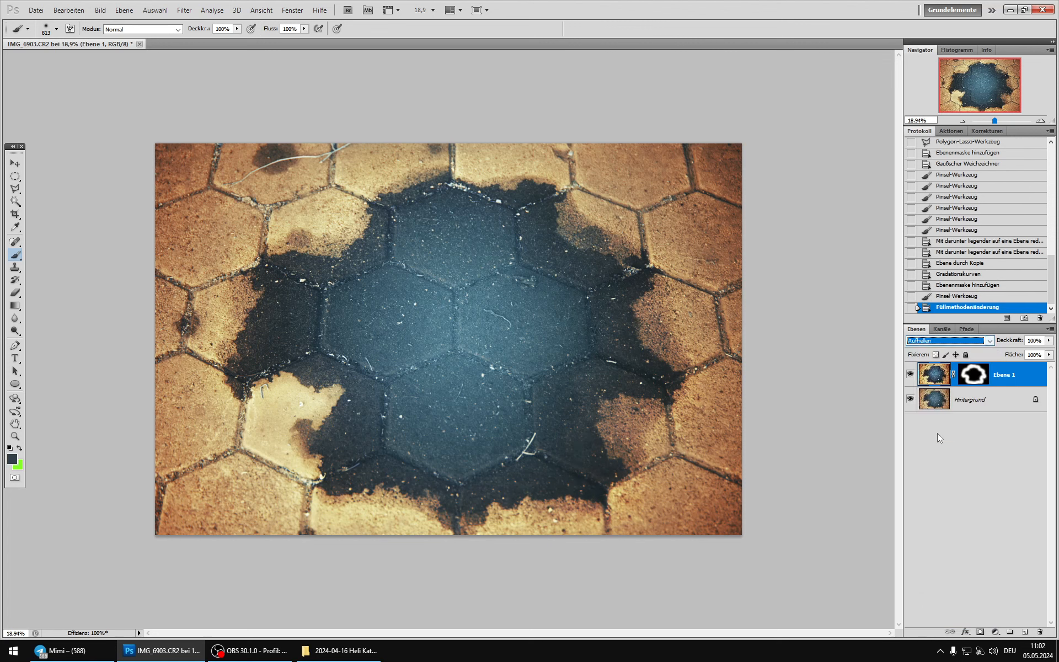
left_click(910, 375)
left_click(911, 375)
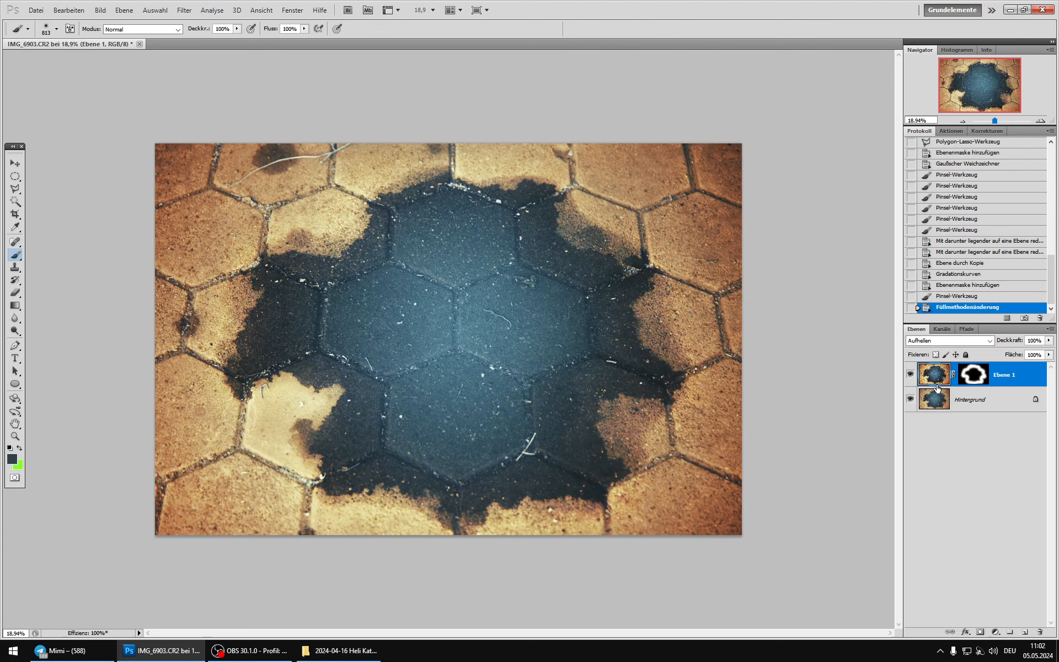
Step: Duplicate the masked layer and set the copy's blend mode to Abdunkeln (Darken) with about 80% opacity
key("ctrl+j")
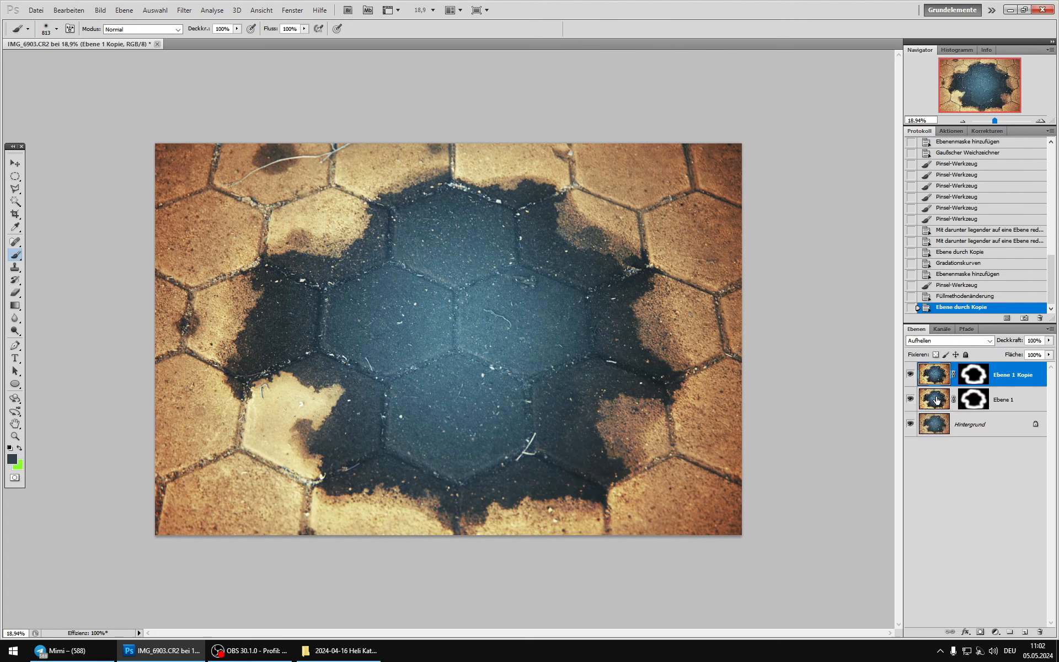
left_click(937, 340)
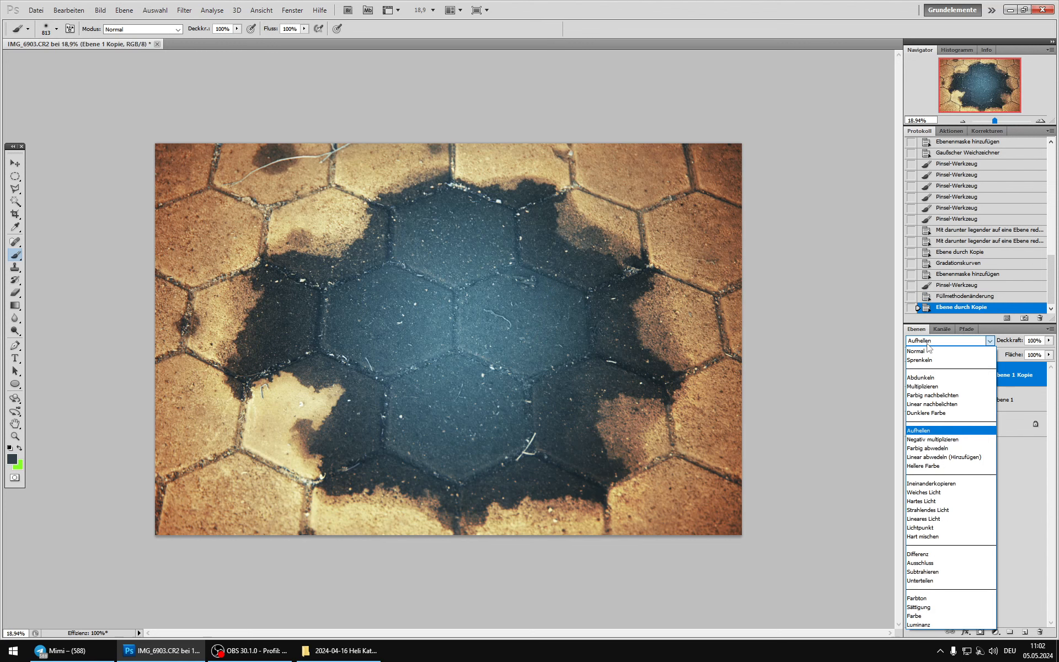
left_click(921, 378)
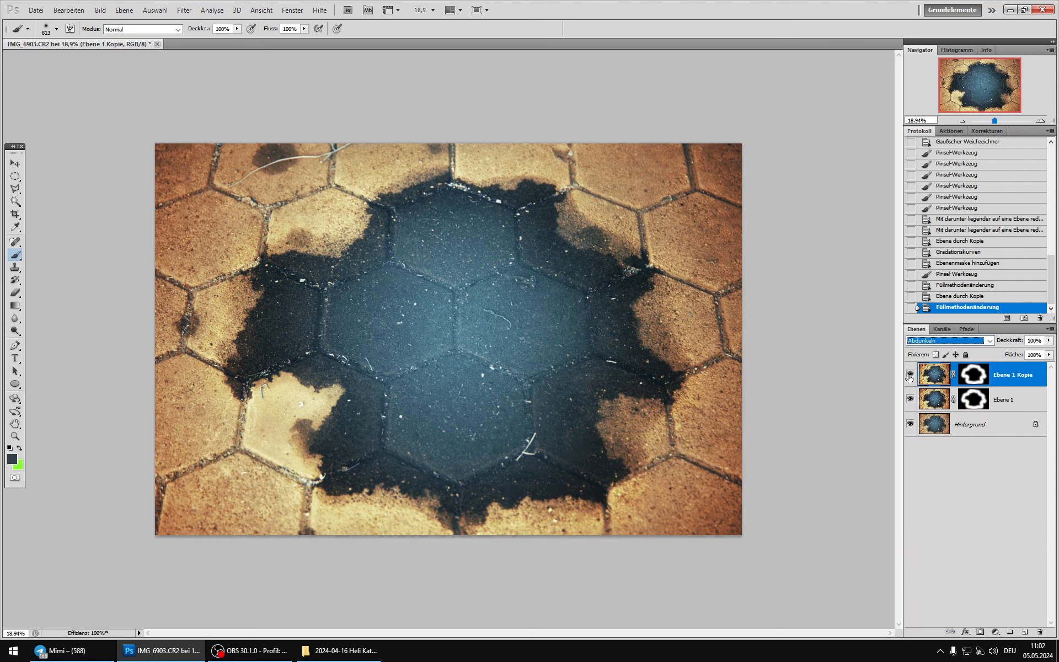
left_click(909, 376)
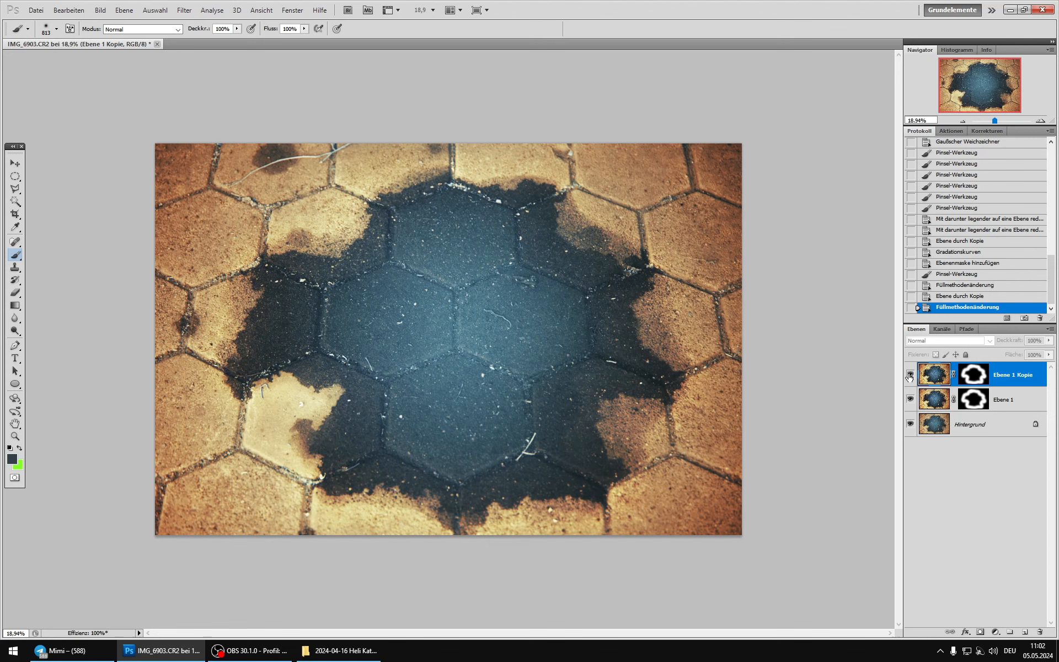
left_click(910, 376)
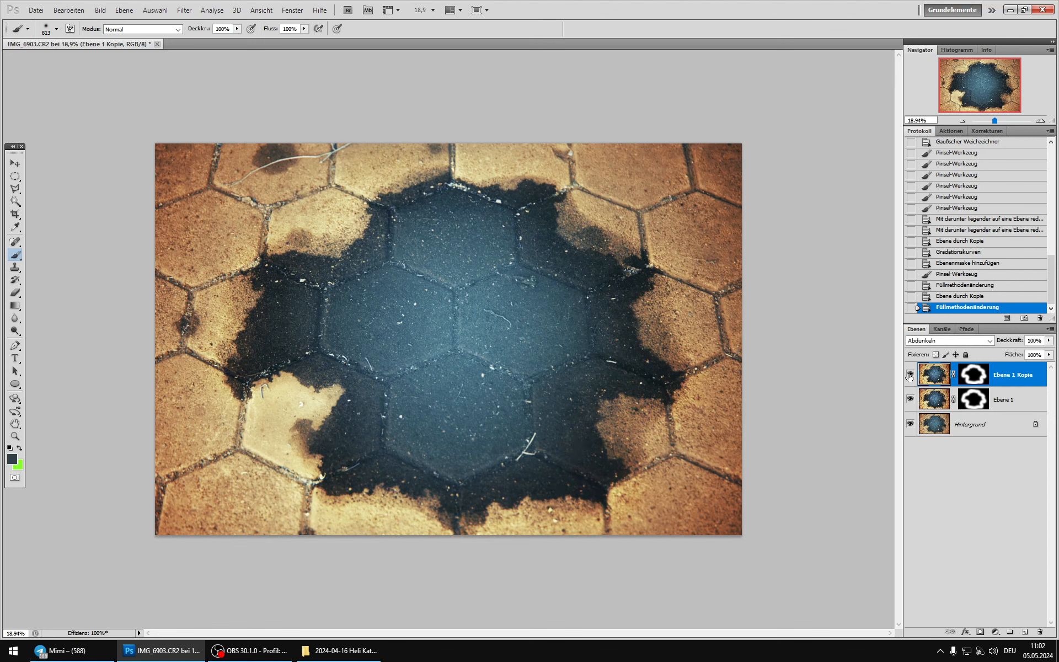
left_click(1049, 341)
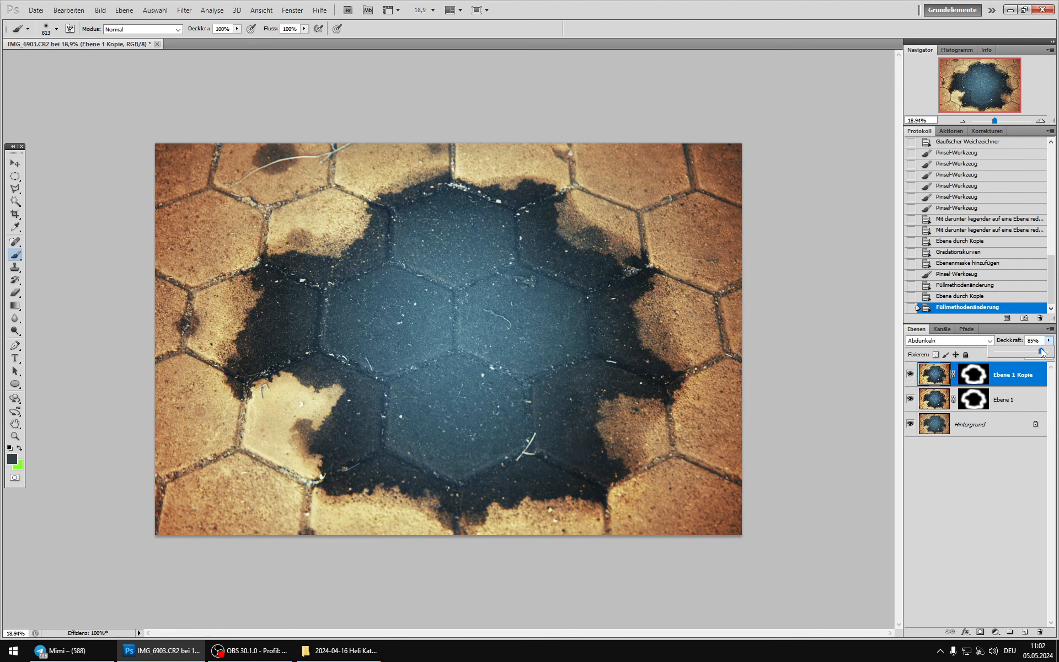
left_click(1040, 352)
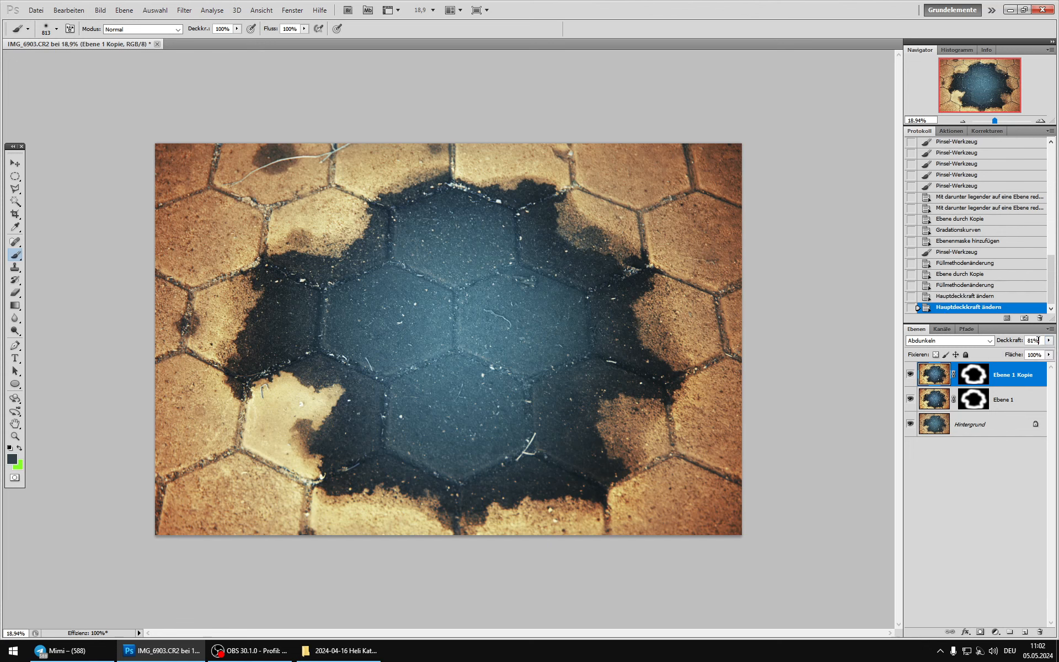
Step: Examine the effect of the lower Aufhellen layer by repeatedly hiding and showing it
left_click(927, 392)
left_click(909, 400)
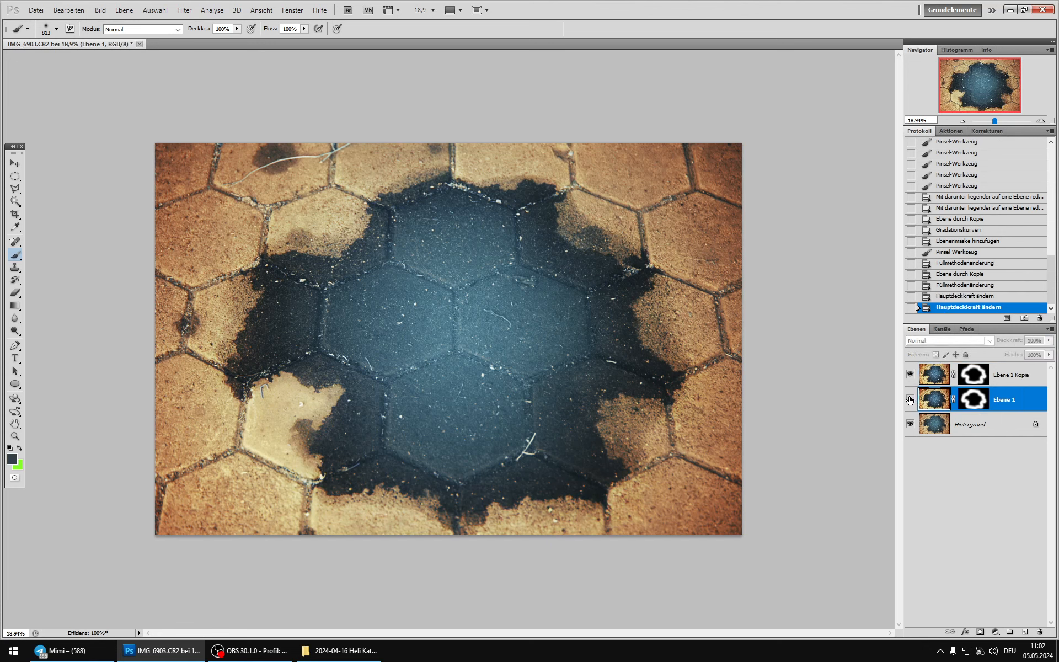
left_click(909, 399)
left_click(909, 400)
left_click(909, 399)
left_click(910, 399)
left_click(910, 399)
left_click(909, 399)
left_click(909, 400)
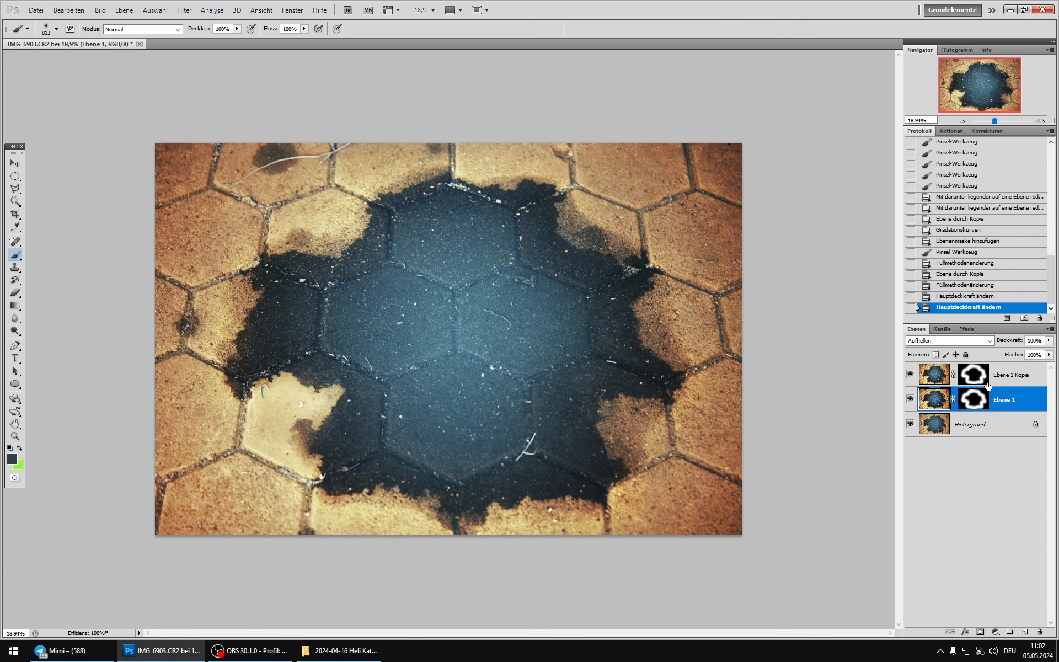
Step: Weaken the brightening on the light stones around the patch by painting on the Aufhellen layer's mask in black at 34% opacity
left_click(974, 403)
key("d")
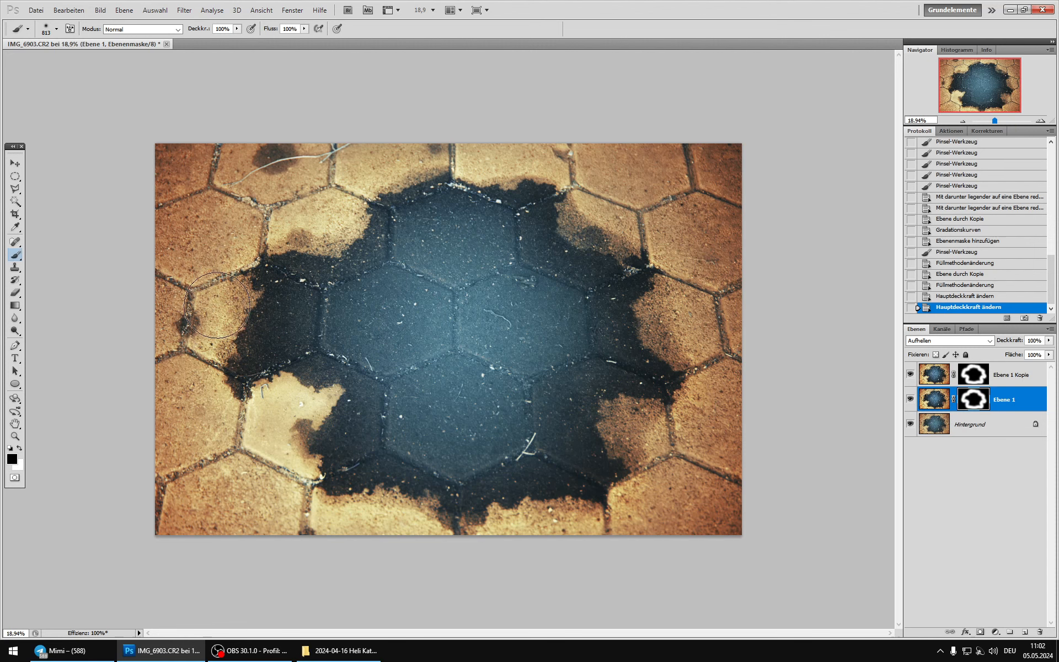
left_click(237, 28)
left_click(198, 39)
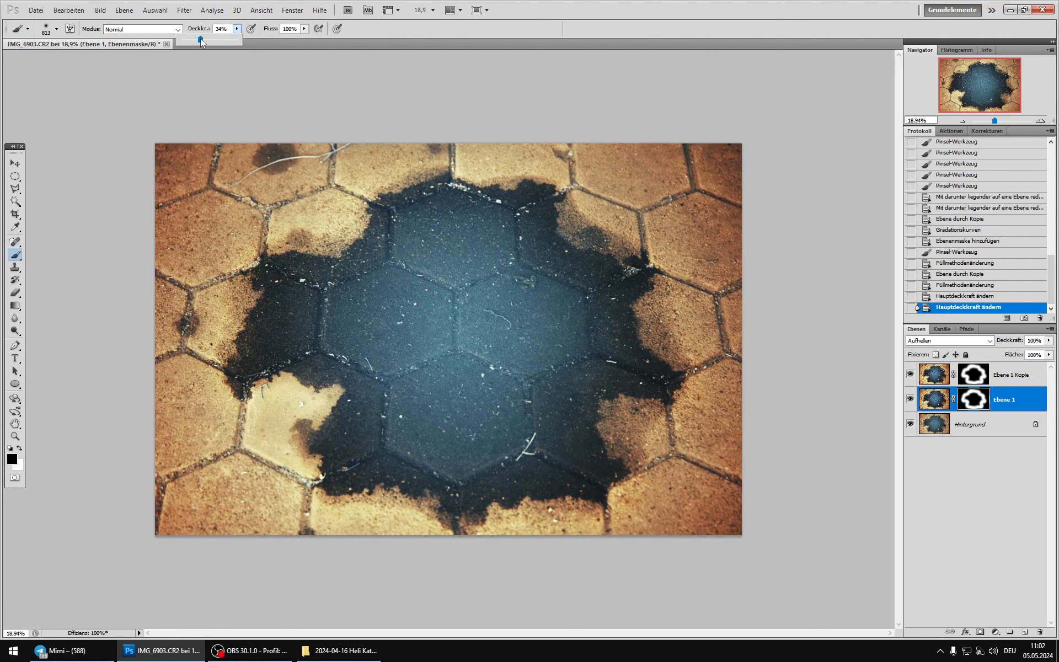
left_click(287, 462)
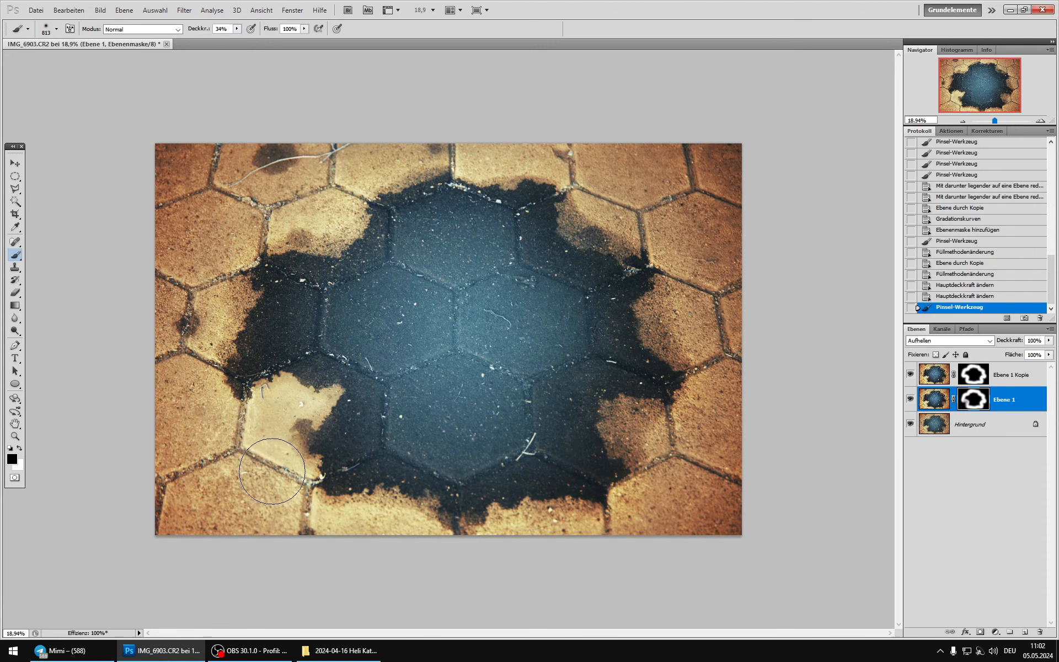
left_click(257, 425)
left_click(284, 393)
left_click(321, 214)
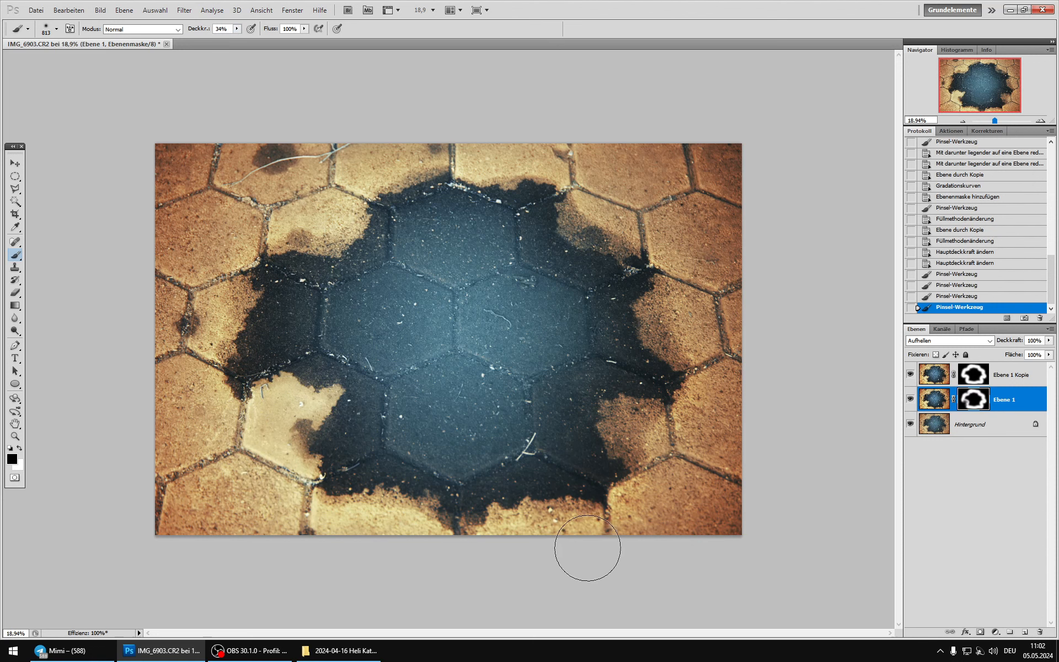
left_click(323, 517)
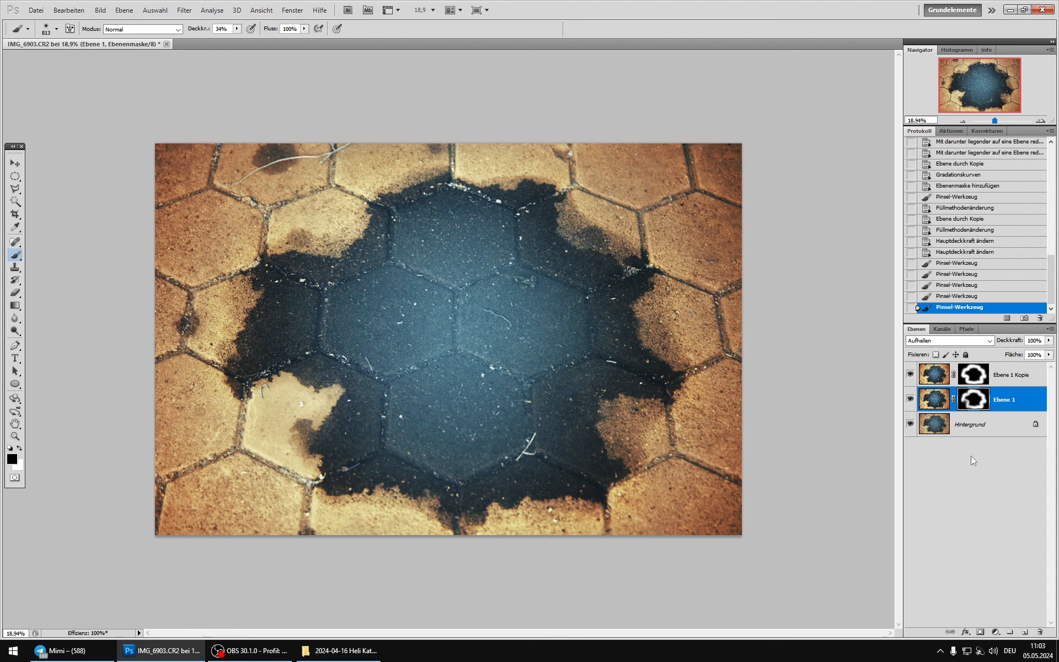
Step: Merge all visible layers into the background and duplicate the result as a new layer
left_click(926, 402)
left_click(936, 378)
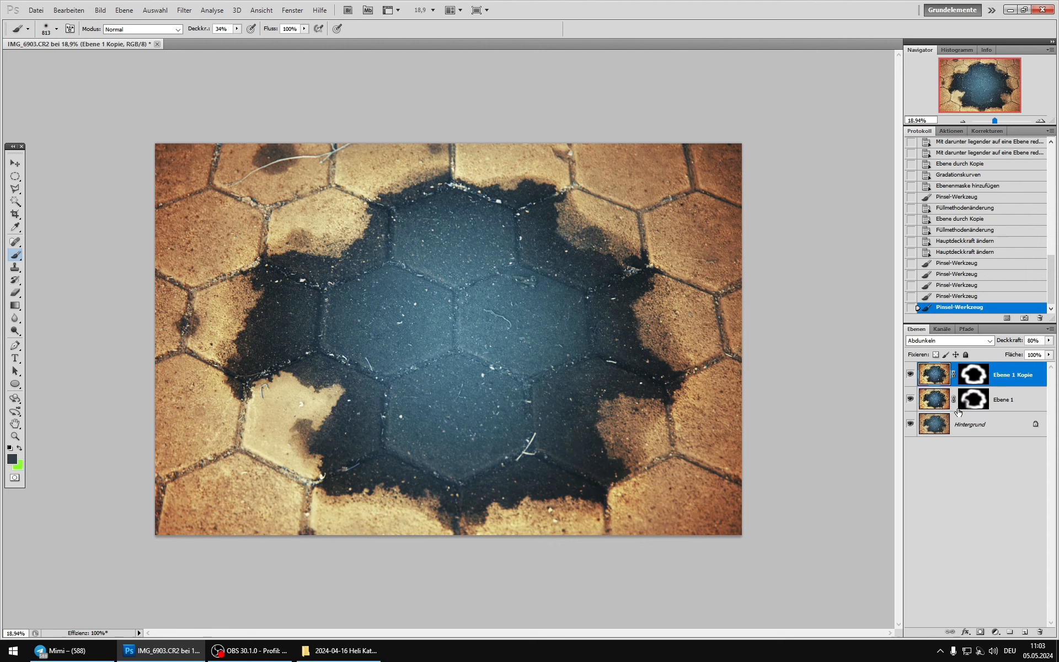
key("shift+ctrl+e")
key("ctrl+j")
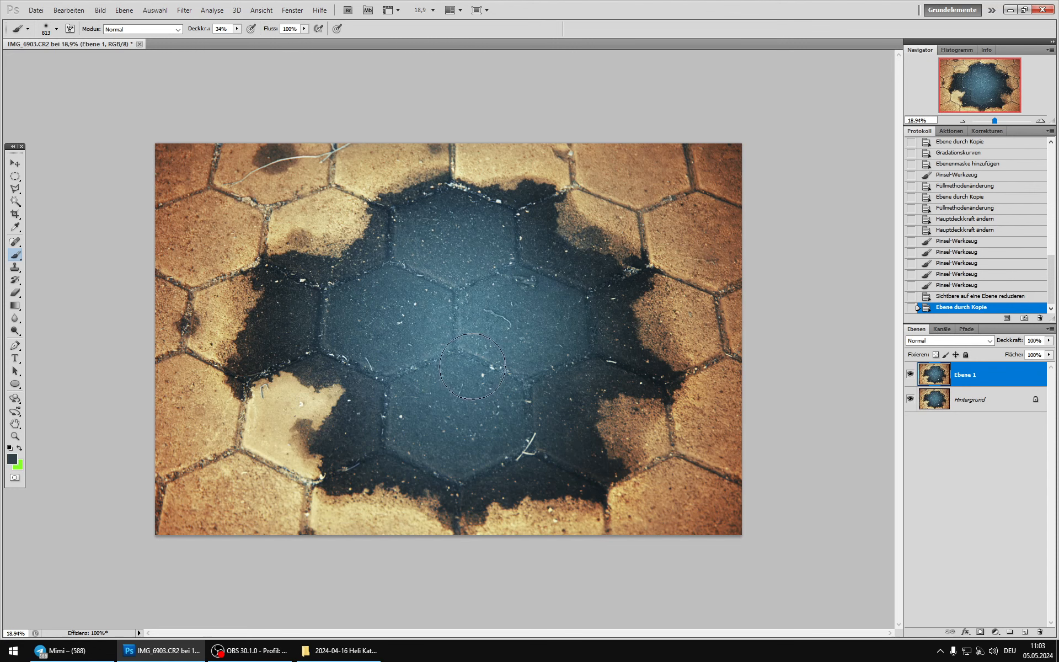
Step: Raise the copy's contrast with an S-shaped Curves adjustment, mapping input 88 to 75 and input 129 to 136, and compare the result
left_click(105, 10)
mouse_move(119, 37)
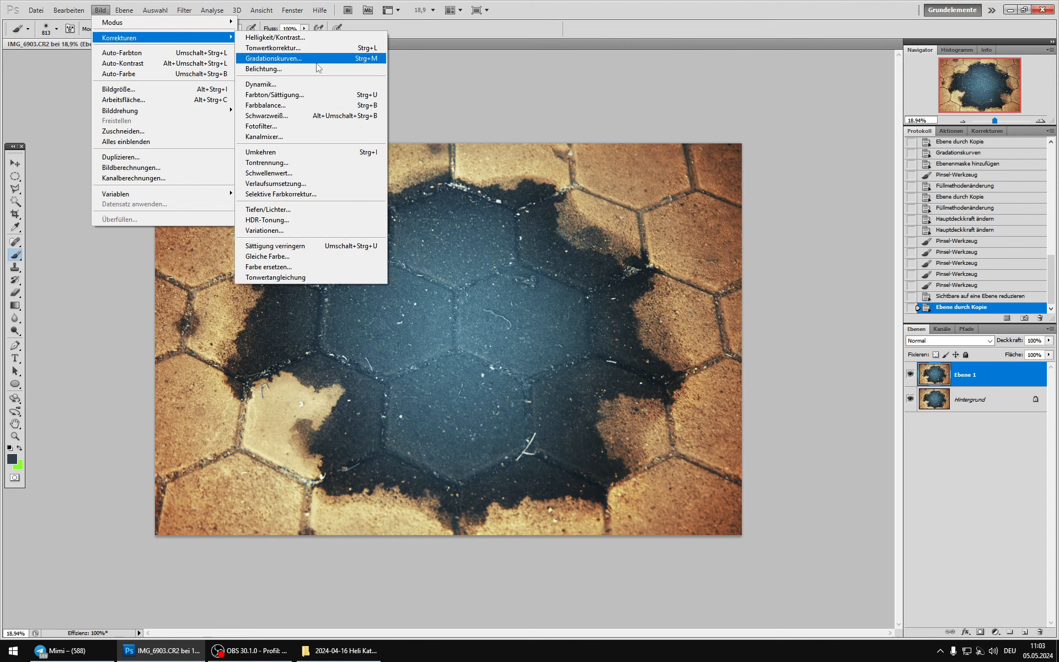
left_click(287, 52)
scroll(461, 337, "up", 4)
scroll(461, 336, "up", 2)
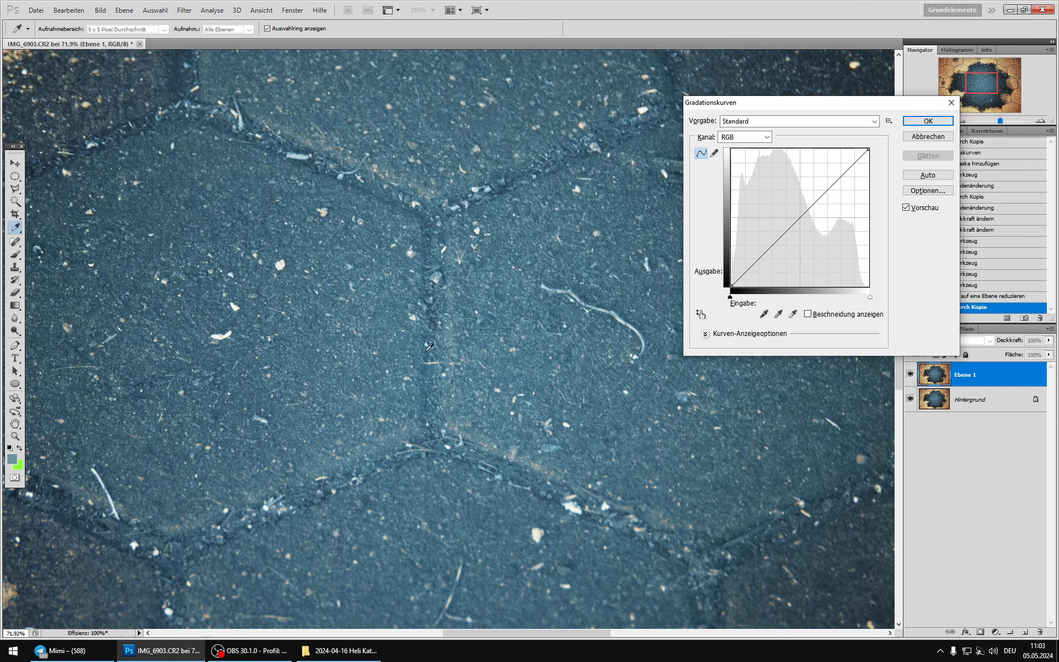
left_click(458, 305)
mouse_move(460, 306)
left_mouse_down()
mouse_move(353, 286)
mouse_move(366, 353)
mouse_move(427, 386)
mouse_move(486, 321)
mouse_move(413, 376)
left_mouse_up()
left_click(779, 244)
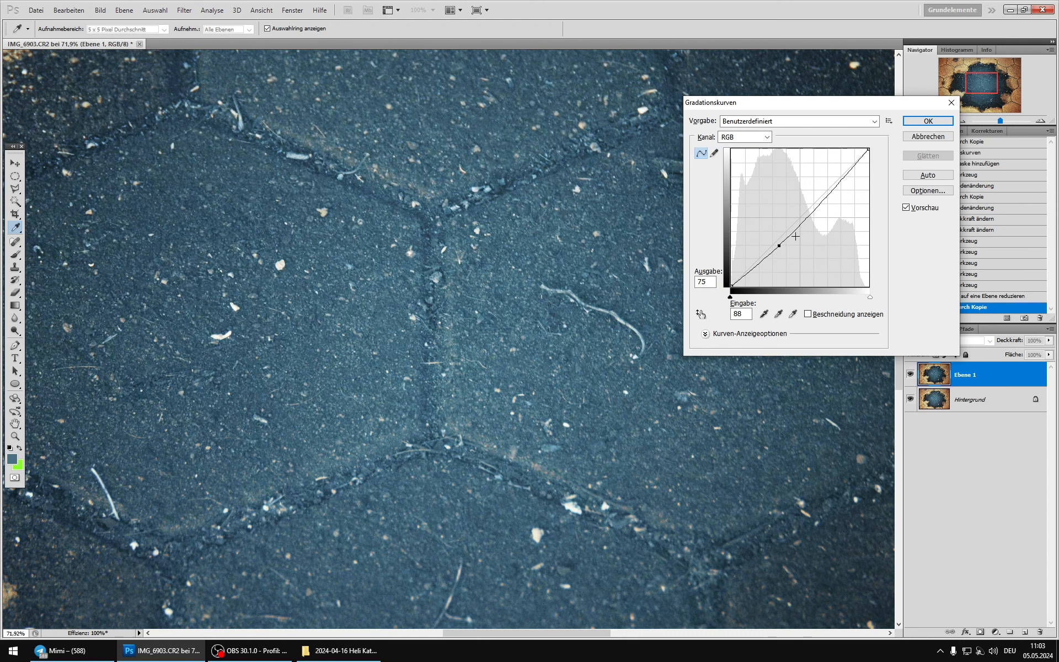
left_click(800, 213)
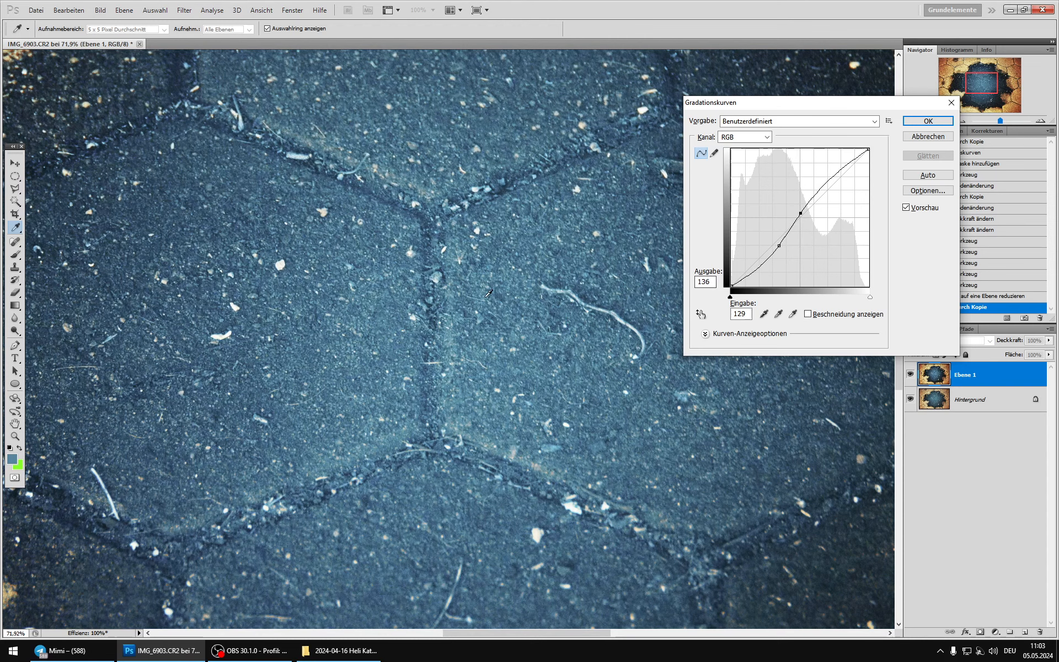
left_click(920, 122)
scroll(413, 264, "down", 8)
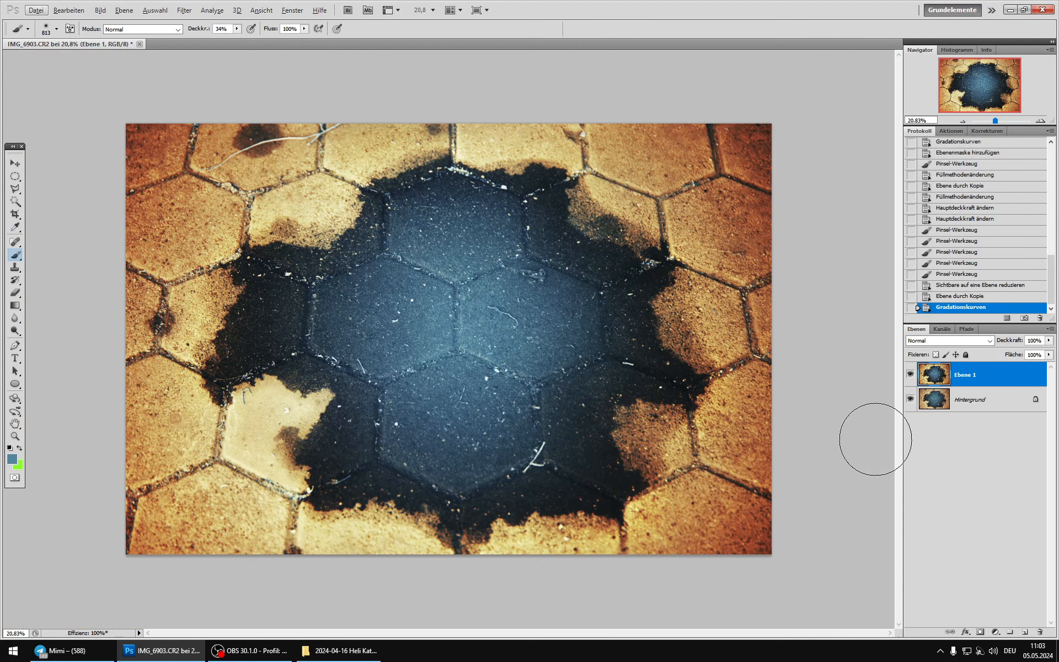
left_click(911, 375)
left_click(911, 374)
Step: Outline the bright centre of the blue stones with the Polygonal Lasso and add a layer mask from the selection
left_click(15, 189)
left_click(348, 301)
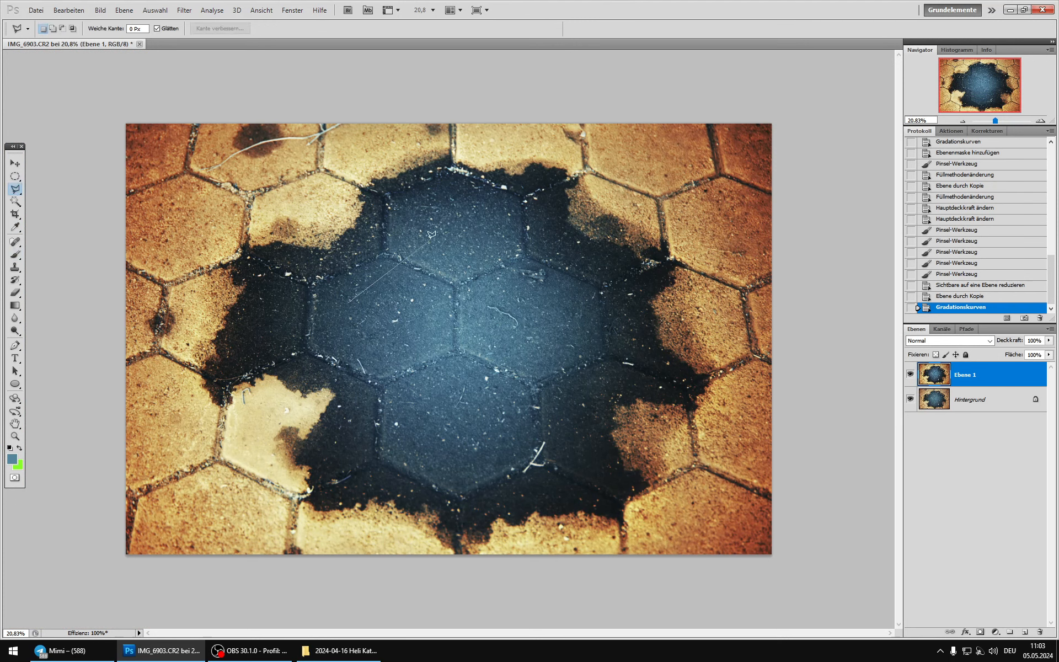
left_click(432, 233)
left_click(474, 254)
left_click(565, 318)
left_click(564, 333)
left_click(504, 380)
left_click(340, 320)
left_click(349, 301)
left_click(980, 632)
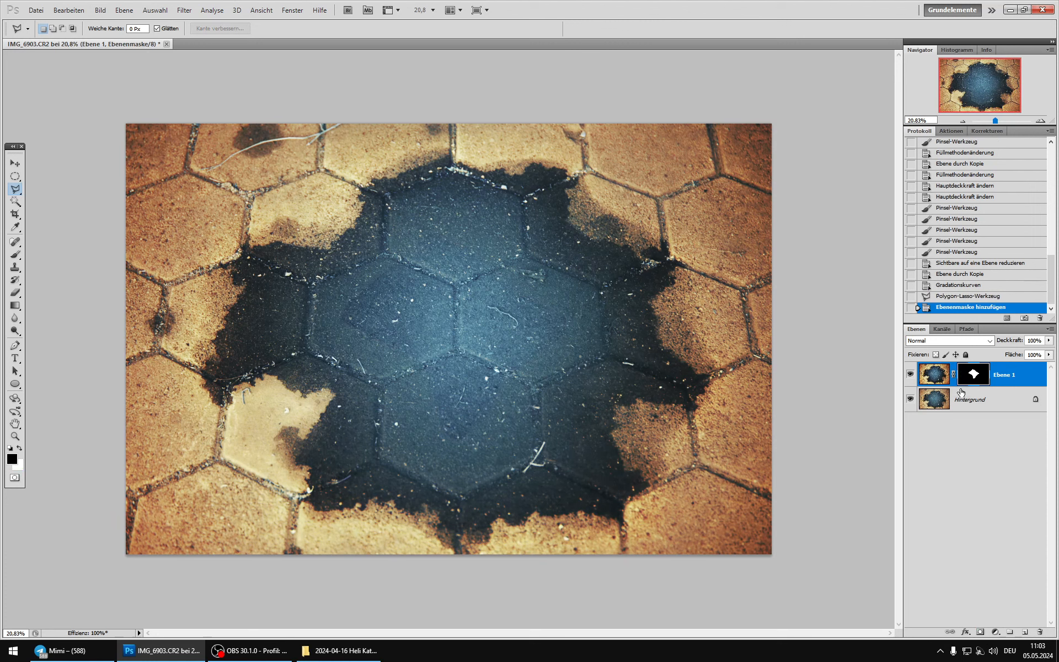
Step: Soften the layer mask of the contrast layer with a Gaussian Blur of 250 pixels
left_click(184, 10)
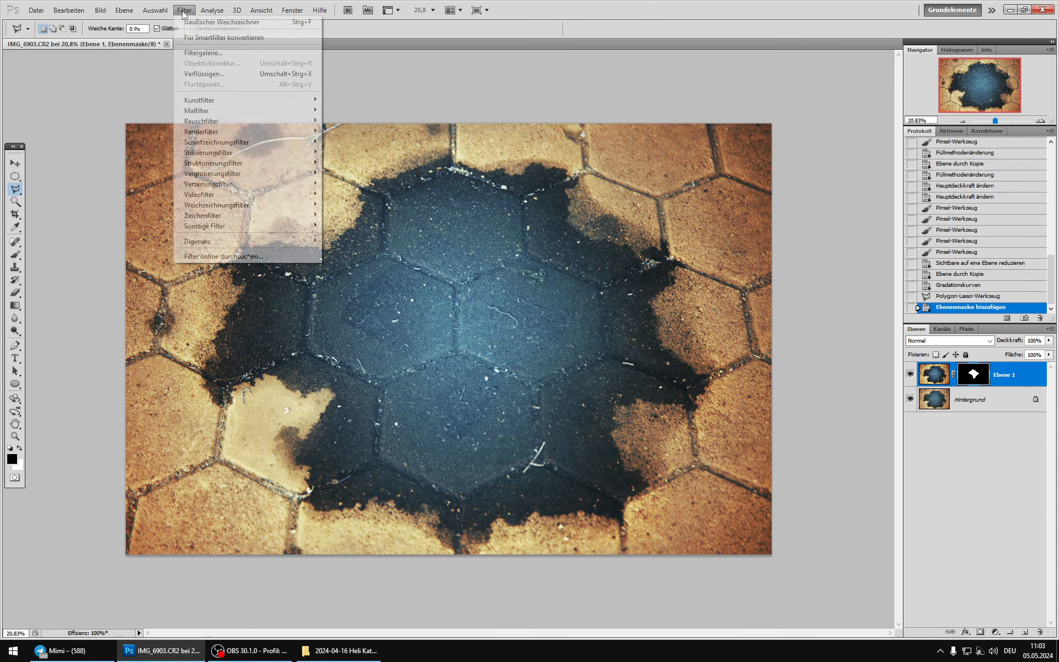
mouse_move(247, 205)
left_click(353, 245)
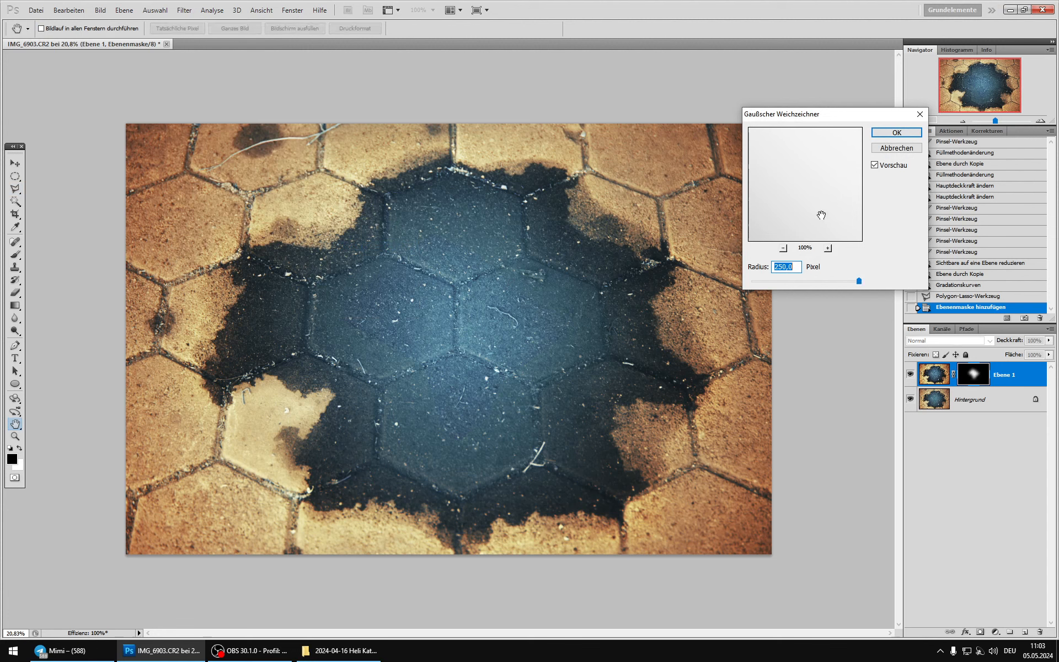
left_click(877, 166)
left_click(885, 133)
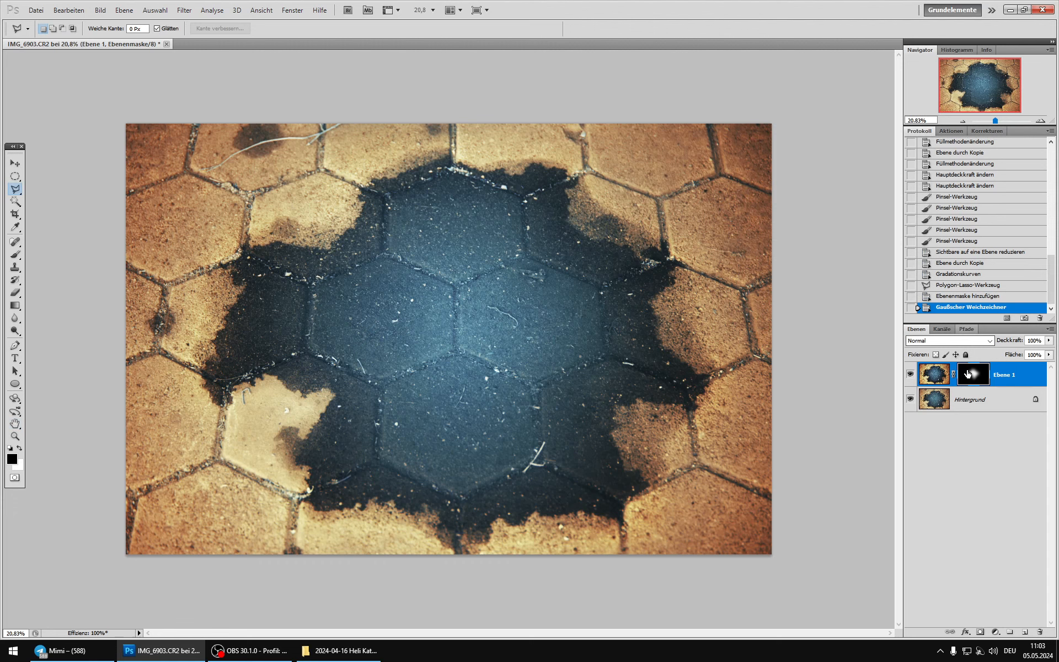
Step: Brighten the blurred layer mask with a Curves adjustment, mapping input 121 to output 212
left_click(99, 10)
mouse_move(110, 38)
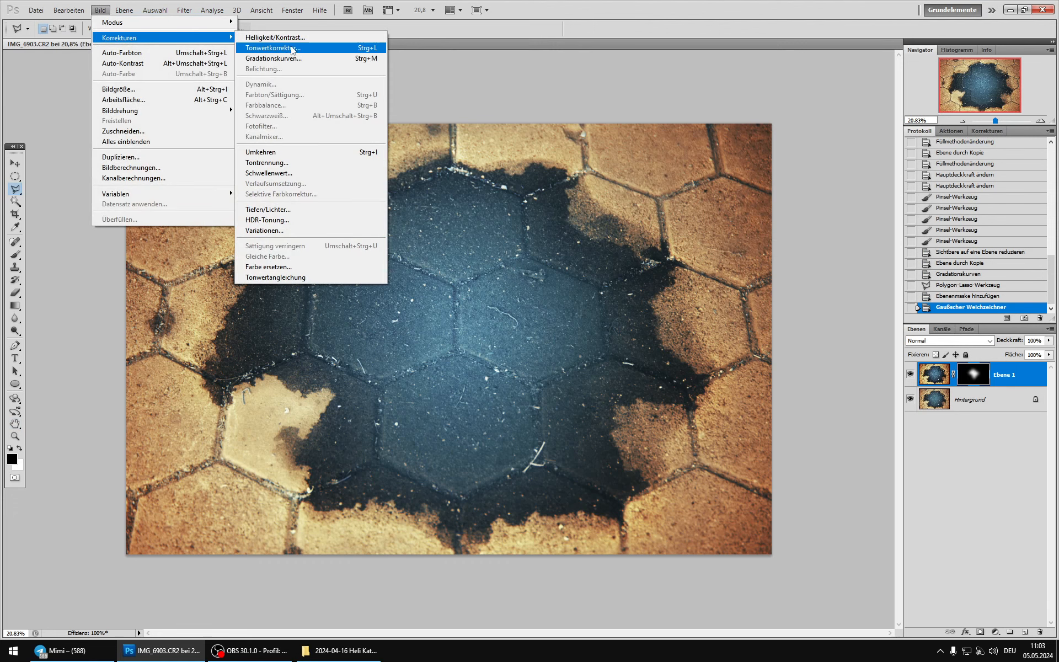
left_click(265, 61)
left_click_drag(812, 193, 798, 173)
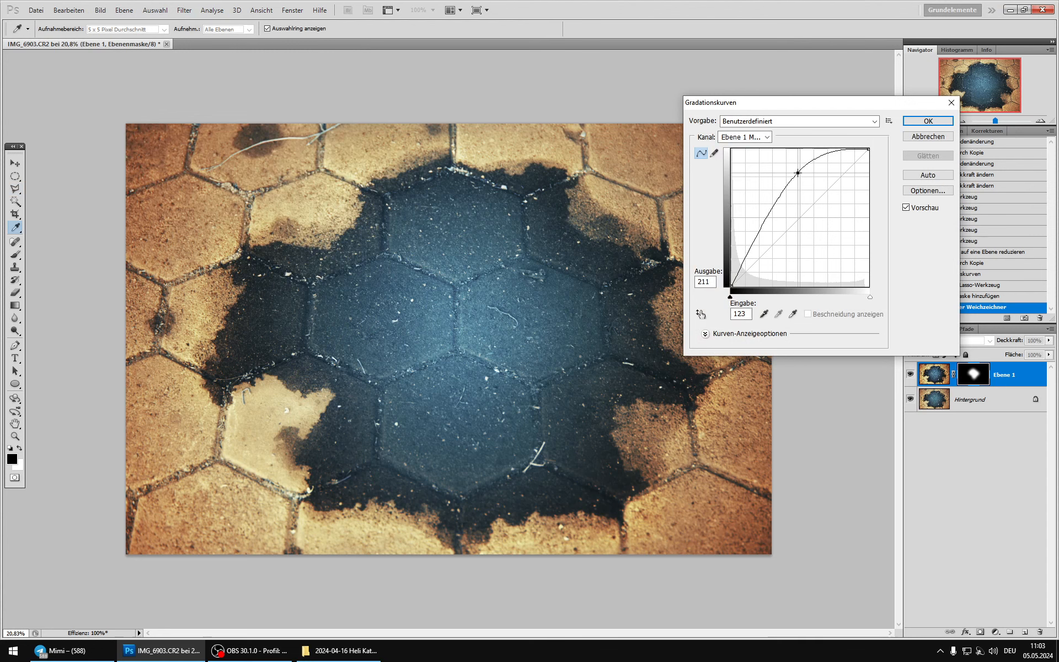
mouse_move(798, 173)
left_mouse_down()
mouse_move(822, 206)
mouse_move(796, 172)
left_mouse_up()
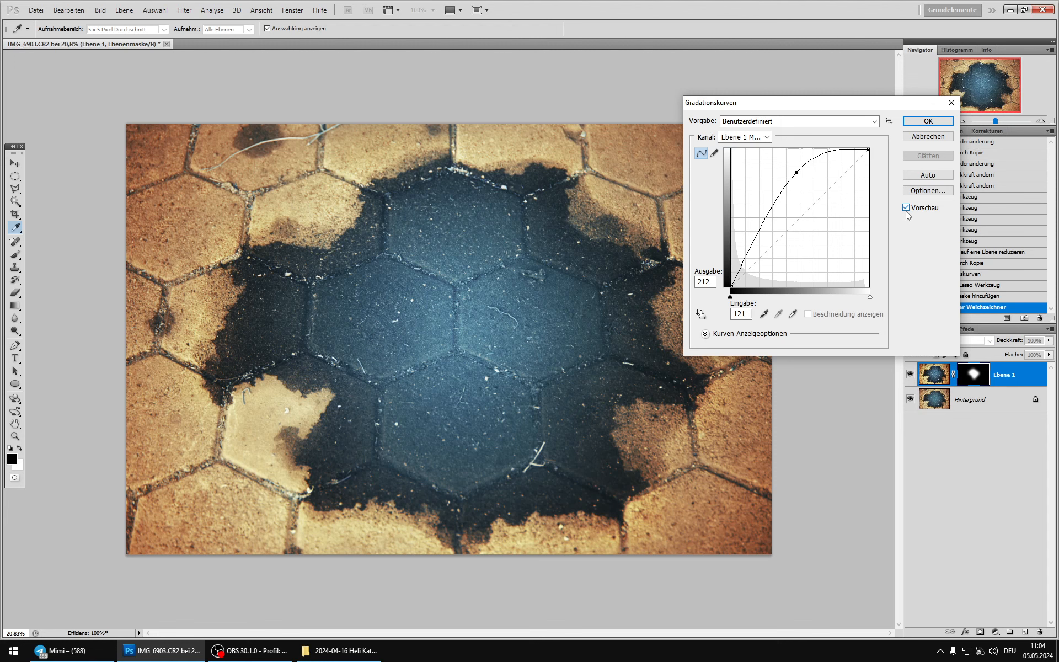
left_click(928, 121)
Step: Set the contrast layer's blending mode to Aufhellen and add a duplicate of it set to Abdunkeln
left_click(934, 375)
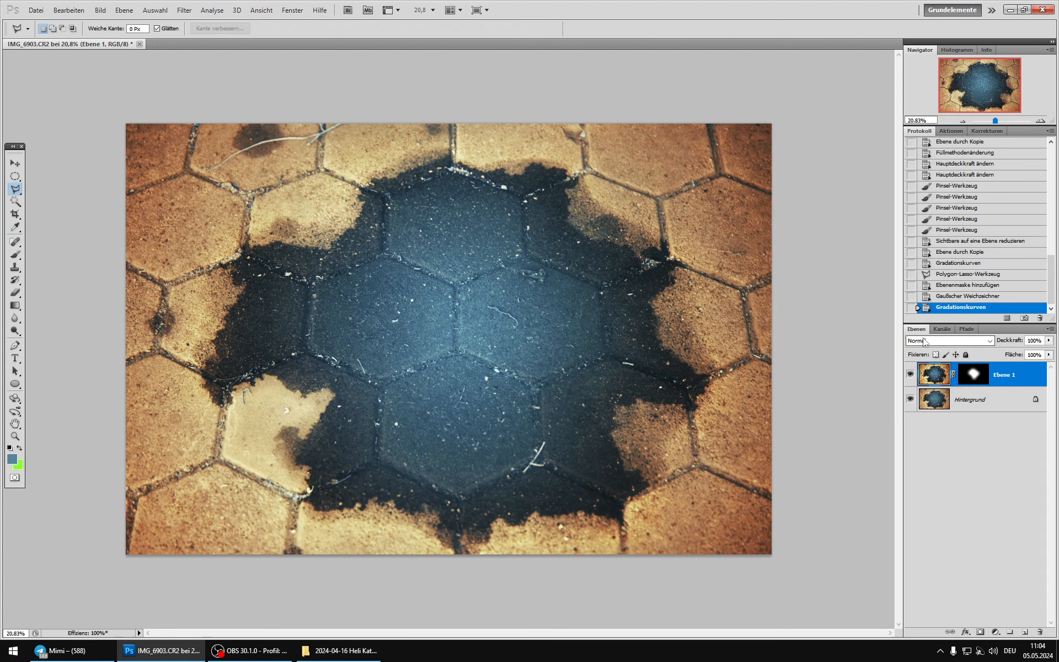
left_click(946, 340)
left_click(920, 430)
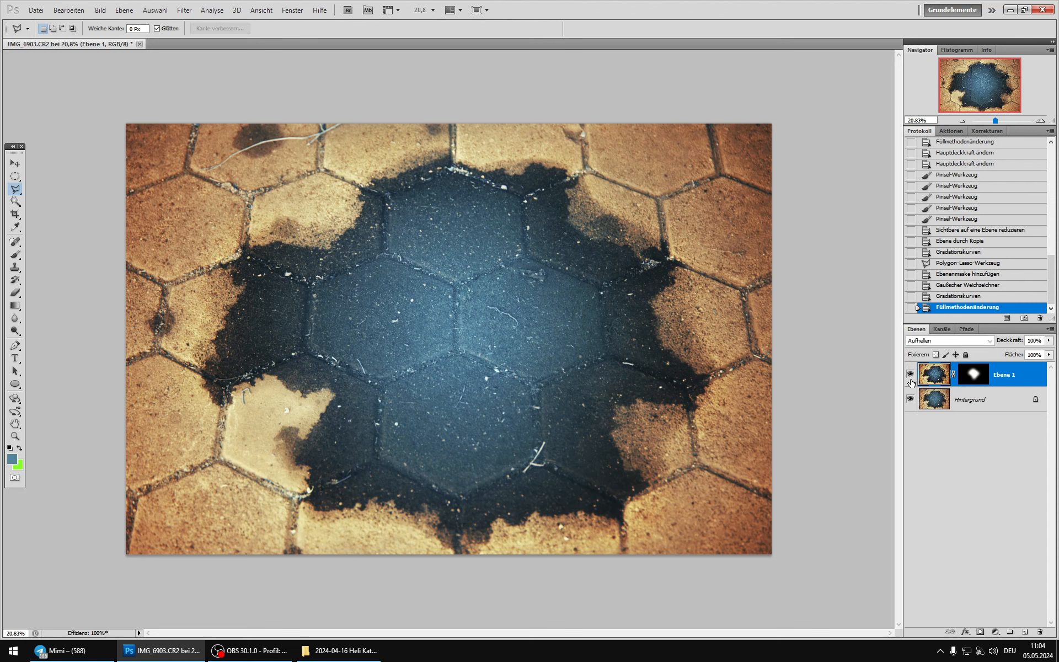
key("ctrl+j")
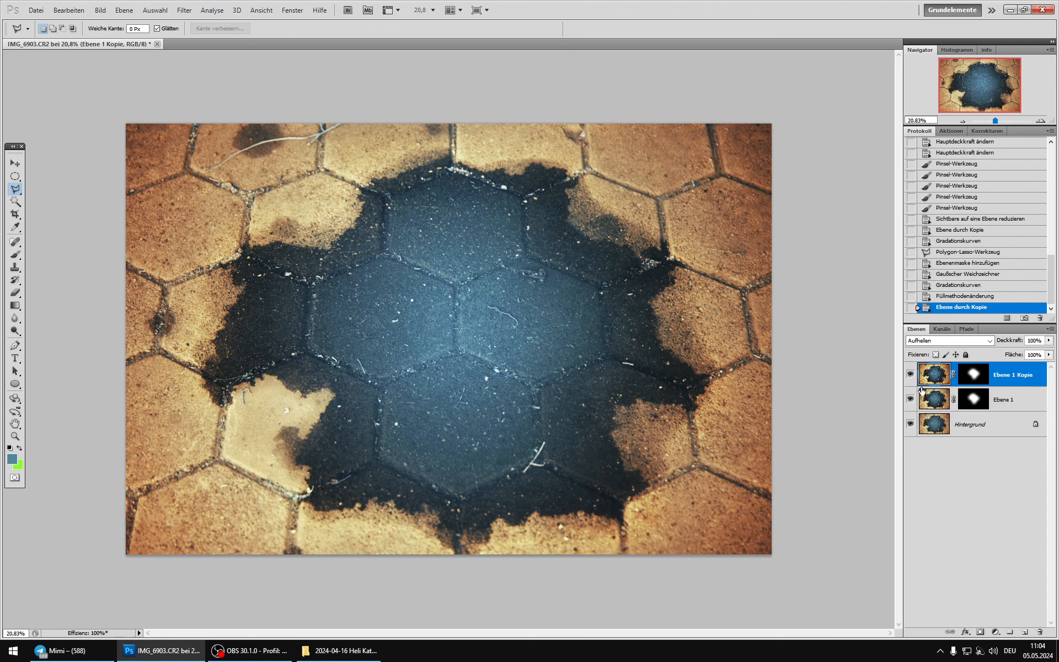
left_click(938, 340)
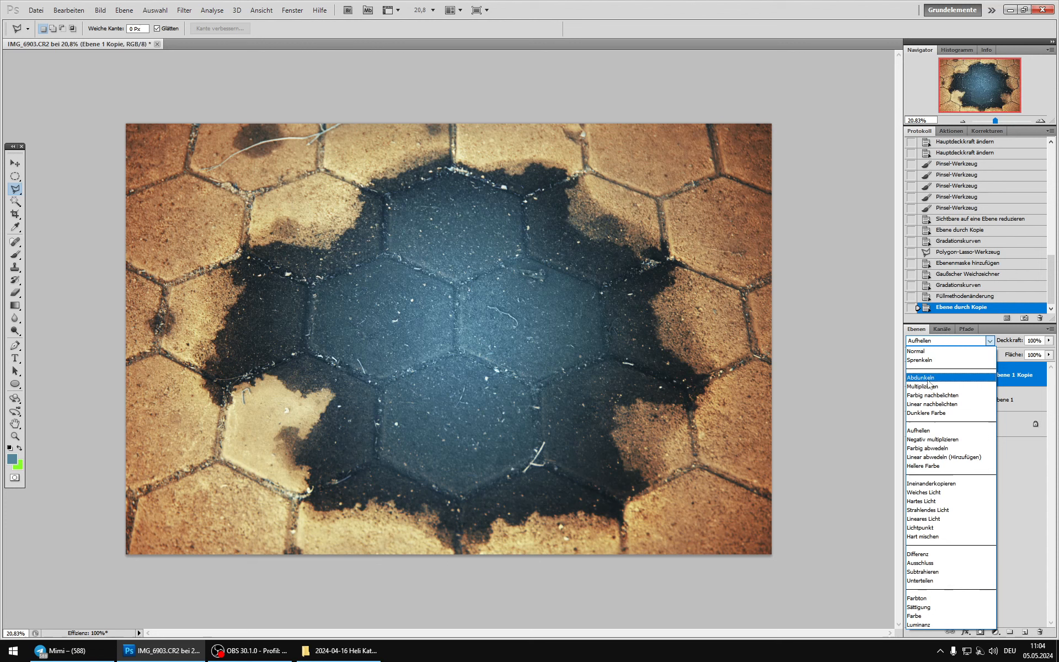
left_click(927, 378)
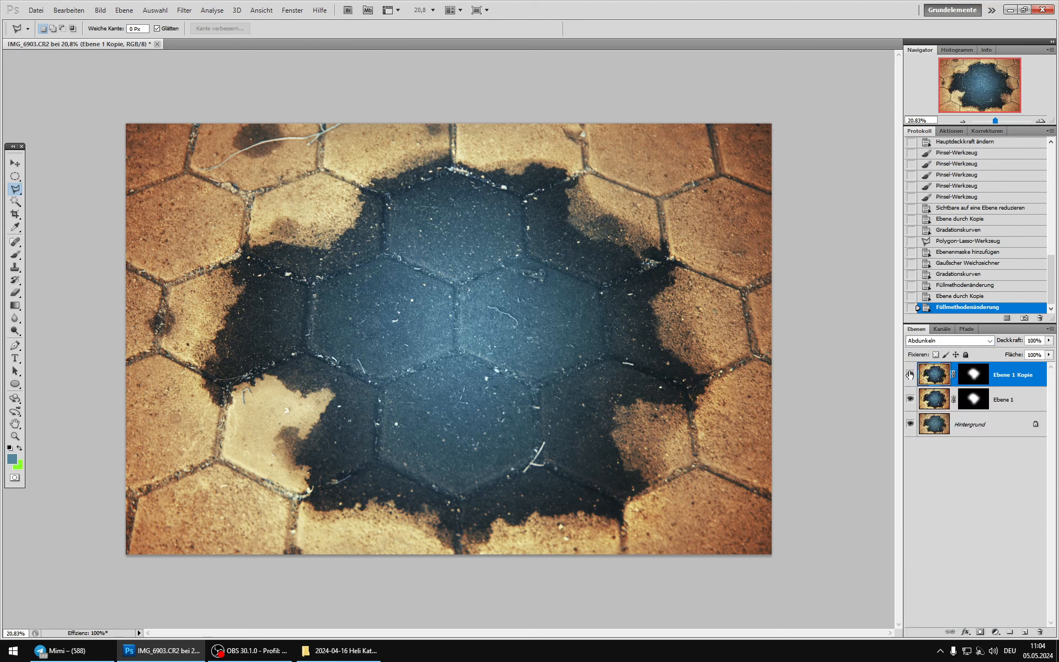
Step: Darken the Abdunkeln copy's layer mask with a Curves adjustment, mapping input 141 to output 49
left_click(978, 380)
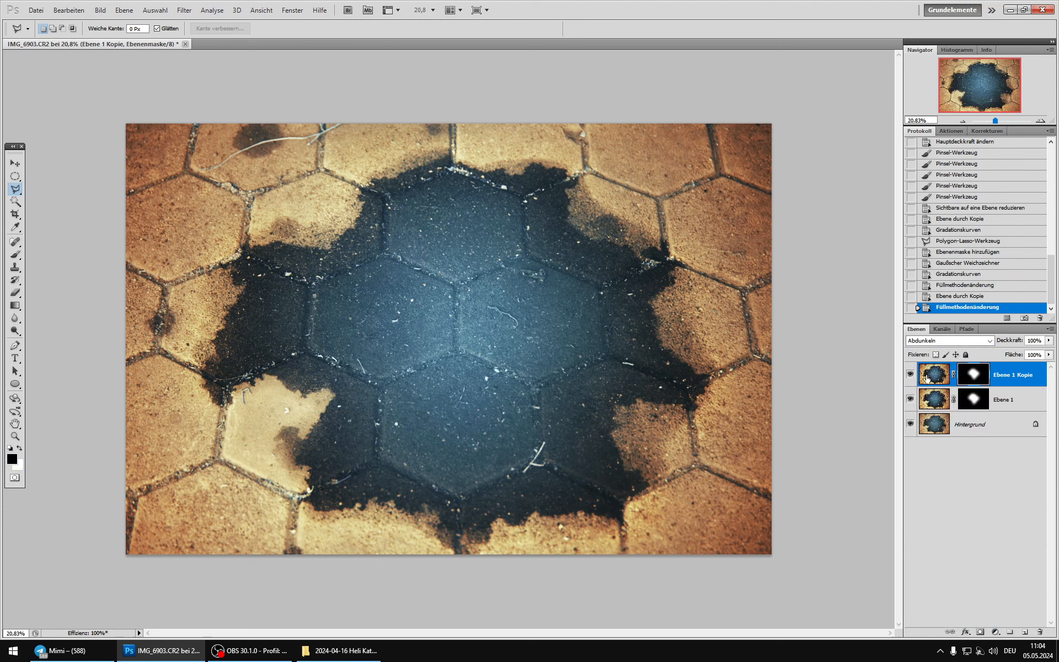
left_click(99, 10)
mouse_move(121, 35)
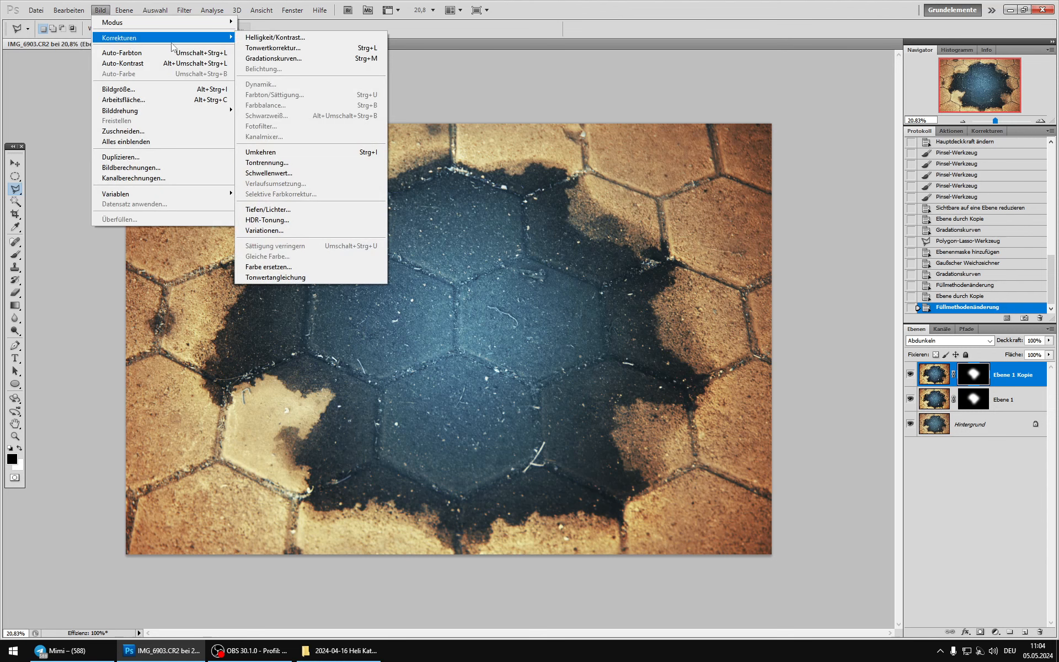
left_click(265, 59)
left_click_drag(775, 243, 807, 259)
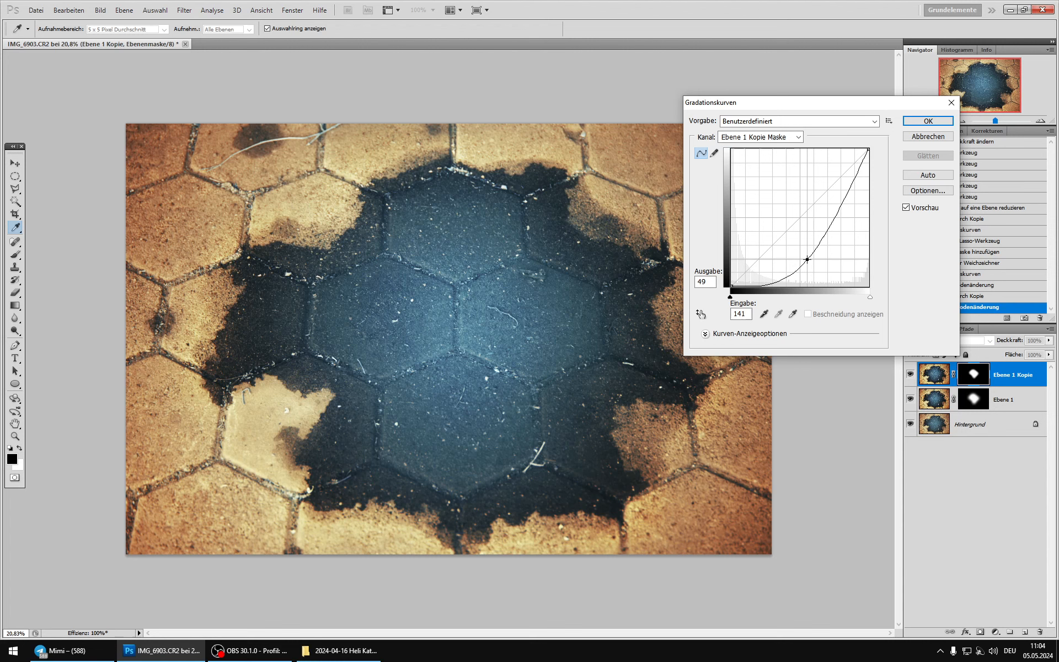
left_click(928, 120)
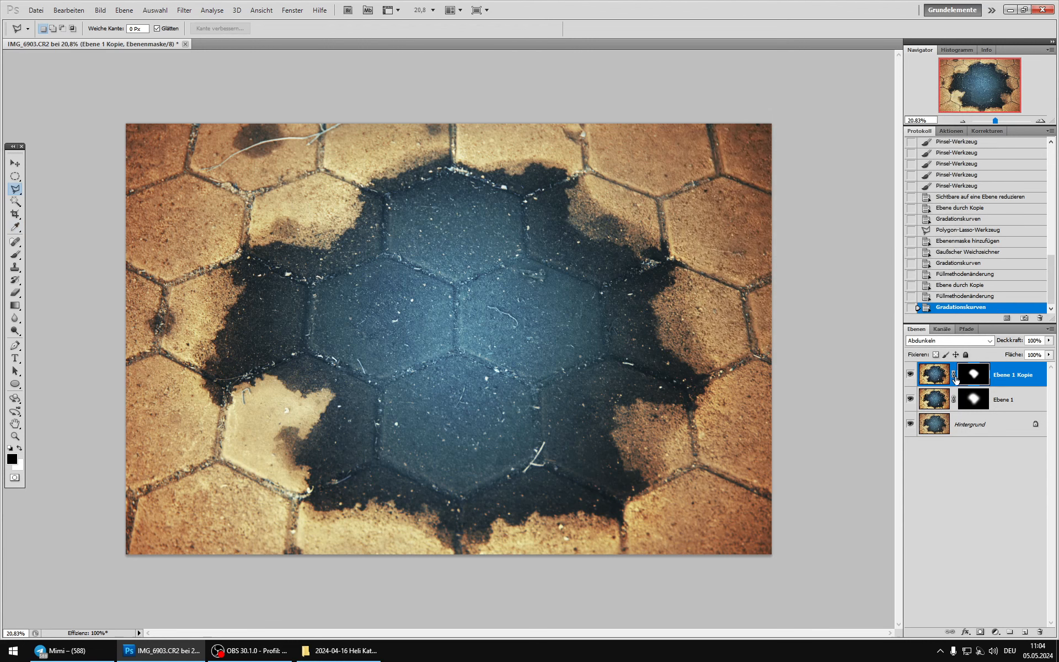
Step: Duplicate the background, merge the duplicate with both contrast layers while the original is hidden, and show the original background again
left_click(931, 427)
key("ctrl+j")
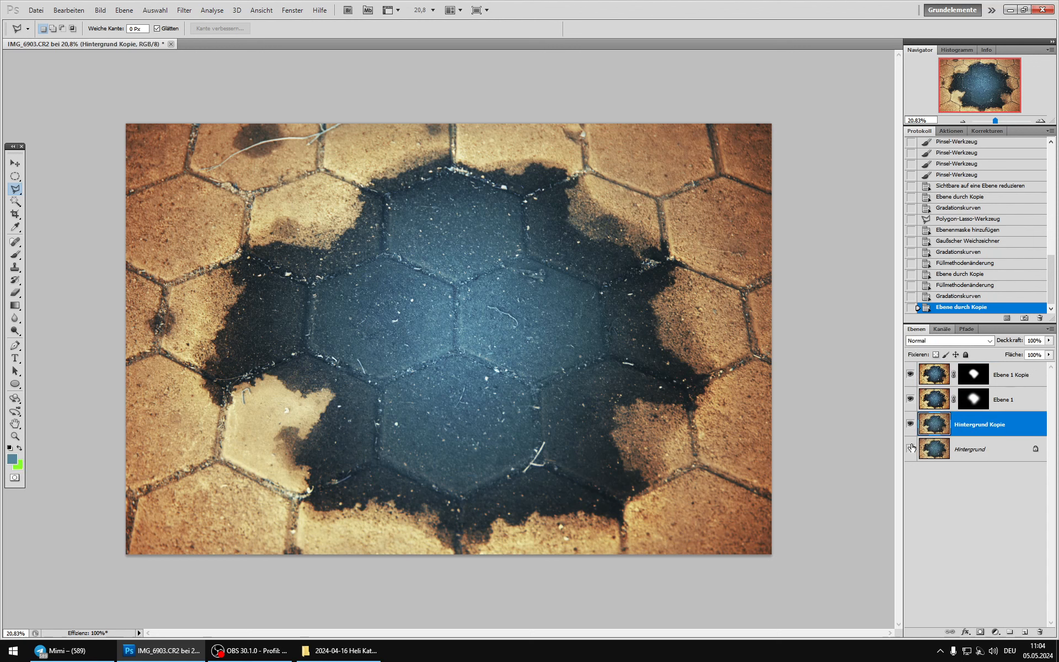
key("ctrl+shift+e")
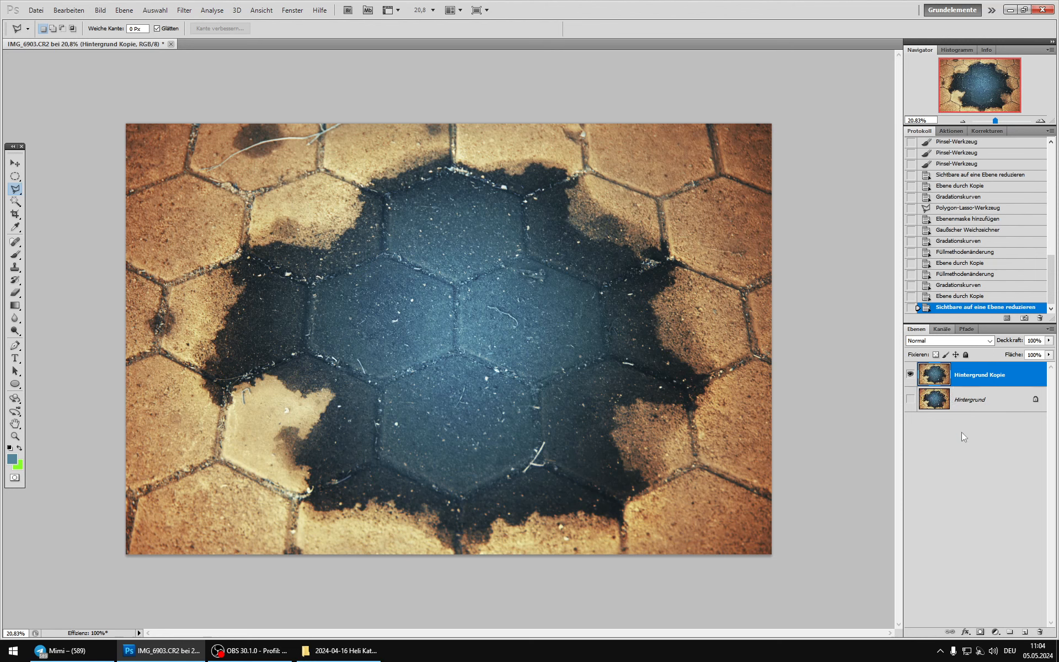
left_click(910, 399)
Step: Compare the image with and without the merged contrast layer
left_click(910, 375)
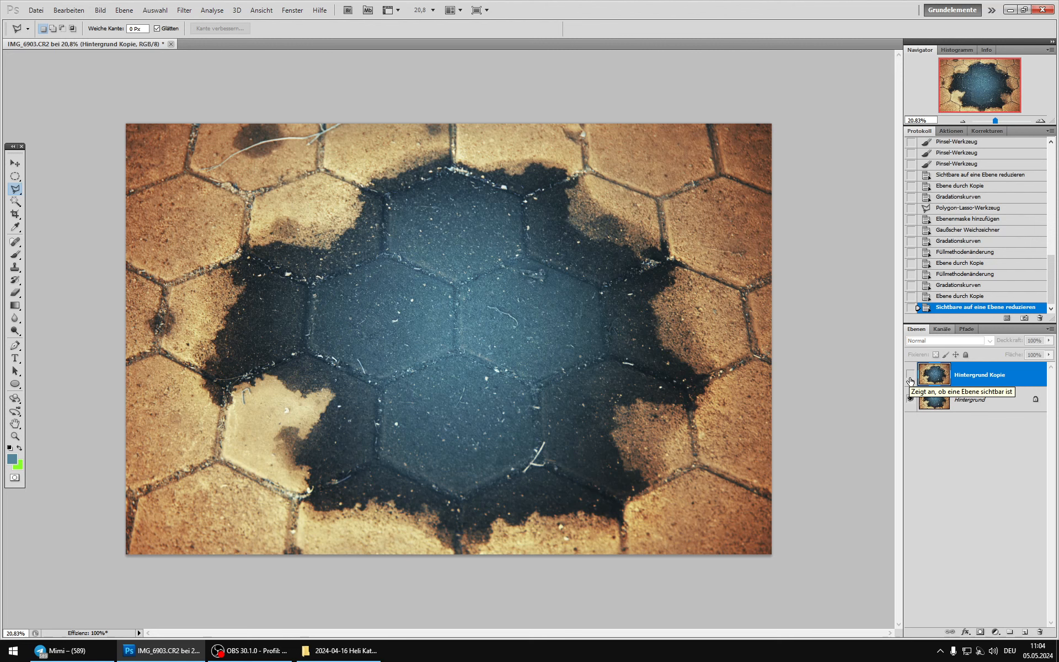
left_click(910, 380)
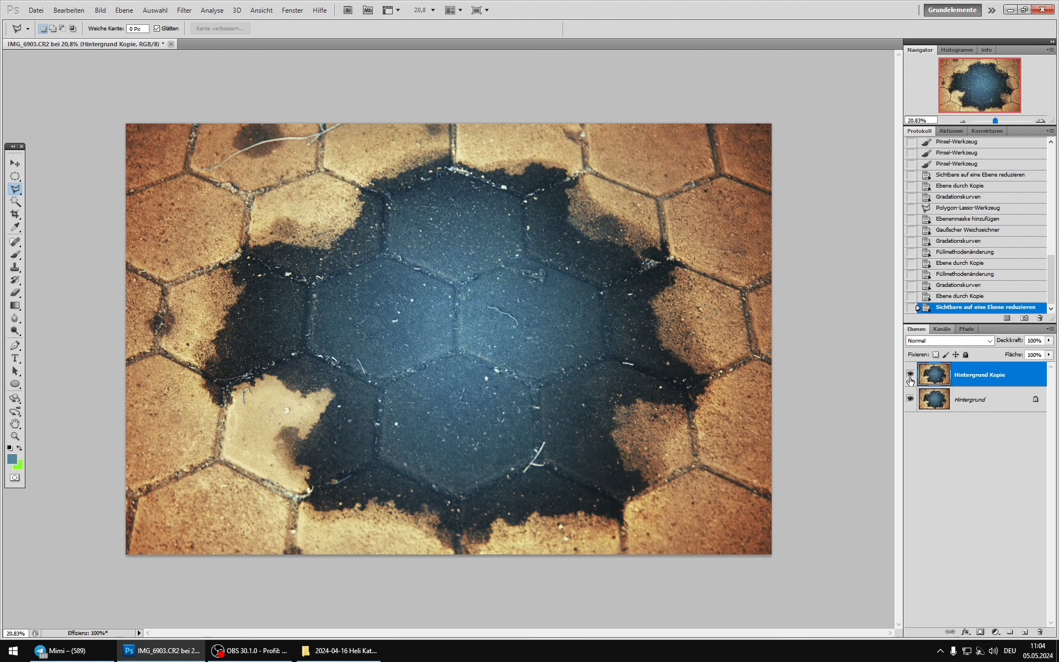
left_click(910, 379)
left_click(910, 380)
left_click(910, 379)
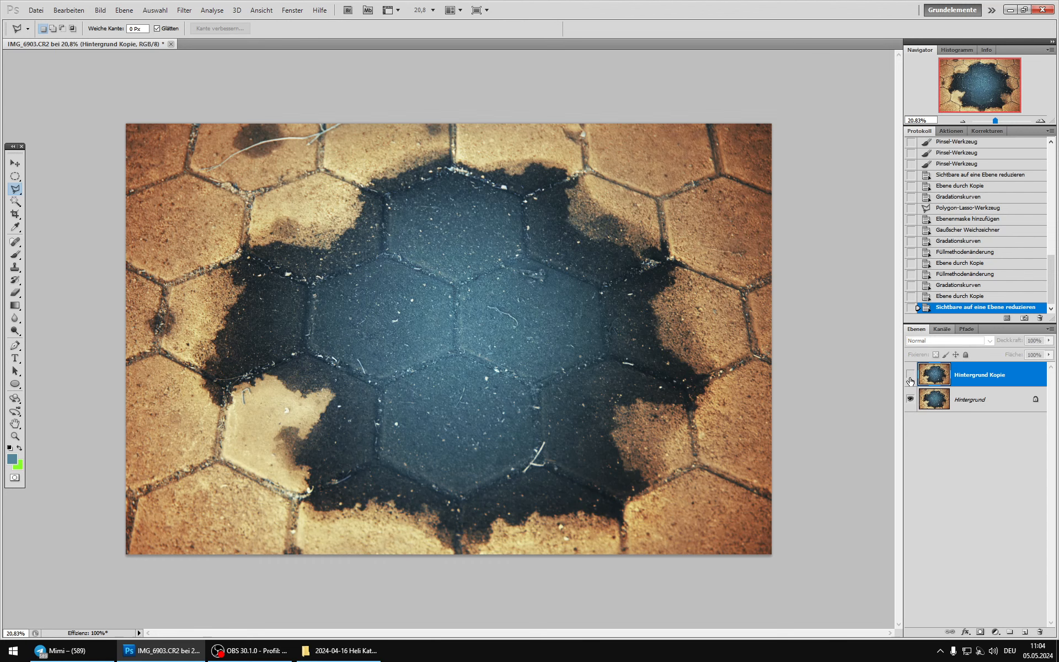
left_click(910, 379)
Step: Set the merged layer's blending mode to Luminanz and compare the image with and without it
scroll(456, 326, "up", 5)
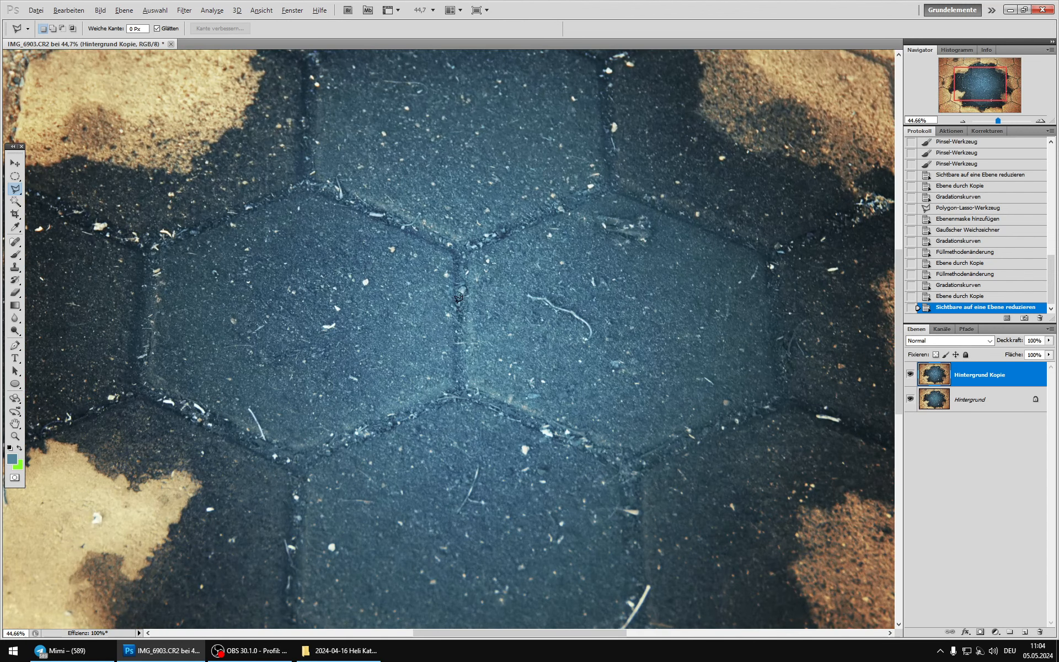
left_click(936, 340)
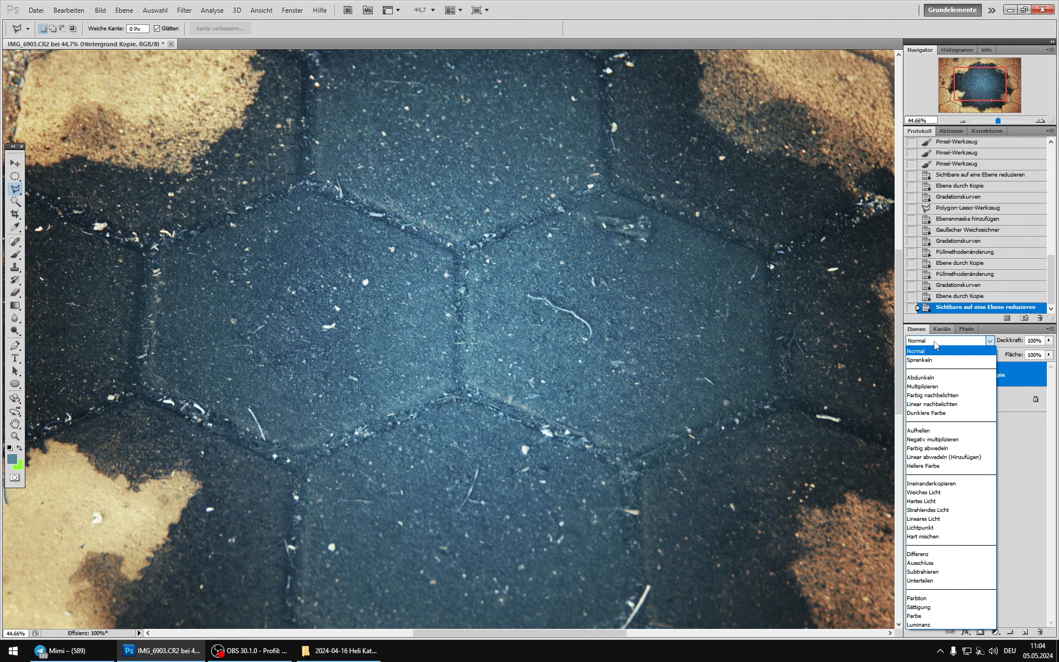
left_click(932, 624)
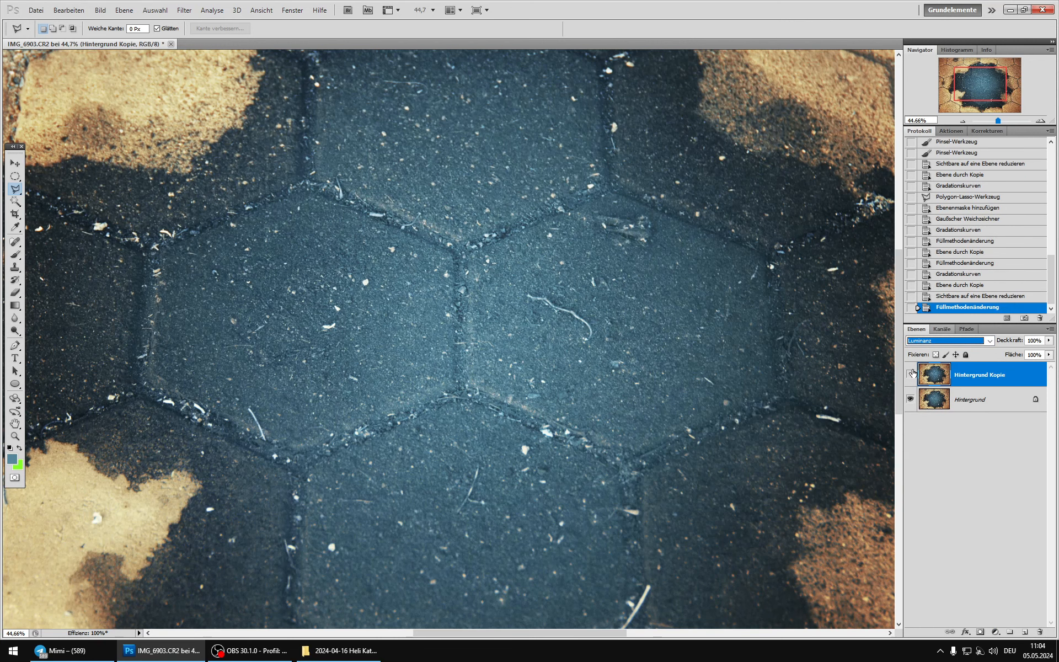
scroll(463, 315, "down", 2)
scroll(462, 316, "down", 6)
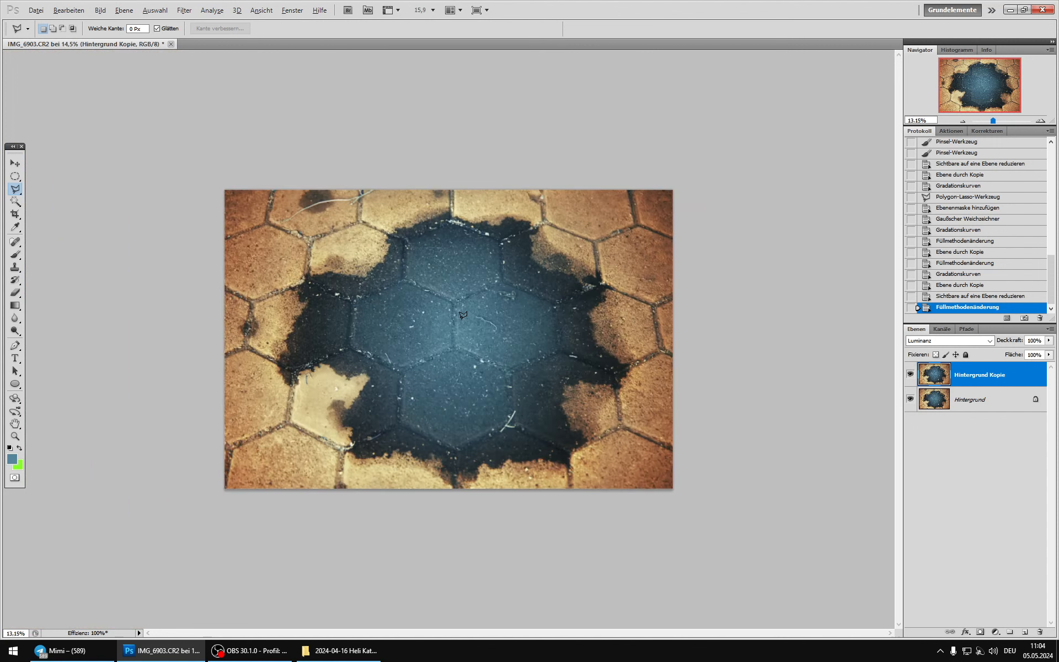
left_click(913, 379)
left_click(912, 378)
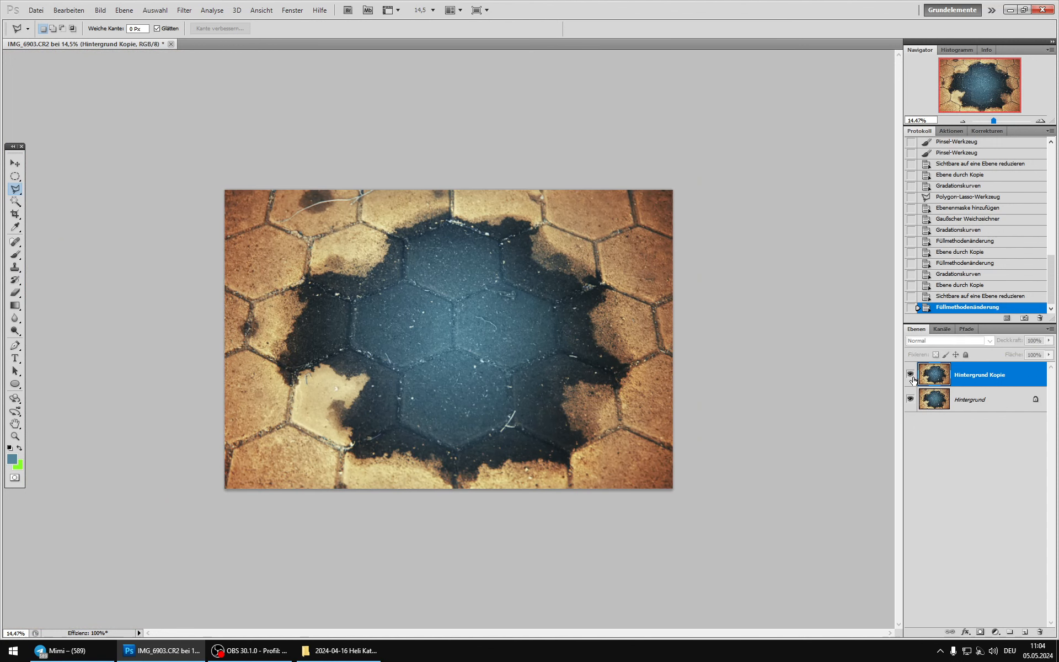
left_click(913, 378)
left_click(913, 378)
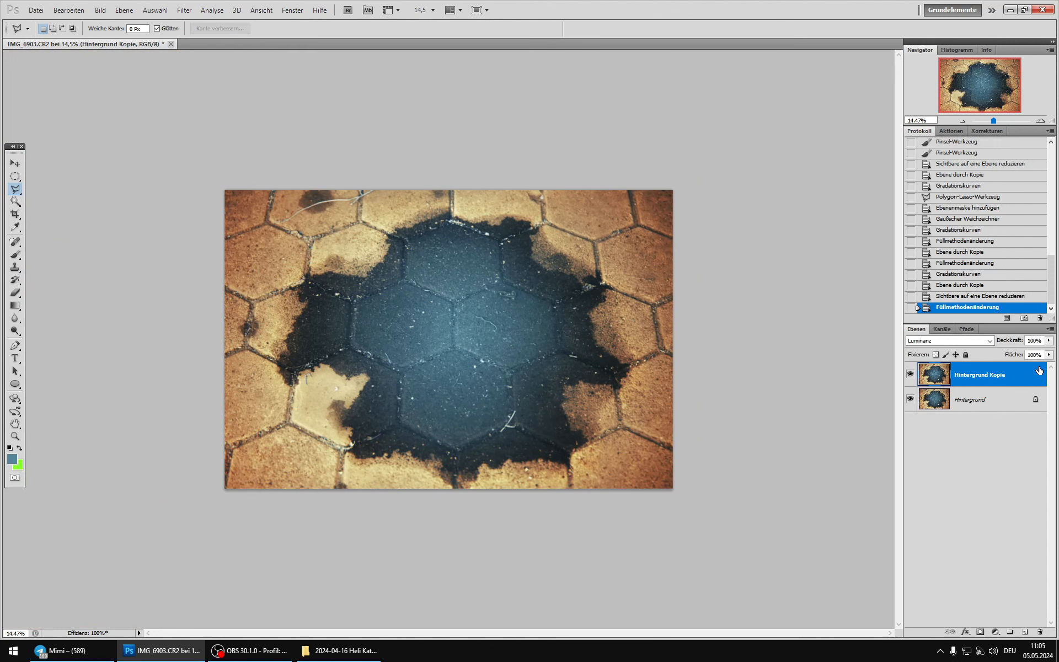
Step: Reduce the Luminanz layer's opacity to 75% and check its effect on the image
left_click(1047, 341)
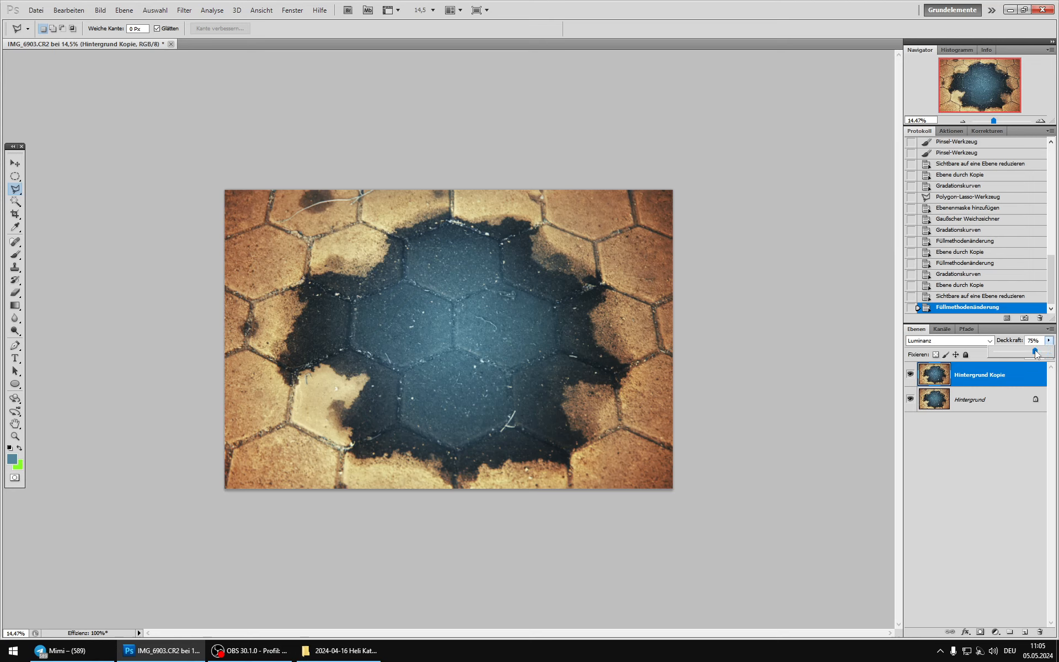
left_click_drag(1035, 351, 1034, 351)
left_click(910, 375)
left_click(909, 375)
left_click(910, 375)
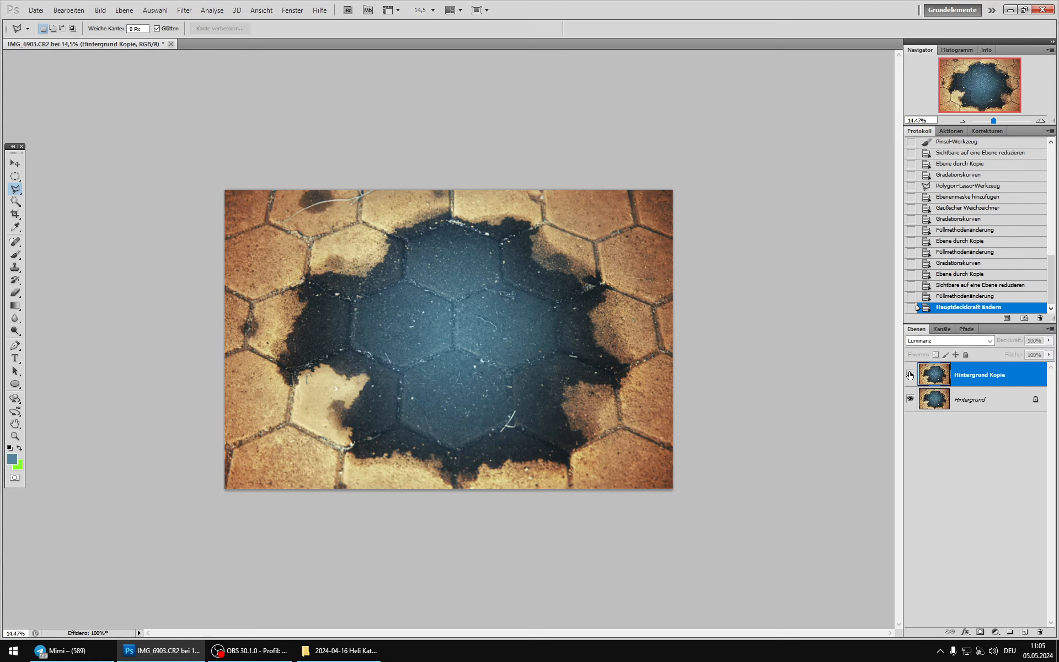
Step: Merge the Luminanz layer into the background and duplicate the result as a new layer
key("ctrl+e")
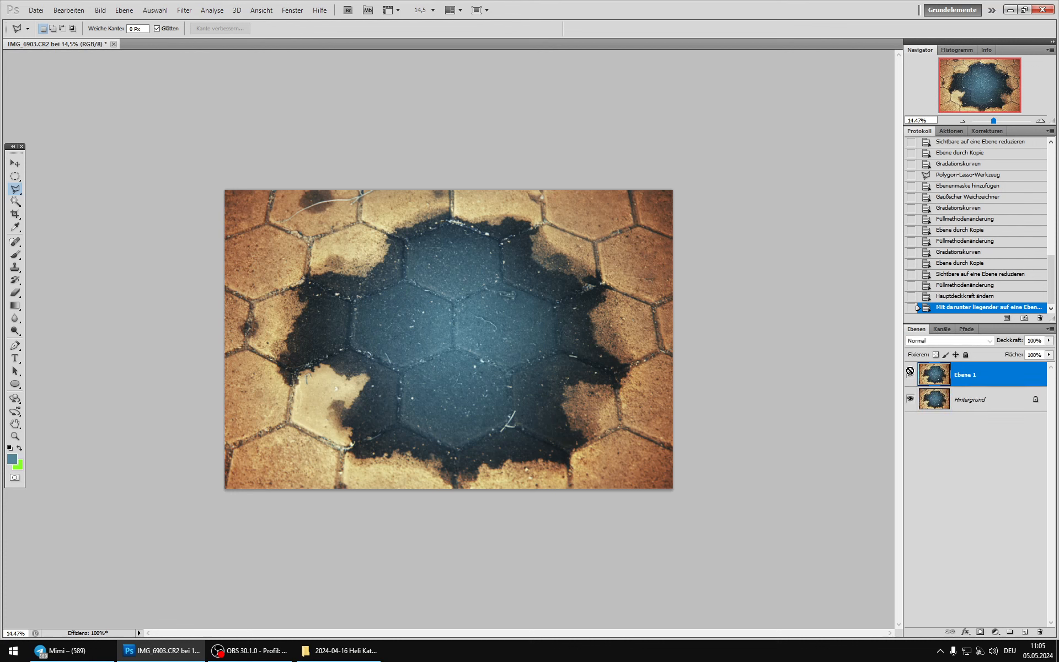
key("ctrl+j")
scroll(516, 307, "up", 2)
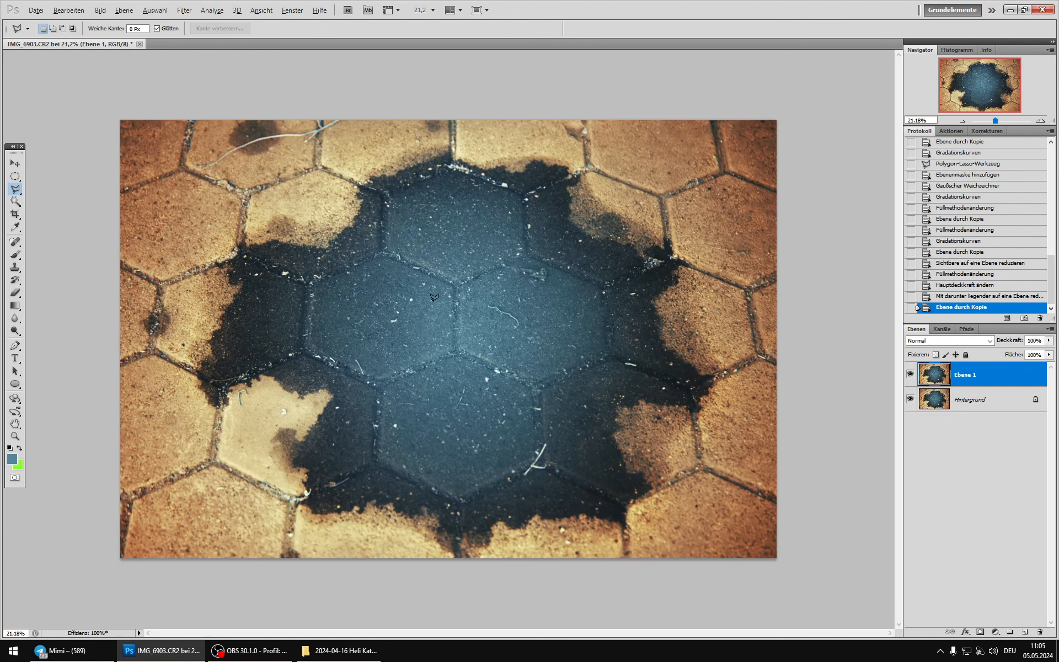
scroll(434, 298, "down", 1)
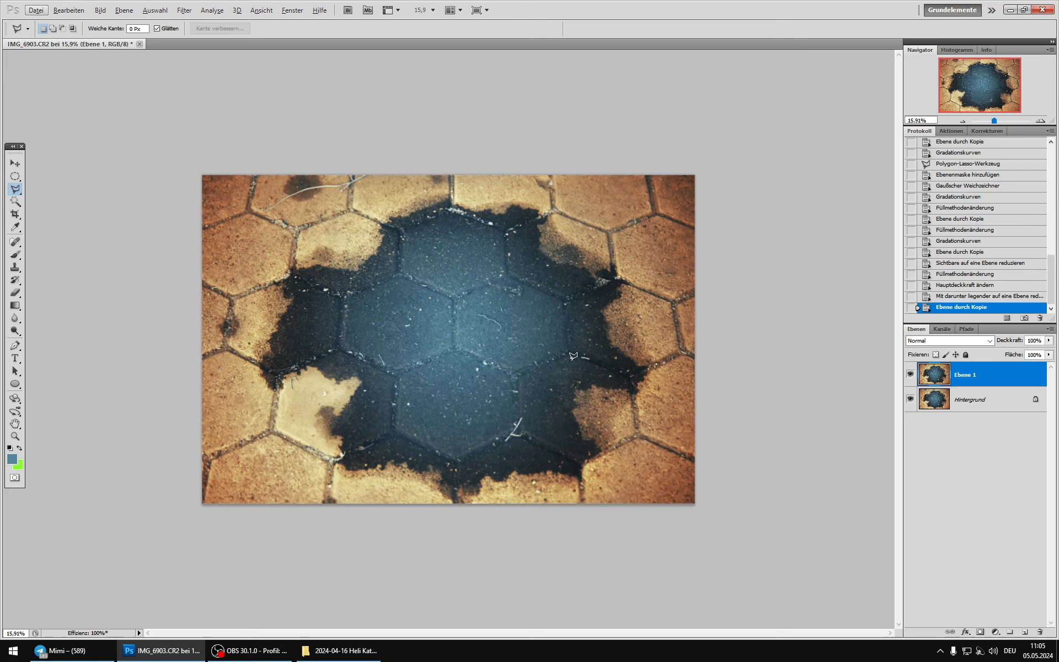
Step: Add a gradient map adjustment layer with the black-to-white preset above the copy, and select the copied image layer beneath it
left_click(996, 632)
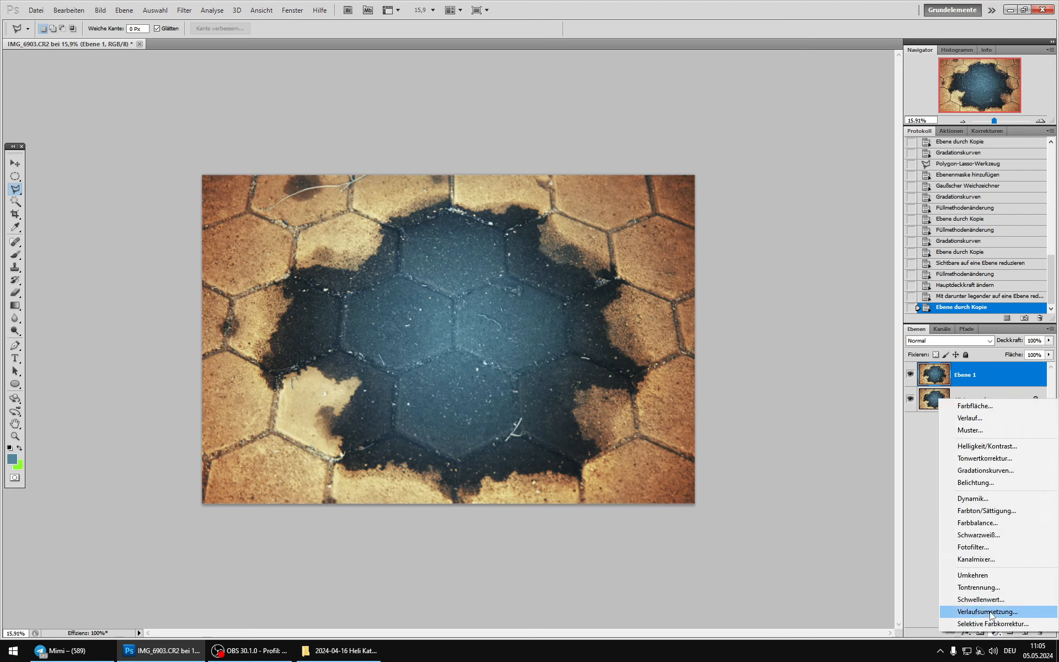
left_click(989, 612)
left_click(941, 168)
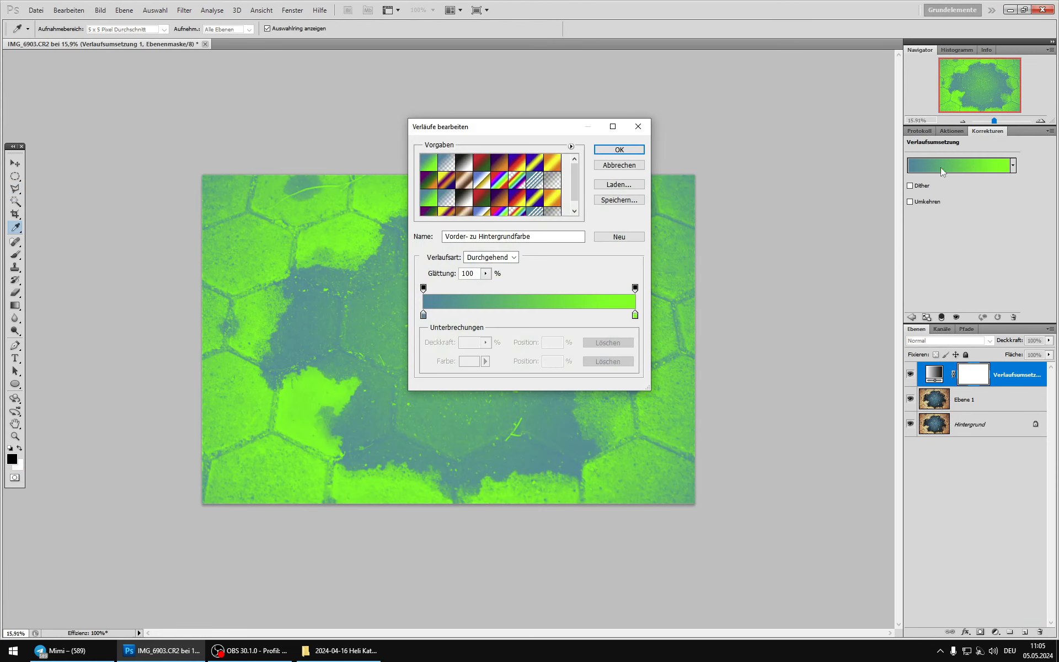
left_click(466, 162)
left_click(619, 150)
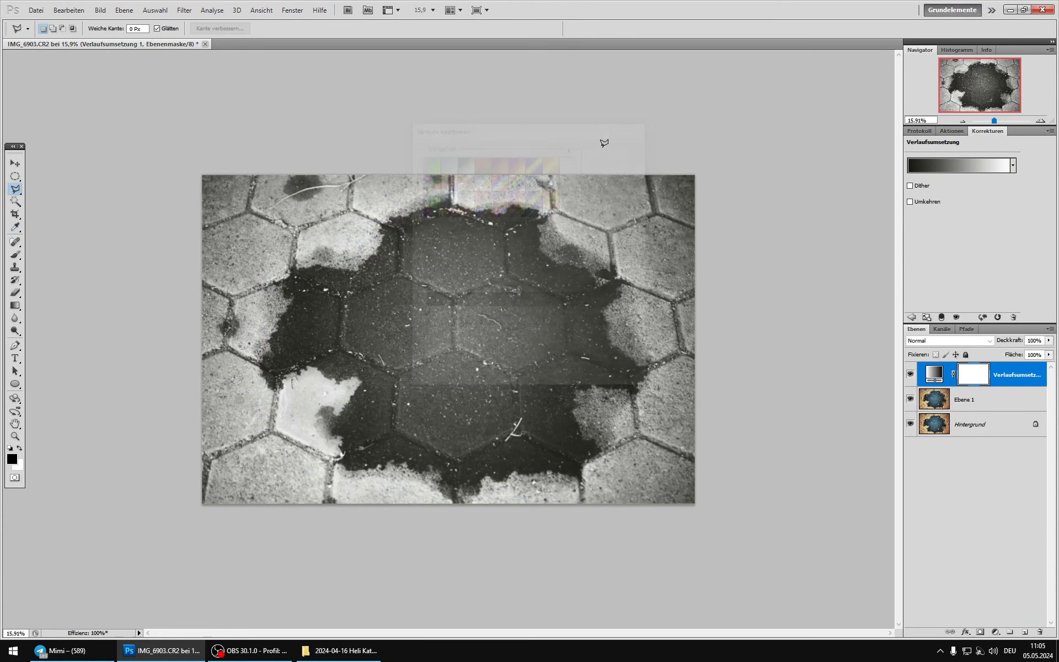
left_click(939, 399)
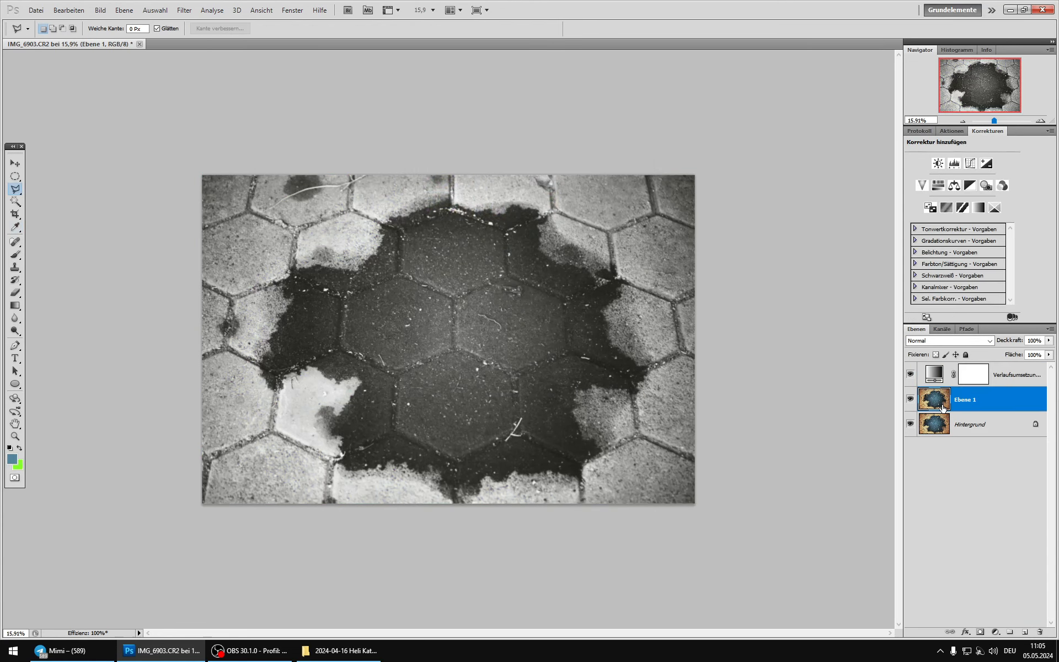
Step: Compare the image with and without the gradient map, and brighten Ebene 1 with a Curves point at input 102, output 155
left_click(912, 376)
left_click(910, 374)
left_click(100, 10)
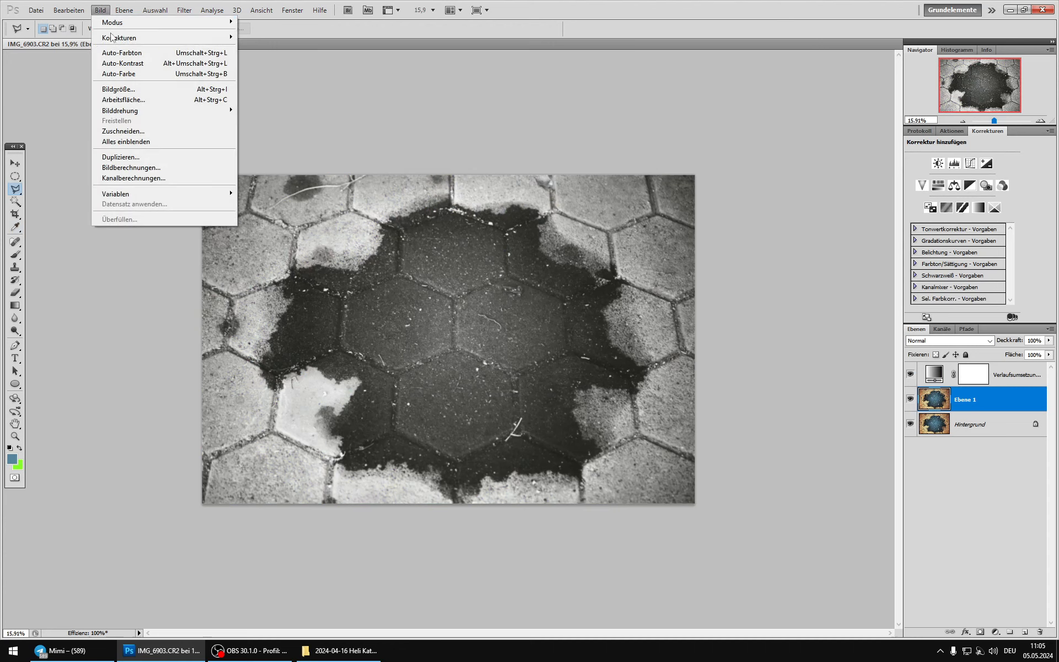
mouse_move(114, 38)
left_click(292, 60)
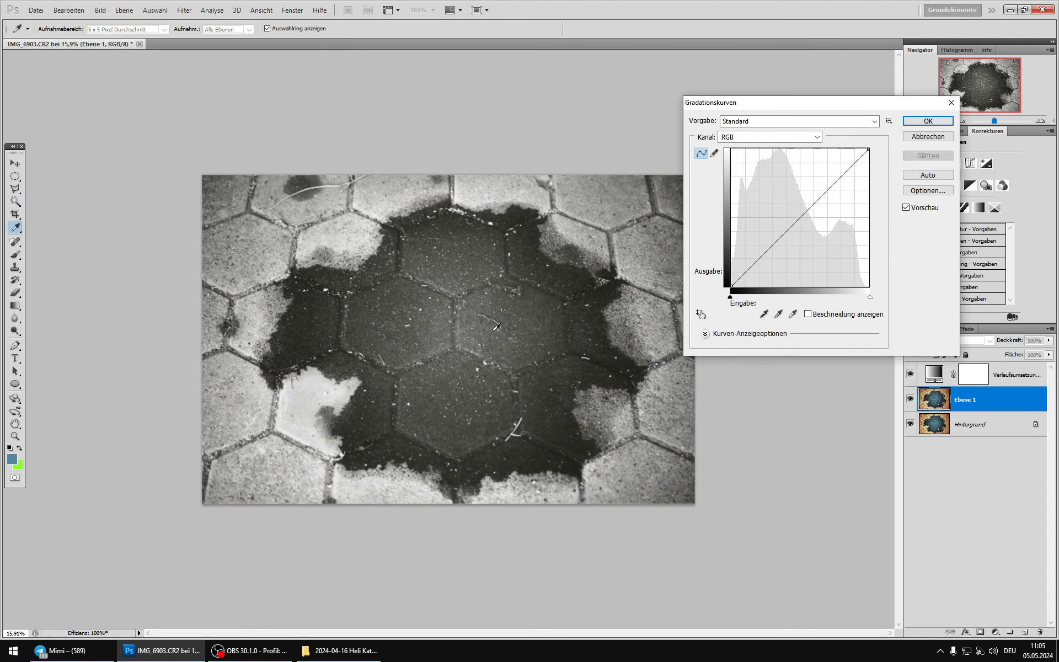
scroll(476, 346, "up", 4)
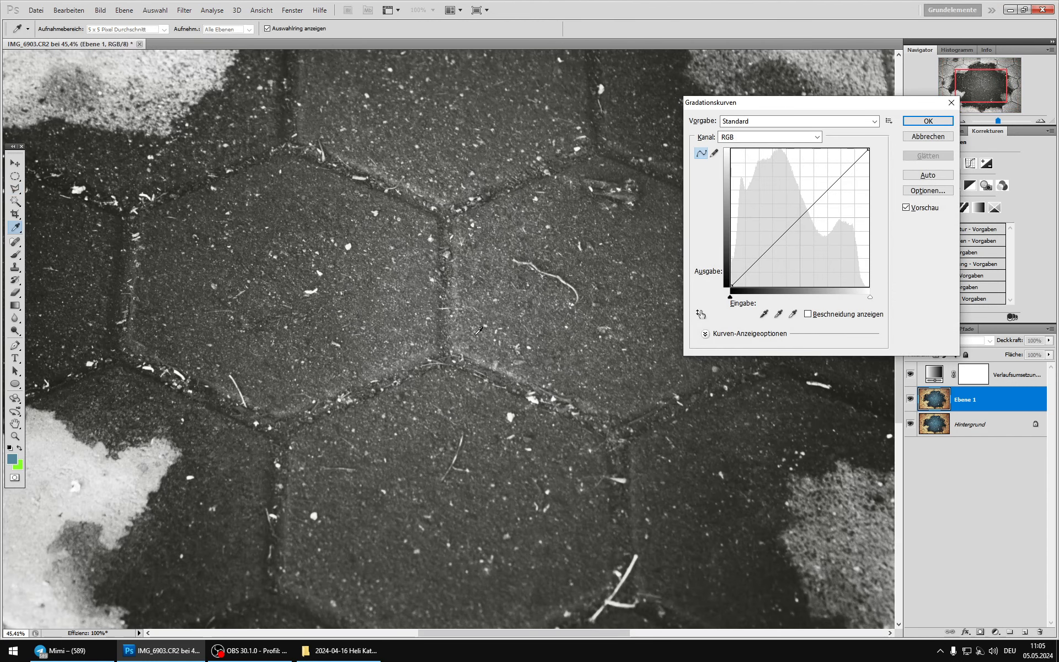
left_click_drag(785, 231, 786, 203)
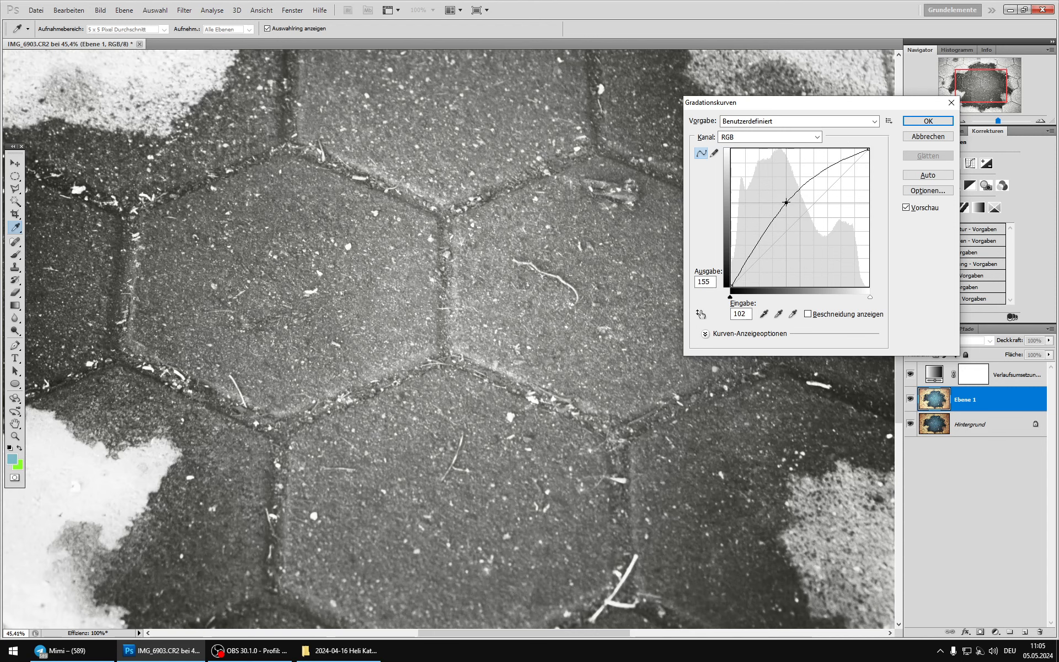
left_click(207, 259)
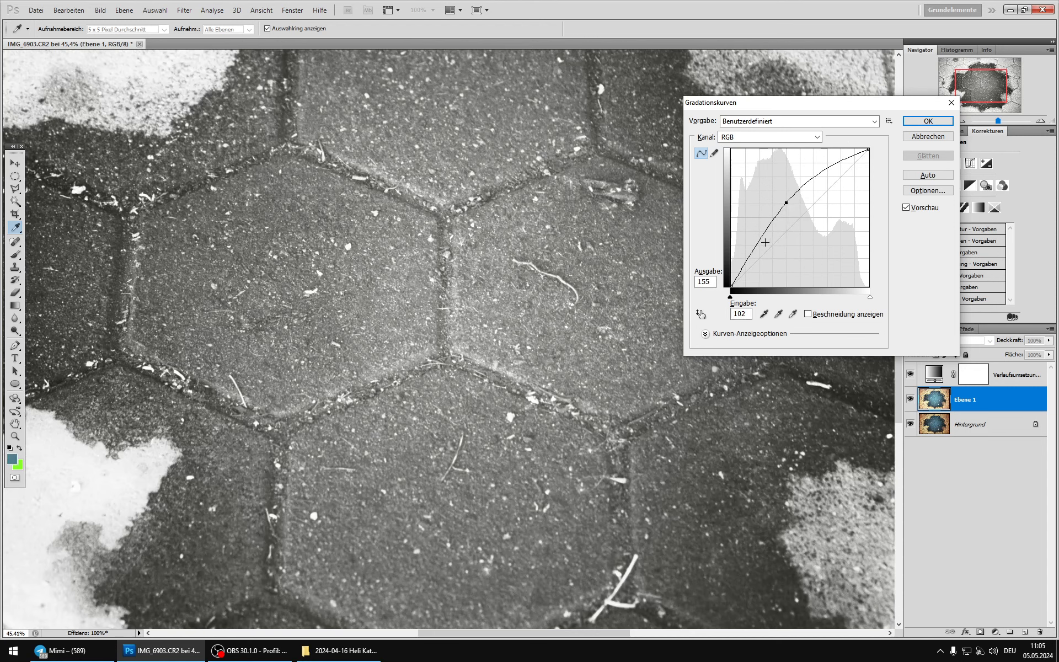
Step: Darken the shadows with a curve point at input 65, output 68, add a highlight point, lift the black point slightly, and apply the curve
left_click_drag(765, 242, 766, 249)
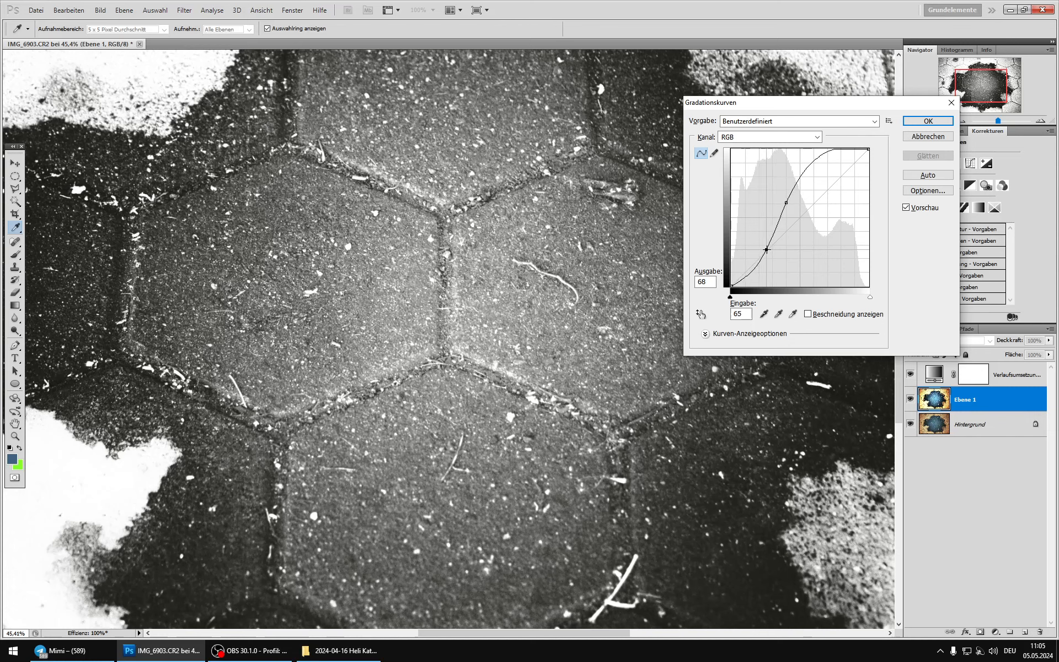
left_click(867, 149)
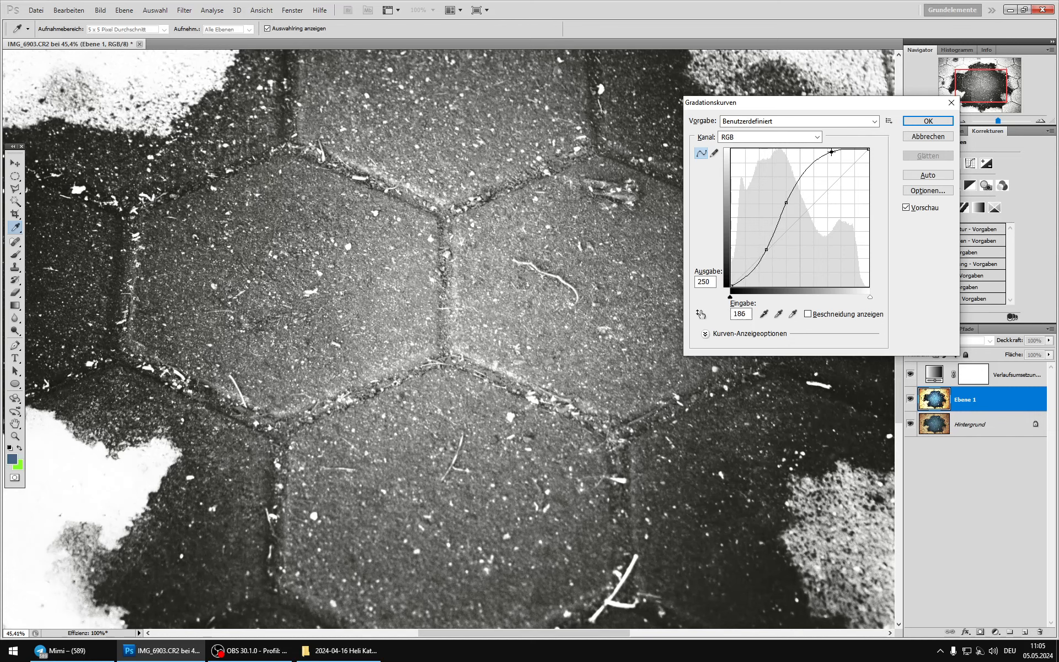
left_click_drag(831, 152, 837, 154)
left_click_drag(733, 285, 732, 283)
left_click(929, 121)
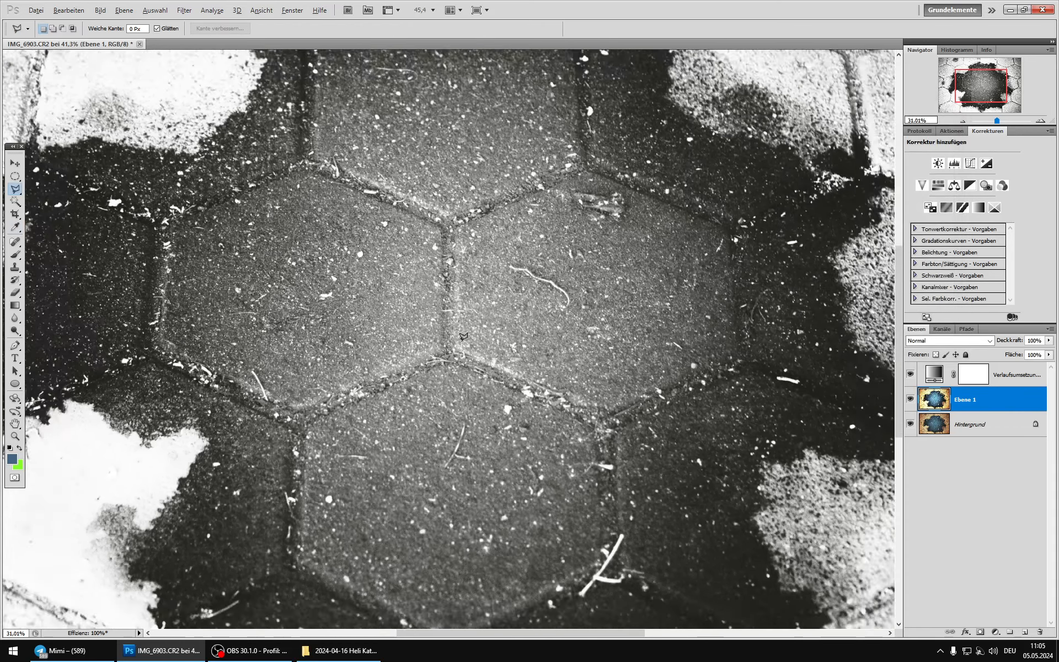
Step: Duplicate Ebene 1 and darken the copy with Curves, using a point at input 235, output 214, and a white point output of 248
scroll(465, 347, "down", 3)
key("l")
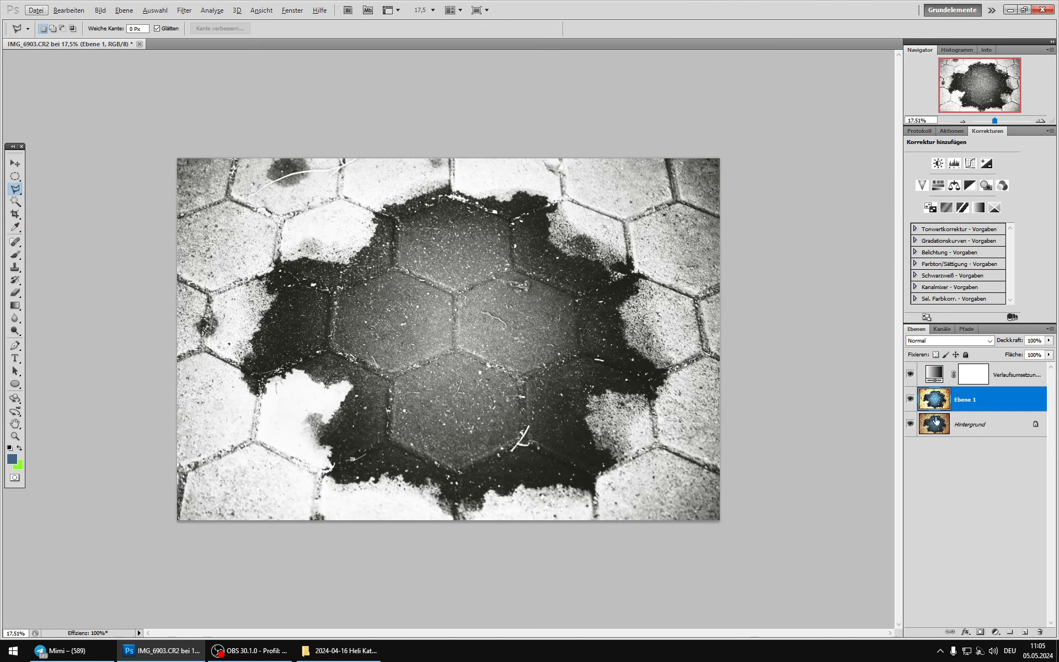
key("ctrl+j")
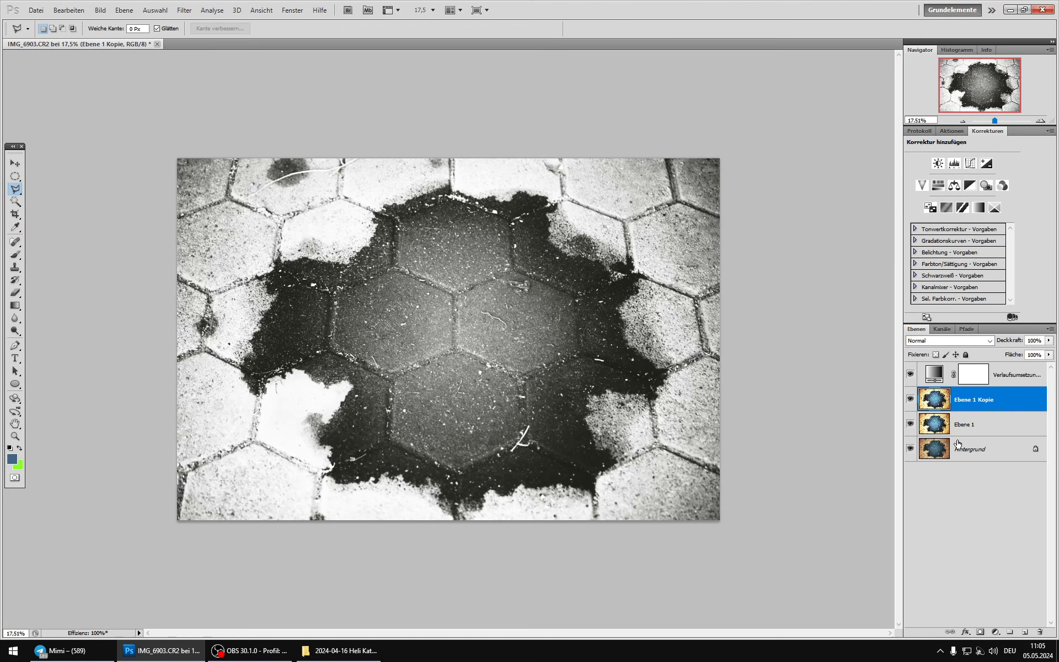
left_click(100, 10)
mouse_move(121, 28)
left_click(331, 60)
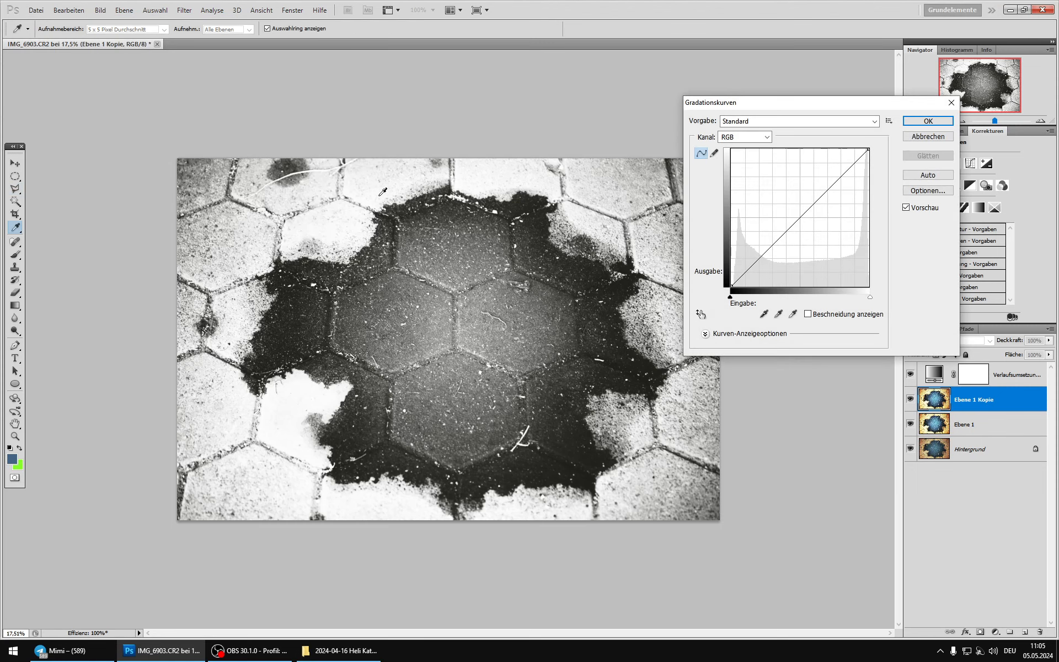
left_click(380, 196)
left_click_drag(850, 164, 857, 171)
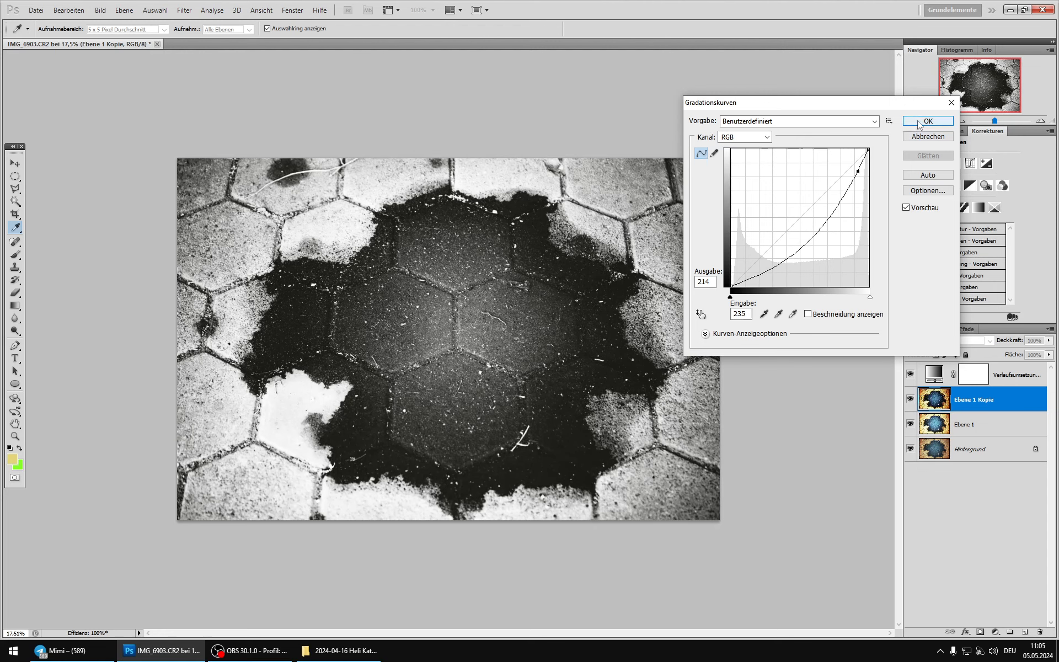
left_click_drag(869, 149, 873, 154)
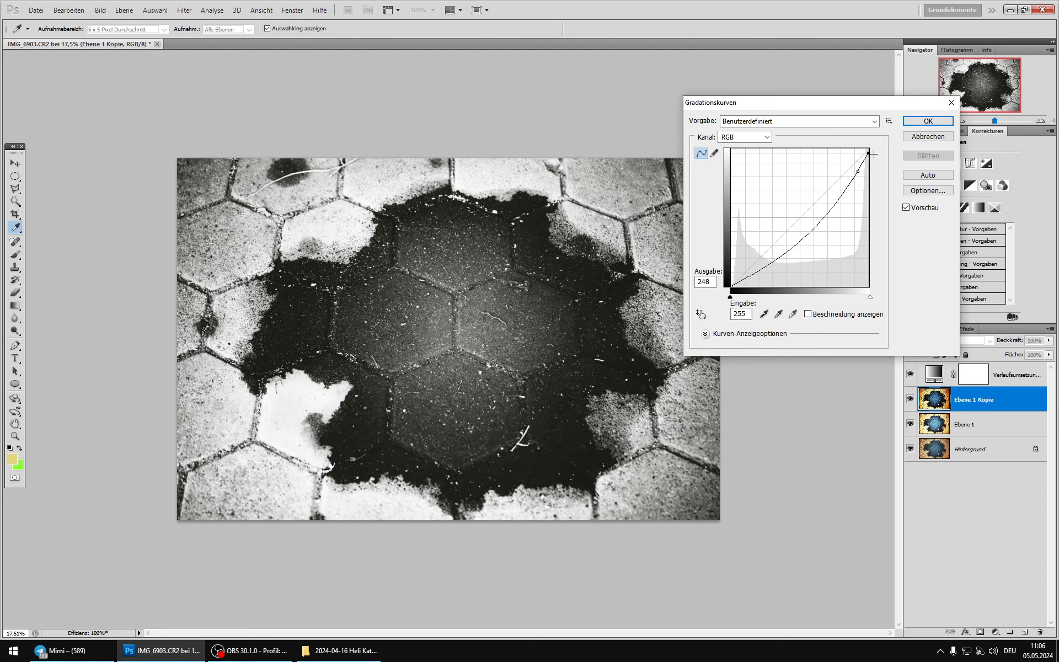
left_click(928, 121)
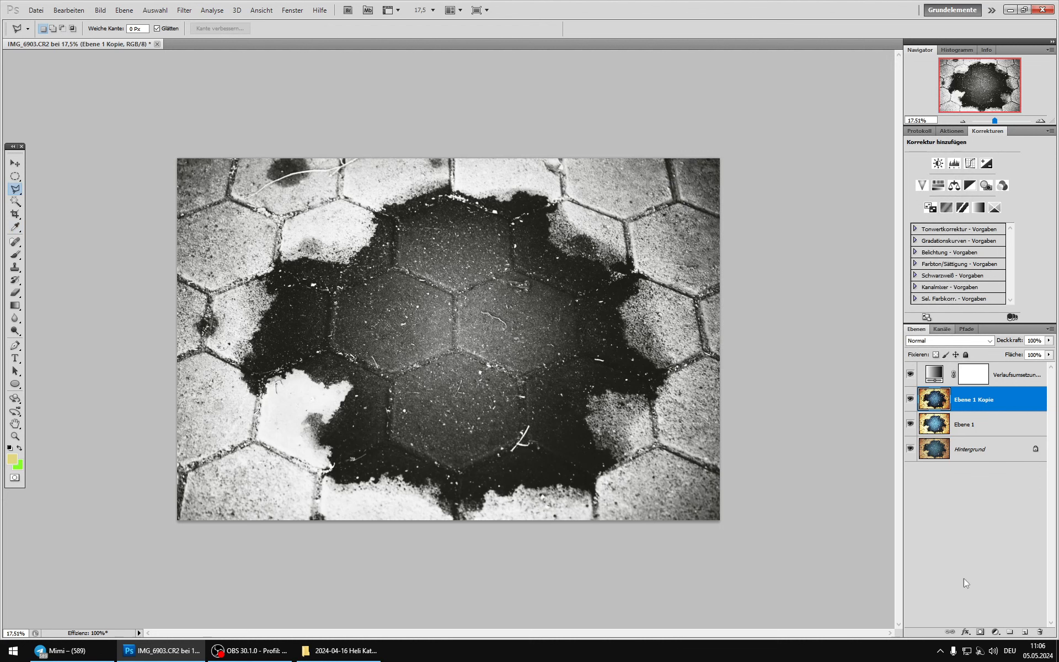
Step: Add a black layer mask to the darkened copy and paint it white at 100% brush opacity over the bright stones around the wet patch
left_click(981, 631, "alt")
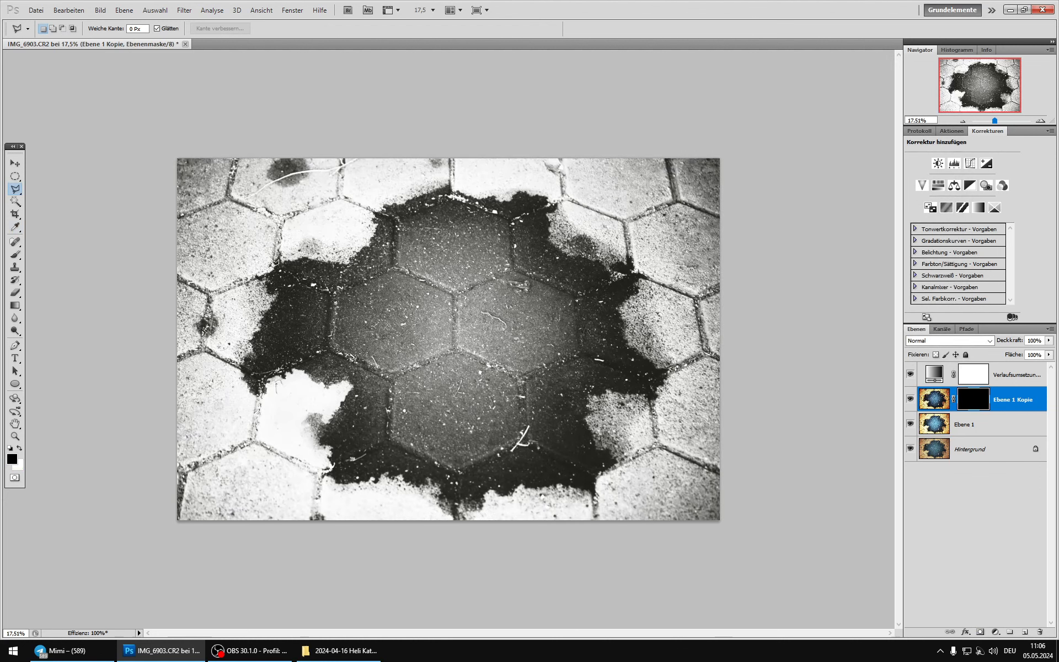
key("b")
key("x")
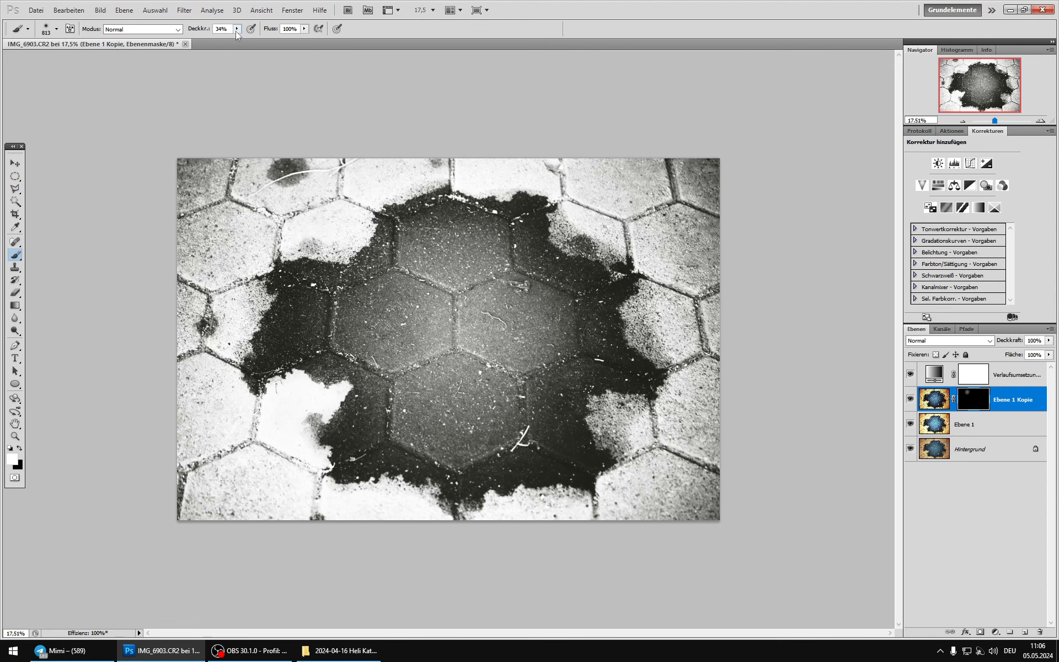
left_click_drag(237, 28, 298, 48)
left_click(333, 229)
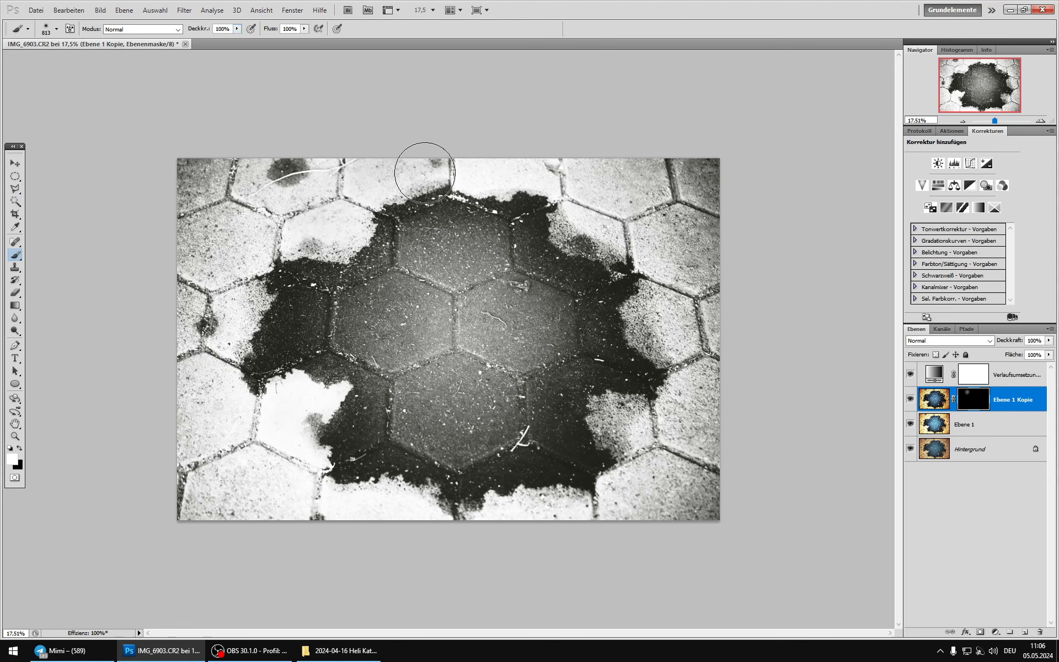
mouse_move(552, 185)
left_mouse_down()
mouse_move(609, 235)
mouse_move(653, 312)
mouse_move(681, 408)
mouse_move(660, 479)
mouse_move(616, 507)
mouse_move(544, 526)
mouse_move(411, 535)
mouse_move(365, 512)
mouse_move(299, 511)
mouse_move(279, 478)
mouse_move(280, 417)
mouse_move(301, 402)
mouse_move(251, 451)
mouse_move(228, 407)
mouse_move(271, 468)
left_mouse_up()
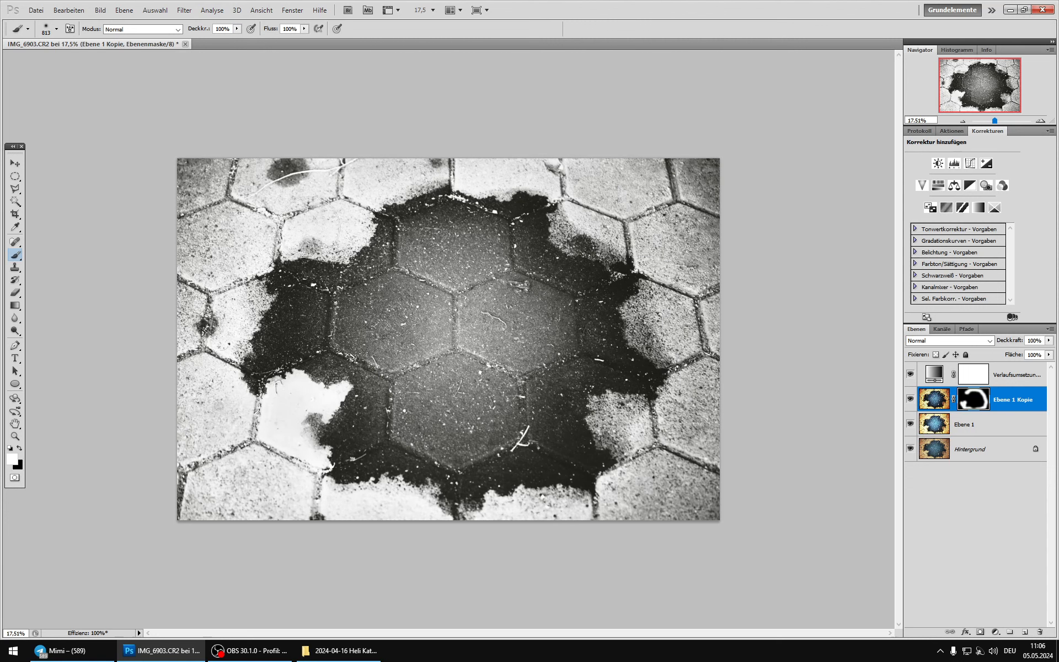
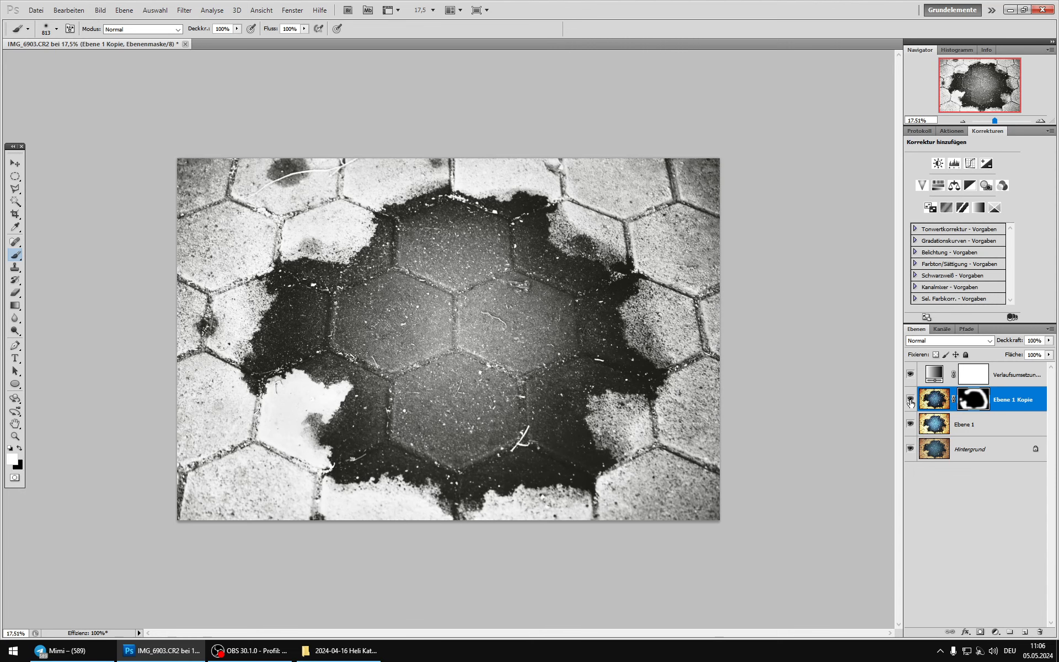
Step: Compare the image with and without Ebene 1 Kopie, try a layer opacity of 62%, and restore it to 100%
left_click(911, 402)
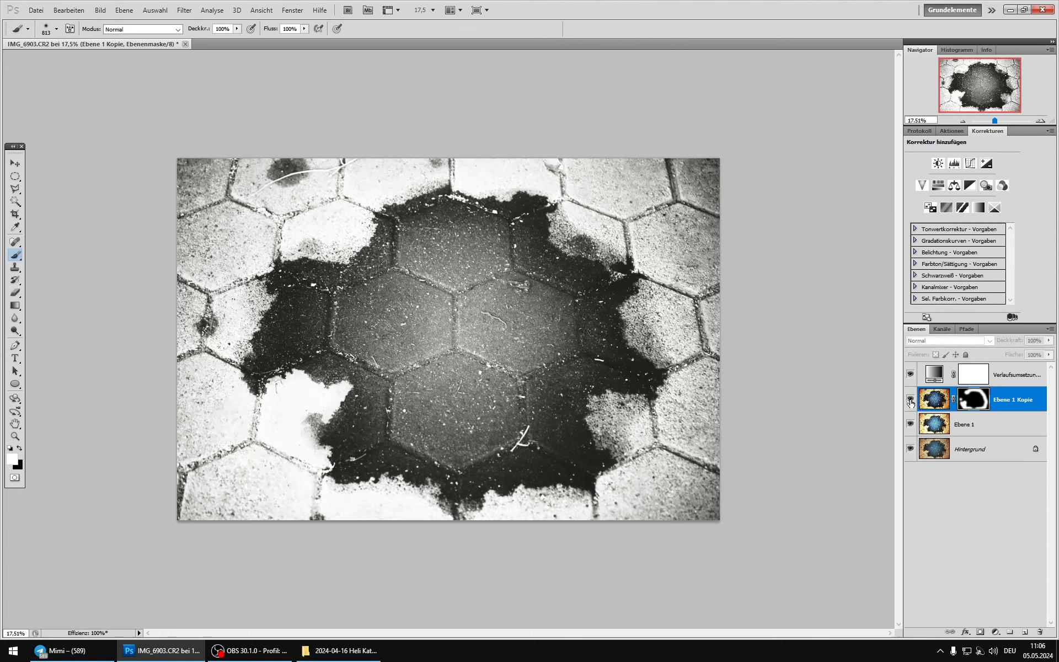
left_click(910, 401)
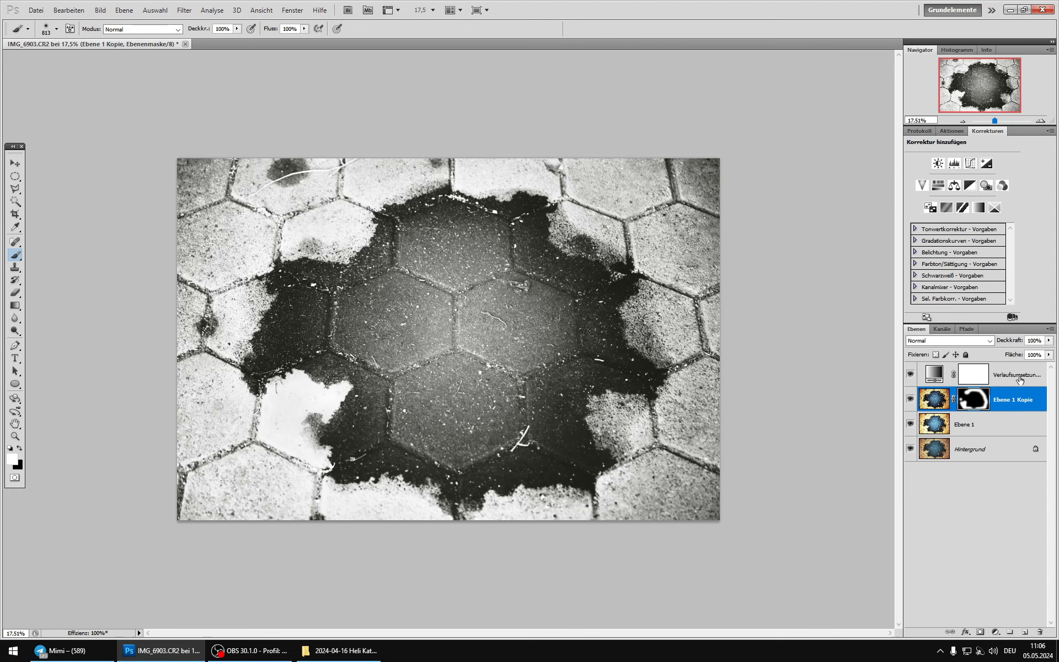
left_click(1048, 340)
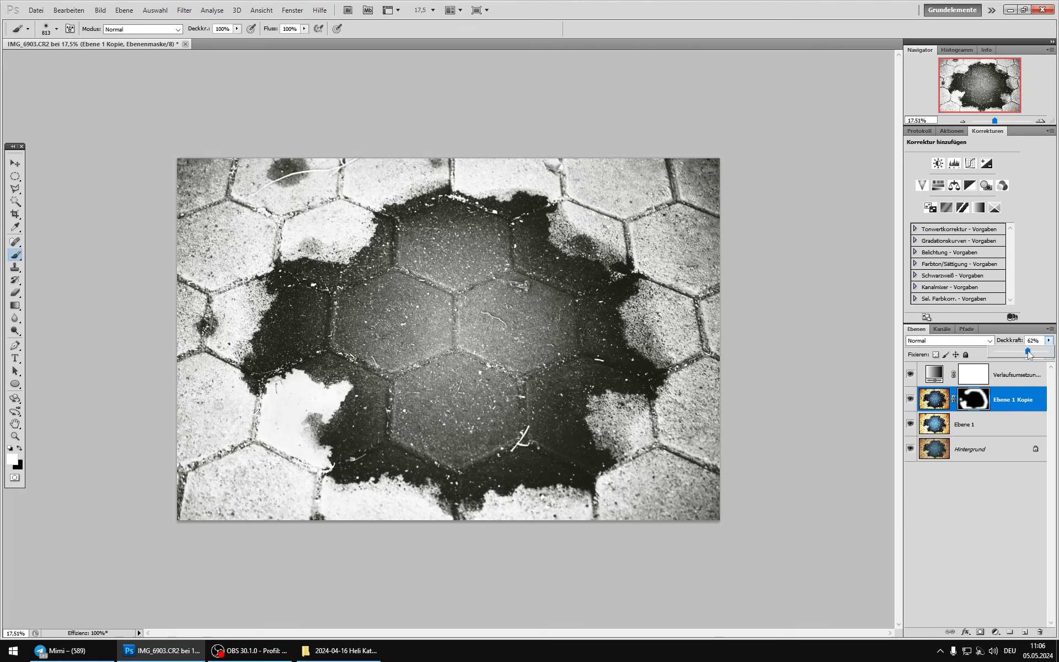
left_click_drag(1031, 353, 1050, 352)
Step: Duplicate Ebene 1 and merge the masked Ebene 1 Kopie down into the new duplicate
left_click(941, 400)
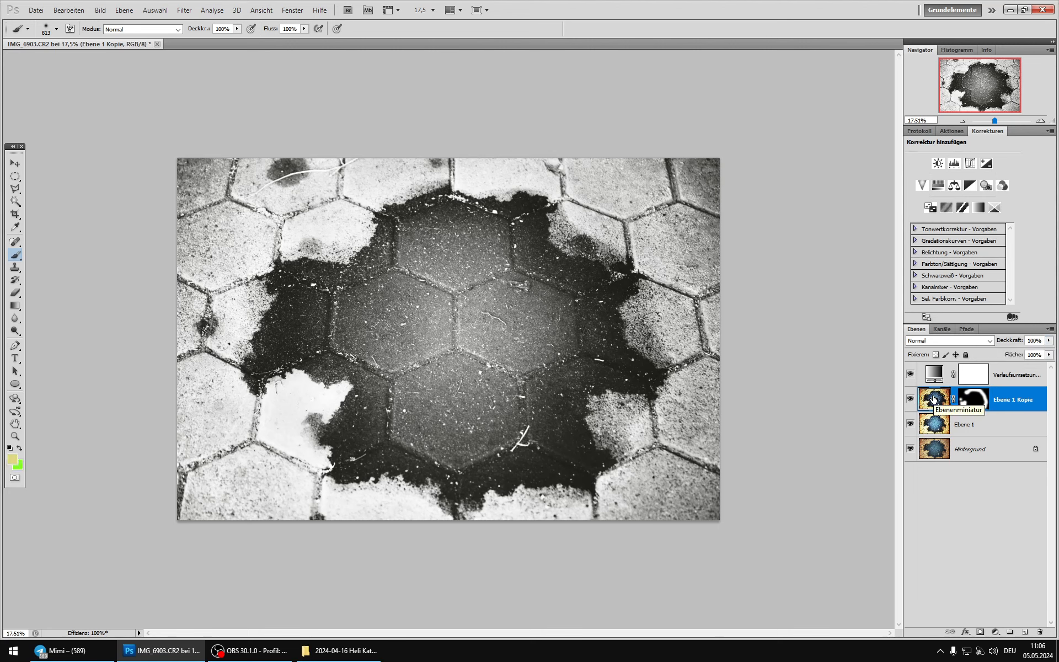
left_click(938, 430)
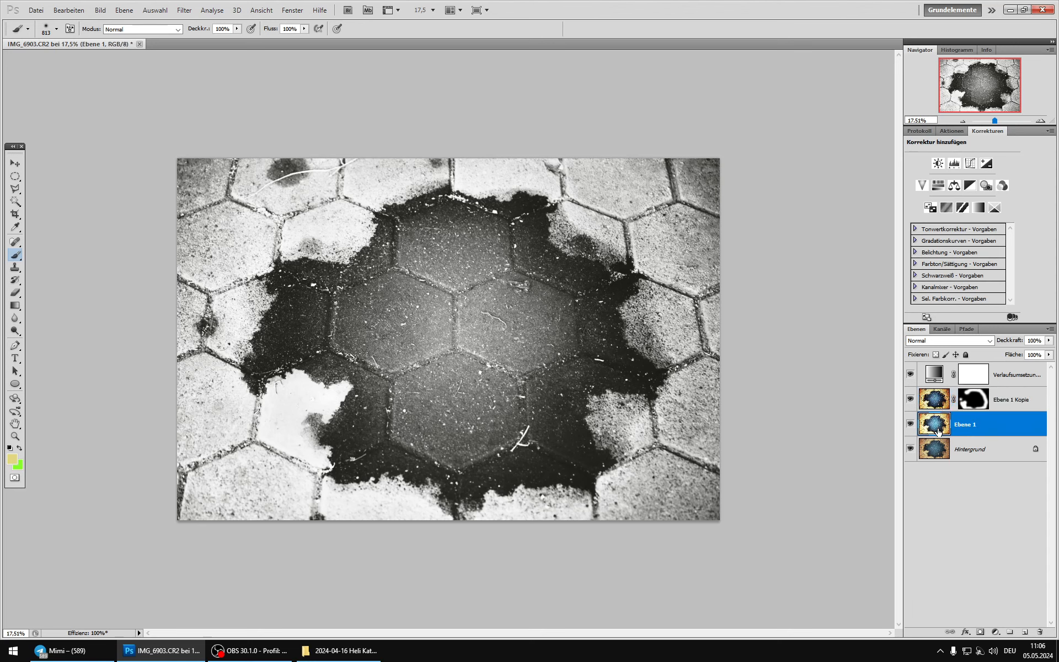
key("ctrl+j")
left_click(945, 411)
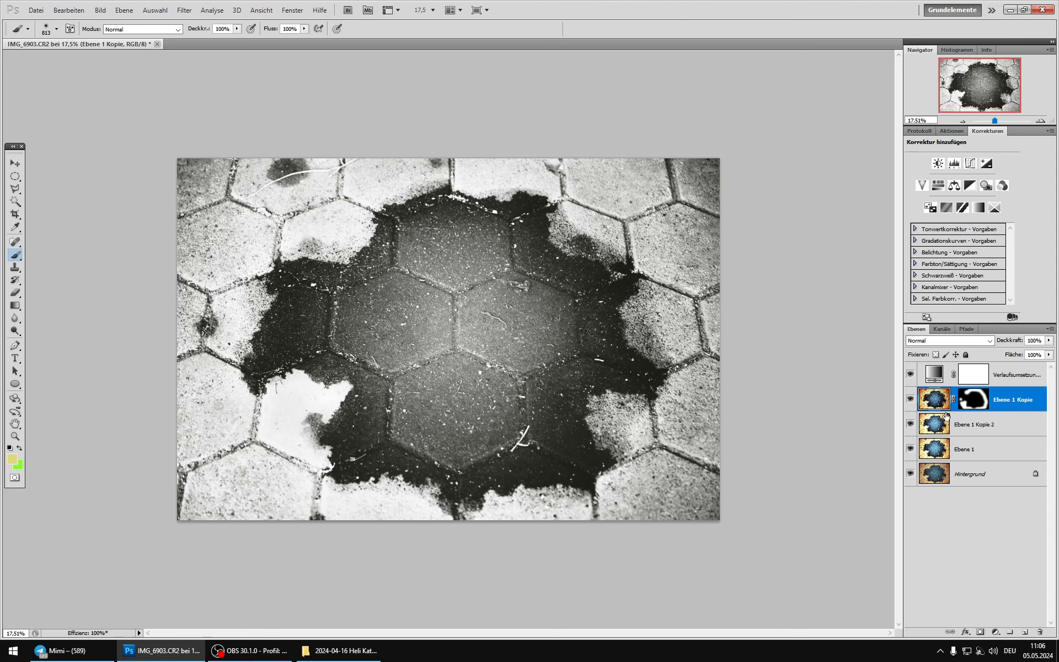
key("ctrl+e")
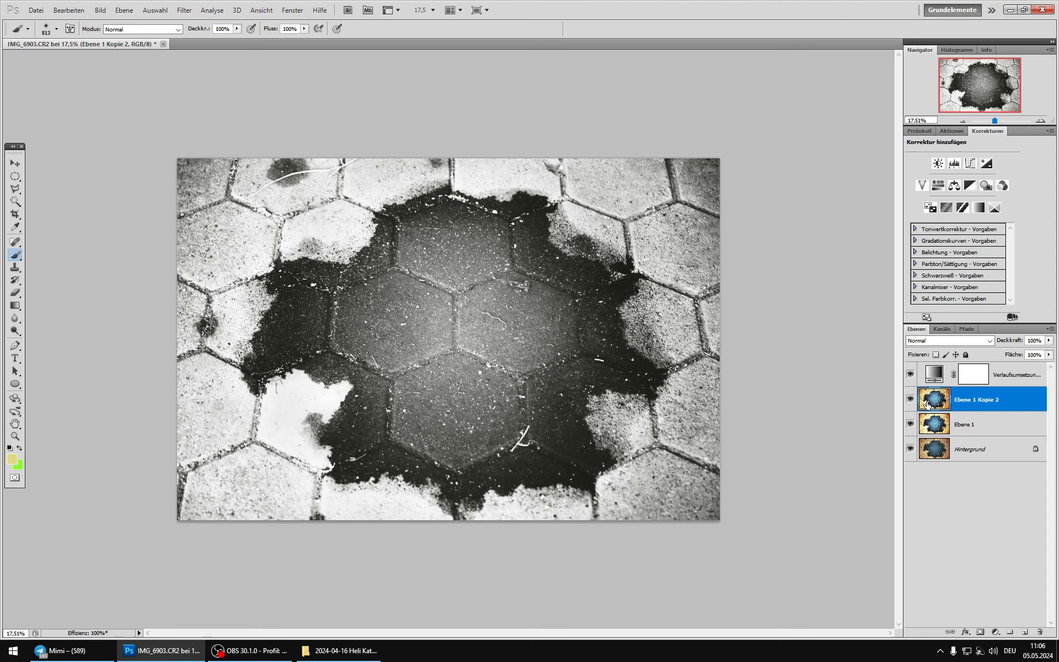
Step: Compare the image with and without the merged layer Ebene 1 Kopie 2
left_click(911, 401)
left_click(911, 402)
left_click(911, 401)
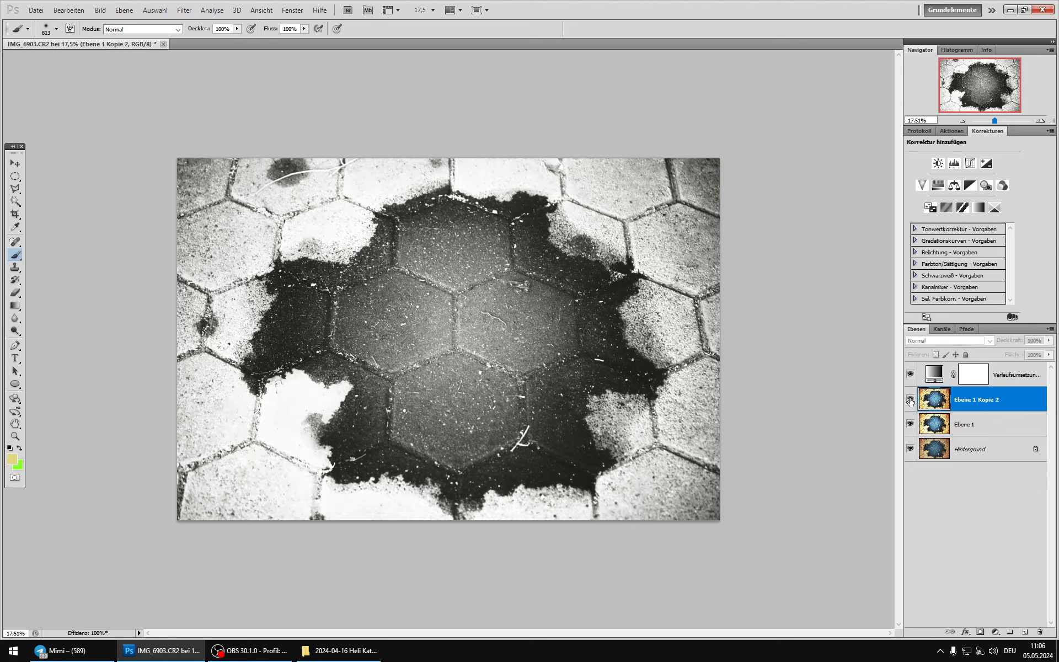
left_click(910, 401)
Step: With Ebene 1 Kopie 2 hidden, load the RGB channel as a selection, and use it as a layer mask on the reshown copy
left_click(911, 401)
left_click(942, 426)
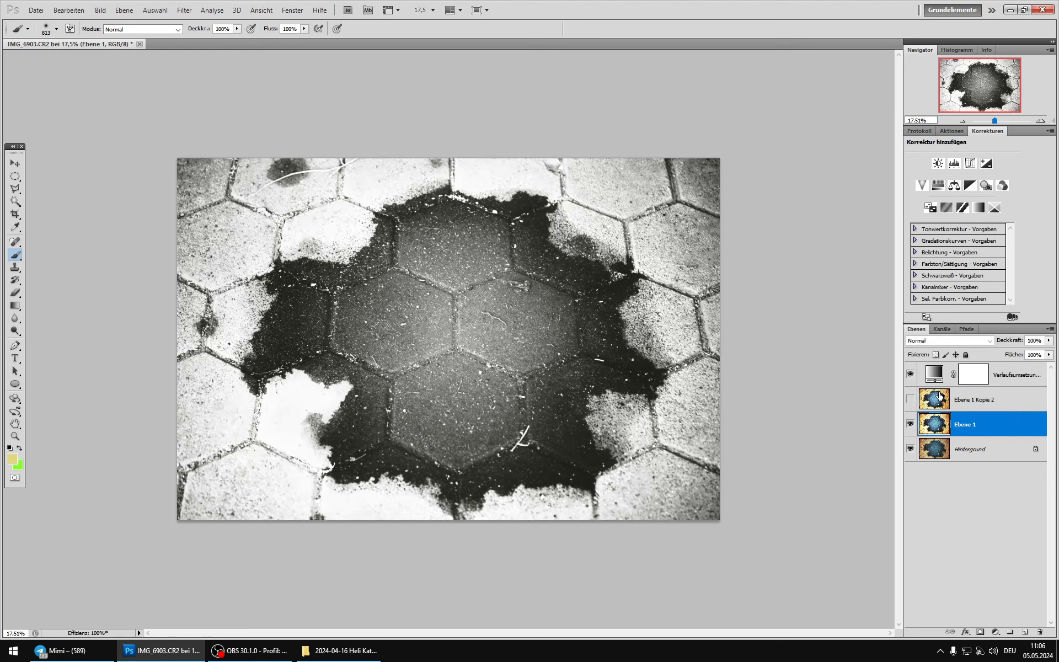
left_click(943, 329)
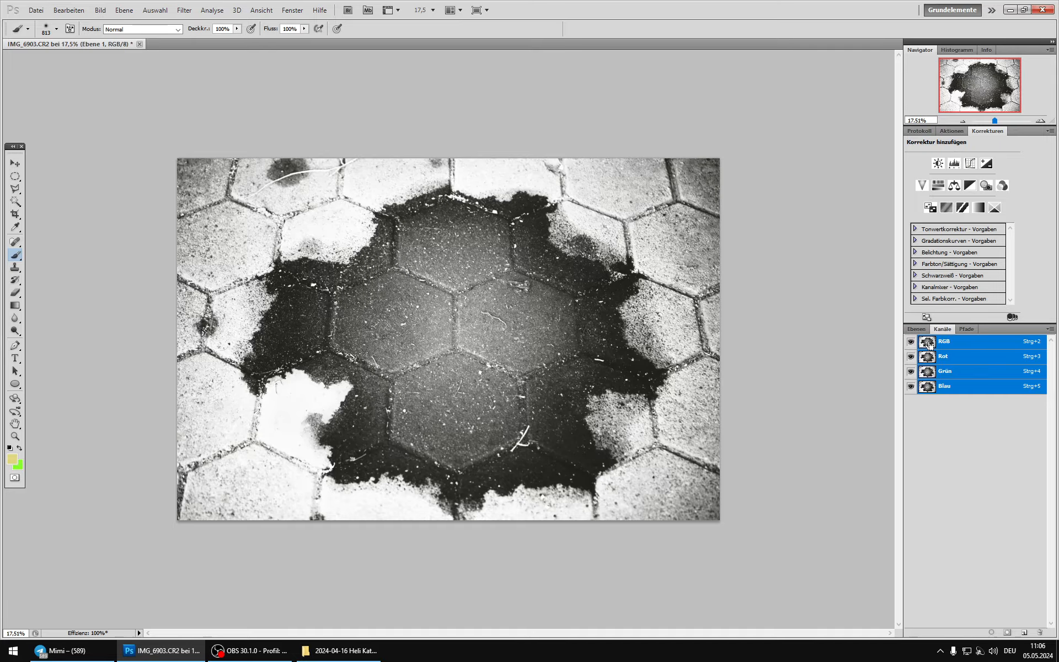
left_click(930, 345, "ctrl")
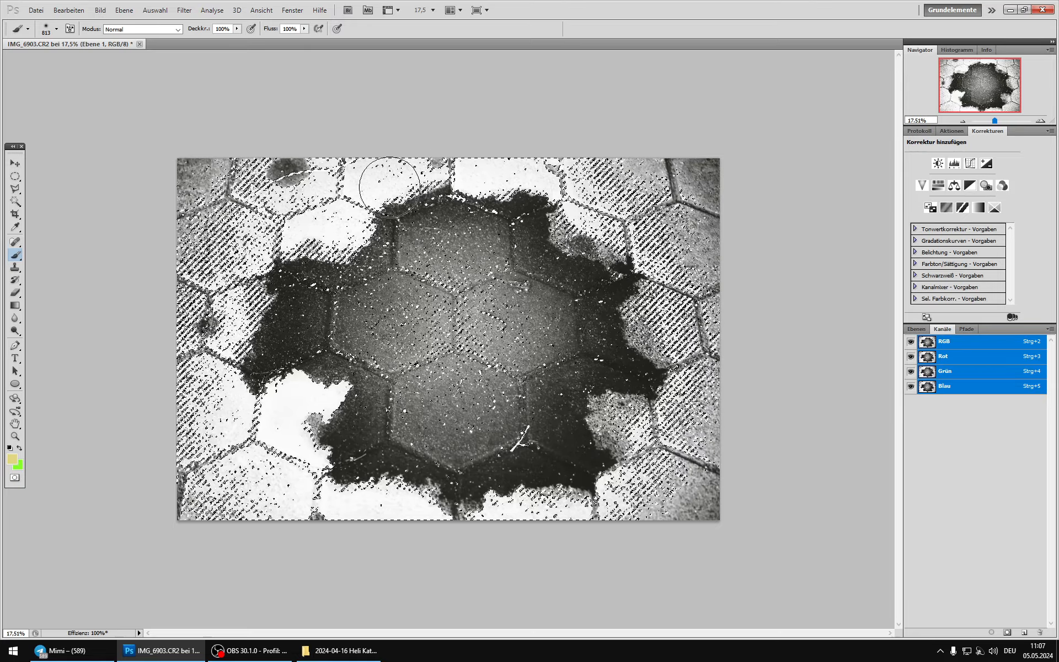
left_click(916, 329)
left_click(909, 400)
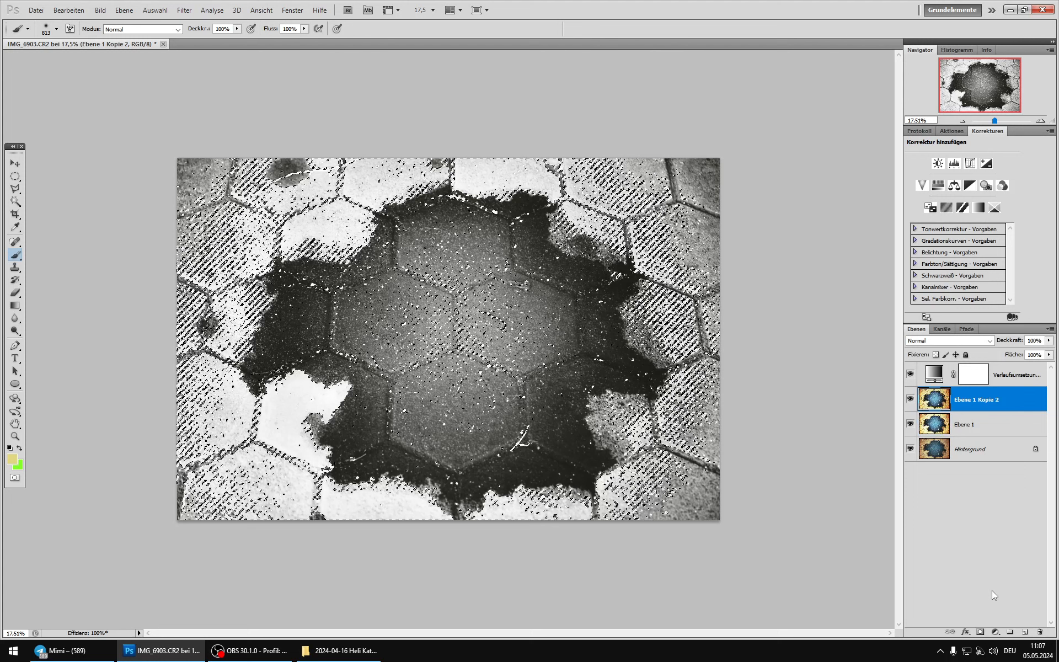
left_click(980, 632)
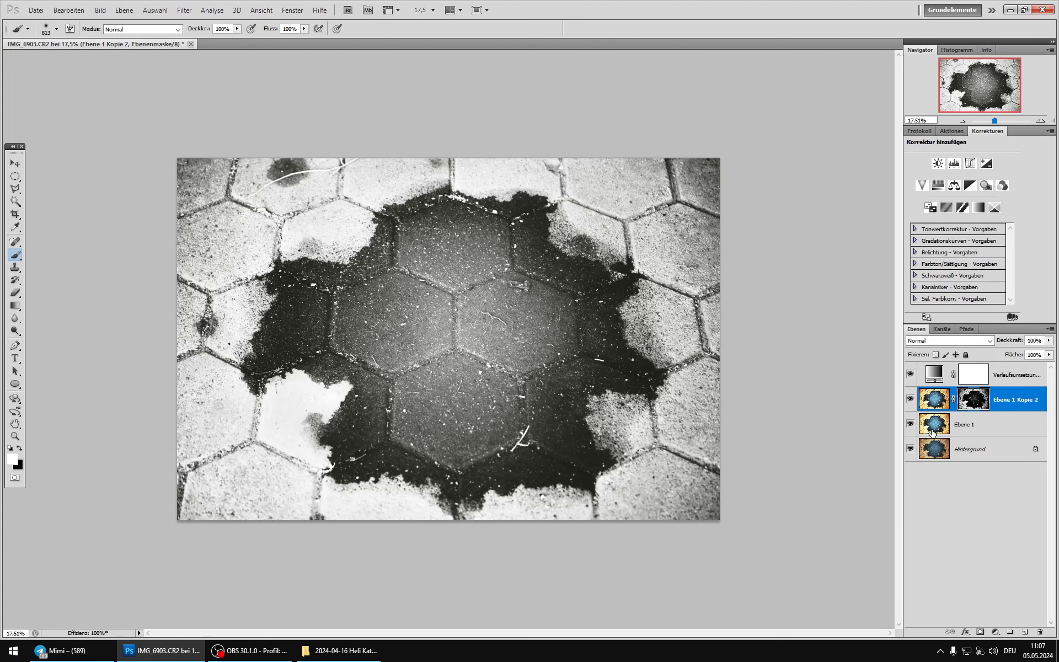
Step: Compare the image with and without the masked Ebene 1 Kopie 2, and inspect its luminosity mask on its own
left_click(913, 401)
left_click(913, 401)
left_click(913, 401)
left_click(913, 401)
left_click(913, 400)
left_click(914, 401)
left_click(913, 401)
left_click(913, 401)
left_click(913, 401)
left_click(914, 401)
left_click(914, 401)
left_click(913, 401)
left_click(914, 401)
left_click(914, 401)
left_click(982, 404, "alt")
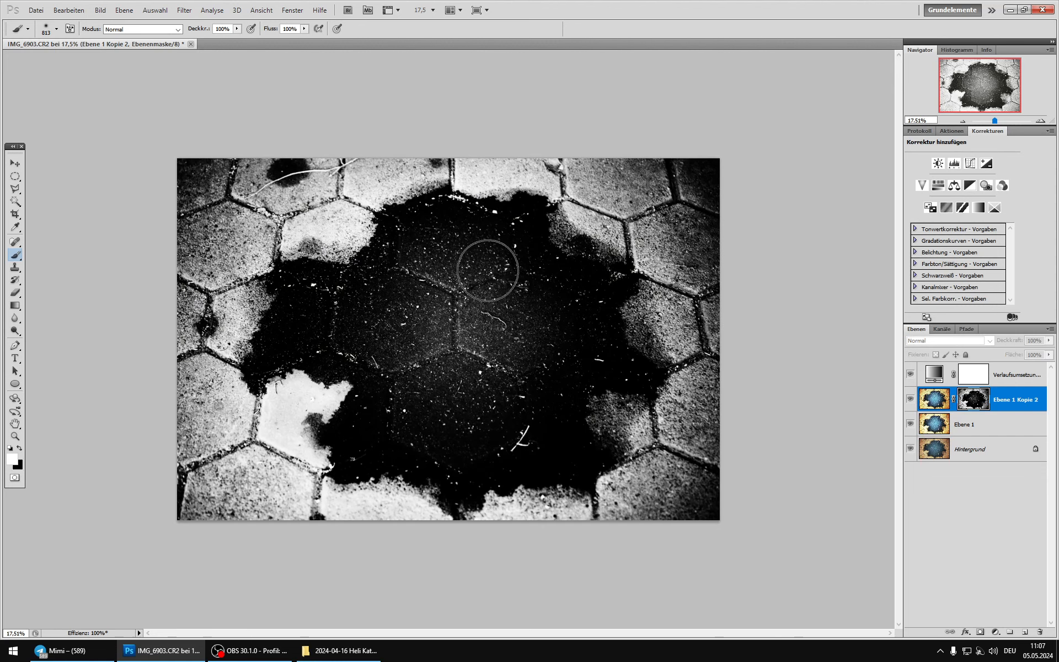
left_click(928, 398)
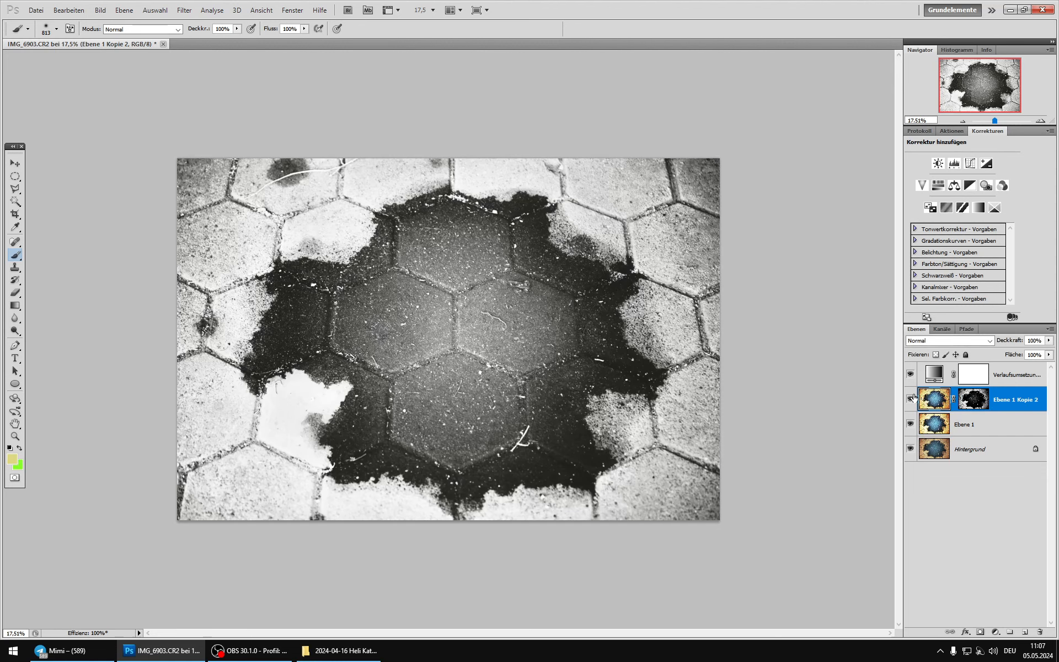
left_click(910, 399)
left_click(910, 399)
left_click(909, 399)
left_click(909, 399)
Step: Hide the gradient map layer and compare the colour image with and without Ebene 1 Kopie 2 and Ebene 1
left_click(911, 374)
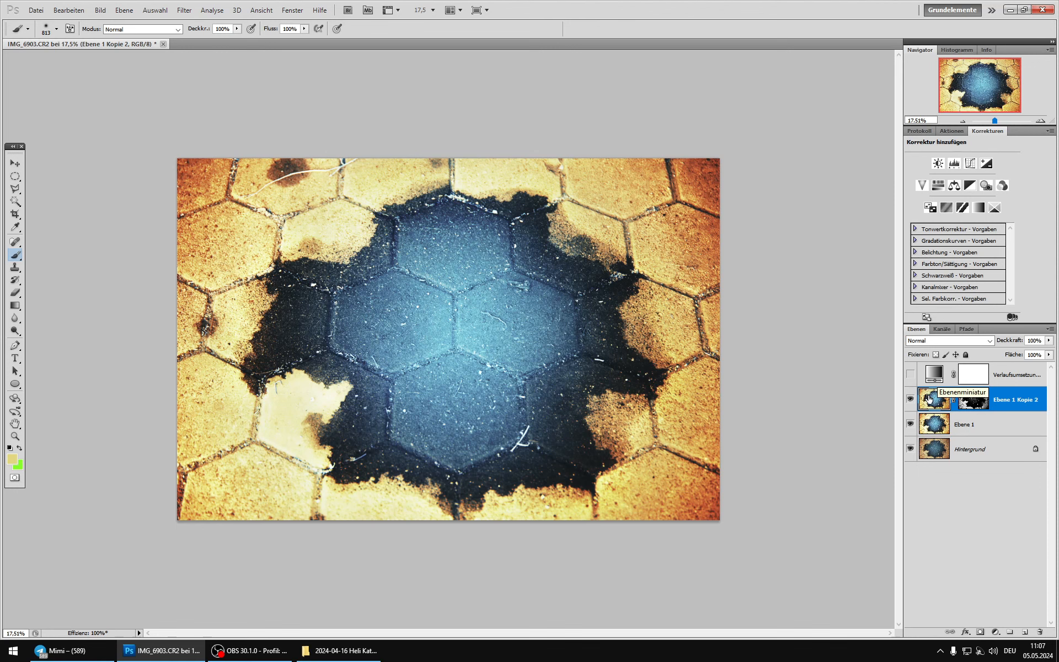
left_click(910, 401)
left_click(909, 423)
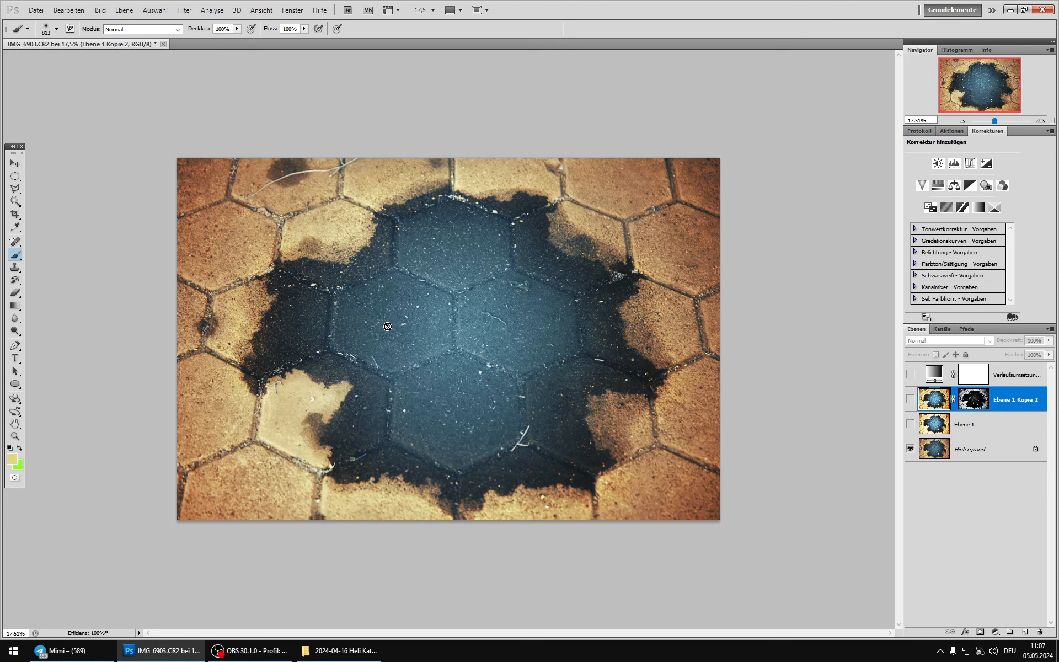
left_click(910, 424)
left_click(929, 424)
left_click(931, 405)
left_click(912, 399)
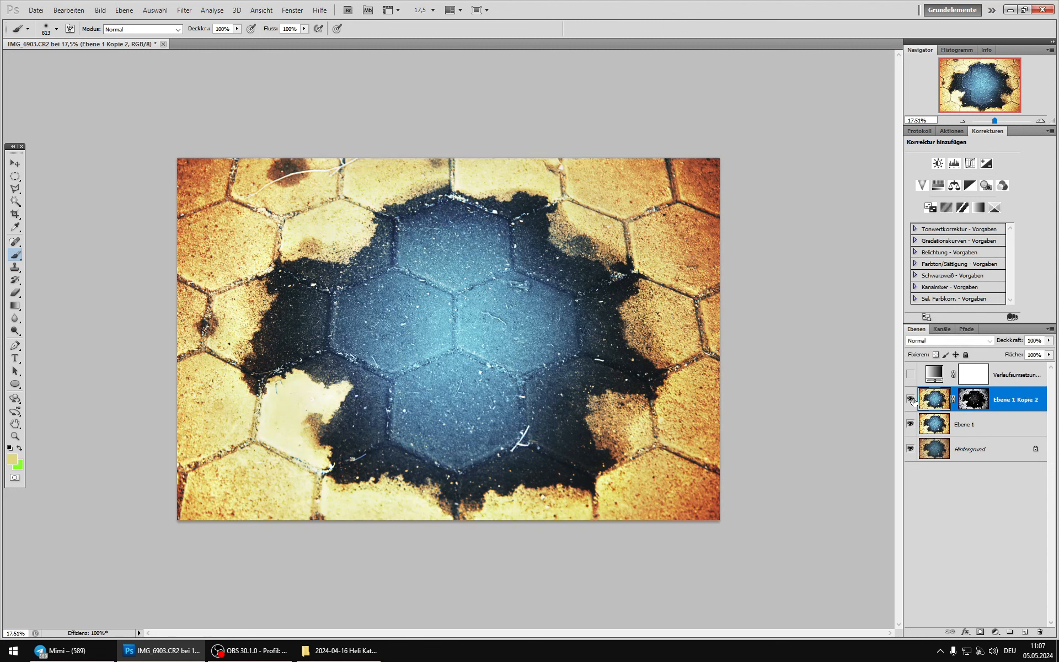
left_click(910, 399)
left_click(910, 399)
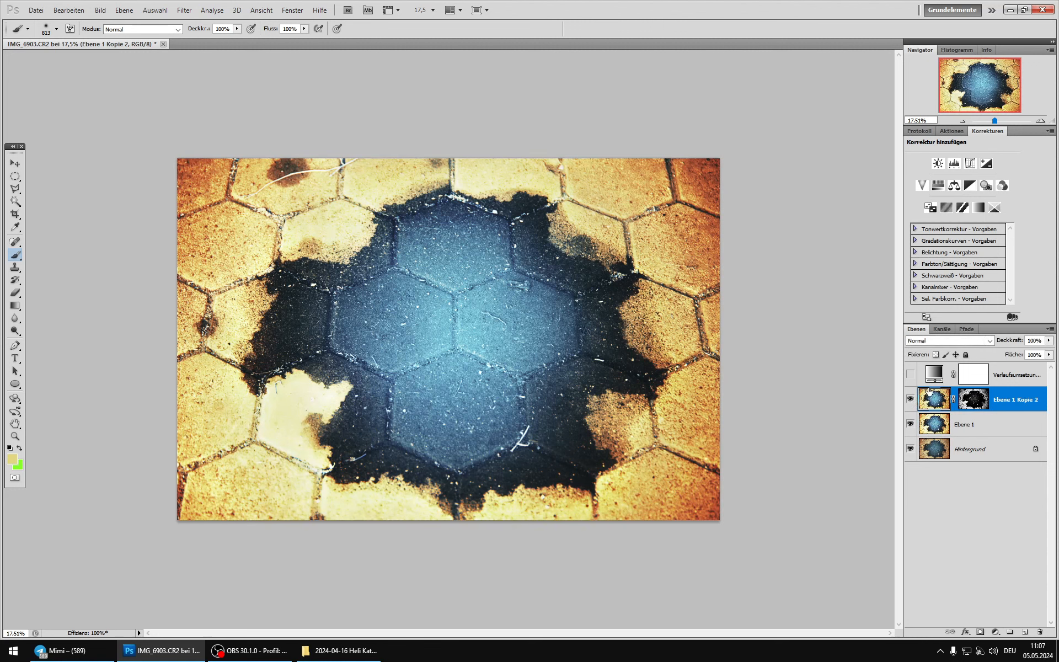
Step: Show the gradient map layer again and set its blend mode to Luminanz
left_click(924, 376)
left_click(911, 375)
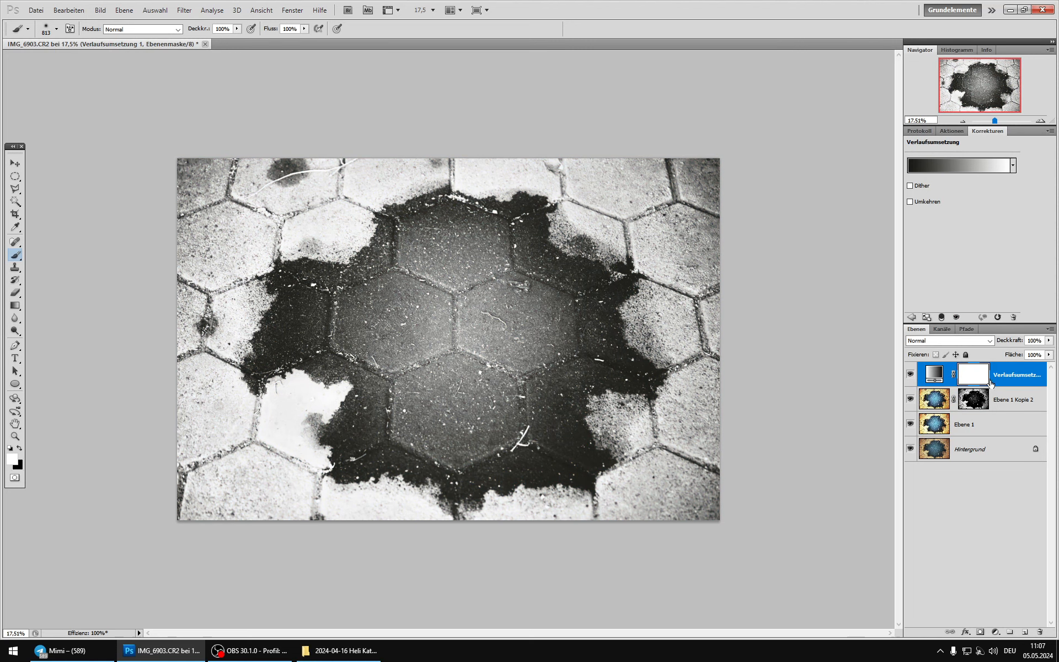
left_click(936, 379)
left_click(949, 341)
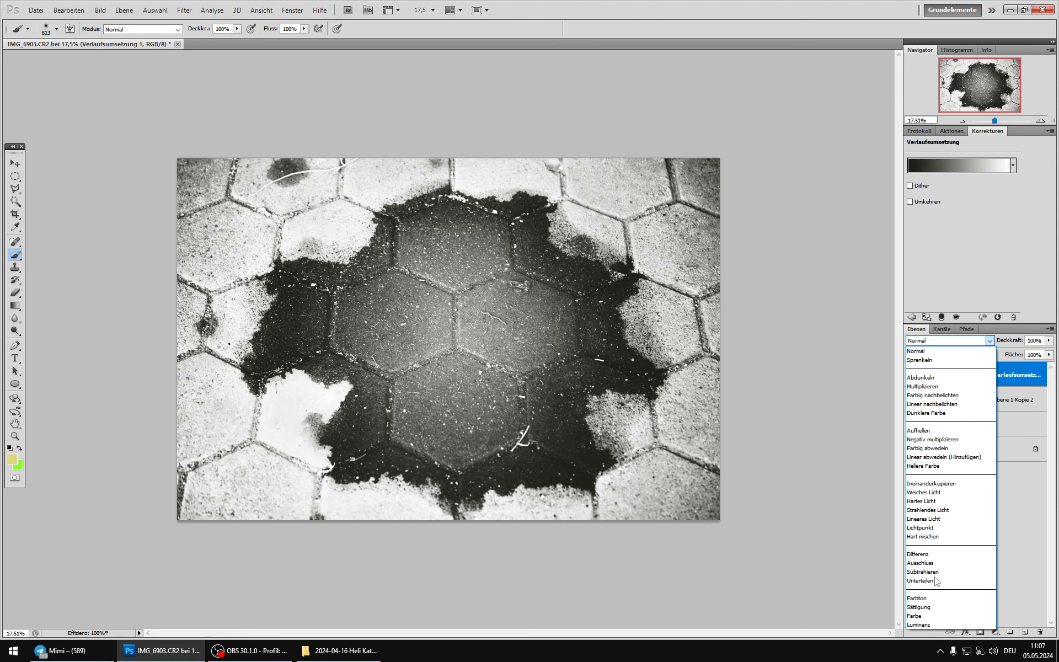
left_click(918, 624)
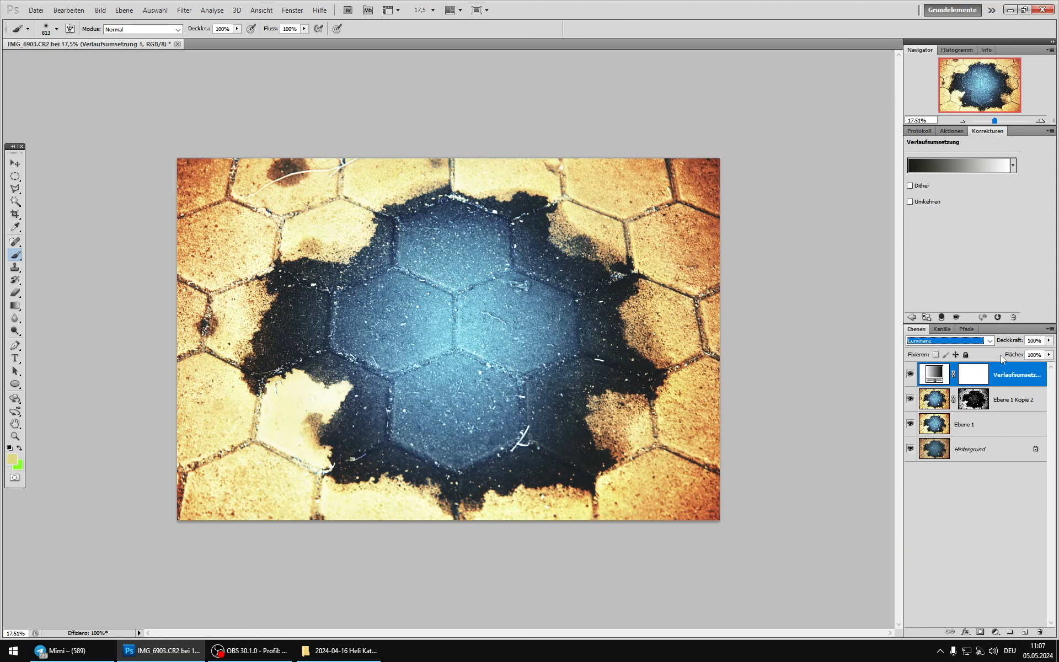
Step: Compare the colour image with and without the gradient map in Luminanz mode
left_click(910, 374)
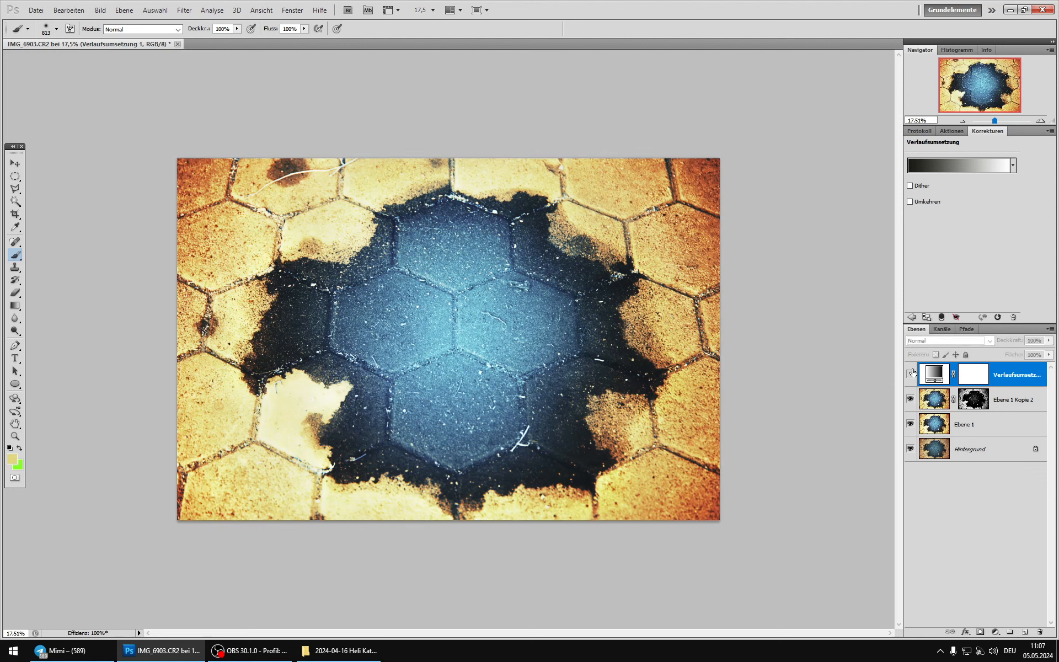
left_click(910, 374)
left_click(910, 374)
left_click(910, 373)
left_click(911, 373)
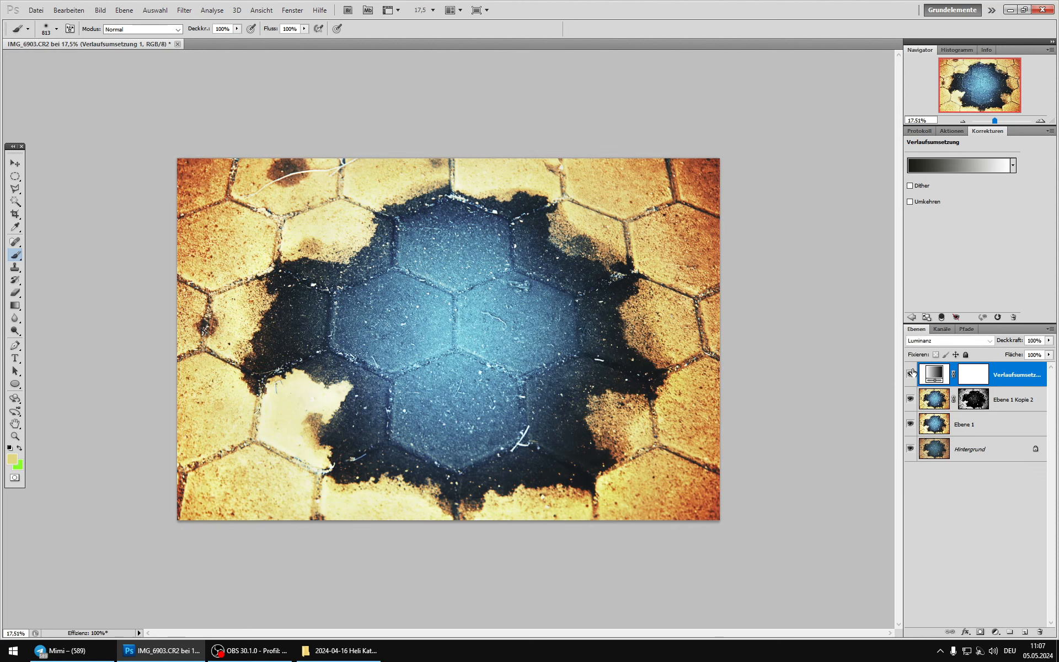
left_click(910, 374)
left_click(911, 374)
left_click(910, 373)
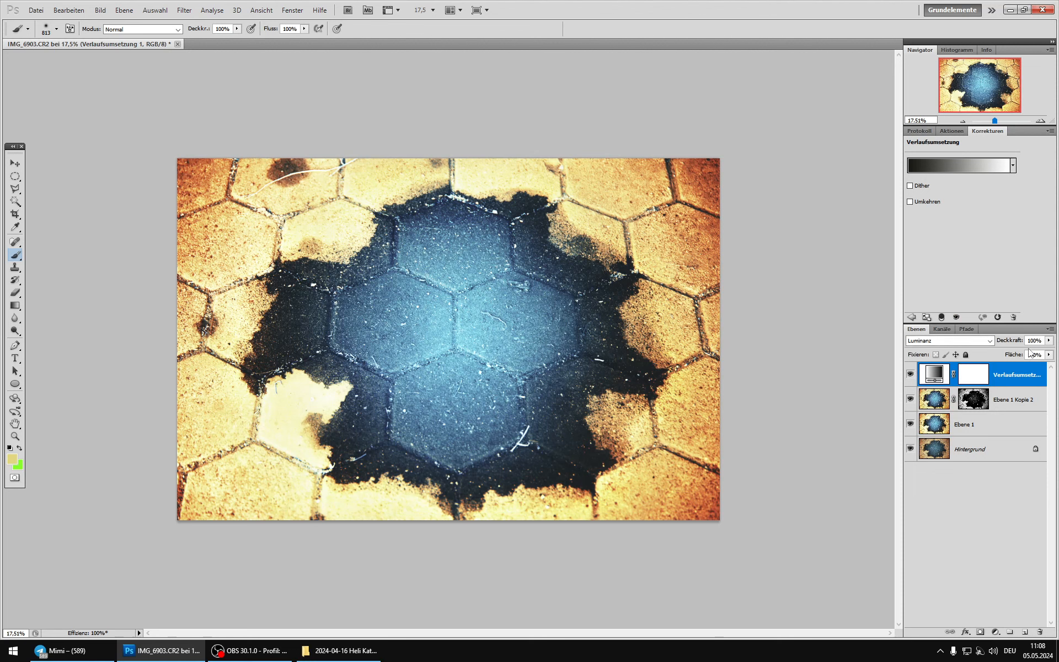
Step: Set the gradient map layer's opacity to 50% and compare the image with and without it
left_click_drag(1050, 340, 1022, 354)
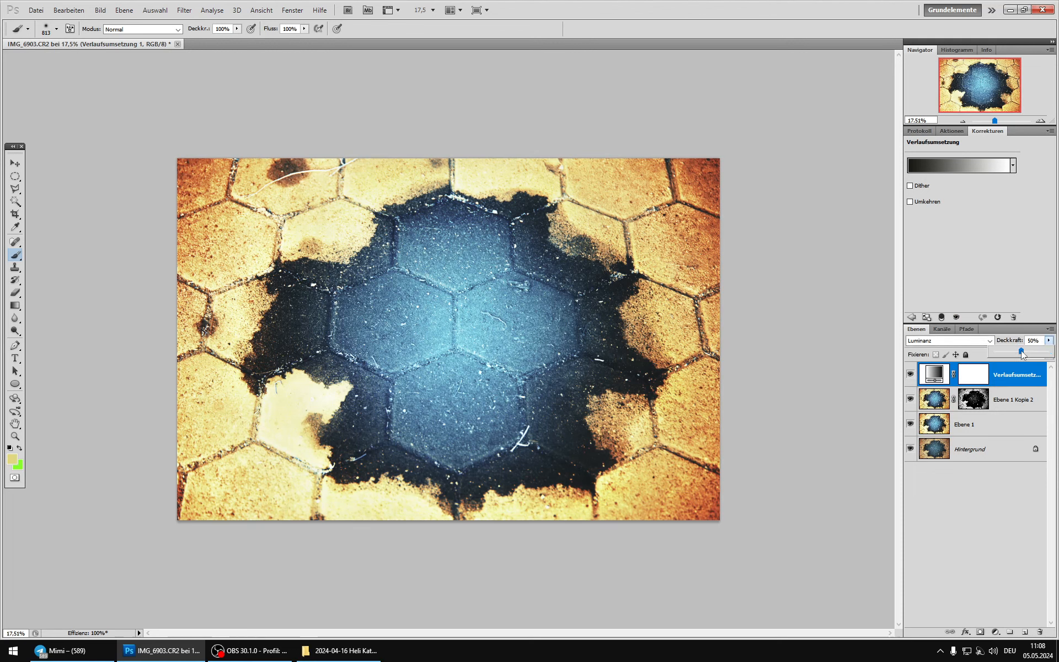
left_click(911, 374)
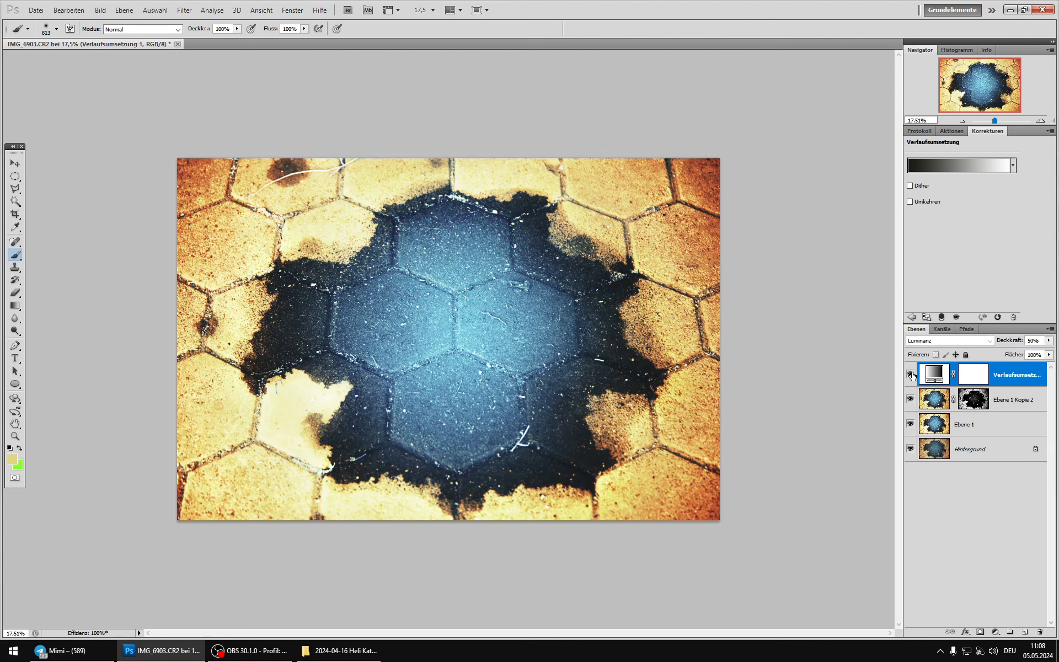
left_click(913, 375)
left_click(912, 376)
left_click(912, 375)
left_click(912, 376)
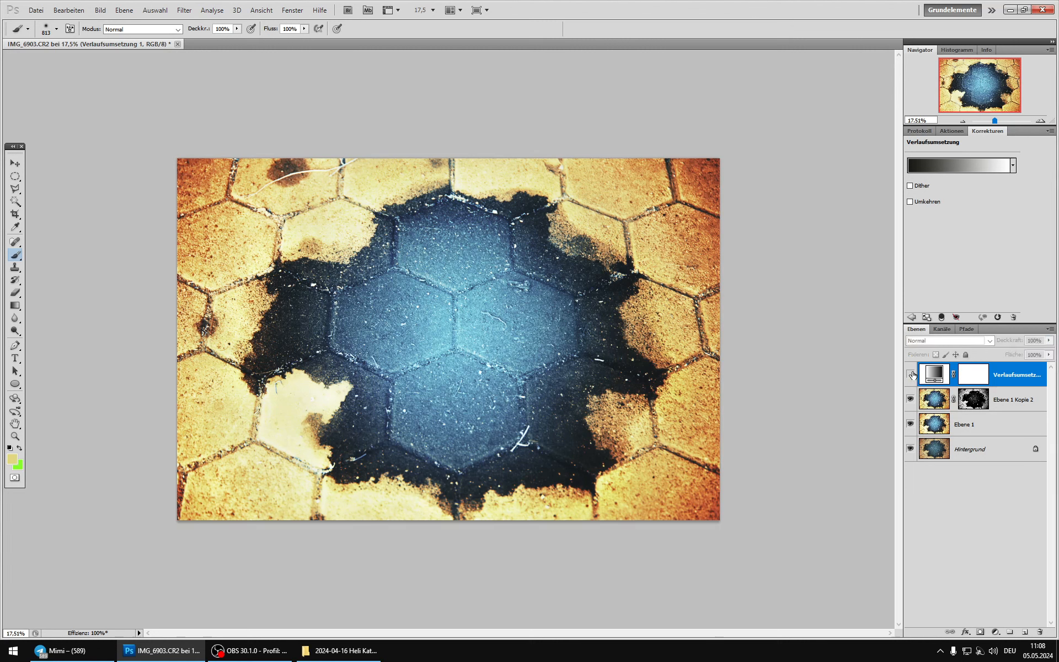
left_click(912, 376)
Step: Duplicate Ebene 1, hide the original Ebene 1 and Hintergrund, and merge all visible layers into Ebene 1 Kopie
left_click(934, 400)
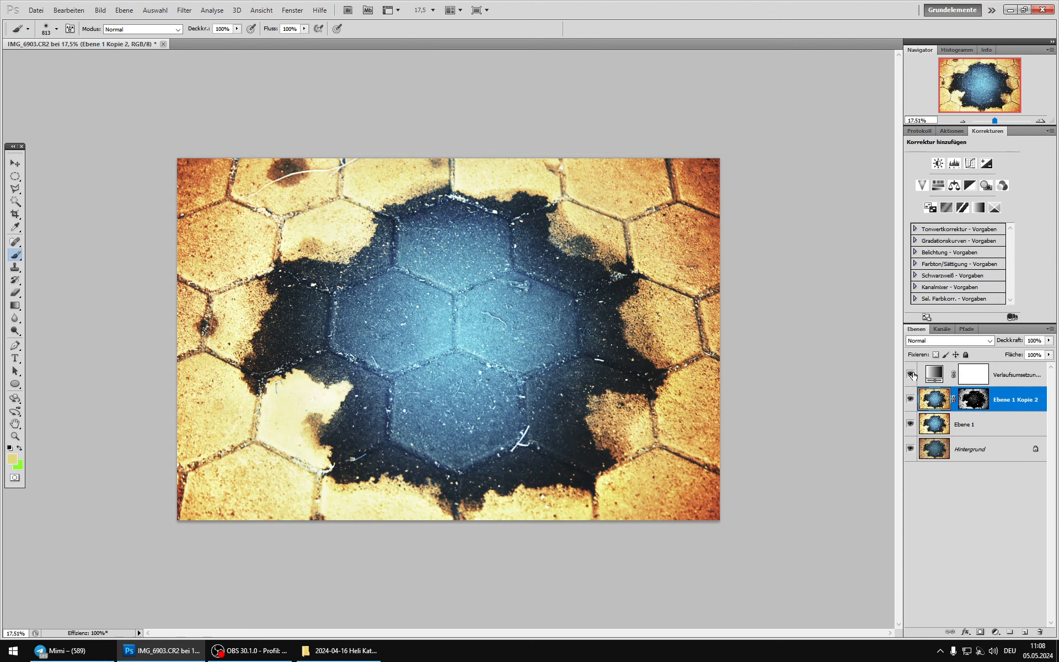
left_click(936, 424)
left_click(911, 402)
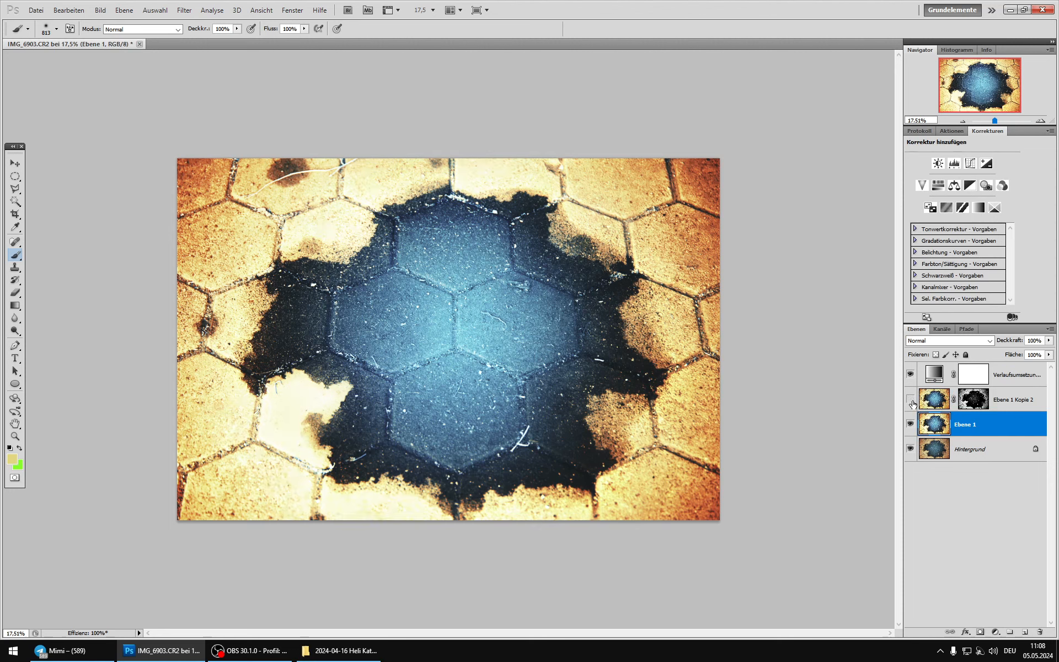
left_click(912, 401)
key("ctrl+j")
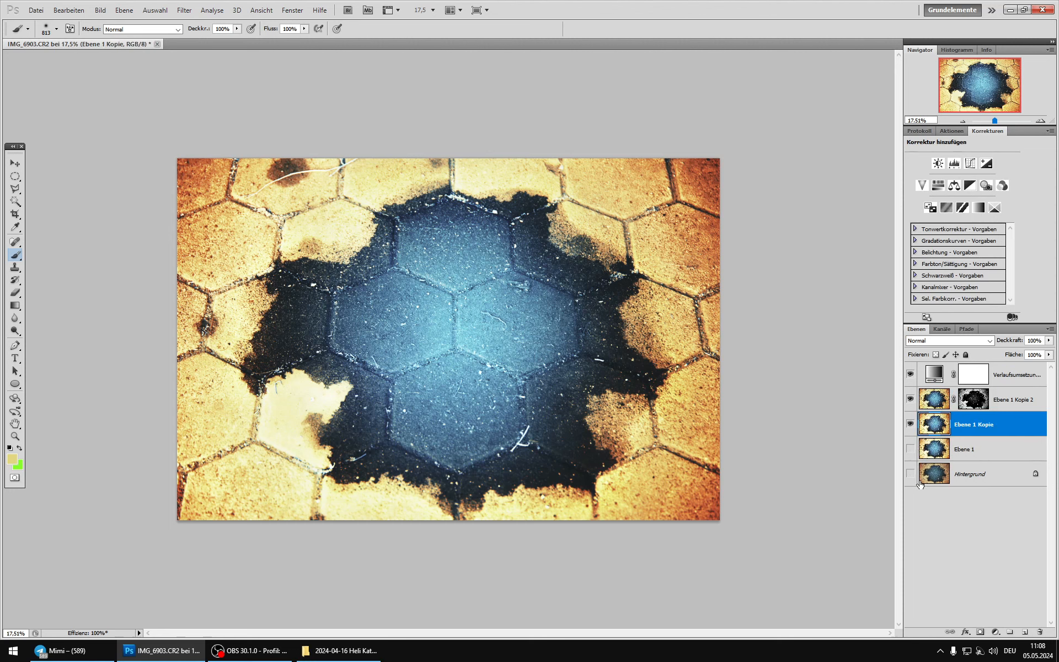
key("ctrl+shift+e")
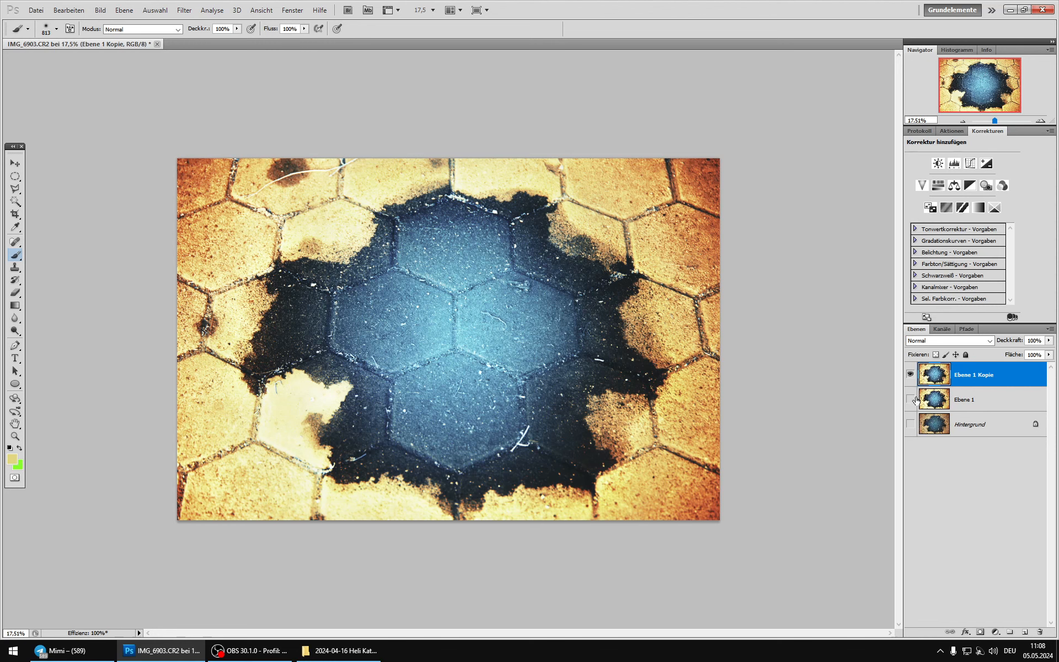
Step: Show Ebene 1 and Hintergrund again, and compare the image with and without the merged Ebene 1 Kopie
left_click_drag(911, 400, 910, 425)
left_click(910, 371)
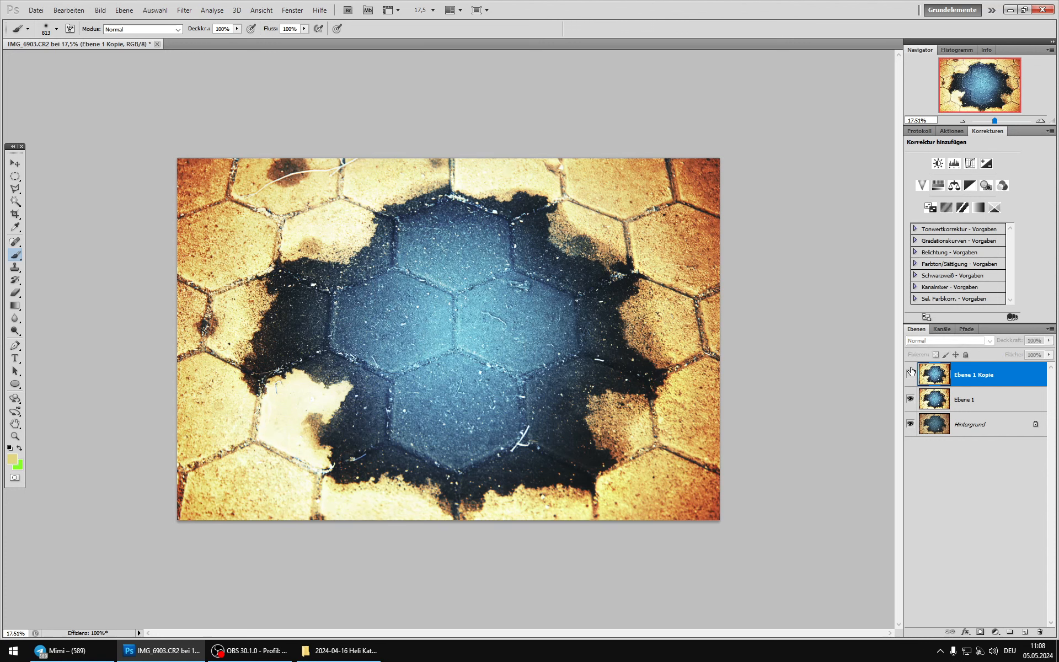
left_click(910, 371)
left_click(911, 371)
left_click(910, 371)
Step: Set Ebene 1 Kopie's blend mode to Abdunkeln and compare the image with and without the layer
left_click(941, 331)
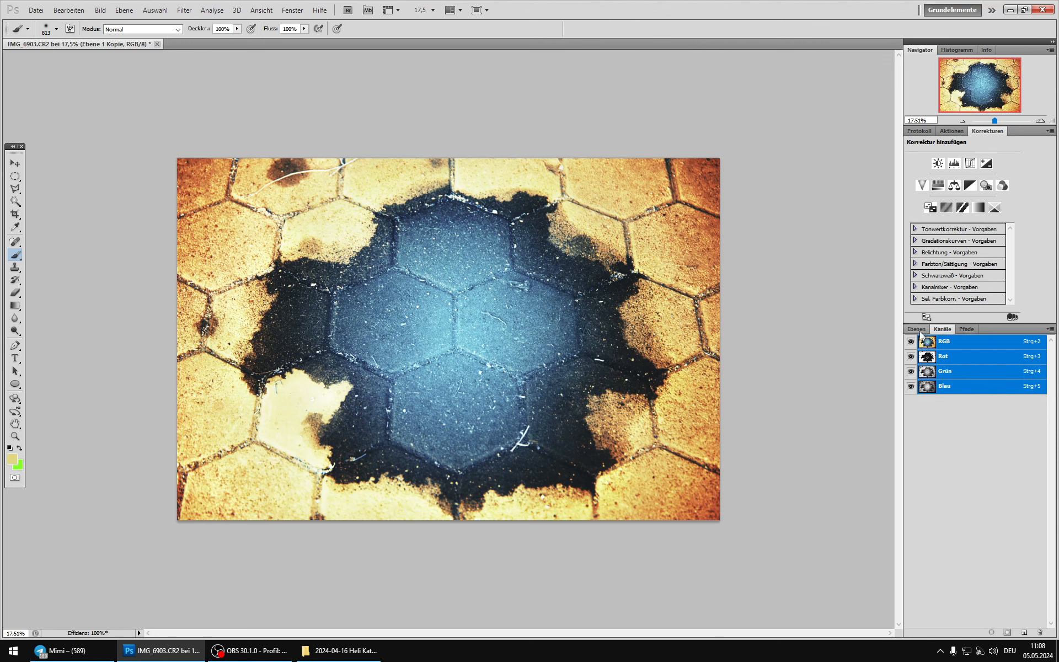
left_click(921, 330)
left_click(925, 343)
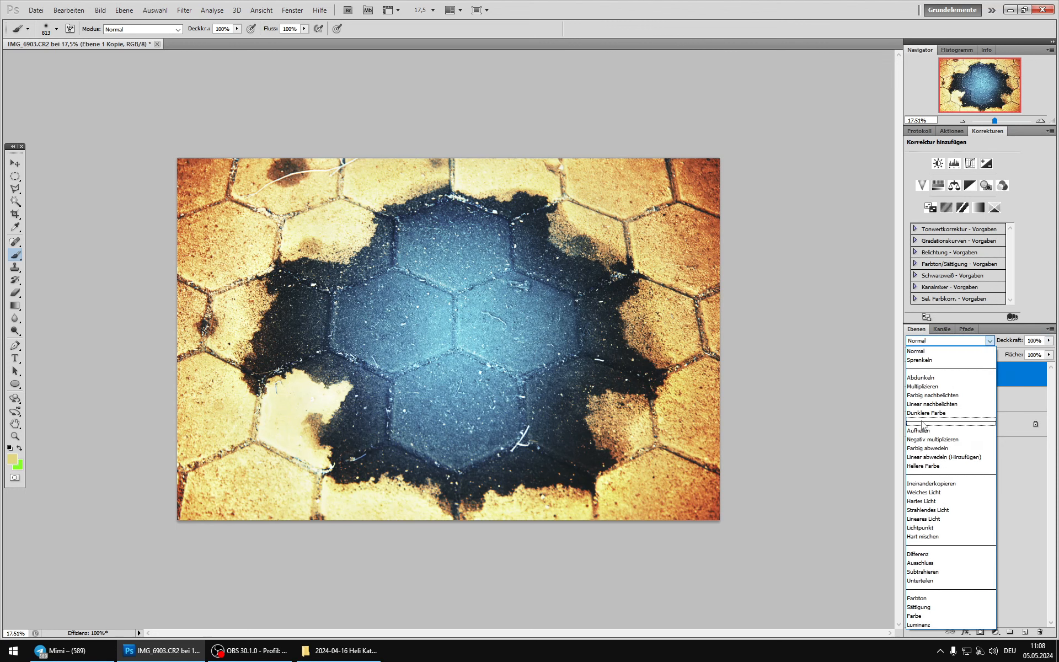
left_click(925, 381)
left_click(911, 377)
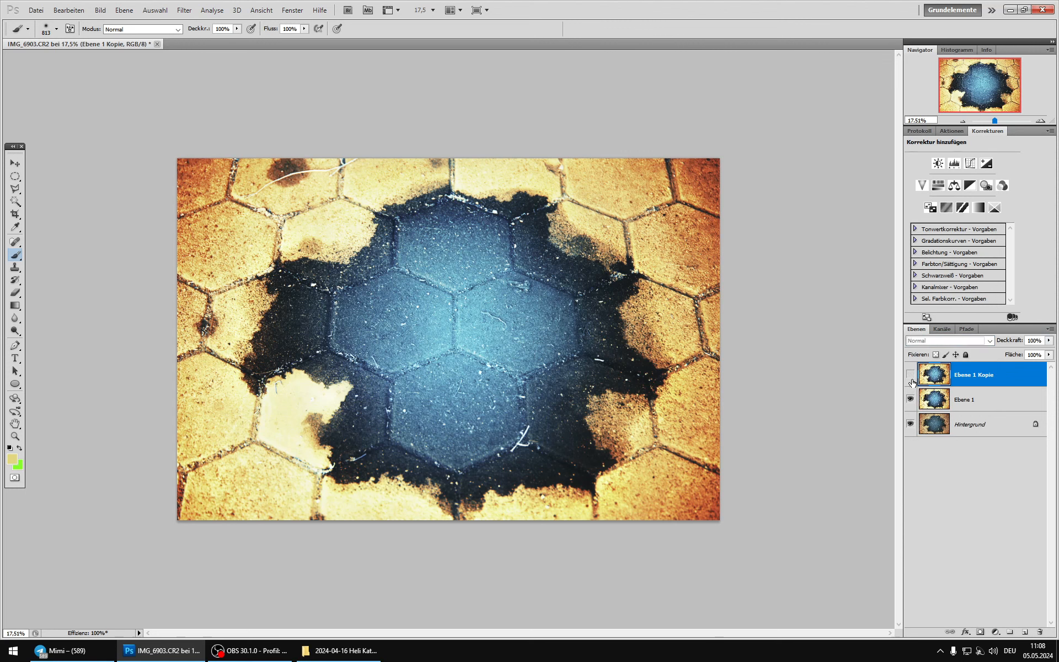
left_click(911, 378)
left_click(911, 377)
left_click(911, 377)
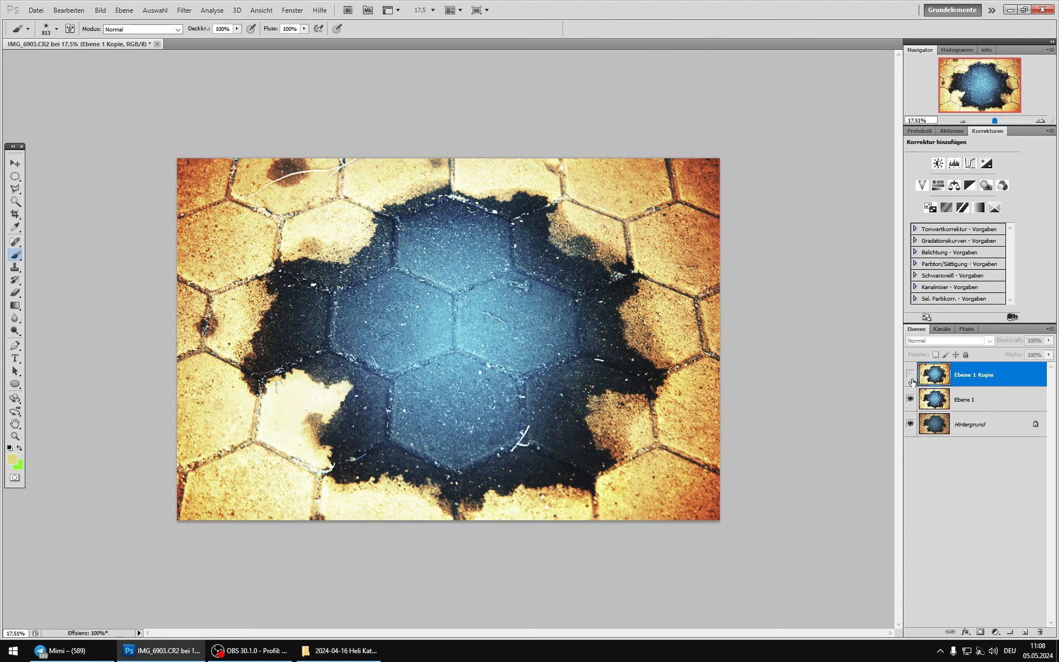
left_click(912, 379)
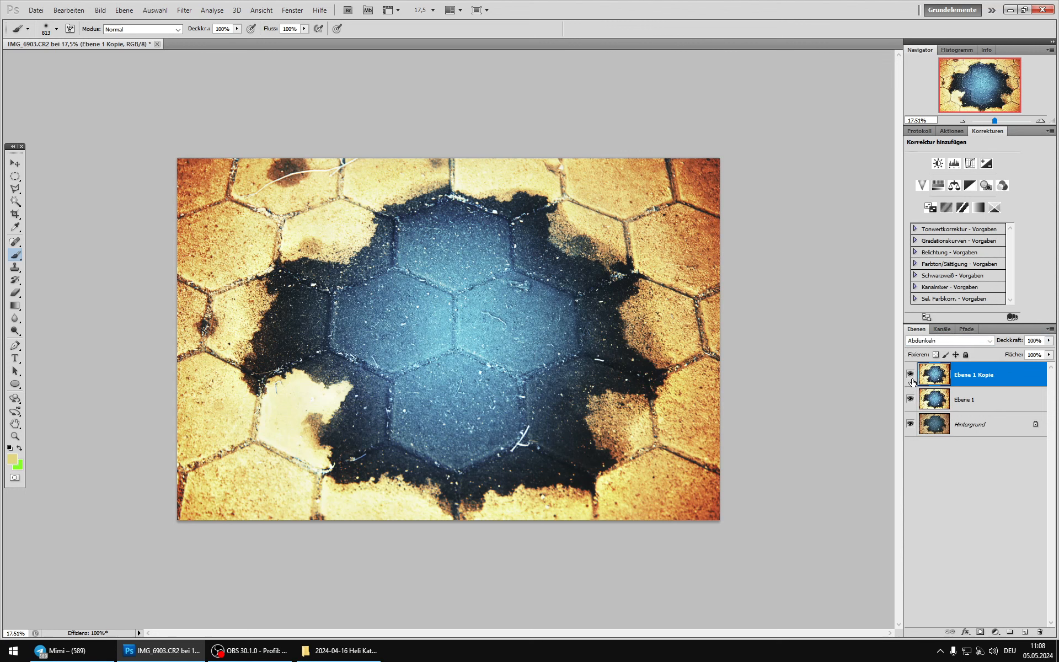
Step: Add a layer mask to Ebene 1 Kopie and paint it black at 61% brush opacity over the right-hand stones and a small upper-left area
left_click(981, 632)
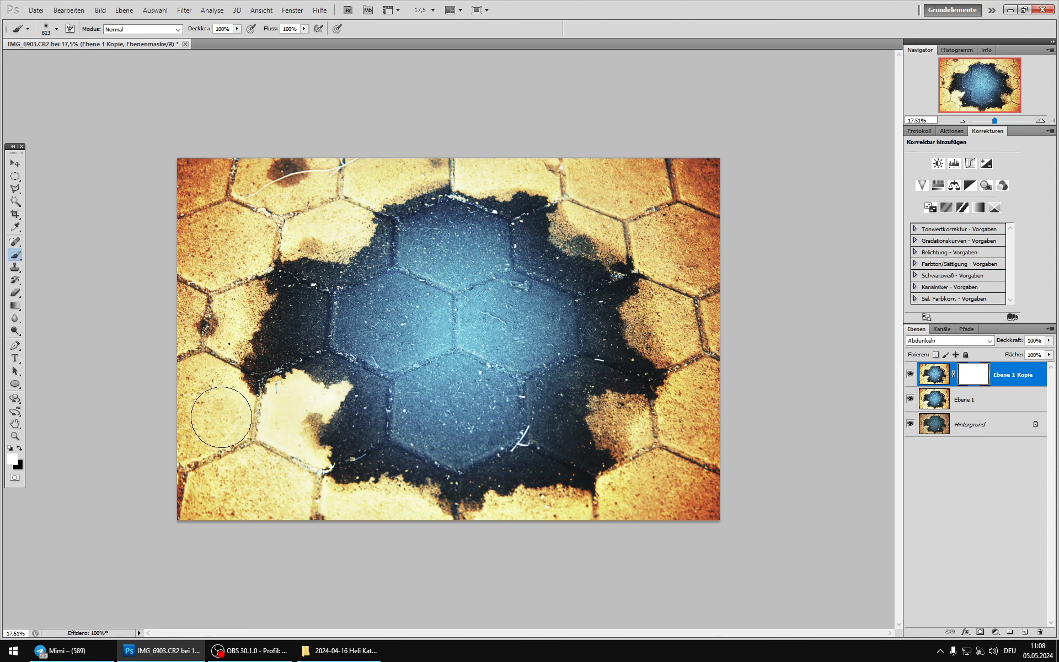
key("x")
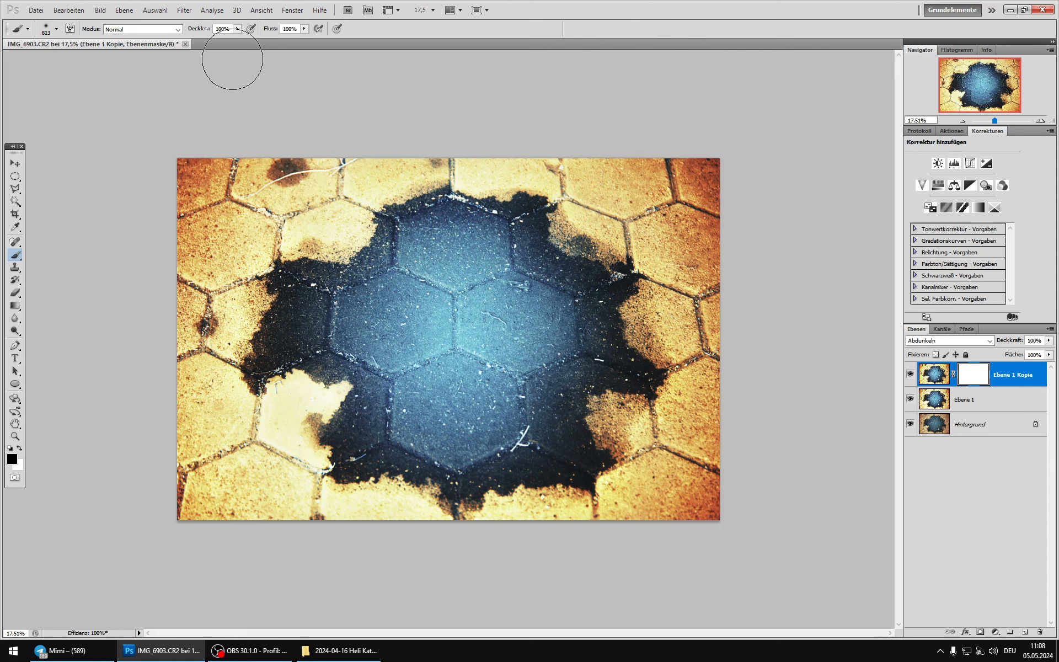
left_click(237, 28)
left_click_drag(237, 39, 216, 38)
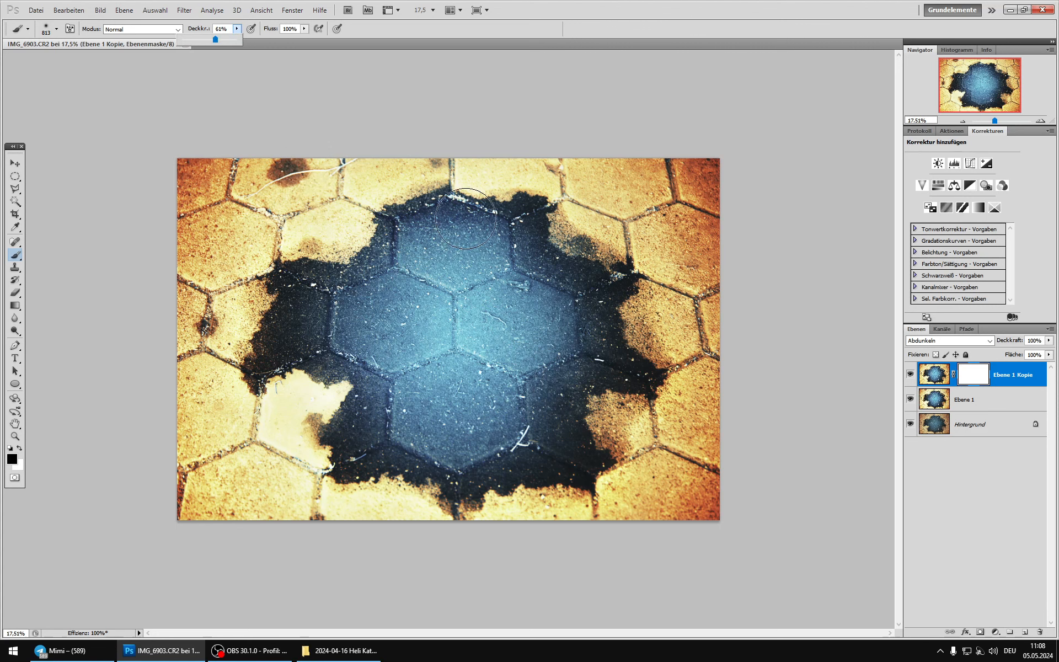
left_click(568, 235)
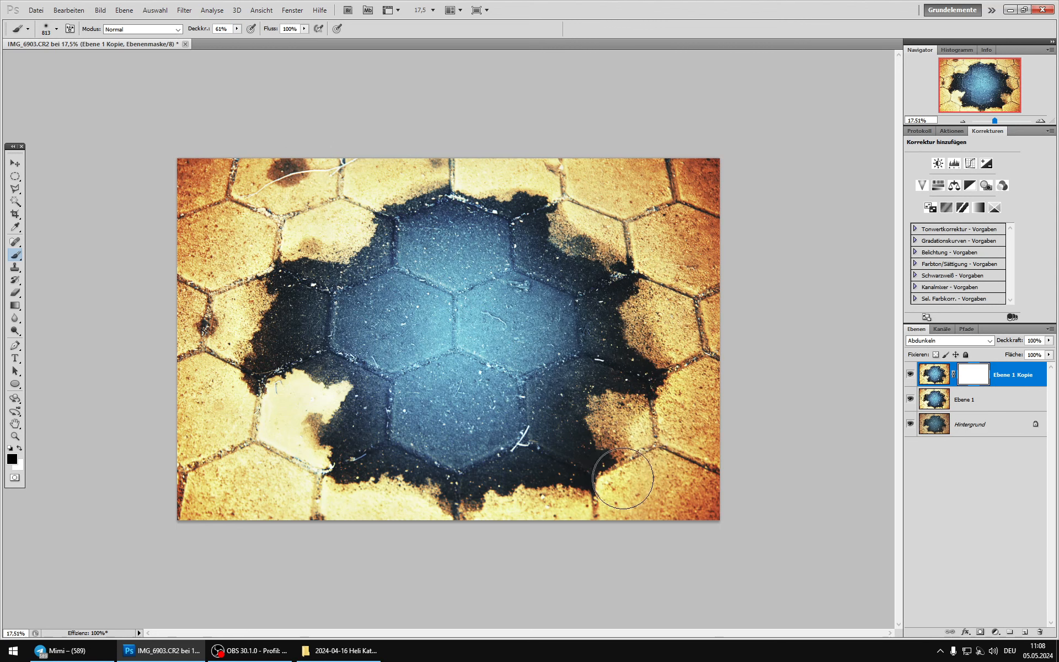
left_click_drag(623, 478, 603, 490)
left_click_drag(266, 277, 319, 373)
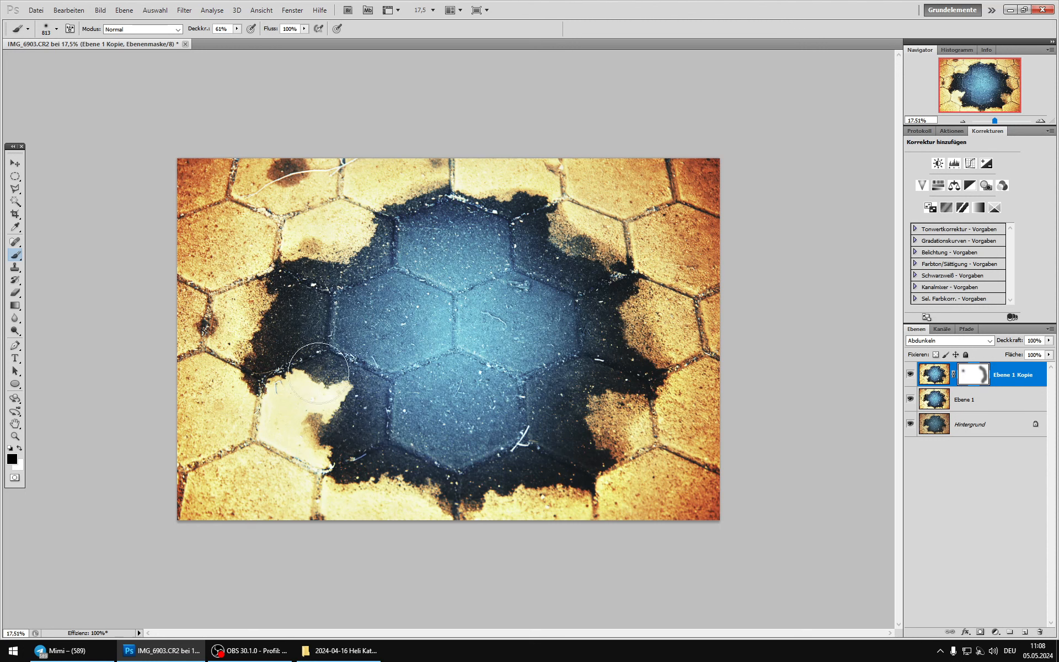
mouse_move(669, 319)
left_mouse_down()
mouse_move(639, 298)
mouse_move(646, 391)
left_mouse_up()
Step: Duplicate Ebene 1 Kopie, set the duplicate's blend mode to Aufhellen, and delete its layer mask
left_click(927, 377)
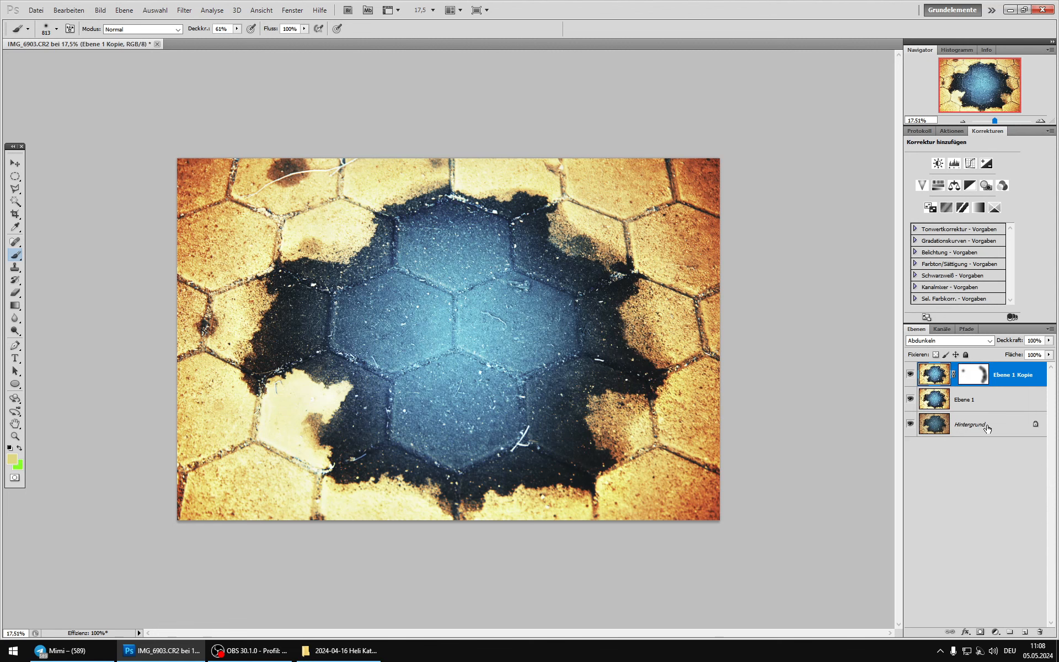
key("ctrl+j")
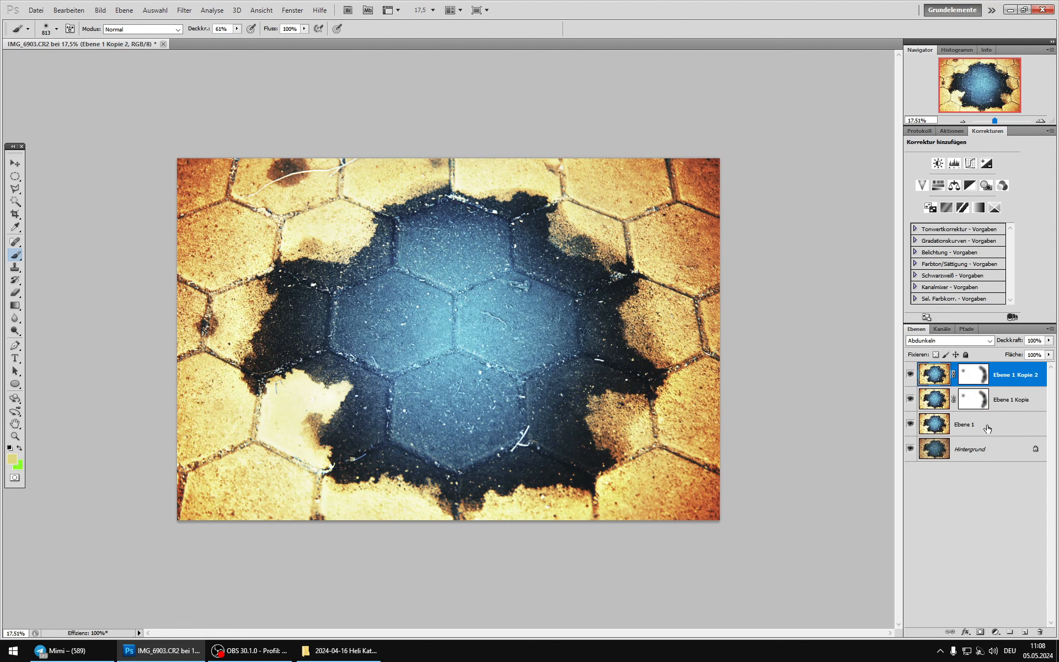
left_click(952, 339)
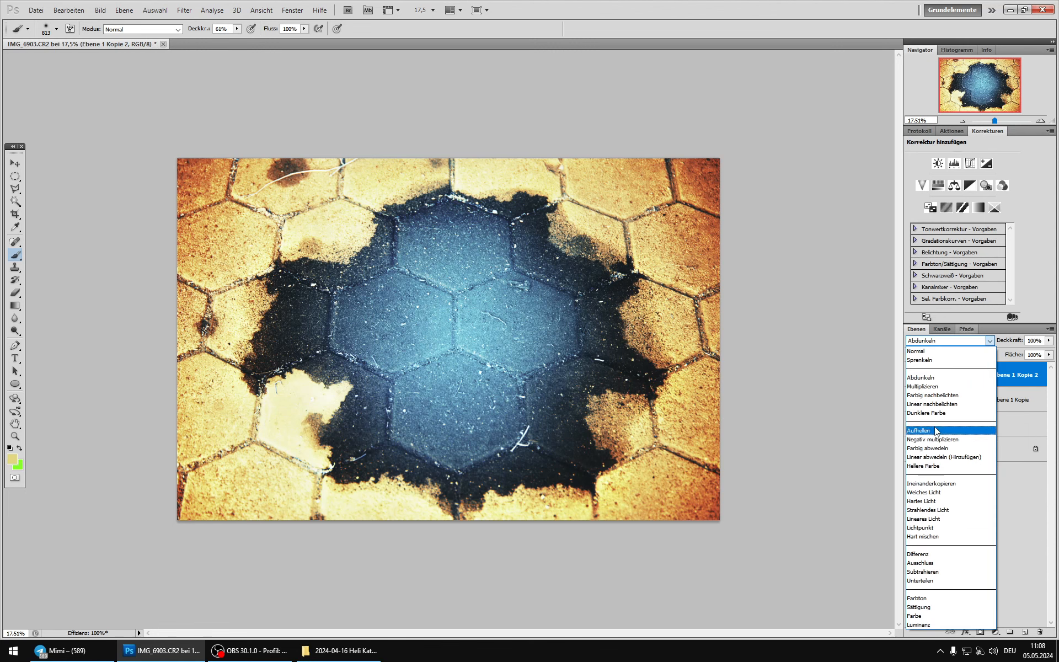
left_click(936, 431)
left_click(964, 375)
right_click(964, 376)
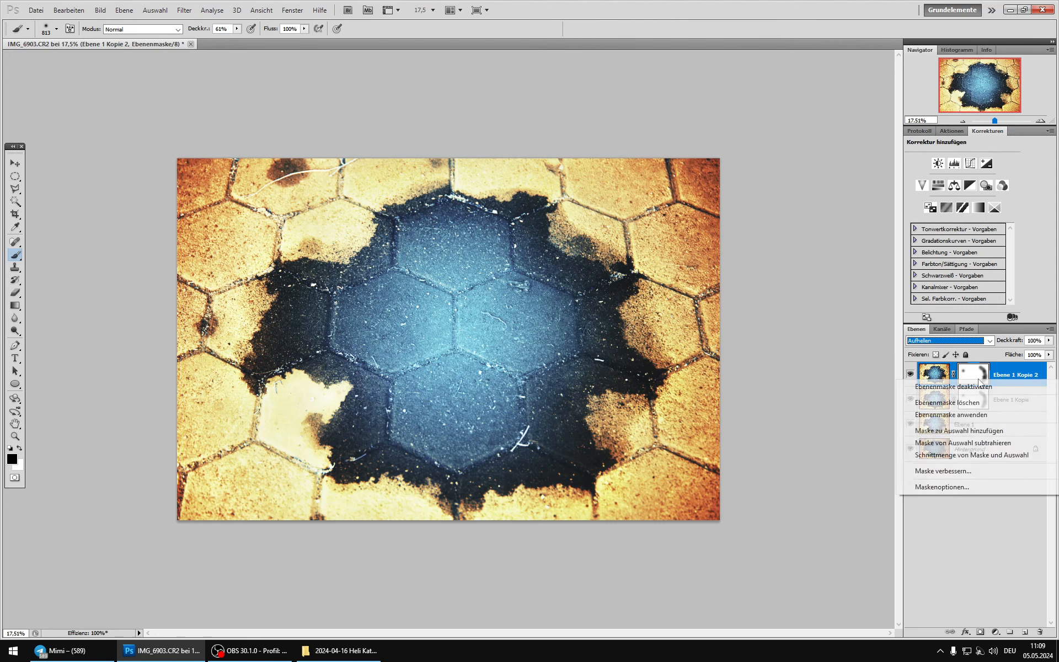
left_click(977, 403)
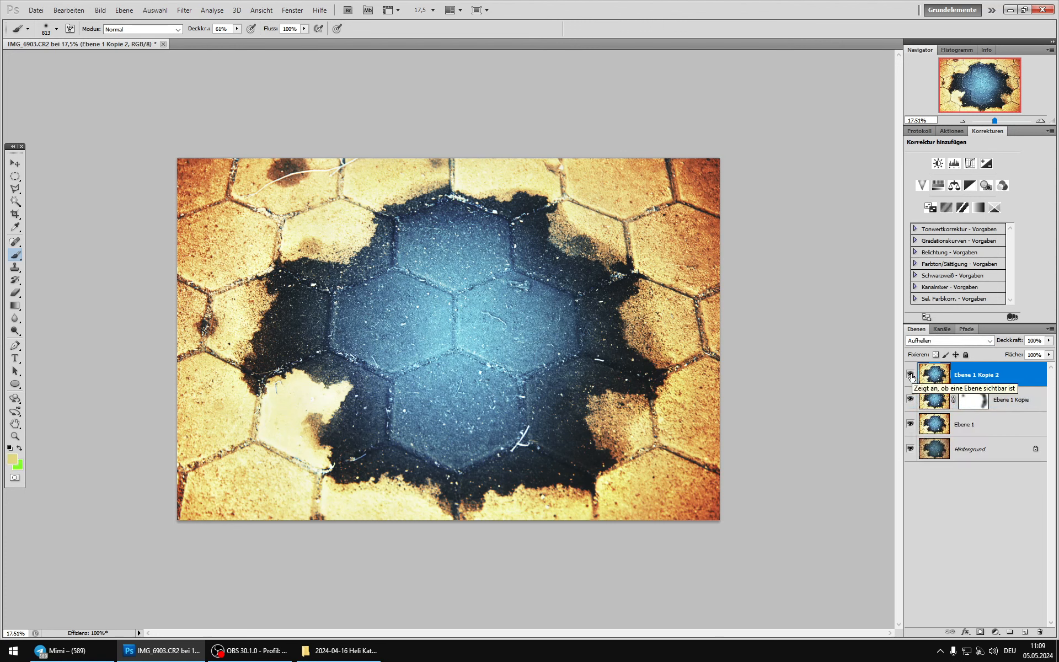
left_click(911, 376)
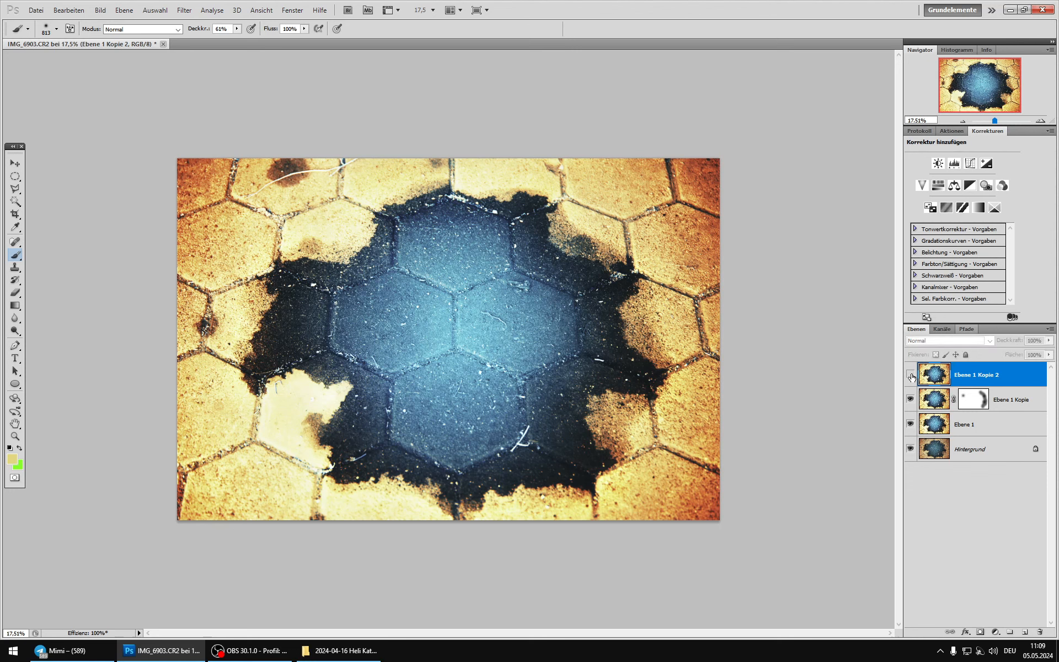
left_click(910, 375)
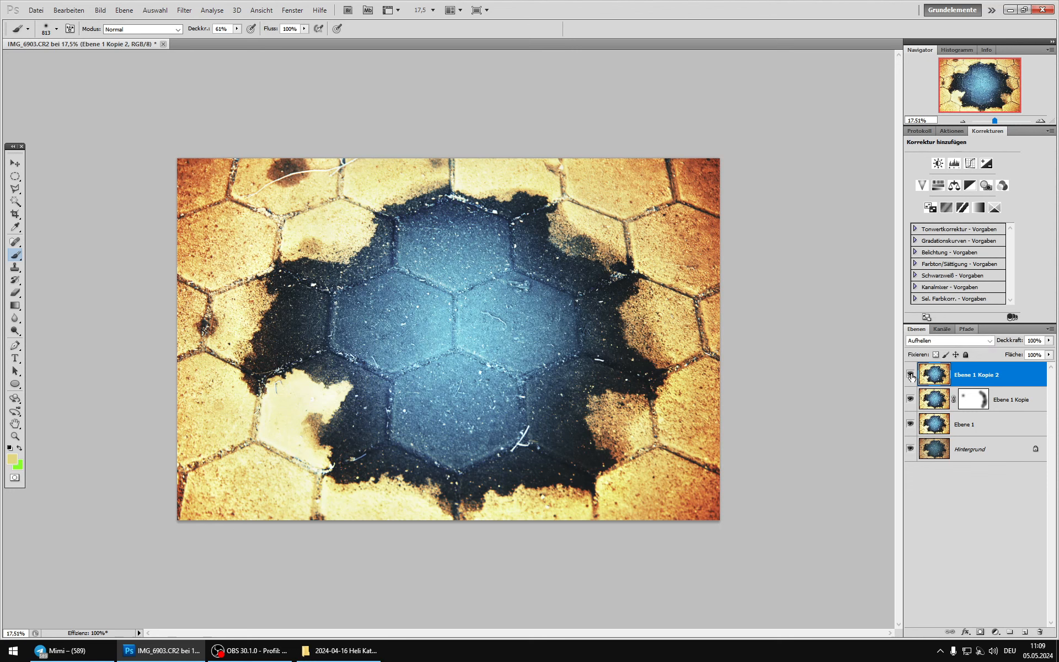
Step: Add a black layer mask to Ebene 1 Kopie 2 and reveal the image's centre with a 2500 px white brush
left_click(980, 632, "alt")
key("x")
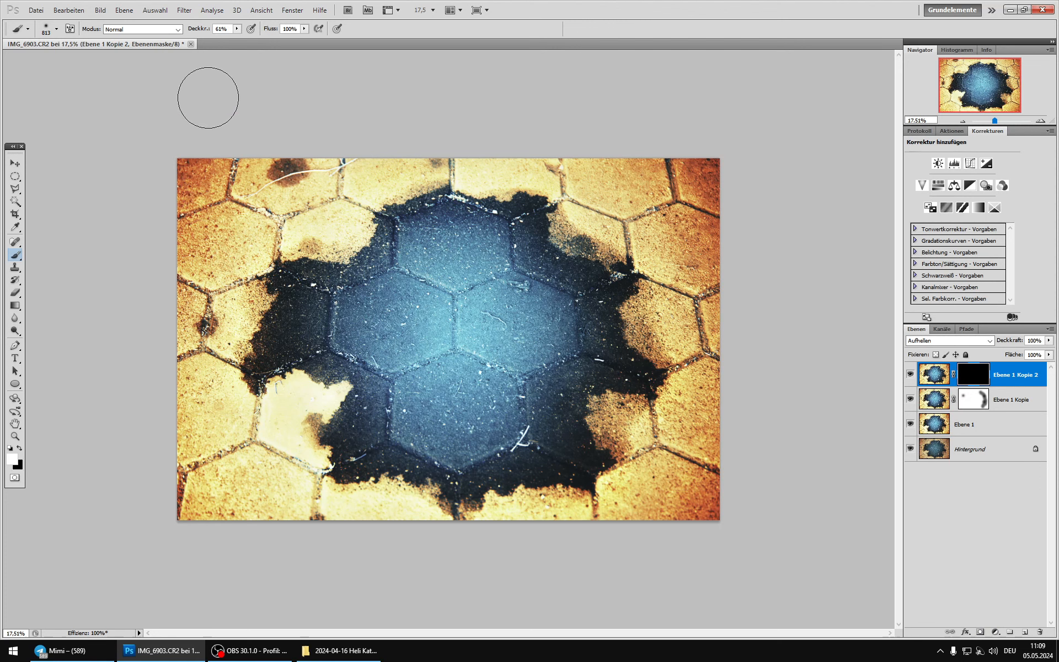
right_click(467, 321)
left_click_drag(577, 339, 586, 340)
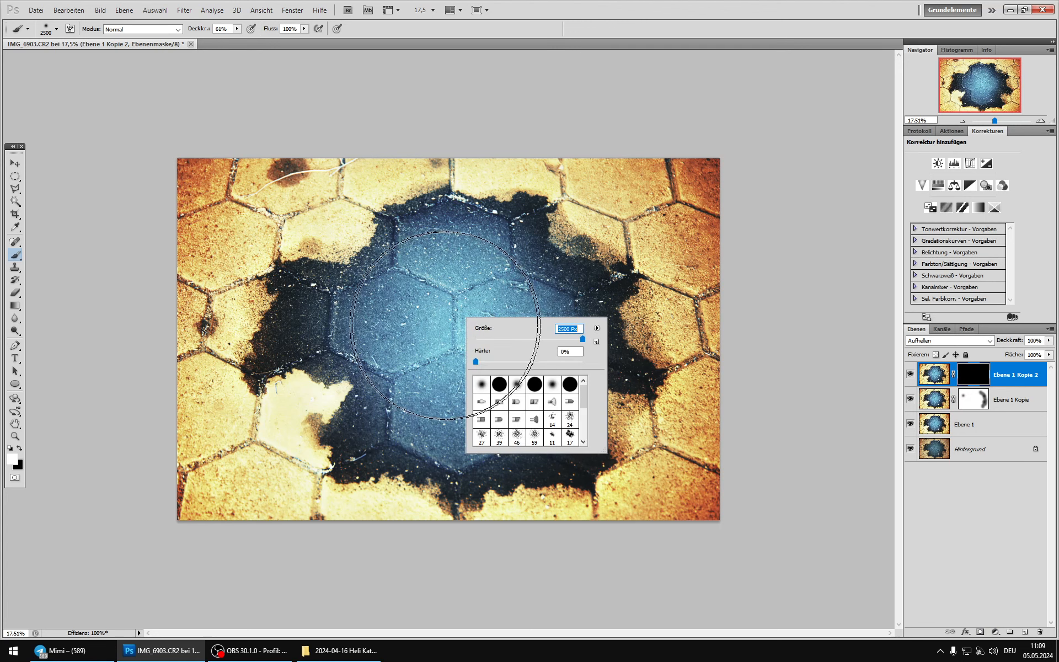
left_click(448, 327)
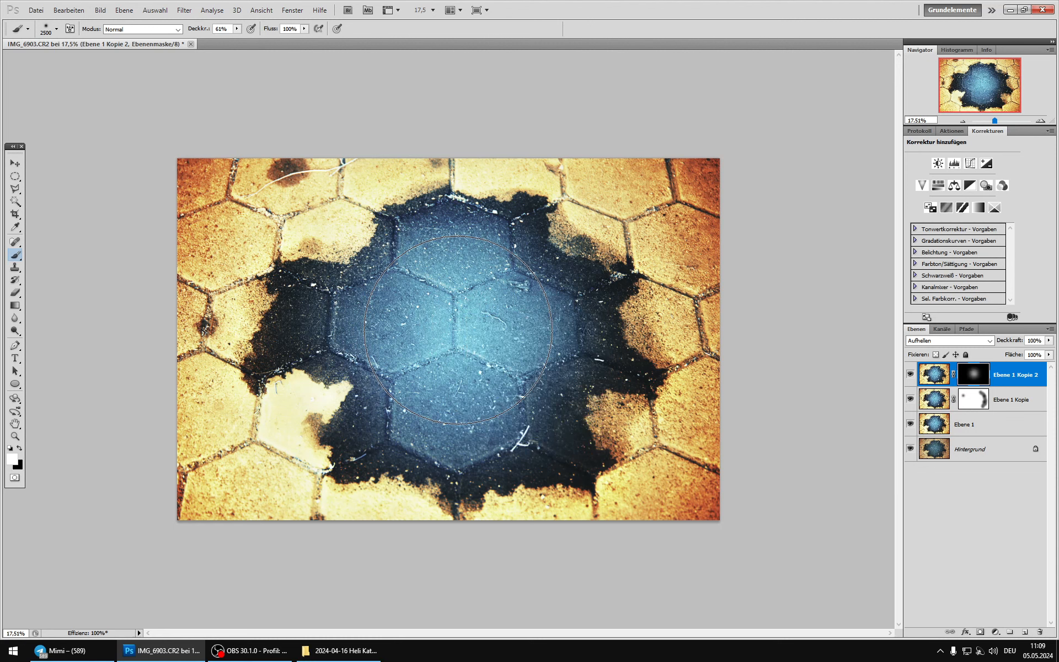
Step: Compare the image with and without the masked Ebene 1 Kopie 2
left_click(934, 374)
left_click(910, 376)
left_click(910, 376)
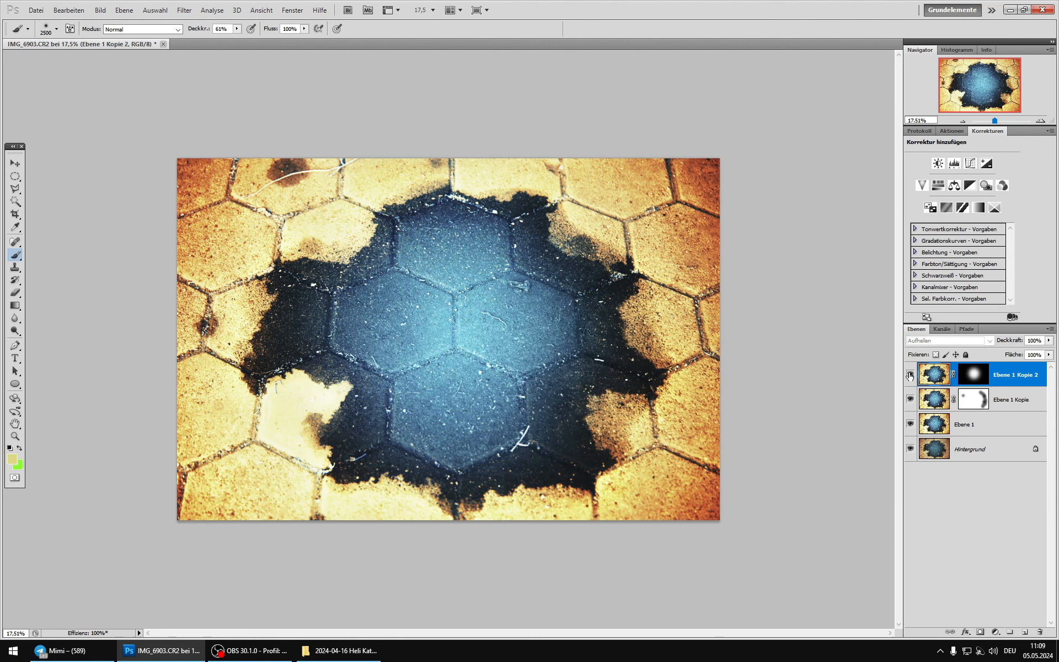
left_click(910, 376)
Step: Merge the two masked layers with a duplicate of Ebene 1, and merge the result down into Ebene 1
left_click(930, 407)
left_click(945, 419)
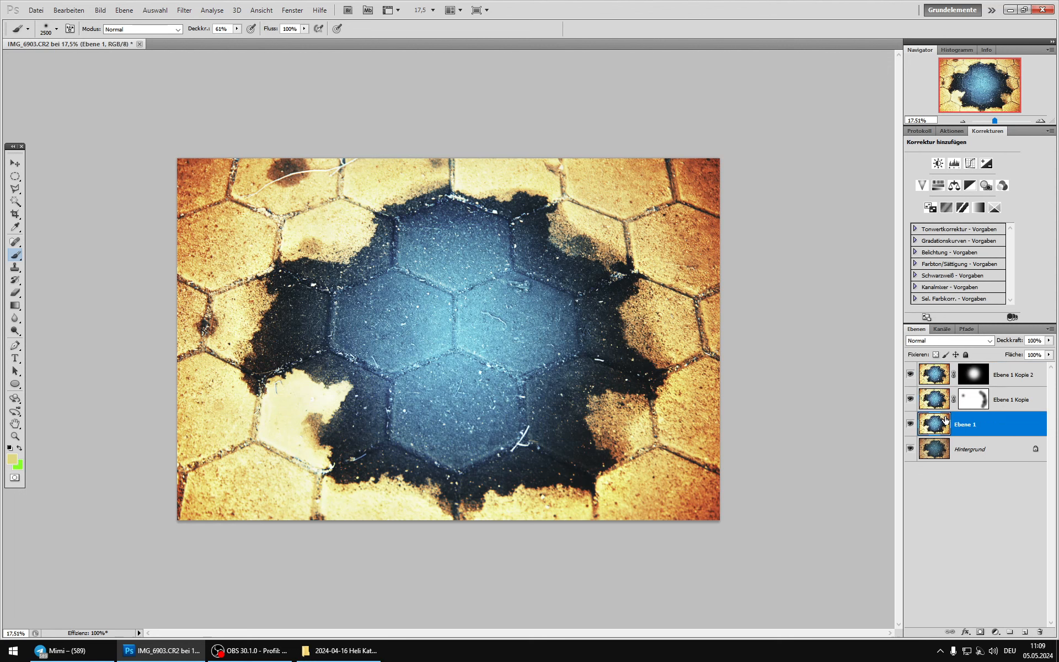
key("ctrl+j")
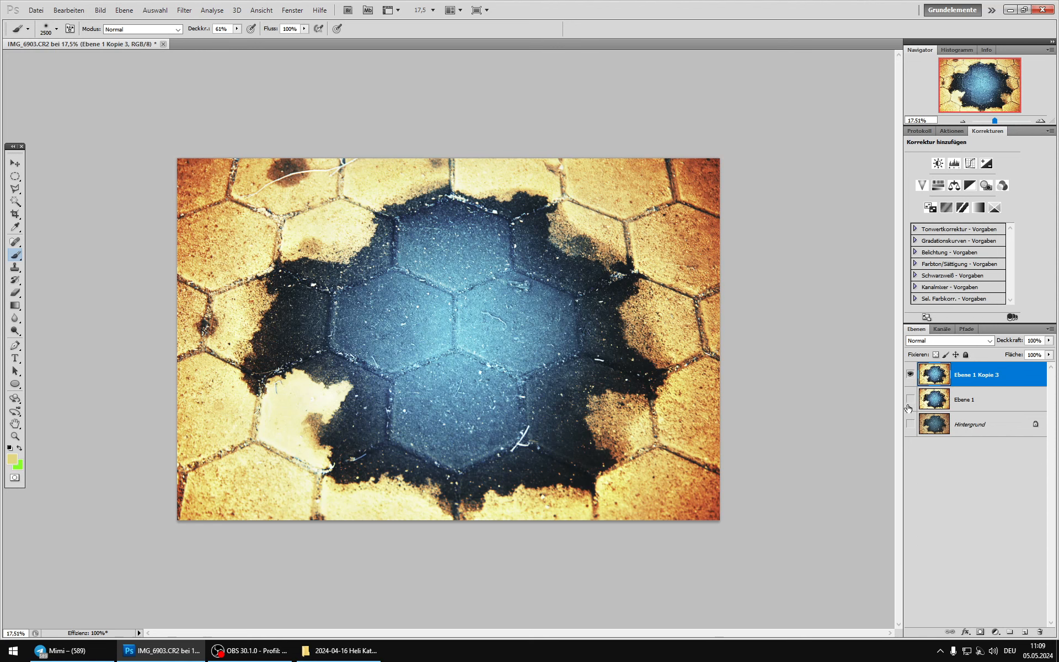
left_click_drag(909, 407, 914, 417)
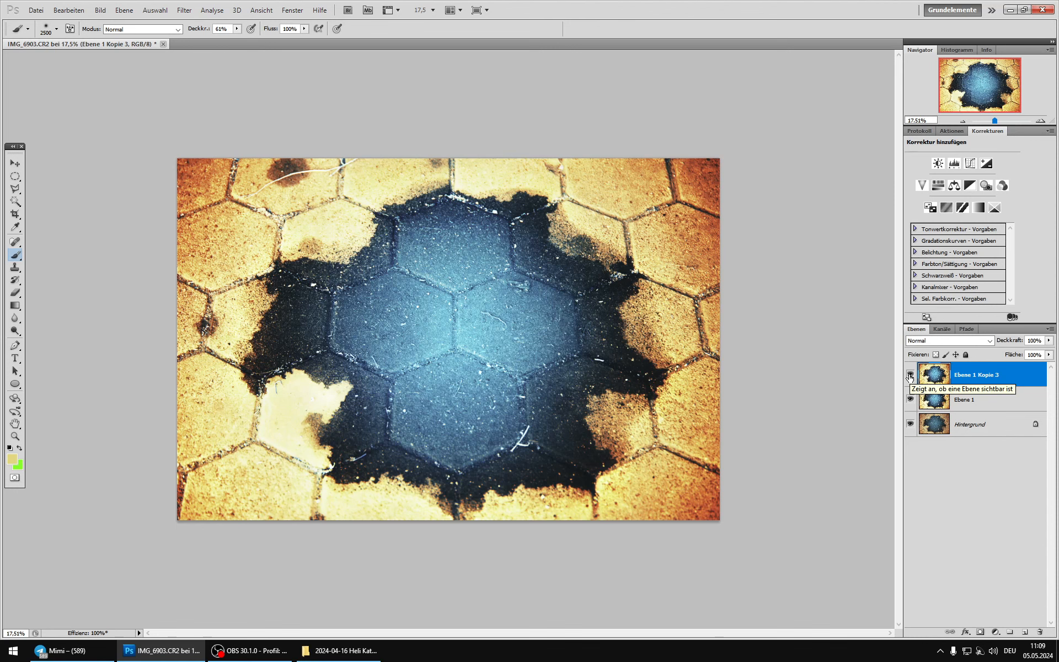
key("ctrl+e")
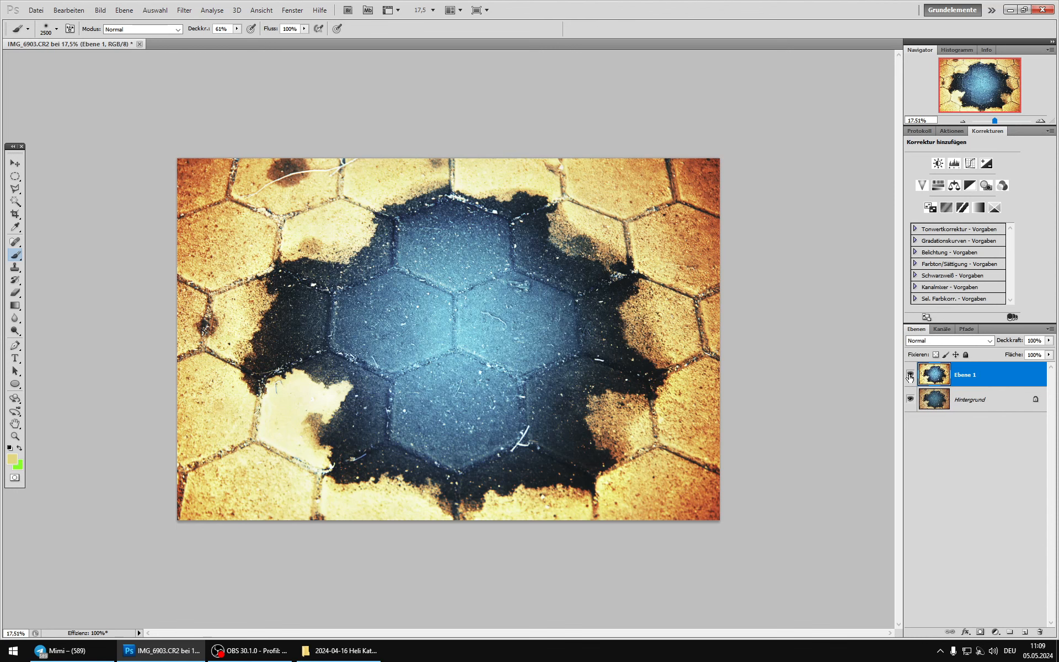
Step: Compare the image with and without the merged Ebene 1 over Hintergrund
left_click(910, 376)
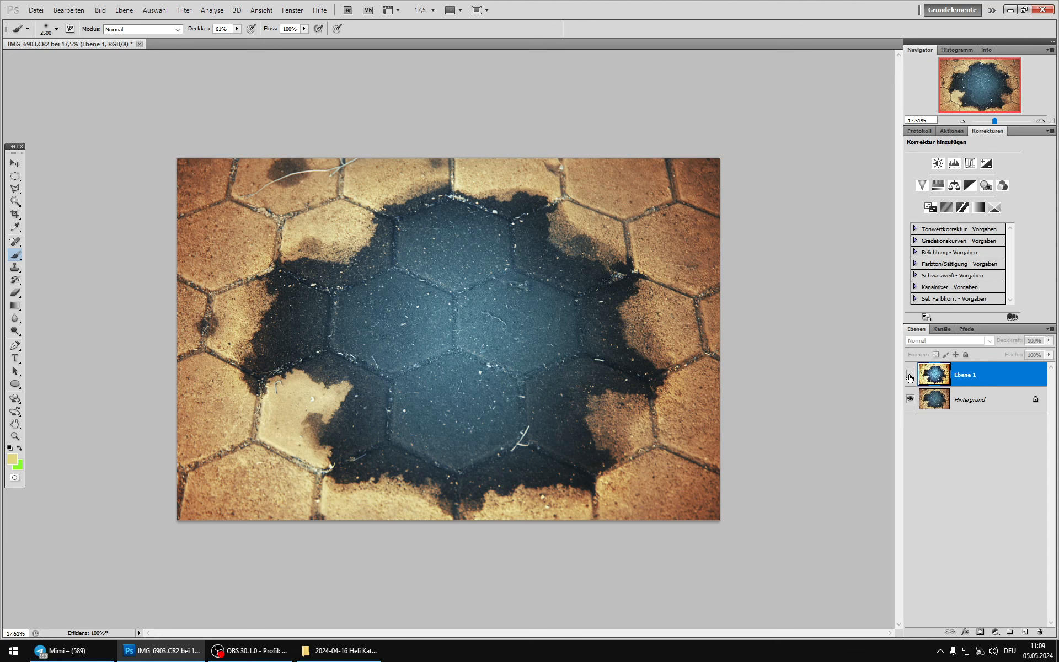
left_click(910, 376)
left_click(910, 376)
left_click(910, 377)
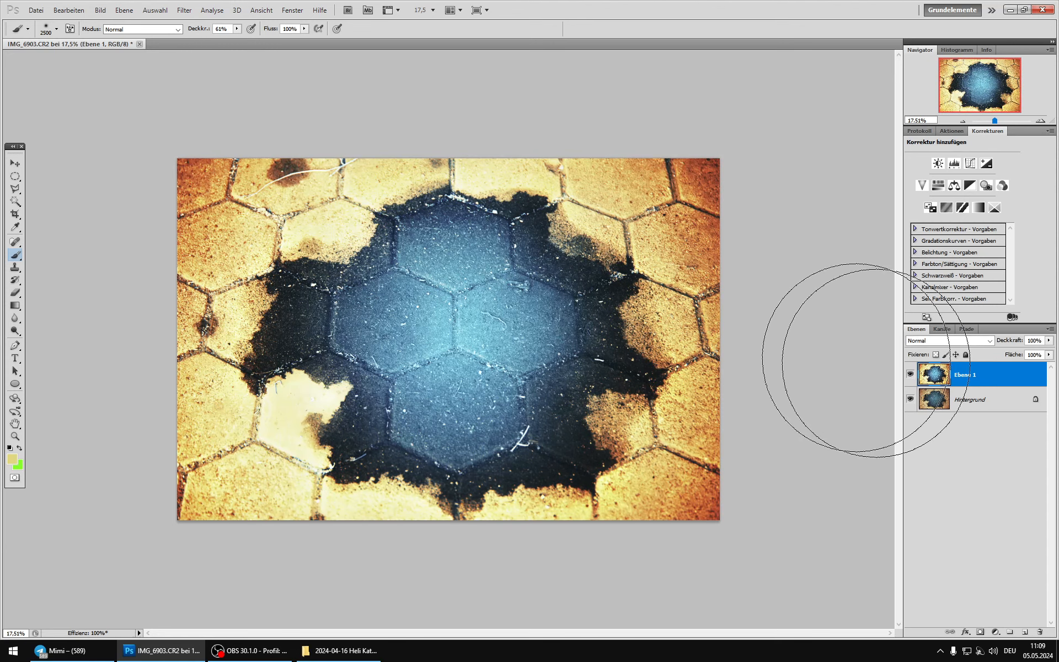
Step: Set Ebene 1's opacity to 75% and compare the image with and without the layer
left_click(1049, 341)
mouse_move(1030, 349)
left_mouse_down()
mouse_move(979, 346)
mouse_move(1034, 352)
left_mouse_up()
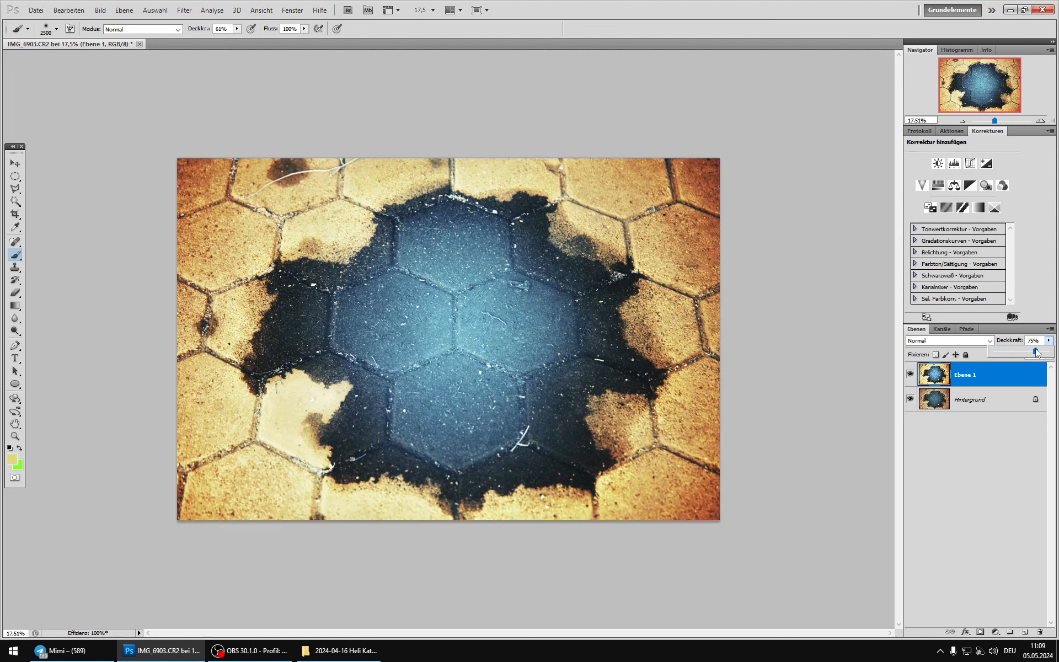
left_click(913, 373)
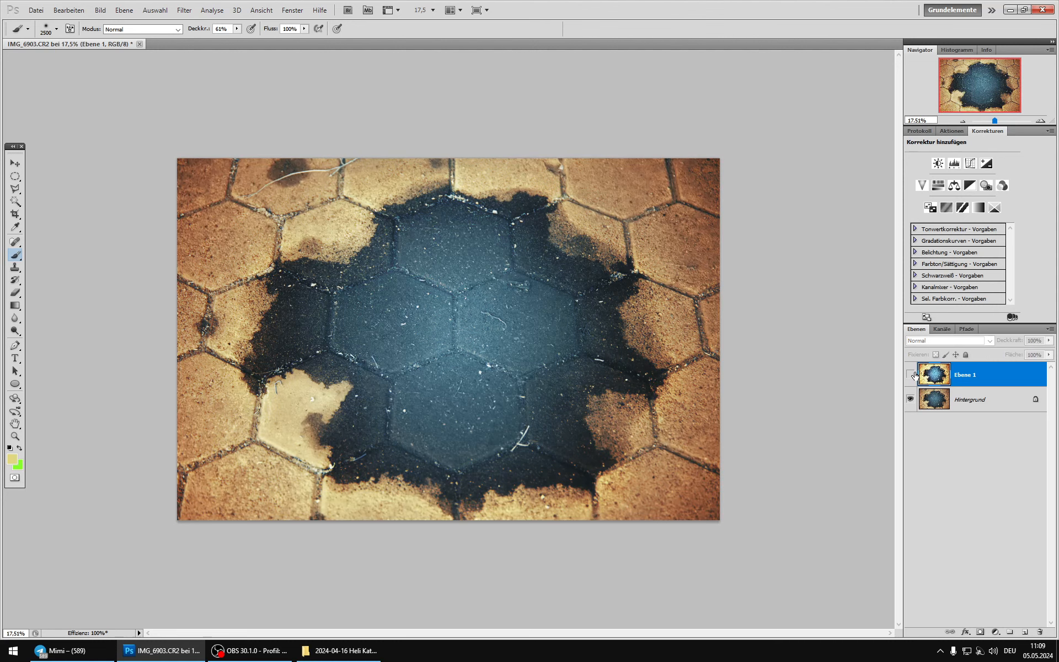
left_click(914, 373)
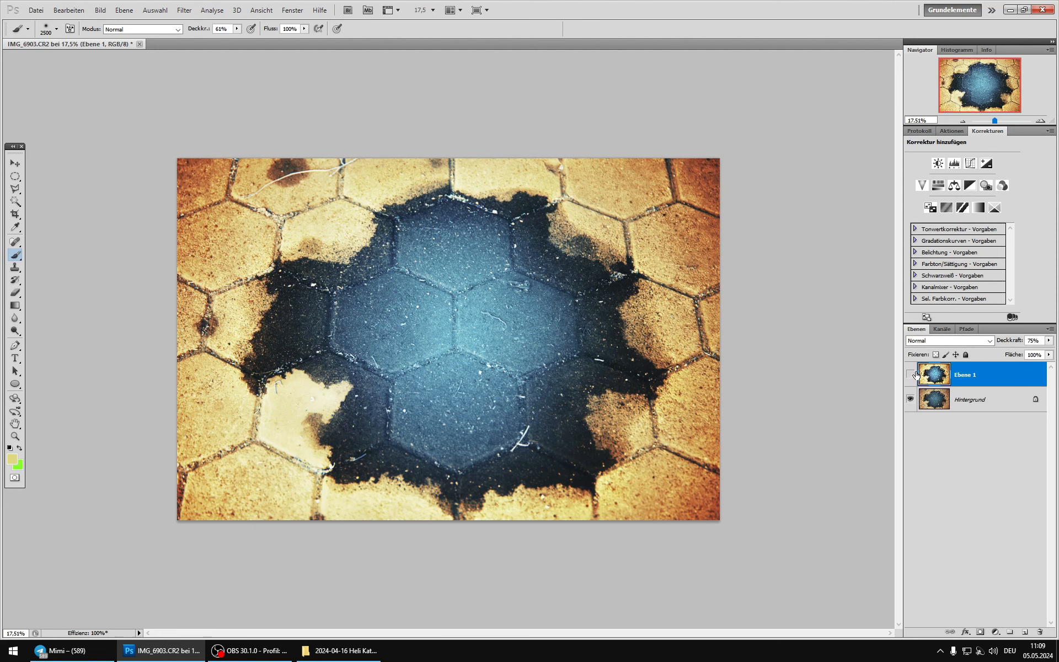
left_click(914, 373)
left_click(914, 374)
left_click(914, 373)
double_click(920, 373)
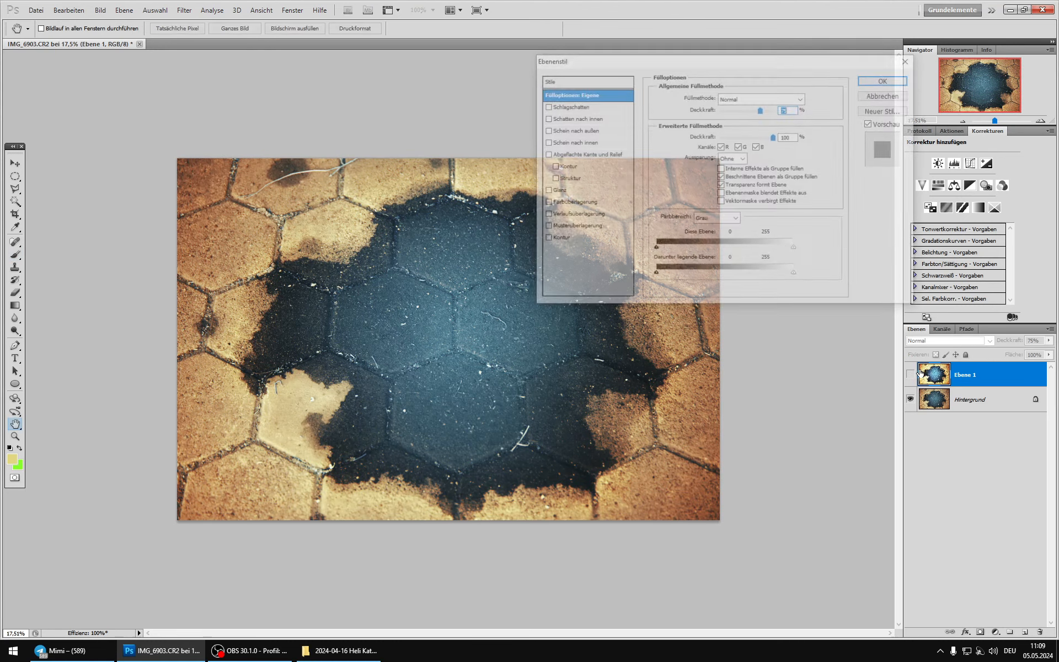
key("b")
key("Escape")
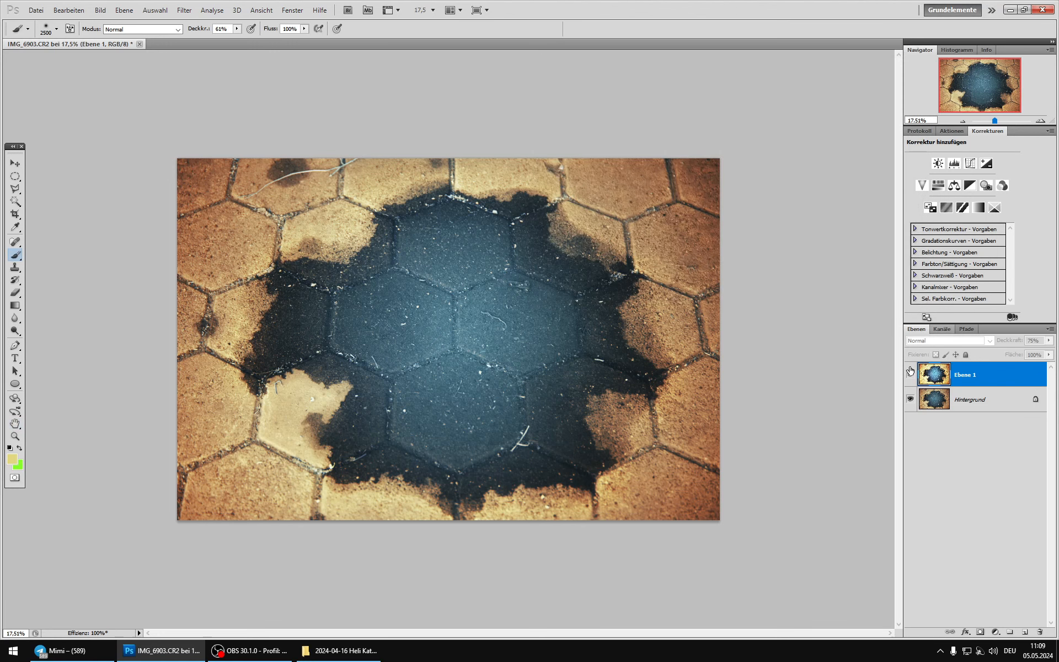
Step: Set Ebene 1's opacity to 50% and compare the image with and without the layer
left_click(911, 371)
left_click(911, 370)
left_click(910, 371)
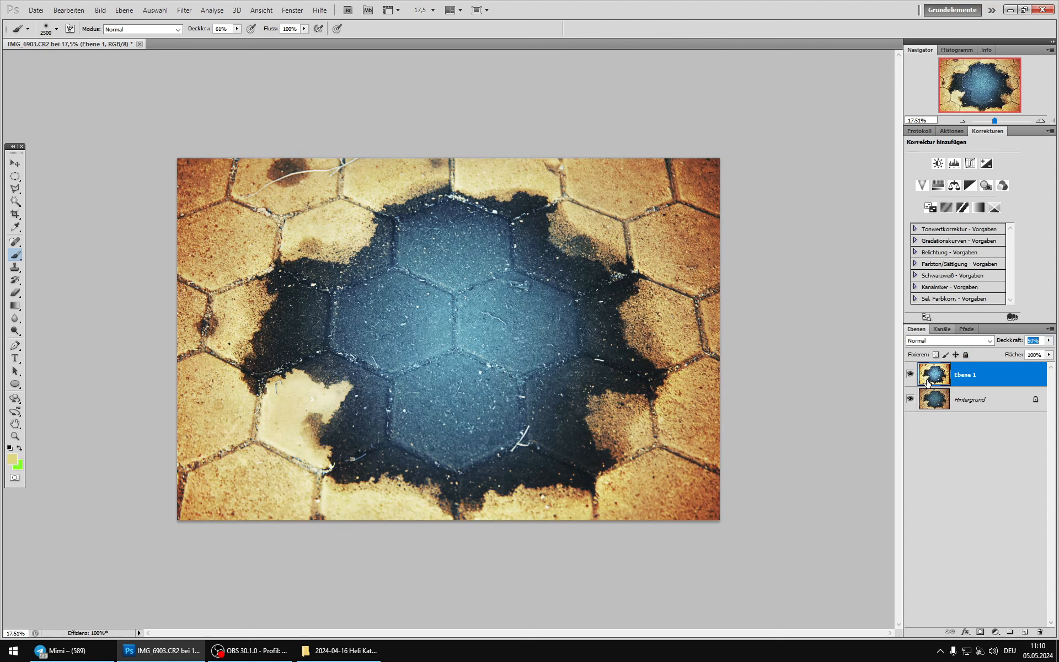
left_click(911, 373)
left_click(911, 373)
left_click(910, 374)
left_click(911, 374)
Step: Duplicate Ebene 1 at its current opacity and compare the image with and without the duplicate
key("ctrl+j")
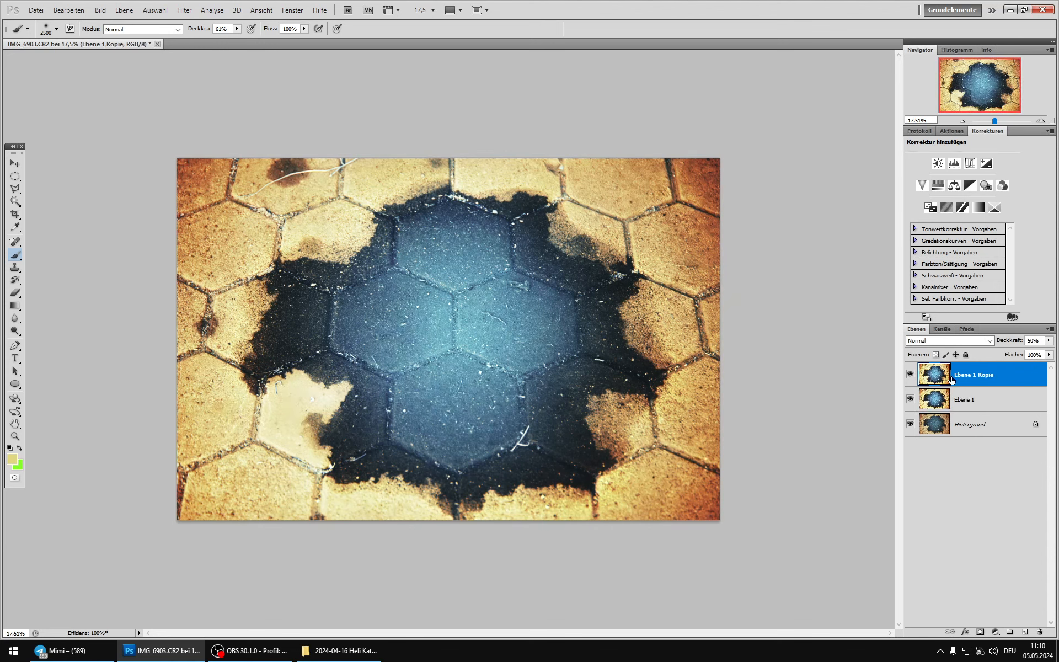
left_click(911, 374)
left_click(911, 375)
left_click(911, 375)
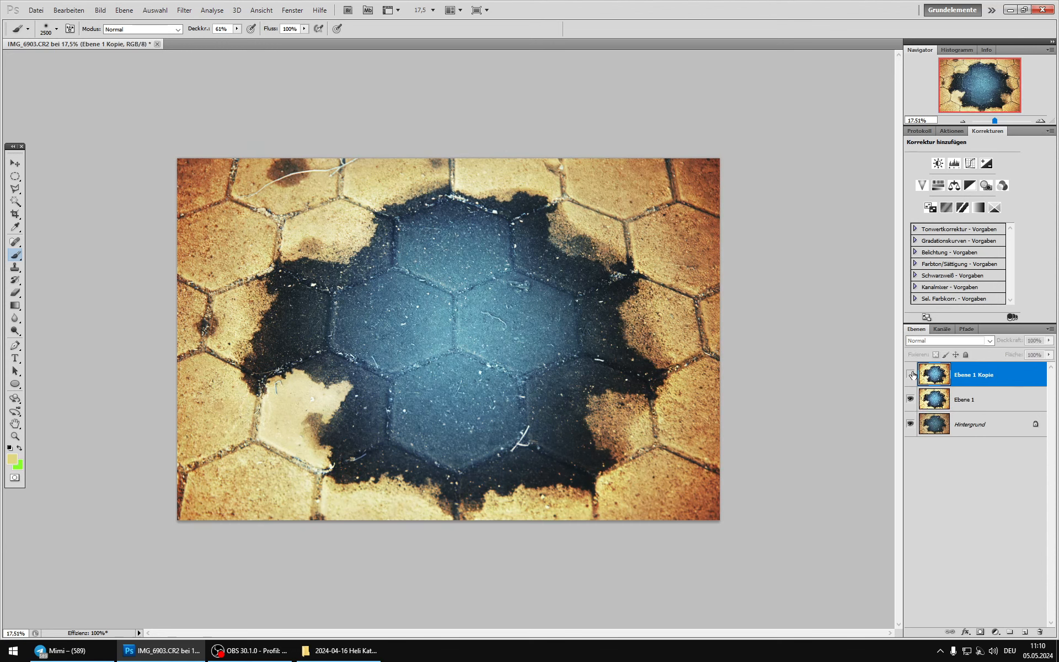
Step: Show Ebene 1 Kopie and outline the dark blue central patch with a polygonal lasso selection
left_click(911, 374)
key("l")
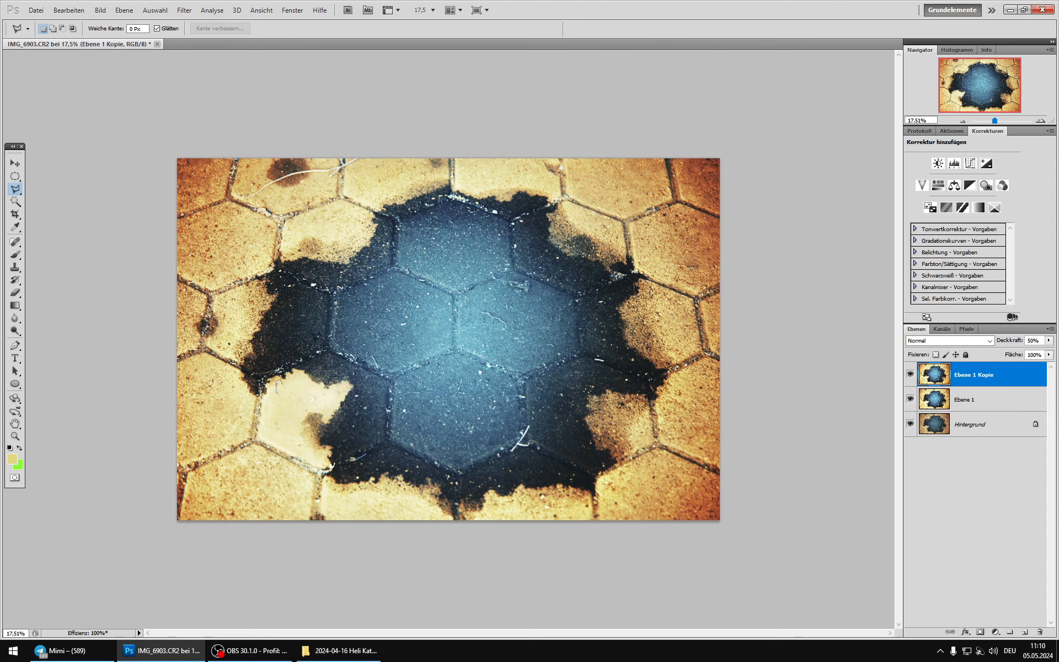
left_click(419, 203)
left_click(509, 203)
left_click(609, 298)
left_click(611, 347)
left_click(570, 456)
left_click(479, 491)
left_click(348, 381)
left_click(285, 299)
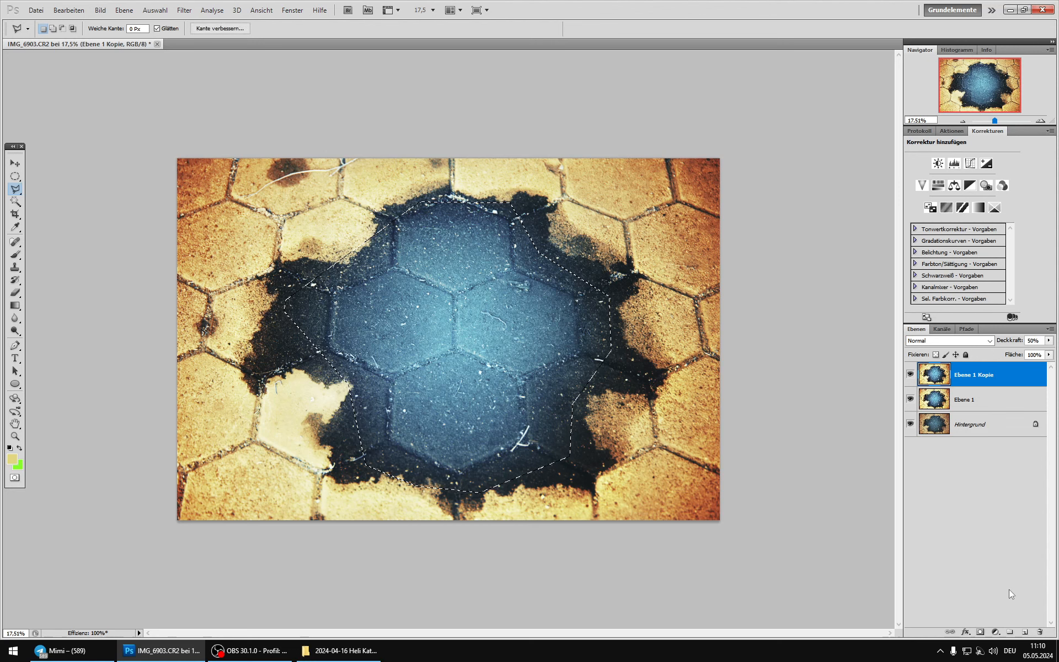
Step: Feather the selection of the central patch and turn it into a layer mask on Ebene 1 Kopie
key("shift+F6")
left_click(563, 219)
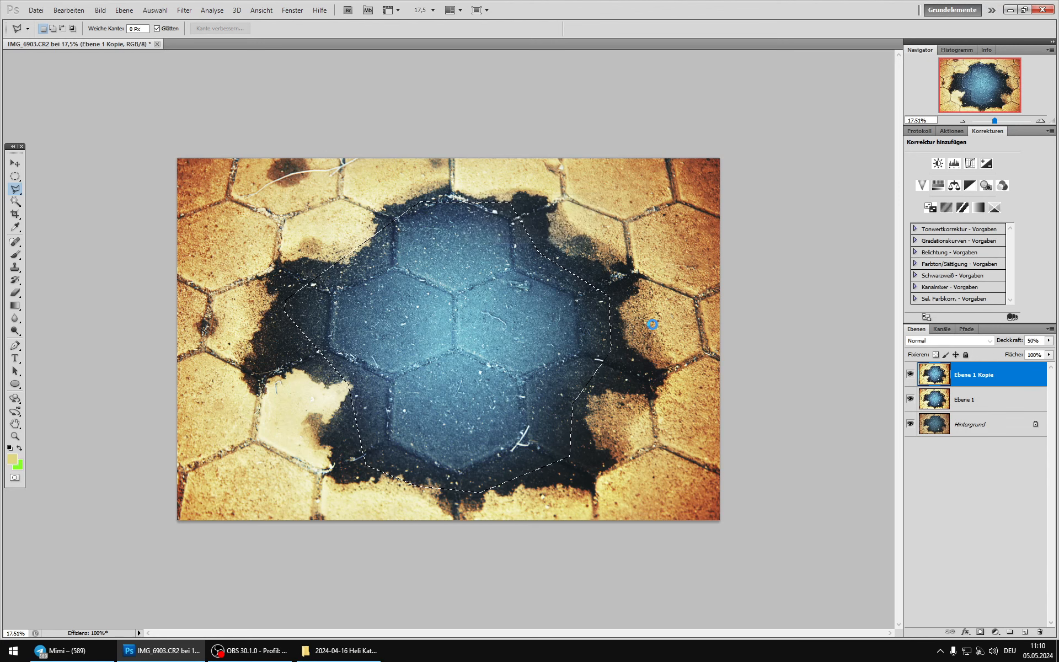
left_click(980, 631)
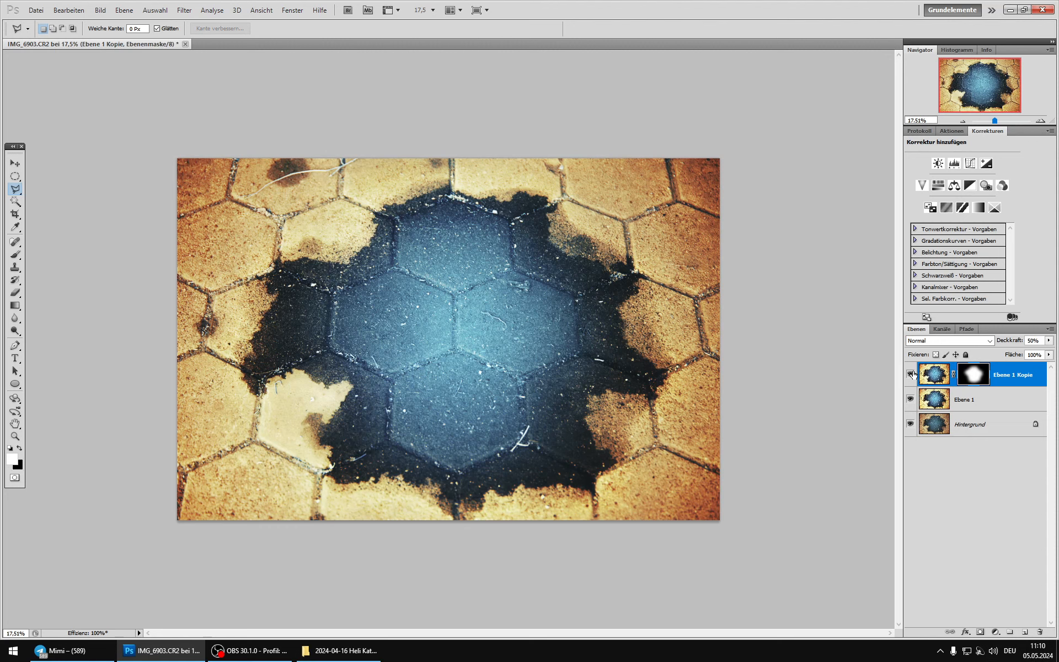
Step: Compare the image with and without the masked Ebene 1 Kopie
left_click(911, 374)
left_click(911, 374)
left_click(911, 375)
left_click(911, 374)
left_click(910, 374)
left_click(910, 374)
Step: Set Ebene 1 Kopie's opacity to 30% and merge the upper layers into a duplicate of Hintergrund, keeping the original Hintergrund visible beneath
left_click(937, 401)
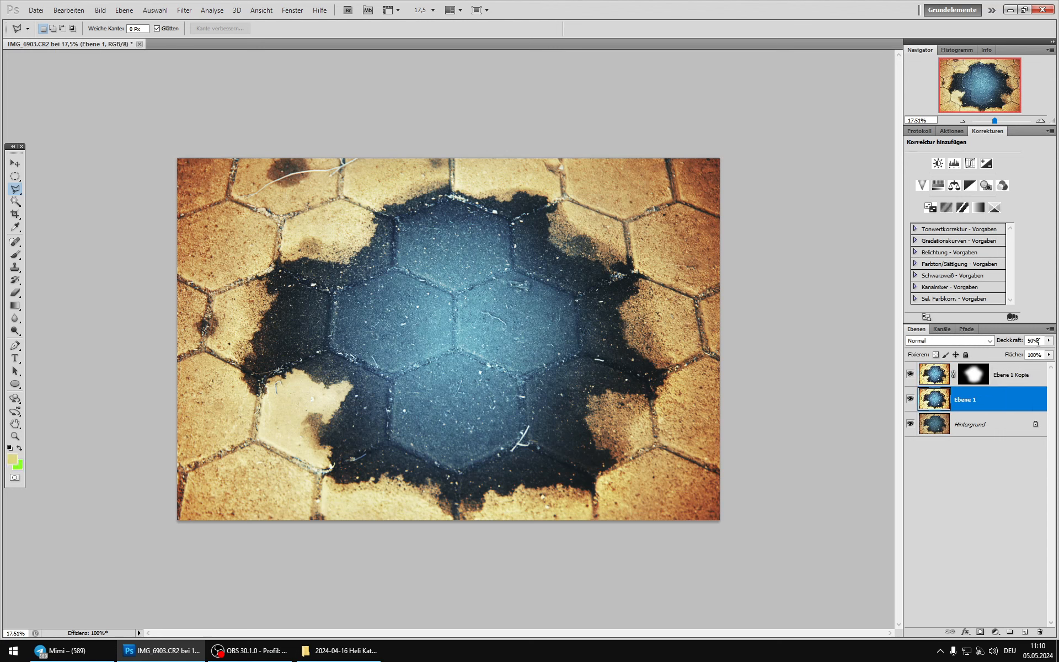
left_click(936, 377)
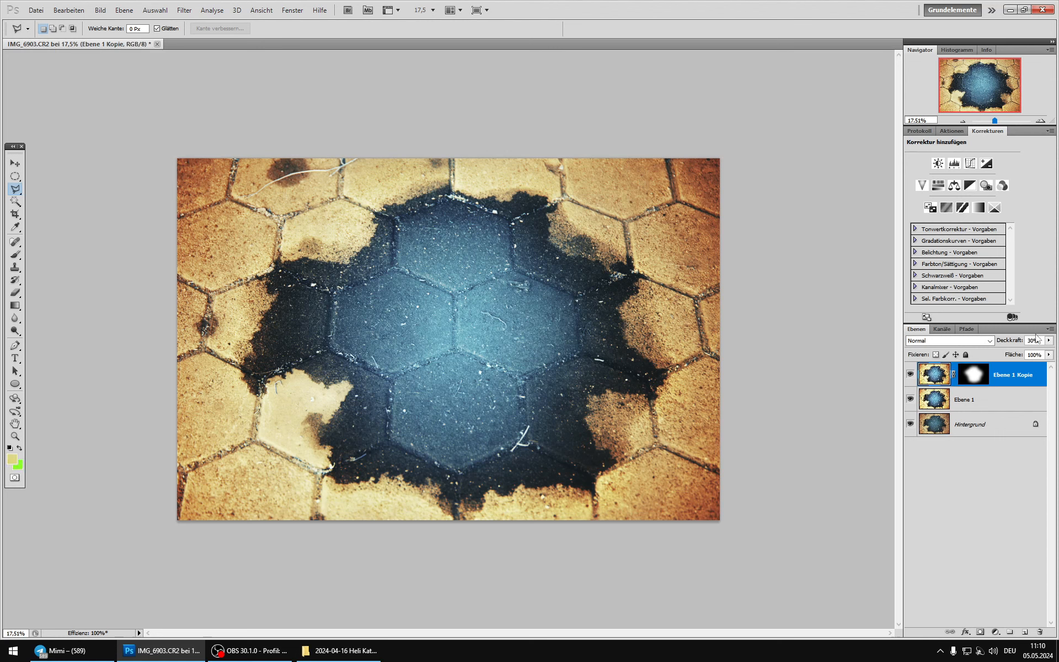
left_click(937, 423)
key("ctrl+j")
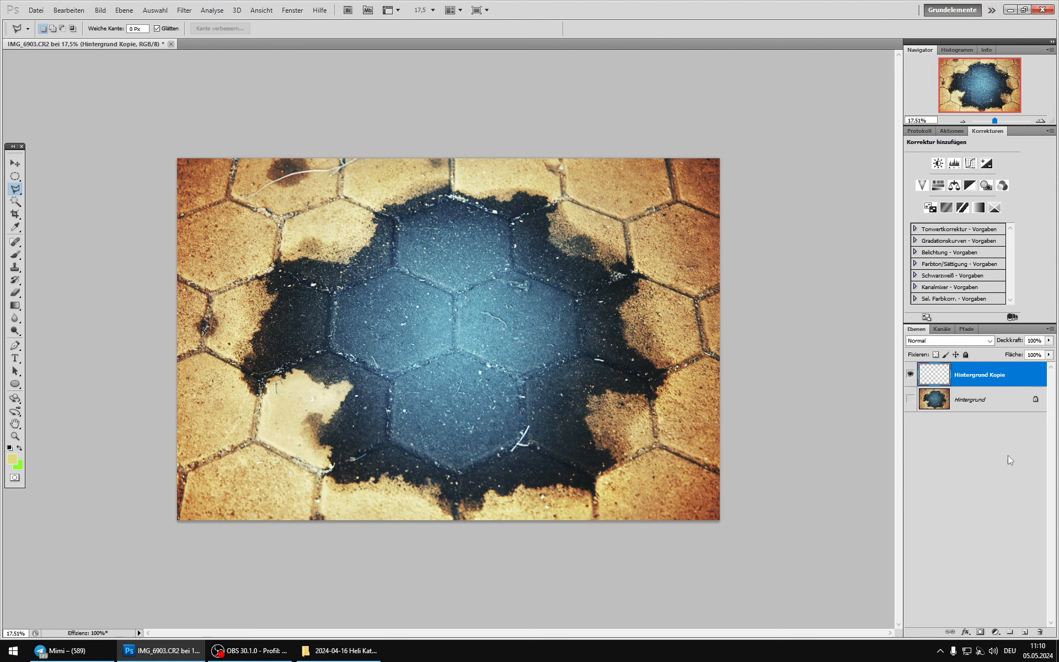
left_click(910, 398)
Step: Compare the image with and without the merged Hintergrund Kopie
left_click(910, 376)
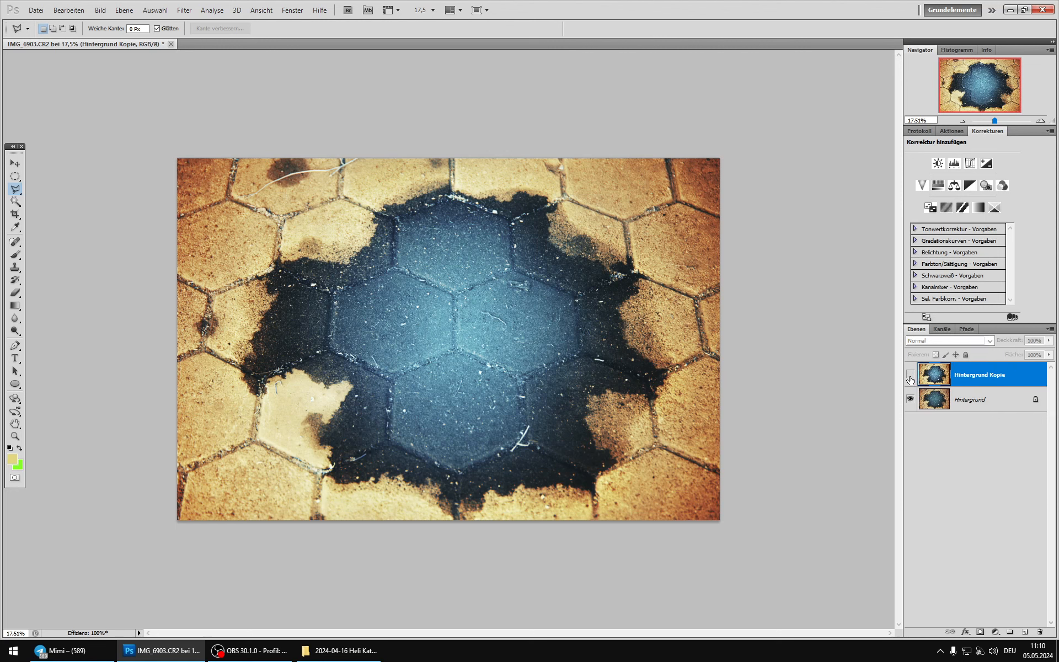
left_click(910, 376)
left_click(910, 376)
left_click(910, 377)
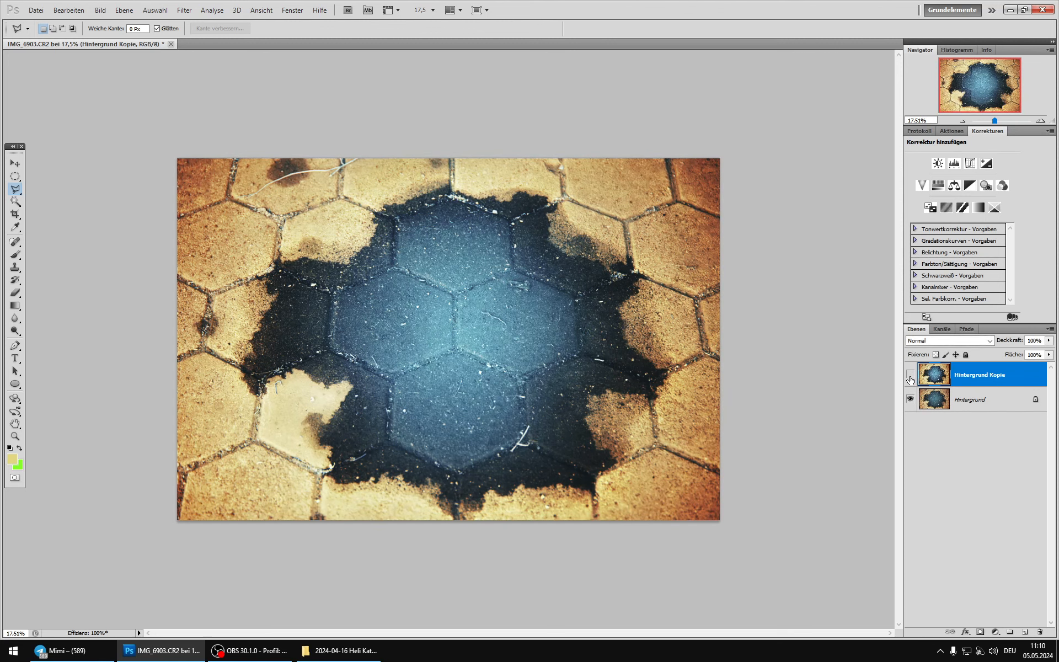
left_click(910, 376)
left_click(910, 377)
left_click(910, 376)
left_click(910, 376)
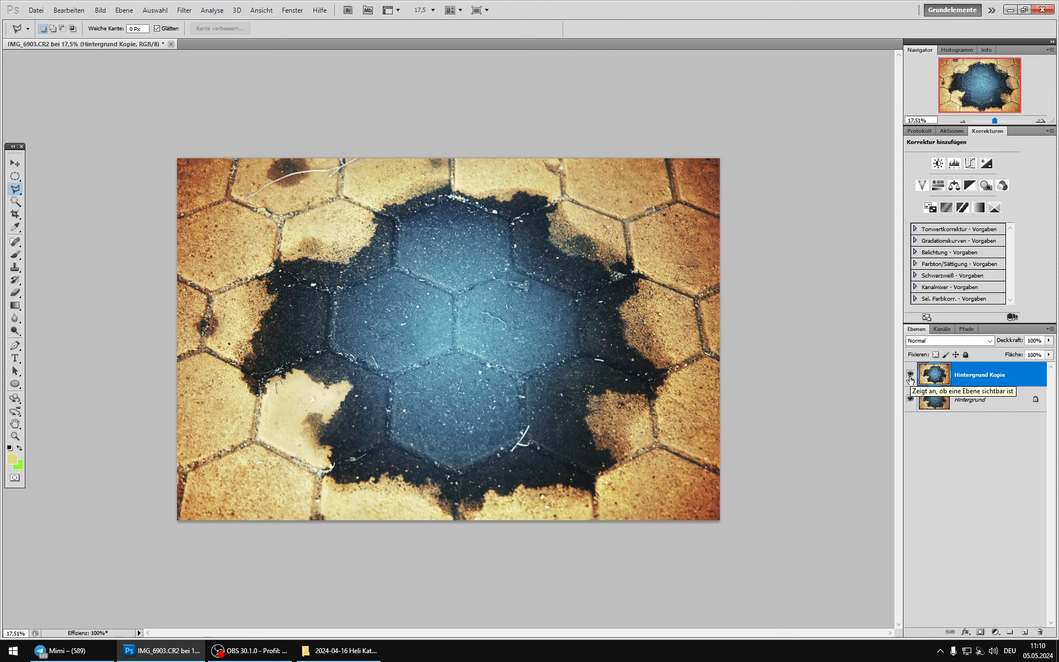
left_click(910, 376)
left_click(910, 376)
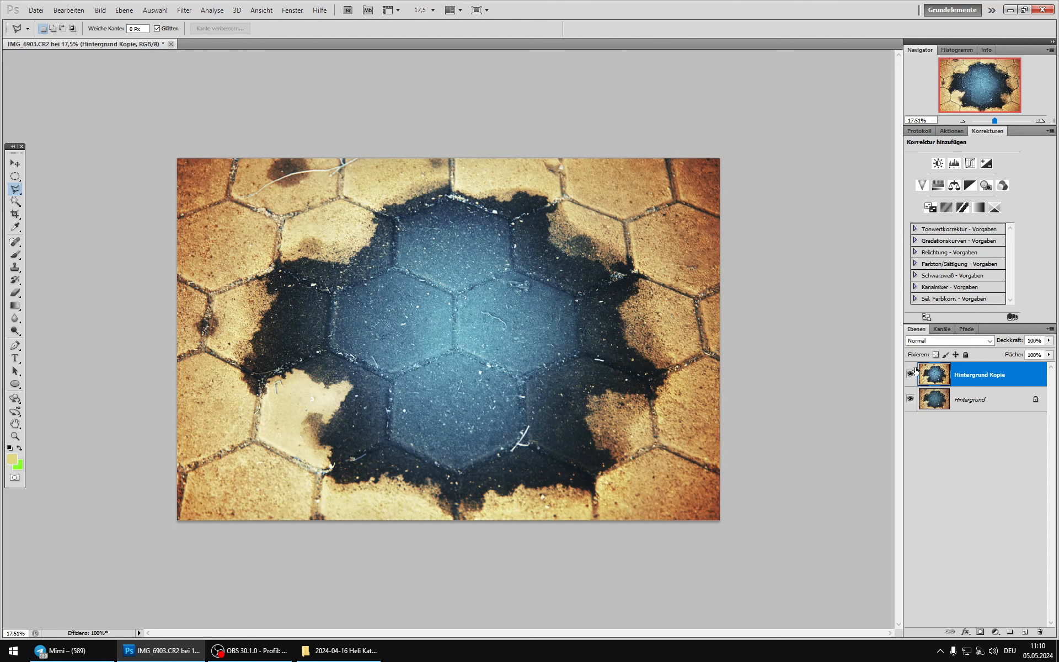
left_click(914, 371)
left_click(915, 370)
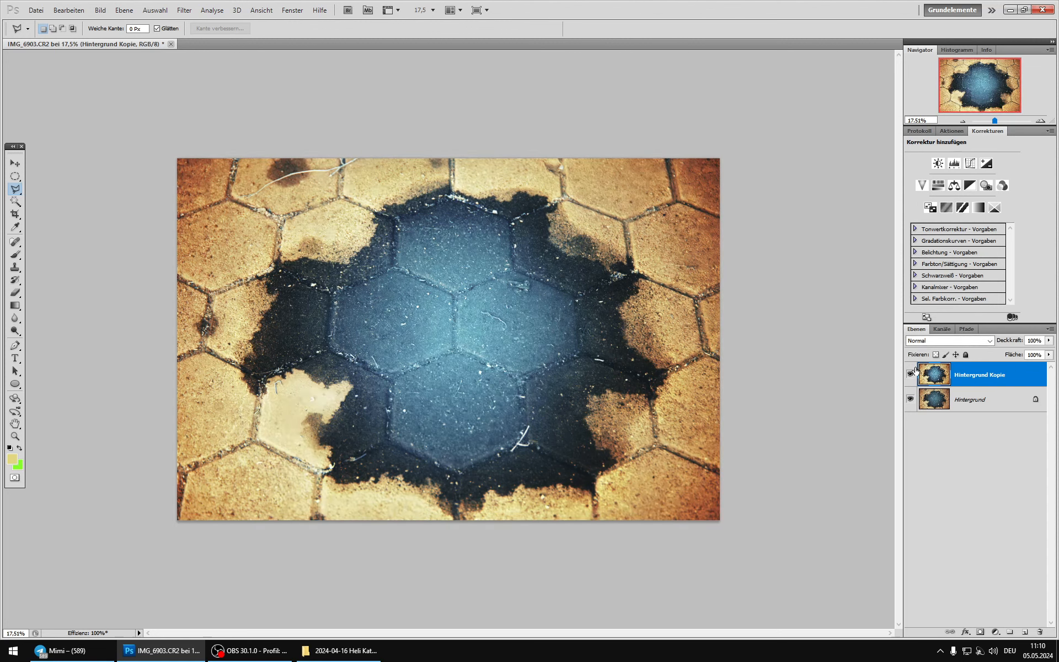
Step: Add a layer mask to Hintergrund Kopie and paint black along the image edges with a soft 715 px brush at 42% opacity
left_click(979, 632)
left_click(16, 255)
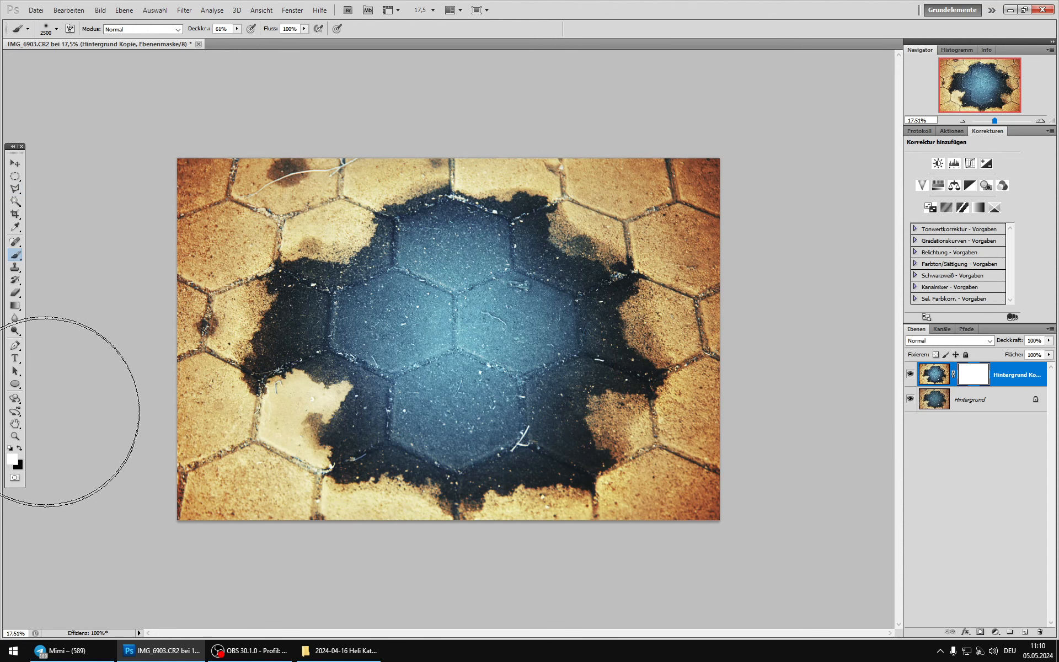
left_click_drag(237, 29, 227, 37)
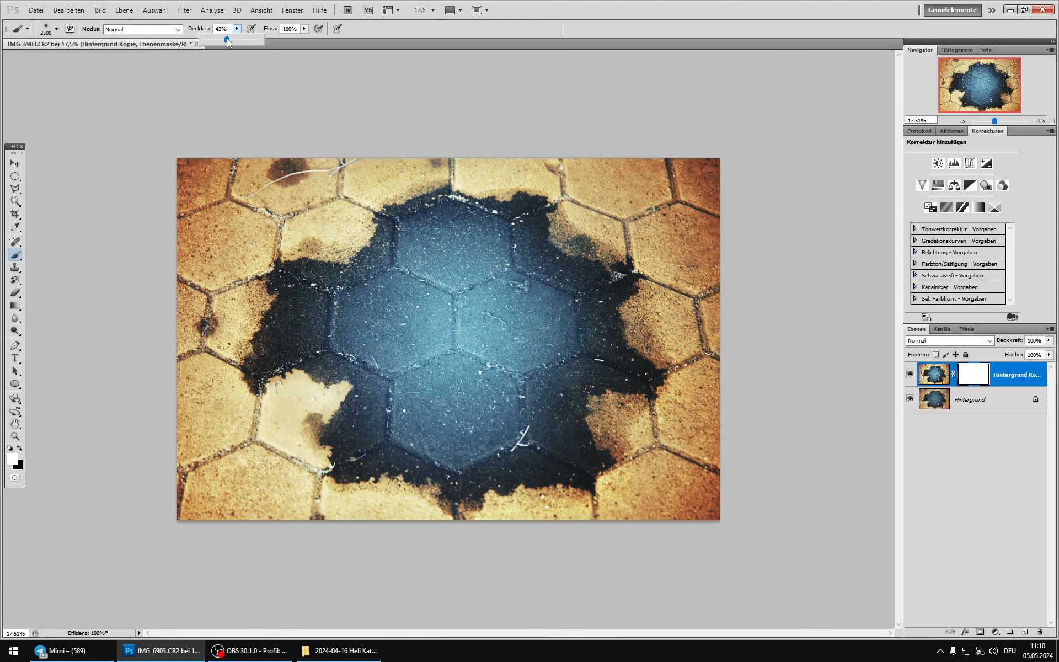
right_click(389, 291)
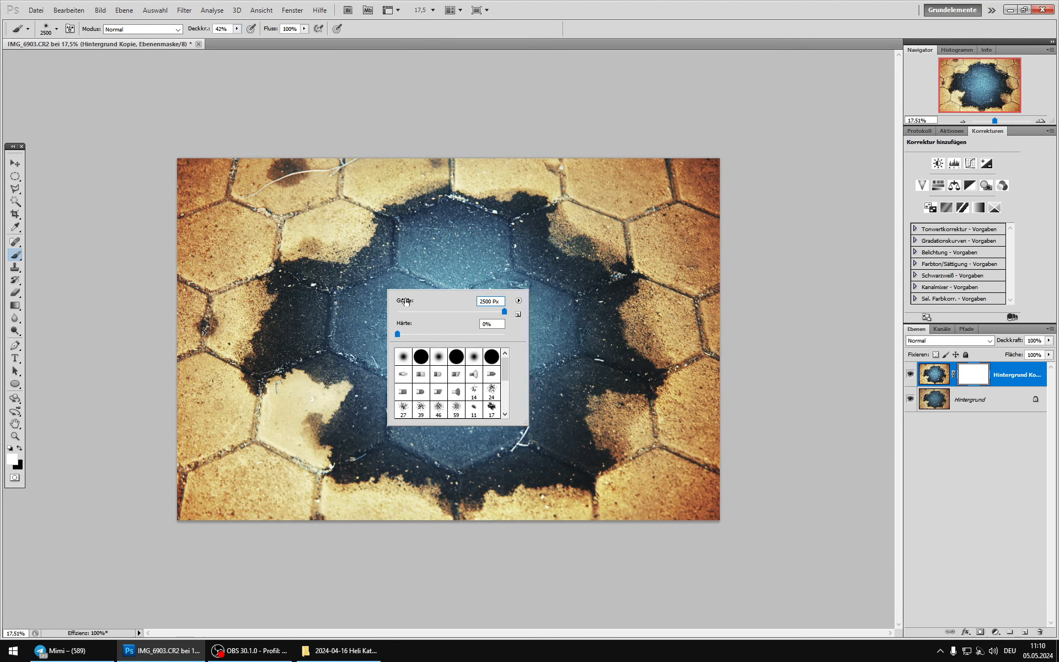
left_click(19, 448)
right_click(411, 304)
left_click(523, 326)
left_click(476, 151)
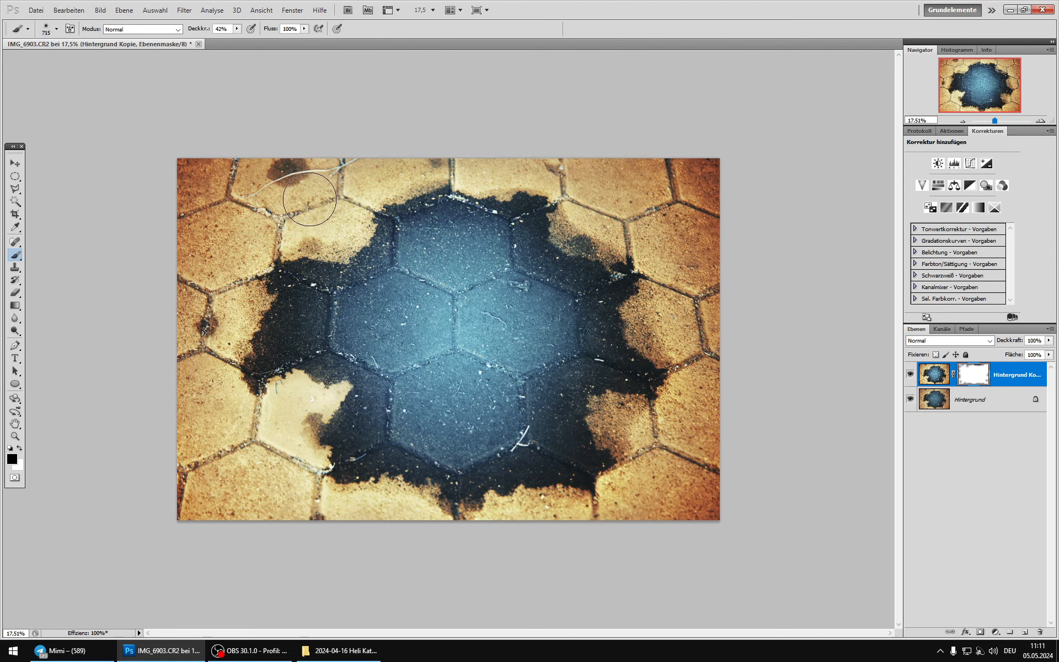
Step: Compare the image with and without the edge-masked Hintergrund Kopie
left_click(910, 376)
left_click(911, 375)
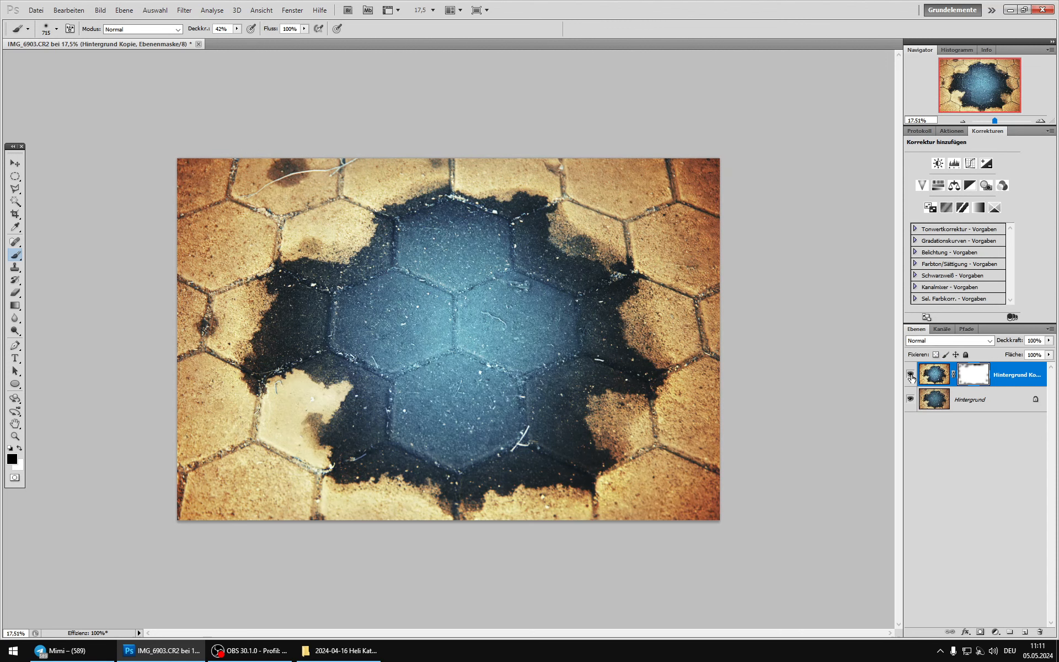
left_click(910, 376)
left_click(911, 375)
left_click(911, 376)
left_click(912, 375)
Step: Merge Hintergrund Kopie down into Hintergrund and duplicate the result as a new layer
key("ctrl+e")
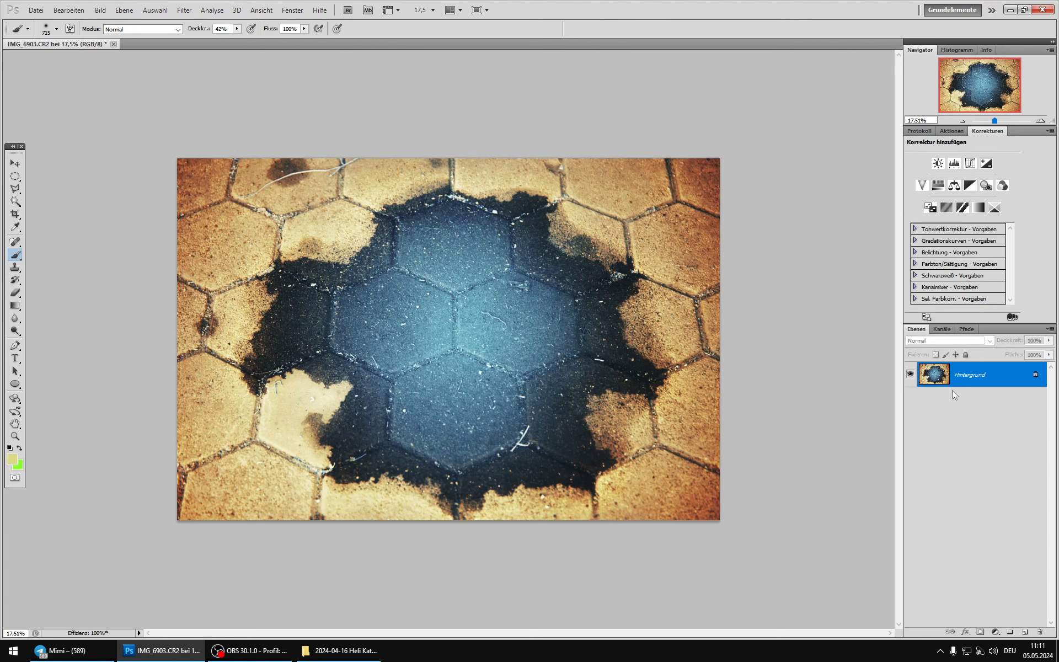
key("ctrl+j")
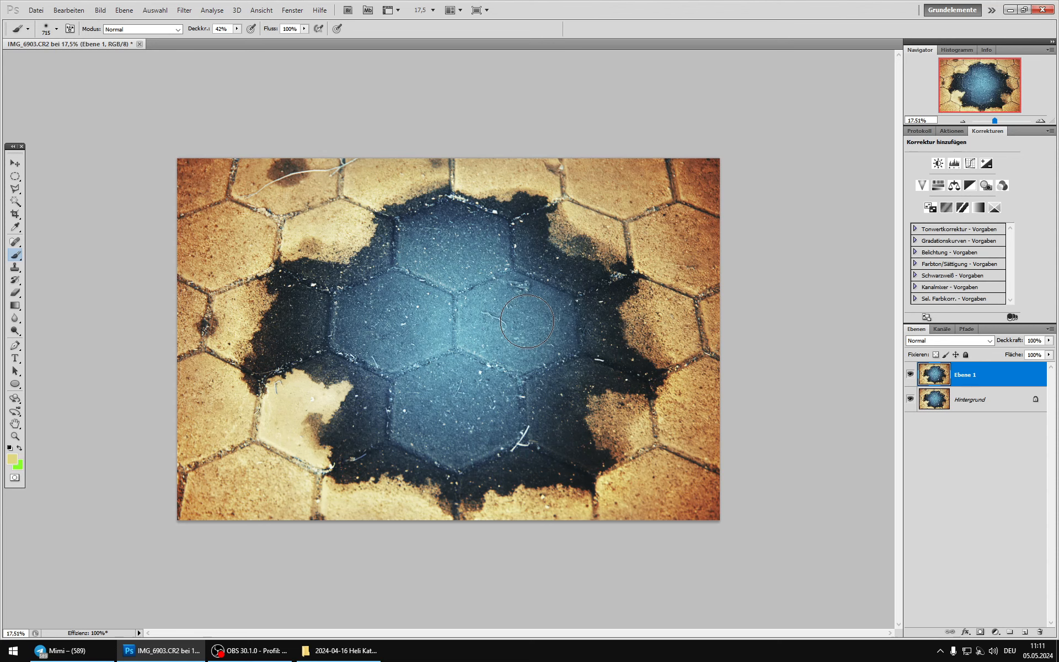
left_click(252, 651)
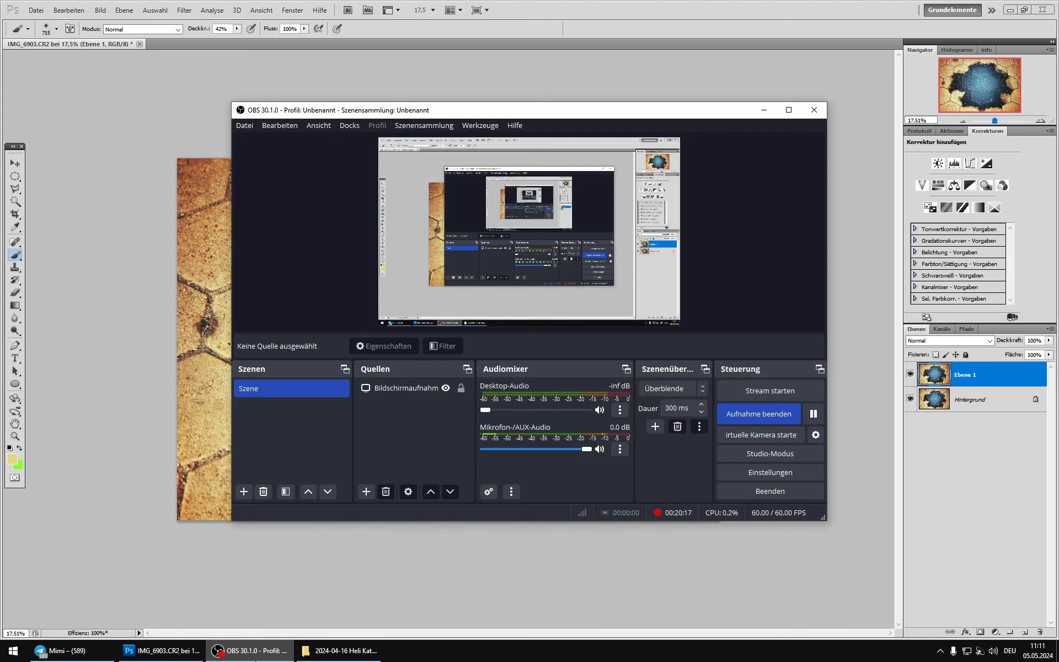
left_click(795, 414)
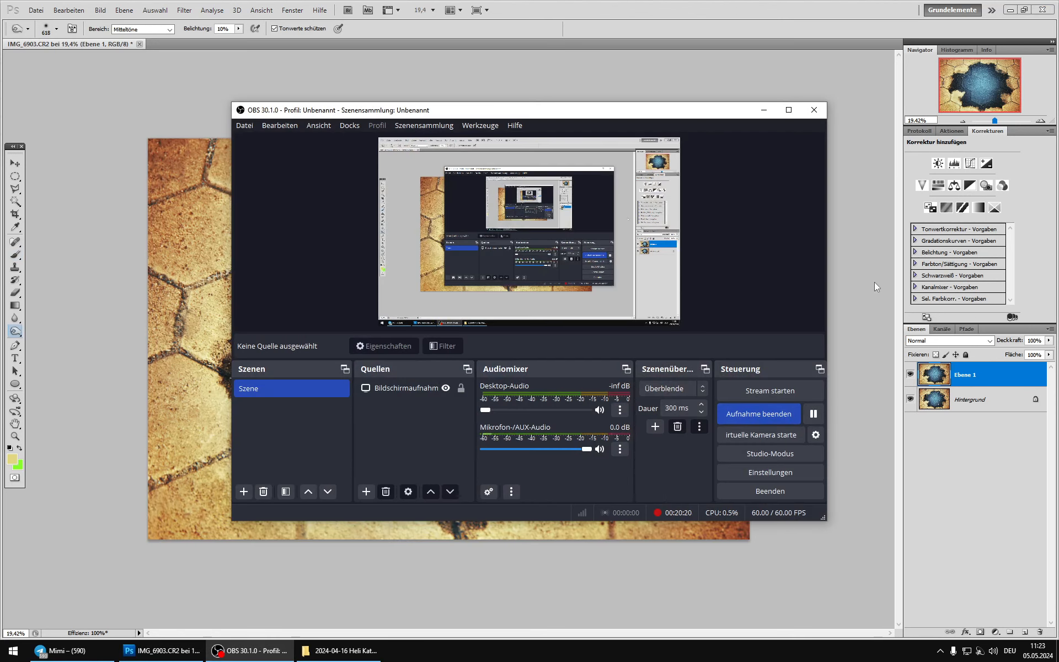
left_click(874, 282)
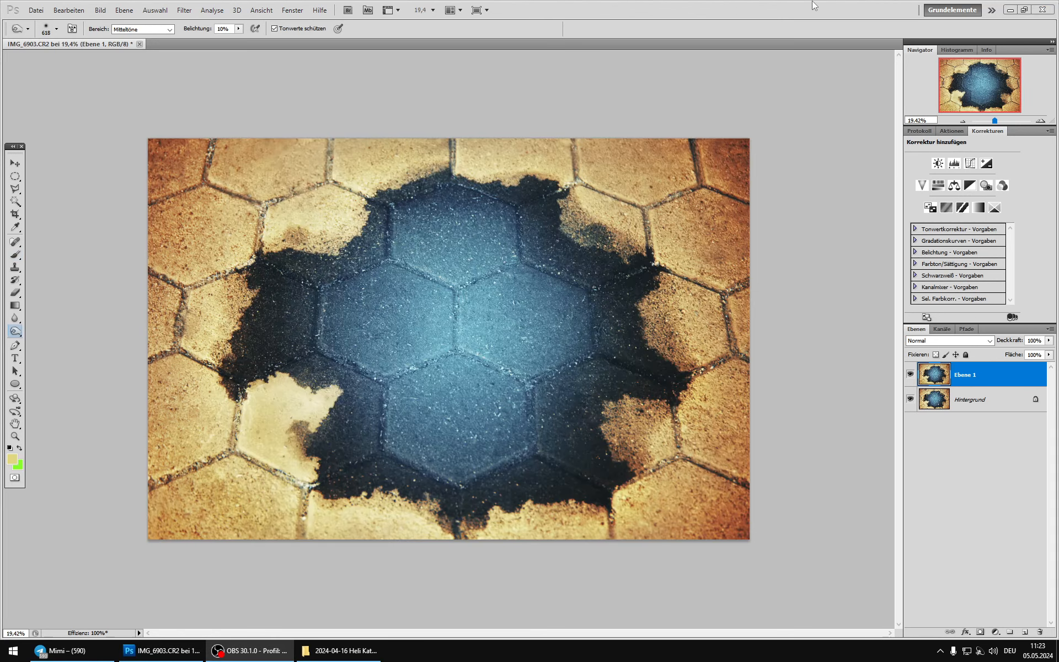
left_click(811, 5)
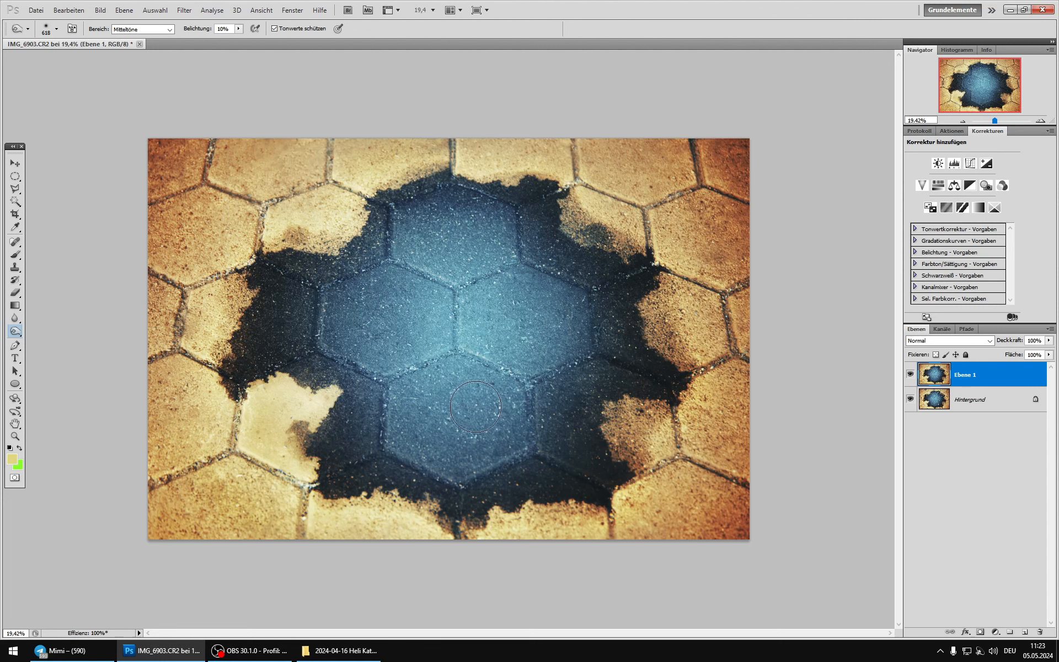
Step: Compare the retouched Ebene 1 with the unretouched Hintergrund to examine the removed debris and stains
left_click(909, 375)
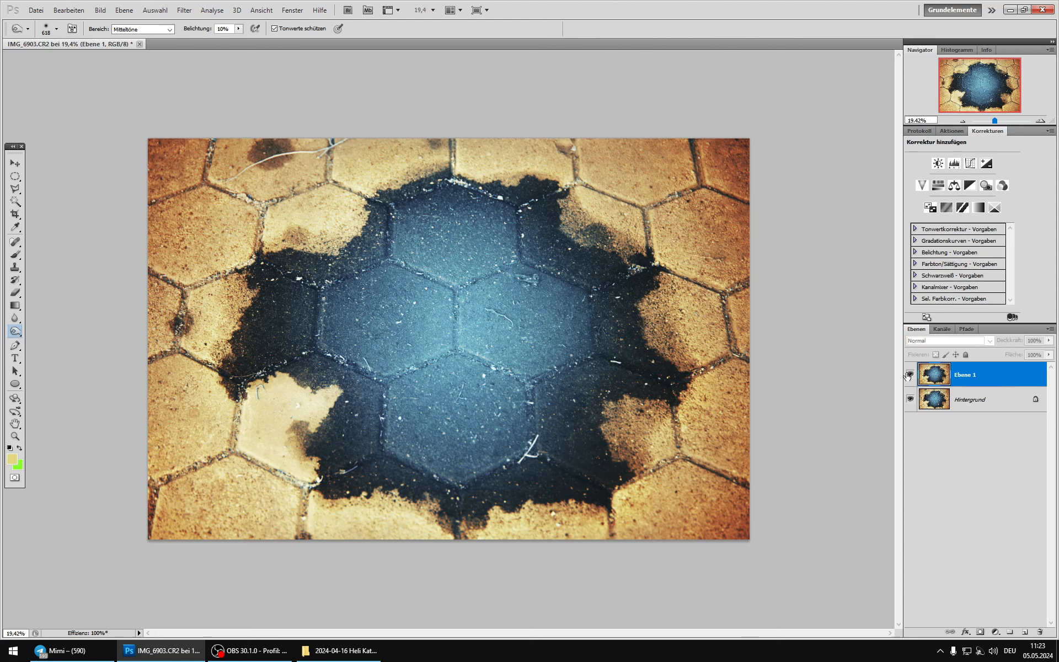
left_click(909, 375)
left_click(909, 375)
left_click(910, 374)
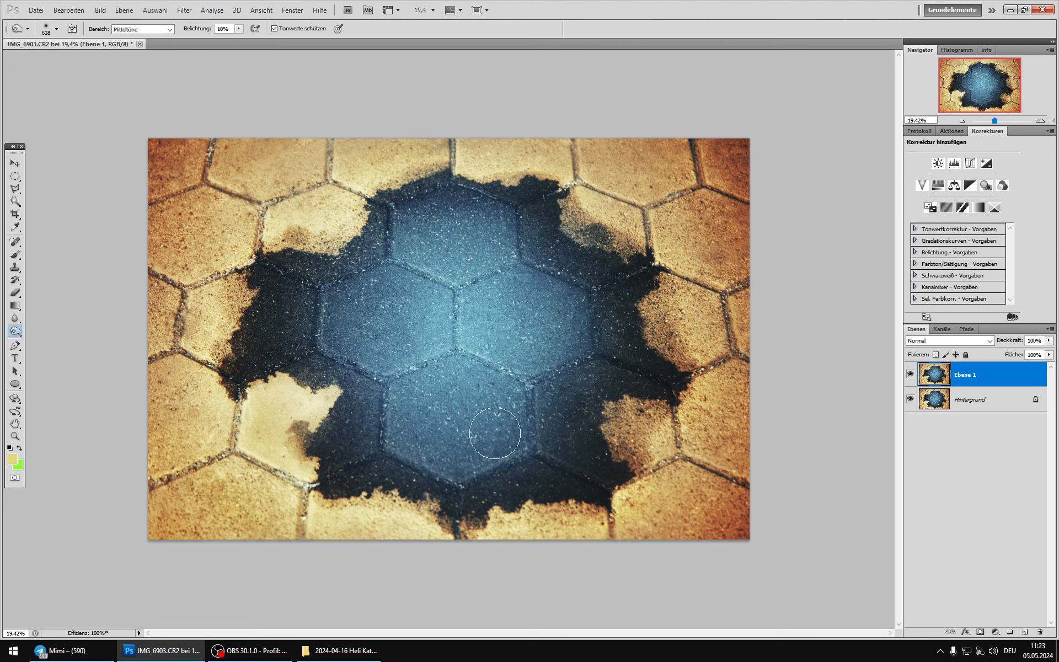
left_click(910, 373)
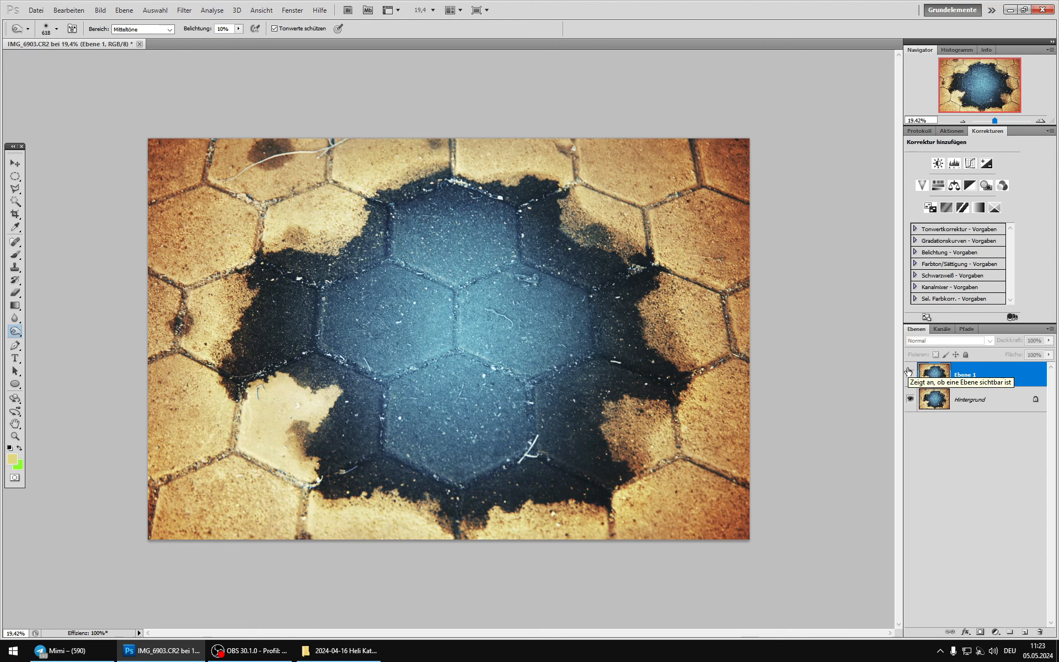
left_click(909, 373)
left_click(910, 373)
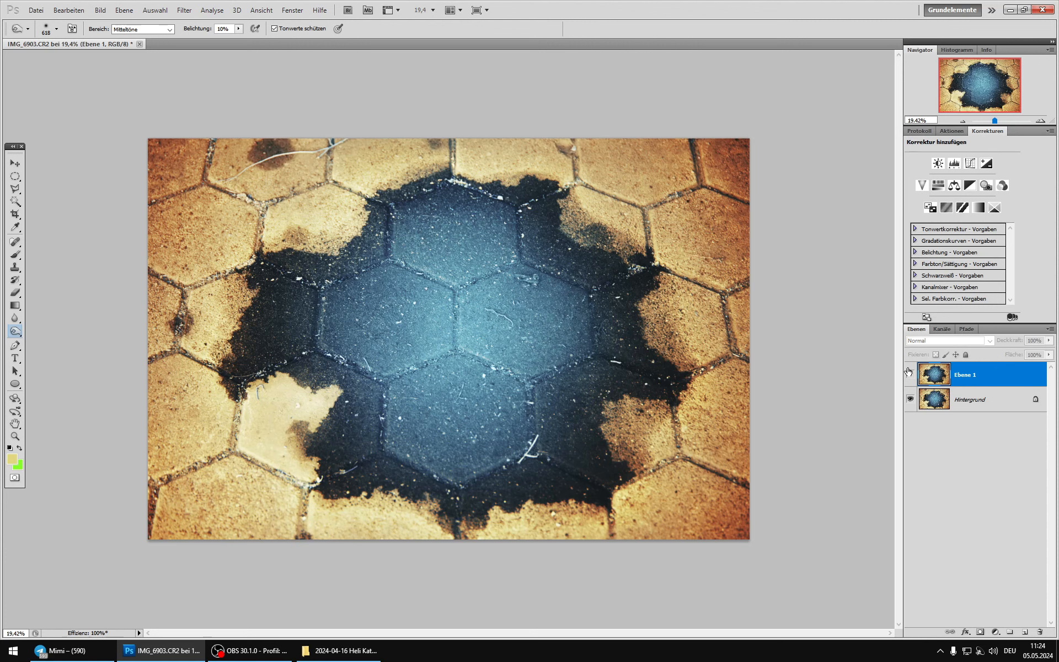
left_click(910, 374)
left_click(909, 373)
left_click(911, 375)
left_click(911, 374)
left_click(911, 375)
left_click(911, 375)
left_click(911, 374)
Step: Merge the retouched Ebene 1 into Hintergrund and duplicate the merged layer
key("ctrl+e")
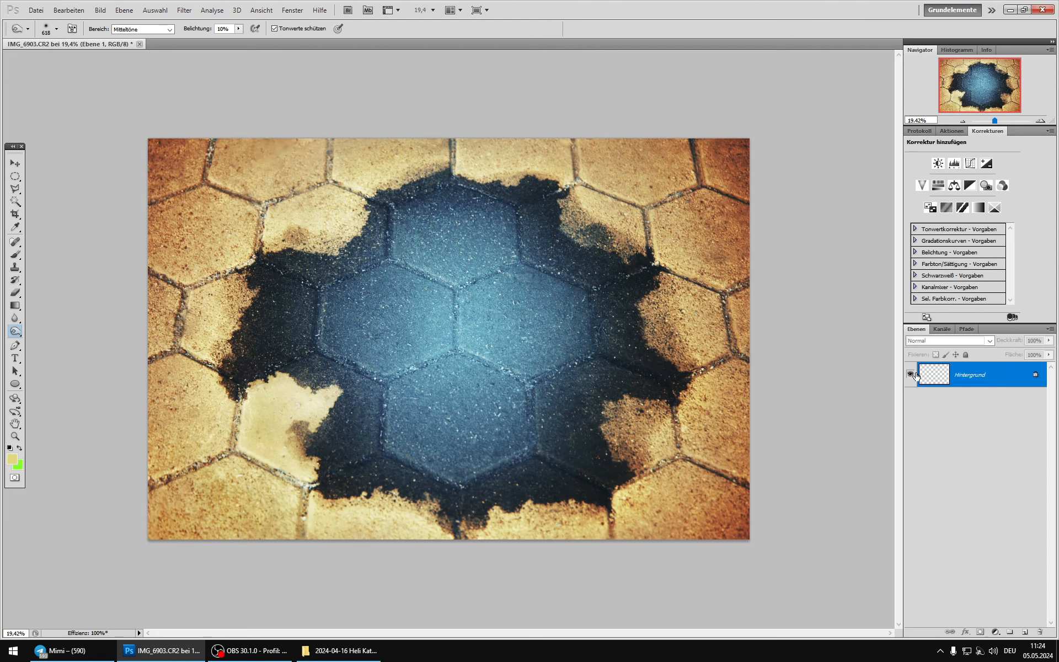
key("ctrl+j")
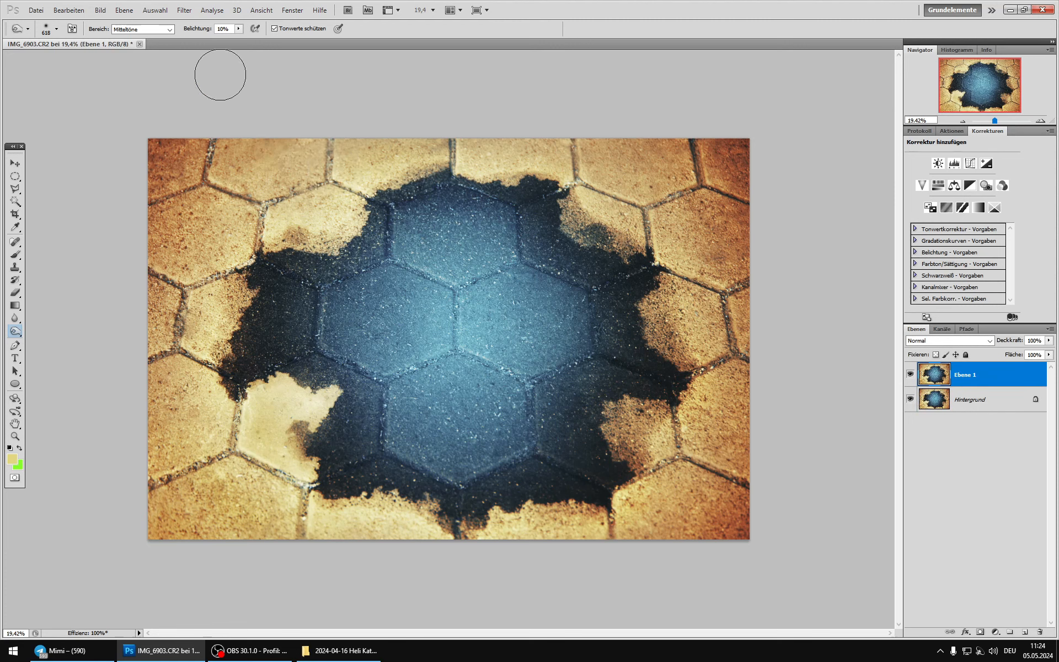
left_click(100, 10)
mouse_move(117, 38)
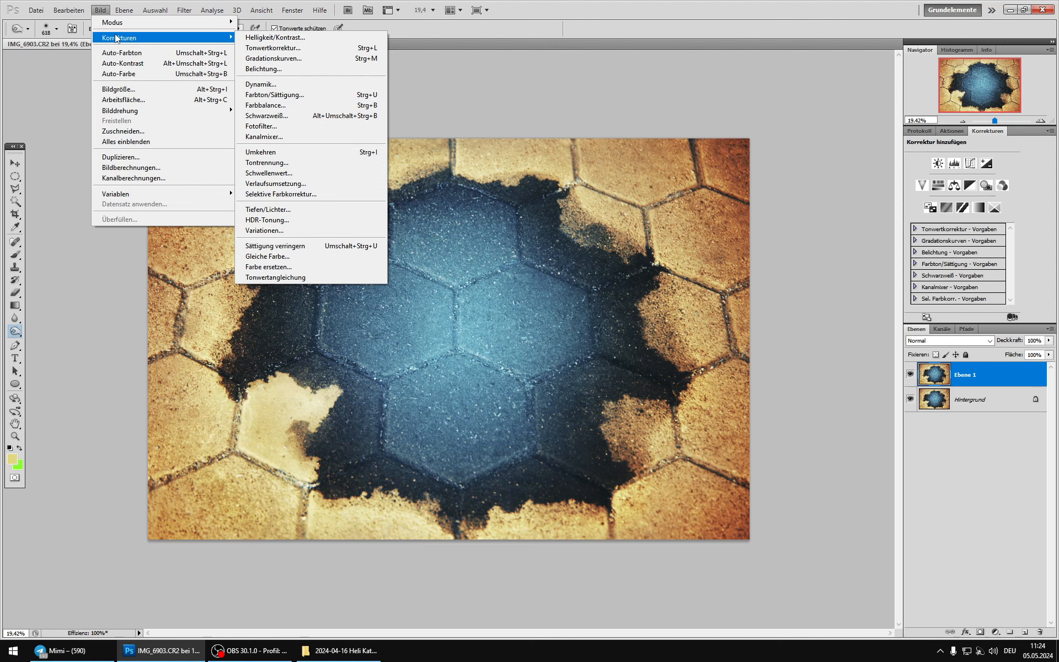
left_click(341, 105)
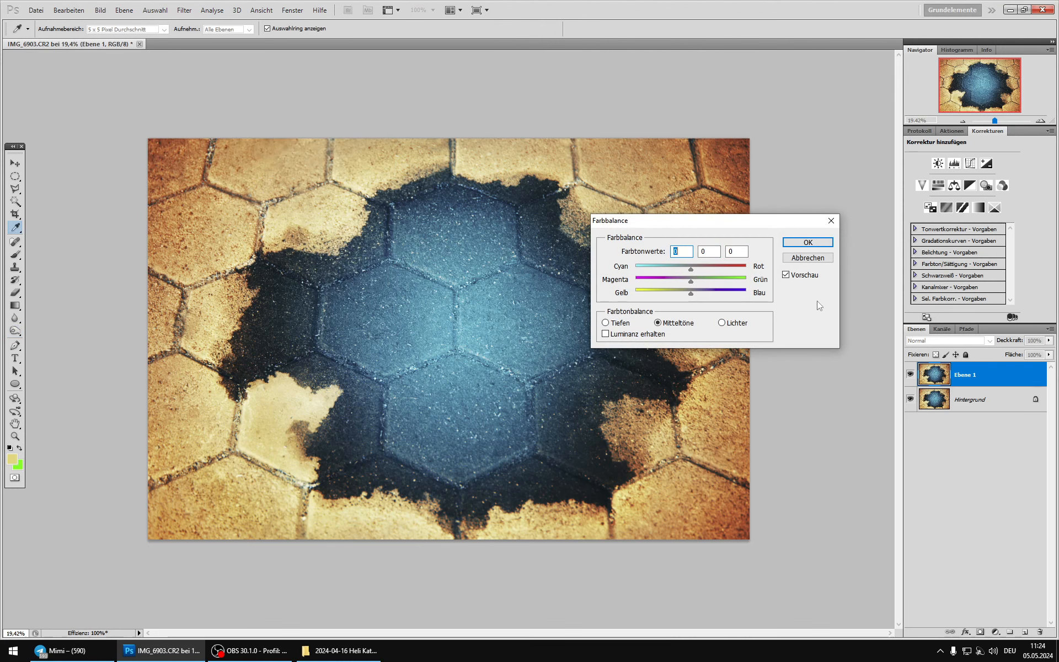
left_click_drag(717, 223, 729, 93)
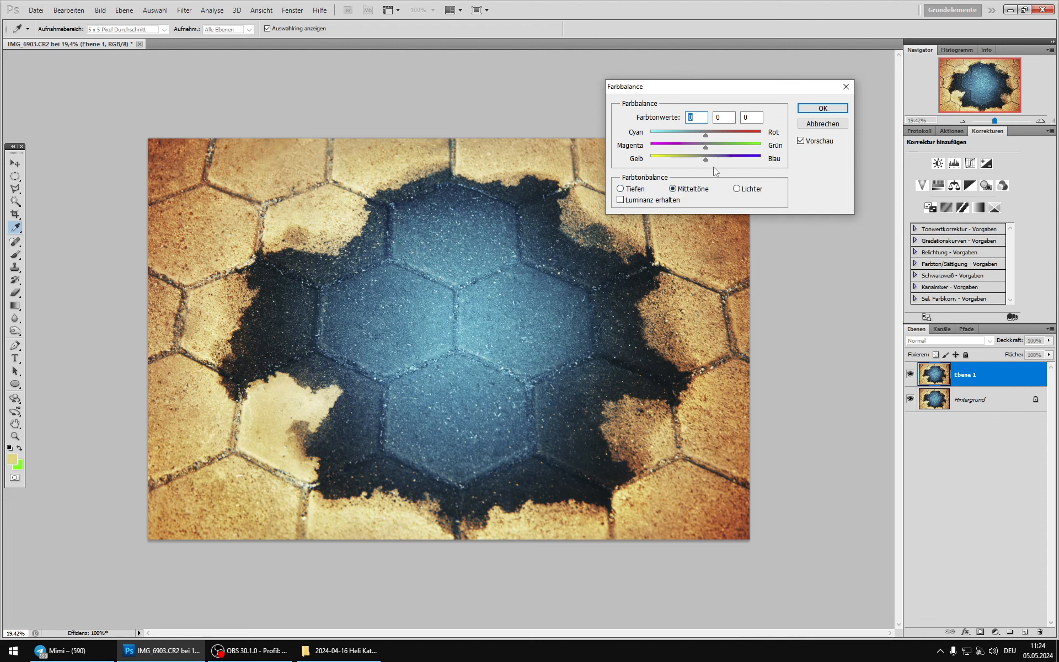
left_click(707, 135)
left_click_drag(706, 134, 704, 135)
left_click(819, 124, "alt")
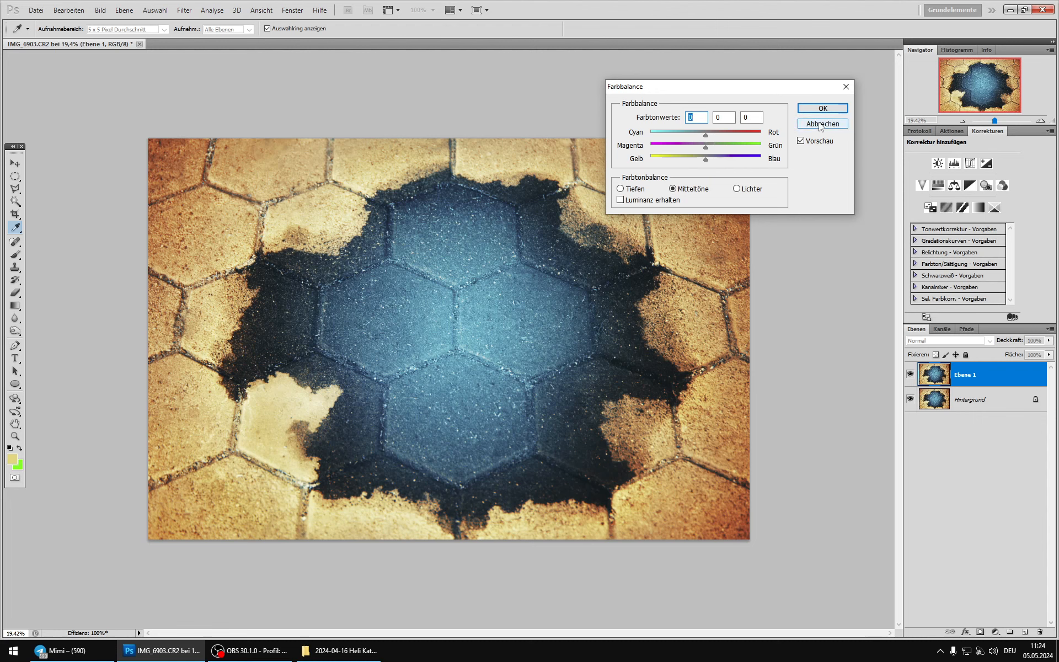
left_click(819, 125)
key("o")
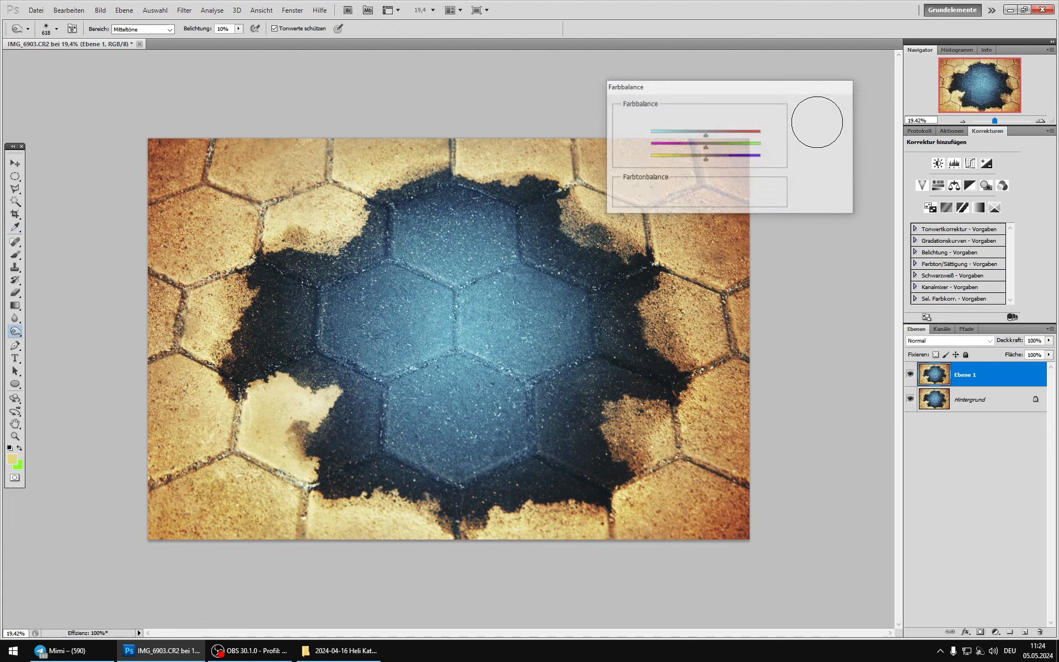
Step: Adjust Ebene 1's midtones with Farbbalance to -32 Cyan/Rot and -27 Magenta/Grün, shifting them slightly towards Blau
scroll(445, 429, "down", 8)
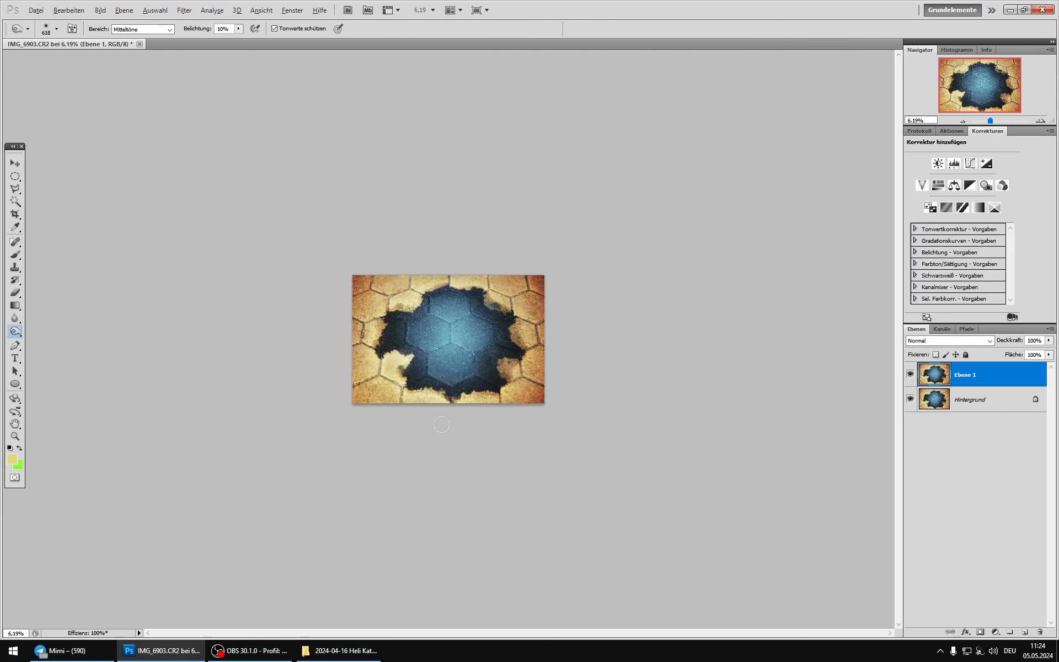
scroll(441, 424, "down", 1)
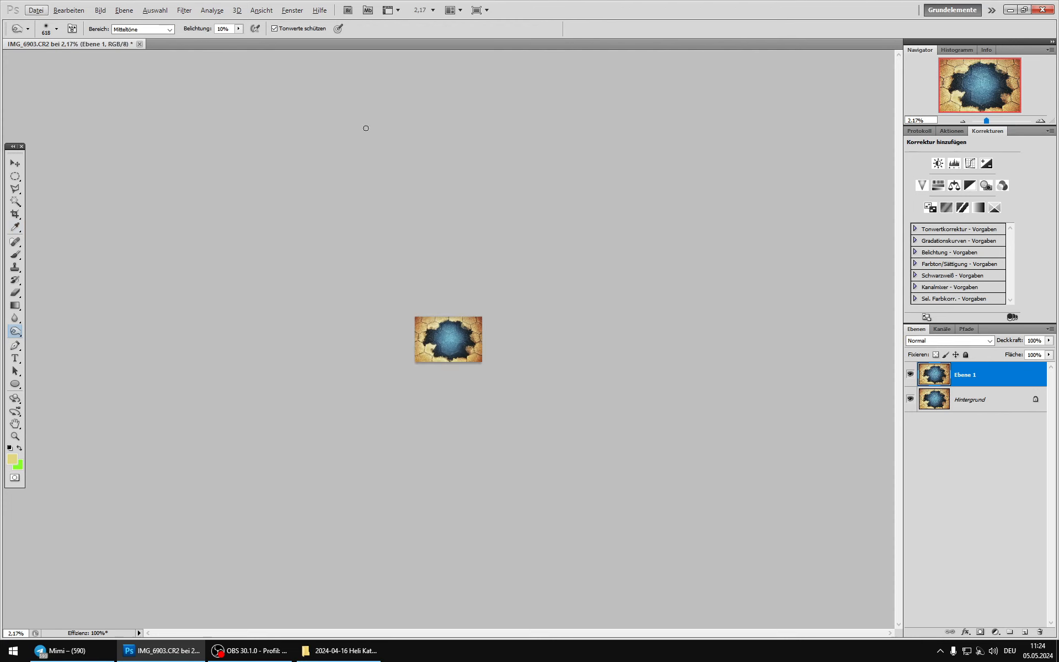
left_click(100, 10)
mouse_move(119, 37)
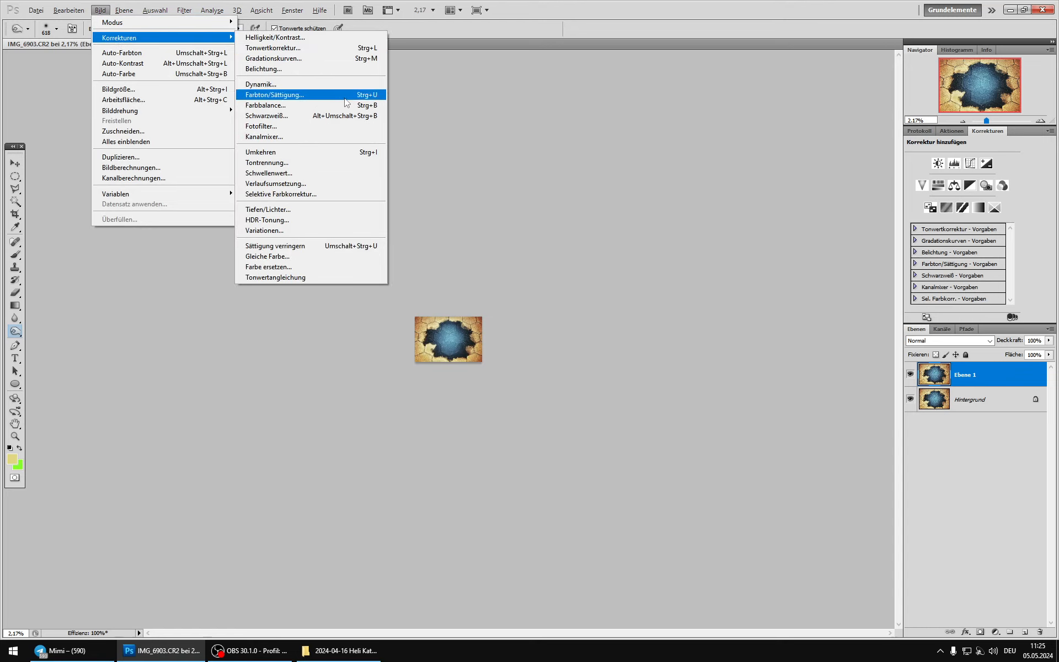
left_click(323, 105)
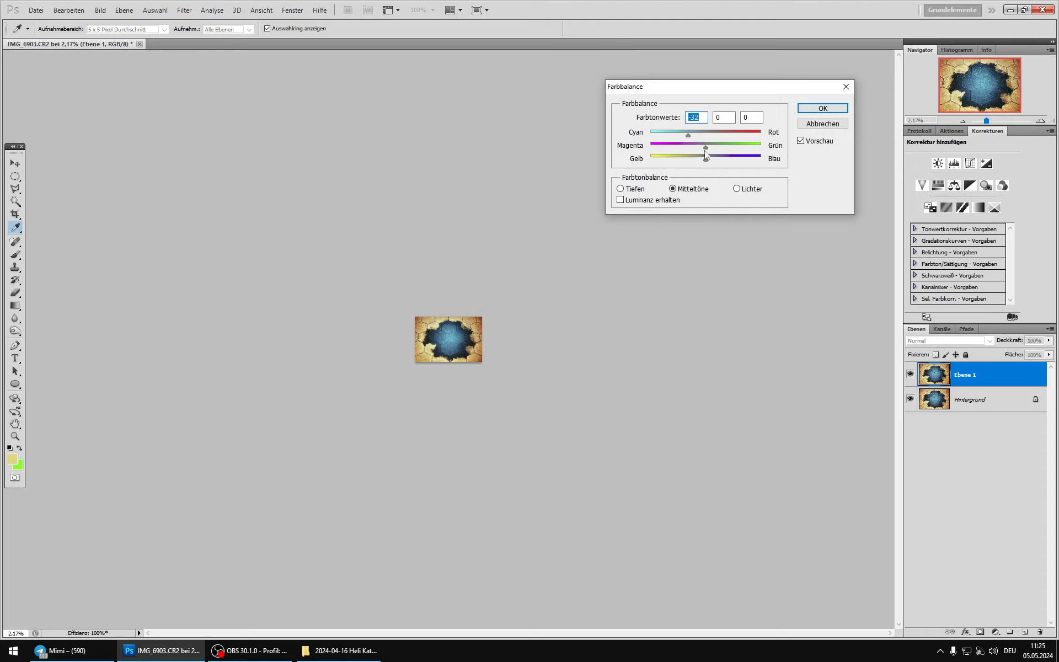
left_click_drag(704, 150, 692, 147)
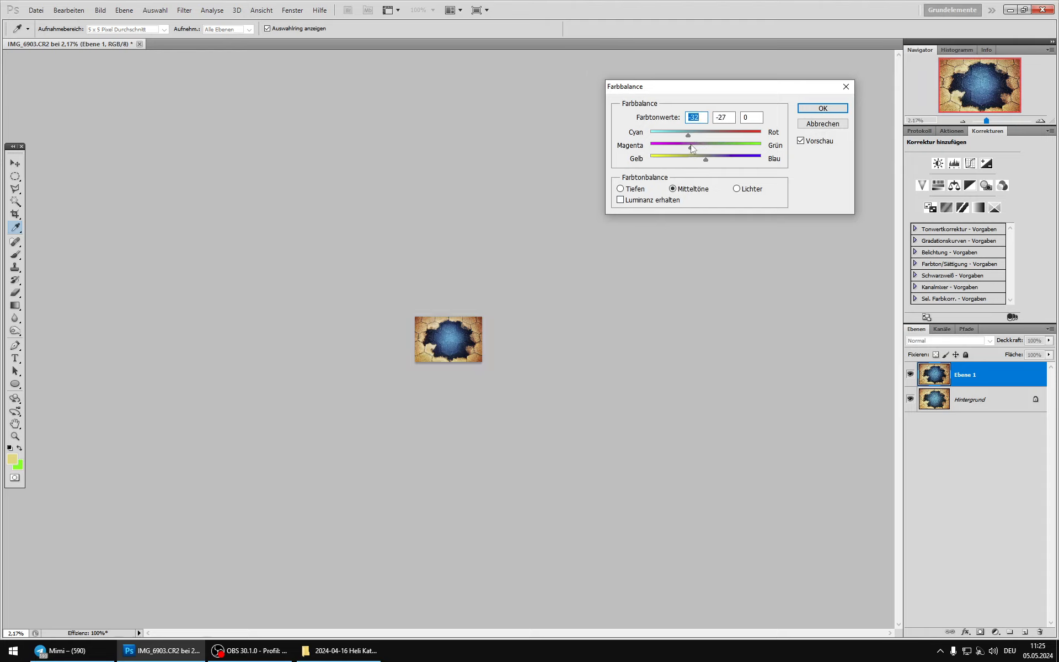
left_click(692, 147)
mouse_move(705, 159)
left_mouse_down()
mouse_move(692, 164)
mouse_move(708, 160)
left_mouse_up()
Step: Set the highlights (Lichter) in Farbbalance to -27 Cyan/Rot and +5 Magenta/Grün
left_click(737, 188)
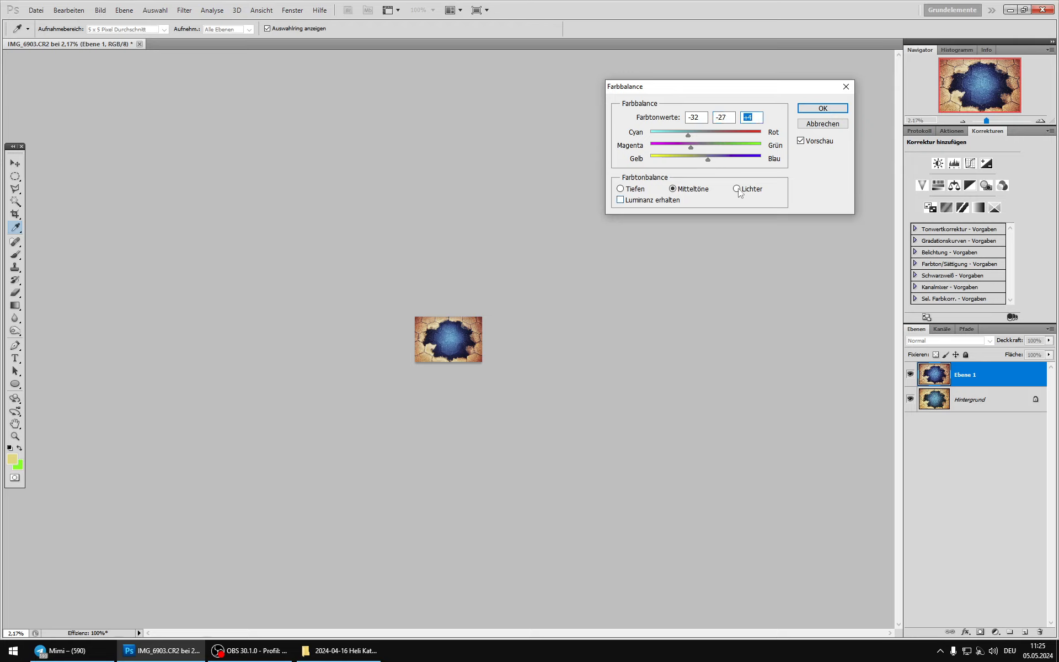
left_click(703, 136)
left_click_drag(699, 138, 694, 139)
left_click_drag(695, 147, 704, 146)
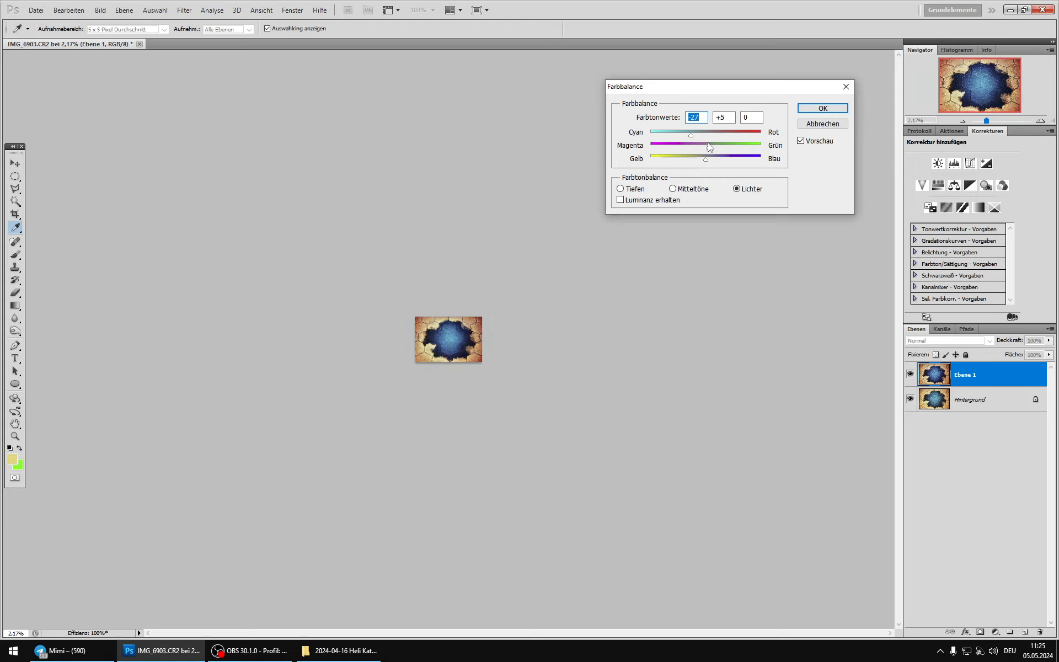
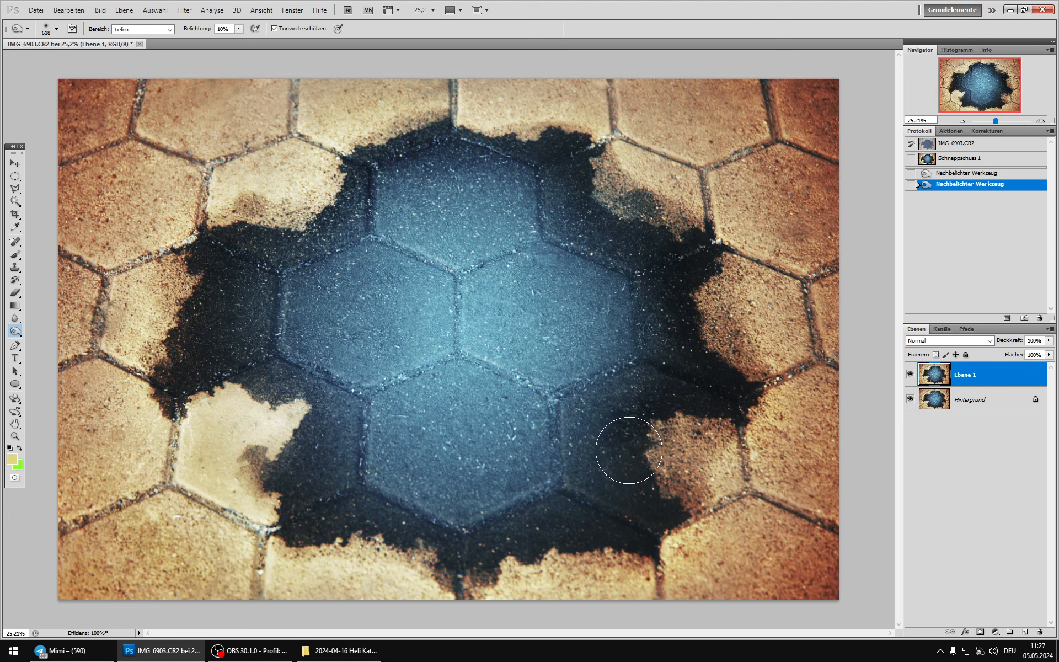
Step: Burn the shadows around the dark ring enclosing the blue centre with the Nachbelichter-Werkzeug (Tiefen, 10%), reducing the brush to 401 px
mouse_move(650, 508)
left_mouse_down()
mouse_move(650, 547)
mouse_move(581, 534)
mouse_move(616, 542)
mouse_move(539, 544)
mouse_move(484, 566)
mouse_move(543, 566)
mouse_move(421, 561)
left_mouse_up()
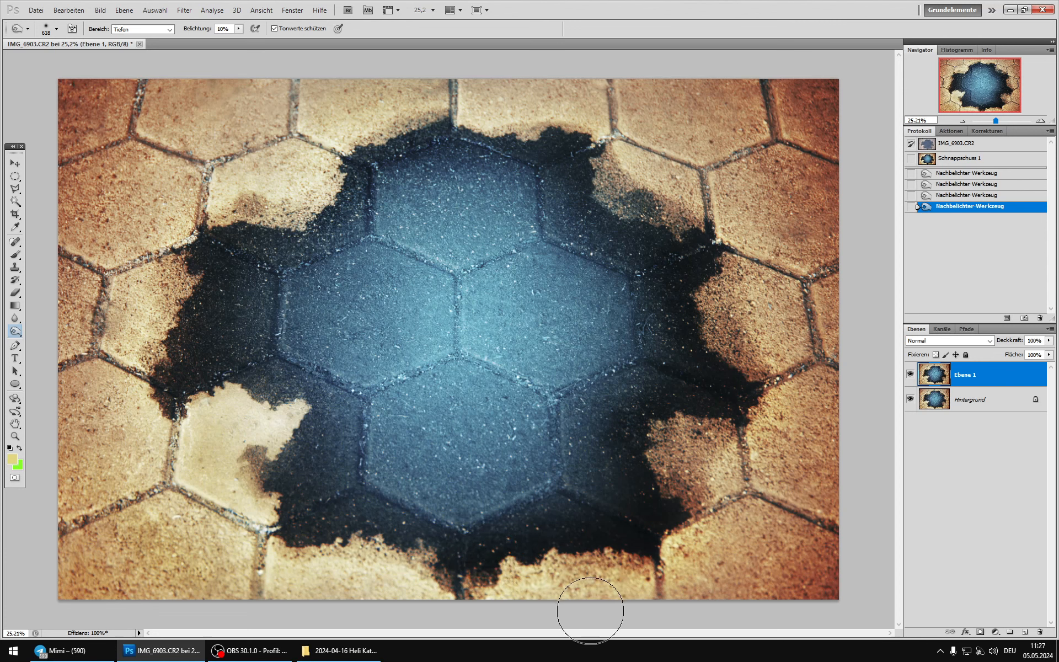
mouse_move(320, 527)
left_mouse_down()
mouse_move(438, 552)
mouse_move(329, 512)
mouse_move(461, 552)
mouse_move(289, 515)
mouse_move(296, 460)
mouse_move(283, 391)
mouse_move(265, 388)
mouse_move(314, 401)
mouse_move(262, 387)
mouse_move(308, 400)
mouse_move(303, 416)
mouse_move(277, 383)
left_mouse_up()
right_click(312, 398)
left_click_drag(194, 335, 276, 307)
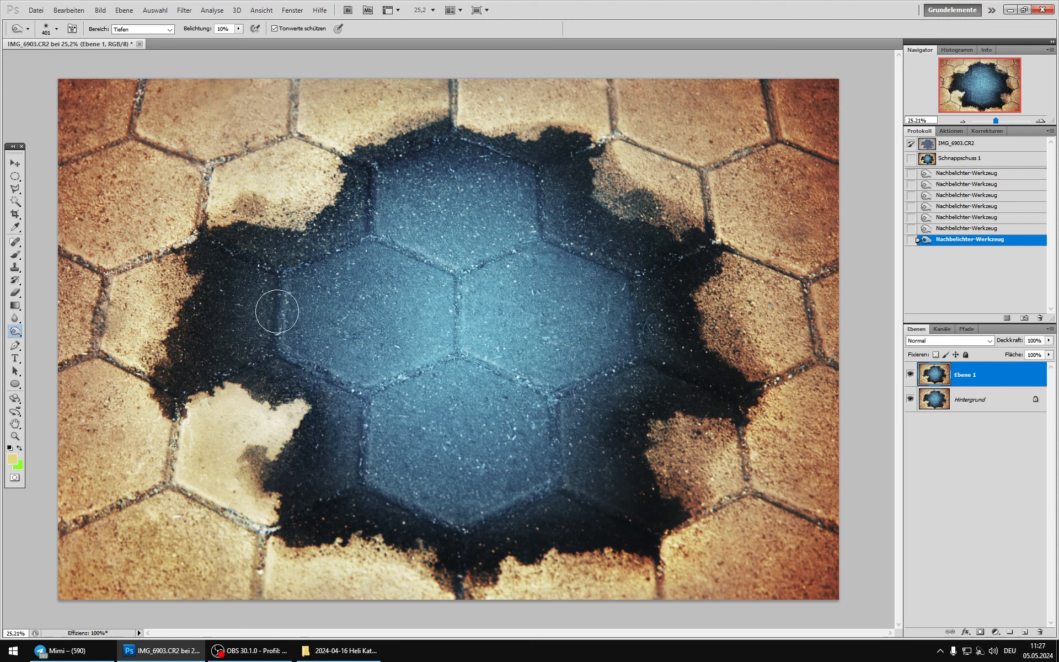
left_click_drag(305, 247, 332, 236)
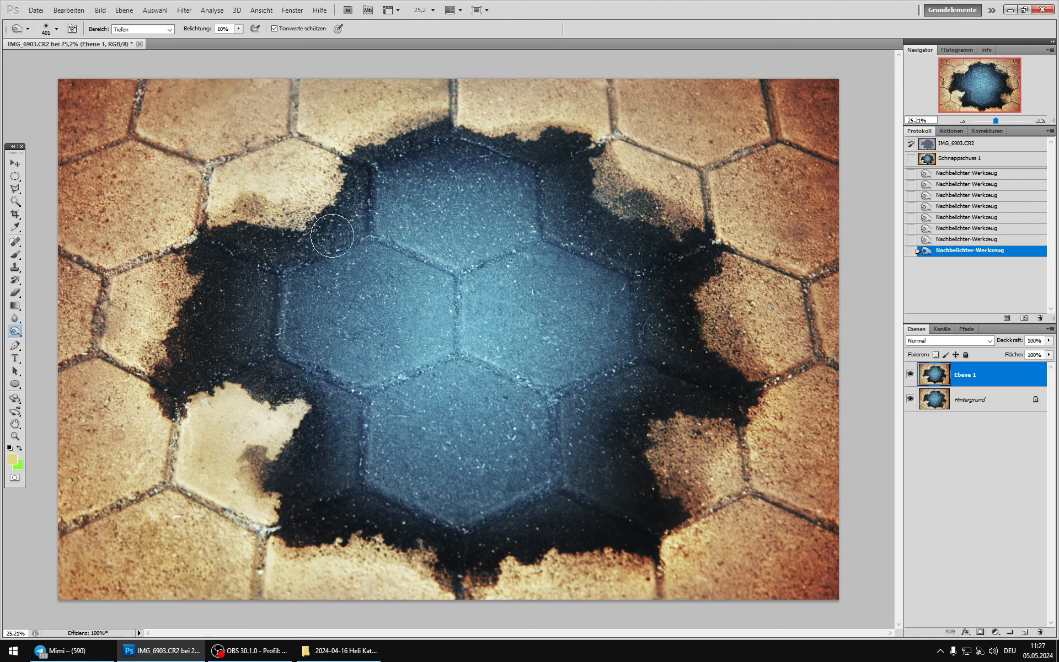
left_click_drag(366, 169, 363, 176)
left_click_drag(420, 135, 390, 159)
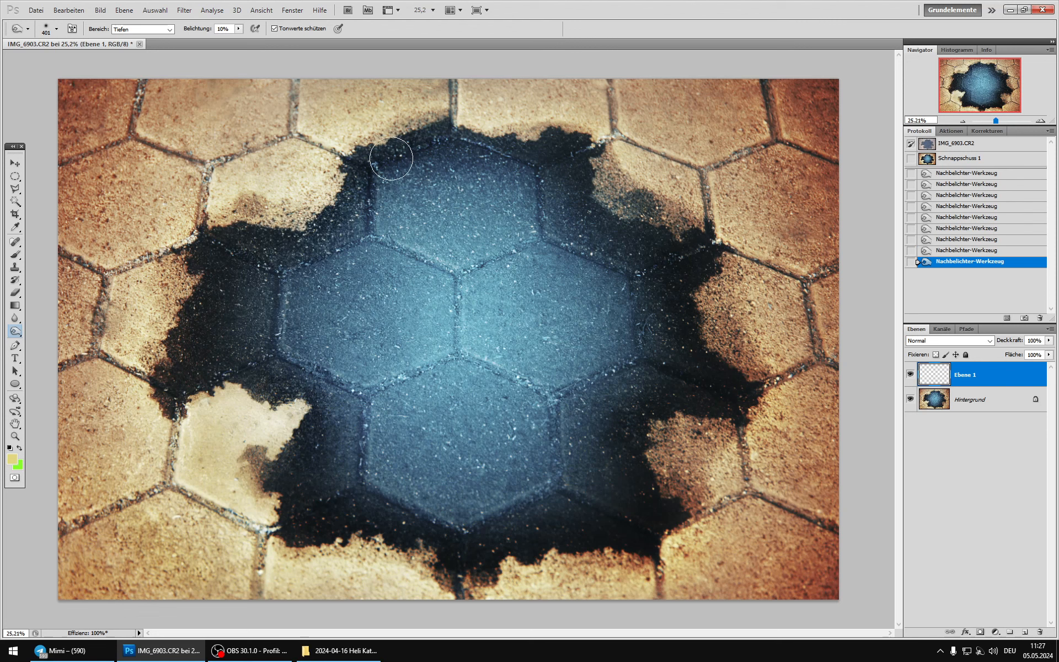
mouse_move(450, 133)
left_mouse_down()
mouse_move(589, 142)
mouse_move(582, 207)
mouse_move(619, 223)
mouse_move(591, 206)
mouse_move(586, 163)
left_mouse_up()
left_click_drag(665, 229, 639, 230)
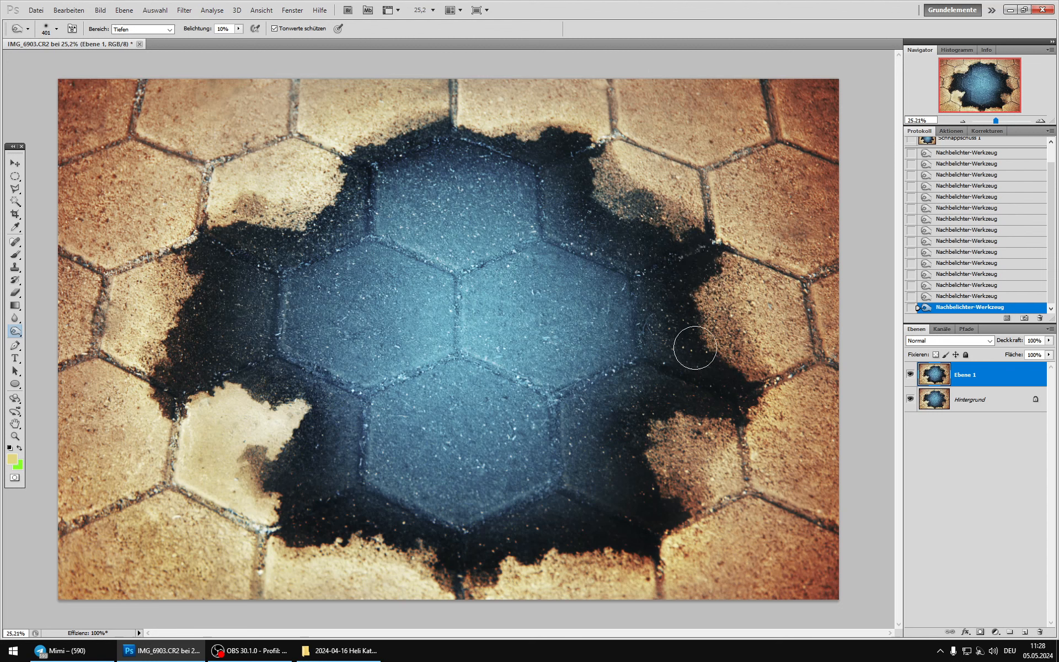
mouse_move(716, 371)
left_mouse_down()
mouse_move(752, 392)
mouse_move(727, 409)
mouse_move(690, 413)
left_mouse_up()
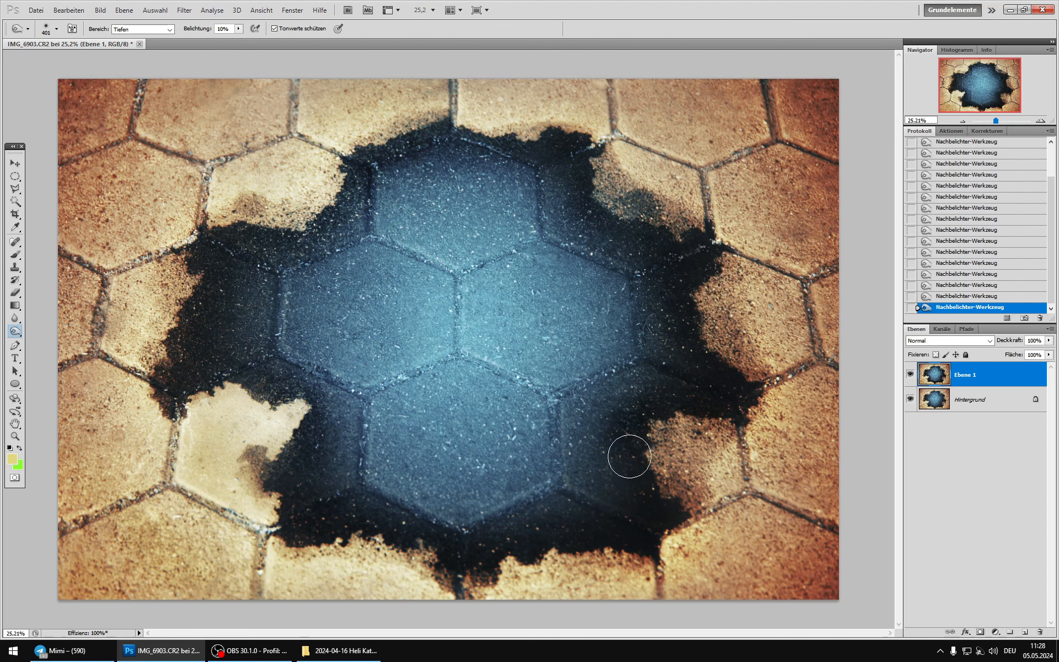
mouse_move(630, 456)
left_mouse_down()
mouse_move(639, 479)
mouse_move(632, 500)
mouse_move(628, 475)
left_mouse_up()
Step: Compare the burned Ebene 1 with the Hintergrund layer to examine the darkened ring, and look through the history
left_click(910, 375)
left_click(910, 375)
left_click(910, 374)
left_click(910, 375)
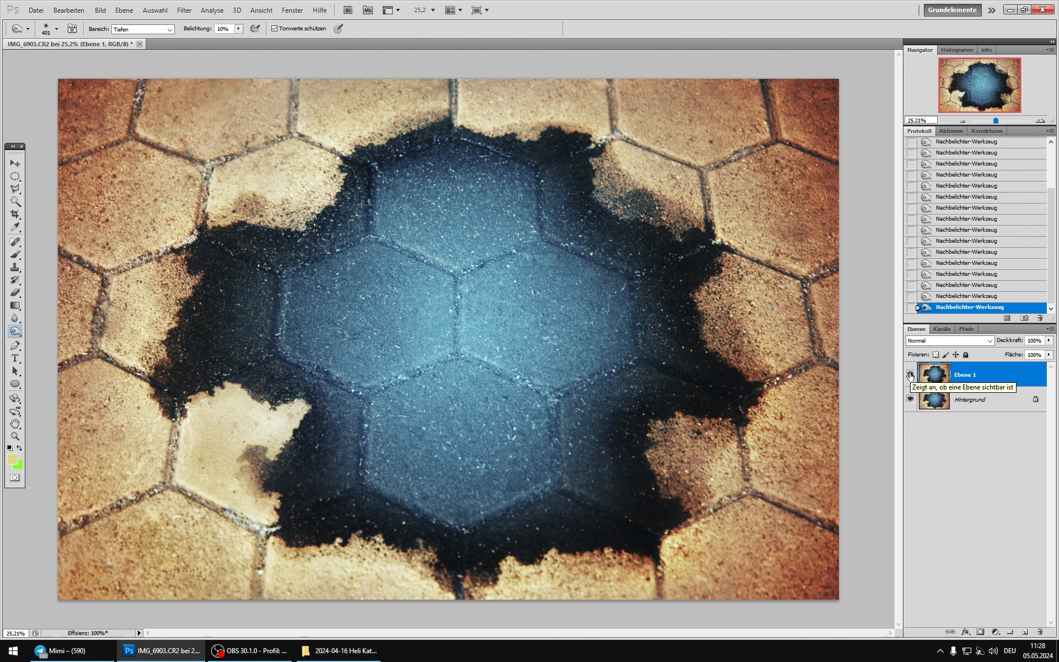
left_click(910, 375)
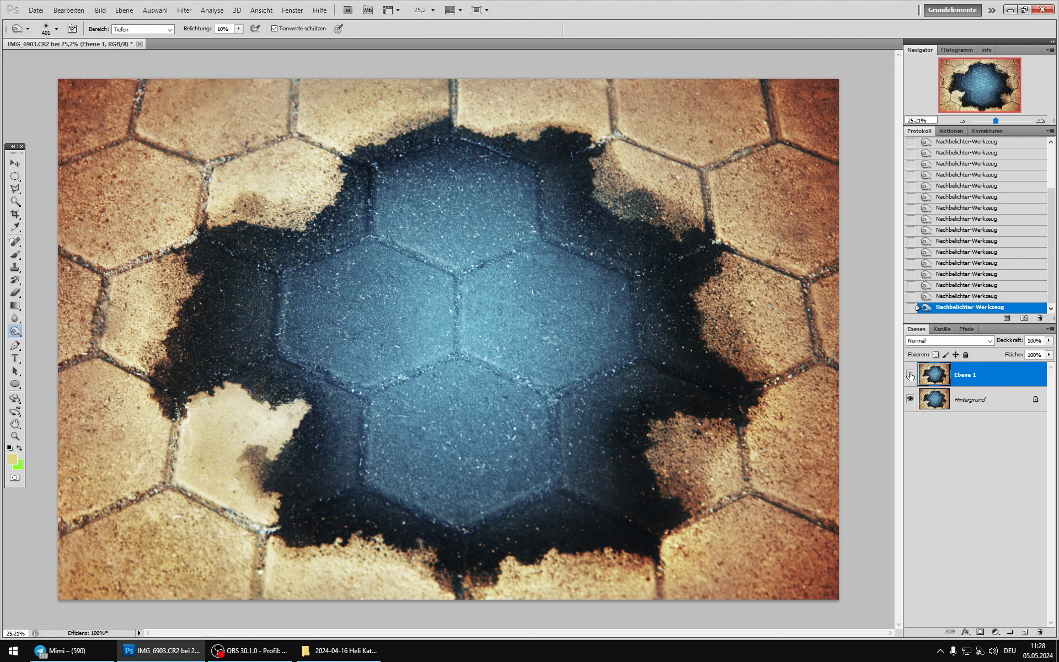
scroll(1025, 199, "up", 5)
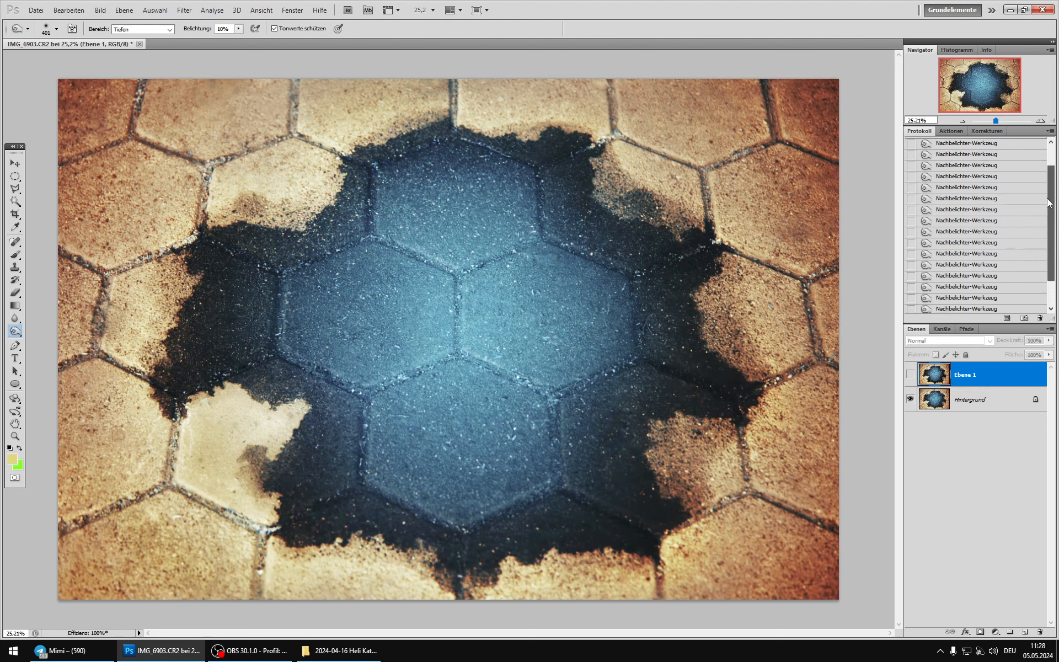
scroll(1045, 232, "down", 5)
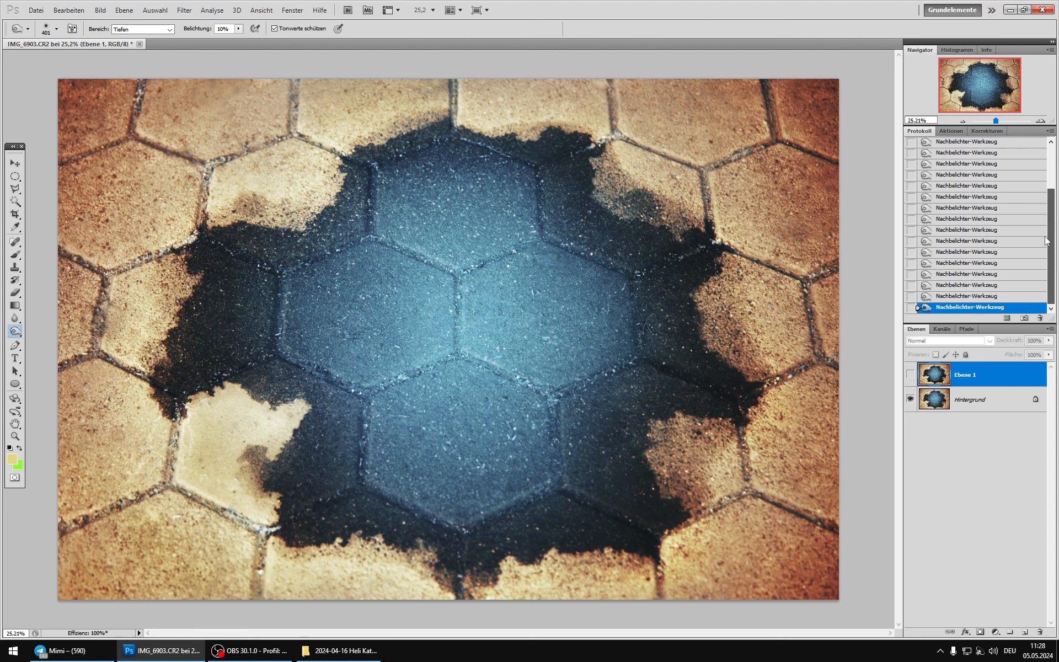
left_click(910, 374)
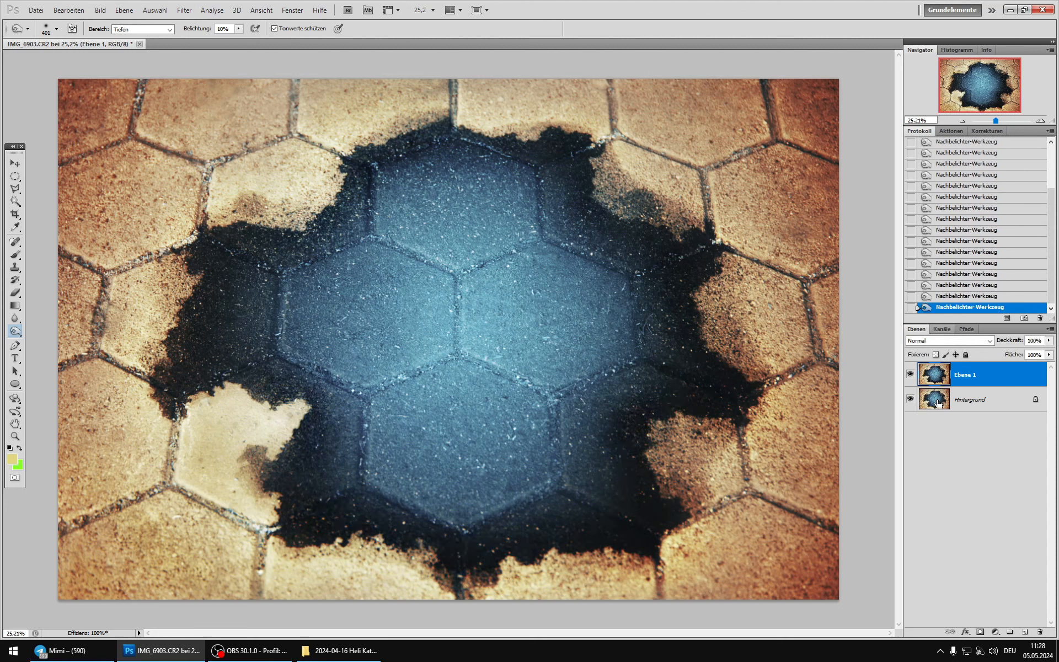
Step: Merge the burned Ebene 1 into Hintergrund and duplicate the merged layer
key("ctrl+e")
key("ctrl+j")
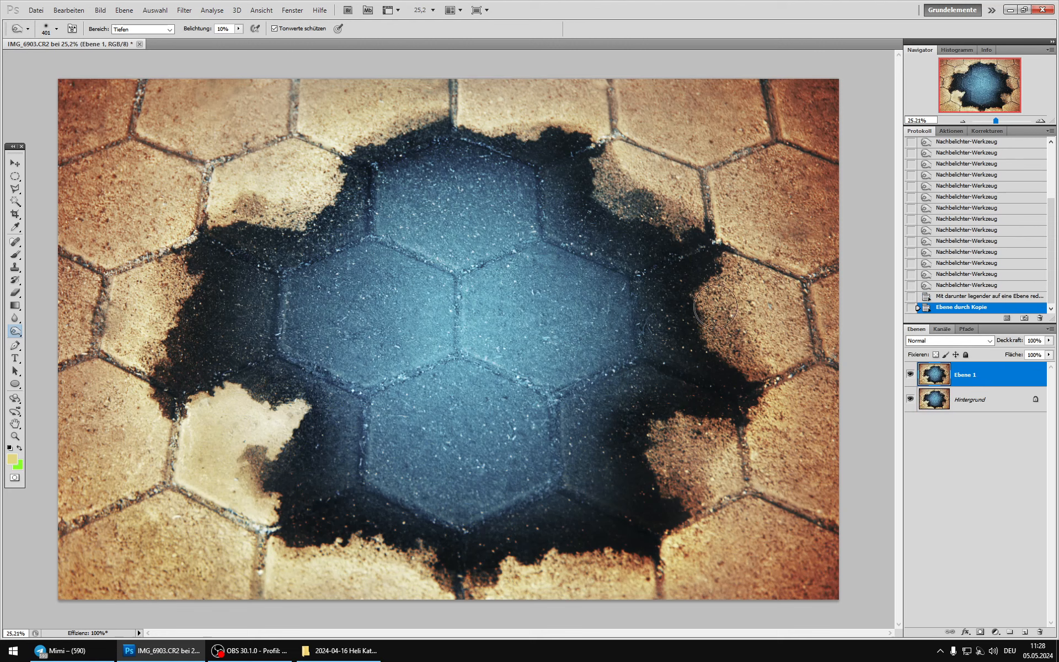
Step: Darken Ebene 1 with an RGB Gradationskurven adjustment mapping 125 to 66 and 168 to 101, plus an anchor point in the highlights
scroll(398, 305, "up", 5)
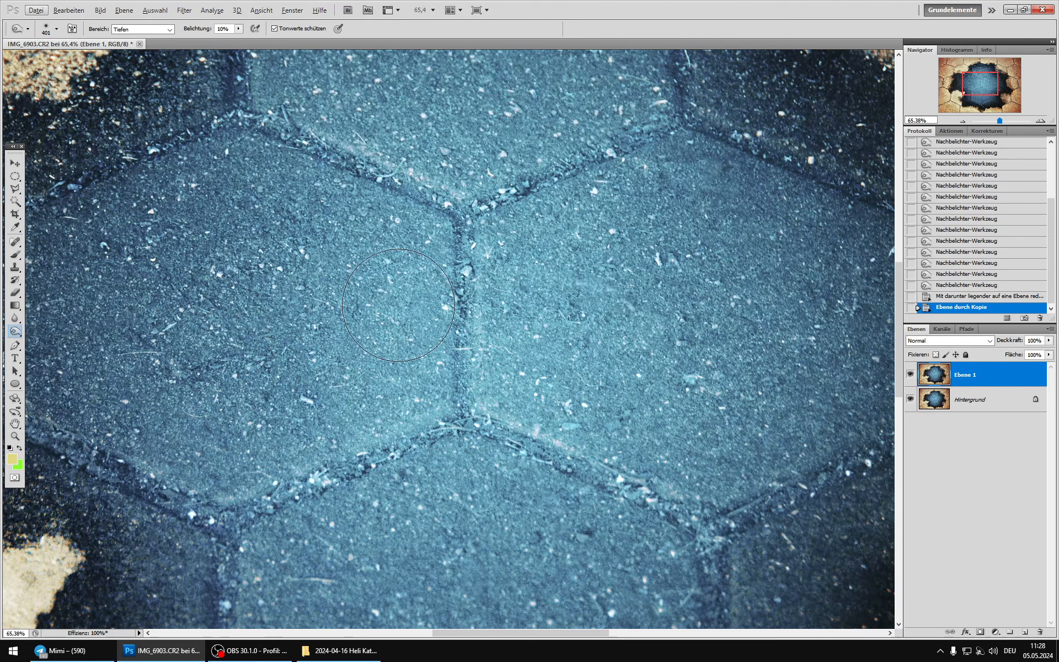
left_click(100, 10)
mouse_move(117, 38)
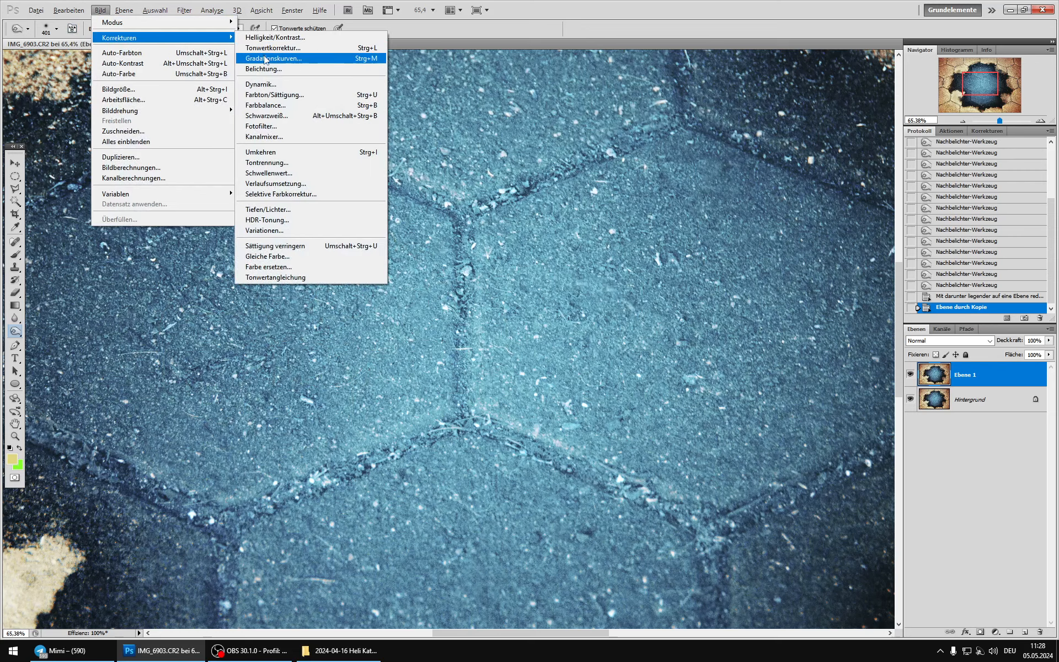
left_click(265, 58)
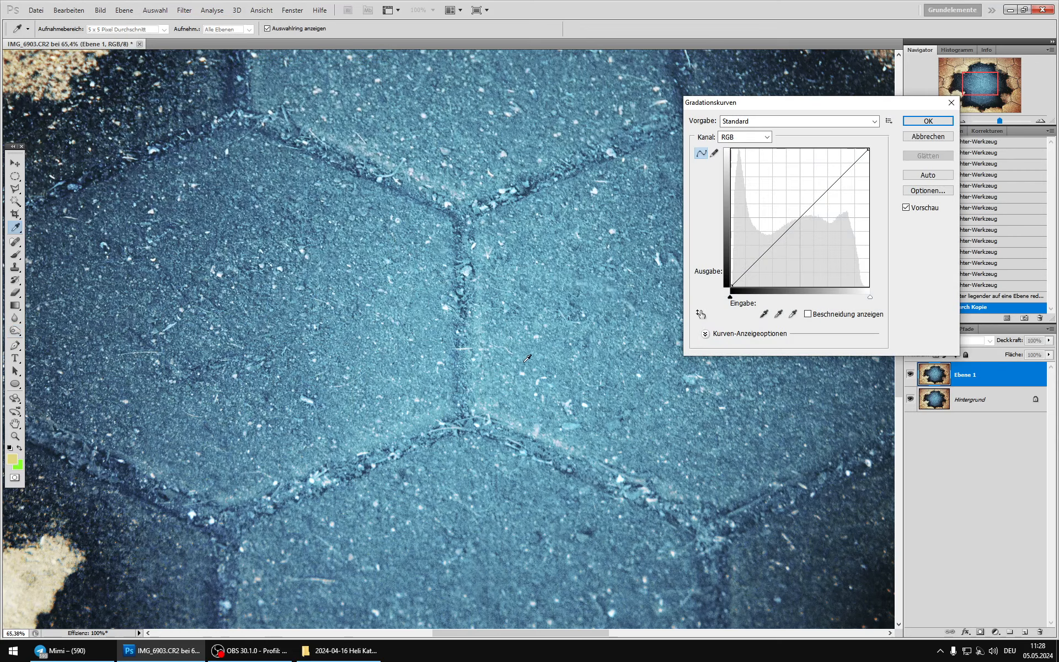
scroll(526, 359, "up", 6)
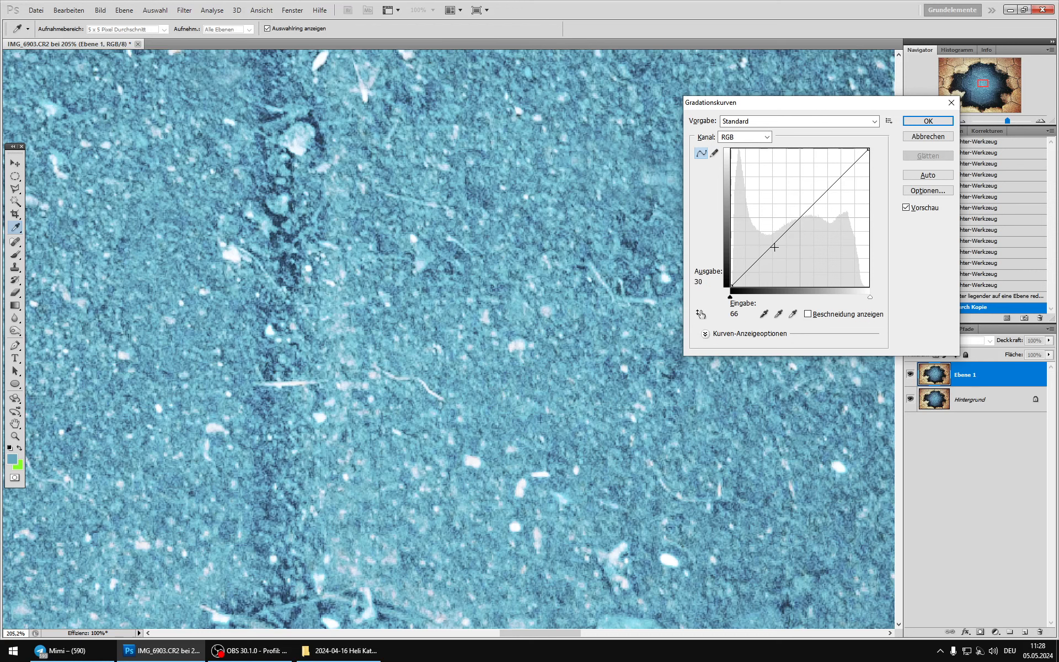
left_click_drag(799, 219, 799, 250)
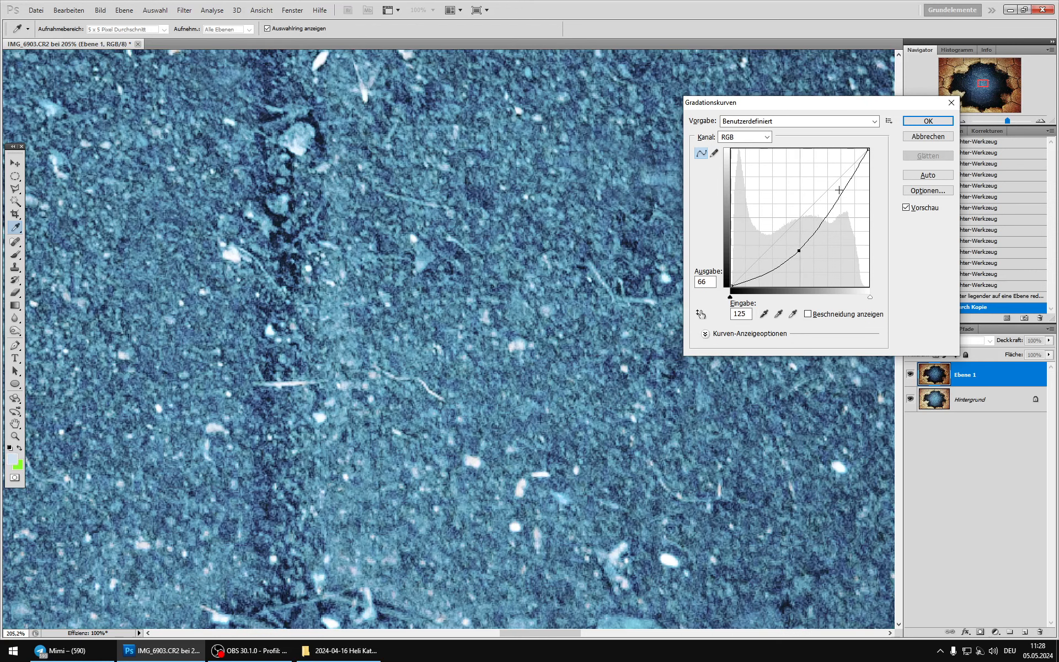
left_click_drag(850, 175, 853, 169)
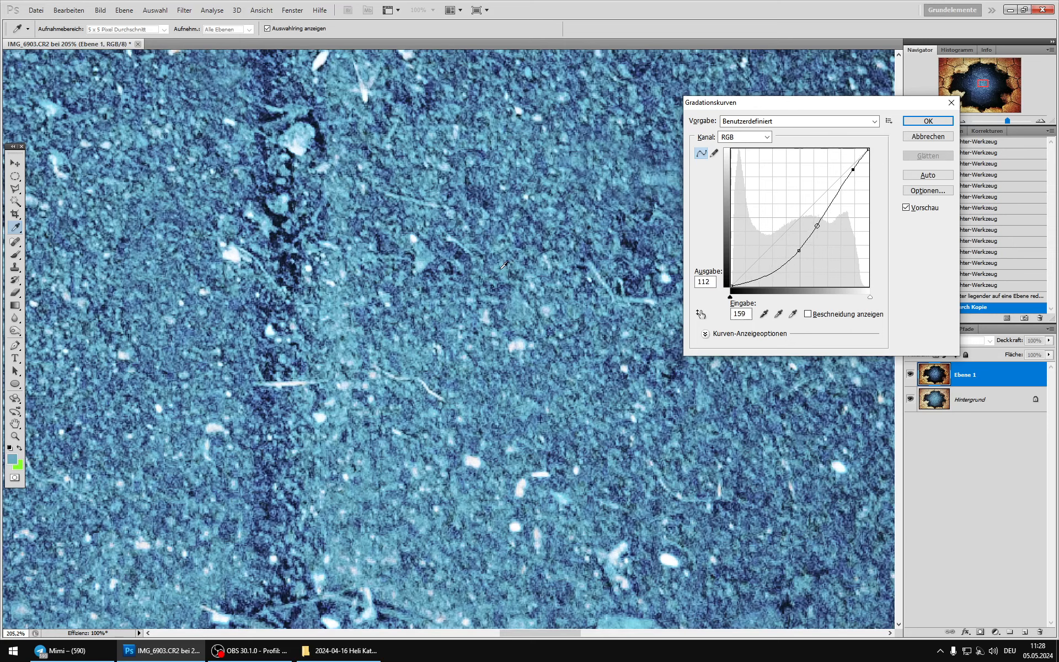
left_click_drag(821, 217, 822, 233)
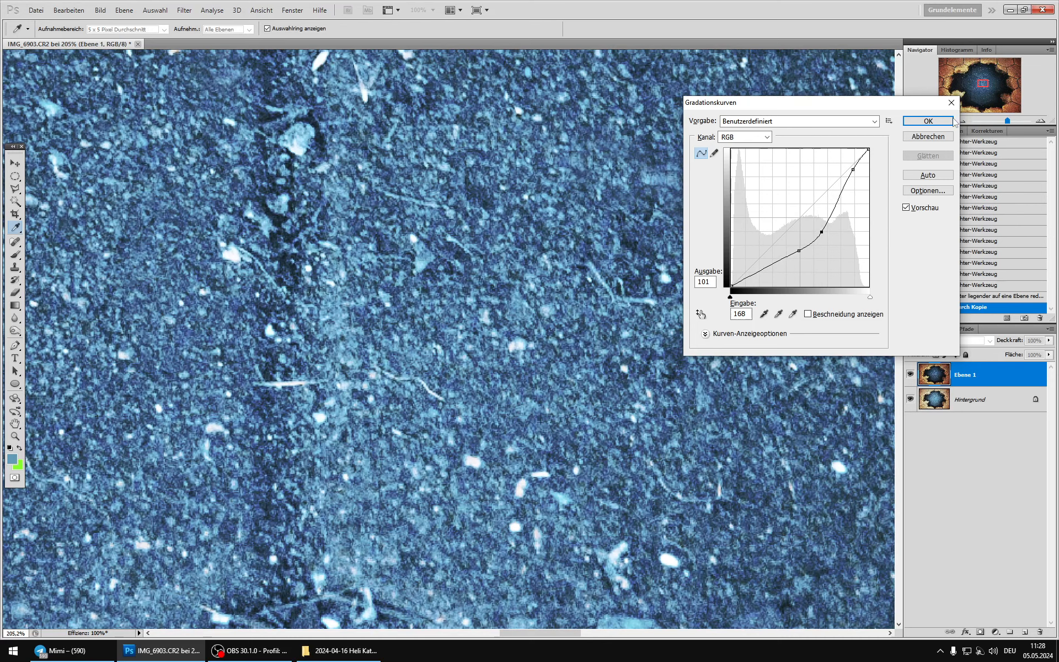
left_click(943, 122)
Step: Compare the curve-darkened Ebene 1 with Hintergrund at several zoom levels to examine the contrast and colour change
scroll(395, 375, "down", 12)
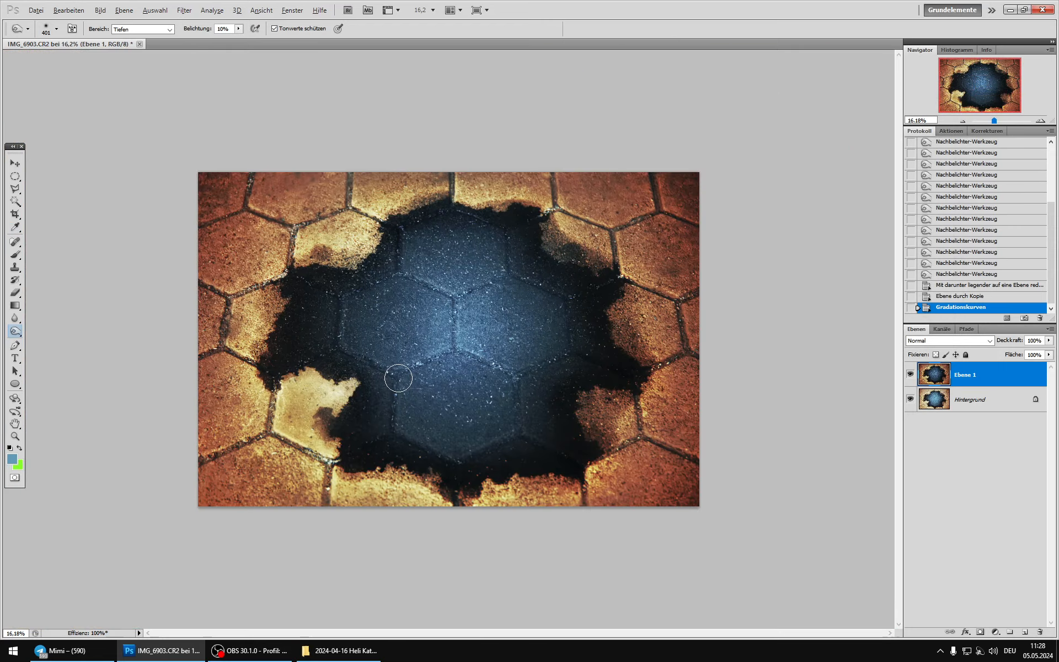
scroll(398, 379, "down", 5)
scroll(398, 379, "up", 6)
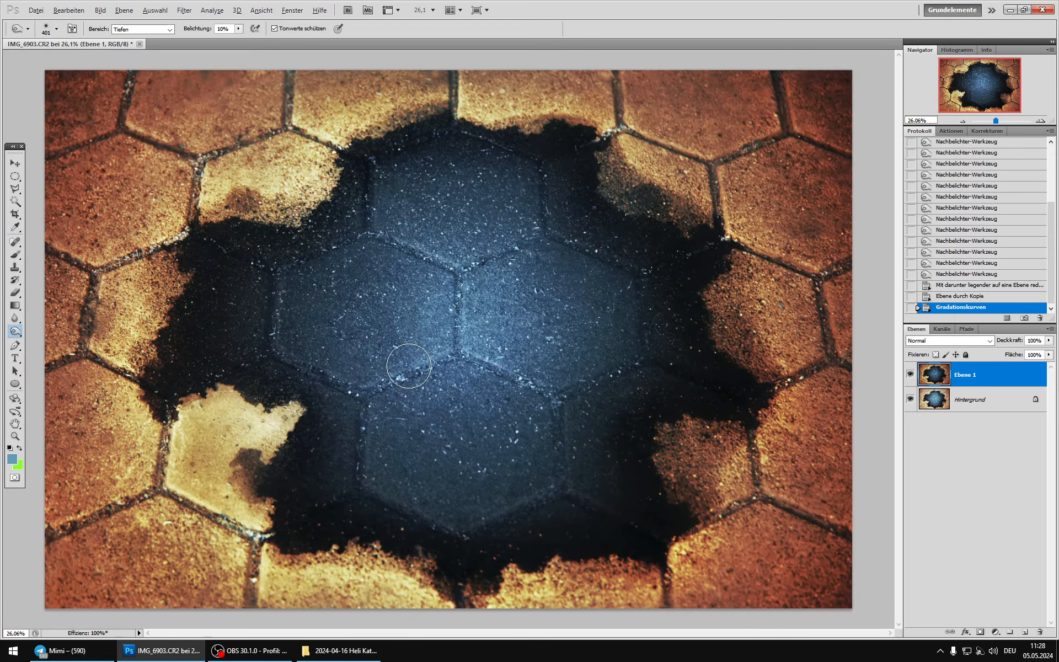
scroll(408, 366, "down", 1)
key("alt")
left_click(910, 375)
left_click(909, 375)
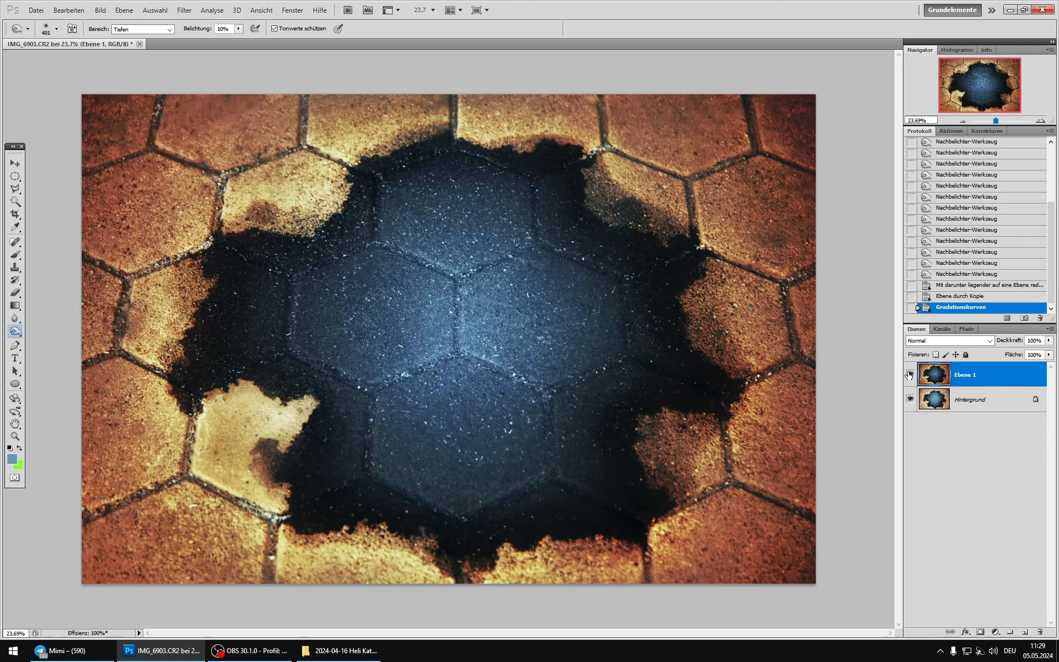
left_click(910, 375)
left_click(909, 375)
scroll(449, 402, "down", 5)
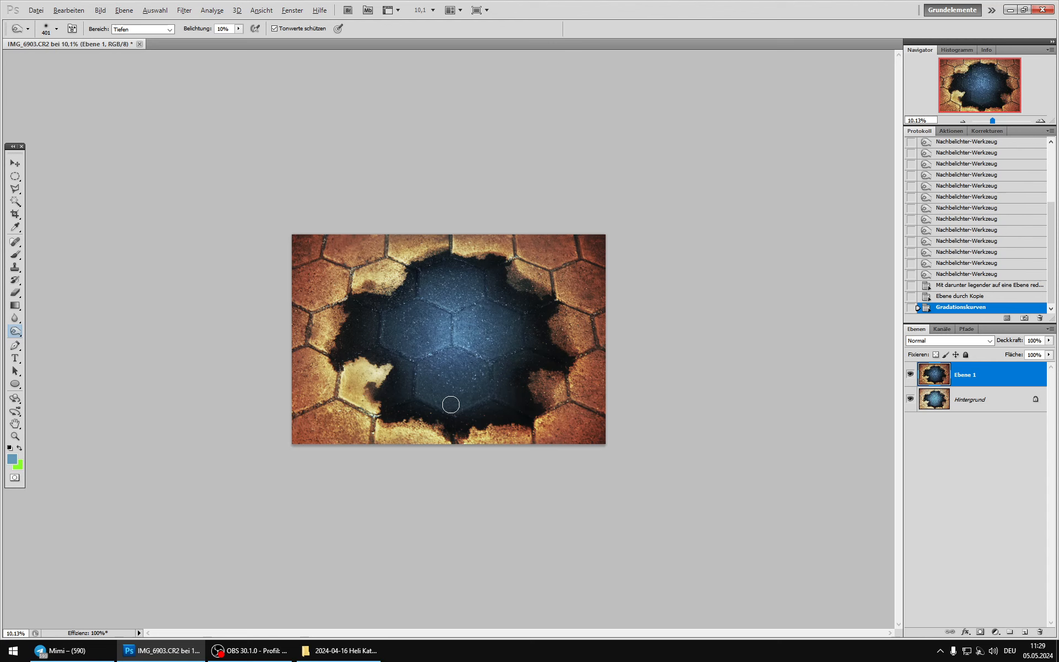
scroll(451, 405, "down", 1)
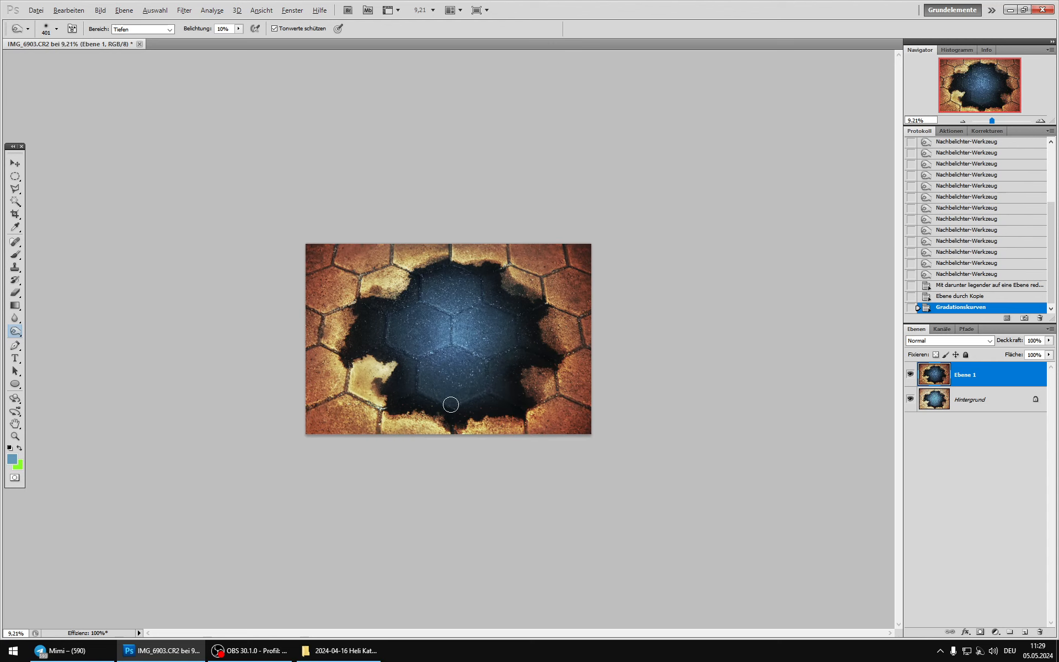
left_click(910, 375)
left_click(910, 375)
left_click(910, 375)
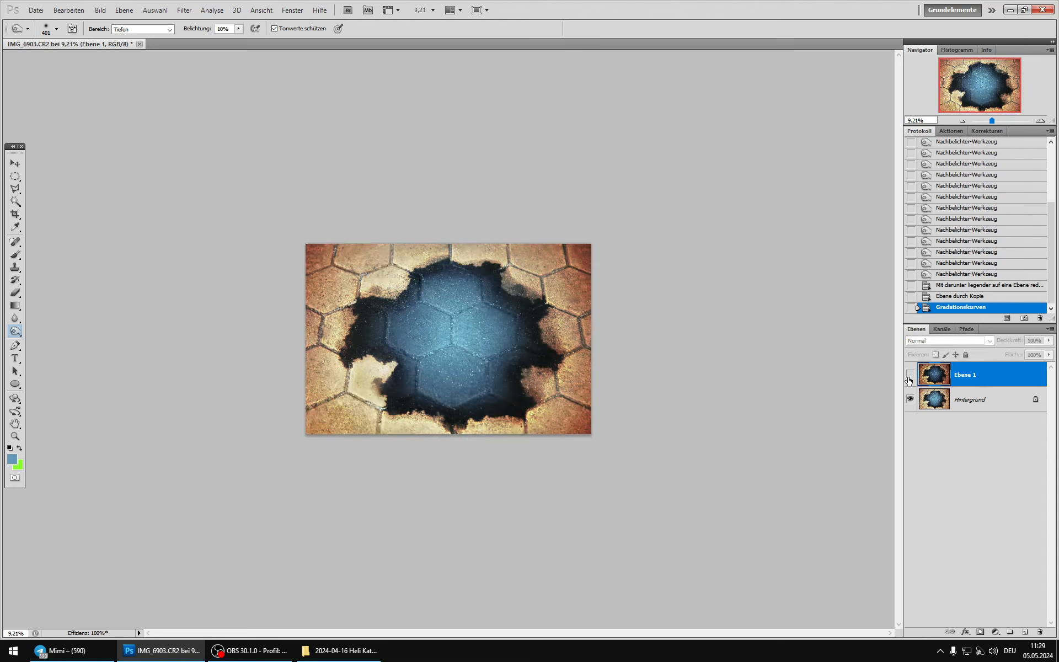
left_click(910, 375)
Step: Try the Abdunkeln blend mode on Ebene 1, return it to Normal, and compare both modes with Hintergrund
left_click(922, 340)
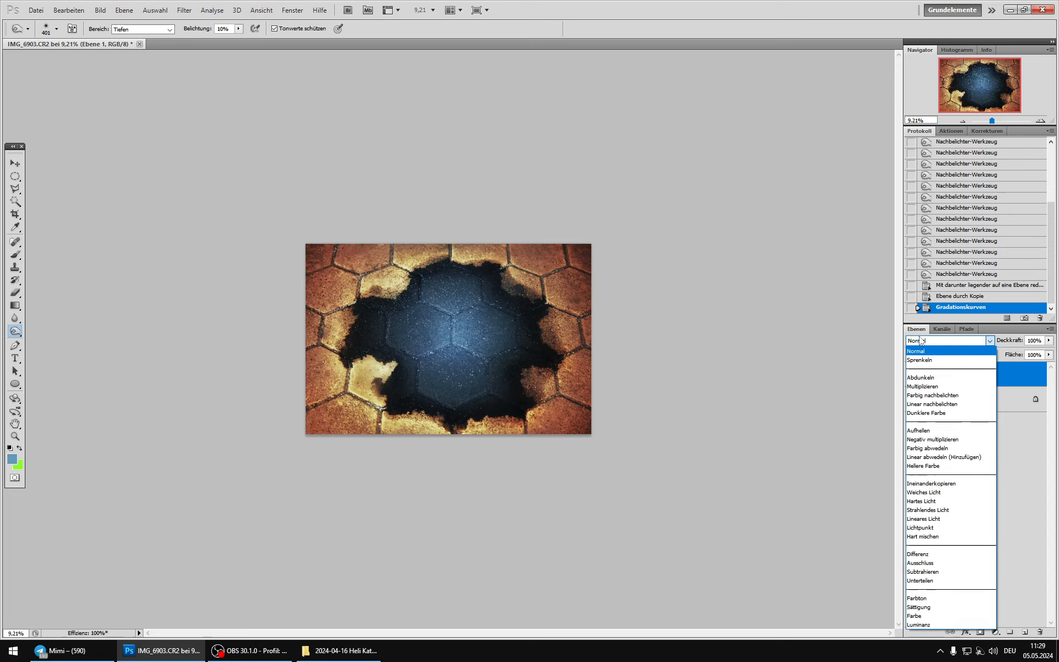
left_click(917, 378)
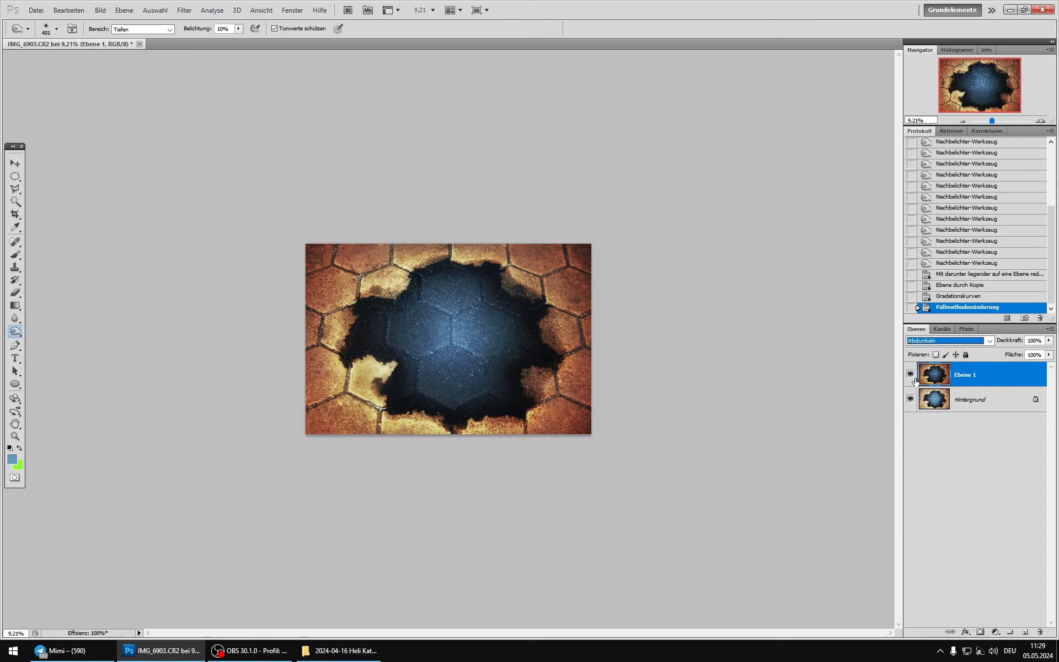
left_click(910, 375)
left_click(910, 375)
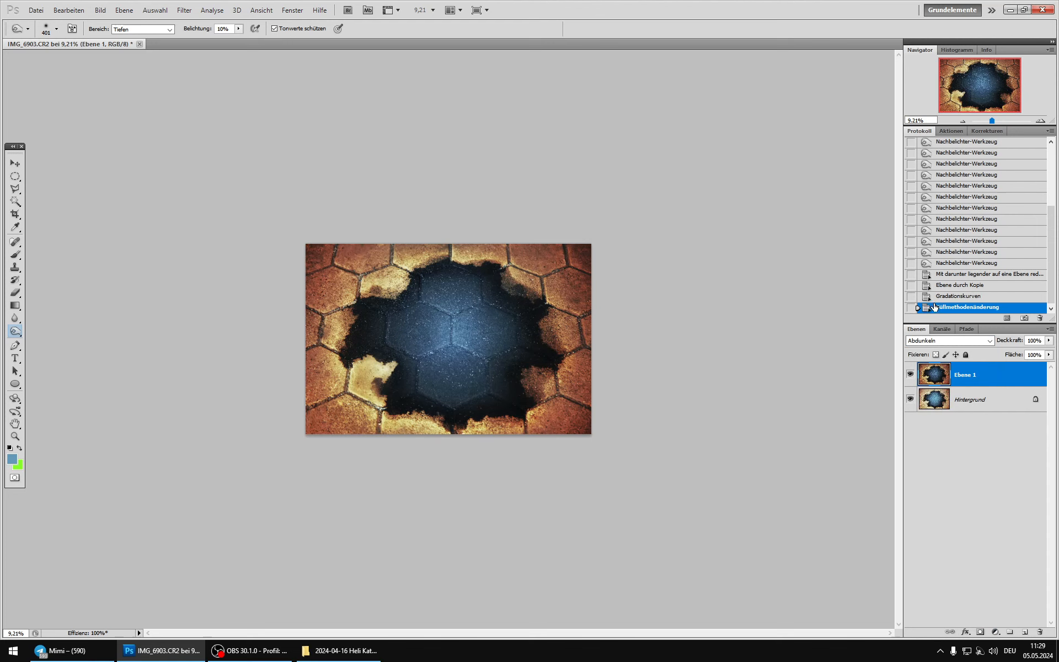
key("ctrl+0")
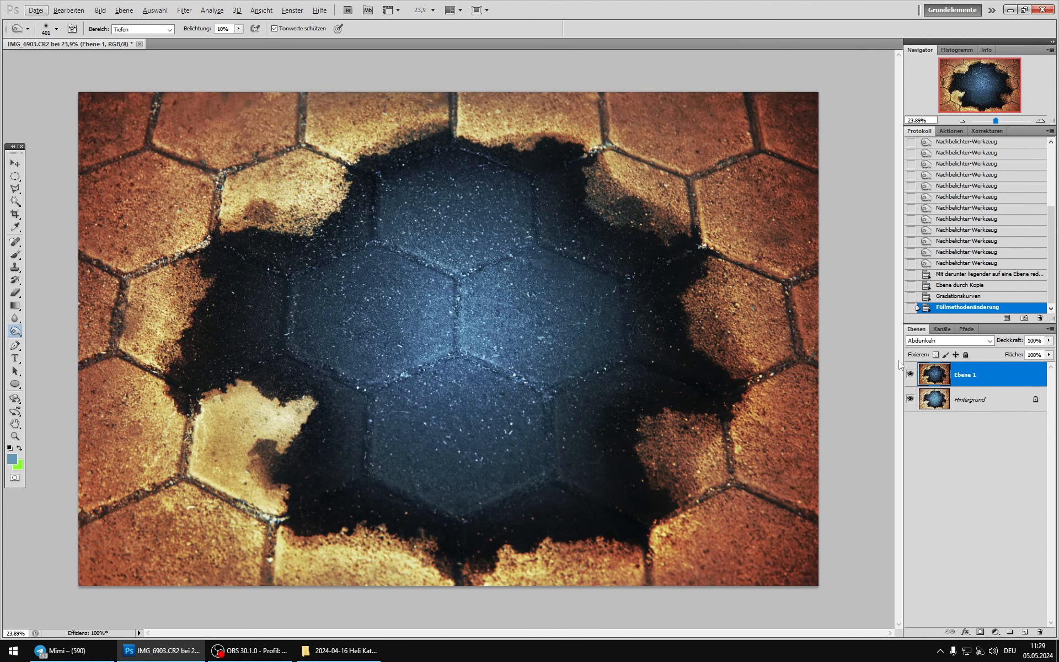
left_click(922, 341)
left_click(915, 351)
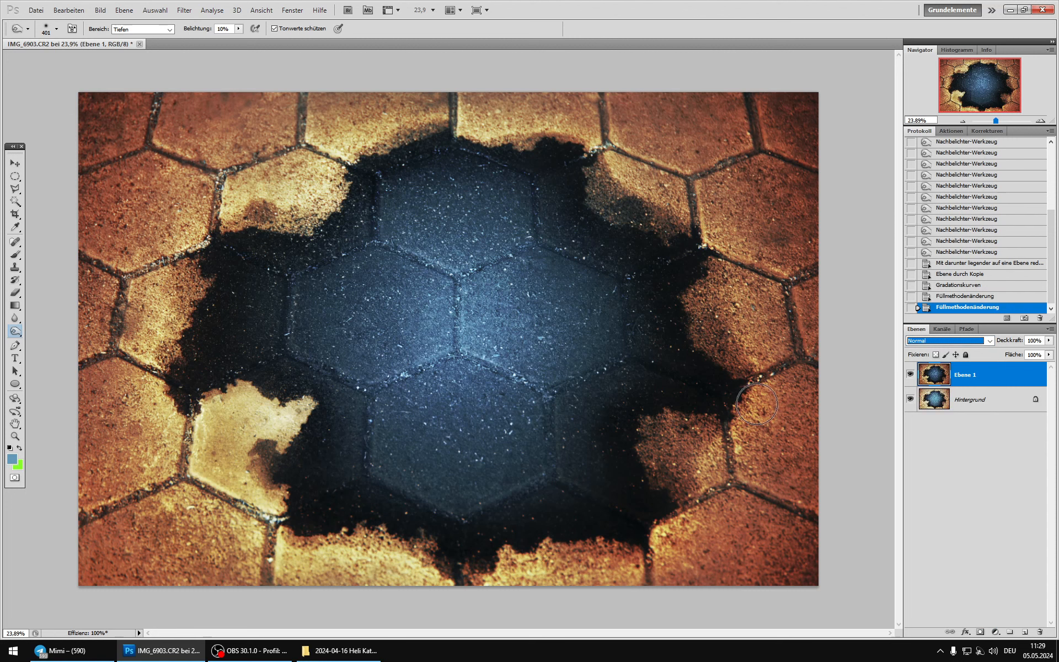
left_click(910, 375)
left_click(910, 375)
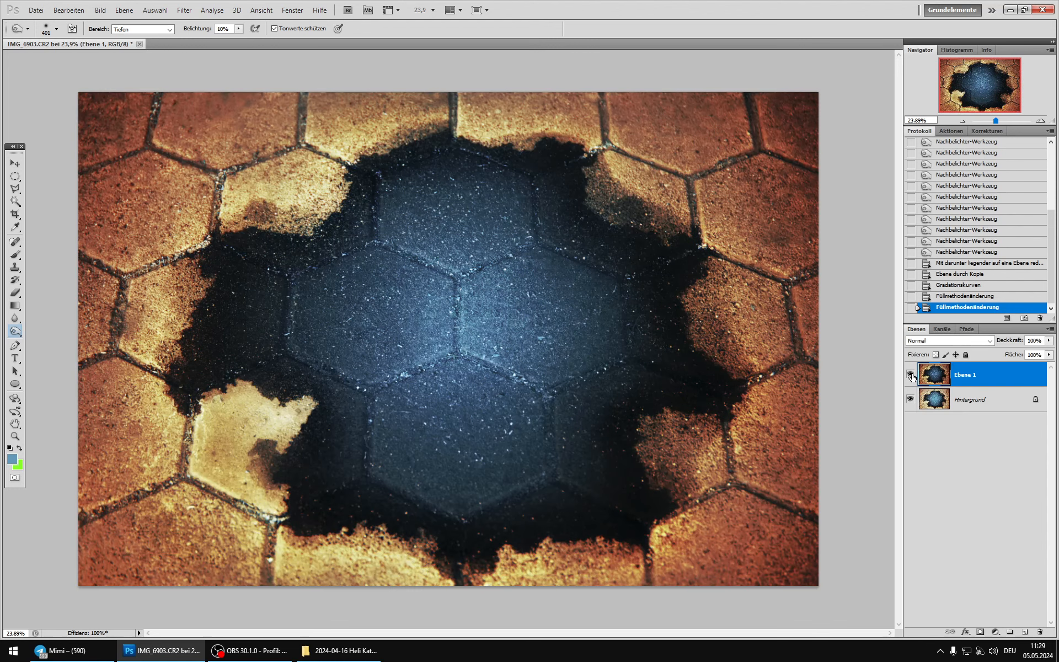
Step: Set up the Schwamm-Werkzeug in Sättigung erhöhen mode with a soft 453 px brush
right_click(17, 336)
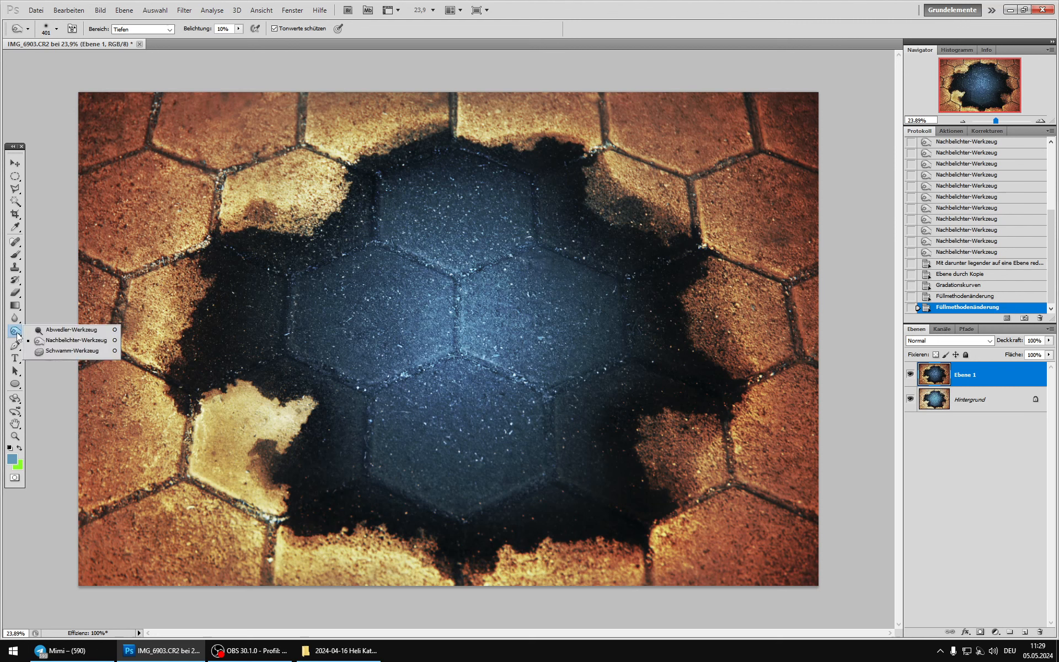
left_click(52, 353)
right_click(356, 296)
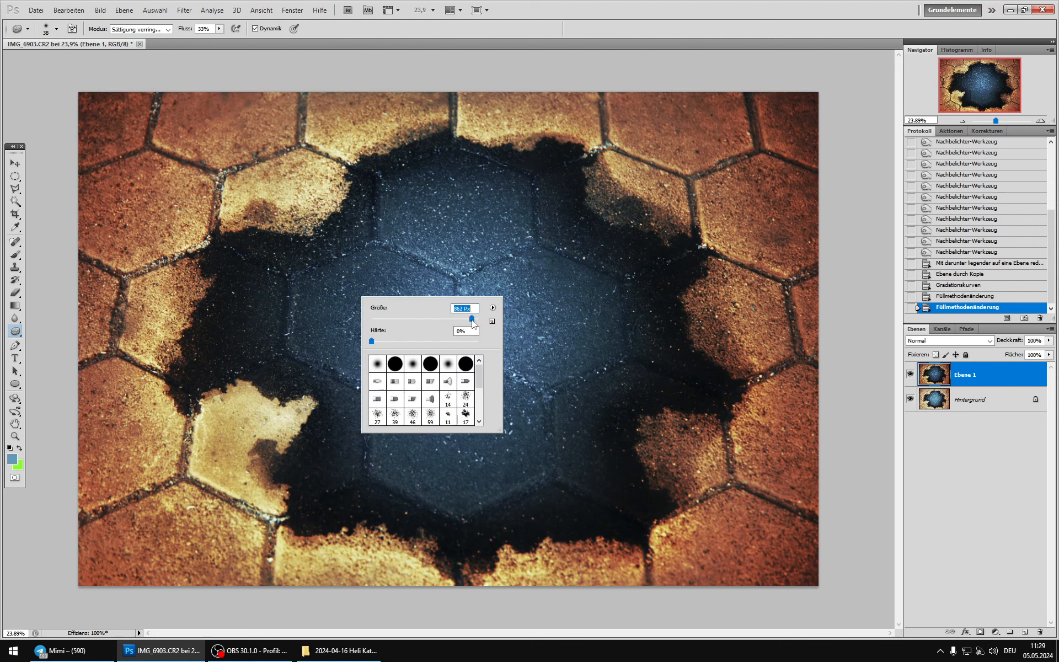
left_click(549, 28)
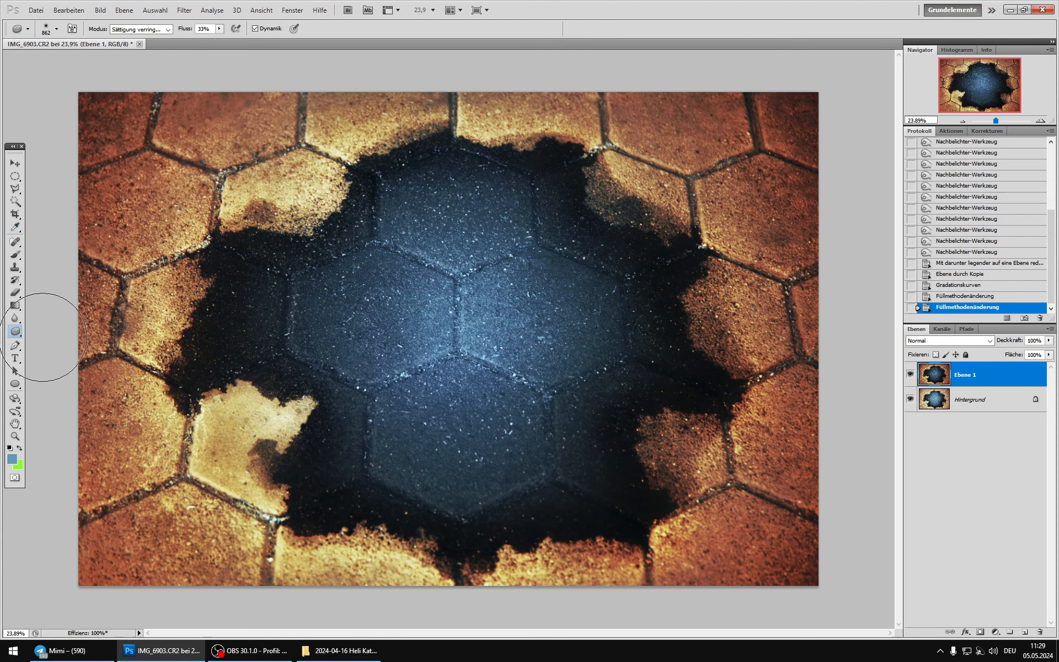
left_click(148, 29)
left_click(142, 51)
right_click(611, 257)
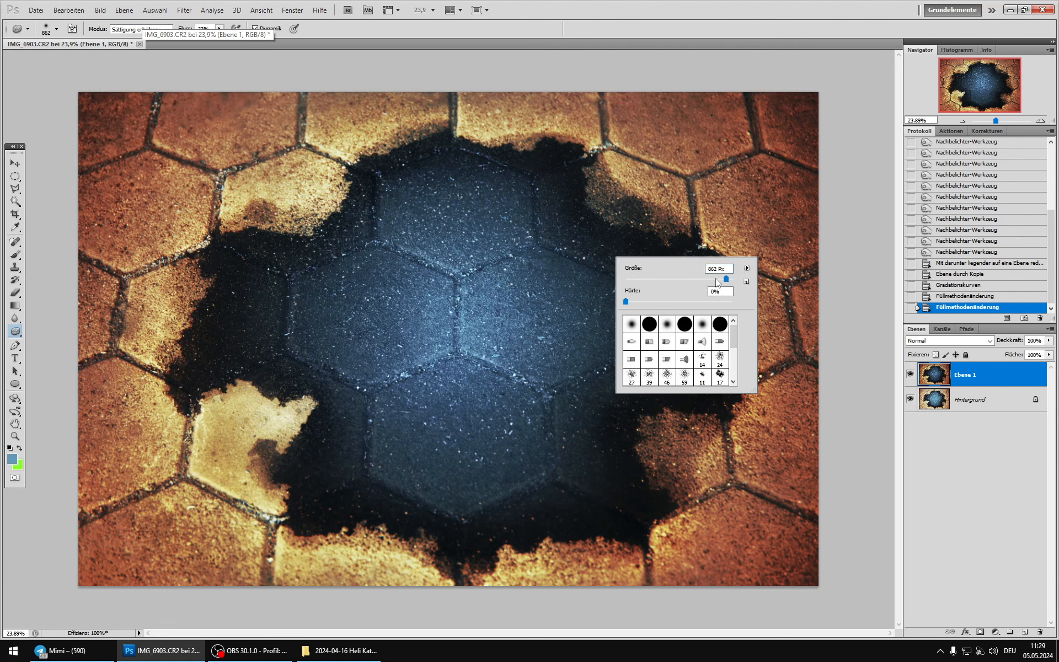
left_click(409, 216)
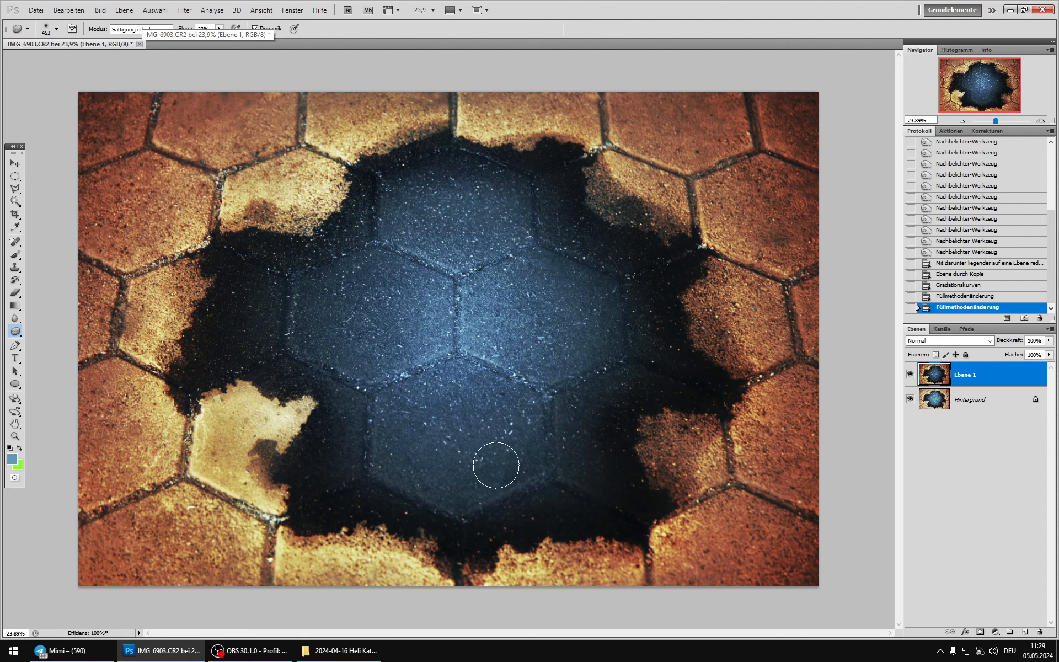
Step: Boost the saturation of the blue central stones on Ebene 1 with several sponge strokes and compare the result with Hintergrund
left_click(393, 412)
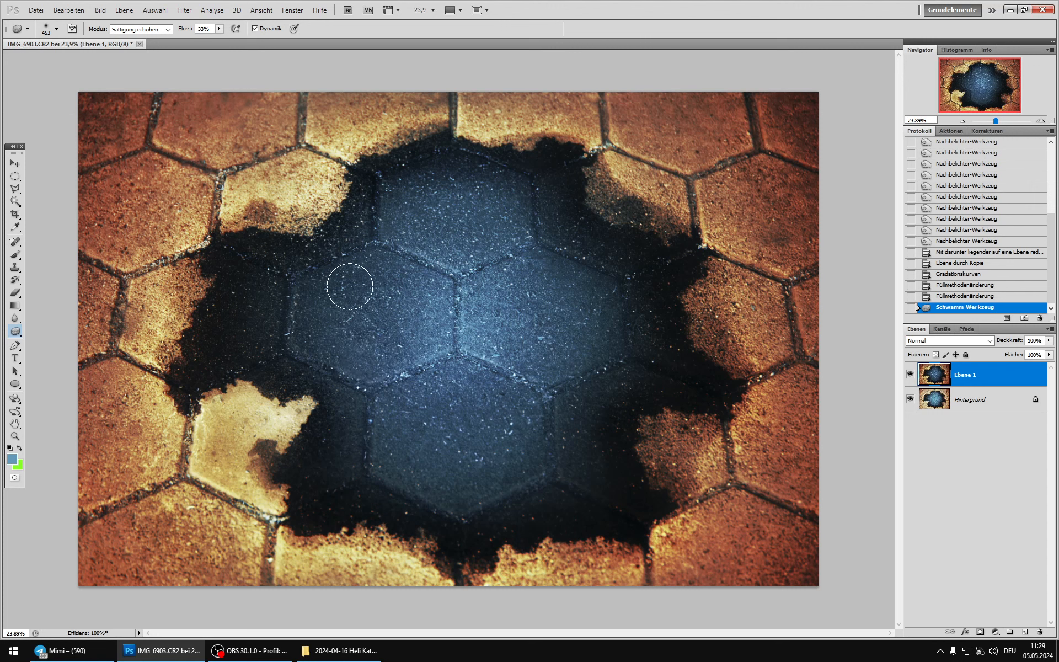
left_click(359, 331)
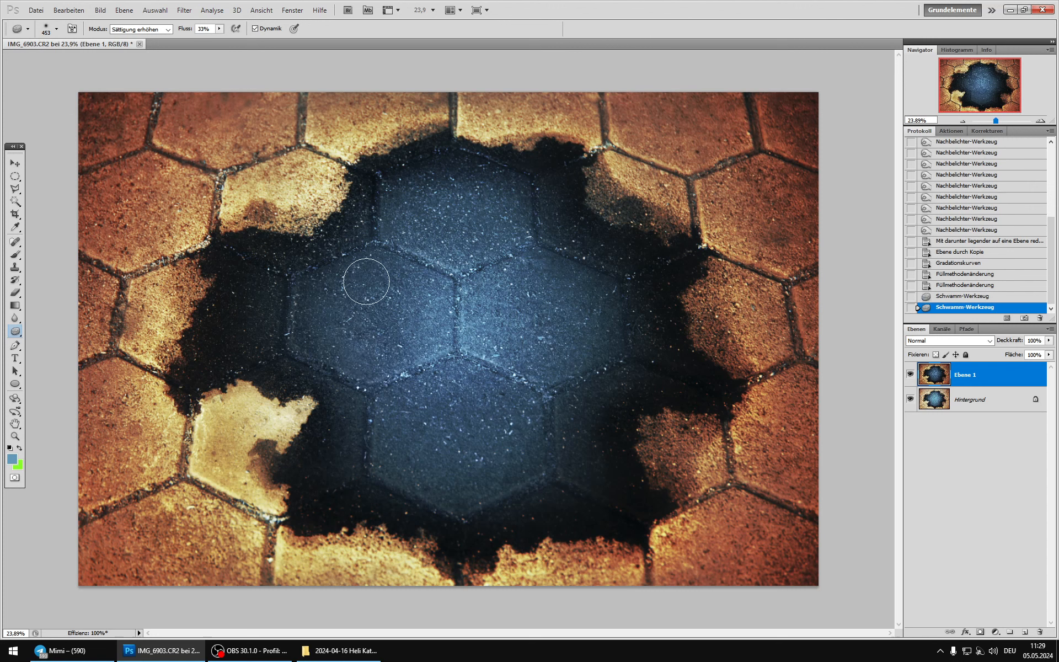
left_click(418, 217)
left_click(417, 198)
mouse_move(417, 193)
left_mouse_down()
mouse_move(452, 263)
mouse_move(450, 186)
mouse_move(501, 200)
mouse_move(588, 338)
left_mouse_up()
mouse_move(562, 284)
left_mouse_down()
mouse_move(598, 315)
mouse_move(558, 372)
left_mouse_up()
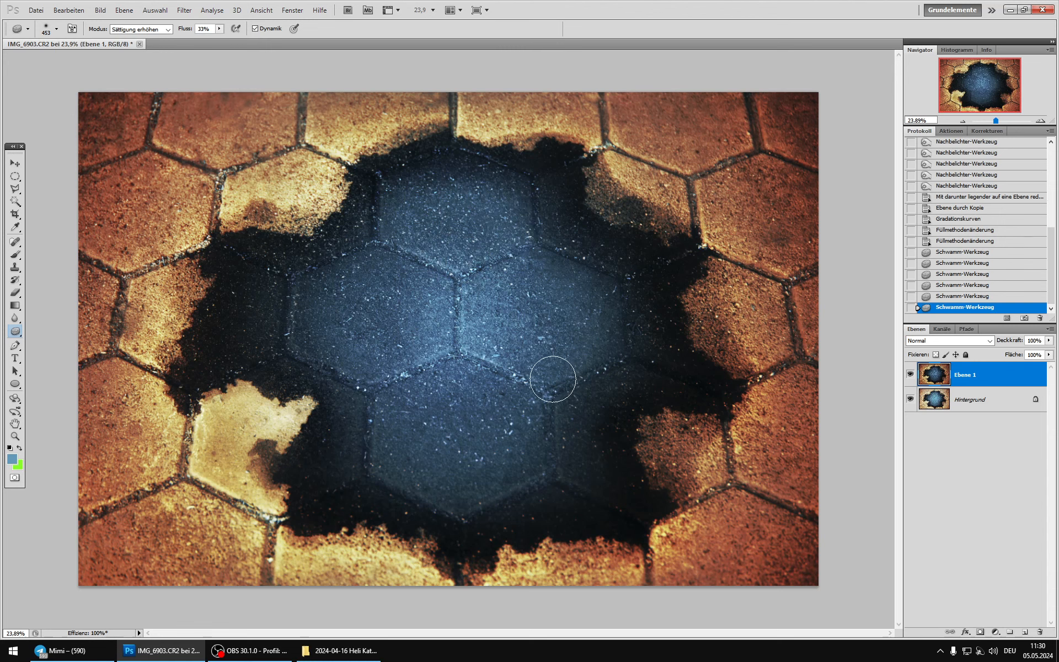
mouse_move(448, 424)
left_mouse_down()
mouse_move(412, 456)
mouse_move(530, 449)
mouse_move(474, 411)
left_mouse_up()
mouse_move(395, 405)
left_mouse_down()
mouse_move(403, 448)
mouse_move(436, 471)
left_mouse_up()
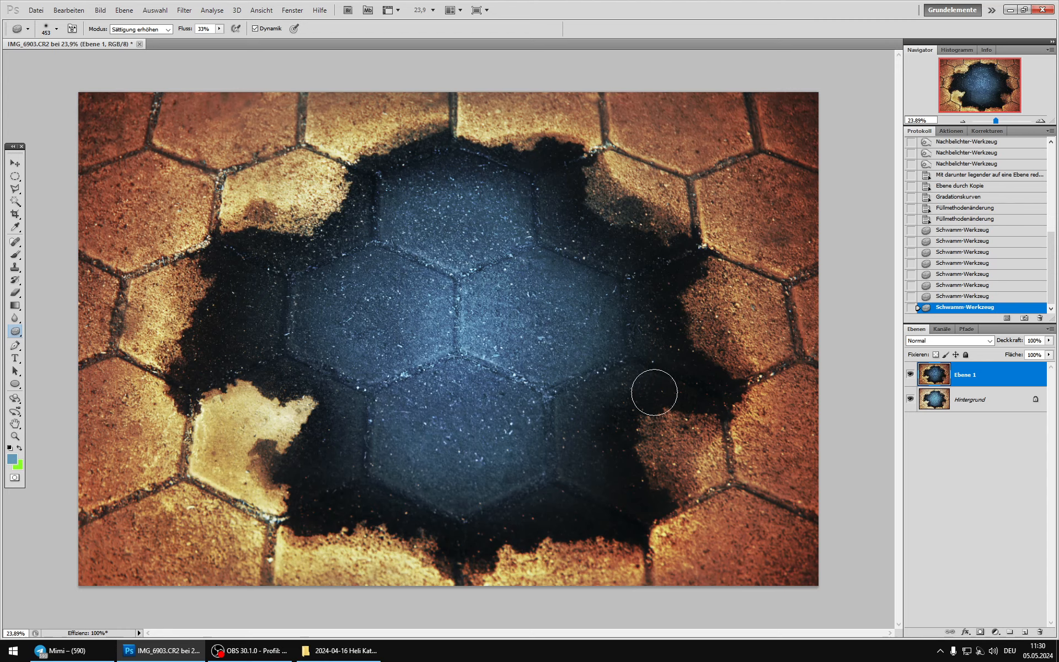
scroll(485, 415, "down", 14)
scroll(486, 415, "down", 2)
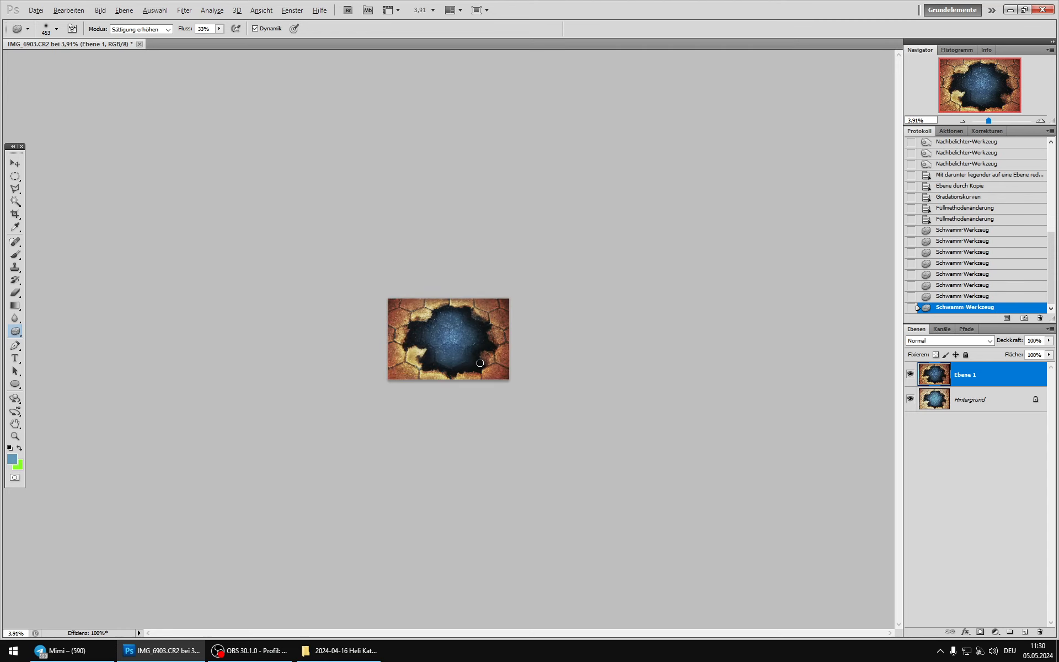
left_click(912, 373)
left_click(912, 373)
Step: Outline the blue central area with the Polygon-Lasso and add a layer mask to Ebene 1 from that selection
scroll(496, 256, "up", 10)
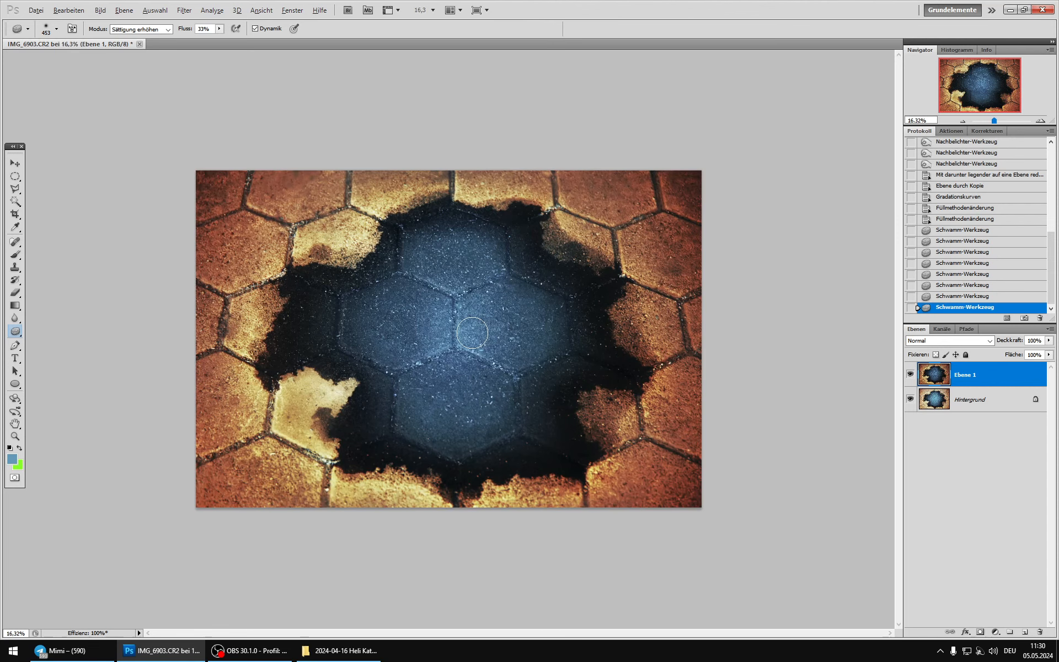
left_click(15, 189)
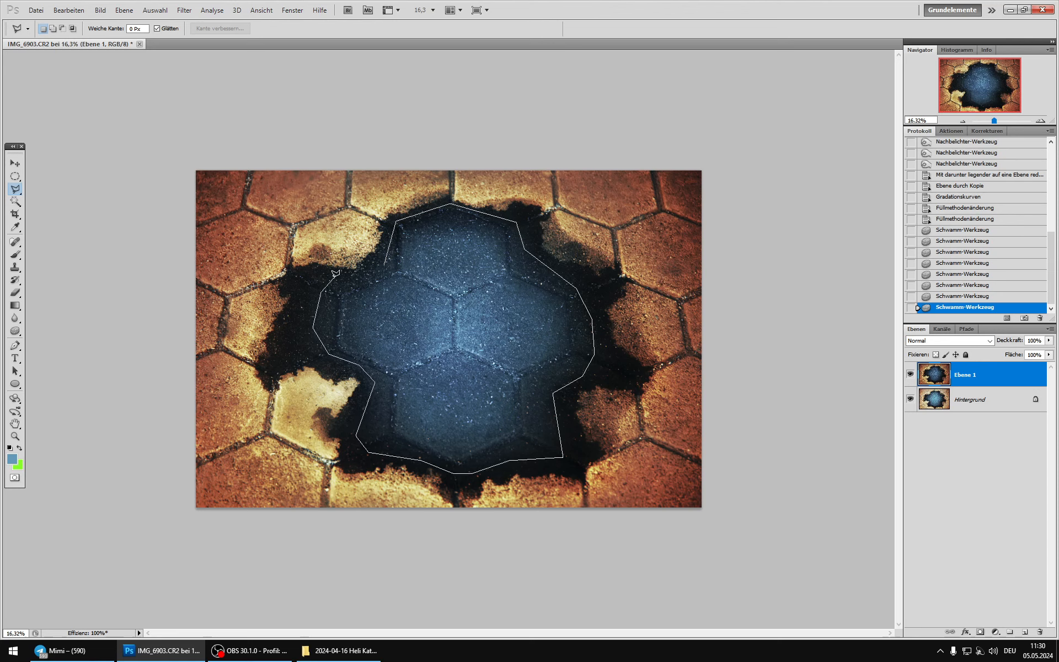
left_click(384, 266)
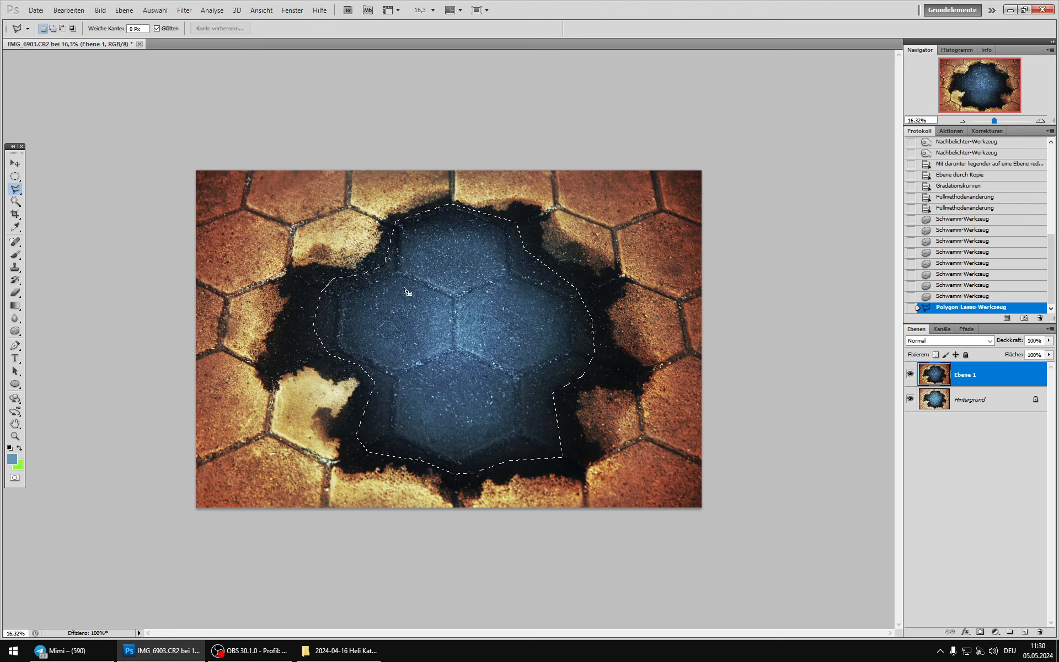
left_click(980, 632)
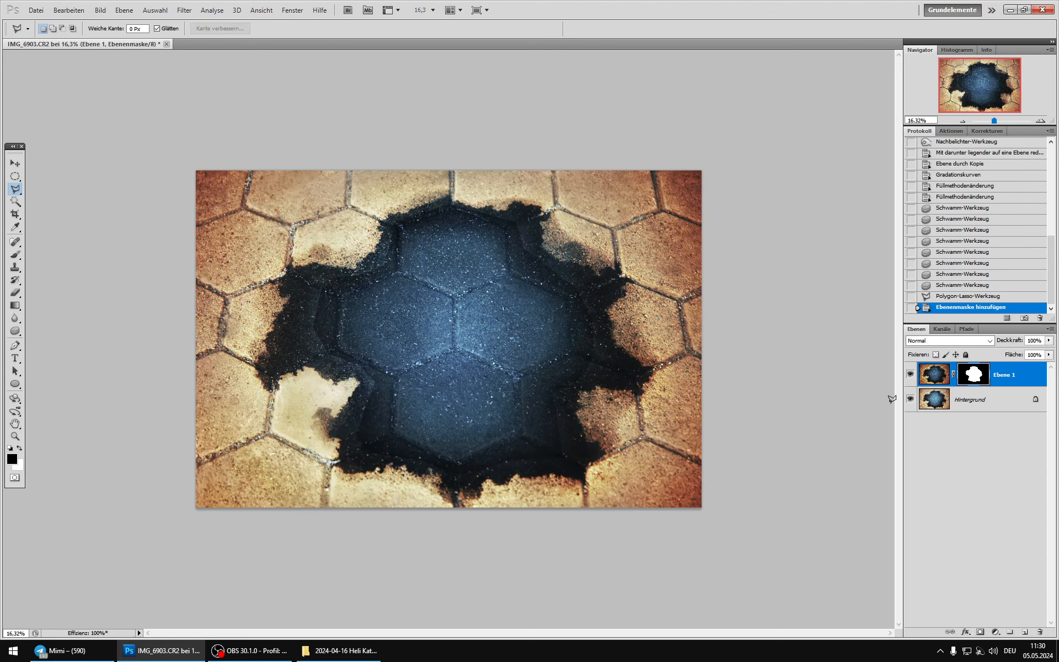
left_click(910, 375)
left_click(910, 375)
Step: Soften the edges of Ebene 1's layer mask with Gaußscher Weichzeichner at a radius below 100 pixels, checking the preview
left_click(184, 10)
mouse_move(227, 206)
left_click(364, 247)
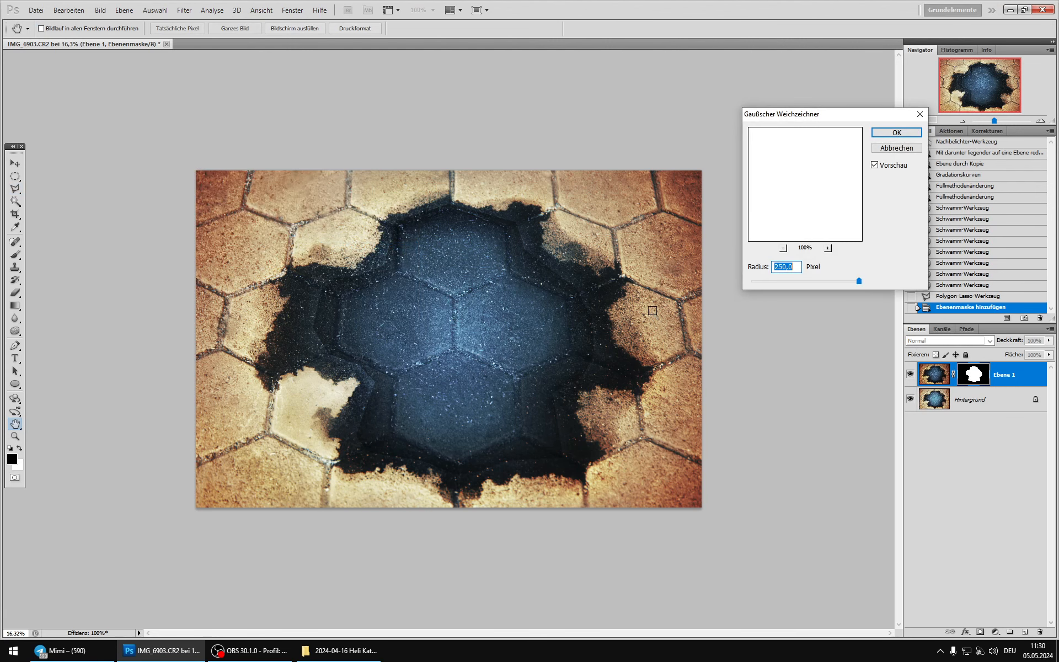
left_click(874, 165)
left_click(874, 164)
left_click(874, 165)
left_click(874, 165)
left_click(874, 165)
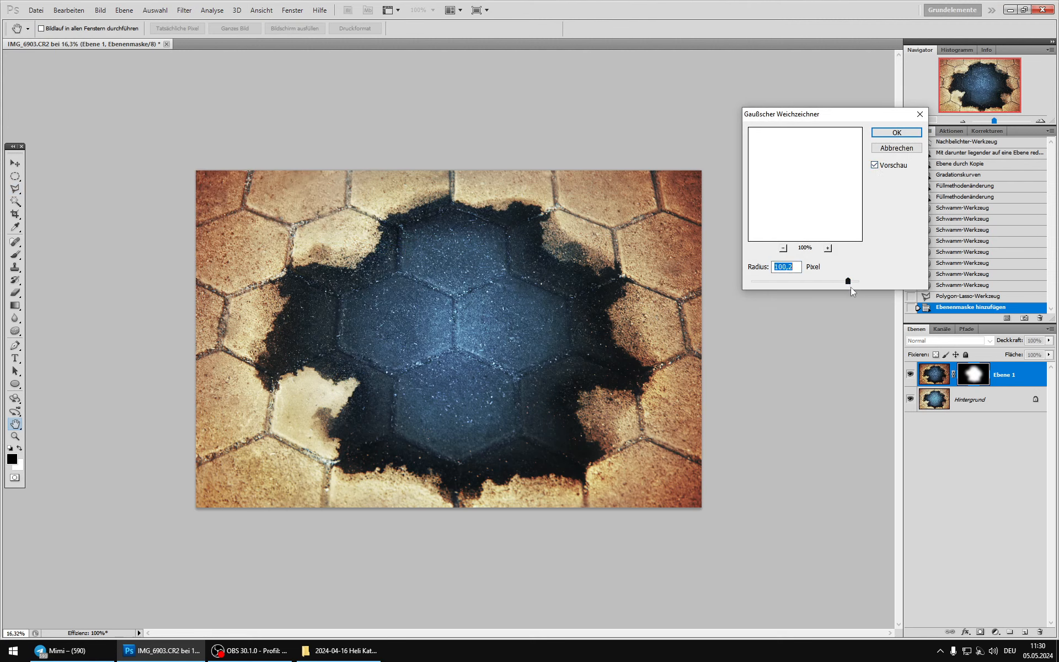
left_click_drag(851, 287, 842, 284)
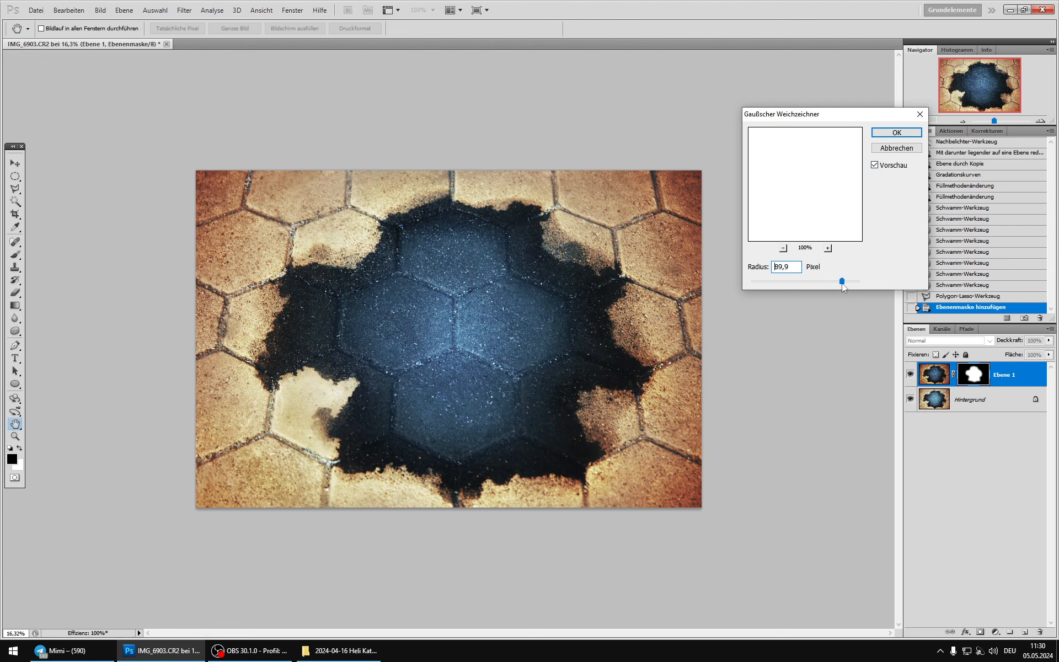
left_click(874, 165)
left_click(874, 165)
left_click(875, 165)
left_click(875, 165)
left_click(875, 165)
left_click(880, 134)
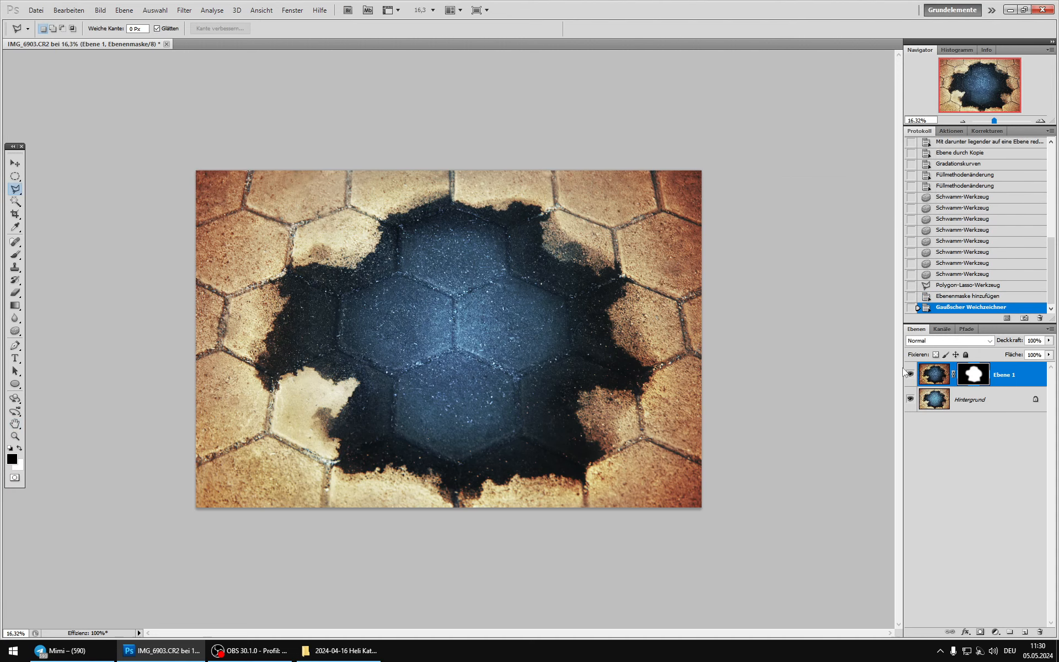
Step: Duplicate Hintergrund and the masked Ebene 1, and delete the layer mask from Ebene 1 Kopie
left_click(932, 408)
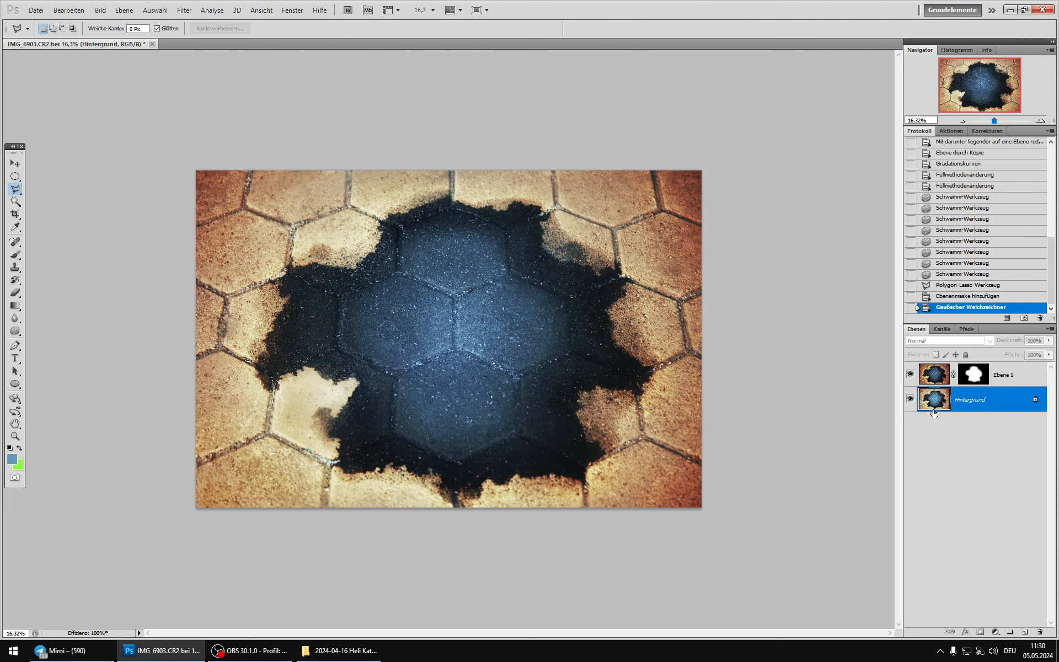
key("ctrl+j")
left_click(926, 376)
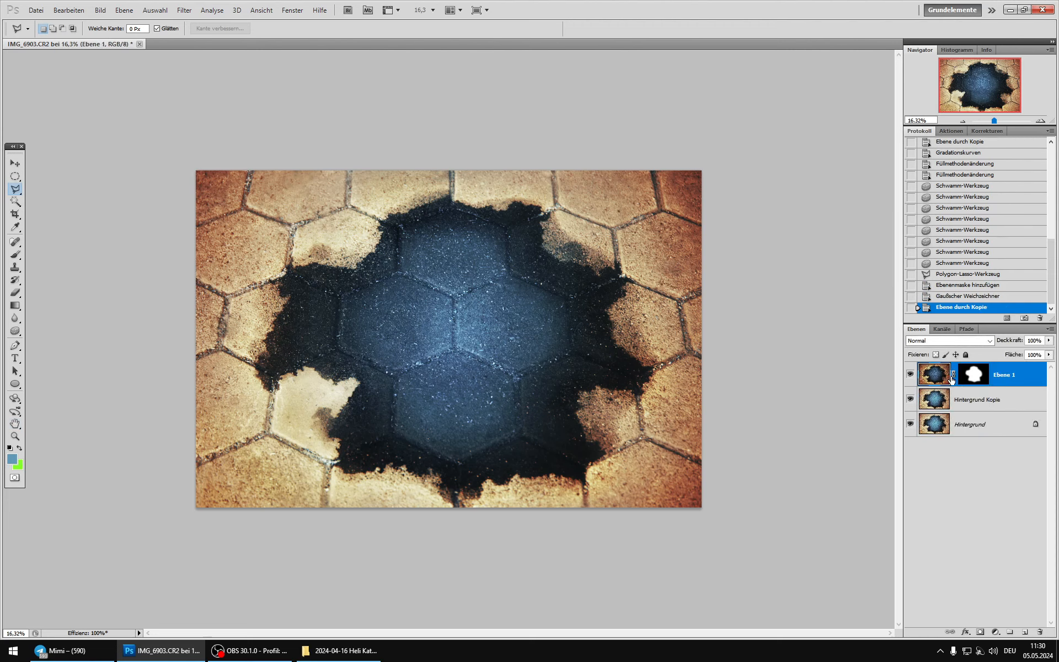
key("ctrl+j")
right_click(973, 378)
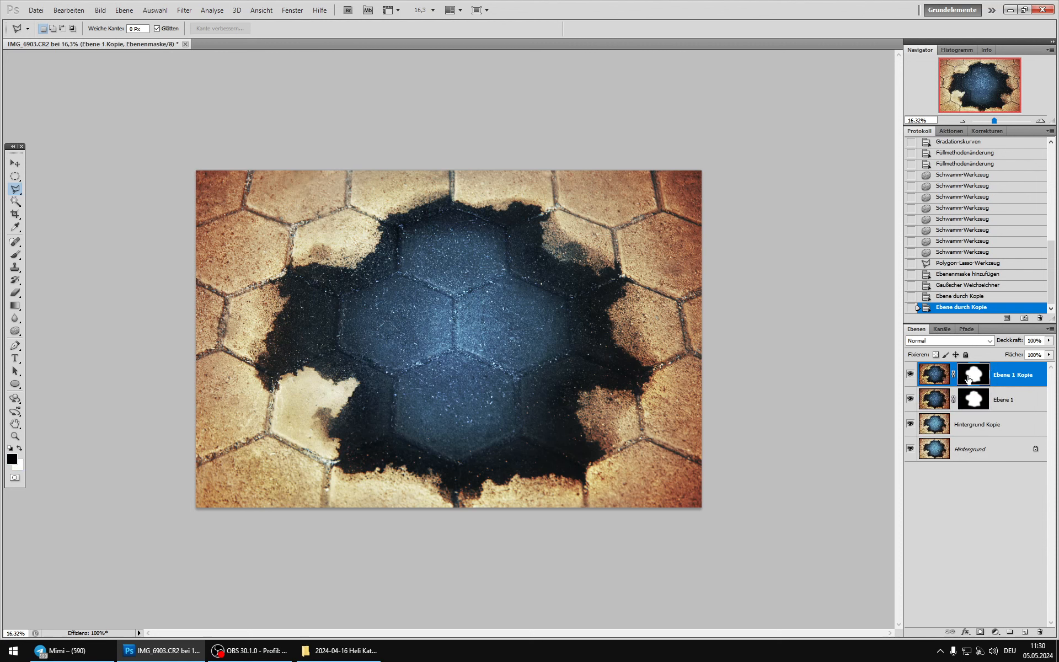
left_click(974, 399)
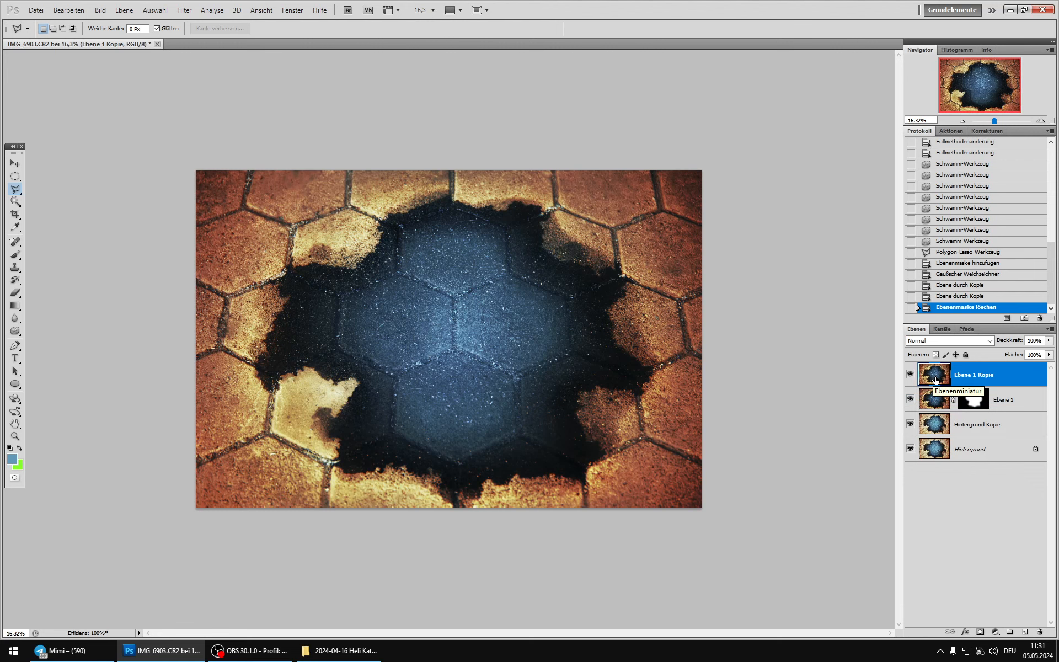
Step: Hide Ebene 1 Kopie and compare the image with and without the masked Ebene 1
left_click(910, 375)
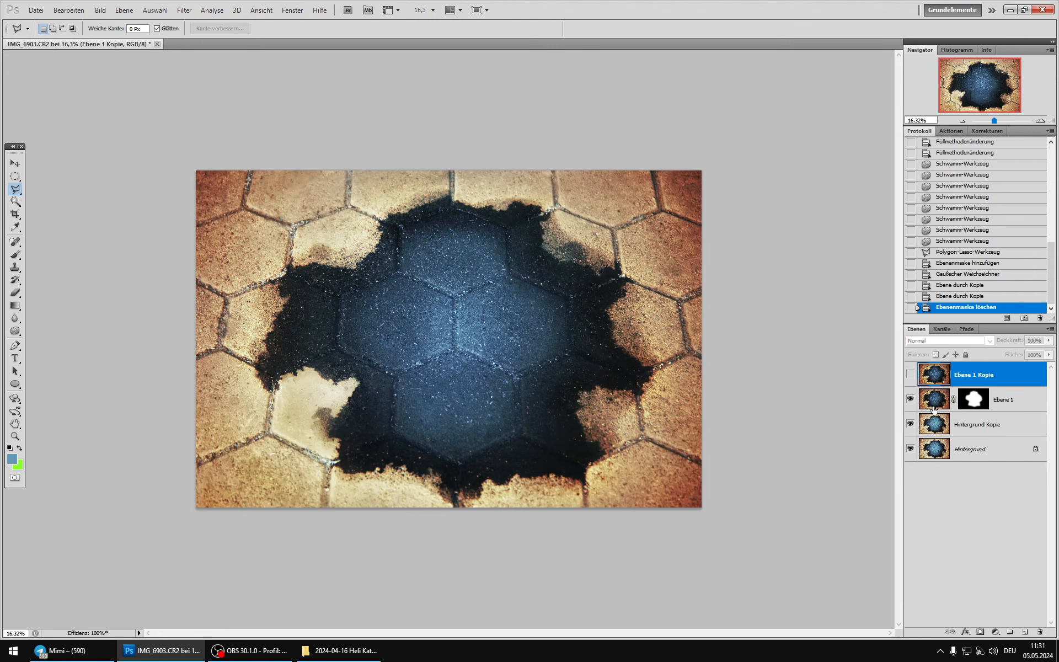
left_click(933, 409)
left_click(911, 399)
left_click(910, 400)
left_click(911, 399)
left_click(910, 399)
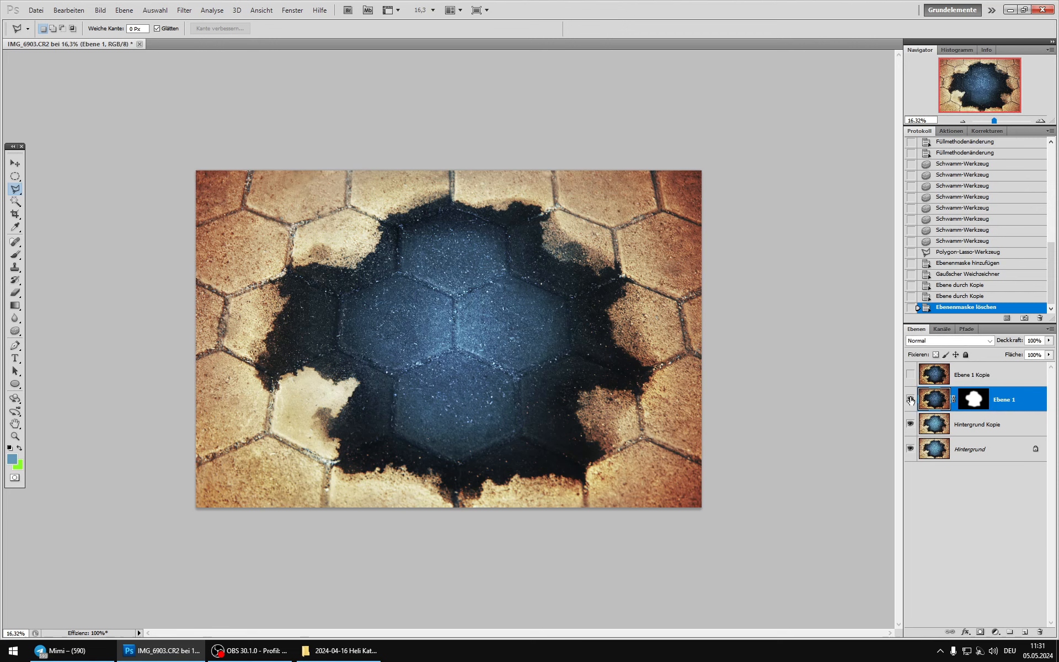
left_click(910, 399)
left_click(911, 399)
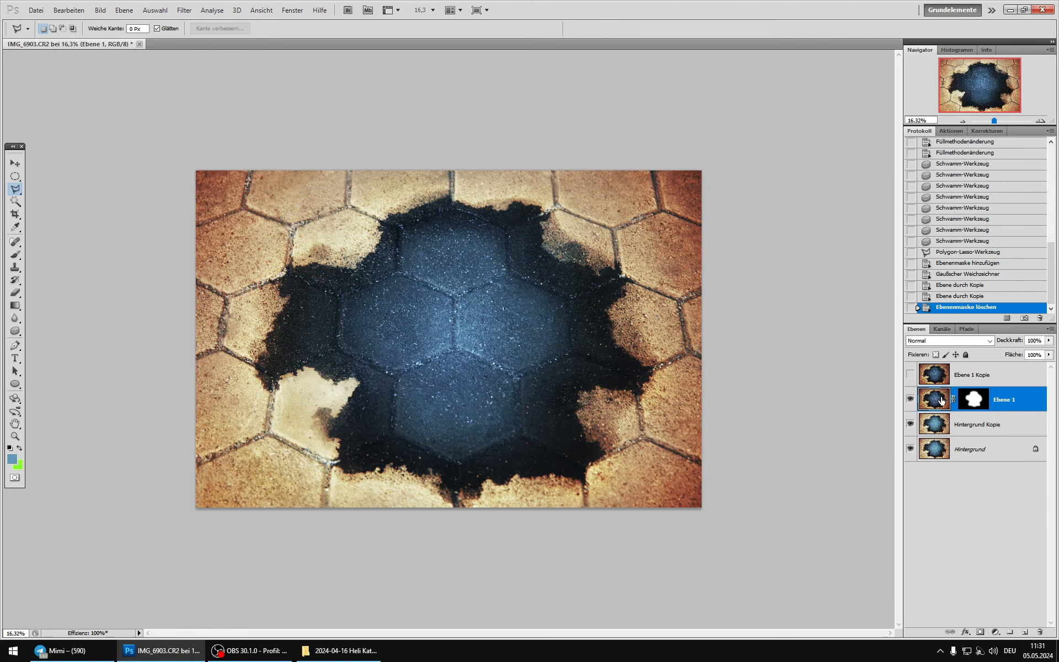
Step: Lower the opacity of Ebene 1 to 75% and compare the image with and without the layer
left_click(1048, 341)
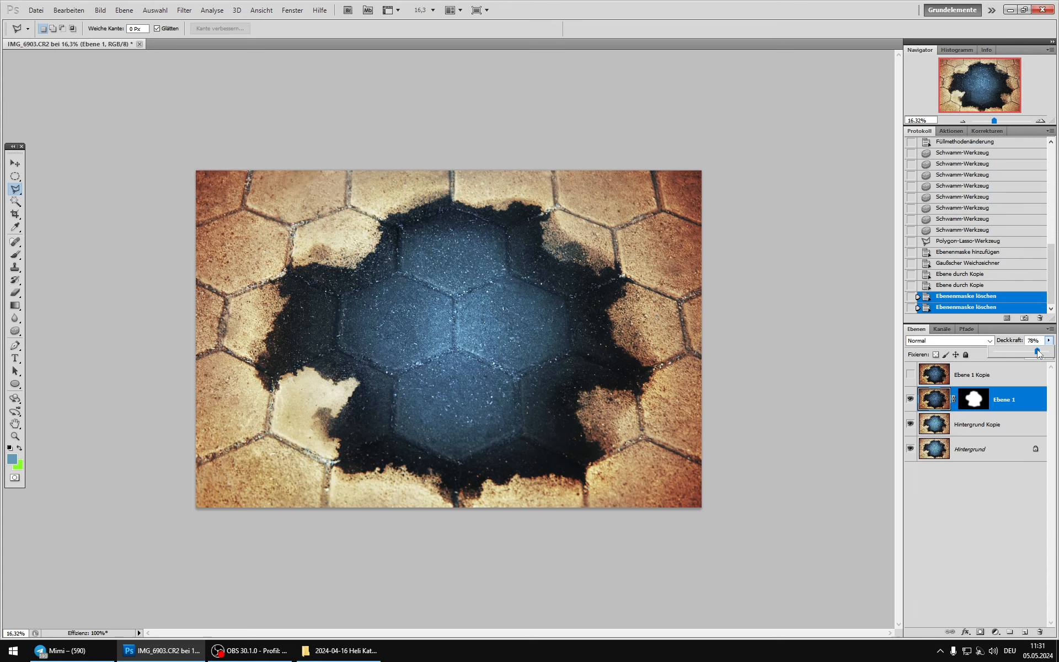
left_click_drag(1038, 352, 1036, 353)
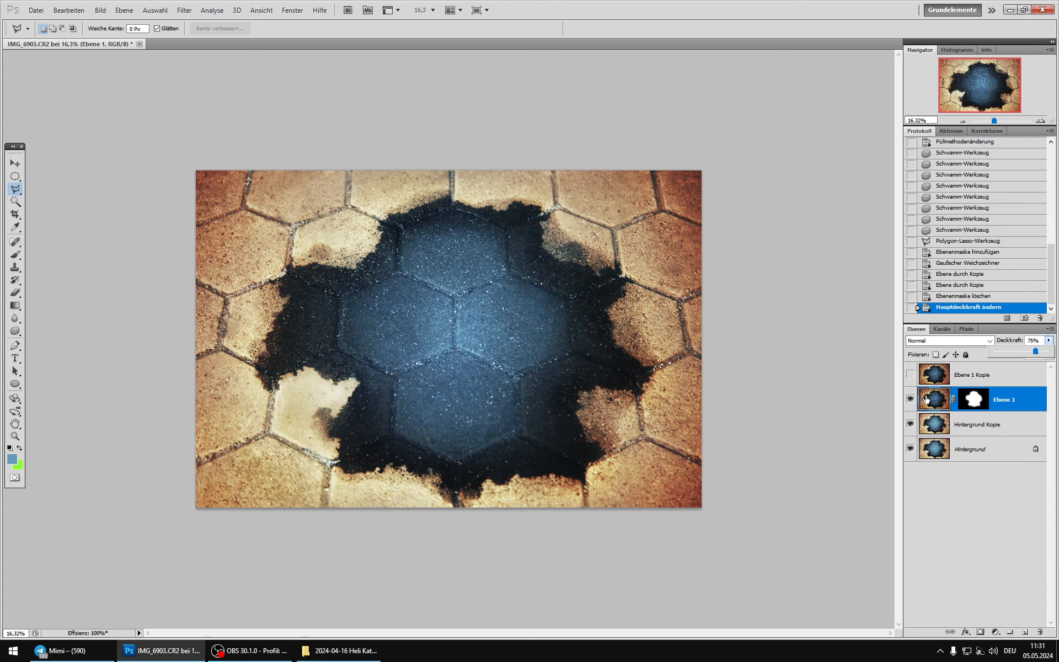
left_click(911, 396)
left_click(911, 396)
left_click(911, 397)
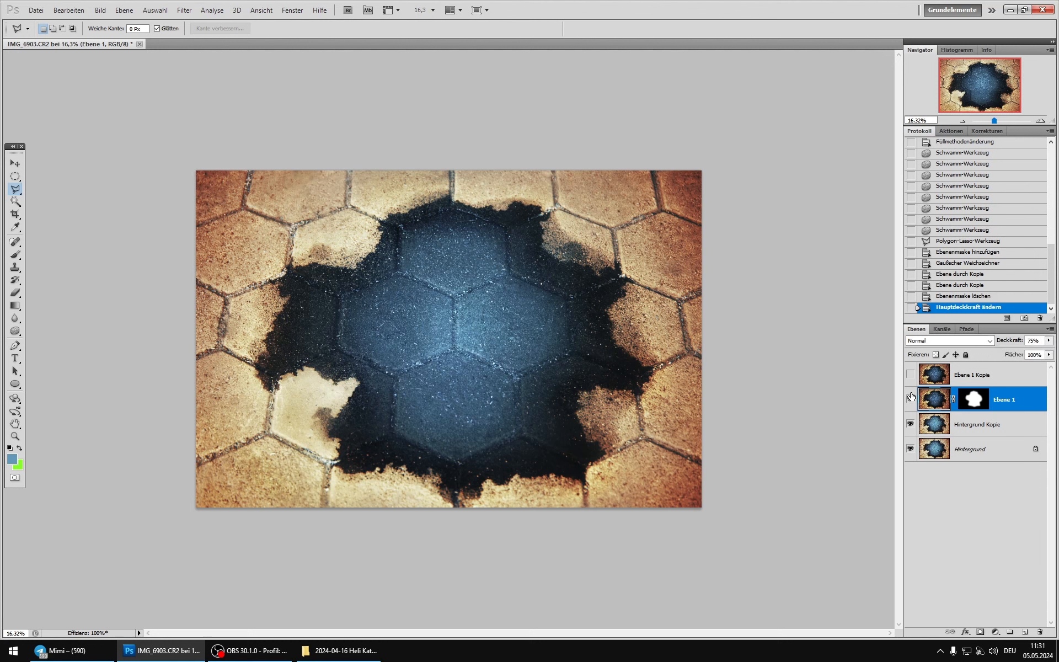
left_click(911, 397)
left_click(911, 396)
Step: Paint black at 42% opacity on Ebene 1's mask over the upper blue area with a soft 1871 px brush
left_click(976, 398)
left_click(14, 255)
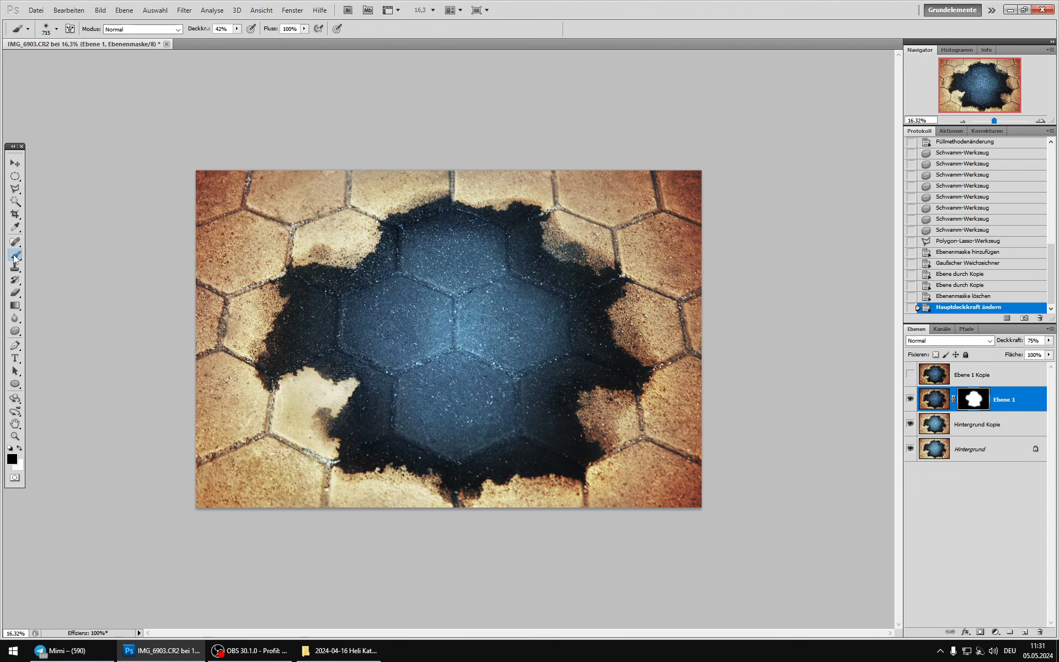
right_click(301, 205)
left_click_drag(410, 228, 417, 228)
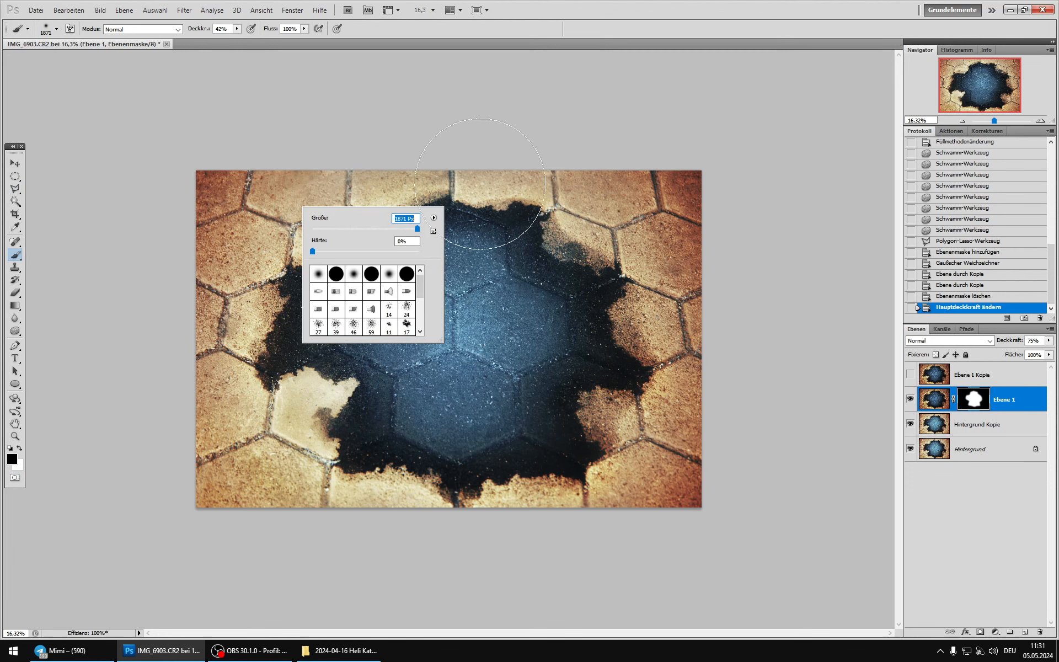
left_click(616, 33)
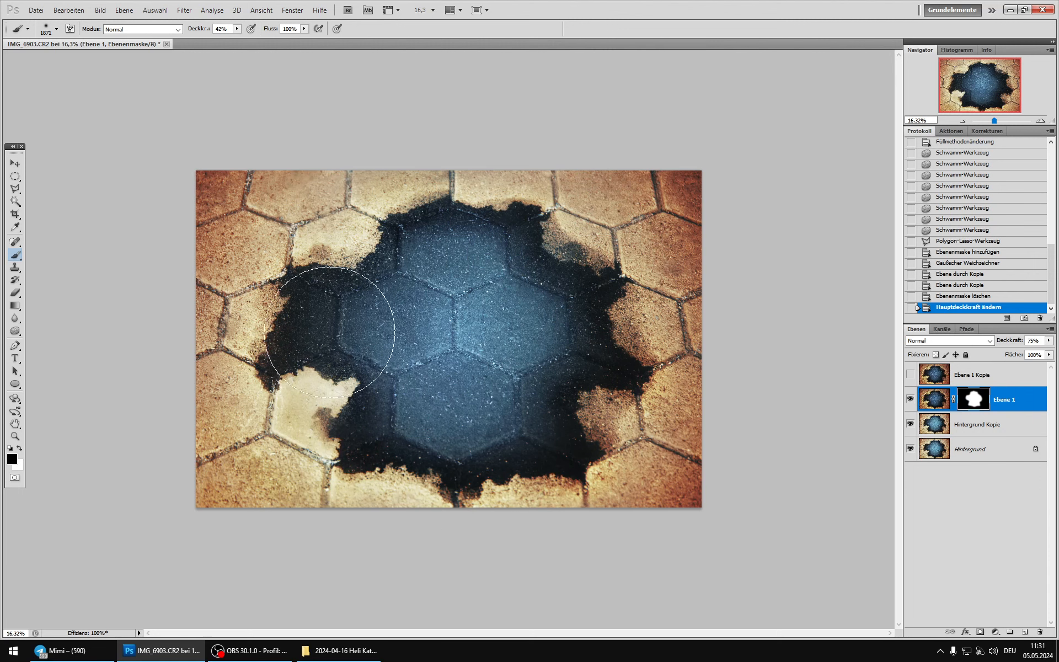
left_click_drag(398, 224, 531, 235)
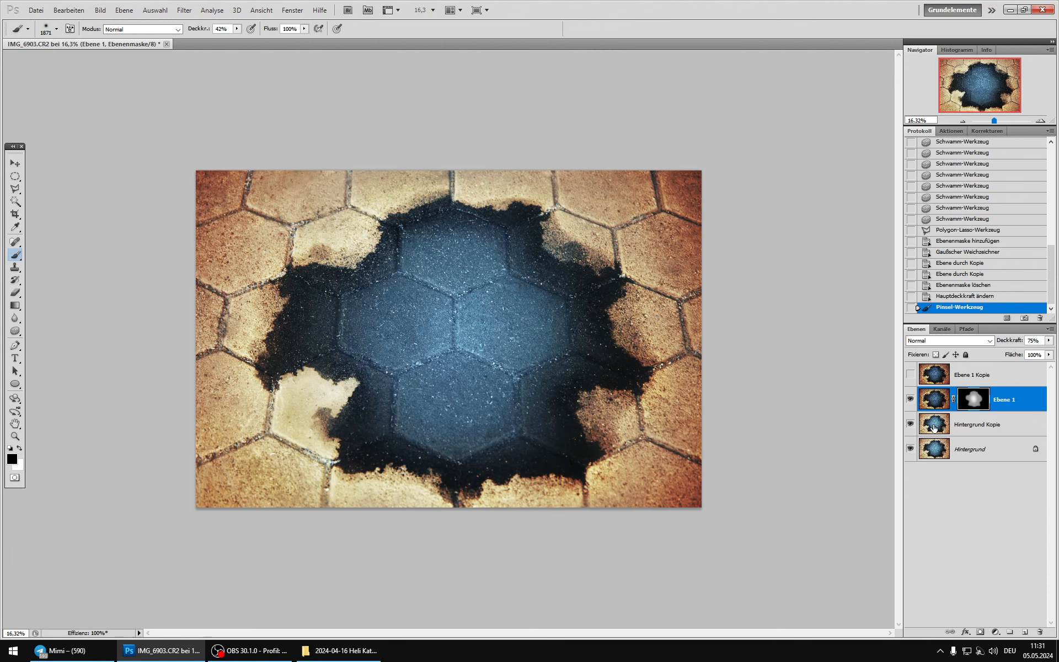
Step: Check the effect of the reworked mask and merge Ebene 1 into Hintergrund Kopie
left_click(910, 399)
left_click(910, 399)
left_click(910, 399)
left_click(910, 399)
key("ctrl+e")
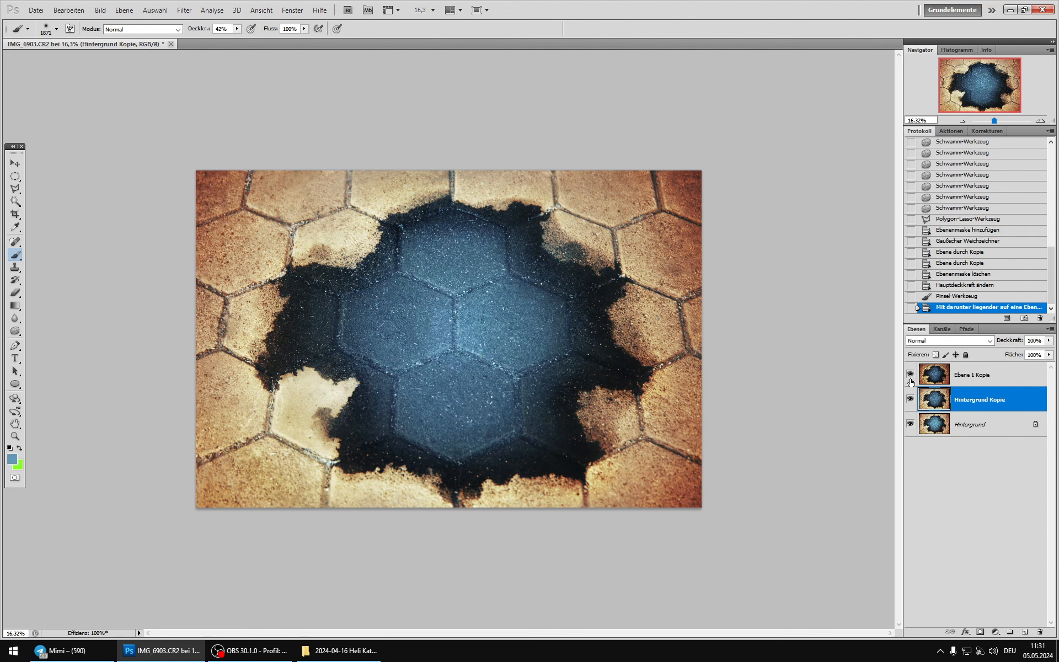
Step: Show and select Ebene 1 Kopie, and compare it with the merged Hintergrund Kopie before inspecting the central stones closely
left_click(910, 376)
left_click(910, 379)
left_click(911, 379)
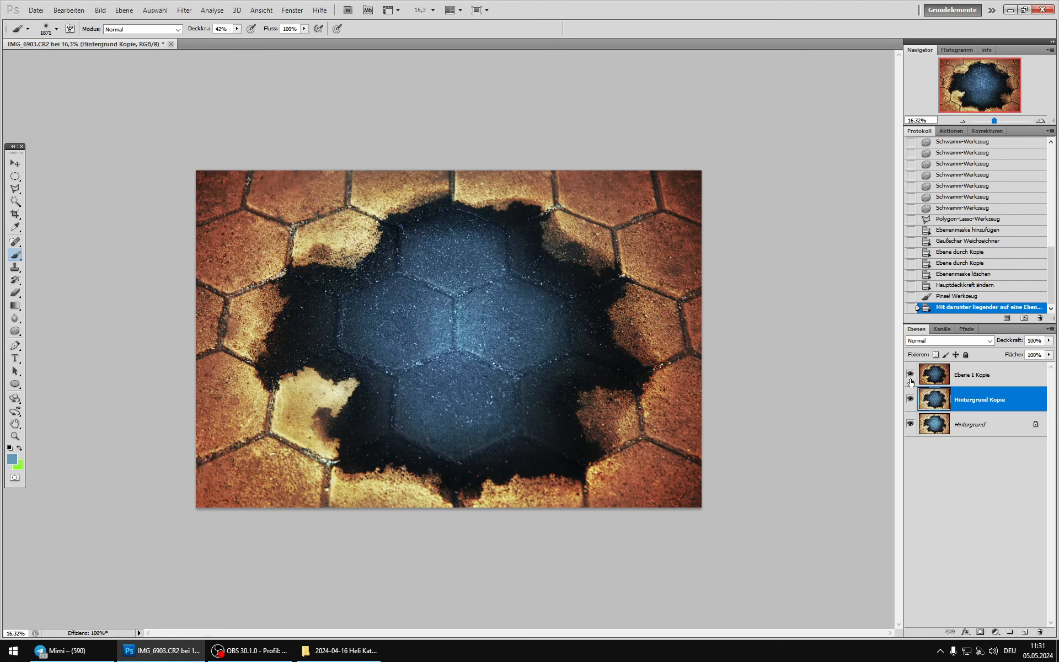
left_click(932, 379)
left_click(911, 379)
left_click(911, 380)
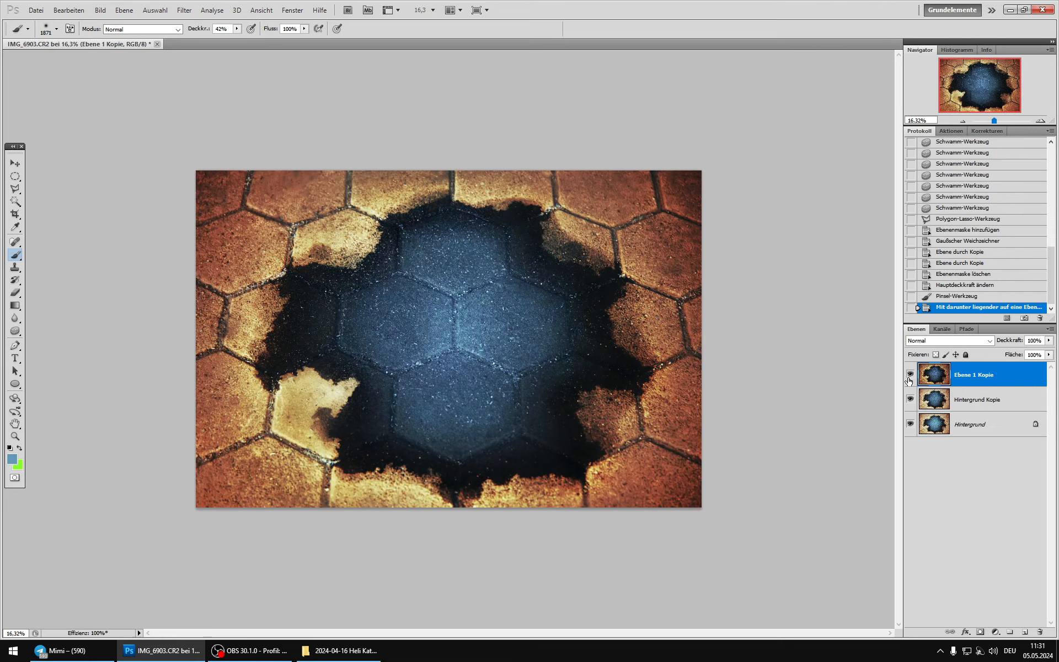
scroll(458, 330, "up", 10)
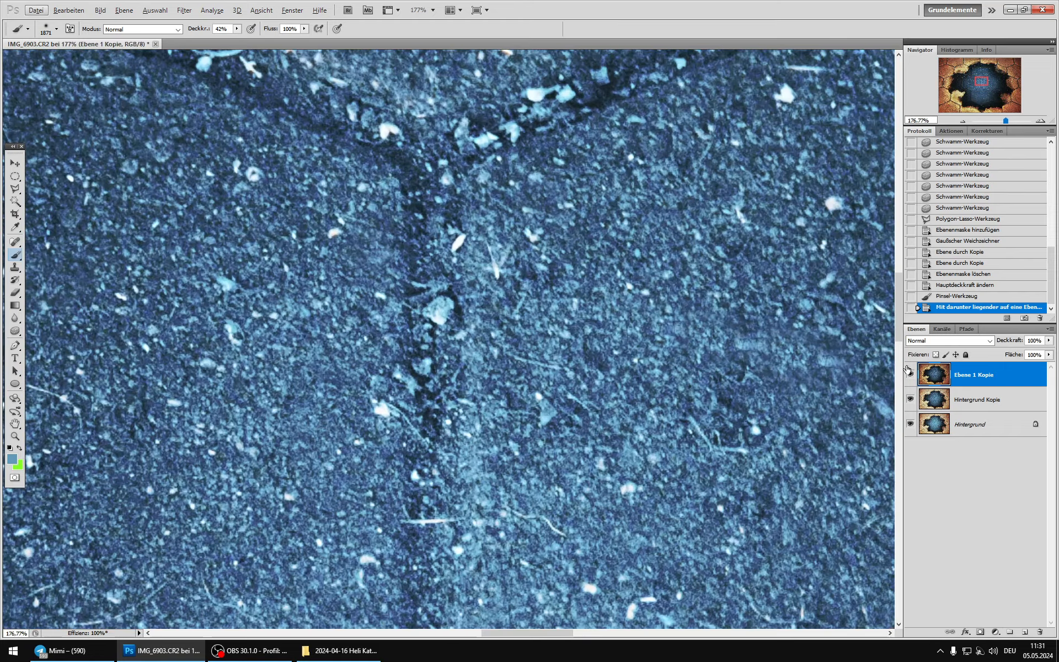
Step: Compare the image with Ebene 1 Kopie shown and hidden, first close up on the central joint and again in full view
left_click(909, 370)
left_click(908, 370)
left_click(909, 371)
left_click(909, 371)
left_click(909, 370)
left_click(908, 371)
scroll(471, 389, "down", 8)
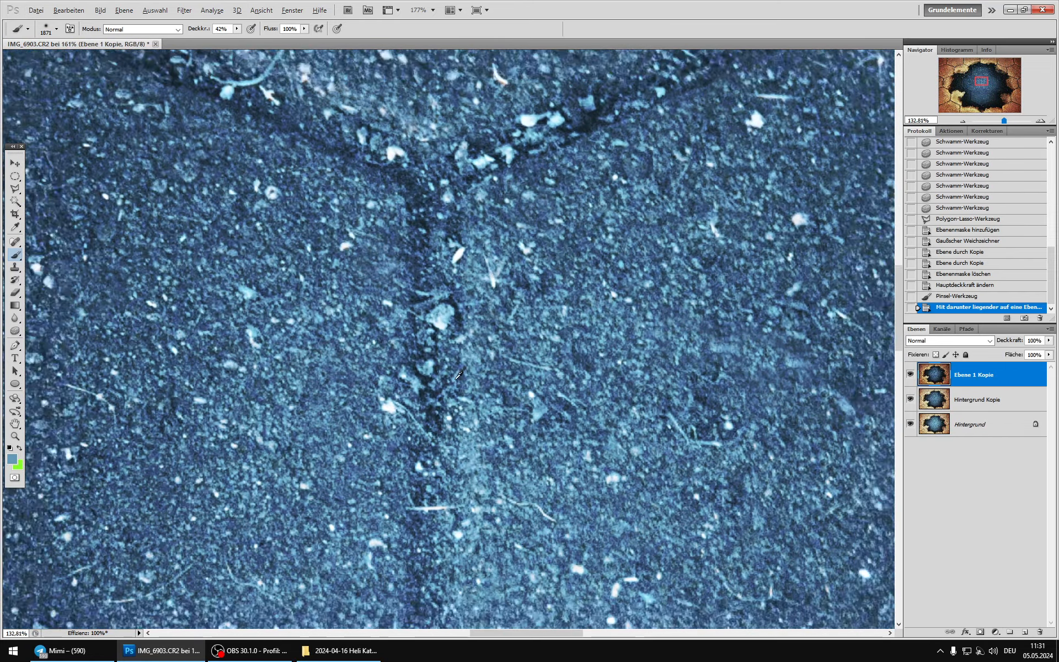
scroll(470, 389, "down", 1)
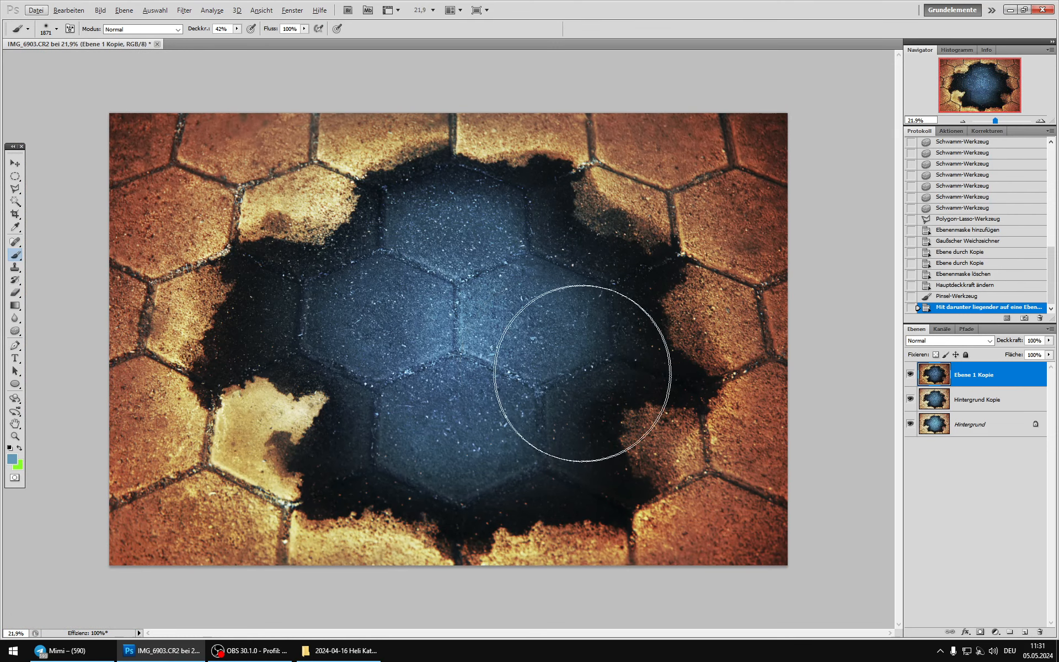
left_click(911, 372)
left_click(911, 373)
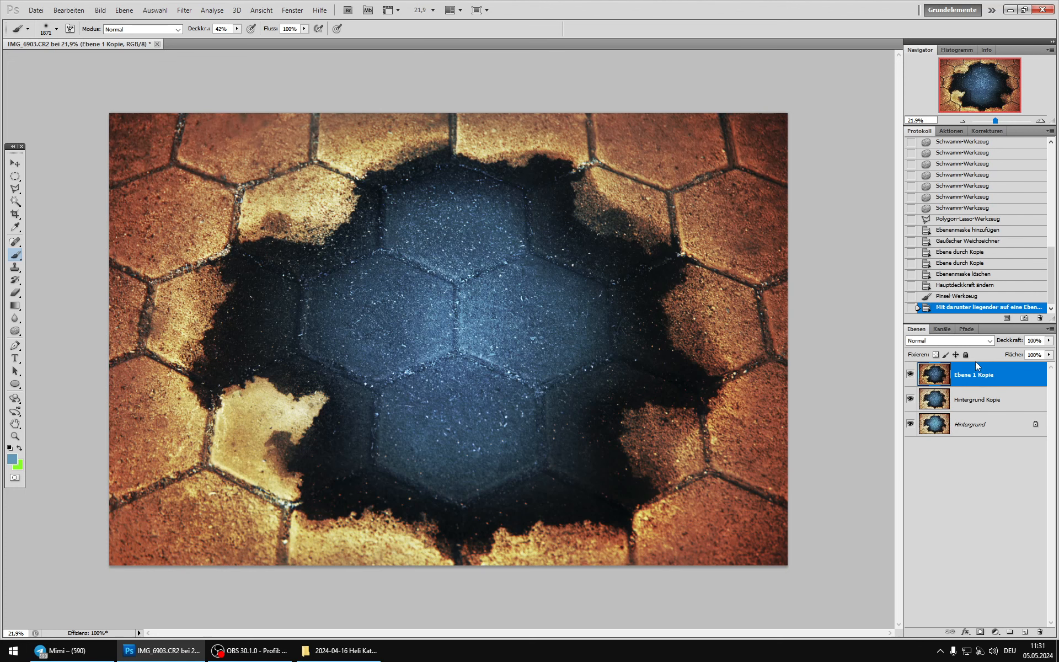
Step: Try the Luminanz blend mode on Ebene 1 Kopie and compare the image with and without the layer
left_click(991, 339)
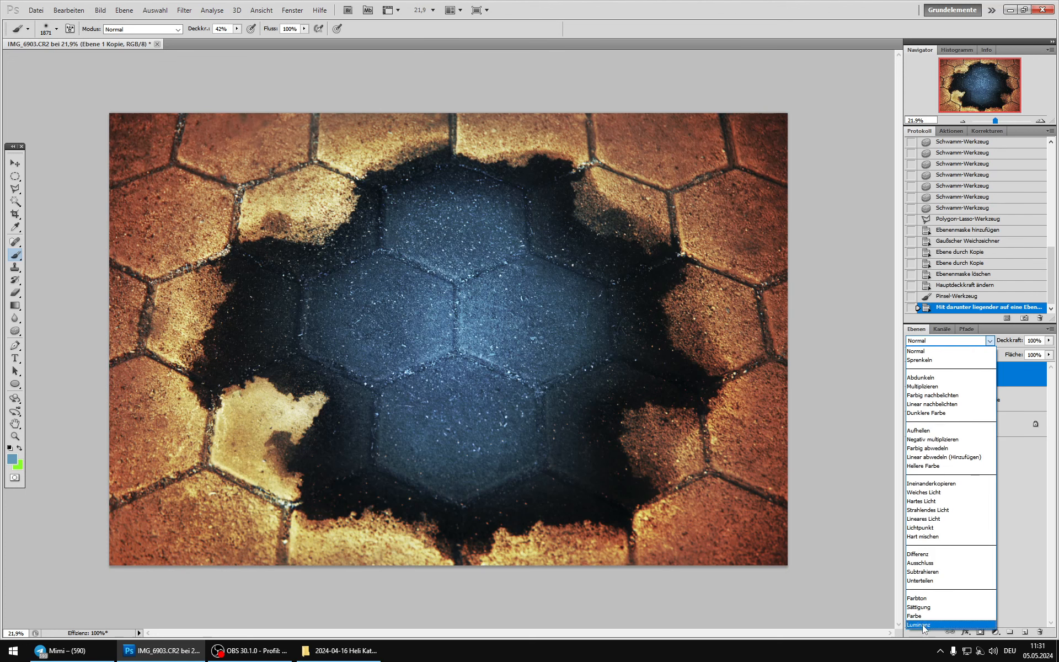
left_click(922, 623)
left_click(910, 373)
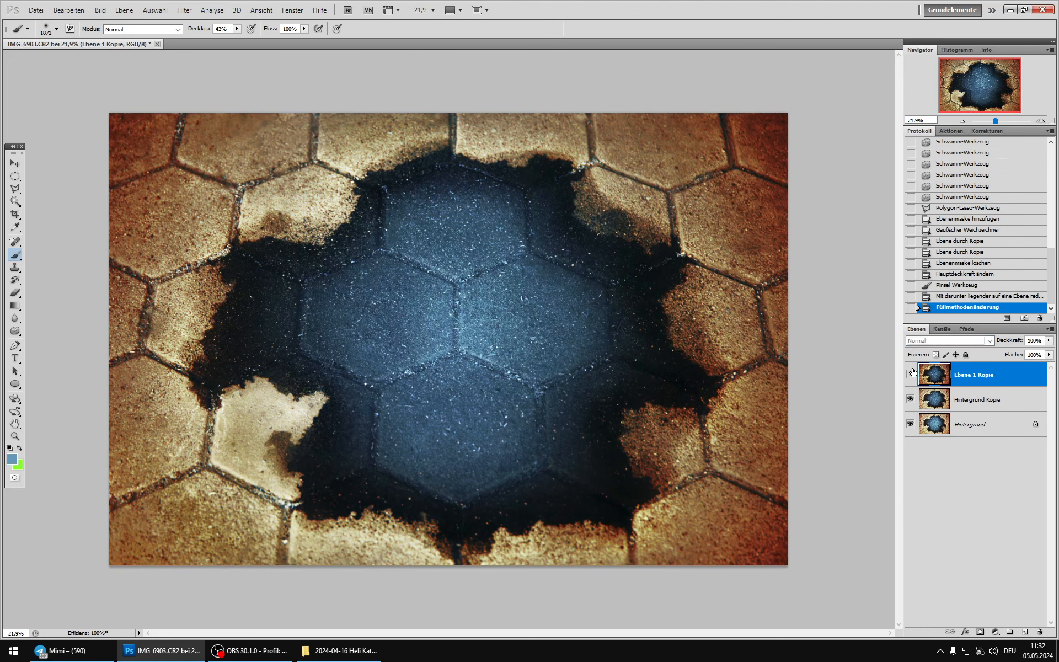
left_click(910, 373)
left_click(911, 372)
left_click(911, 372)
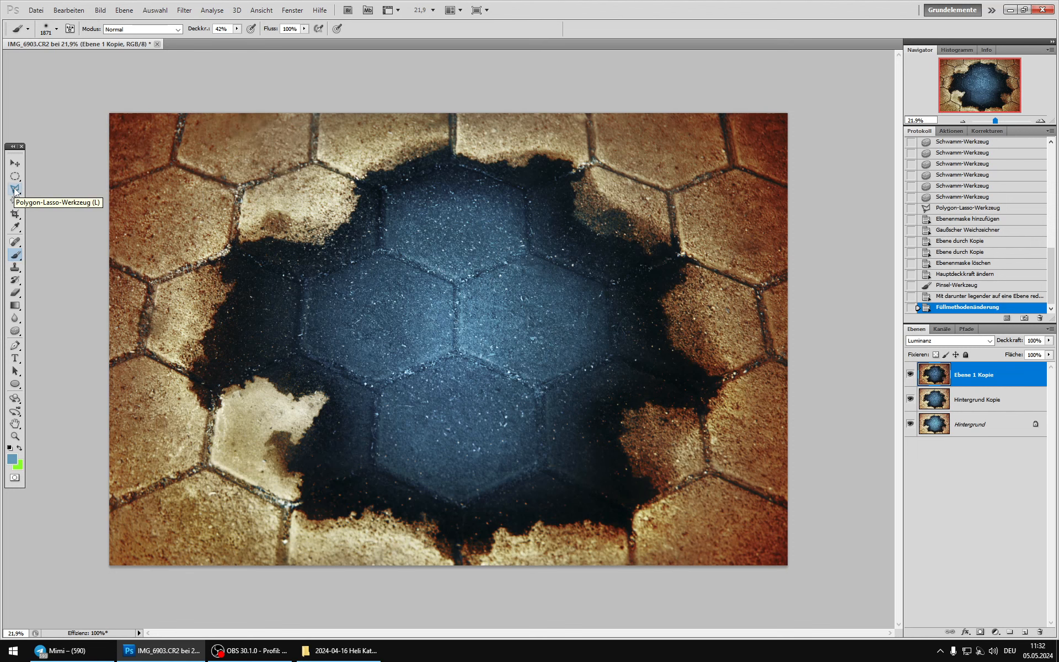
Step: Return to the history state before the layer merge and copy Ebene 1's mask onto Ebene 1 Kopie
left_click(960, 286)
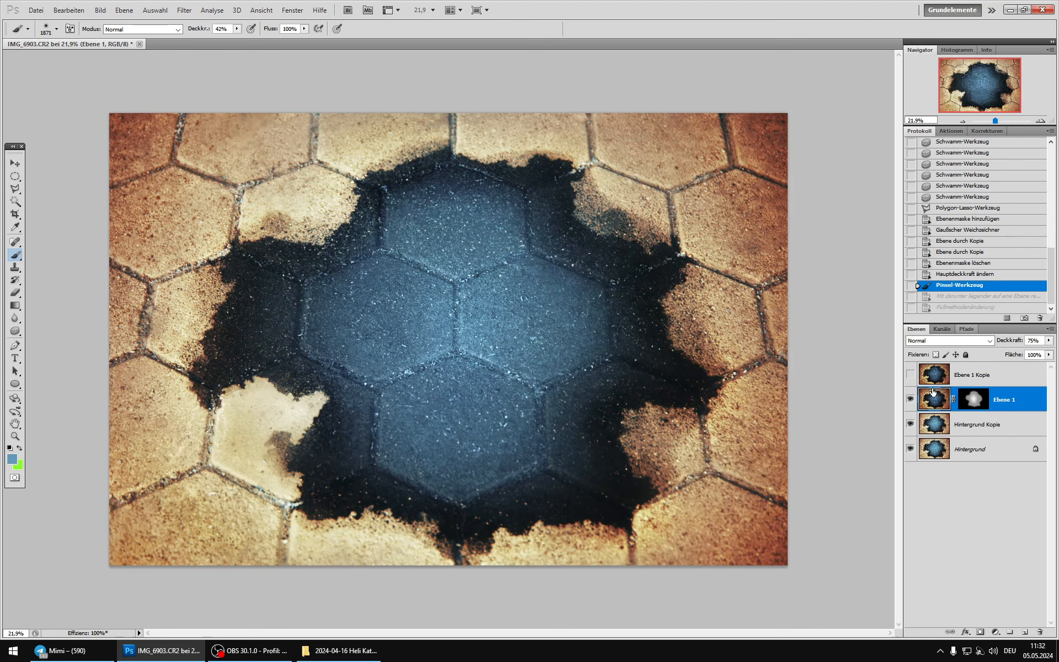
left_click(972, 402)
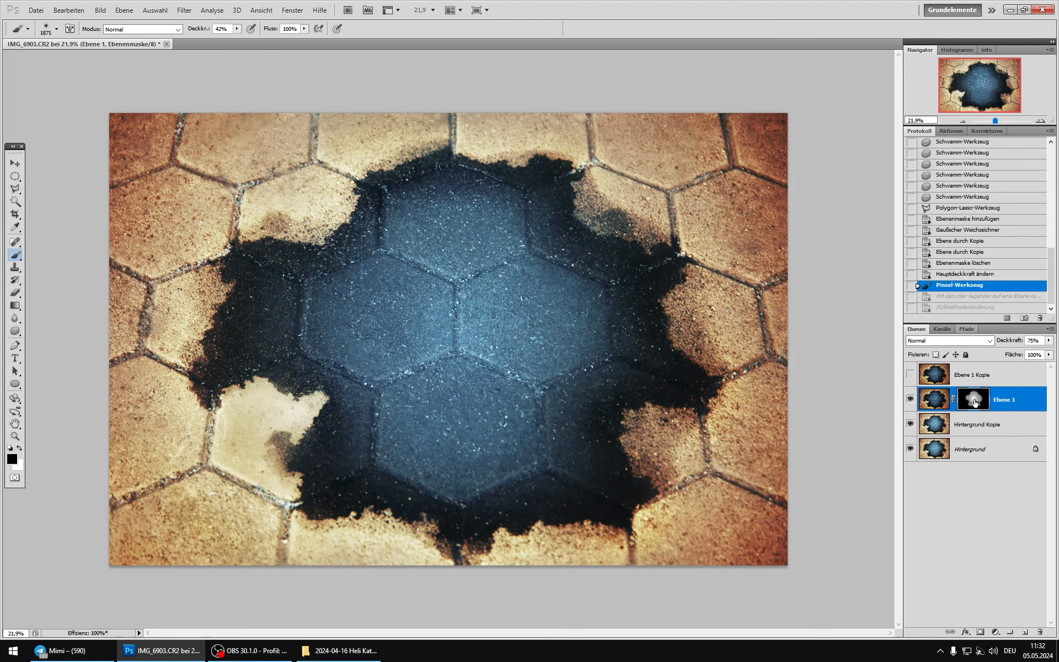
left_click_drag(972, 402, 975, 377)
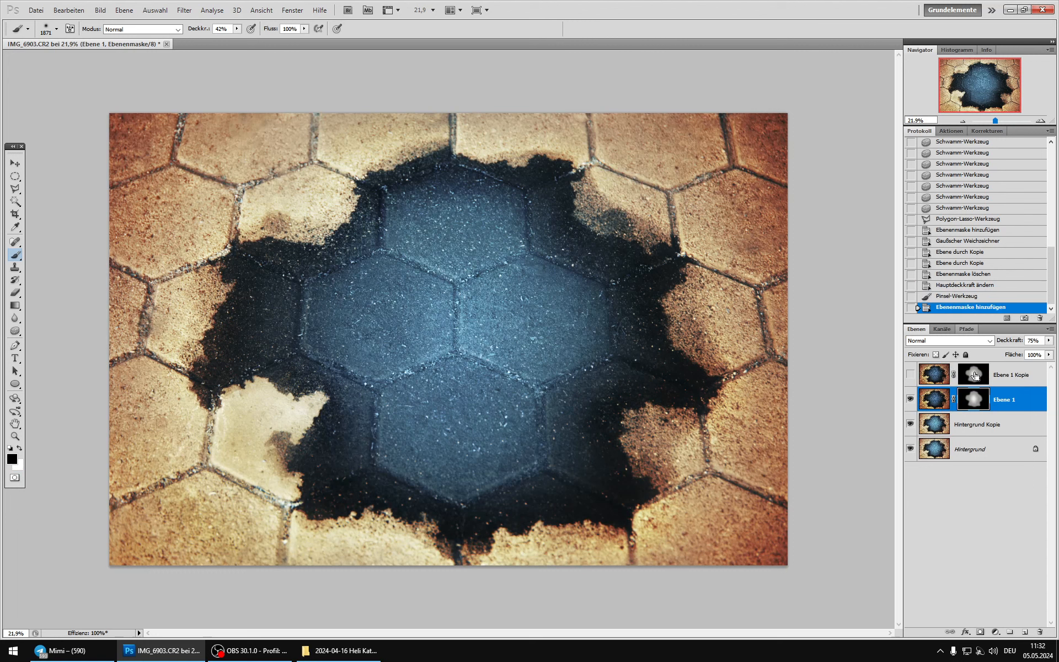
Step: Check the effect of Ebene 1 and merge it into Hintergrund Kopie
left_click(931, 407)
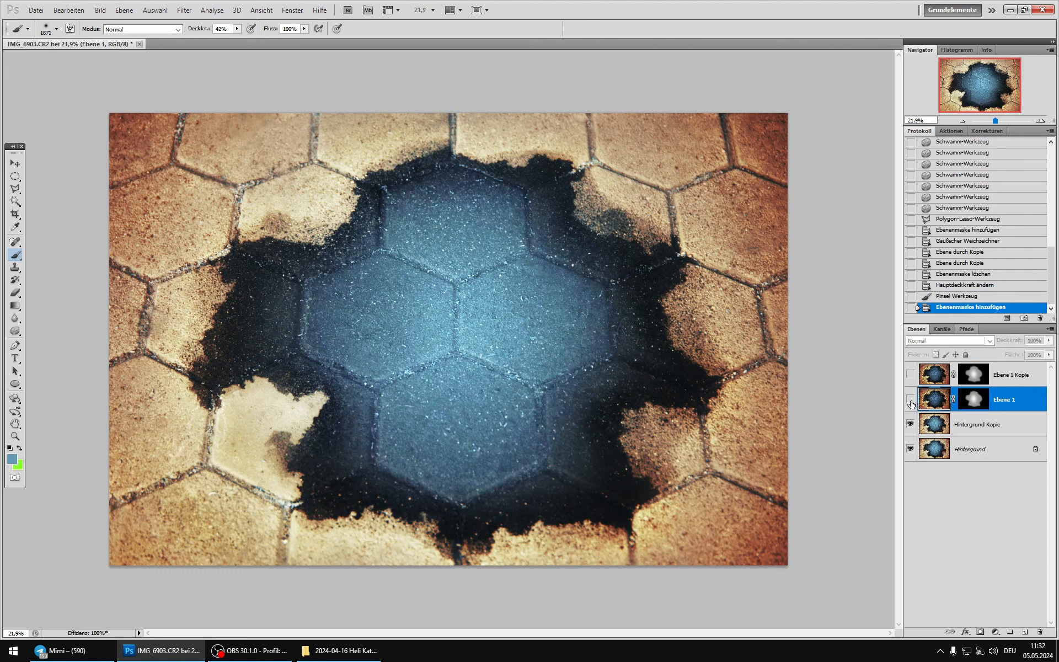
left_click(911, 403)
left_click(910, 403)
left_click(910, 403)
left_click(911, 403)
key("ctrl+e")
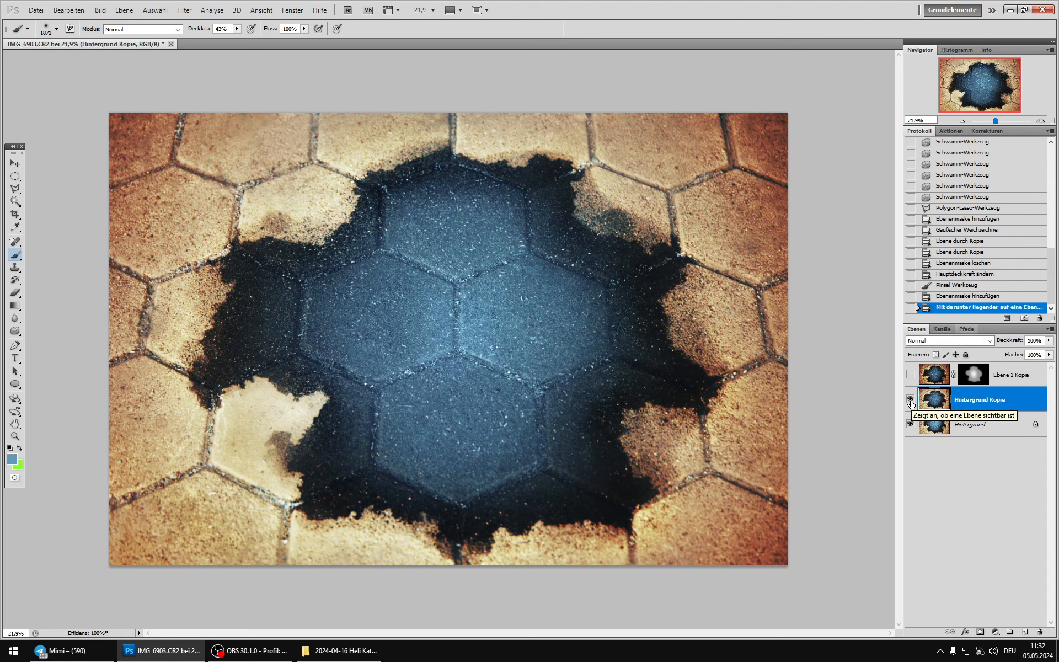
Step: Show Ebene 1 Kopie with its copied mask and set its blend mode to Luminanz
left_click(910, 373)
left_click(910, 373)
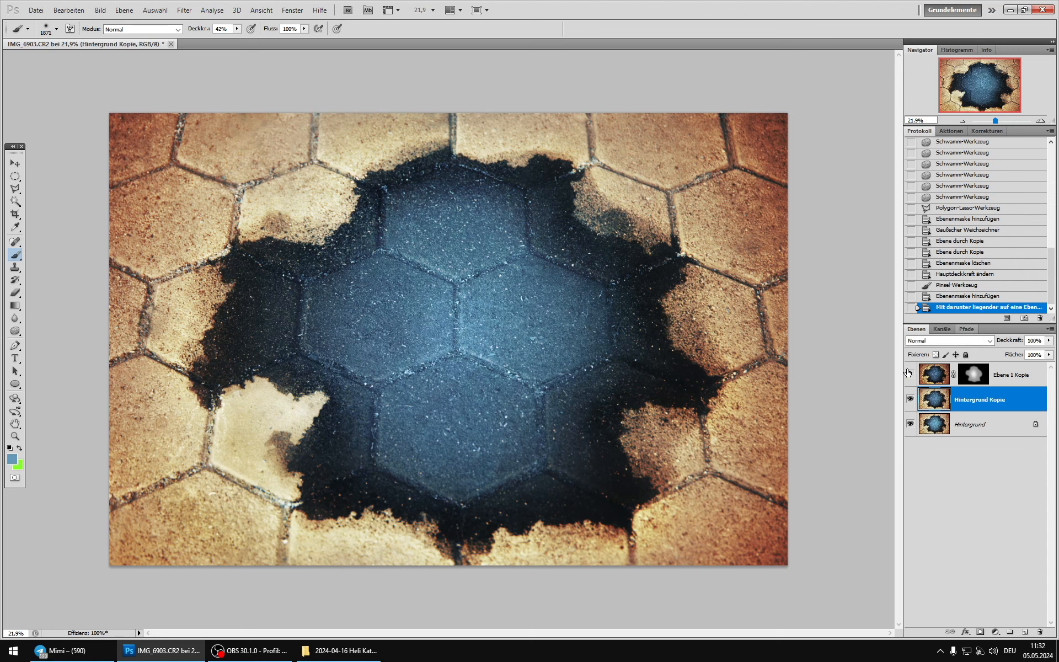
left_click(910, 373)
left_click(933, 374)
left_click(931, 341)
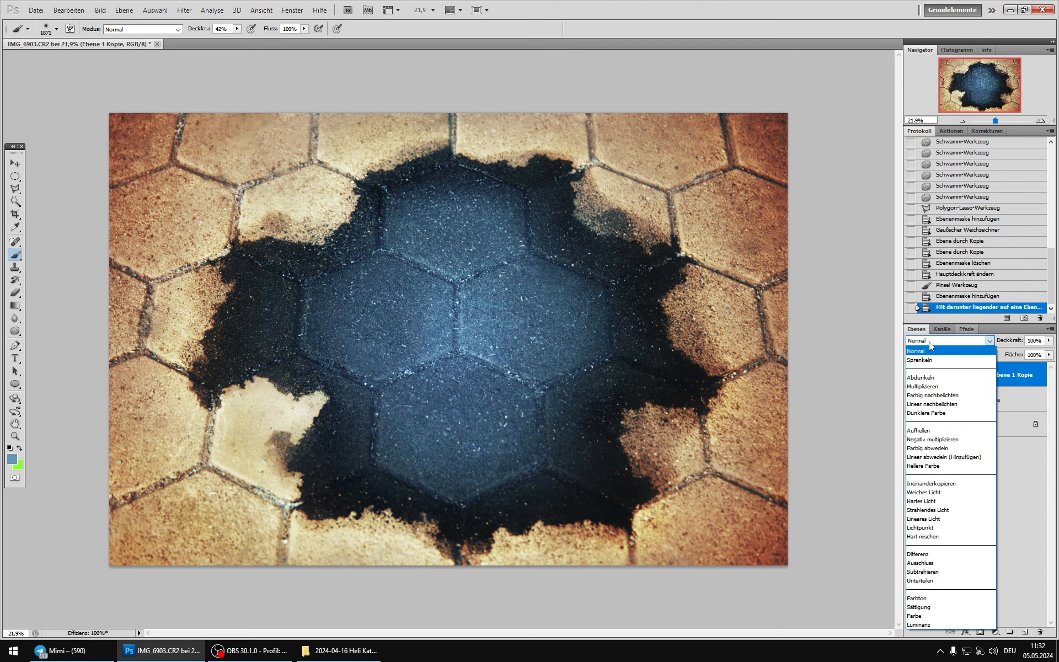
left_click(918, 624)
Step: Invert the mask of Ebene 1 Kopie and darken its grey areas with Curves, mapping input 135 to output 29
left_click(973, 377)
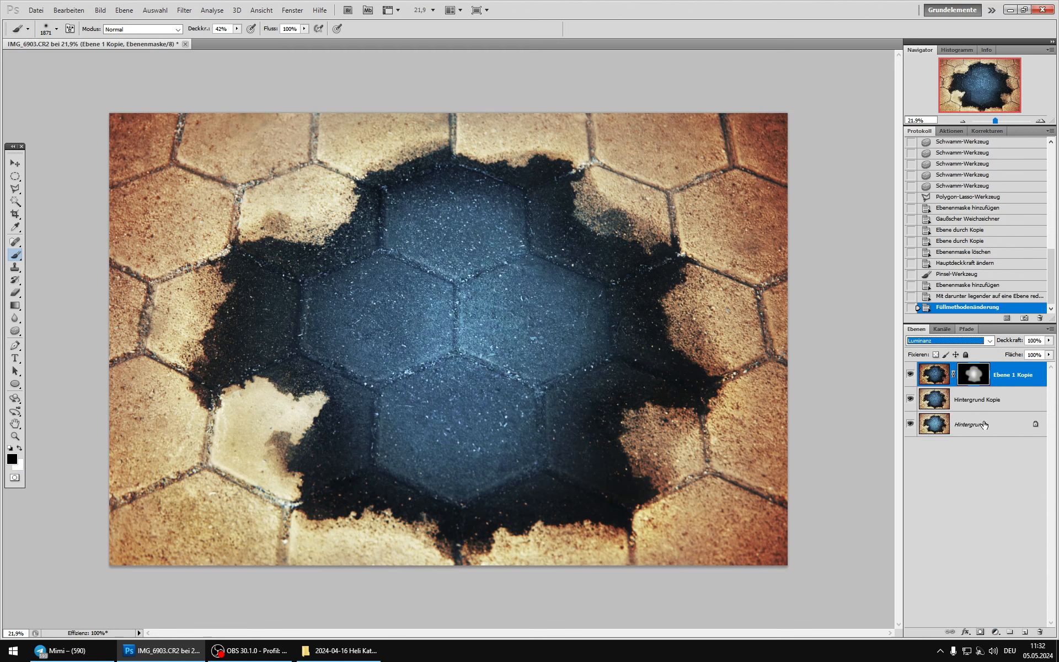
key("ctrl+i")
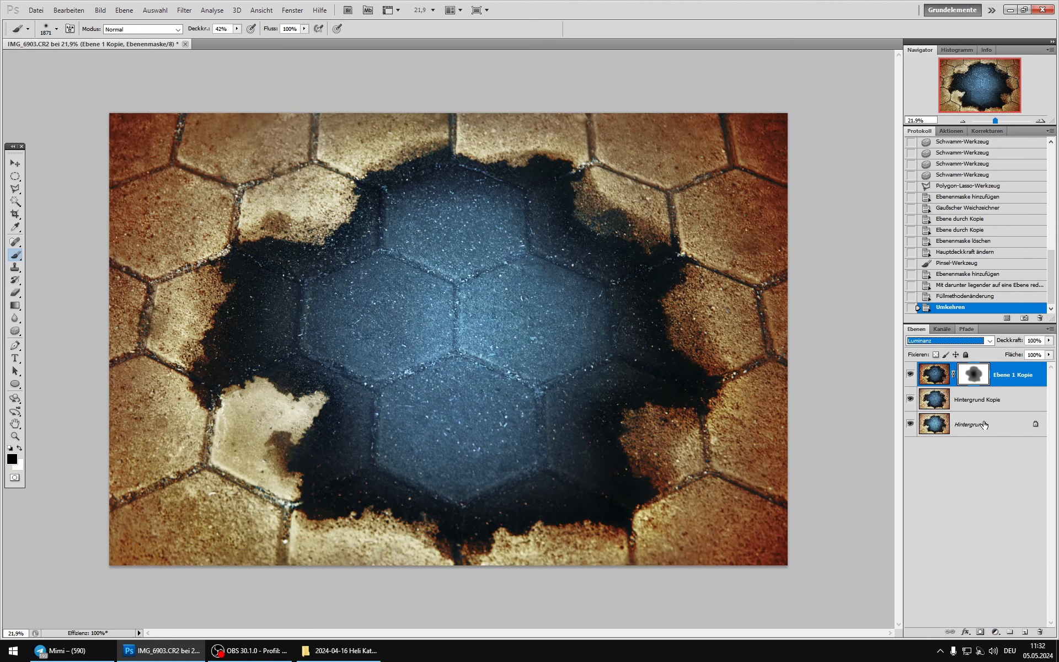
left_click(974, 374, "alt")
left_click(99, 10)
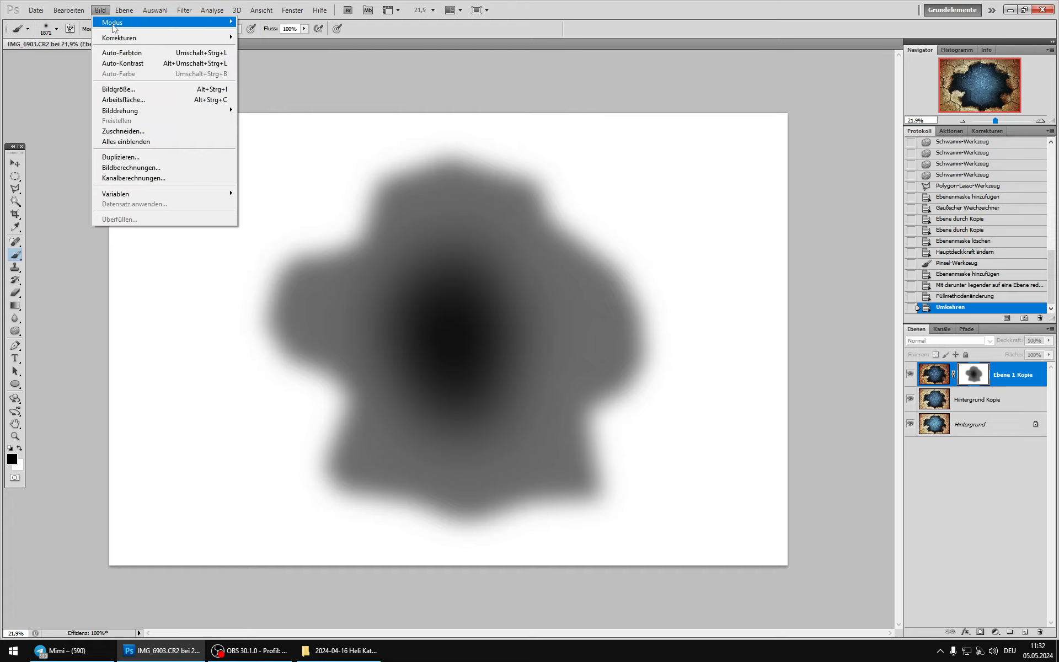
left_click(273, 57)
left_click_drag(803, 214, 804, 270)
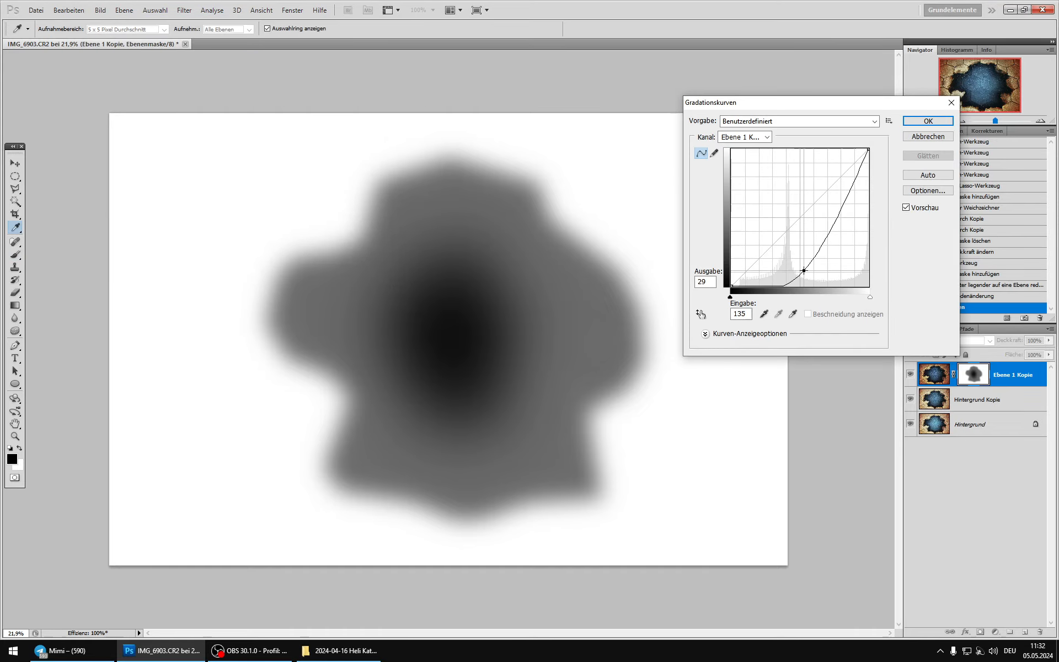
left_click(928, 121)
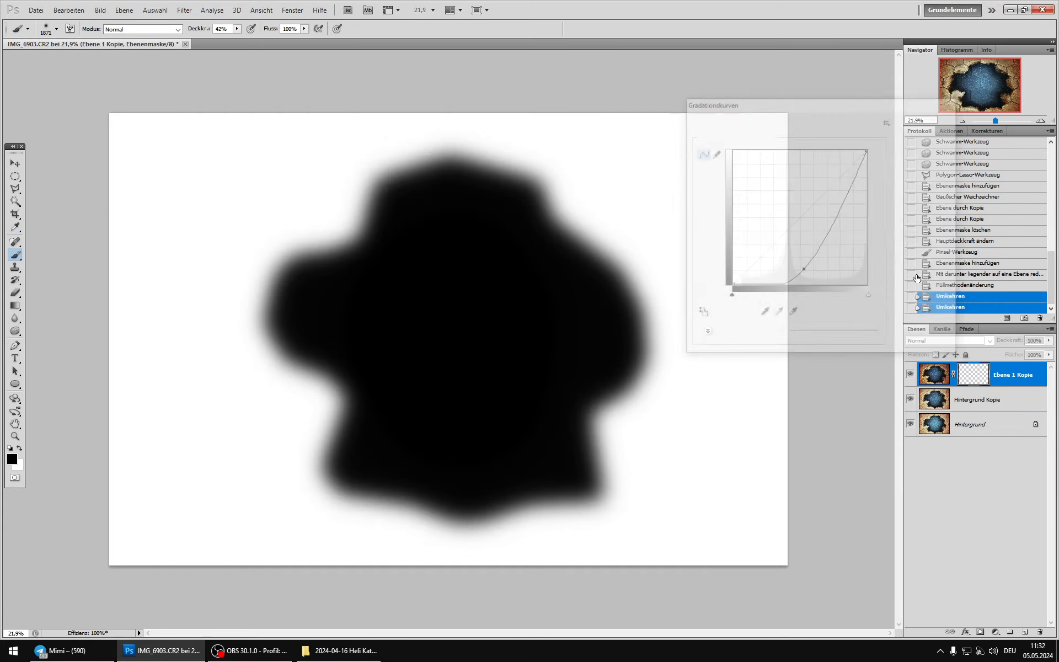
Step: Compare the image with and without the masked Luminanz layer Ebene 1 Kopie
left_click(924, 374)
left_click(910, 374)
left_click(910, 373)
left_click(910, 374)
left_click(910, 374)
Step: Paint black at 42% opacity on Ebene 1 Kopie's mask along the right dark edge with a 463 px brush
left_click(980, 375)
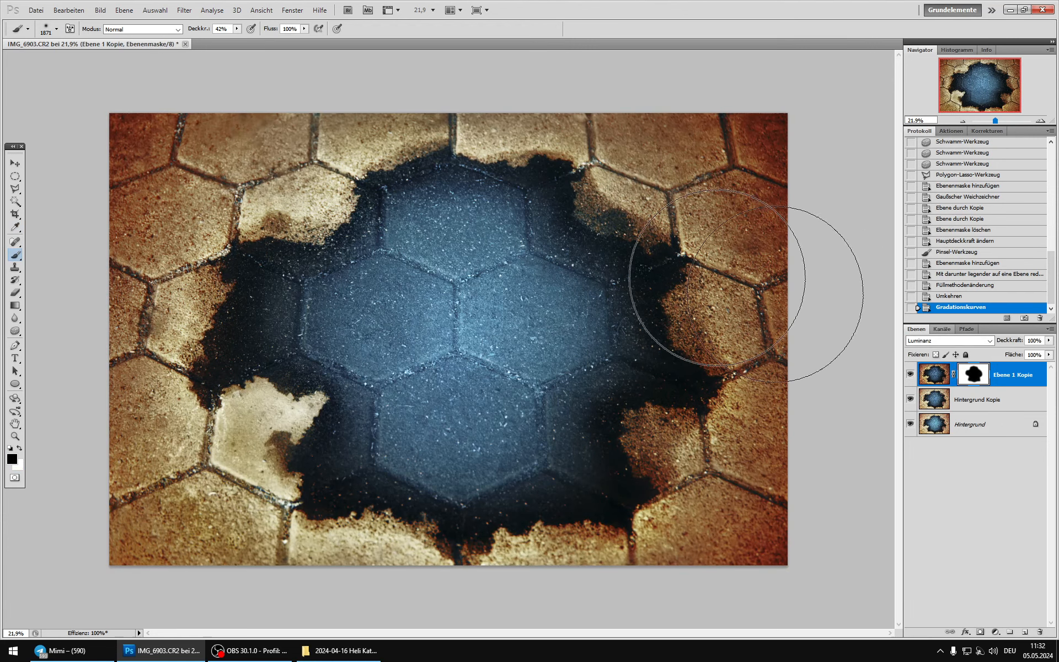
key("x")
key("x")
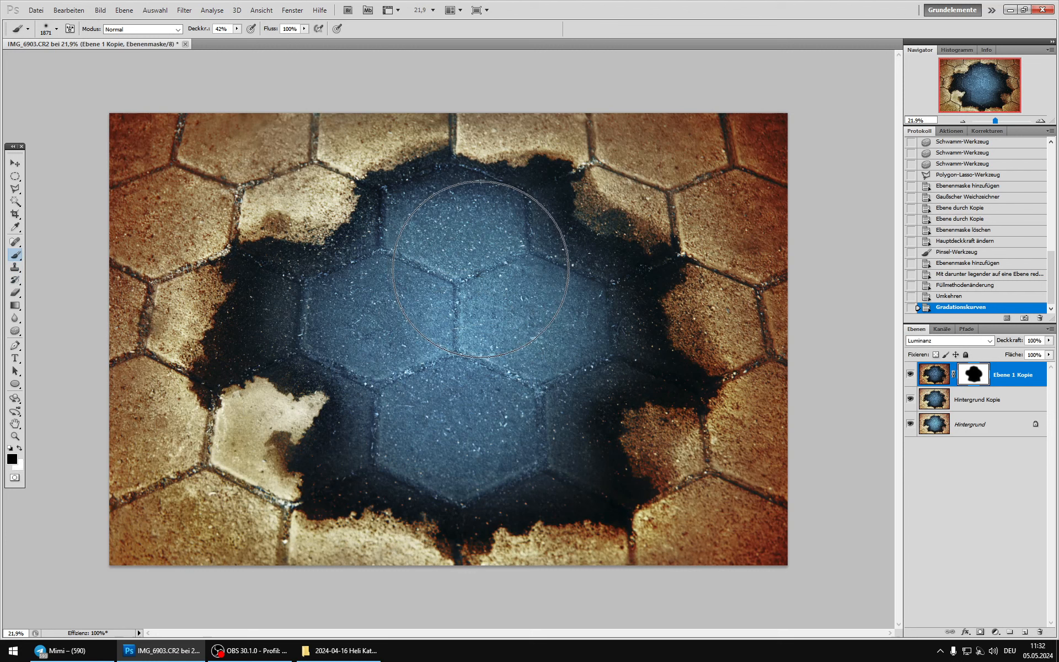
right_click(488, 269)
left_click(592, 292)
left_click(549, 186)
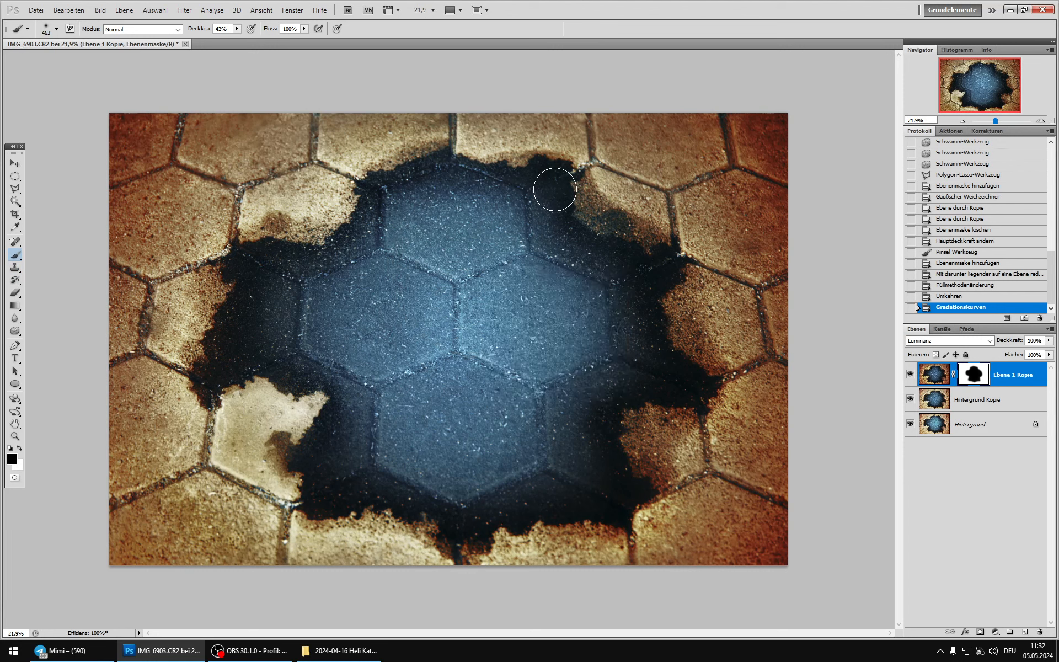
left_click(647, 272)
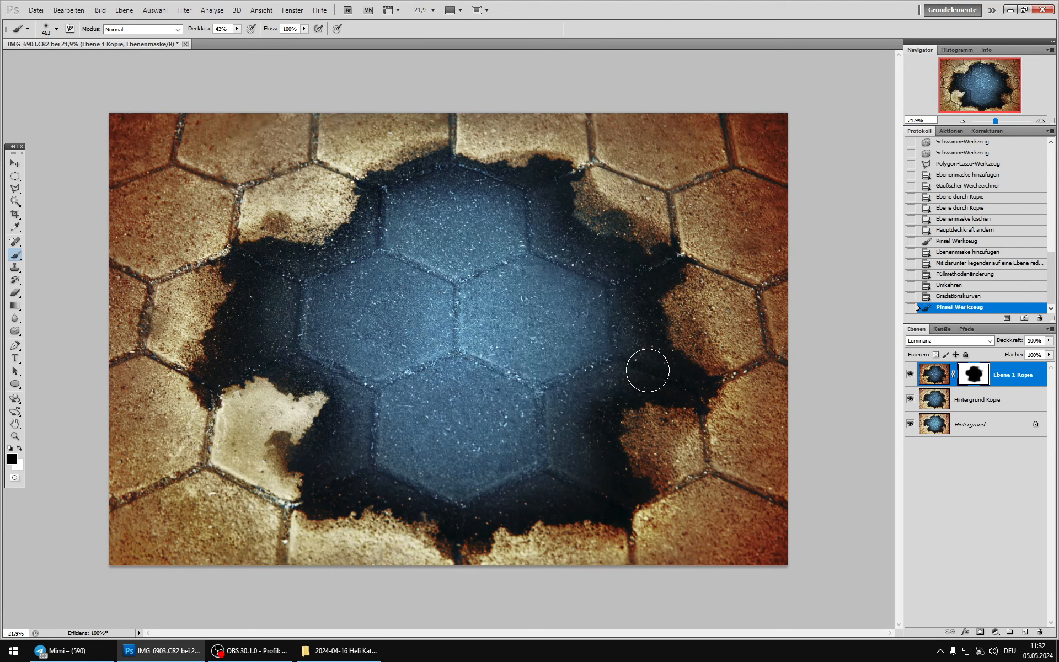
left_click(651, 366)
Step: Set the brush opacity to 100% and paint black on the mask around the left, lower and right dark edges
left_click(237, 29)
left_click(272, 39)
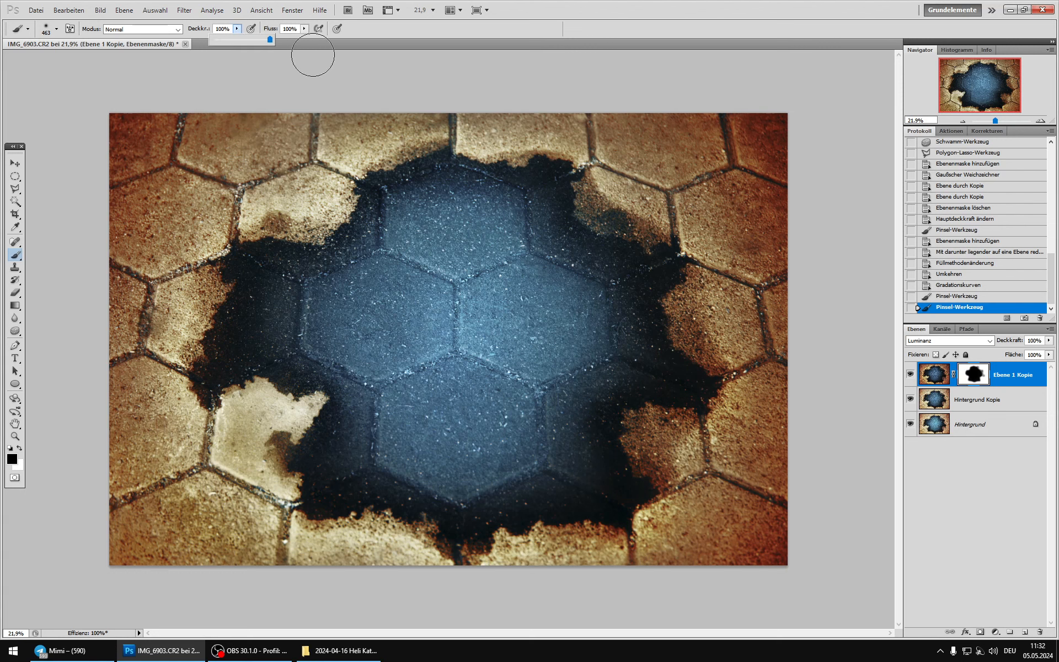
mouse_move(259, 270)
left_mouse_down()
mouse_move(217, 374)
mouse_move(302, 371)
mouse_move(340, 390)
mouse_move(324, 453)
mouse_move(330, 492)
mouse_move(384, 493)
mouse_move(462, 530)
mouse_move(512, 489)
mouse_move(612, 499)
mouse_move(624, 489)
mouse_move(603, 433)
mouse_move(628, 385)
mouse_move(684, 389)
mouse_move(655, 344)
mouse_move(648, 278)
mouse_move(658, 266)
mouse_move(549, 225)
mouse_move(537, 181)
mouse_move(416, 170)
mouse_move(380, 191)
mouse_move(367, 230)
mouse_move(328, 257)
mouse_move(240, 265)
mouse_move(245, 329)
mouse_move(216, 376)
mouse_move(303, 375)
left_mouse_up()
mouse_move(398, 489)
left_mouse_down()
mouse_move(469, 522)
mouse_move(545, 483)
mouse_move(523, 514)
mouse_move(539, 503)
mouse_move(620, 508)
mouse_move(624, 490)
mouse_move(596, 436)
mouse_move(636, 387)
mouse_move(688, 386)
mouse_move(679, 370)
mouse_move(703, 365)
left_mouse_up()
Step: Compare Ebene 1 Kopie on and off, and extend the black mask painting over the stained patches at the right edge
left_click(910, 374)
left_click(910, 374)
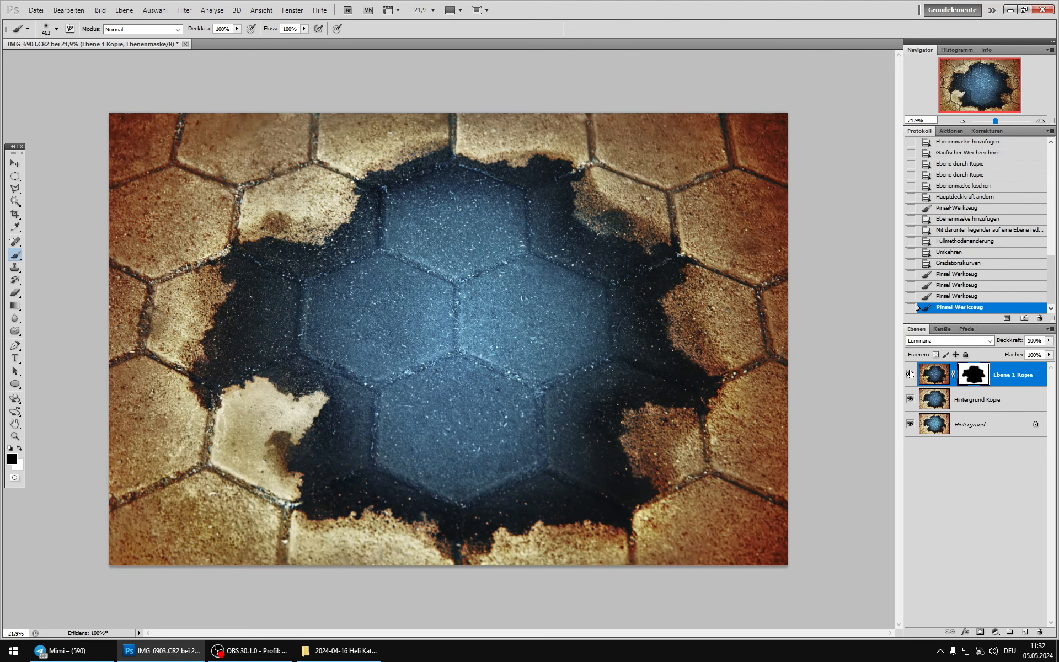
left_click(910, 374)
left_click(910, 374)
left_click(910, 374)
left_click(910, 374)
mouse_move(584, 202)
left_mouse_down()
mouse_move(650, 246)
mouse_move(700, 379)
mouse_move(642, 380)
mouse_move(670, 405)
mouse_move(665, 423)
mouse_move(645, 423)
mouse_move(650, 465)
mouse_move(634, 468)
mouse_move(632, 496)
mouse_move(594, 517)
mouse_move(456, 540)
mouse_move(371, 512)
mouse_move(314, 515)
mouse_move(293, 457)
mouse_move(327, 398)
mouse_move(288, 403)
mouse_move(266, 381)
mouse_move(224, 388)
mouse_move(204, 379)
mouse_move(226, 266)
mouse_move(243, 248)
mouse_move(285, 255)
mouse_move(345, 236)
mouse_move(376, 175)
mouse_move(447, 156)
mouse_move(470, 175)
mouse_move(532, 178)
mouse_move(546, 167)
mouse_move(617, 237)
mouse_move(658, 258)
mouse_move(669, 240)
mouse_move(670, 297)
mouse_move(676, 379)
left_mouse_up()
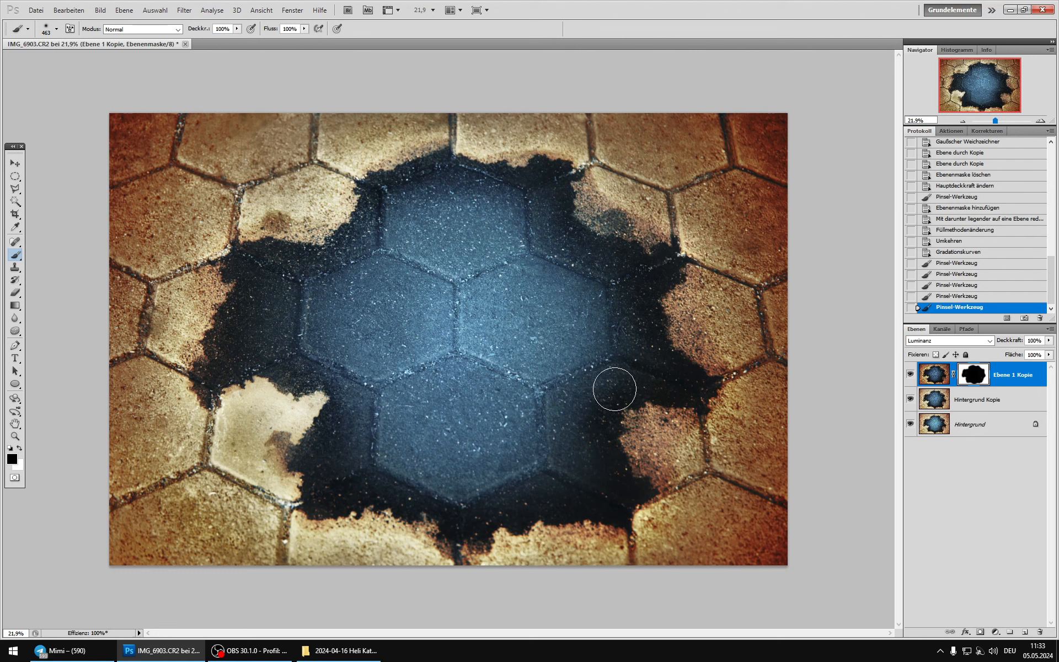
Step: Compare the reduced view with and without Ebene 1 Kopie and lower the layer's opacity to 50%
left_click(915, 374)
scroll(443, 362, "down", 3)
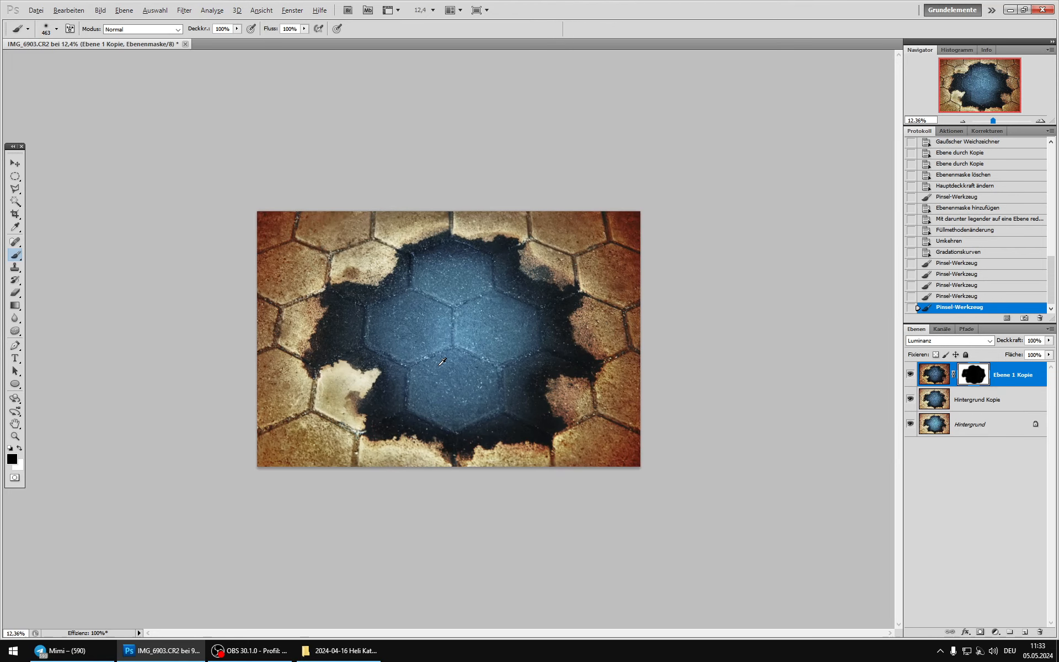
left_click(911, 374)
left_click(911, 374)
left_click(911, 374)
left_click(911, 374)
left_click(1049, 341)
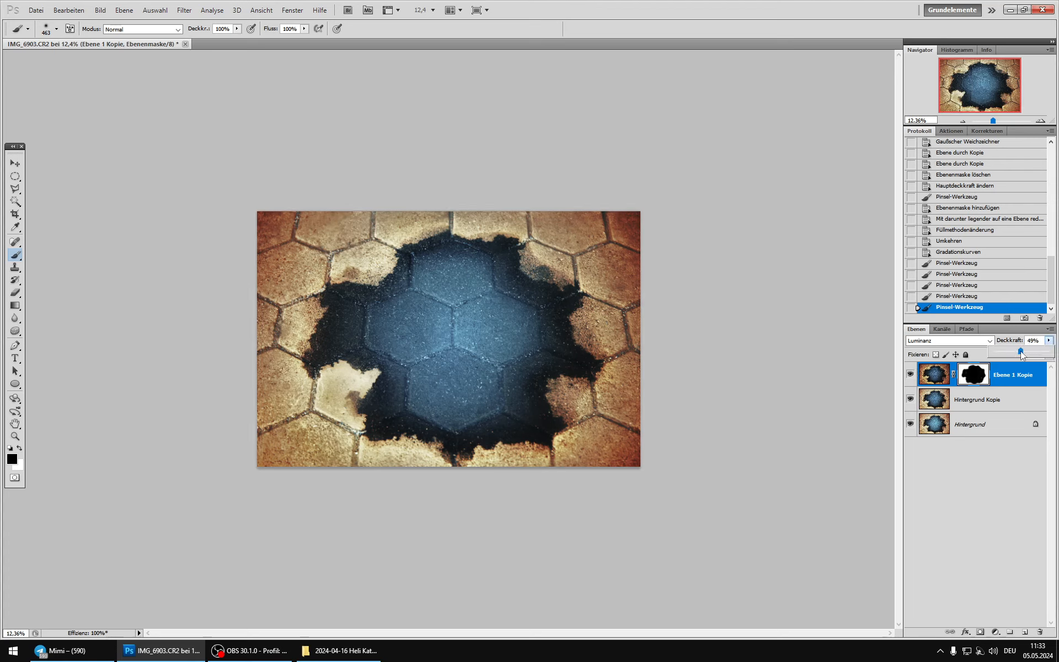
left_click_drag(1020, 351, 1021, 349)
Step: Duplicate Ebene 1 Kopie, set the duplicate's blend mode to Farbe and compare the image with and without it
left_click(934, 374)
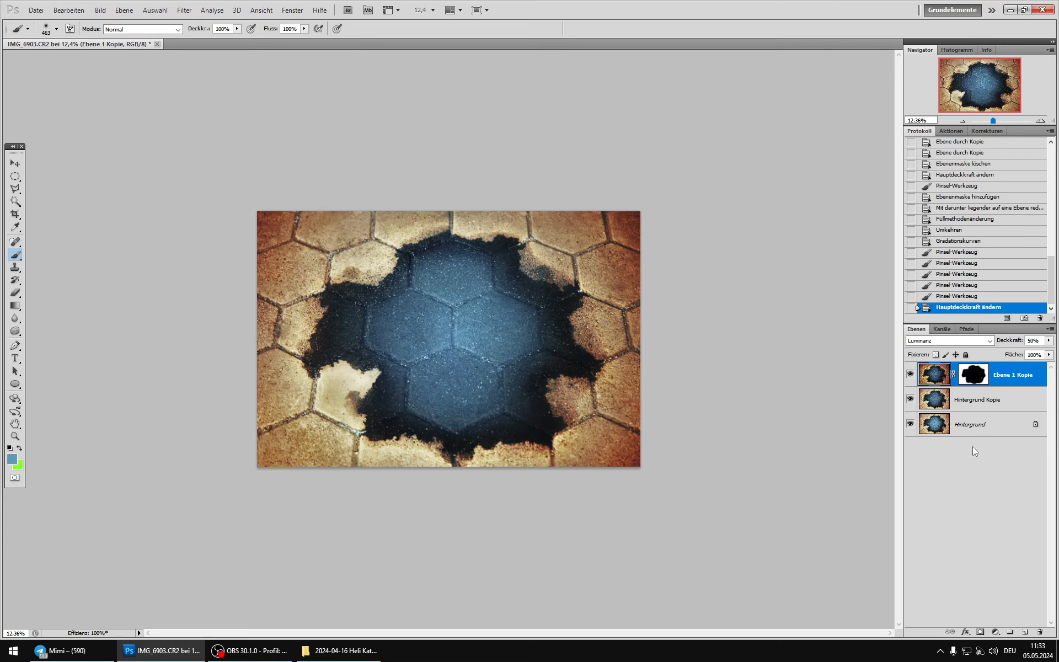
key("ctrl+j")
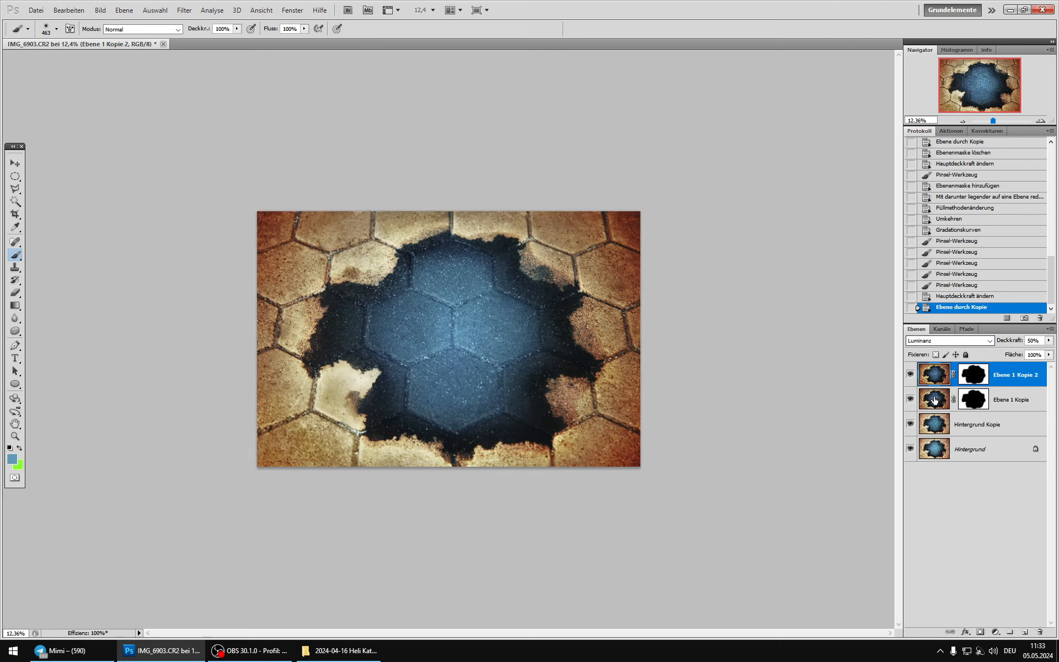
left_click(925, 342)
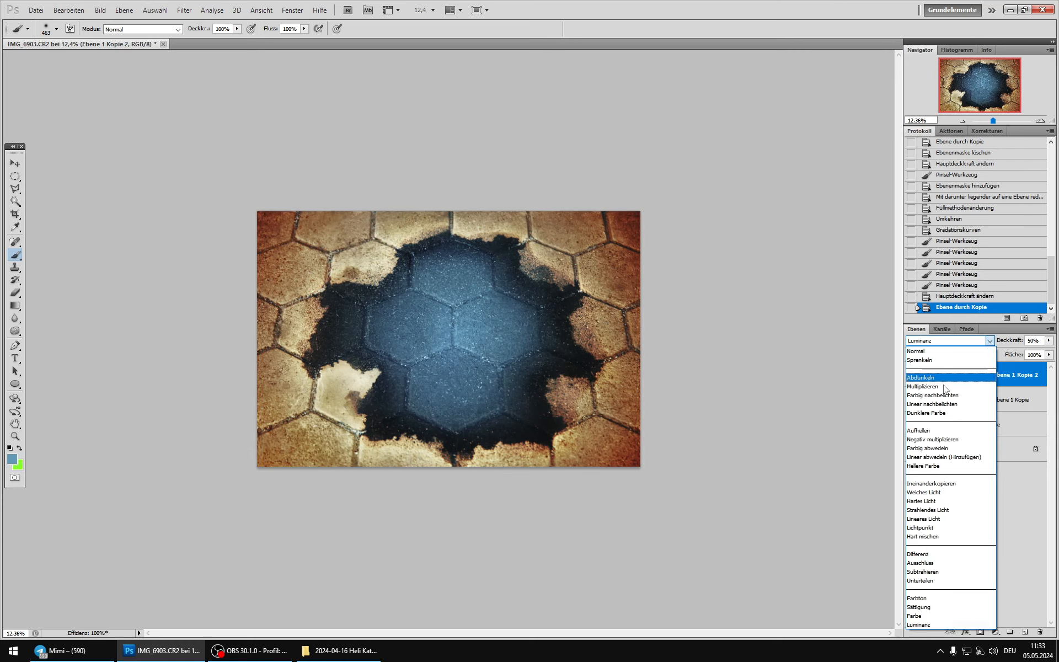
left_click(917, 616)
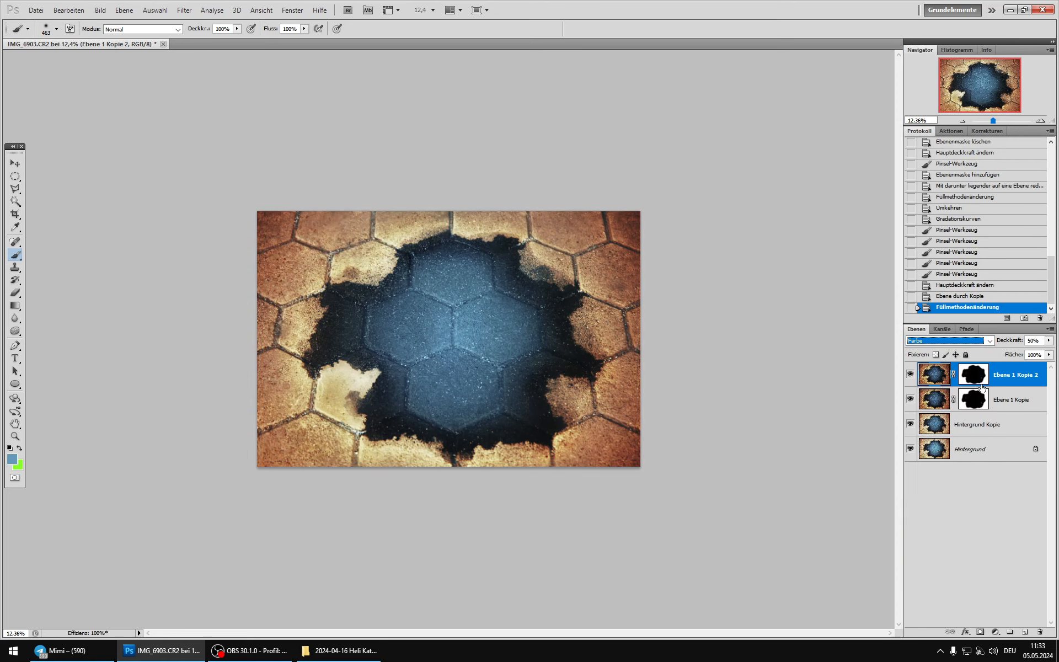
left_click(911, 376)
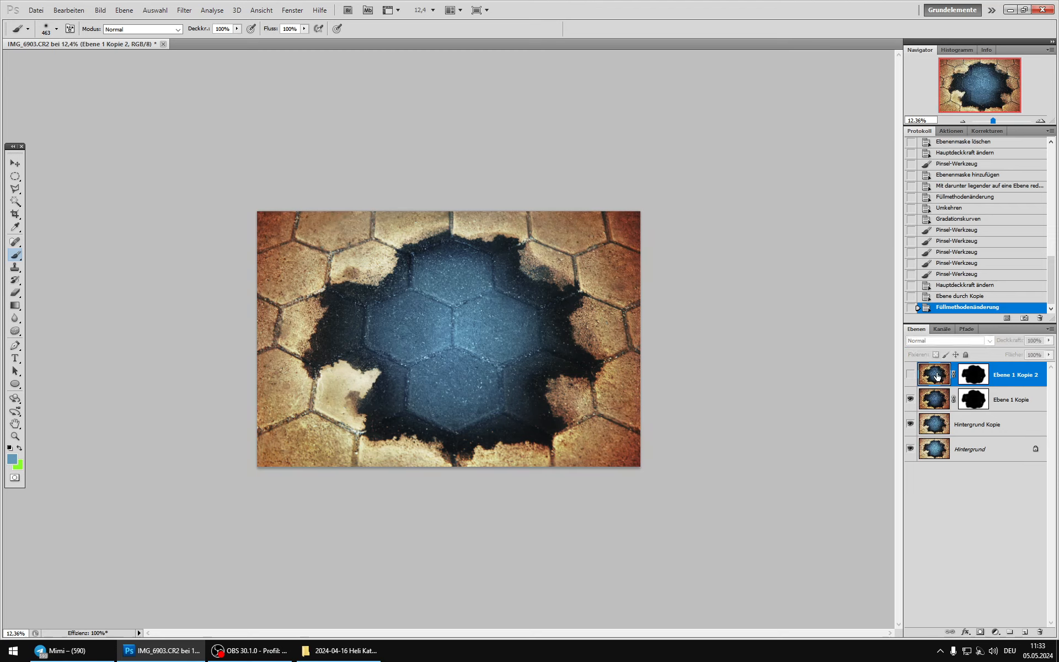
left_click(909, 373)
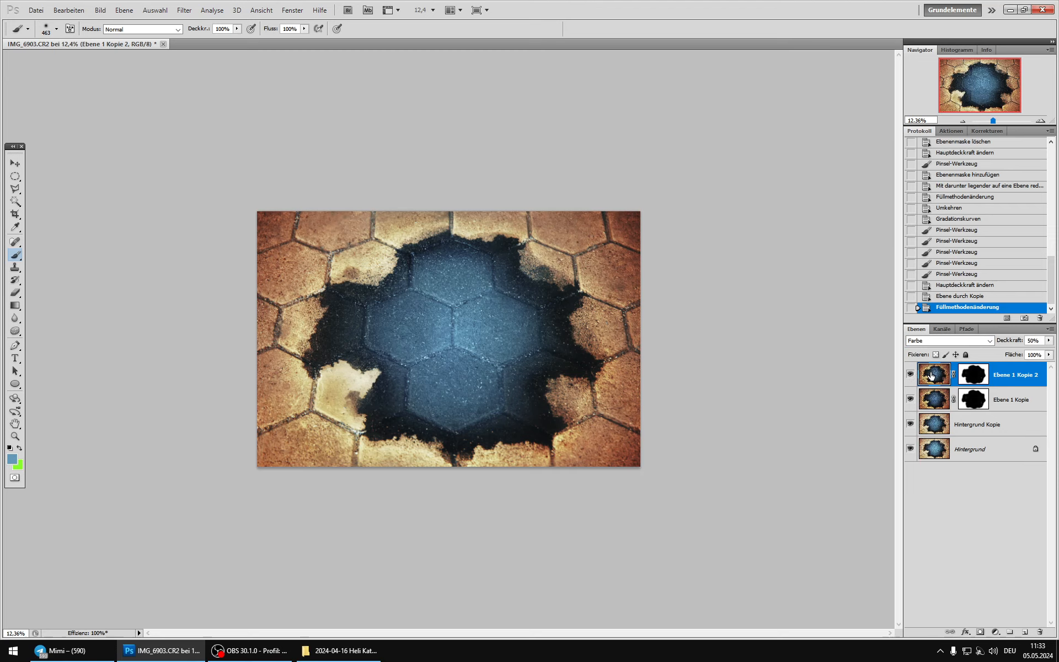
key("ctrl+u")
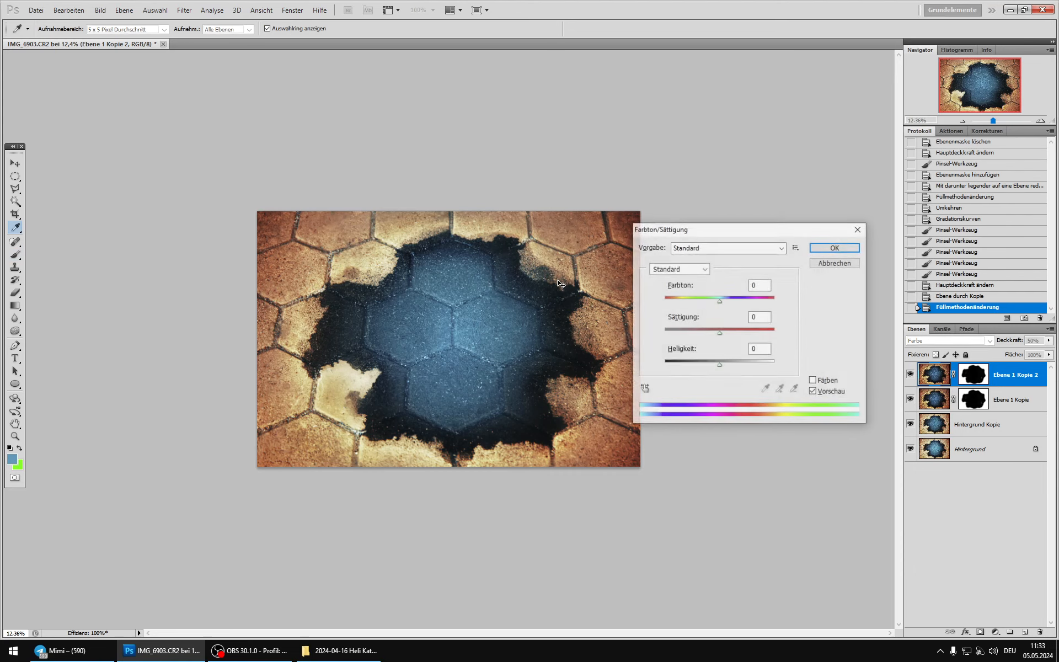
left_click_drag(650, 225, 683, 161)
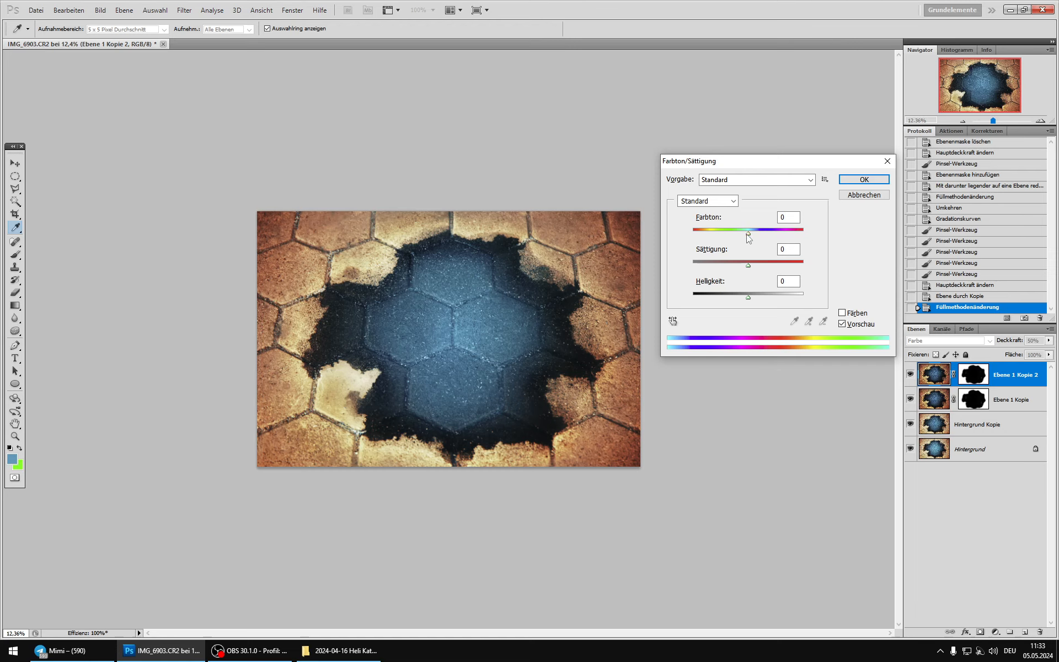
mouse_move(747, 234)
left_mouse_down()
mouse_move(731, 233)
mouse_move(778, 234)
mouse_move(765, 232)
left_mouse_up()
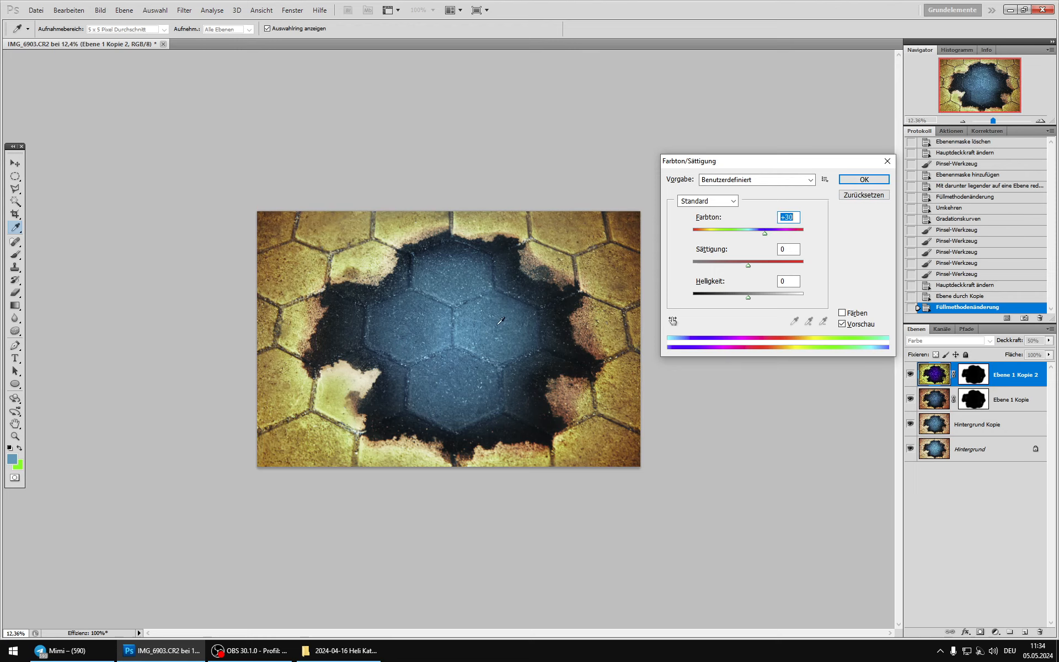
key("Escape")
key("b")
Step: Apply Hue/Saturation to Ebene 1 Kopie 2 with a hue of +18, checking it with and without the preview
scroll(498, 291, "down", 6)
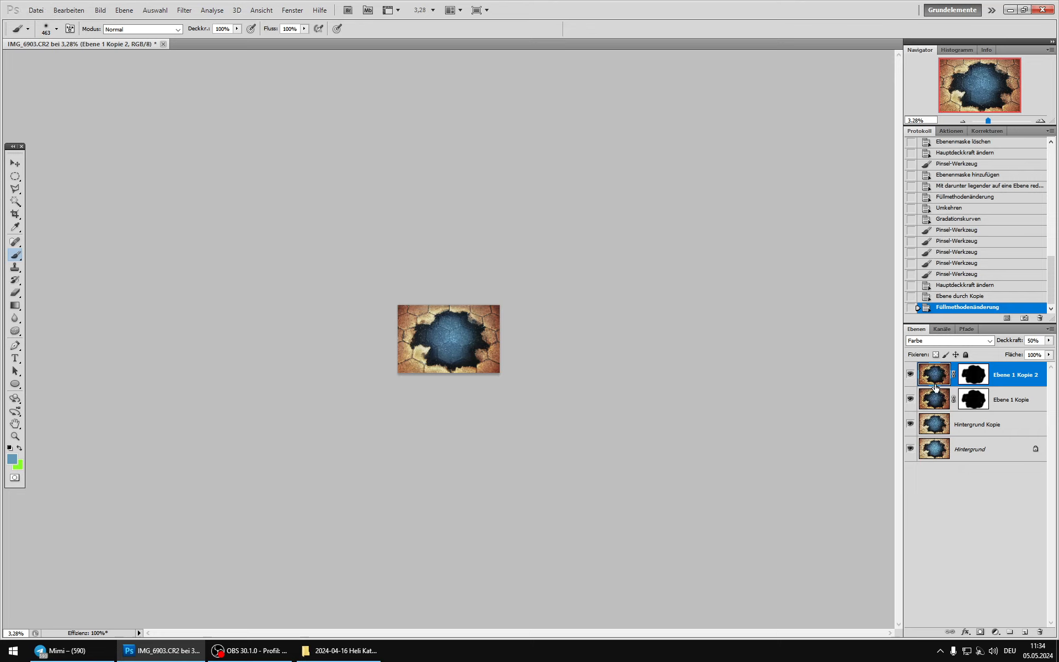
key("ctrl+u")
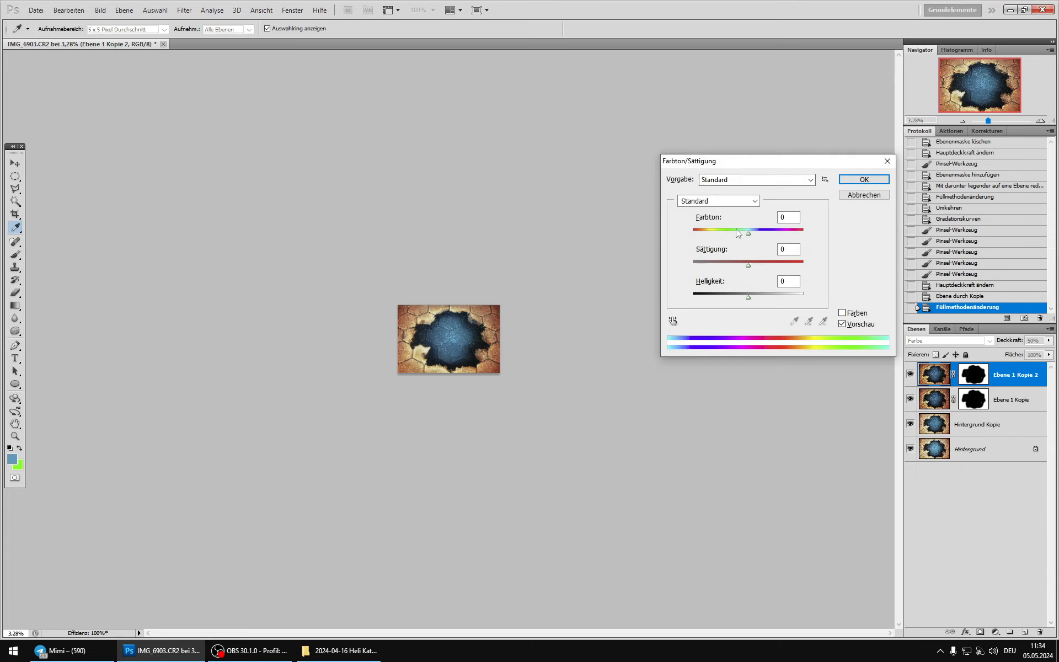
left_click_drag(738, 228, 765, 229)
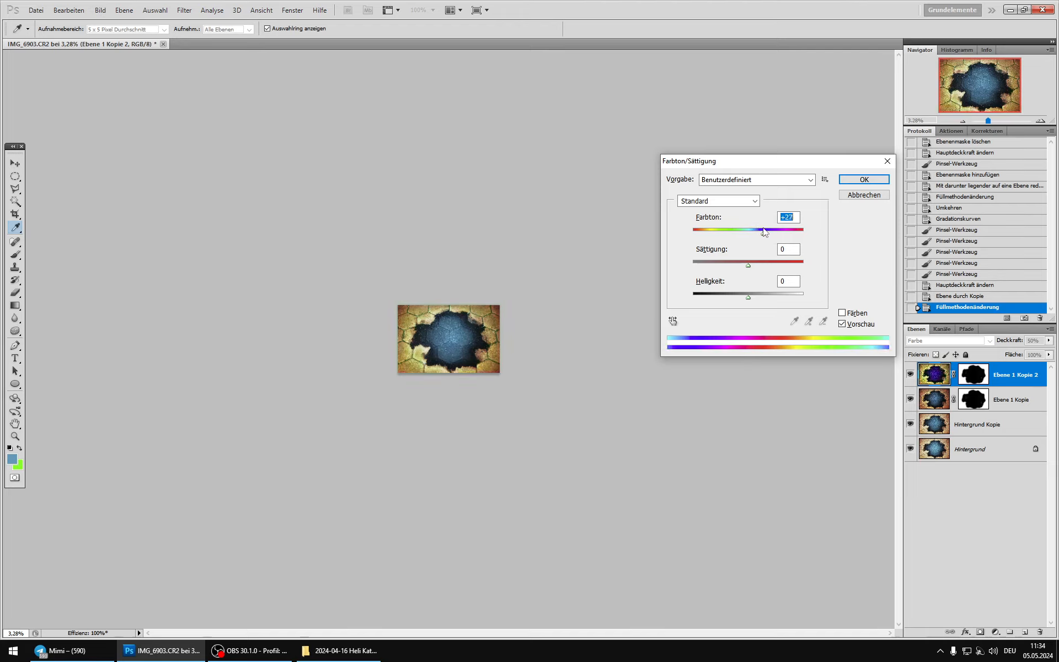
left_click_drag(764, 232, 759, 230)
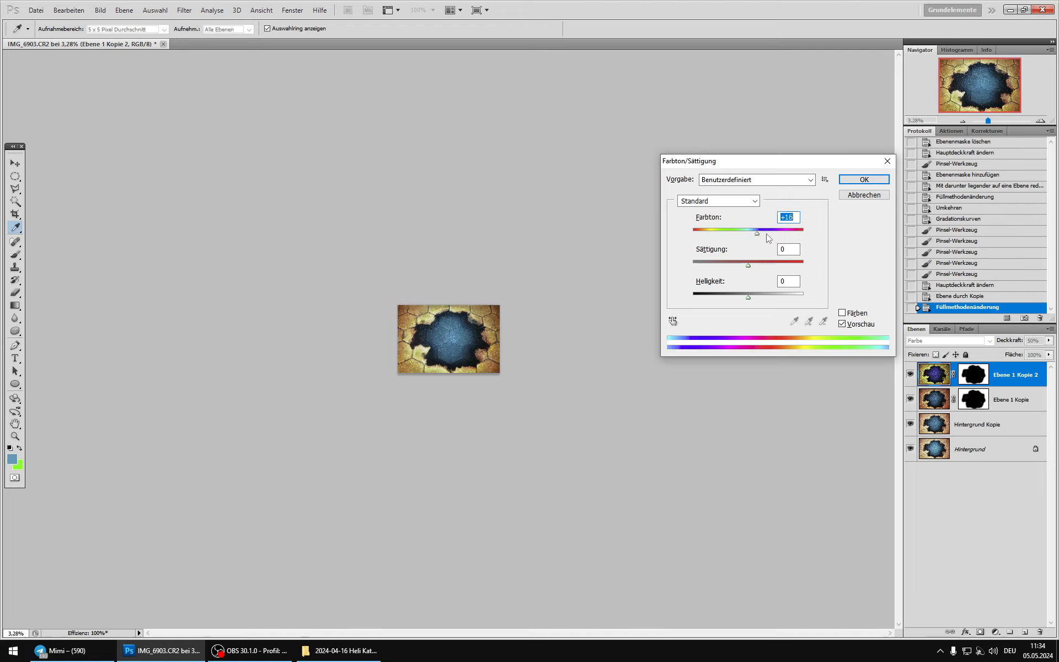
left_click(842, 324)
left_click(842, 324)
left_click(850, 182)
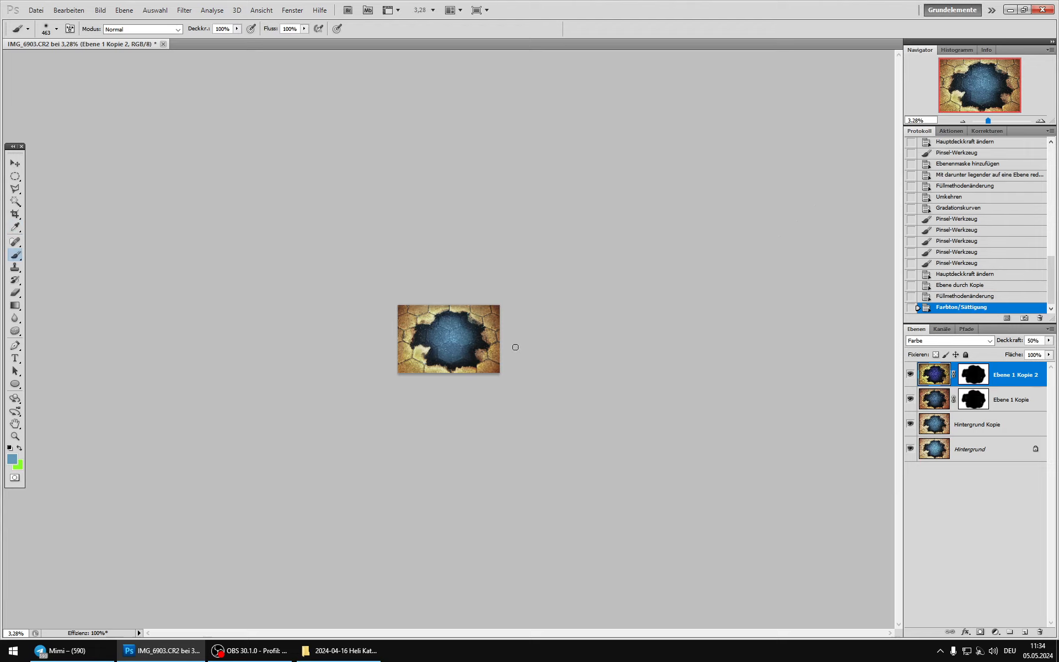
Step: Lower the opacity of Ebene 1 Kopie 2 and compare the image with and without the layer
scroll(467, 282, "up", 10)
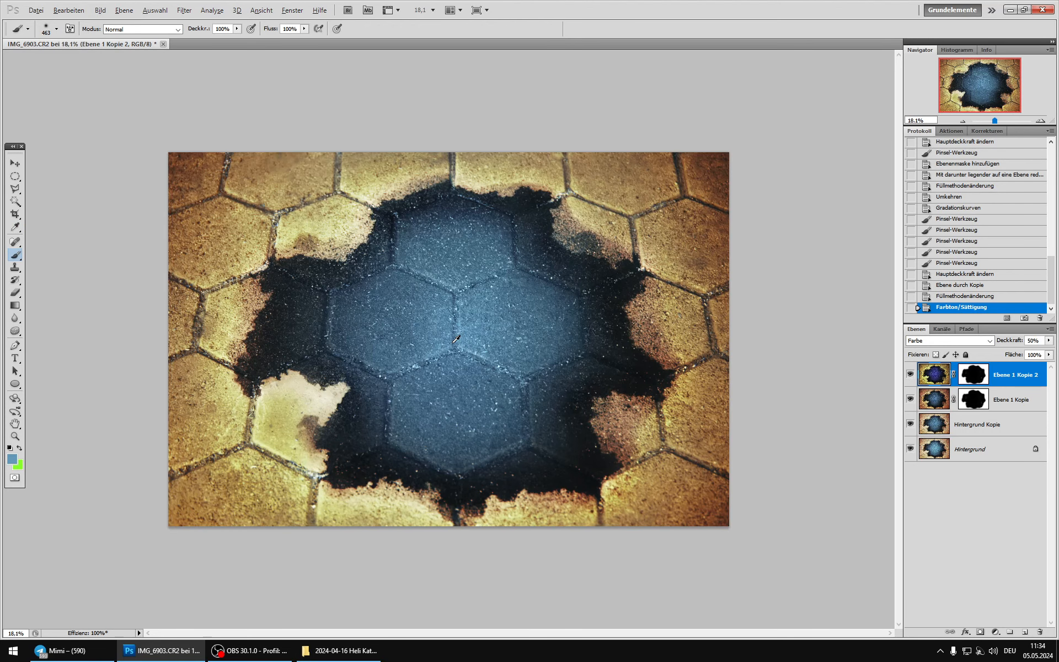
scroll(456, 339, "up", 1)
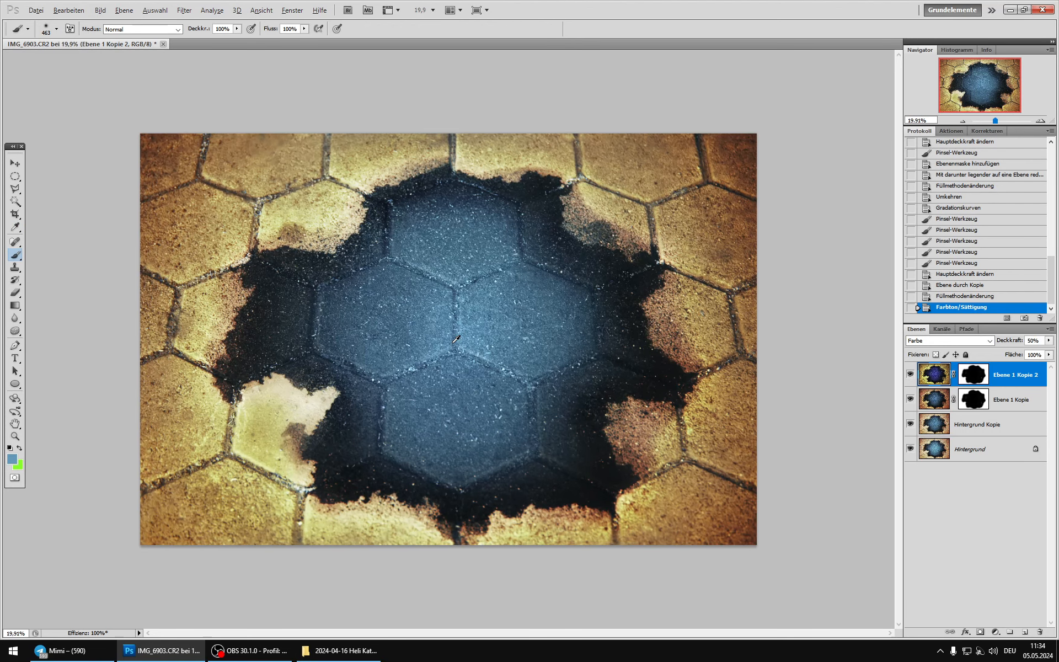
left_click(910, 375)
left_click(972, 373)
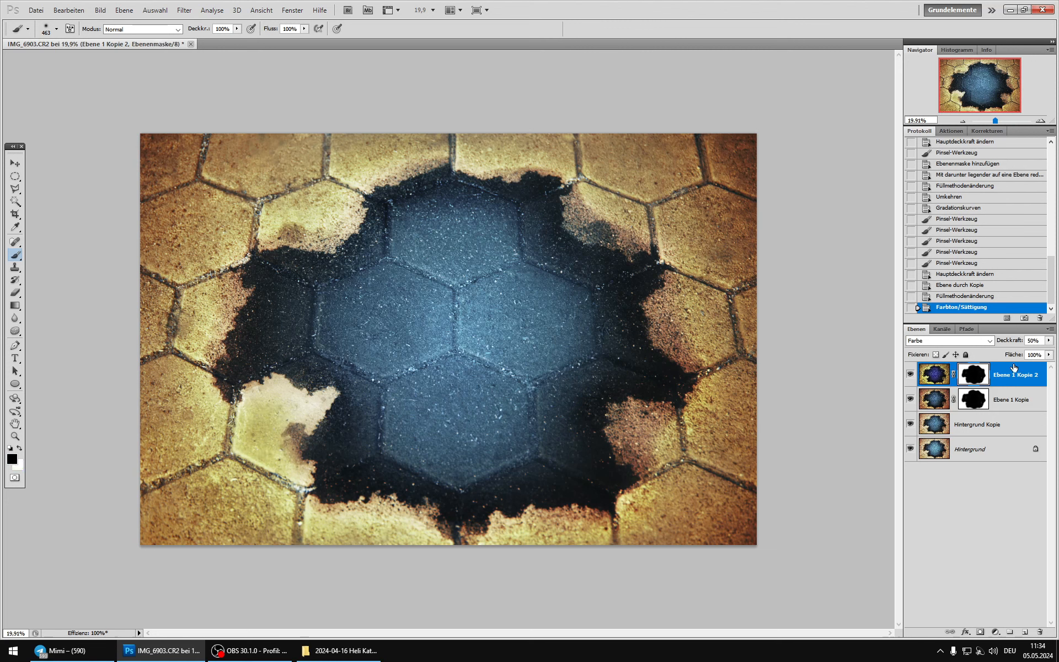
scroll(1035, 341, "down", 12)
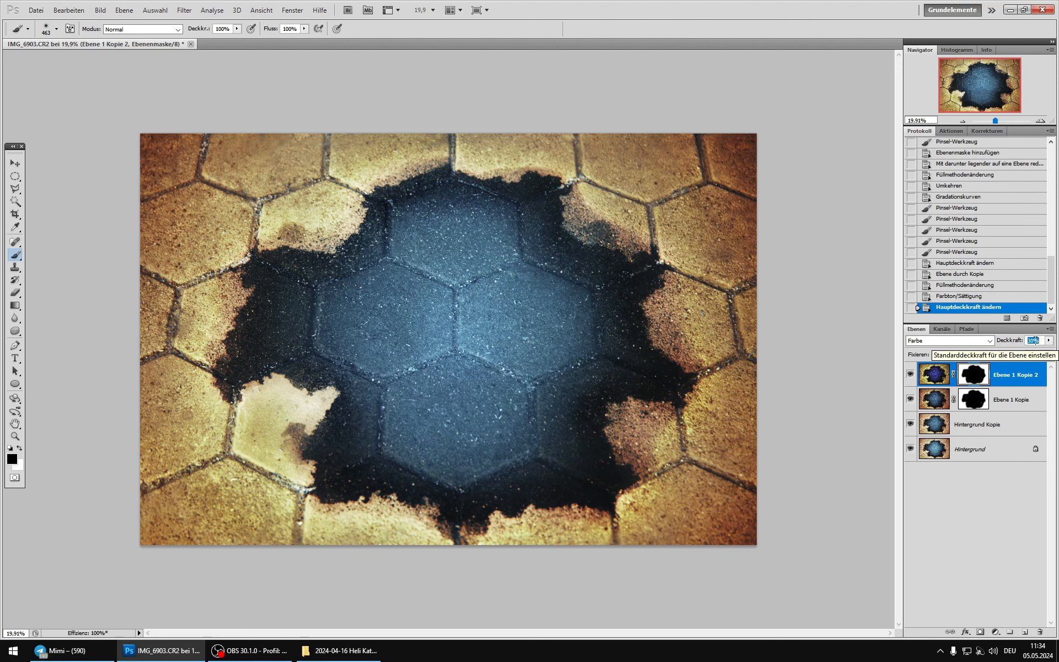
left_click(909, 372)
left_click(909, 373)
left_click(909, 372)
left_click(909, 373)
Step: Duplicate Hintergrund Kopie and merge the duplicate with the two masked layers above it, hiding the layers below from the merge
left_click(941, 422)
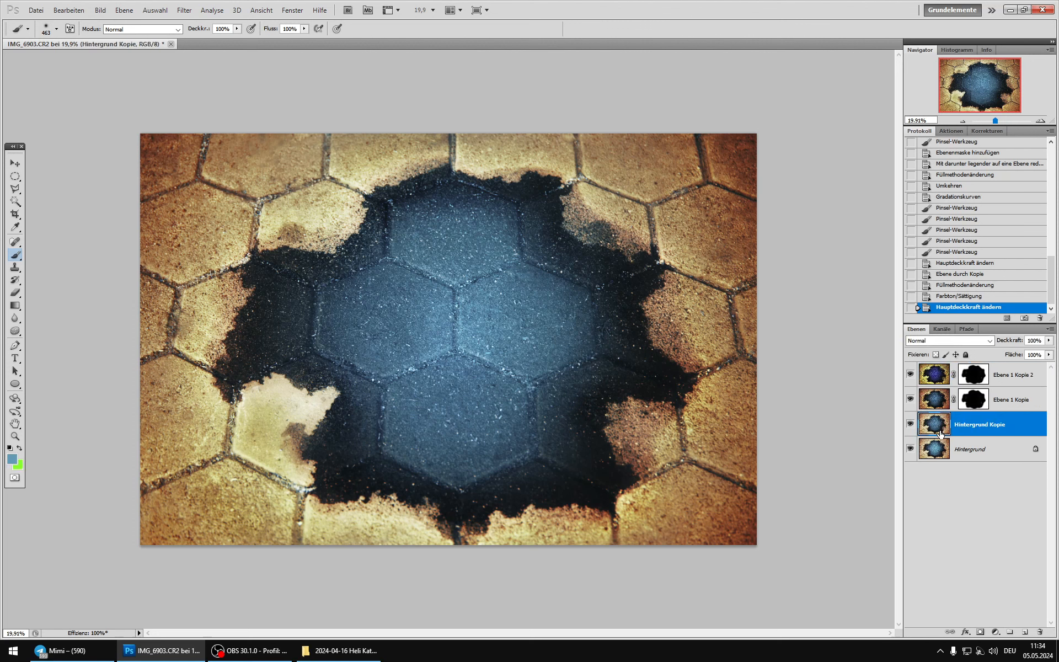
key("ctrl+j")
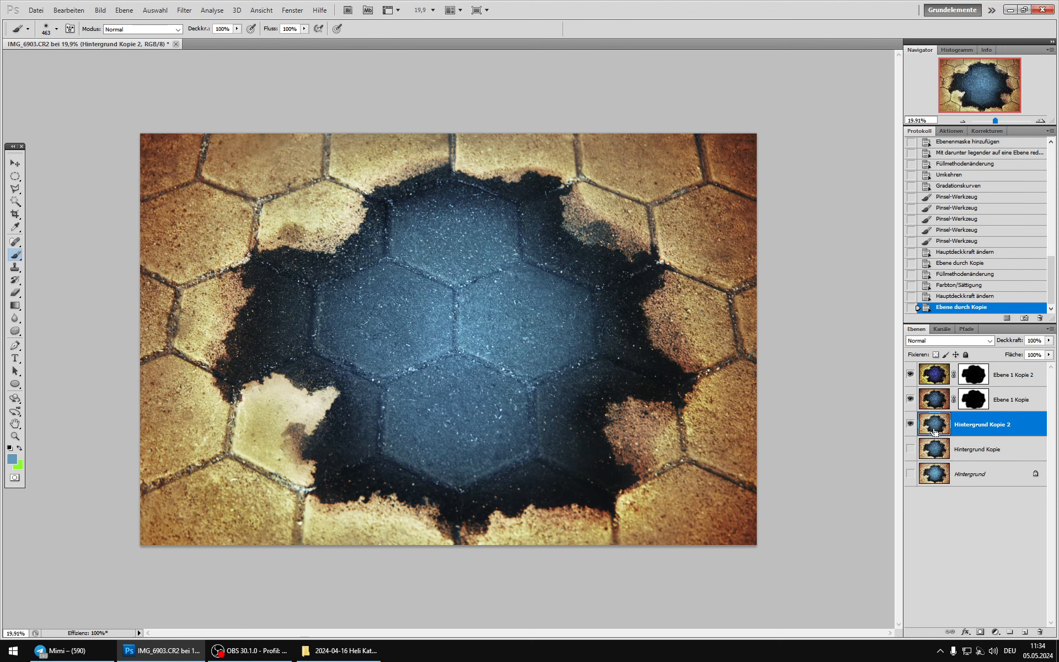
key("ctrl+shift+e")
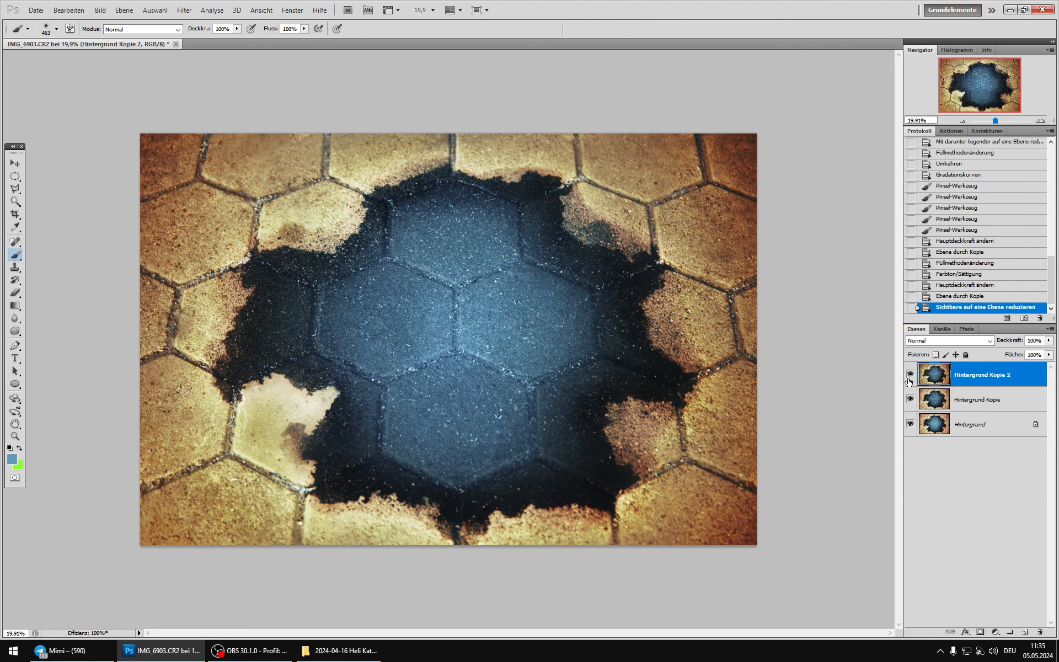
Step: Compare the image repeatedly with and without the merged layer Hintergrund Kopie 2
left_click(910, 375)
left_click(910, 375)
left_click(910, 375)
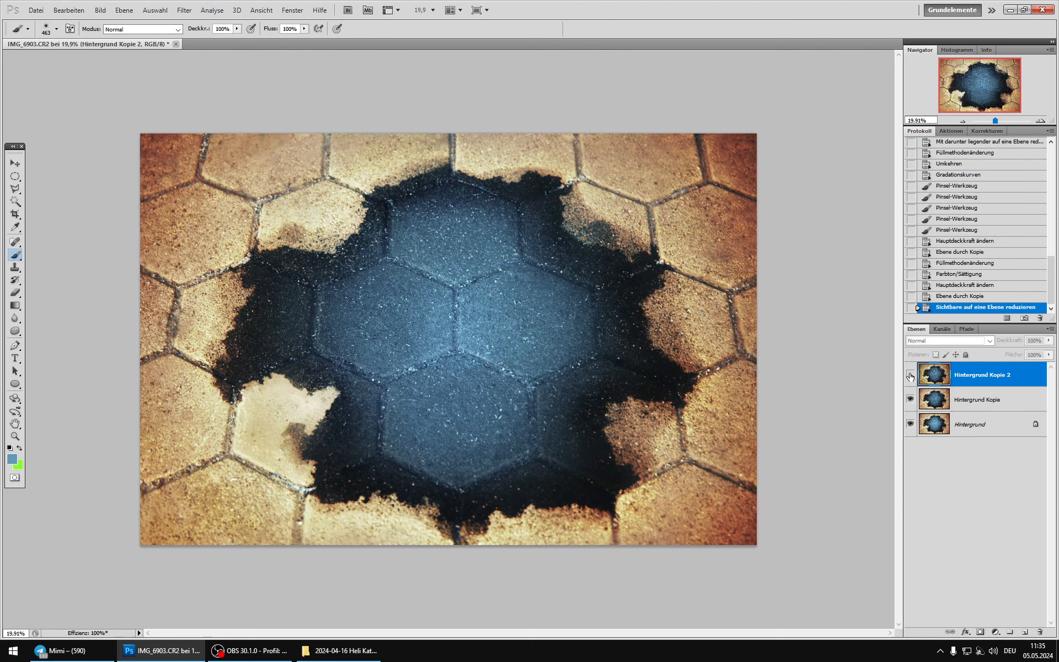
left_click(910, 375)
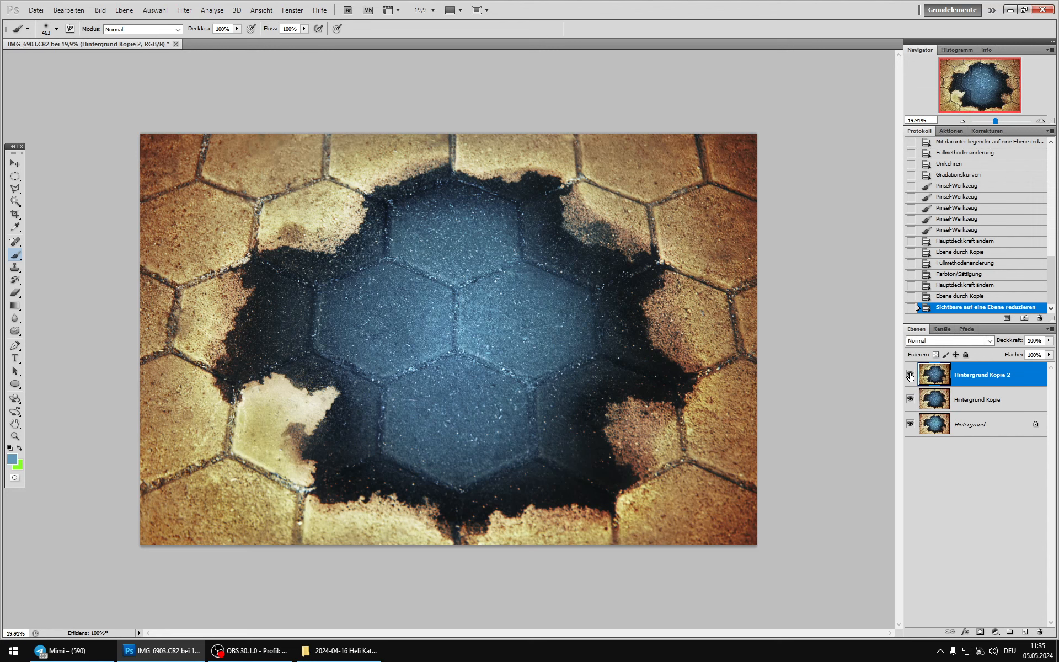
left_click(910, 375)
left_click(910, 375)
left_click(910, 375)
left_click(910, 375)
left_click(910, 375)
left_click(910, 375)
left_click(910, 375)
left_click(910, 375)
Step: Set the blend mode of Hintergrund Kopie 2 to Luminanz and compare the image with and without it
left_click(949, 340)
left_click(928, 620)
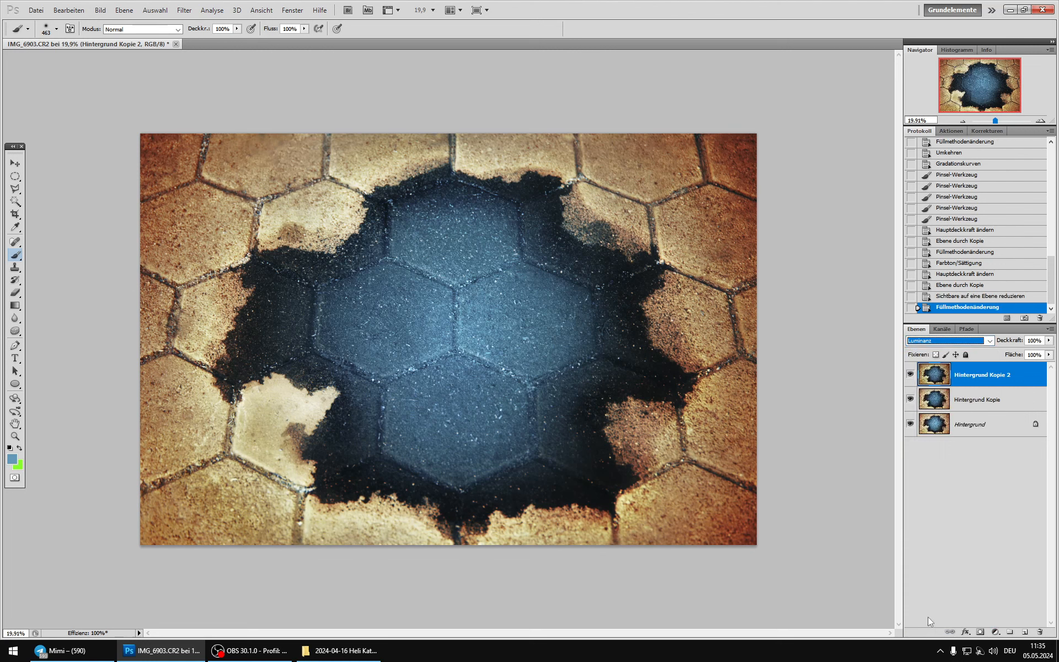
left_click(911, 375)
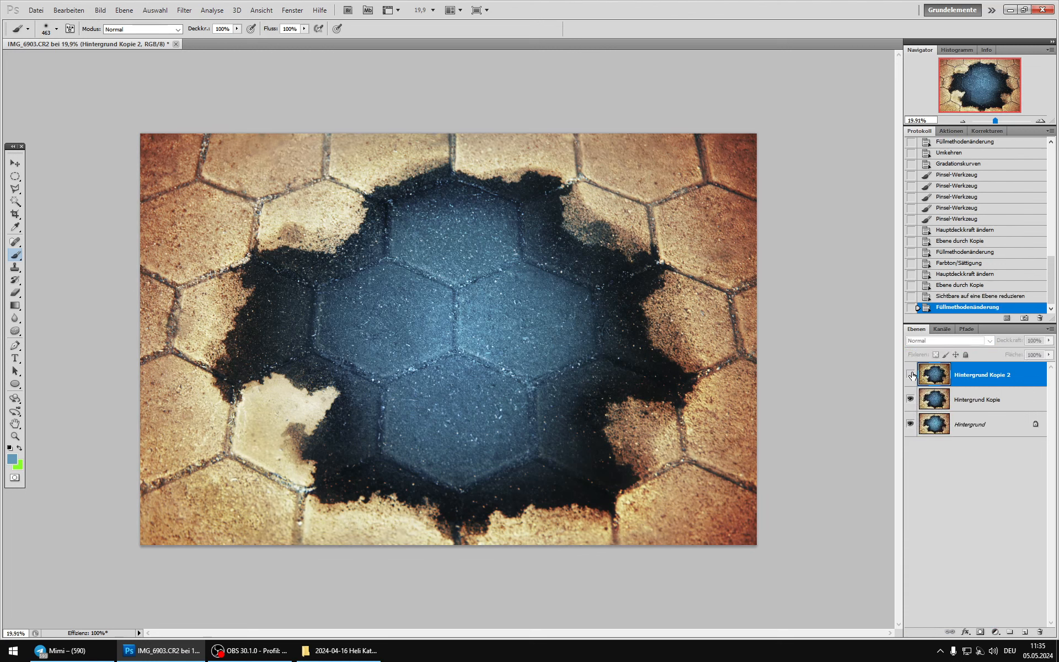
left_click(911, 375)
left_click(911, 375)
left_click(911, 375)
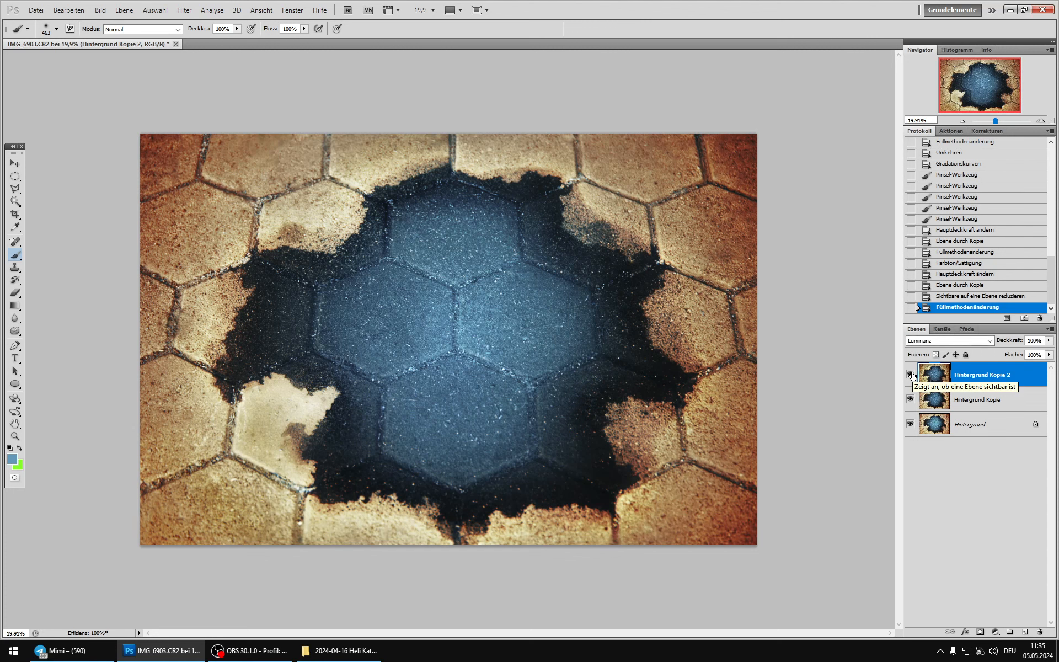
Step: Duplicate Hintergrund Kopie 2, set the duplicate to blend mode Farbe at 50% opacity and compare its effect
key("ctrl+j")
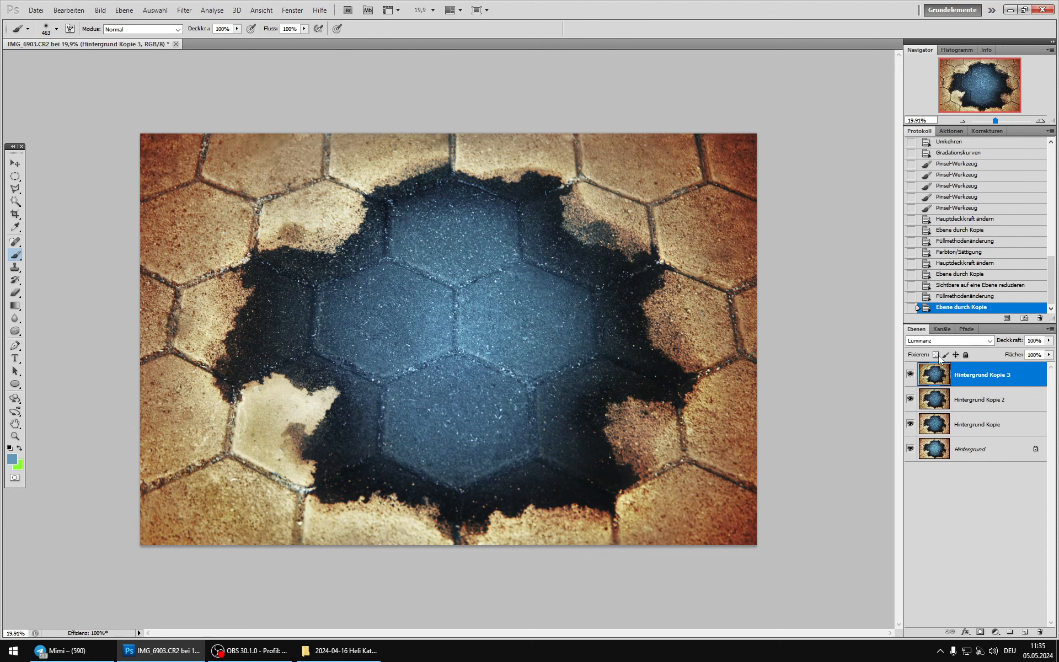
left_click(971, 340)
left_click(921, 615)
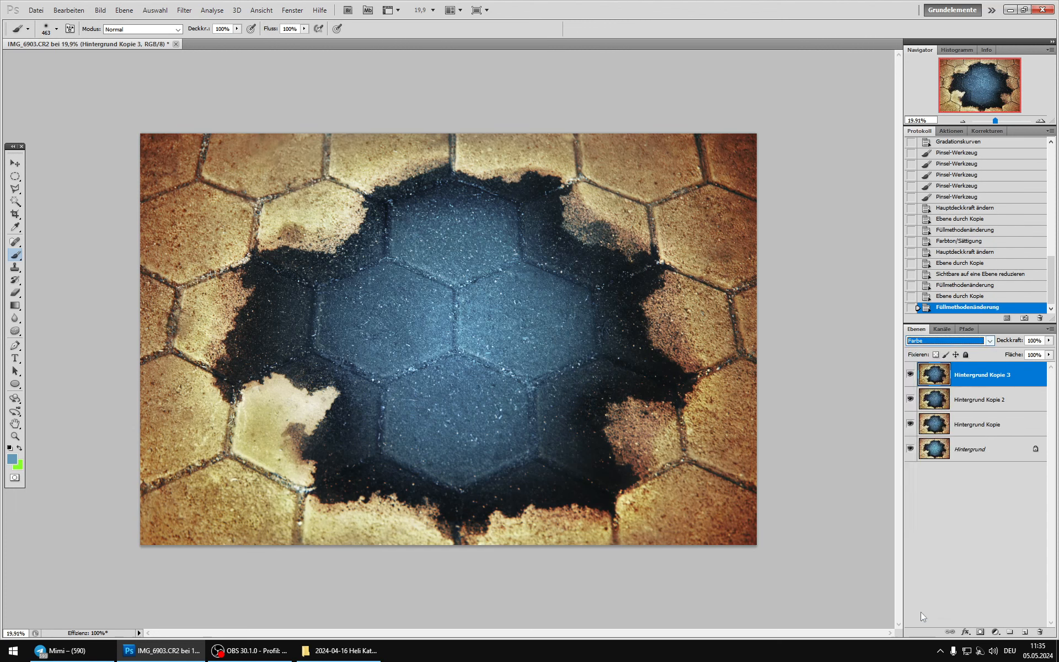
left_click(914, 380)
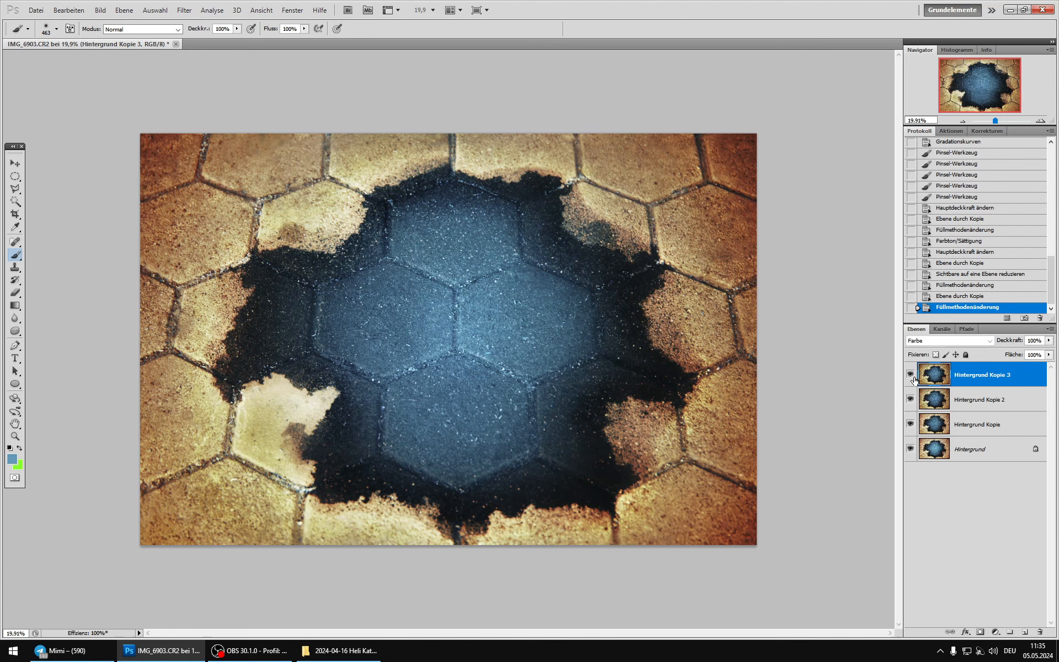
left_click(911, 375)
left_click_drag(1048, 341, 1020, 352)
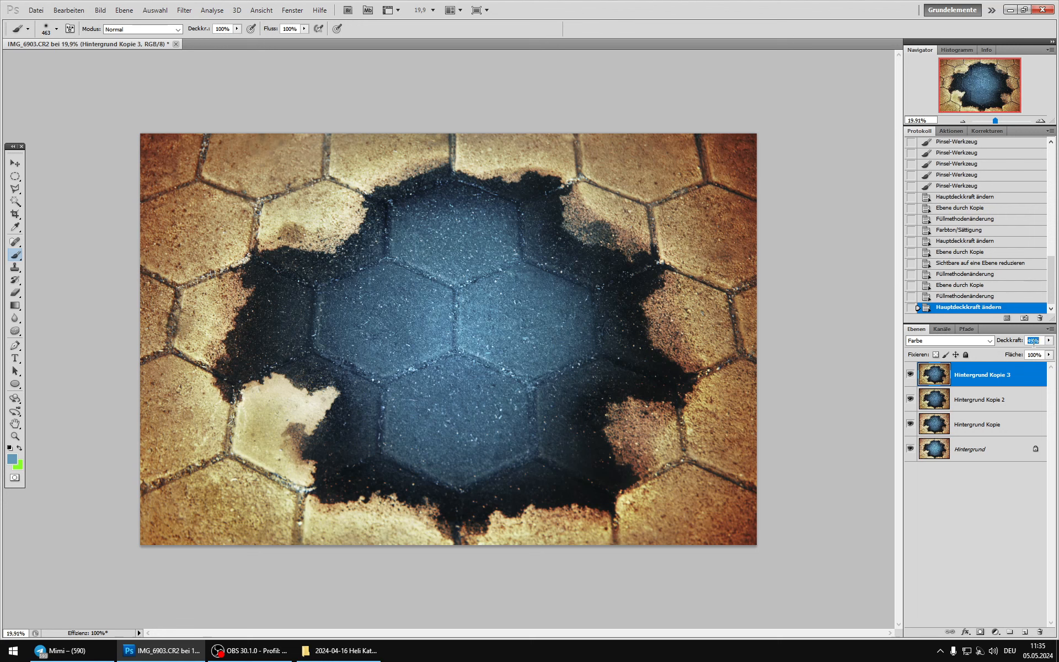
left_click(911, 376)
left_click(910, 375)
Step: Duplicate Hintergrund Kopie and merge the duplicate with the Luminanz and Farbe layers above, leaving the two lowest layers out
left_click(943, 400)
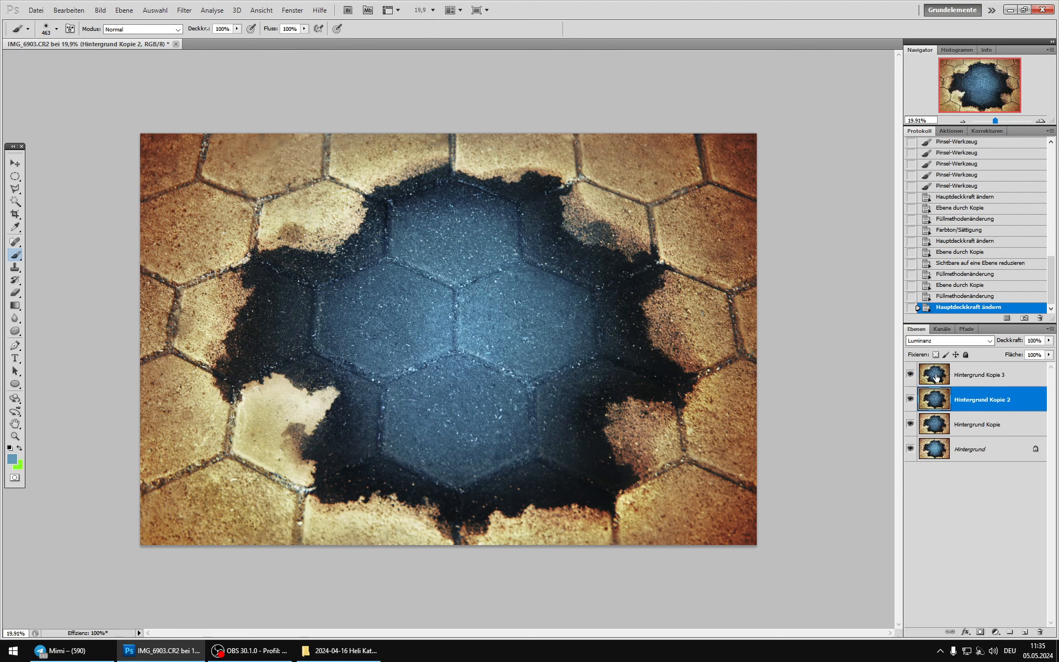
left_click(935, 378)
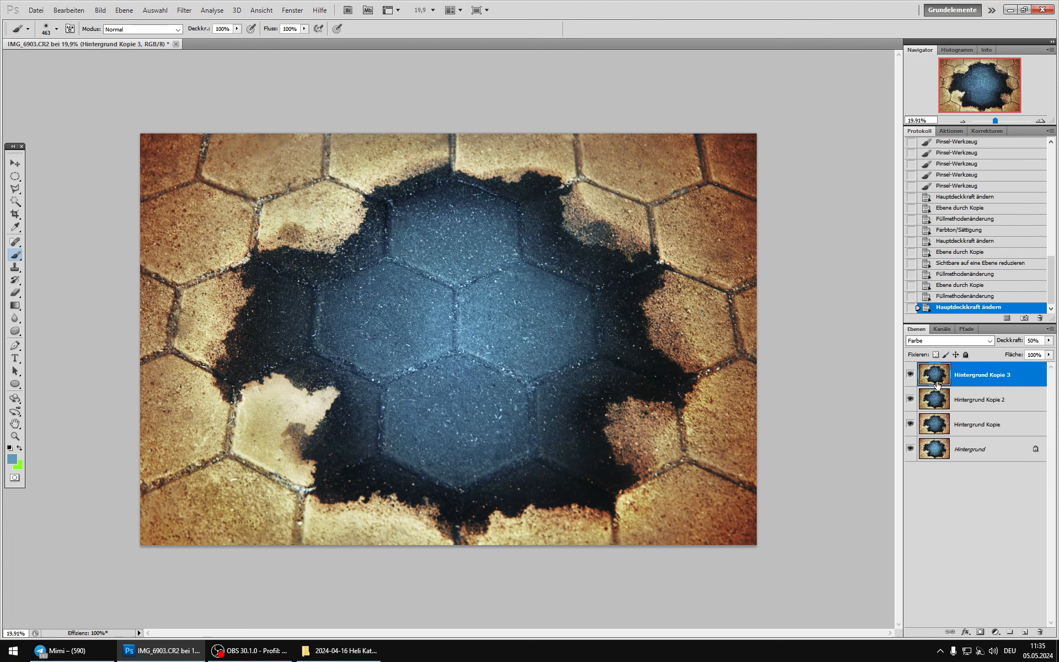
left_click(940, 421)
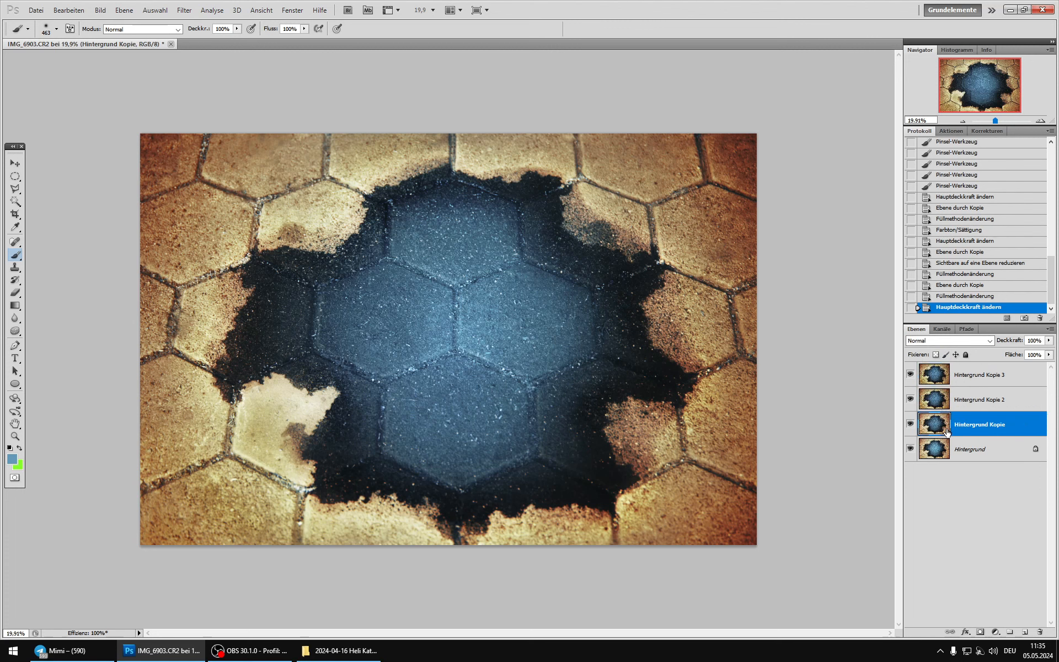
key("ctrl+j")
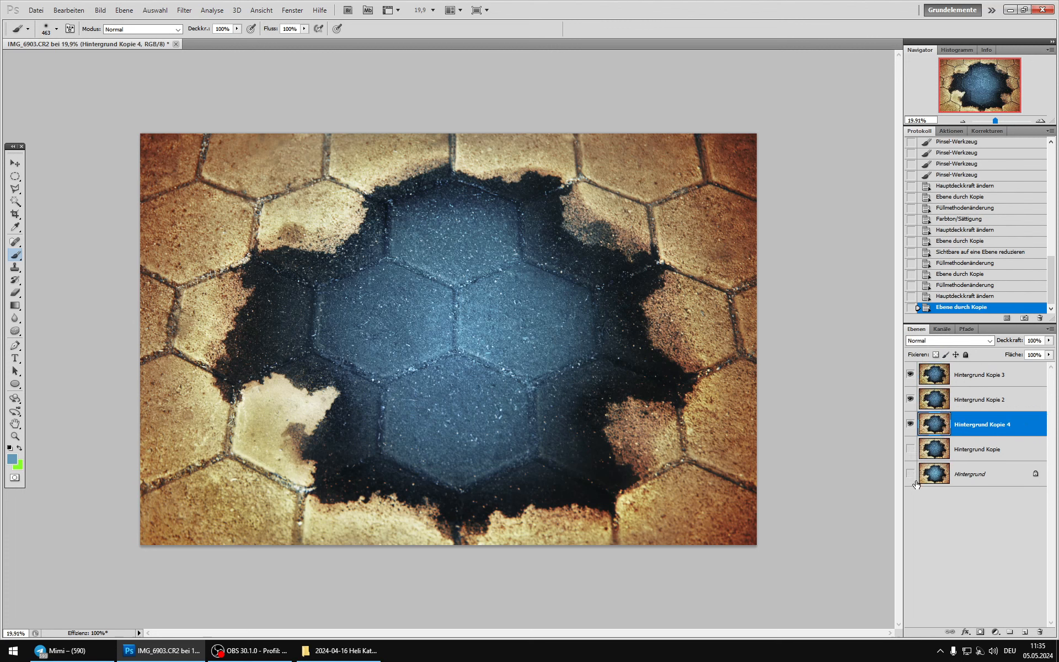
key("ctrl+shift+e")
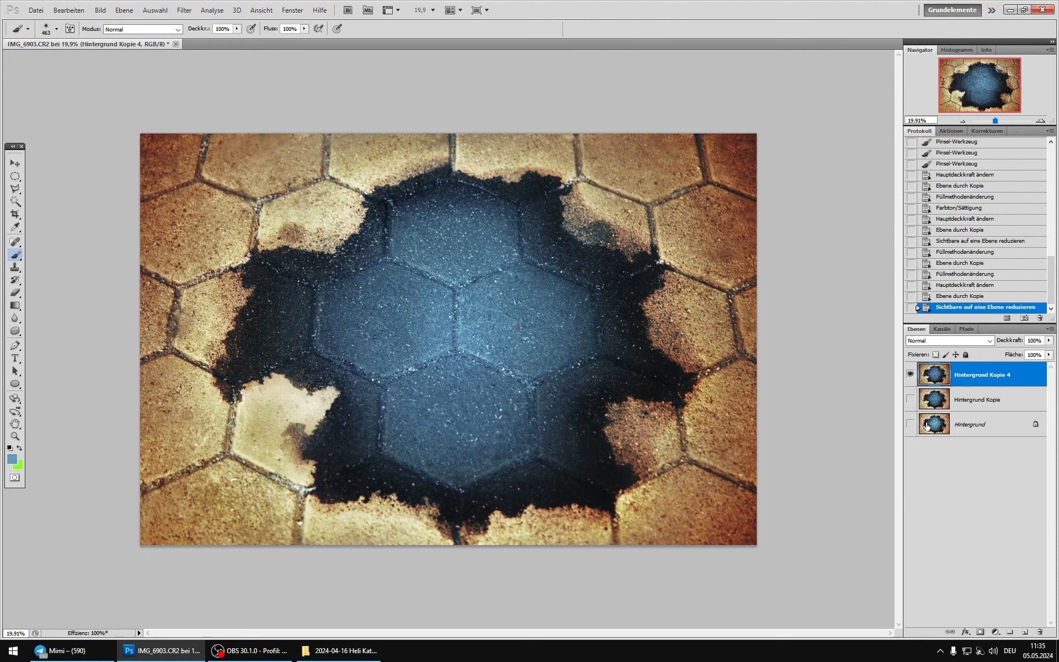
Step: Compare the image with and without Hintergrund Kopie 4, and merge it down into Hintergrund Kopie
left_click(914, 378)
left_click(914, 379)
left_click(914, 378)
left_click(914, 378)
left_click(914, 379)
left_click(914, 377)
left_click(913, 377)
key("ctrl+e")
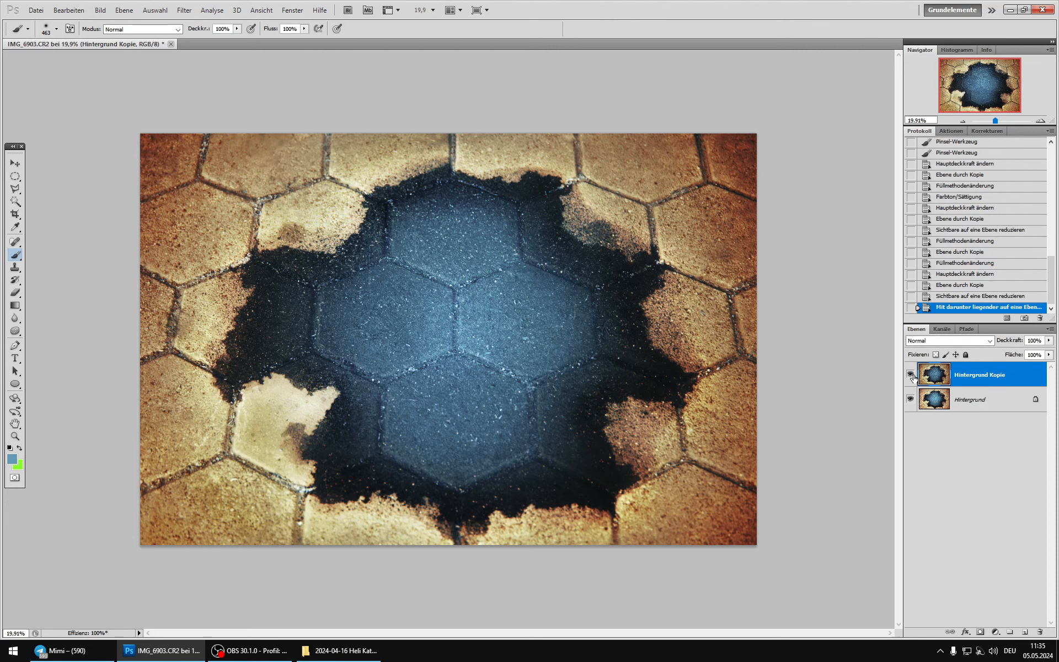
Step: Compare Hintergrund Kopie with the original Hintergrund and merge it down into the background
left_click(913, 378)
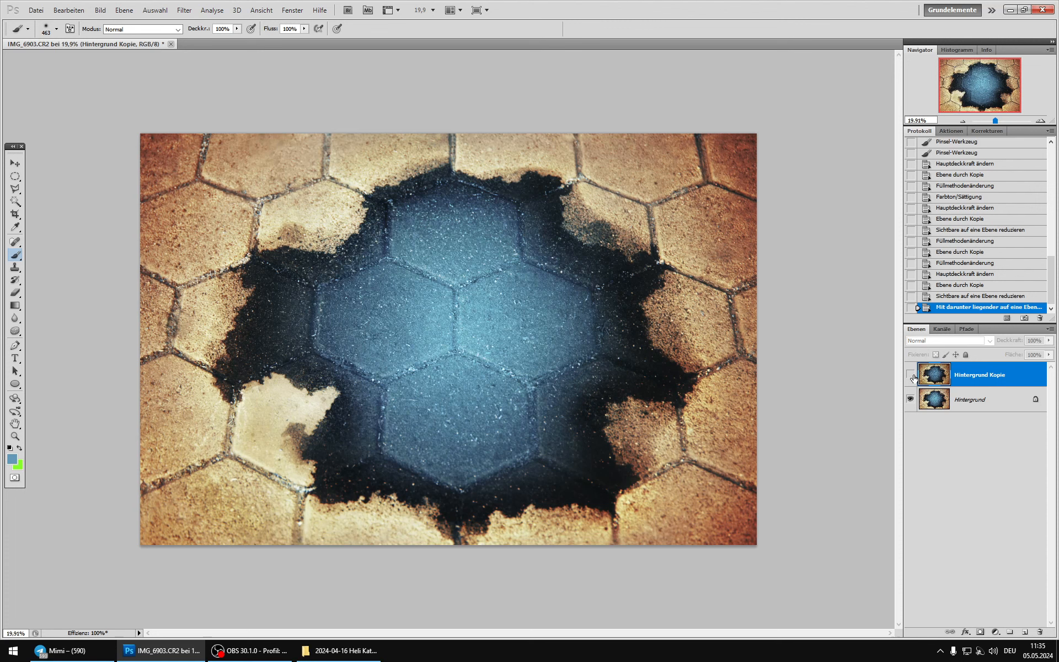
left_click(913, 377)
left_click(914, 377)
left_click(913, 378)
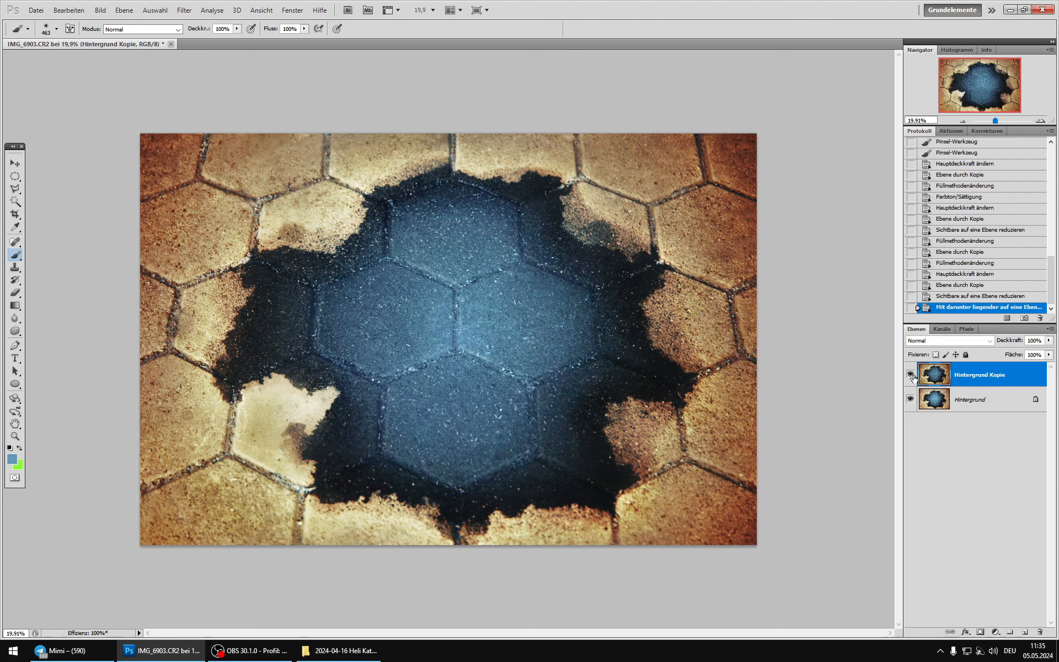
left_click(913, 377)
key("ctrl+e")
Step: Duplicate the merged background onto a new layer for close work on the blue central stones
key("ctrl+j")
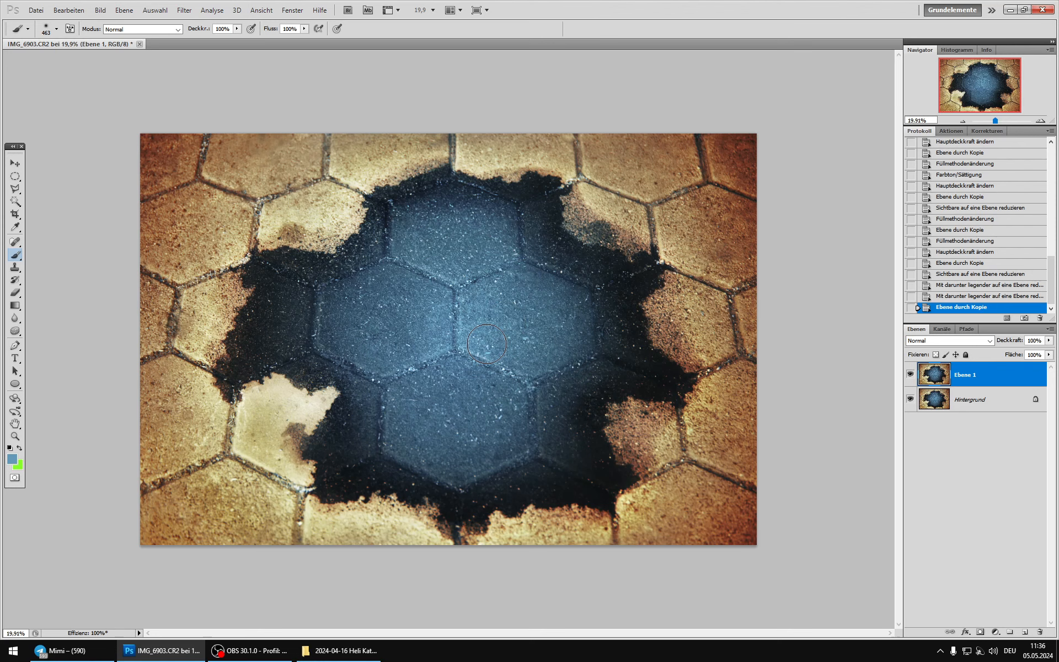
scroll(450, 333, "up", 2)
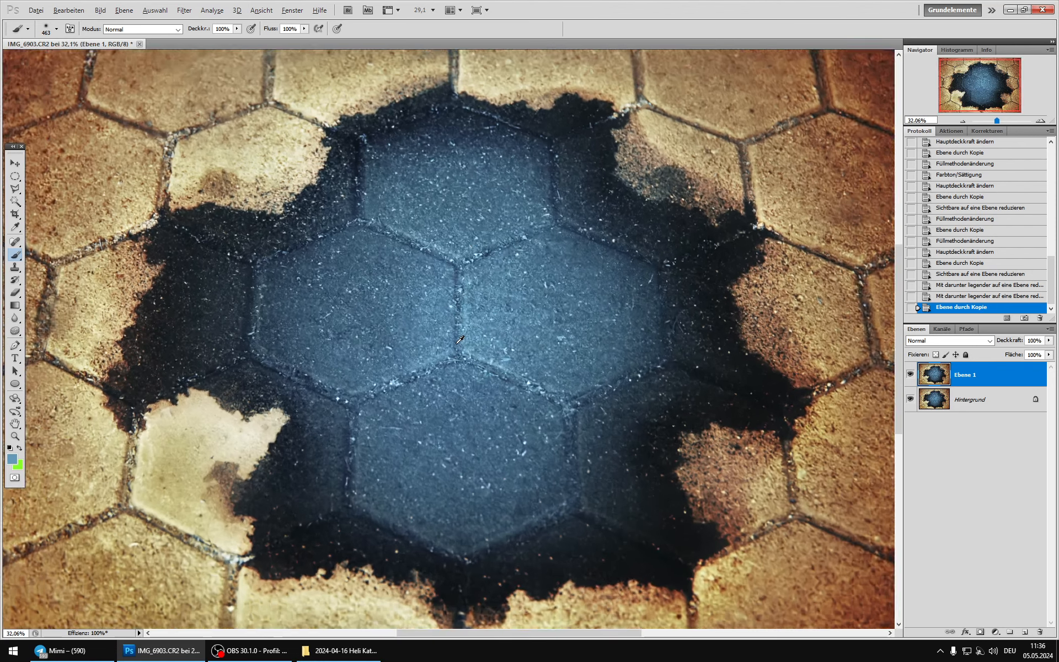
scroll(451, 333, "up", 3)
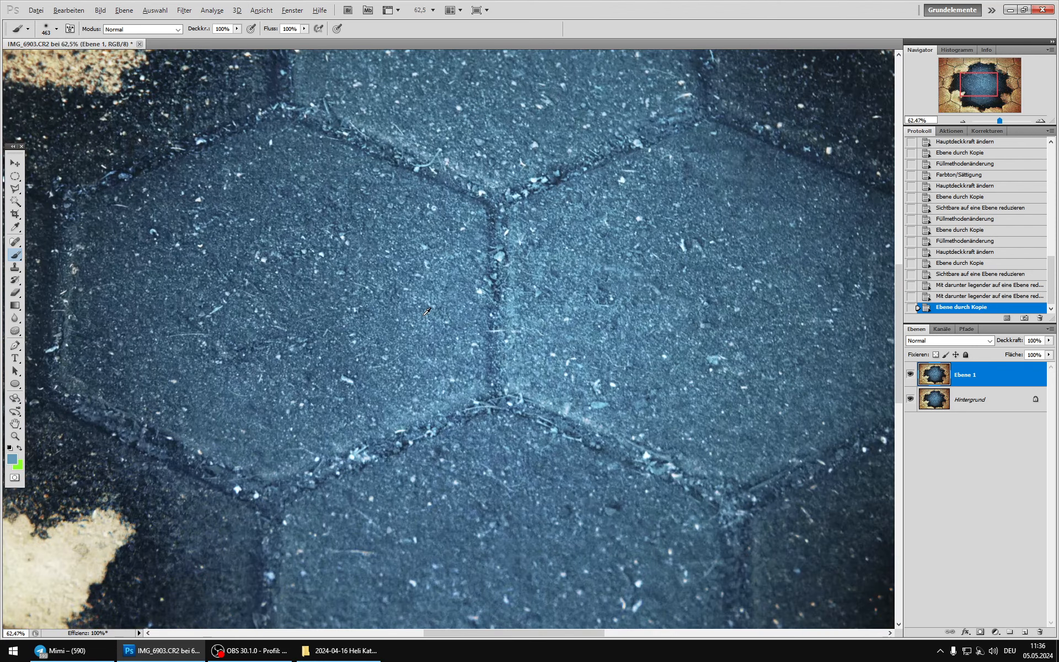
Step: Compare the red, green and blue channels up close on the central stones and load the red channel as a selection
scroll(427, 312, "up", 3)
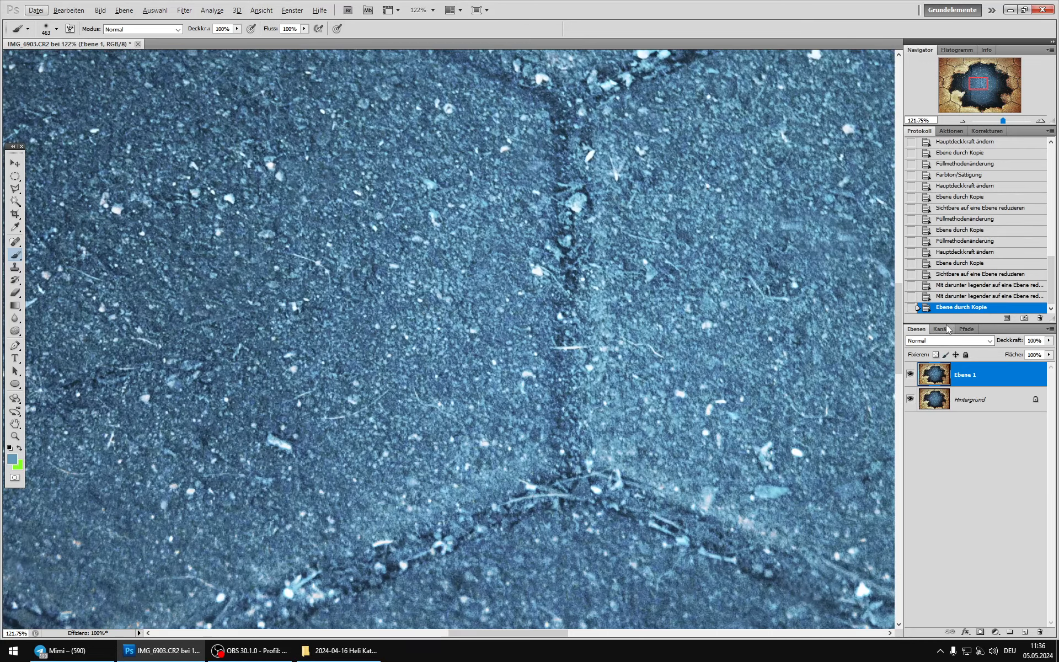
left_click(942, 329)
left_click(931, 358)
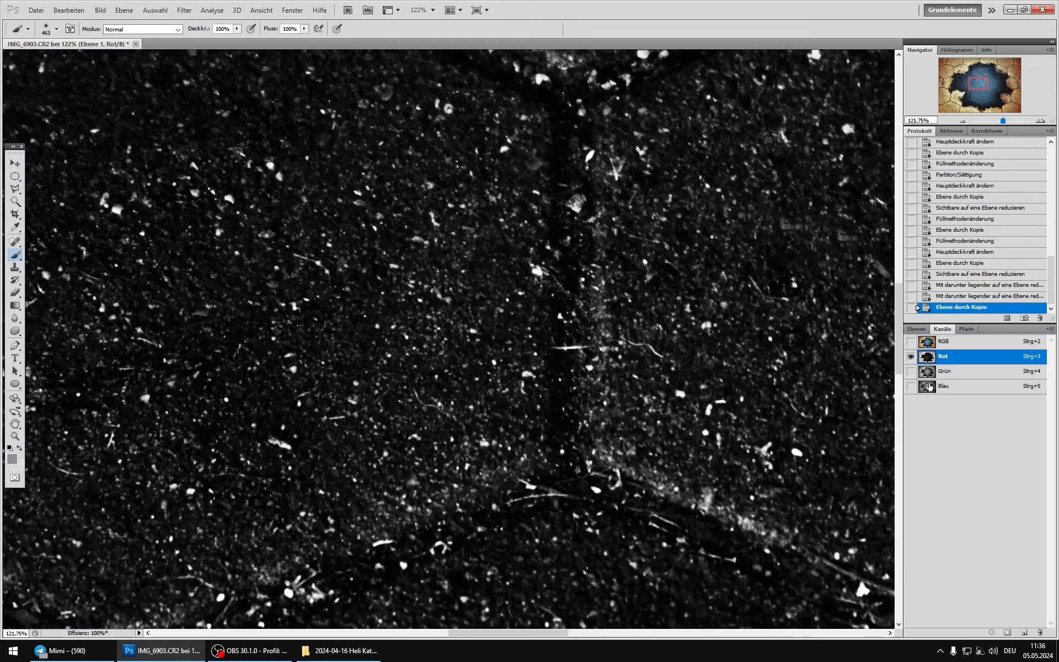
left_click(927, 372)
left_click(927, 386)
left_click(928, 372)
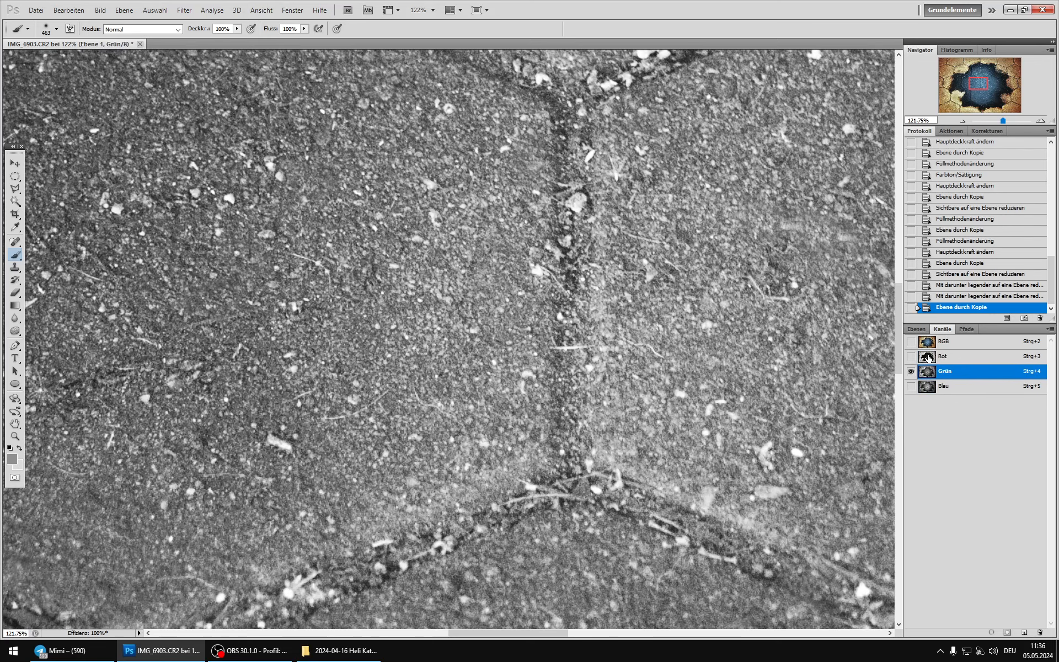
left_click(930, 357)
left_click(930, 357, "ctrl")
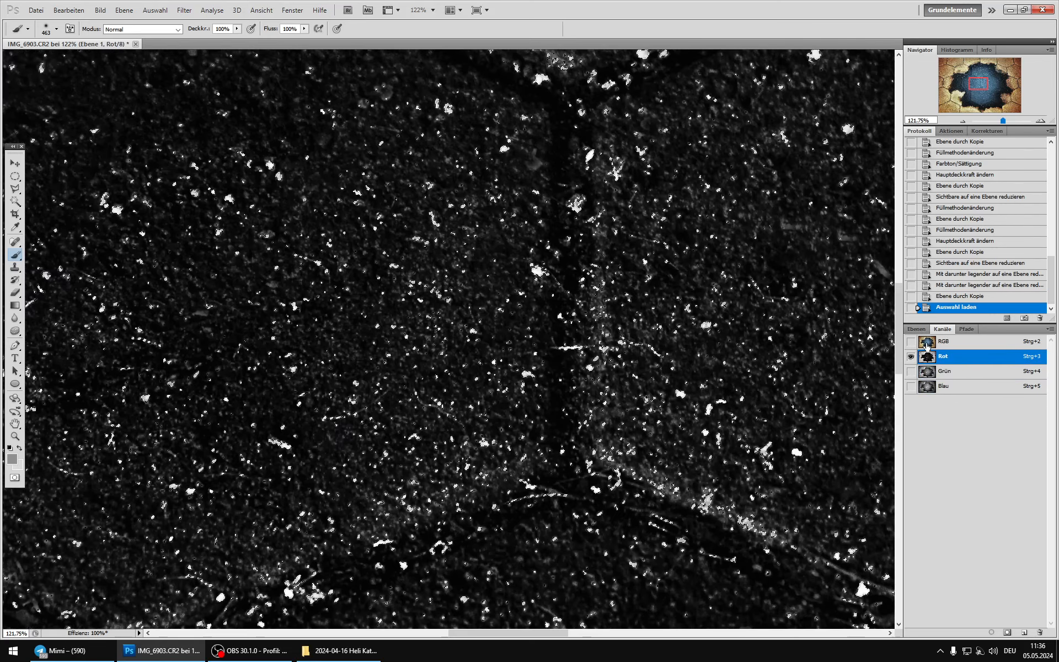
Step: Return to the full-colour composite and turn the selection into a layer mask on Ebene 1
left_click(923, 342)
left_click(917, 329)
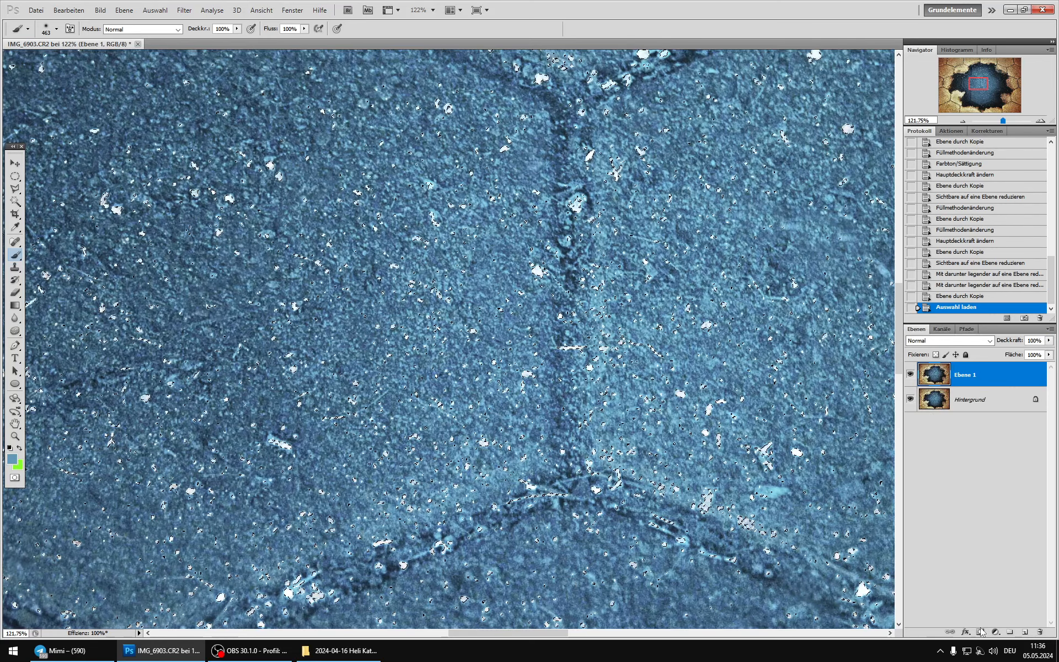
left_click(980, 632)
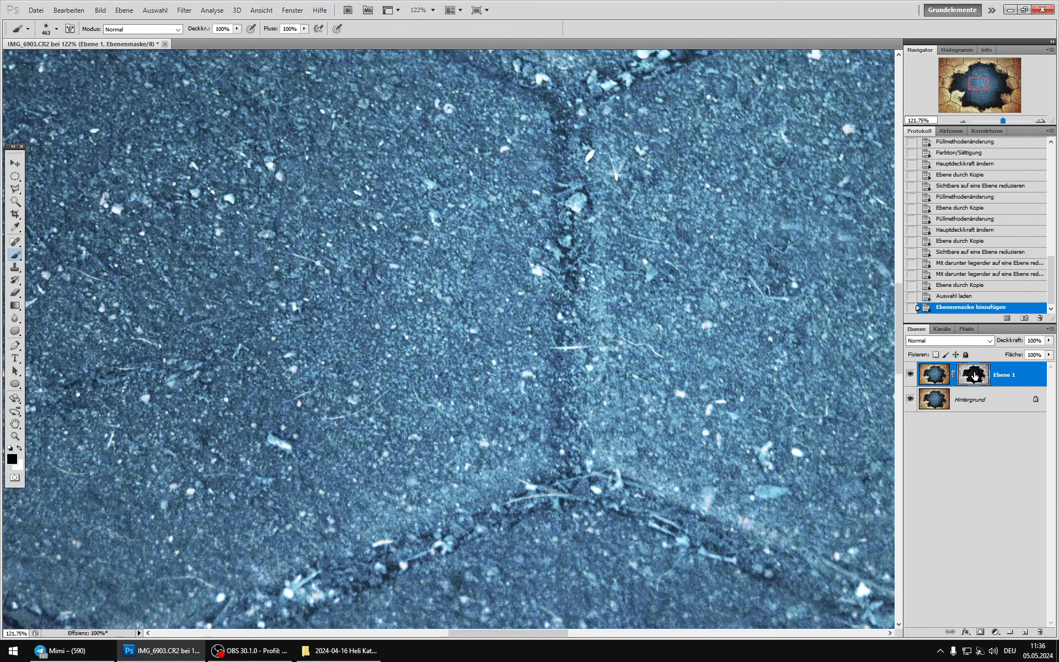
Step: Display the mask of Ebene 1 and paint black around the edge of the dark central area with a soft 308 px brush
left_click(973, 375, "alt")
scroll(473, 299, "down", 8)
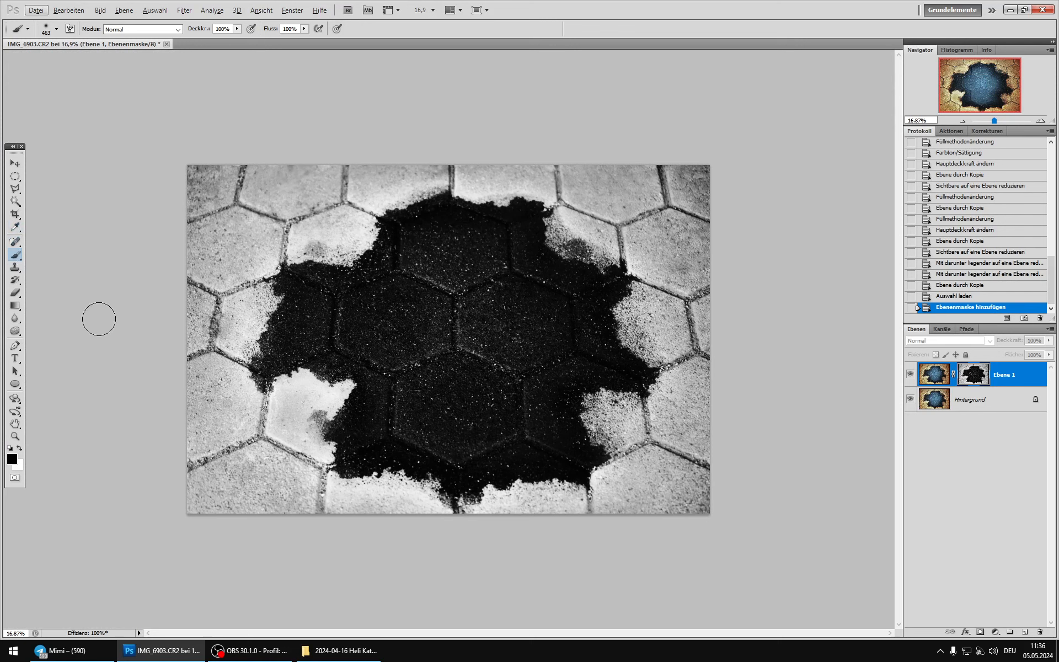
key("x")
key("alt+3")
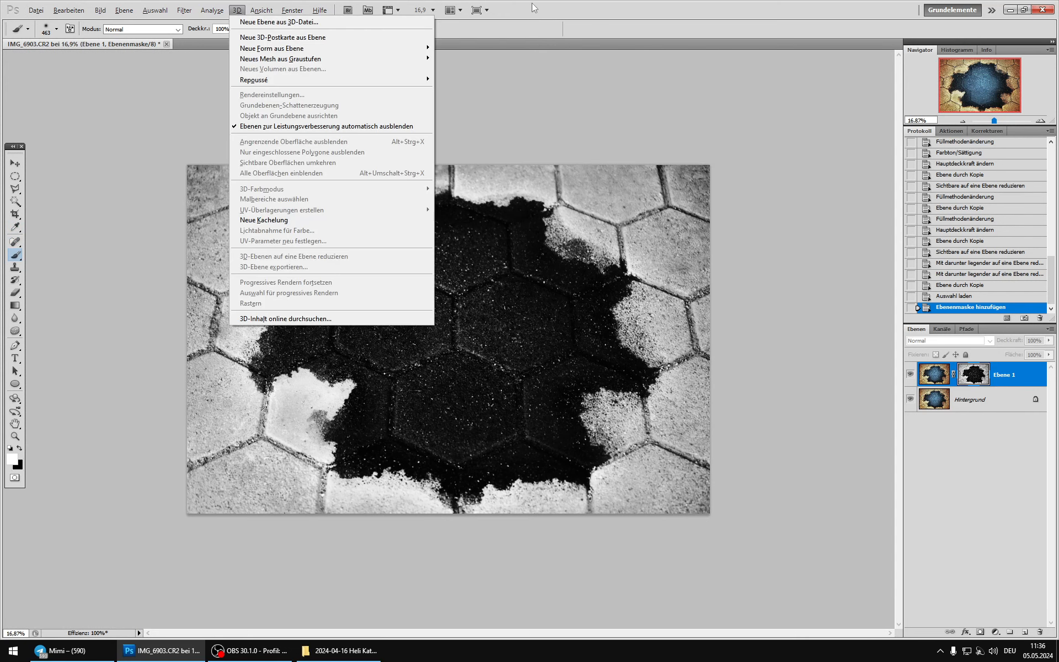
key("Escape")
key("x")
right_click(367, 232)
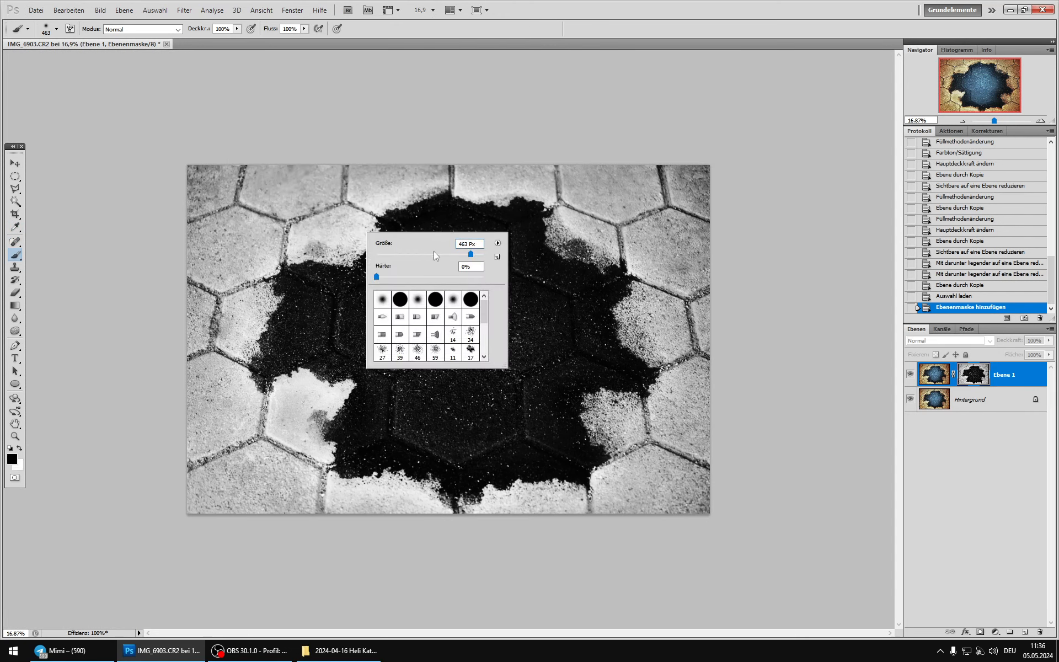
left_click(462, 254)
mouse_move(389, 197)
left_mouse_down()
mouse_move(446, 189)
mouse_move(429, 193)
mouse_move(541, 197)
mouse_move(551, 243)
mouse_move(626, 264)
mouse_move(619, 327)
mouse_move(664, 383)
mouse_move(645, 401)
mouse_move(590, 402)
mouse_move(589, 421)
mouse_move(613, 446)
mouse_move(591, 434)
mouse_move(616, 452)
mouse_move(592, 487)
mouse_move(603, 474)
mouse_move(545, 485)
mouse_move(565, 488)
mouse_move(487, 490)
mouse_move(480, 504)
mouse_move(453, 507)
mouse_move(452, 497)
mouse_move(489, 493)
mouse_move(374, 475)
mouse_move(403, 475)
mouse_move(345, 487)
mouse_move(350, 479)
mouse_move(328, 479)
mouse_move(331, 446)
mouse_move(320, 444)
mouse_move(351, 382)
mouse_move(335, 392)
mouse_move(303, 374)
mouse_move(253, 385)
mouse_move(242, 367)
mouse_move(271, 307)
mouse_move(276, 263)
mouse_move(347, 257)
mouse_move(375, 229)
mouse_move(372, 240)
mouse_move(375, 210)
mouse_move(345, 258)
left_mouse_up()
left_click(330, 445)
Step: Enlarge the brush to 618 px and paint the remaining outer paving stones black in the mask
right_click(297, 414)
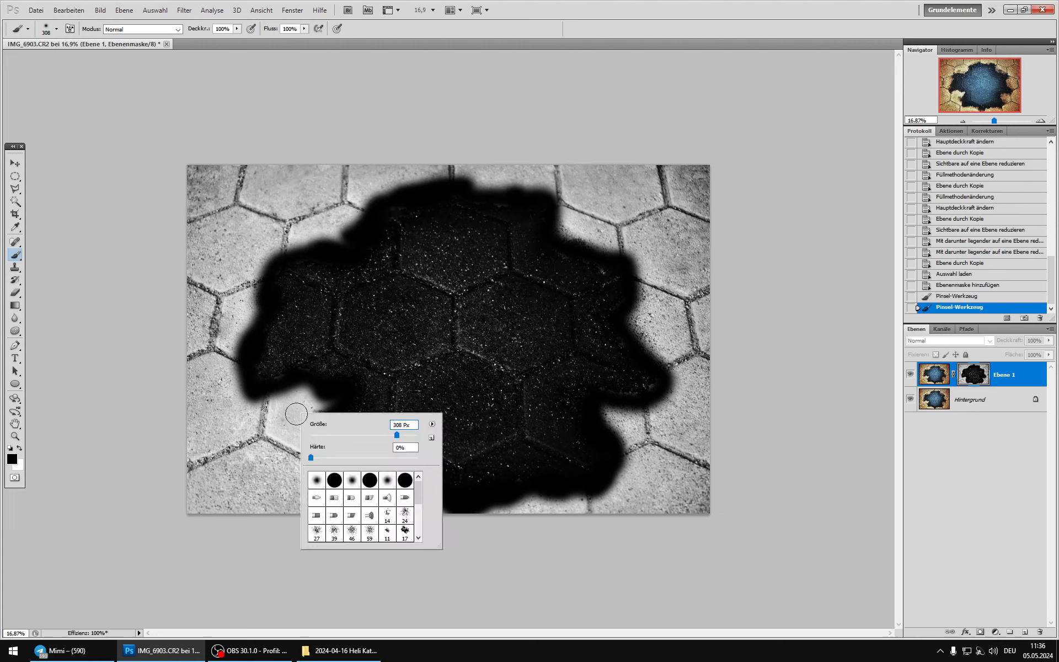
mouse_move(303, 403)
left_mouse_down()
mouse_move(262, 401)
mouse_move(323, 409)
mouse_move(298, 466)
mouse_move(306, 472)
mouse_move(314, 445)
mouse_move(360, 516)
mouse_move(404, 500)
mouse_move(513, 523)
mouse_move(444, 520)
mouse_move(578, 517)
mouse_move(534, 515)
mouse_move(640, 491)
mouse_move(614, 415)
mouse_move(654, 443)
mouse_move(685, 411)
mouse_move(678, 430)
mouse_move(690, 481)
mouse_move(655, 487)
mouse_move(661, 497)
mouse_move(643, 420)
mouse_move(614, 427)
mouse_move(687, 422)
mouse_move(681, 394)
mouse_move(701, 365)
mouse_move(639, 309)
mouse_move(679, 359)
mouse_move(660, 334)
mouse_move(654, 277)
mouse_move(663, 150)
mouse_move(697, 153)
mouse_move(715, 302)
mouse_move(627, 218)
mouse_move(566, 220)
mouse_move(618, 244)
mouse_move(616, 206)
mouse_move(653, 185)
mouse_move(692, 251)
mouse_move(715, 367)
mouse_move(660, 210)
mouse_move(566, 165)
mouse_move(505, 170)
mouse_move(563, 198)
mouse_move(488, 179)
mouse_move(561, 193)
mouse_move(490, 167)
mouse_move(401, 170)
mouse_move(492, 161)
mouse_move(355, 196)
mouse_move(321, 236)
mouse_move(347, 210)
mouse_move(340, 169)
mouse_move(353, 170)
mouse_move(288, 181)
mouse_move(149, 173)
mouse_move(187, 196)
mouse_move(304, 229)
mouse_move(237, 254)
mouse_move(279, 226)
mouse_move(253, 248)
mouse_move(251, 271)
mouse_move(201, 289)
mouse_move(199, 380)
mouse_move(220, 312)
mouse_move(230, 359)
mouse_move(222, 397)
mouse_move(263, 428)
mouse_move(220, 456)
mouse_move(270, 496)
mouse_move(267, 520)
mouse_move(260, 508)
mouse_move(524, 514)
left_mouse_up()
left_click_drag(617, 261, 627, 265)
mouse_move(365, 241)
left_mouse_down()
mouse_move(338, 182)
mouse_move(350, 168)
mouse_move(305, 187)
left_mouse_up()
mouse_move(223, 491)
left_mouse_down()
mouse_move(311, 422)
mouse_move(295, 519)
left_mouse_up()
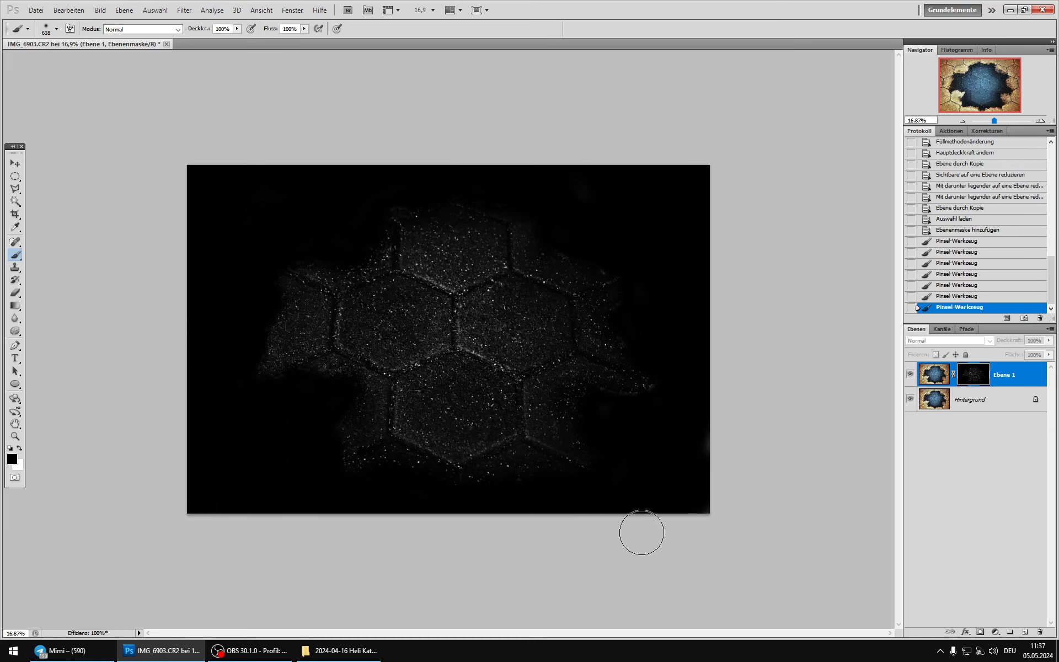
Step: Increase the contrast of the Ebene 1 mask with Gradationskurven, mapping input 24 to 14 and input 162 to 217
left_click(939, 370)
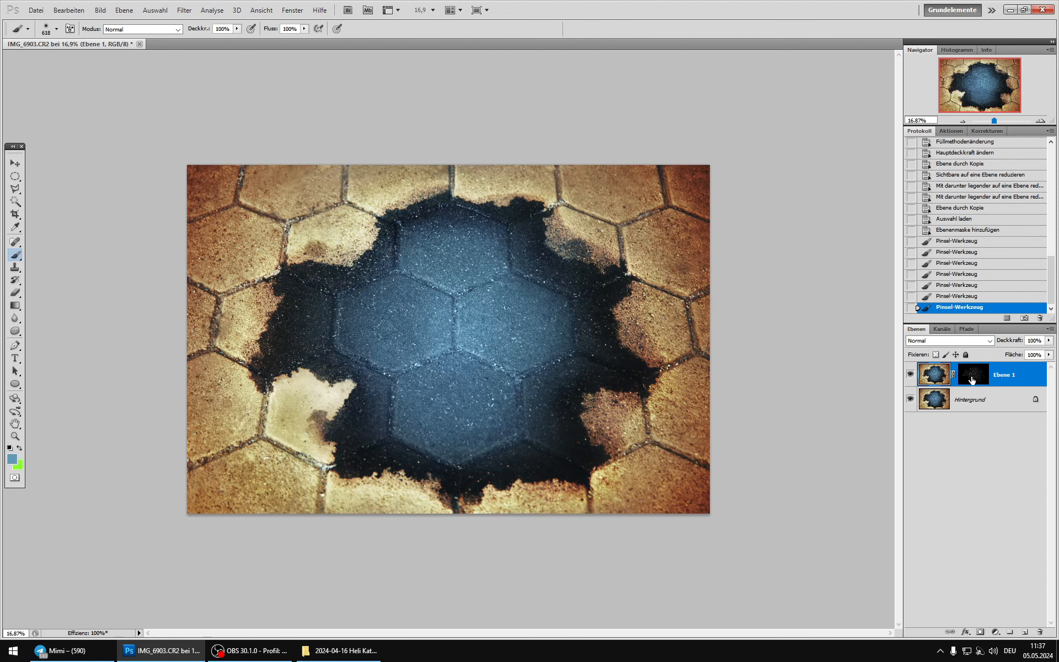
left_click(973, 380)
left_click(977, 380, "alt")
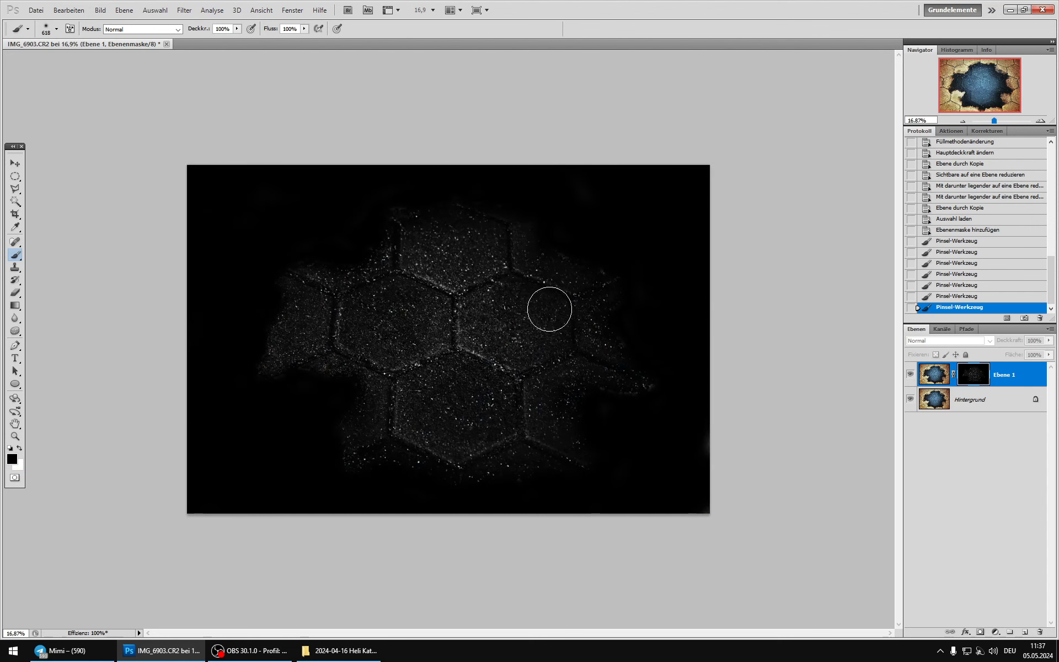
scroll(548, 307, "up", 3, "alt")
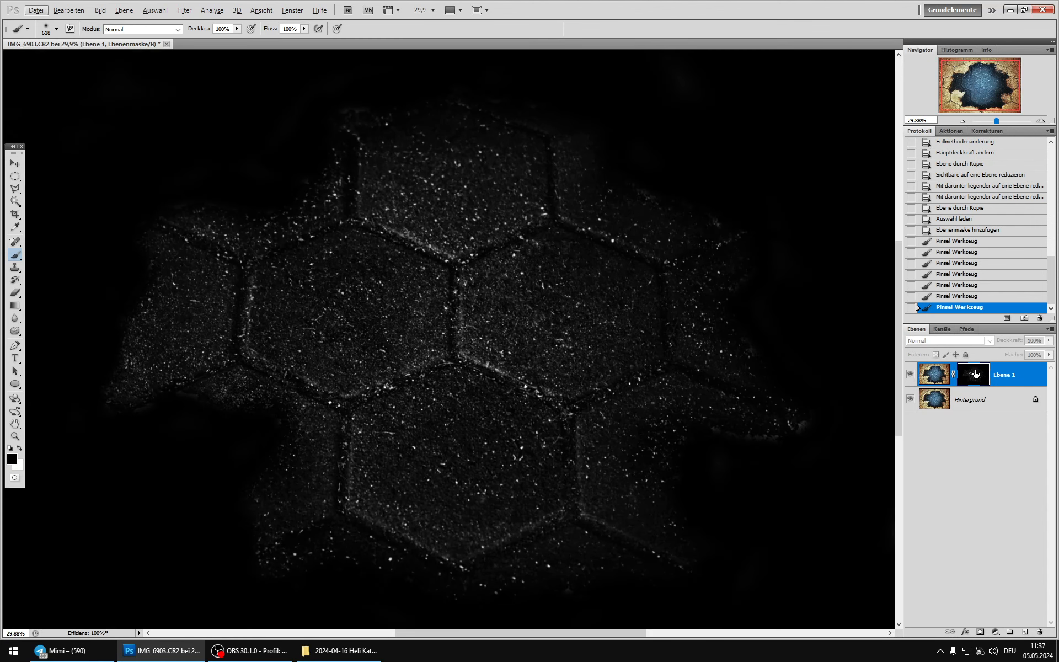
left_click(100, 10)
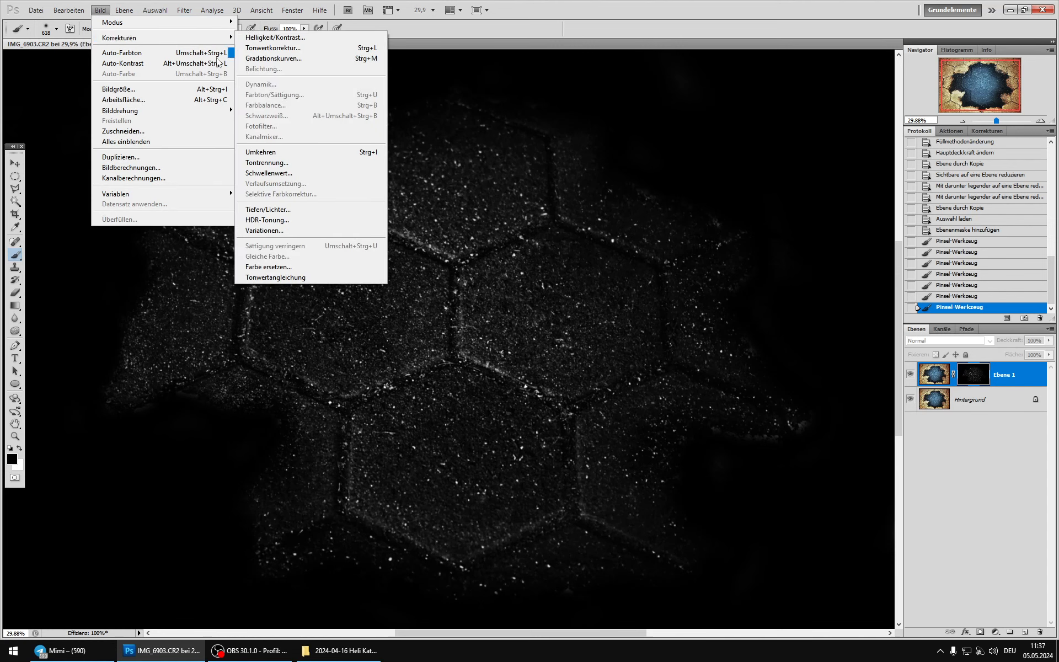
left_click(316, 63)
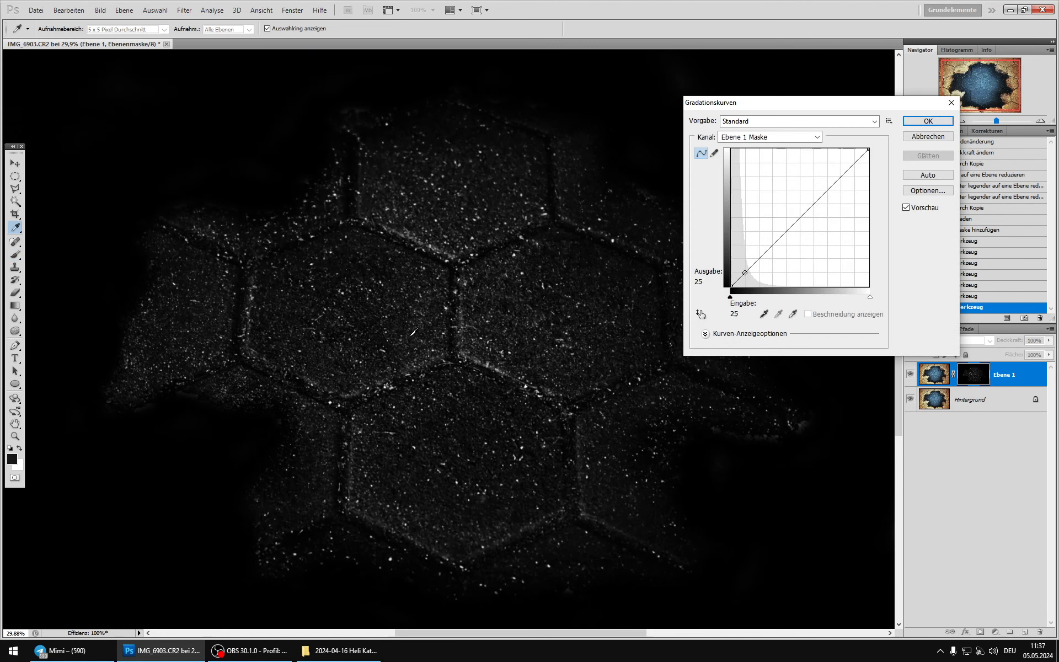
left_click_drag(743, 278, 744, 279)
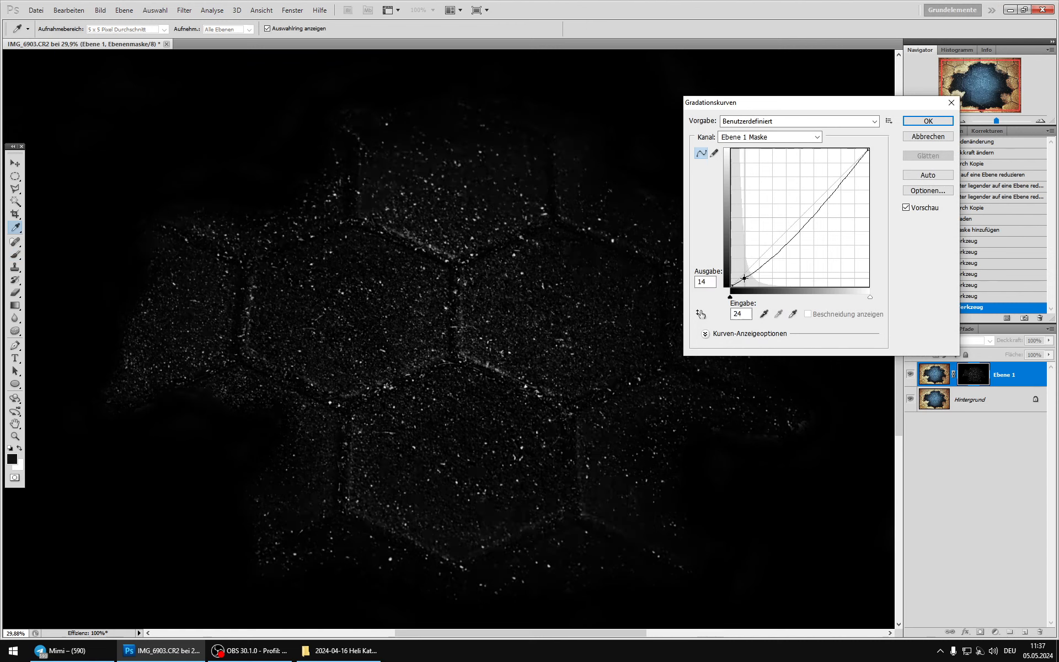
left_click_drag(822, 210, 818, 170)
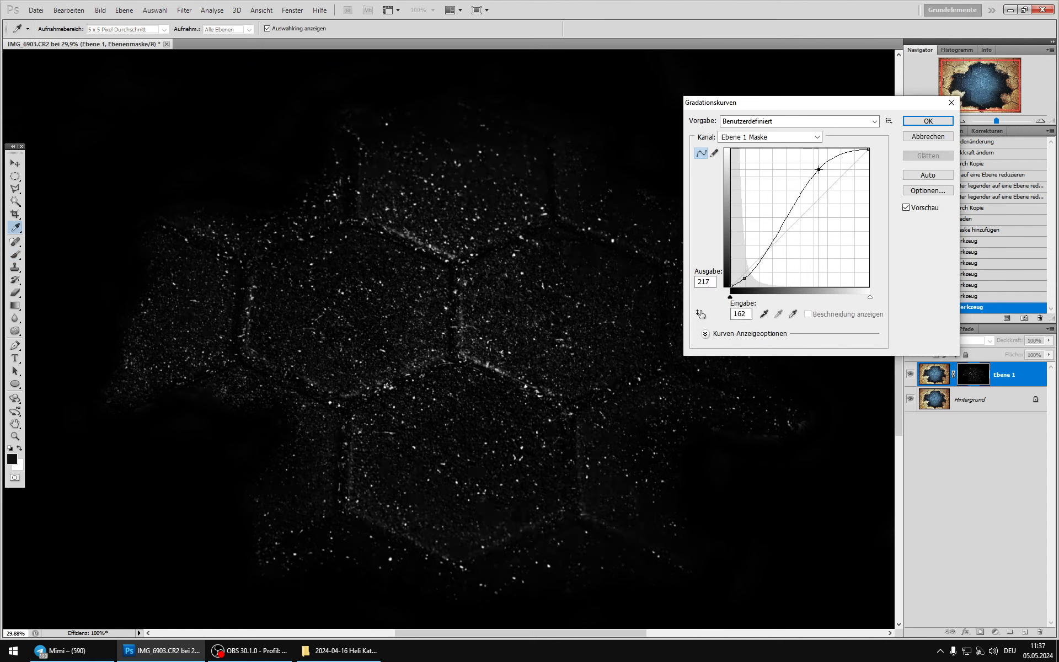
left_click(928, 121)
Step: Set the blend mode of Ebene 1 to Negativ multiplizieren and compare the image with and without the layer
scroll(467, 362, "down", 4)
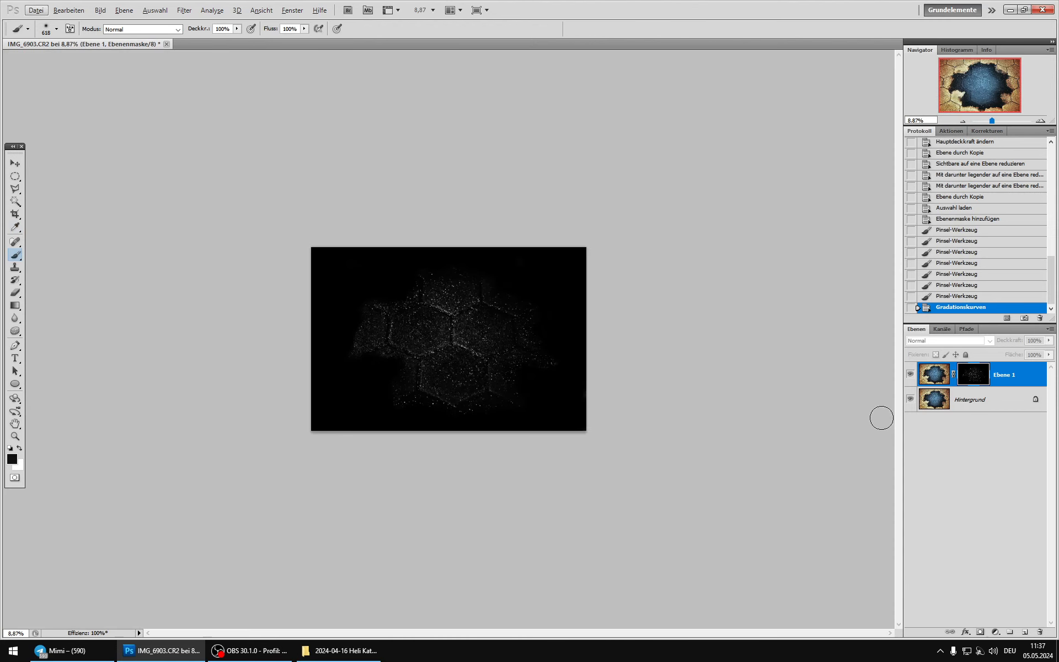
left_click(939, 377)
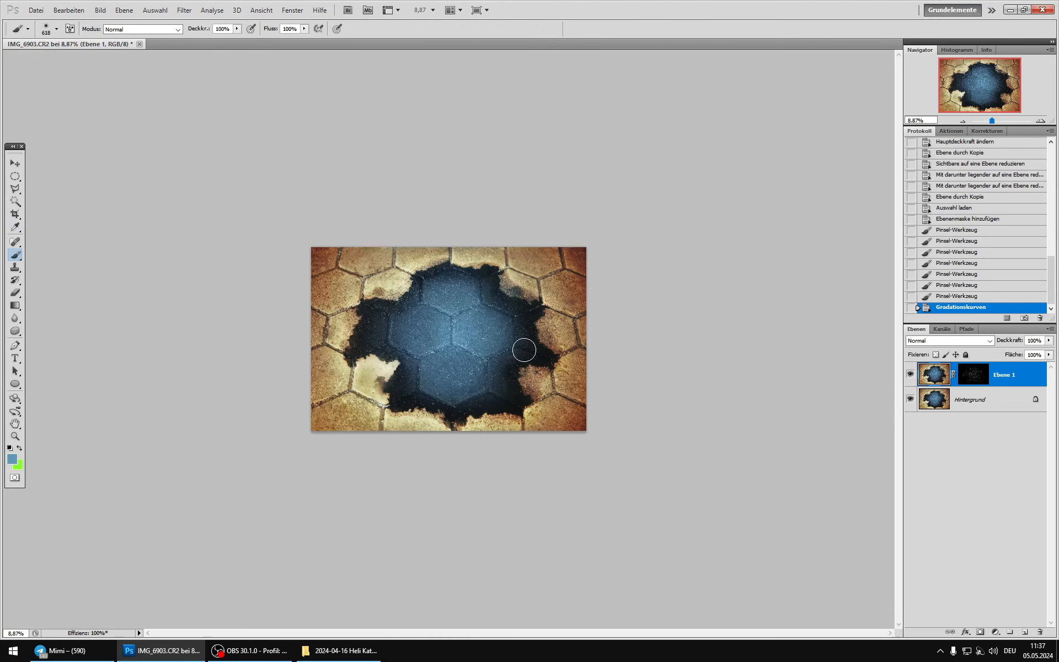
scroll(475, 295, "up", 4)
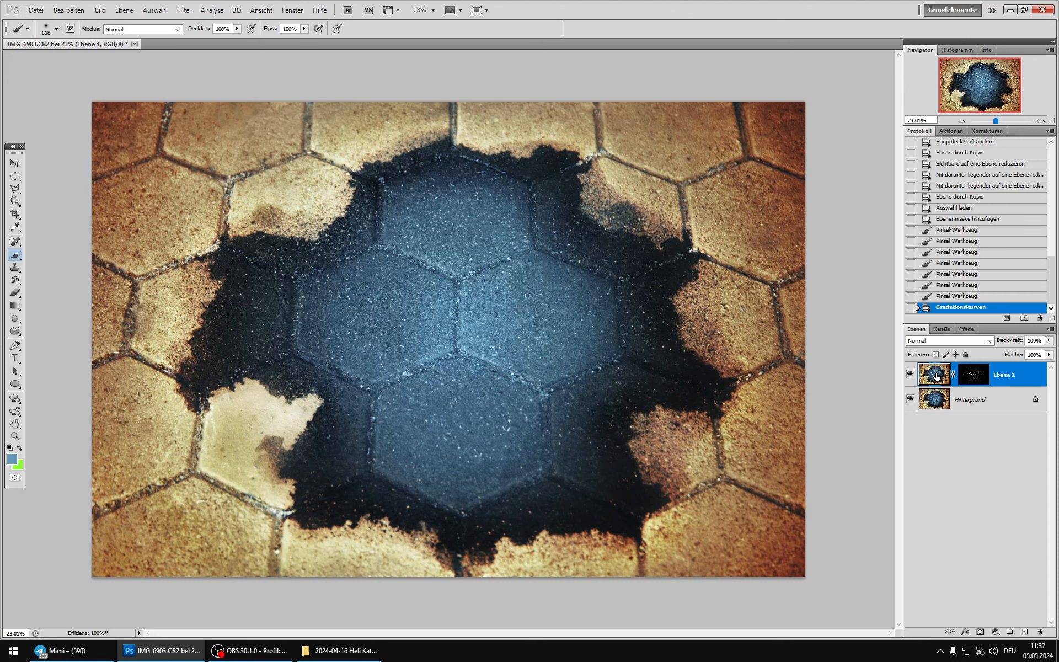
left_click(936, 342)
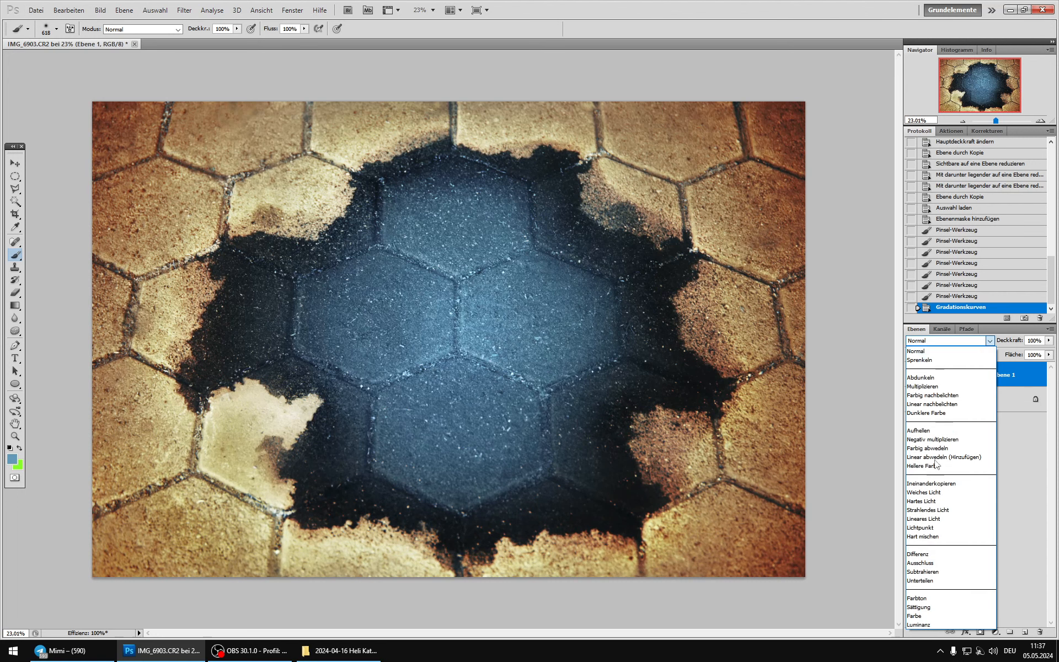
left_click(929, 441)
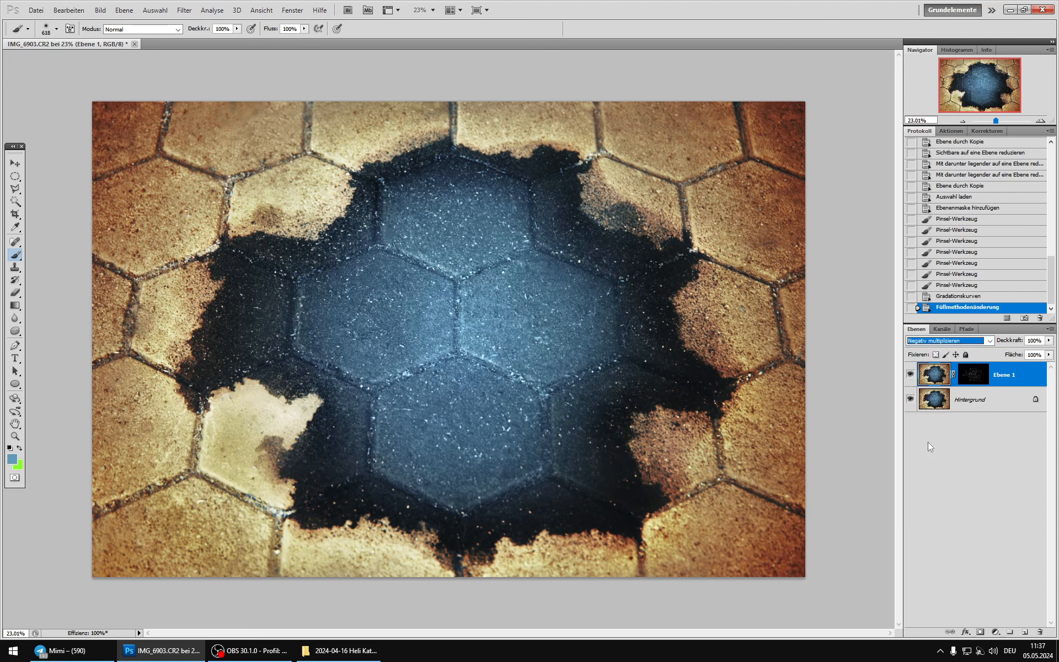
left_click(910, 374)
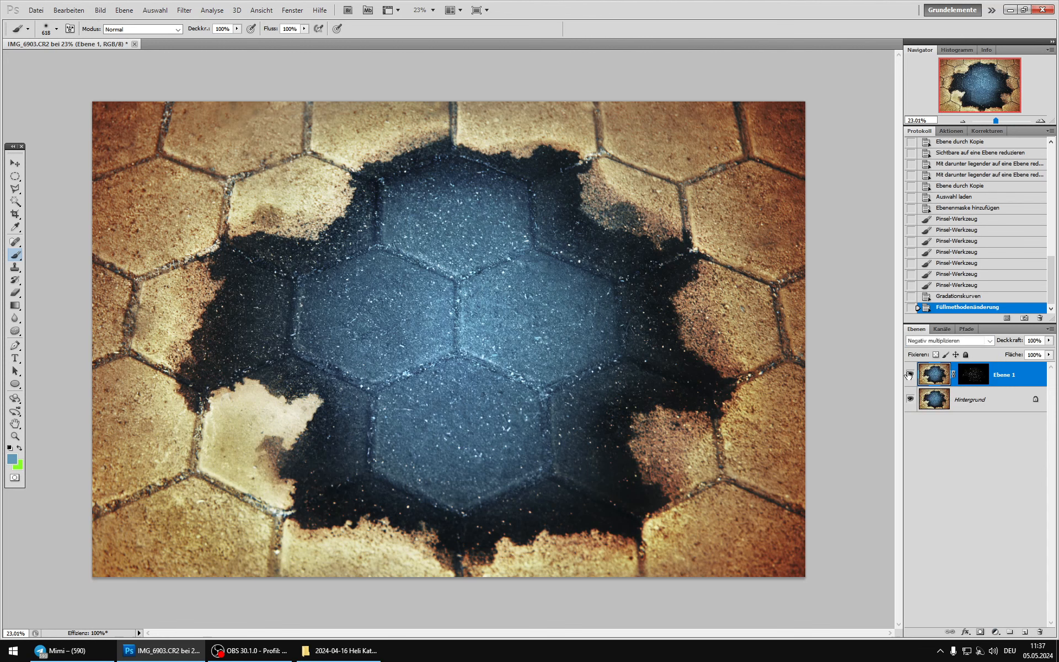
left_click(910, 375)
Step: Darken the Ebene 1 mask with Gradationskurven by moving the black point to input 63, output 0
left_click(973, 375, "alt")
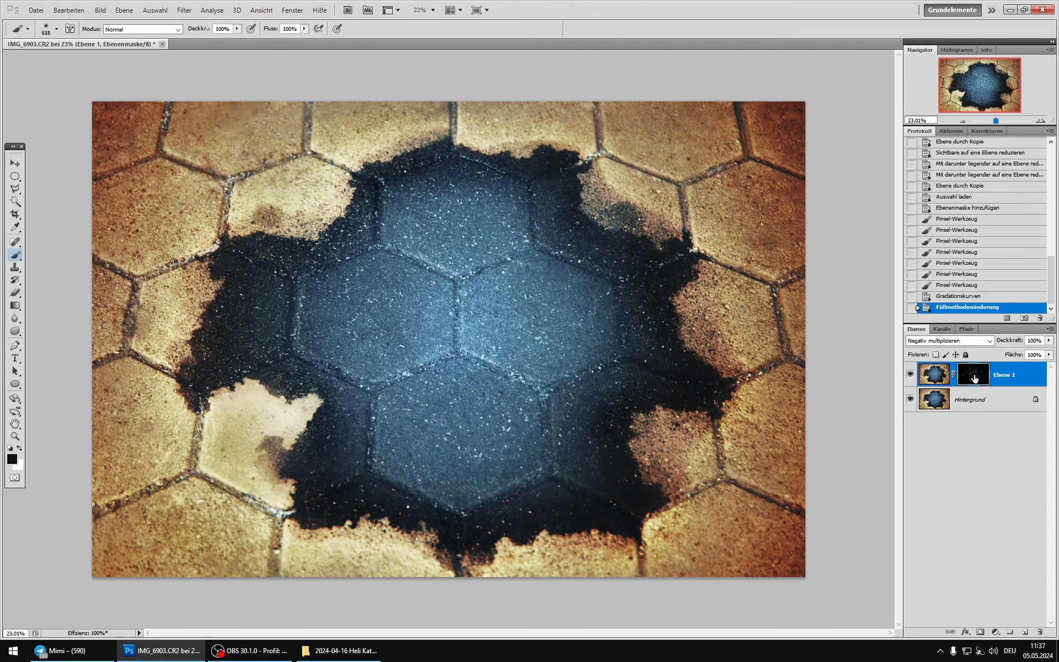
left_click(100, 10)
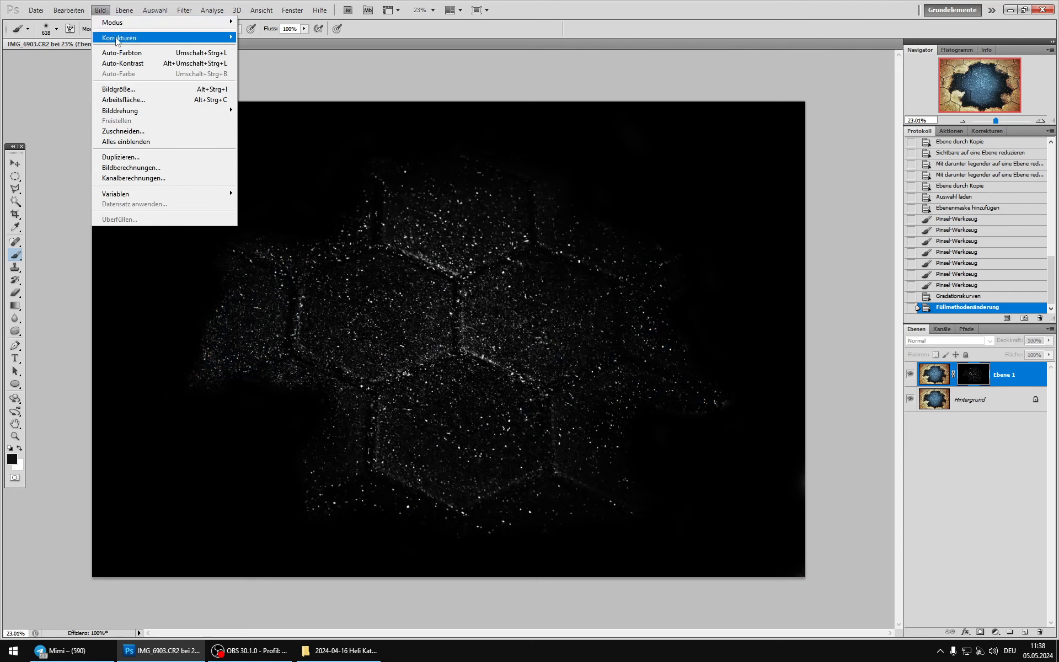
mouse_move(115, 33)
left_click(273, 57)
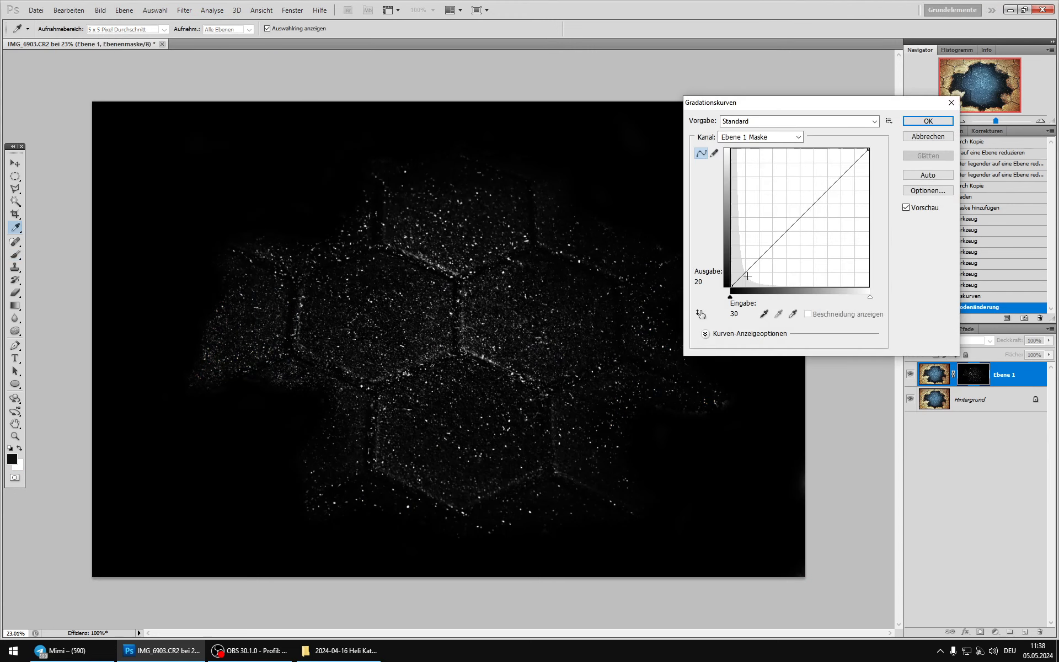
left_click_drag(731, 285, 765, 285)
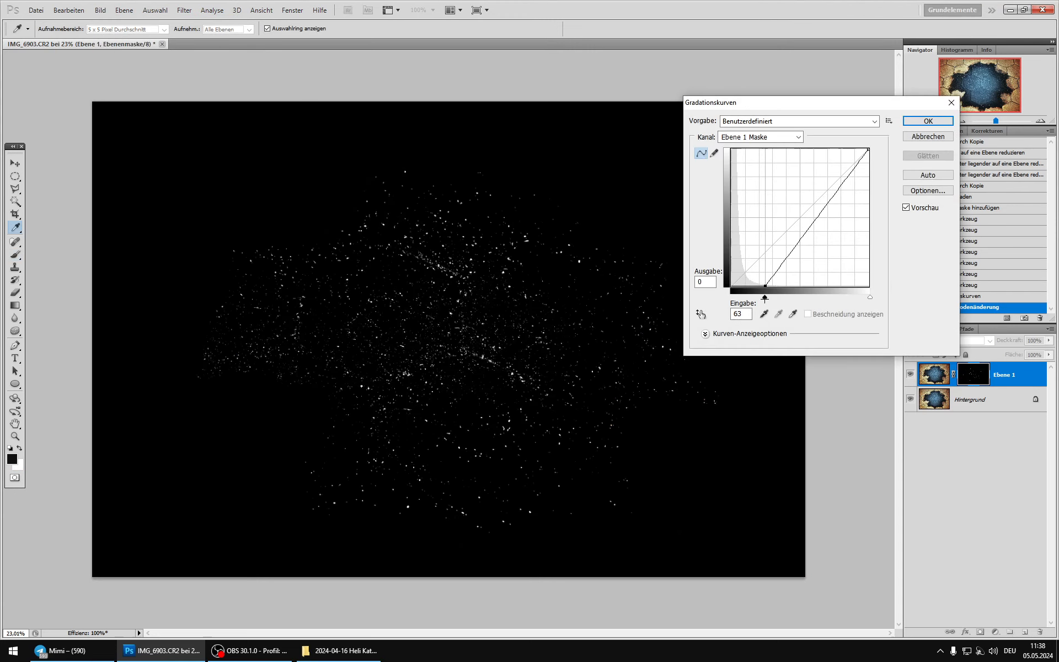
left_click(928, 120)
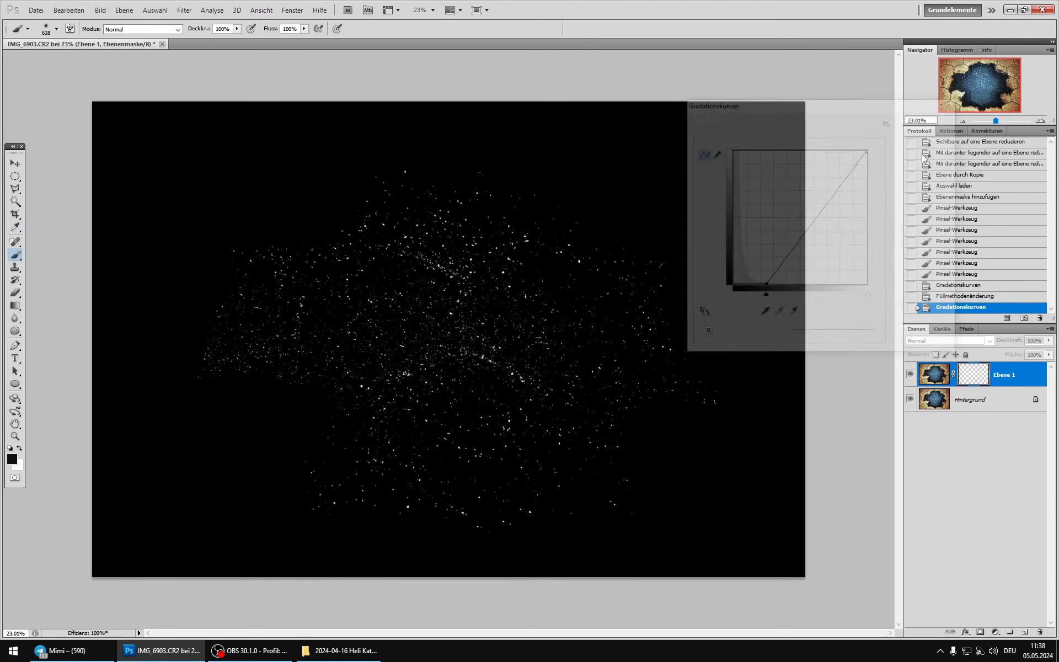
Step: Compare the image repeatedly with and without Ebene 1 to judge the brightened specks on the blue stones
left_click(911, 370)
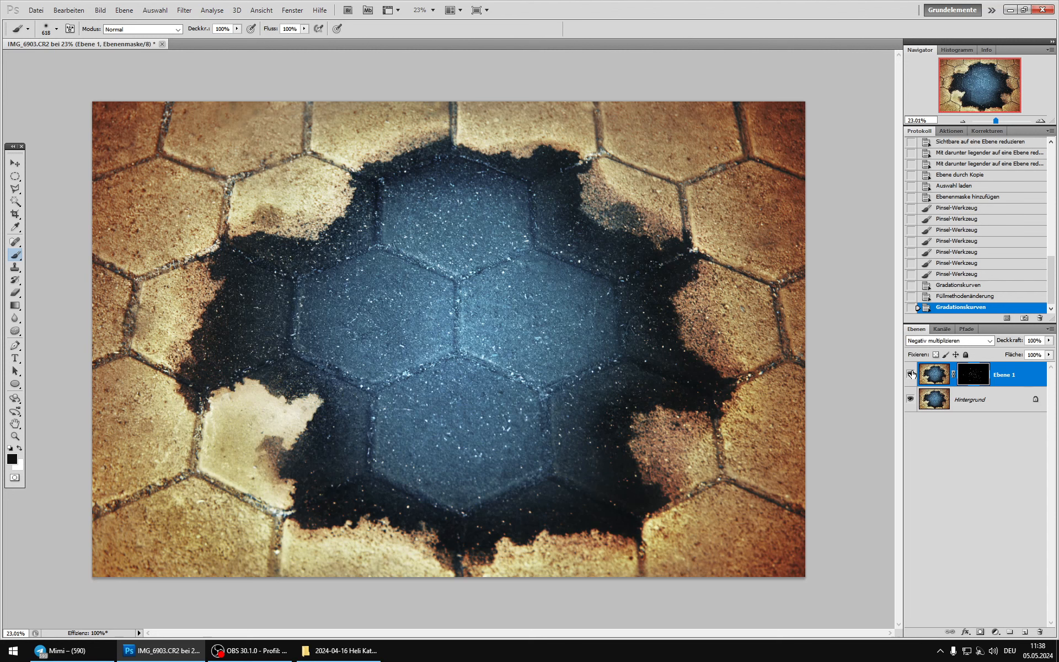
left_click(910, 374)
left_click(909, 374)
left_click(908, 374)
left_click(908, 374)
left_click(909, 374)
left_click(907, 373)
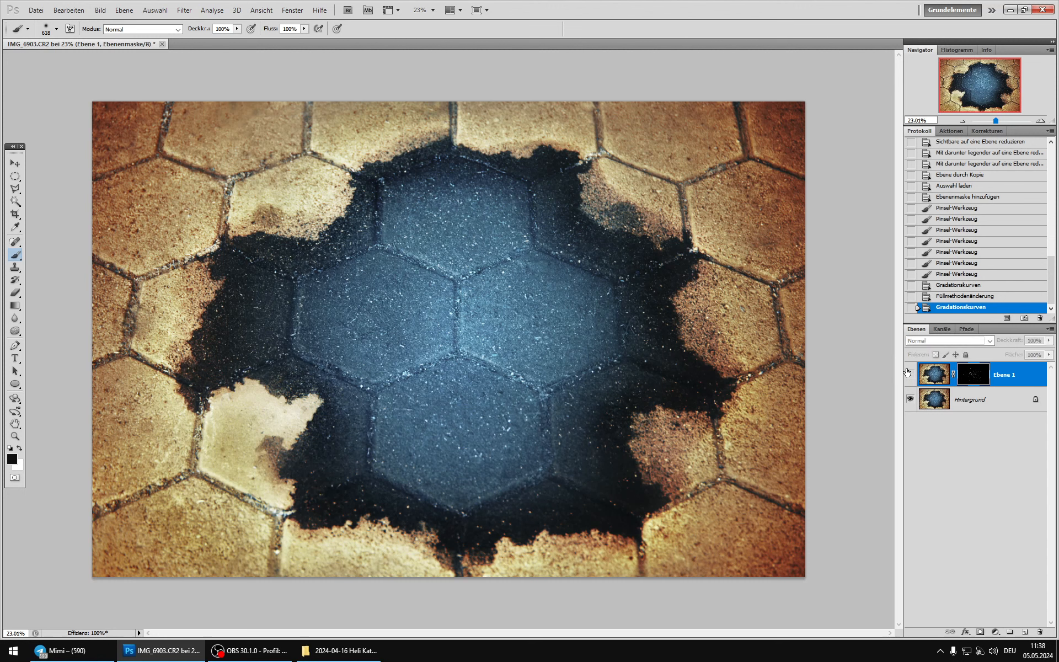
left_click(907, 373)
left_click(907, 373)
left_click(907, 373)
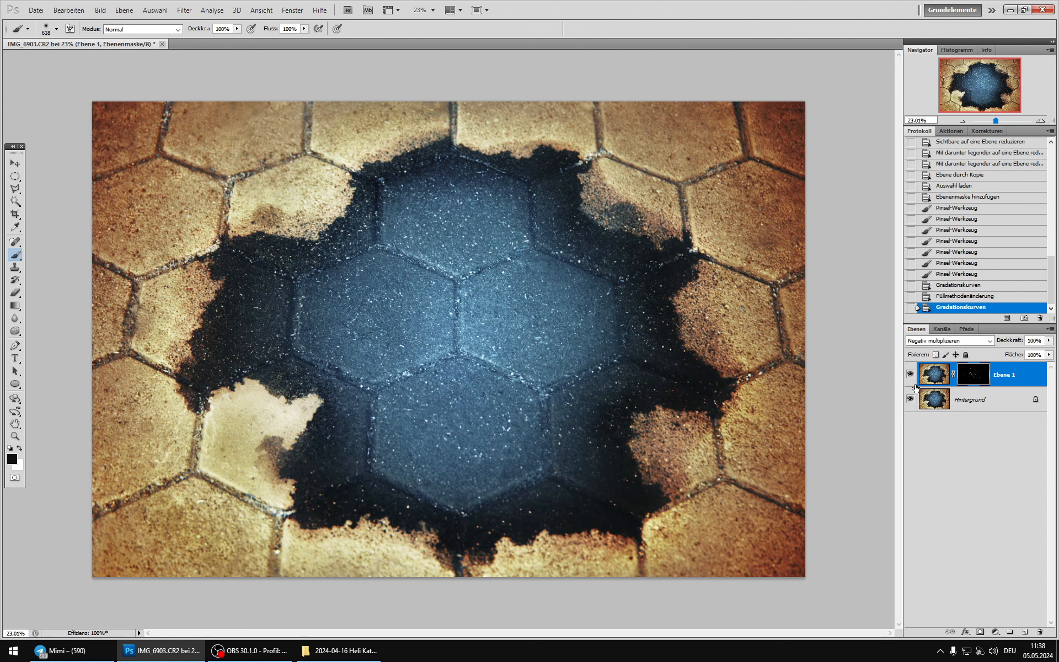
Step: Merge Ebene 1 down into the background and duplicate the result onto a new layer for close work on the central stones
key("ctrl+e")
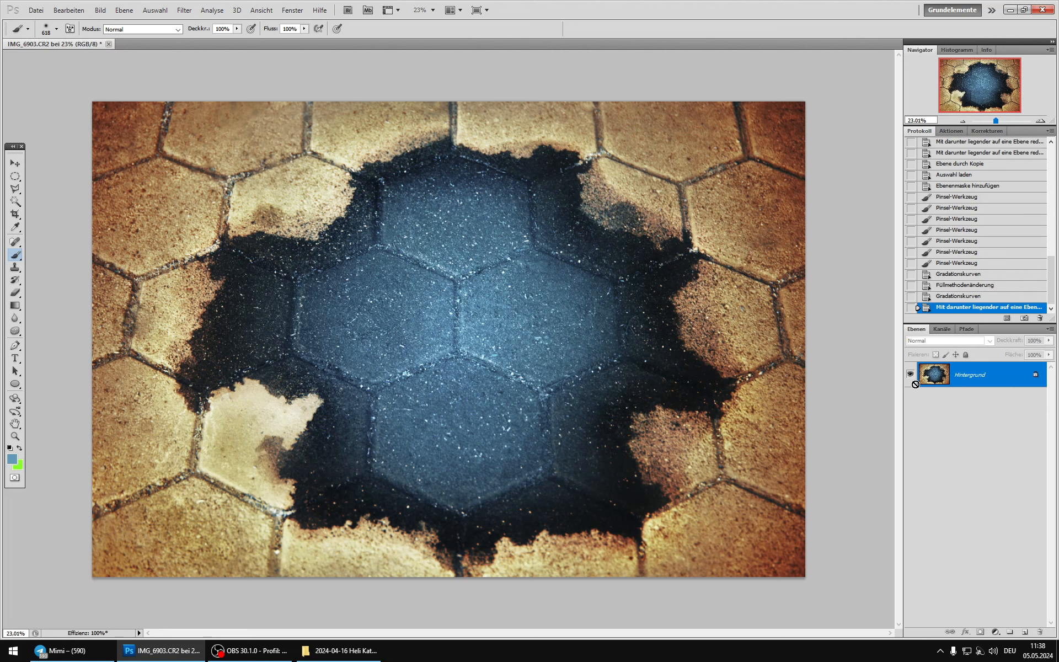
key("ctrl+j")
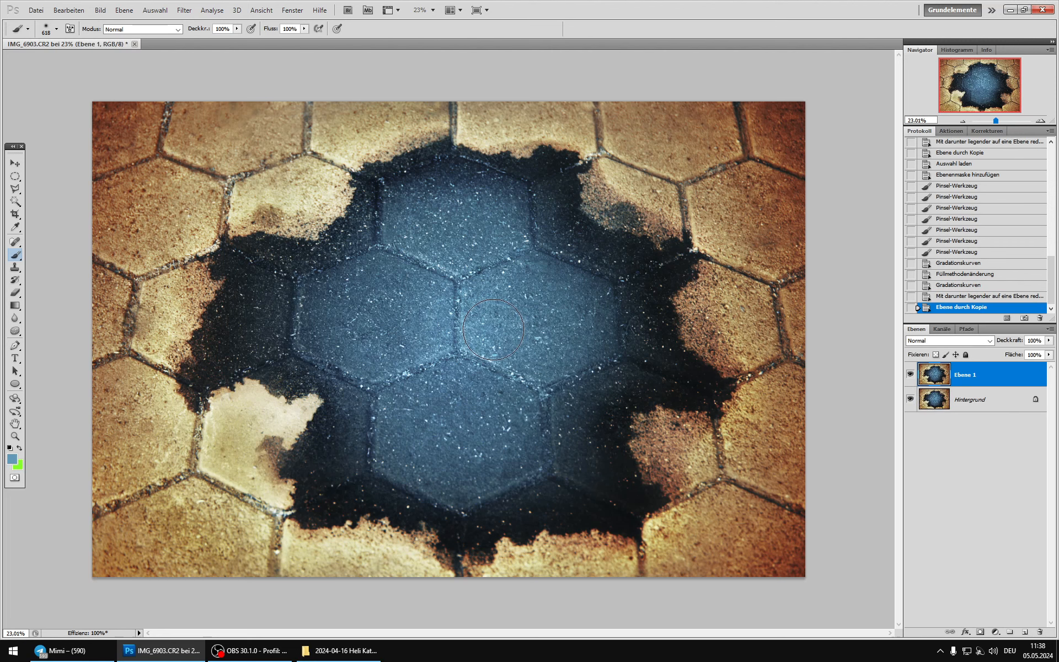
scroll(457, 370, "up", 3)
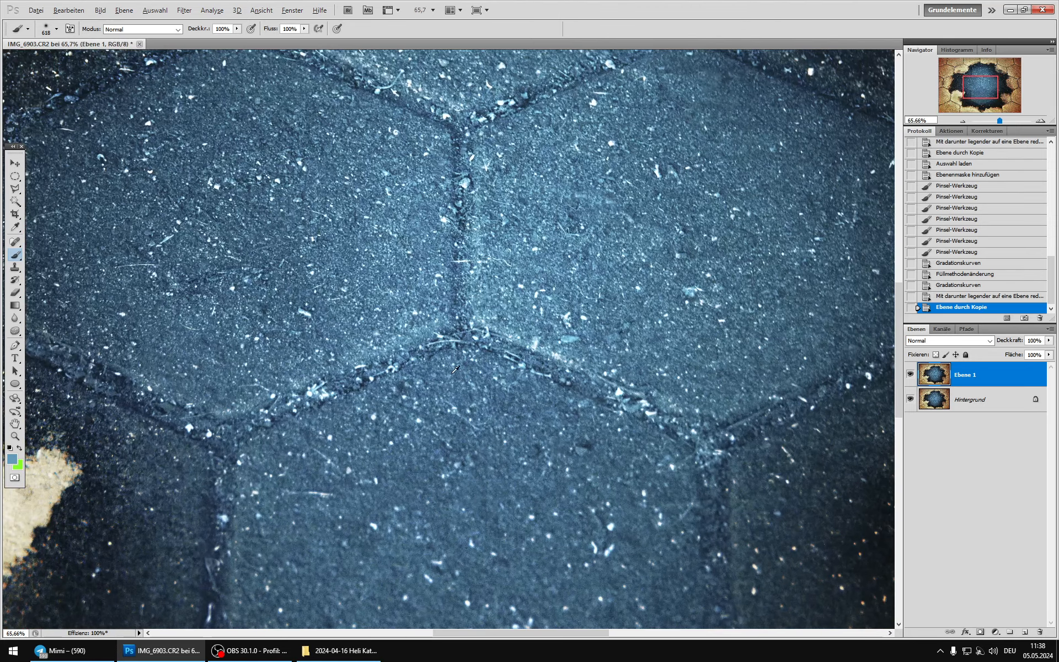
Step: Clone away the two joints above the lower central stone on Ebene 1 with an 88 px Kopierstempel
key("s")
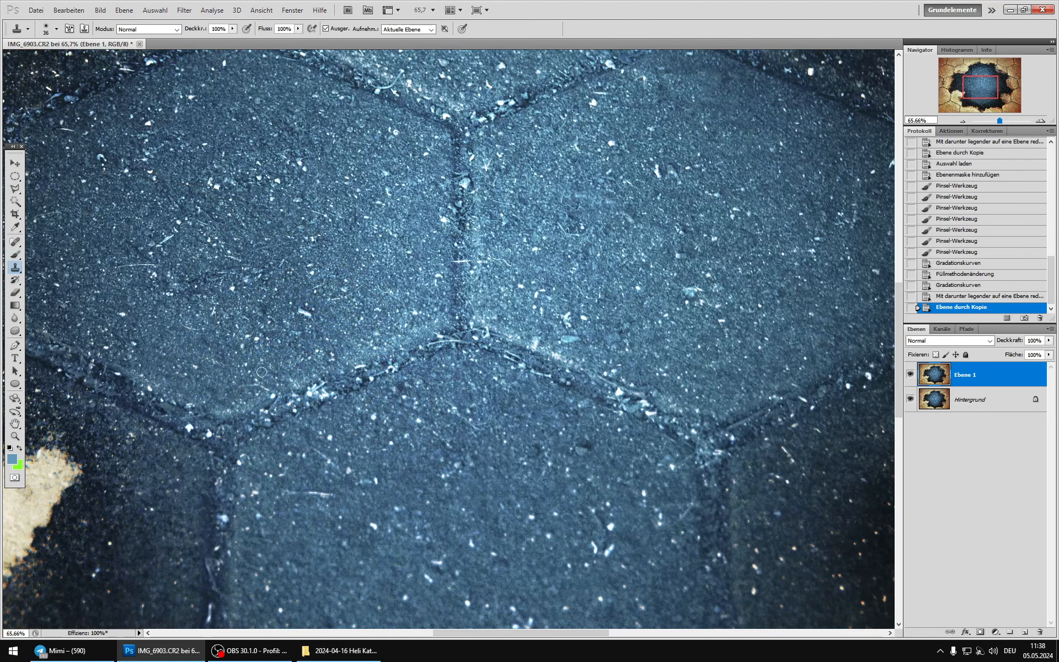
right_click(370, 446)
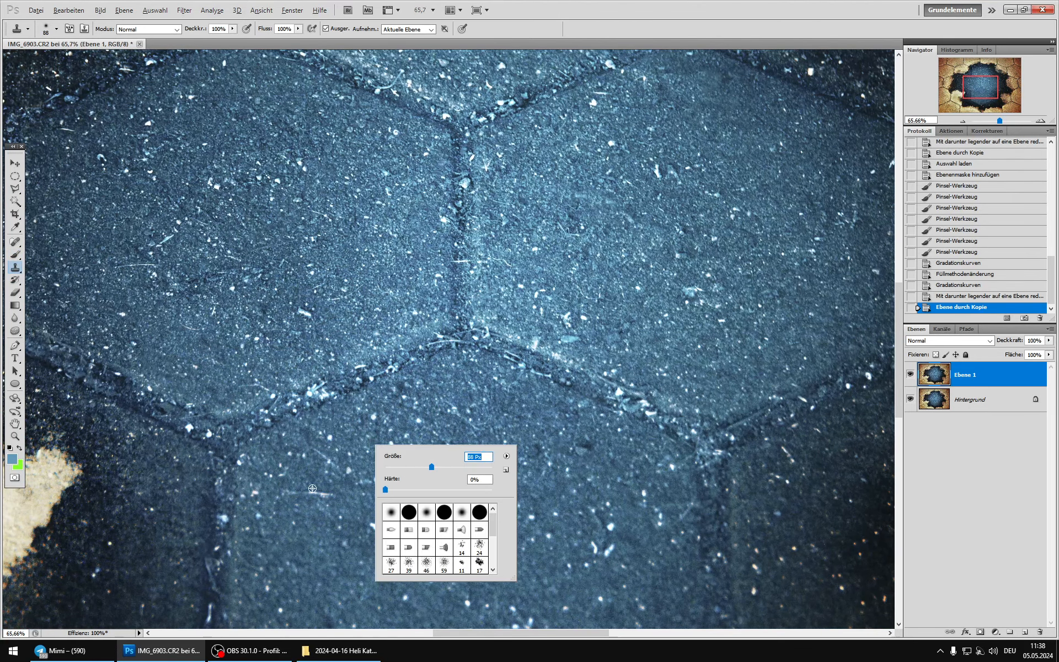
left_click(284, 439, "alt")
left_click(226, 376, "alt")
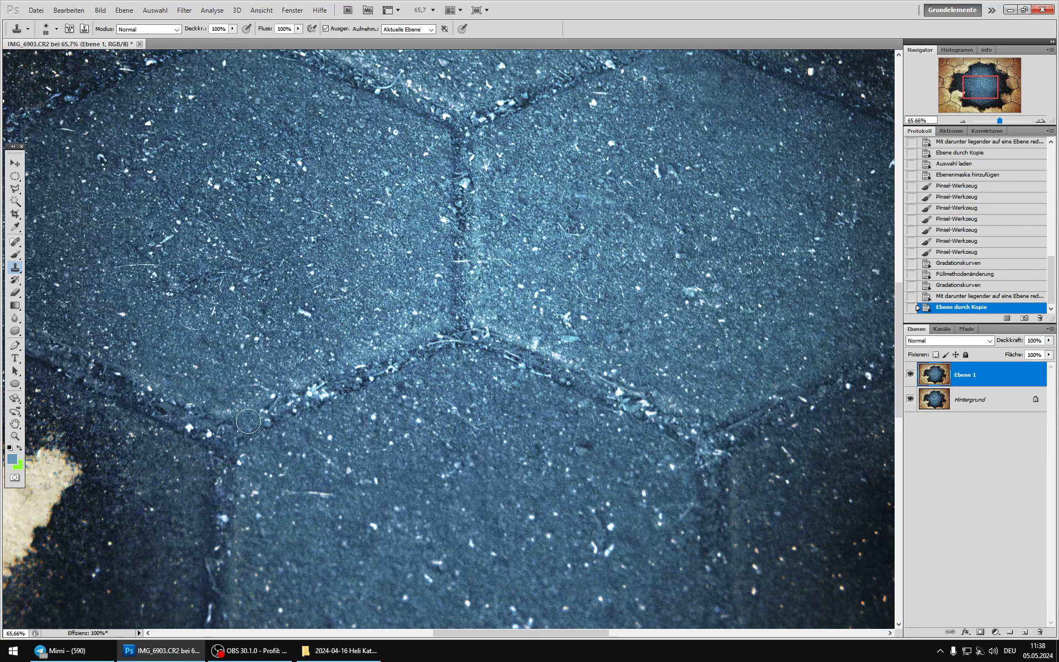
mouse_move(260, 417)
left_mouse_down()
mouse_move(352, 373)
mouse_move(352, 390)
mouse_move(405, 363)
mouse_move(392, 374)
mouse_move(434, 348)
mouse_move(394, 365)
left_mouse_up()
left_click(353, 344, "alt")
left_click(245, 366, "alt")
left_click_drag(263, 395, 237, 417)
scroll(410, 386, "down", 3)
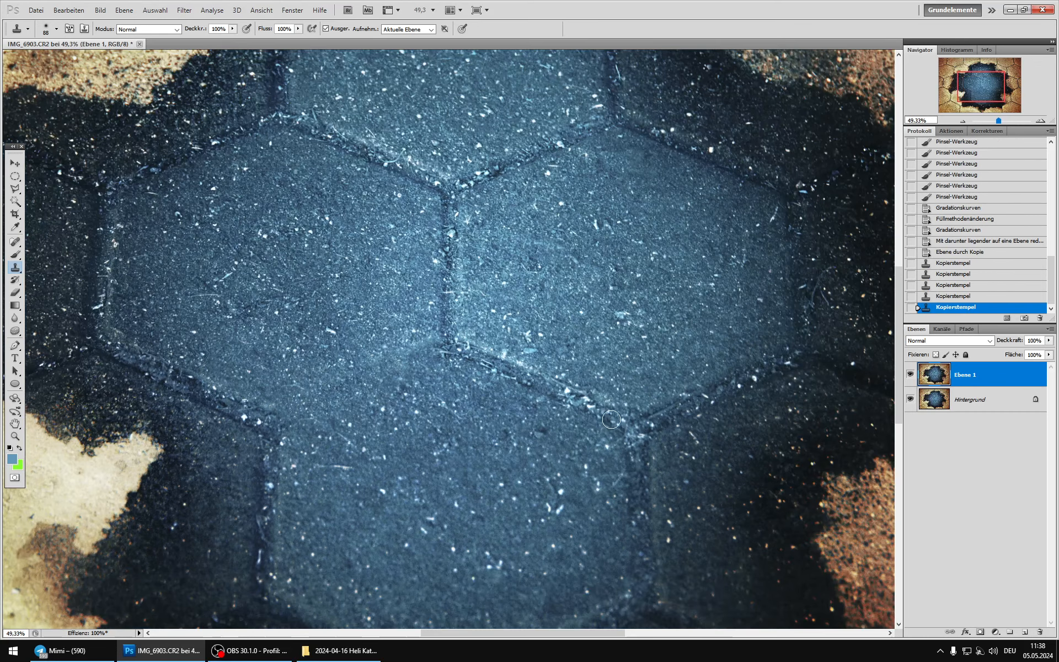
mouse_move(610, 419)
left_mouse_down()
mouse_move(601, 404)
mouse_move(442, 343)
left_mouse_up()
Step: Enlarge the clone brush to 131 px and remove the vertical joint between the two middle stones
right_click(510, 409)
left_click_drag(568, 428, 584, 428)
left_click(414, 304, "alt")
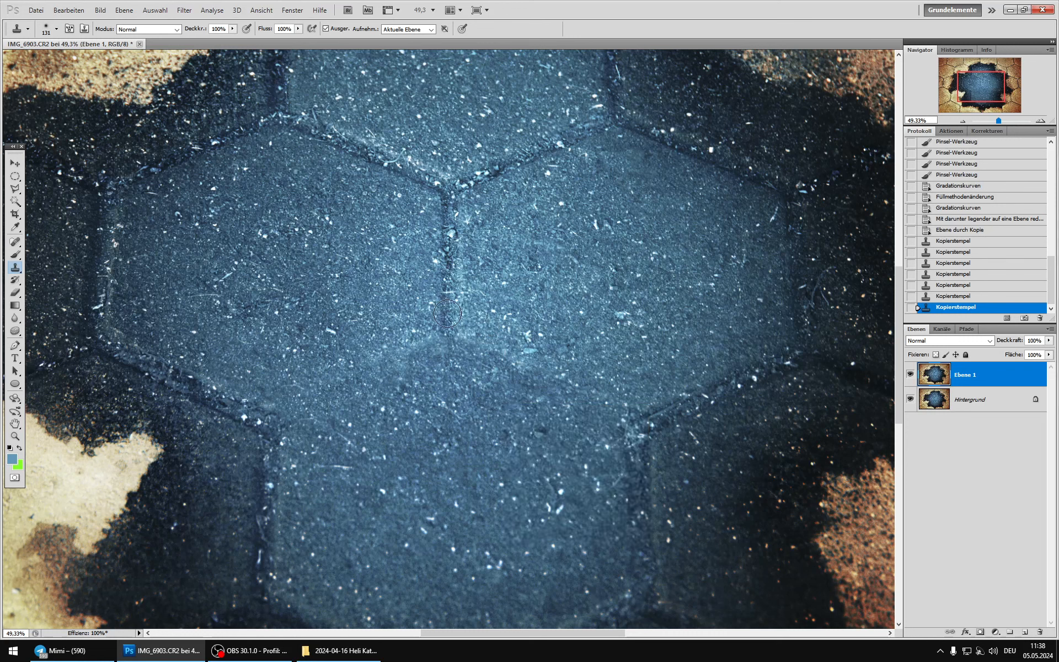
left_click_drag(449, 314, 447, 297)
left_click_drag(446, 292, 448, 253)
mouse_move(448, 243)
left_mouse_down()
mouse_move(449, 260)
mouse_move(452, 207)
mouse_move(460, 223)
left_mouse_up()
left_click(419, 246, "alt")
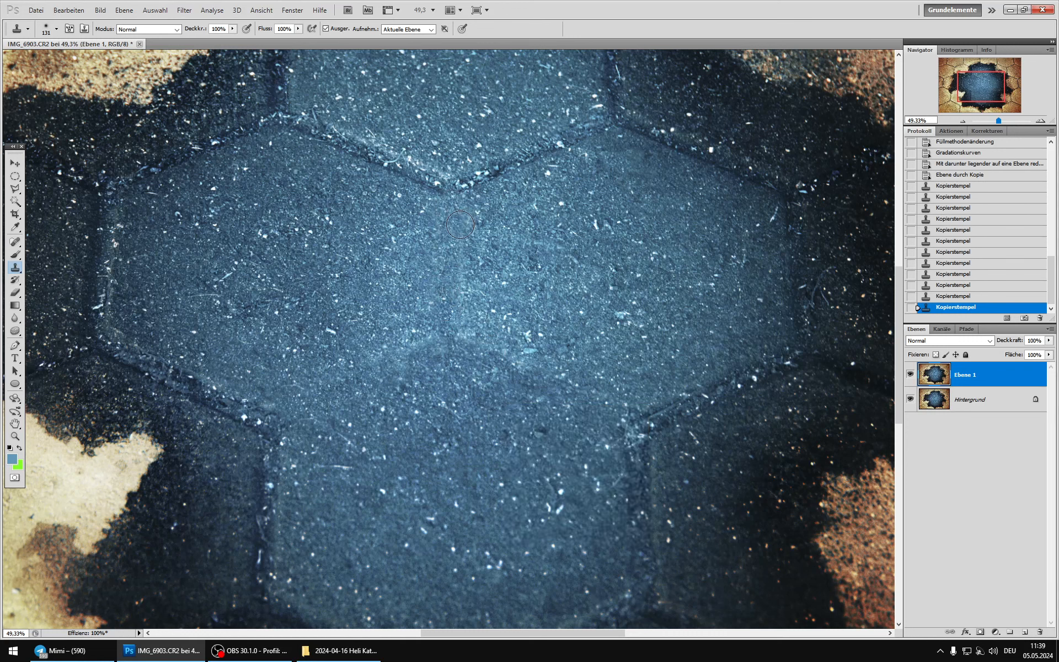
Step: Clone away the two slanting joints below the upper central stone using the adjacent speckled texture
left_click(414, 204, "alt")
left_click_drag(435, 183, 440, 181)
left_click_drag(415, 175, 434, 185)
mouse_move(454, 187)
left_mouse_down()
mouse_move(416, 197)
mouse_move(411, 175)
mouse_move(309, 130)
left_mouse_up()
left_click(389, 184, "alt")
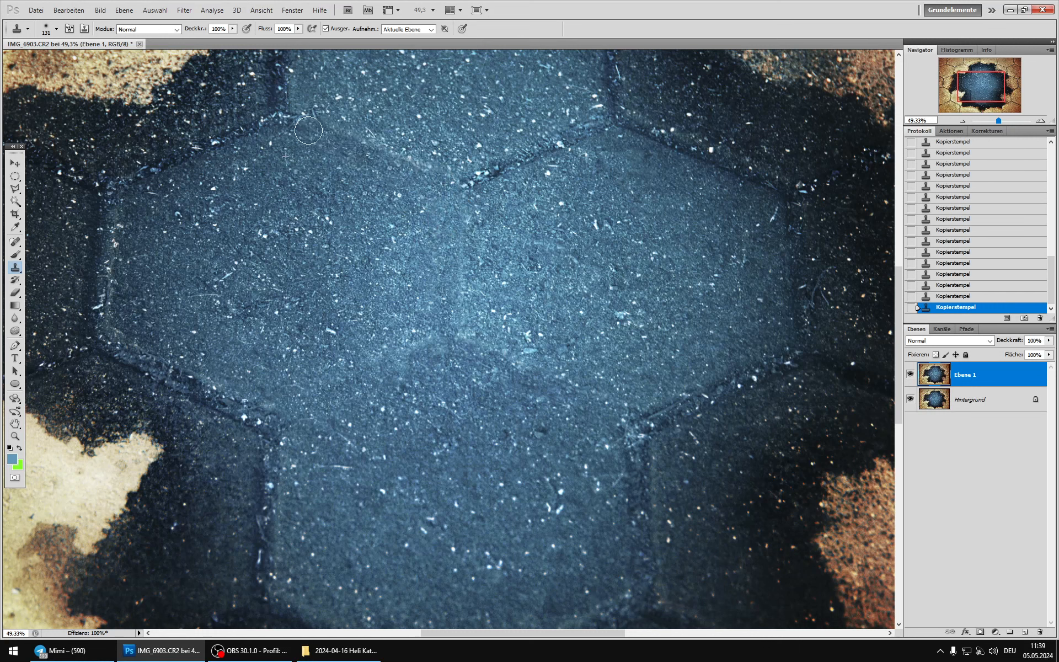
left_click(512, 201, "alt")
mouse_move(497, 176)
left_mouse_down()
mouse_move(469, 181)
mouse_move(594, 133)
left_mouse_up()
left_click(509, 168)
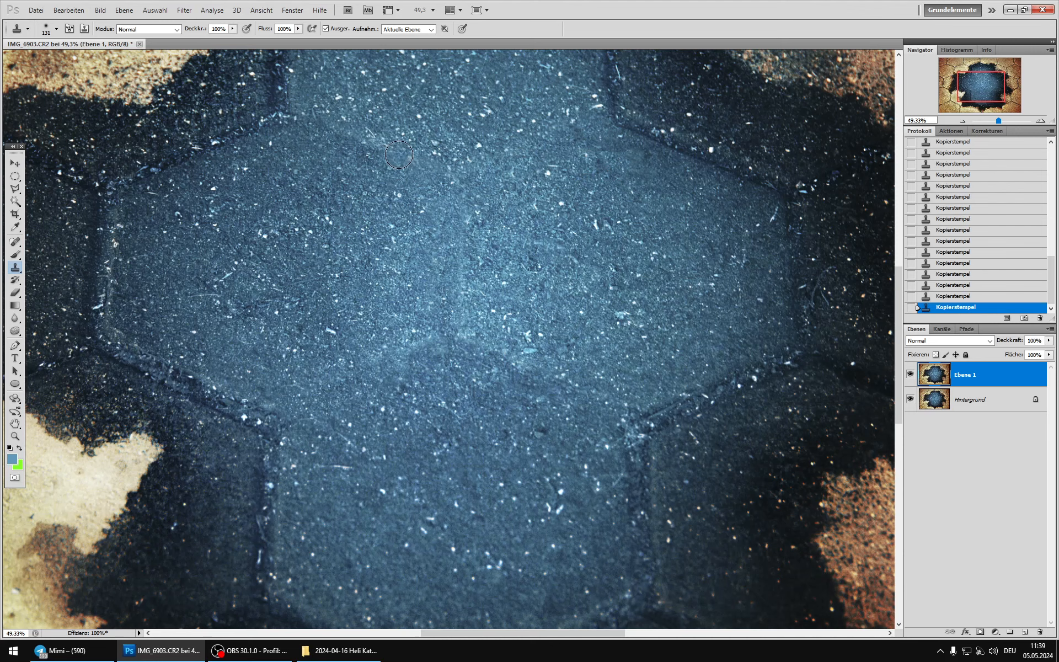
Step: Reduce the clone brush to 40 px and examine the cloned transition above the lower central stone at several magnifications
scroll(360, 242, "down", 3)
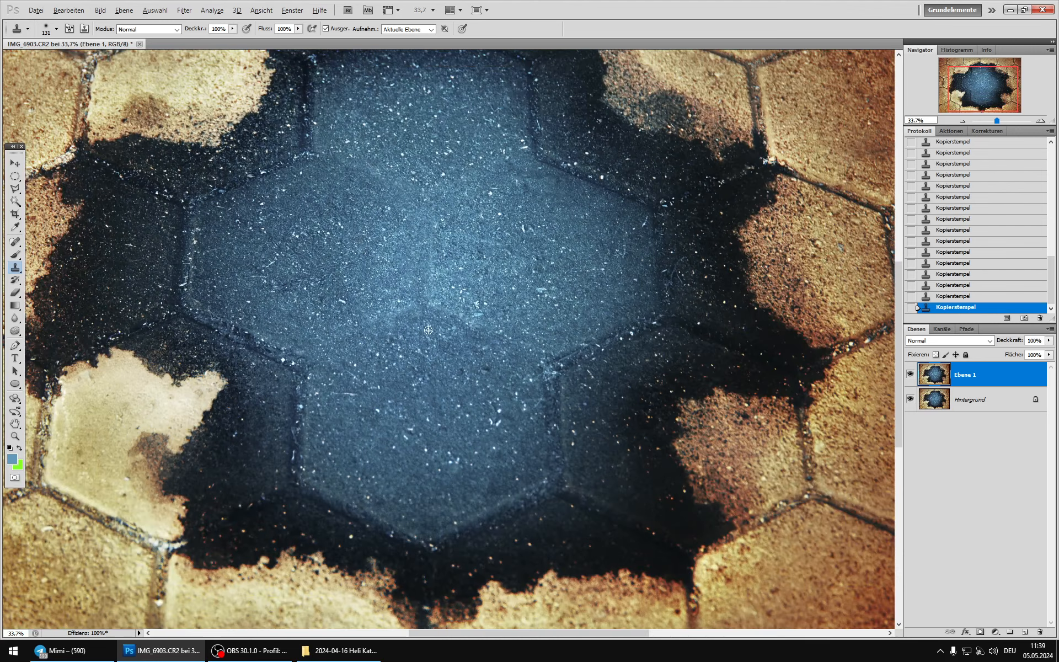
scroll(459, 296, "up", 4)
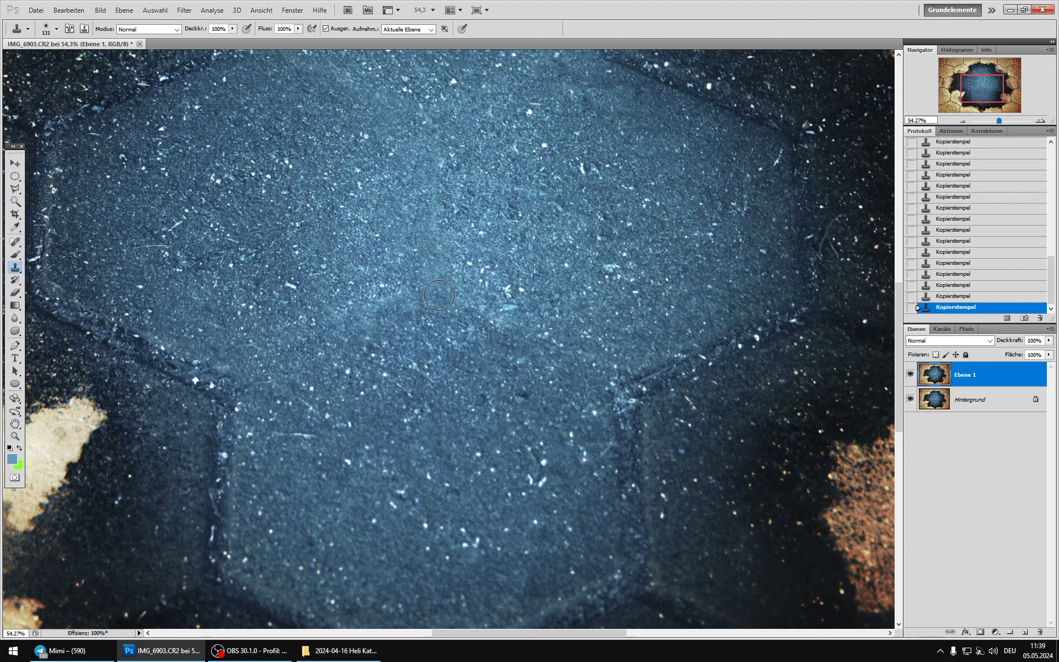
scroll(448, 348, "down", 3)
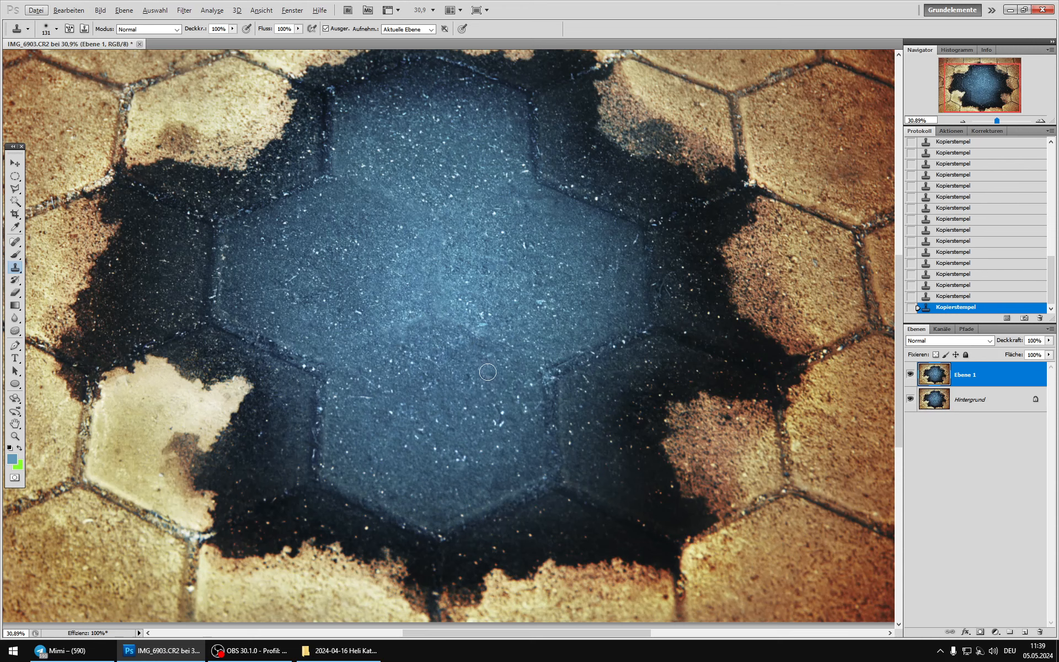
scroll(490, 373, "up", 6)
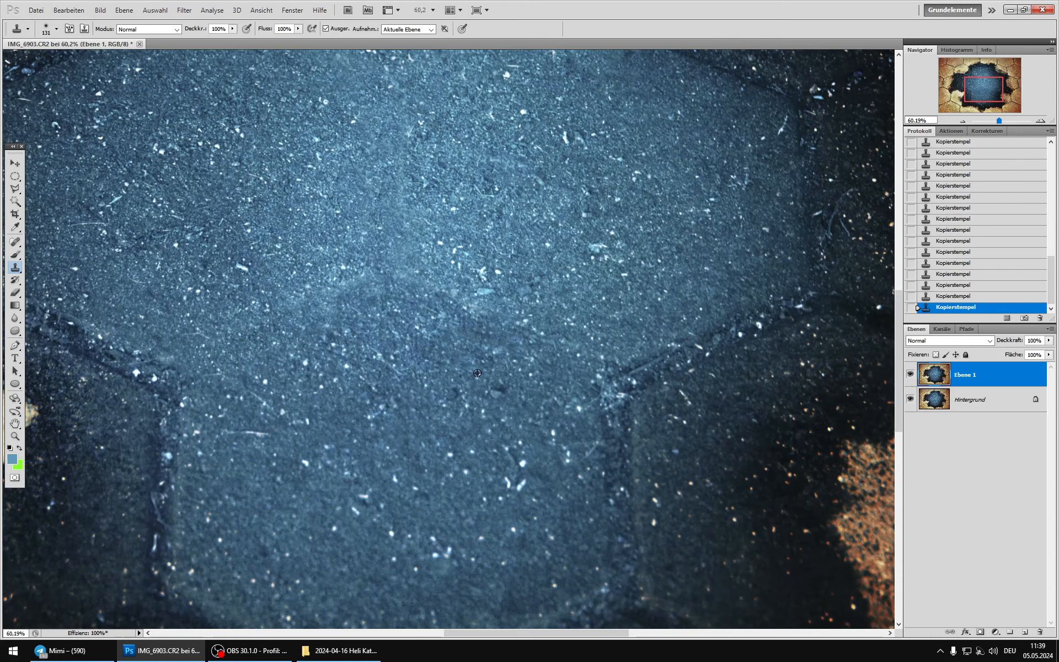
right_click(492, 377)
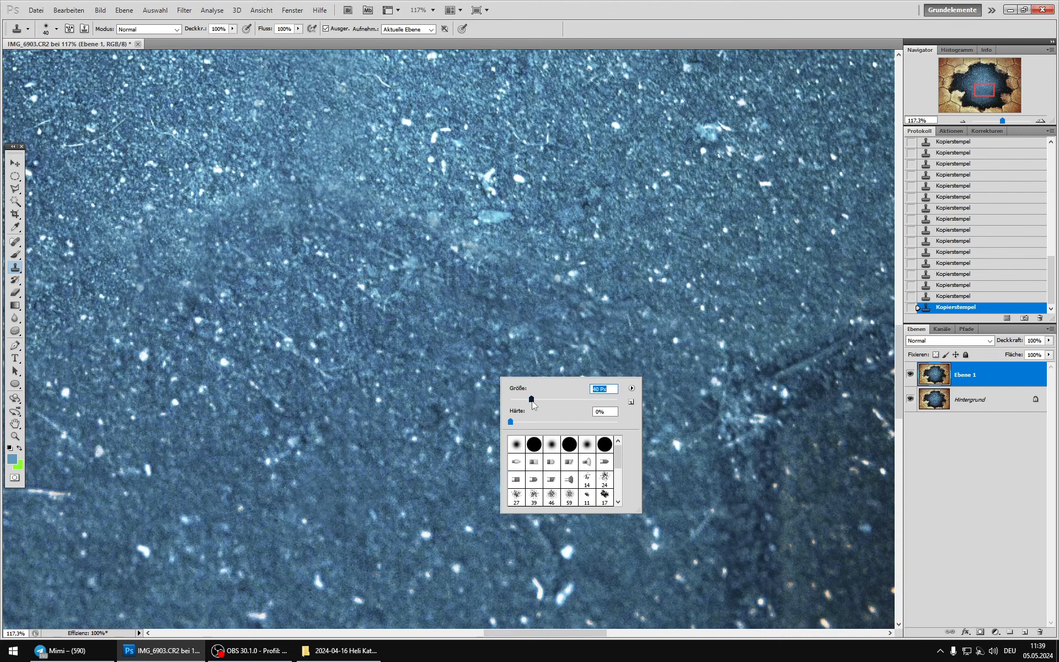
left_click(458, 344)
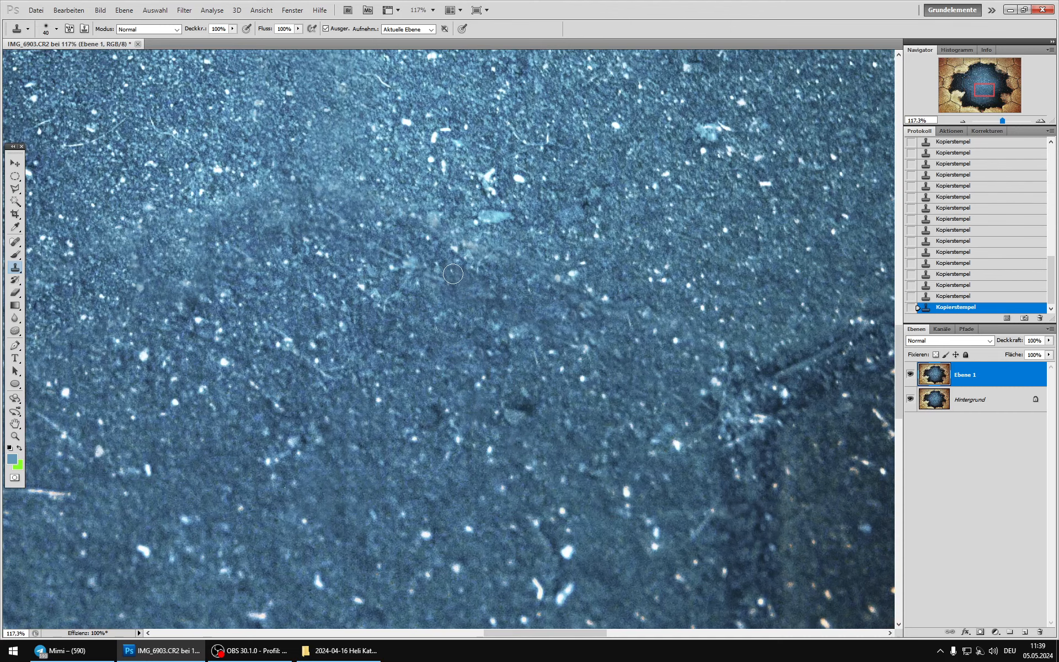
scroll(503, 393, "down", 2)
scroll(504, 392, "down", 5)
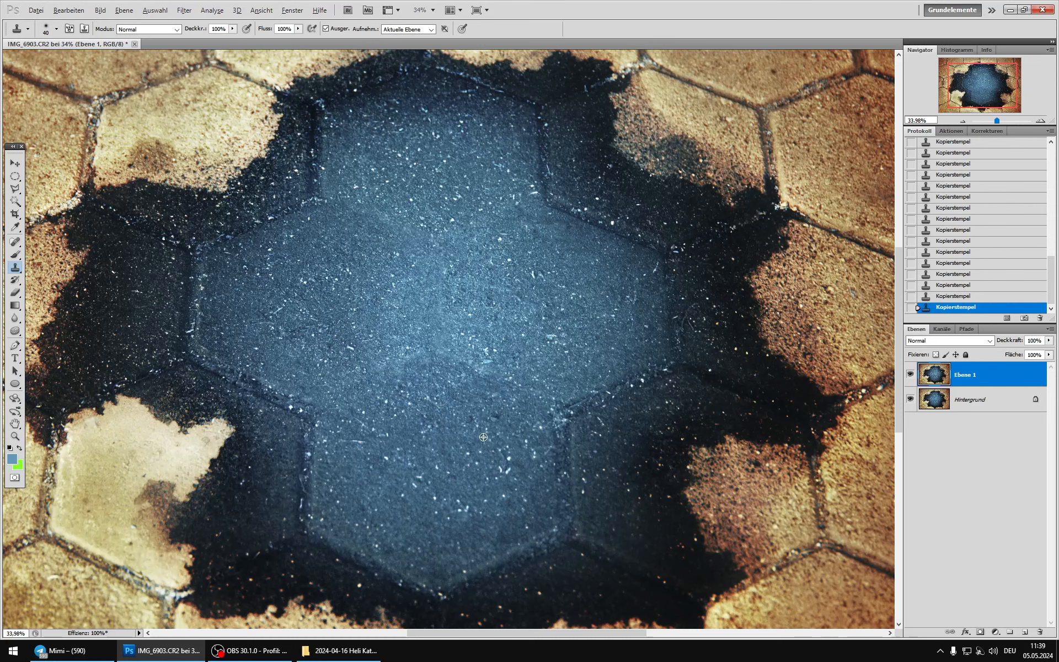
scroll(483, 437, "down", 1)
Step: Brighten the dark transition into the lower central stone with the Abwedler set to Mitteltöne and 10% Belichtung
left_click(17, 335)
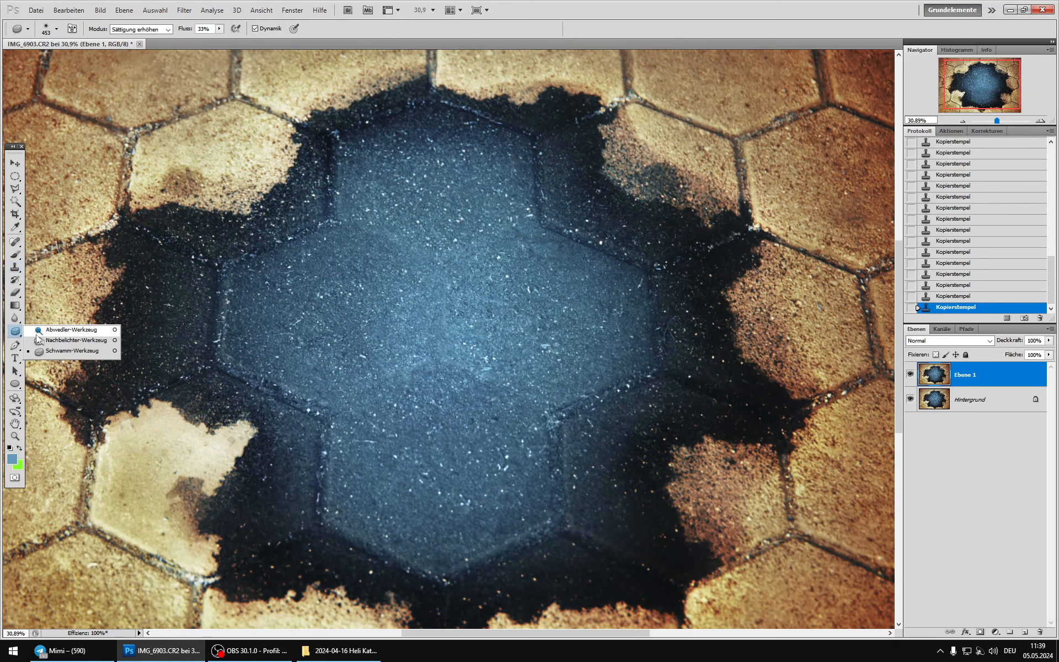
left_click(36, 332)
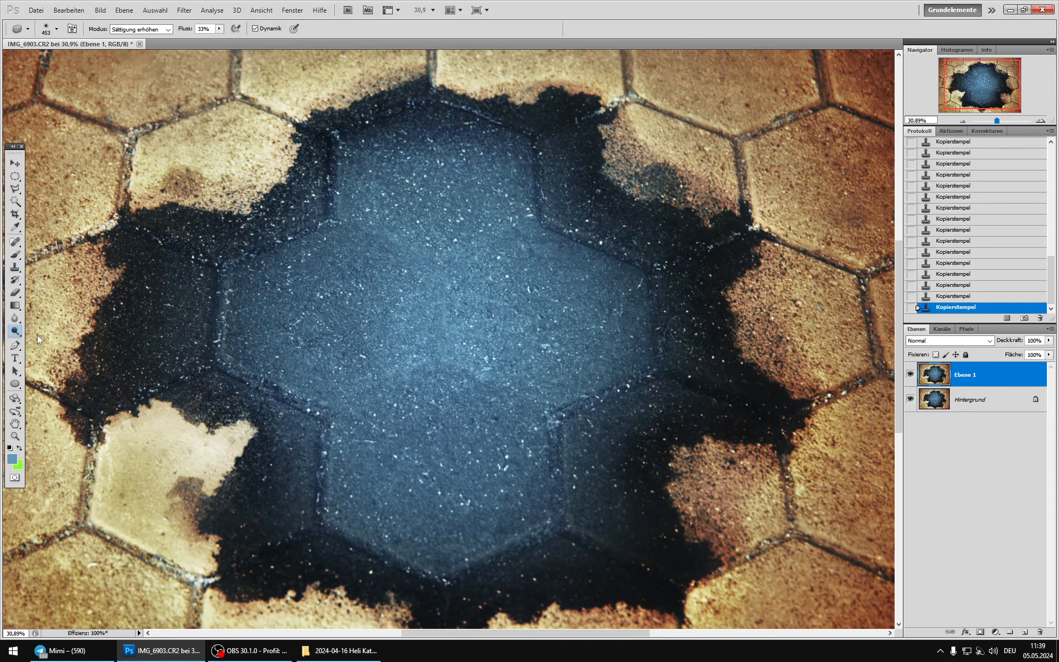
left_click_drag(436, 393, 528, 481)
left_click(435, 392)
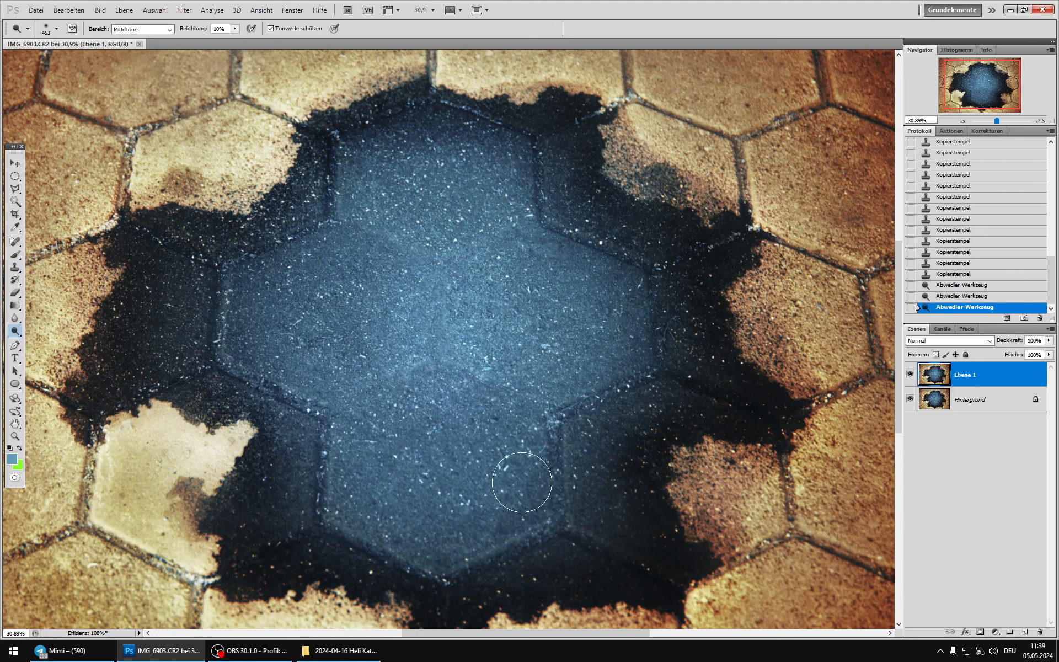
Step: Dodge the left middle stone with repeated dabs to even out its brightness
left_click(361, 361)
left_click(345, 324)
left_click(357, 304)
left_click(364, 284)
left_click(364, 253)
left_click(348, 248)
left_click(351, 325)
left_click(352, 296)
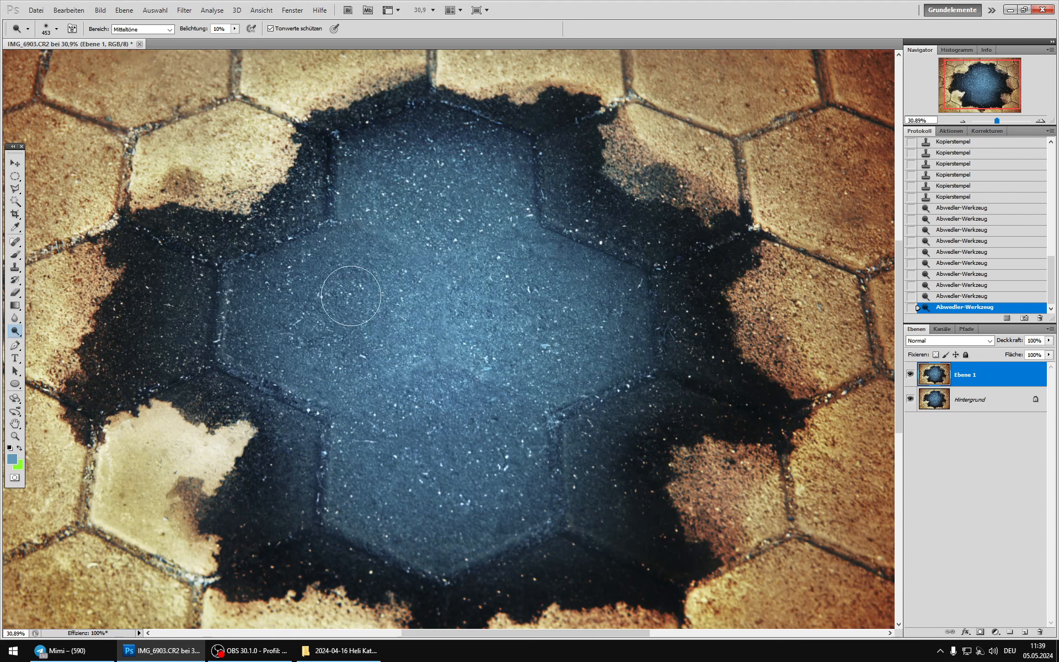
Step: Dodge the upper and outer parts of the right middle stone
left_click(533, 247)
left_click(568, 267)
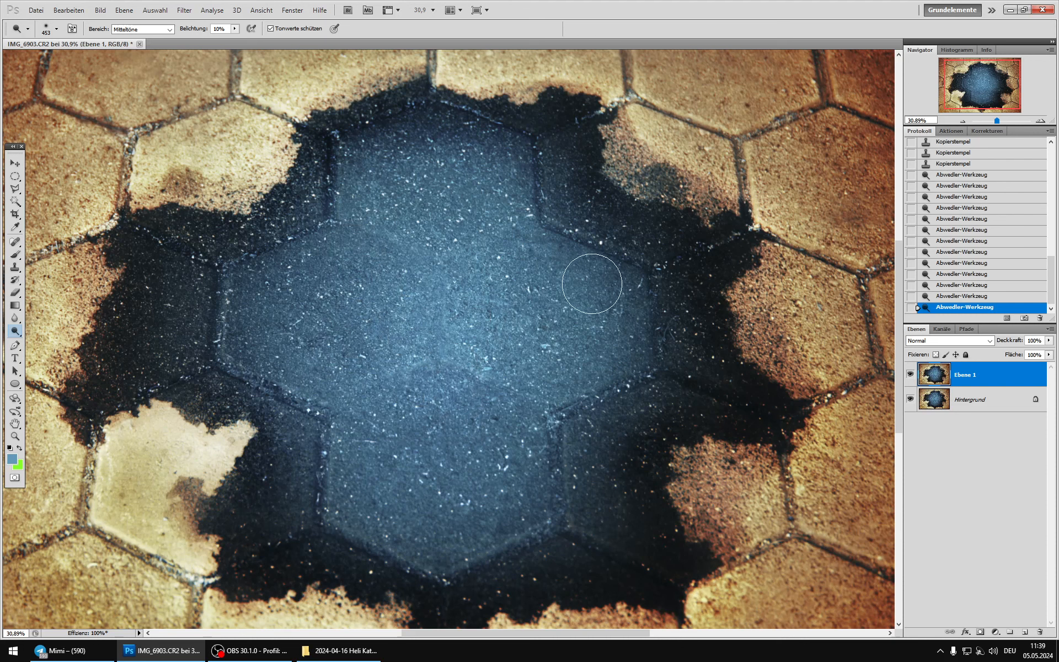
left_click(593, 284)
left_click(618, 303)
left_click(616, 340)
Step: Dodge the lower right part of the lower central stone
left_click(524, 483)
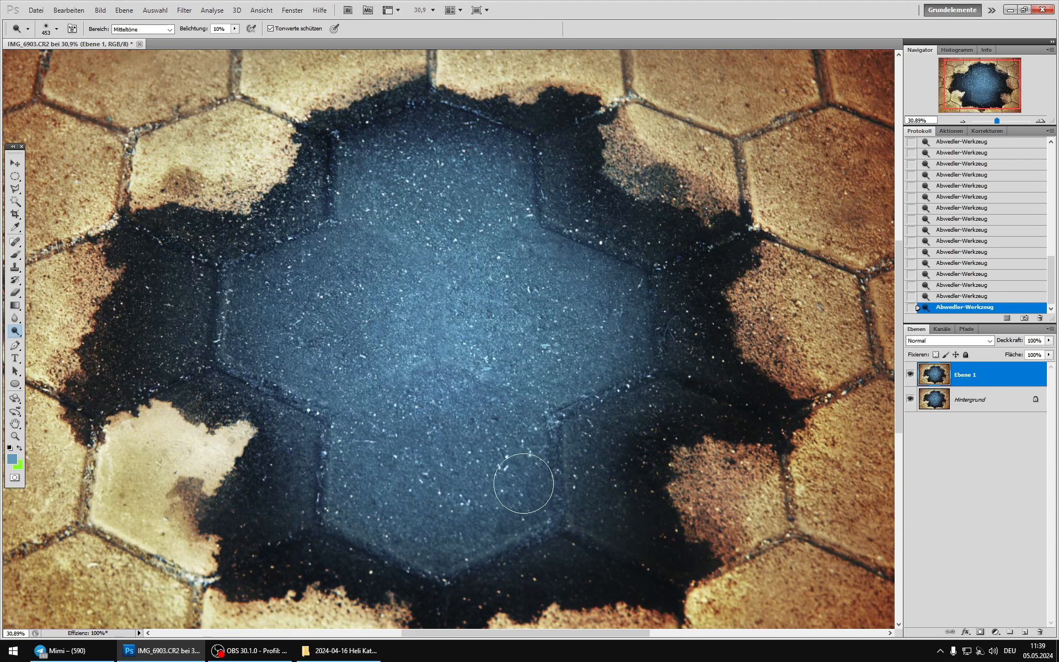
left_click(497, 491)
left_click(511, 519)
left_click(523, 505)
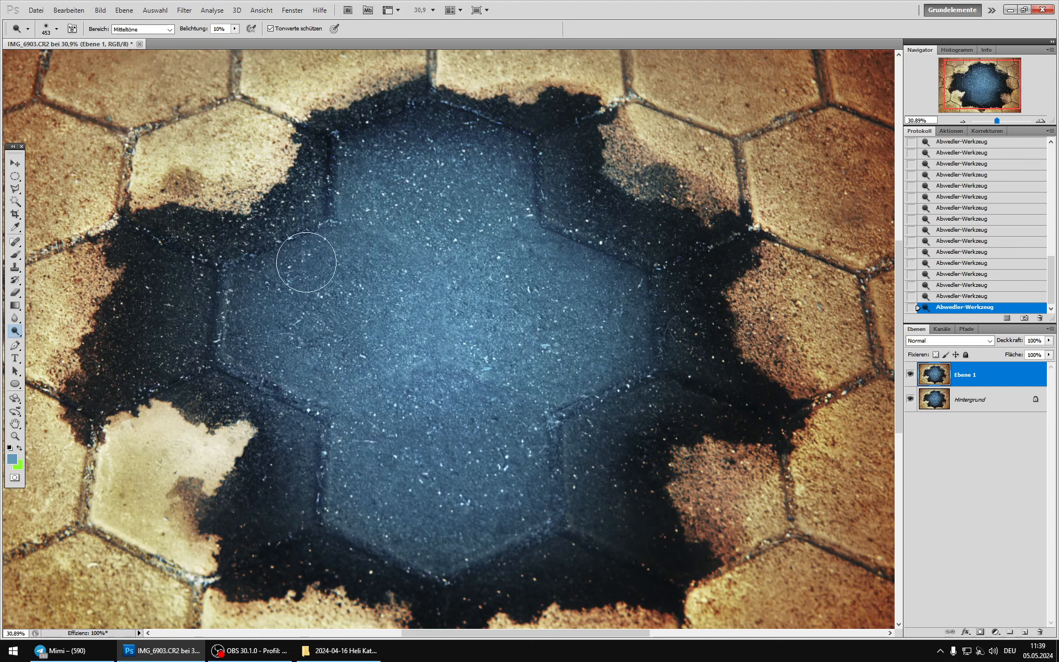
Step: Compare the whole image with and without Ebene 1 to judge the removed joints and the dodged areas
scroll(493, 399, "down", 5)
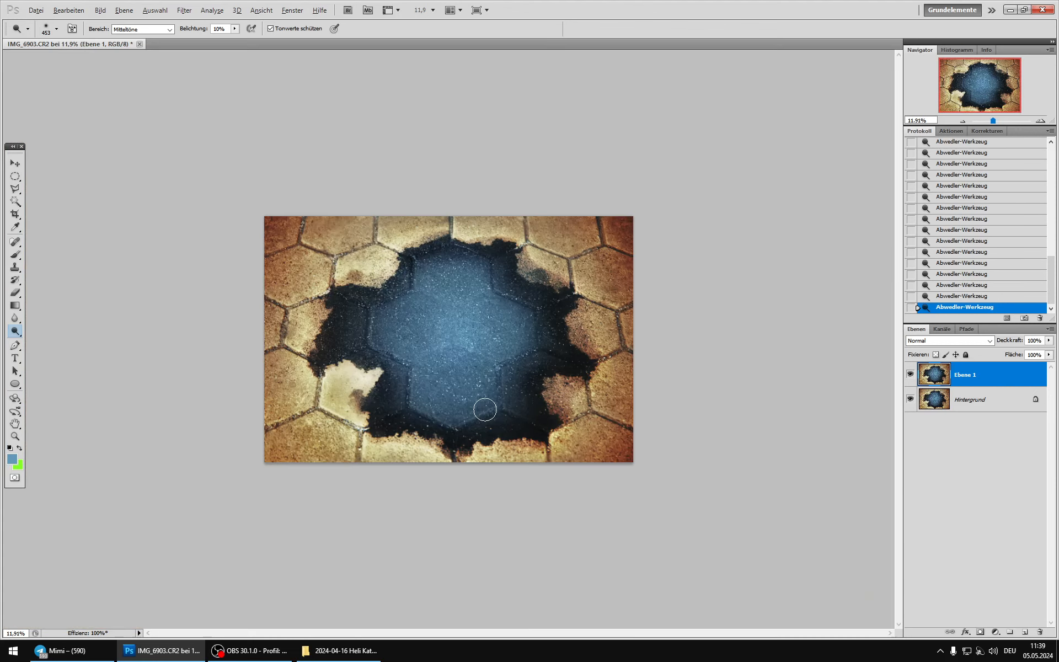
scroll(485, 409, "up", 2)
scroll(484, 409, "up", 4)
scroll(671, 433, "down", 3)
left_click(910, 374)
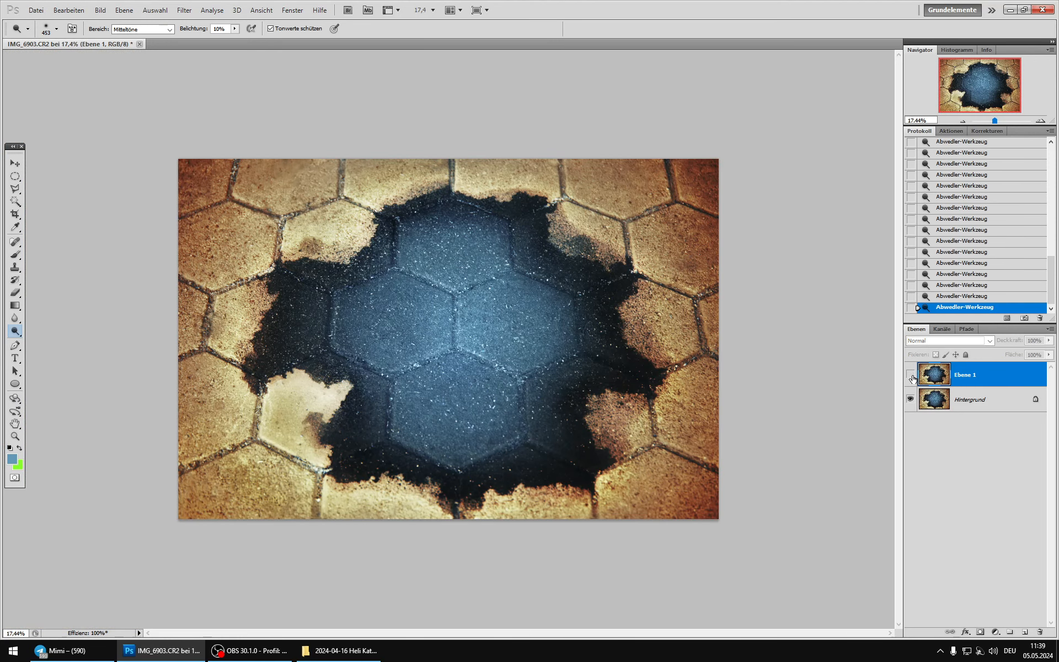
left_click(910, 374)
scroll(545, 345, "down", 5)
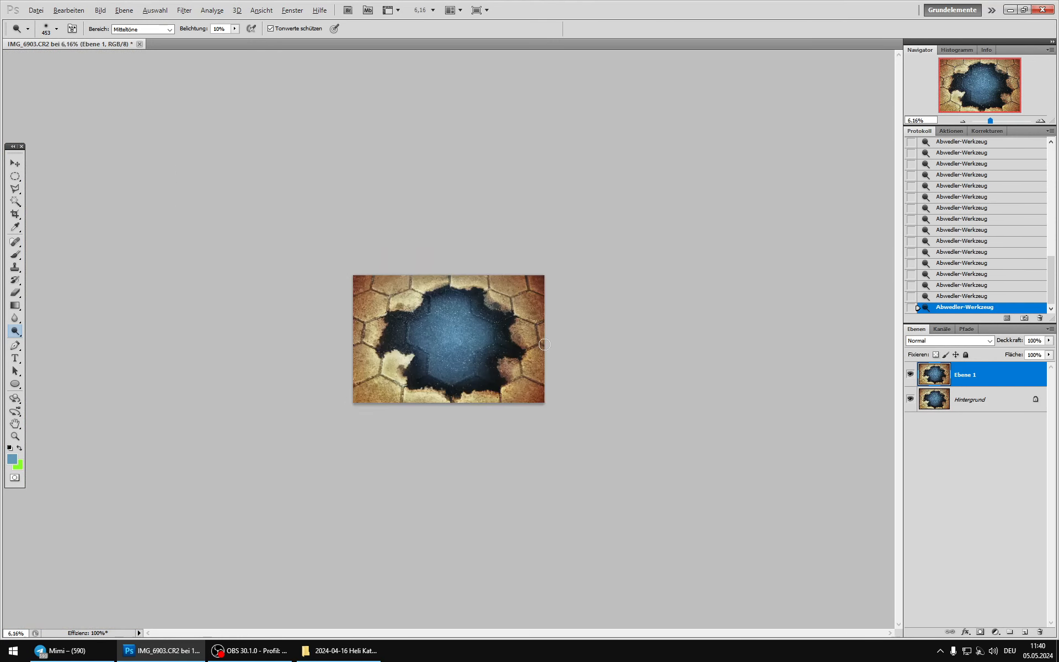
scroll(529, 350, "up", 1)
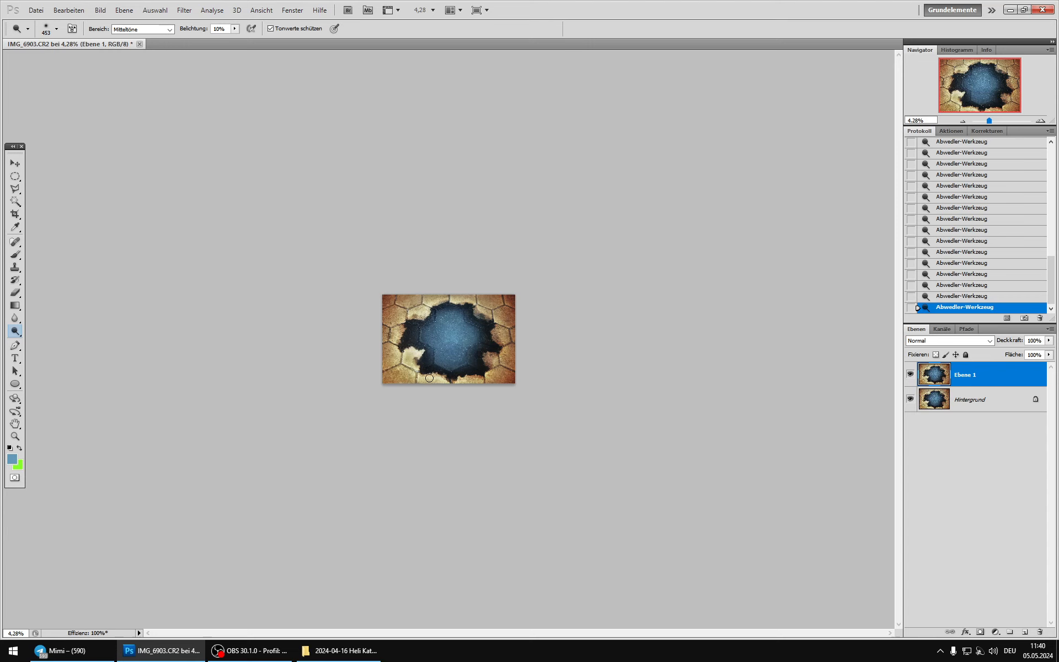
left_click(249, 650)
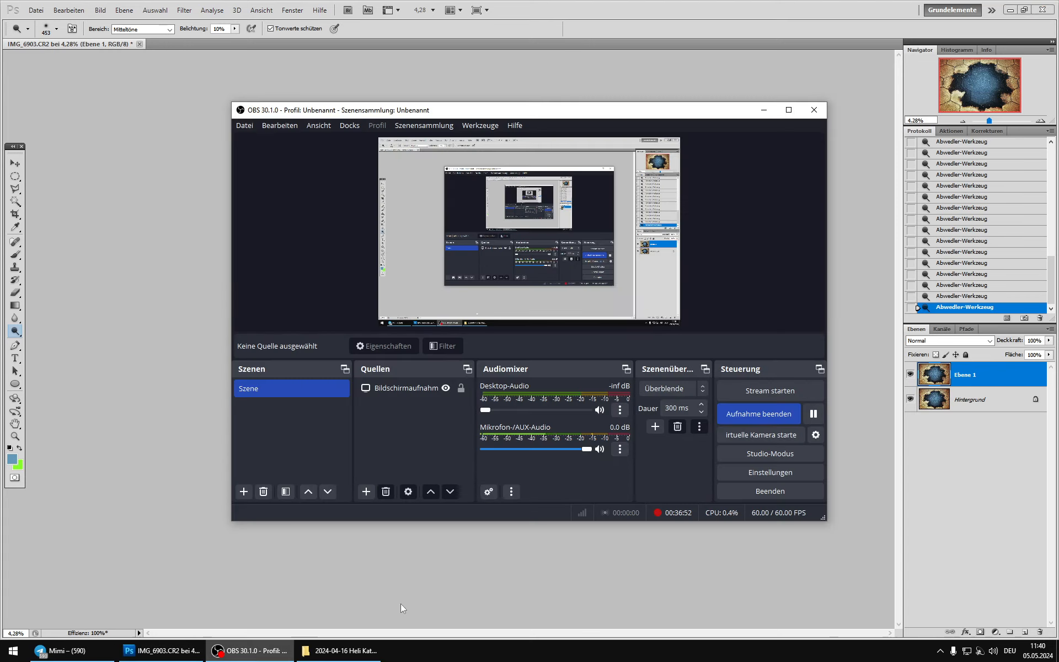
left_click(814, 414)
left_click(813, 414)
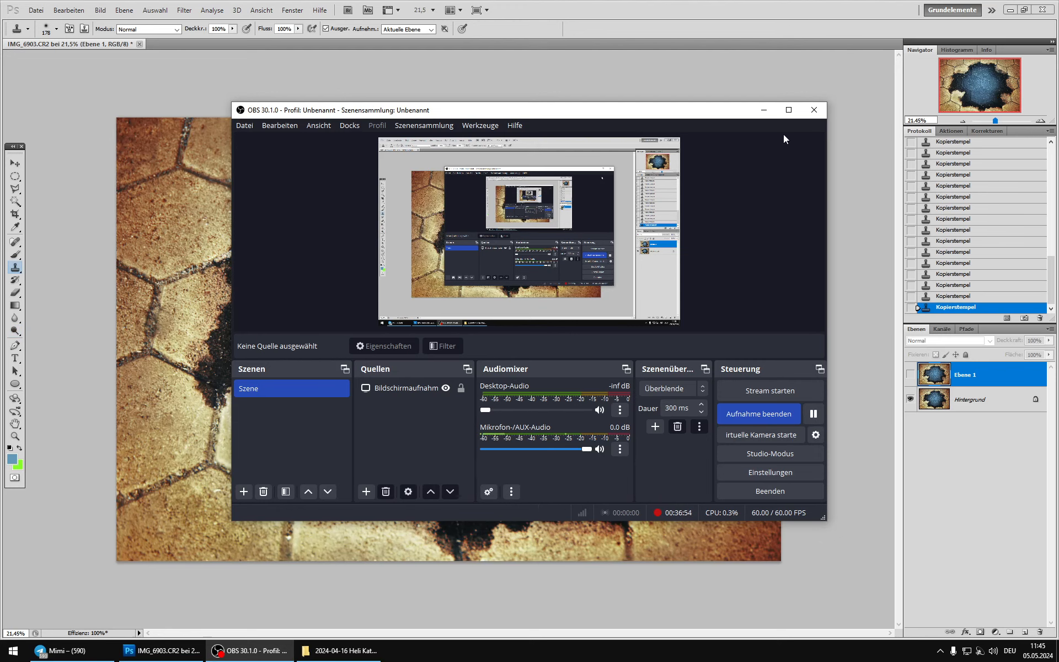
left_click(763, 109)
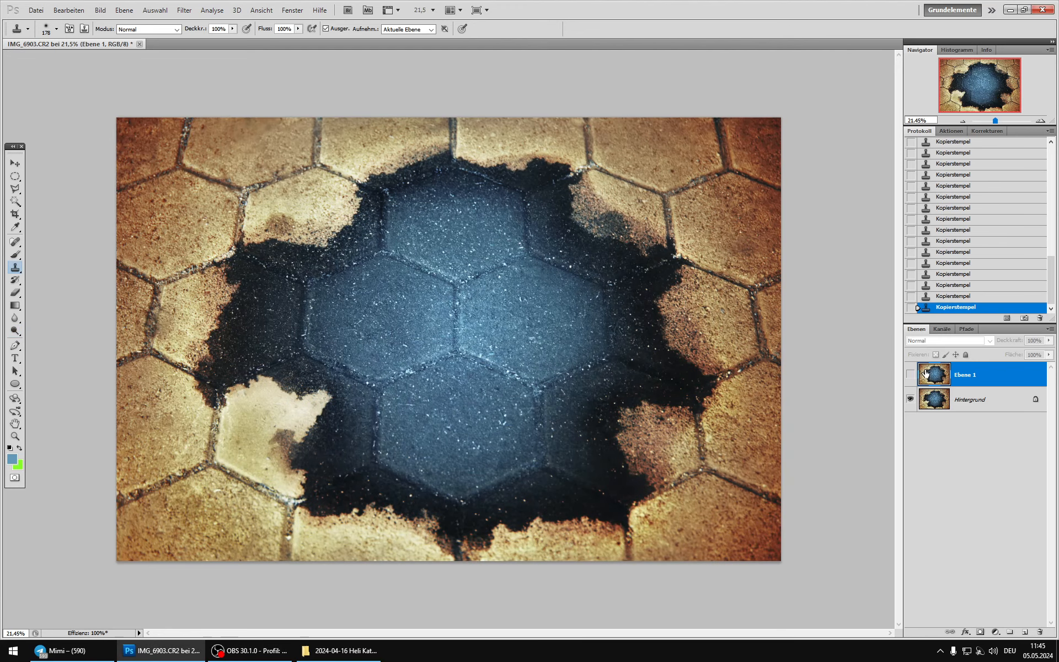
Step: Compare the image repeatedly with and without Ebene 1 to judge the joint-free blue area against the original stones
scroll(486, 372, "up", 1)
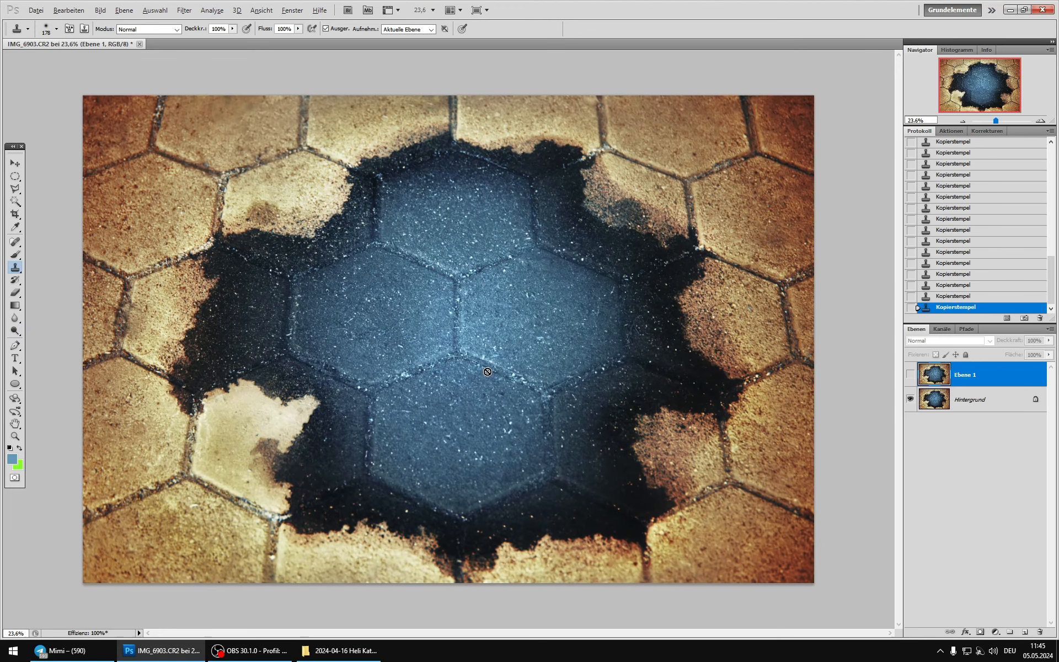
left_click(909, 375)
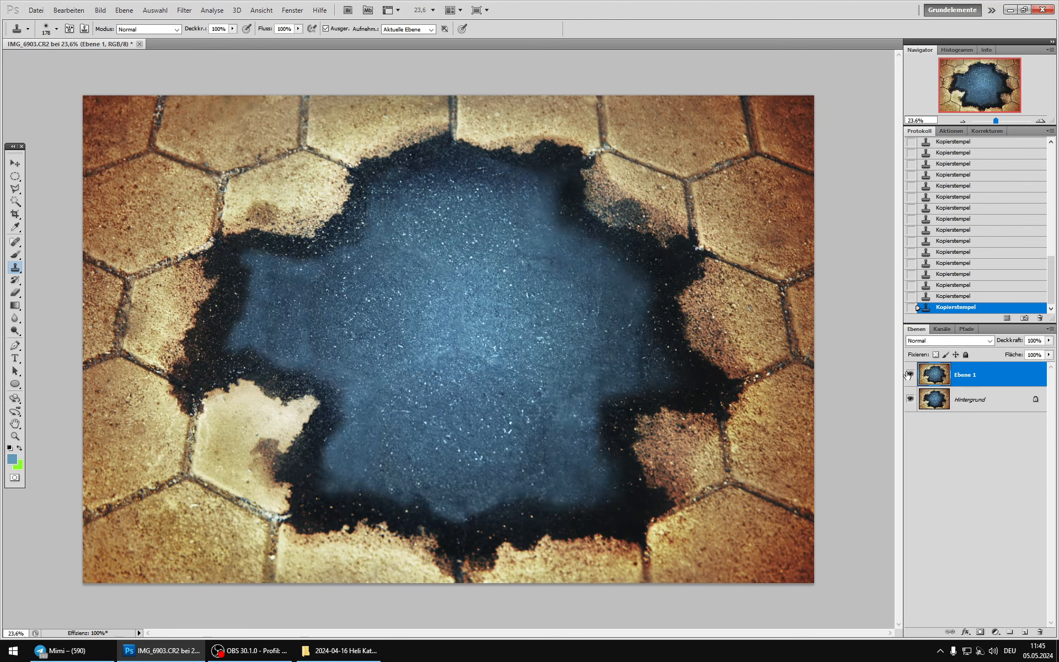
left_click(909, 375)
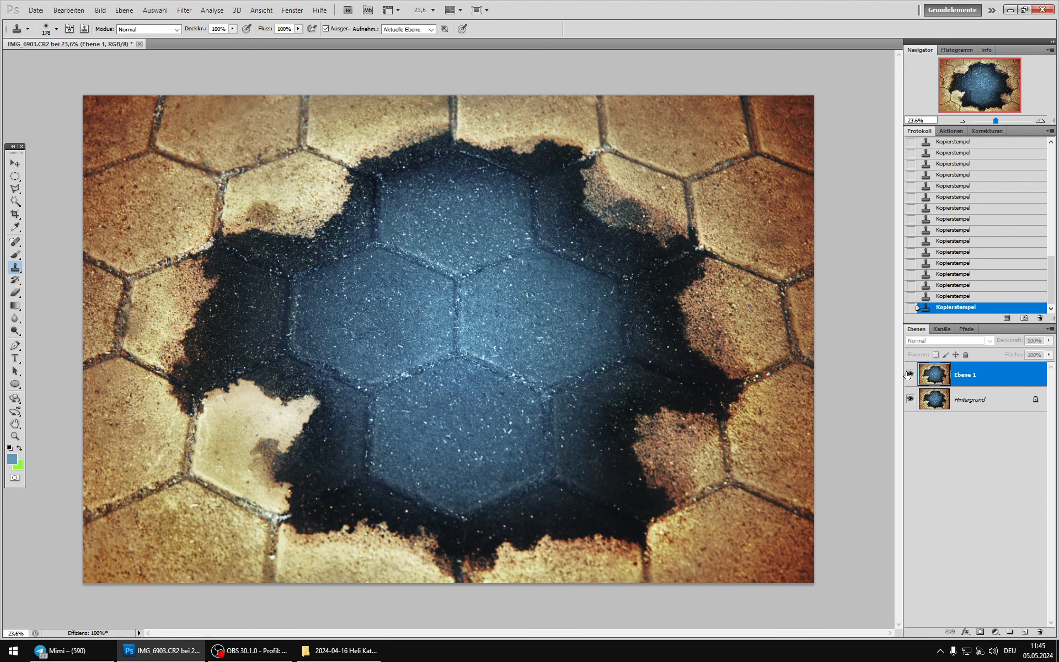
left_click(909, 375)
left_click(909, 375)
left_click(909, 376)
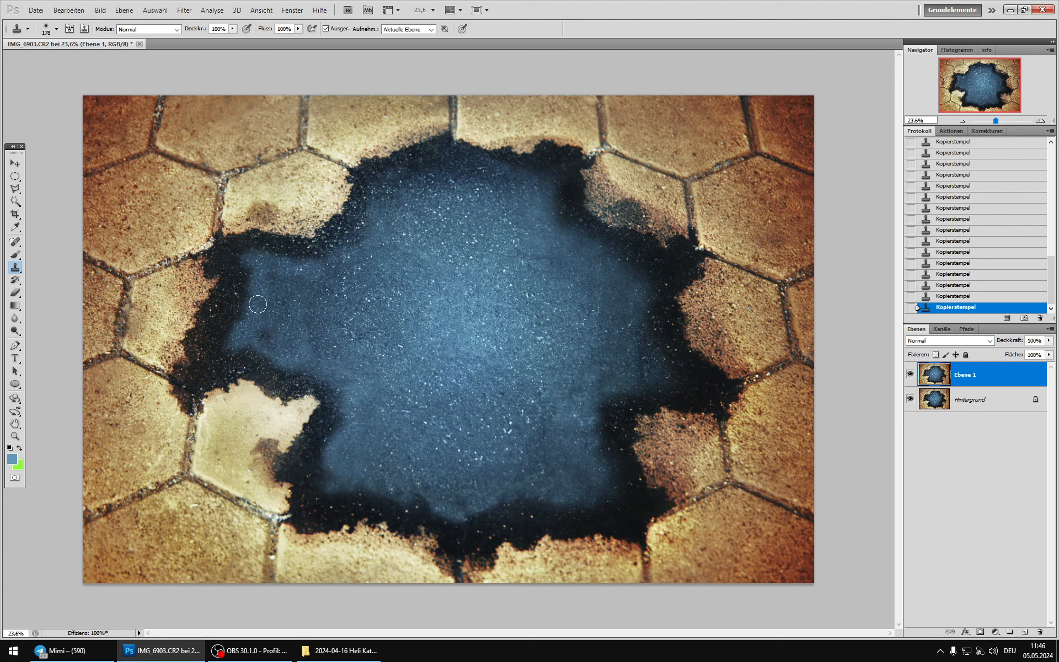
left_click(910, 375)
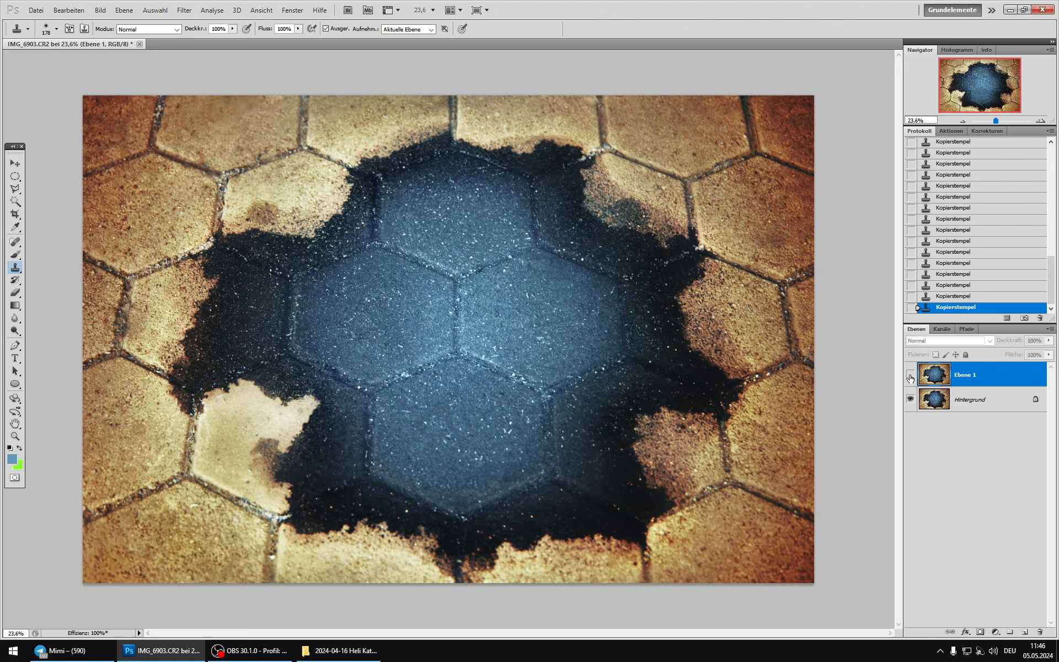
left_click(910, 375)
left_click(910, 375)
left_click(910, 375)
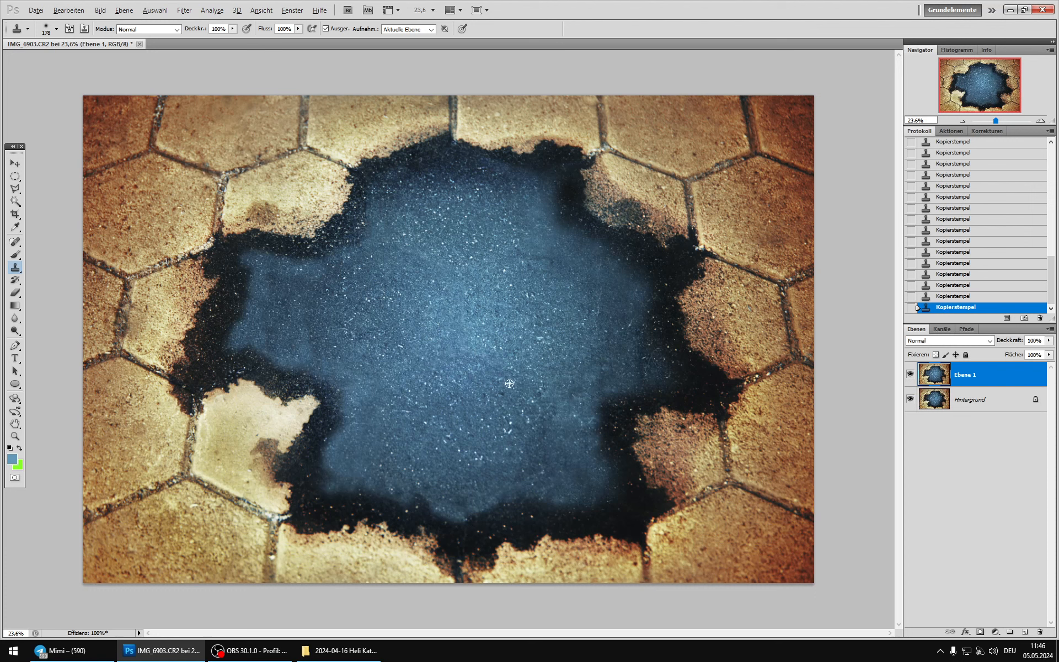
Step: Take a history snapshot and duplicate Ebene 1 onto a new layer for an image adjustment
left_click(1024, 318)
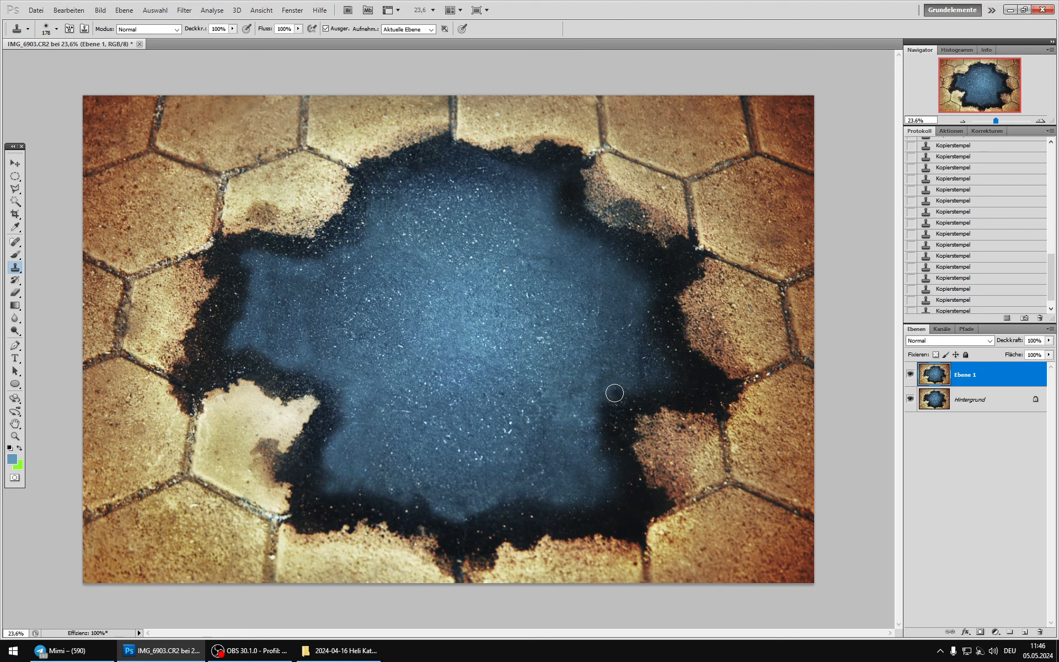
key("ctrl+j")
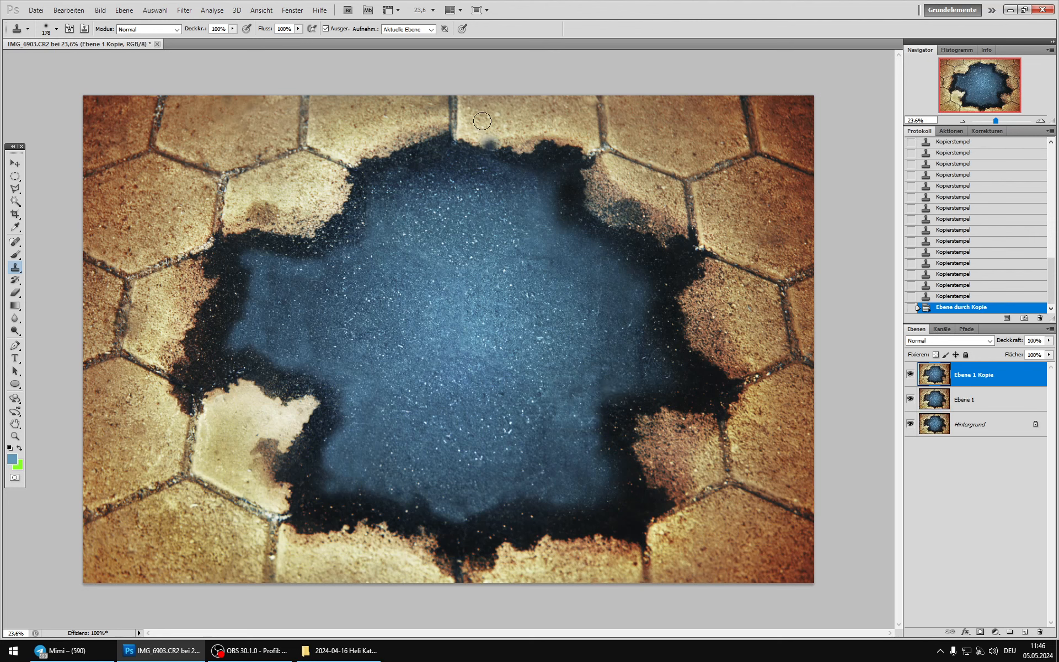
left_click(100, 10)
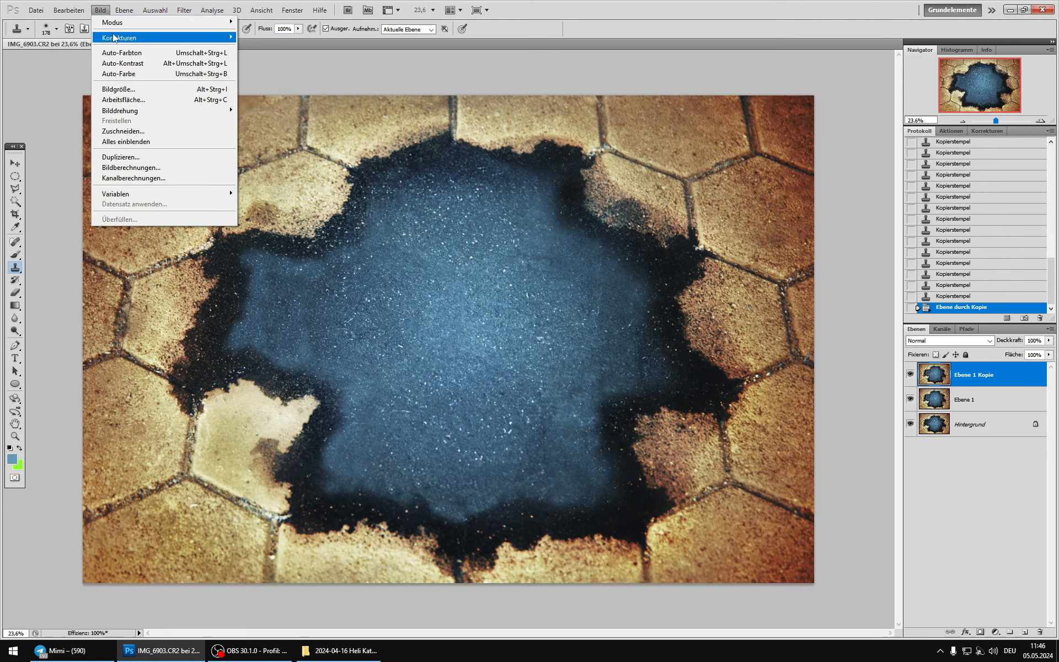
mouse_move(115, 37)
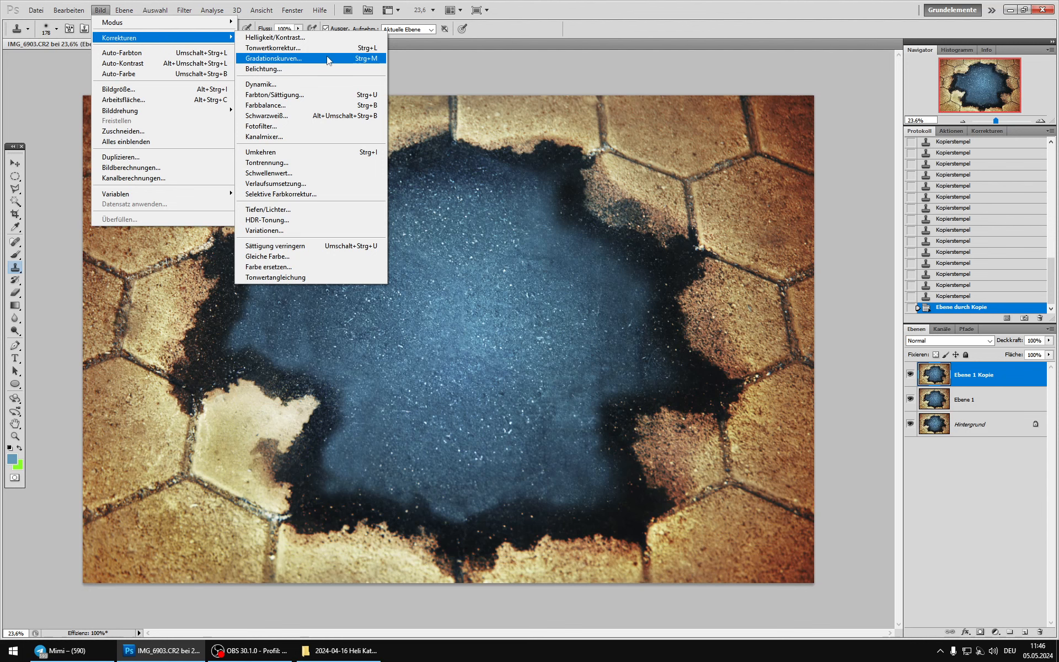
Step: Apply Color Balance to Ebene 1 Kopie, setting the midtones to -75 cyan-red, -48 magenta-green and +55 yellow-blue
left_click(316, 109)
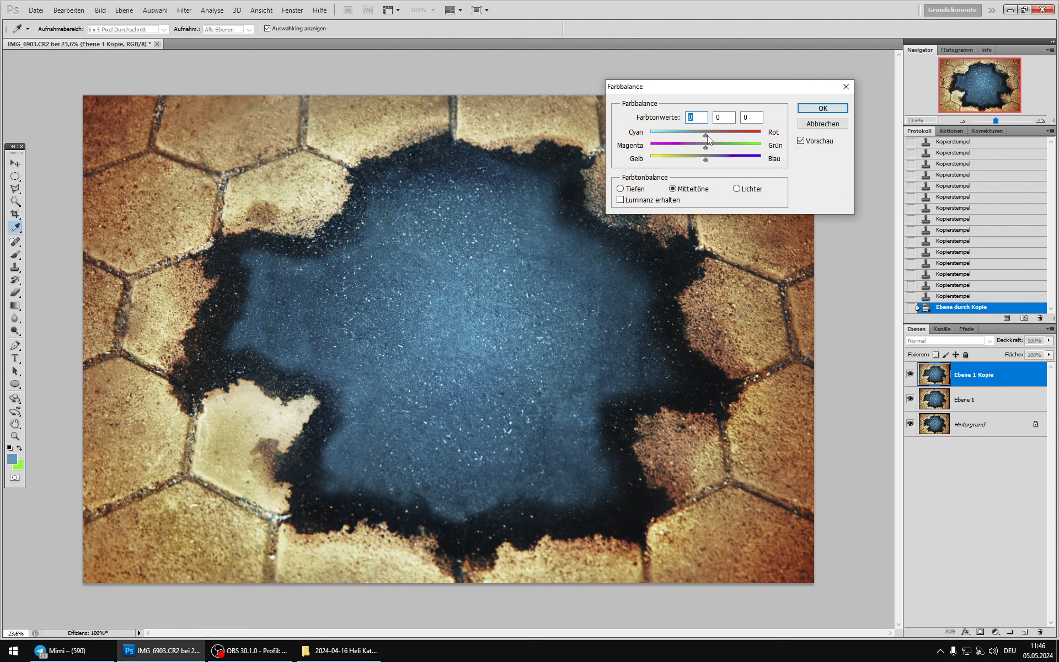
left_click_drag(664, 132, 664, 133)
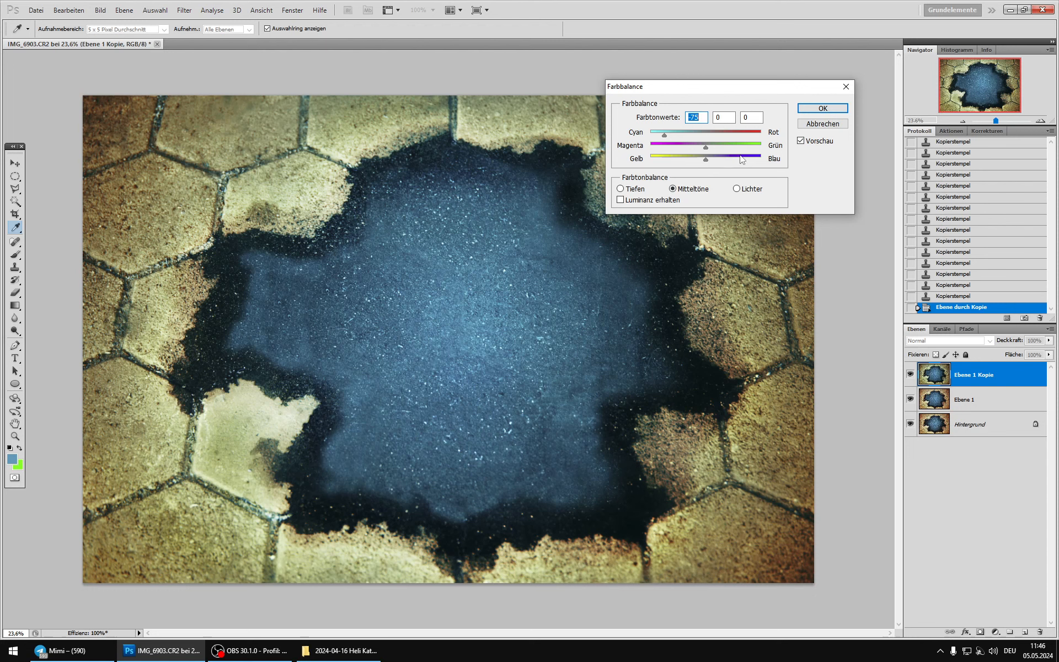
left_click_drag(736, 160, 679, 143)
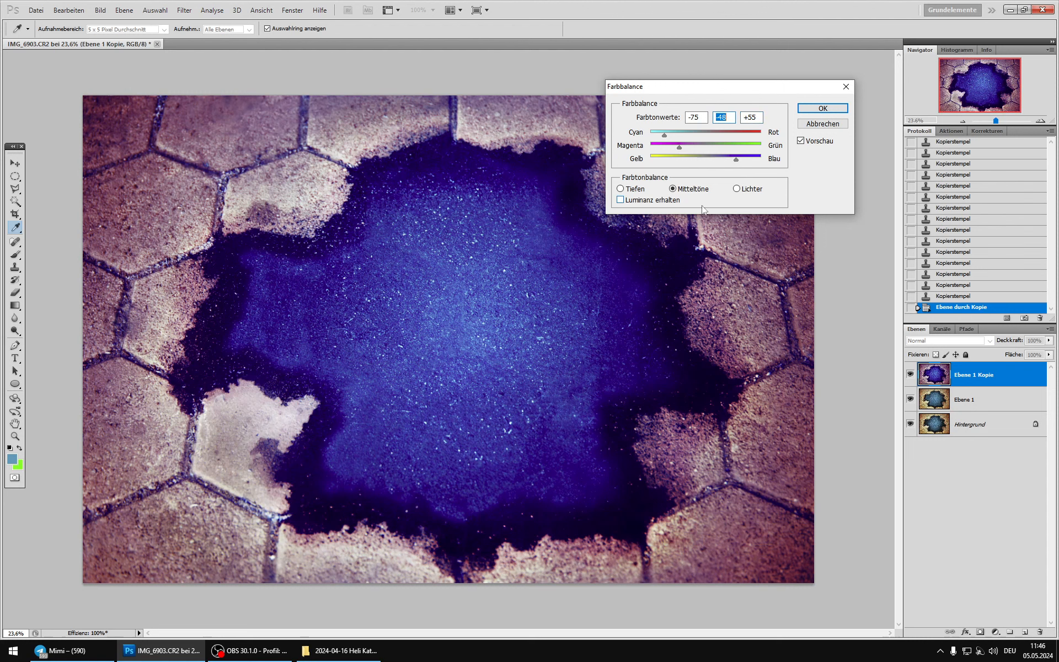
Step: Shift the Color Balance highlights to +20 toward red and fine-tune their green and blue values
left_click(737, 189)
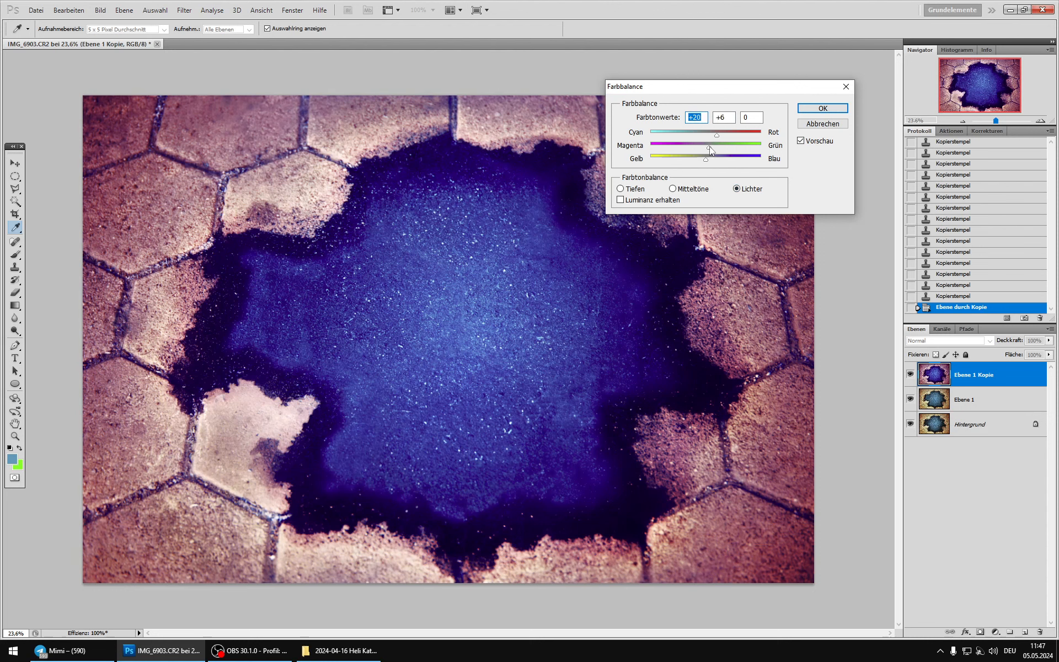
mouse_move(711, 150)
left_mouse_down()
mouse_move(689, 165)
mouse_move(716, 157)
left_mouse_up()
left_click_drag(716, 160, 715, 160)
Step: Set the Color Balance shadows to -36, +25 and -14, compare against the original with the preview, and apply the adjustment
left_click(632, 191)
left_click_drag(700, 137, 703, 162)
left_click(686, 138)
left_click(800, 141)
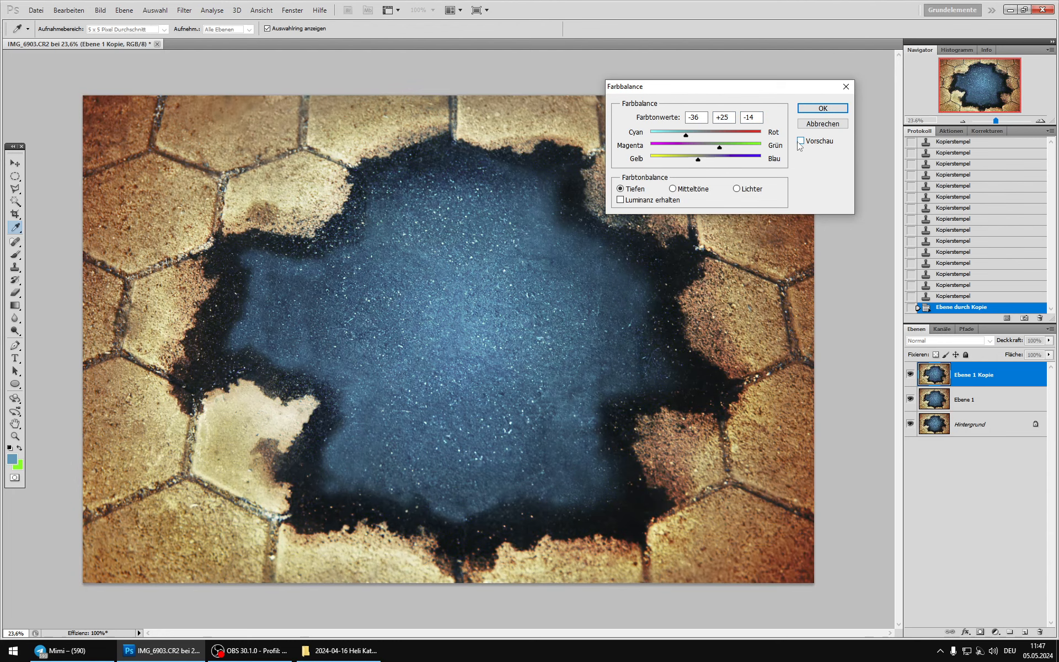
left_click(800, 142)
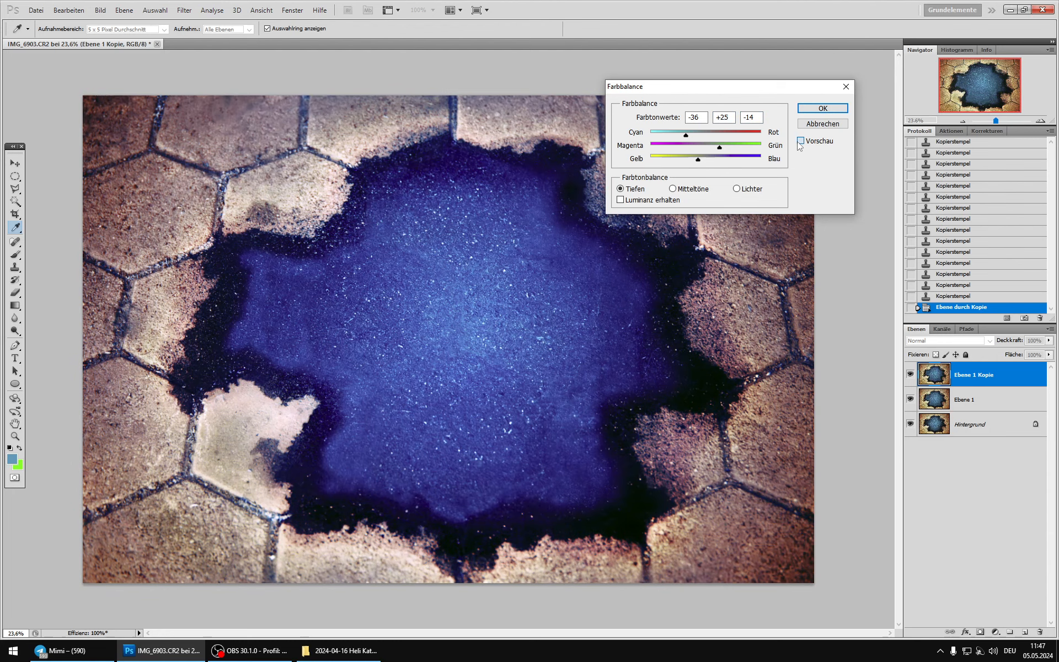
left_click(810, 114)
Step: Check Ebene 1 Kopie against the layers beneath and change its blend mode to Farbe
key("s")
scroll(485, 314, "down", 5)
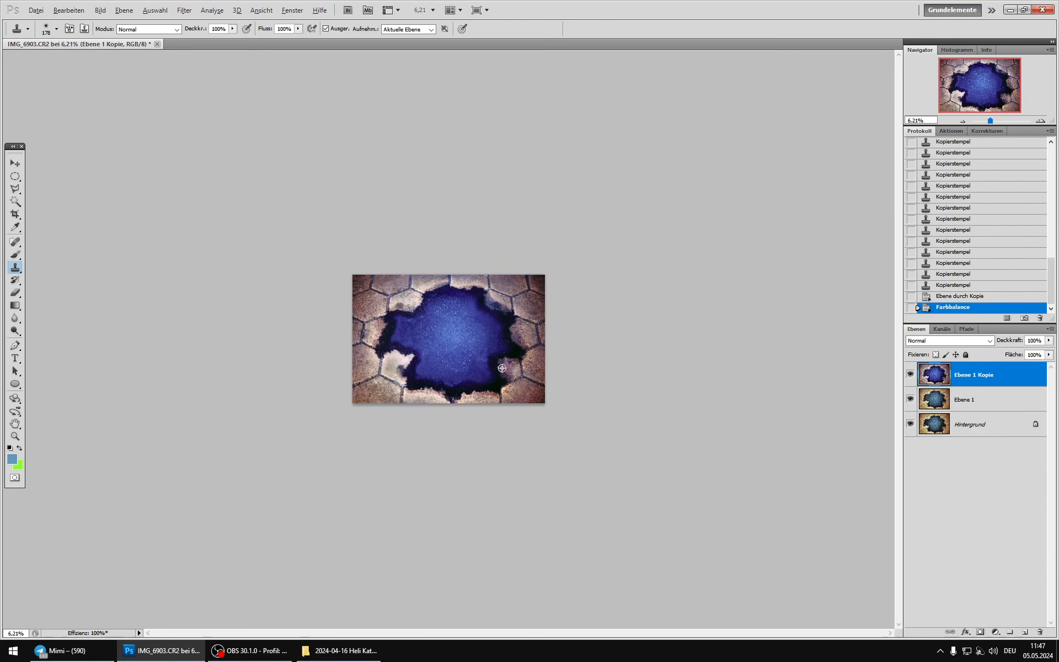
left_click(910, 375)
left_click(910, 375)
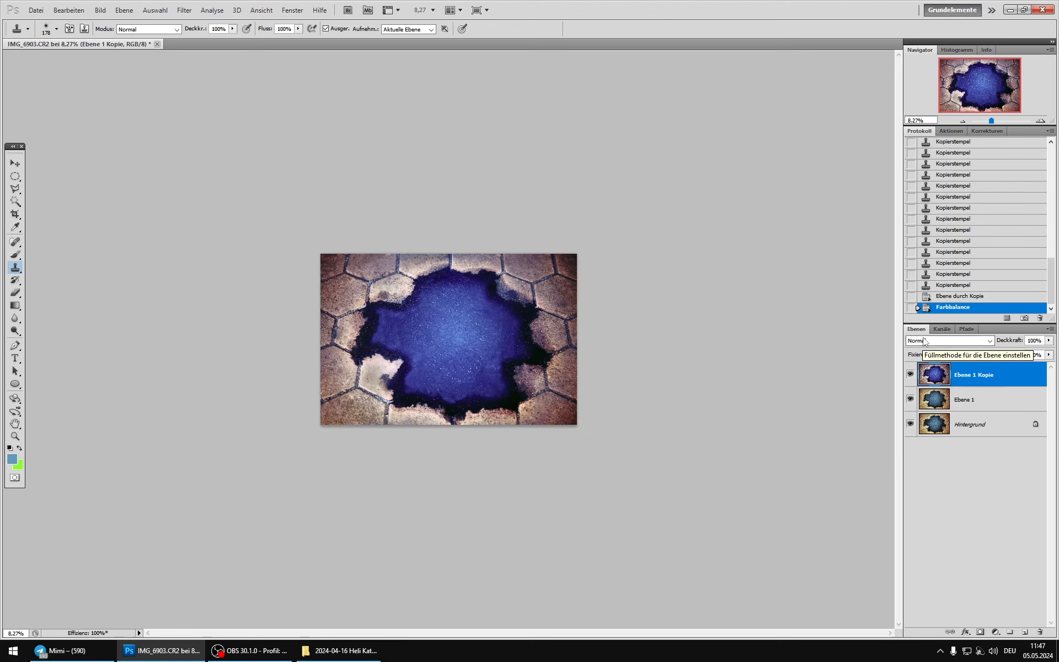
left_click(966, 340)
left_click(923, 616)
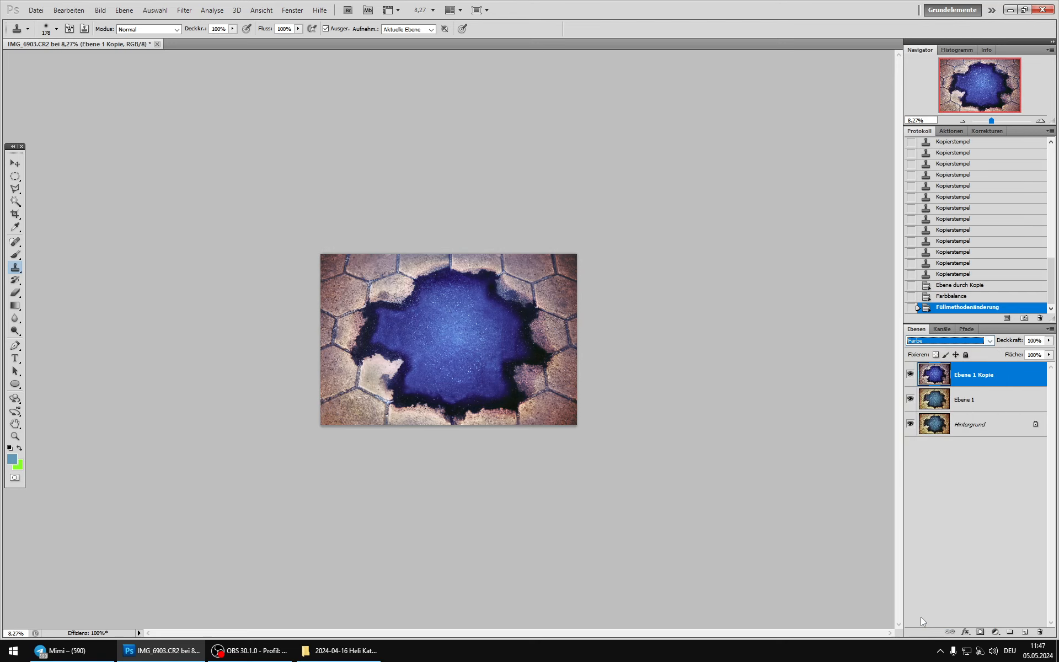
Step: Compare the image repeatedly with and without Ebene 1 Kopie, also at thumbnail size, to judge the new colours
left_click(911, 374)
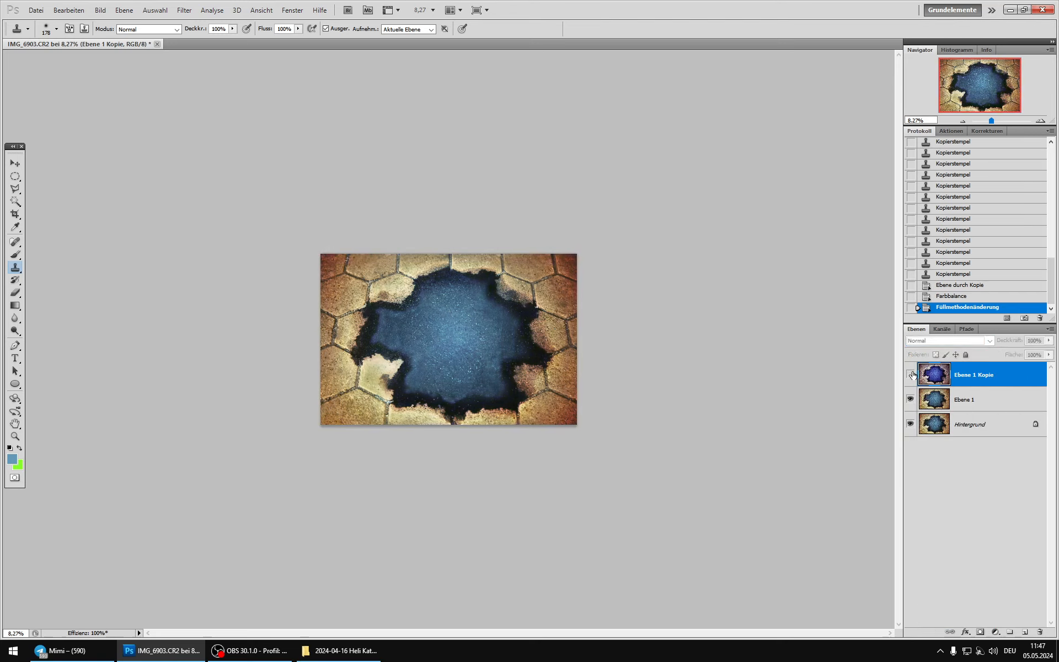
left_click(911, 374)
left_click(911, 374)
left_click(911, 374)
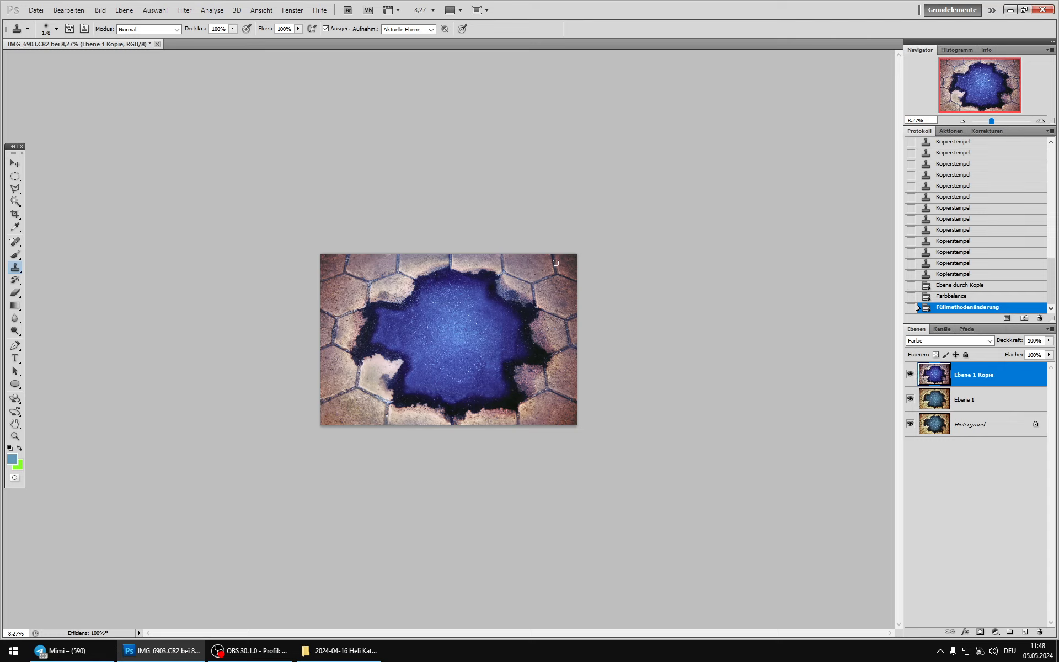
left_click(911, 377)
left_click(911, 377)
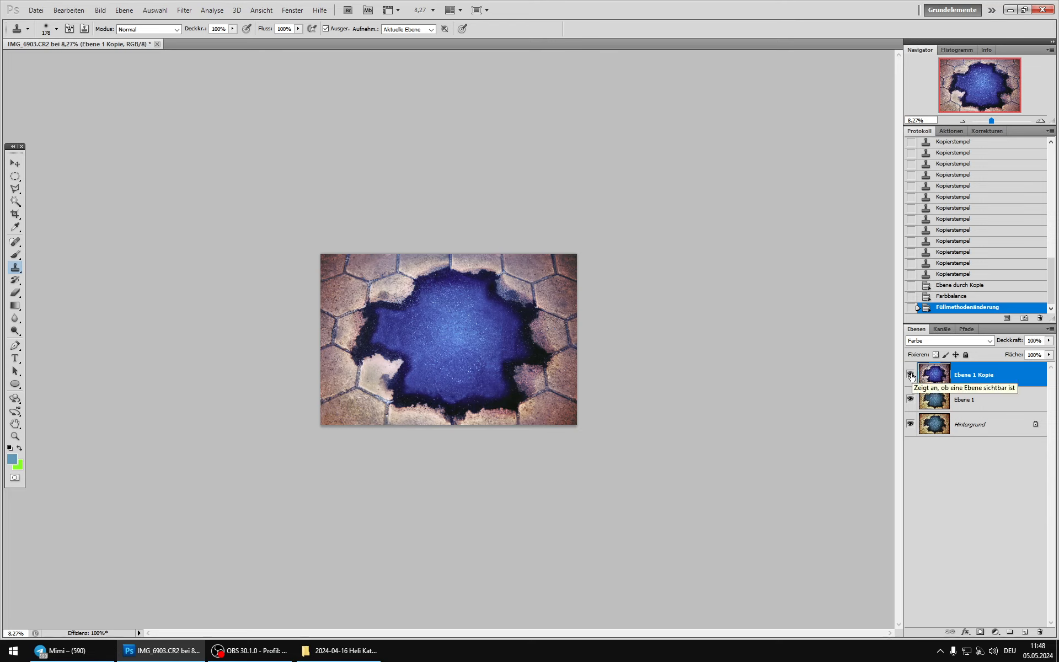
left_click(911, 376)
left_click(911, 376)
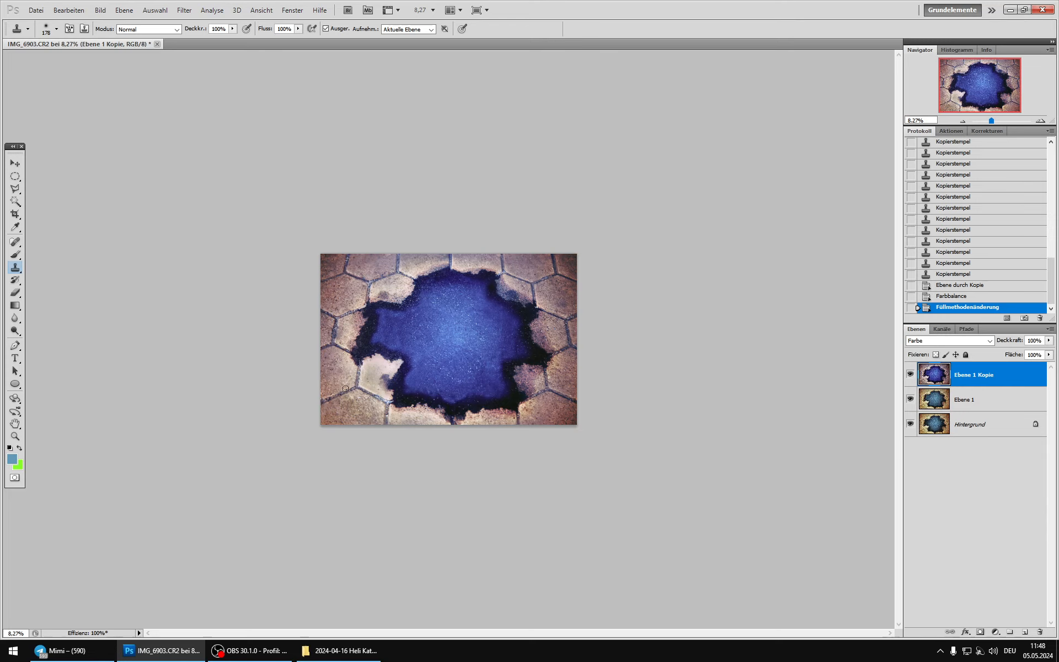
left_click(910, 375)
left_click(910, 375)
left_click(910, 376)
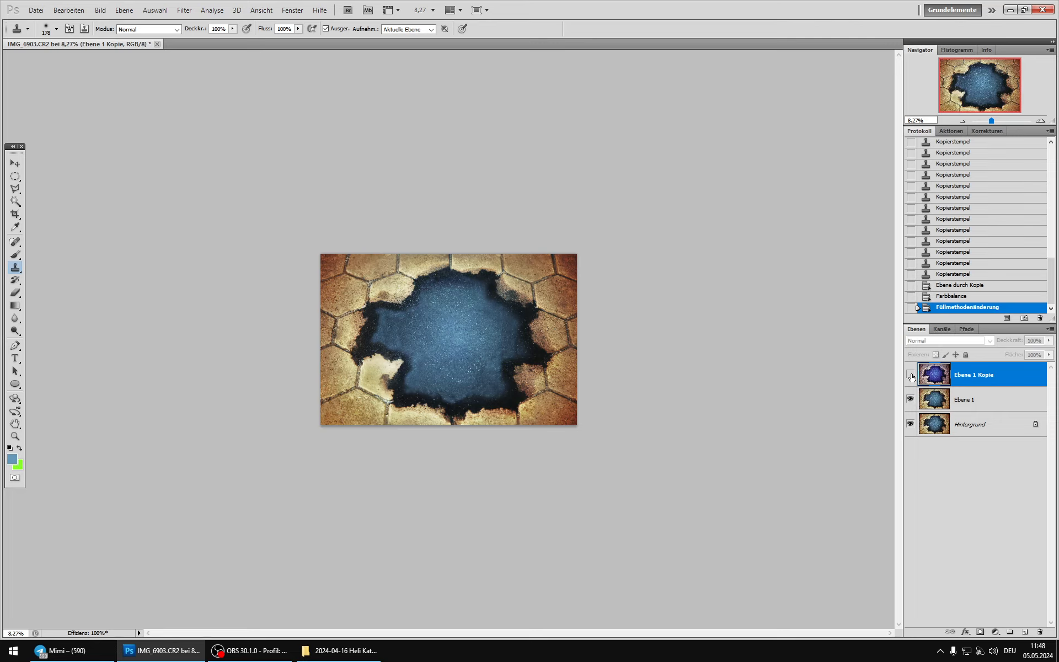
left_click(910, 375)
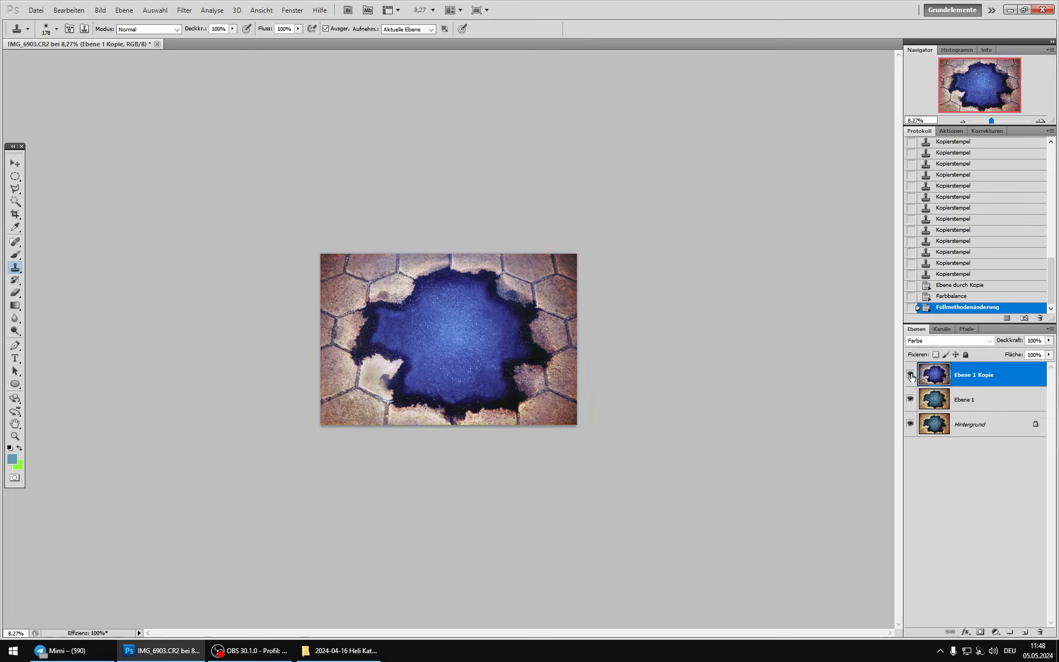
scroll(471, 340, "down", 6)
key("alt")
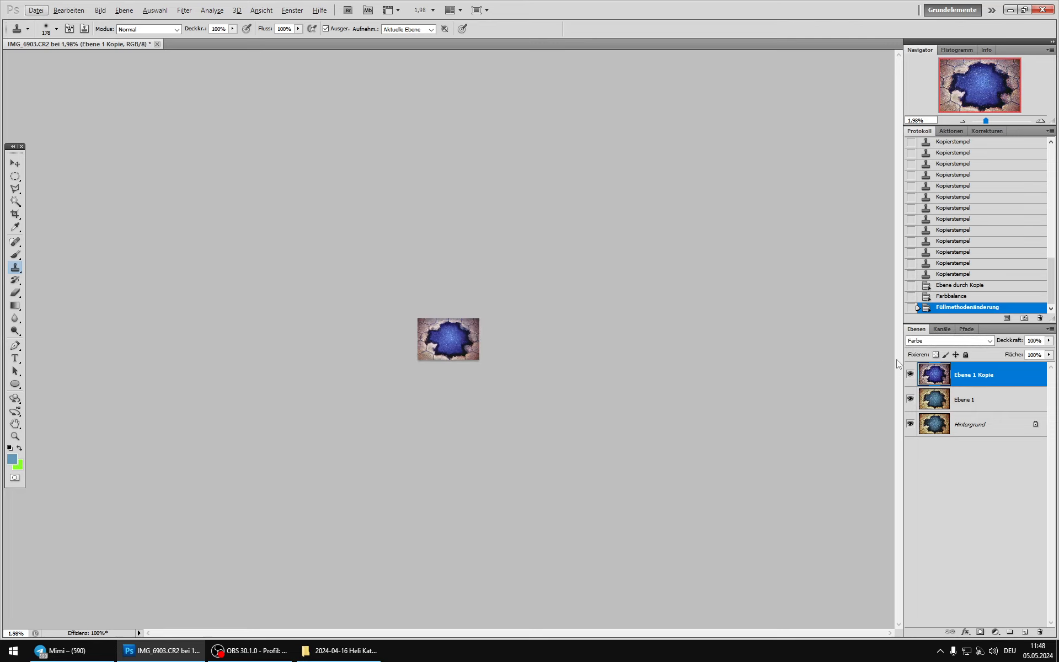
left_click(910, 376)
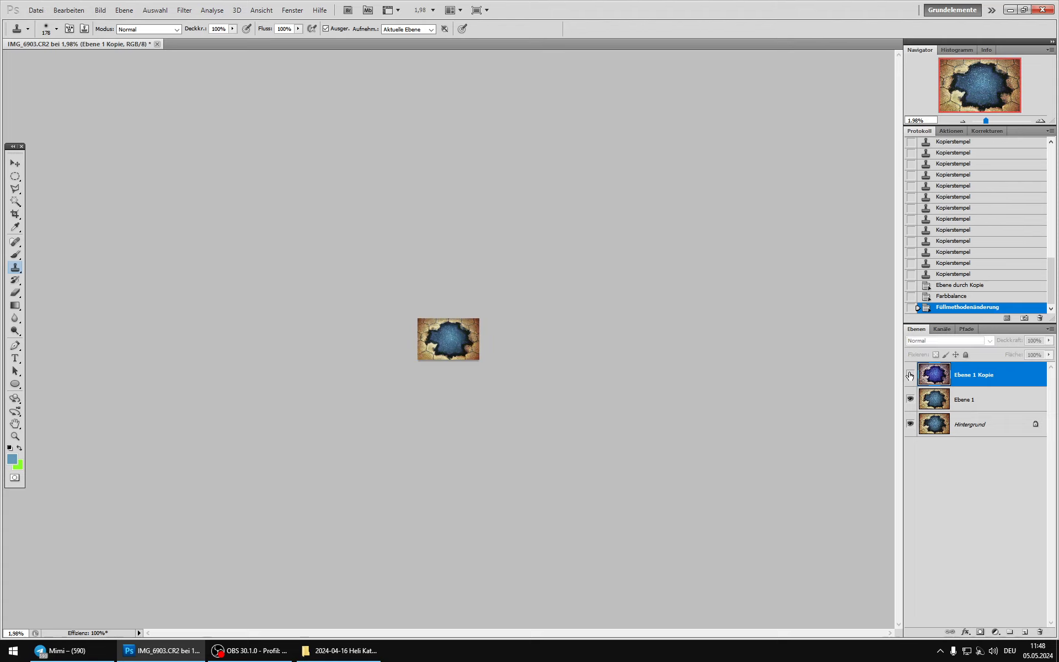
left_click(910, 376)
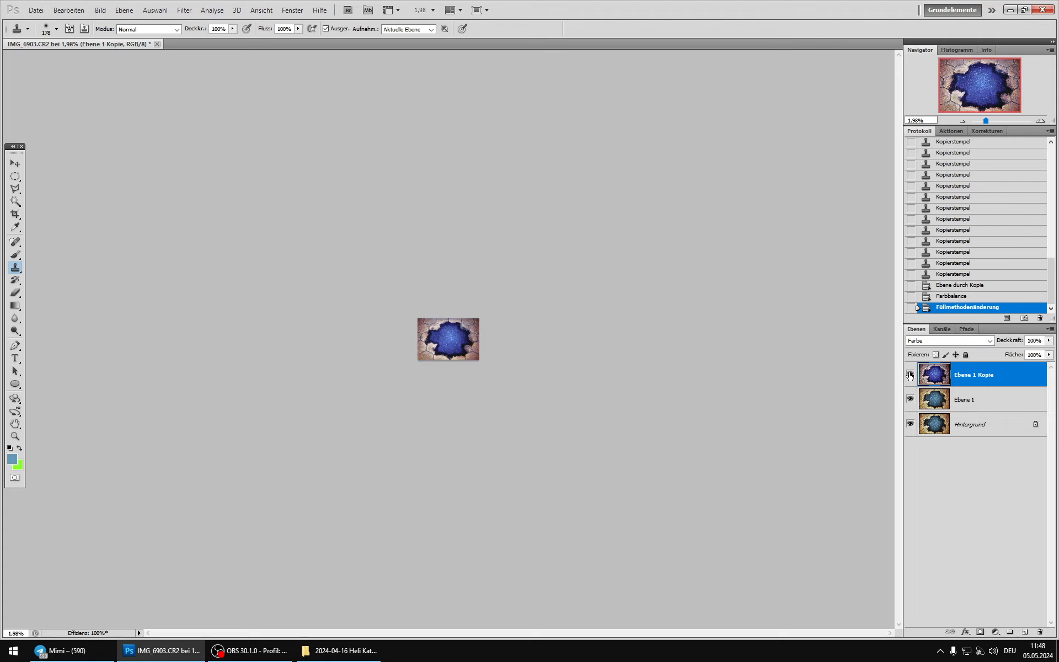
Step: Add a layer mask to Ebene 1 Kopie and paint black over the blue centre with a soft 1399 px brush at 51% opacity
scroll(447, 344, "up", 5)
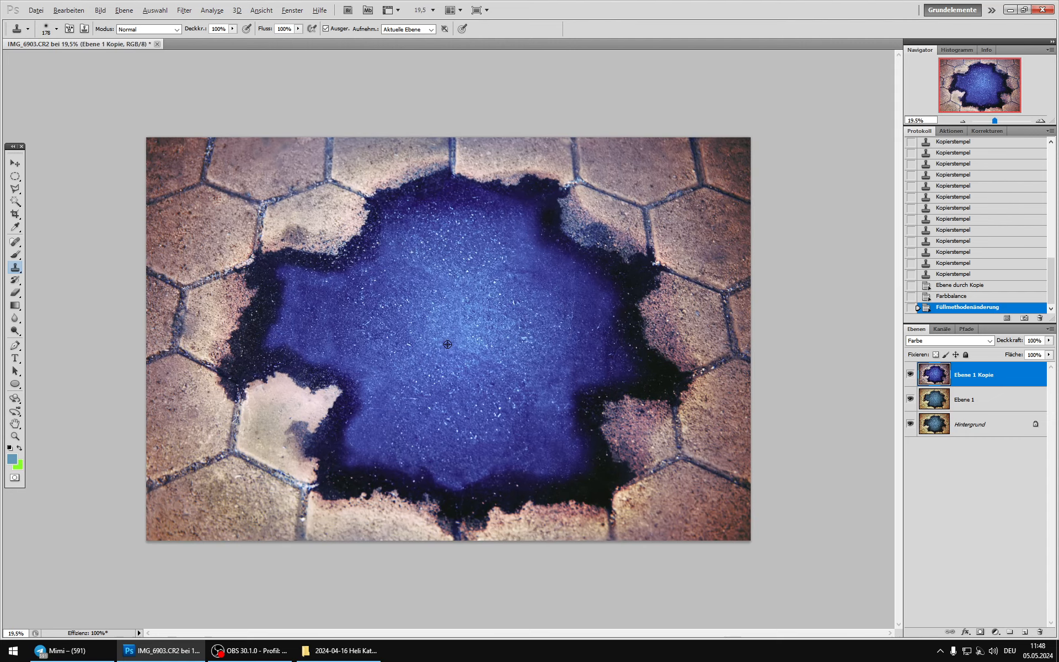
left_click(980, 632)
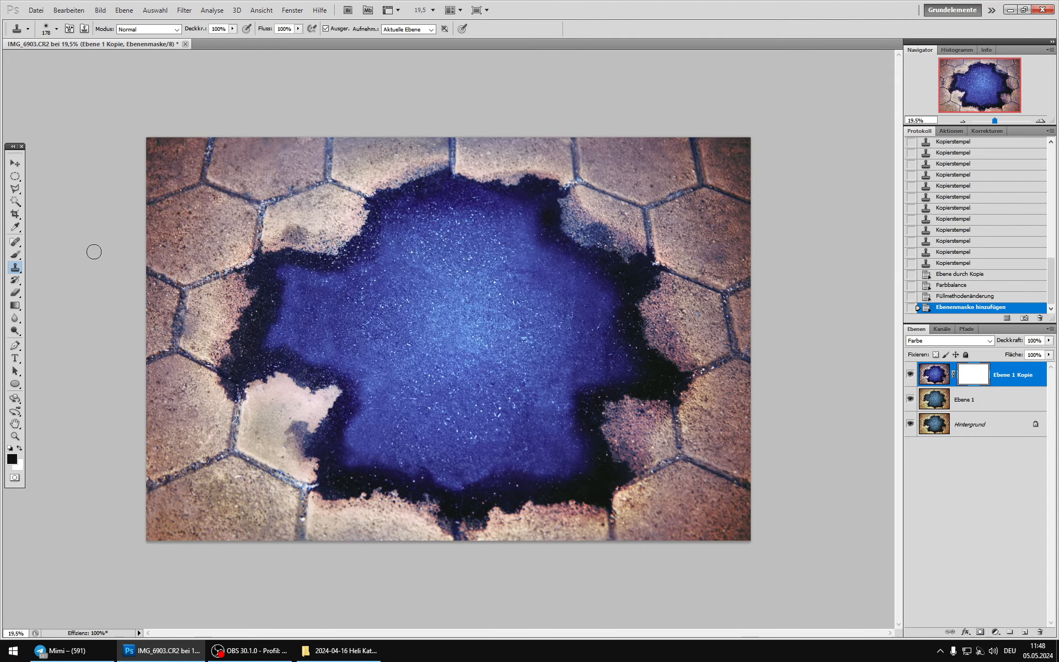
left_click(15, 255)
left_click(237, 29)
right_click(433, 272)
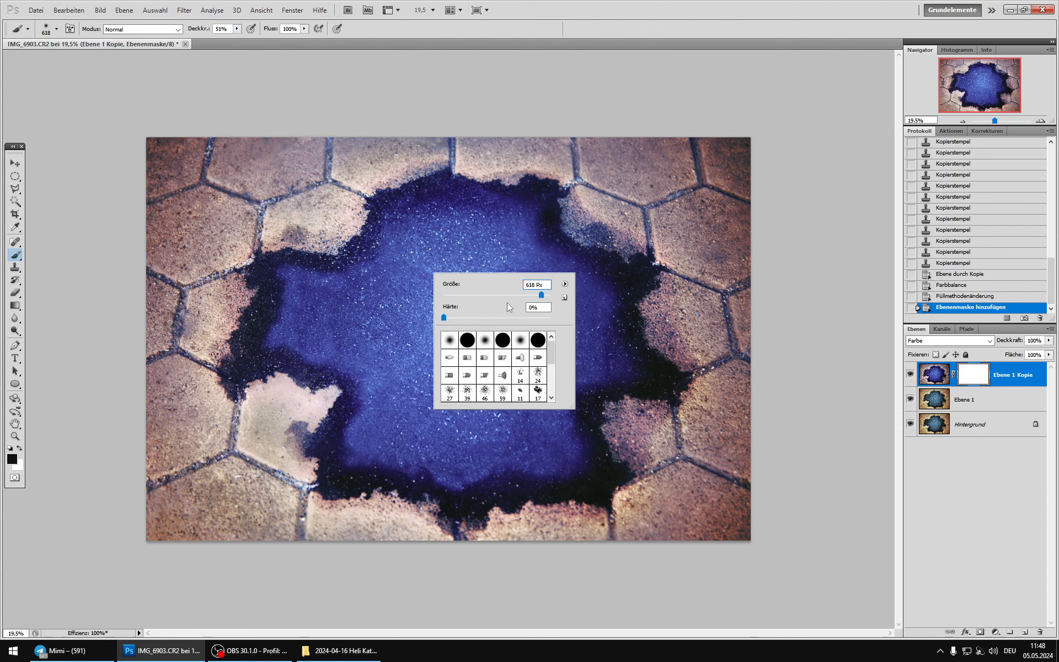
left_click(546, 296)
mouse_move(453, 246)
left_mouse_down()
mouse_move(498, 258)
mouse_move(555, 314)
mouse_move(565, 355)
mouse_move(526, 374)
mouse_move(521, 411)
mouse_move(456, 419)
mouse_move(434, 404)
mouse_move(449, 351)
mouse_move(391, 324)
mouse_move(351, 320)
mouse_move(417, 323)
mouse_move(462, 274)
mouse_move(488, 313)
mouse_move(510, 321)
mouse_move(503, 393)
mouse_move(272, 338)
mouse_move(288, 305)
left_mouse_up()
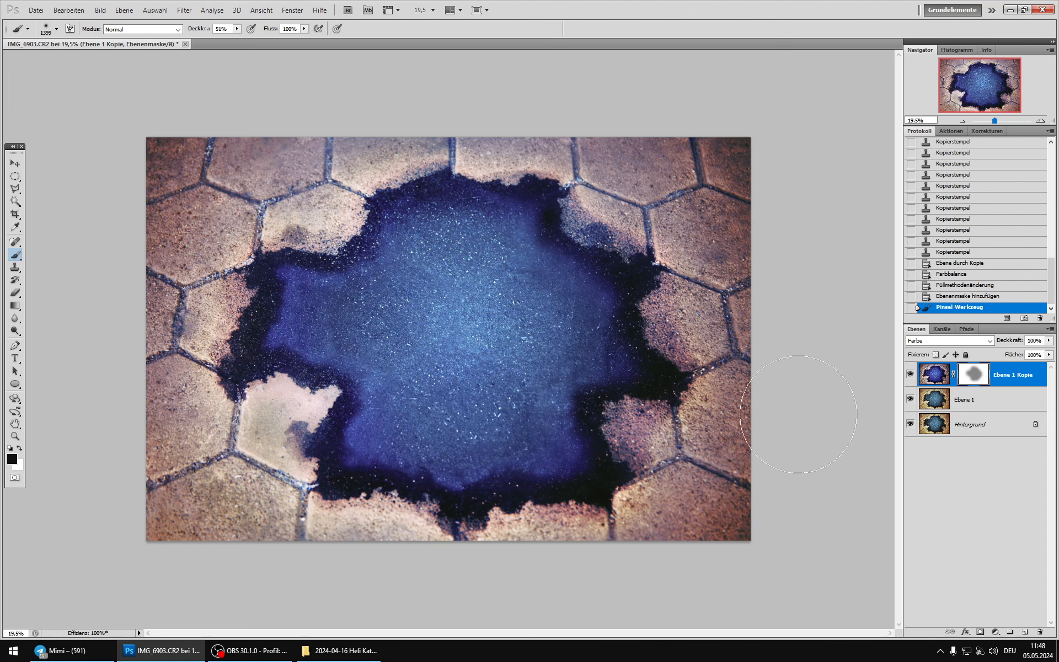
left_click(950, 300)
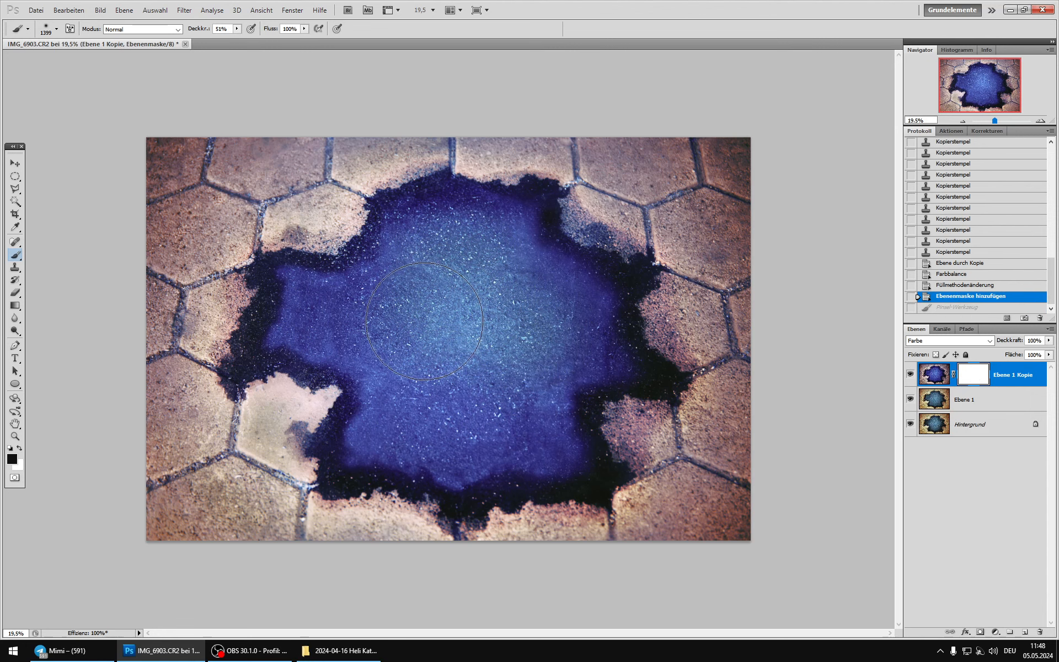
mouse_move(445, 399)
left_mouse_down()
mouse_move(500, 401)
mouse_move(446, 347)
mouse_move(344, 319)
mouse_move(415, 324)
mouse_move(465, 269)
mouse_move(492, 307)
mouse_move(529, 329)
mouse_move(550, 323)
mouse_move(530, 319)
mouse_move(546, 342)
mouse_move(518, 332)
mouse_move(498, 375)
mouse_move(511, 403)
mouse_move(488, 383)
left_mouse_up()
Step: Soften the mask transition around the blue centre with a 319 px black brush at 26% opacity
right_click(491, 377)
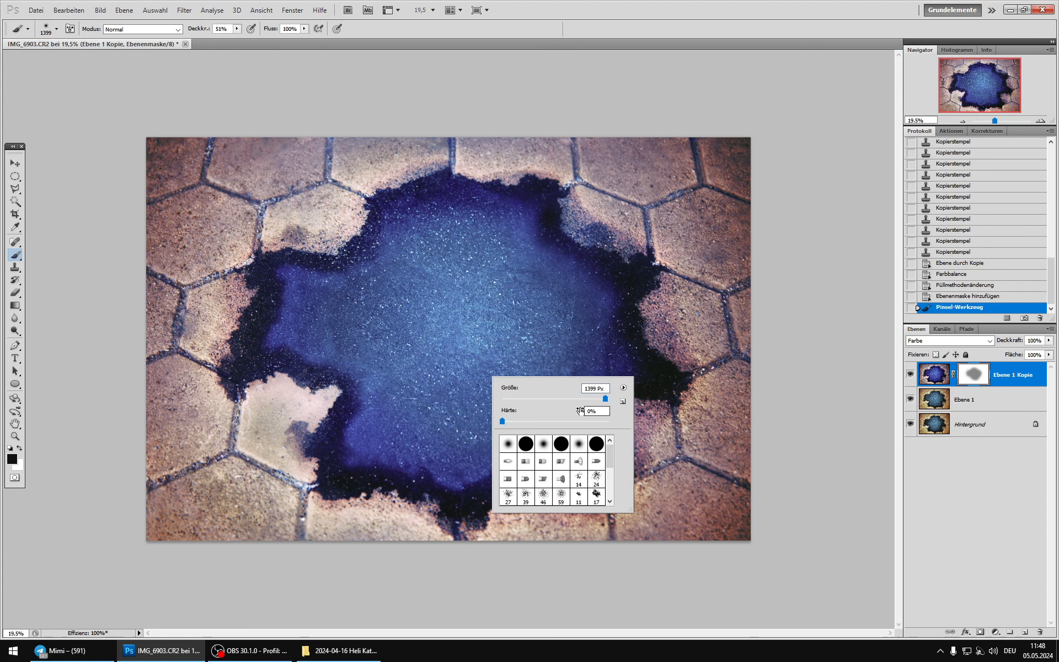
left_click_drag(604, 399, 588, 399)
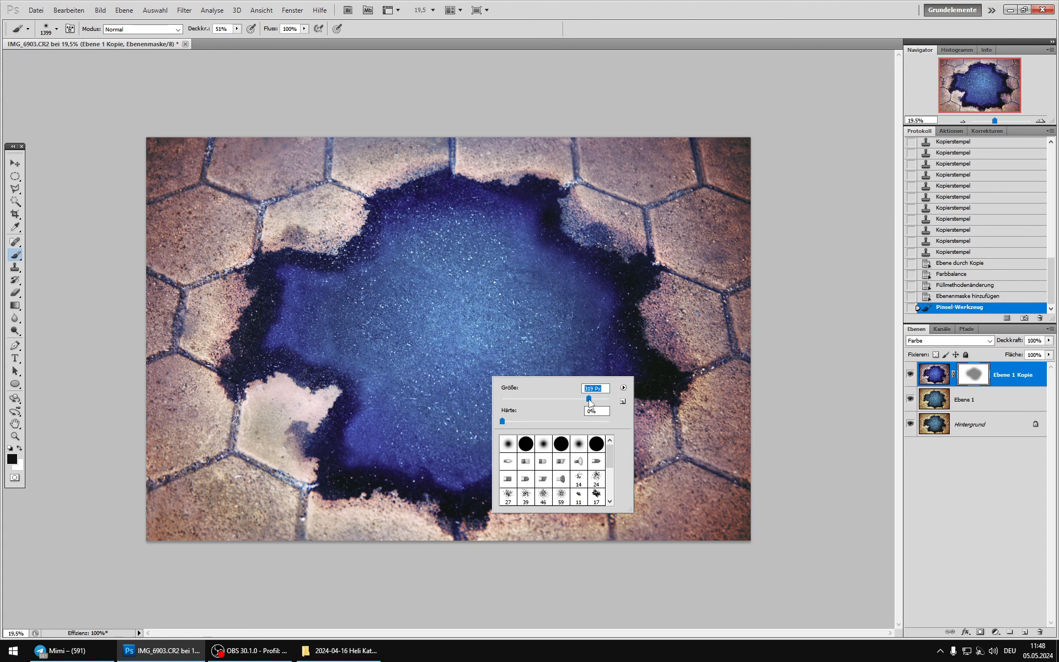
left_click(236, 29)
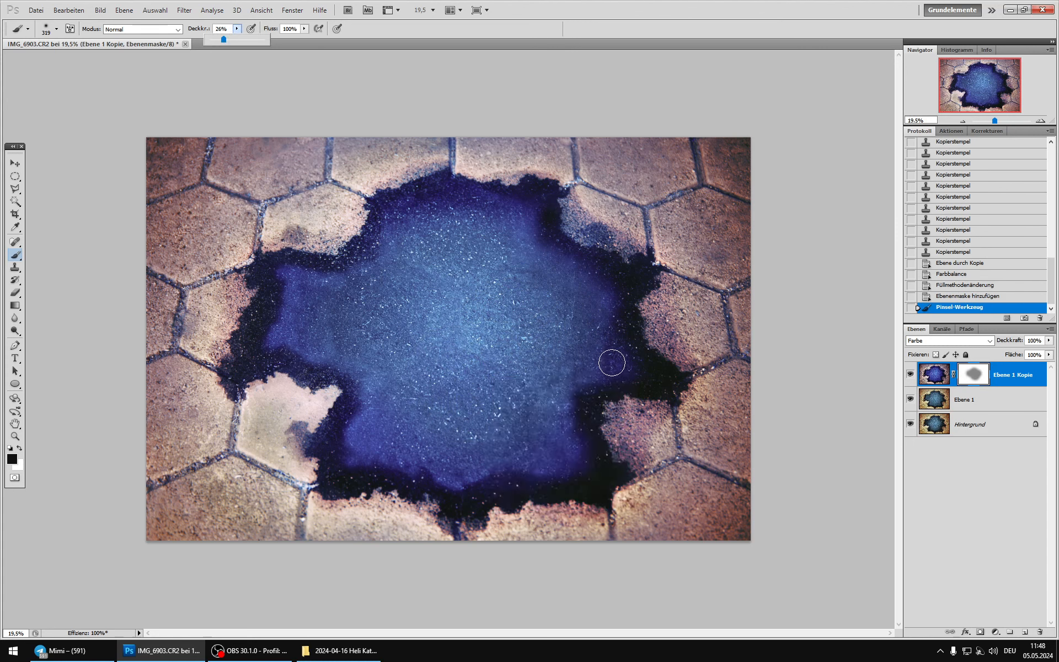
left_click(599, 355)
left_click_drag(496, 227, 449, 210)
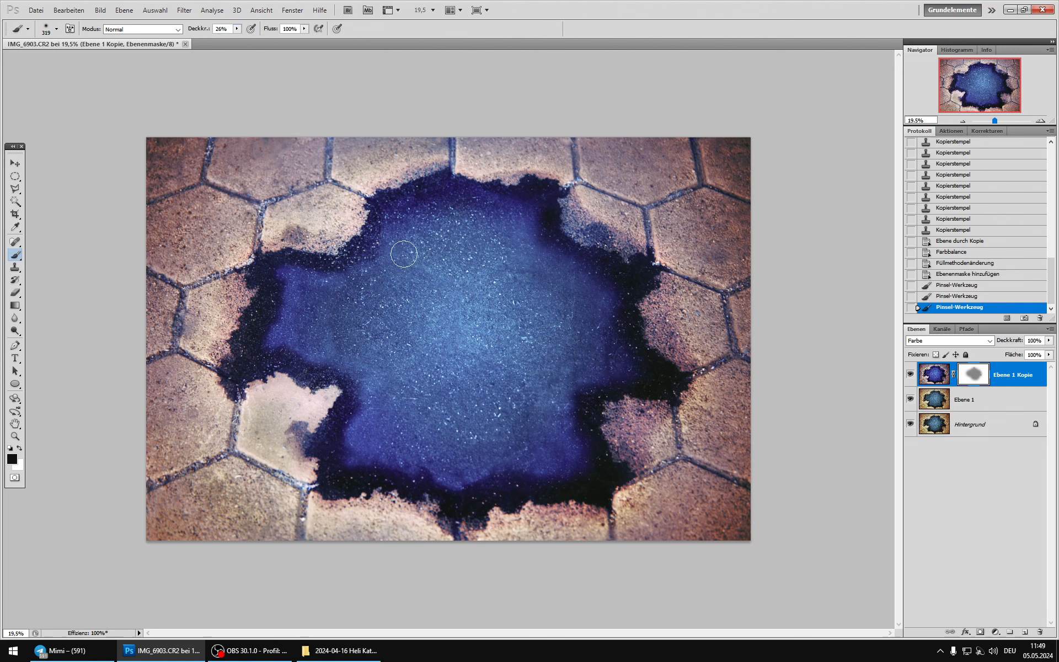
left_click_drag(310, 327, 328, 334)
mouse_move(371, 437)
left_mouse_down()
mouse_move(380, 419)
mouse_move(370, 438)
left_mouse_up()
mouse_move(534, 449)
left_mouse_down()
mouse_move(557, 445)
mouse_move(541, 437)
mouse_move(534, 464)
left_mouse_up()
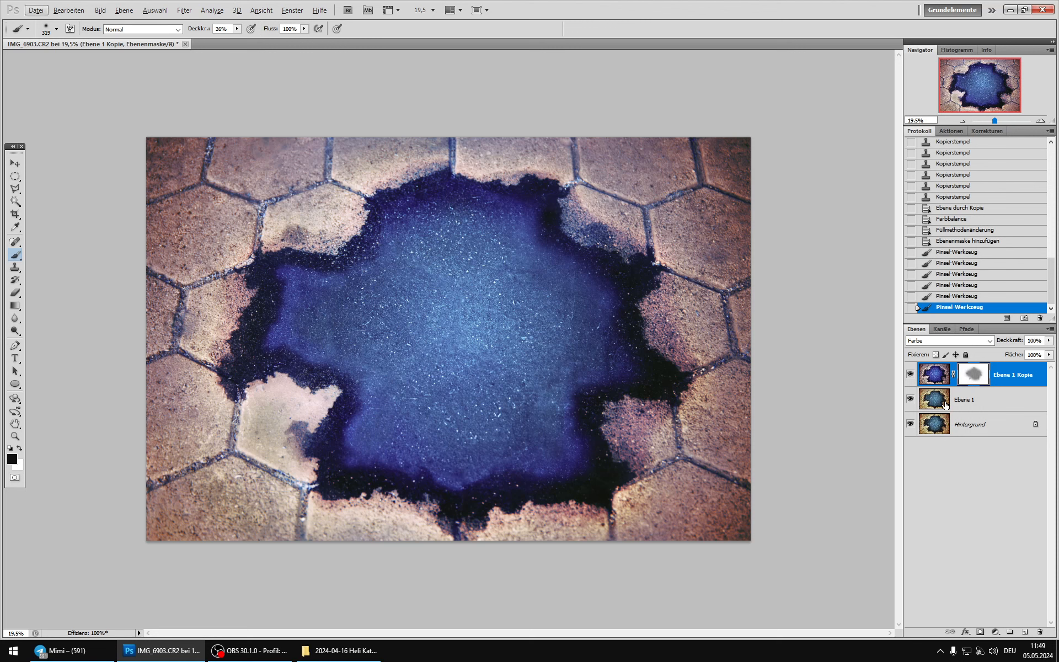
Step: Compare the image with and without the masked Ebene 1 Kopie at large and small view sizes to judge the colour gradient
left_click(911, 376)
left_click(911, 377)
left_click(912, 376)
left_click(911, 377)
scroll(495, 357, "down", 3)
scroll(495, 358, "down", 1)
left_click(911, 379)
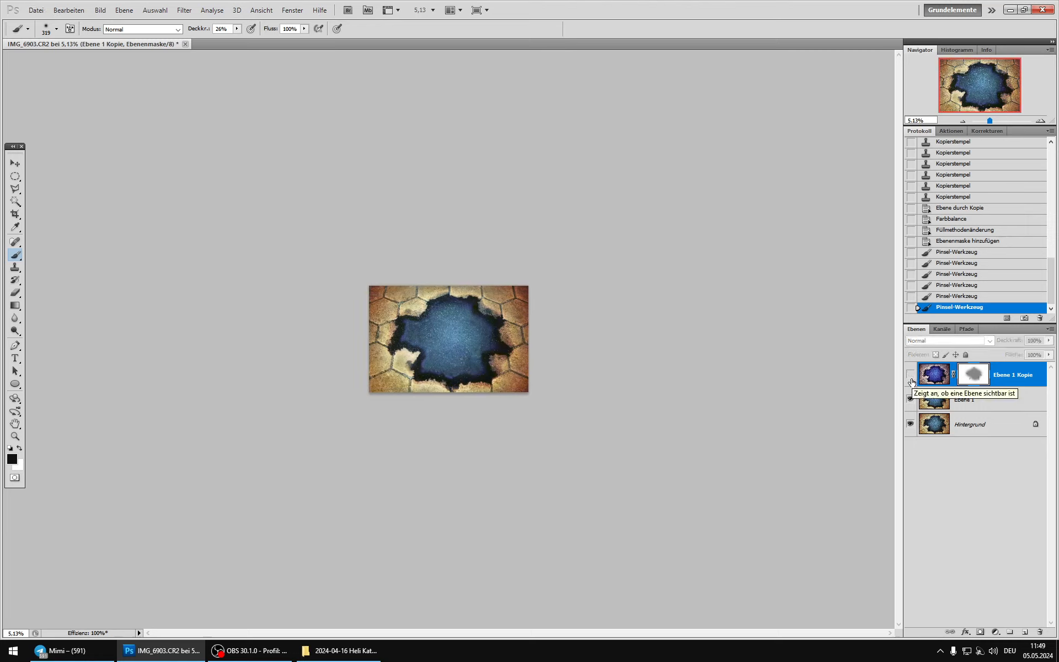
left_click(911, 379)
left_click(911, 379)
left_click(911, 379)
left_click(912, 381)
left_click(911, 381)
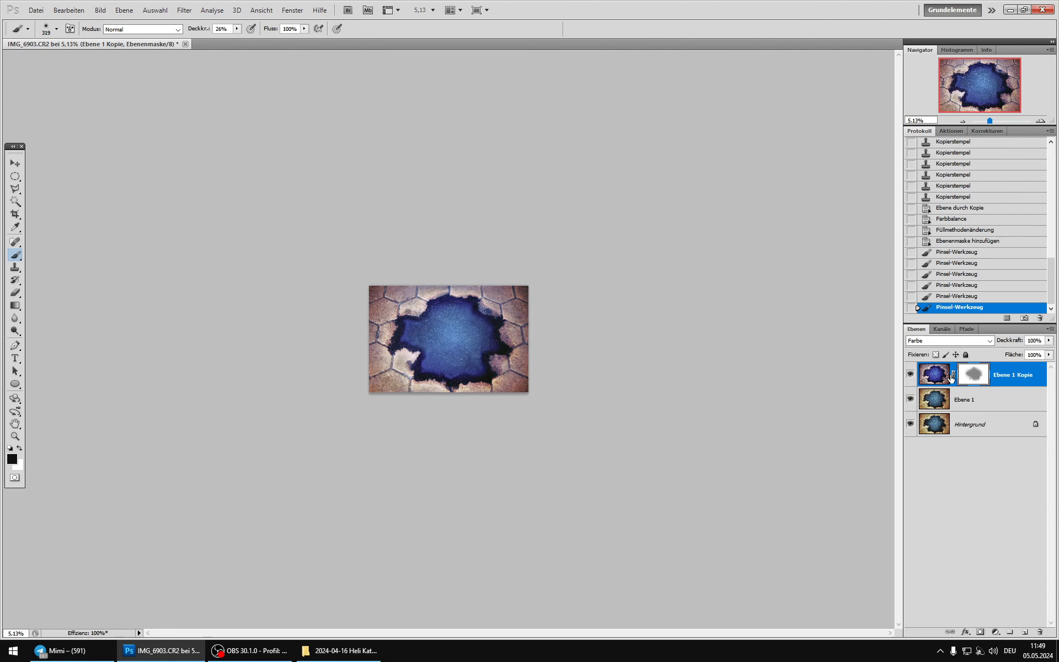
Step: Duplicate Ebene 1 and merge the masked Ebene 1 Kopie down into the duplicate
scroll(414, 341, "up", 5)
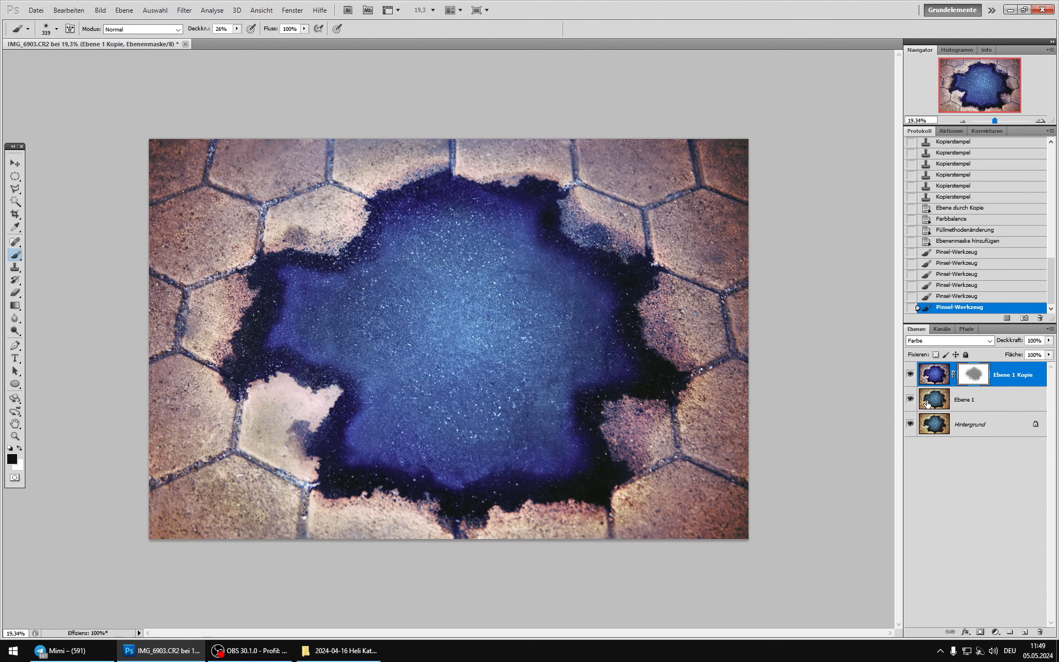
left_click(990, 400)
key("ctrl+j")
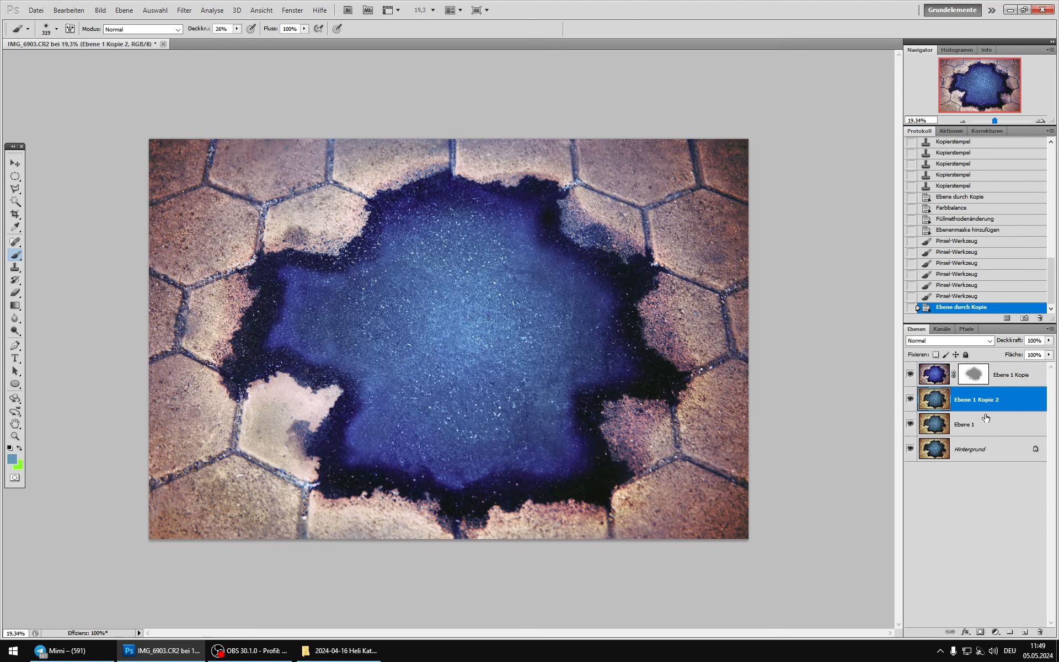
left_click(936, 375)
key("ctrl+e")
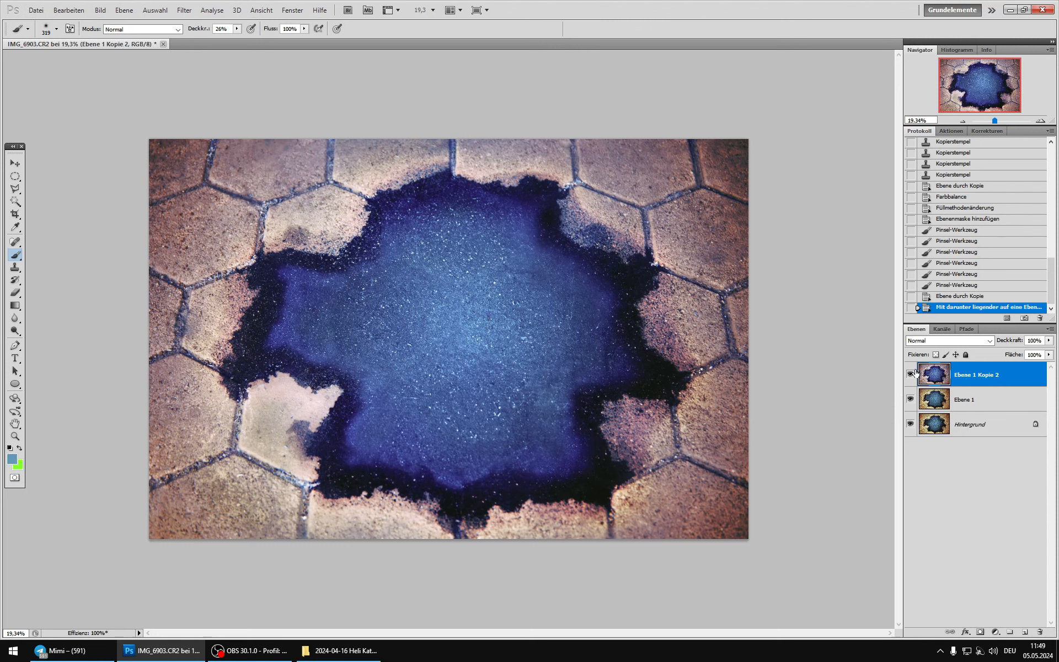
Step: Outline the whole blue area along its dark border with a closed Polygonal Lasso selection
left_click(16, 191)
left_click(338, 253)
left_click(388, 220)
left_click(420, 193)
left_click(499, 192)
left_click(534, 208)
left_click(572, 262)
left_click(626, 275)
left_click(635, 307)
left_click(630, 345)
left_click(651, 380)
left_click(611, 389)
left_click(576, 407)
left_click(584, 485)
left_click(541, 485)
left_click(447, 503)
left_click(394, 483)
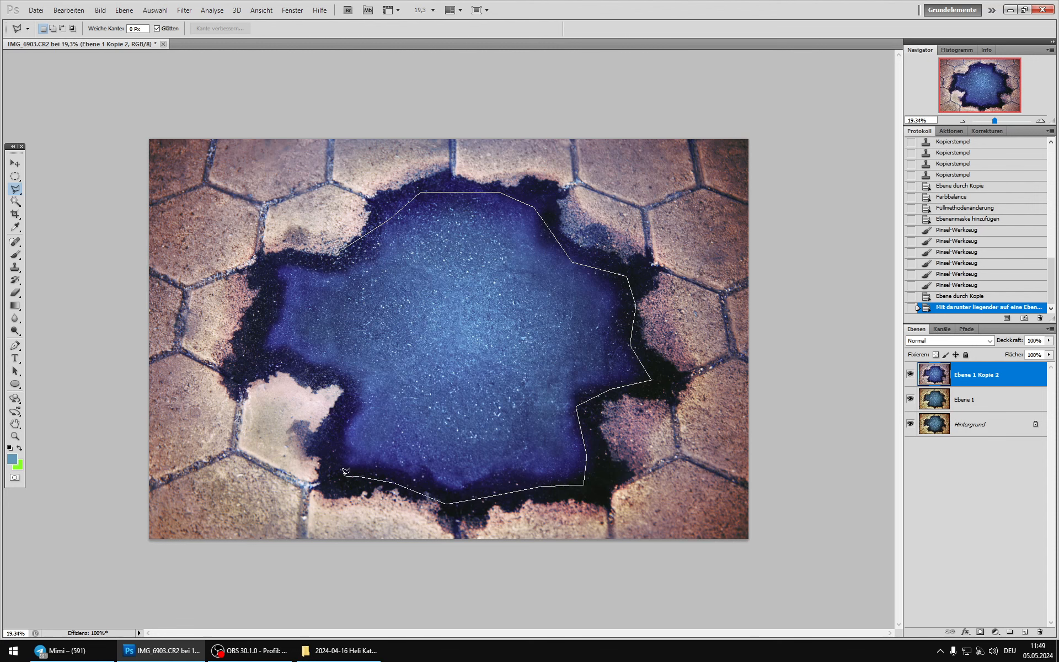
left_click(341, 472)
left_click(346, 403)
left_click(332, 377)
left_click(302, 376)
left_click(246, 352)
left_click(272, 264)
left_click(338, 254)
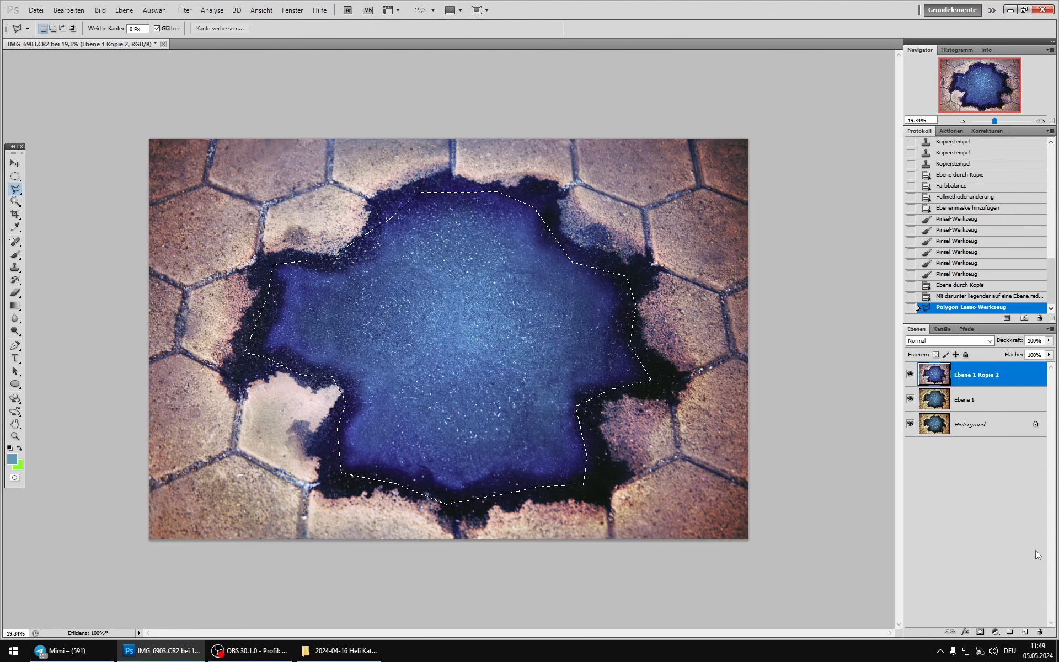
Step: Turn the selection of the blue area into a layer mask on Ebene 1 Kopie 2 and reapply the last Gaussian blur
left_click(980, 631)
left_click(184, 10)
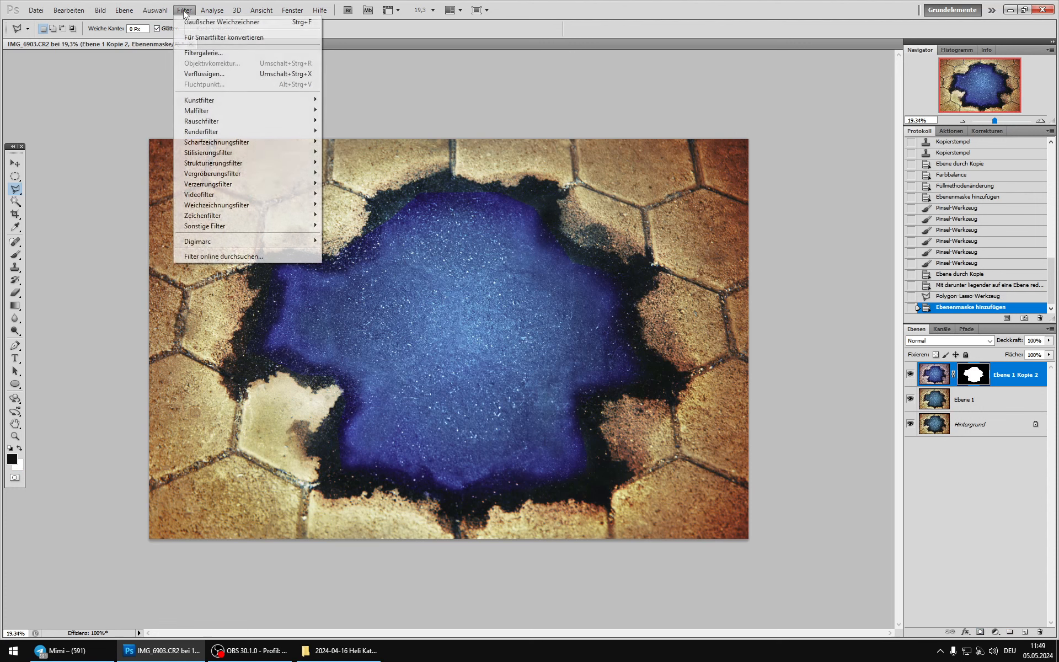
left_click(222, 22)
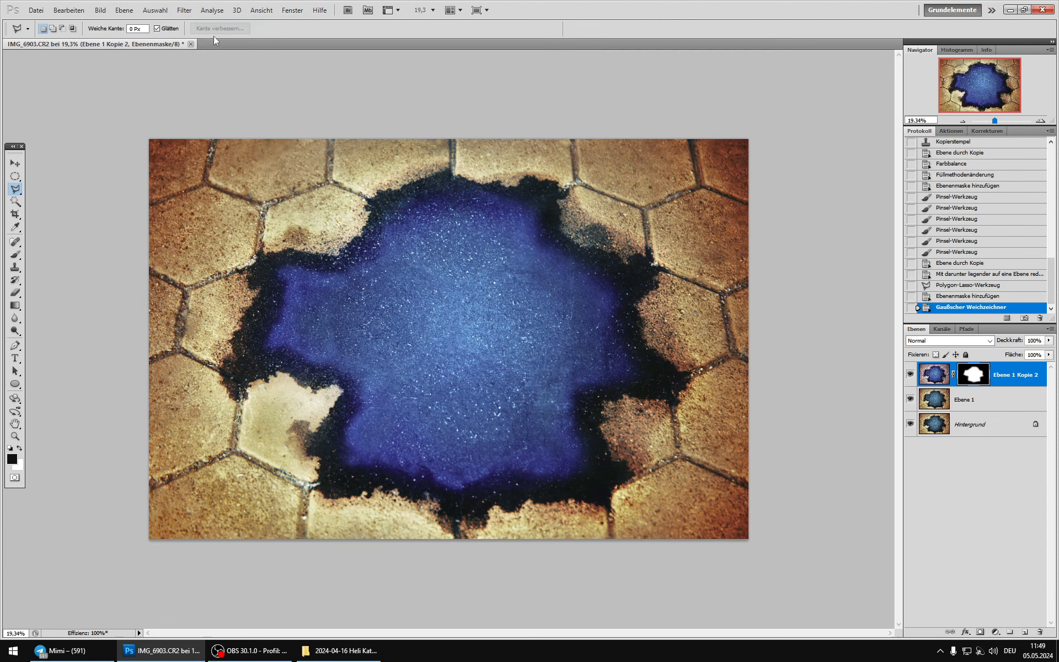
Step: Blur the mask of Ebene 1 Kopie 2 further with a 250 px Gaussian Blur
left_click(184, 10)
mouse_move(238, 205)
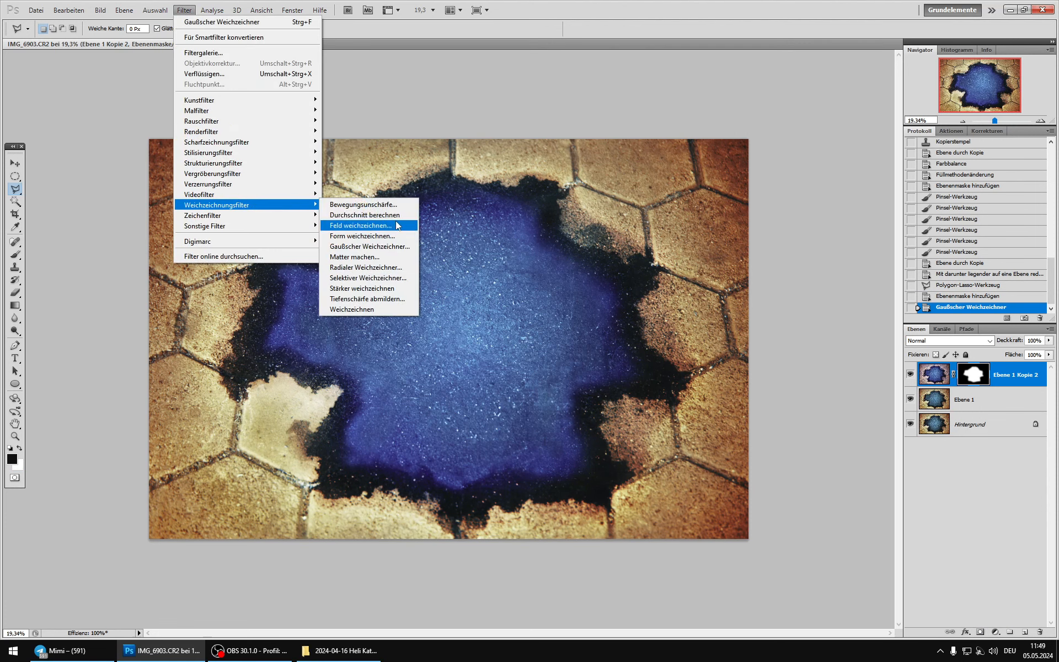
left_click(371, 246)
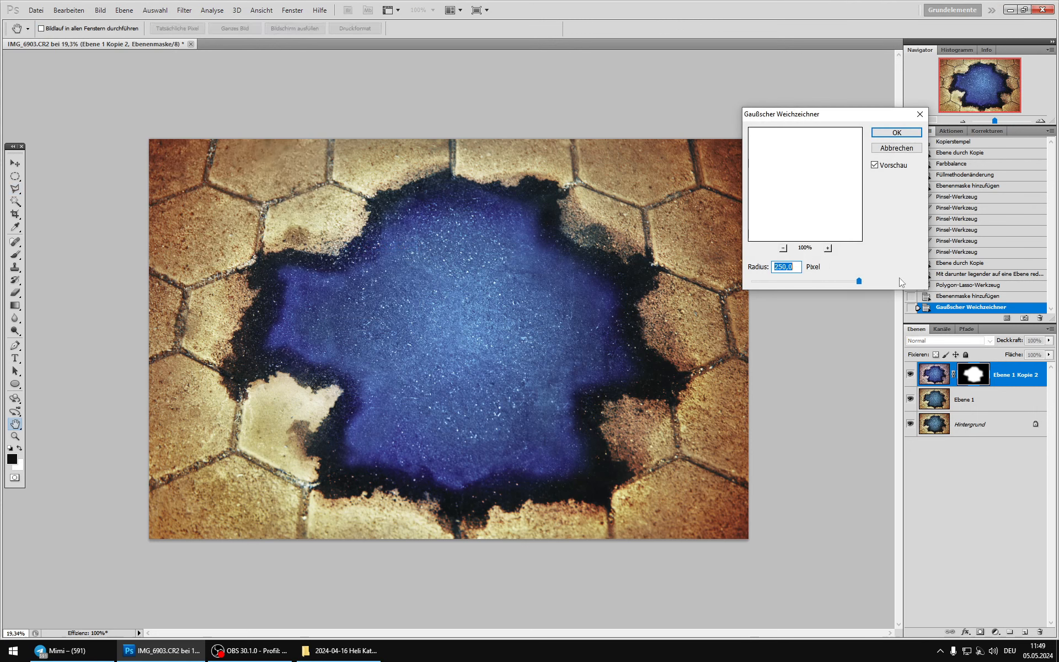
left_click(876, 165)
left_click(876, 165)
key("Return")
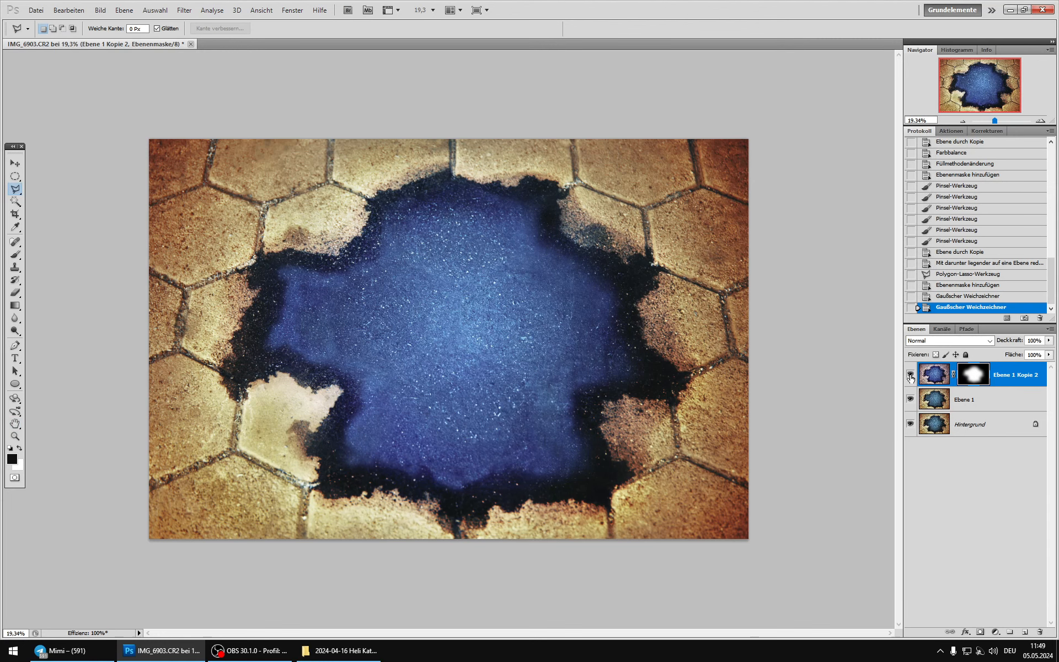
Step: Compare the image with and without Ebene 1 Kopie 2 to judge the softened blue-violet colour shift
scroll(460, 385, "down", 4)
scroll(461, 384, "up", 3)
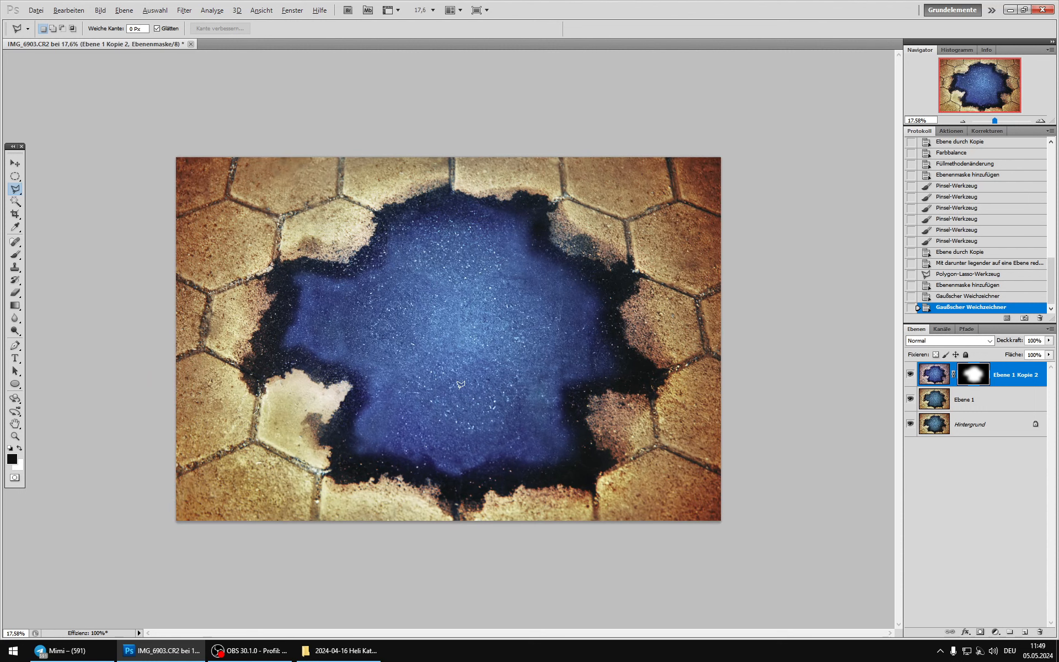
left_click(910, 375)
left_click(910, 375)
left_click(910, 375)
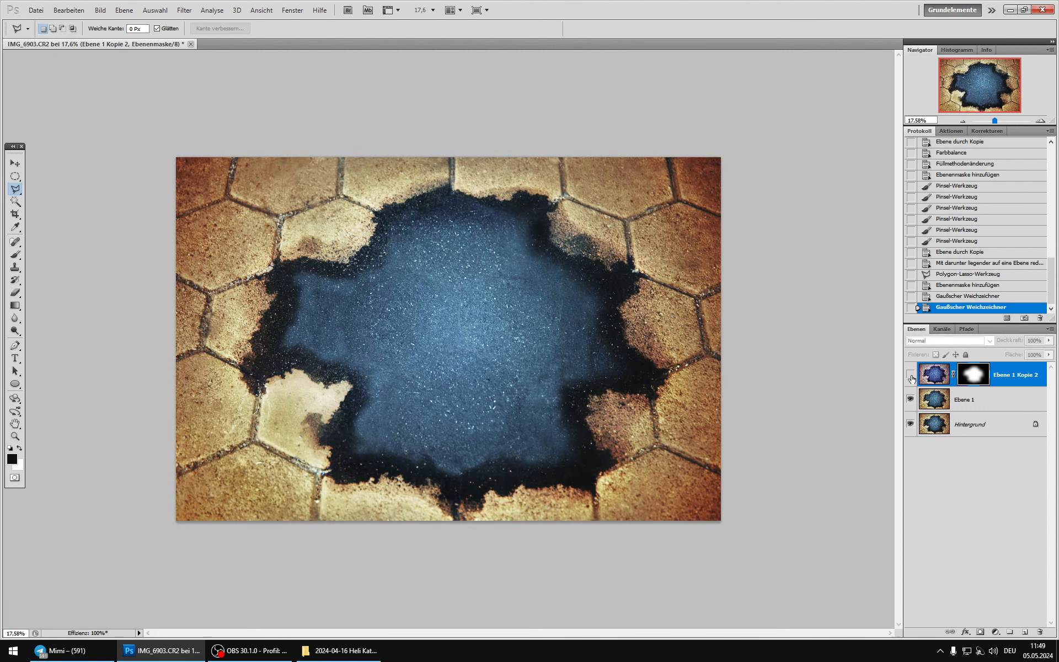
left_click(911, 375)
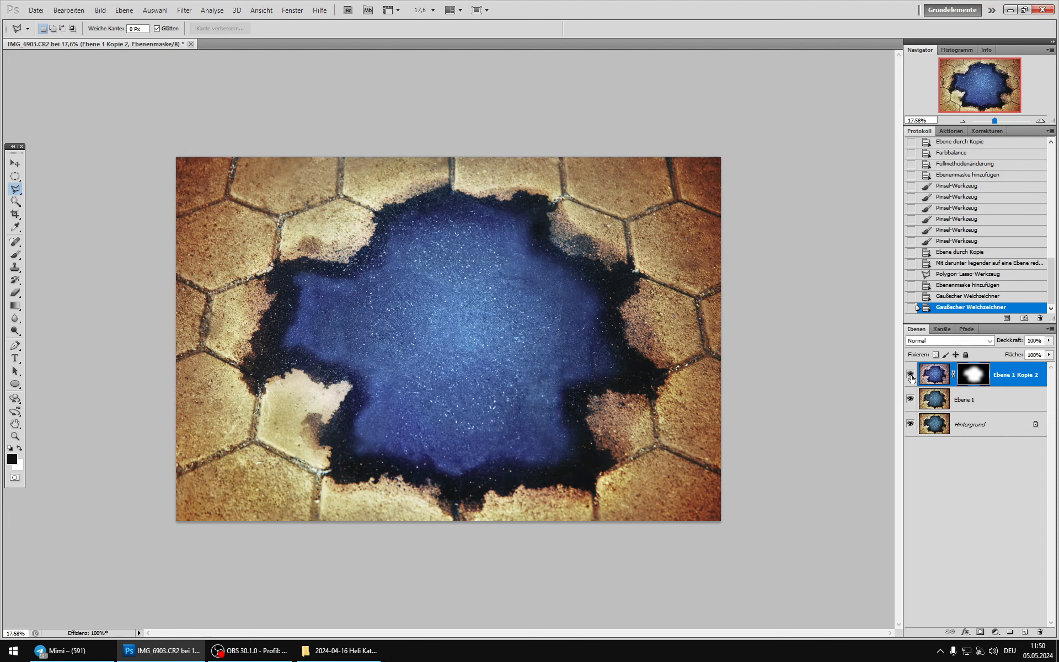
left_click(910, 375)
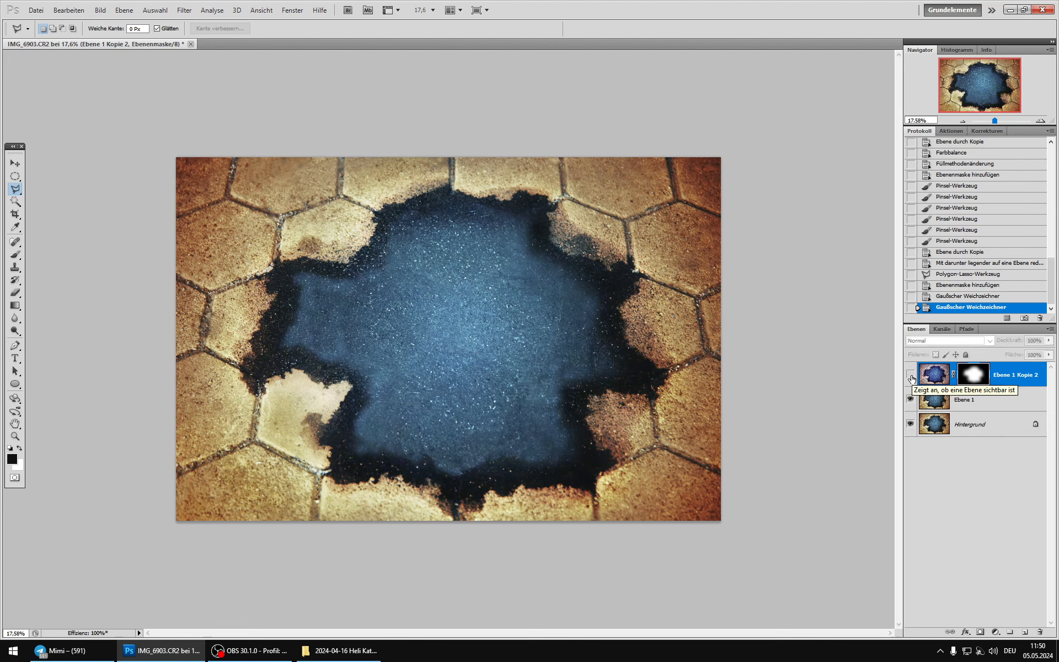
left_click(910, 376)
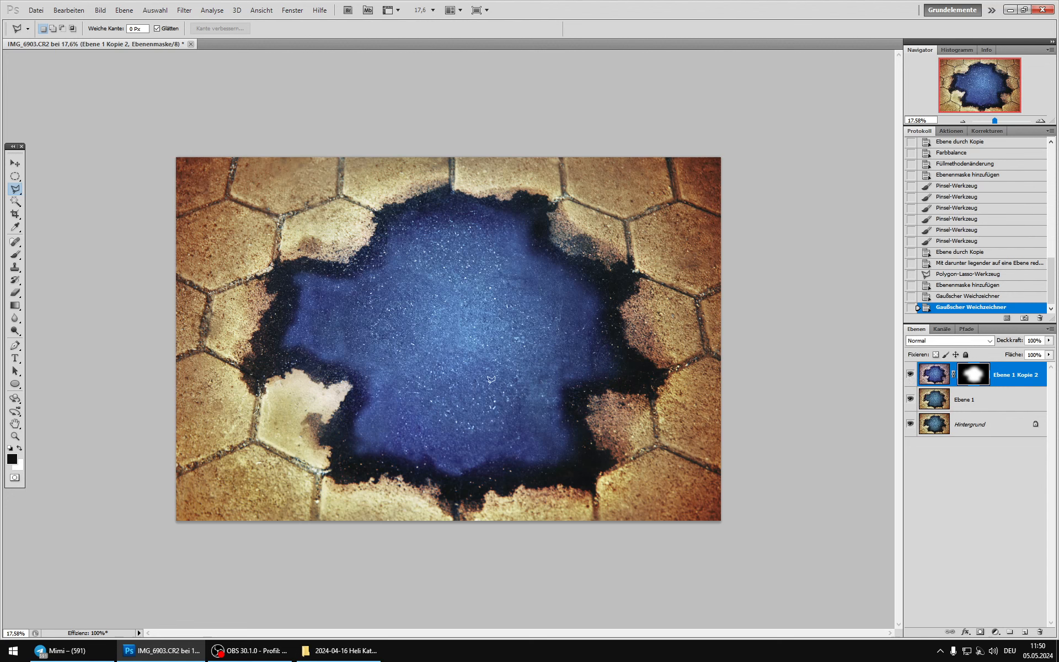
left_click(912, 375)
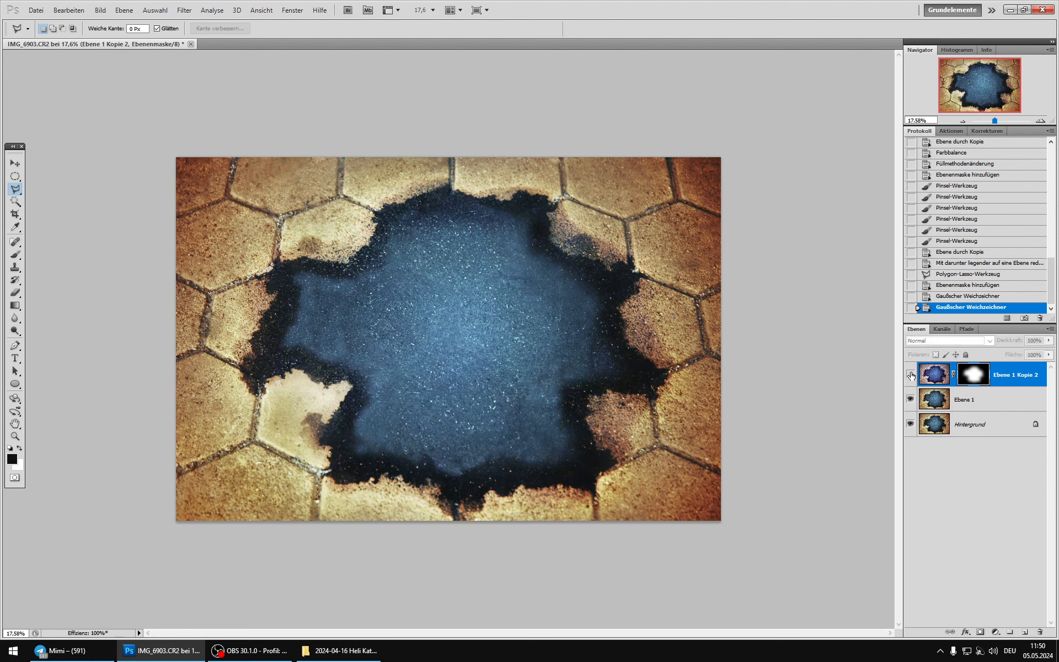
left_click(910, 376)
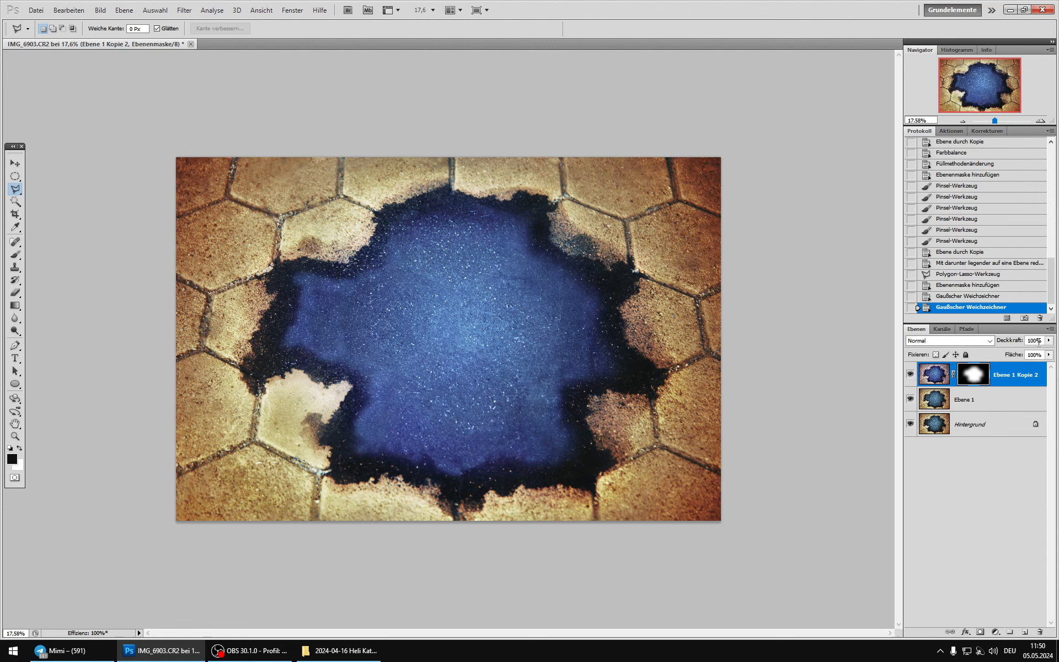
Step: Reduce Ebene 1 Kopie 2 to 50% opacity and check the subtler colour shift with the layer on and off
left_click(1049, 341)
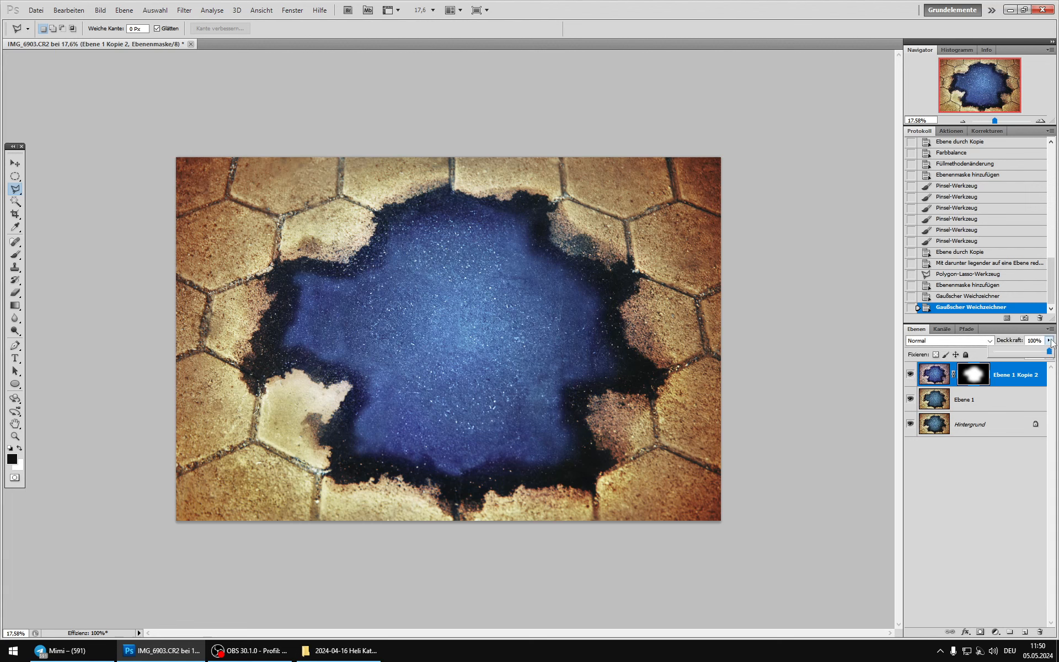
left_click(1021, 353)
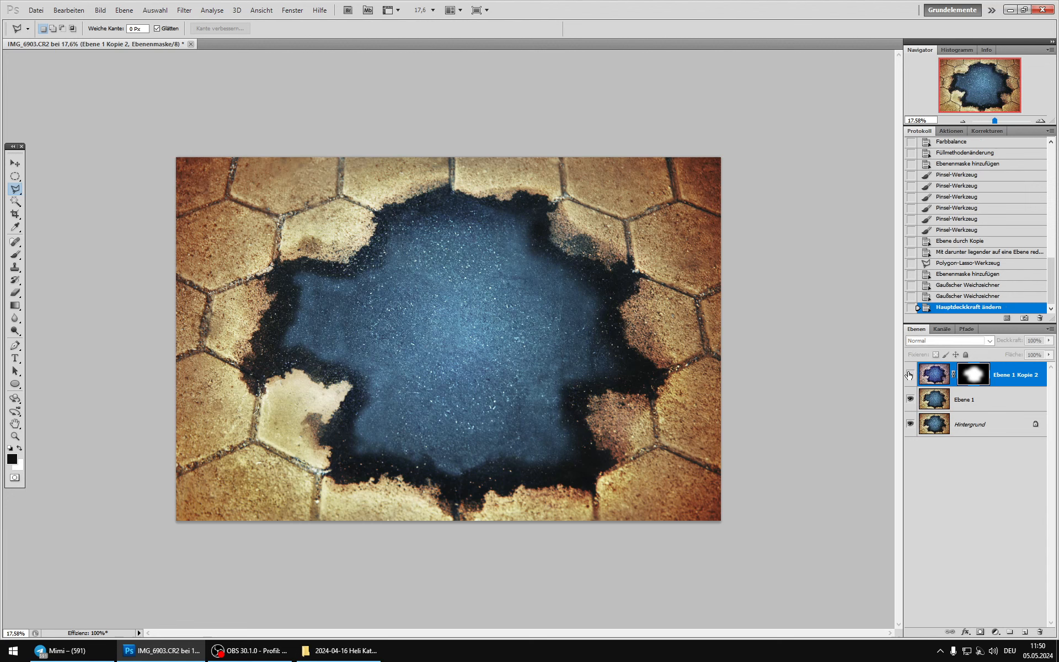
scroll(519, 354, "down", 3)
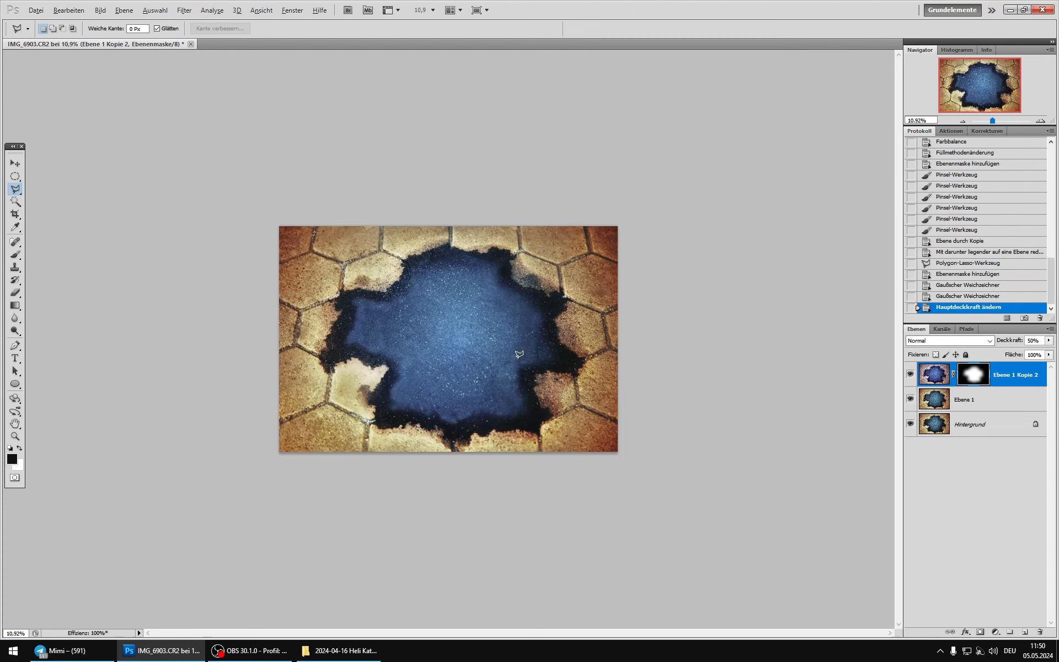
scroll(519, 354, "up", 2)
left_click(910, 375)
left_click(911, 375)
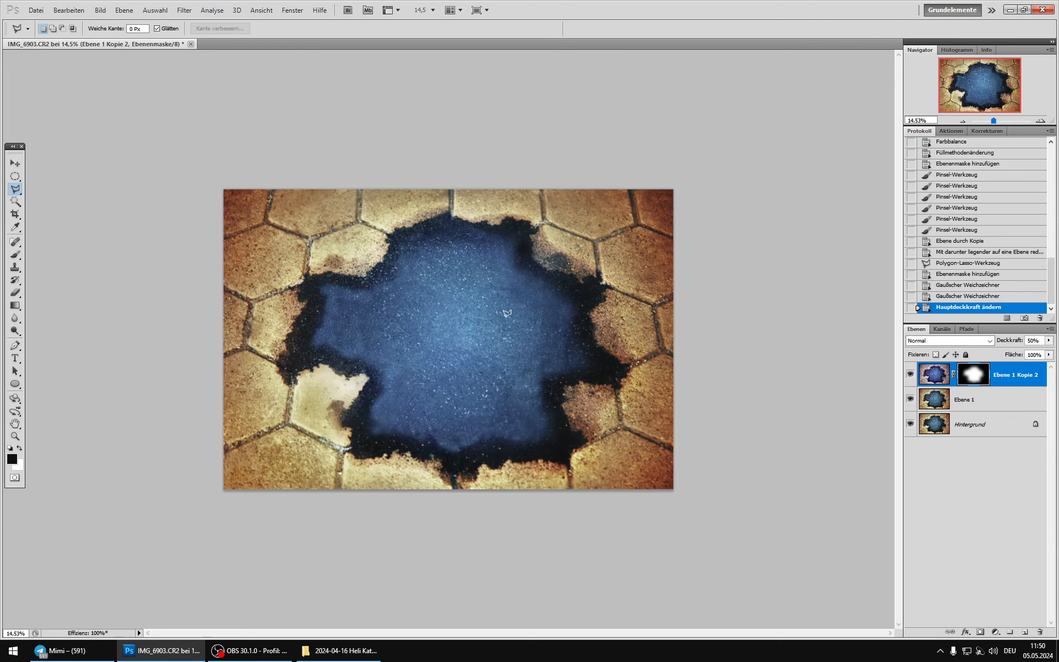
Step: Fade the colour shift out of the middle of the blue area by dabbing the mask with a 2343 px black brush at 26% opacity
left_click(15, 255)
key("x")
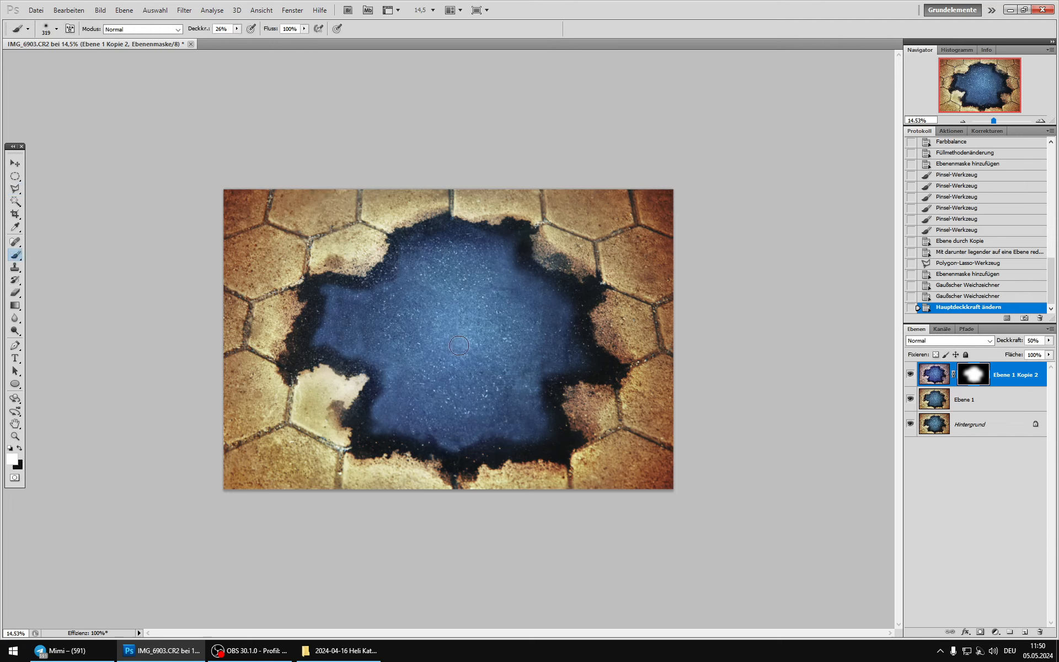
right_click(476, 343)
mouse_move(572, 364)
left_mouse_down()
mouse_move(586, 365)
mouse_move(572, 349)
left_mouse_up()
left_click(556, 29)
key("x")
right_click(456, 326)
left_click(460, 322)
left_click(479, 367)
left_click(463, 373)
left_click(484, 335)
left_click(433, 323)
left_click(475, 304)
left_click(465, 338)
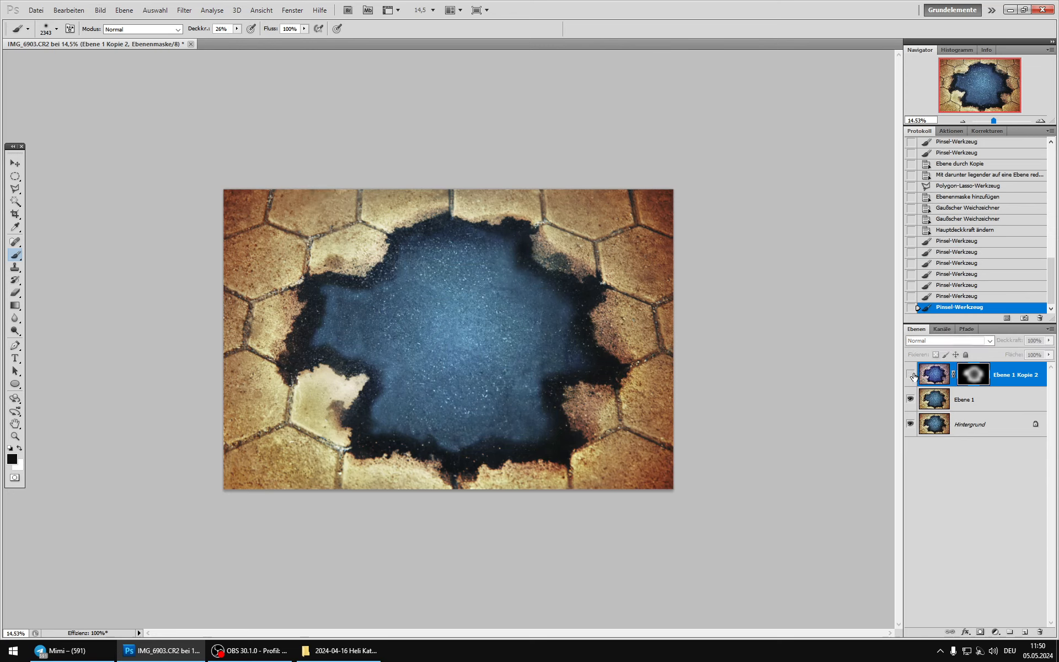
Step: Check the image at a small view size and merge the masked Ebene 1 Kopie 2 down into Ebene 1
scroll(481, 360, "down", 7)
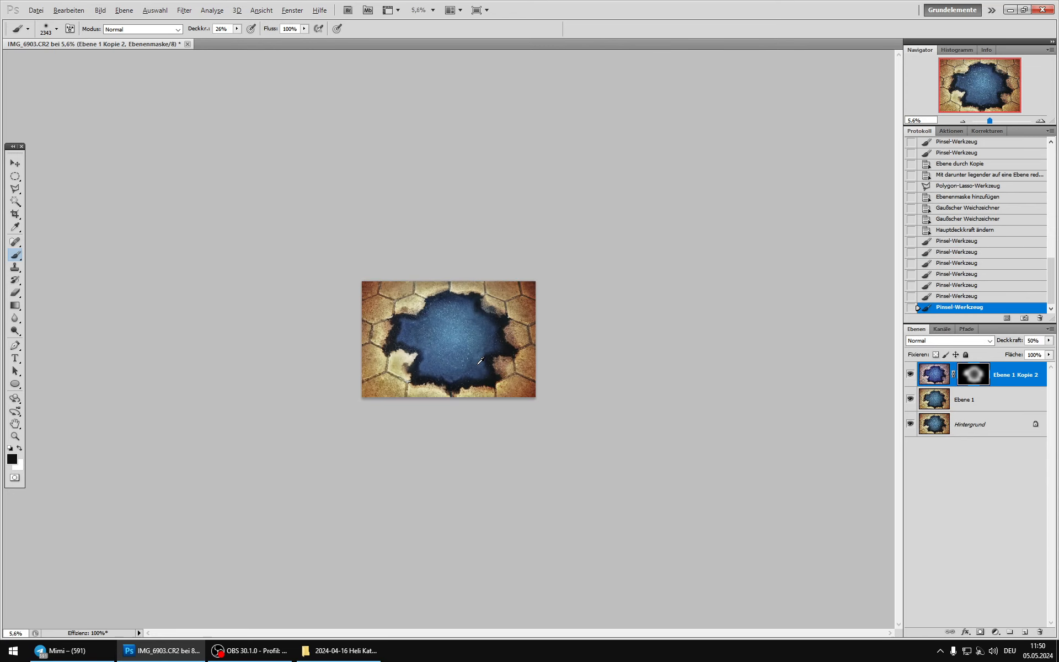
scroll(481, 360, "up", 2)
key("ctrl+e")
Step: Compare Ebene 1 with the original background at different view sizes to judge the joint removal and the colour shift
left_click(910, 374)
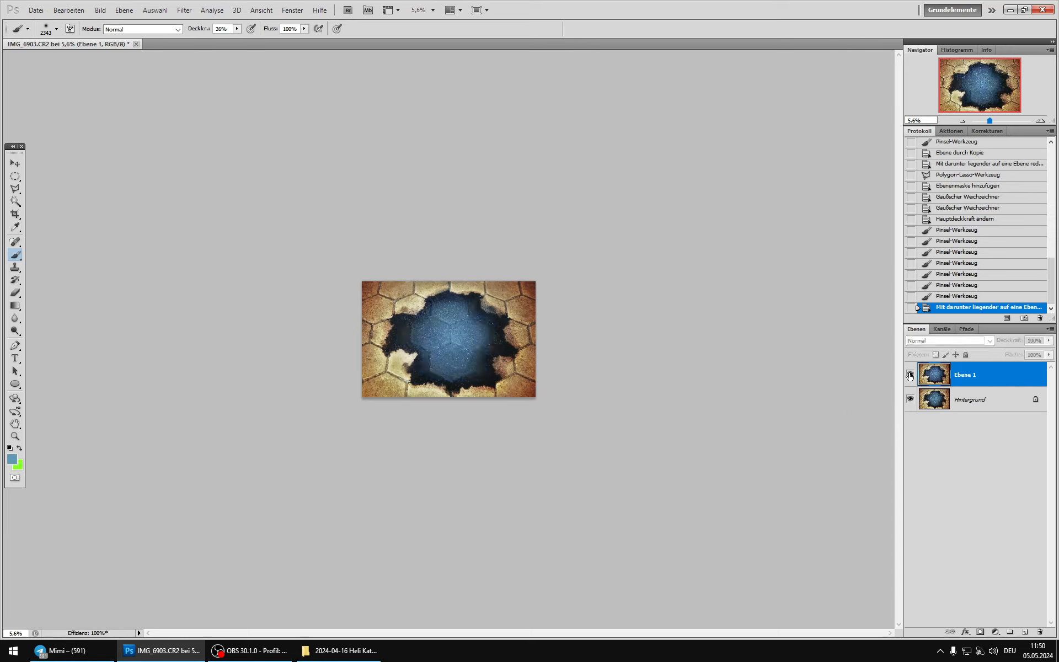
left_click(910, 374)
left_click(910, 375)
left_click(910, 374)
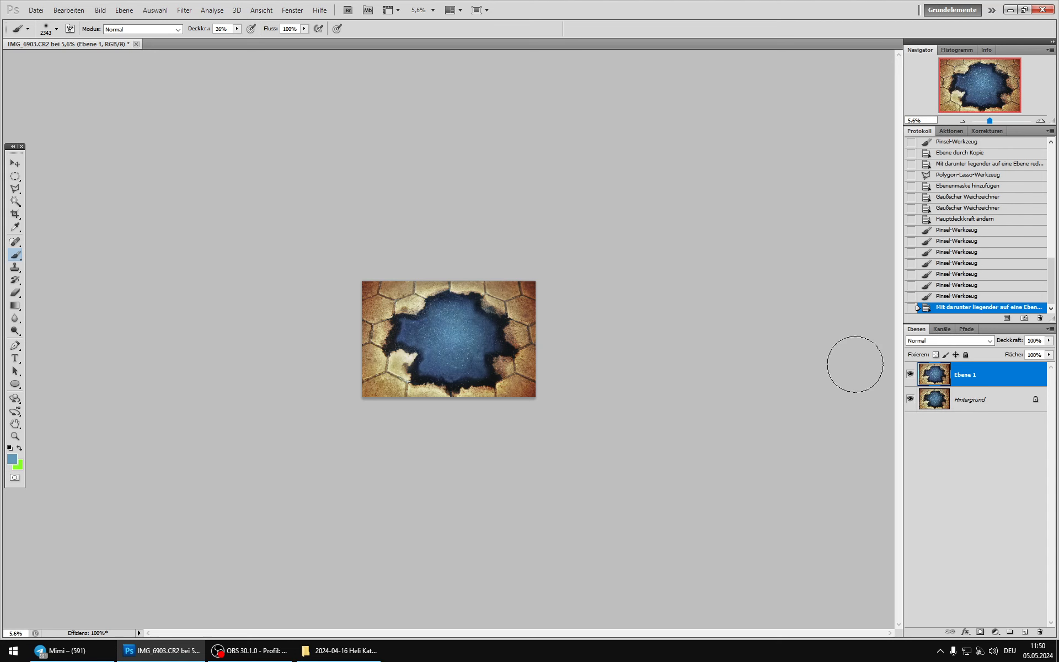
scroll(462, 331, "up", 3)
key("alt")
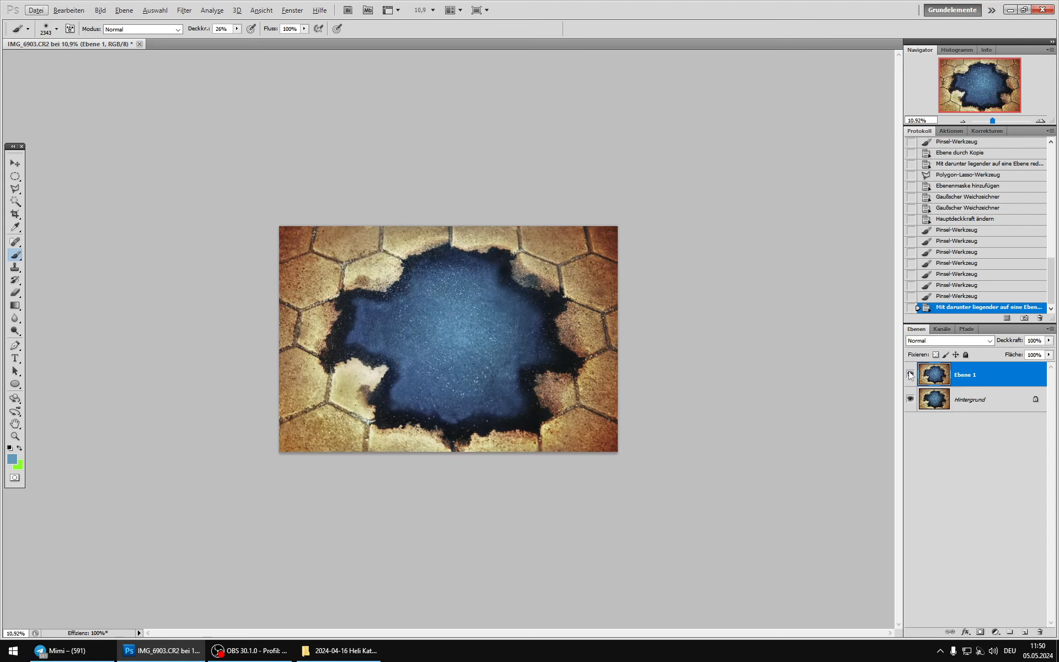
left_click(910, 375)
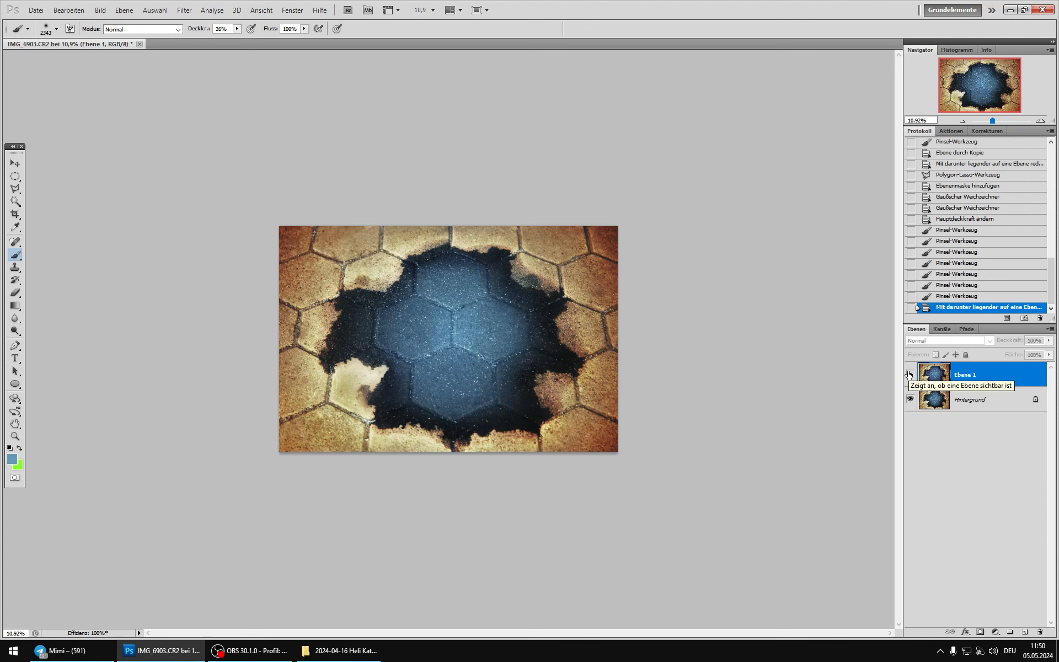
scroll(526, 355, "up", 5, "alt")
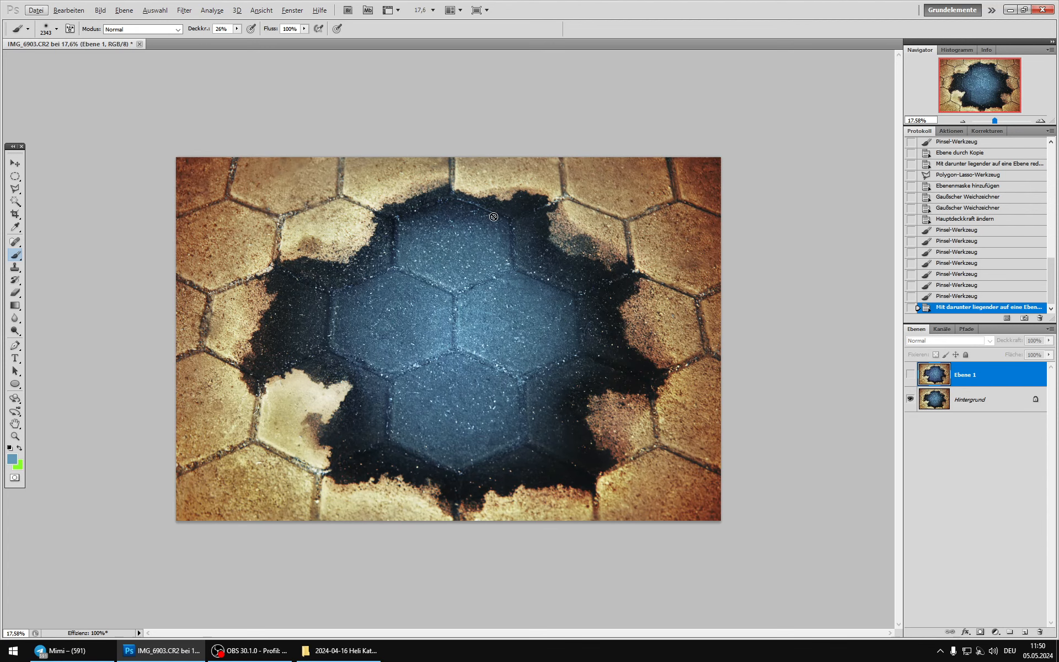
left_click(910, 374)
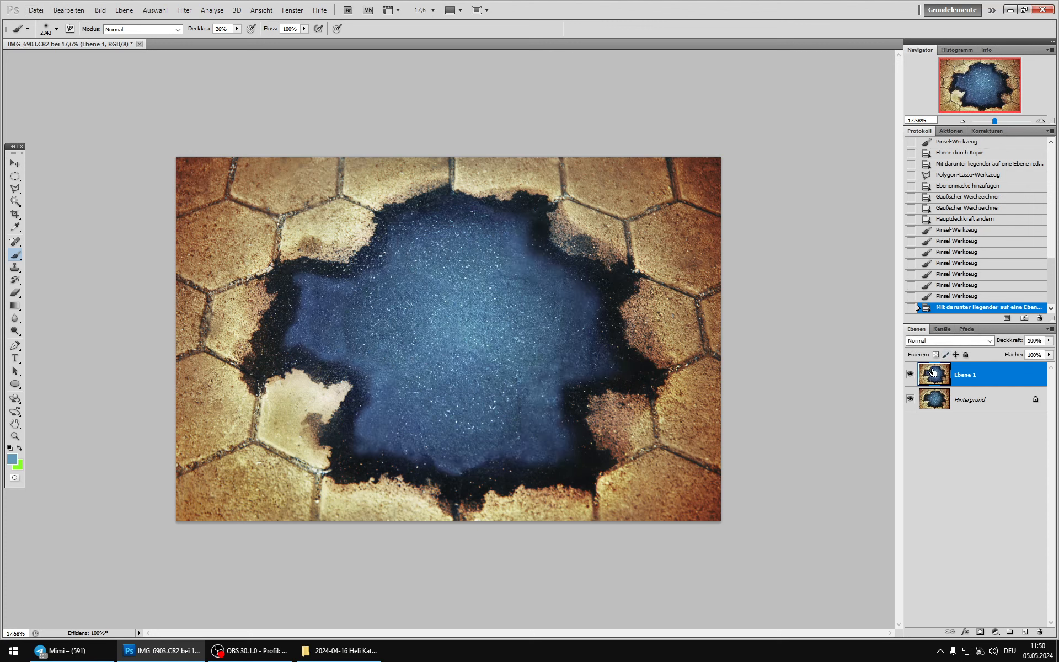
Step: Merge Ebene 1 down into Hintergrund and duplicate the result as a new layer
key("ctrl+e")
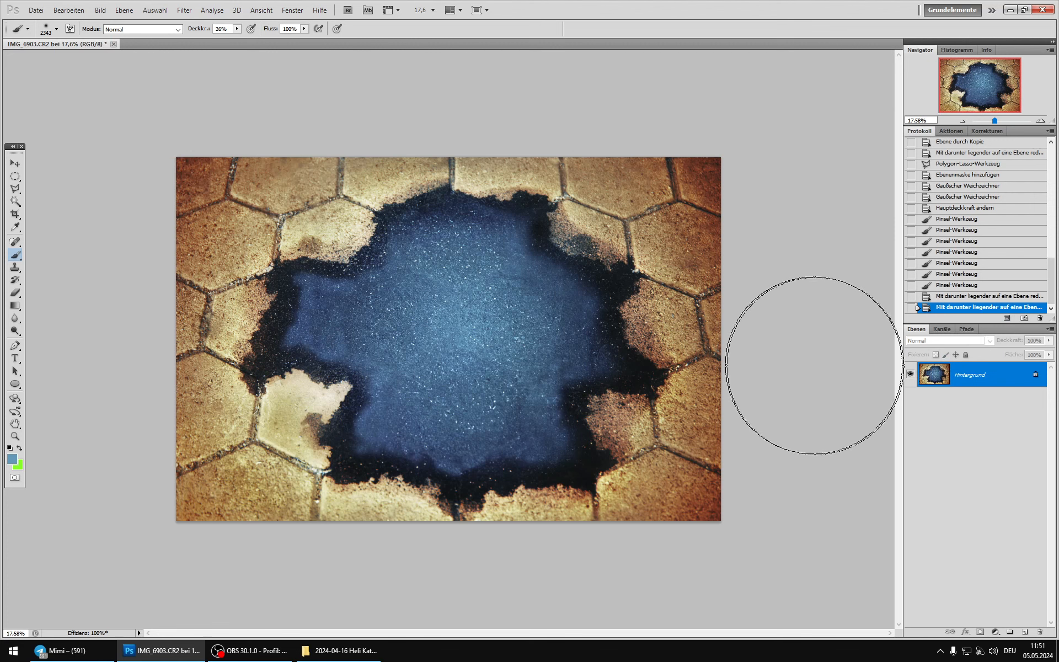
key("ctrl+j")
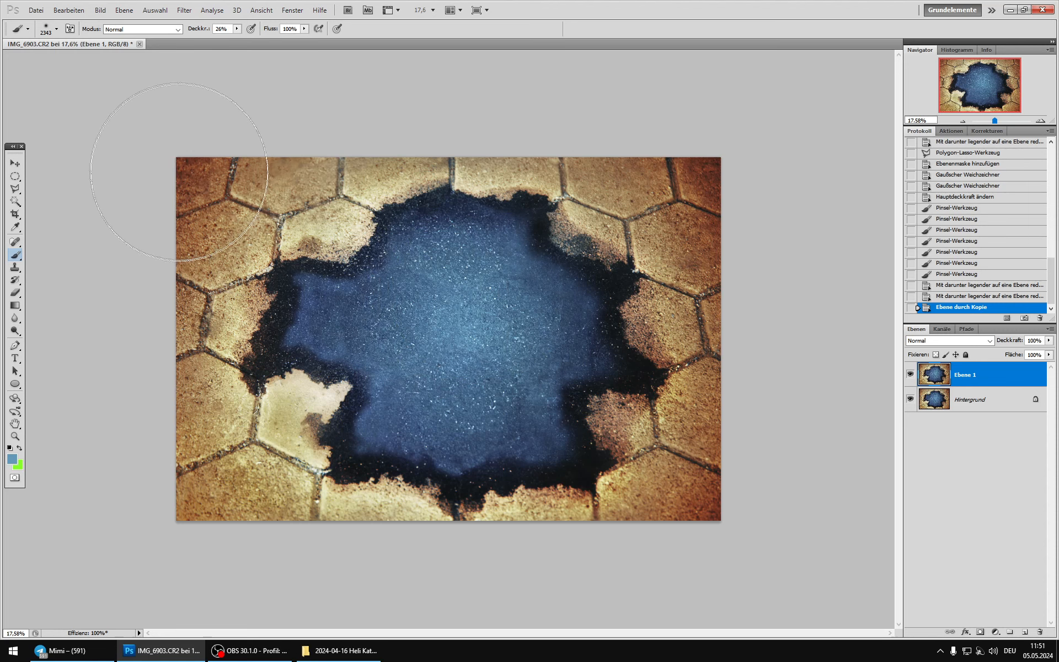
Step: Brighten the new layer's darker midtones with an RGB Curves point at input 112, output 130, plus an anchor point in the brighter tones
left_click(100, 10)
mouse_move(123, 38)
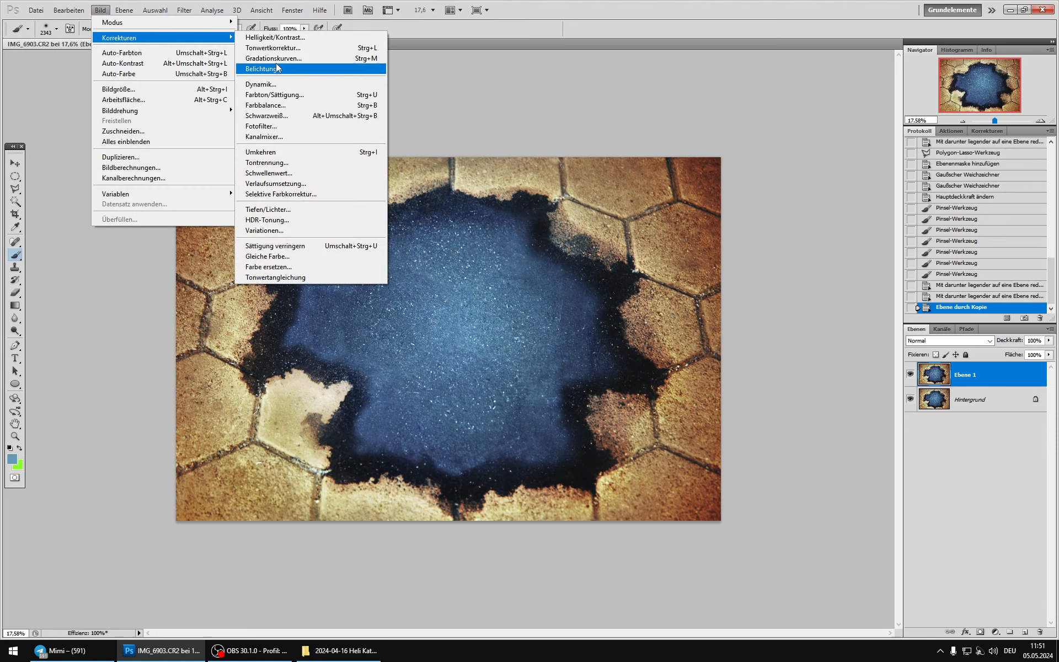
left_click(276, 58)
left_click_drag(622, 200, 628, 189)
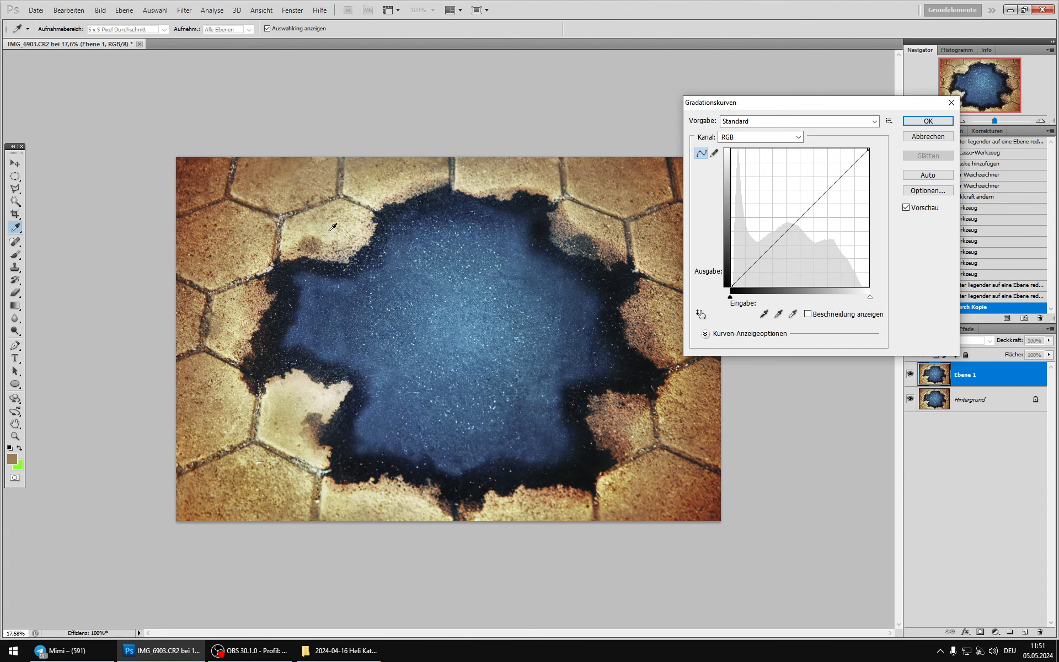
scroll(163, 187, "up", 10)
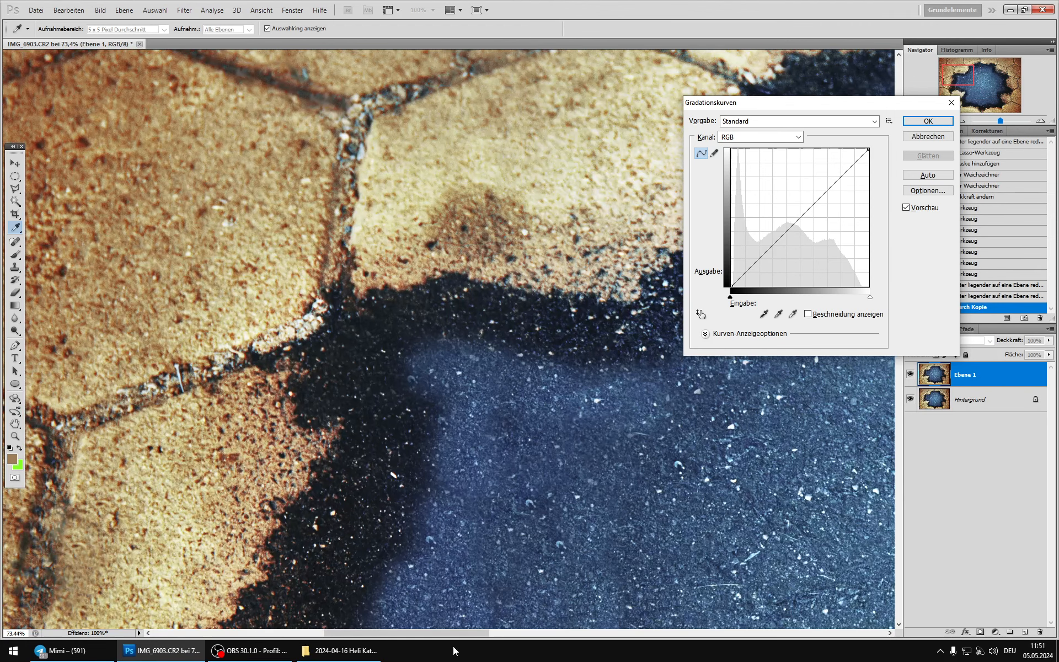
left_click_drag(447, 635, 409, 633)
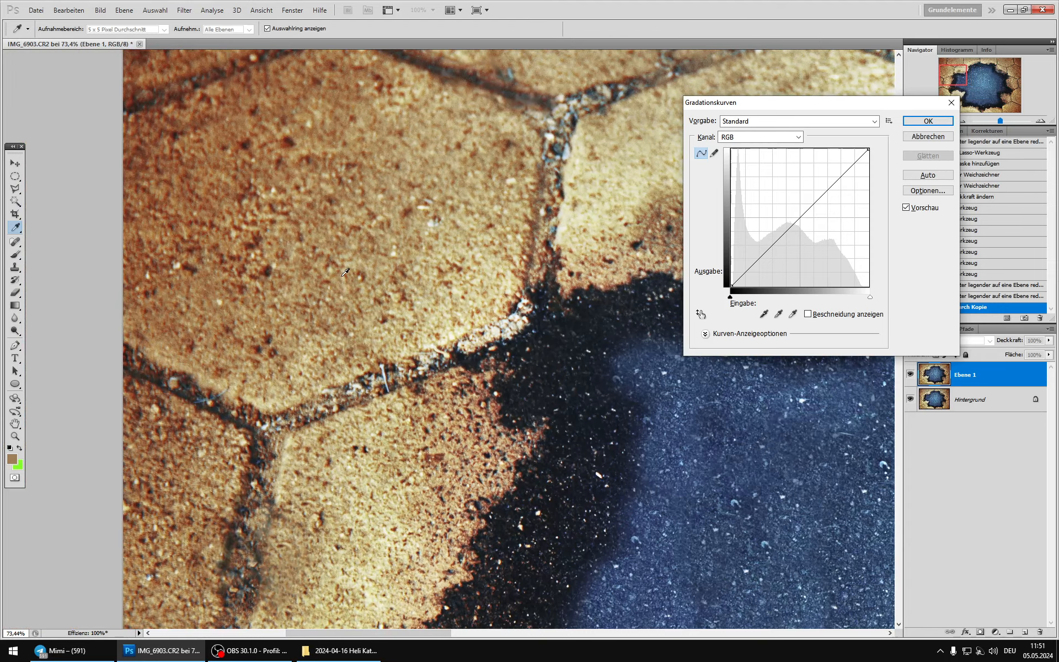
mouse_move(303, 246)
left_mouse_down()
mouse_move(428, 235)
mouse_move(380, 251)
mouse_move(392, 212)
mouse_move(348, 248)
mouse_move(394, 232)
mouse_move(387, 242)
left_mouse_up()
mouse_move(796, 221)
left_mouse_down()
mouse_move(789, 213)
mouse_move(822, 195)
mouse_move(791, 216)
left_mouse_up()
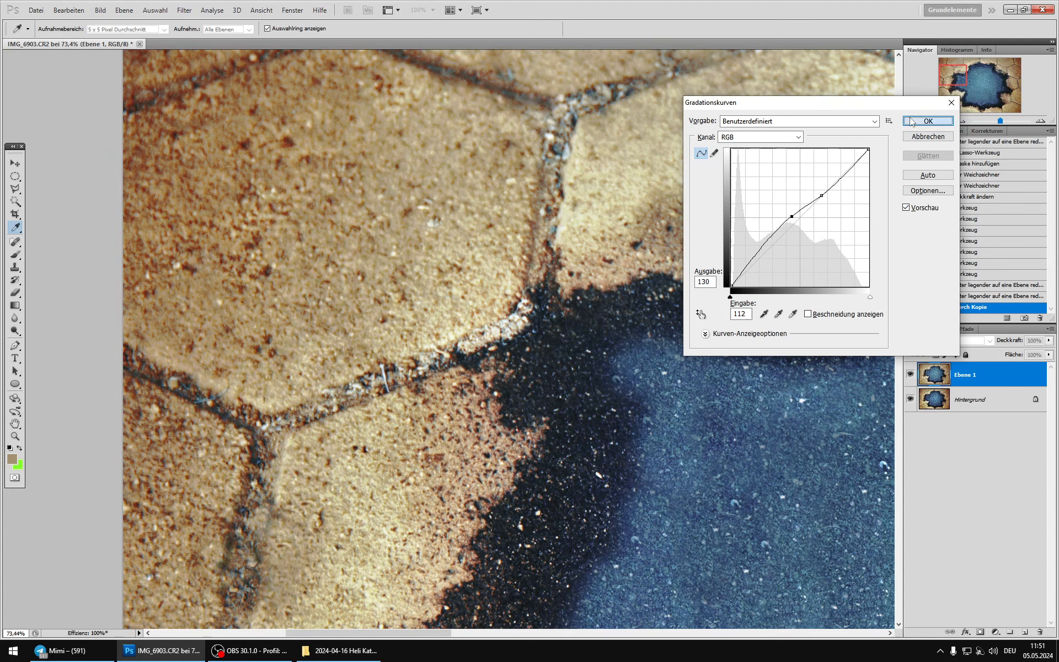
left_click(910, 122)
Step: Compare the whole image with and without the curve-adjusted Ebene 1 to judge the brightening of stones and blue centre
key("b")
scroll(362, 292, "up", 1)
scroll(362, 292, "down", 6)
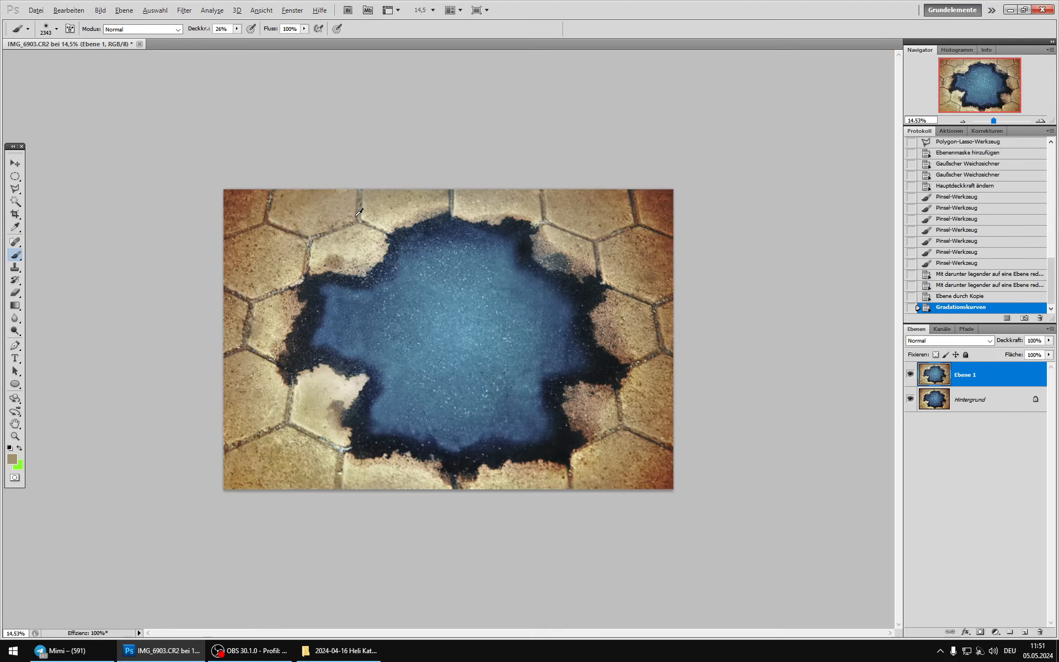
left_click(911, 375)
left_click(910, 375)
left_click(911, 374)
left_click(911, 374)
left_click(910, 374)
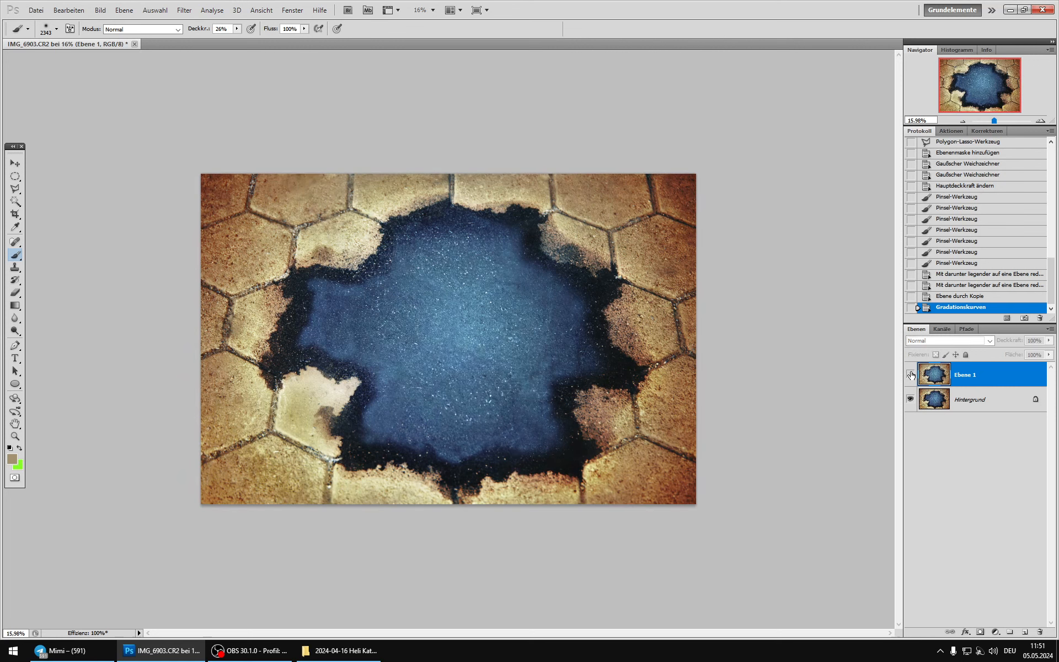
left_click(911, 374)
left_click(911, 374)
left_click(910, 374)
left_click(910, 375)
left_click(911, 375)
left_click(912, 375)
left_click(911, 375)
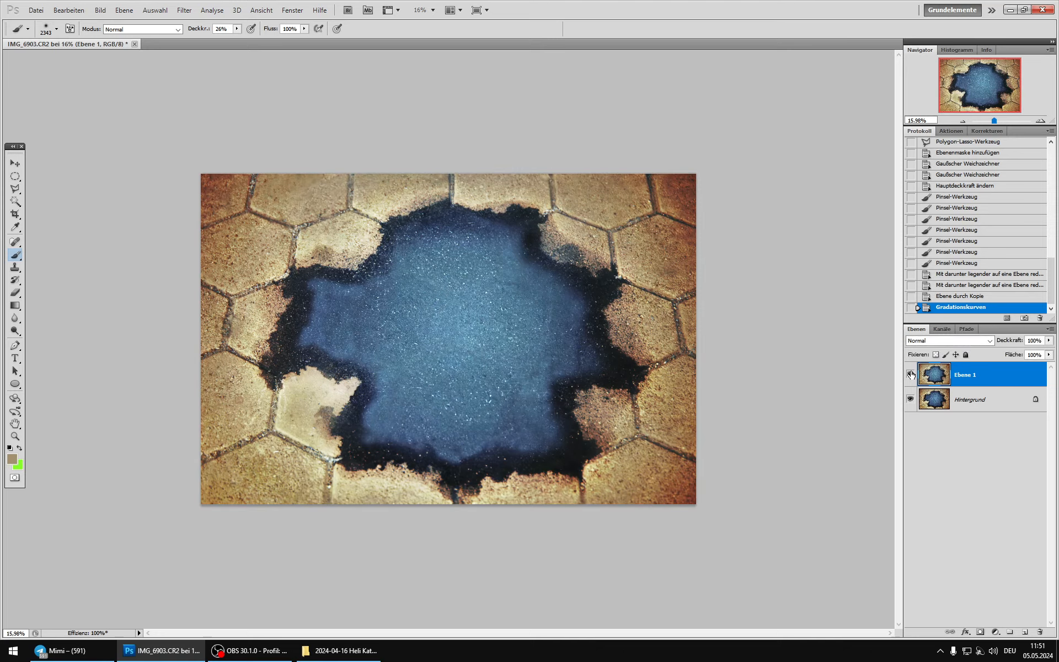
Step: Mask Ebene 1 with a luminosity selection loaded from the RGB channel and compare the image with and without the layer
left_click(942, 329)
left_click(927, 342, "ctrl")
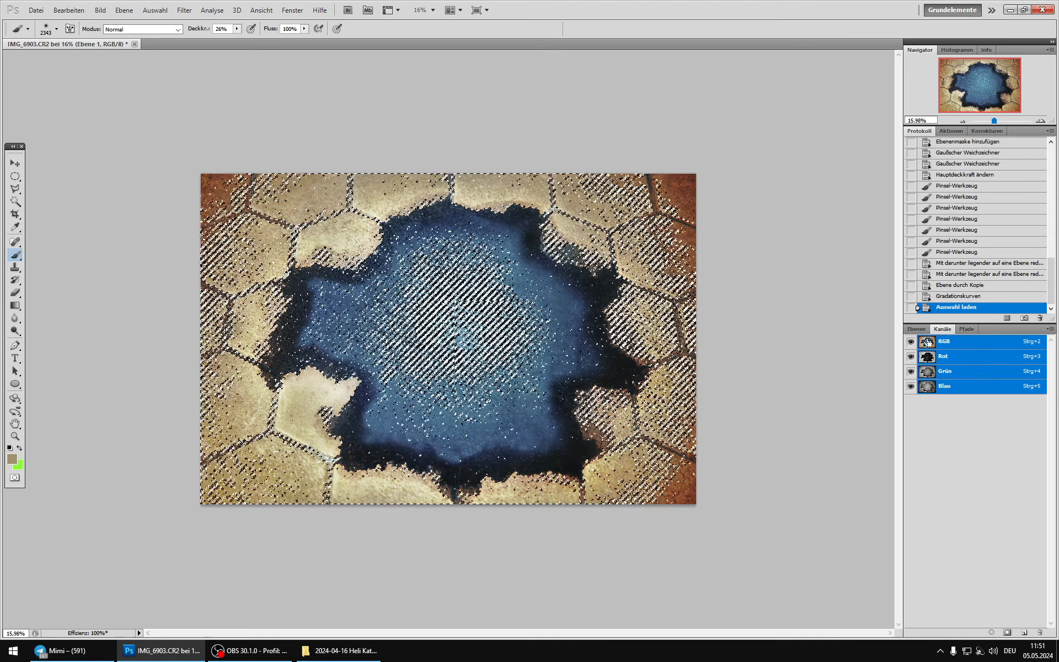
left_click(916, 329)
left_click(980, 632)
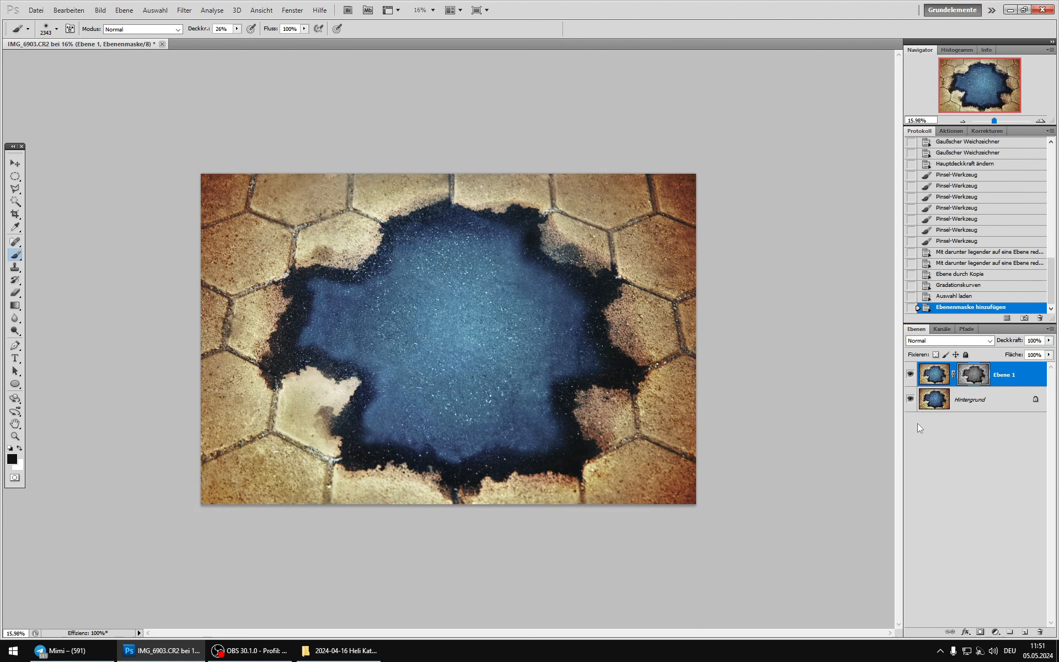
left_click(911, 375)
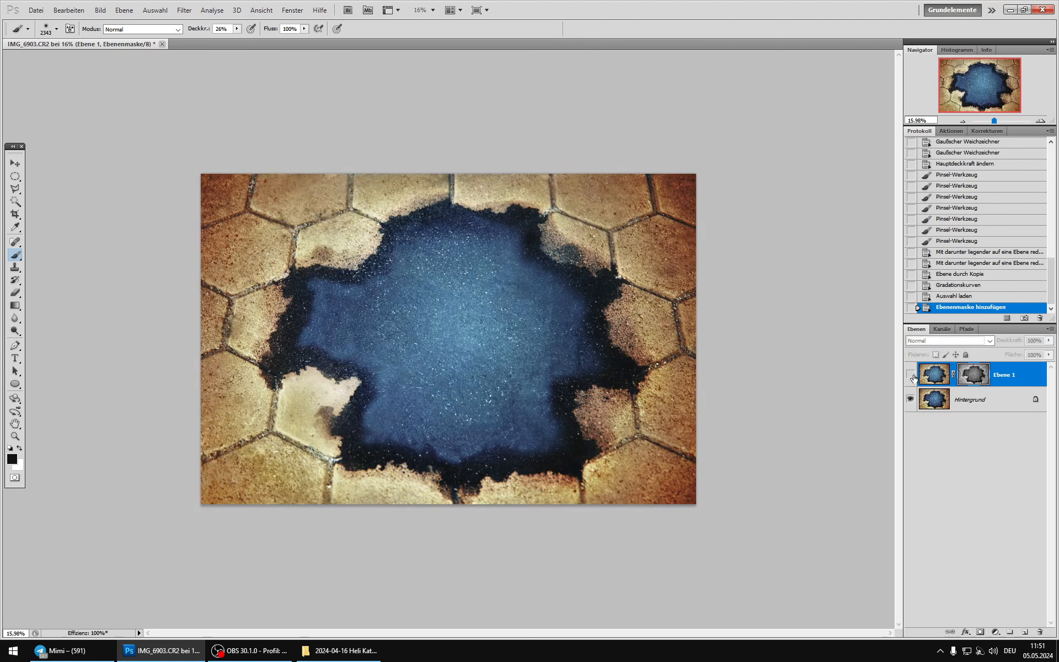
left_click(911, 375)
left_click(911, 375)
left_click(910, 375)
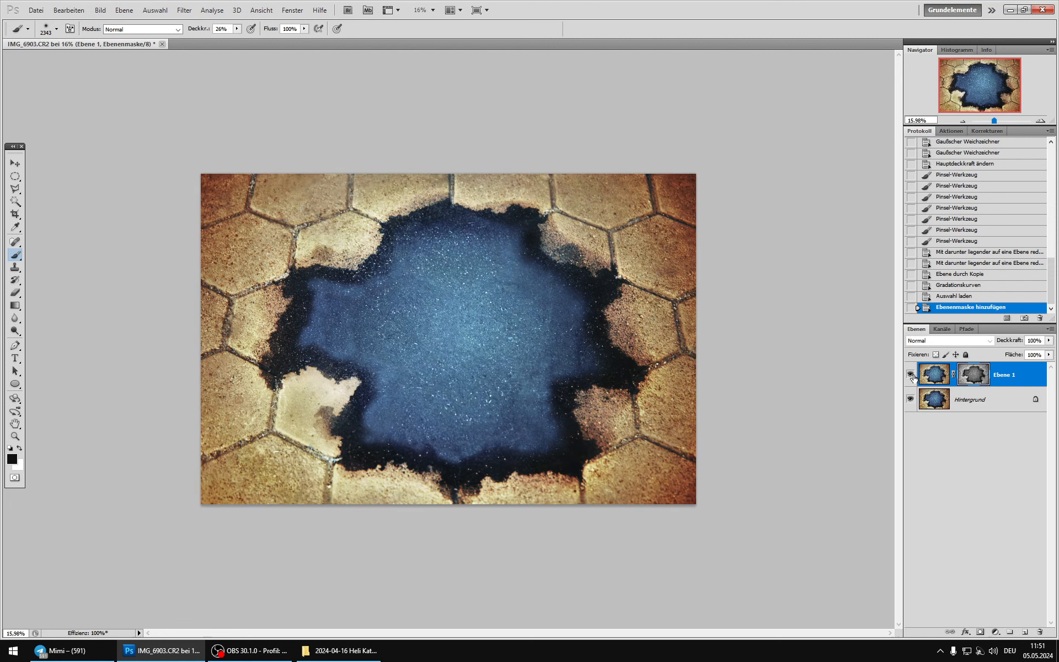
Step: Try the blend mode Abdunkeln on Ebene 1 and compare the image with and without the layer
left_click(929, 370)
left_click(935, 342)
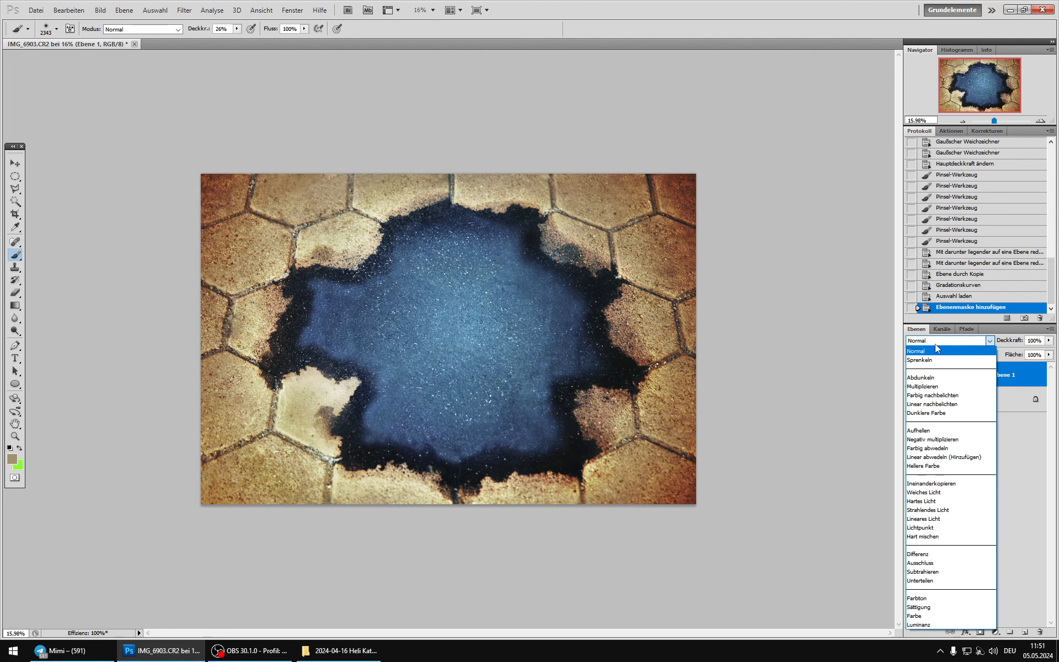
left_click(935, 376)
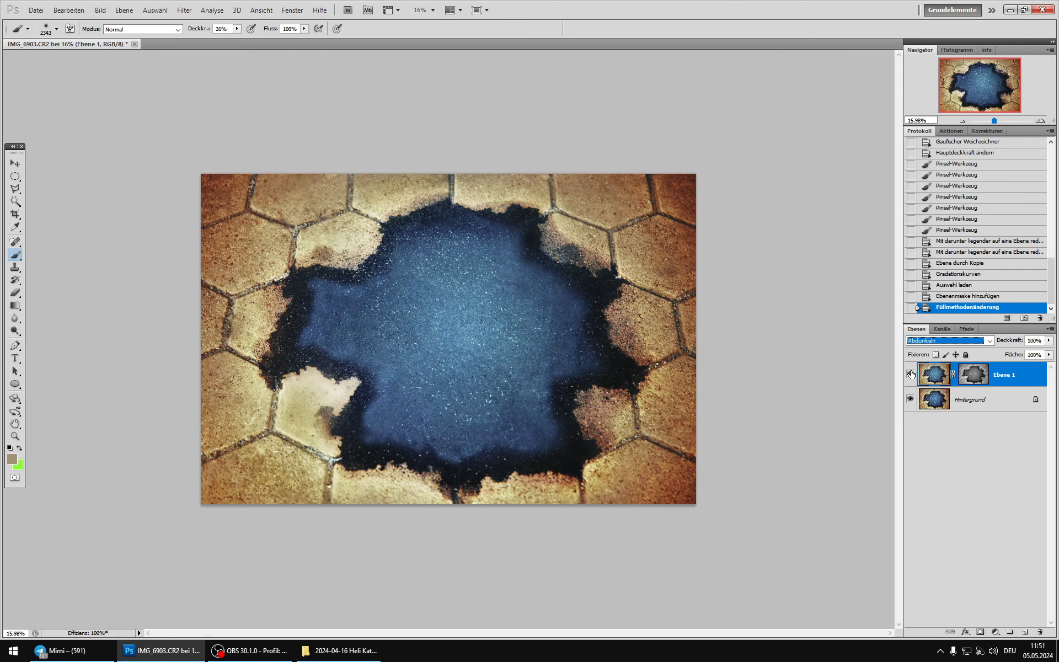
left_click(911, 374)
left_click(911, 375)
left_click(911, 375)
left_click(911, 374)
Step: Delete the masked Ebene 1 and duplicate Hintergrund as a fresh layer
key("Delete")
key("ctrl+j")
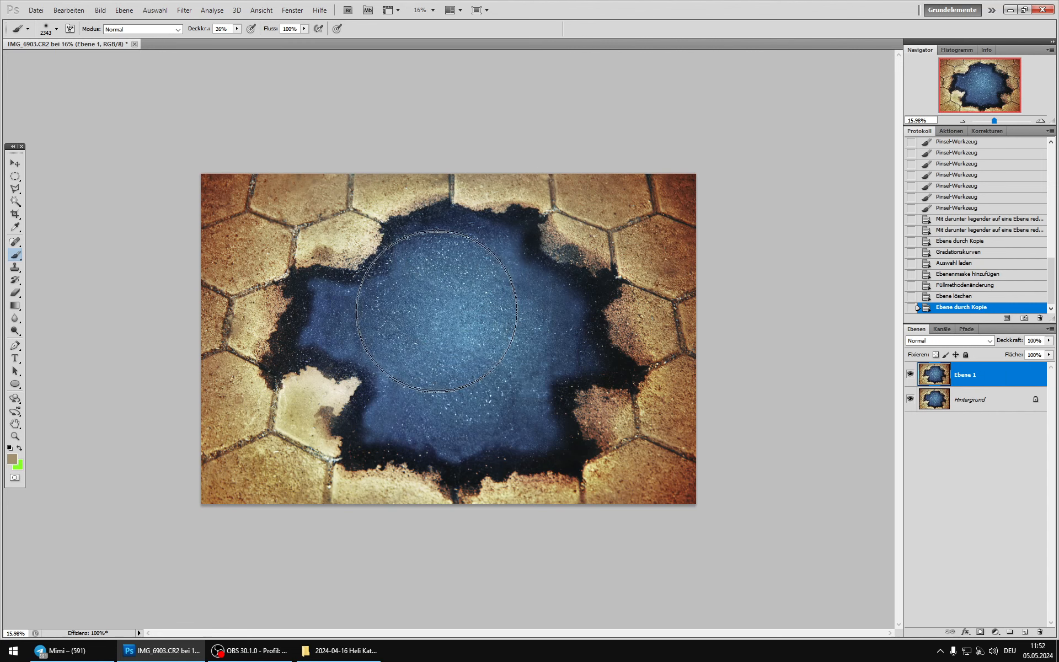
Step: Flatten the new layer's contrast with RGB Curves: lift the blacks, lower white to output 202 and raise input 72 to output 114
left_click(96, 11)
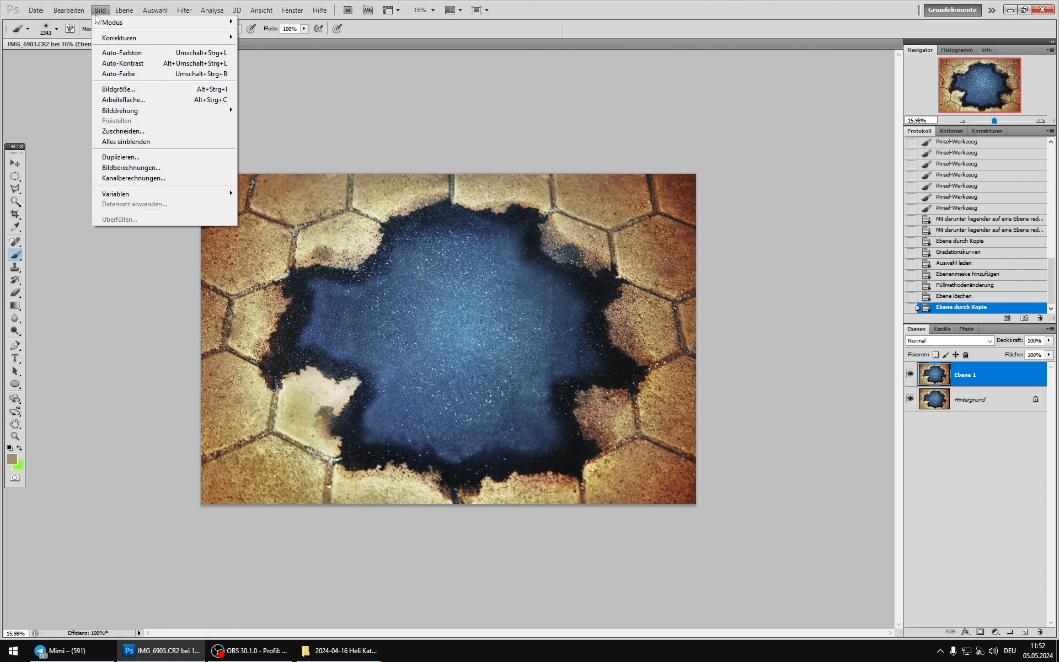
mouse_move(193, 37)
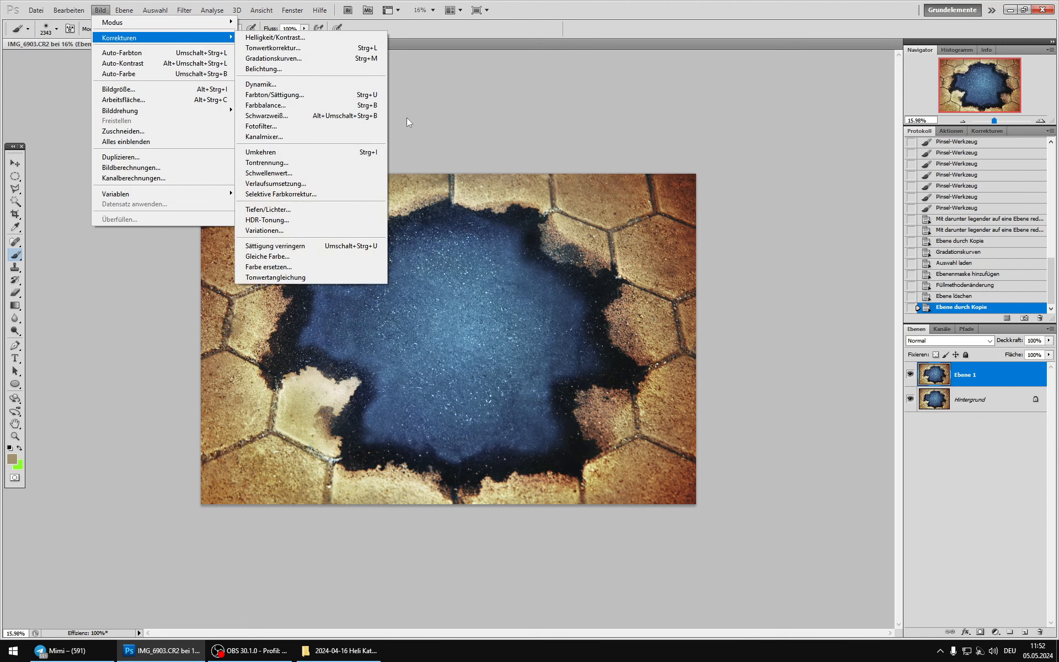
left_click(332, 58)
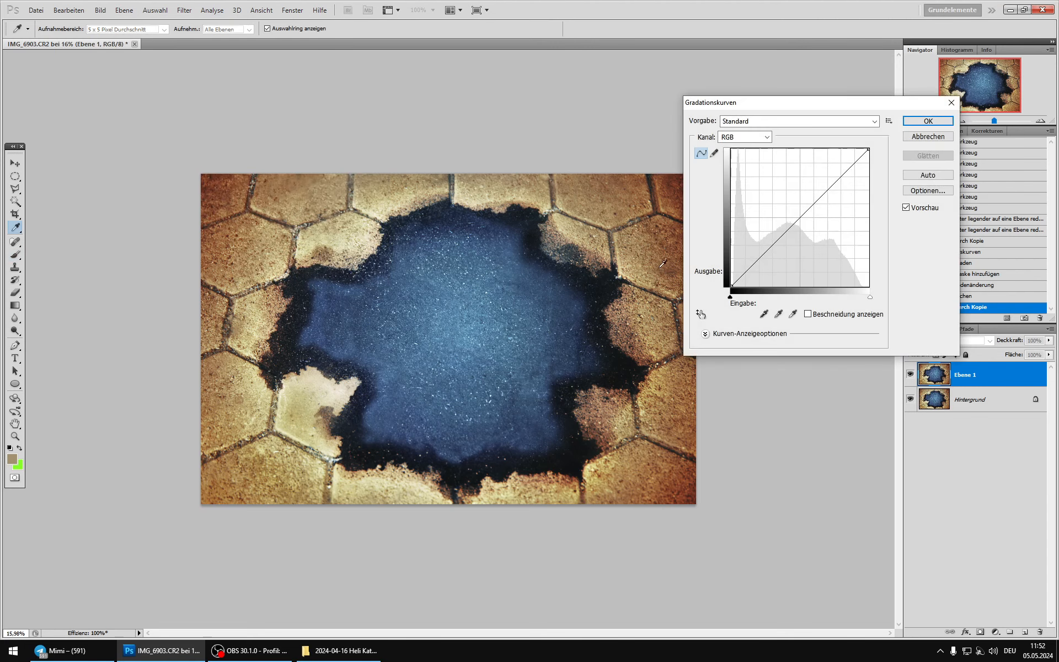
left_click_drag(869, 150, 868, 177)
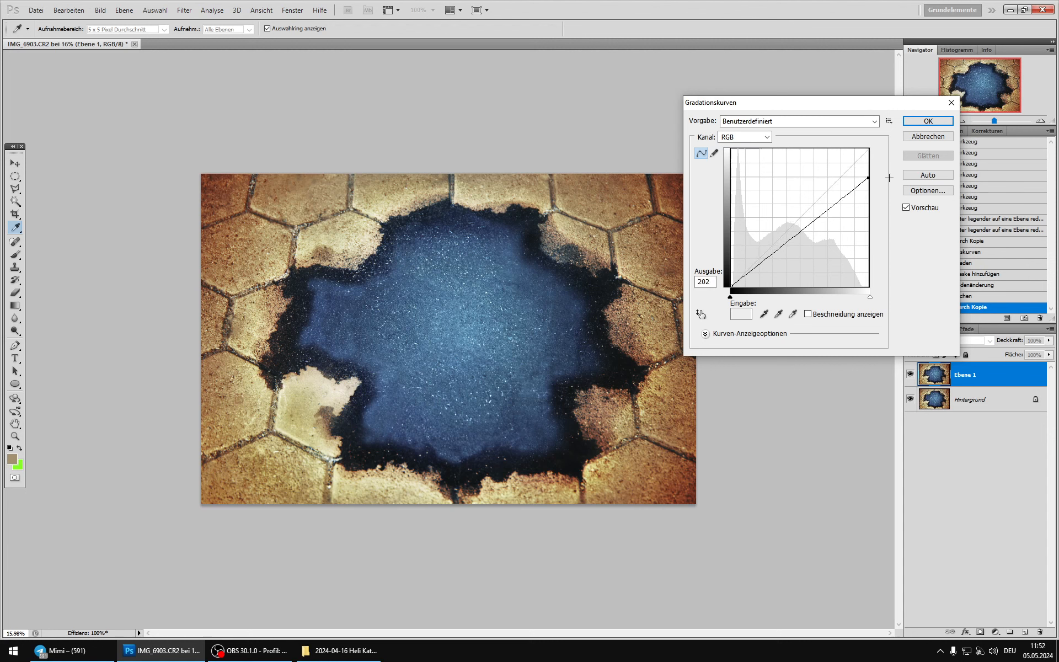
left_click_drag(733, 285, 710, 251)
left_click_drag(772, 232, 770, 225)
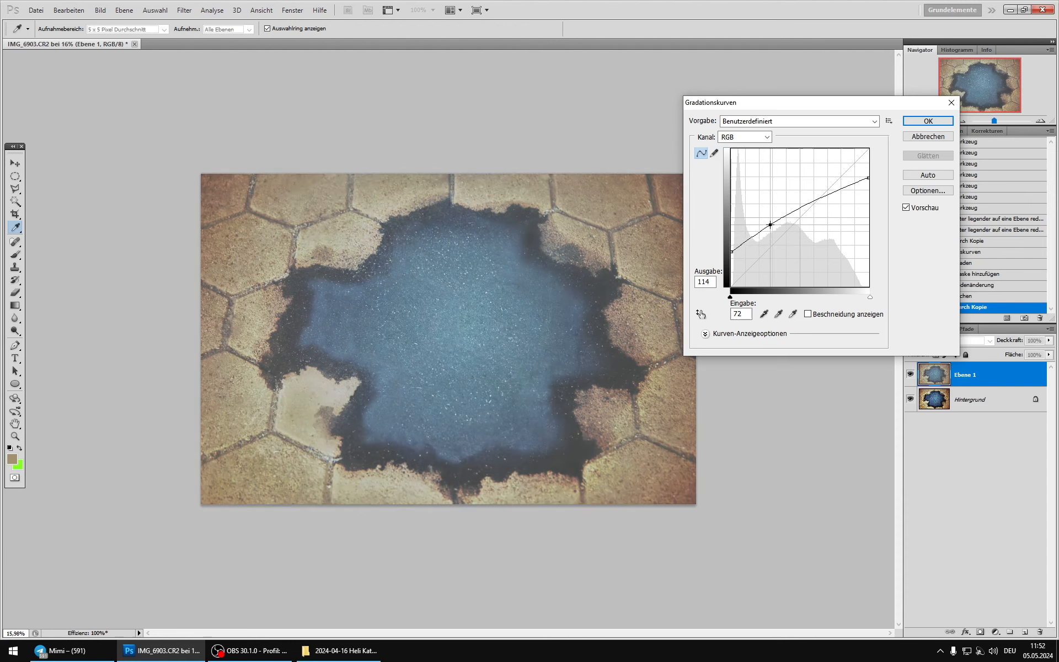
left_click_drag(819, 200, 904, 144)
left_click(918, 121)
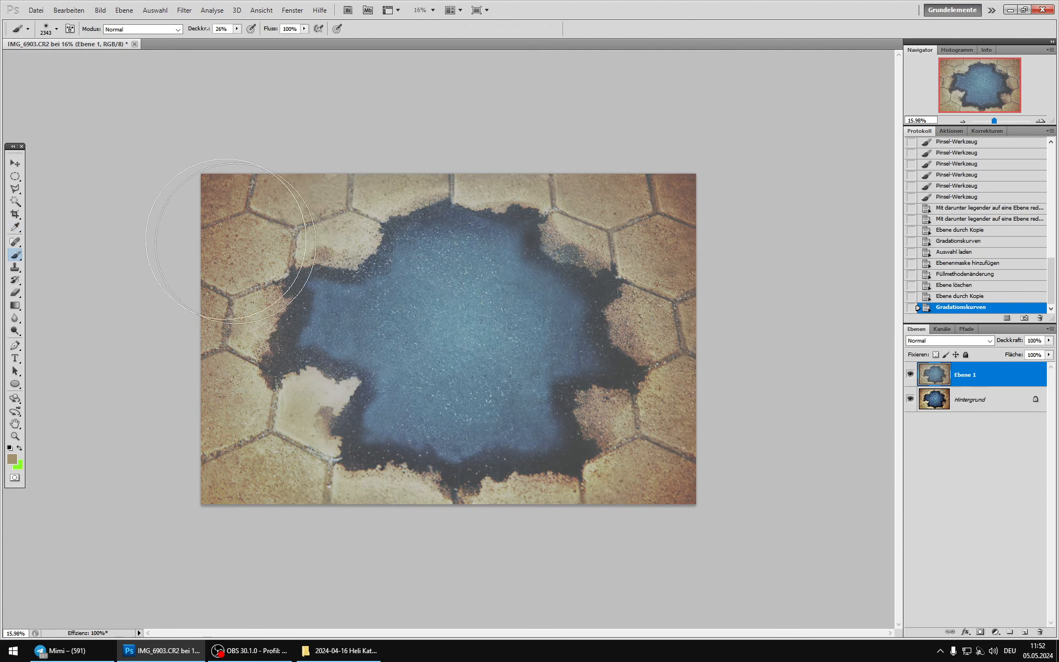
Step: Darken Ebene 1 with a second RGB curve, lowering the midtones, mapping input 175 to output 139 and reducing the whites, and compare the result
left_click(100, 10)
mouse_move(182, 38)
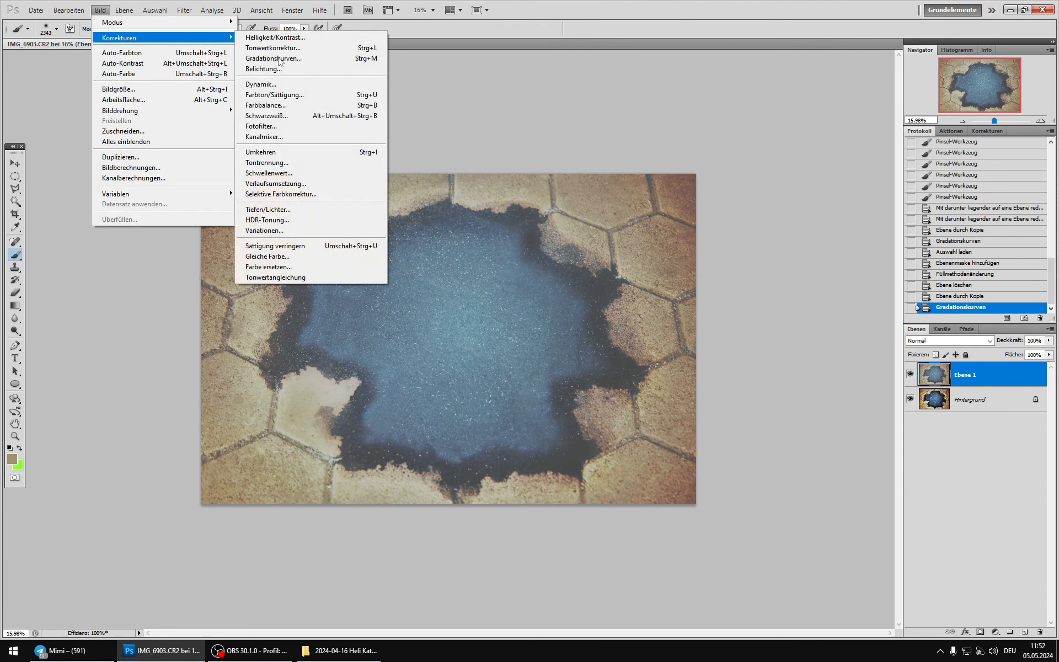
left_click(302, 58)
scroll(371, 186, "up", 3)
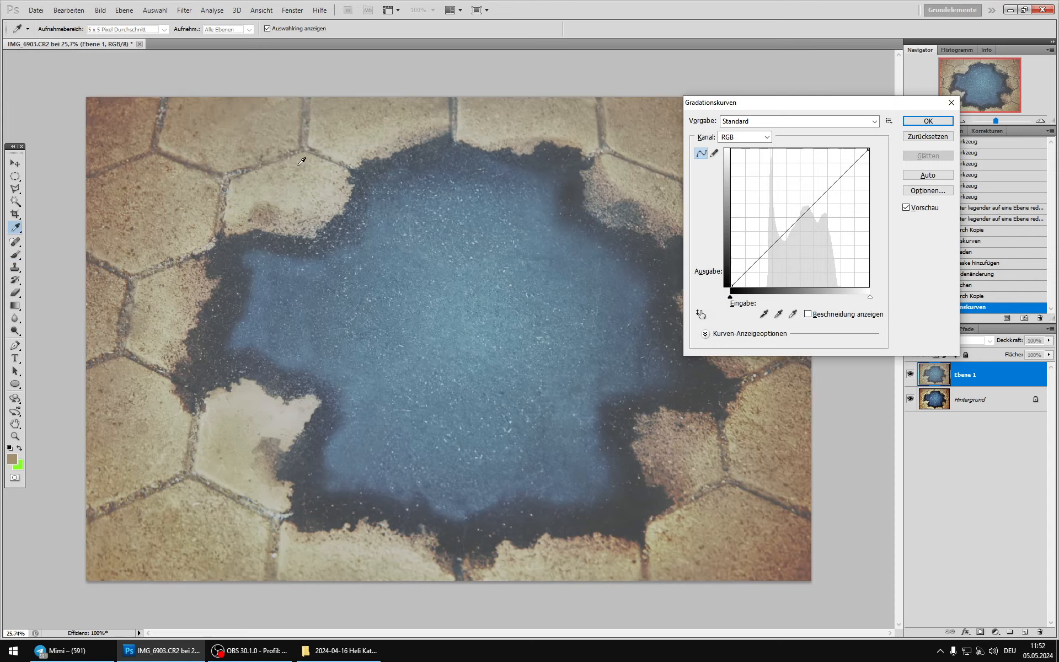
scroll(273, 172, "up", 2)
left_click_drag(302, 114, 370, 145)
left_click_drag(803, 208, 806, 227)
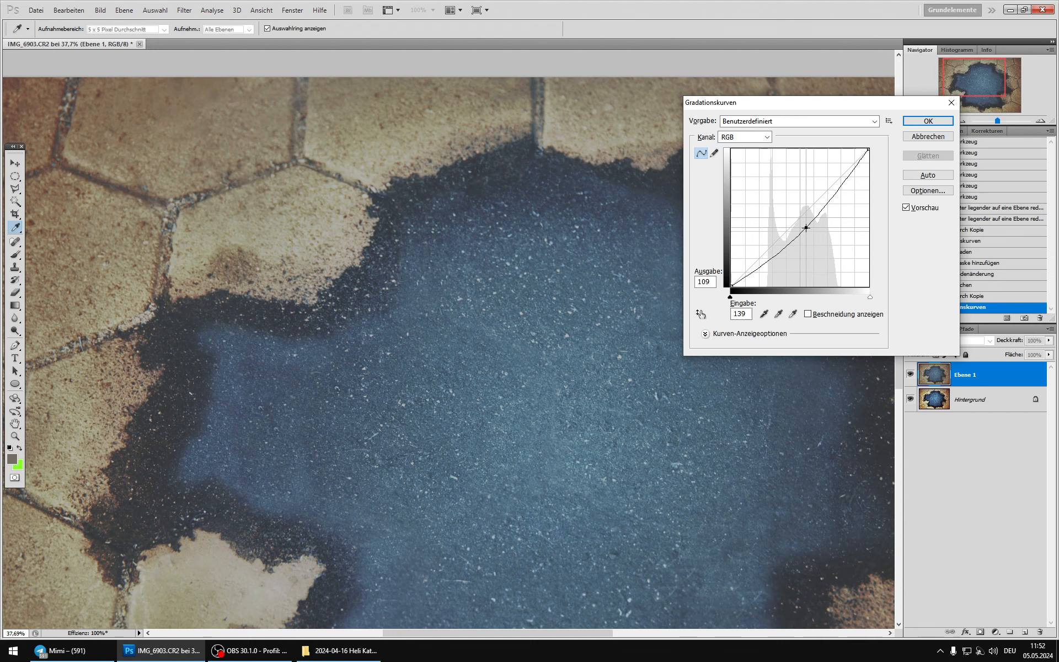
left_click_drag(806, 227, 825, 211)
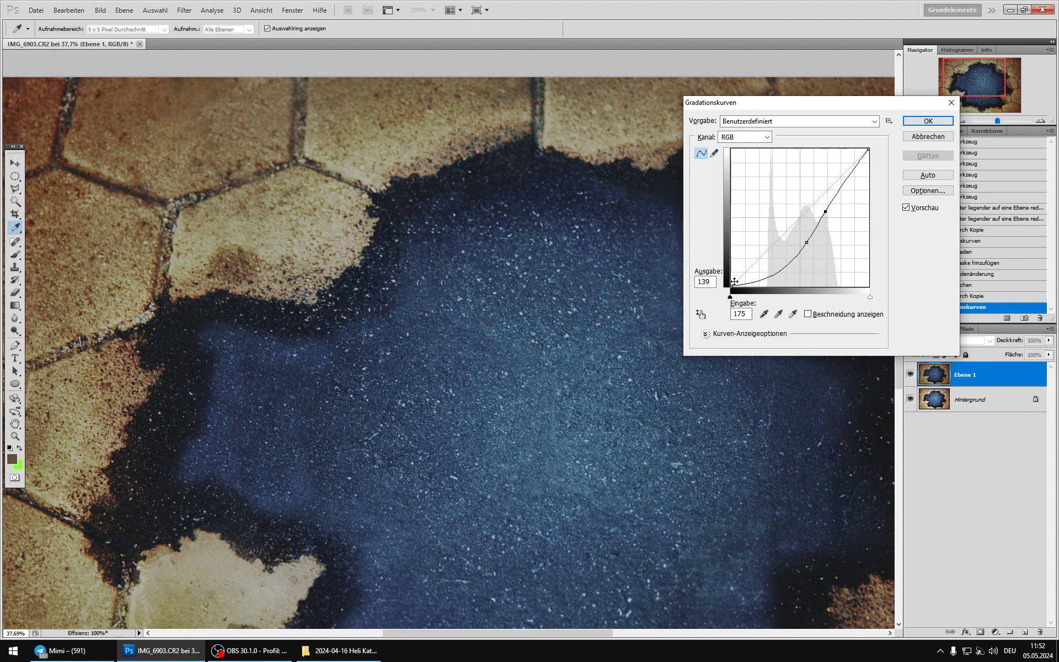
left_click_drag(867, 151, 875, 165)
left_click(928, 121)
key("ctrl+0")
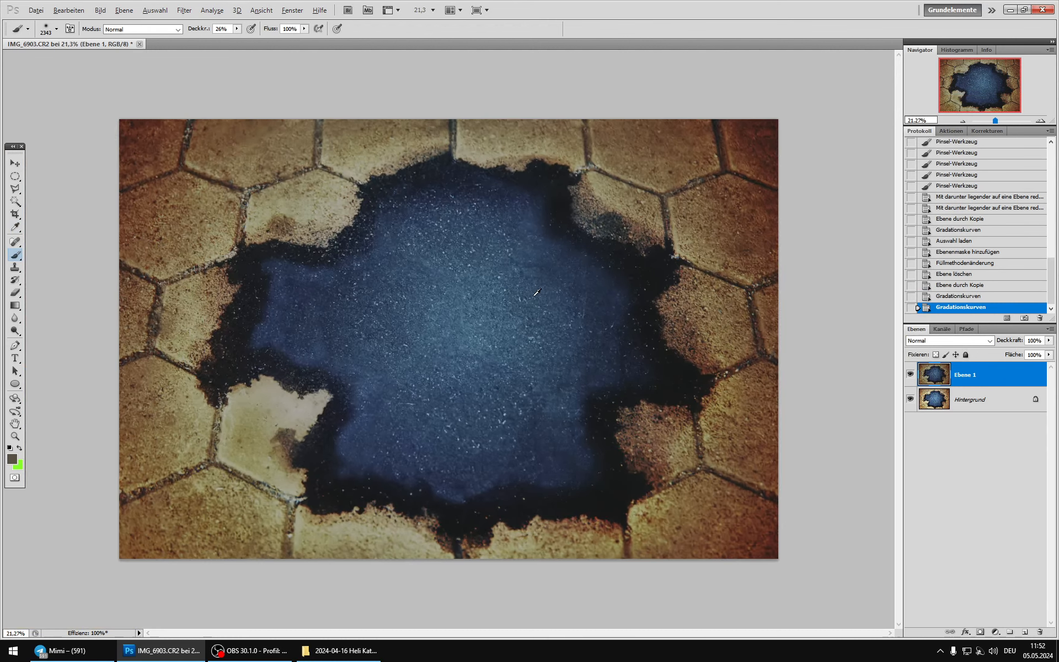
scroll(537, 292, "down", 1)
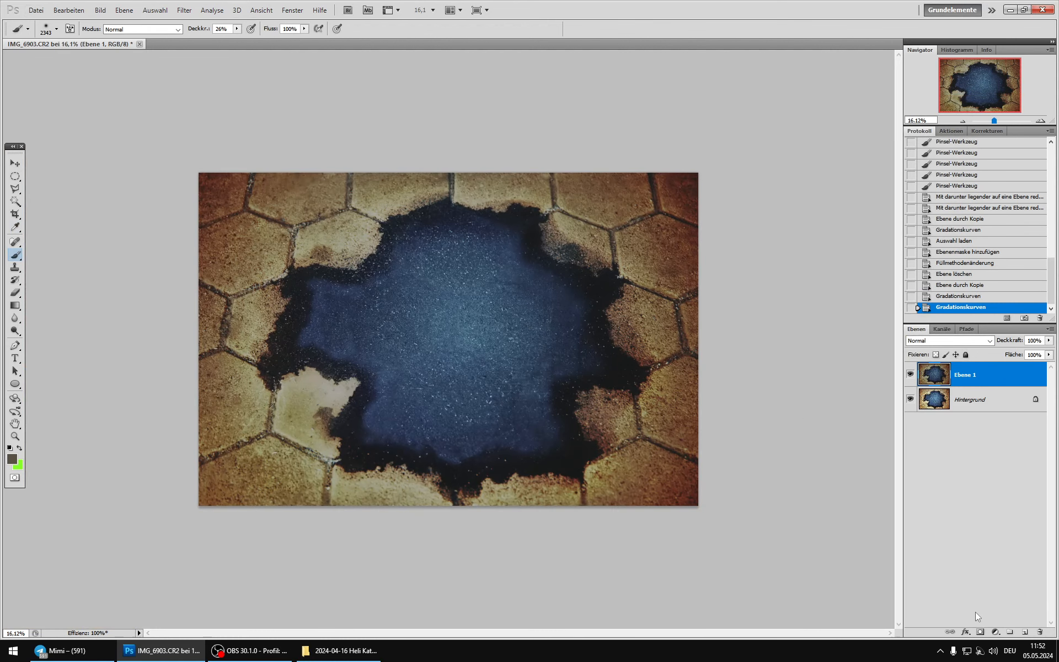
left_click(911, 375)
Step: Copy the darkened image, revert Ebene 1 to the first Curves state and paste the copy as a layer above it for comparison
key("ctrl+a")
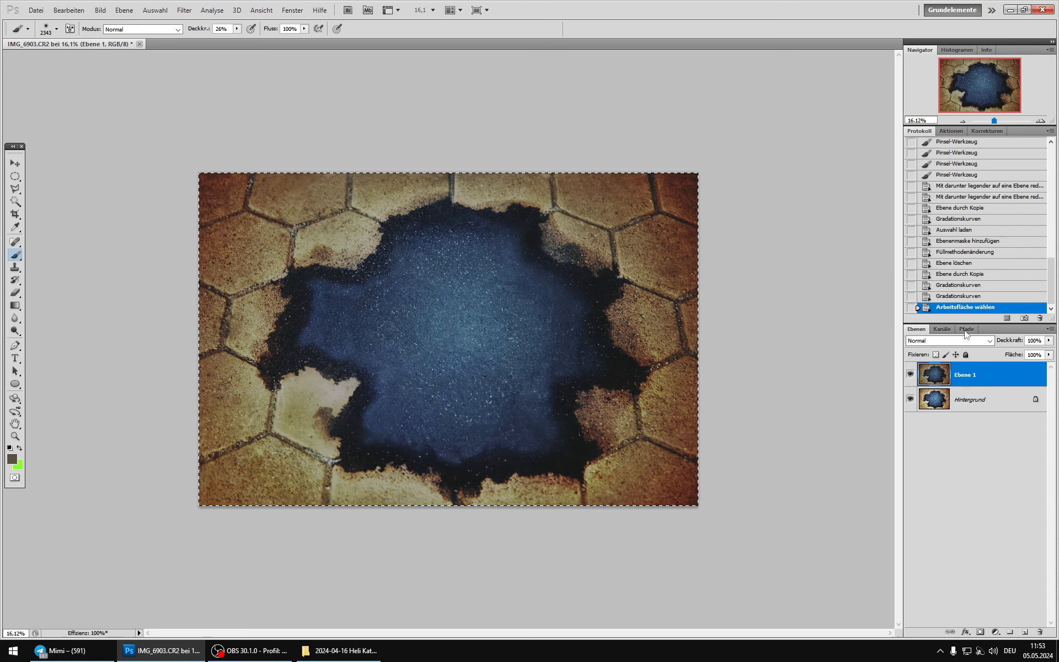
left_click(968, 297)
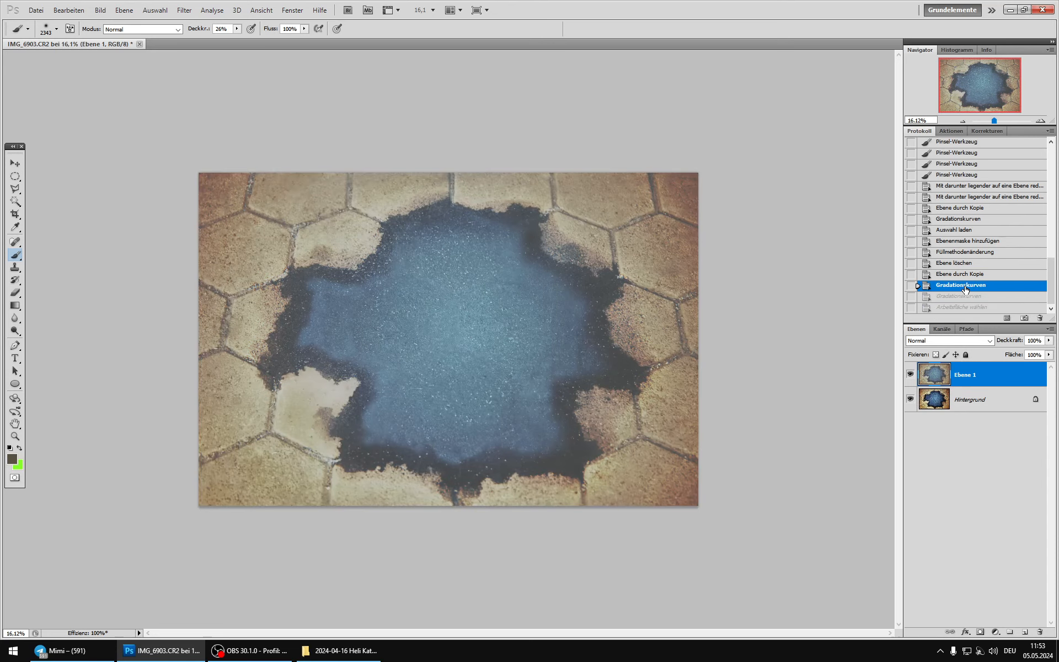
key("ctrl+v")
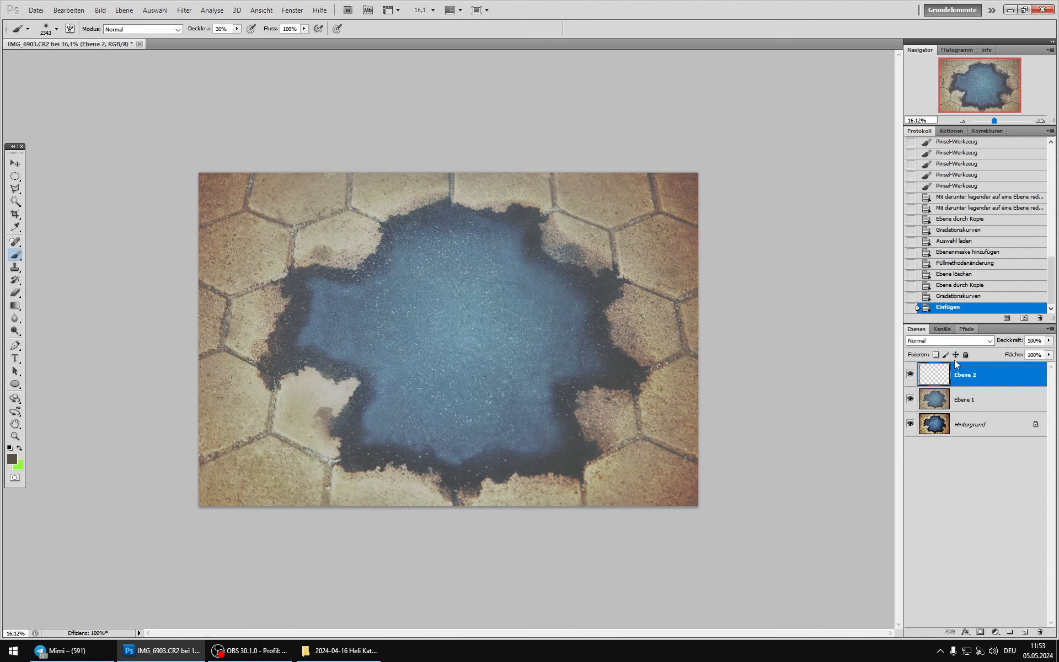
left_click(910, 373)
left_click(909, 373)
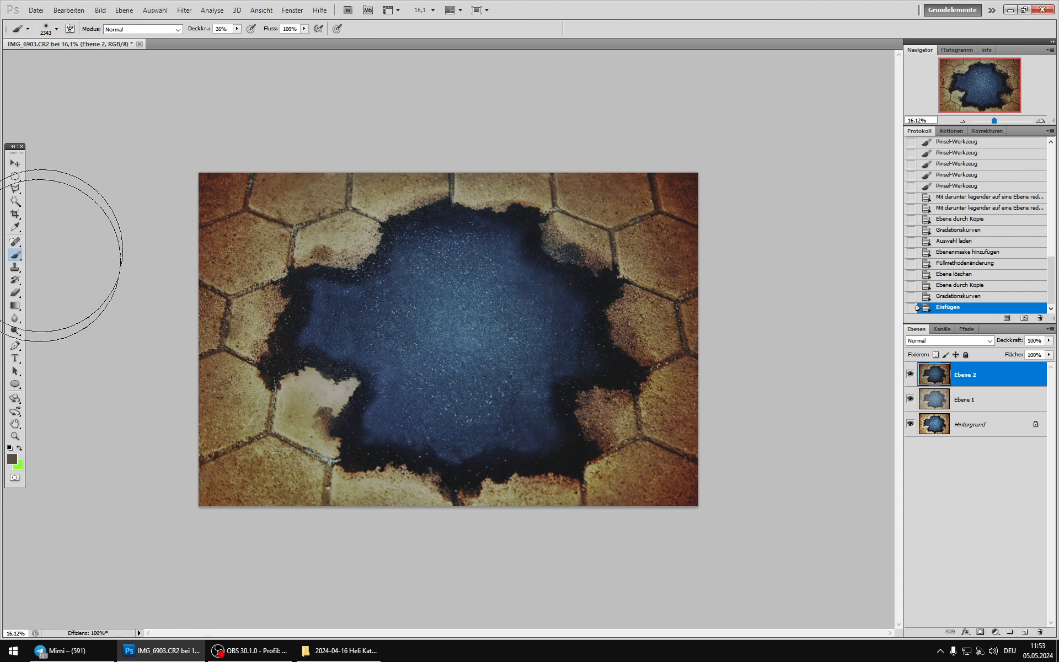
Step: Reduce the soft brush's size to 59 px
right_click(308, 259)
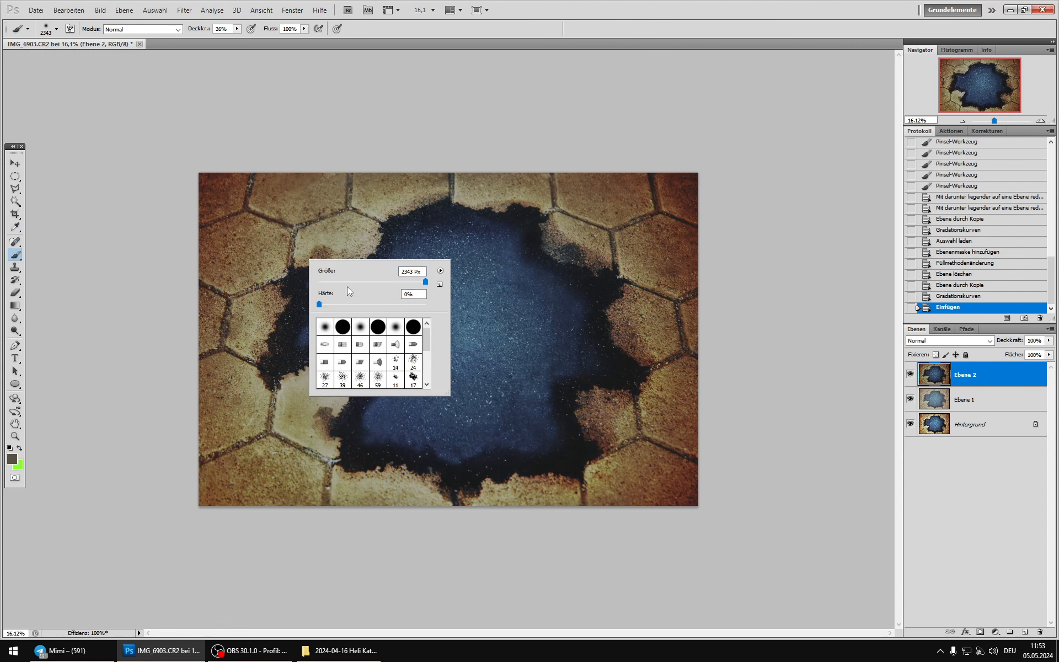
left_click(350, 282)
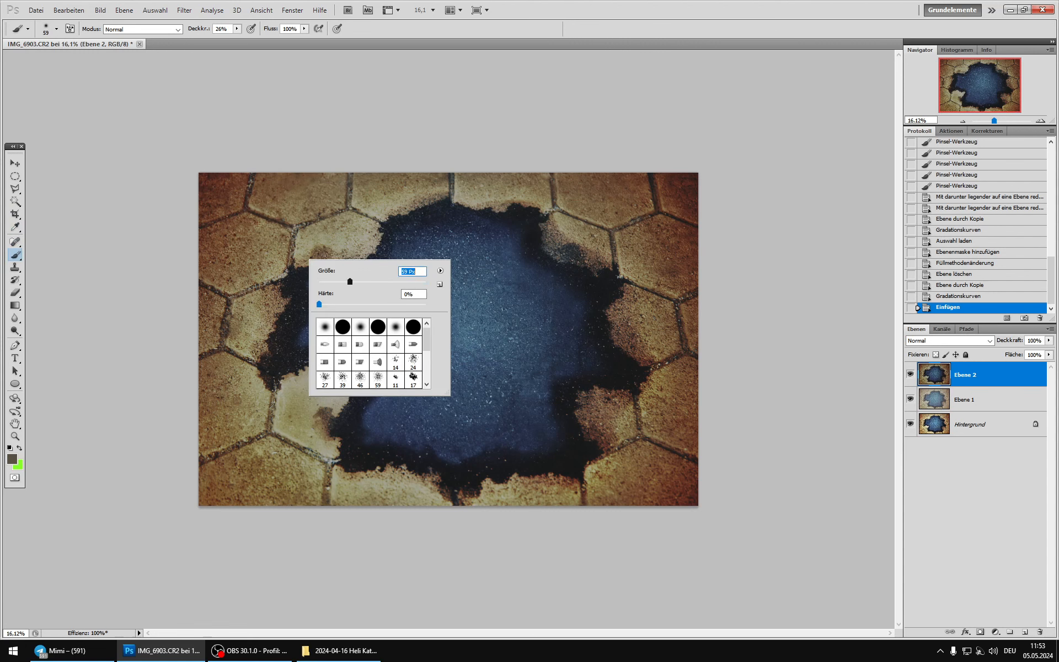
left_click(524, 22)
left_click(250, 650)
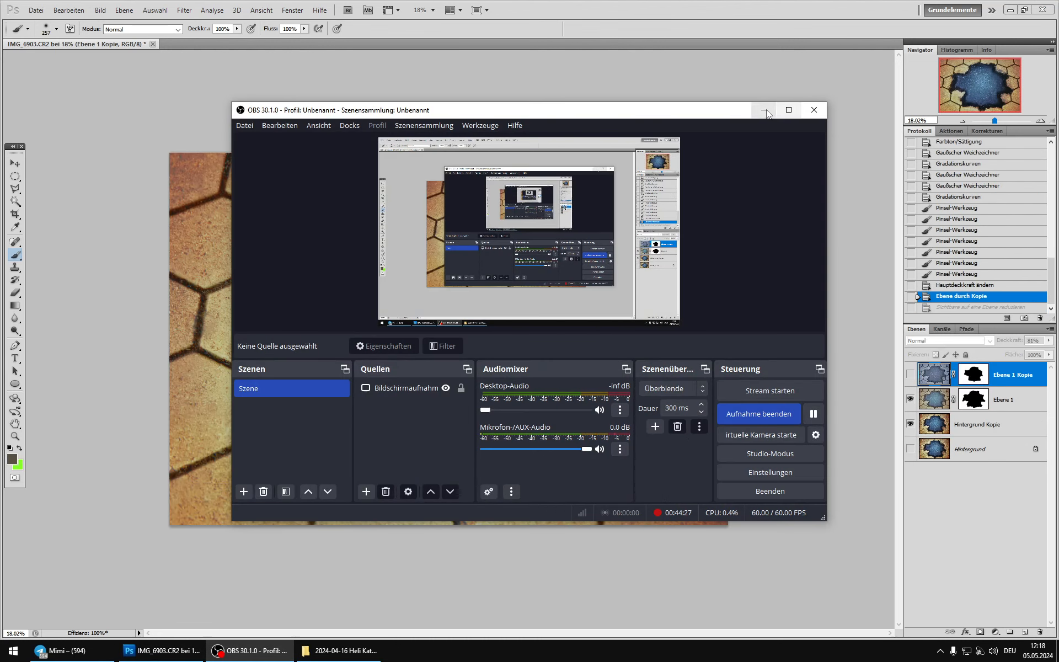
left_click(764, 110)
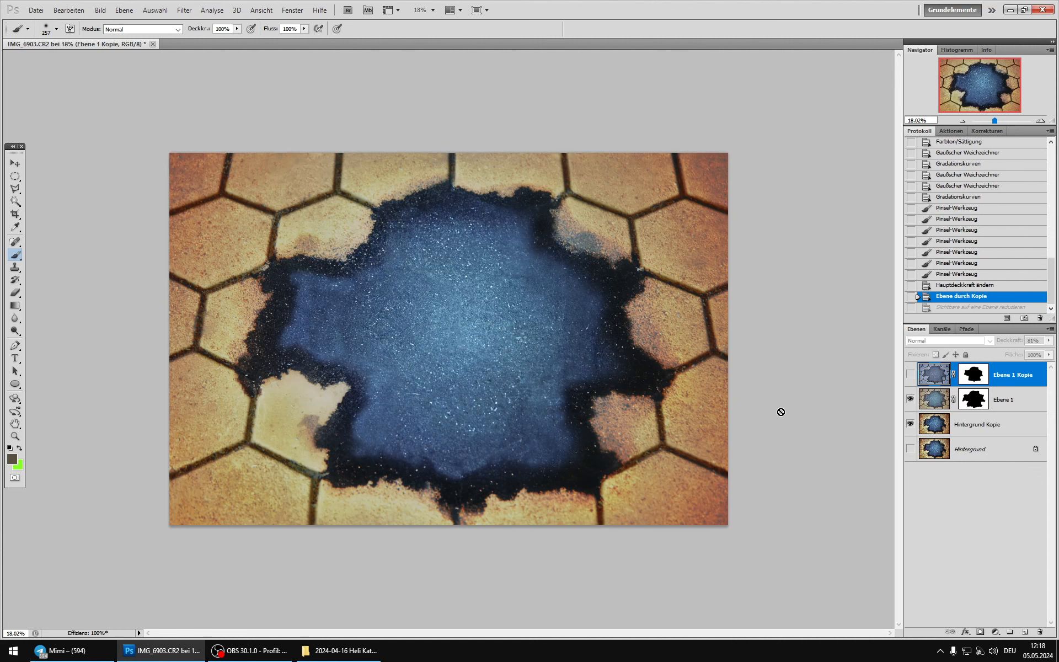
Step: Examine the Luminanz layer Ebene 1 and show the Farbe layer Ebene 1 Kopie to review their effect on the stones
left_click(937, 395)
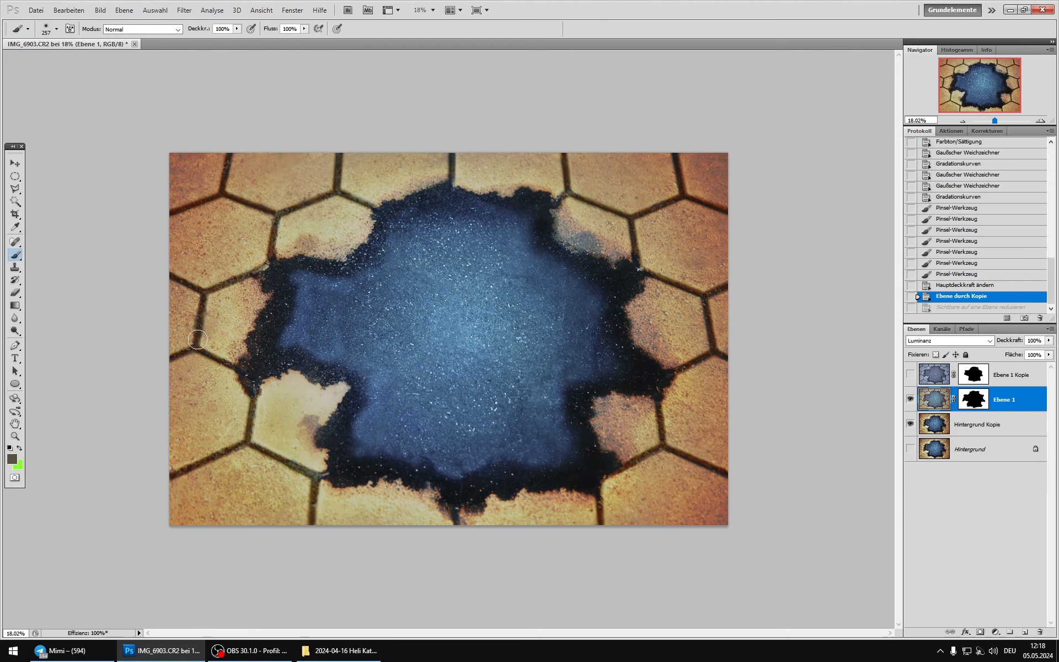
left_click(932, 376)
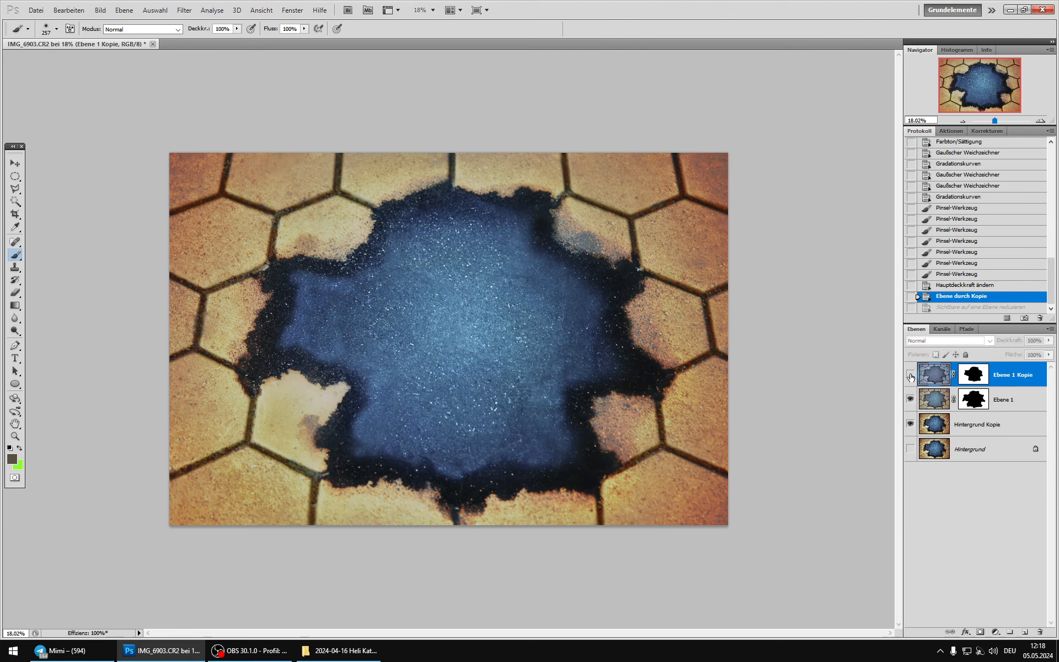
left_click(910, 377)
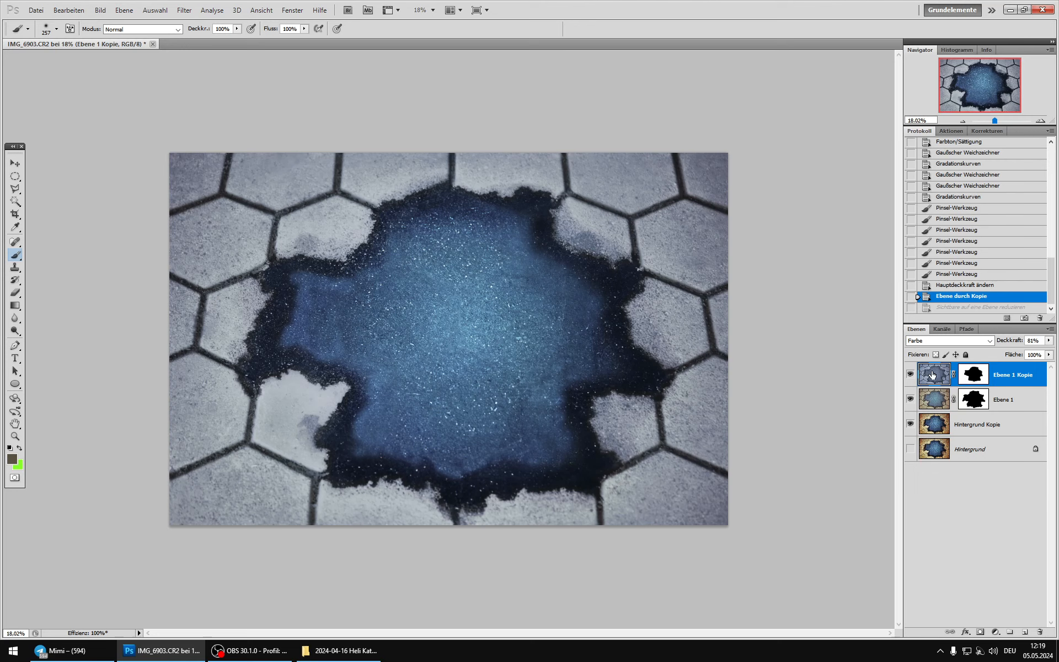
Step: Restore the merge of the visible layers into Ebene 1 Kopie and compare the cool grey version with Hintergrund
key("ctrl+z")
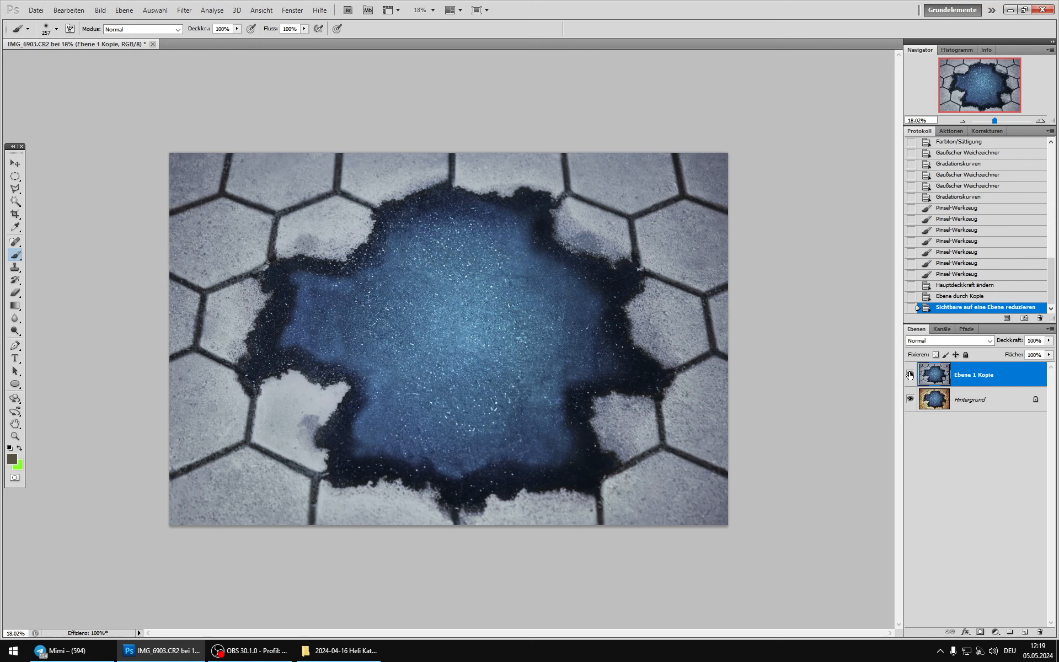
left_click(910, 375)
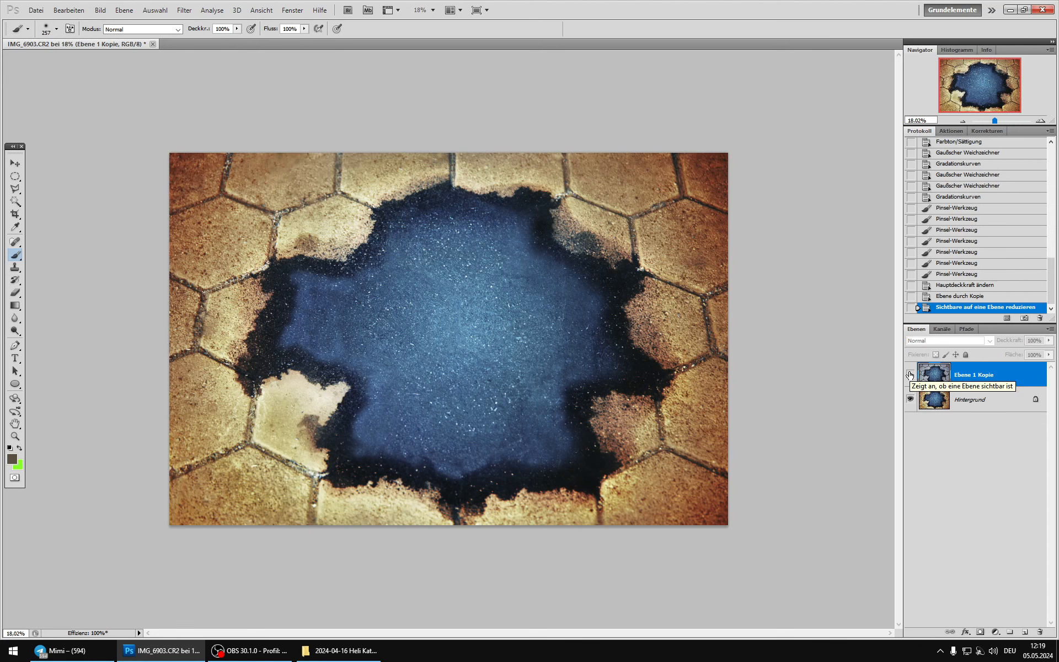
left_click(910, 375)
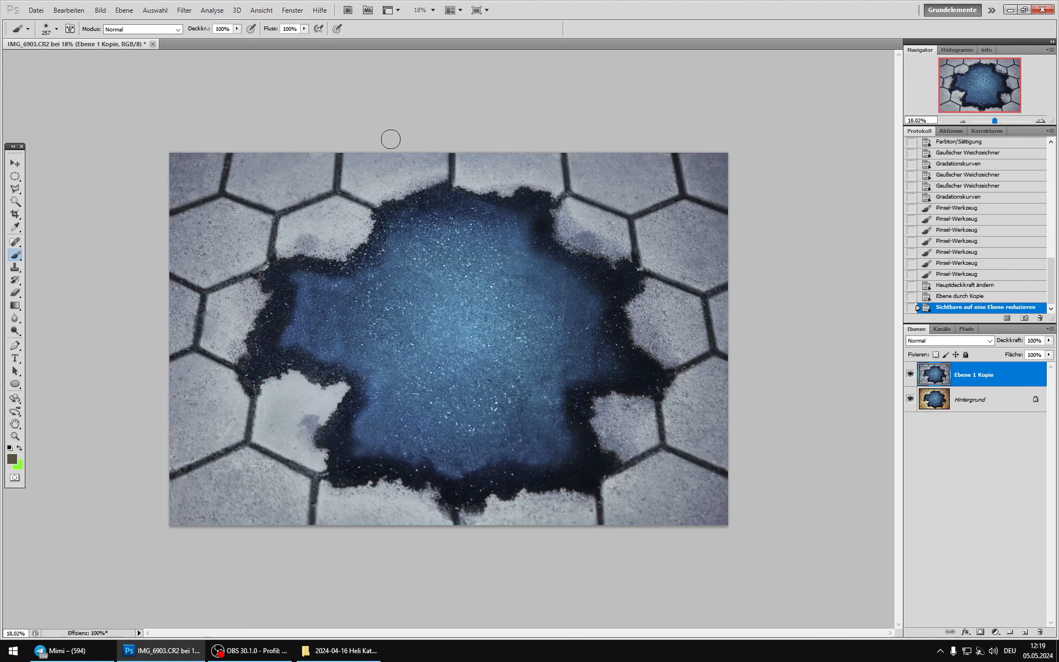
left_click(911, 371)
left_click(911, 370)
Step: Merge Ebene 1 Kopie down into Hintergrund and duplicate the grey-stone result as a new layer
key("ctrl+e")
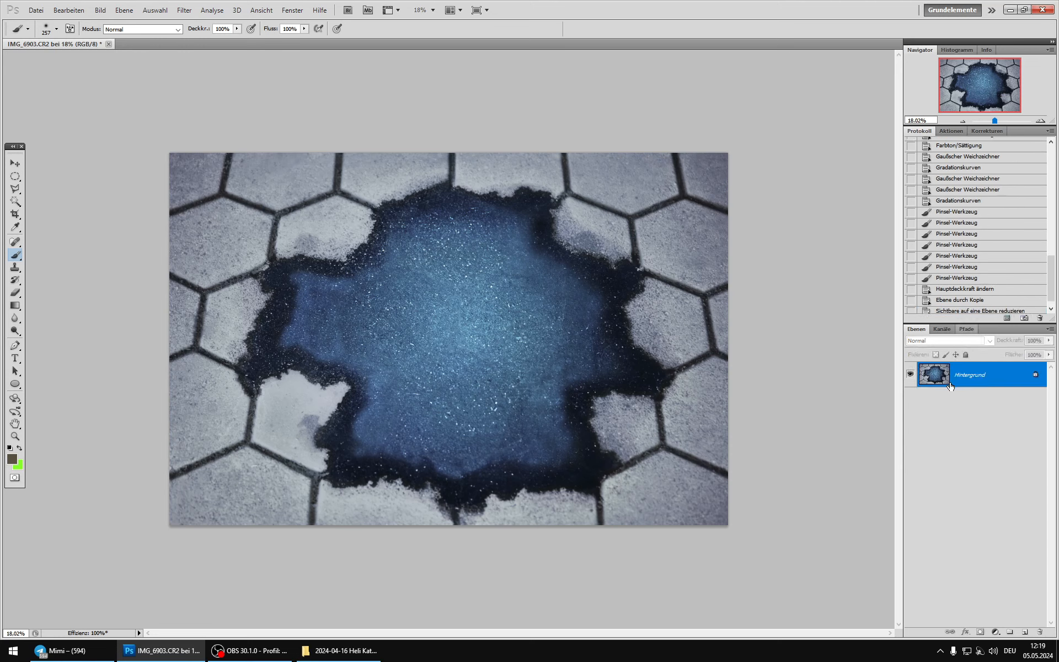
key("ctrl+j")
Step: Shape a contrast curve on Ebene 1 with Gradationskurven, mapping shadows from 44 to 33 and highlights from 157 to 161
left_click(100, 13)
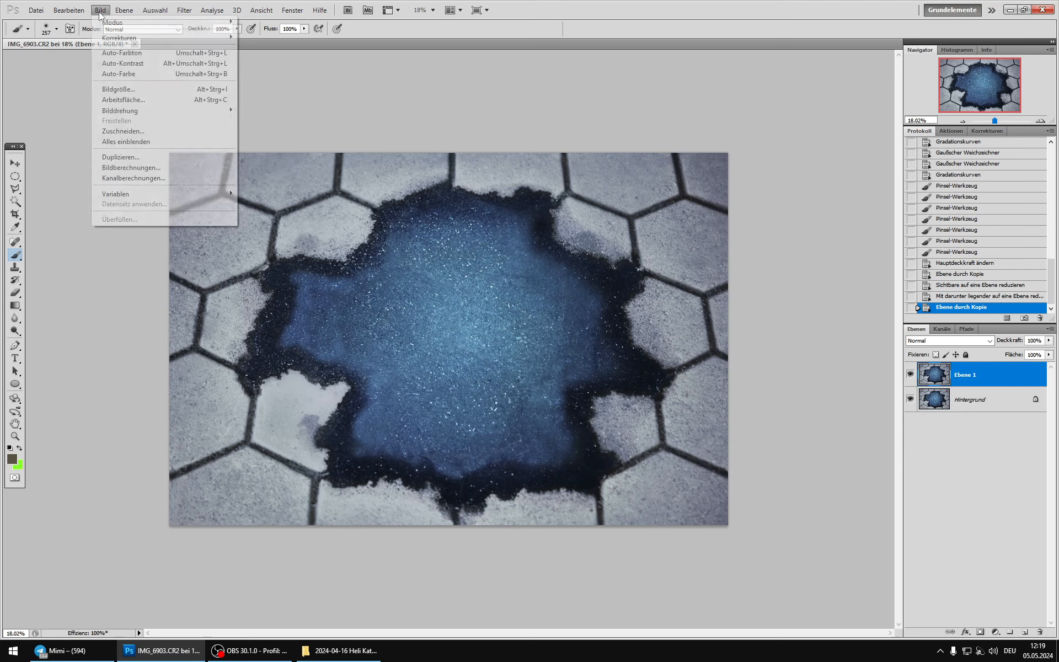
mouse_move(118, 38)
left_click(287, 58)
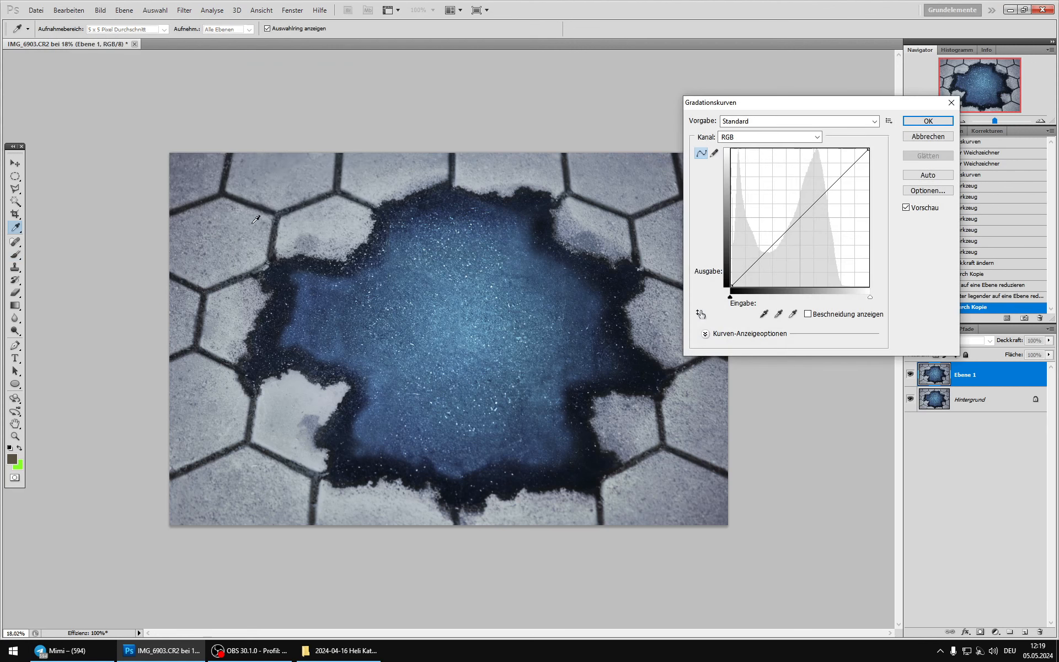
left_click(289, 187, "ctrl")
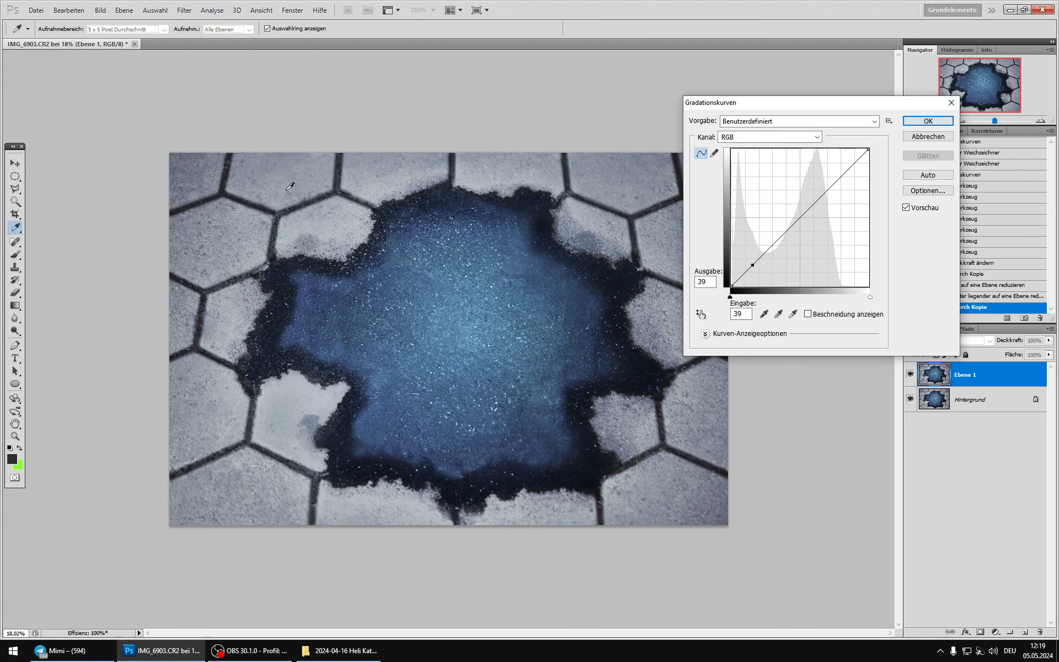
left_click(285, 180, "ctrl")
mouse_move(816, 197)
left_mouse_down()
mouse_move(809, 181)
mouse_move(816, 199)
left_mouse_up()
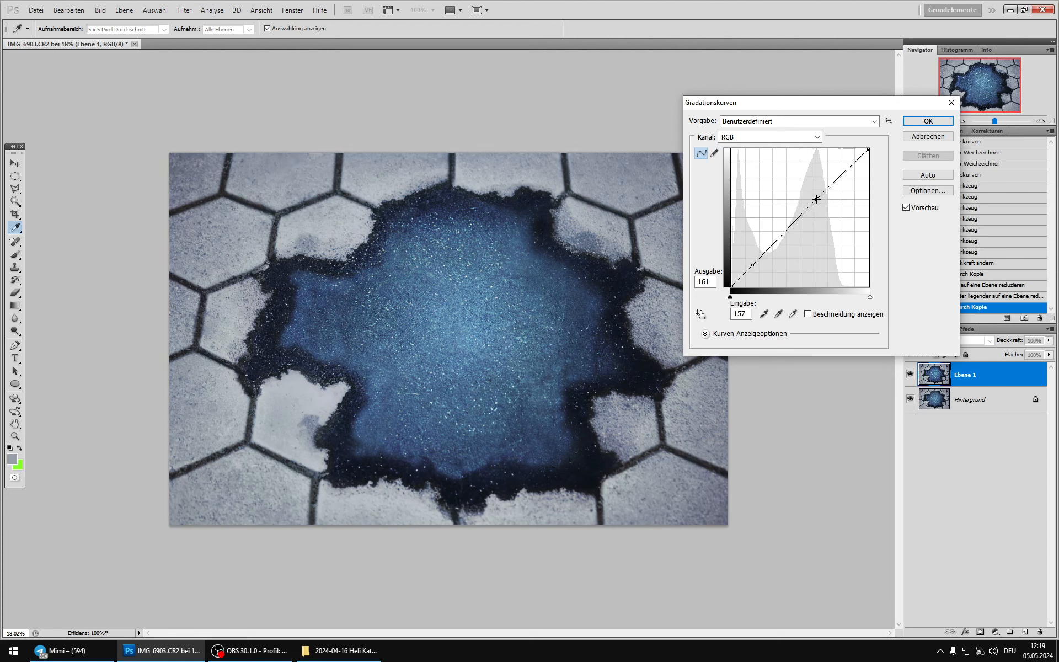
left_click_drag(754, 265, 756, 268)
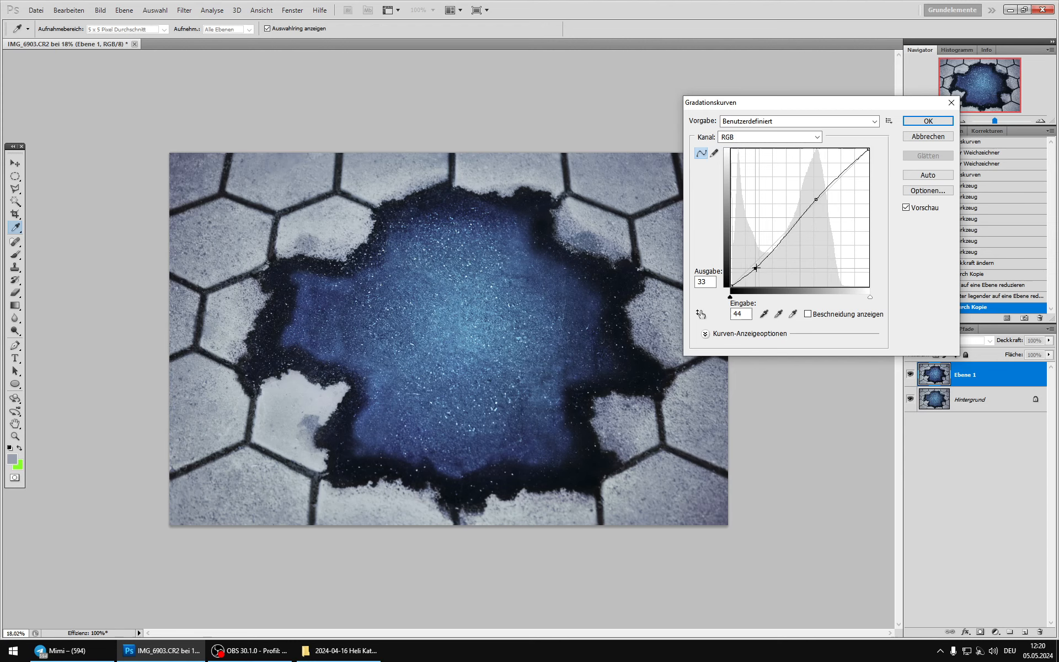
Step: Compare the image with and without the contrast curve's preview, and apply the curve to Ebene 1
left_click(906, 210)
left_click(906, 210)
left_click(906, 210)
left_click(906, 210)
left_click(906, 210)
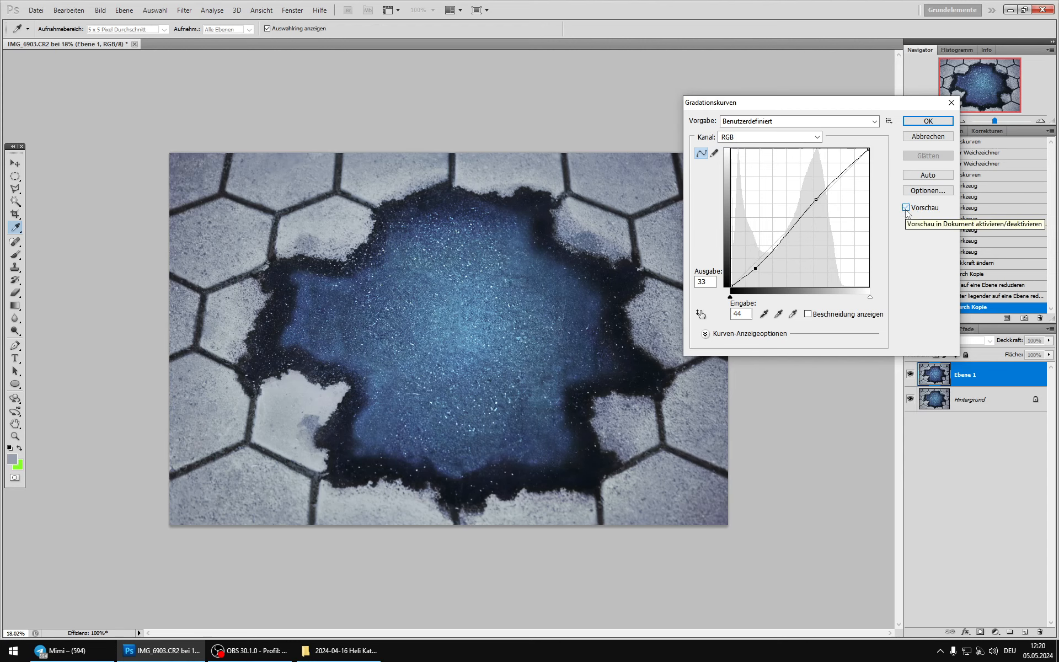
left_click(906, 209)
left_click(906, 210)
left_click(906, 209)
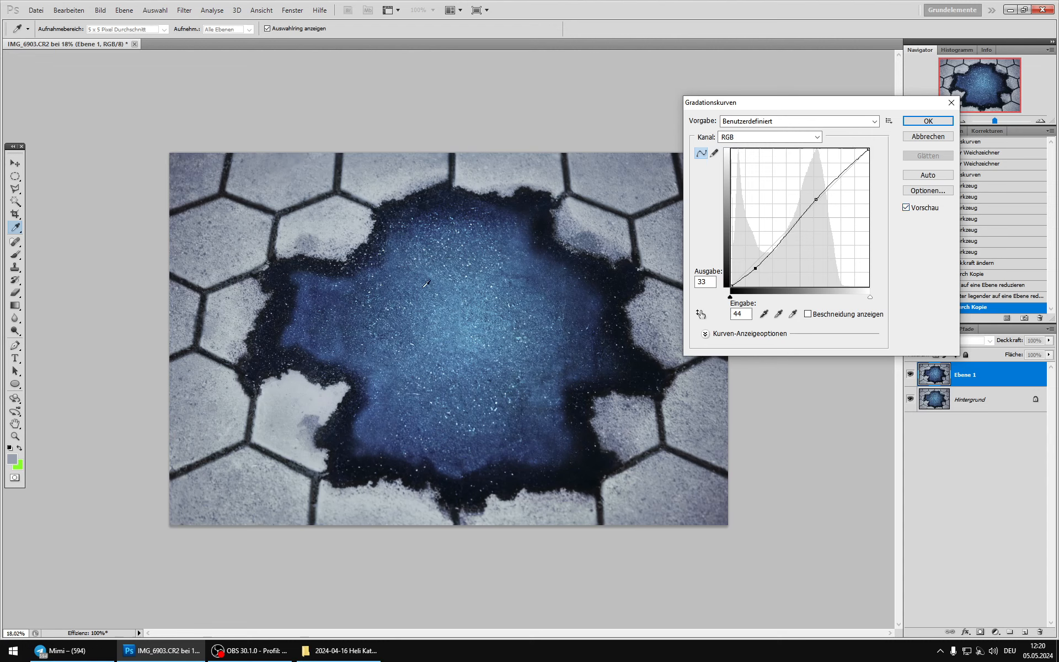
left_click(906, 210)
left_click(906, 209)
left_click(906, 210)
left_click(906, 209)
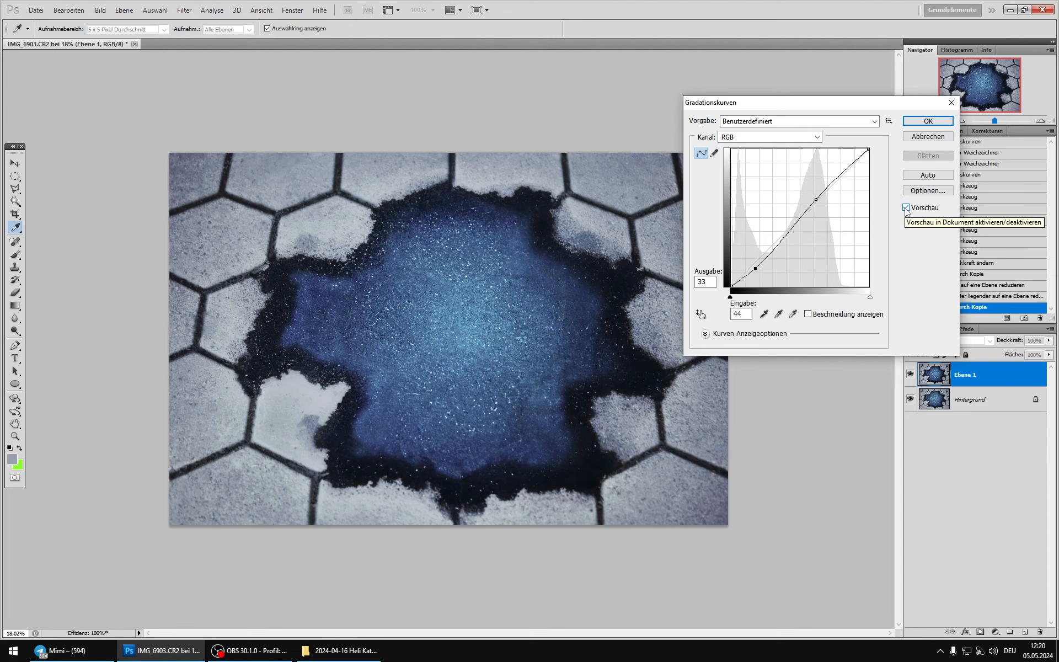
left_click(937, 121)
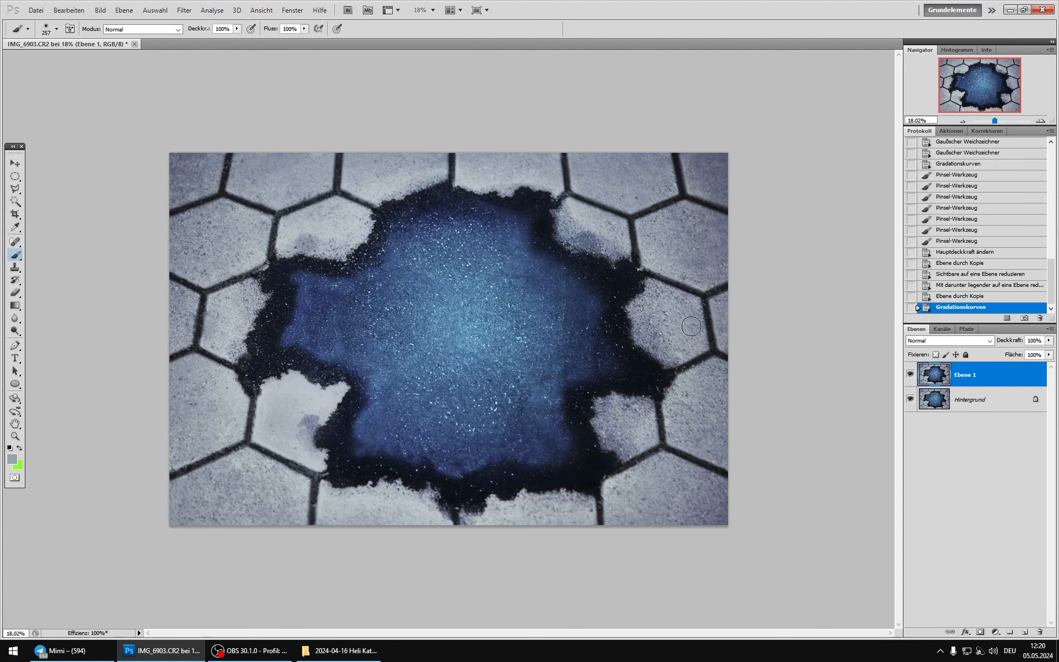
Step: Duplicate Ebene 1 and darken the copy with Gradationskurven, lowering the midtones and setting the white point's output to 230
key("ctrl+j")
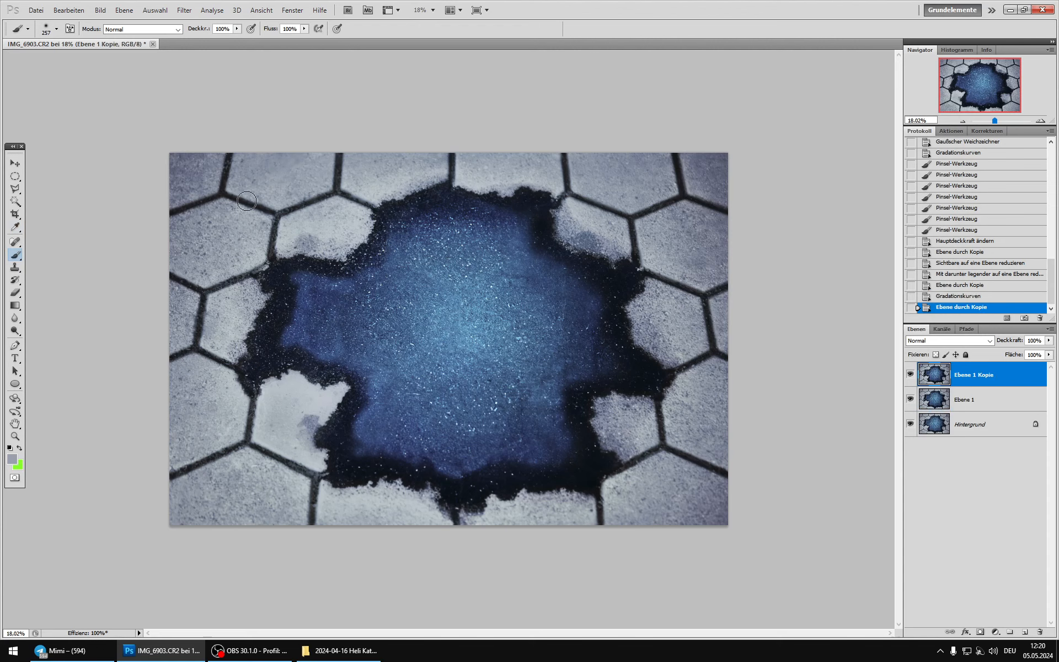
left_click(100, 10)
mouse_move(125, 38)
left_click(290, 54)
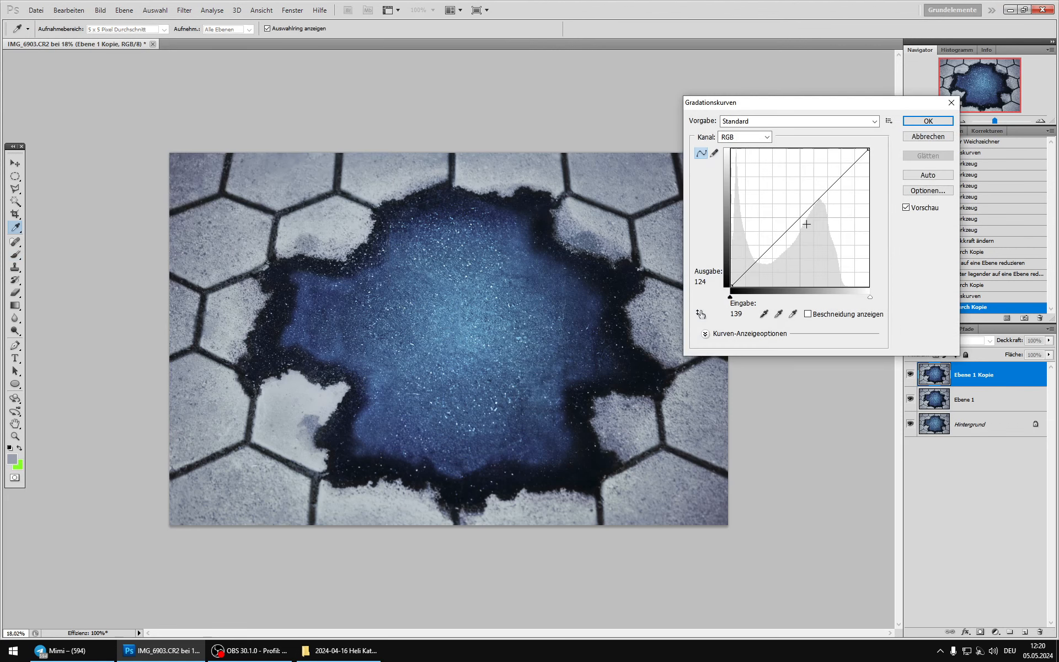
left_click_drag(810, 206, 811, 224)
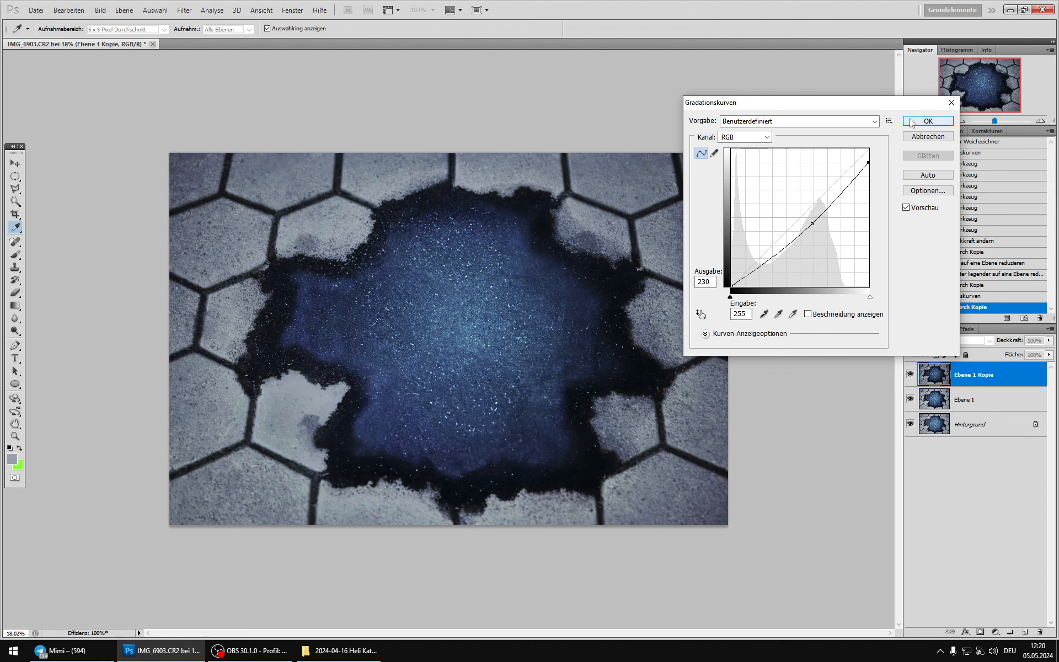
left_click(928, 121)
Step: Outline the blue centre and the stones around it with the polygonal lasso and mask that area out of Ebene 1 Kopie
key("b")
key("l")
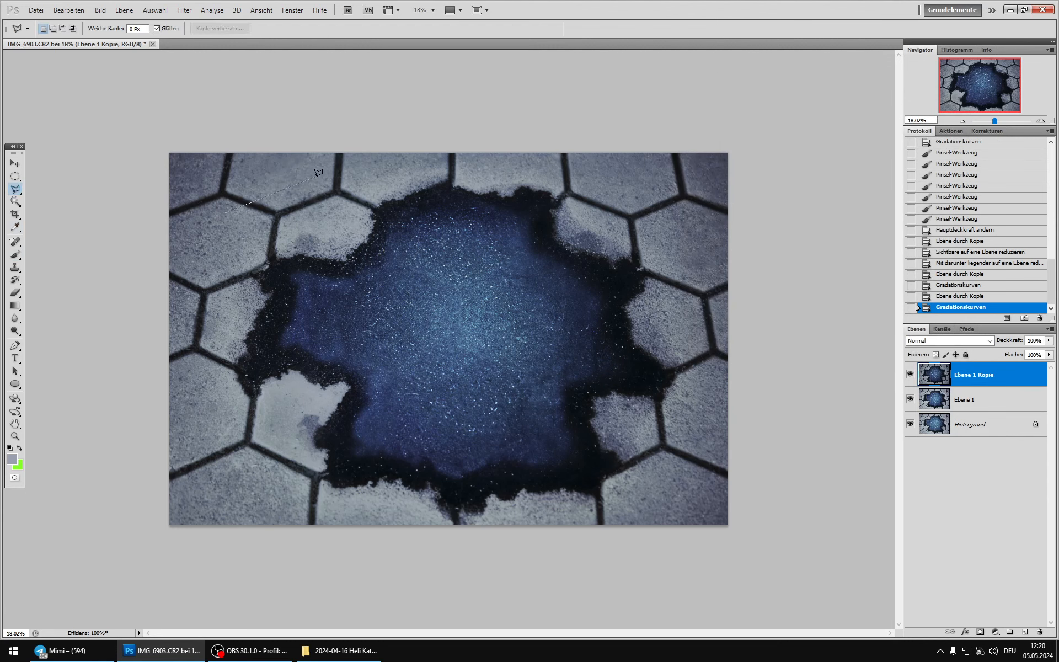
left_click(497, 164)
left_click(621, 180)
left_click(692, 224)
left_click(702, 295)
left_click(707, 397)
left_click(683, 490)
left_click(644, 510)
left_click(540, 518)
left_click(477, 546)
left_click(431, 543)
left_click(391, 521)
left_click(312, 509)
left_click(251, 503)
left_click(197, 288)
left_click(210, 221)
left_click(225, 212)
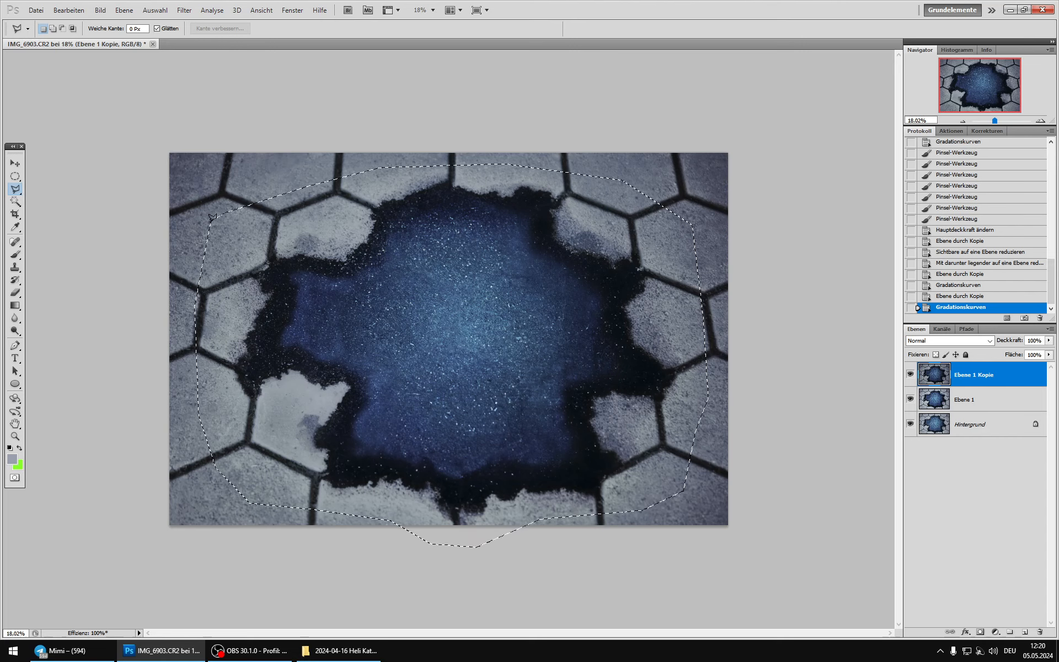
left_click(980, 631)
left_click(933, 379)
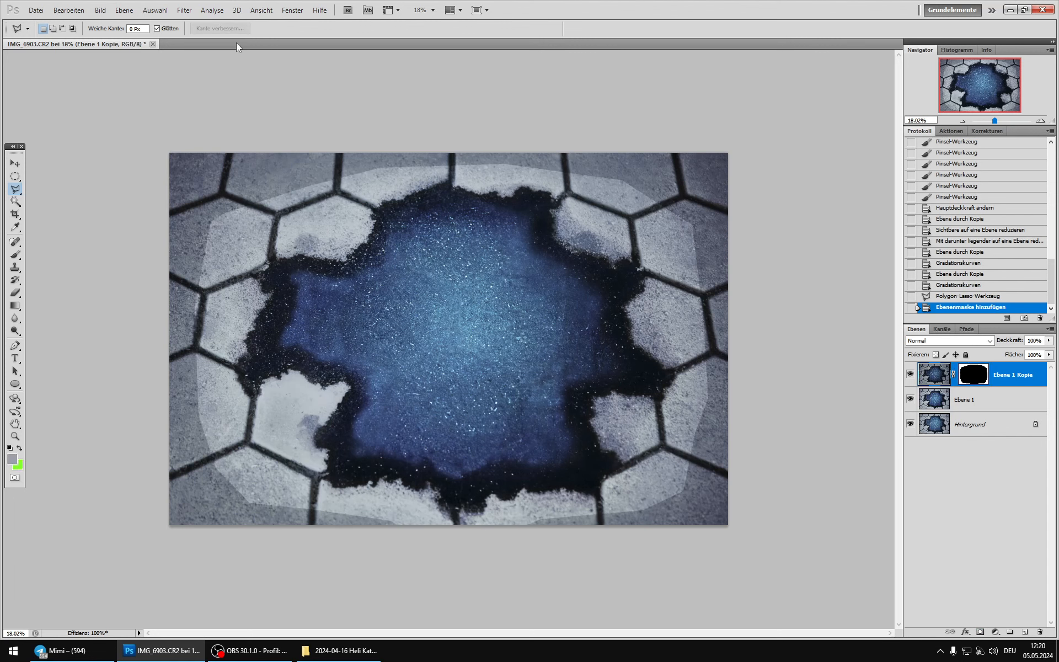
left_click(184, 10)
mouse_move(249, 206)
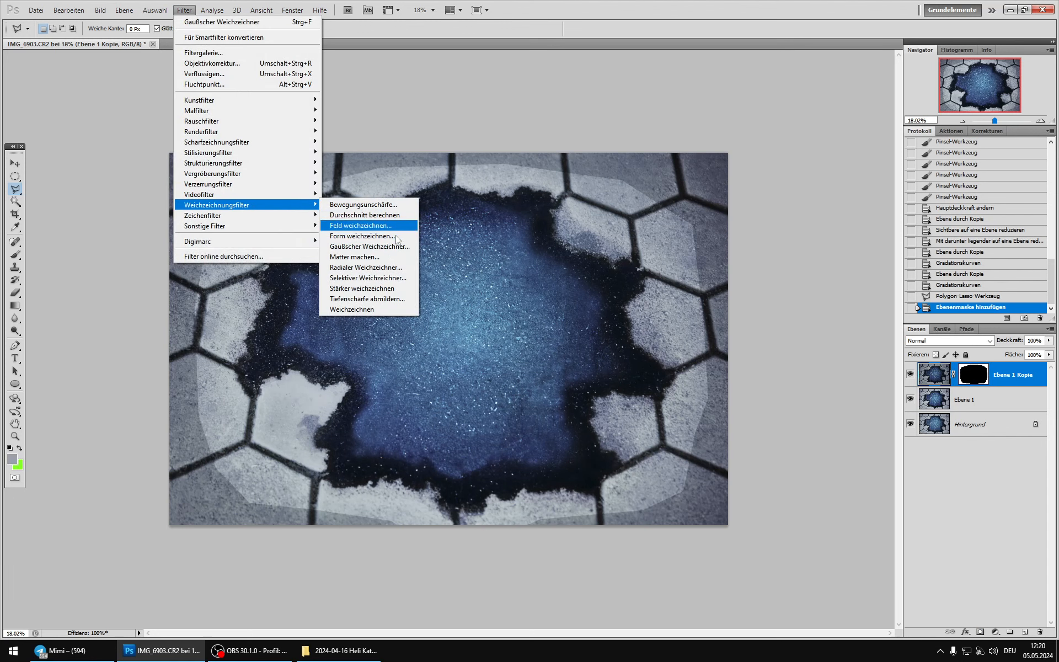
left_click(369, 246)
left_click(897, 148)
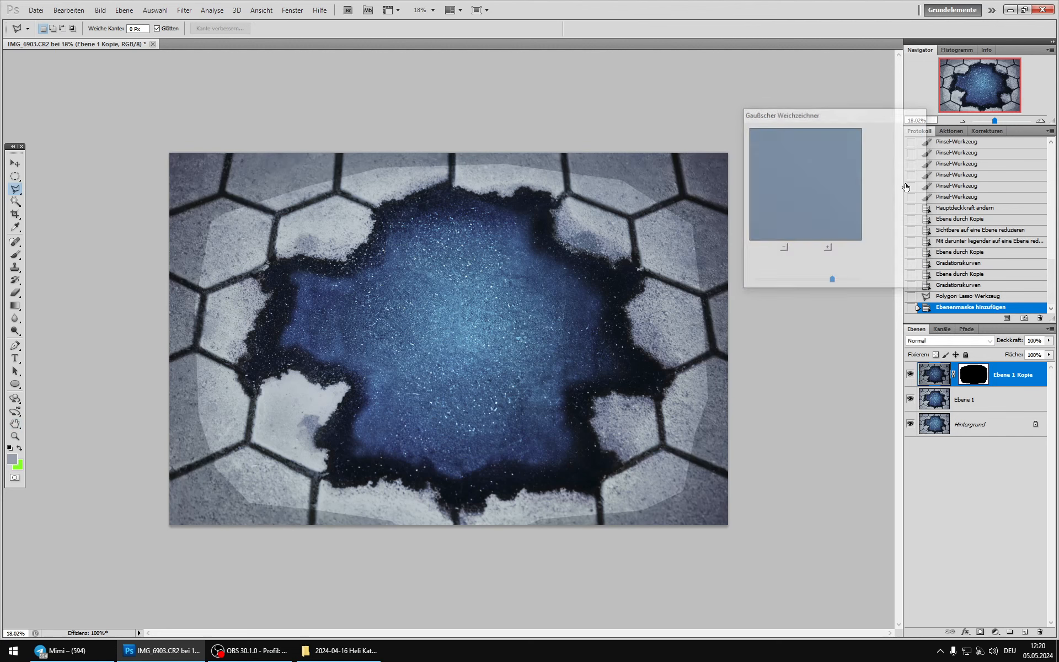
left_click(973, 376)
left_click(100, 10)
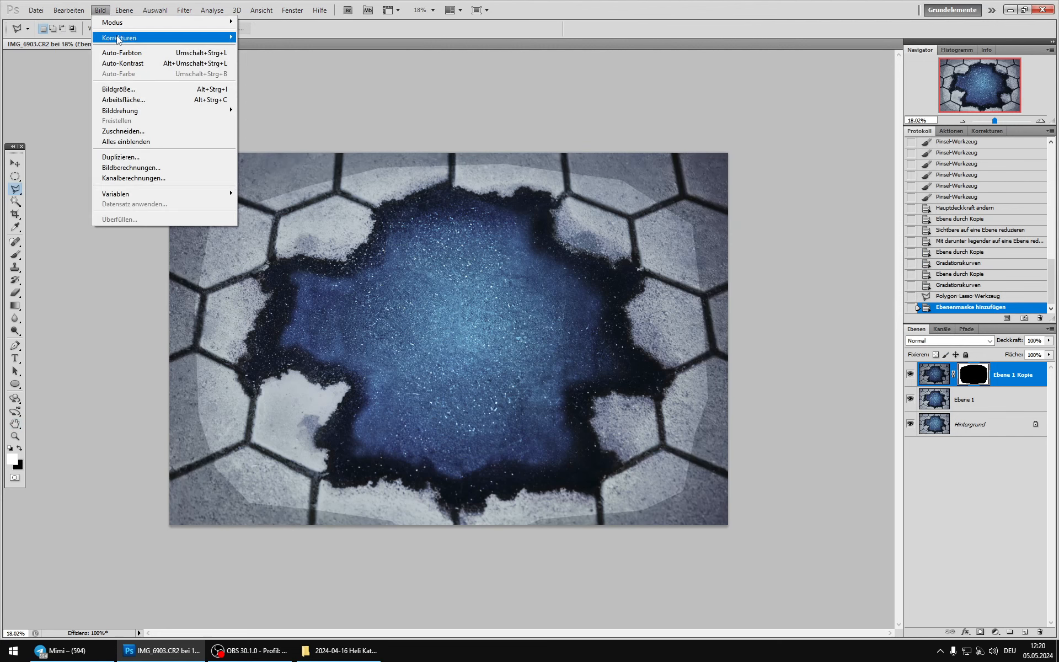
mouse_move(118, 38)
left_click(319, 55)
left_click(916, 142)
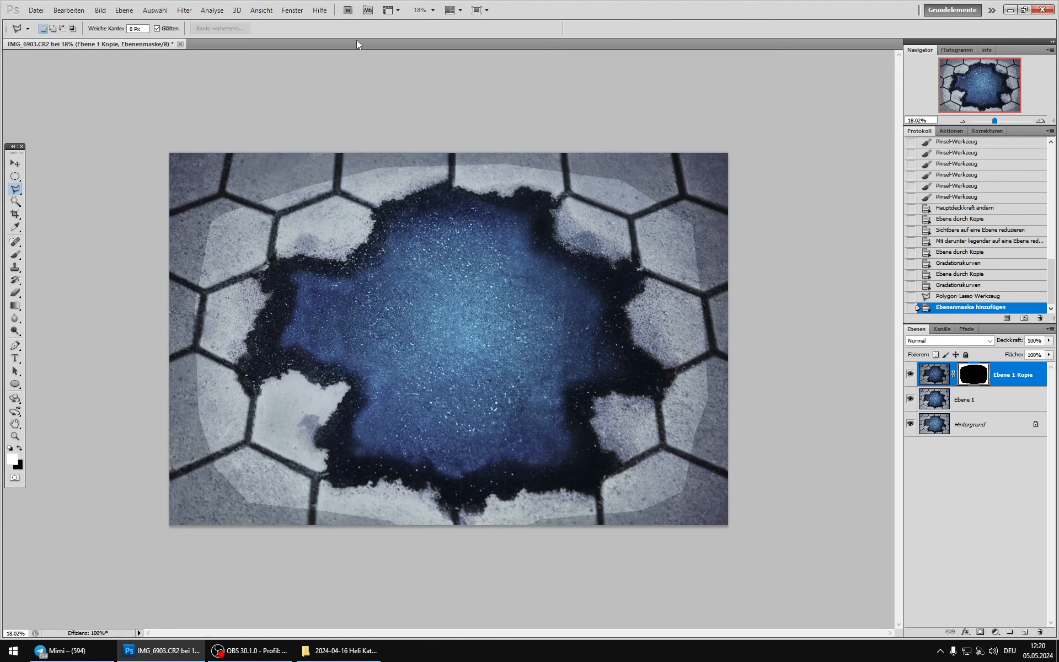
Step: Blur the layer mask of Ebene 1 Kopie with Gaußscher Weichzeichner at a radius of 250 pixels
left_click(101, 10)
mouse_move(144, 38)
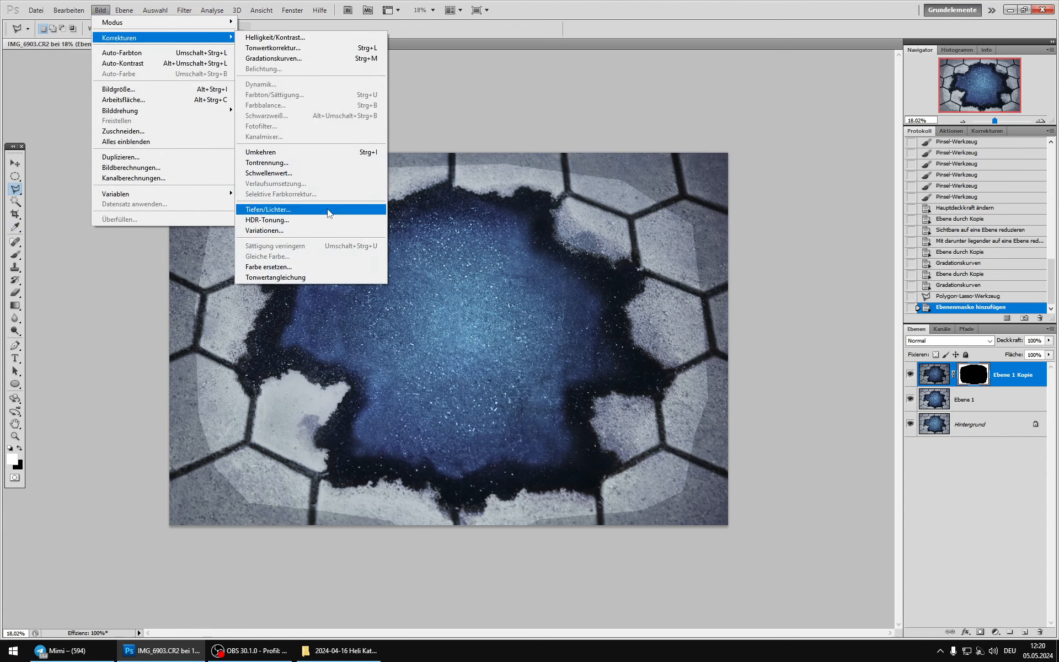
mouse_move(188, 8)
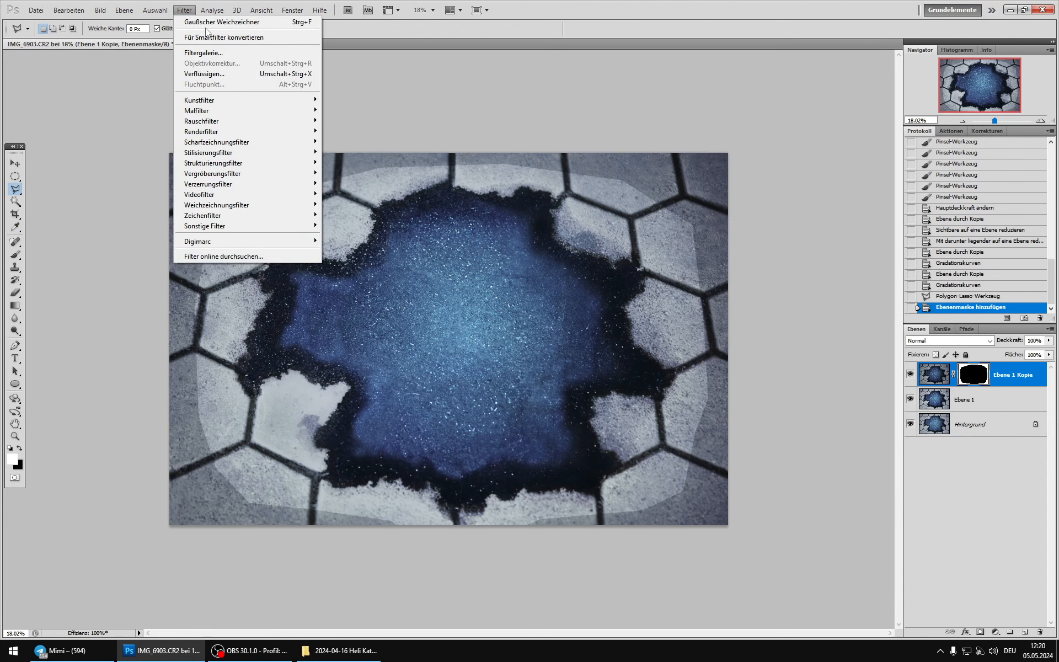
mouse_move(259, 204)
left_click(365, 247)
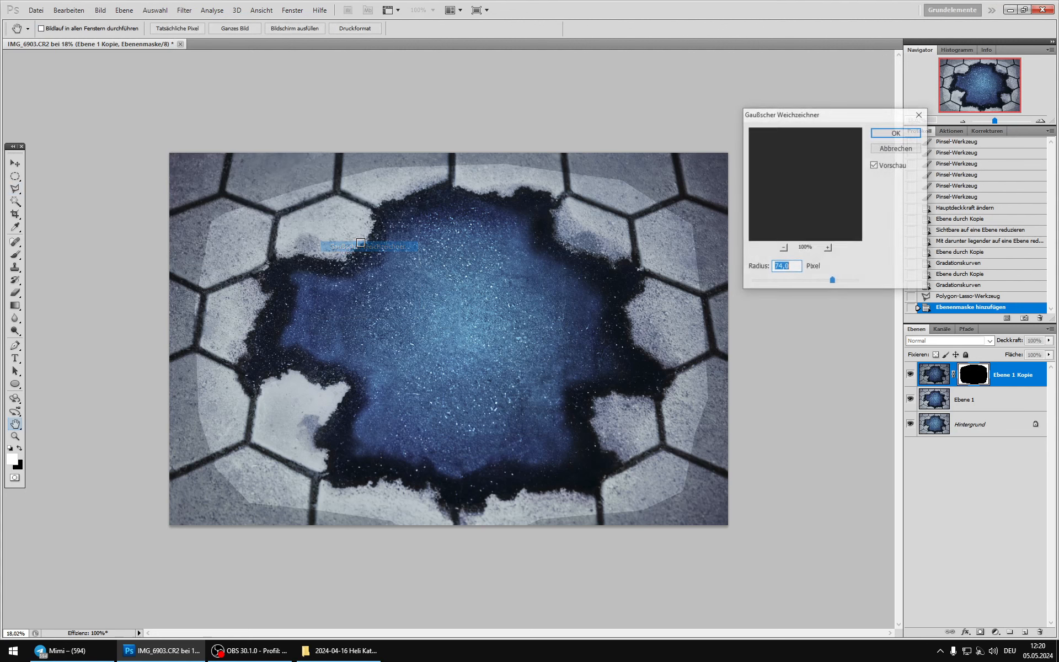
left_click(858, 281)
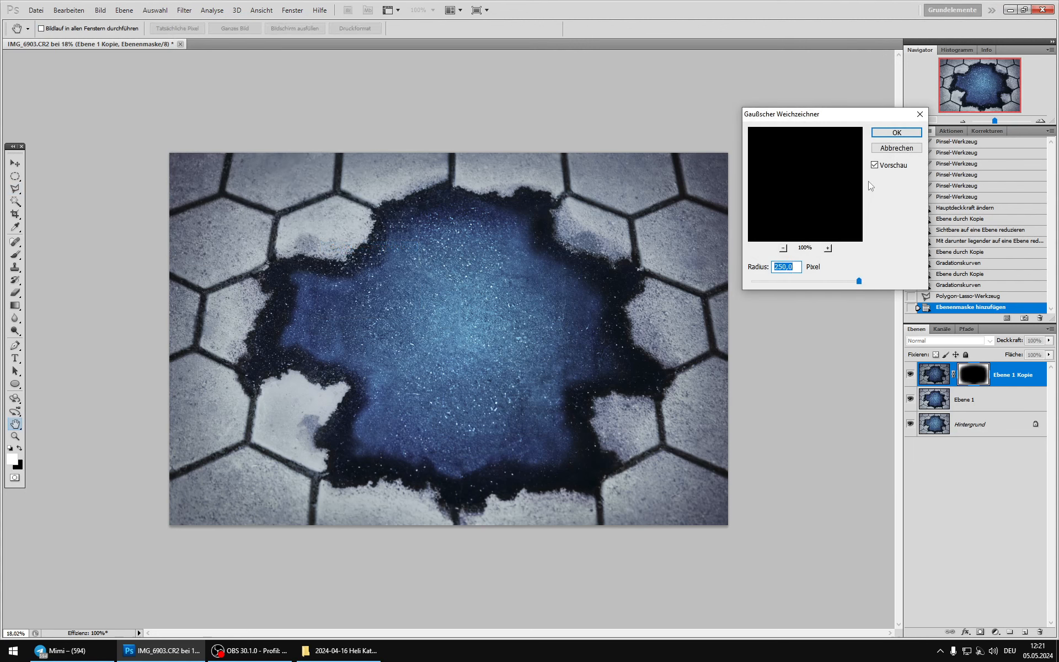
left_click(882, 132)
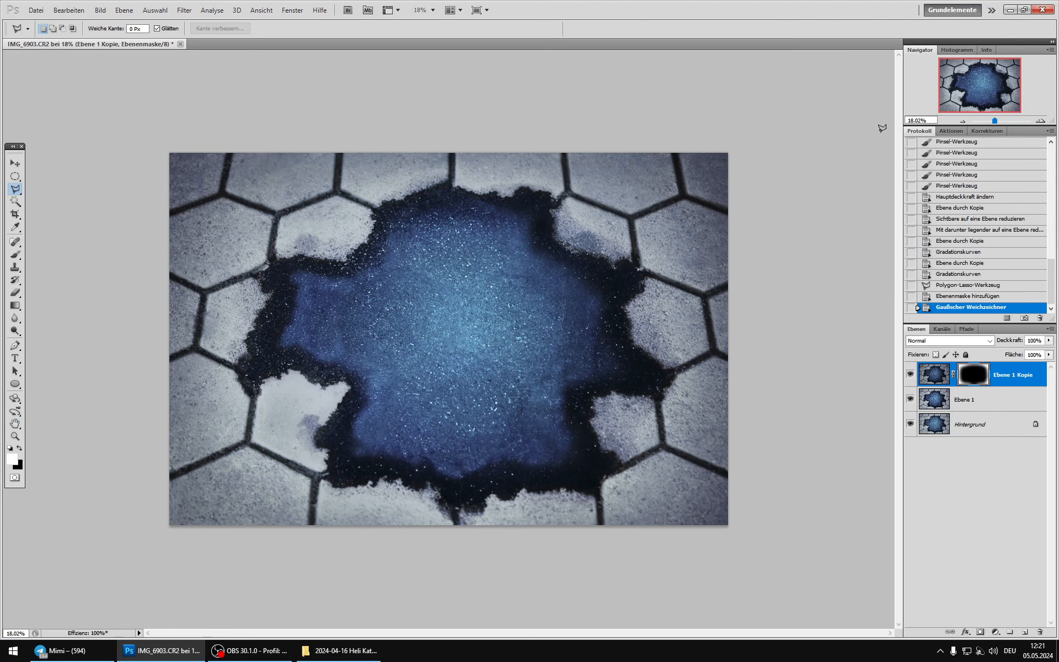
Step: Compare the image with and without the darkened edges of Ebene 1 Kopie and merge that layer down into Ebene 1
left_click(911, 370)
left_click(911, 370)
left_click(911, 371)
left_click(911, 371)
left_click(911, 371)
left_click(911, 371)
left_click(912, 370)
Step: Merge Ebene 1 down into Hintergrund and duplicate the vignetted result as a new layer
left_click(911, 371)
key("ctrl+e")
left_click(911, 371)
left_click(911, 371)
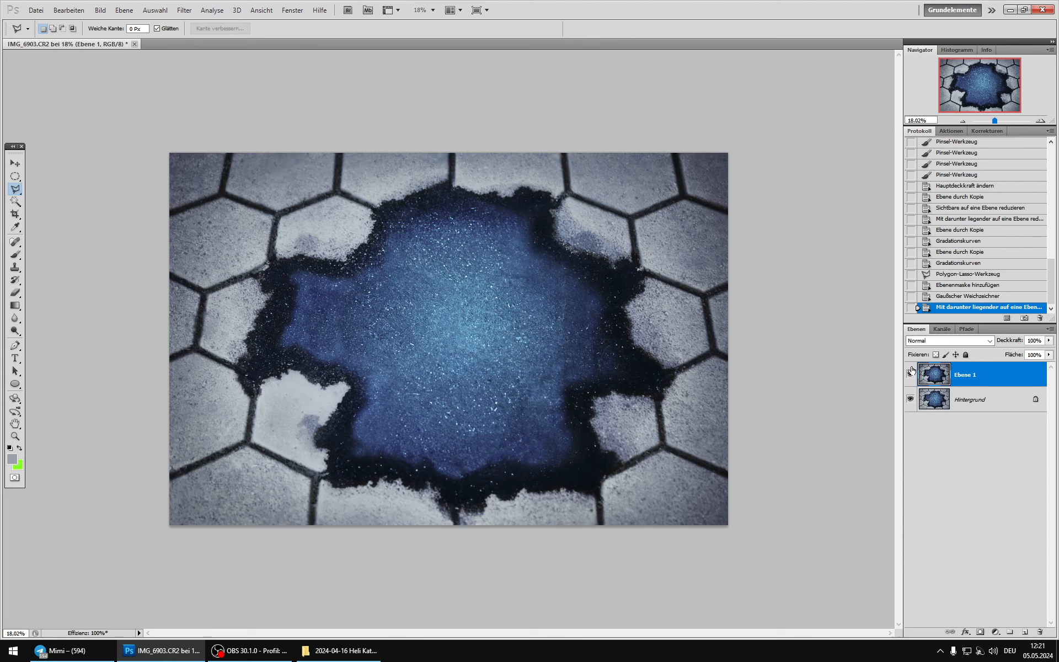
key("ctrl+e")
key("ctrl+j")
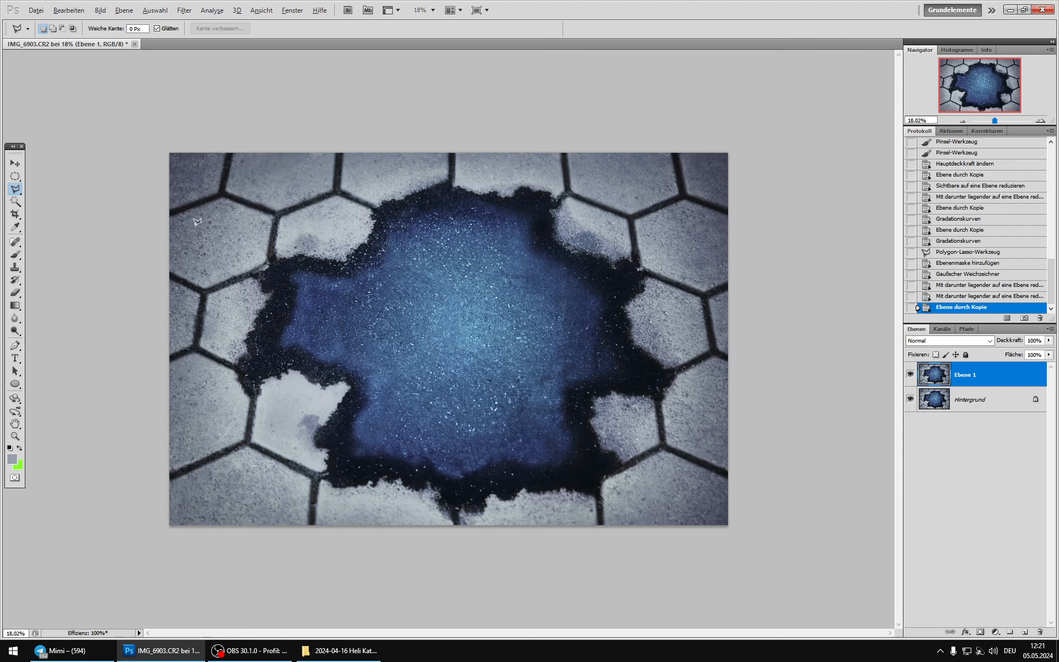
Step: Soften the stones' contrast on Ebene 1 with Gradationskurven, raising the darker midtones and mapping the brighter tones from 170 to 154
key("alt")
scroll(781, 237, "up", 5)
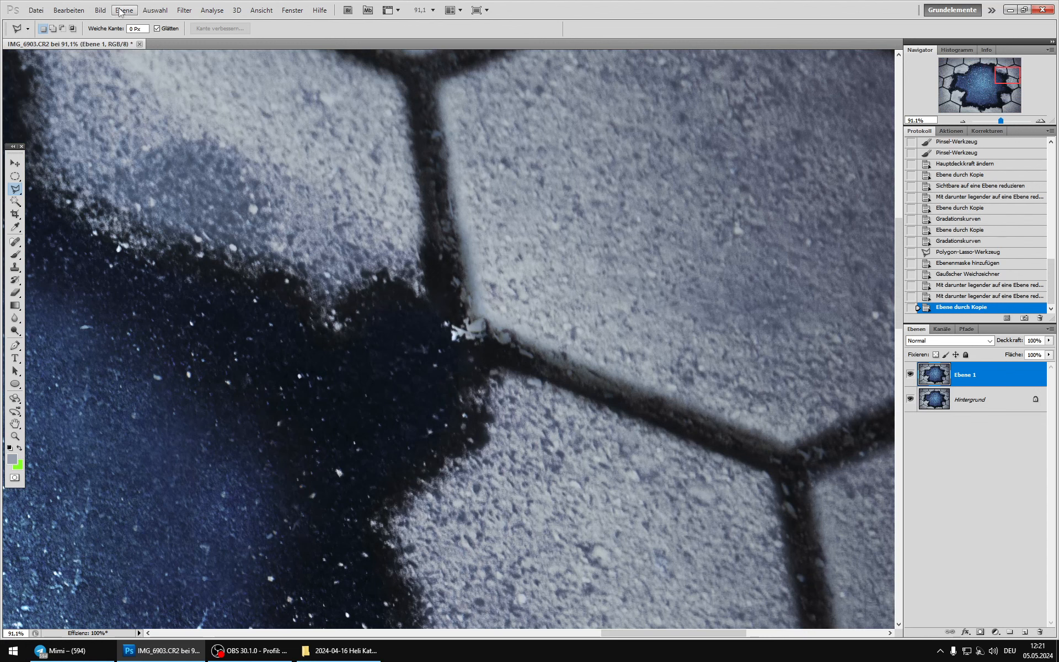
left_click(99, 10)
mouse_move(182, 37)
left_click(263, 58)
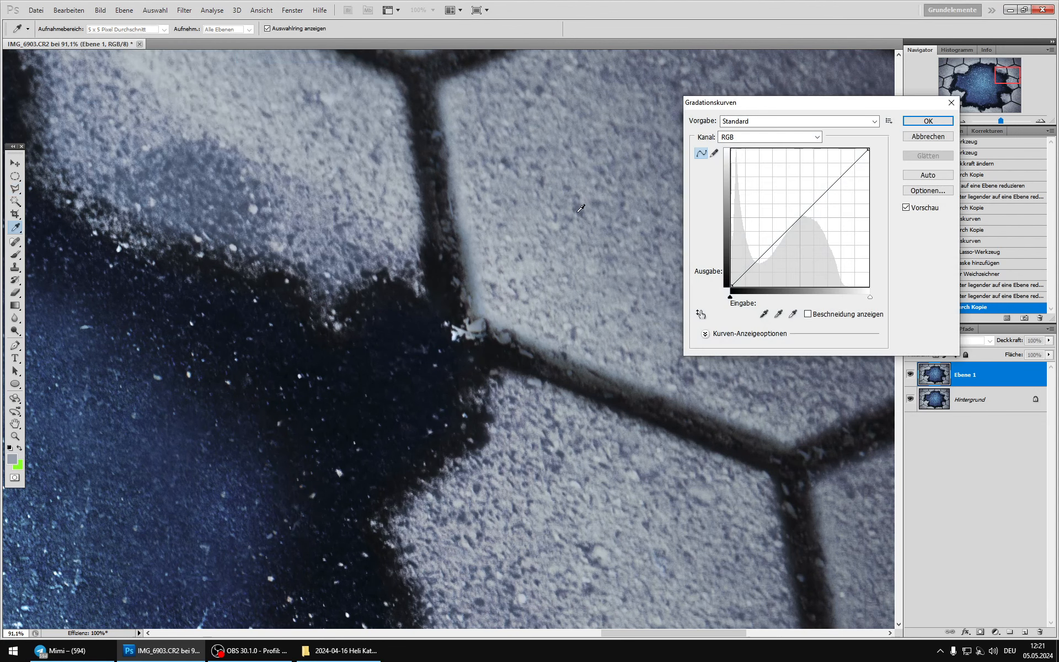
left_click(588, 199, "ctrl")
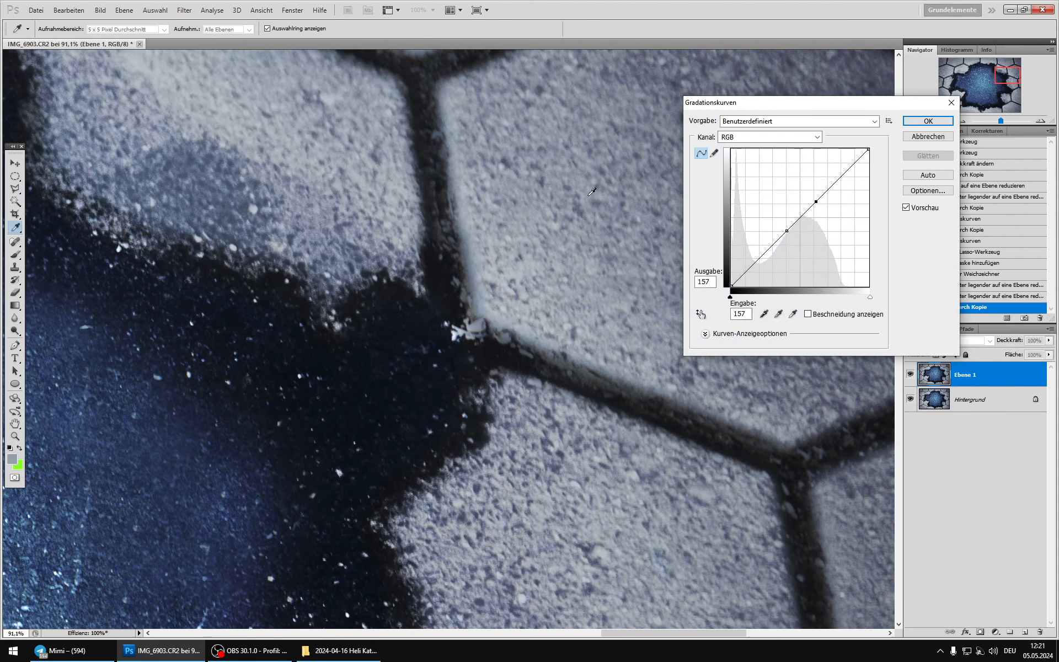
left_click_drag(786, 231, 827, 204)
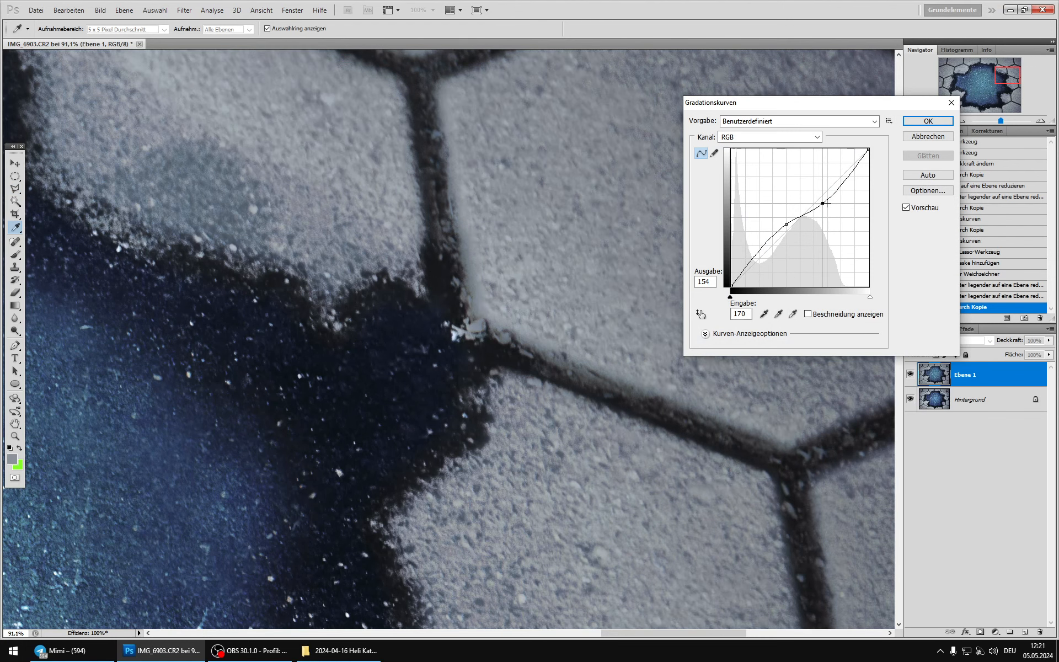
left_click(928, 121)
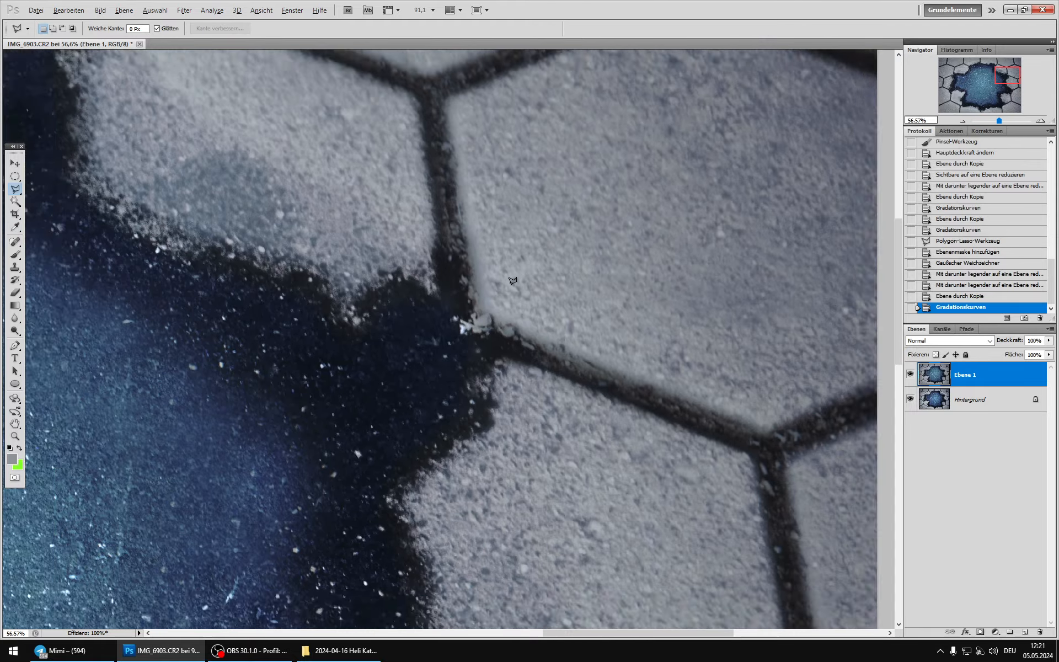
Step: Compare the whole image with and without the softened Ebene 1 over Hintergrund
scroll(513, 281, "down", 5)
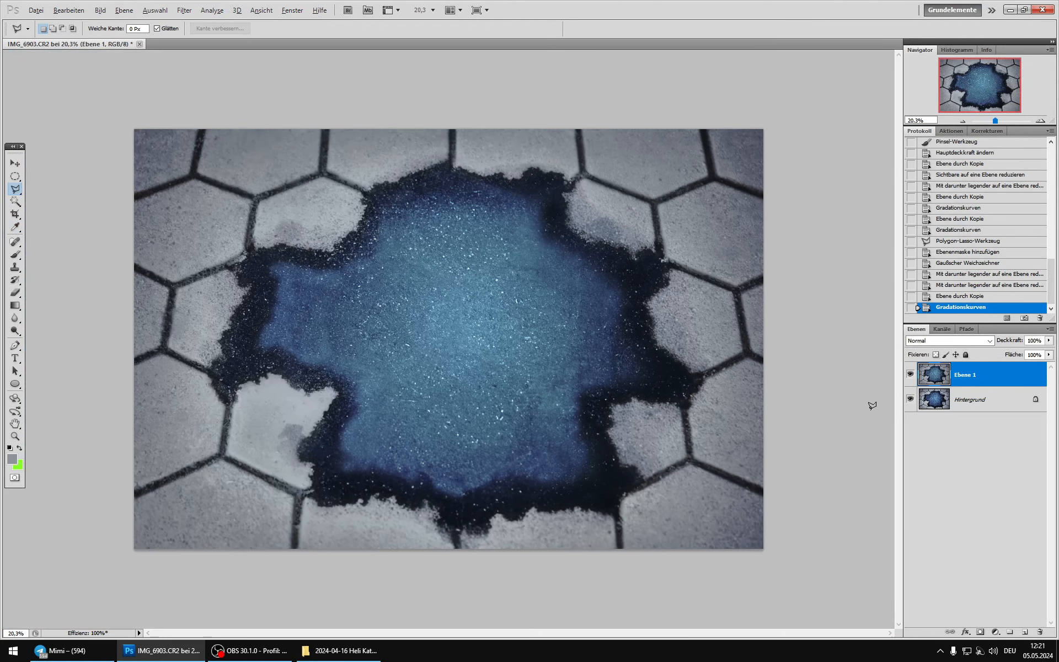
left_click(910, 374)
left_click(910, 374)
left_click(910, 375)
left_click(910, 374)
left_click(910, 378)
left_click(910, 379)
left_click(910, 379)
left_click(910, 378)
left_click(910, 378)
left_click(910, 378)
left_click(910, 379)
left_click(910, 378)
Step: Set the blend mode of Ebene 1 to Abdunkeln and compare its effect against Hintergrund
left_click(928, 340)
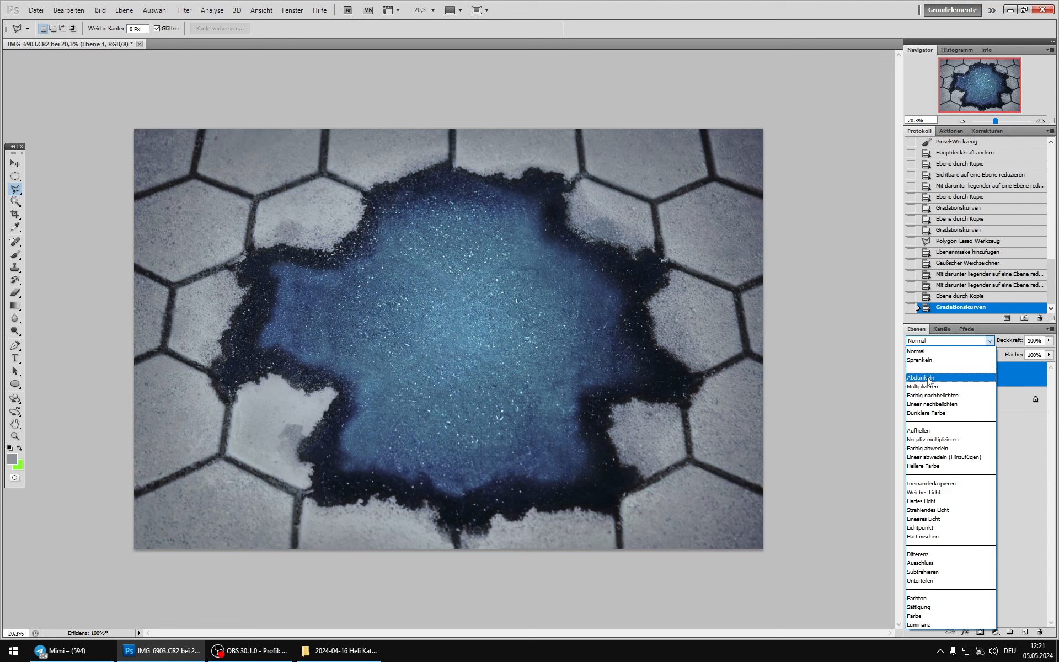
left_click(927, 379)
left_click(909, 377)
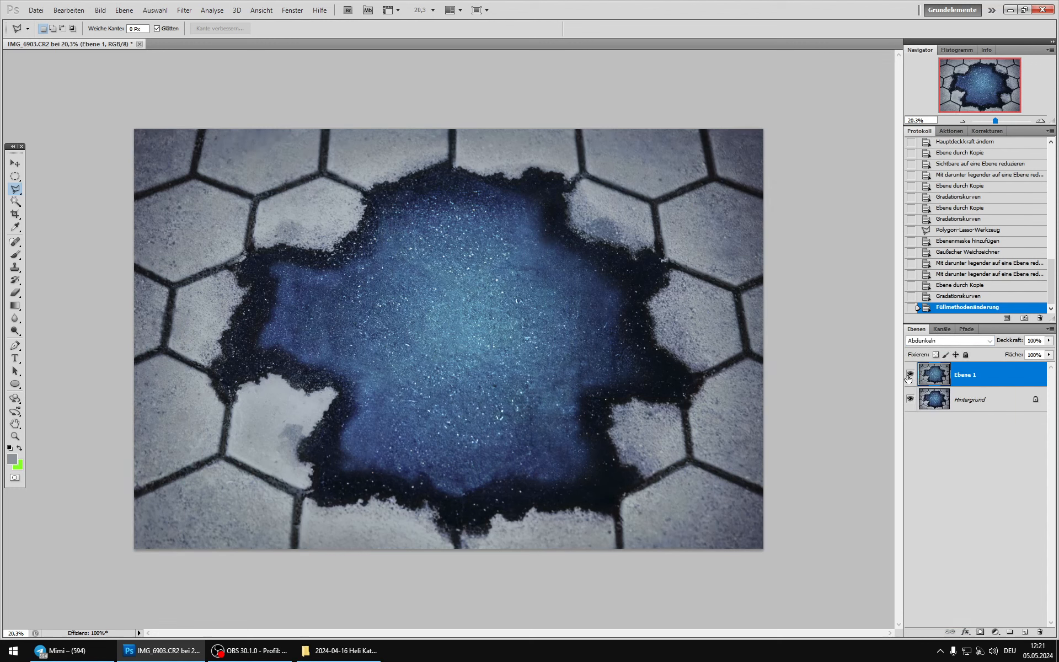
left_click(908, 377)
left_click(909, 378)
left_click(909, 377)
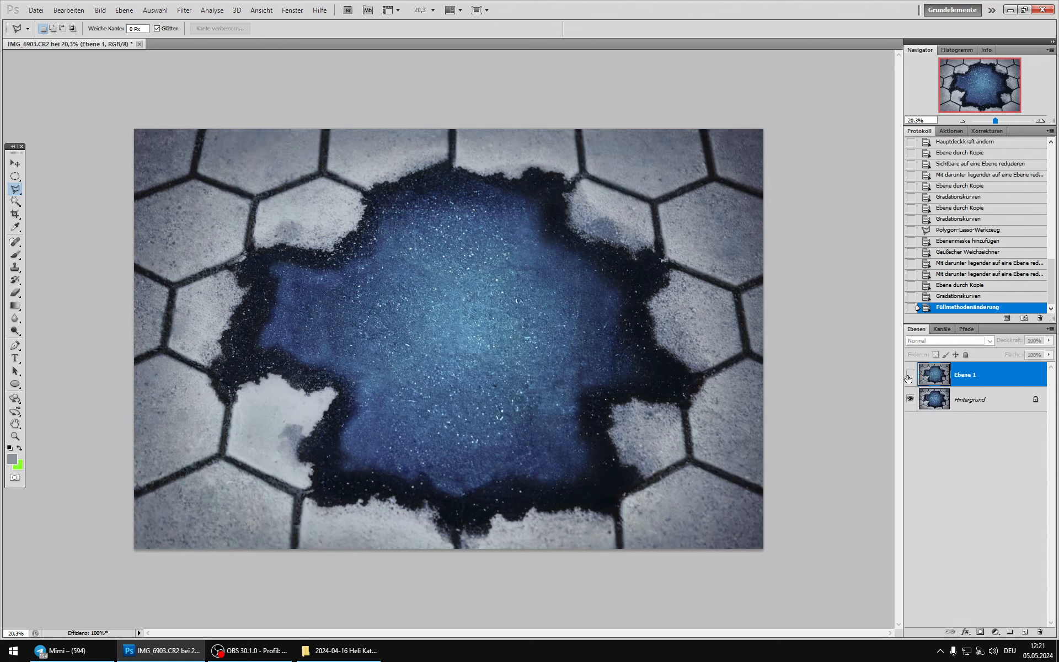
Step: Duplicate Ebene 1 and set the copy's blend mode to Aufhellen
left_click(909, 377)
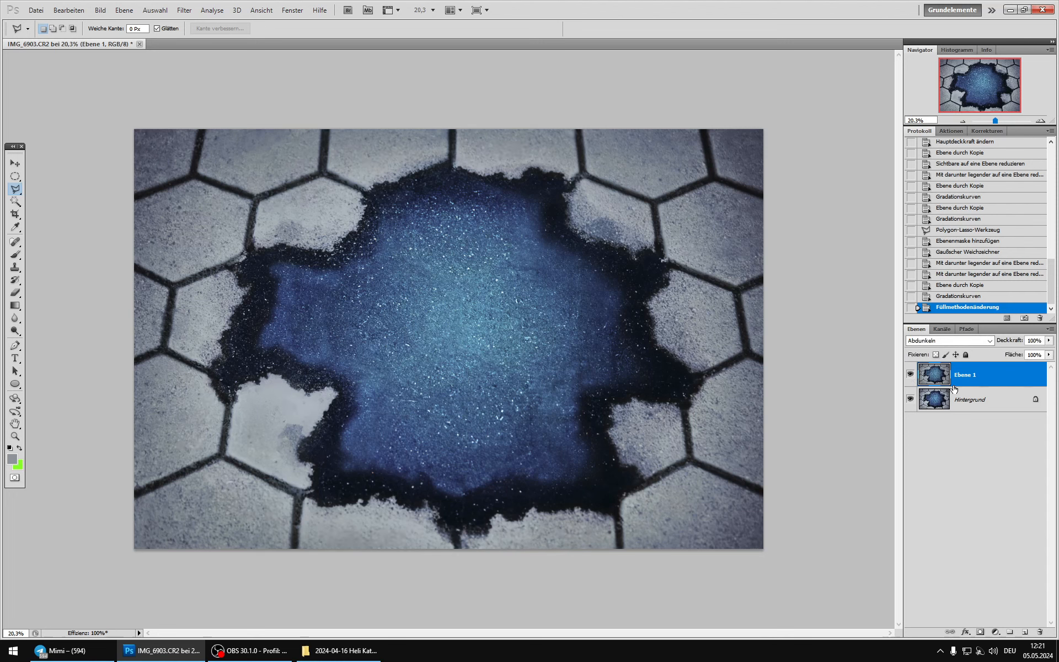
key("ctrl+j")
left_click(949, 341)
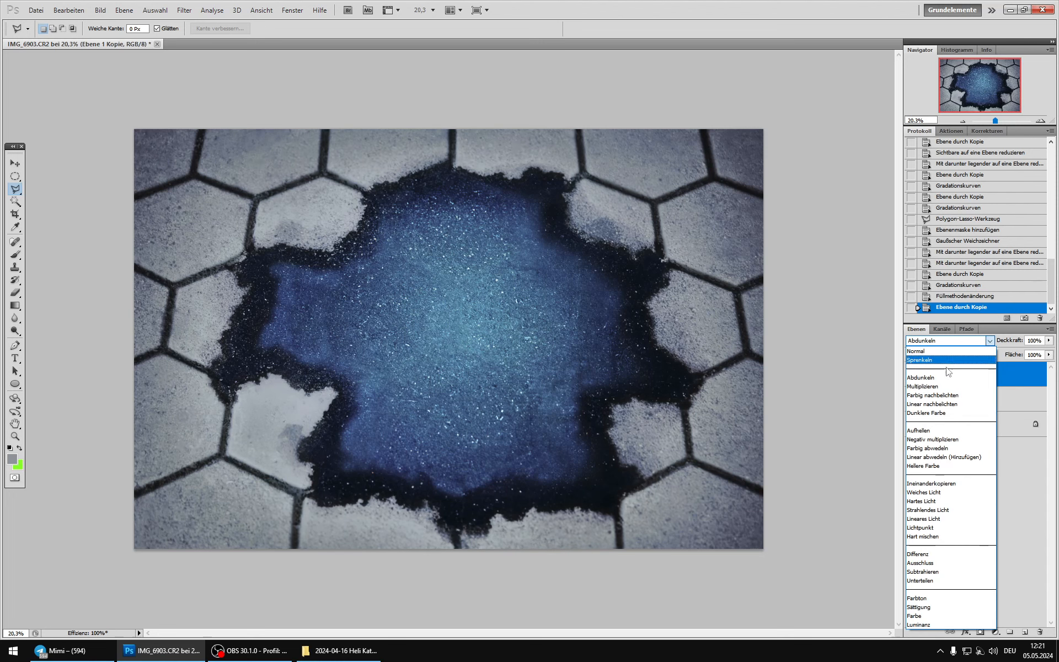
left_click(932, 429)
Step: Compare the whole image with and without the lightening layer Ebene 1 Kopie
left_click(910, 374)
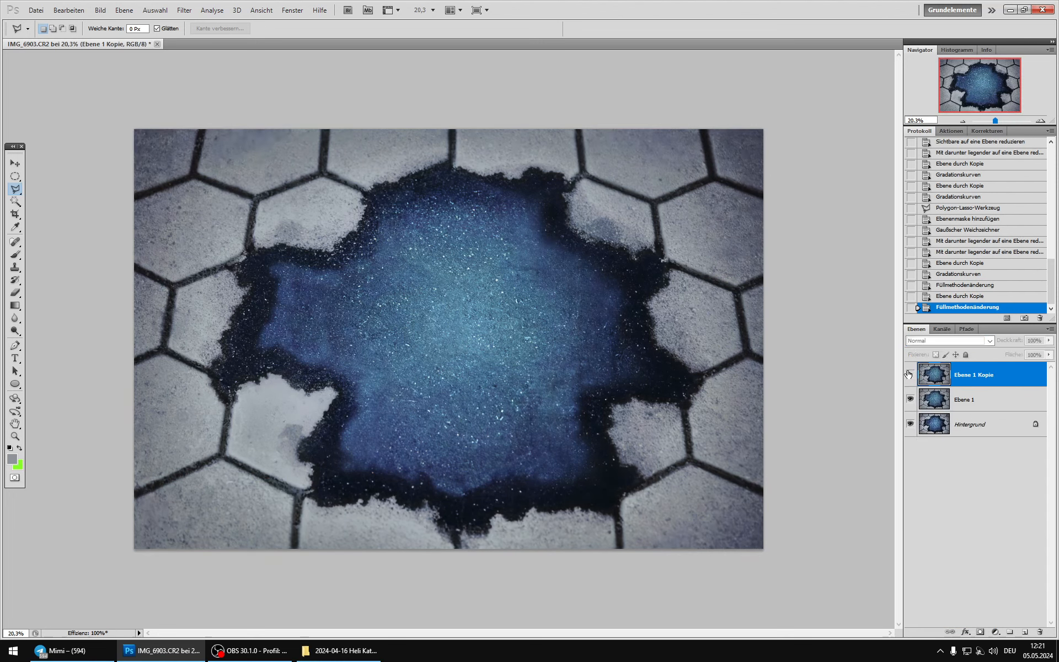
left_click(910, 373)
left_click(910, 373)
left_click(910, 373)
left_click(910, 373)
left_click(910, 373)
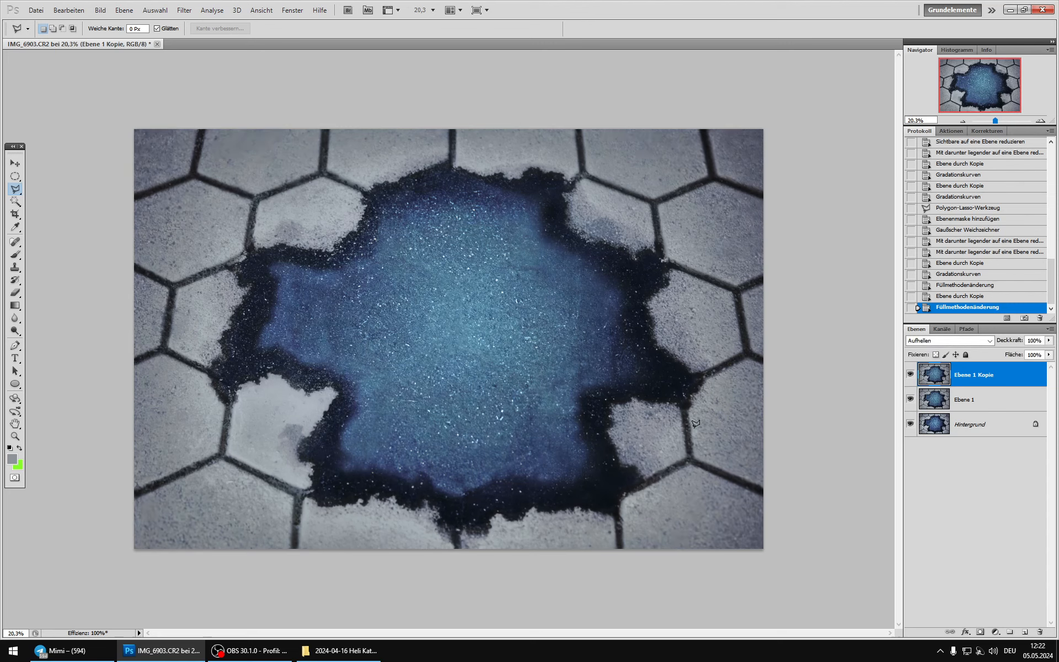
Step: Load the Alpha 1 channel as a selection and add a mask to Ebene 1 Kopie that hides the joints and stone edges
left_click(941, 328)
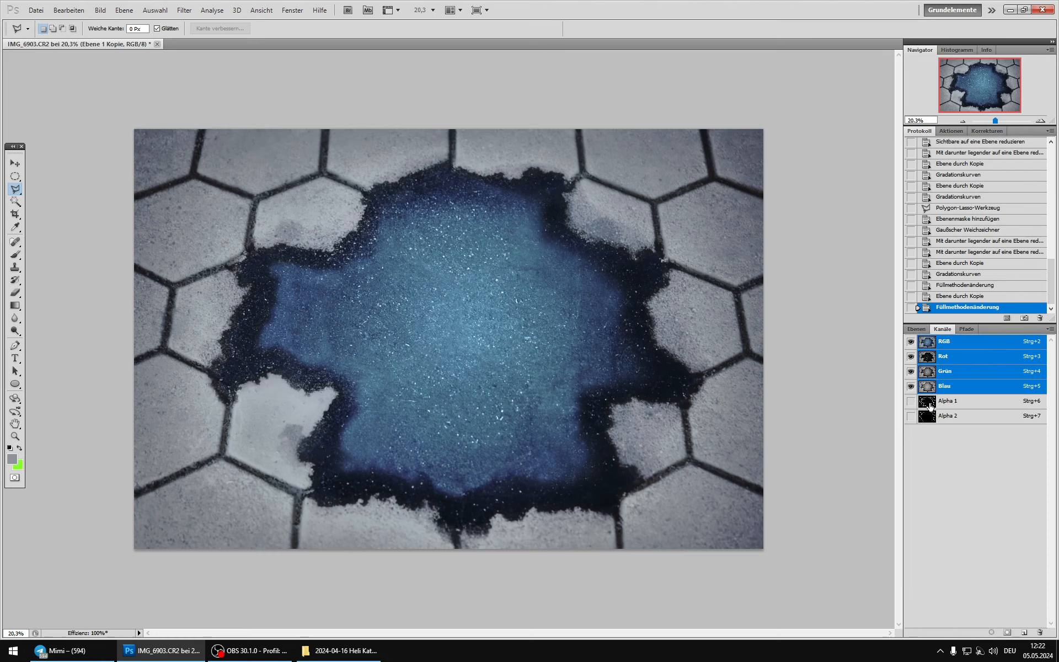
left_click(930, 403)
left_click(931, 418)
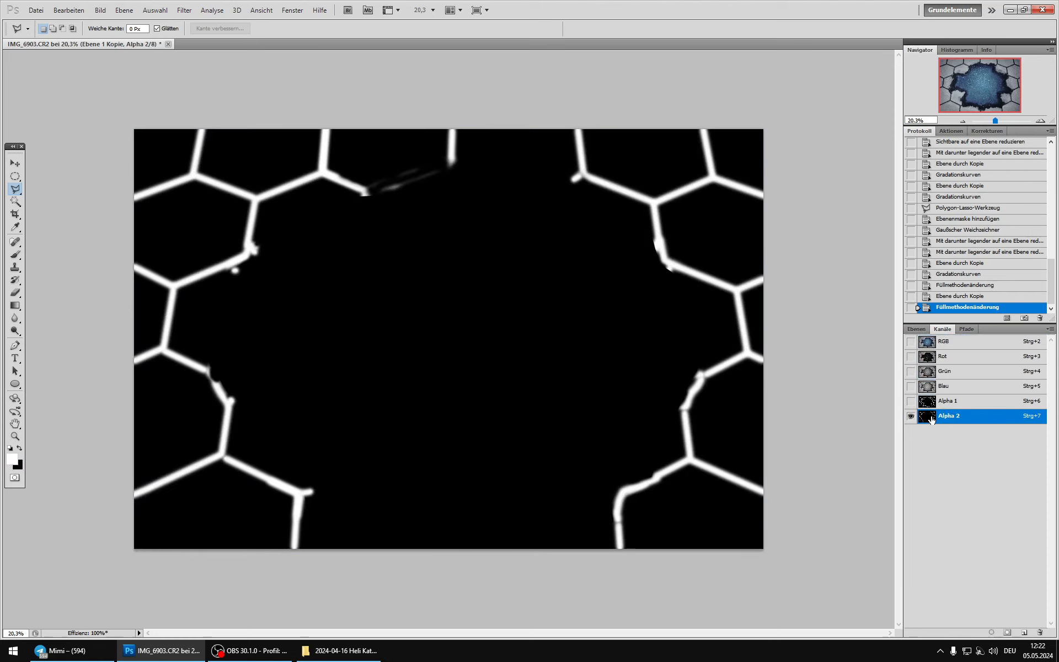
left_click(930, 404, "ctrl")
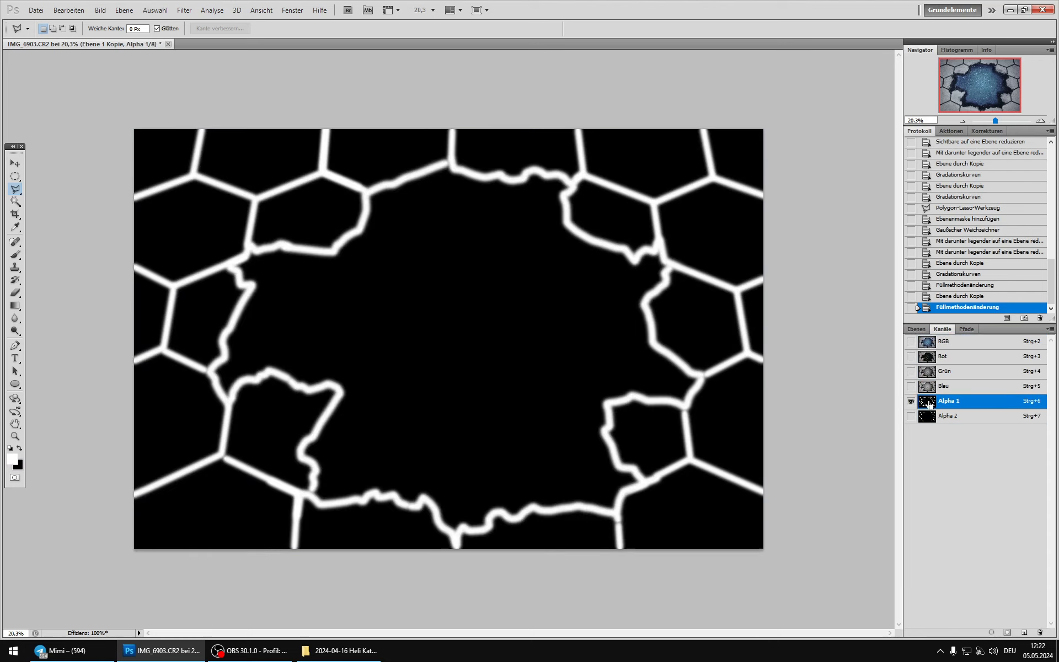
left_click(927, 341)
left_click(916, 329)
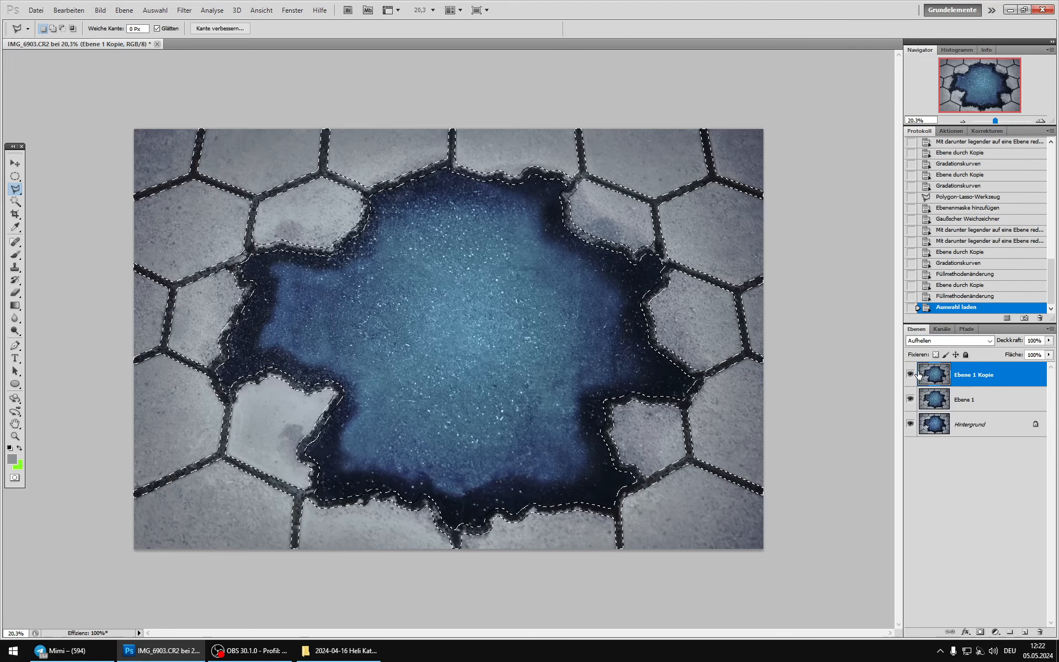
left_click(980, 632)
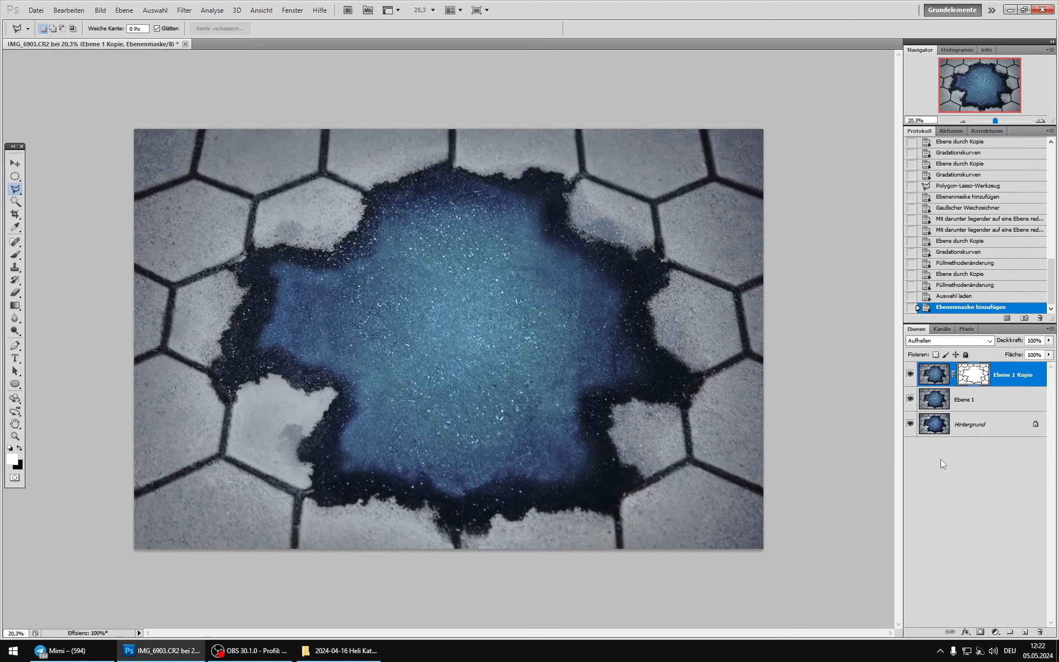
Step: Compare the masked Ebene 1 Kopie on and off across the stones and joints
left_click(910, 377)
left_click(910, 376)
left_click(910, 376)
left_click(910, 376)
left_click(910, 376)
left_click(910, 377)
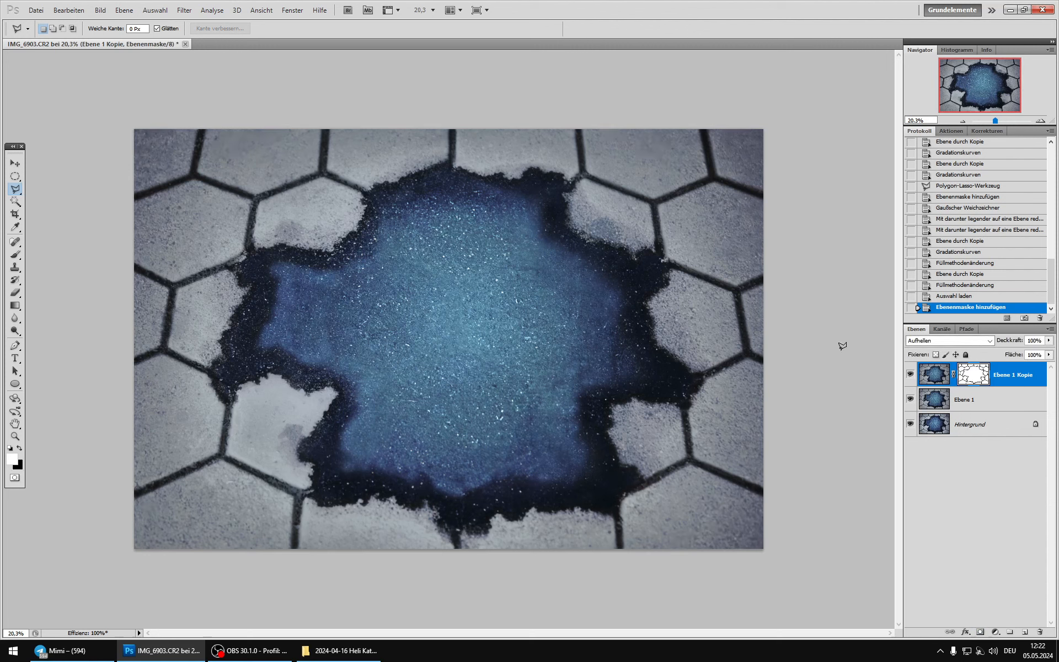
left_click(910, 375)
left_click(911, 376)
left_click(911, 376)
left_click(911, 376)
left_click(911, 375)
Step: Paint black over the blue centre on the mask of Ebene 1 Kopie with soft brushes of 1399 px and 329 px
left_click(16, 253)
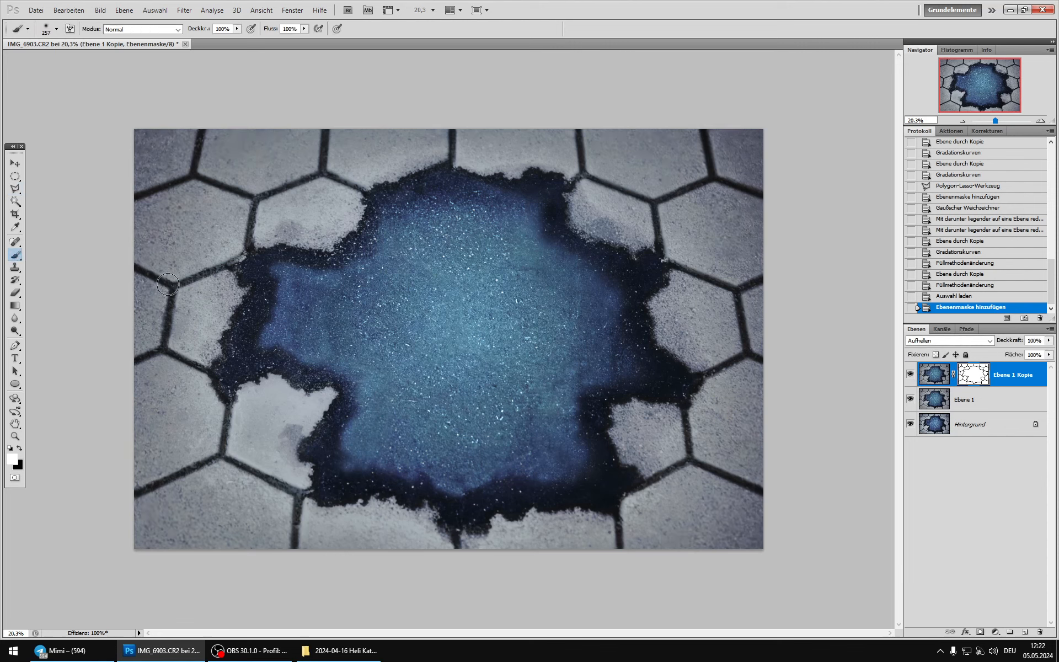
right_click(469, 301)
mouse_move(588, 324)
left_mouse_down()
mouse_move(457, 240)
mouse_move(496, 250)
mouse_move(532, 310)
mouse_move(567, 327)
mouse_move(538, 388)
mouse_move(547, 436)
mouse_move(444, 443)
mouse_move(400, 423)
mouse_move(375, 428)
mouse_move(398, 424)
mouse_move(401, 386)
mouse_move(331, 303)
left_mouse_up()
left_click(455, 240)
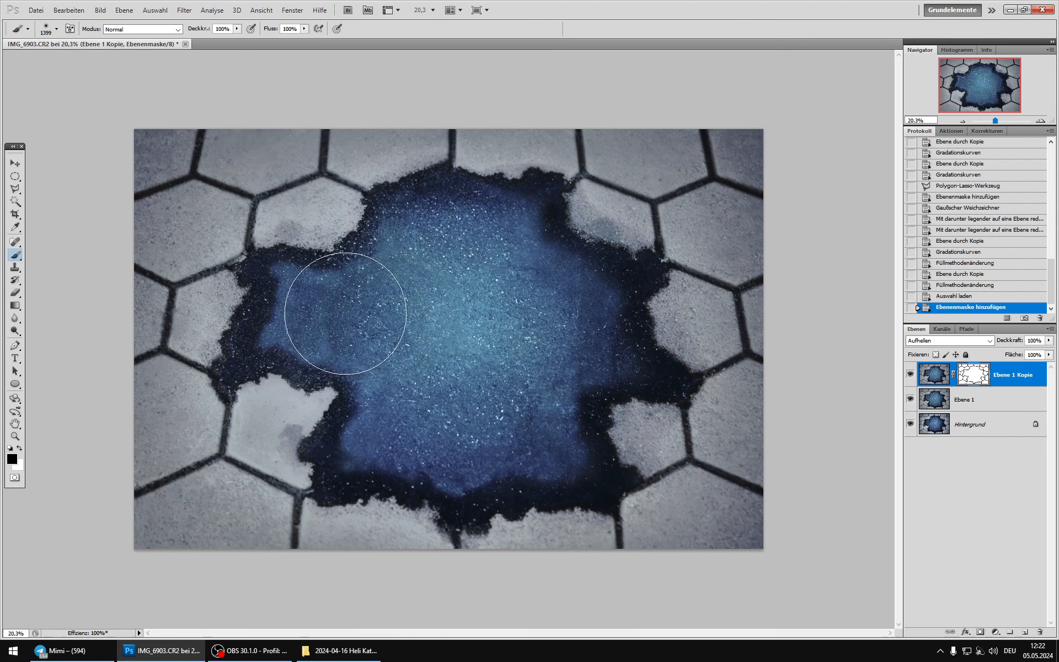
right_click(418, 325)
mouse_move(271, 337)
left_mouse_down()
mouse_move(298, 320)
mouse_move(289, 271)
mouse_move(384, 262)
mouse_move(405, 226)
left_mouse_up()
Step: Fill the remaining light areas of the mask's centre out to the stone edges with a soft black 666 px brush, checking the mask alone
right_click(427, 236)
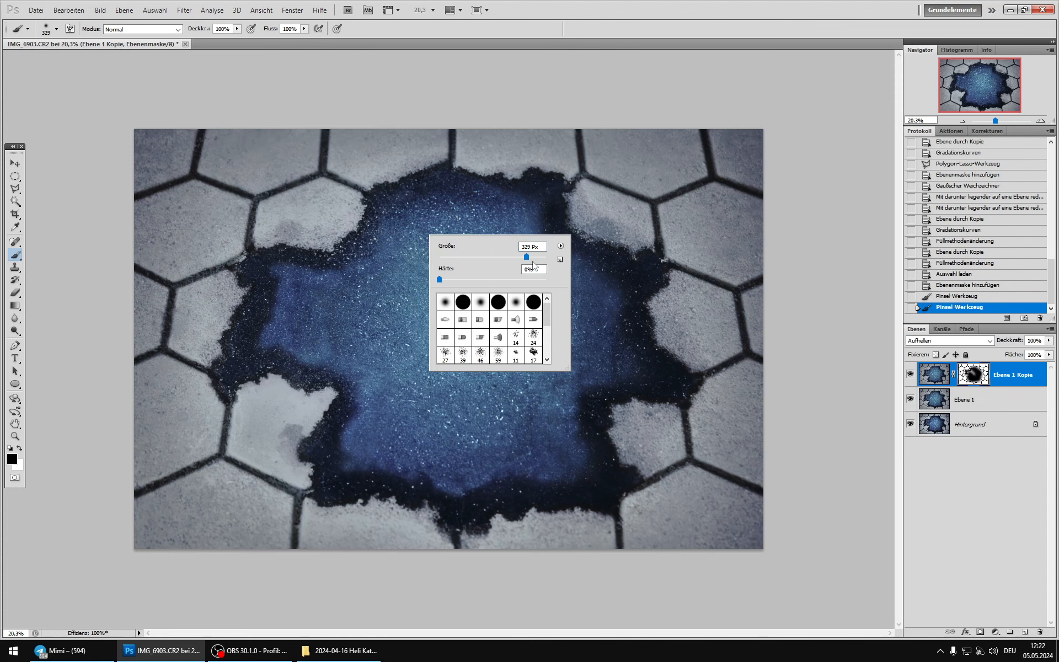
left_click(443, 211)
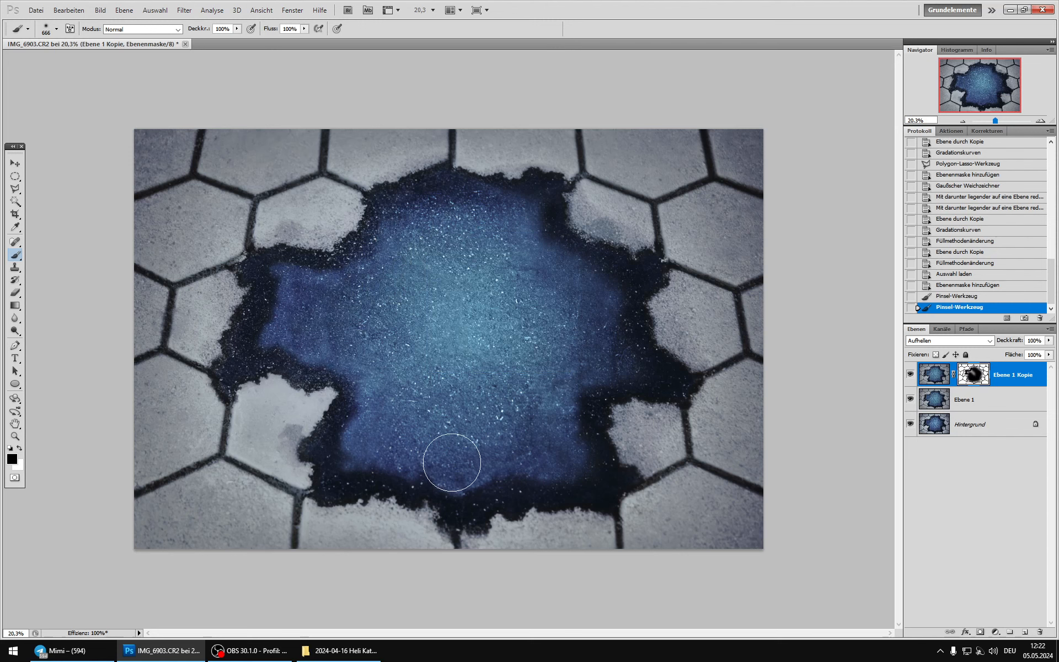
mouse_move(583, 455)
left_mouse_down()
mouse_move(571, 358)
mouse_move(415, 333)
mouse_move(396, 346)
left_mouse_up()
left_click(961, 387, "alt")
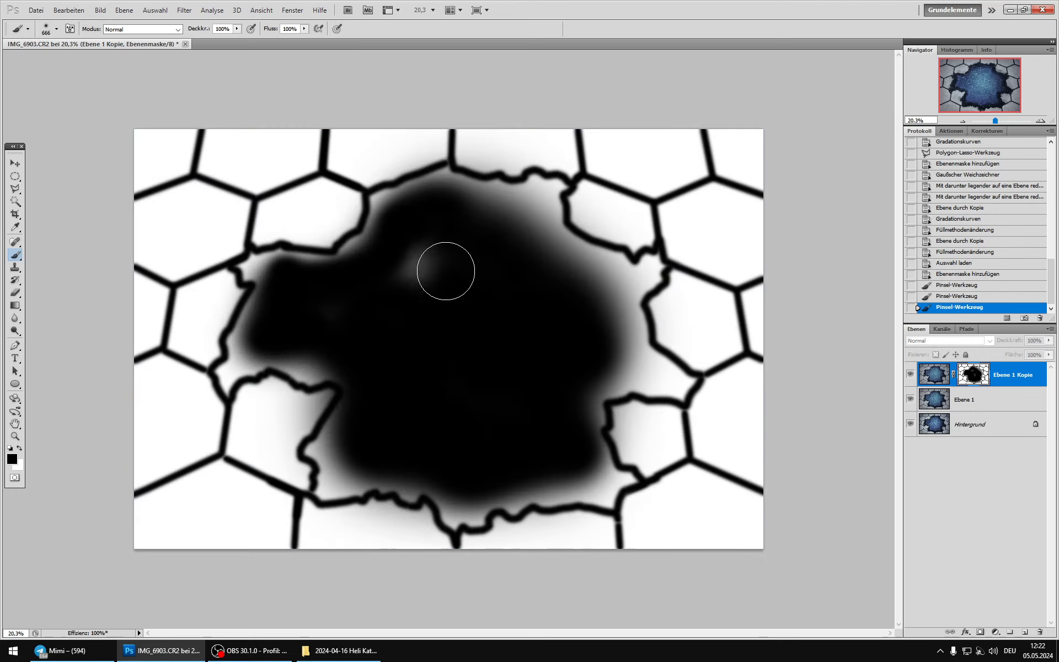
mouse_move(407, 277)
left_mouse_down()
mouse_move(324, 307)
mouse_move(539, 333)
left_mouse_up()
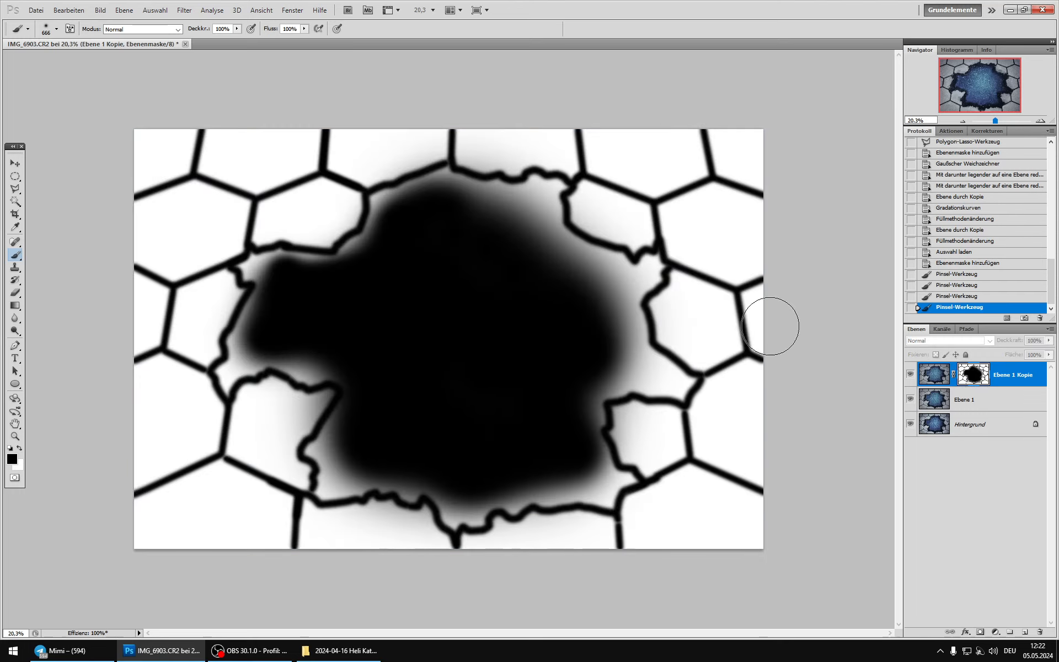
mouse_move(608, 285)
left_mouse_down()
mouse_move(579, 275)
mouse_move(529, 220)
mouse_move(518, 231)
mouse_move(484, 216)
mouse_move(408, 224)
mouse_move(353, 286)
mouse_move(358, 309)
left_mouse_up()
mouse_move(378, 439)
left_mouse_down()
mouse_move(343, 451)
mouse_move(355, 432)
mouse_move(348, 460)
mouse_move(393, 455)
mouse_move(456, 481)
mouse_move(593, 473)
mouse_move(556, 445)
mouse_move(588, 376)
mouse_move(612, 356)
mouse_move(634, 362)
mouse_move(596, 328)
mouse_move(609, 294)
mouse_move(586, 336)
left_mouse_up()
mouse_move(333, 342)
left_mouse_down()
mouse_move(314, 346)
mouse_move(339, 337)
left_mouse_up()
right_click(671, 400)
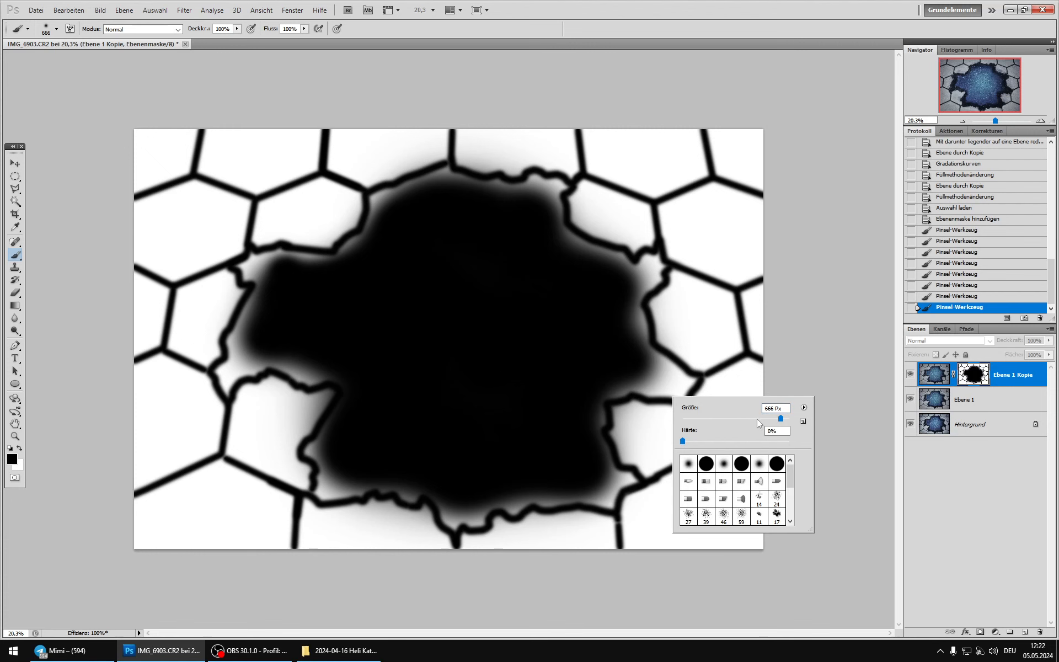
Step: Compare the stones with and without Ebene 1 Kopie now that its mask excludes the blue centre
left_click(933, 376)
left_click(913, 376)
left_click(913, 376)
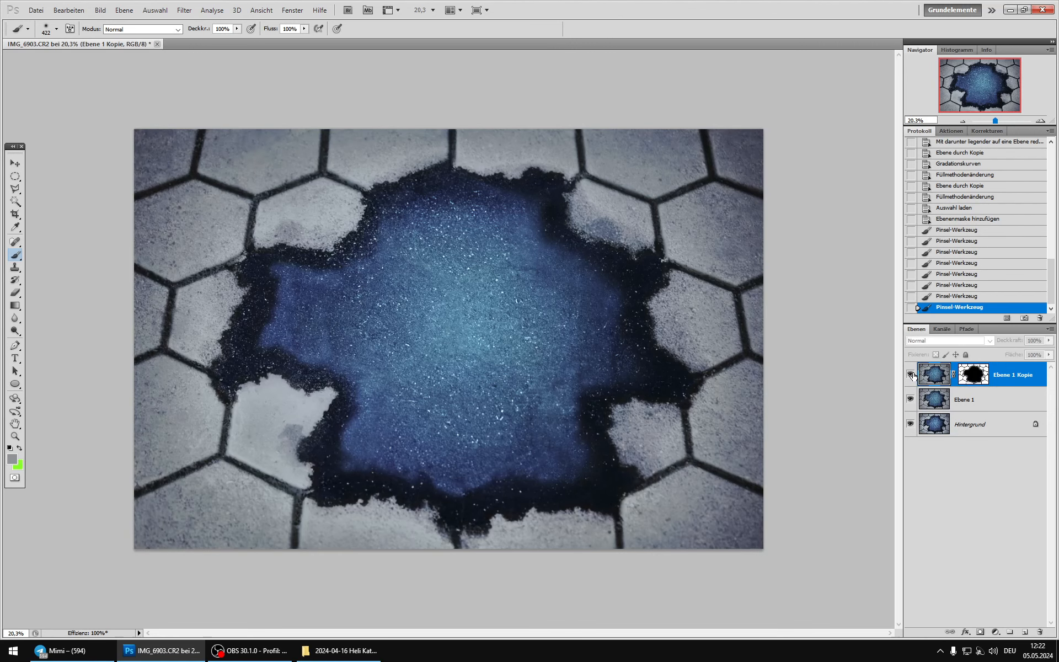
left_click(913, 375)
left_click(913, 376)
left_click(913, 376)
left_click(912, 376)
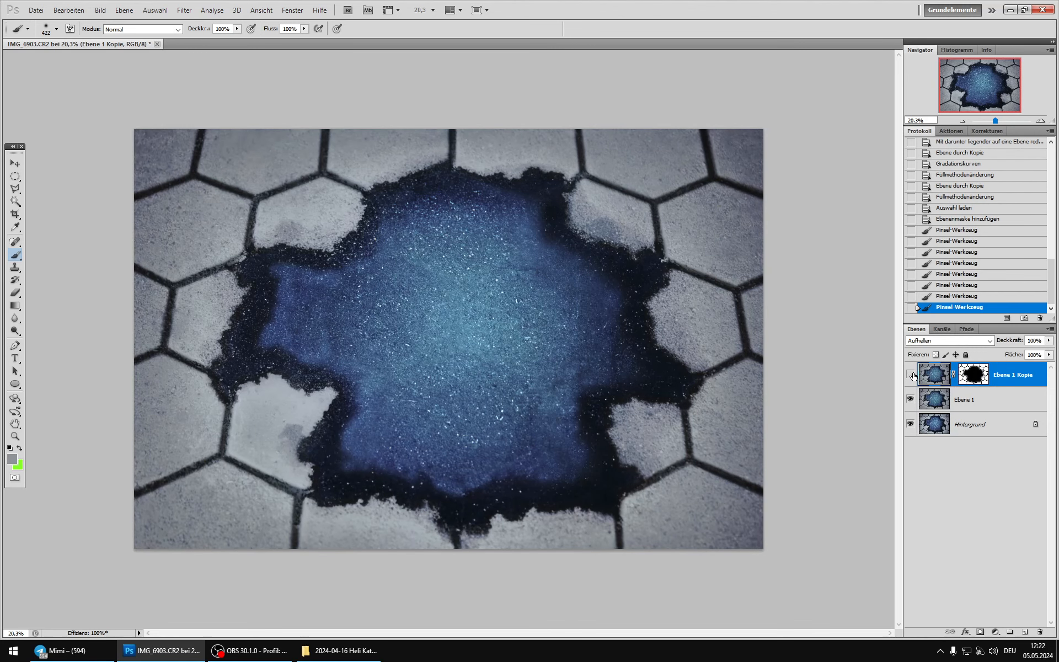
left_click(913, 375)
left_click(913, 376)
left_click(912, 376)
left_click(912, 375)
left_click(913, 376)
left_click(962, 381)
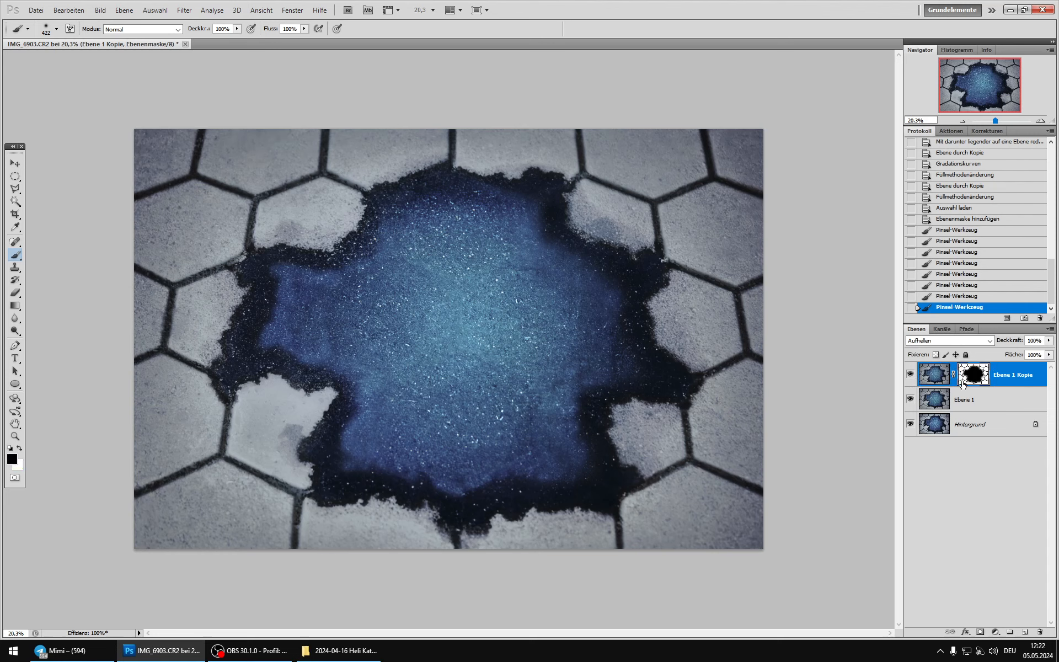
Step: Duplicate Hintergrund and merge Ebene 1 down into the copy
left_click(934, 398)
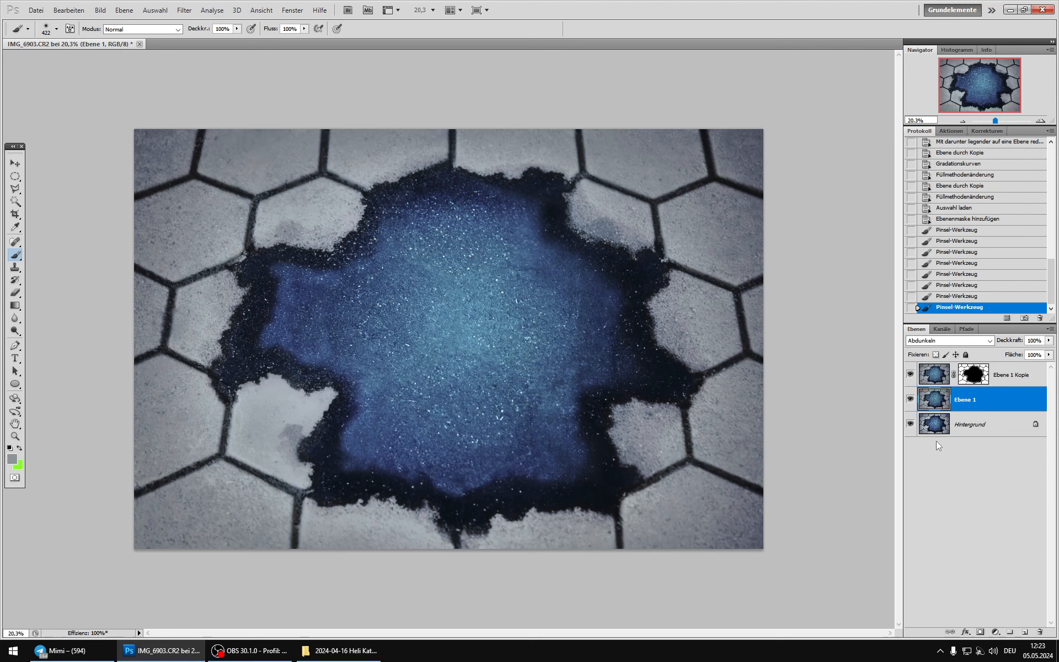
left_click(940, 425)
key("ctrl+j")
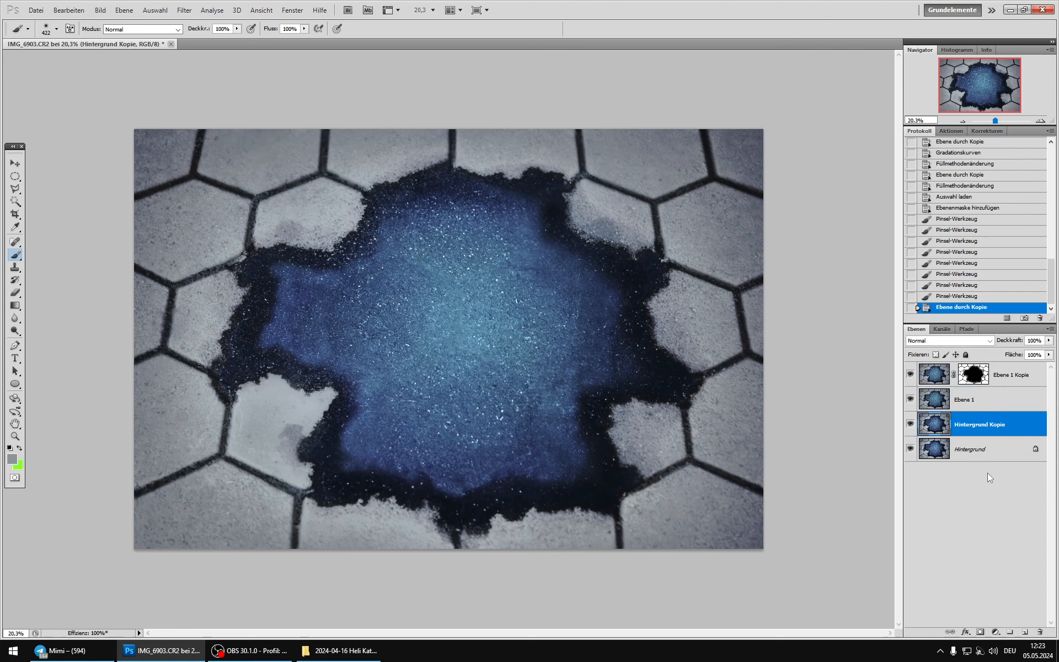
left_click(965, 410)
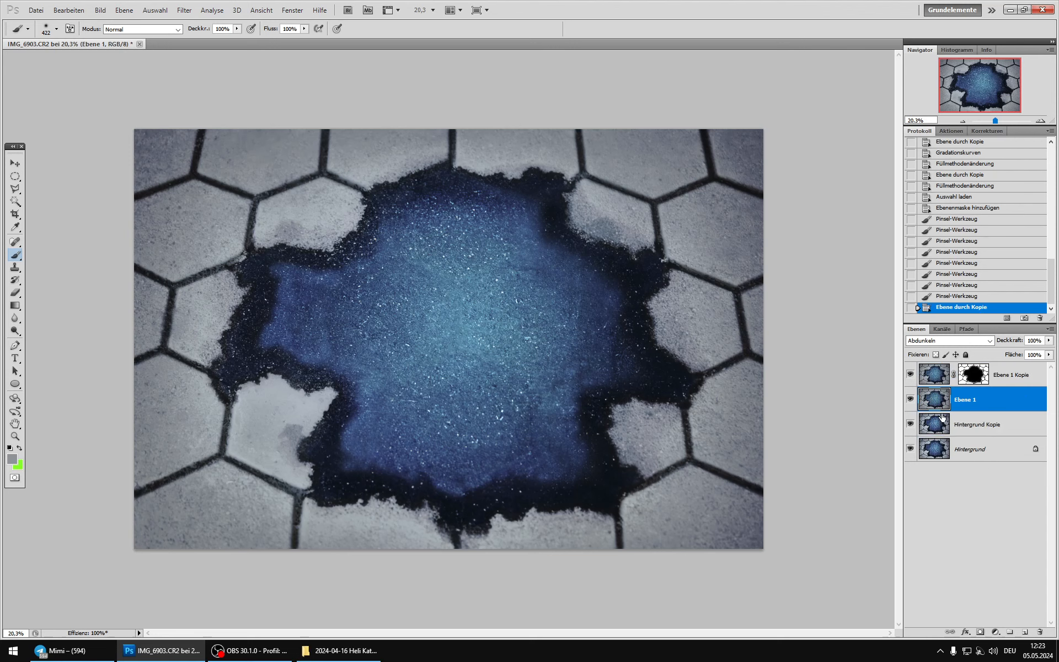
key("ctrl+e")
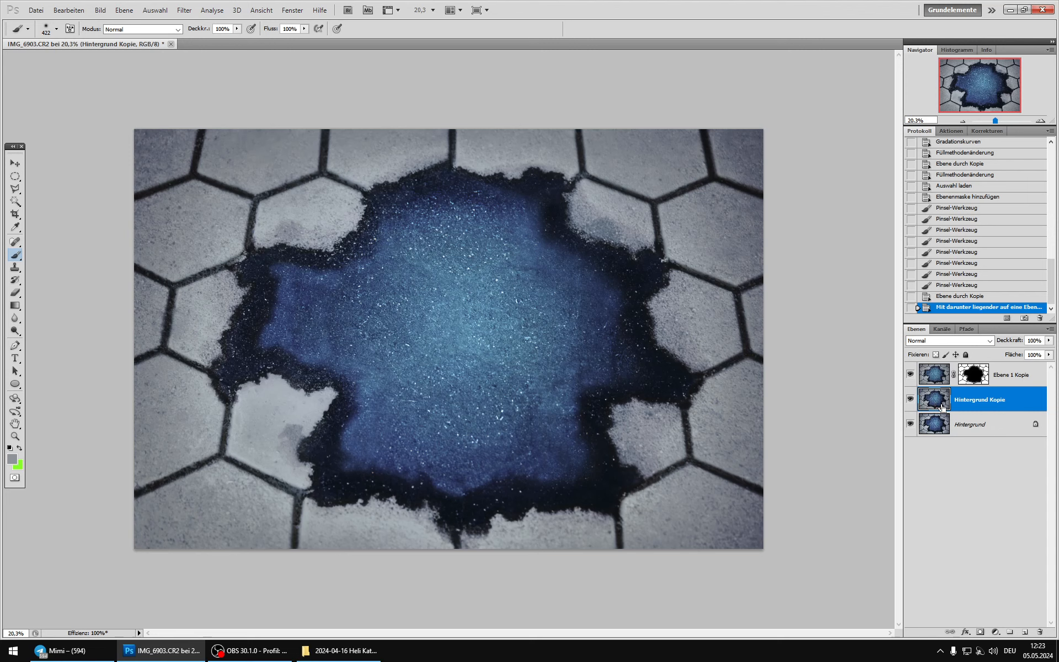
Step: Duplicate Hintergrund Kopie, merge Ebene 1 Kopie down into the duplicate and compare the result with the layers below
key("ctrl+j")
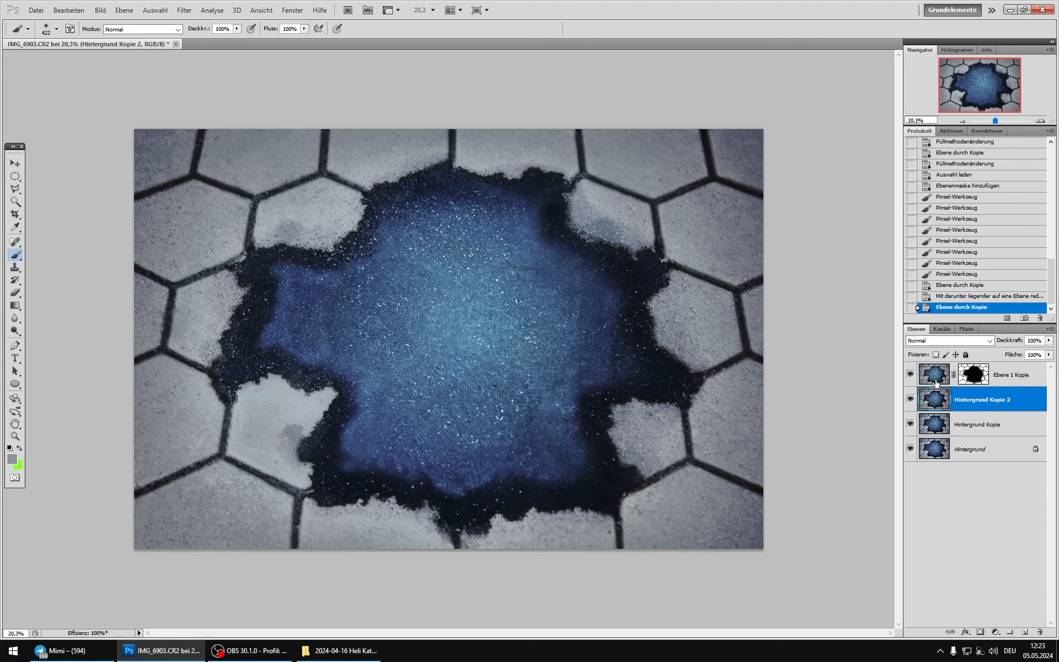
left_click(936, 379)
key("ctrl+e")
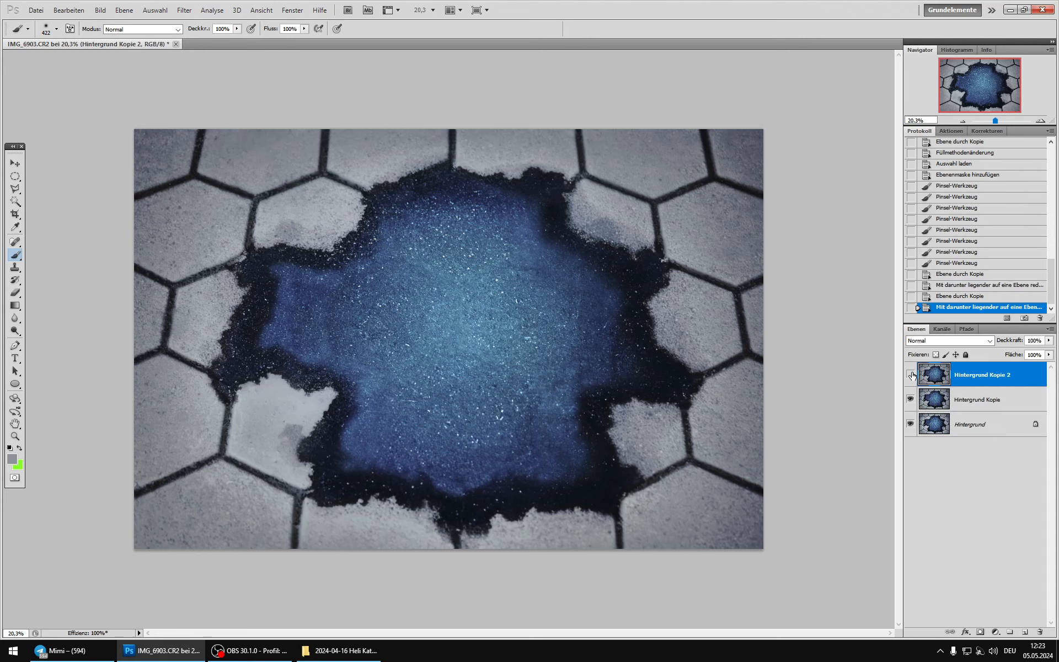
left_click(913, 375)
left_click(912, 376)
left_click(912, 375)
Step: Outline the area inside the image borders with the Polygonal Lasso, feather the selection and add it as a mask to Hintergrund Kopie 2
left_click(15, 189)
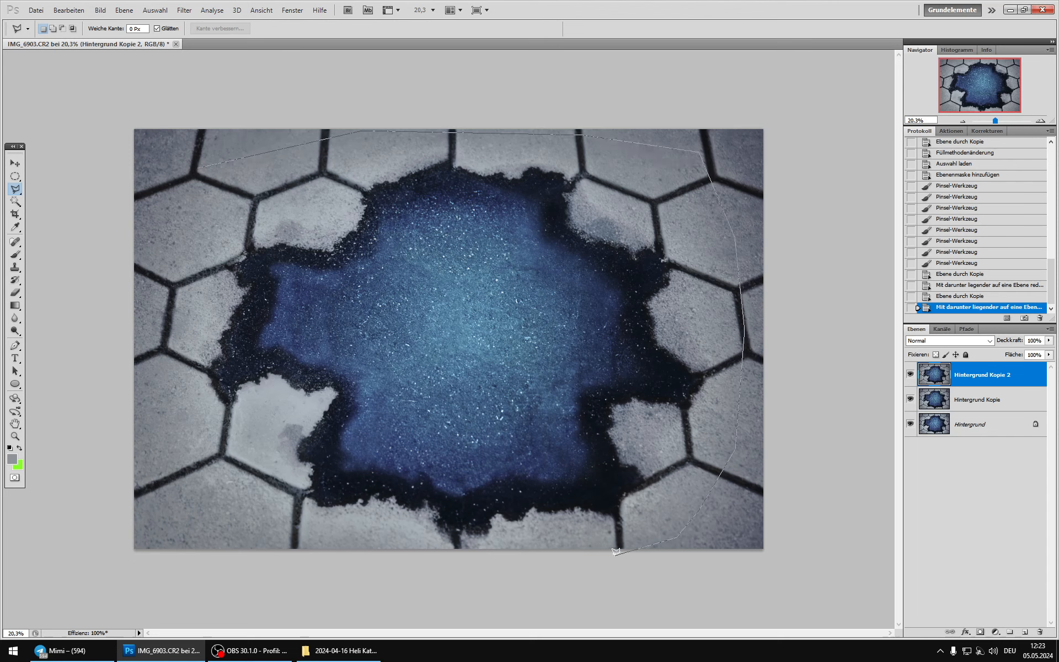
left_click(333, 561)
double_click(180, 193)
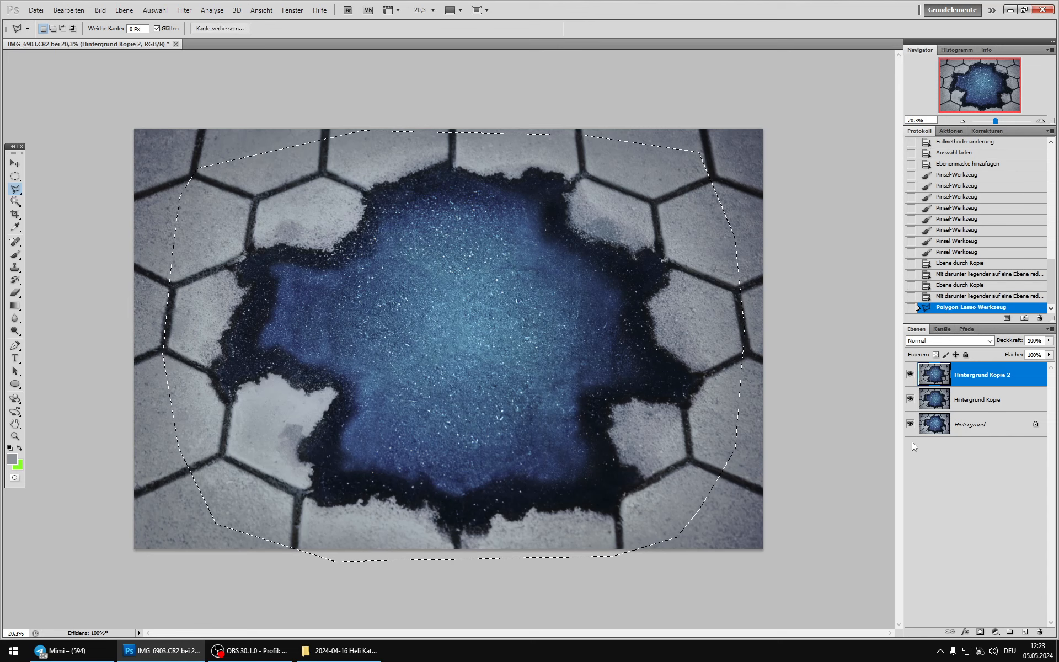
key("shift+F6")
left_click(561, 219)
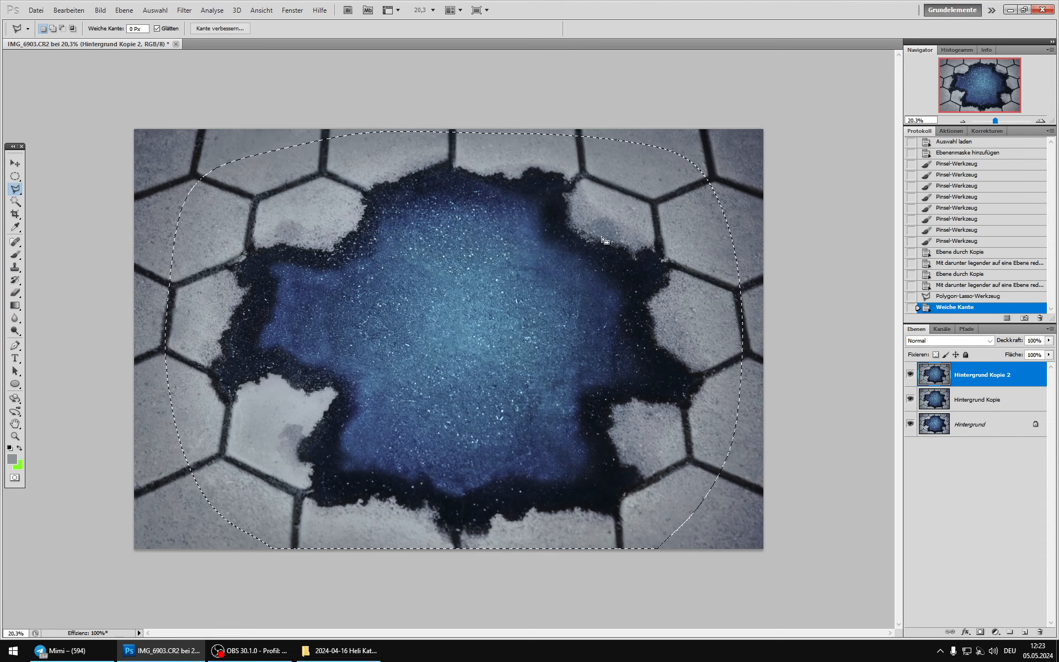
left_click(980, 632)
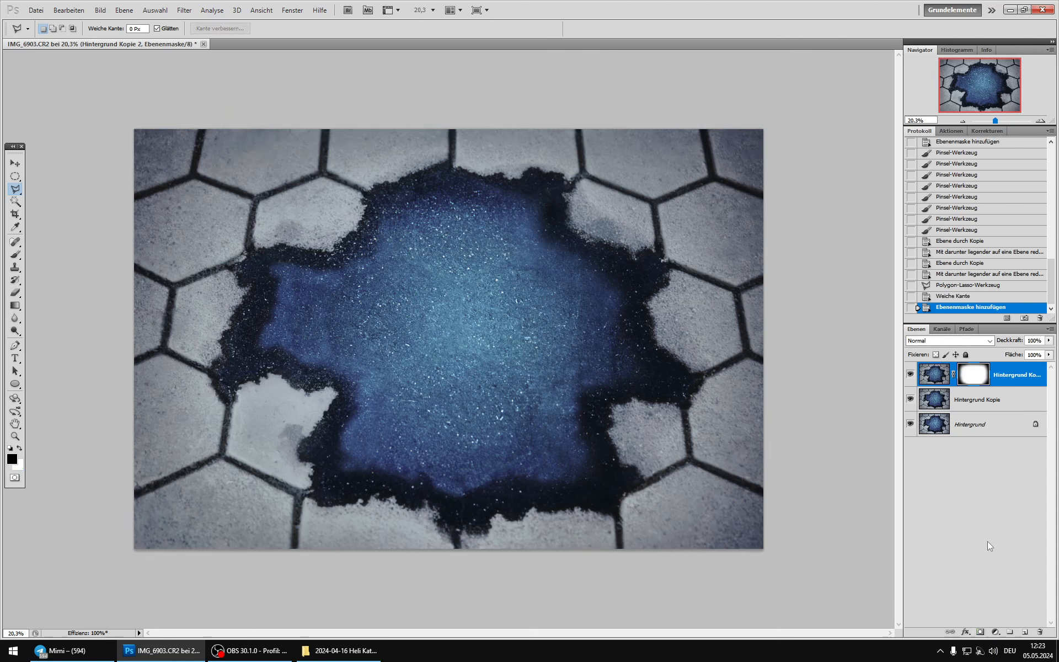
Step: Examine the stones and blue area up close with the masked Hintergrund Kopie 2 on and off
left_click(911, 376)
scroll(247, 339, "up", 4)
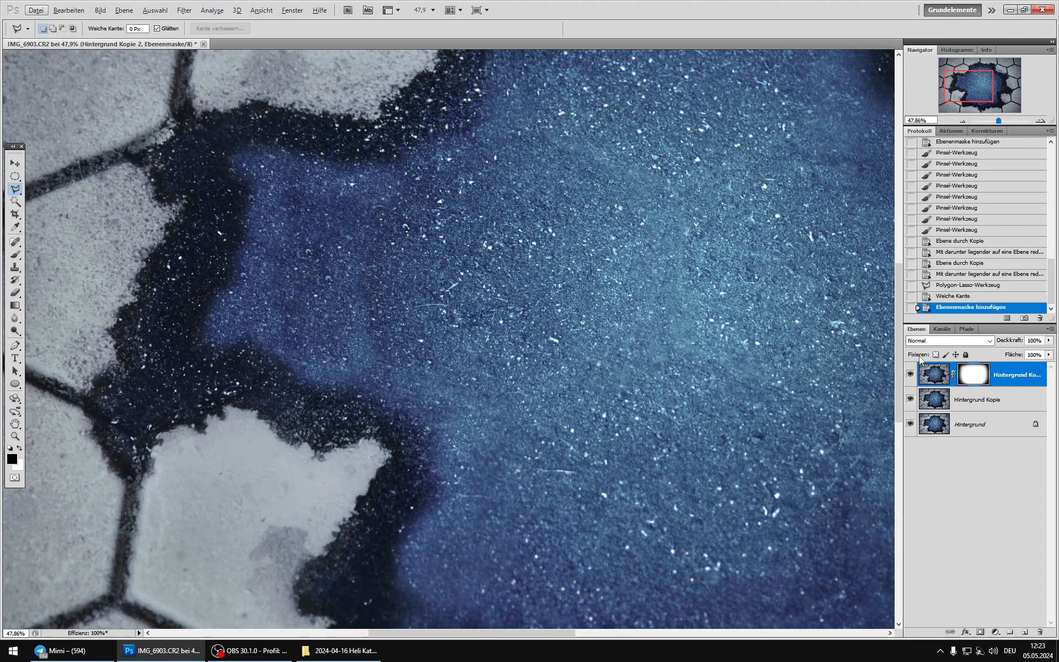
left_click(912, 375)
left_click(911, 375)
left_click(911, 375)
left_click(911, 375)
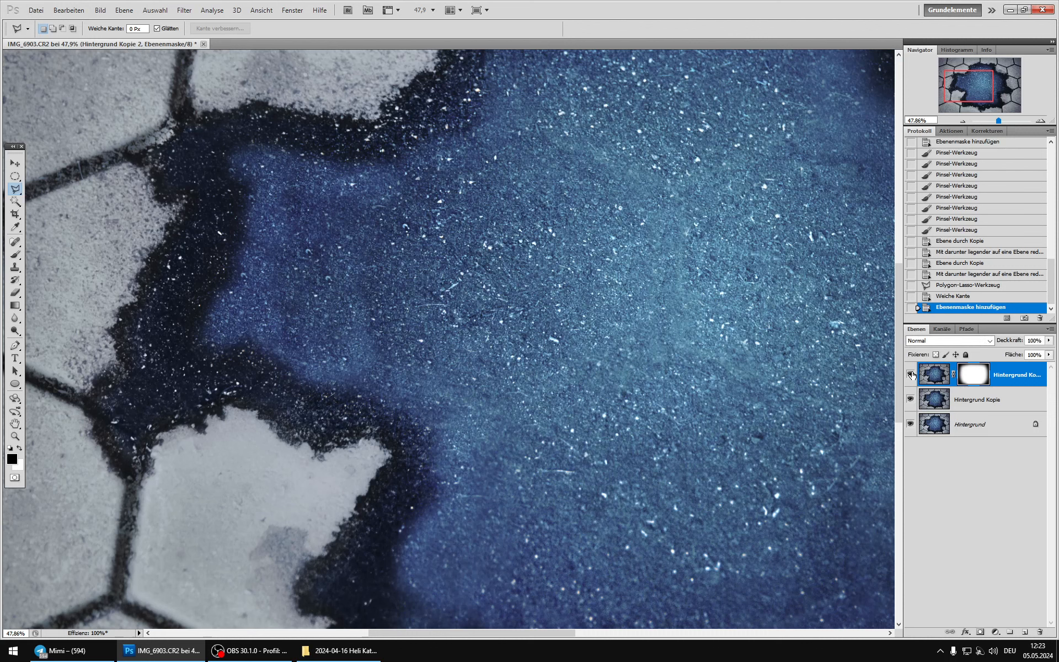
left_click(911, 375)
left_click(912, 375)
left_click(911, 375)
left_click(911, 375)
left_click(911, 375)
left_click(911, 375)
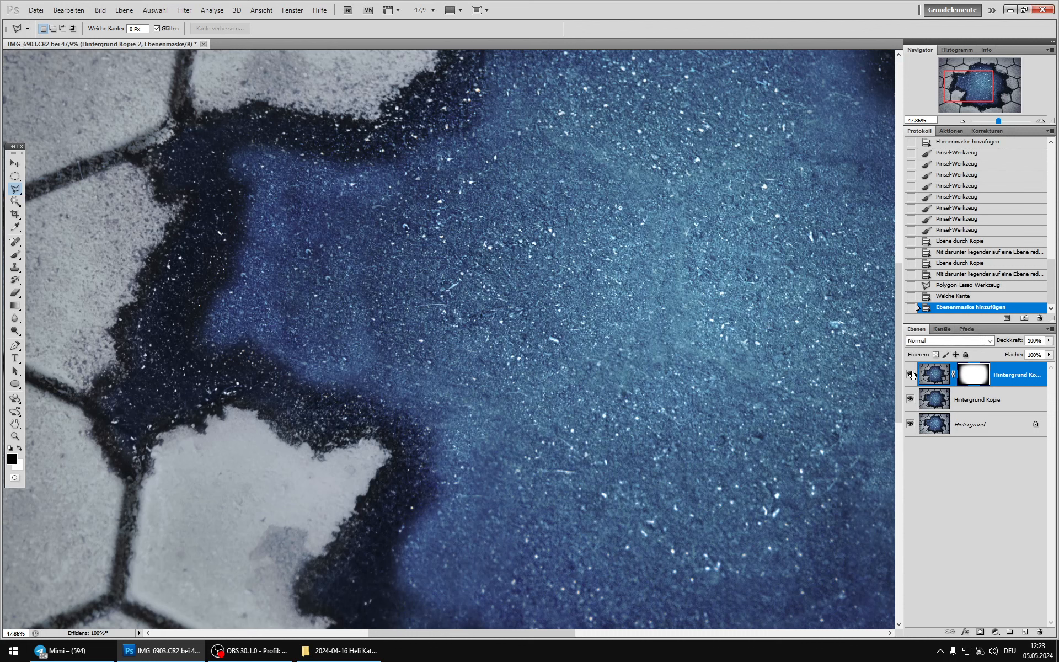
Step: Duplicate Hintergrund Kopie, merge the masked Hintergrund Kopie 2 down into the duplicate and hide the merged layer
left_click(935, 403)
key("ctrl+j")
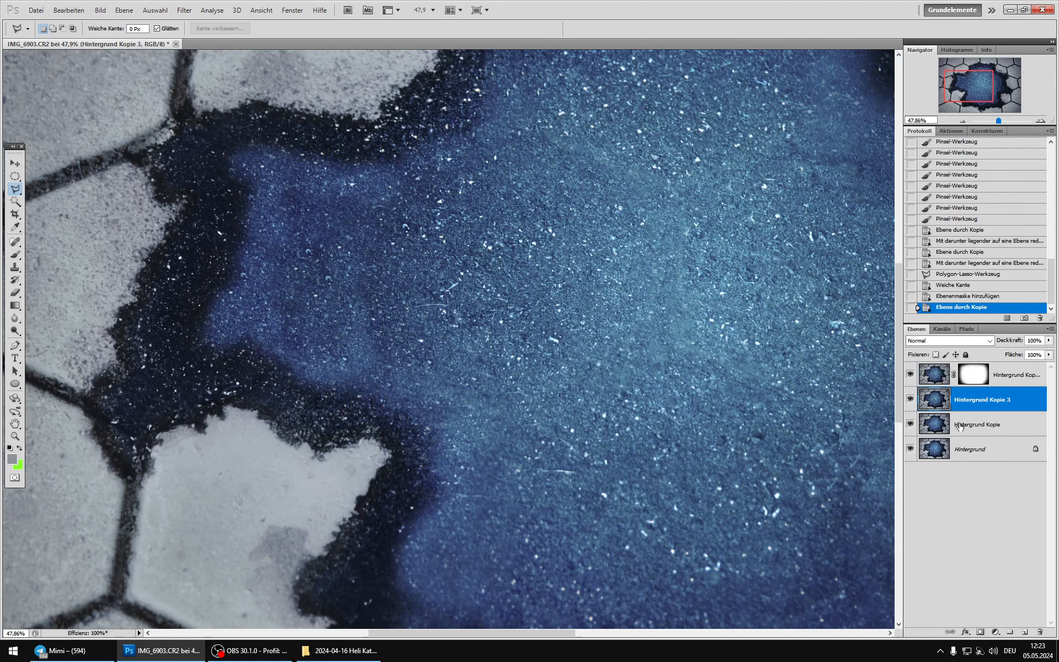
left_click(940, 375)
key("ctrl+e")
left_click(911, 375)
Step: Load the Rot channel of Hintergrund Kopie as a selection, show Hintergrund Kopie 3 and add the selection as its layer mask
left_click(935, 400)
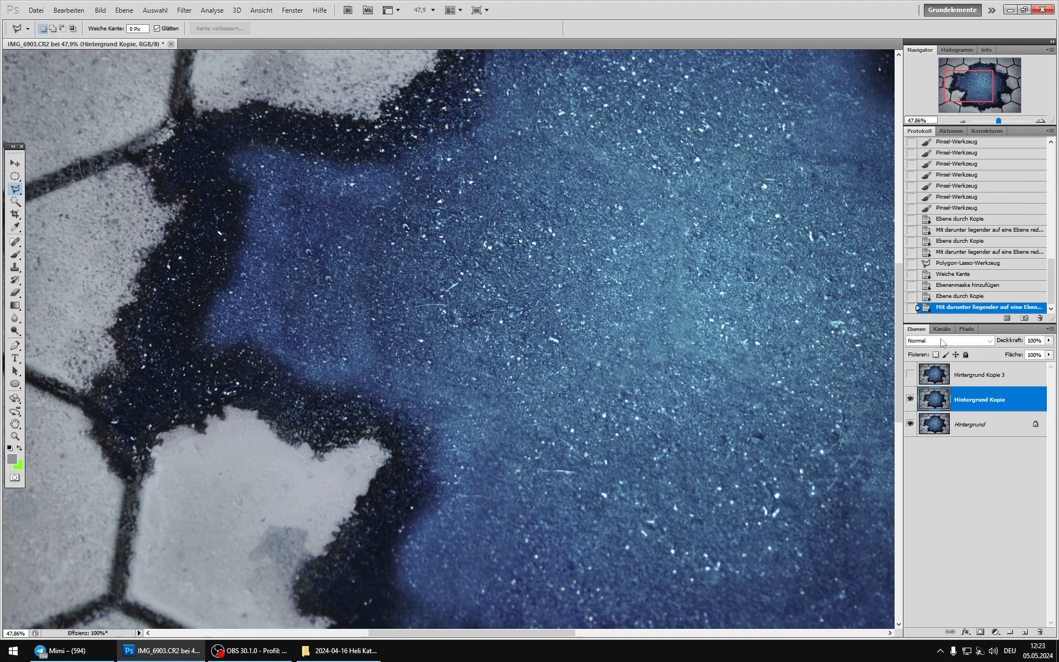
left_click(942, 328)
left_click(933, 363)
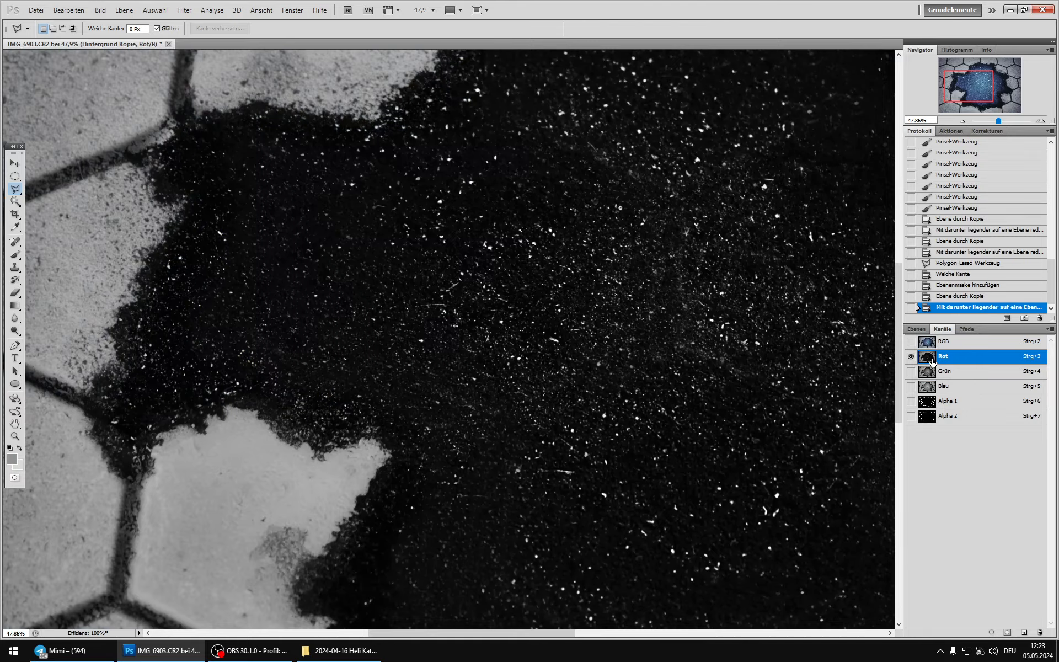
left_click(933, 363, "ctrl")
left_click(937, 341)
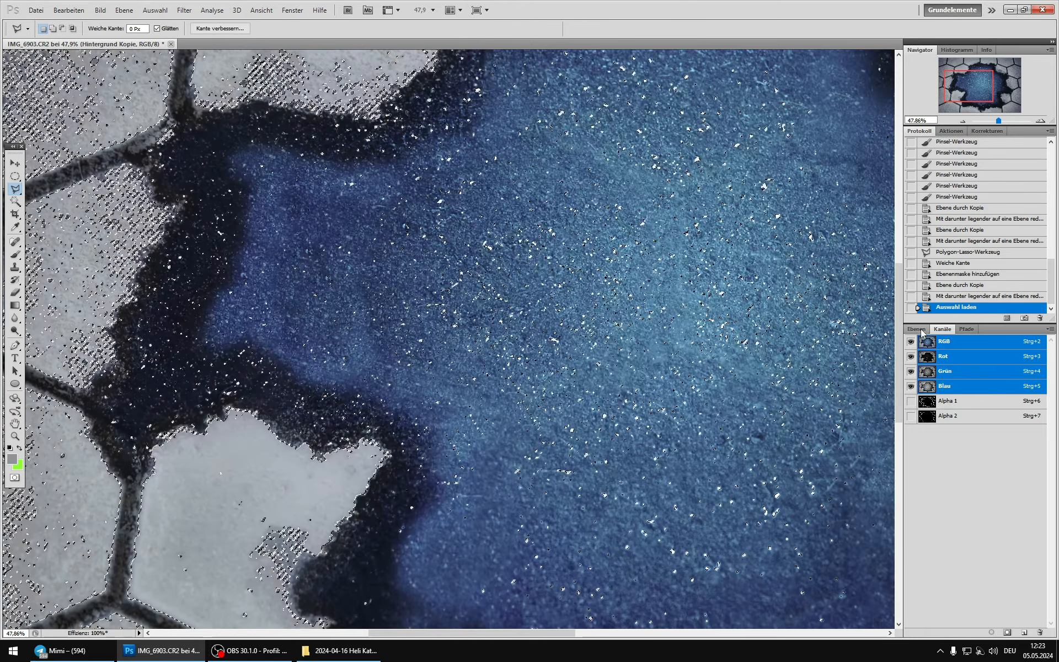
left_click(916, 328)
left_click(911, 374)
left_click(979, 375)
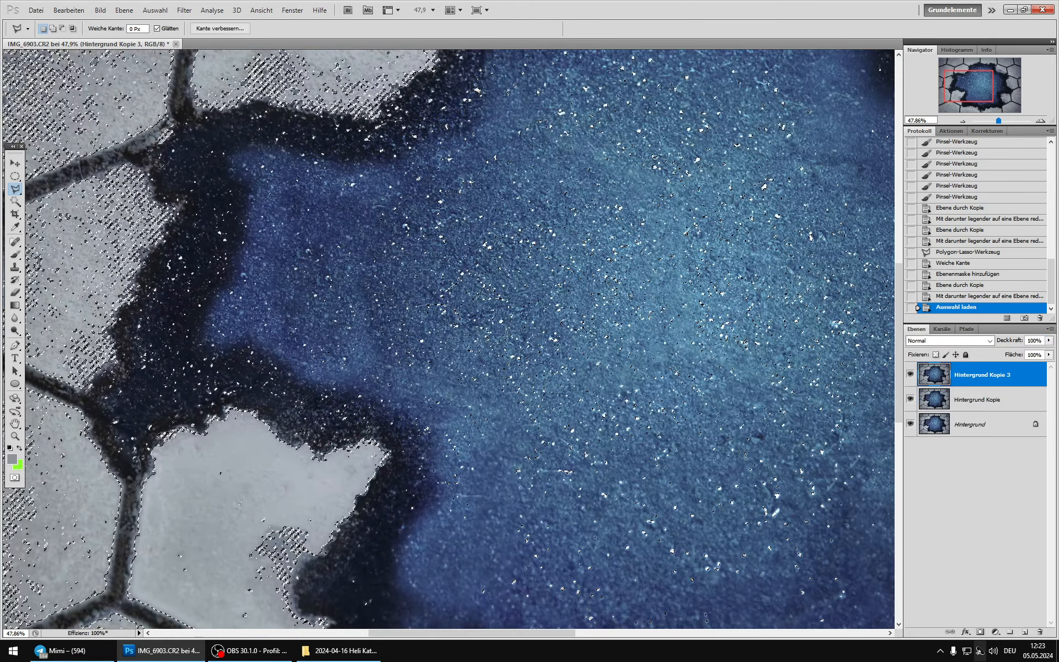
left_click(980, 632)
Step: Increase the contrast of the Hintergrund Kopie 3 mask with Curves, raising the black point and lifting the midtones from input 137 to output 193
left_click(973, 381, "alt")
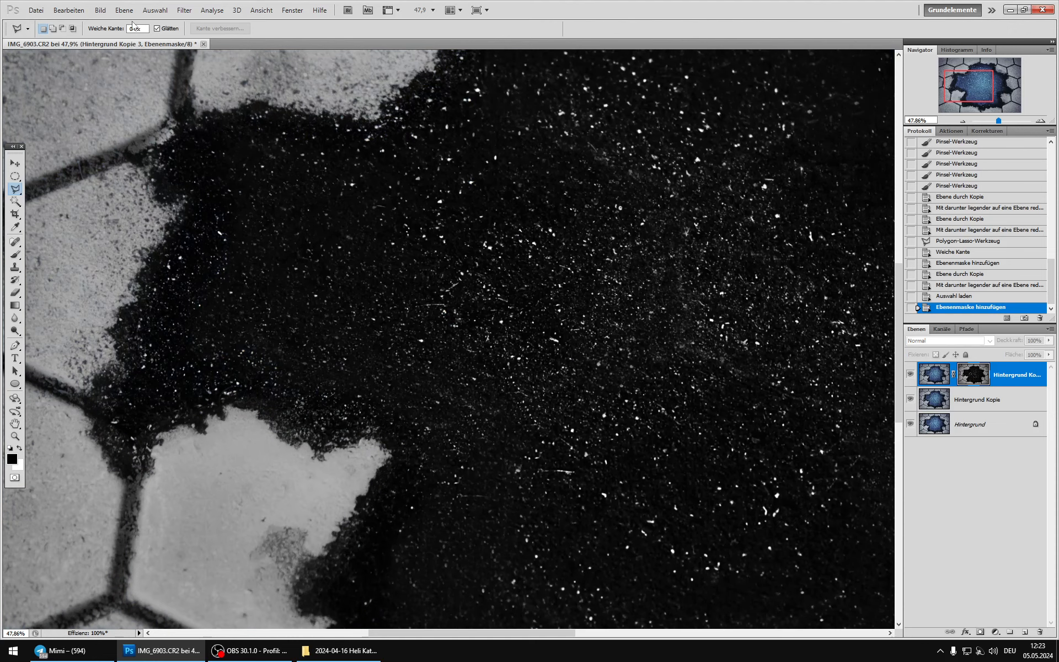
left_click(100, 10)
mouse_move(128, 39)
left_click(272, 57)
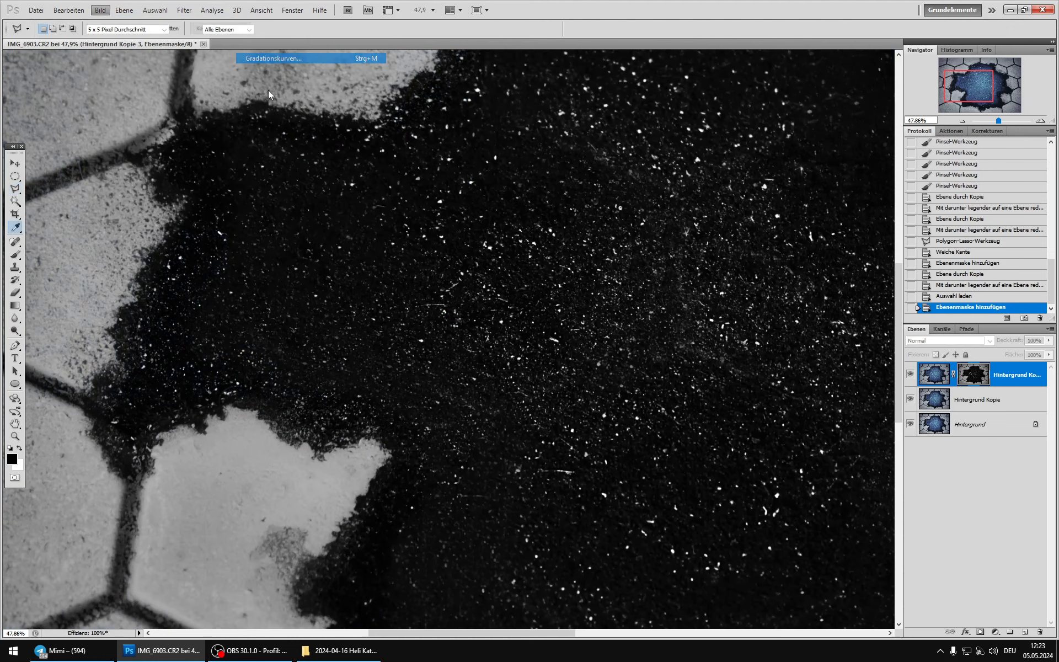
left_click_drag(735, 285, 751, 297)
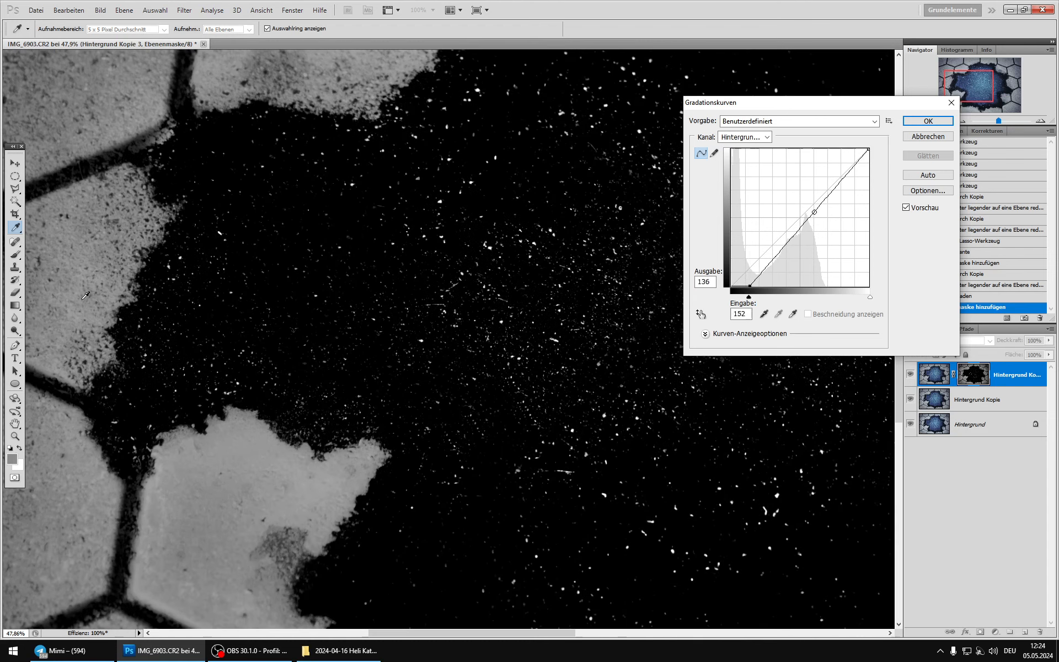
left_click_drag(812, 201, 804, 182)
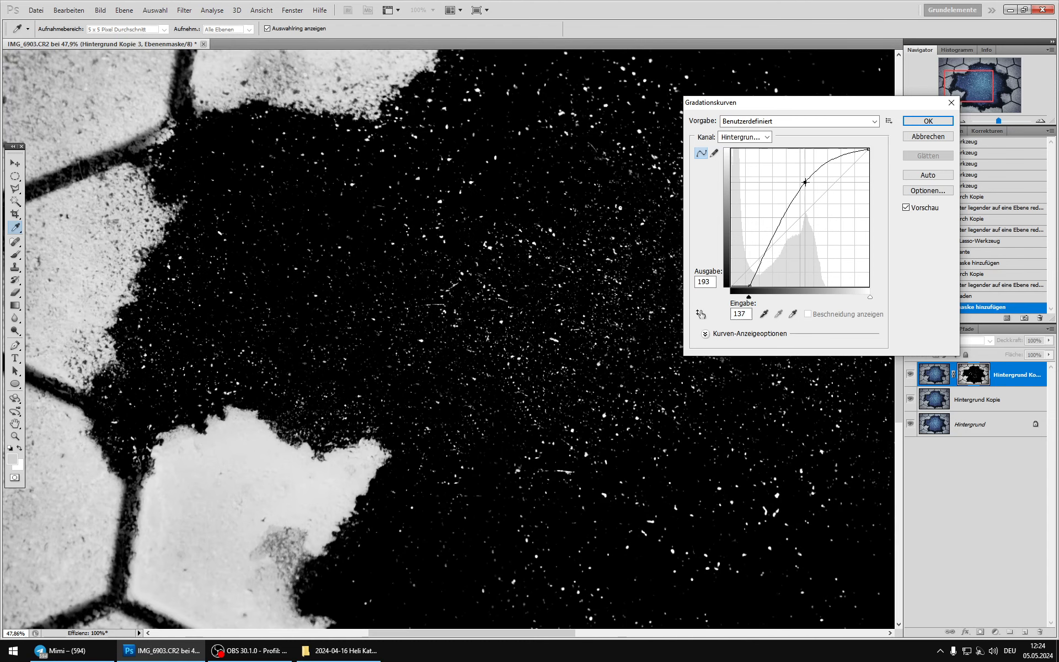
left_click(927, 121)
Step: Compare the whole image with the masked Hintergrund Kopie 3 on and off
key("ctrl+0")
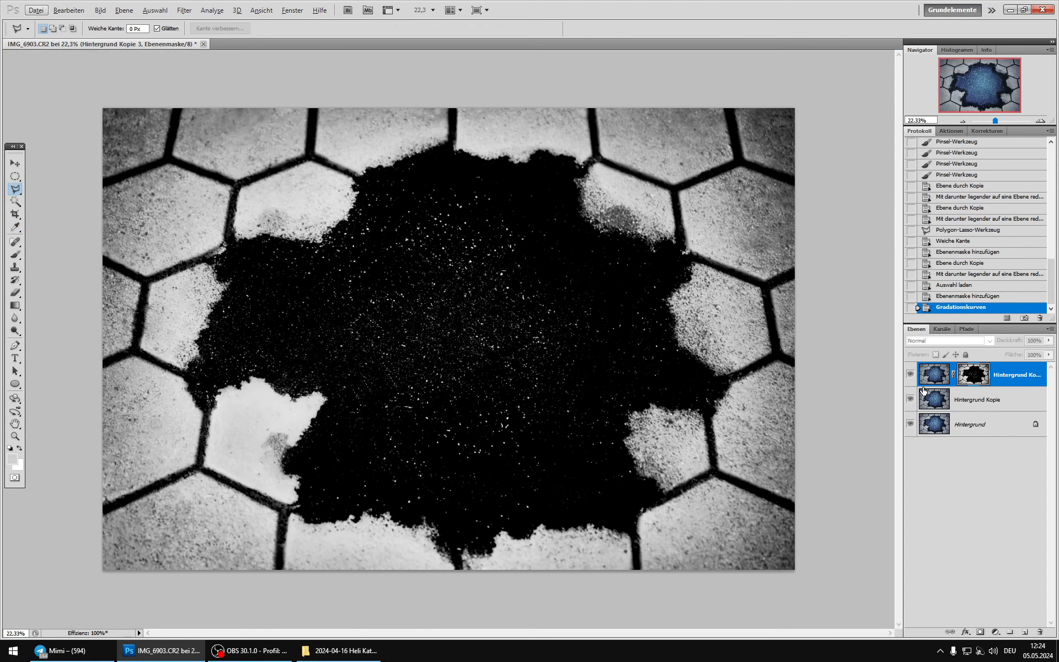
left_click(911, 375)
left_click(911, 375)
left_click(911, 375)
left_click(911, 376)
left_click(911, 376)
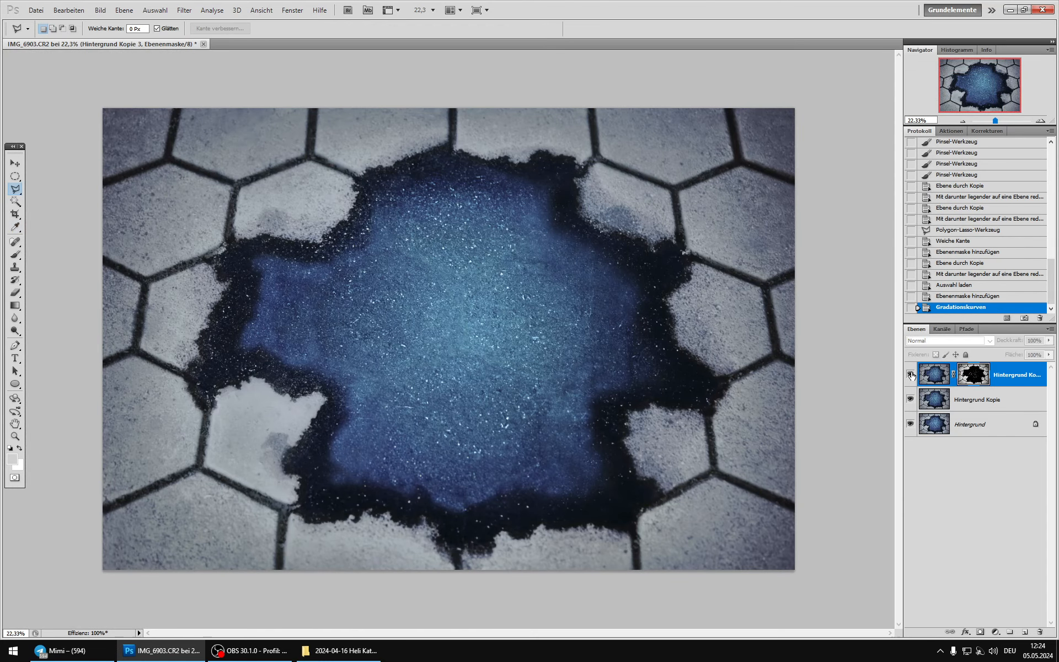
left_click(911, 376)
left_click(911, 376)
left_click(911, 375)
left_click(911, 376)
left_click(911, 376)
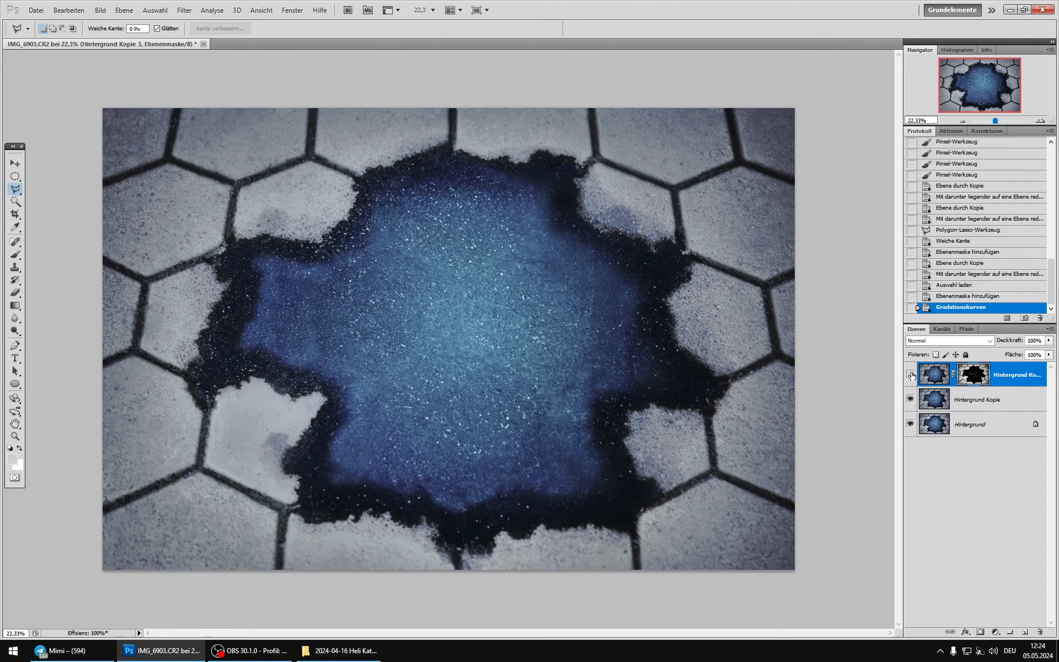
left_click(911, 375)
left_click(911, 376)
left_click(911, 375)
left_click(911, 375)
left_click(911, 376)
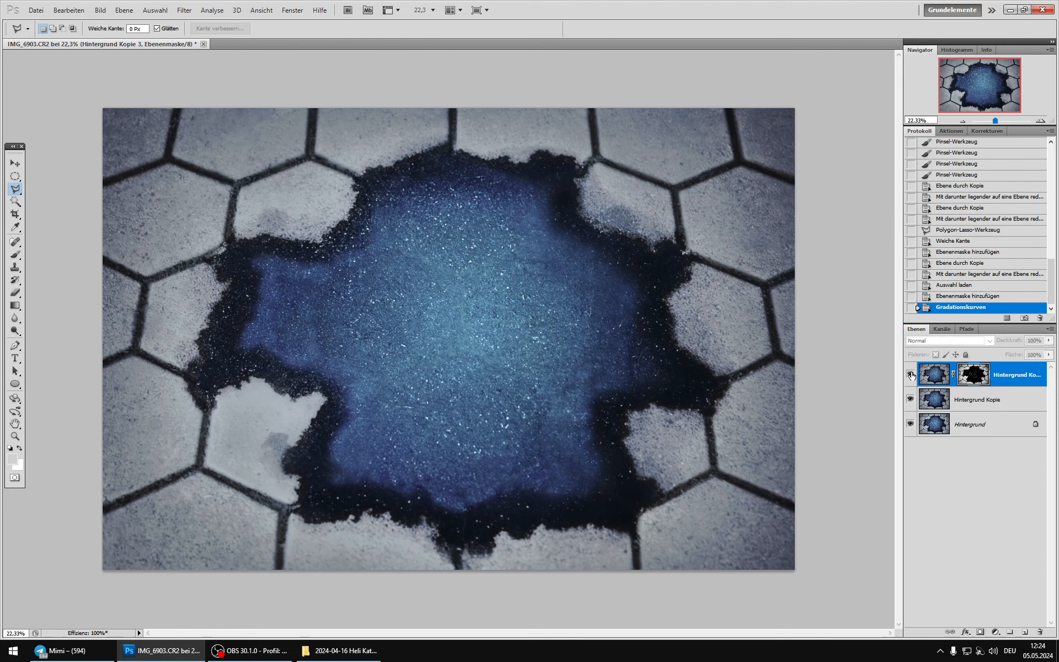
left_click(912, 376)
Step: Merge the masked Hintergrund Kopie 3 down into Hintergrund Kopie and compare the merged layer with Hintergrund
key("ctrl+e")
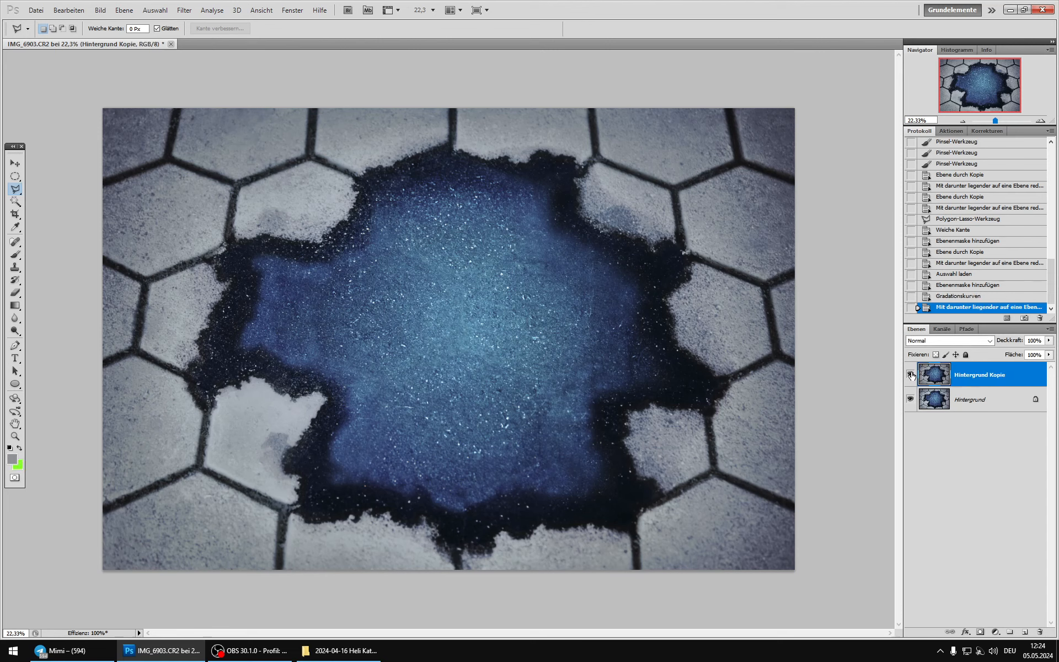
left_click(911, 375)
left_click(911, 375)
left_click(911, 375)
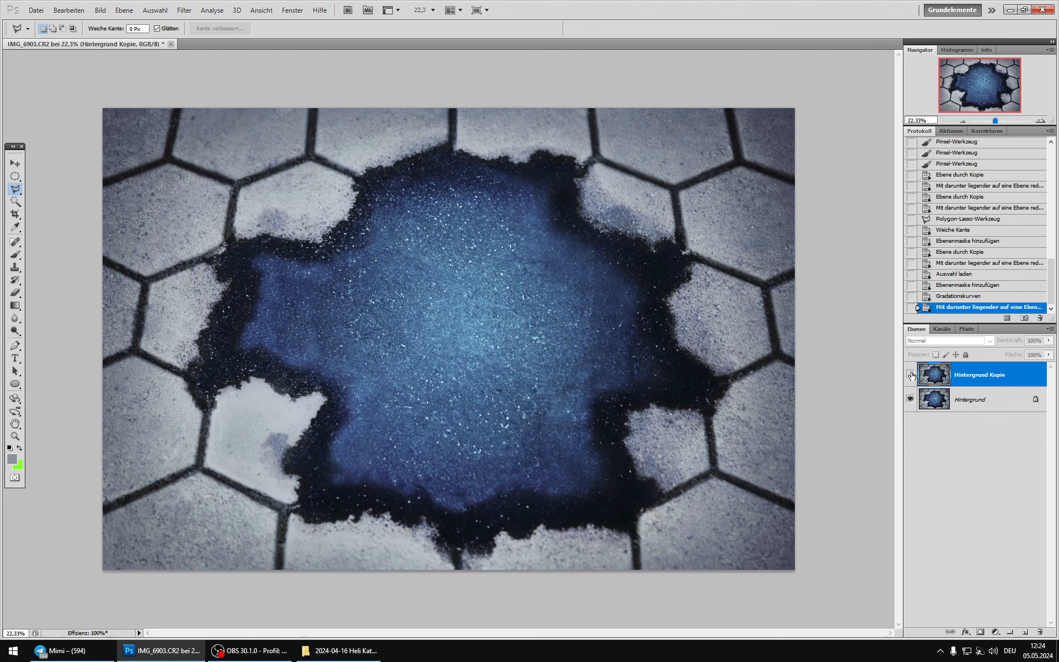
left_click(911, 375)
left_click(911, 375)
left_click(911, 376)
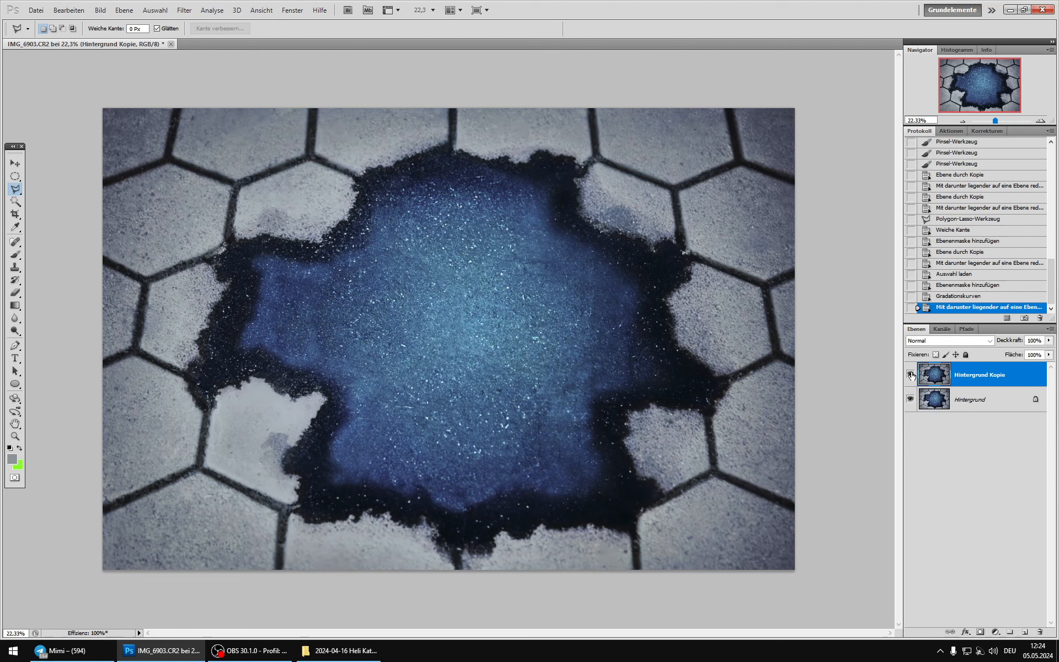
Step: Set the opacity of Hintergrund Kopie to 50%, check its effect and merge it down into Hintergrund
left_click(1049, 341)
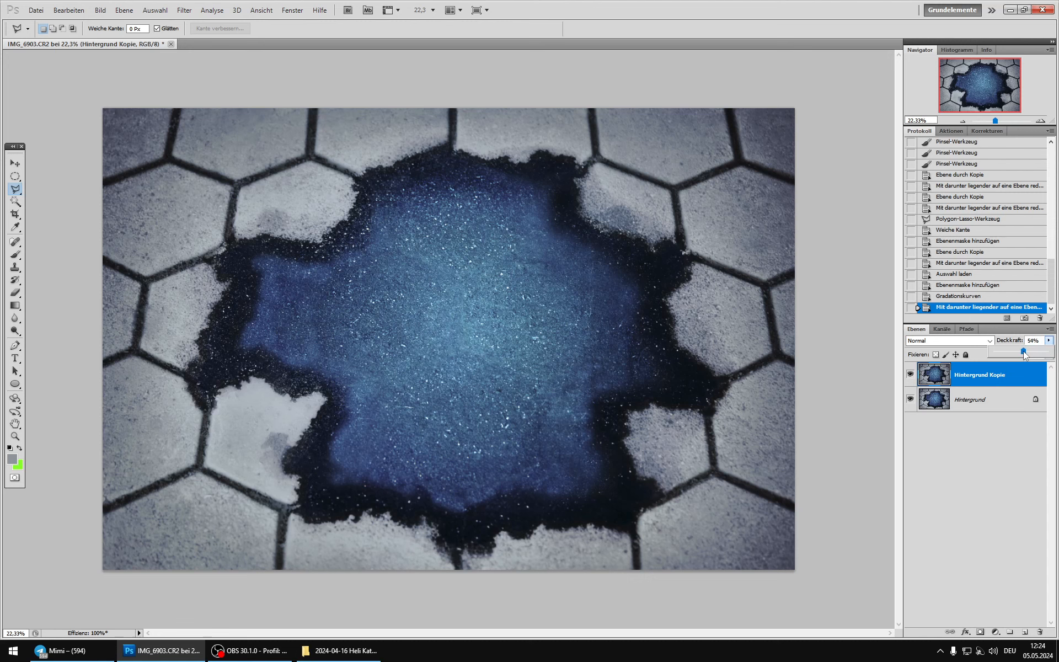
left_click_drag(1024, 351, 1021, 351)
left_click(911, 376)
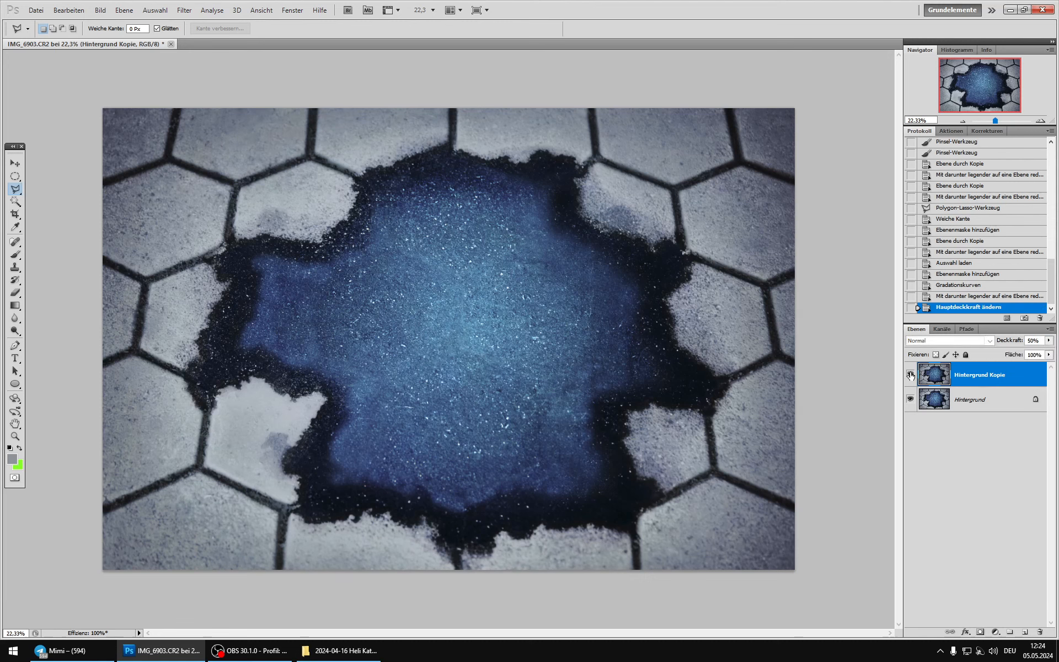
left_click(911, 376)
left_click(910, 376)
left_click(910, 376)
left_click(911, 376)
key("ctrl+e")
Step: Duplicate Hintergrund as Ebene 1 and cover the grey patch on the light lower-left stone with the Clone Stamp
key("ctrl+j")
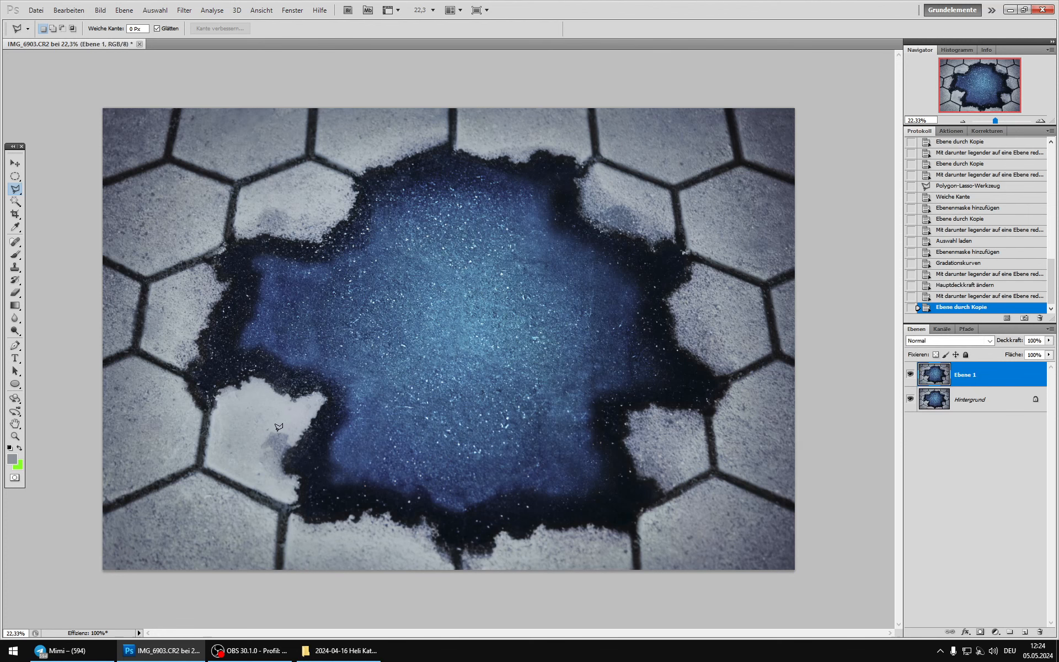
scroll(279, 426, "up", 5)
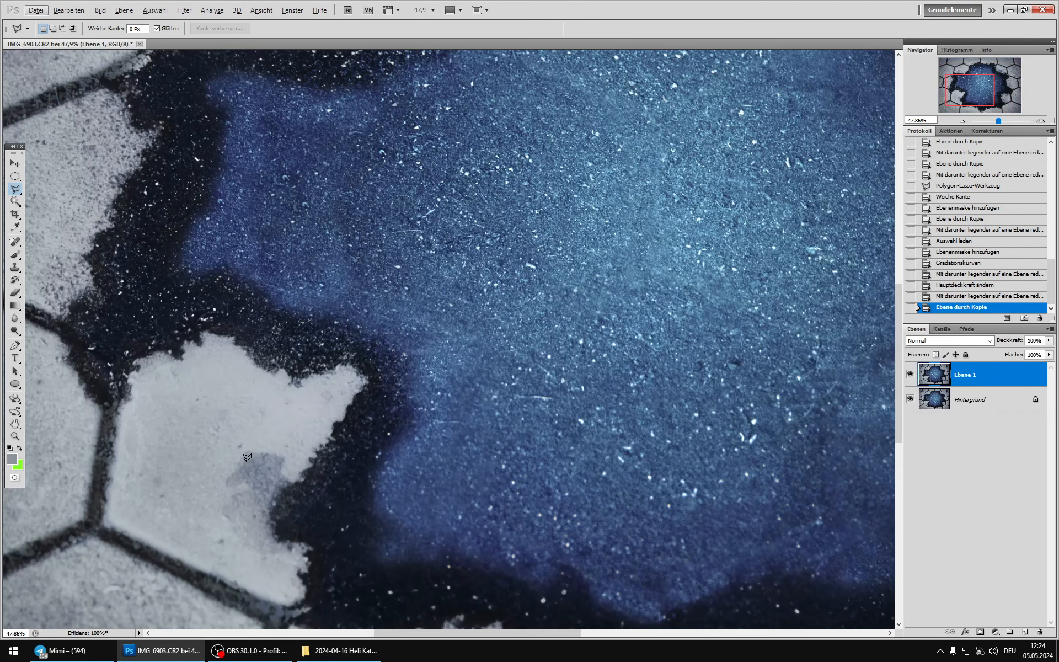
left_click(15, 269)
left_click(224, 499, "alt")
mouse_move(236, 508)
left_mouse_down()
mouse_move(243, 476)
mouse_move(267, 463)
mouse_move(259, 466)
left_mouse_up()
left_click_drag(238, 473, 246, 461)
left_click(229, 470, "alt")
mouse_move(290, 427)
left_mouse_down()
mouse_move(255, 440)
mouse_move(300, 410)
left_mouse_up()
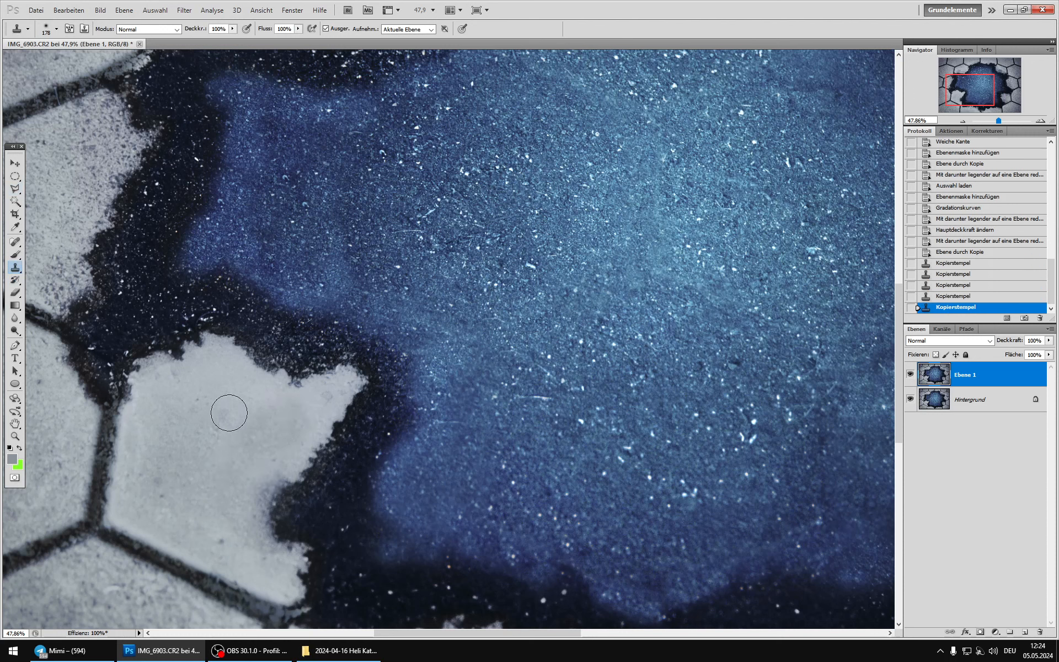
Step: Clone light stone texture over the upper, right and lower broken edges of the same stone on Ebene 1
mouse_move(229, 412)
left_mouse_down()
mouse_move(226, 357)
mouse_move(201, 394)
mouse_move(196, 375)
mouse_move(178, 391)
mouse_move(172, 372)
mouse_move(178, 395)
mouse_move(157, 375)
mouse_move(156, 388)
mouse_move(160, 345)
left_mouse_up()
left_click(170, 426, "alt")
mouse_move(304, 467)
left_mouse_down()
mouse_move(323, 410)
mouse_move(317, 393)
mouse_move(275, 378)
mouse_move(289, 379)
mouse_move(215, 352)
left_mouse_up()
left_click(195, 440, "alt")
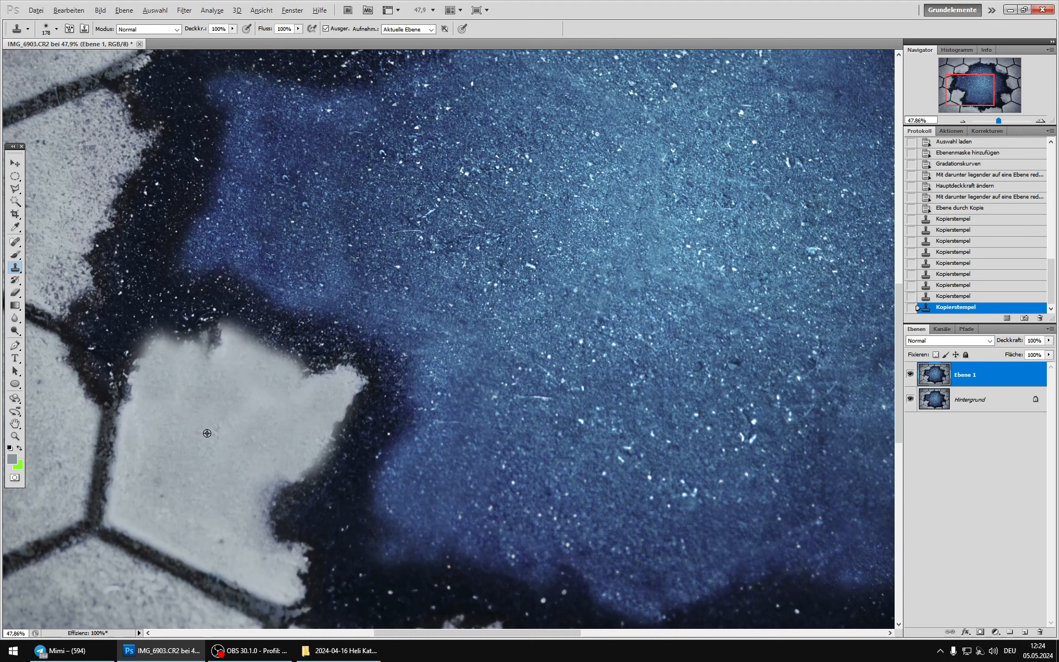
left_click(257, 389)
left_click_drag(338, 385, 355, 385)
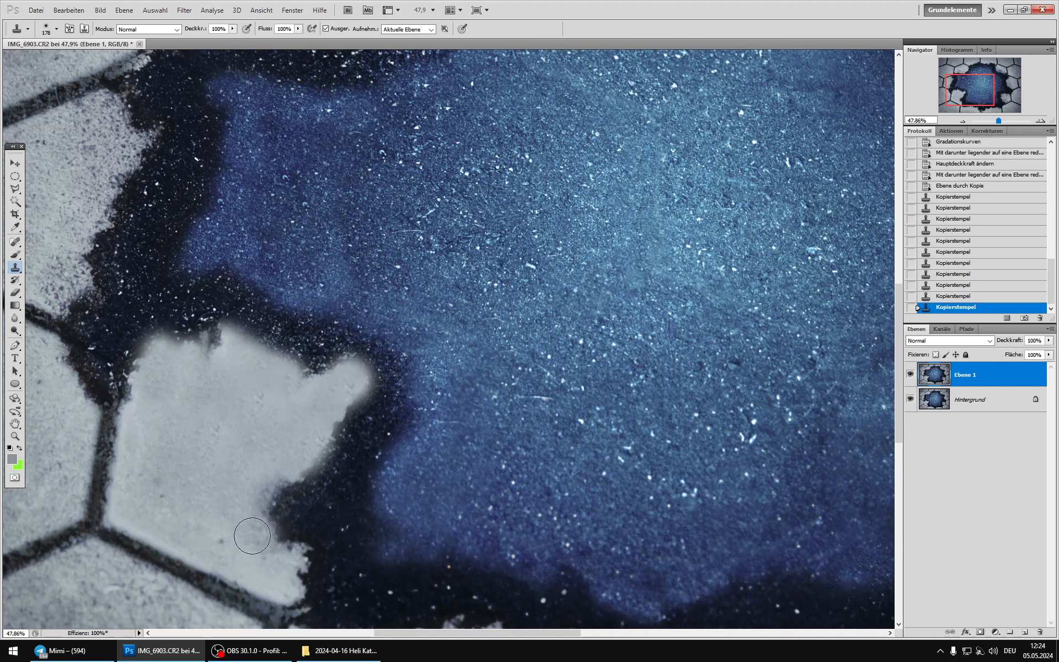
left_click(205, 512, "alt")
left_click_drag(260, 553, 295, 577)
left_click(177, 539, "alt")
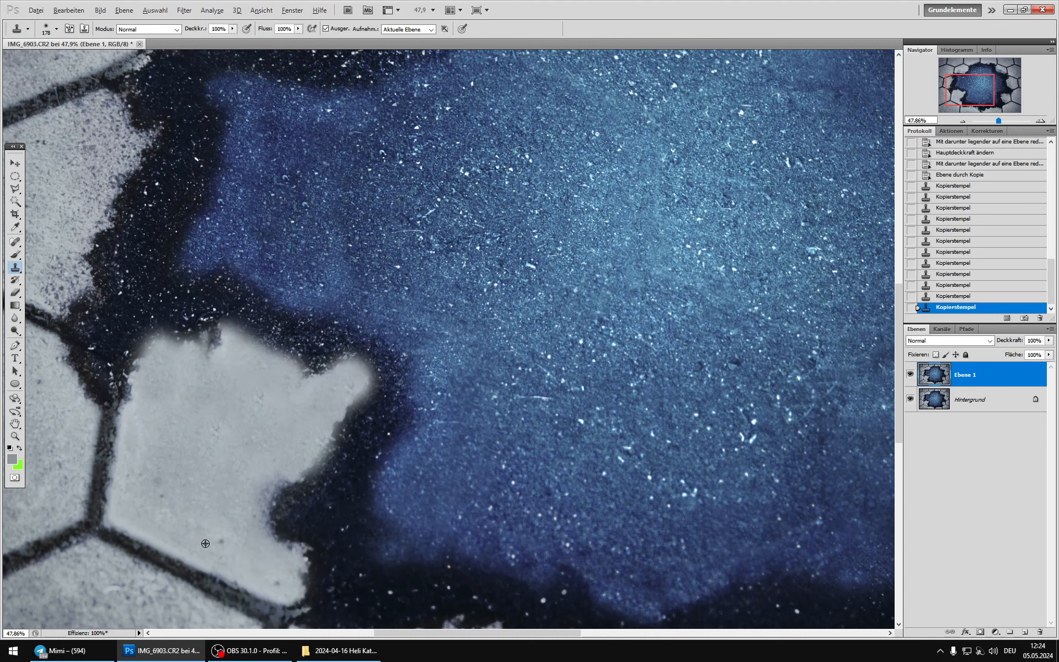
left_click(281, 580)
Step: Set the blend mode of Ebene 1 to Abdunkeln and compare the stone with the layer on and off
left_click(948, 340)
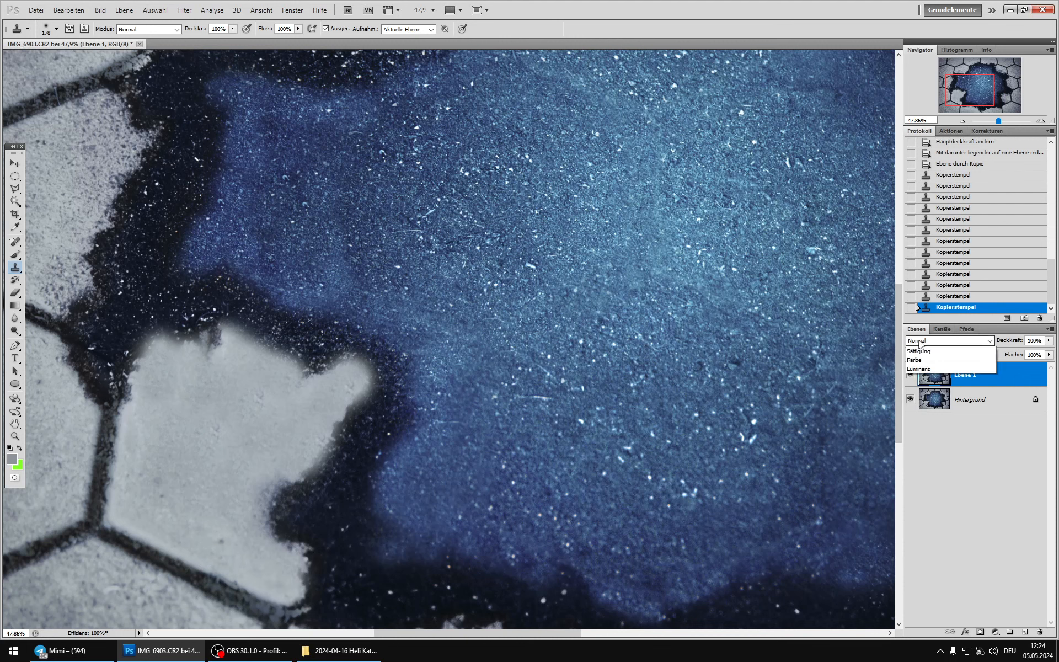
left_click(932, 378)
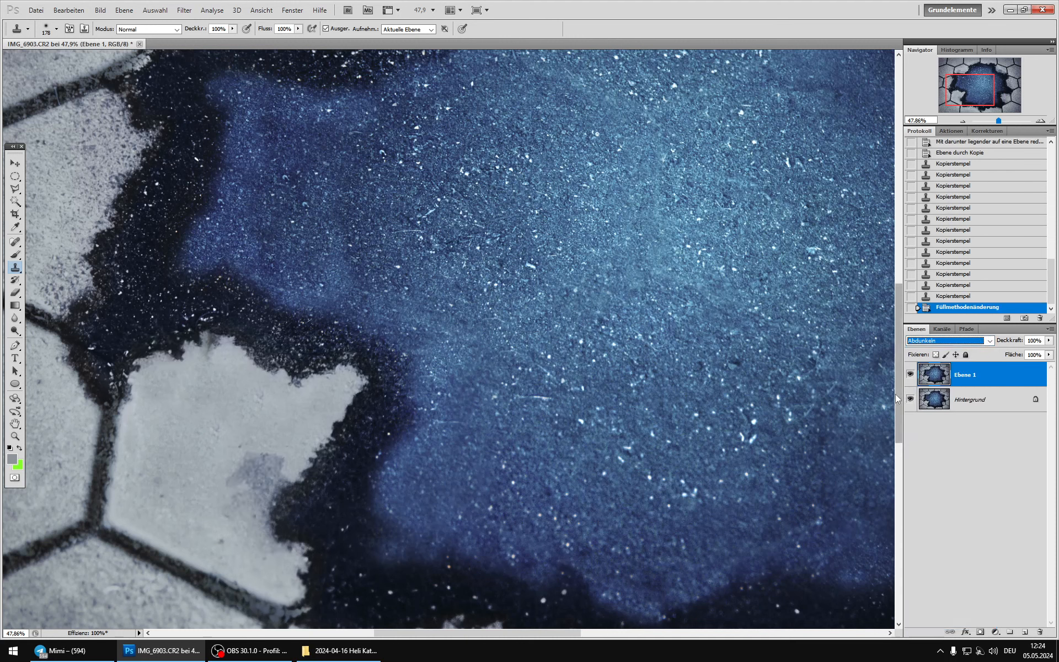
left_click(910, 375)
left_click(910, 375)
left_click(910, 375)
left_click(910, 375)
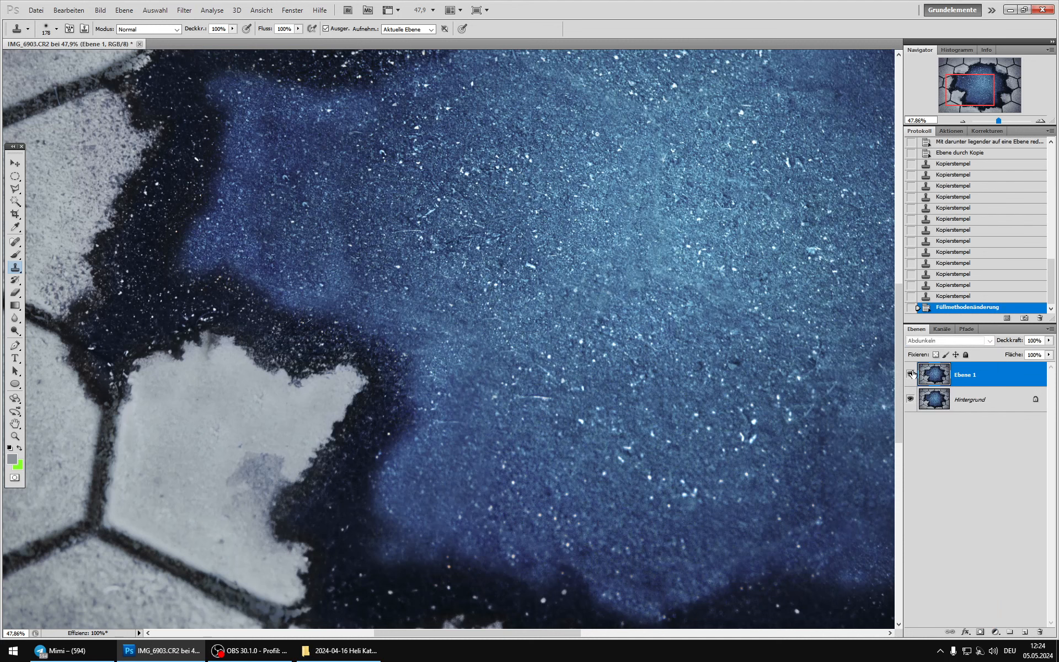
Step: Add an empty layer mask to Ebene 1 and set up the Brush with black as the foreground colour
left_click(980, 632)
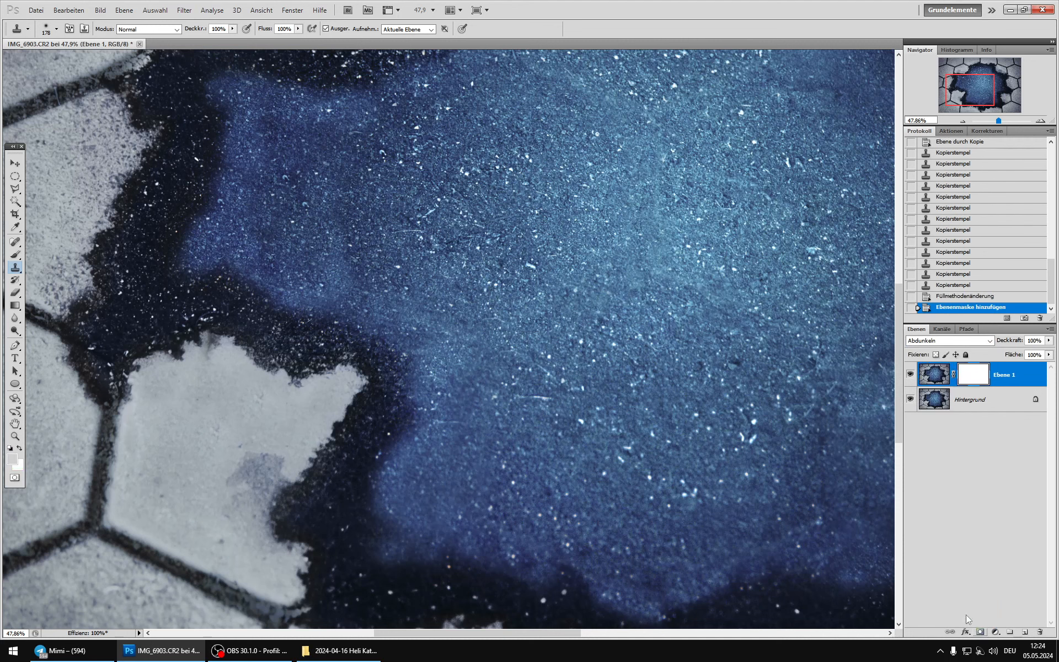
left_click(16, 255)
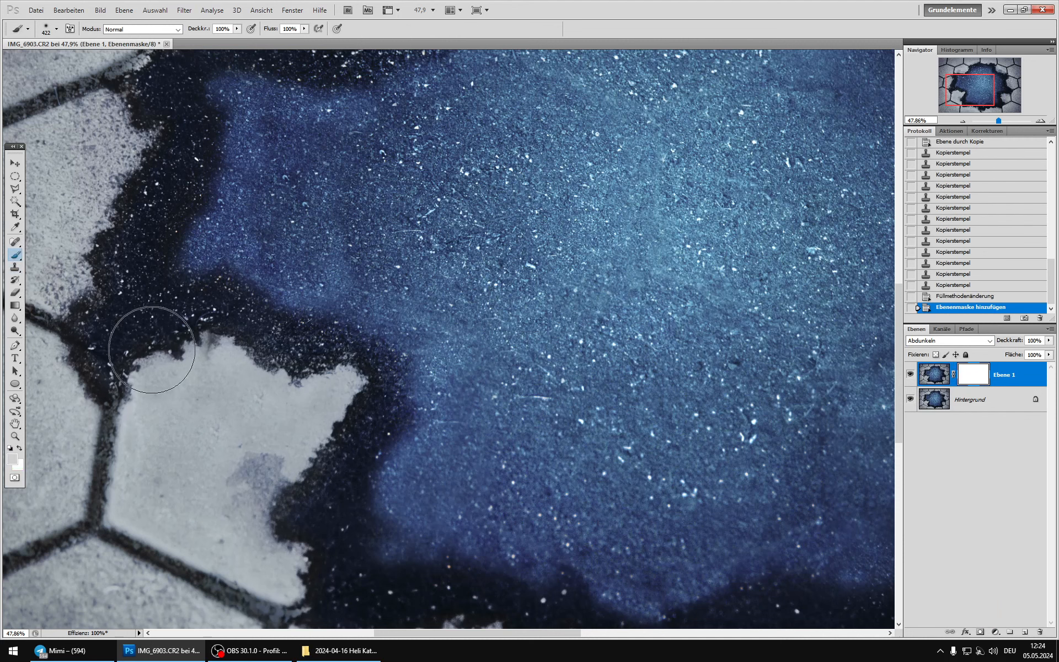
key("d")
key("alt+d")
key("Escape")
key("x")
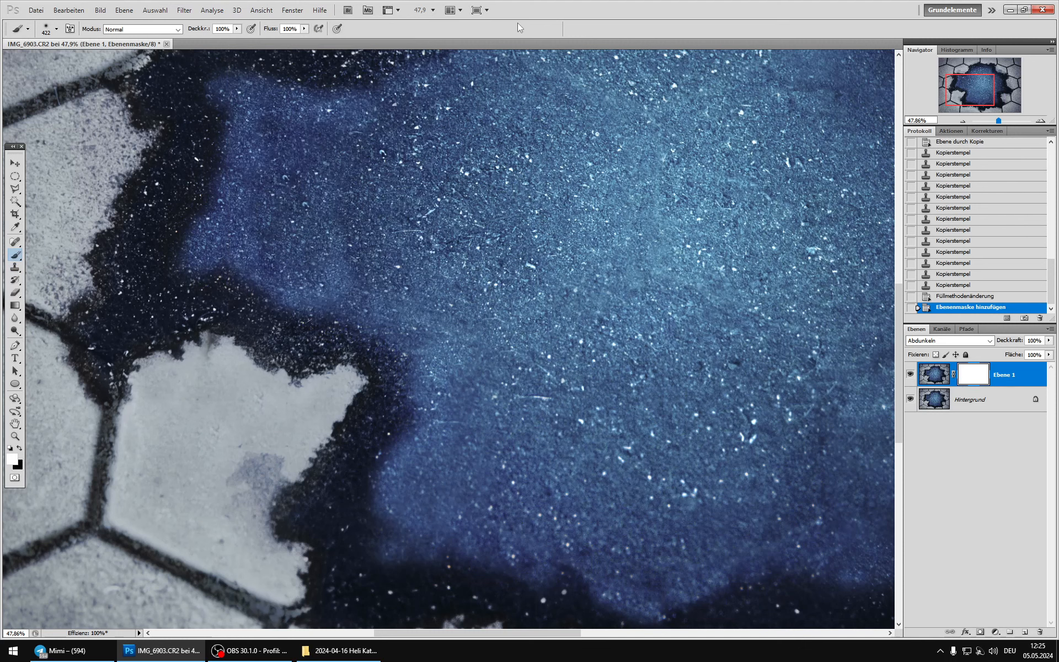
Step: Mask out the dark cloning marks at the stone's upper edge on Ebene 1 using a 69 px brush with 0% hardness
right_click(341, 378)
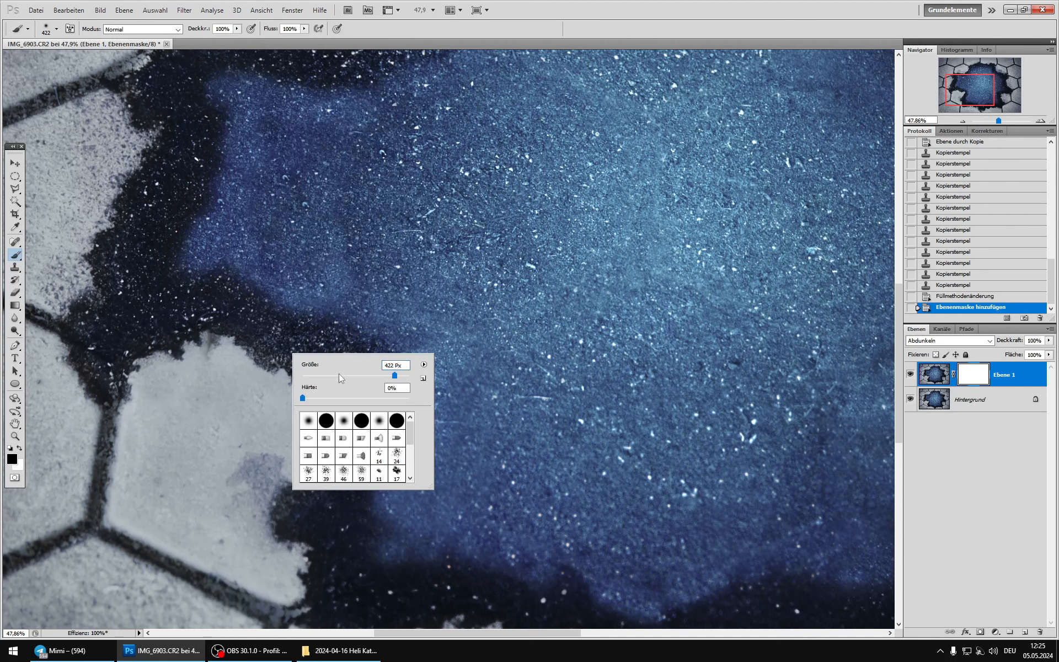
left_click(208, 351)
left_click(208, 344)
left_click(209, 341)
left_click(211, 339)
left_click(213, 339)
left_click(215, 339)
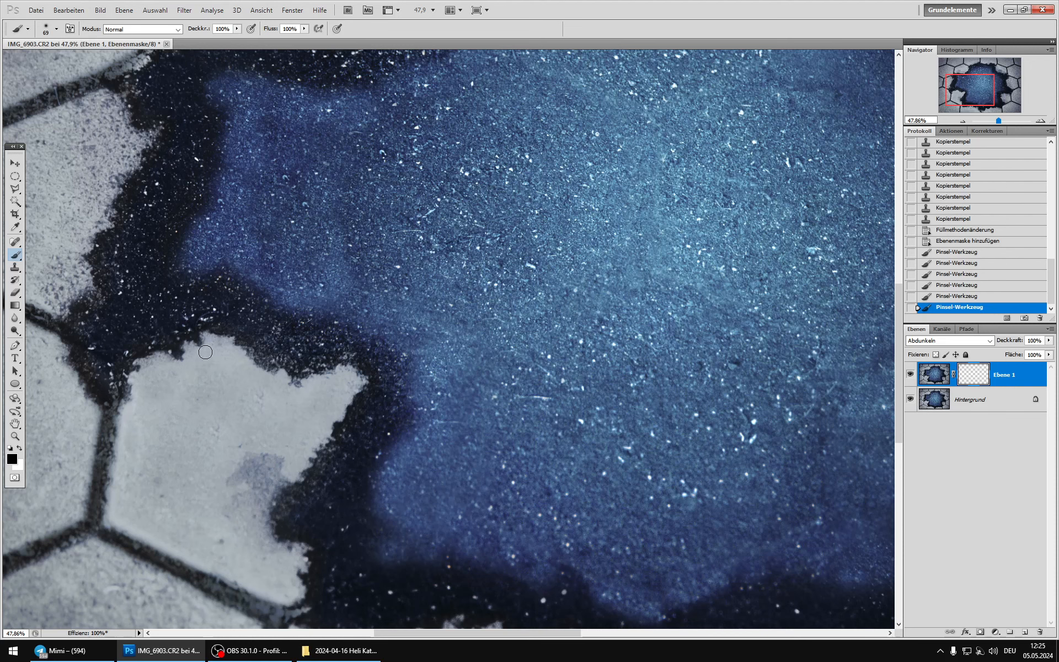
left_click(211, 344)
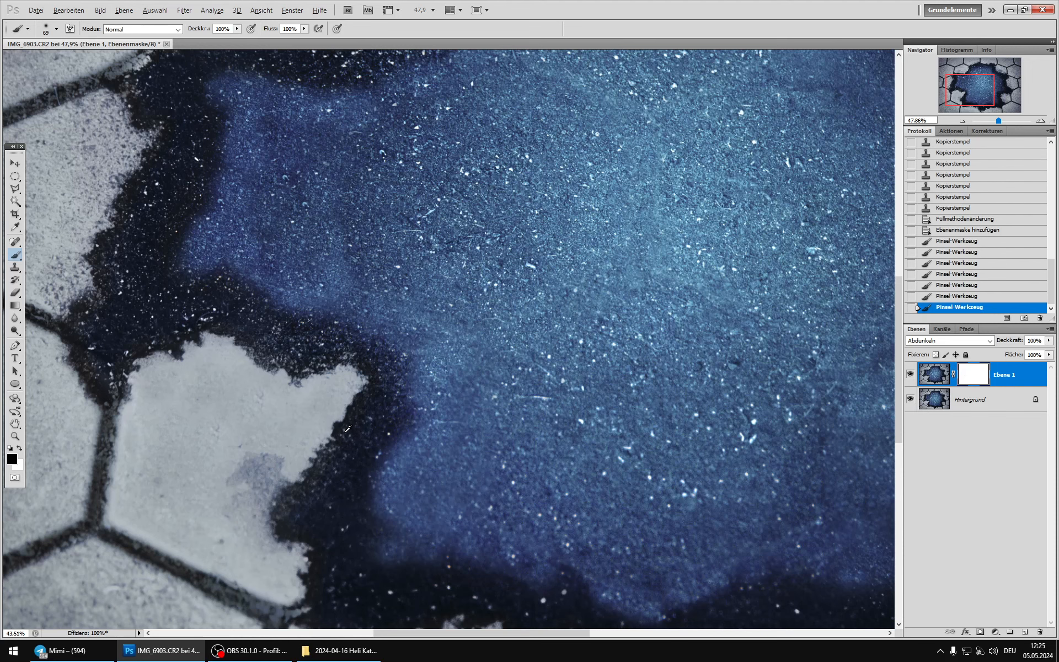
Step: Compare the whole image with Ebene 1 on and off and duplicate the masked layer
scroll(349, 429, "down", 3)
left_click(909, 377)
left_click(909, 378)
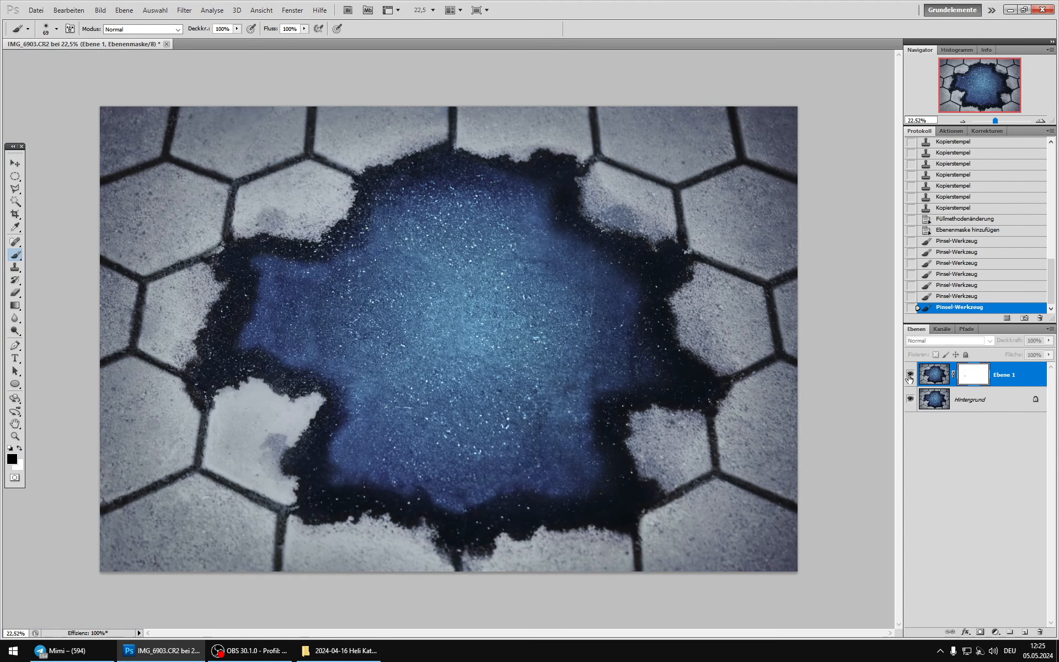
left_click(909, 377)
left_click(910, 378)
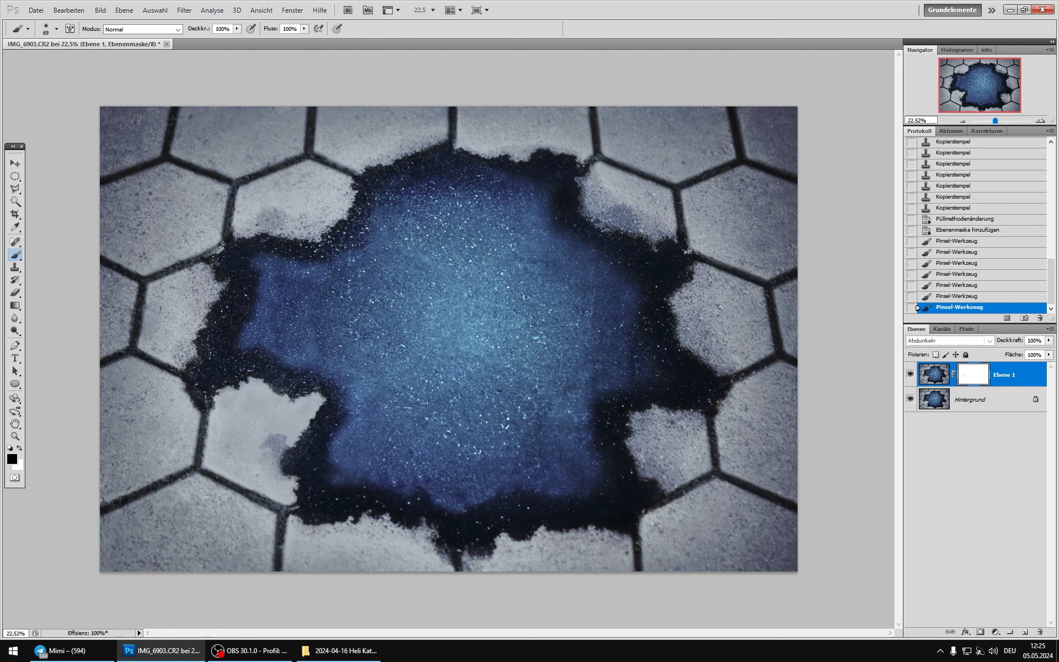
left_click(948, 376)
key("ctrl+j")
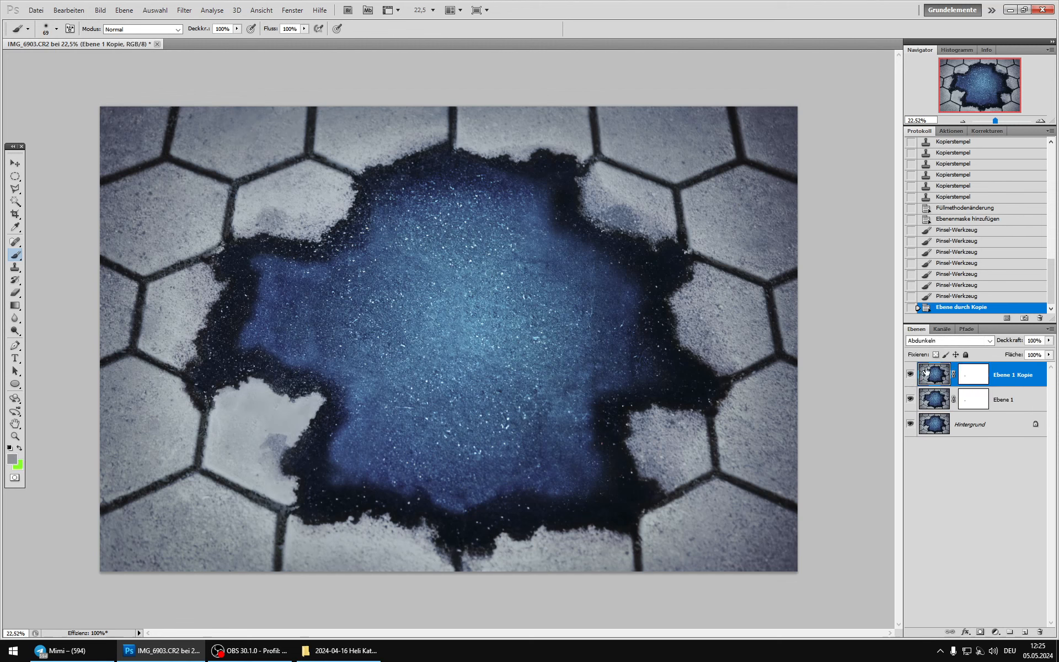
Step: Set the blend mode of Ebene 1 Kopie to Aufhellen and invert its layer mask
left_click(948, 340)
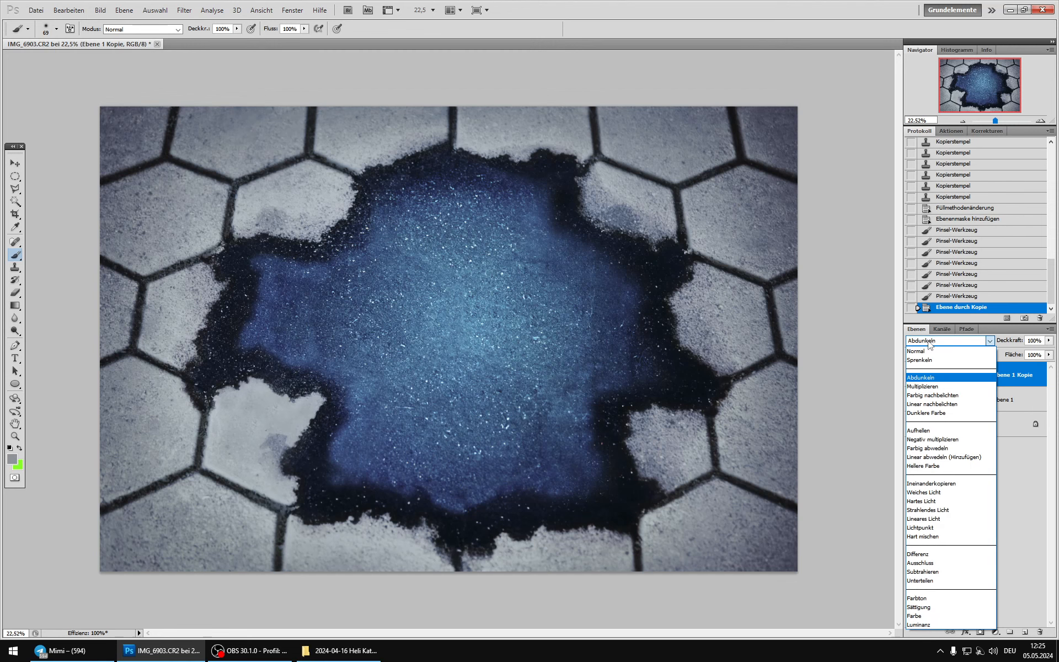
left_click(923, 431)
left_click(979, 380)
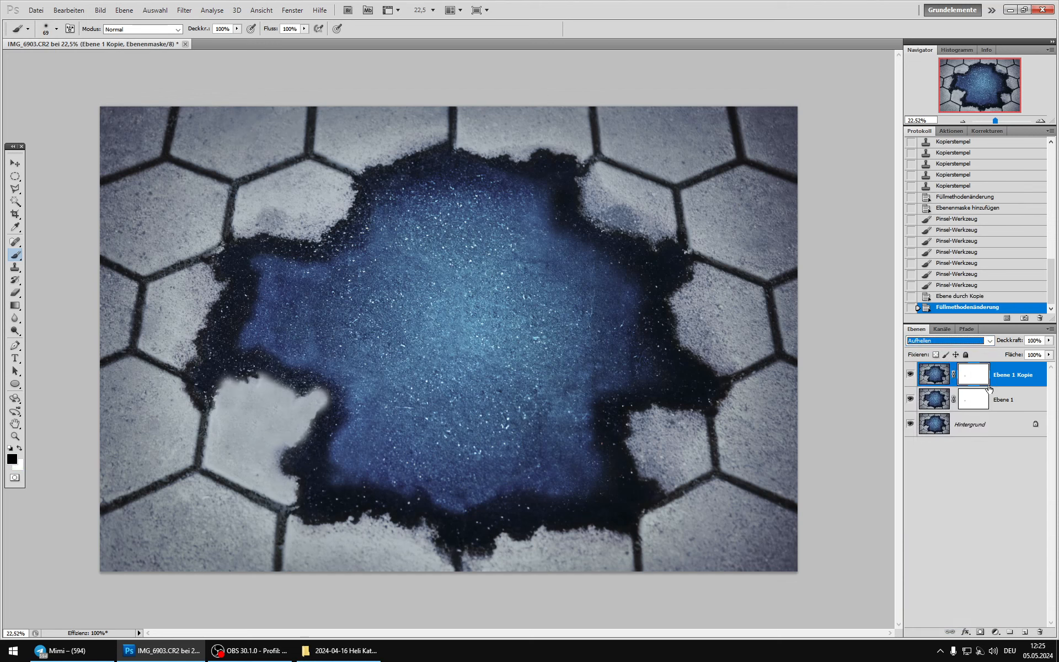
key("ctrl+i")
Step: Paint the leftover white spot on Ebene 1 Kopie's inverted mask black using a soft 257 px brush
left_click(985, 377, "alt")
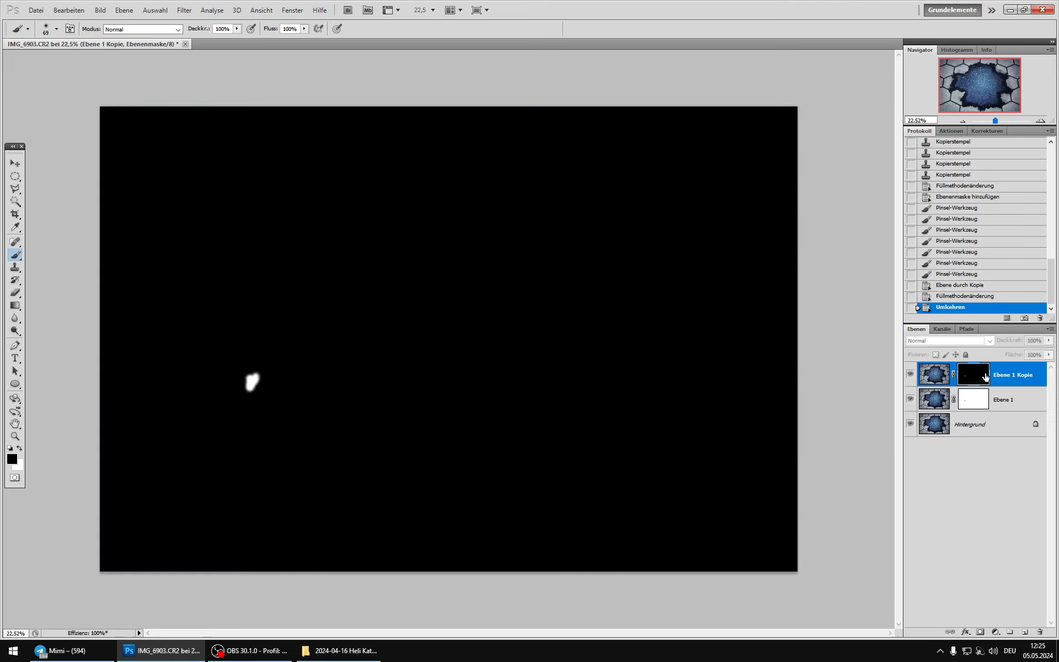
right_click(199, 435)
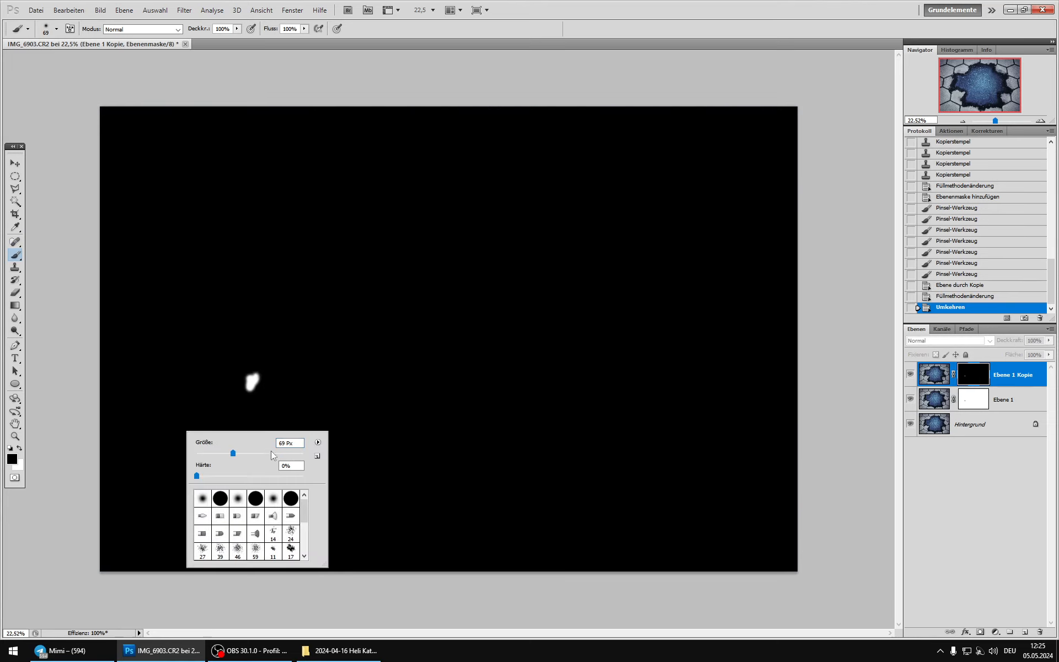
left_click_drag(245, 385, 249, 392)
right_click(261, 400)
left_click_drag(352, 428, 357, 428)
left_click(253, 381)
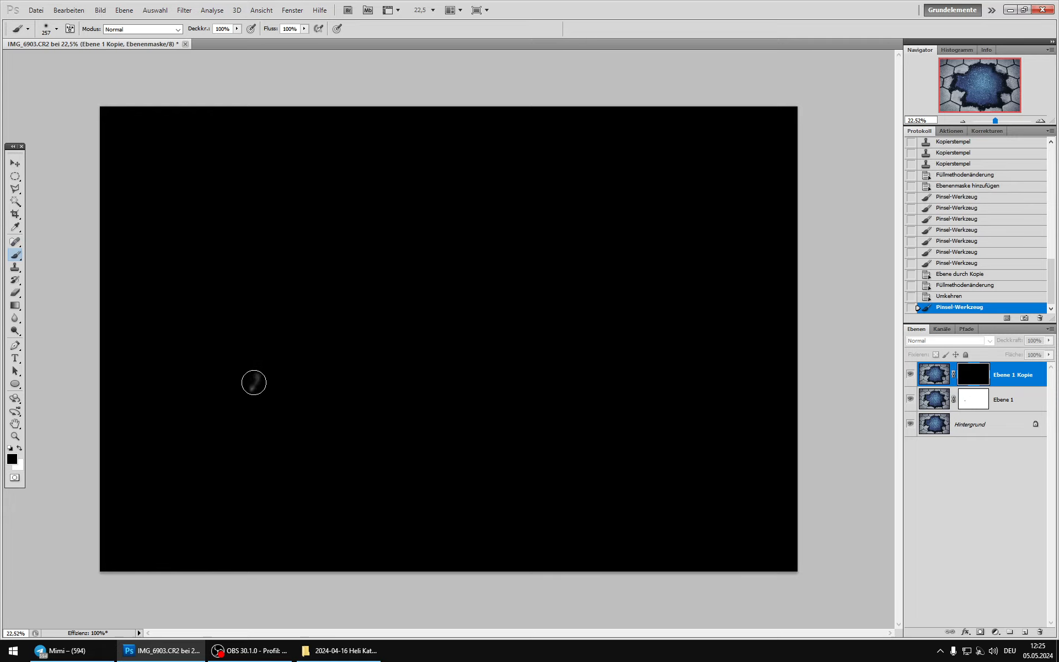
left_click(950, 376)
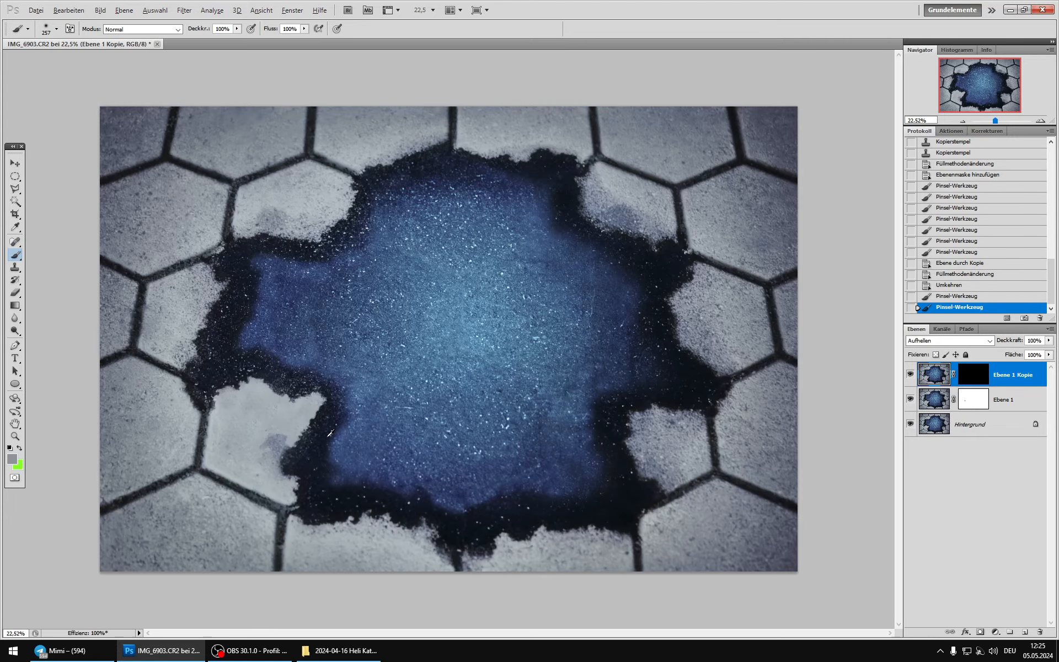
Step: Reveal Ebene 1 Kopie over the stone's dark patch by painting white on its mask with a 147 px brush, and compare the result
scroll(248, 452, "up", 5)
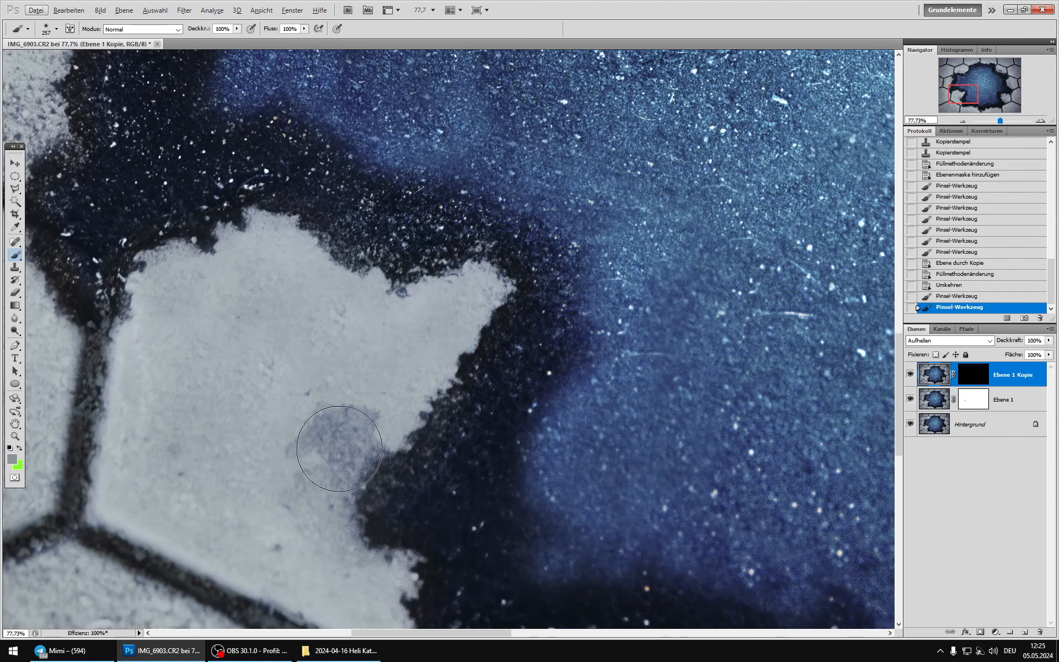
left_click(974, 375)
key("d")
key("x")
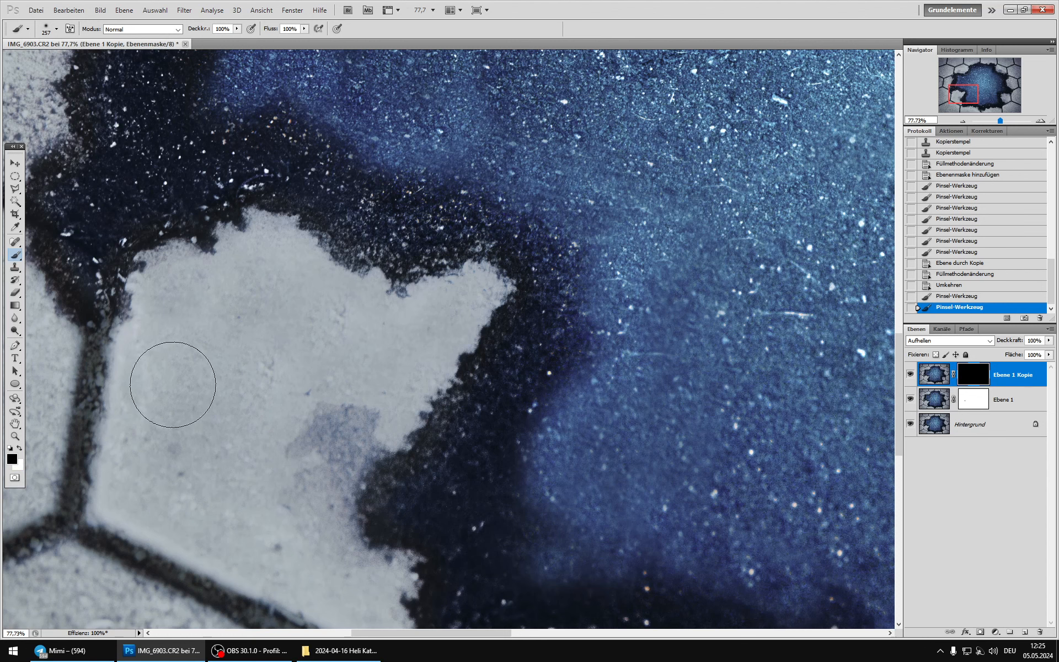
right_click(354, 429)
mouse_move(337, 422)
left_mouse_down()
mouse_move(366, 421)
mouse_move(326, 417)
mouse_move(307, 450)
mouse_move(370, 440)
mouse_move(354, 456)
mouse_move(346, 504)
mouse_move(329, 517)
mouse_move(274, 479)
mouse_move(288, 470)
mouse_move(288, 435)
mouse_move(275, 524)
mouse_move(285, 545)
mouse_move(256, 490)
mouse_move(182, 456)
mouse_move(201, 401)
mouse_move(274, 365)
mouse_move(358, 409)
left_mouse_up()
scroll(358, 409, "down", 16)
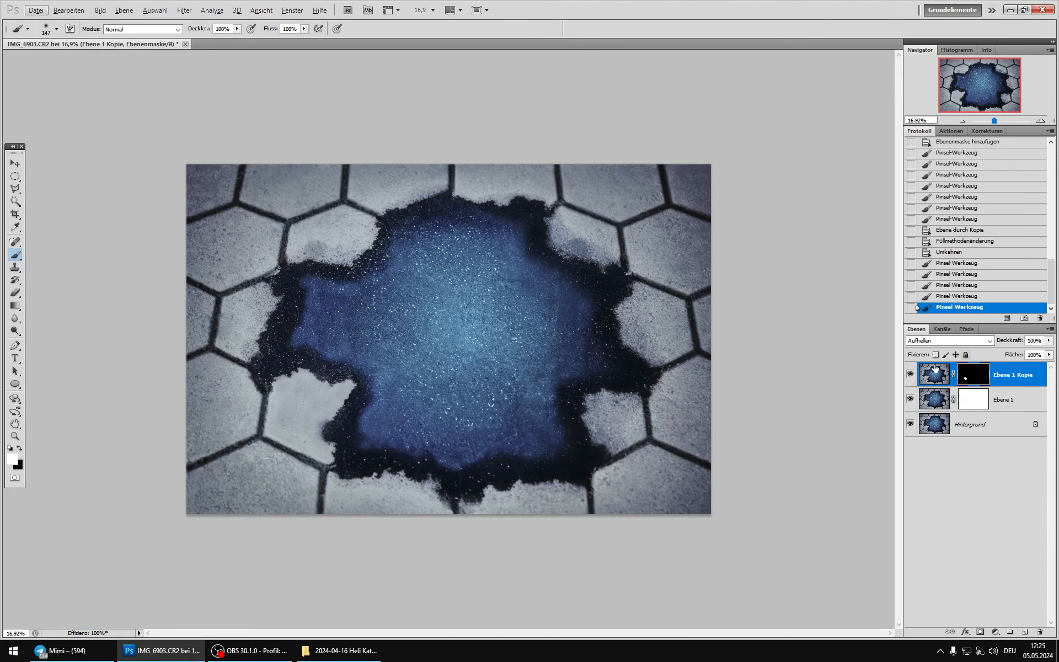
left_click(910, 375)
left_click(910, 374)
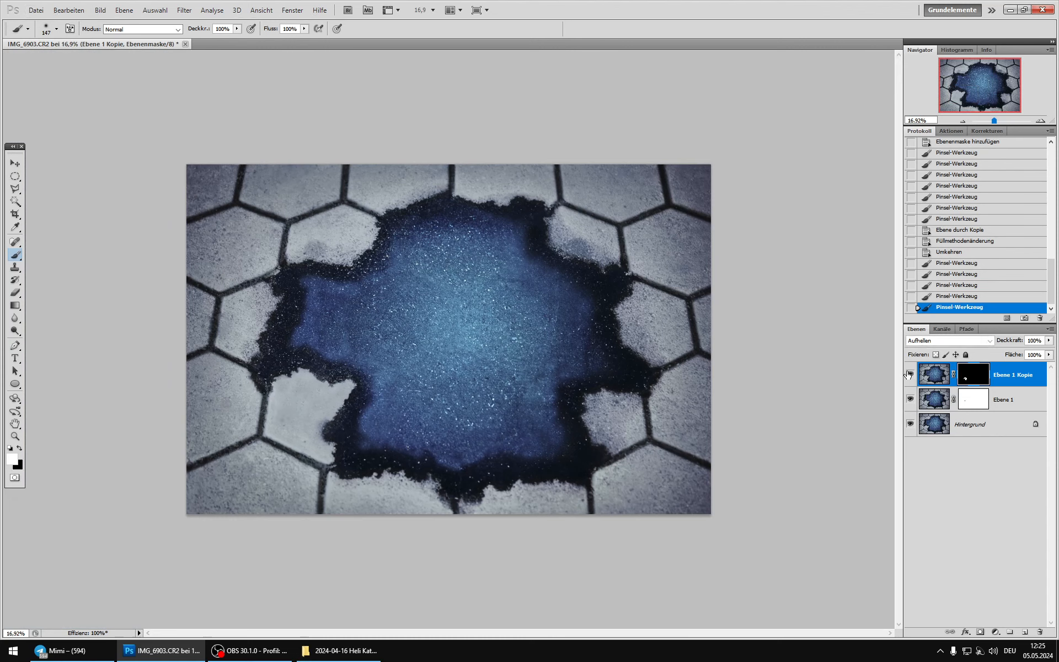
Step: Duplicate the Hintergrund layer, hide the original and merge the visible layers above it into one
left_click(946, 400)
left_click(946, 424)
key("ctrl+j")
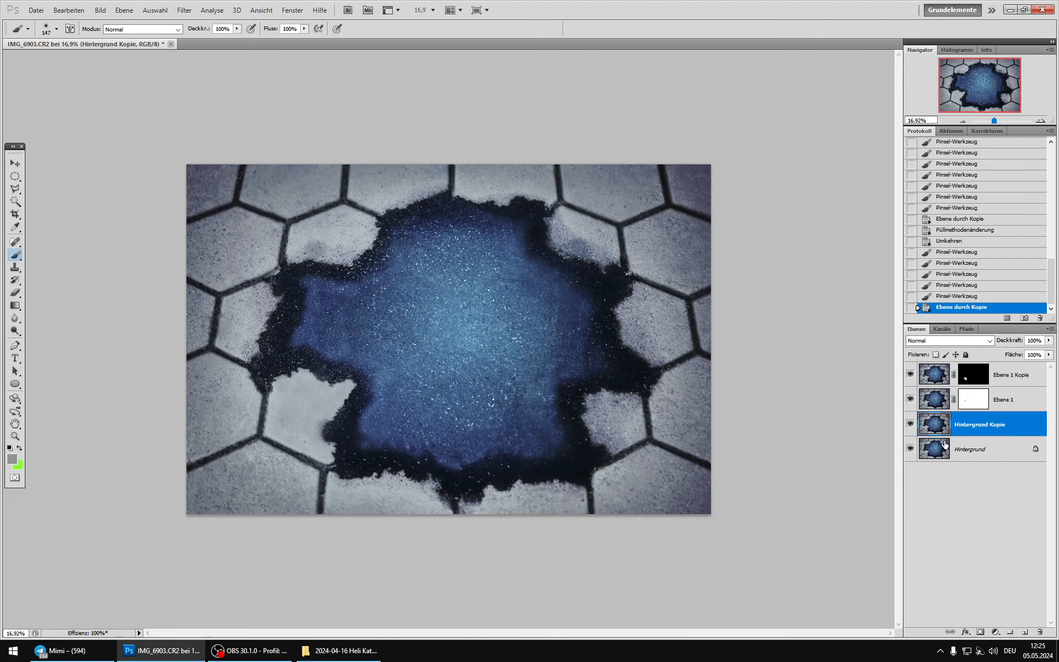
key("shift+ctrl+e")
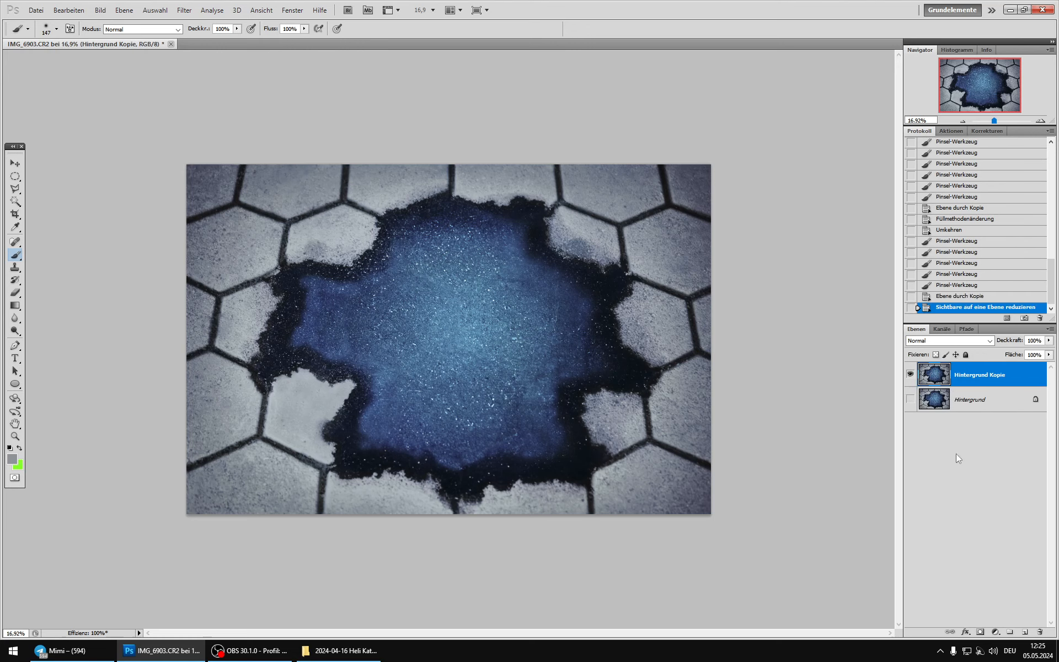
Step: Compare the image with the merged retouching layer on and off and duplicate that layer
left_click(911, 377)
left_click(910, 377)
left_click(910, 377)
left_click(910, 378)
left_click(911, 378)
left_click(911, 378)
key("ctrl+j")
Step: Set up the Add Noise filter for Hintergrund Kopie 2 with 9.51% strength, Gaussian distribution and monochromatic noise
scroll(270, 406, "up", 5, "alt")
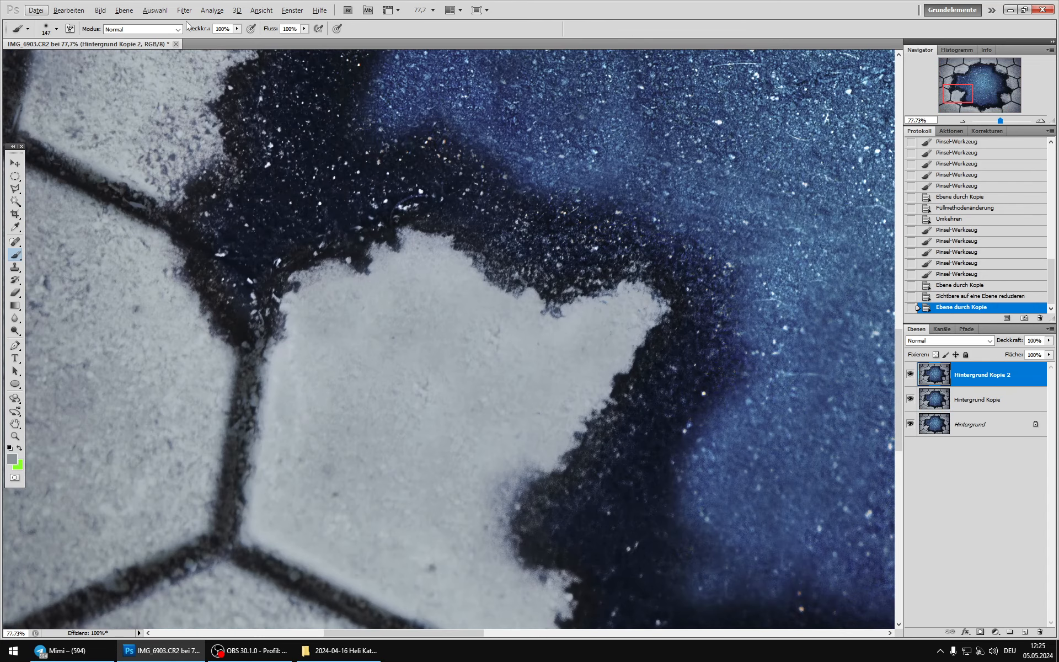
left_click(184, 9)
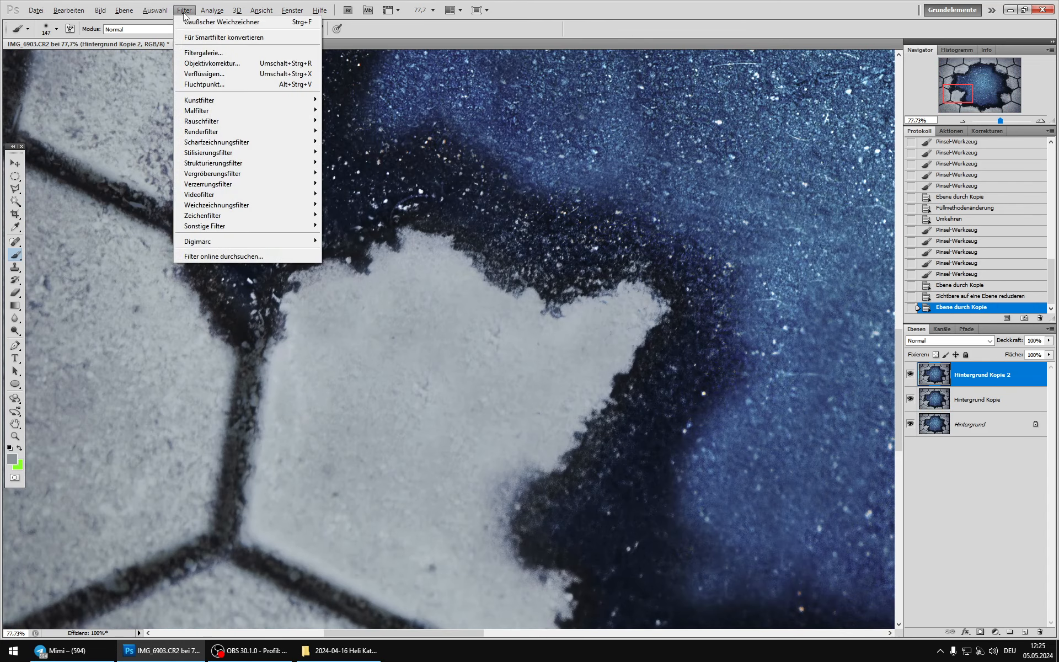
mouse_move(283, 124)
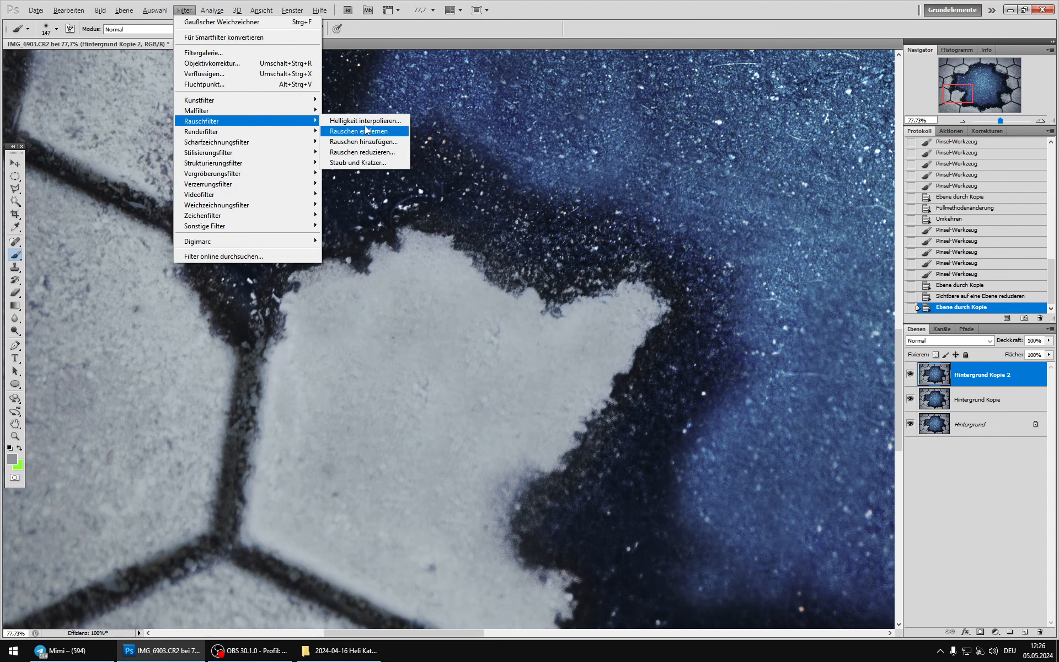
left_click(370, 144)
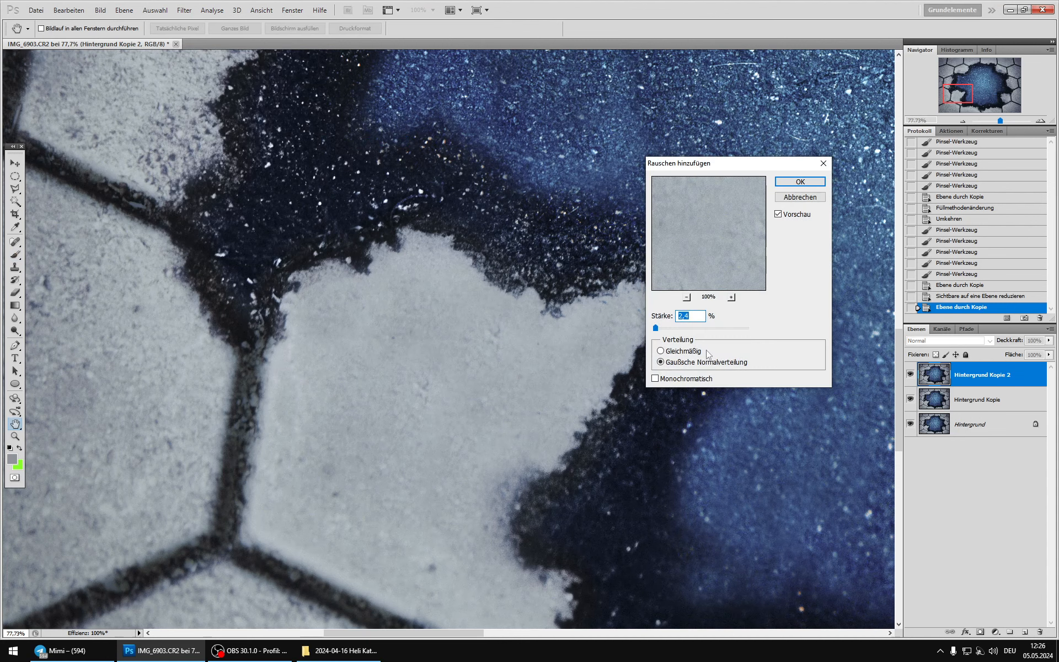
left_click(673, 329)
left_click_drag(673, 330, 662, 330)
left_click(655, 379)
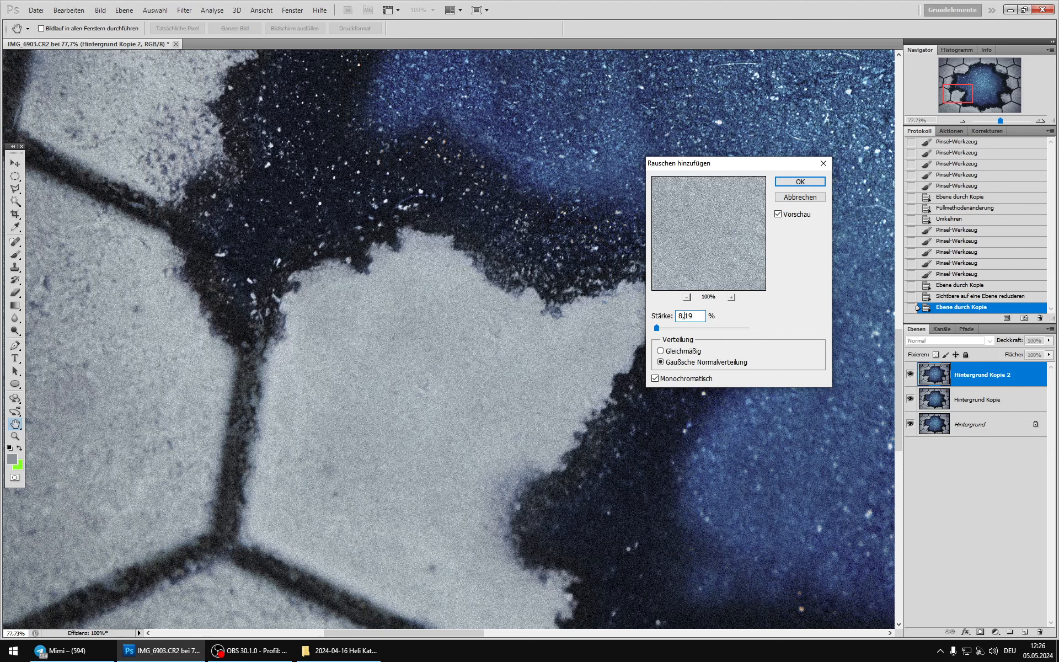
Step: Apply 8.19% noise to Hintergrund Kopie 2 and hide the layer with a black layer mask
left_click(793, 182)
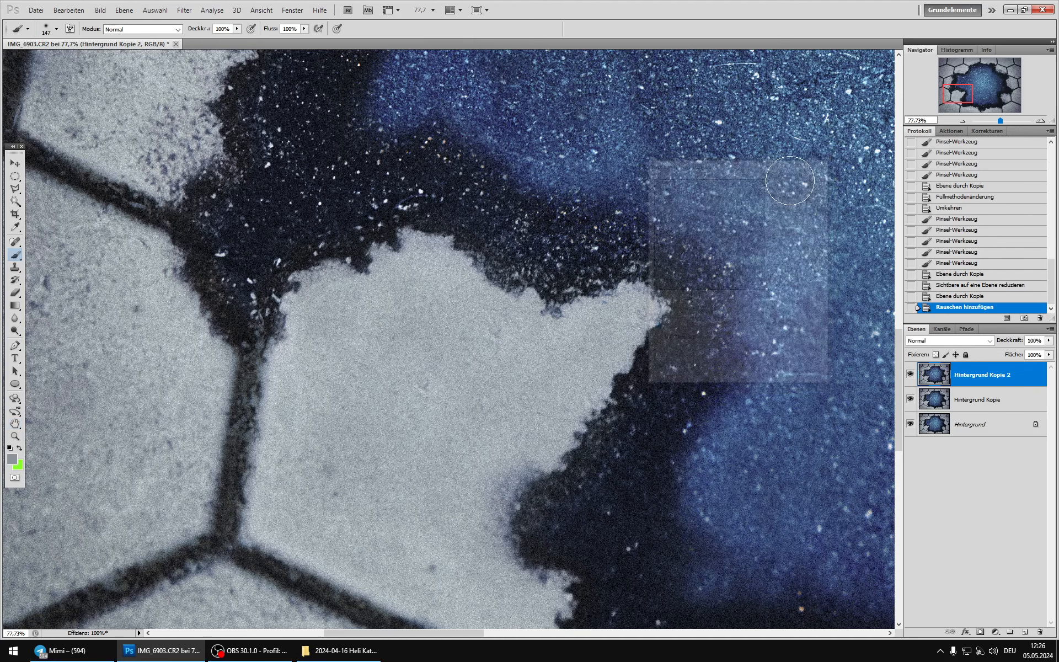
left_click(980, 634, "alt")
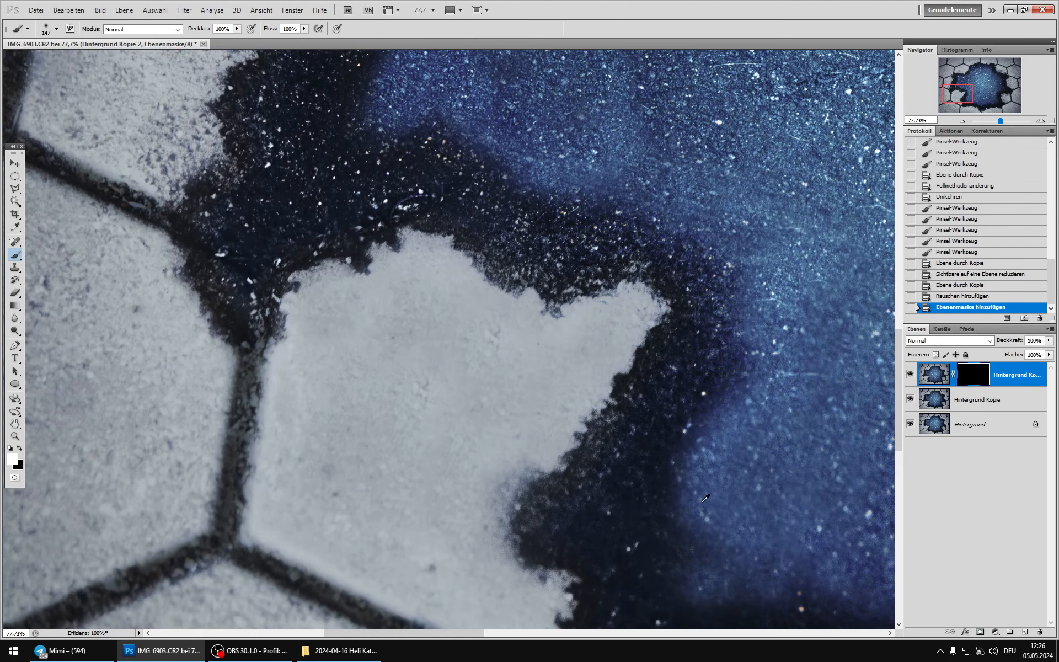
scroll(521, 411, "down", 1)
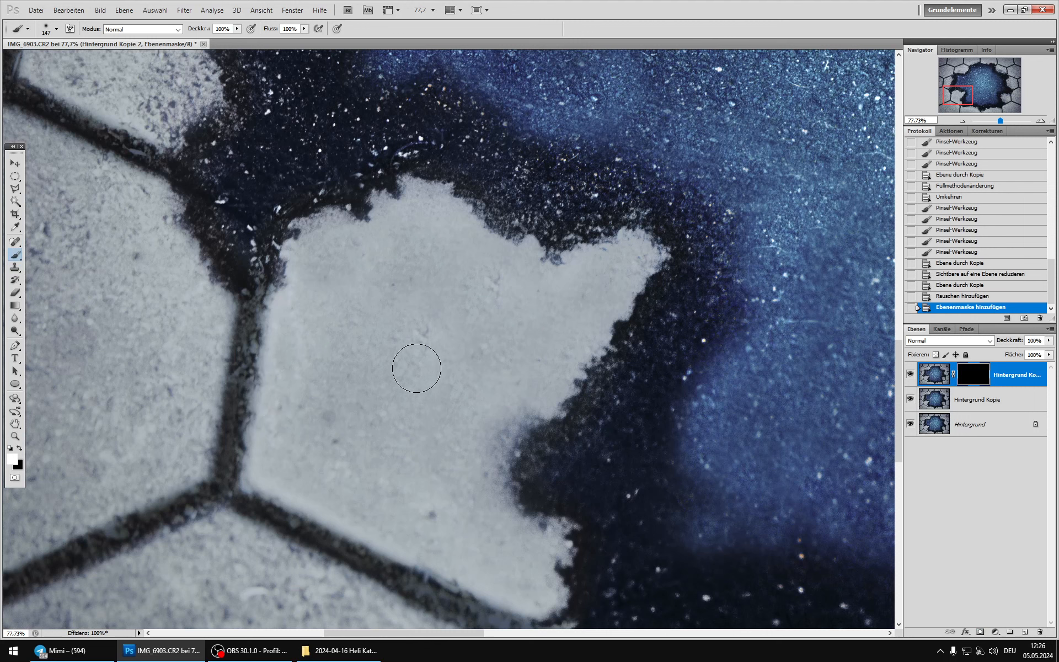
Step: Reveal the noise over the smooth lower-left stone by painting white on the mask, and set the layer's opacity to 70%
mouse_move(600, 279)
left_mouse_down()
mouse_move(522, 289)
mouse_move(456, 234)
mouse_move(404, 227)
mouse_move(326, 243)
mouse_move(285, 373)
mouse_move(287, 477)
mouse_move(529, 577)
mouse_move(470, 479)
mouse_move(513, 369)
mouse_move(584, 315)
mouse_move(597, 288)
mouse_move(421, 373)
mouse_move(444, 270)
mouse_move(359, 307)
mouse_move(327, 379)
mouse_move(324, 406)
mouse_move(450, 492)
mouse_move(415, 385)
mouse_move(417, 492)
mouse_move(487, 546)
mouse_move(486, 456)
mouse_move(448, 534)
mouse_move(515, 596)
mouse_move(289, 482)
mouse_move(276, 408)
mouse_move(301, 295)
mouse_move(331, 236)
mouse_move(440, 193)
mouse_move(529, 256)
mouse_move(632, 259)
mouse_move(612, 287)
left_mouse_up()
left_click_drag(585, 317, 515, 474)
mouse_move(515, 503)
left_mouse_down()
mouse_move(554, 540)
mouse_move(546, 606)
left_mouse_up()
key("ctrl+0")
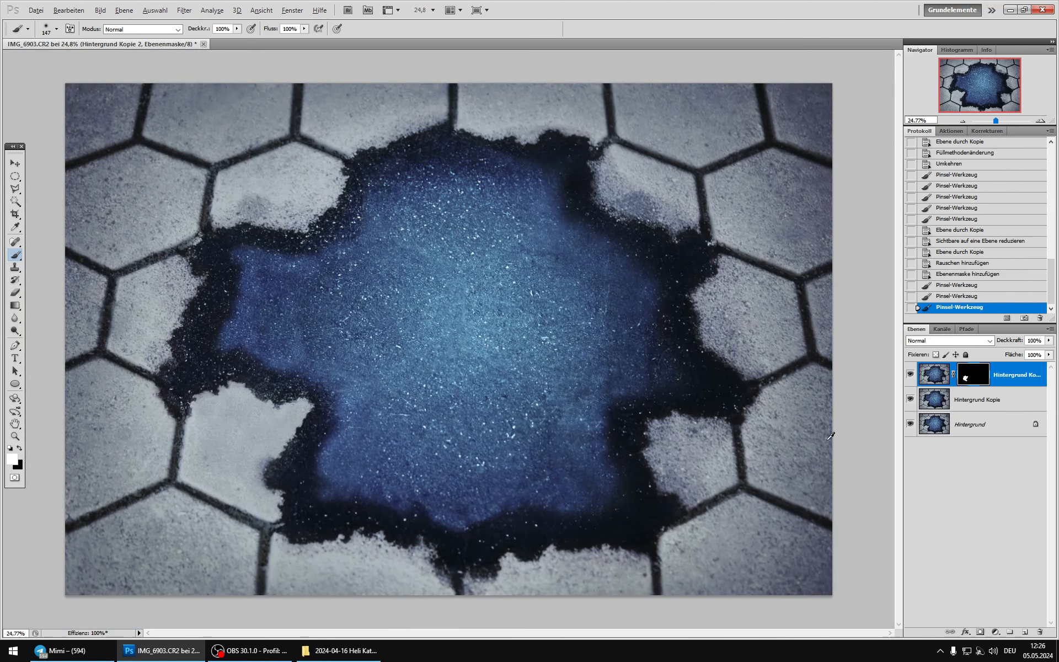
left_click(1049, 340)
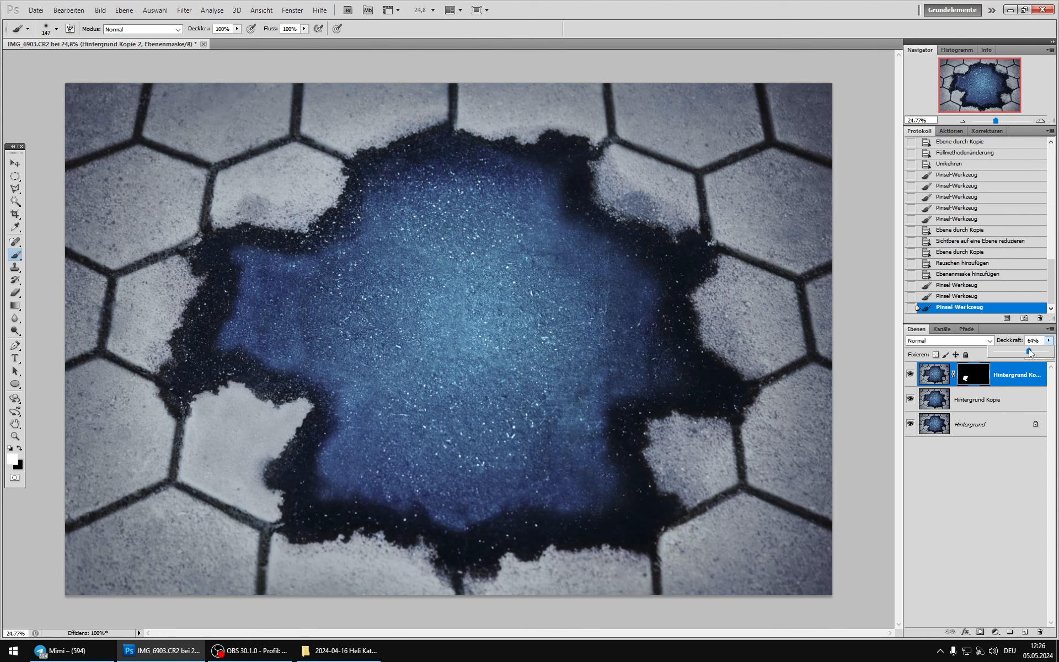
left_click_drag(1030, 349, 1032, 348)
Step: Darken the masked noise layer's shadows with a Curves adjustment, placing an upper point at input 167, output 159
scroll(284, 469, "up", 13)
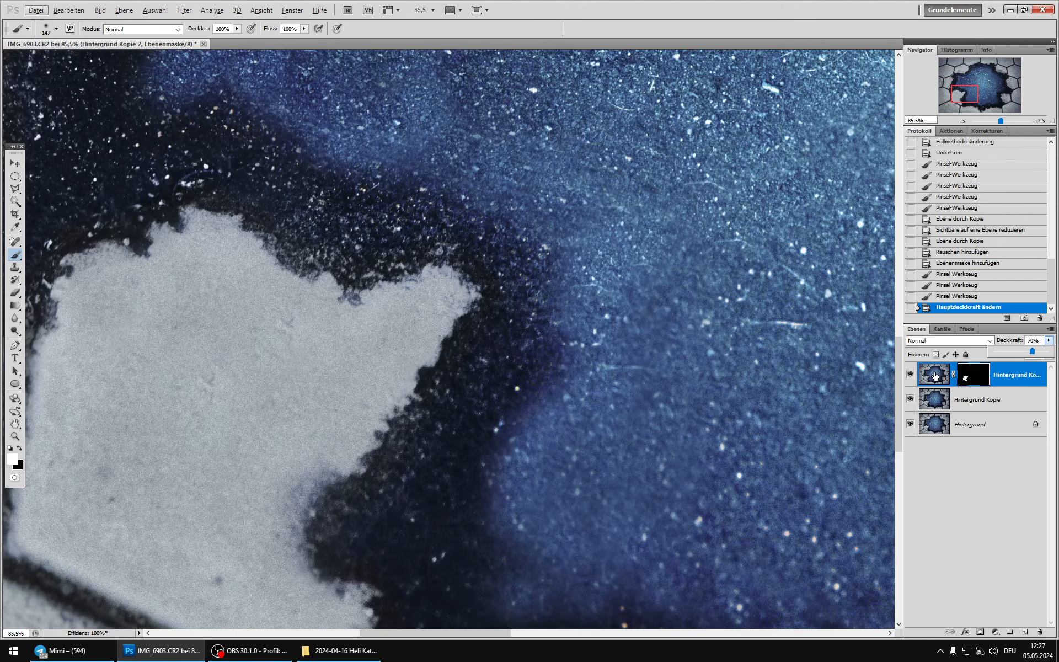
left_click(100, 9)
mouse_move(129, 42)
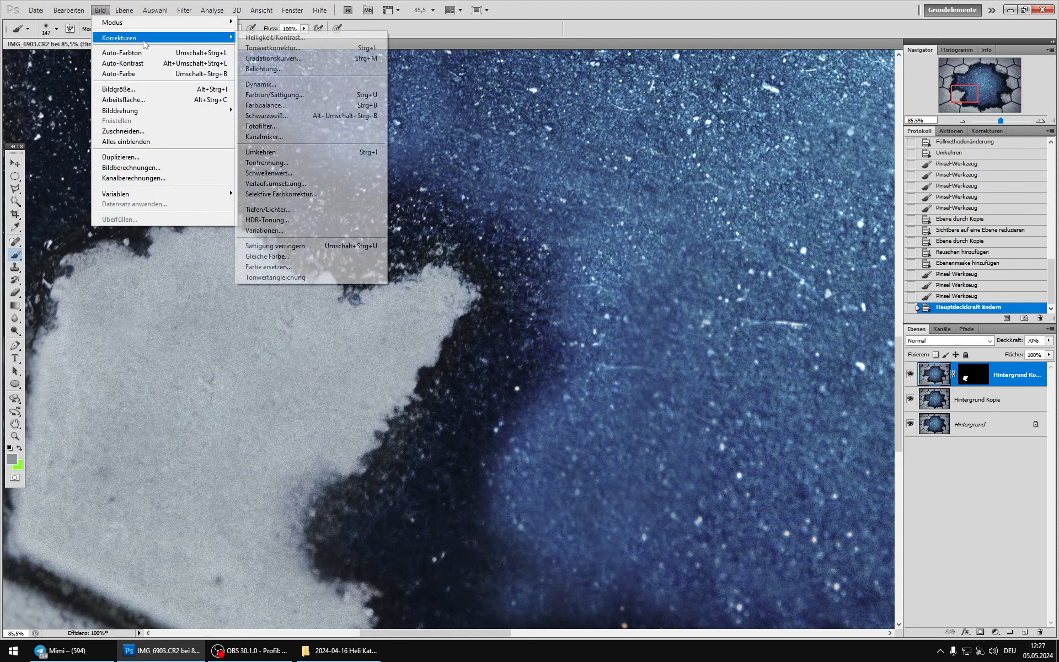
left_click(273, 58)
left_click_drag(759, 258, 759, 278)
left_click_drag(812, 227, 820, 200)
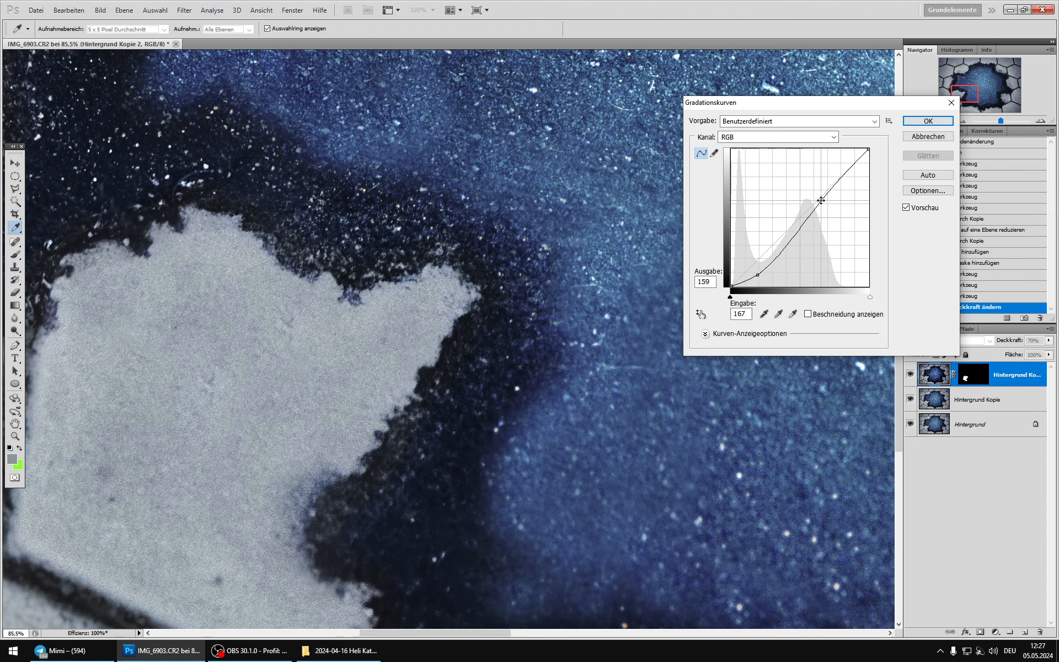
left_click(905, 208)
left_click(905, 208)
left_click(905, 208)
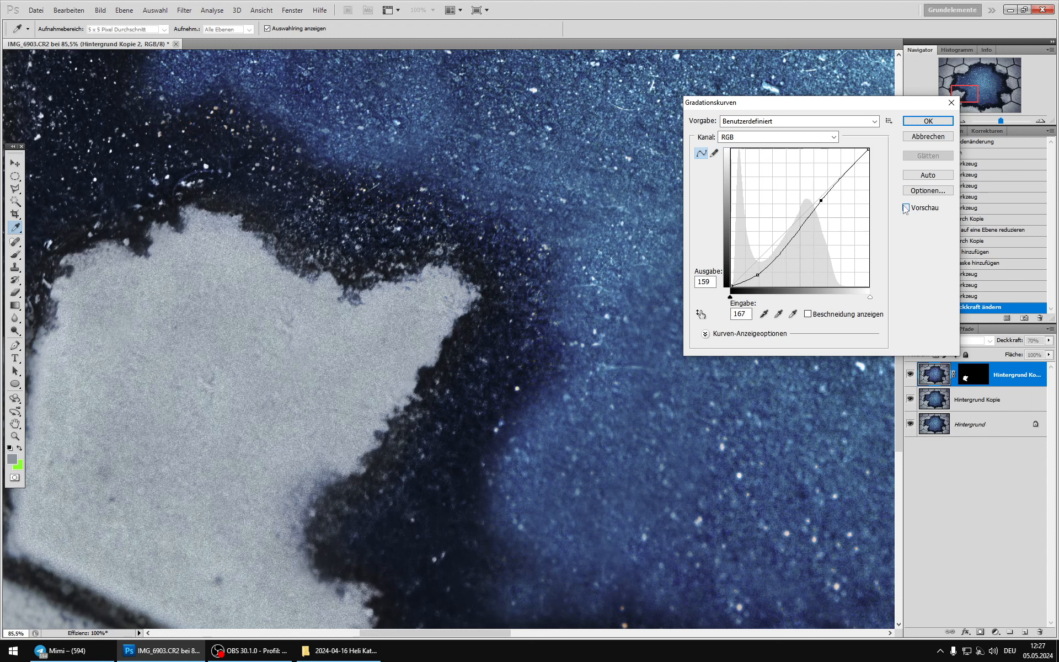
left_click(905, 208)
left_click(929, 122)
Step: Compare the whole image with the masked noise layer on and off, and merge it down into Hintergrund Kopie
key("ctrl+0")
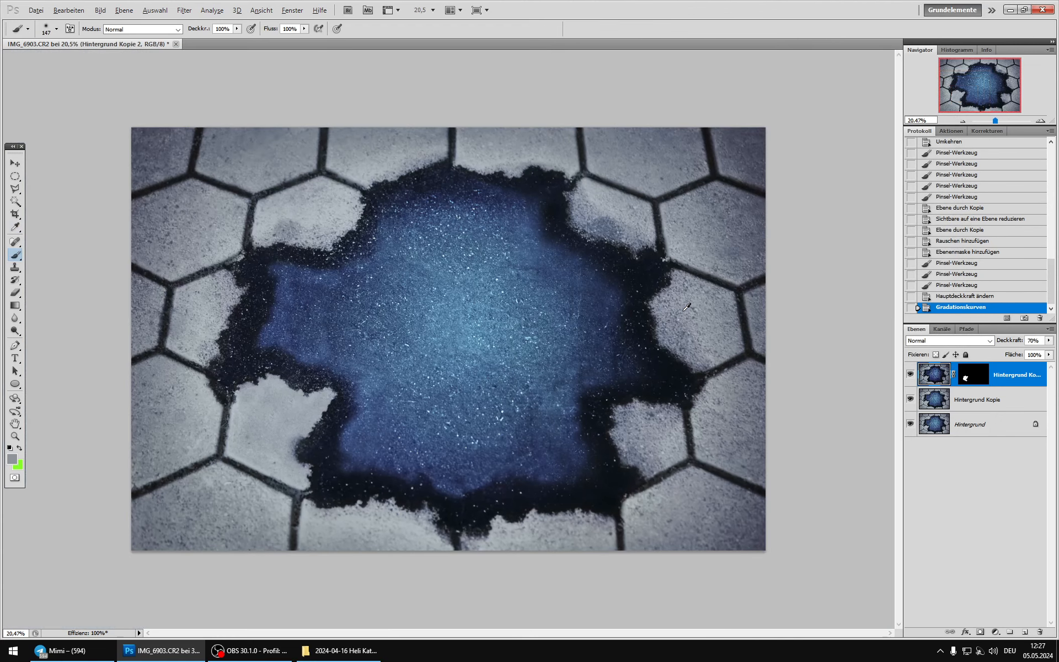
left_click(908, 373)
left_click(908, 374)
left_click(908, 373)
left_click(909, 373)
left_click(910, 372)
left_click(910, 373)
key("ctrl+e")
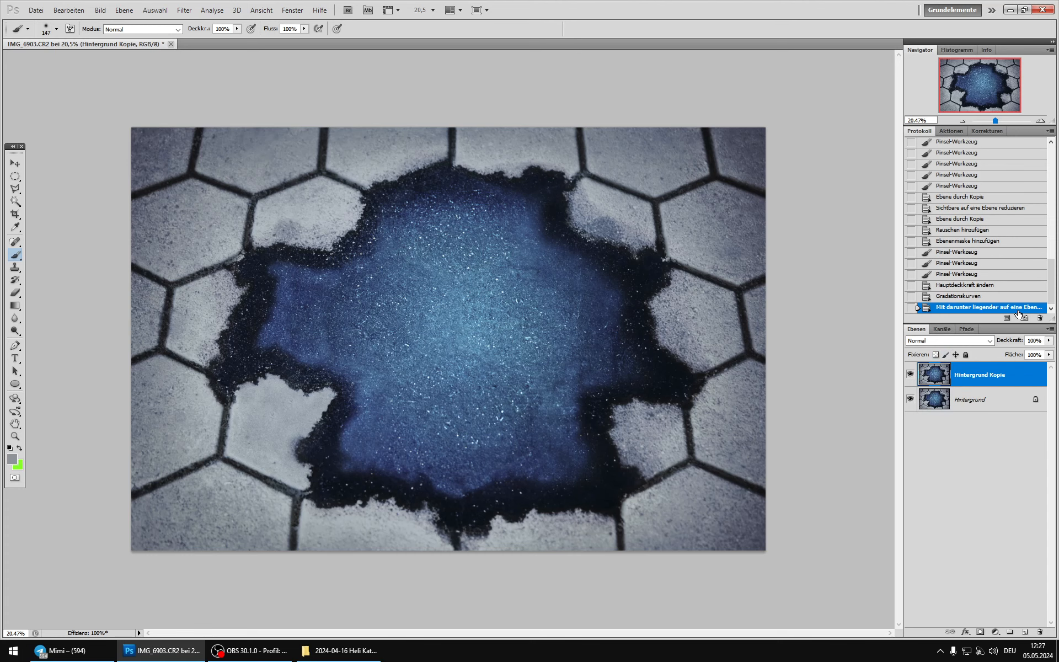
Step: Reapply the last Add Noise filter to the entire Hintergrund Kopie layer
scroll(945, 303, "up", 1)
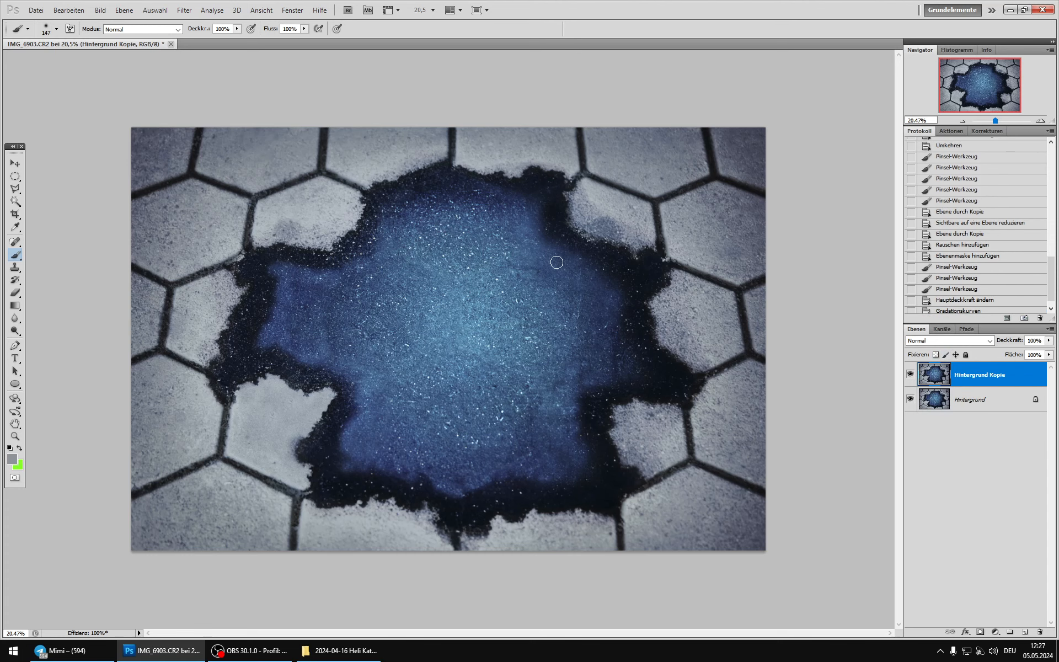
scroll(556, 262, "up", 5)
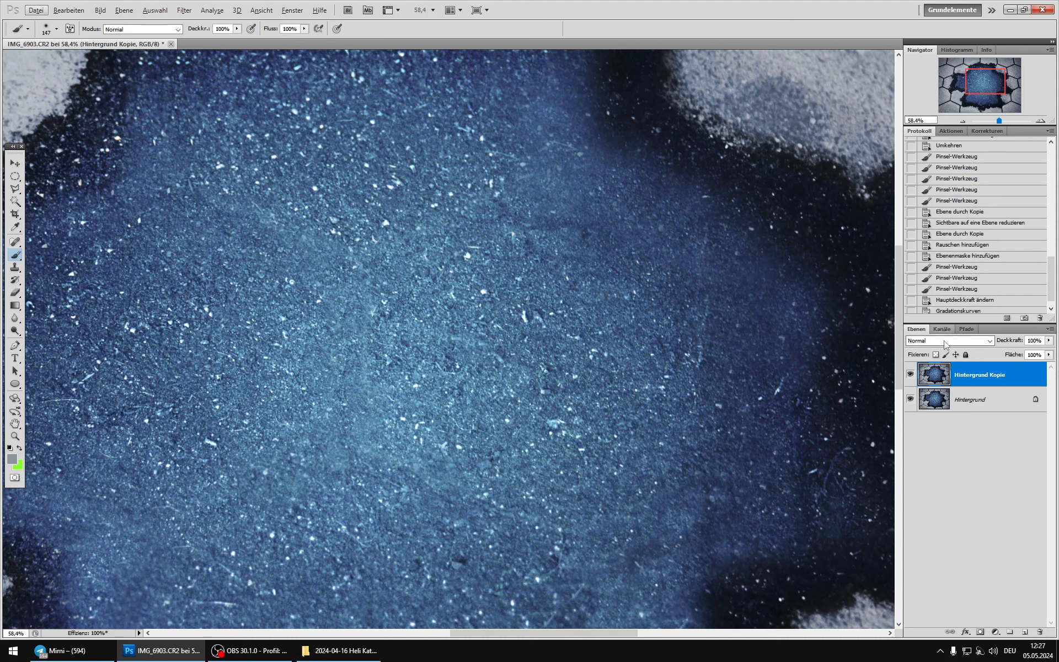
left_click(184, 9)
left_click(187, 22)
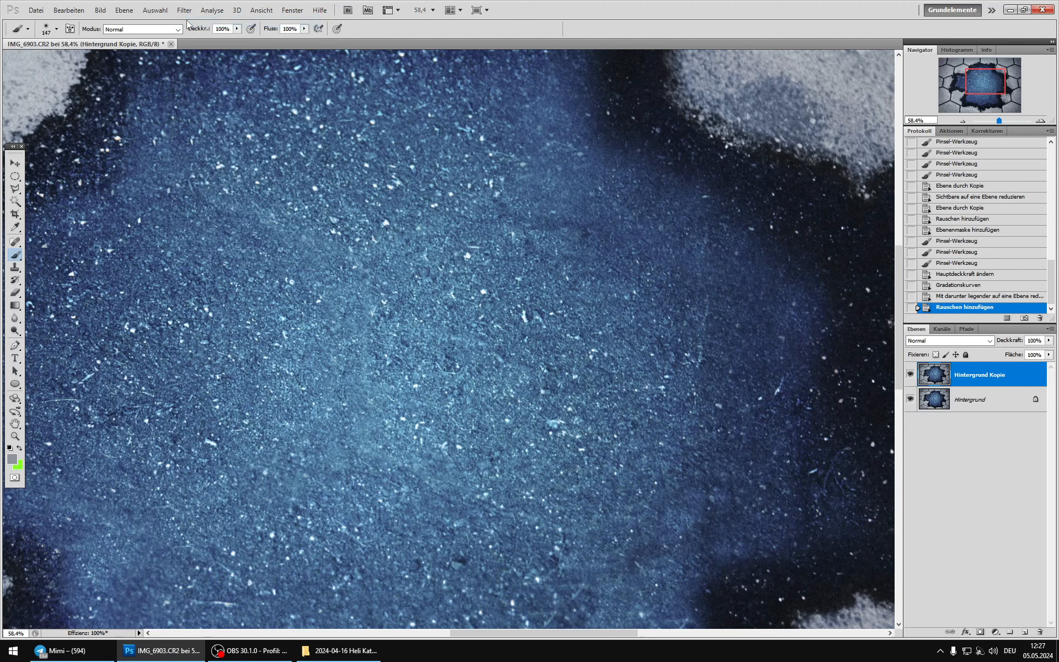
Step: Examine the added grain in the dark blue area close up by switching Hintergrund Kopie on and off
scroll(577, 291, "up", 5)
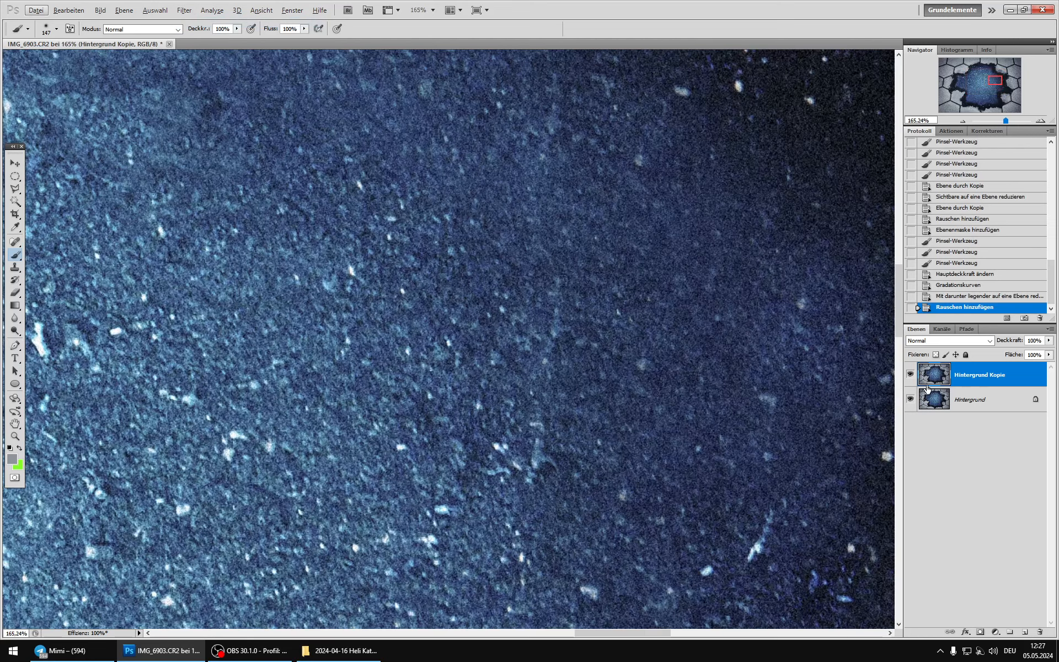
left_click(912, 375)
left_click(911, 375)
left_click(912, 375)
left_click(912, 375)
left_click(910, 376)
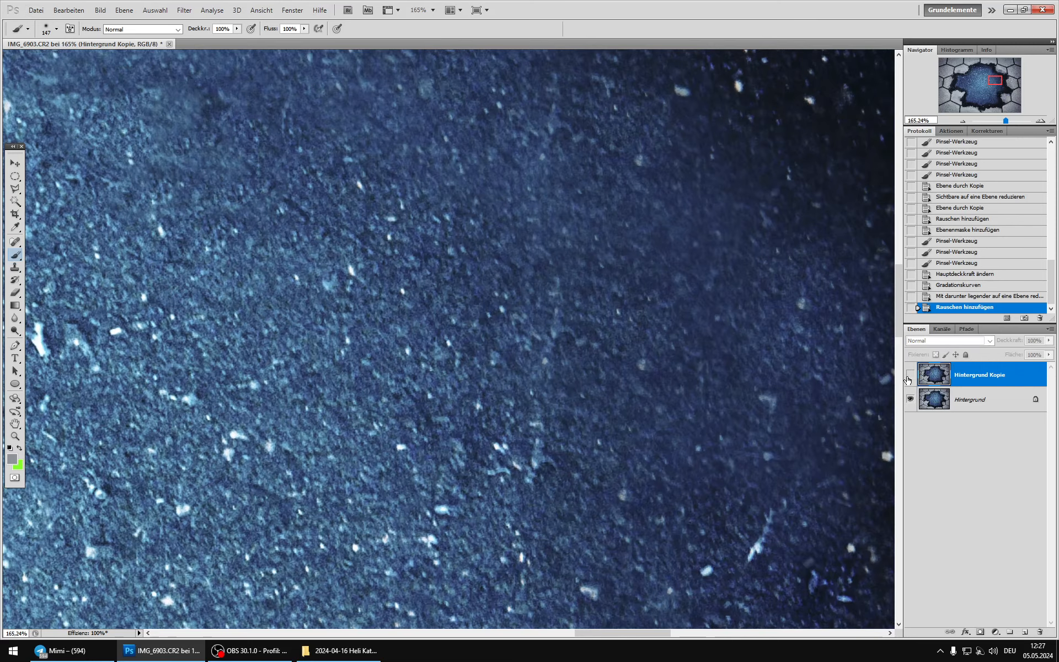
left_click(909, 376)
scroll(783, 237, "up", 3)
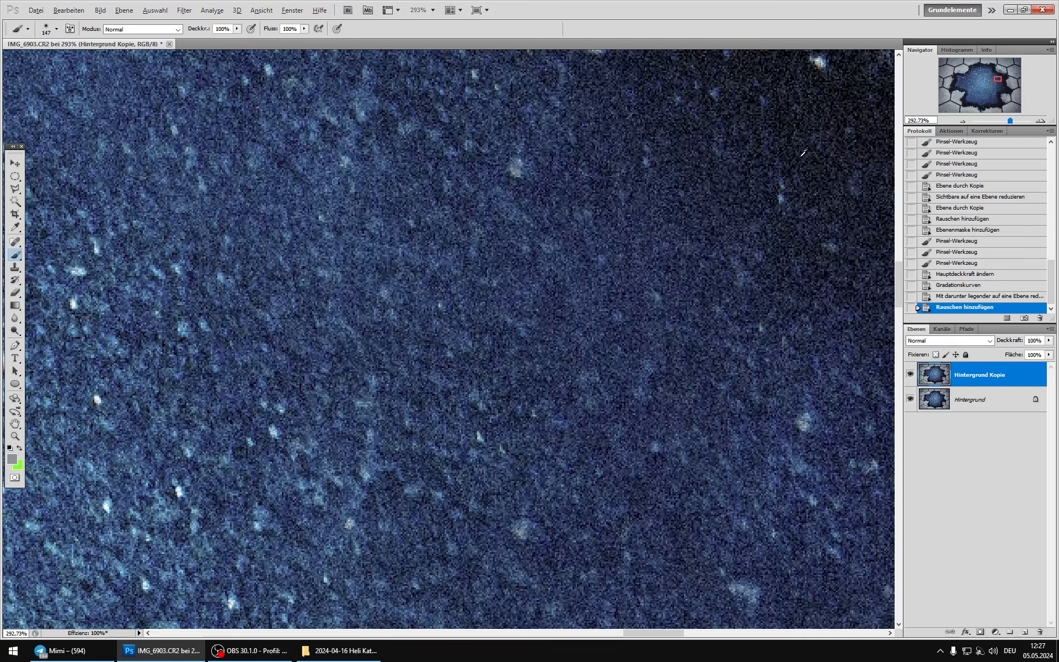
left_click(912, 376)
left_click(911, 375)
Step: Increase the contrast of Hintergrund Kopie with Curves by lowering the shadows and adding a midtone point at input 118, output 113
left_click(99, 10)
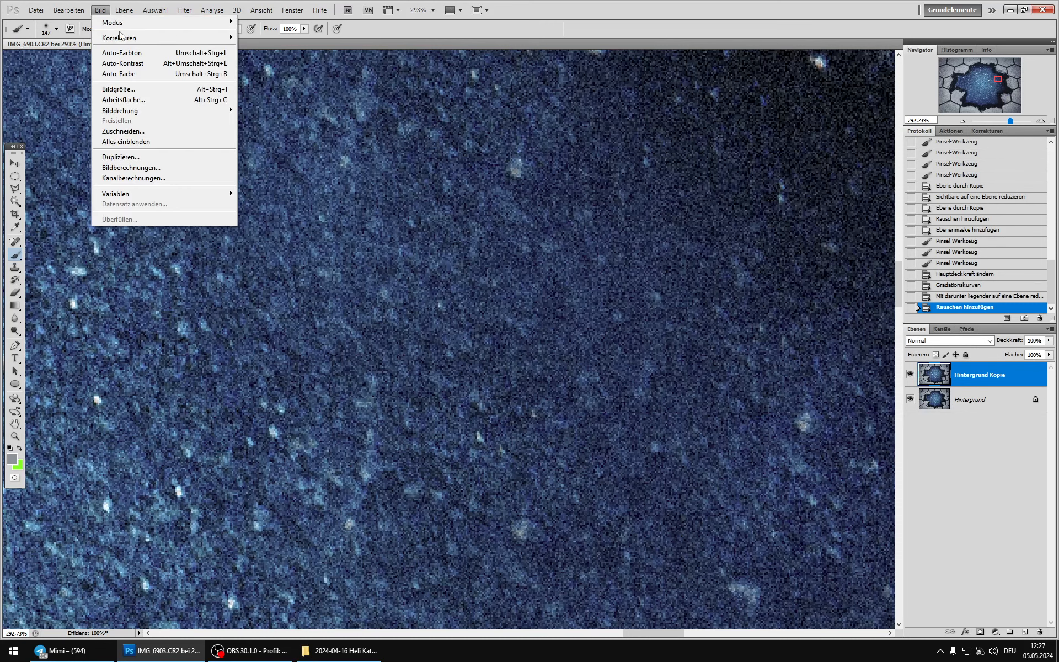
mouse_move(130, 36)
left_click(265, 59)
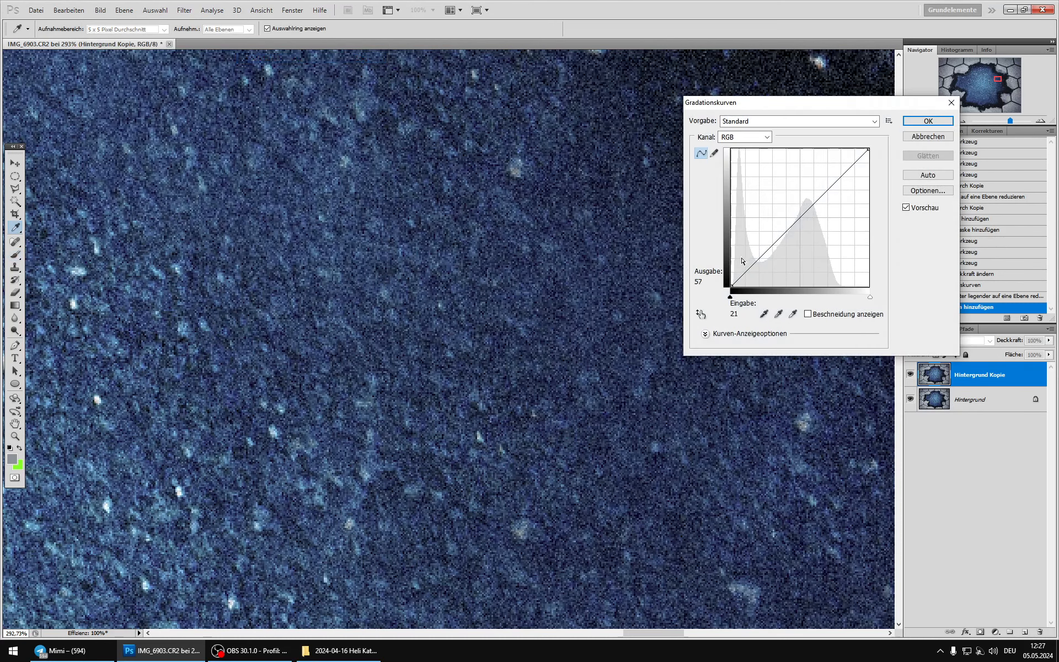
left_click_drag(743, 262, 754, 274)
left_click(798, 234)
left_click_drag(798, 234, 794, 225)
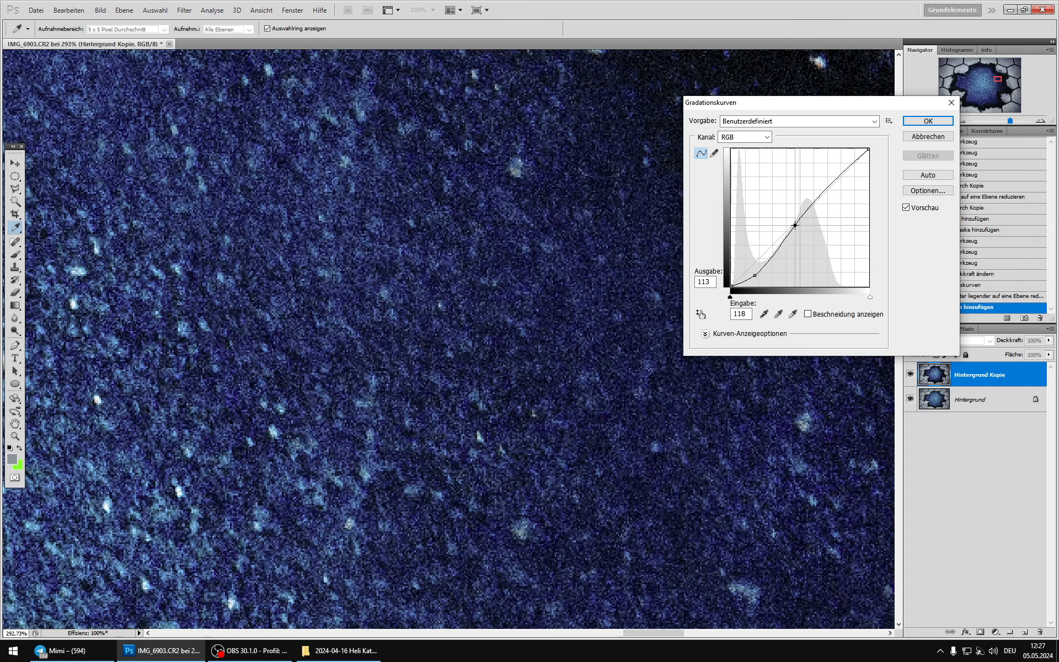
left_click(929, 121)
Step: Set Hintergrund Kopie's blend mode to Luminanz and compare the image with the layer on and off
left_click(948, 340)
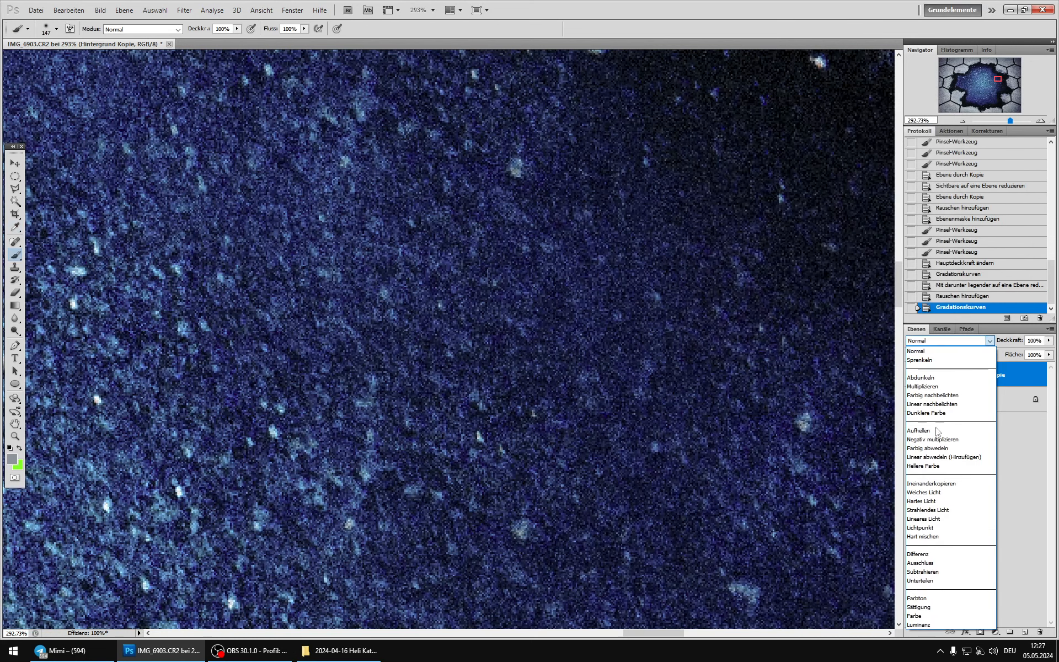
left_click(931, 623)
left_click(910, 373)
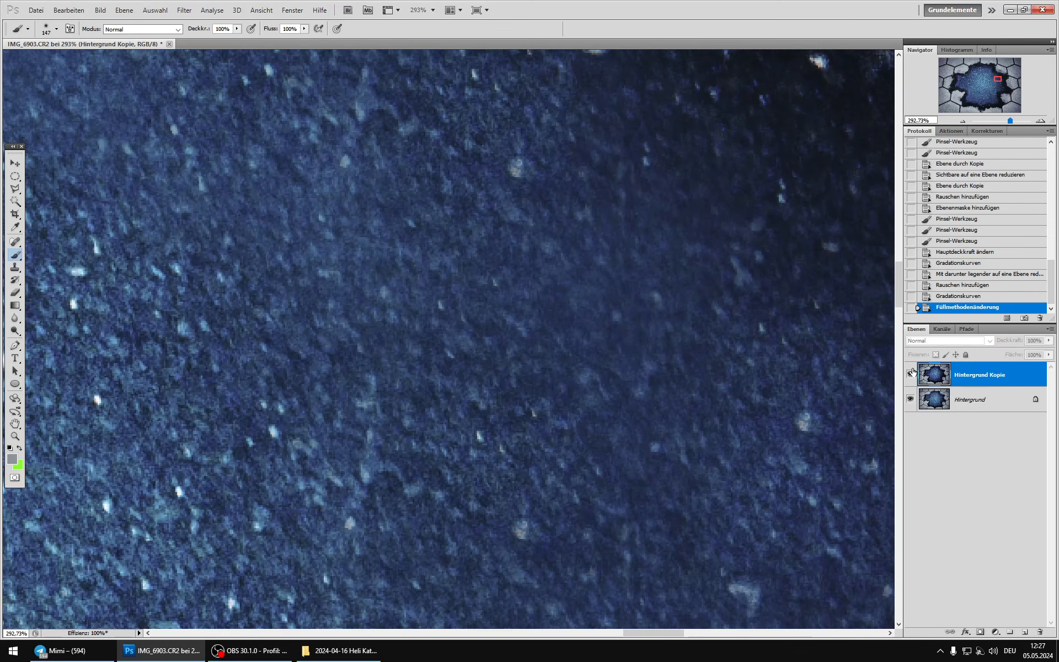
left_click(910, 374)
Step: Duplicate the Hintergrund layer and merge Hintergrund Kopie down into the duplicate
left_click(977, 401)
key("ctrl+j")
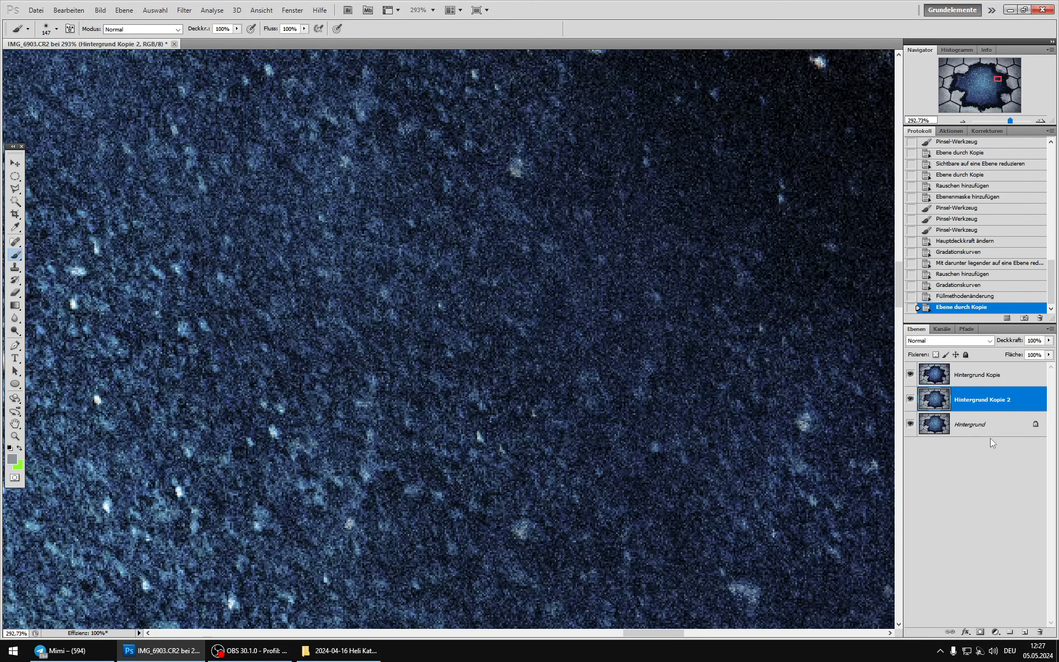
left_click(925, 375)
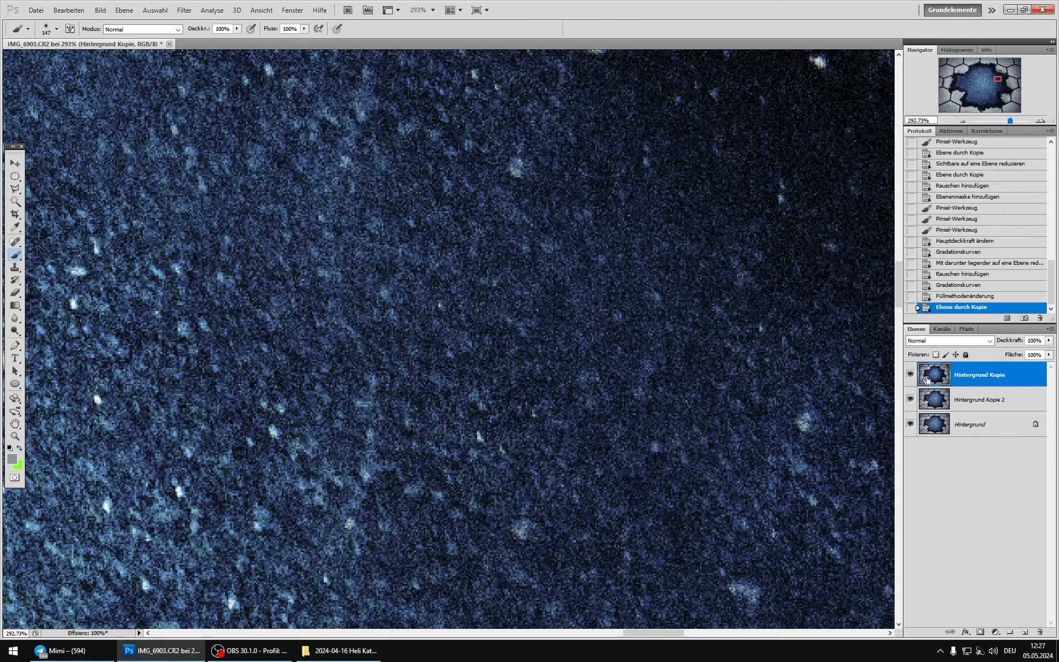
key("ctrl+e")
Step: Compare the merged grain layer on and off, both in close-up and across the whole image
left_click(911, 373)
left_click(911, 374)
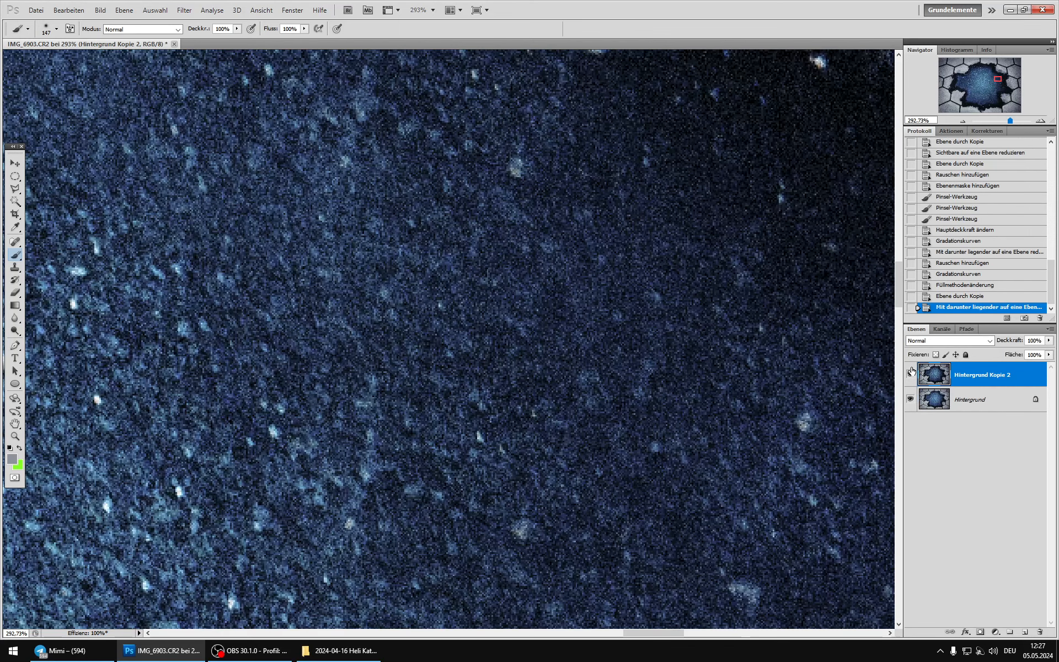
left_click(910, 370)
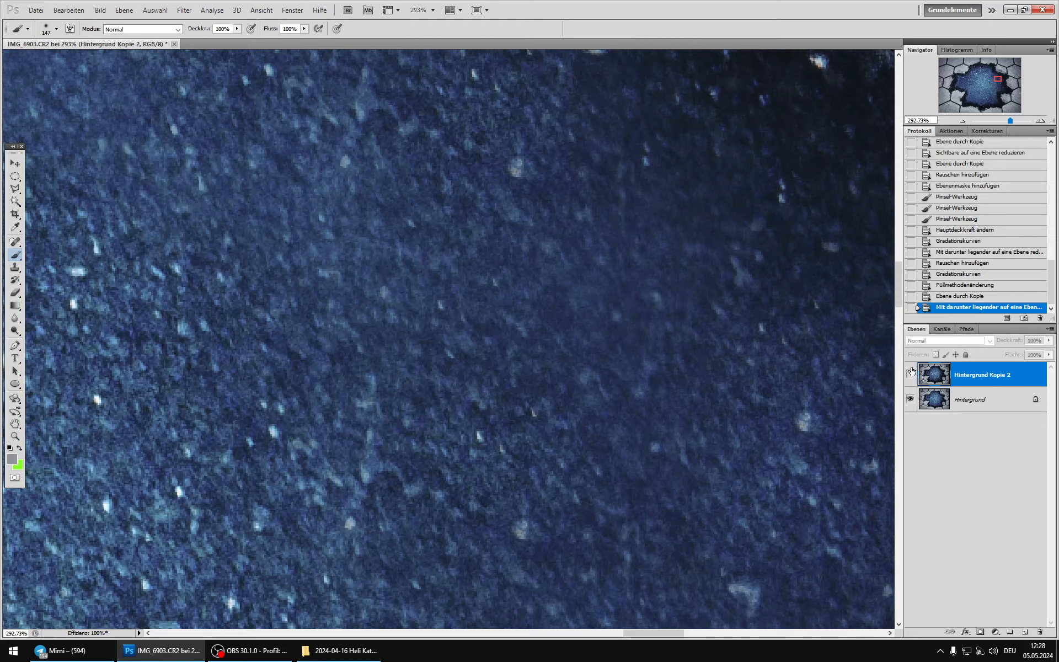
left_click(911, 370)
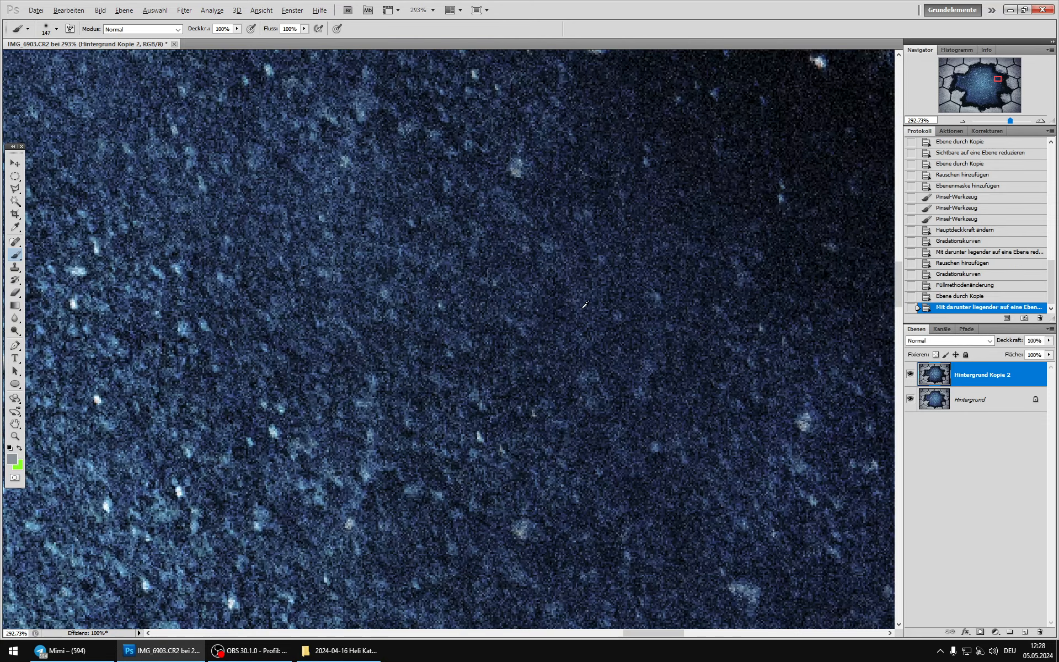
scroll(579, 304, "down", 10)
scroll(579, 304, "down", 2)
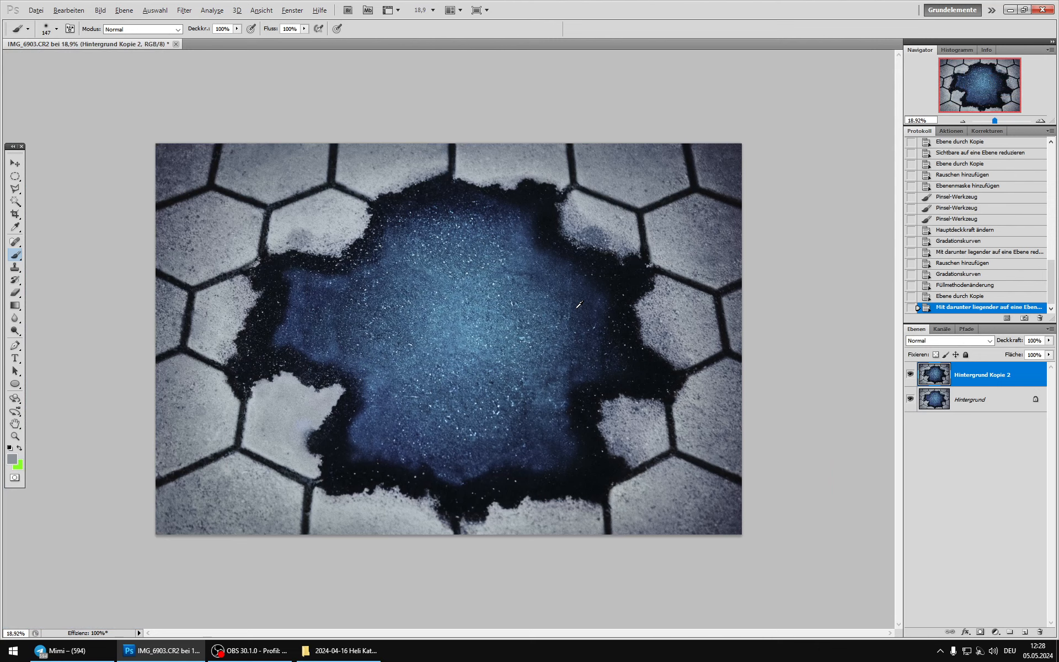
scroll(579, 303, "up", 1)
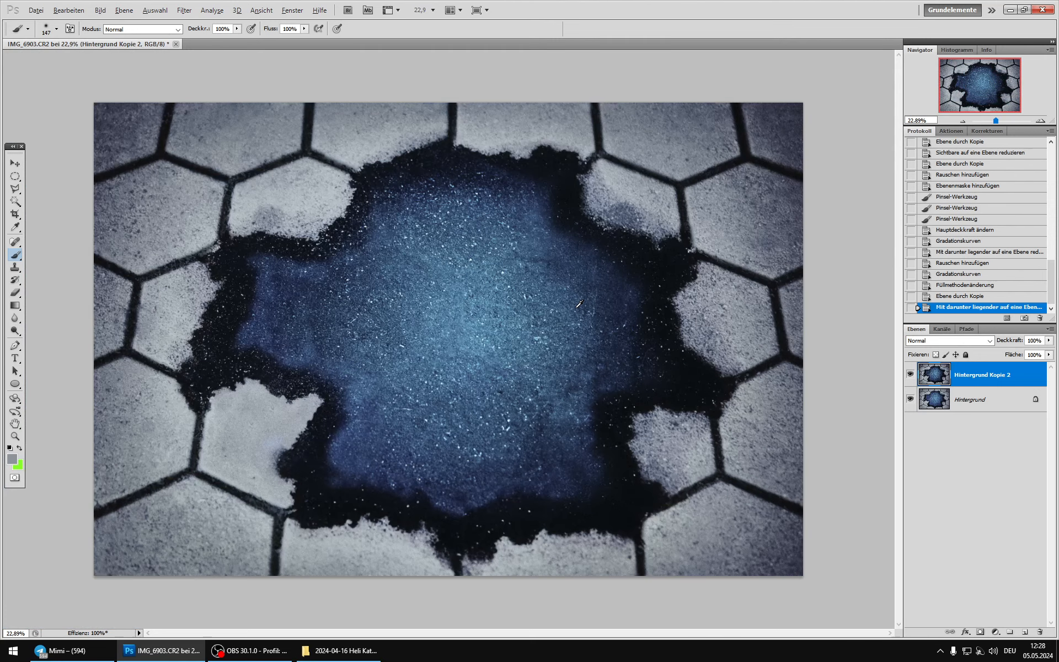
left_click(910, 374)
left_click(909, 373)
left_click(909, 372)
left_click(909, 373)
Step: Set the blend mode of Hintergrund Kopie 2 to Aufhellen
scroll(633, 336, "up", 10)
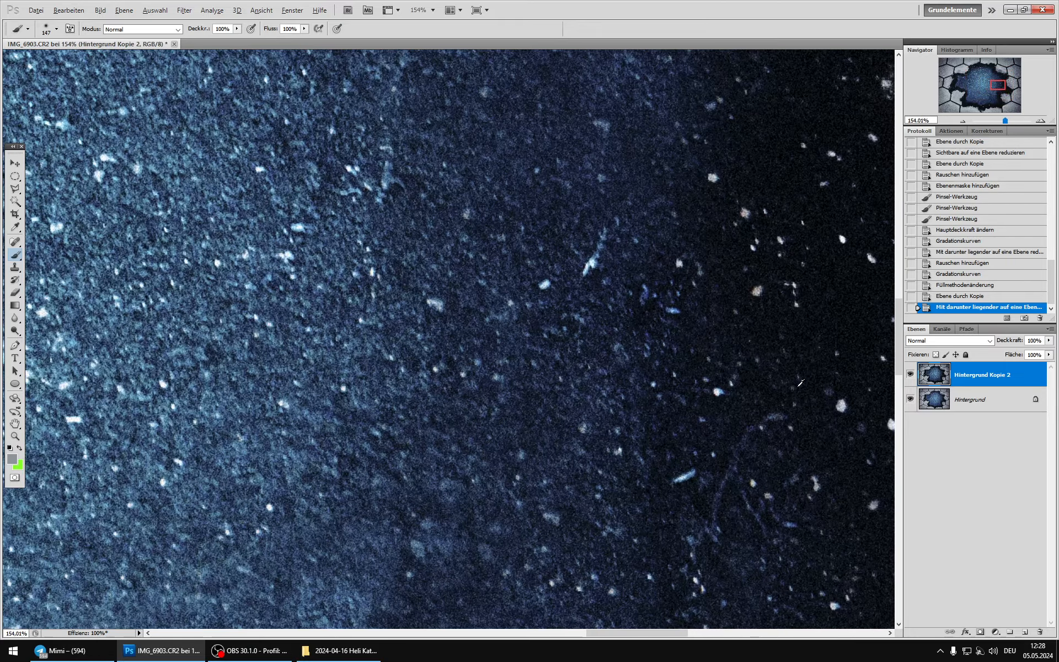
left_click(929, 344)
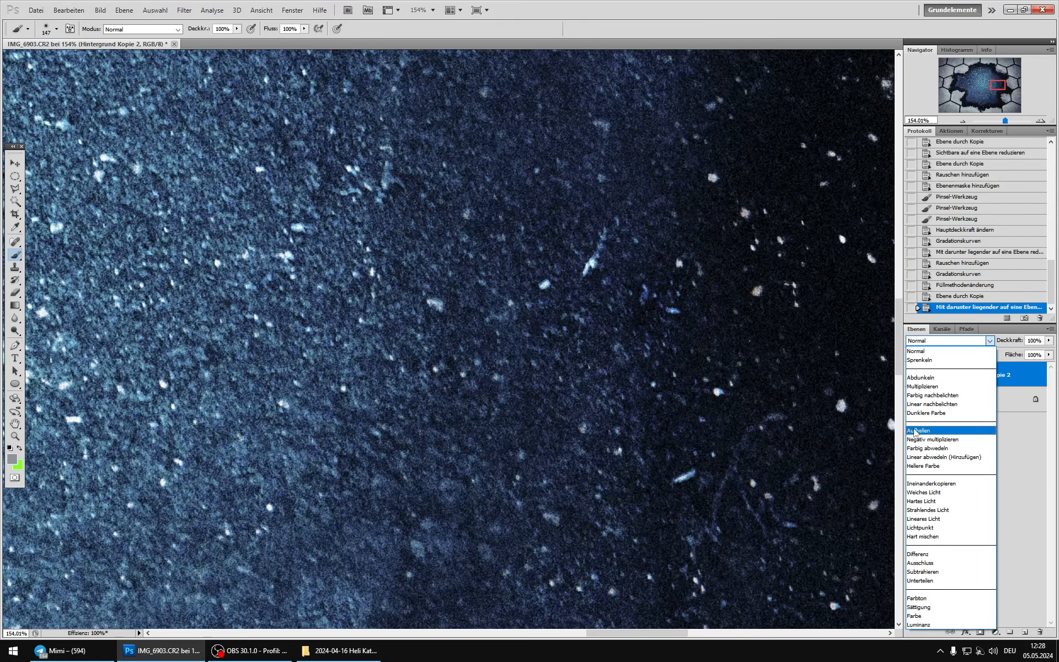
left_click(913, 428)
Step: Examine the effect of the lightening grain layer on the blue area and the whole image by toggling its visibility
left_click(908, 371)
left_click(909, 371)
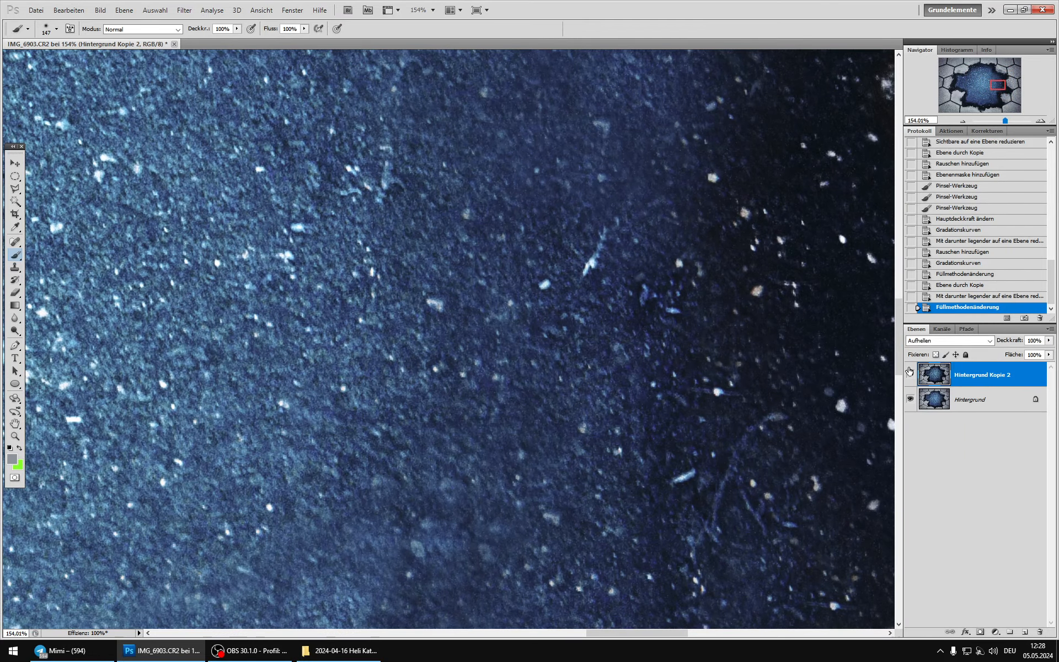
left_click(909, 371)
left_click(909, 371)
left_click(909, 371)
left_click(909, 371)
left_click(908, 371)
left_click(909, 371)
scroll(551, 317, "down", 12)
scroll(553, 313, "down", 8)
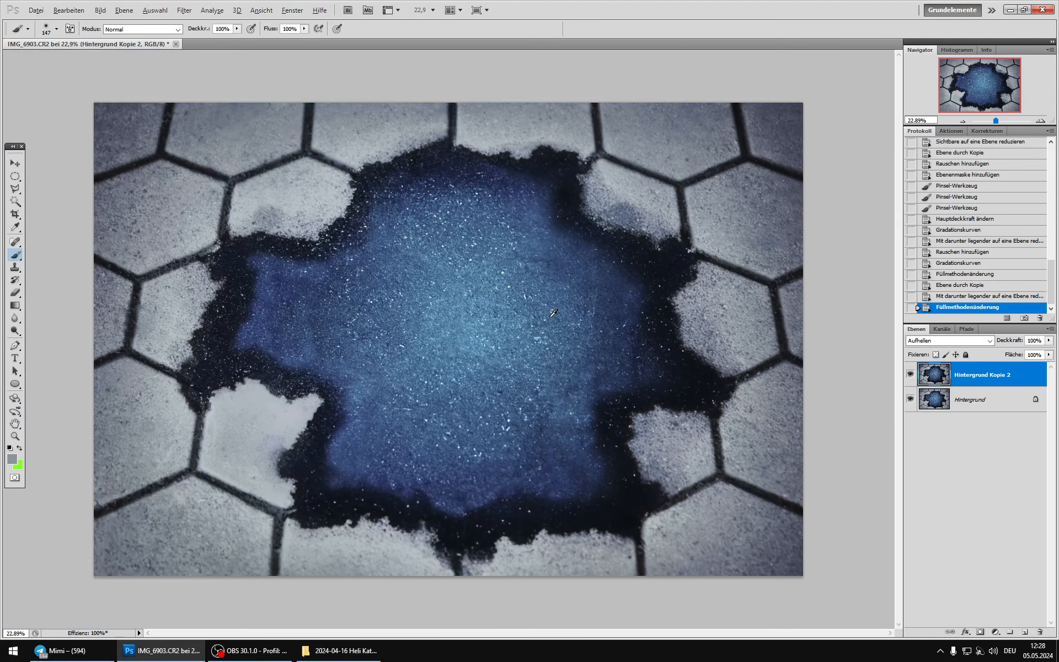
left_click(909, 375)
left_click(909, 374)
left_click(909, 375)
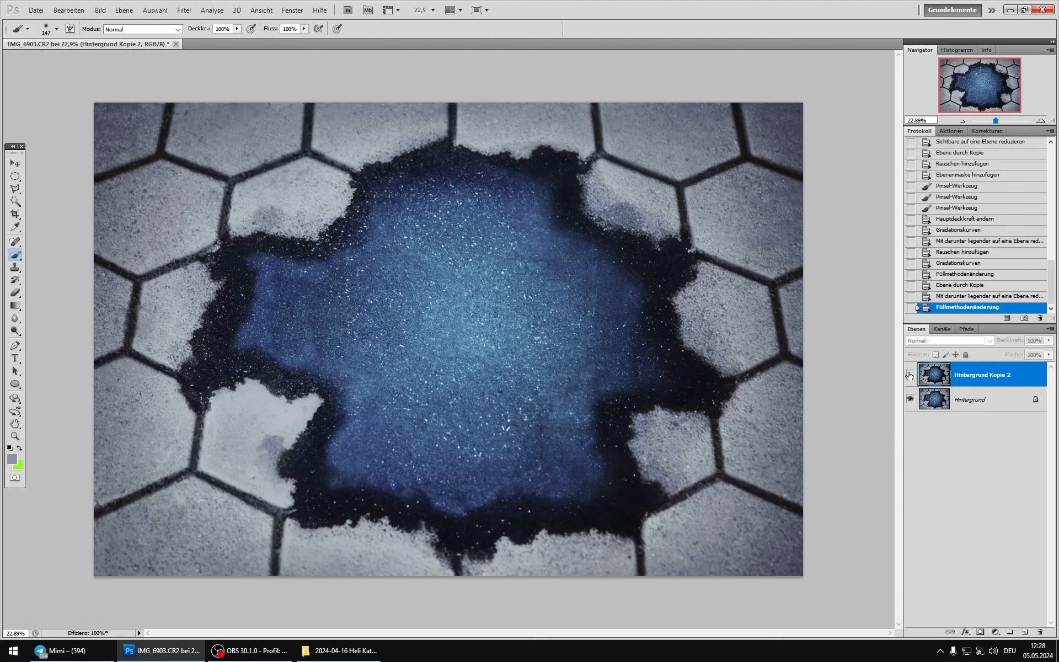
left_click(909, 374)
left_click(910, 374)
left_click(909, 375)
left_click(909, 374)
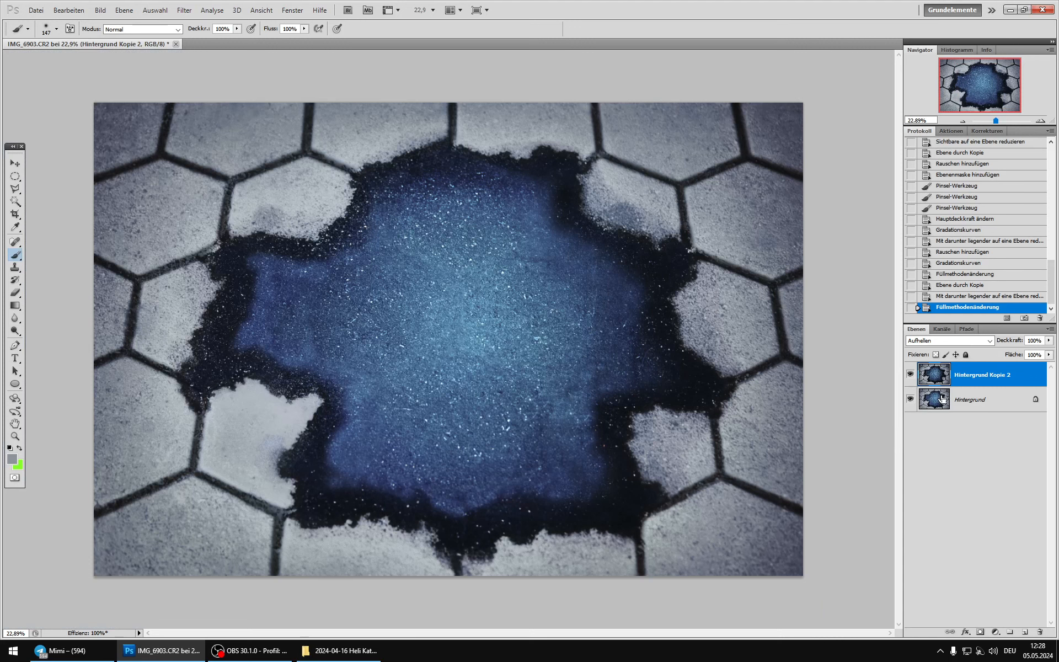
Step: Merge Hintergrund Kopie 2 down into Hintergrund and copy the entire flattened image
key("ctrl+e")
key("ctrl+a")
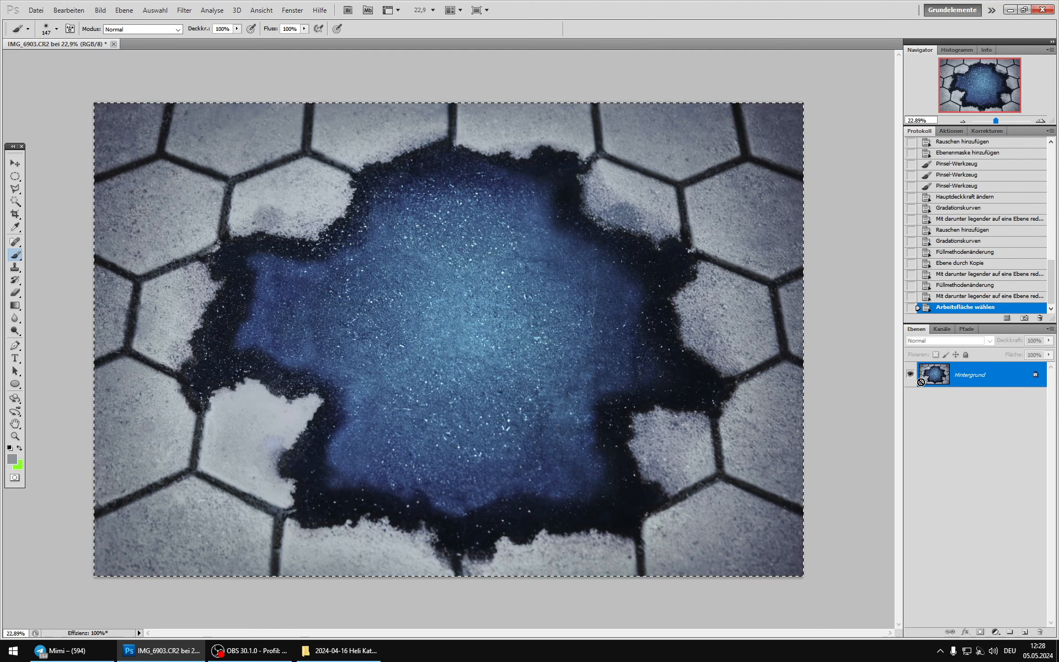
Step: Return the document to the merged history state just before the last noise addition, checking the intermediate states along the way
left_click(960, 265)
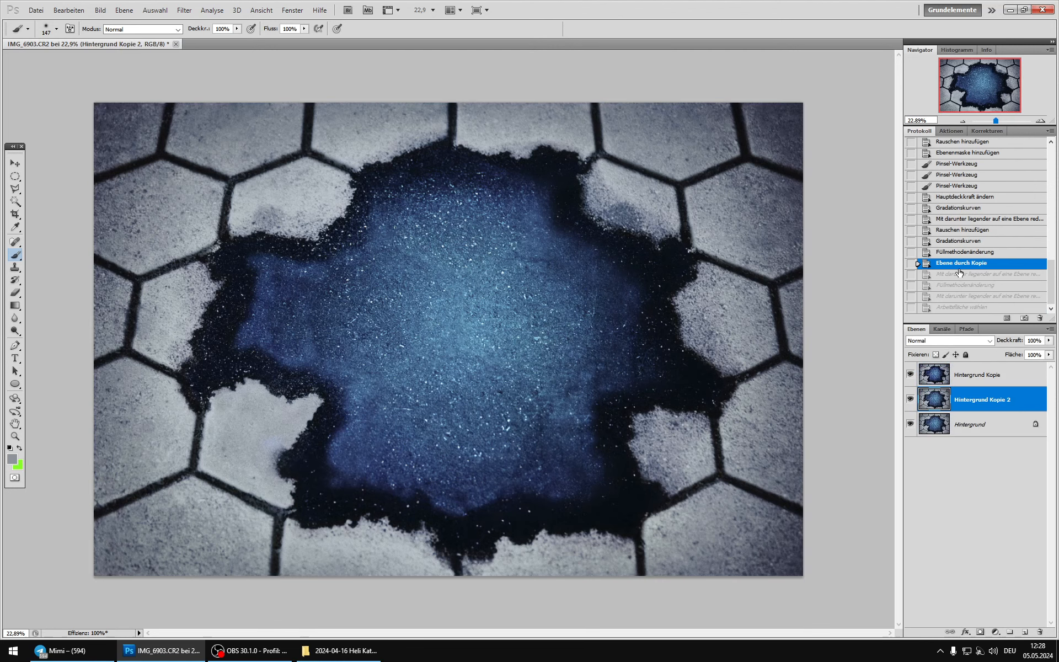
left_click(910, 374)
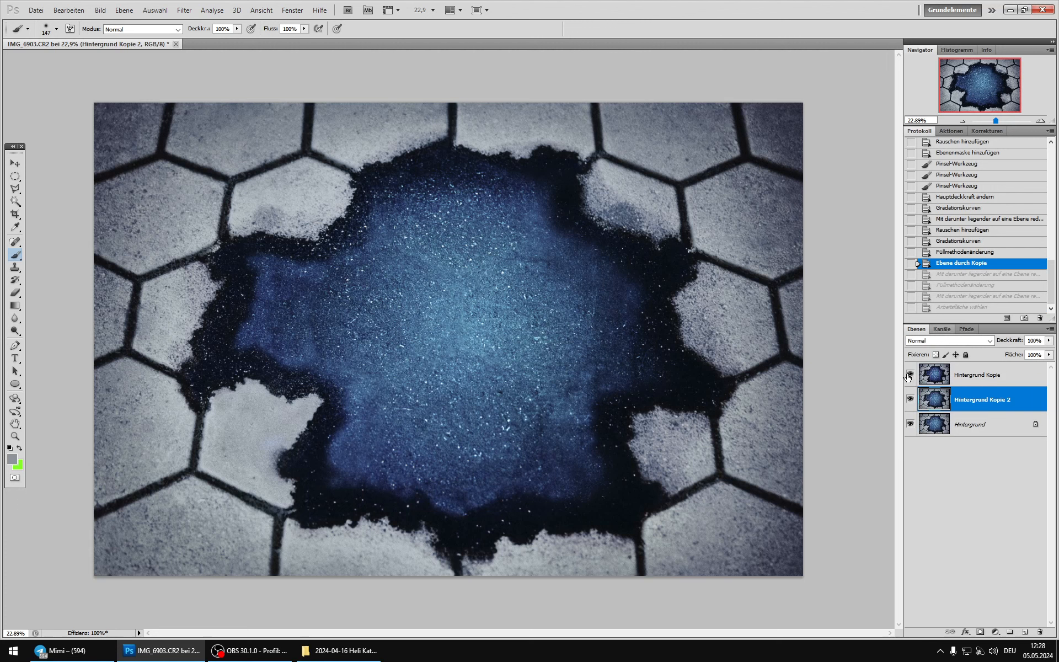
left_click(962, 253)
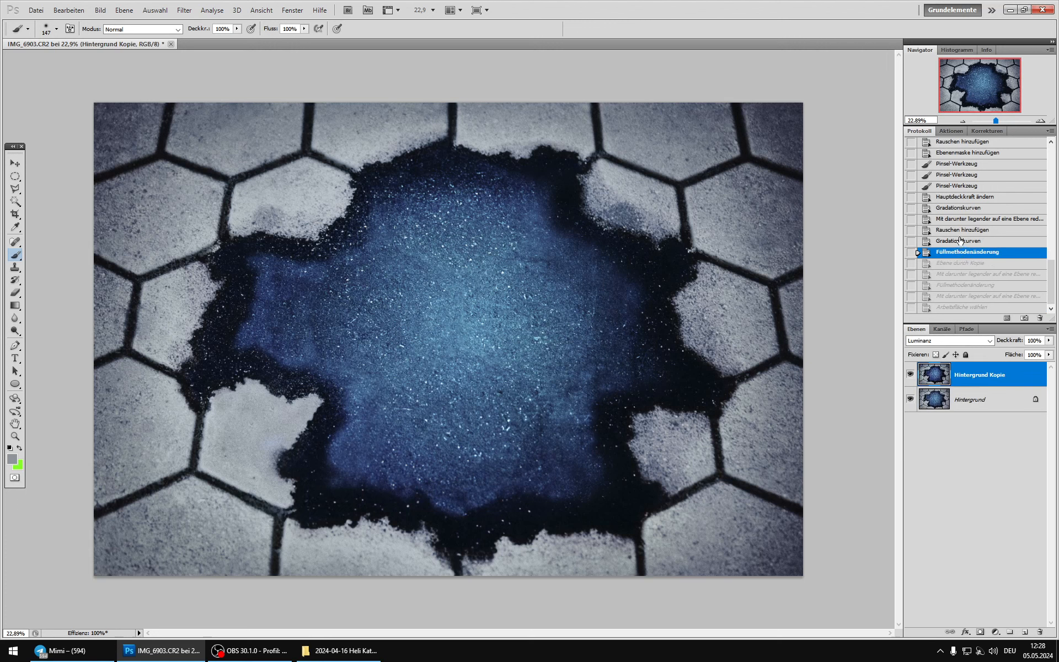
left_click(958, 242)
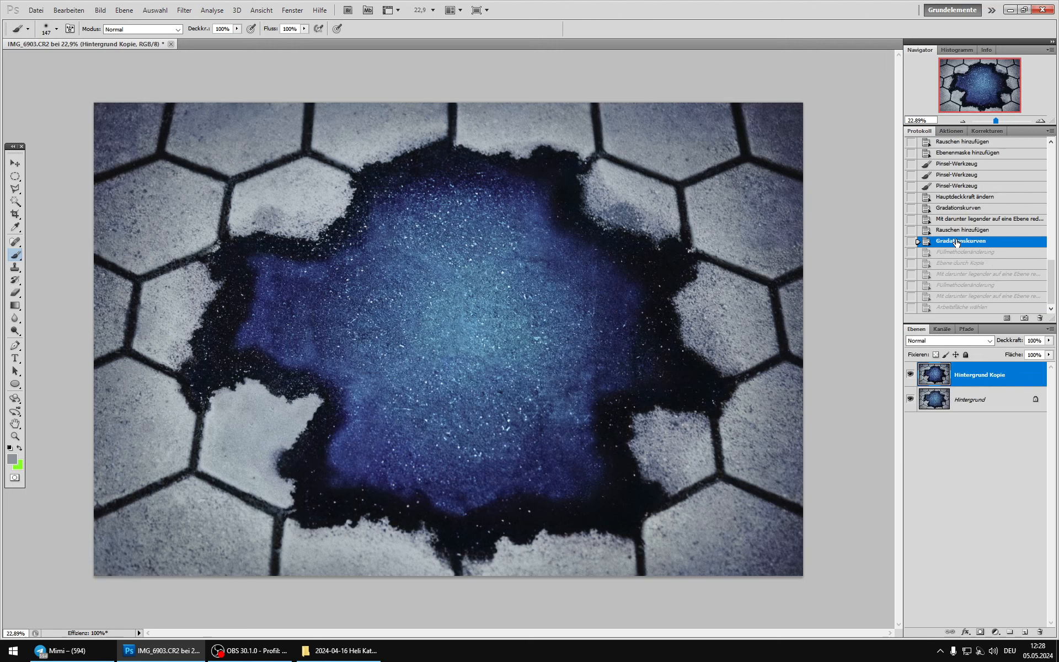
left_click(956, 252)
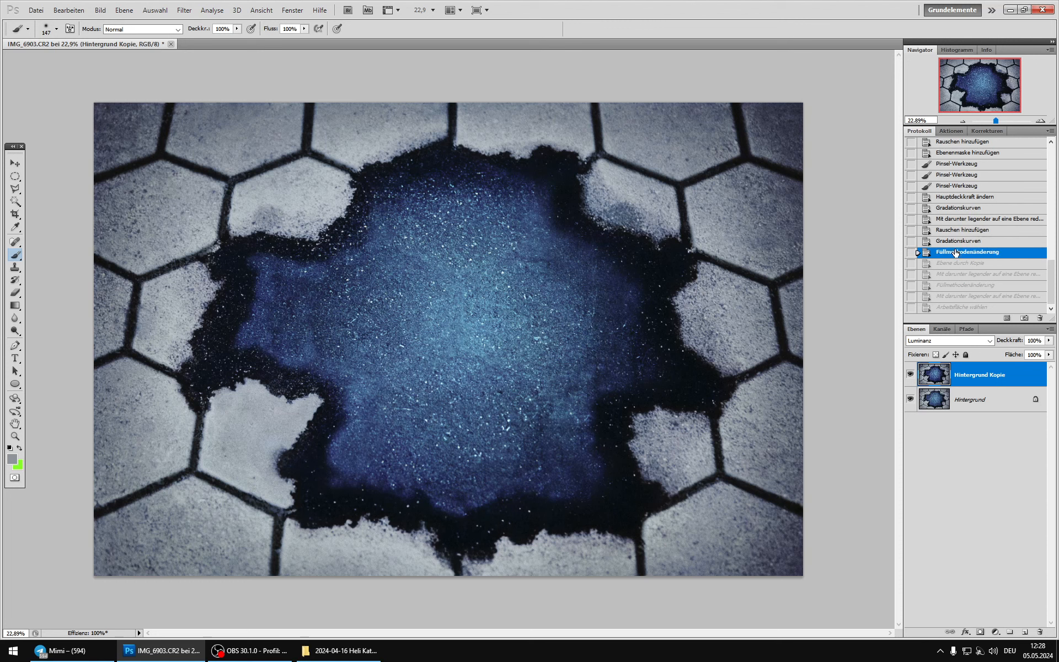
left_click(910, 374)
left_click(909, 375)
left_click(907, 375)
left_click(907, 375)
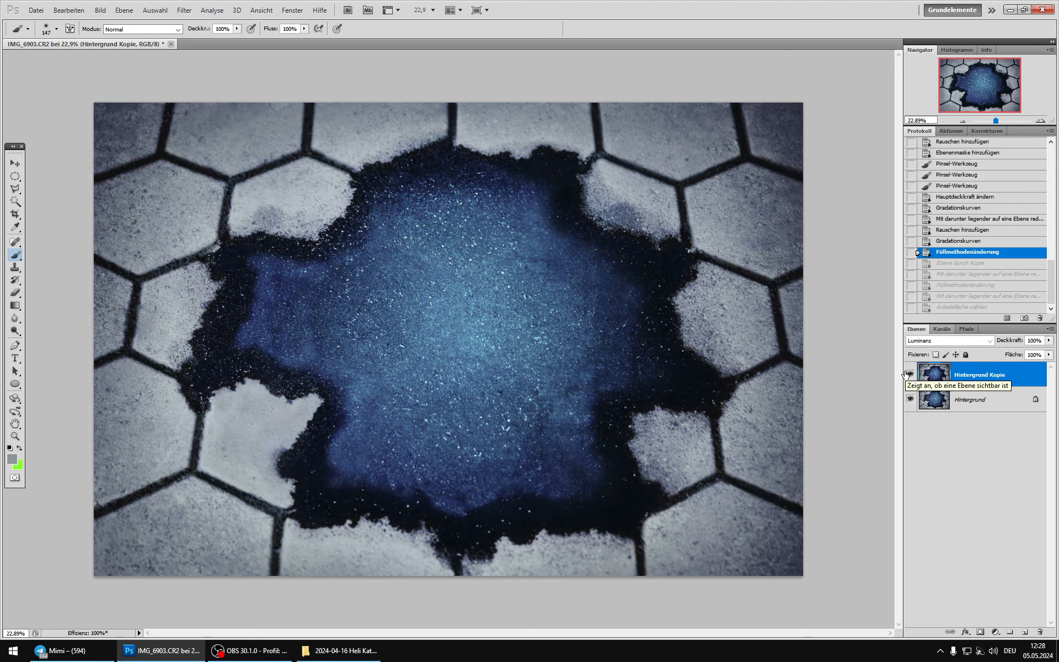
left_click(956, 230)
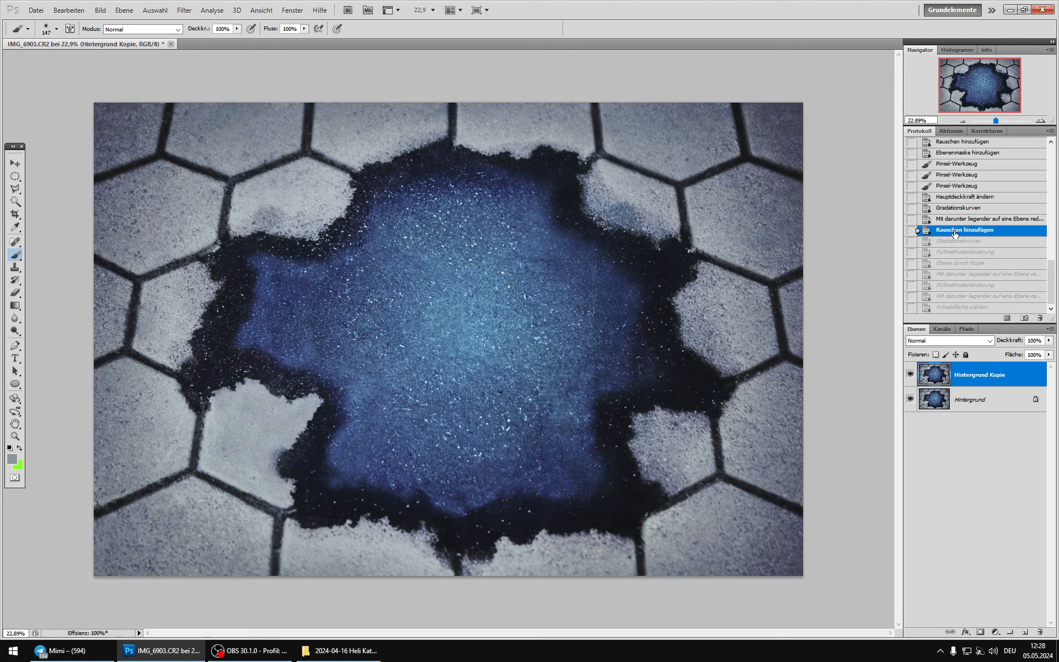
left_click(955, 220)
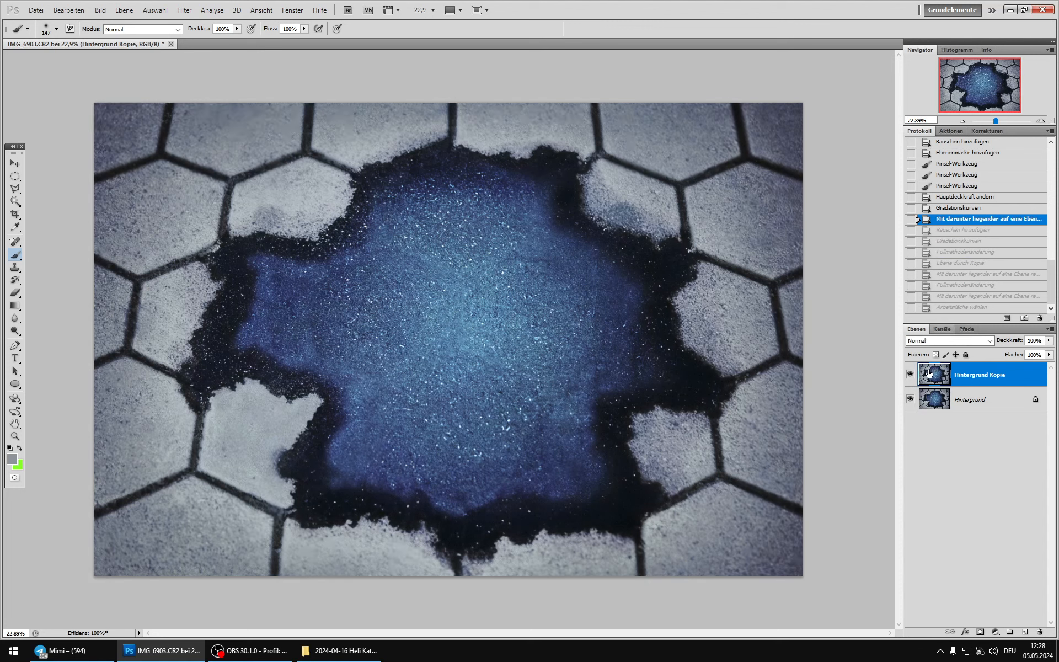
Step: Paste the copied image as a new layer above Hintergrund Kopie and compare it on and off
key("ctrl+v")
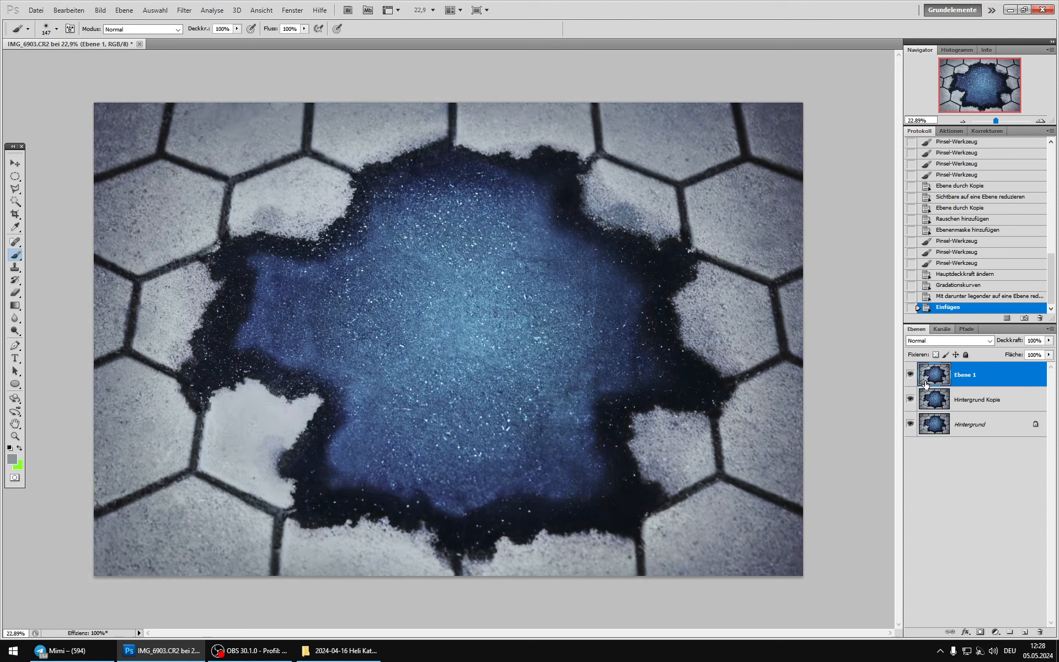
left_click(910, 376)
left_click(910, 376)
left_click(910, 375)
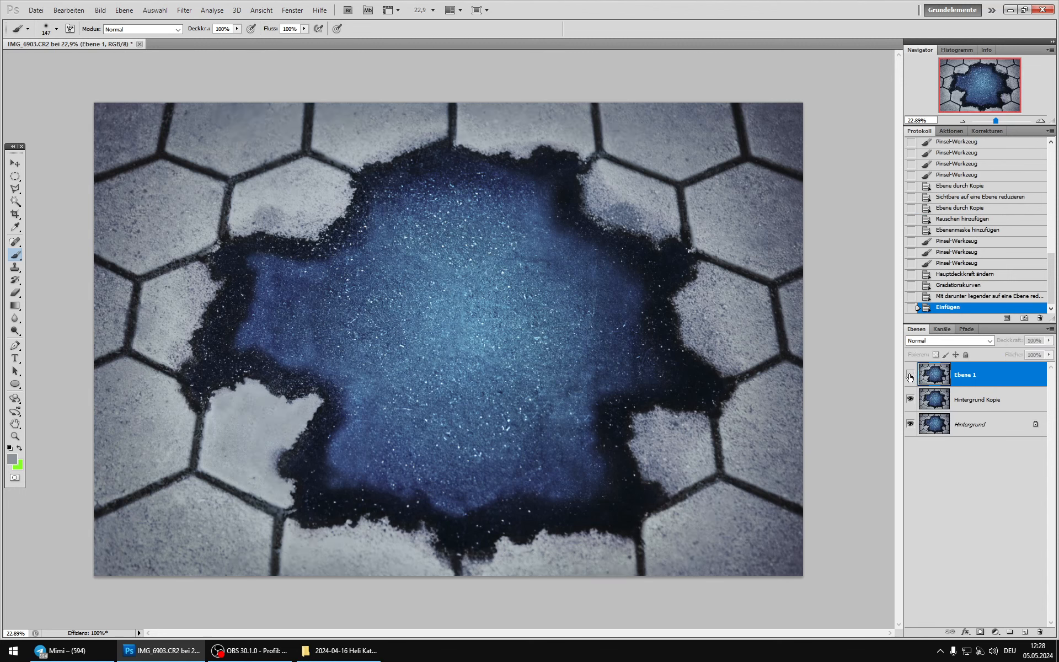
left_click(910, 376)
left_click(910, 376)
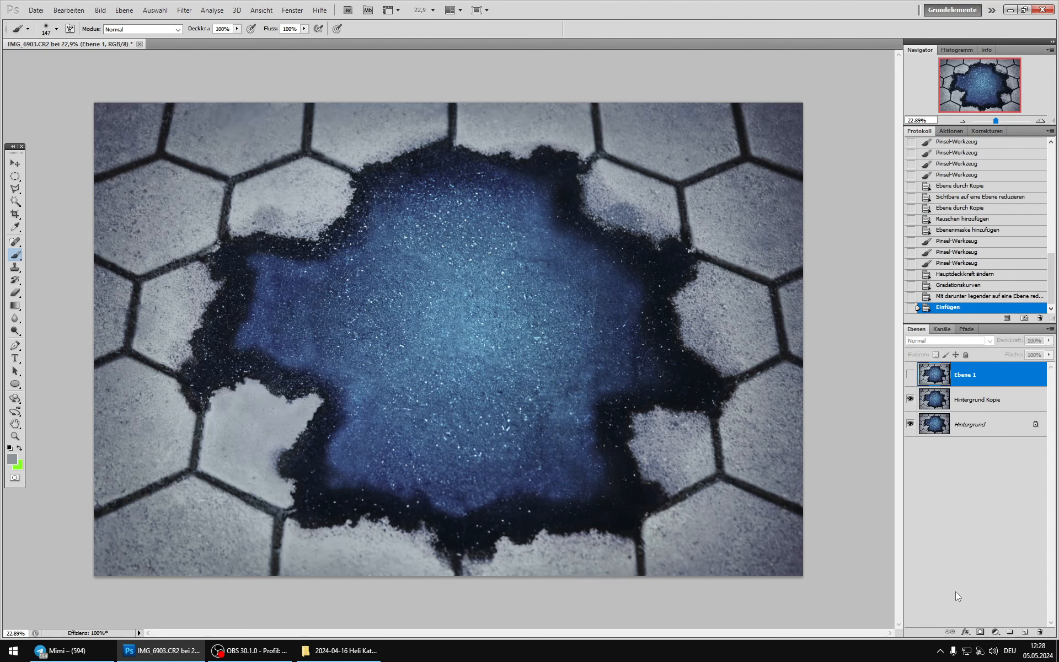
left_click(910, 375)
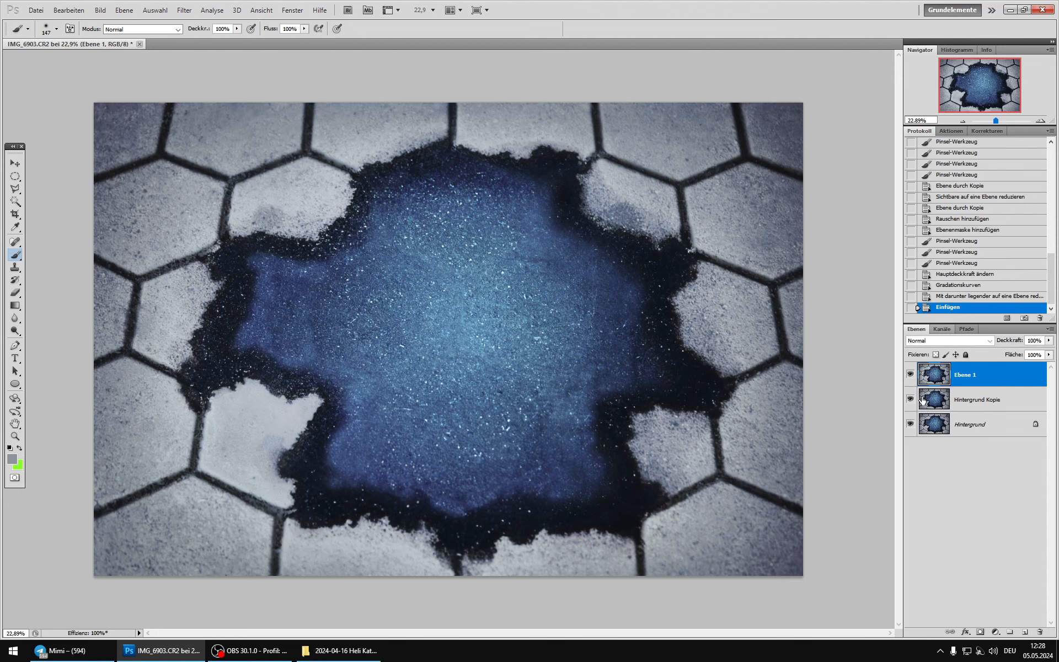
Step: Add a fully black layer mask to Ebene 1 and prepare a soft white brush of 618 px
left_click(980, 632, "alt")
key("x")
right_click(498, 327)
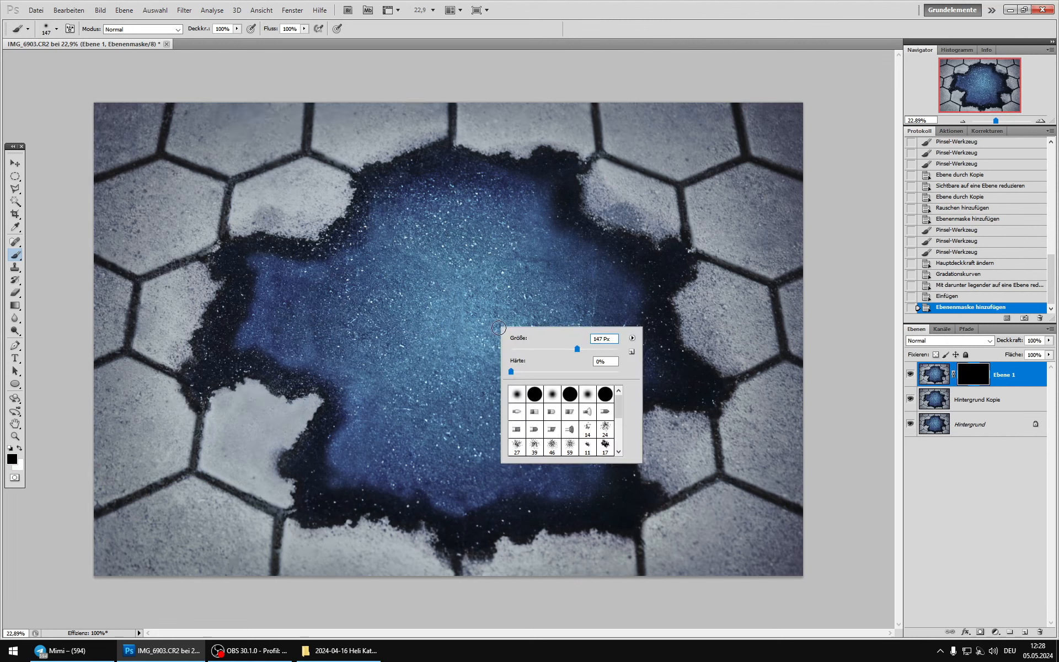
left_click(608, 351)
left_click(616, 2)
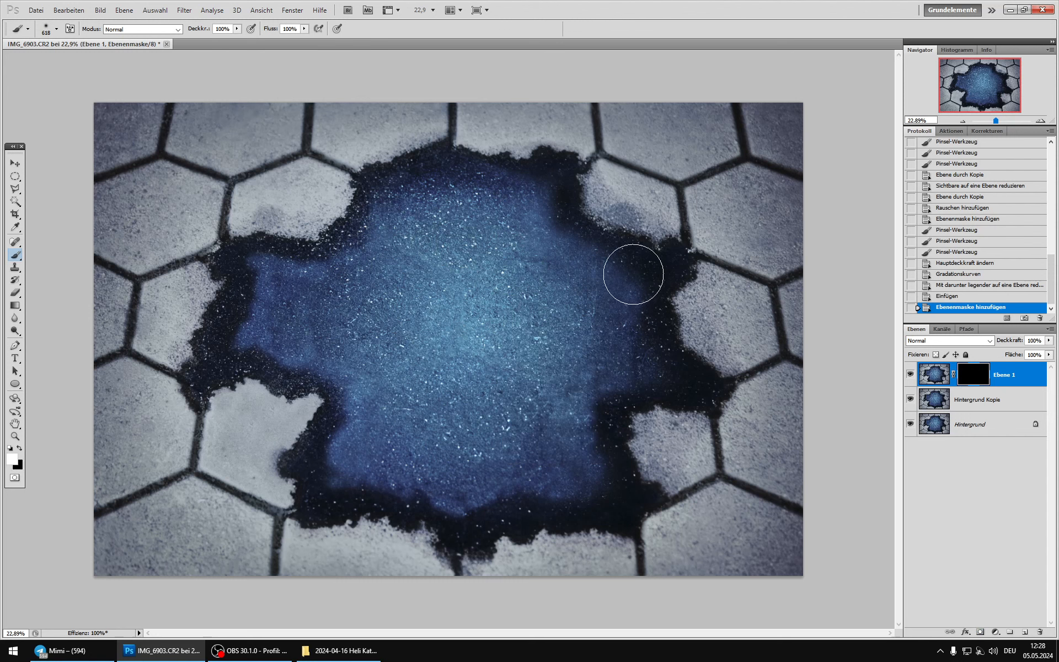
key("x")
Step: Paint white on the Ebene 1 mask across the blue centre to reveal the pasted version only there
mouse_move(401, 243)
left_mouse_down()
mouse_move(539, 237)
mouse_move(622, 293)
mouse_move(640, 364)
left_mouse_up()
mouse_move(603, 455)
left_mouse_down()
mouse_move(596, 491)
mouse_move(463, 496)
left_mouse_up()
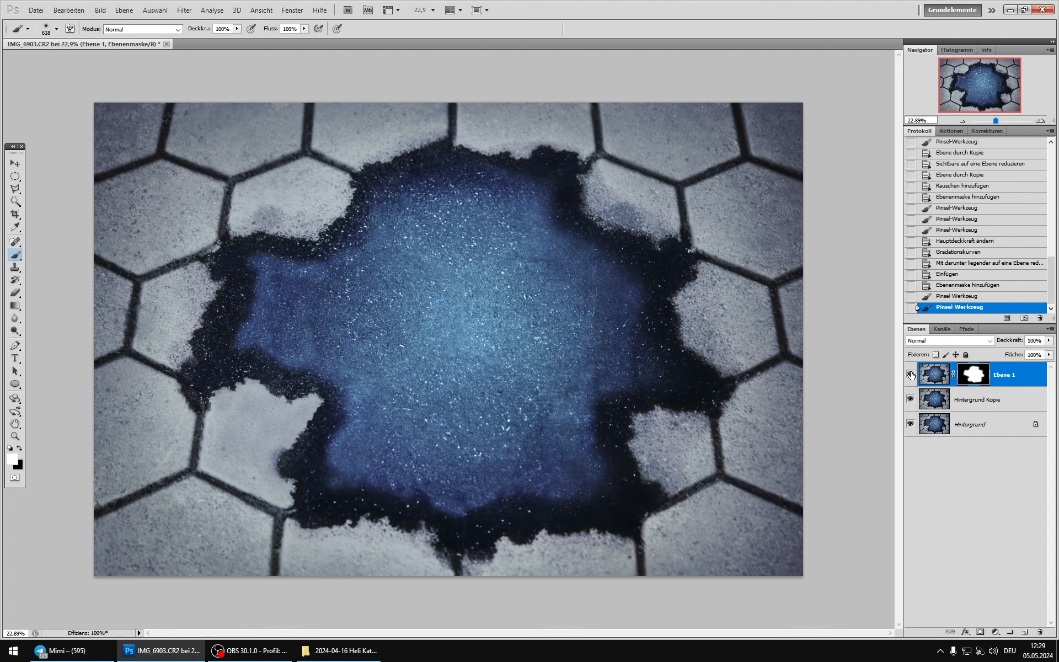
scroll(705, 329, "down", 5)
scroll(706, 329, "up", 2)
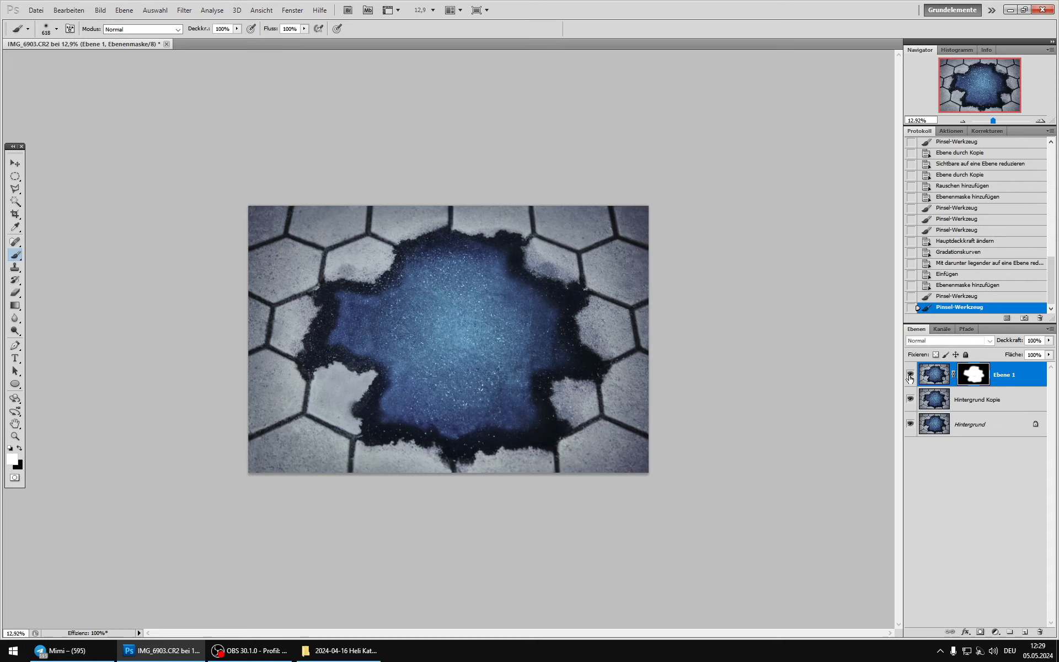
Step: Merge Ebene 1 and Hintergrund Kopie down into Hintergrund and duplicate the flattened layer
key("ctrl+e")
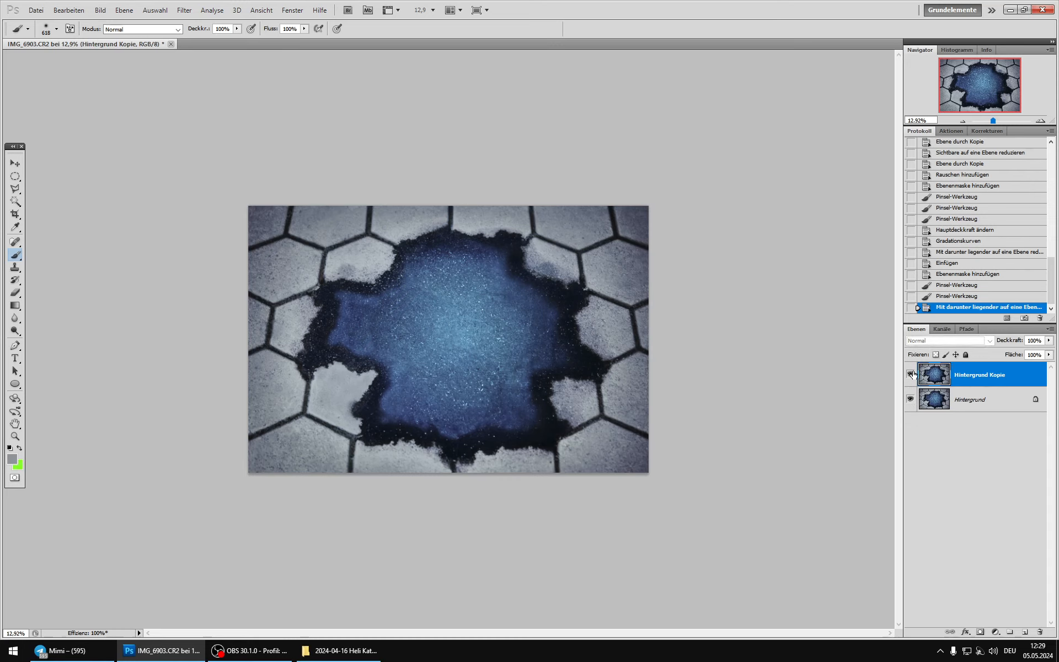
key("ctrl+e")
key("ctrl+j")
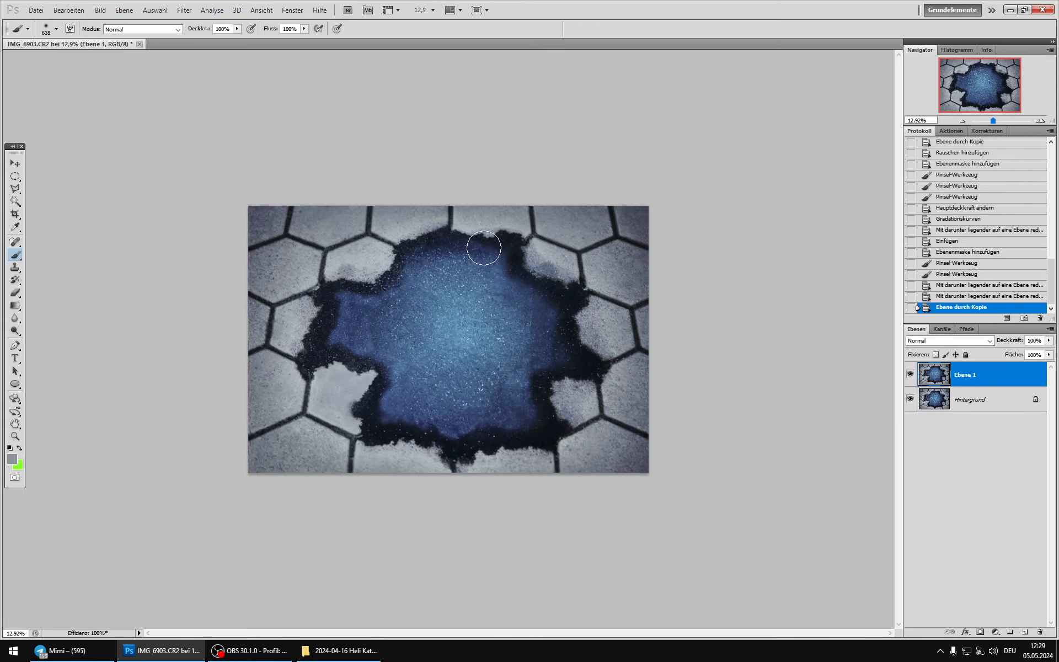
Step: Clone clean stone texture over the dark patch on the pale stone at the blue area's upper-left edge
scroll(330, 225, "up", 2)
scroll(330, 225, "up", 8)
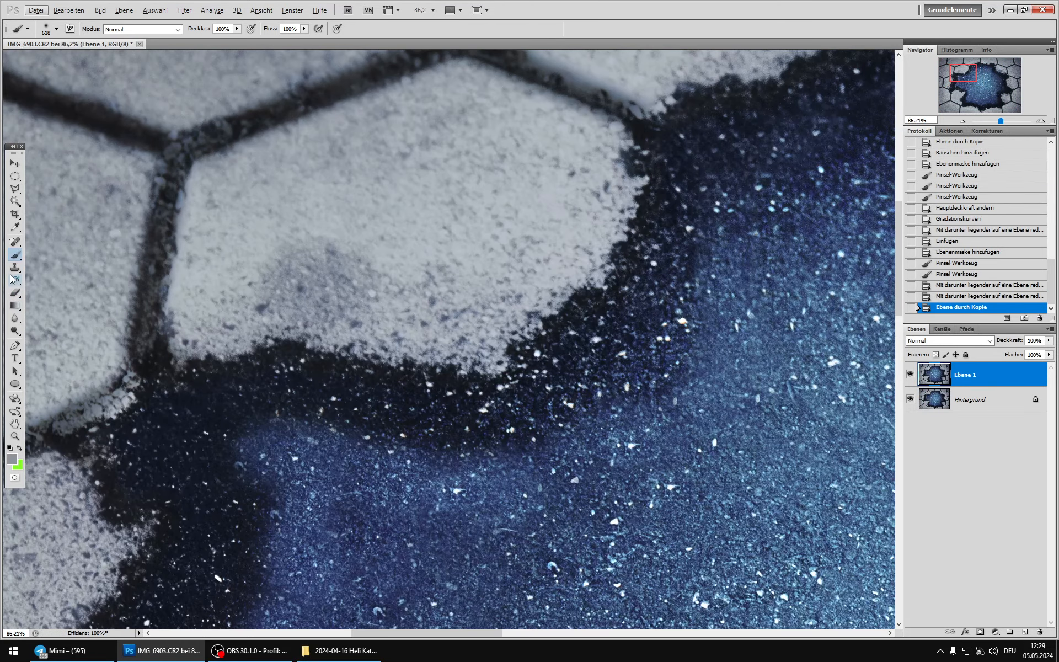
left_click(14, 268)
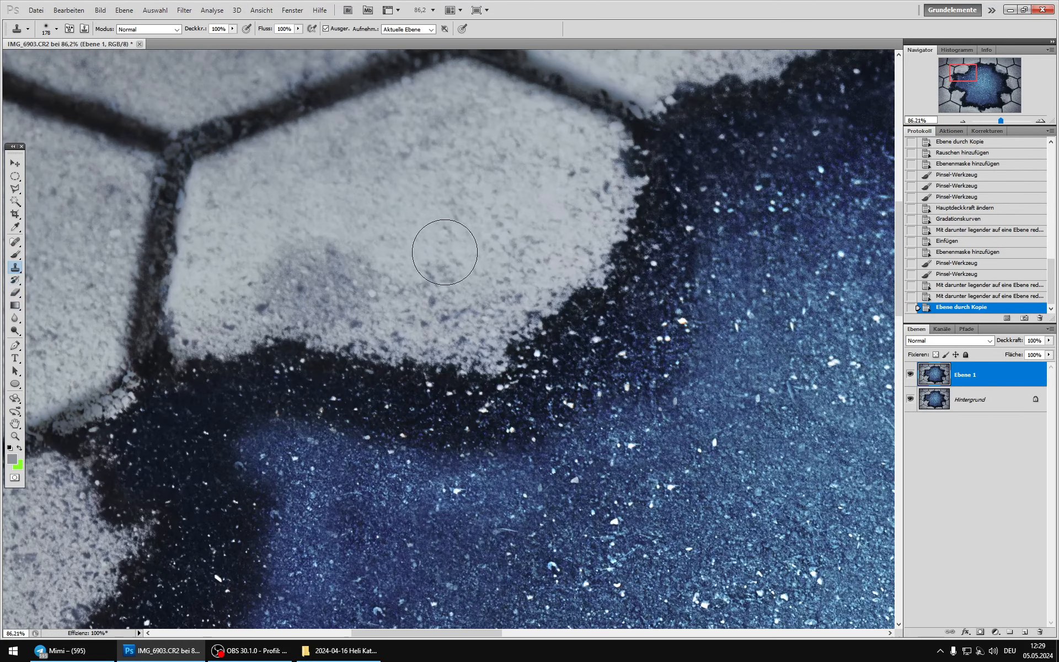
left_click_drag(320, 267, 347, 281)
mouse_move(277, 282)
left_mouse_down()
mouse_move(367, 248)
mouse_move(349, 237)
mouse_move(316, 239)
mouse_move(328, 256)
mouse_move(284, 259)
mouse_move(304, 270)
mouse_move(256, 287)
left_mouse_up()
scroll(404, 255, "down", 6)
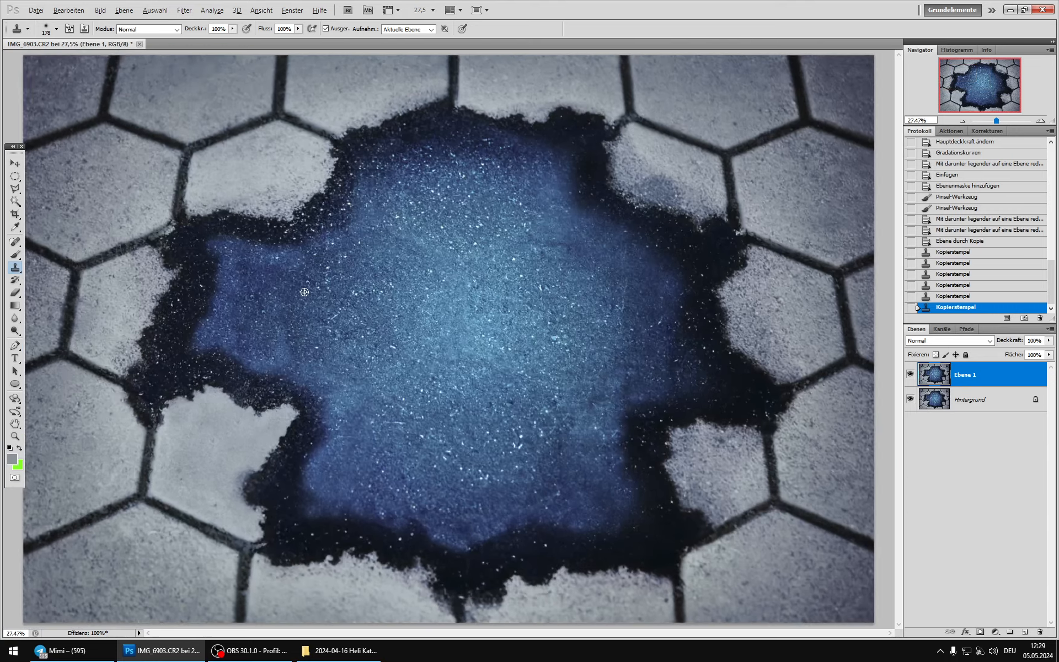
Step: Clone clean stone texture over the bluish patch on the pale stone at the blue area's upper-right edge
scroll(727, 165, "up", 3)
scroll(727, 164, "up", 3)
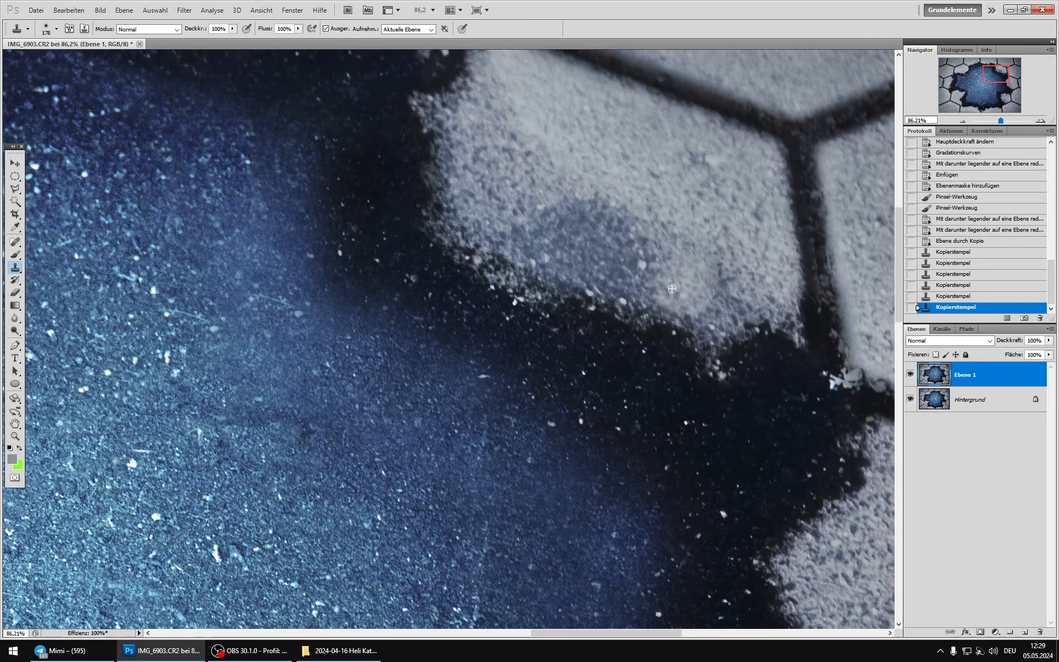
left_click(562, 224)
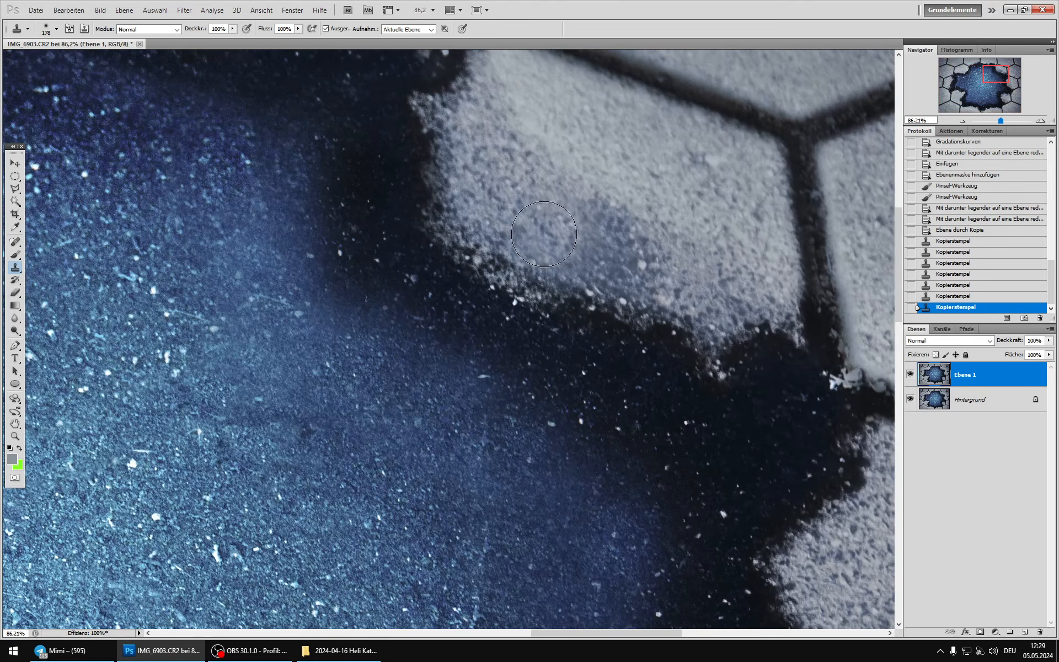
left_click(545, 234)
left_click(535, 172, "alt")
mouse_move(628, 231)
left_mouse_down()
mouse_move(597, 254)
mouse_move(613, 227)
mouse_move(631, 270)
mouse_move(671, 263)
mouse_move(657, 269)
mouse_move(583, 233)
mouse_move(630, 241)
left_mouse_up()
left_click(601, 213)
left_click(630, 252)
scroll(738, 305, "down", 5)
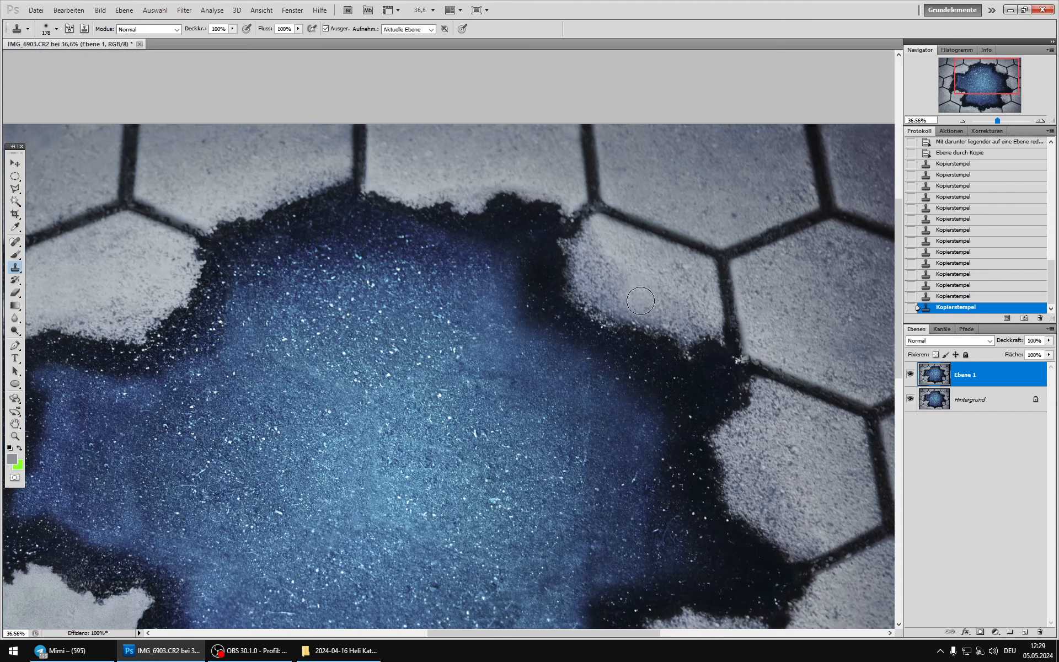
scroll(709, 363, "down", 3)
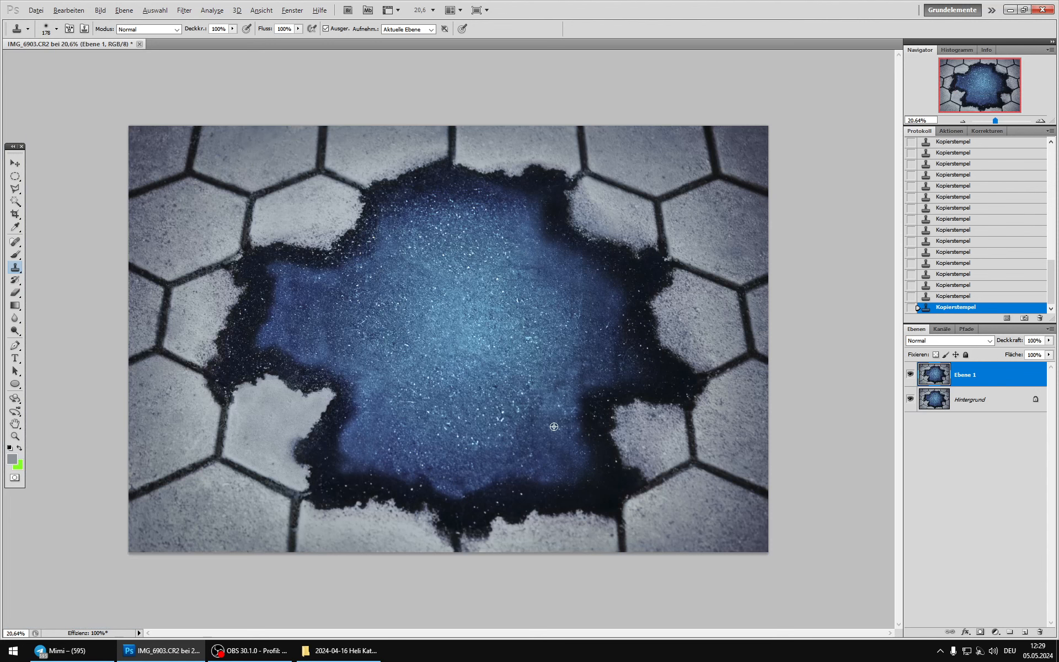
Step: Check the retouched Ebene 1 against the original, merge it into Hintergrund and duplicate the result
left_click(911, 374)
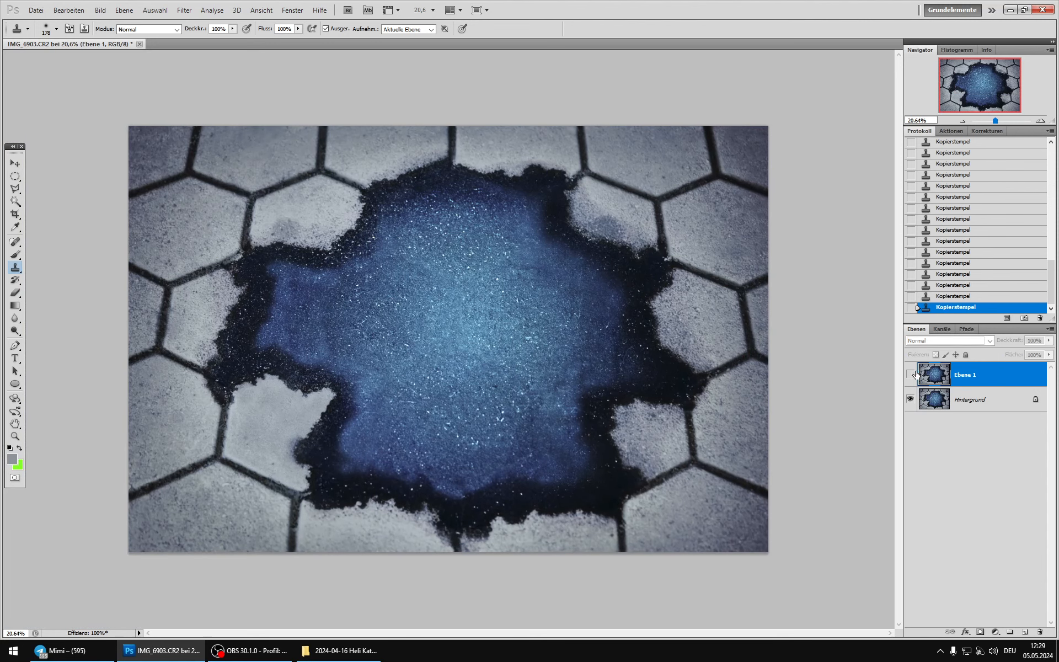
left_click(911, 374)
key("ctrl+e")
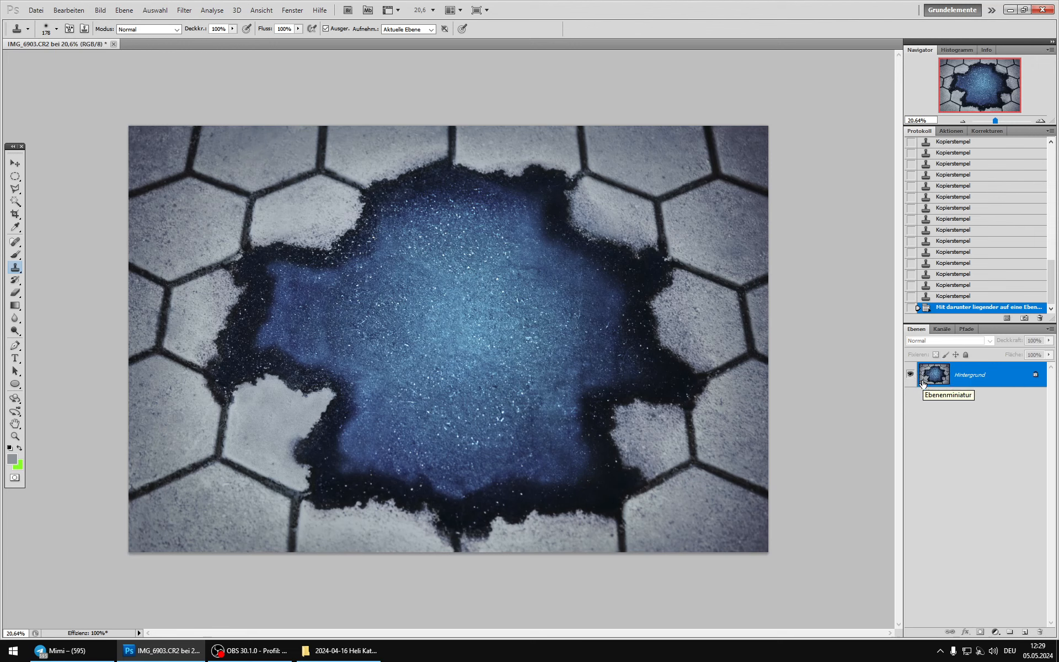
key("ctrl+j")
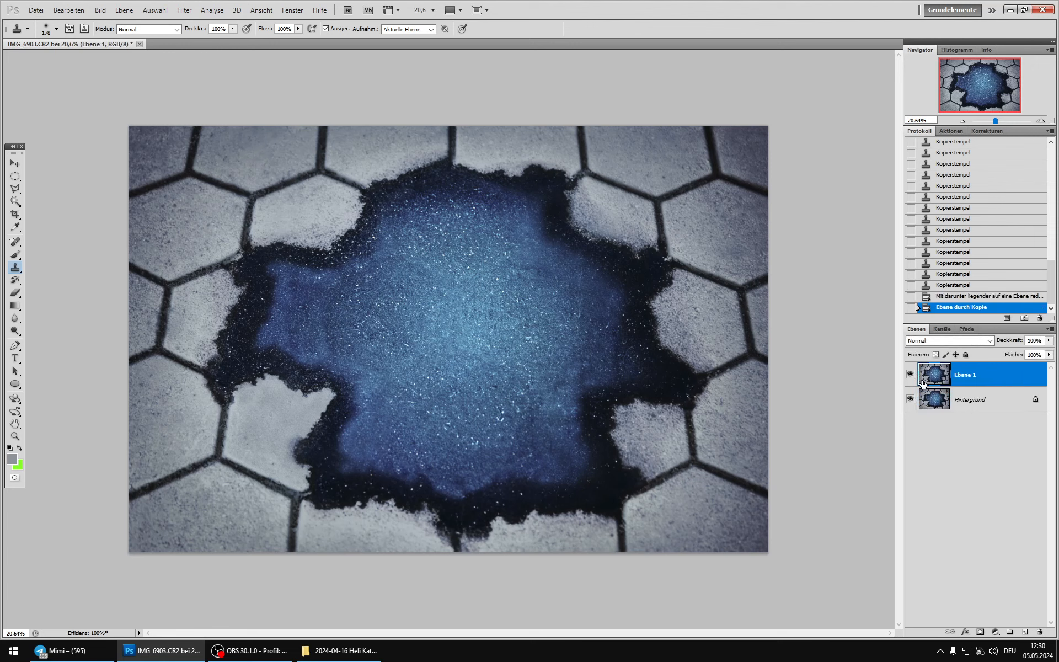
Step: Shape a gentle contrast curve on Ebene 1 with Gradationskurven, using a highlight point and a lower-midtone point in the RGB channel
left_click(100, 10)
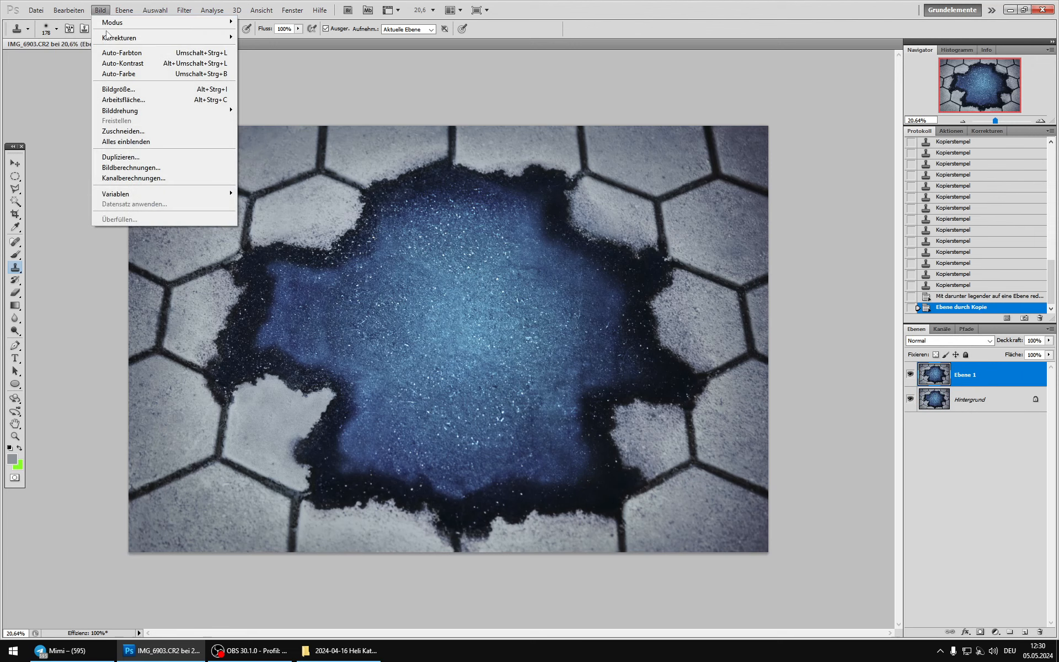
mouse_move(112, 37)
left_click(264, 59)
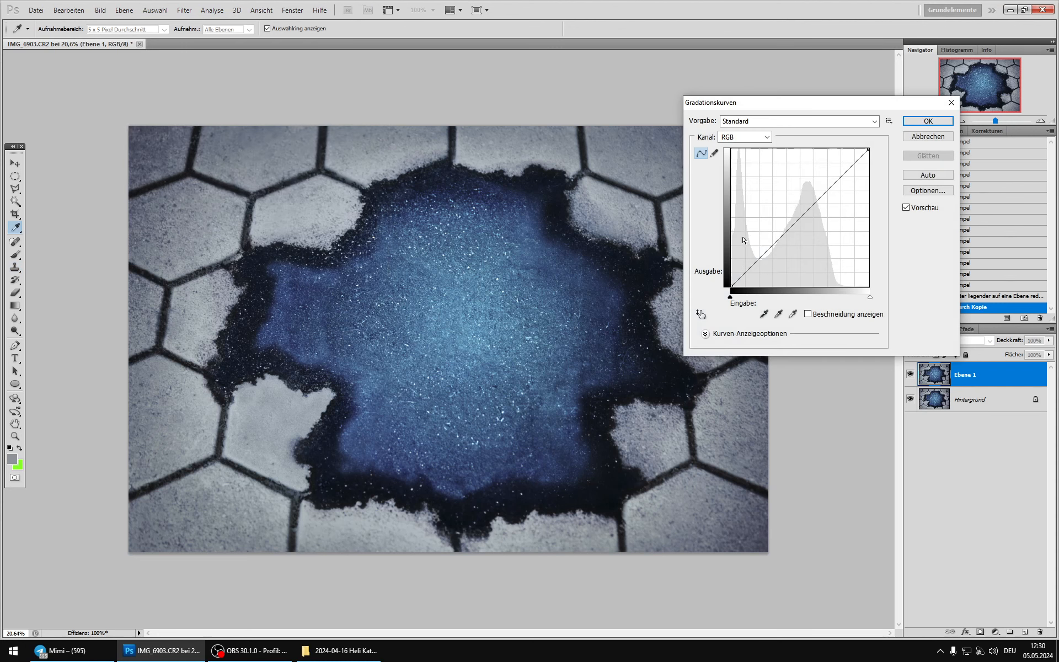
left_click(837, 175)
left_click(777, 239)
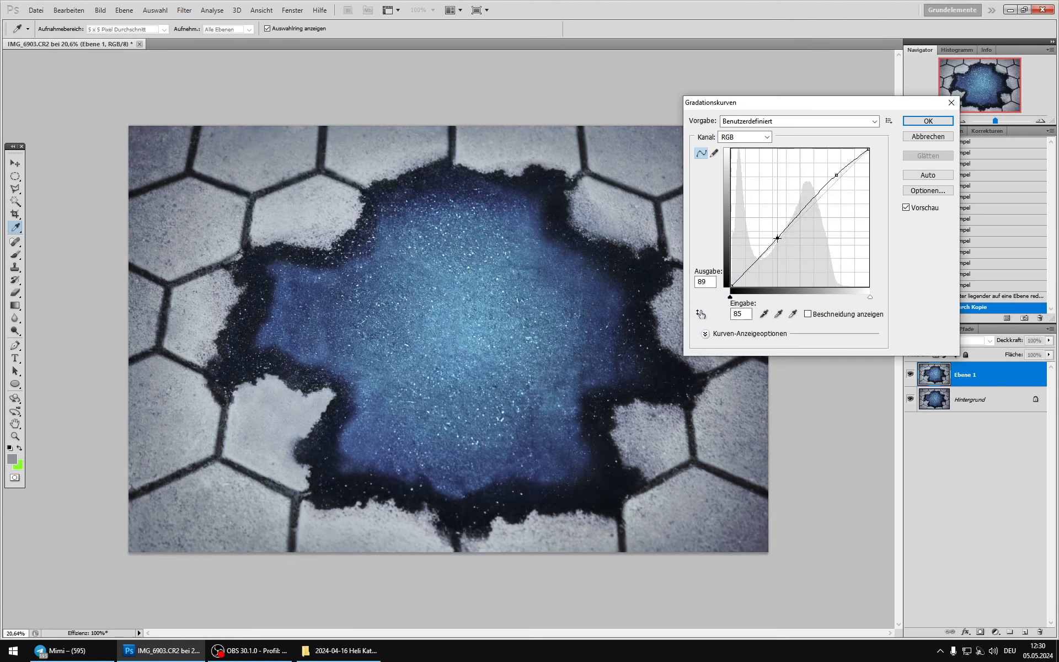
left_click_drag(777, 238, 783, 242)
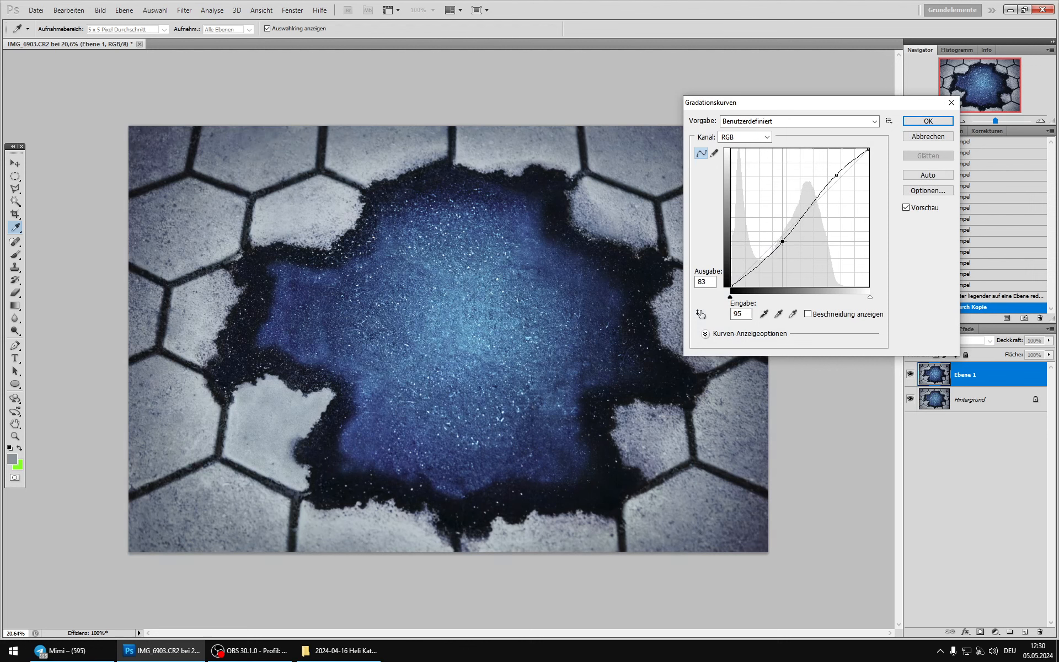
left_click_drag(782, 240, 781, 237)
Step: Raise the black point's output in the Gradationskurven RGB curve to 20 for matte shadows and apply the curve to Ebene 1
left_click_drag(732, 286, 716, 306)
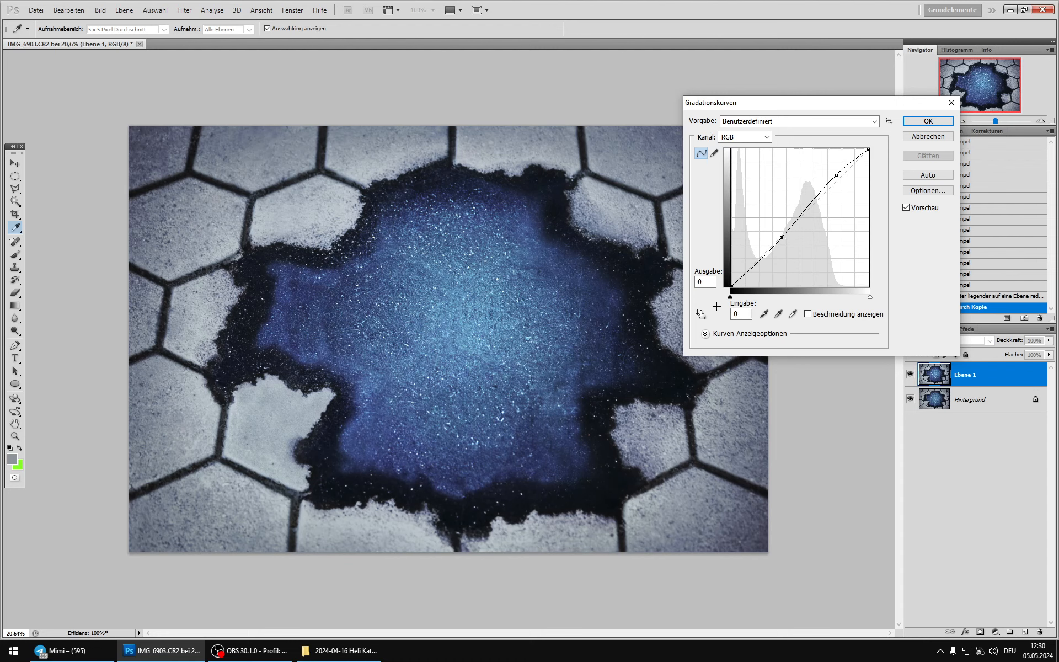
left_click(705, 282)
type("11")
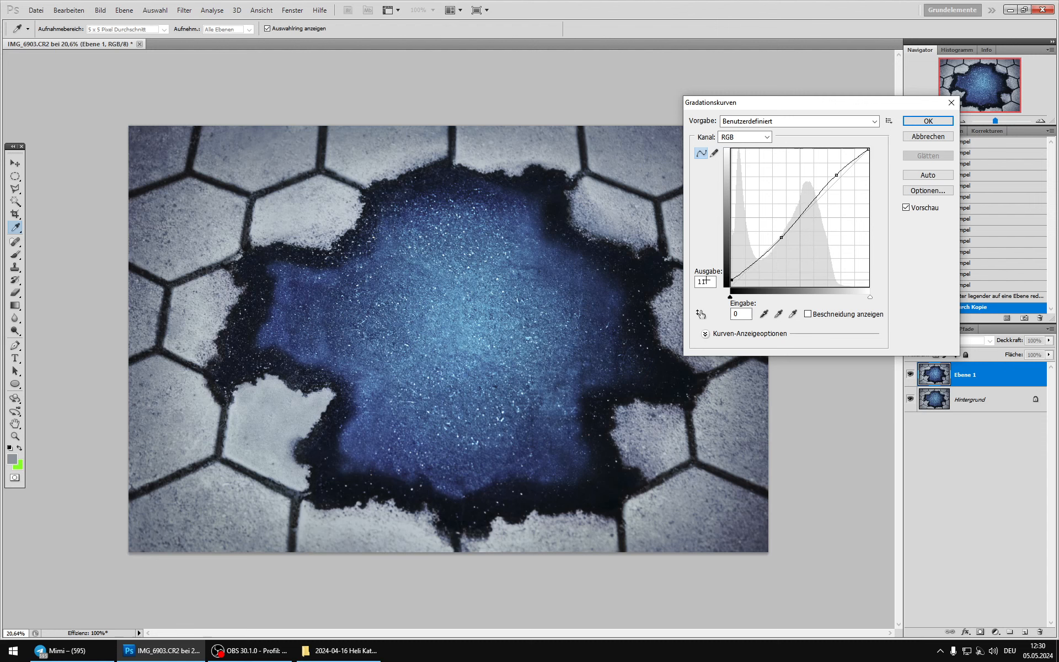
left_click_drag(706, 280, 697, 278)
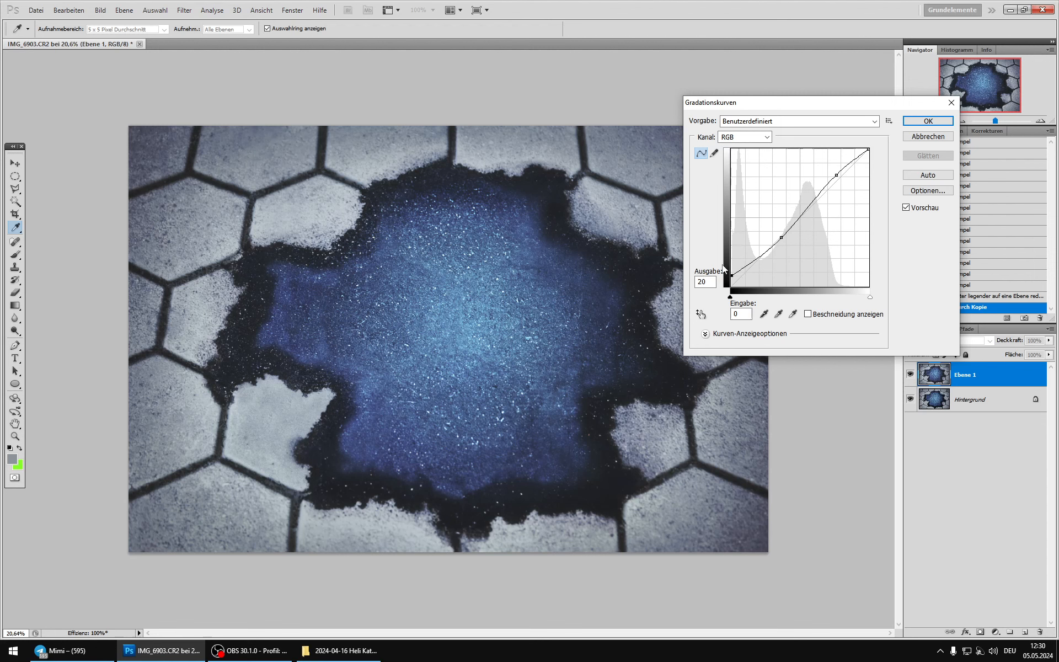
left_click(928, 121)
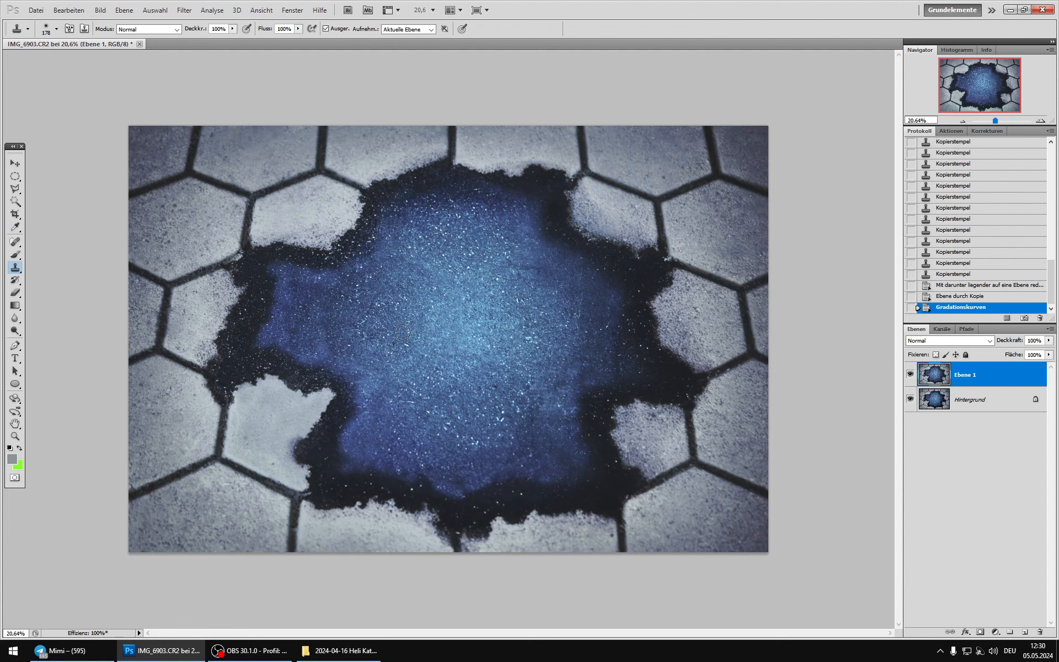
Step: Outline the blue centre and its dark rim with the Polygon-Lasso, following the broken inner edges of the surrounding stones
left_click(15, 190)
left_click(326, 256)
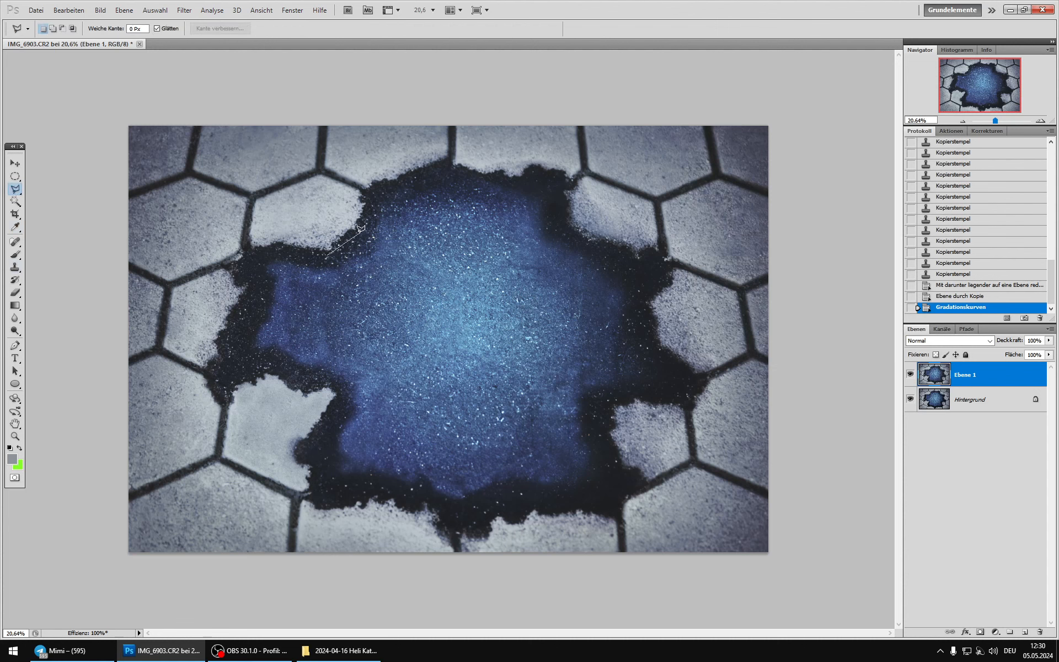
left_click(362, 224)
left_click(379, 187)
left_click(445, 164)
left_click(500, 175)
left_click(569, 184)
left_click(571, 215)
left_click(587, 231)
left_click(605, 238)
left_click(628, 247)
left_click(641, 248)
left_click(669, 262)
left_click(660, 396)
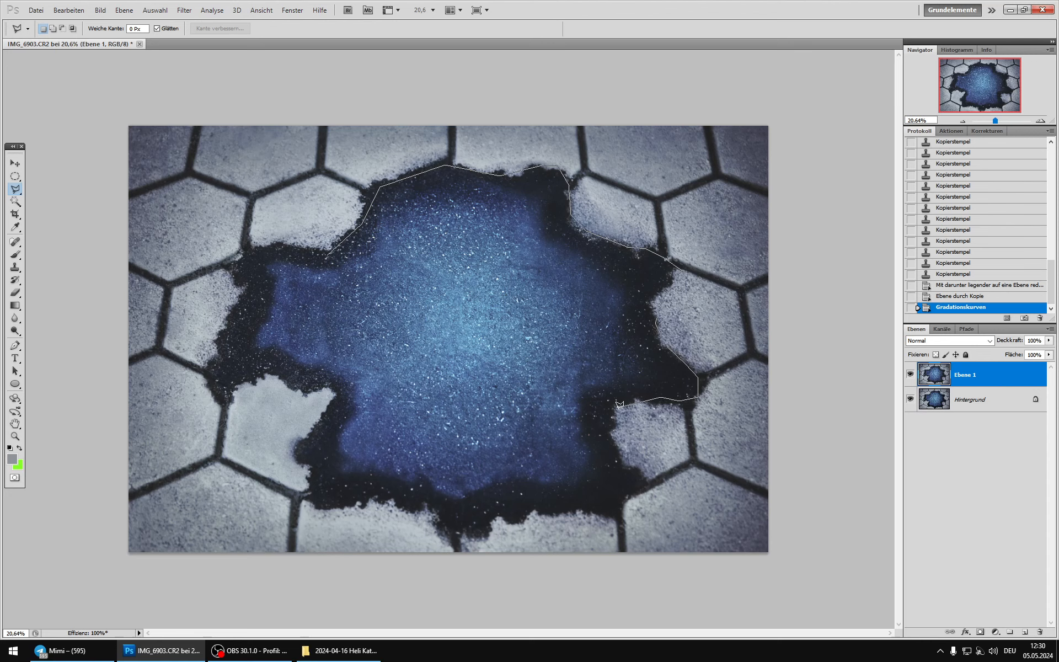
left_click(610, 514)
left_click(577, 504)
left_click(327, 413)
left_click(247, 280)
left_click(303, 243)
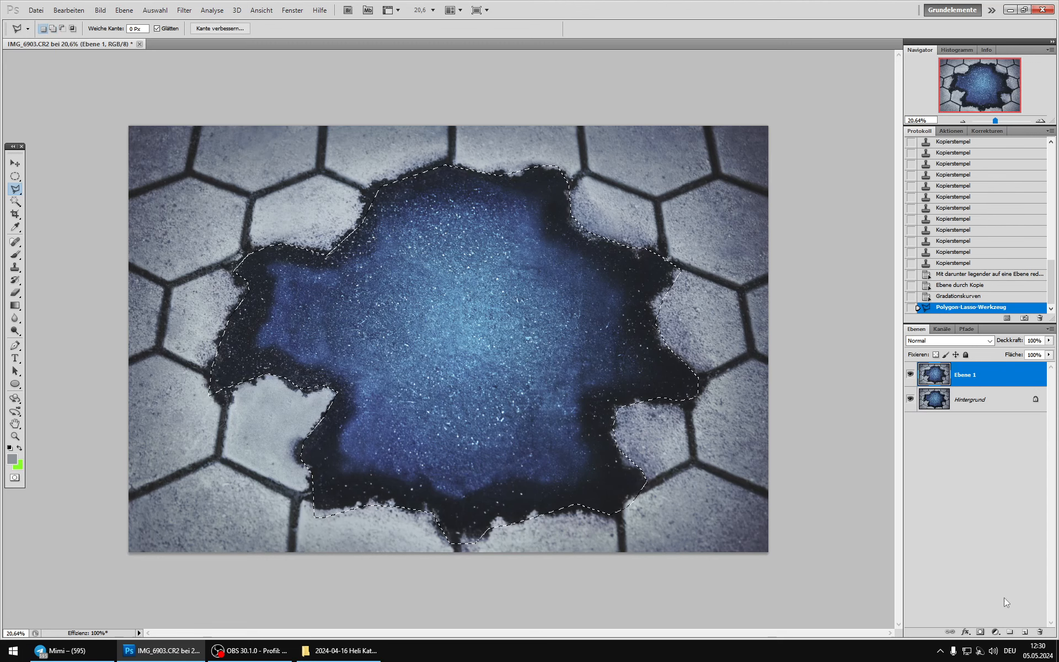
Step: Turn the selection into a layer mask on Ebene 1 and soften it with Gaußscher Weichzeichner at a radius of 96.5 pixels
left_click(979, 632)
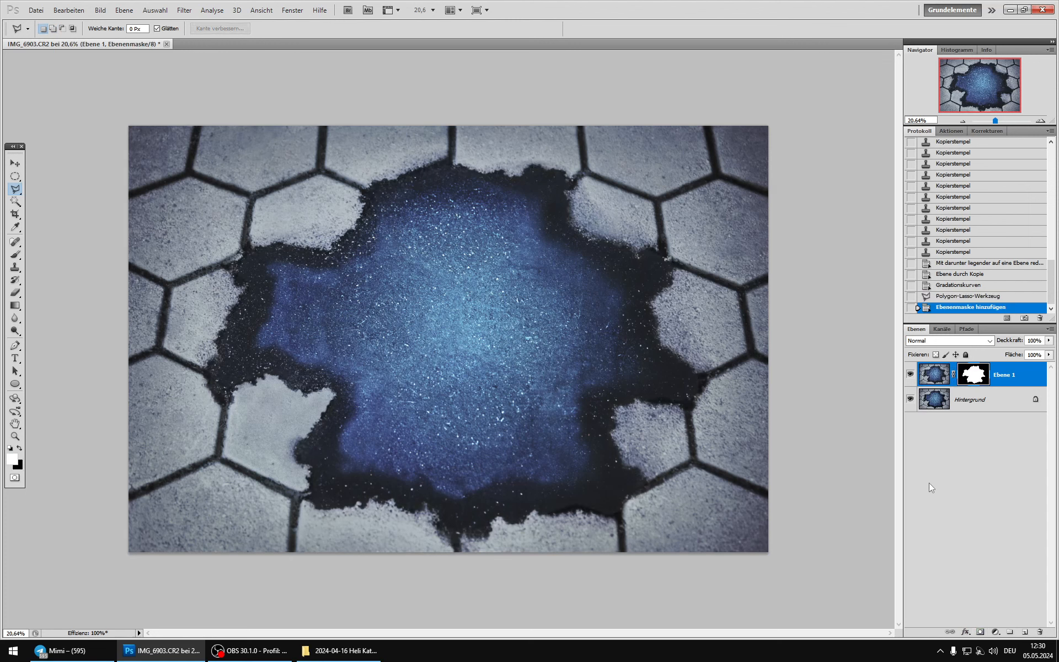
left_click(184, 10)
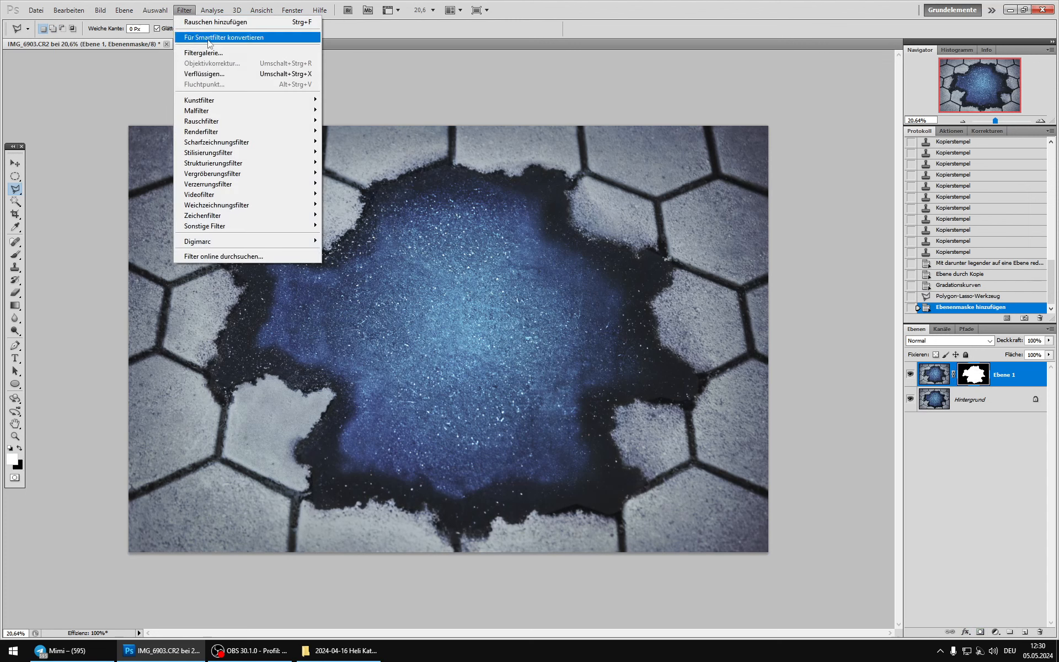
mouse_move(248, 204)
left_click(369, 247)
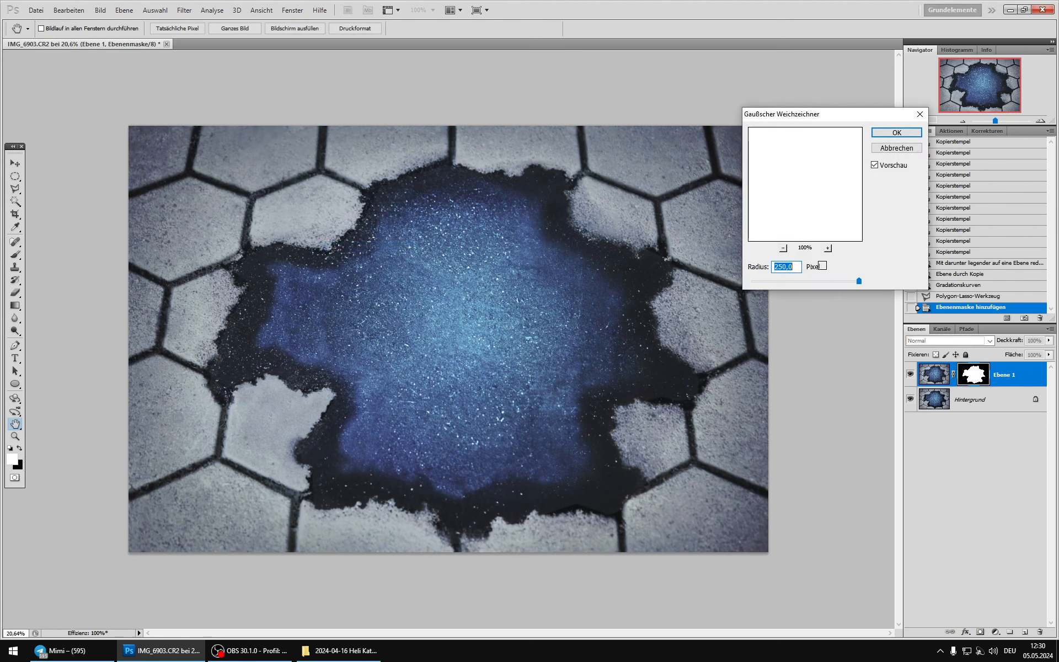
left_click_drag(833, 280, 845, 281)
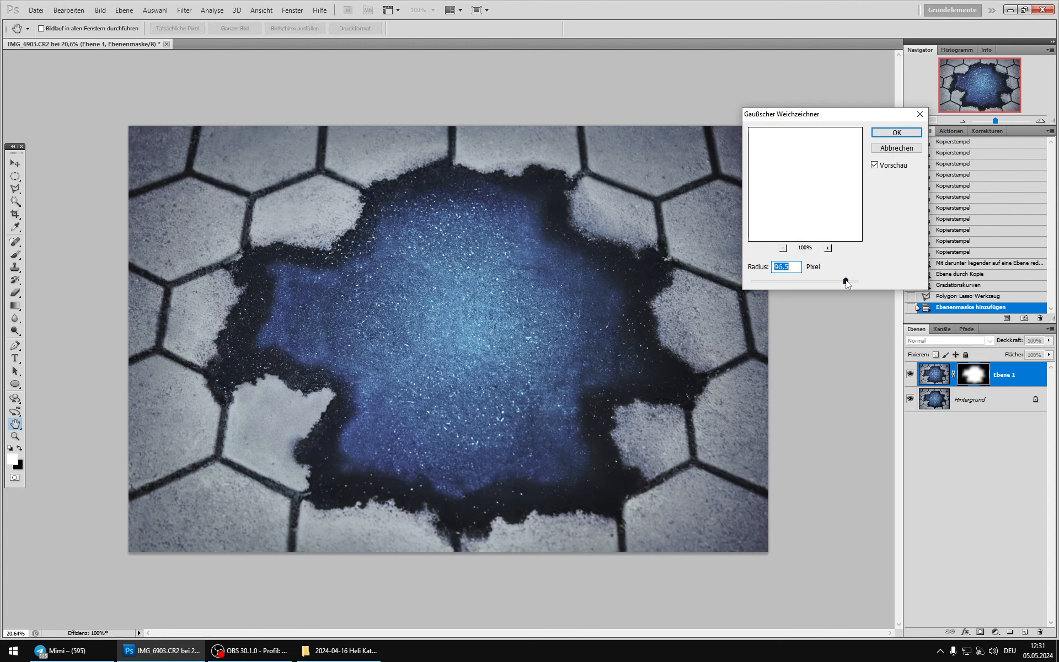
left_click(879, 164)
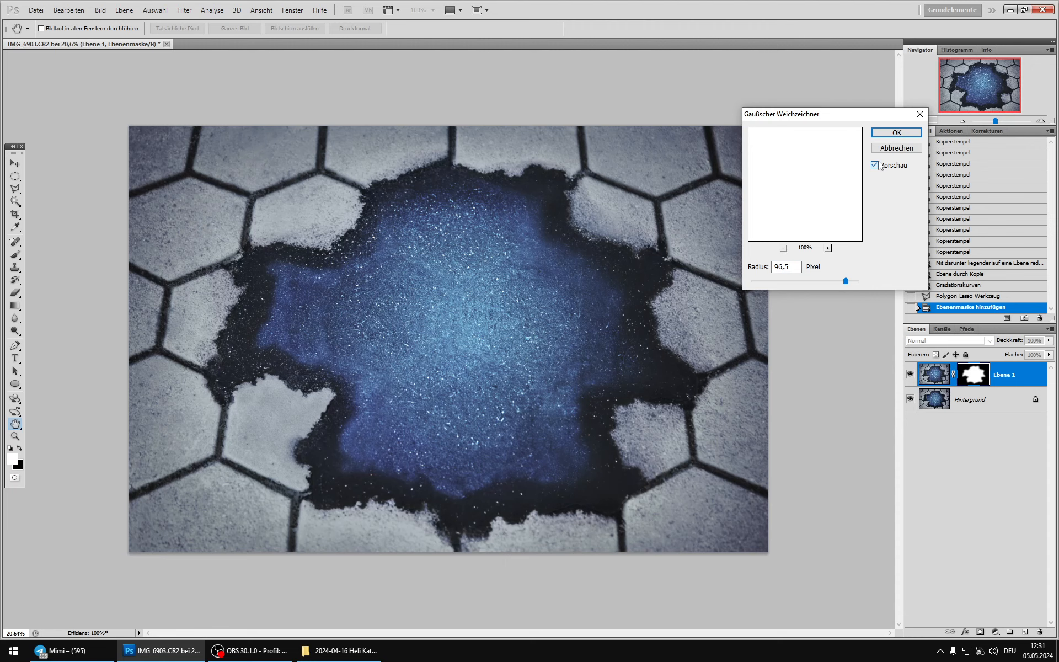
left_click(897, 133)
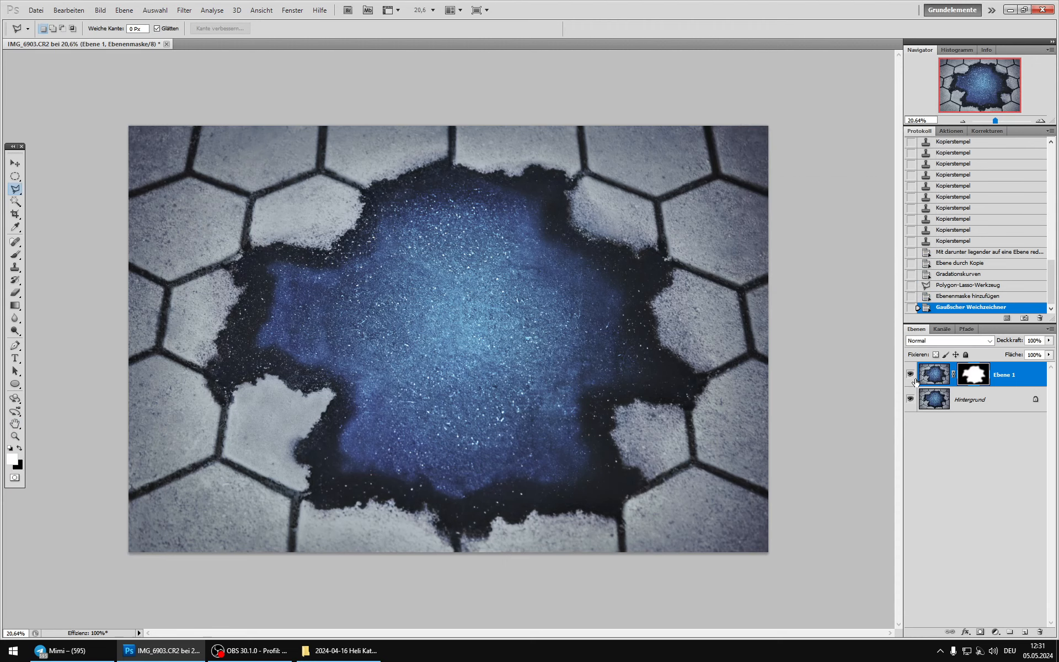
Step: Compare the masked Ebene 1 with the background and set the layer's blend mode to Aufhellen
left_click(911, 373)
left_click(911, 372)
left_click(910, 373)
left_click(911, 373)
left_click(911, 371)
left_click(911, 371)
left_click(912, 370)
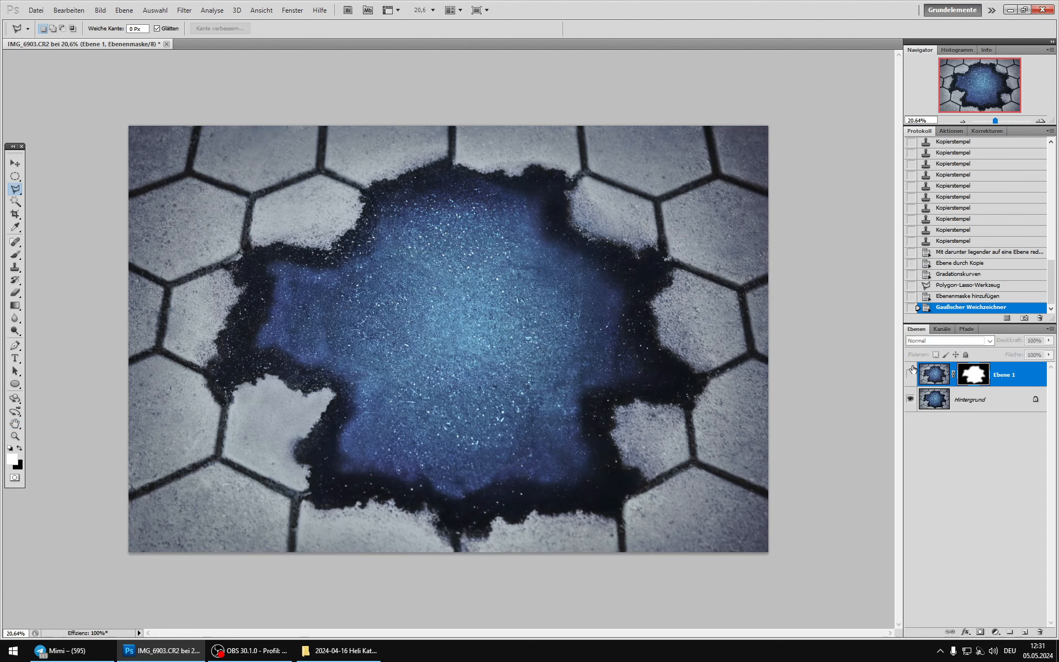
left_click(911, 372)
left_click(934, 375)
left_click(948, 341)
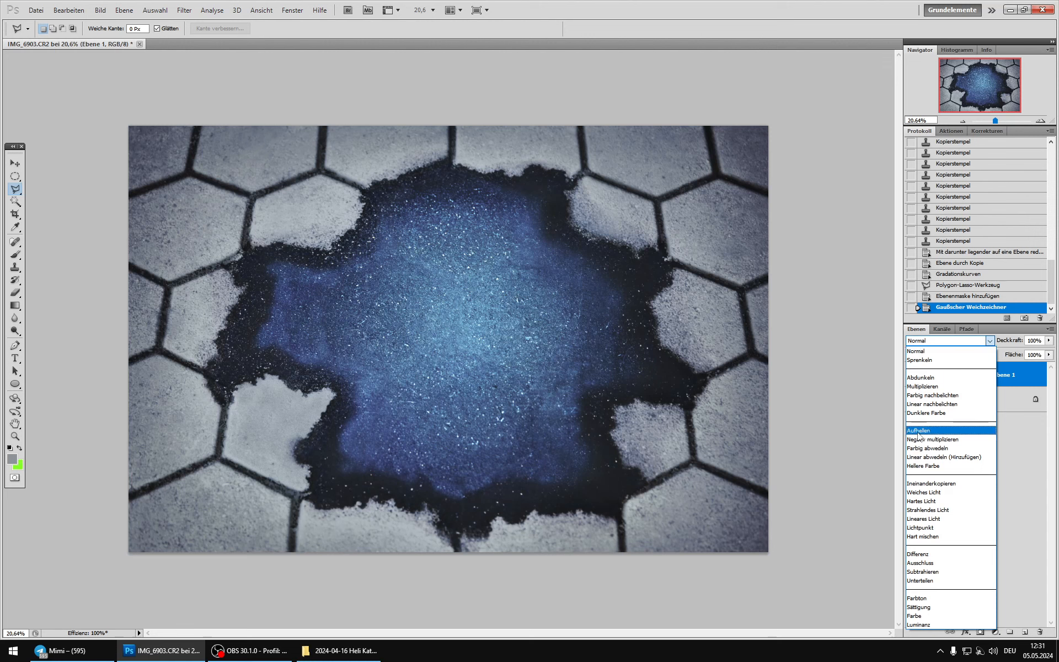
left_click(917, 431)
Step: Check the Aufhellen effect of Ebene 1 against the background, merge it into Hintergrund and duplicate the result
left_click(910, 374)
left_click(910, 374)
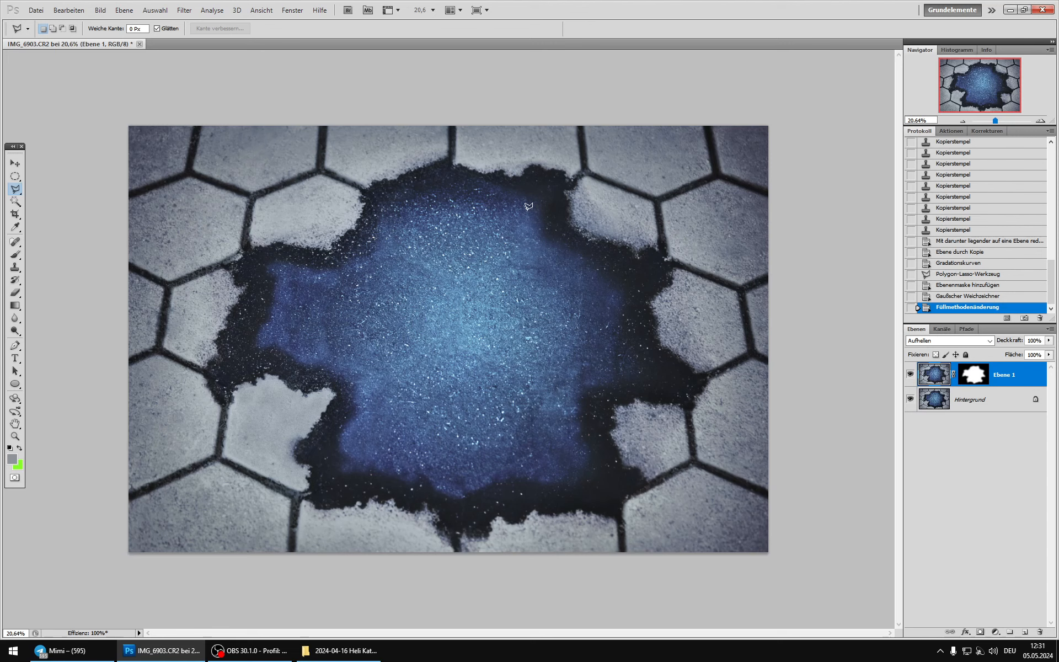
left_click(910, 375)
left_click(910, 374)
left_click(910, 374)
left_click(910, 375)
left_click(910, 375)
left_click(910, 375)
key("ctrl+e")
key("ctrl+j")
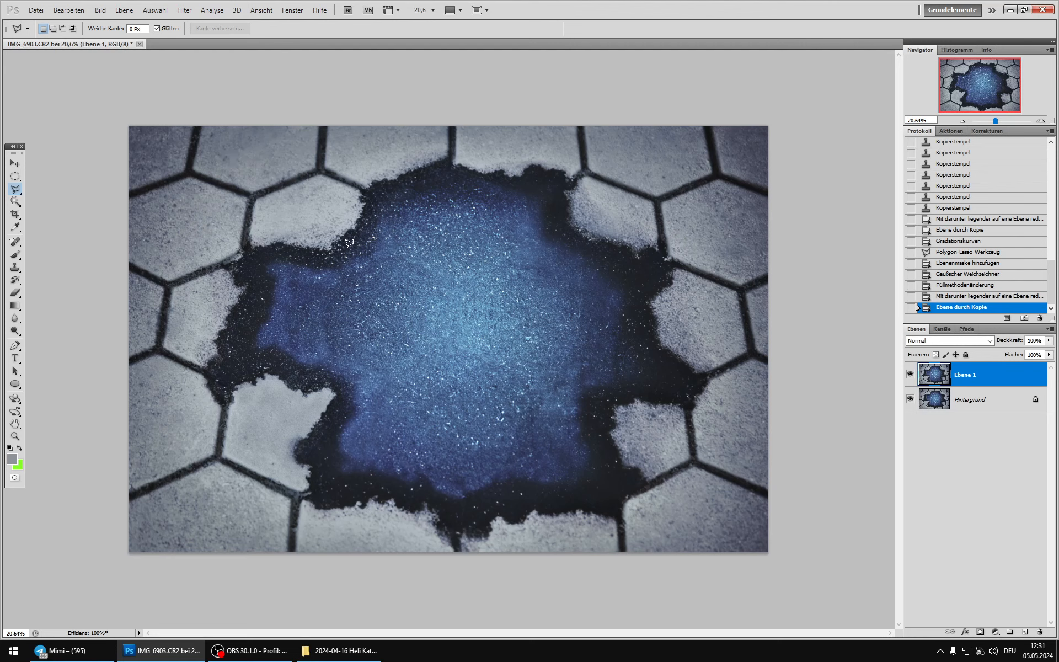
Step: Set the Farbbalance midtones of Ebene 1 to +40 red, +10 green and -41 toward yellow
left_click(100, 10)
mouse_move(119, 40)
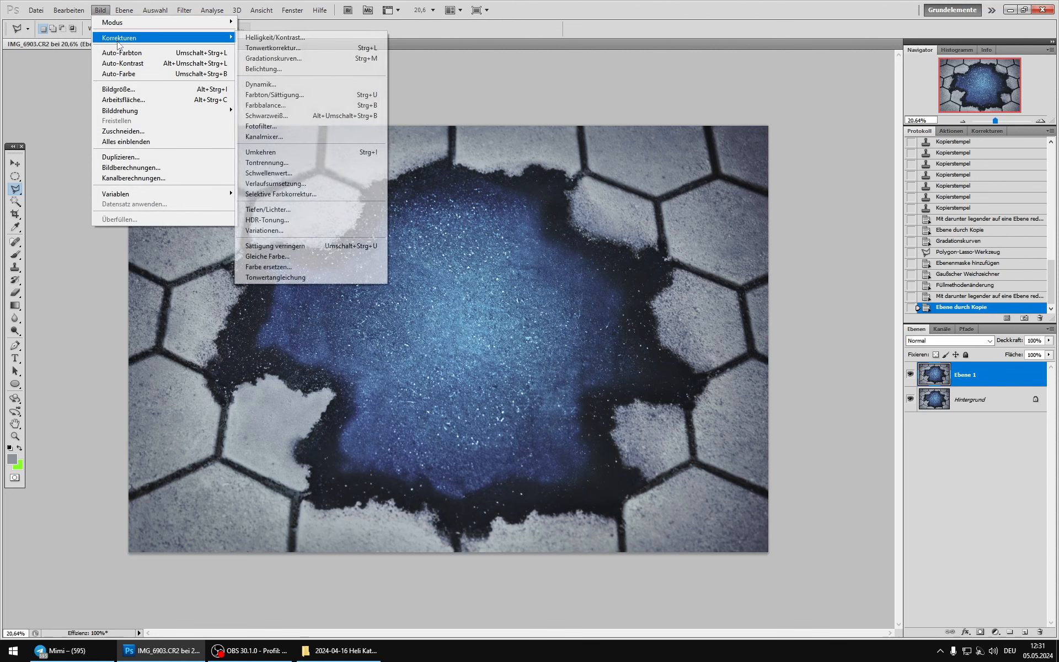
left_click(271, 105)
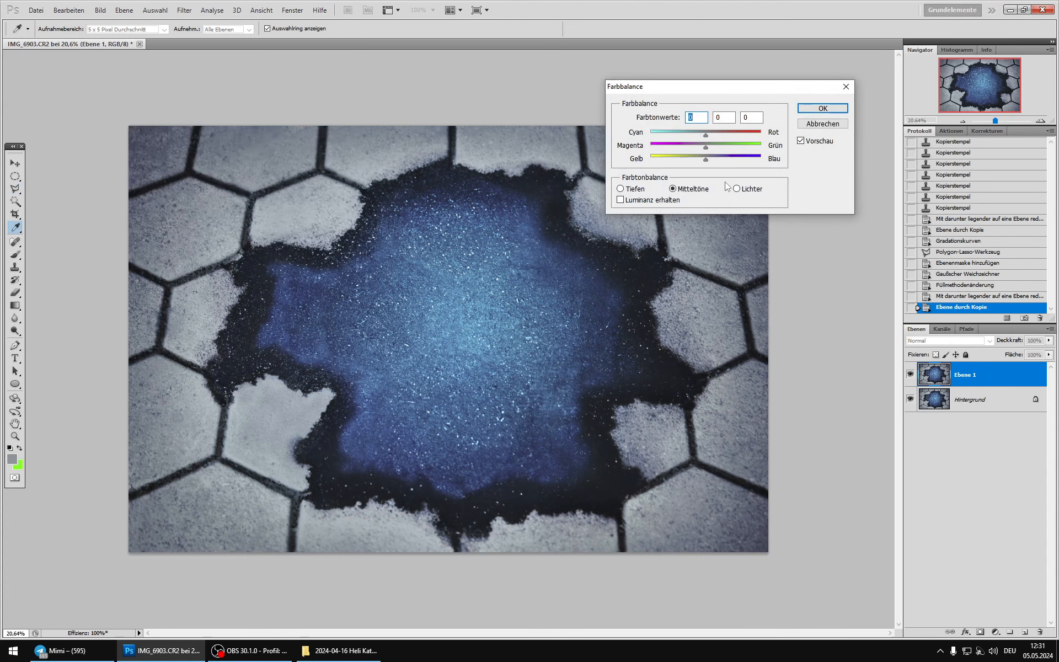
left_click_drag(693, 131, 683, 157)
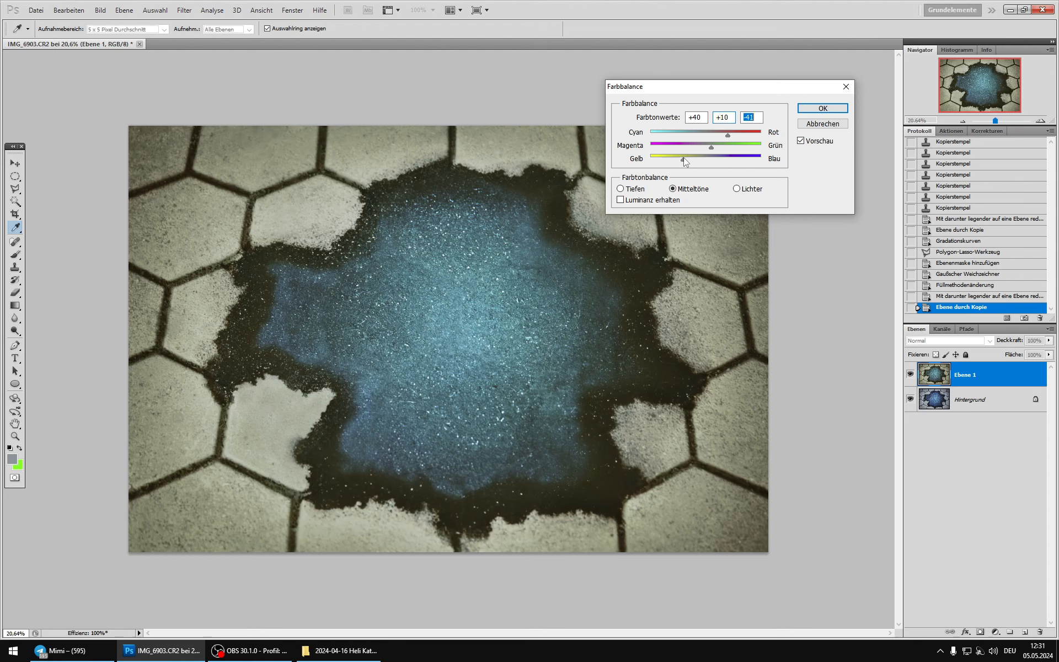
Step: Shift the Farbbalance highlights toward cyan and blue and the shadows toward cyan and magenta, and apply the correction
left_click(737, 189)
left_click_drag(705, 134, 693, 132)
left_click_drag(704, 162, 718, 160)
left_click(640, 189)
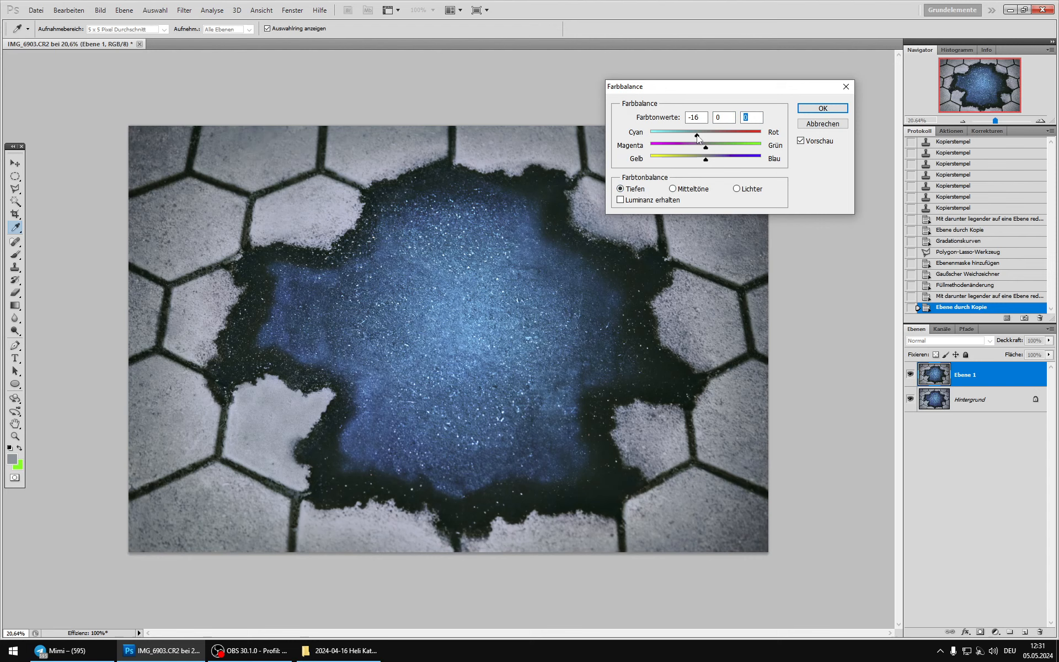
left_click_drag(699, 139, 699, 138)
left_click_drag(707, 150, 701, 148)
left_click(820, 109)
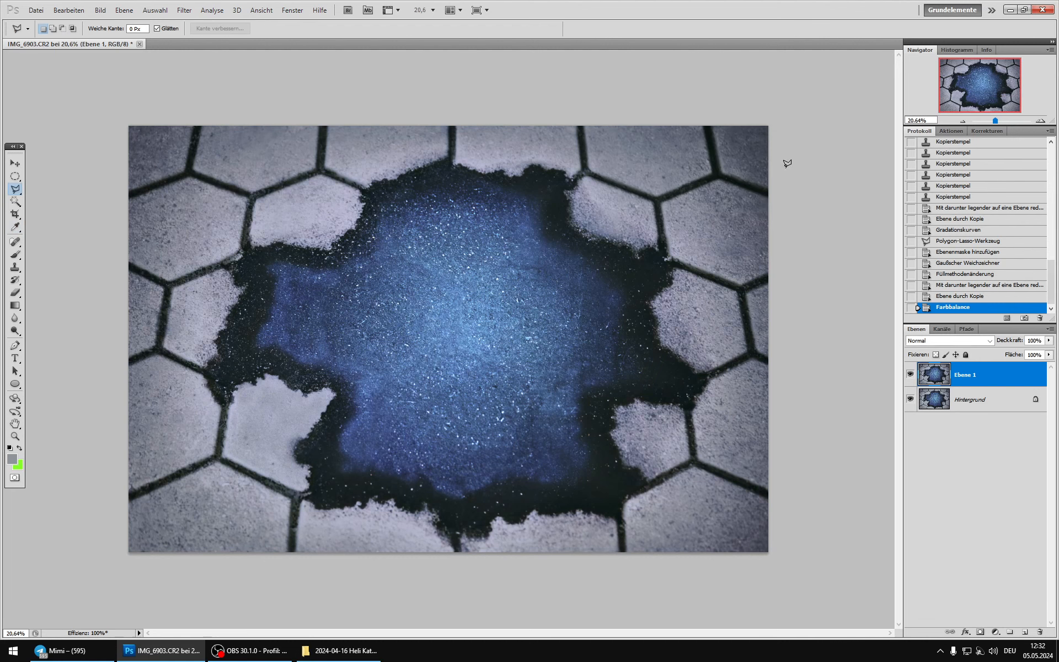
Step: Compare the image with and without the colour-balanced Ebene 1, examining the stones, dark rim and blue centre
left_click(912, 376)
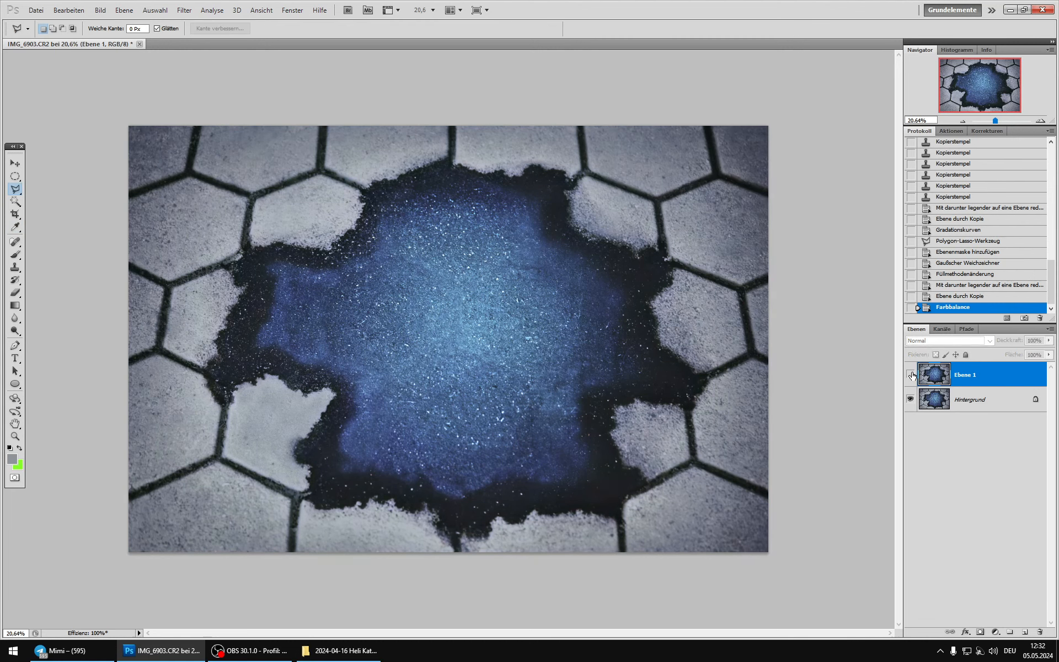
left_click(913, 376)
left_click(912, 376)
left_click(912, 376)
left_click(912, 376)
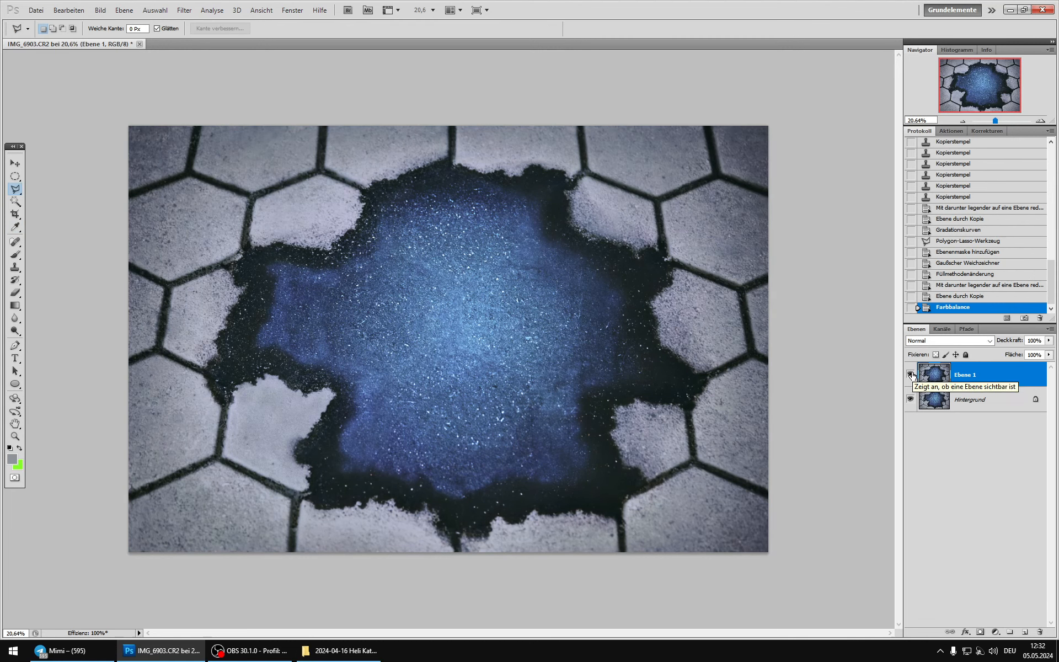
left_click(913, 376)
left_click(912, 376)
left_click(912, 376)
left_click(912, 376)
scroll(481, 320, "down", 6)
scroll(483, 322, "up", 7)
key("alt")
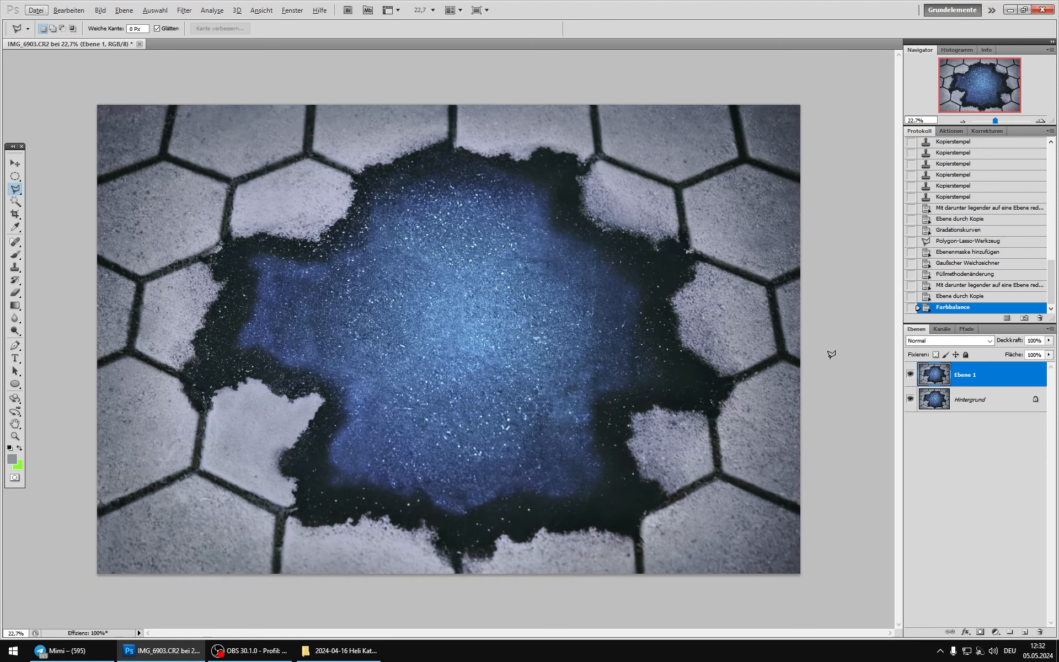
left_click(911, 375)
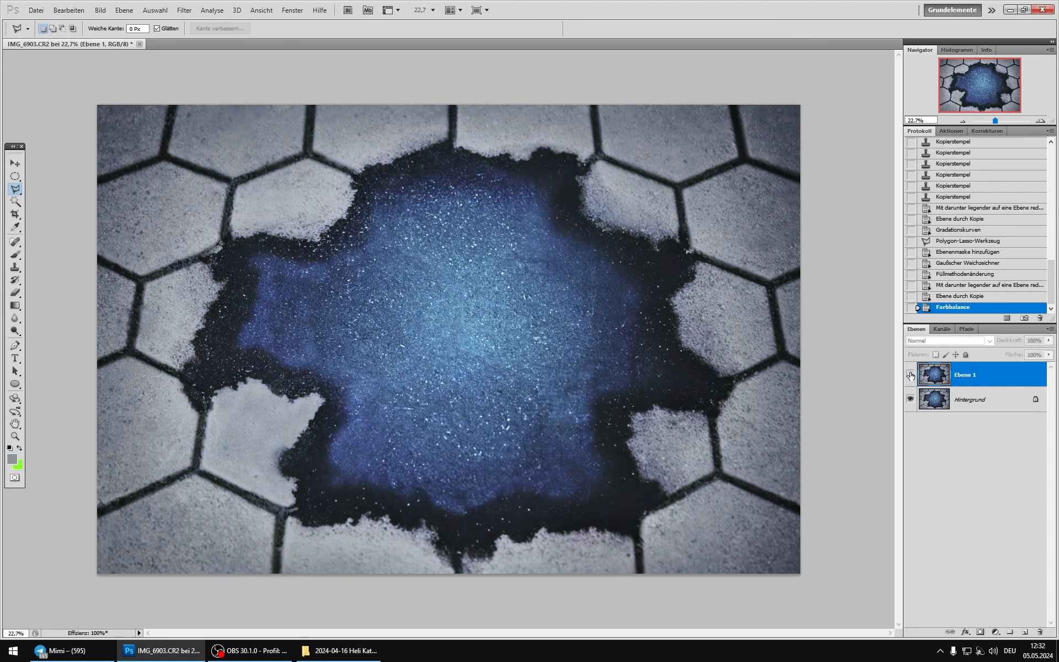
left_click(910, 375)
left_click(911, 375)
left_click(911, 376)
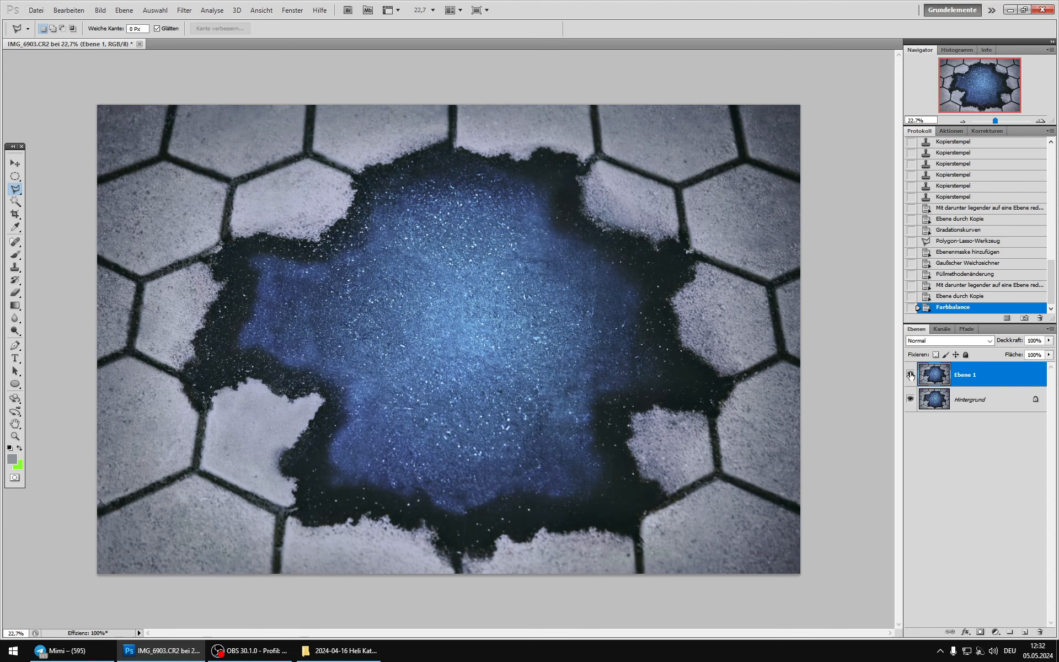
left_click(911, 375)
left_click(911, 375)
left_click(910, 376)
left_click(911, 376)
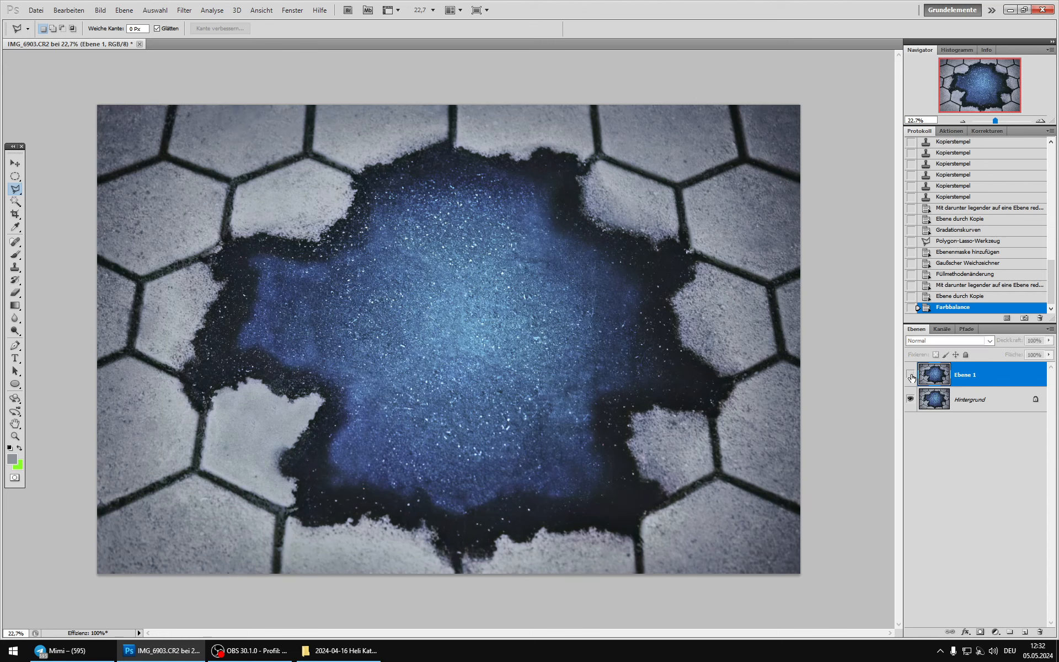
left_click(911, 376)
left_click(911, 375)
left_click(911, 376)
left_click(911, 376)
left_click(910, 376)
left_click(911, 375)
left_click(910, 376)
left_click(911, 376)
left_click(910, 376)
left_click(911, 376)
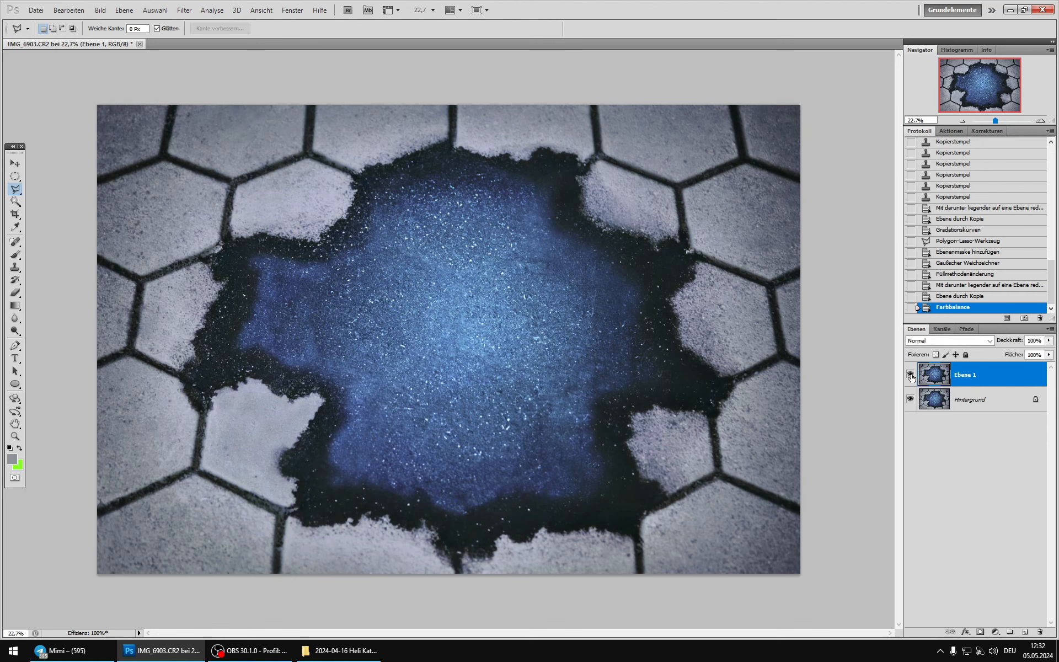
left_click(910, 376)
left_click(911, 376)
Step: Add a layer mask to Ebene 1 and paint black over the blue centre with a soft 960 px brush to hide the colour shift there
left_click(980, 632)
left_click(15, 254)
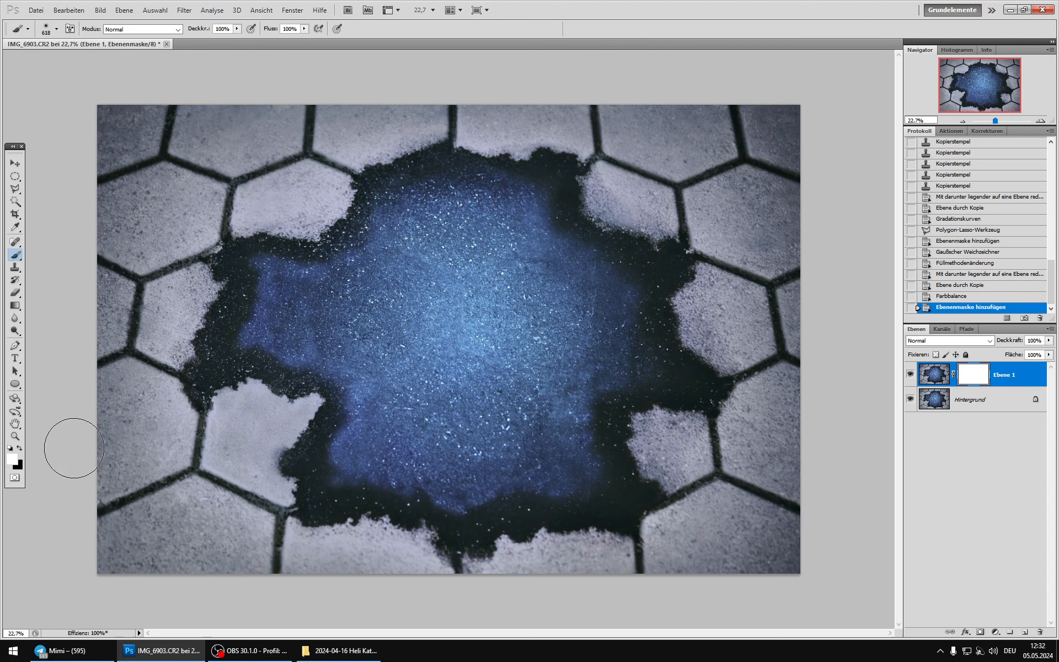
left_click(20, 448)
right_click(538, 350)
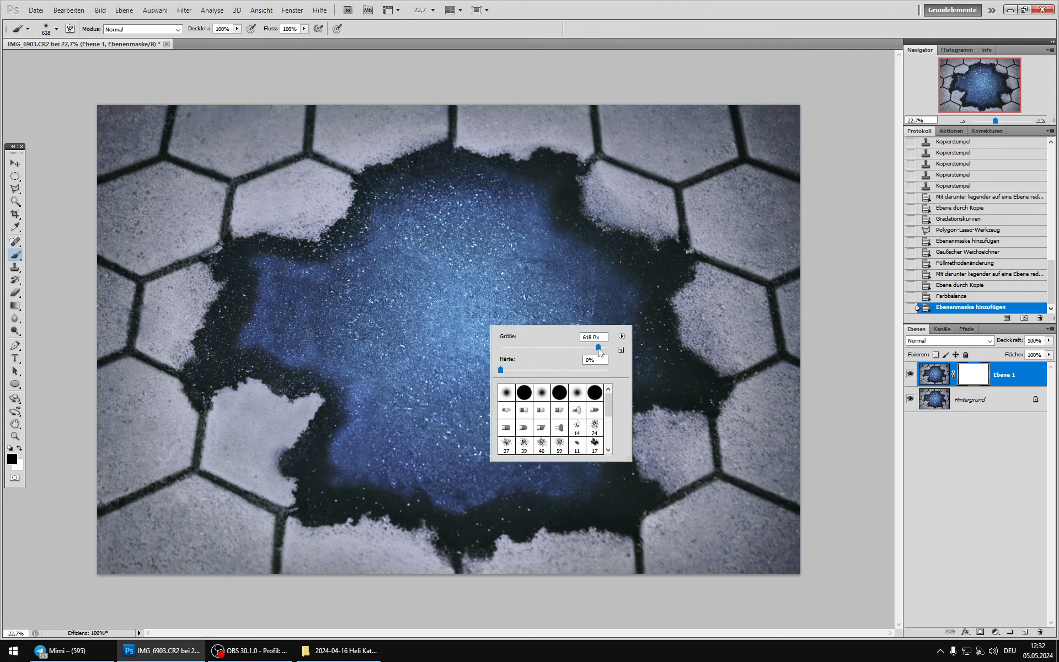
left_click_drag(598, 348, 601, 349)
left_click(439, 208)
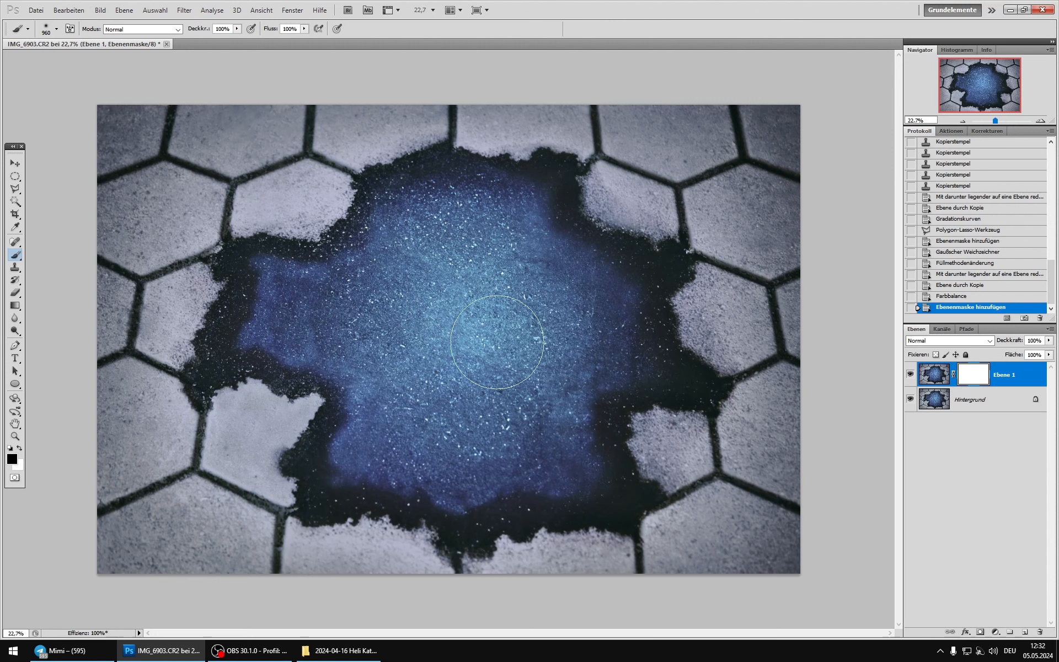
left_click_drag(497, 342, 526, 346)
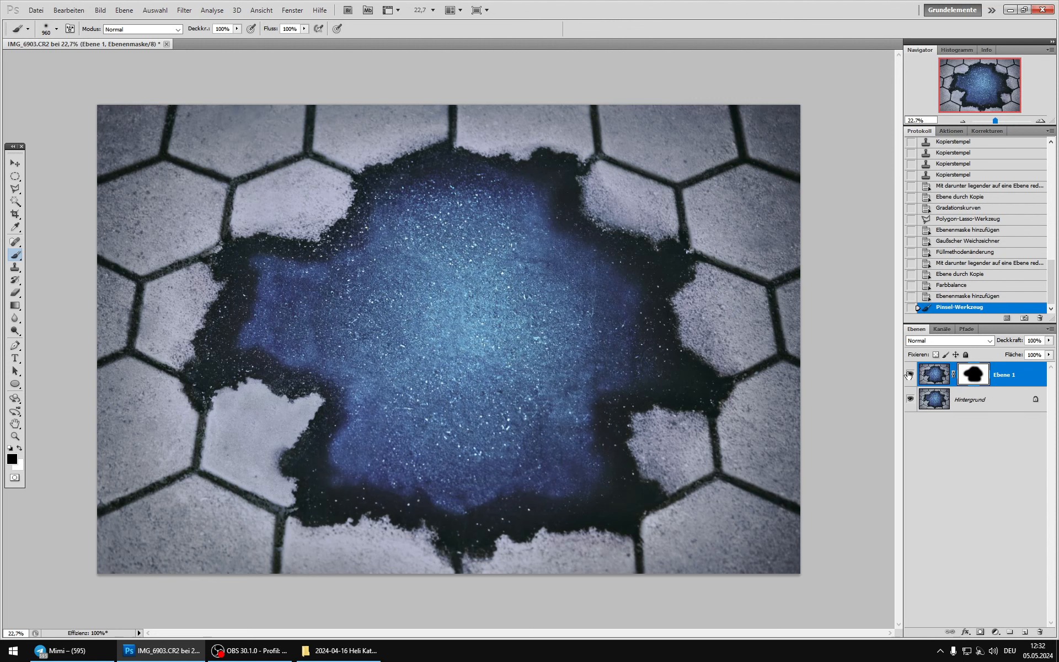
Step: Merge the masked colour correction into Hintergrund and duplicate the result as a new working layer
key("ctrl+e")
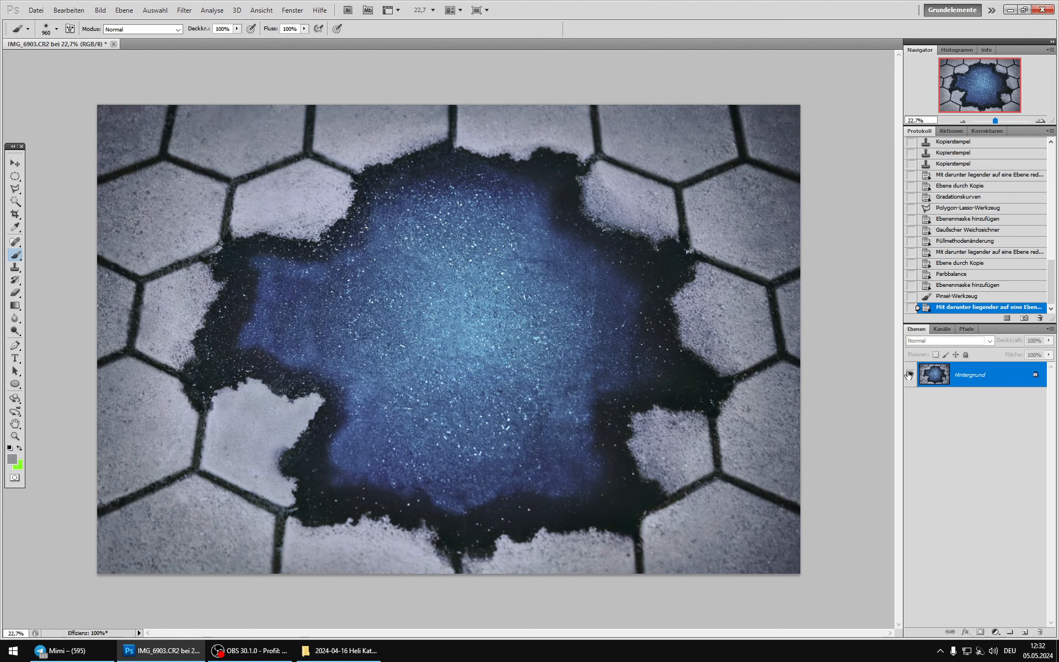
key("ctrl+j")
key("ctrl+plus")
key("ctrl+plus")
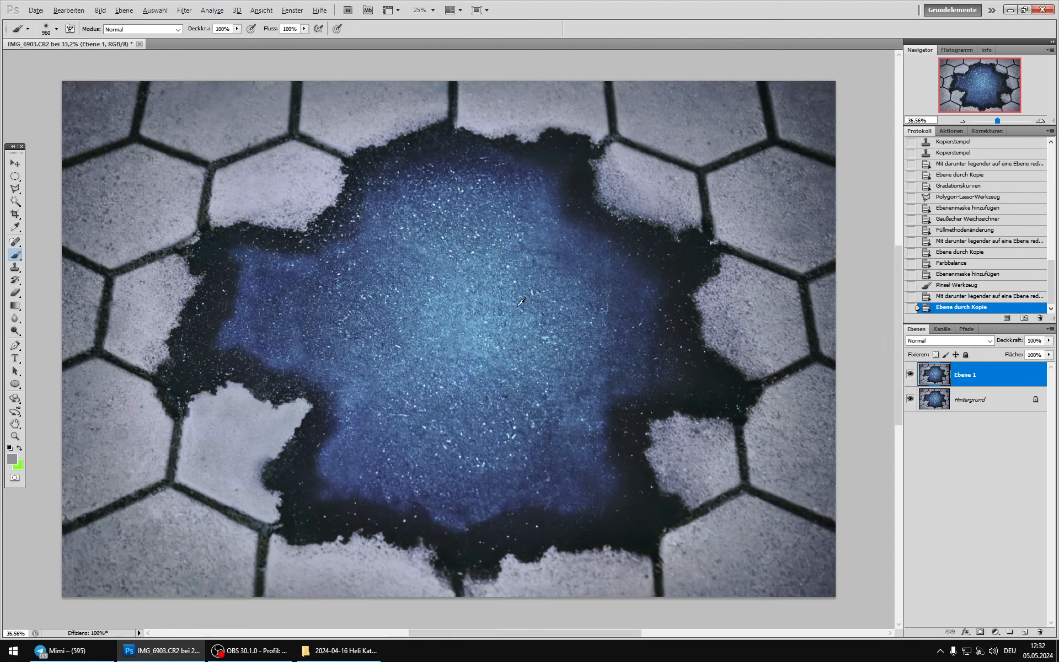
Step: Apply a Tonwertkorrektur to Ebene 1 with midtones 0,74, white input 233 and white output 250, and set its blend mode to Aufhellen
scroll(521, 302, "up", 8)
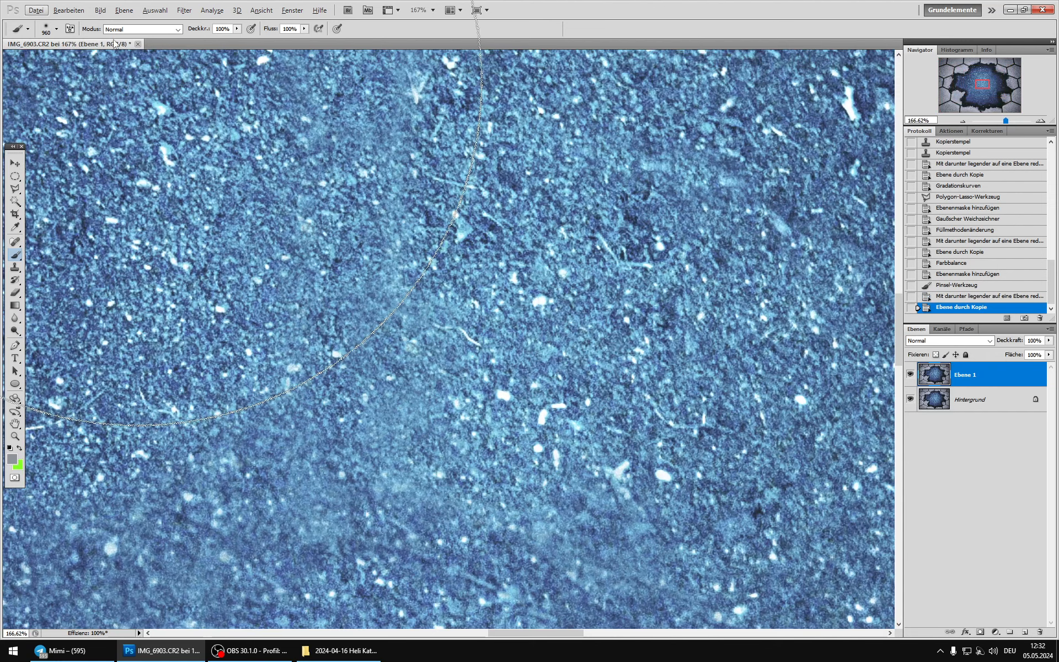
left_click(100, 10)
mouse_move(166, 38)
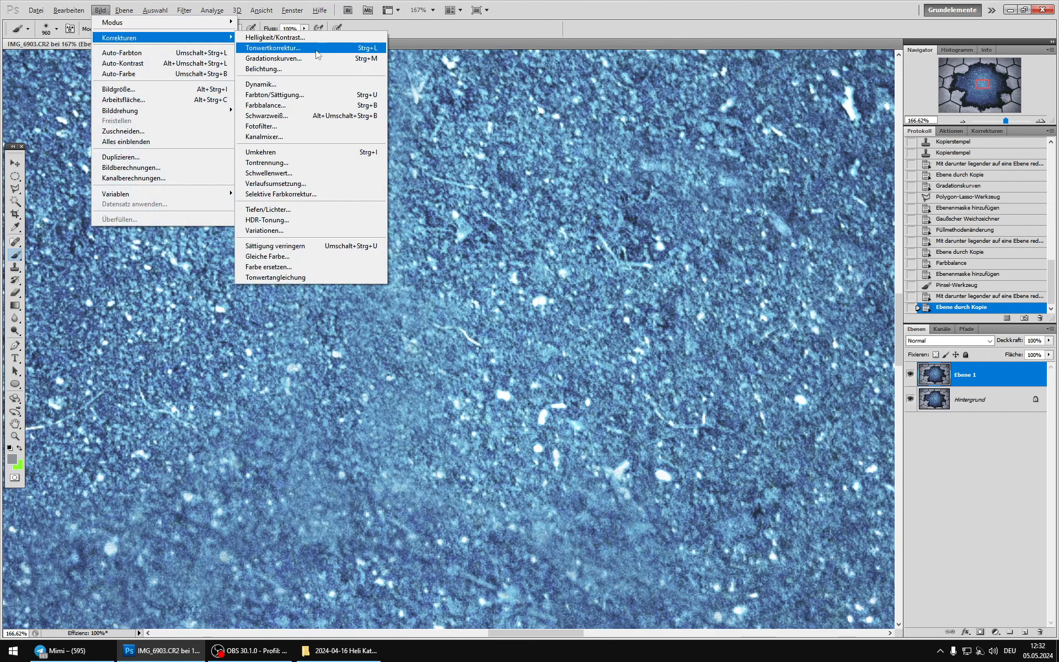
left_click(318, 50)
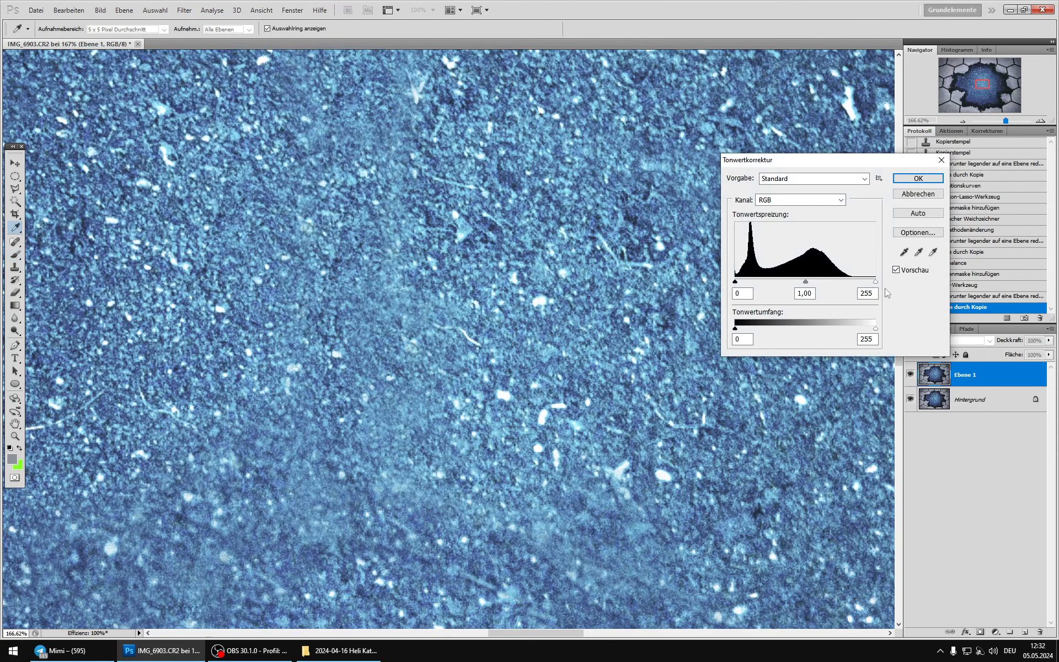
left_click_drag(806, 282, 864, 283)
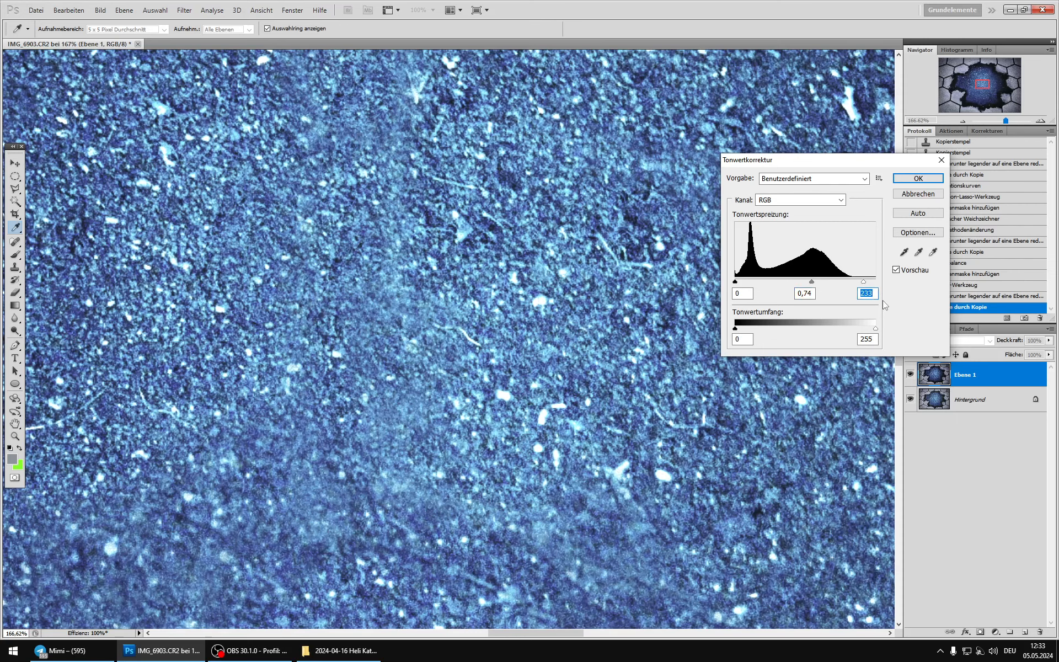
left_click(917, 178)
scroll(560, 252, "down", 10)
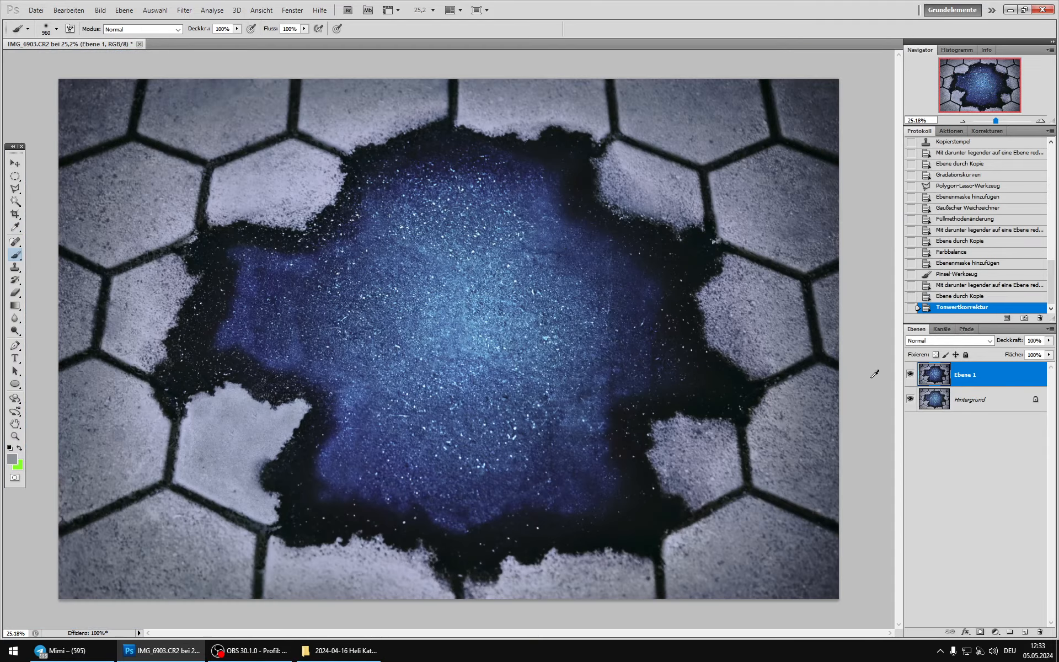
left_click(945, 341)
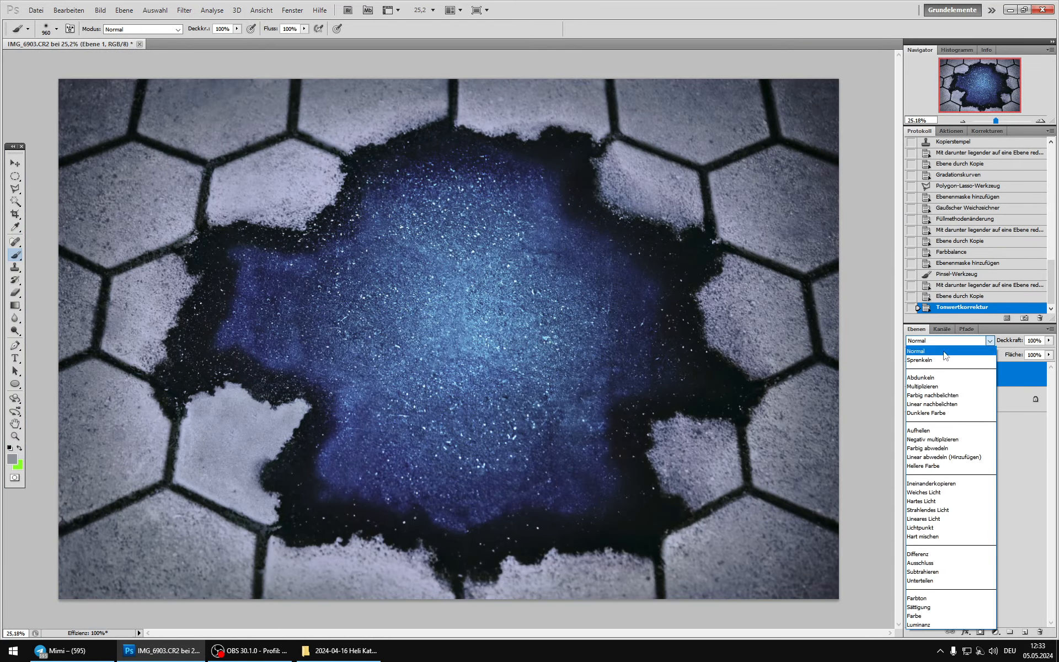
left_click(917, 425)
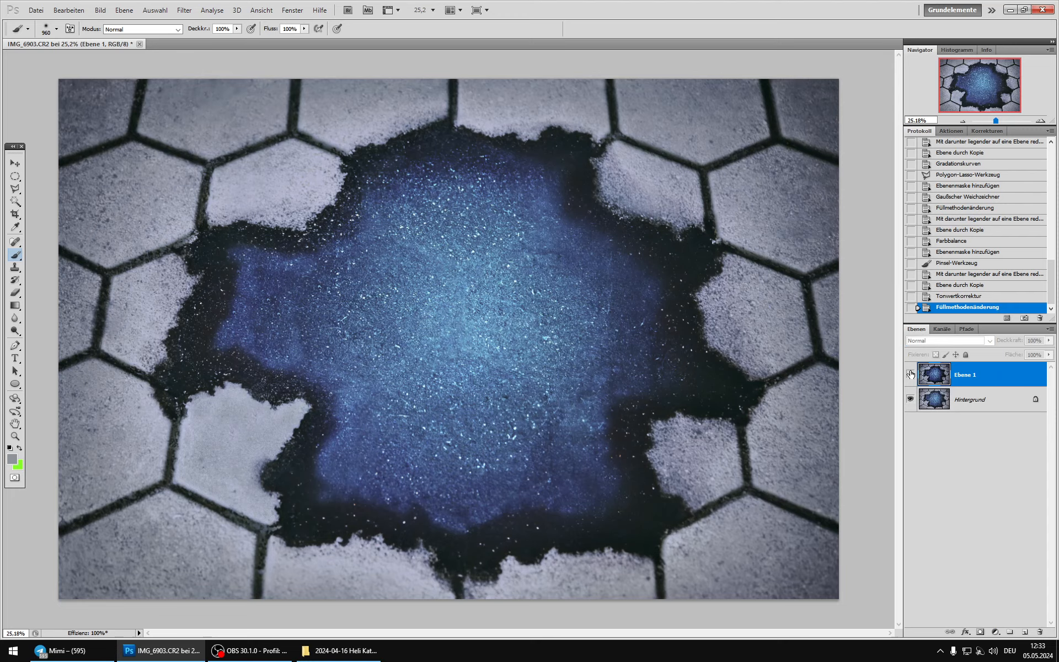
Step: Compare the image with and without the lightening Ebene 1, examining the speckles in the blue centre up close and the whole picture
scroll(512, 295, "up", 2)
scroll(513, 295, "up", 4)
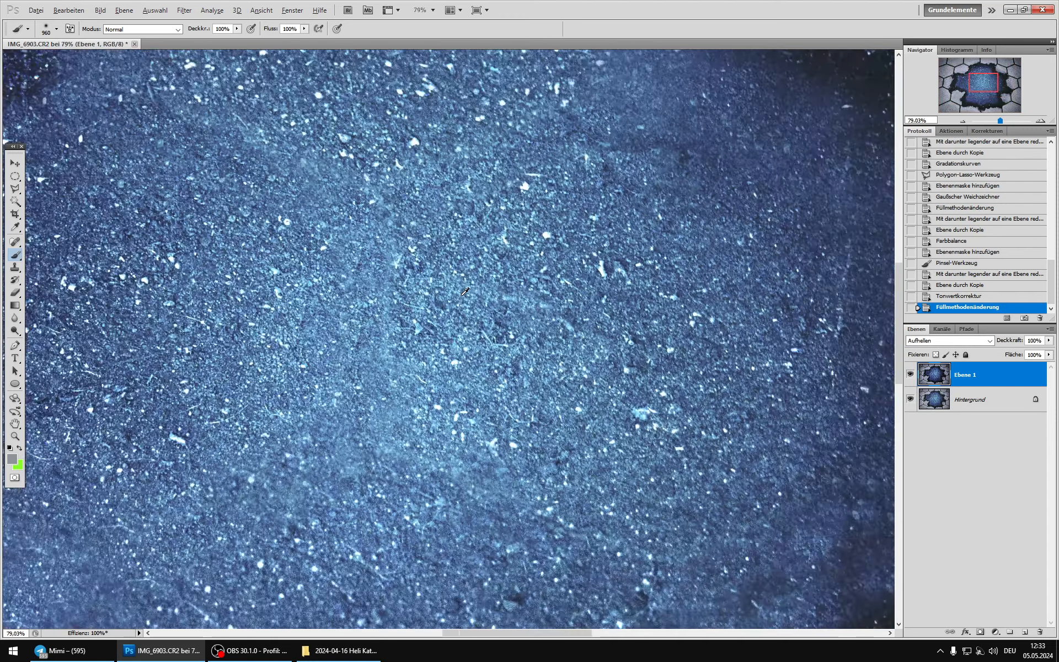
left_click(911, 375)
left_click(911, 376)
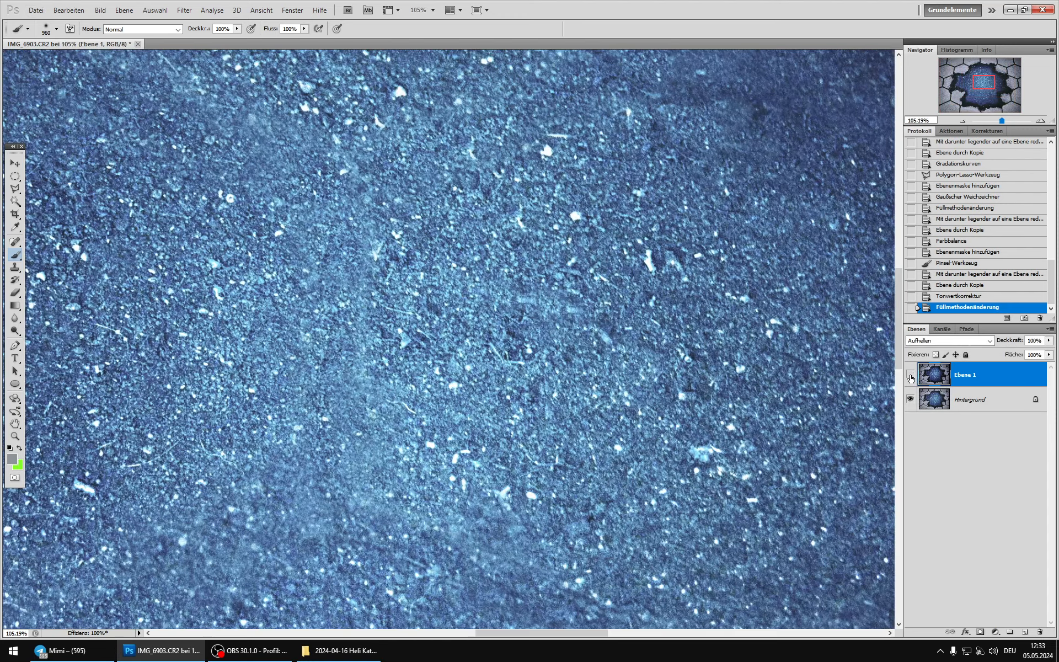
scroll(545, 358, "down", 8)
scroll(545, 357, "down", 2)
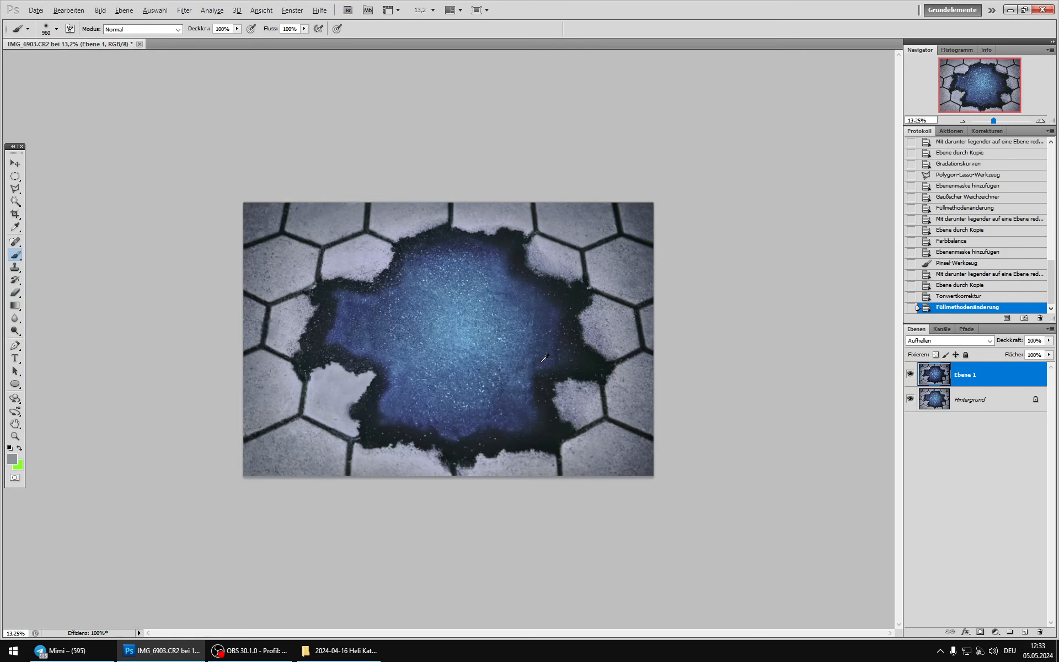
key("alt")
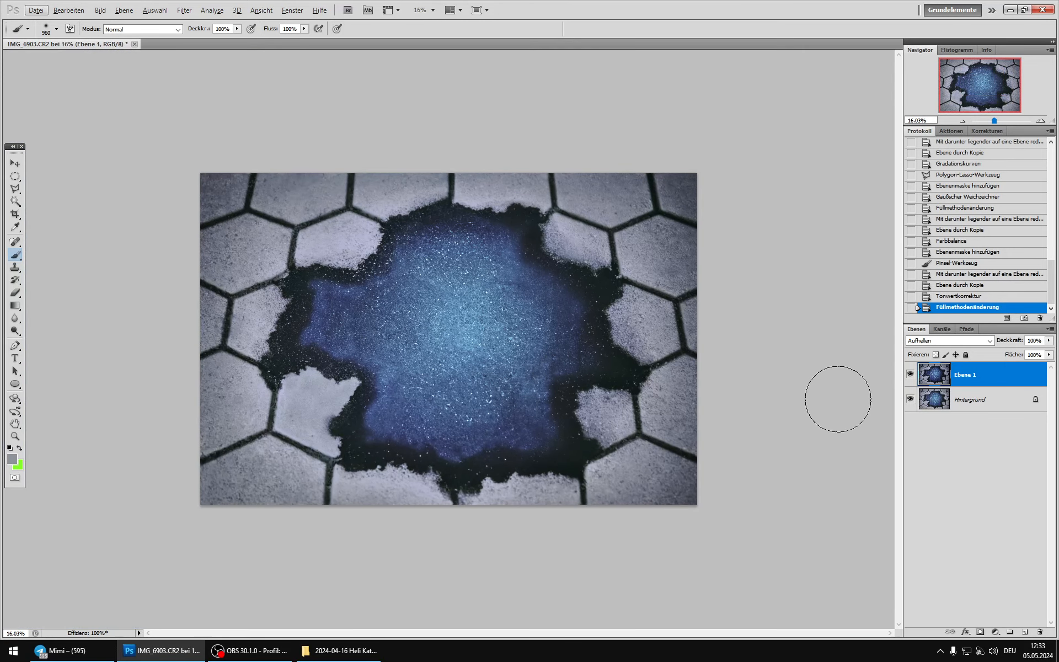
left_click(910, 377)
left_click(910, 376)
left_click(911, 377)
left_click(910, 377)
left_click(911, 378)
left_click(911, 378)
left_click(911, 379)
left_click(914, 376)
left_click(913, 376)
Step: Merge the Aufhellen layer into Hintergrund and duplicate the result as a fresh Ebene 1
key("ctrl+e")
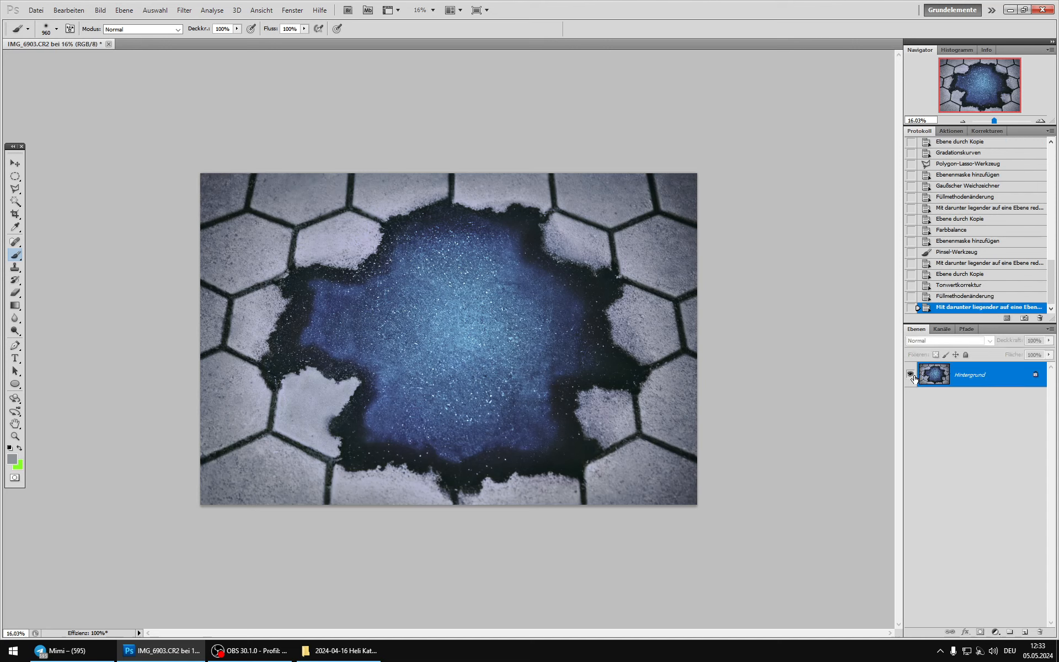
key("ctrl+j")
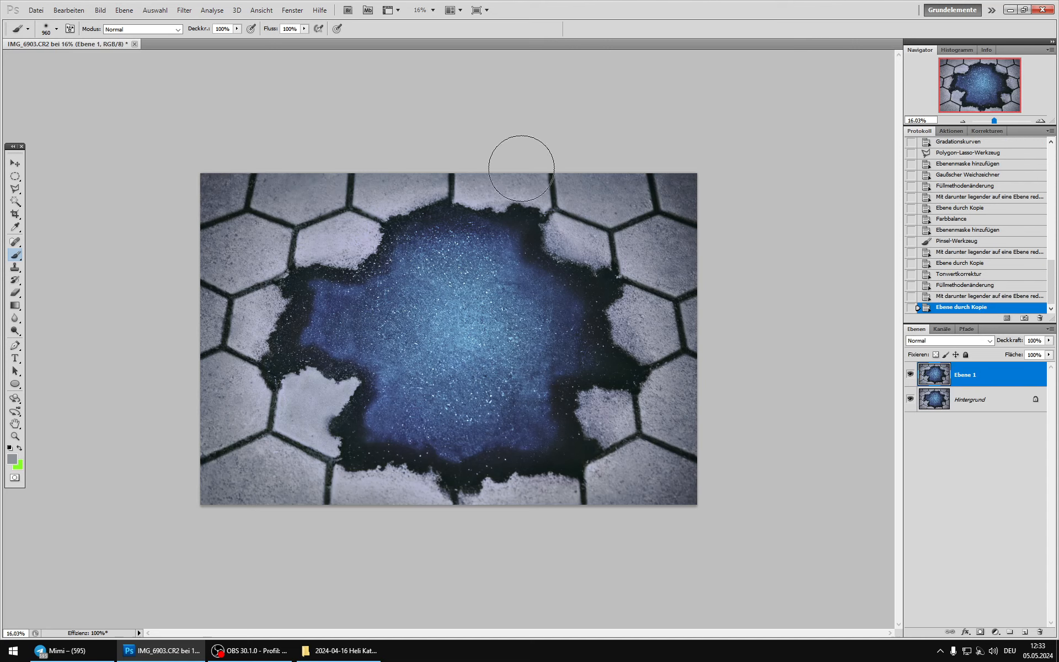
Step: Brighten Ebene 1 with an RGB Gradationskurven curve that lifts the midtones and holds the shadows at input 22, output 27, and compare the effect
left_click(100, 10)
mouse_move(119, 38)
left_click(322, 59)
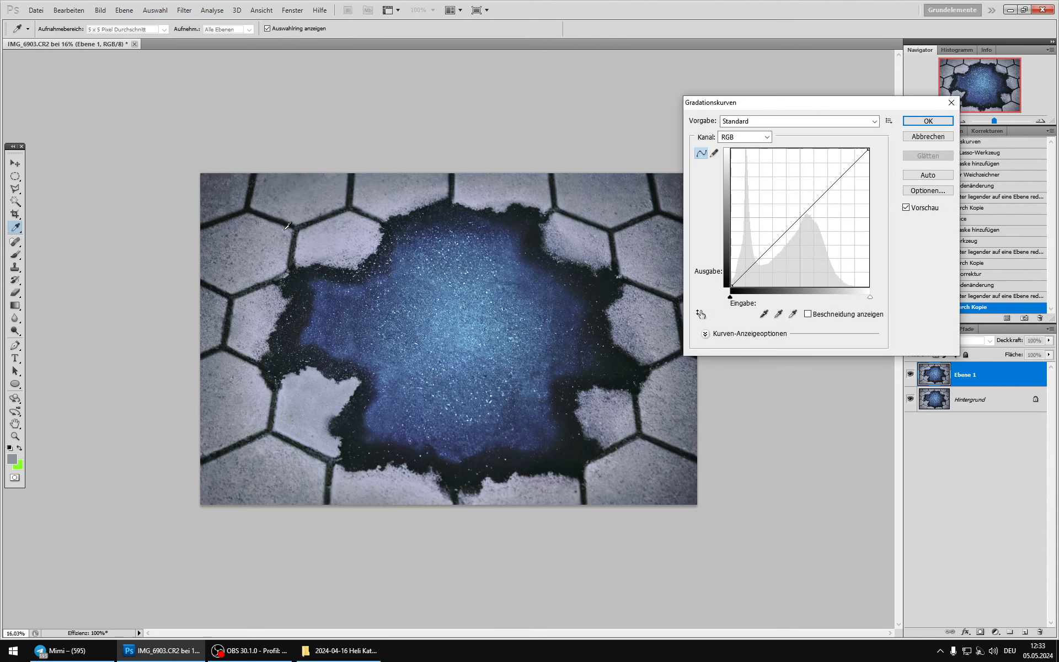
left_click_drag(811, 206, 811, 197)
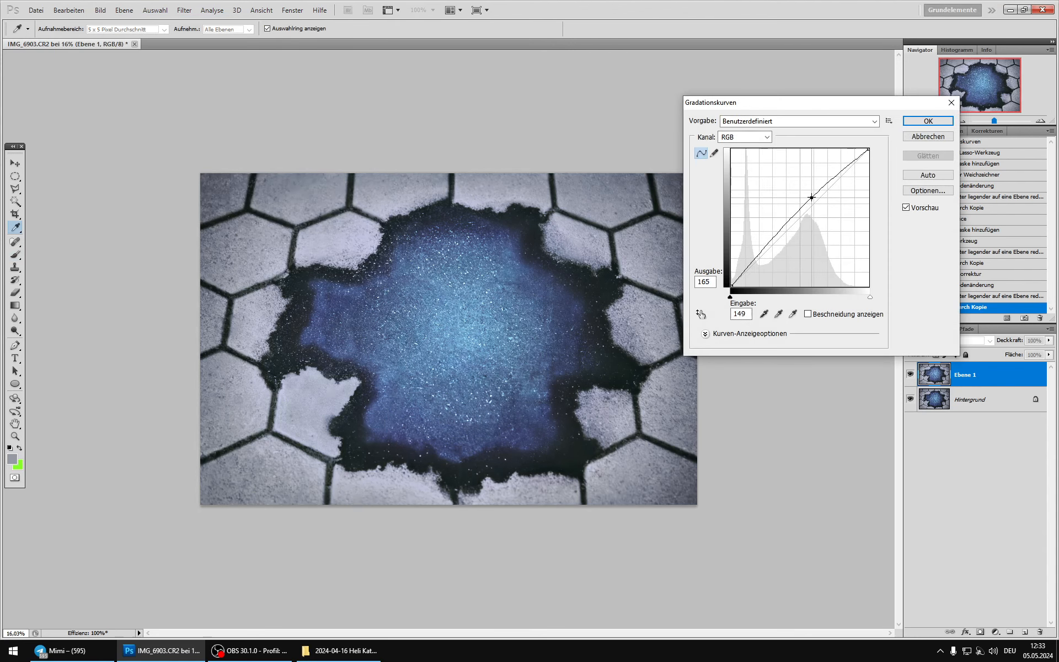
mouse_move(769, 248)
left_mouse_down()
mouse_move(762, 265)
mouse_move(762, 250)
left_mouse_up()
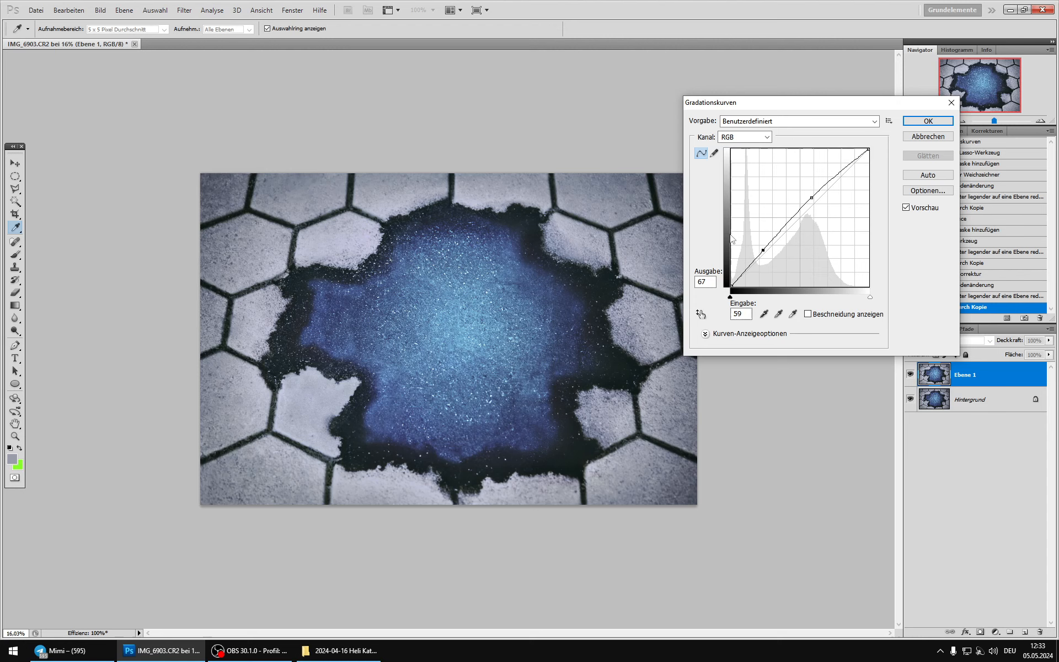
left_click_drag(763, 251, 765, 254)
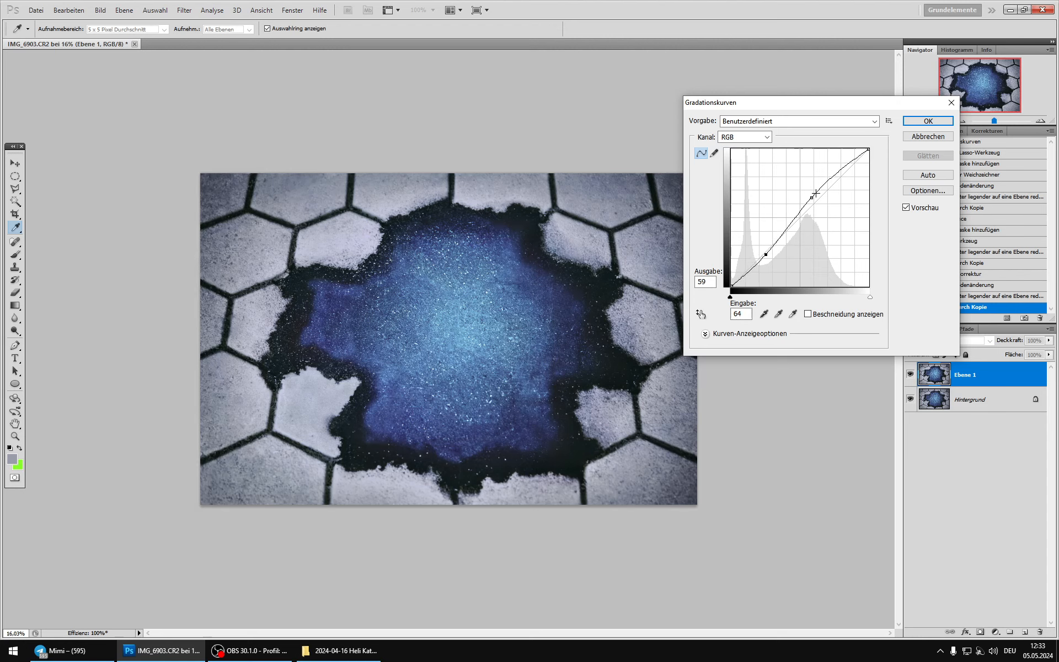
left_click_drag(811, 198, 798, 194)
left_click_drag(764, 248, 706, 312)
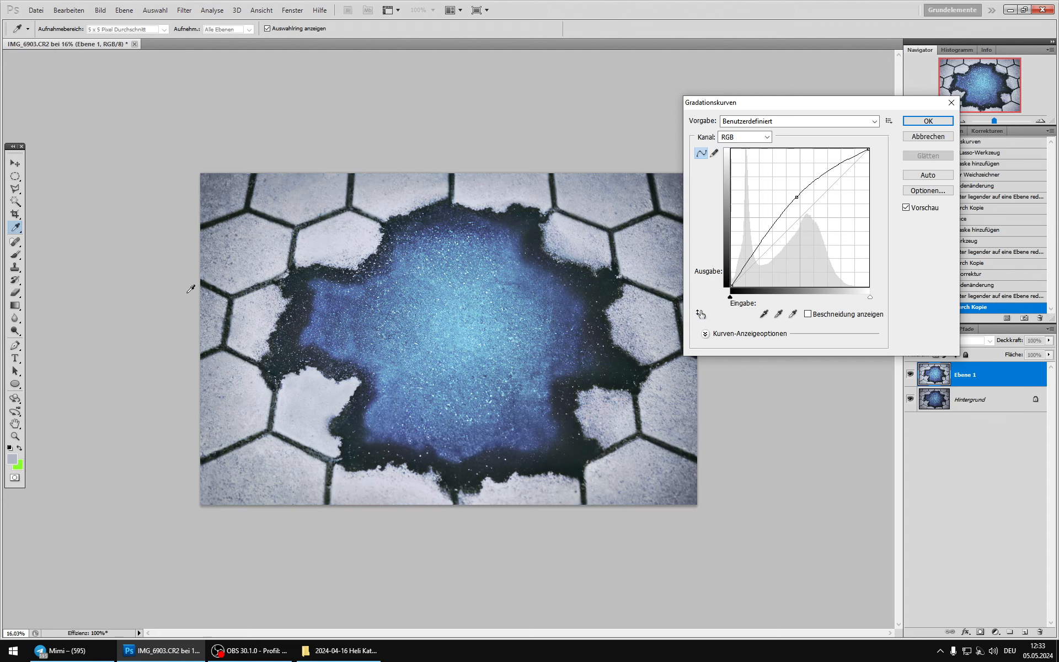
left_click(743, 272)
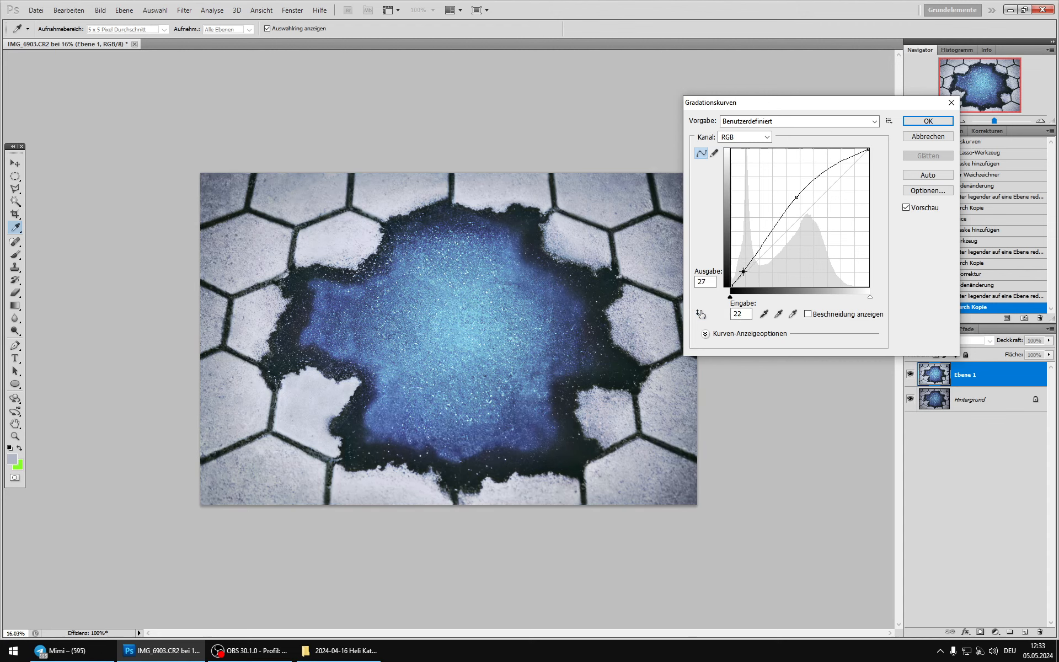
left_click(929, 122)
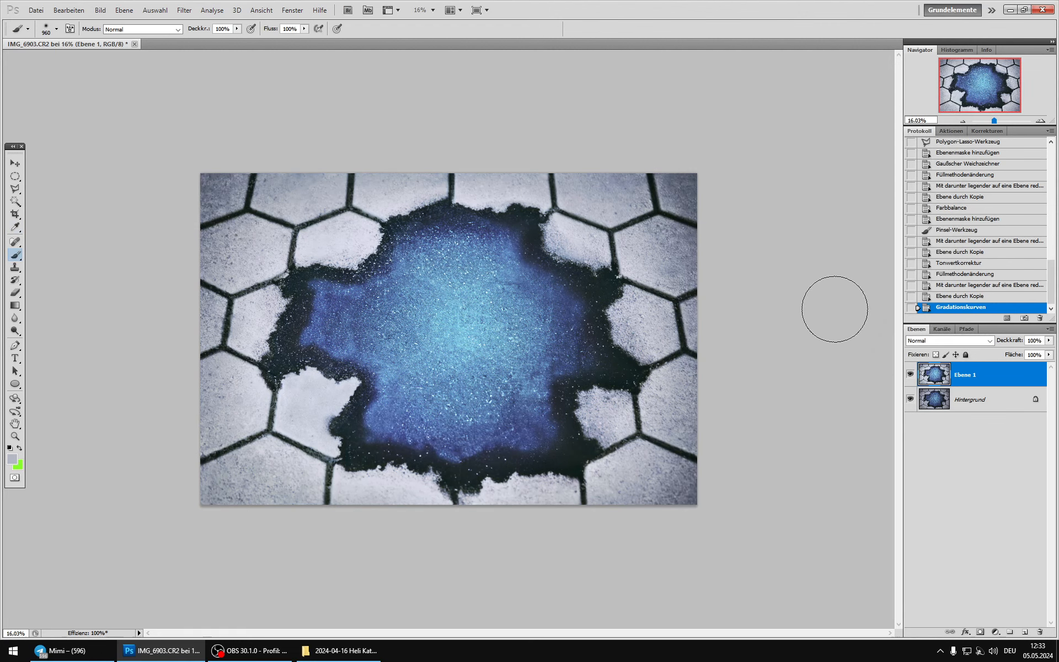
left_click(910, 373)
left_click(910, 373)
left_click(910, 374)
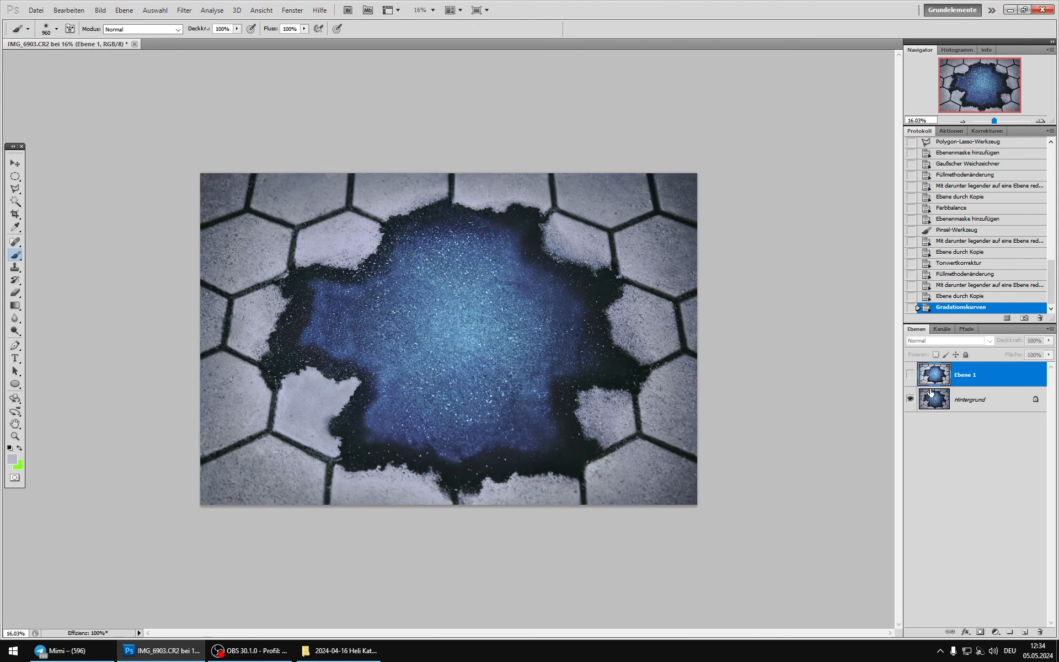
left_click(911, 375)
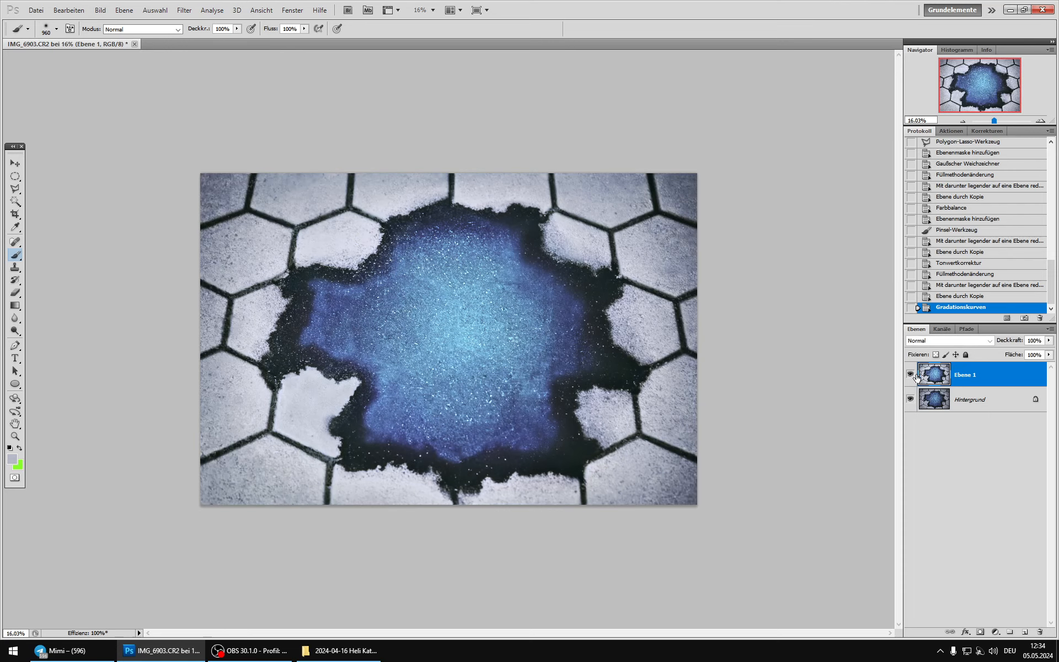
Step: Load the Rot channel as a selection and add it to Ebene 1 as a layer mask, so the brightening mainly affects the stones
left_click(942, 329)
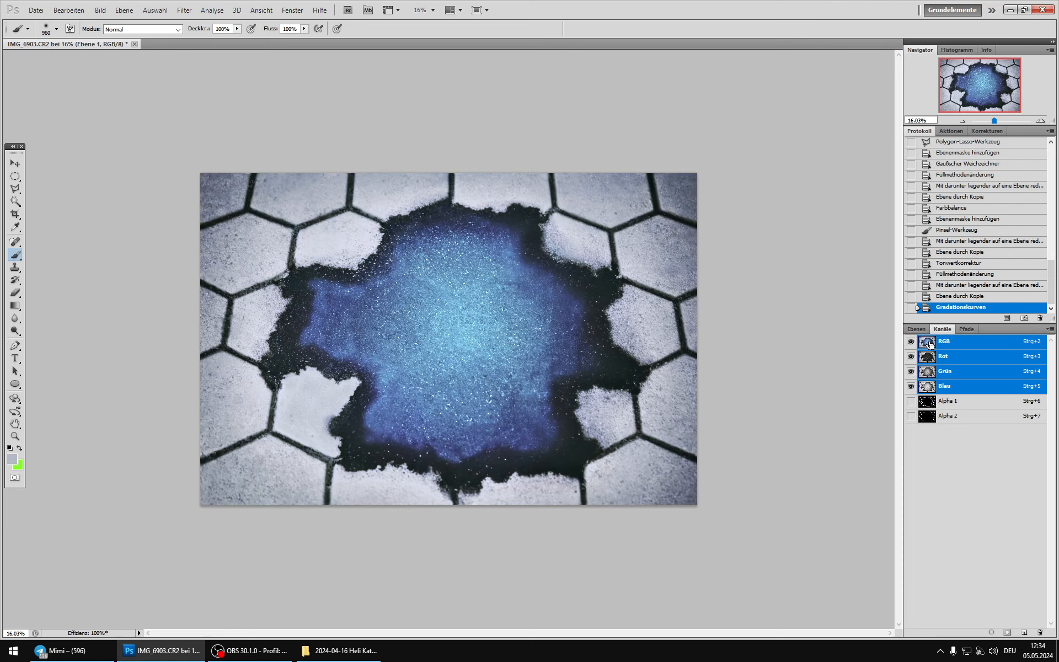
left_click(929, 359)
left_click(928, 356, "ctrl")
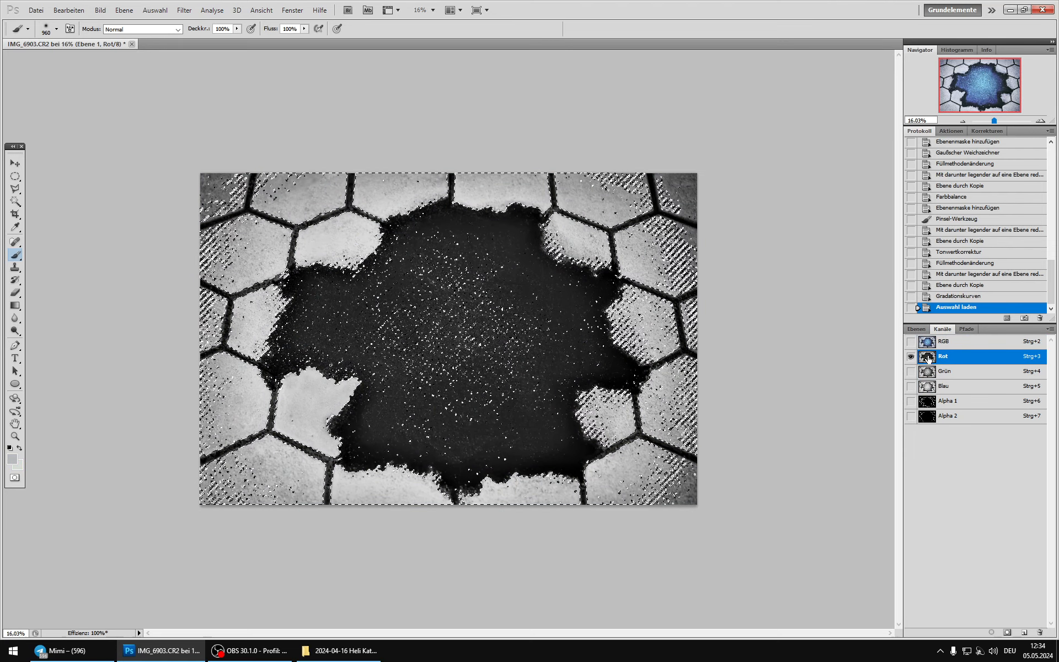
key("ctrl+2")
left_click(916, 329)
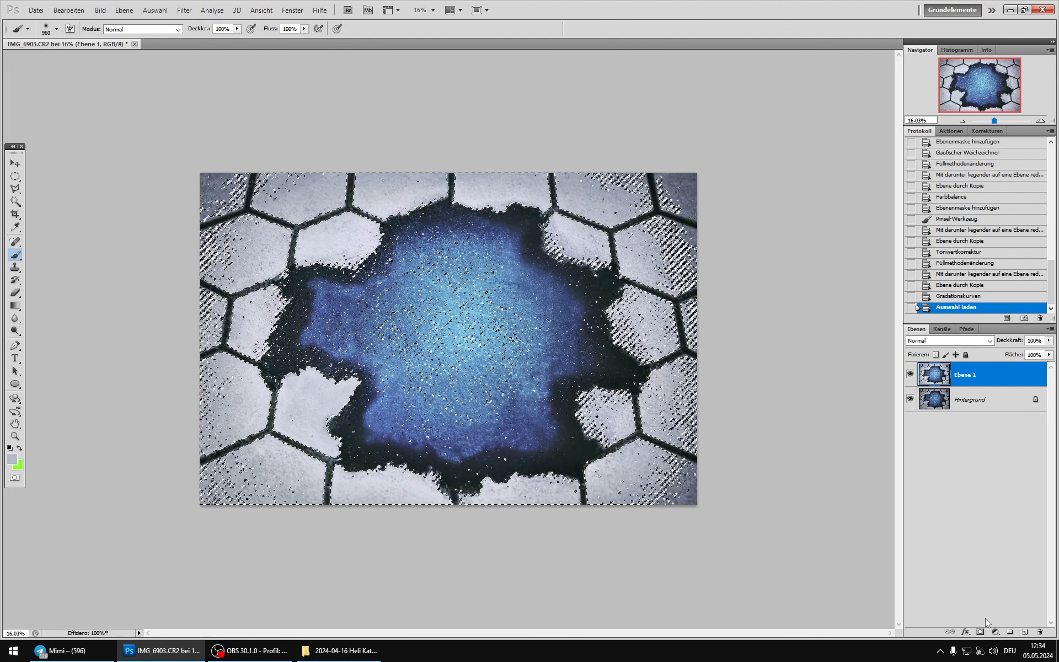
left_click(980, 632)
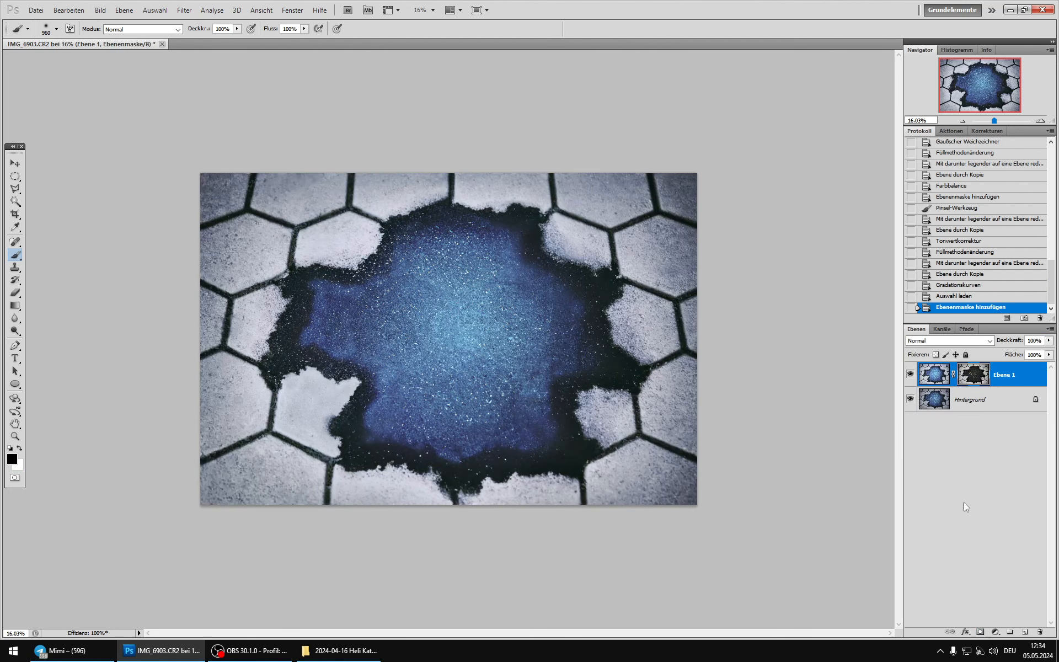
left_click(910, 374)
left_click(910, 374)
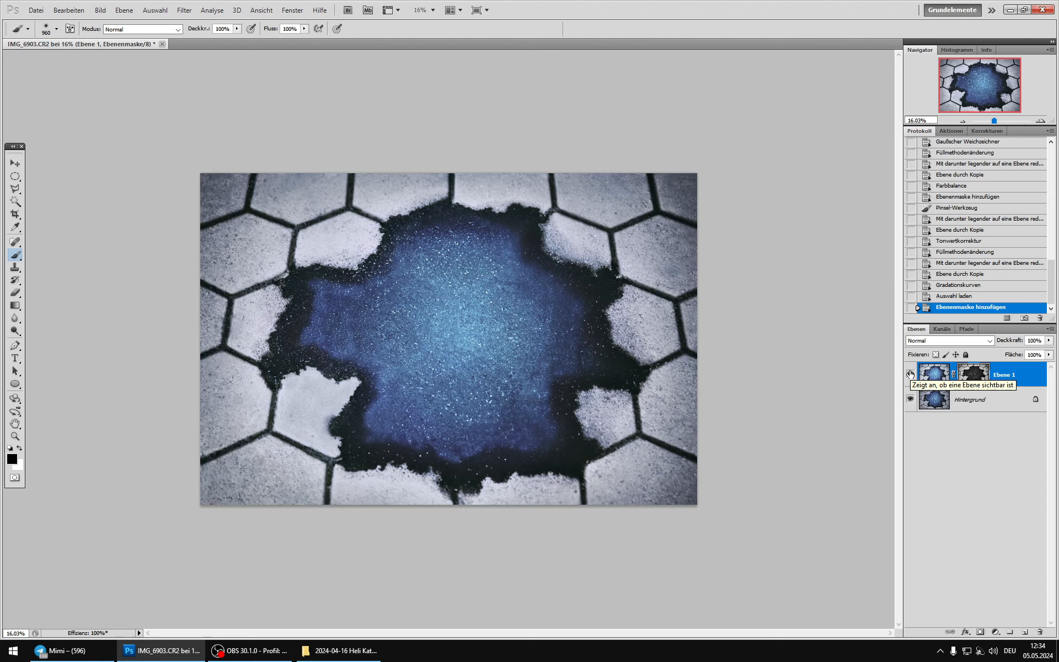
left_click(910, 374)
left_click(910, 375)
left_click(910, 375)
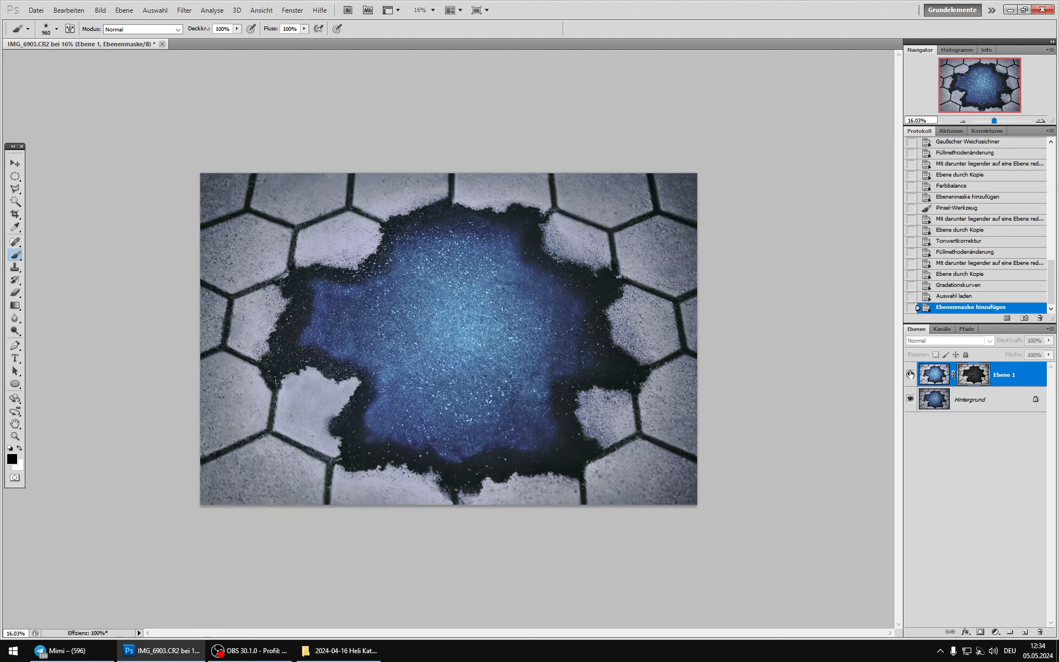
left_click(910, 375)
Step: Reduce the opacity of the masked Ebene 1 to 68% and compare the image with and without it
left_click(1048, 340)
left_click(1024, 350)
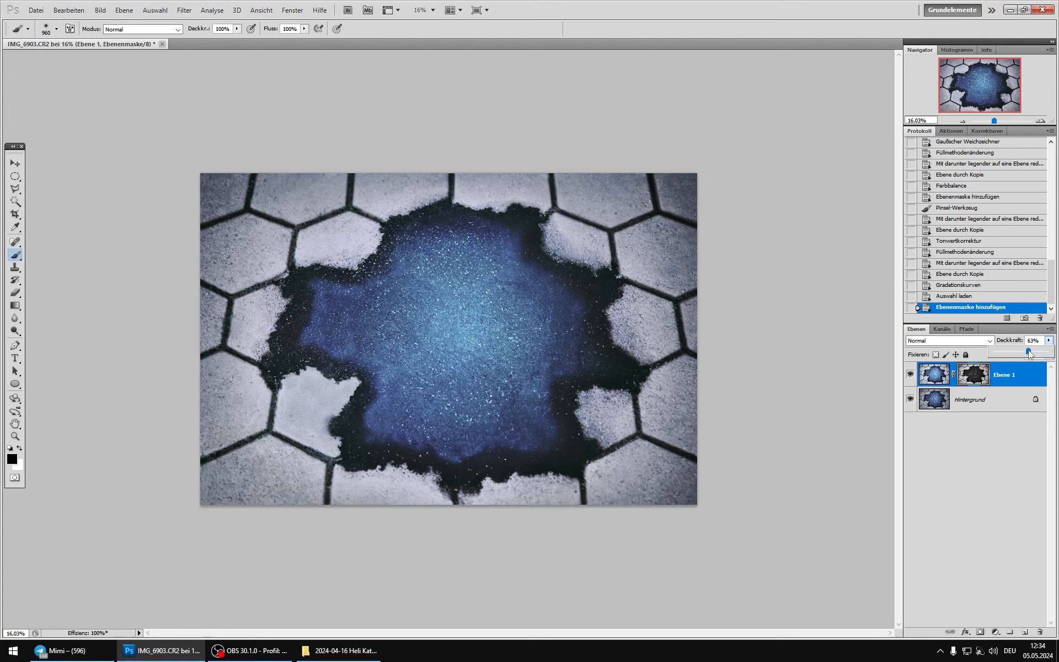
left_click_drag(1031, 349, 1031, 349)
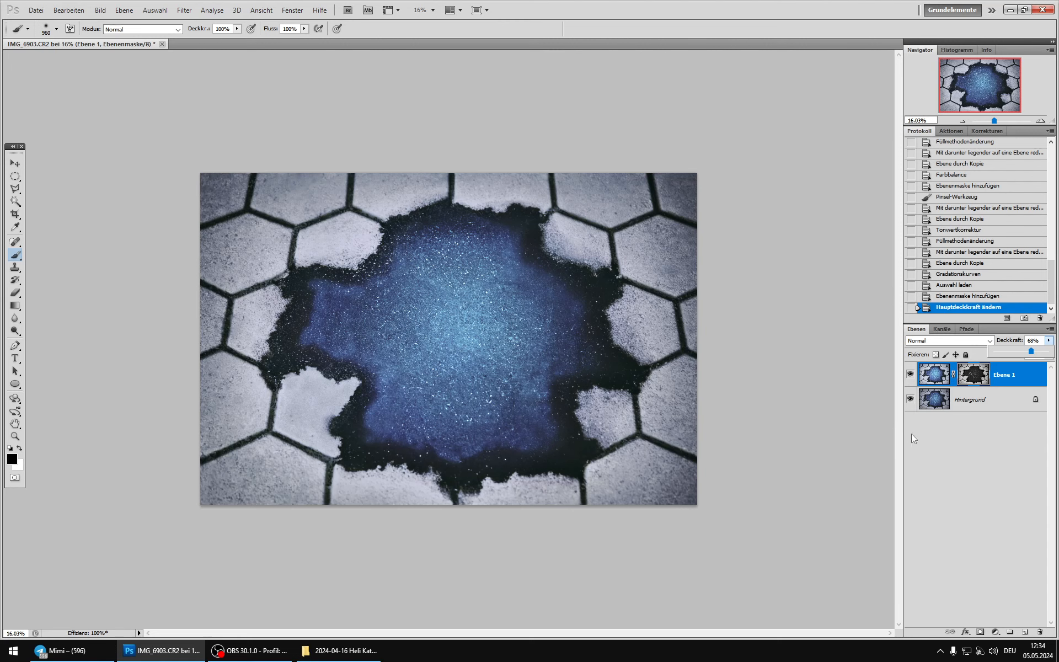
left_click(911, 375)
left_click(911, 375)
left_click(910, 375)
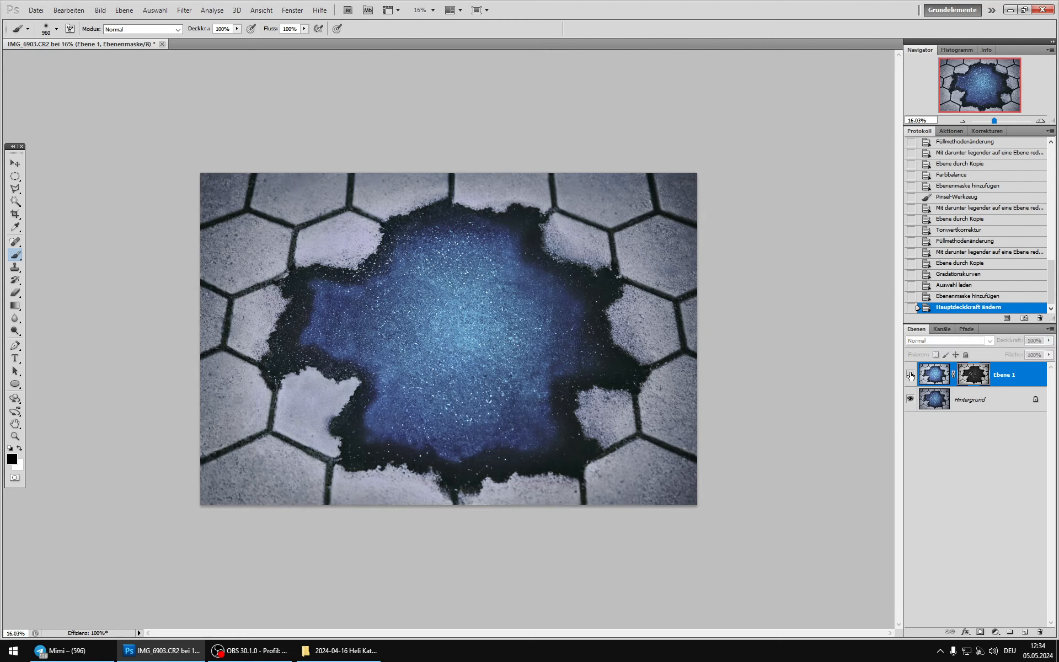
left_click(911, 375)
left_click(910, 375)
left_click(910, 375)
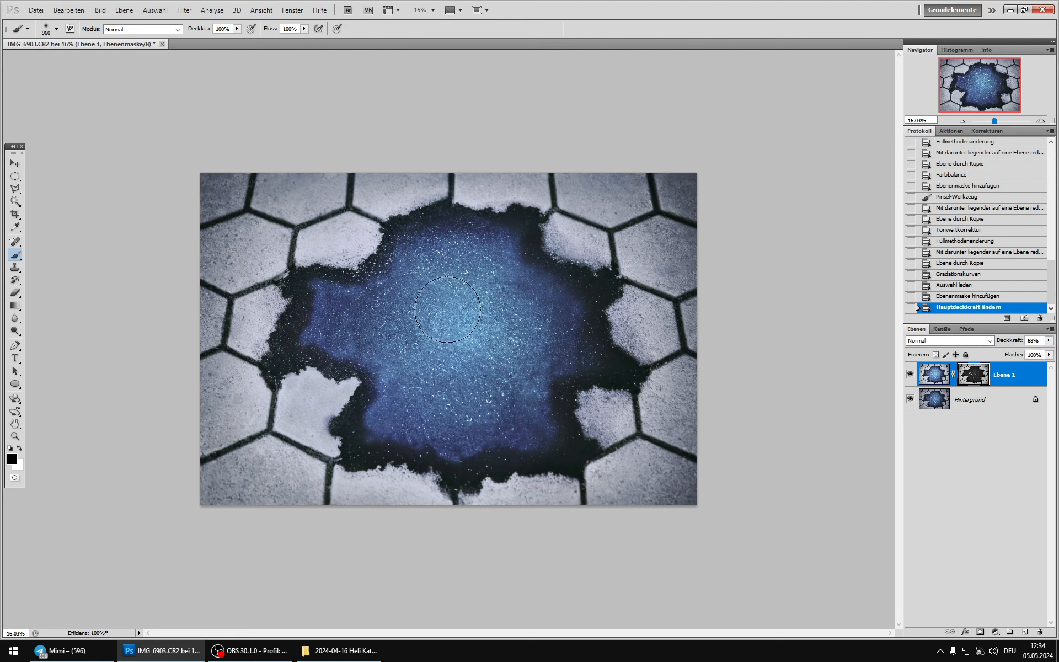
Step: Increase the contrast of Ebene 1's mask with an S-shaped Gradationskurven curve, setting the lower point to input 84, output 28 and raising the highlights
left_click(100, 9)
mouse_move(118, 37)
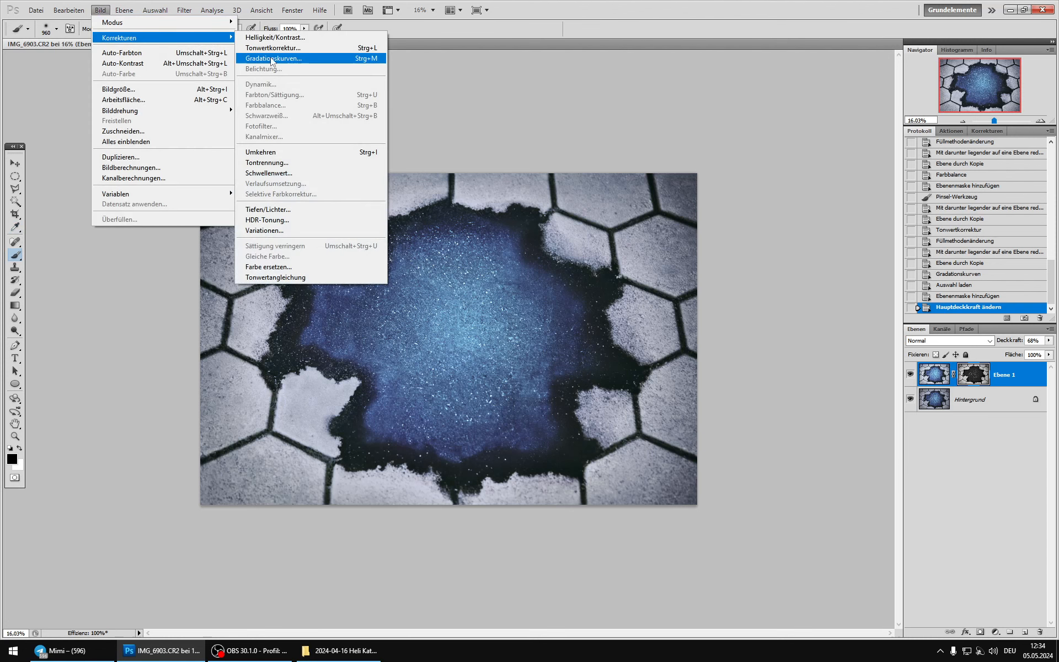
left_click(276, 58)
left_click_drag(760, 257, 776, 271)
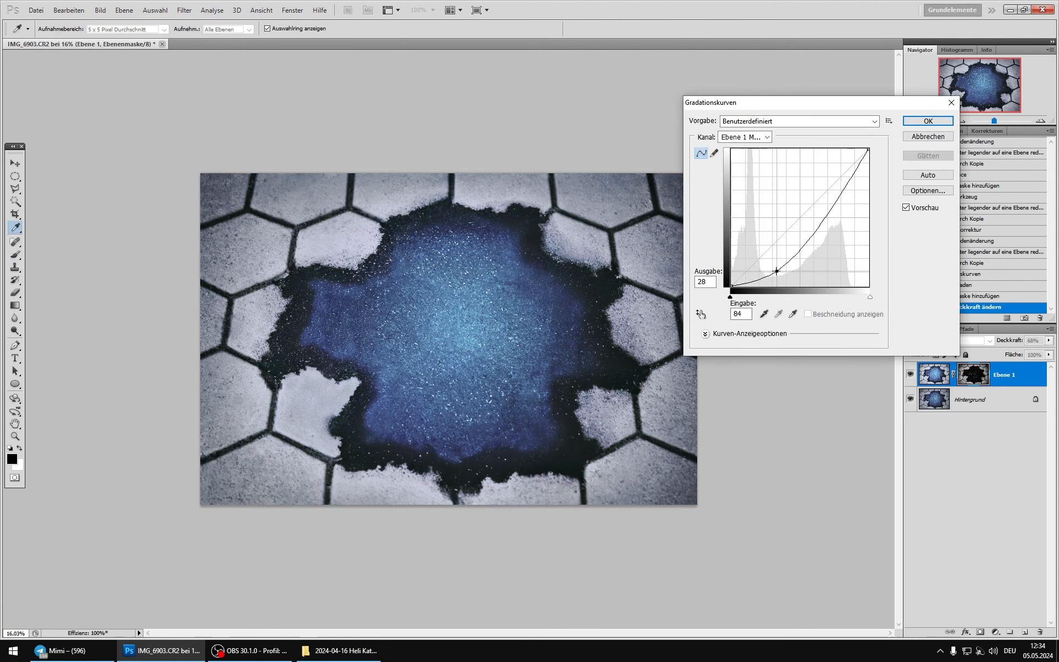
left_click_drag(853, 189, 840, 169)
left_click(927, 121)
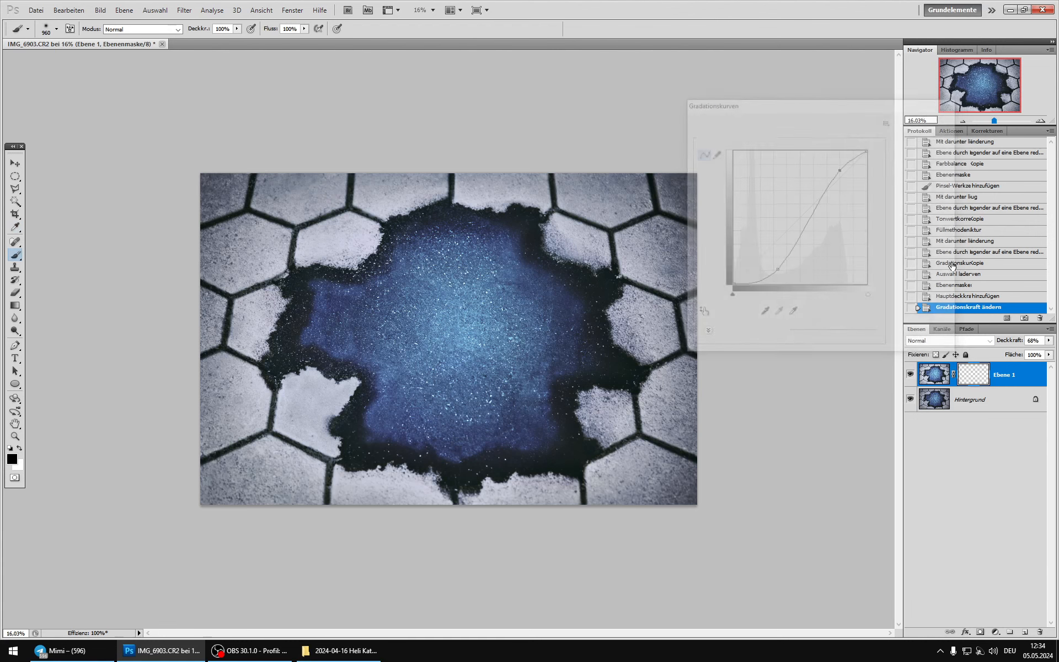
Step: Compare the image with and without the masked Ebene 1 and check its overall effect at a very small view size
left_click(910, 375)
left_click(910, 375)
left_click(910, 375)
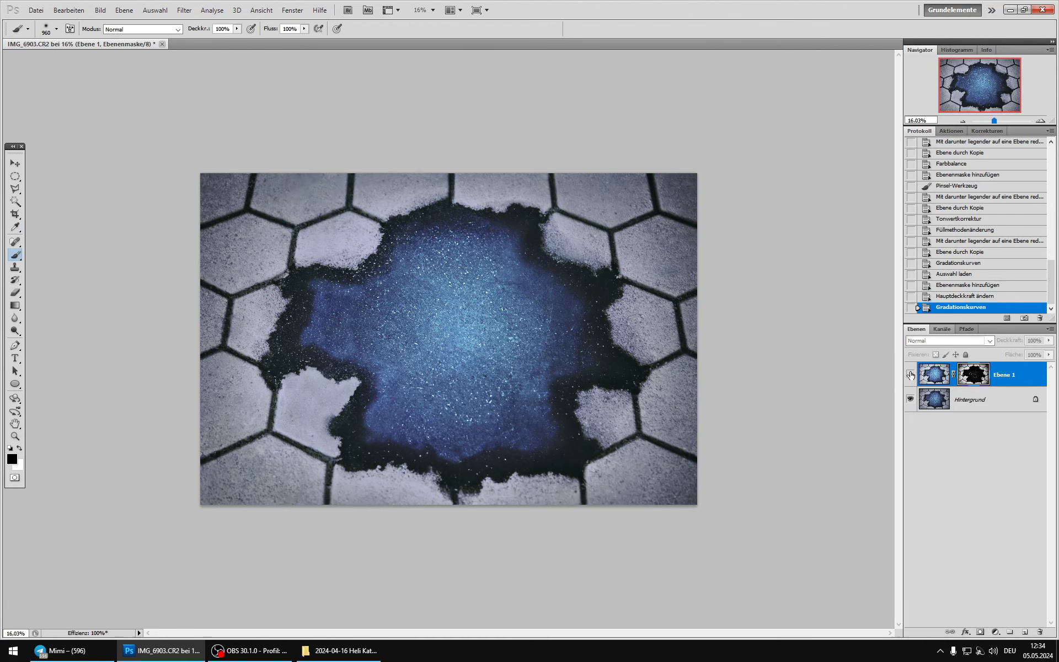
left_click(910, 374)
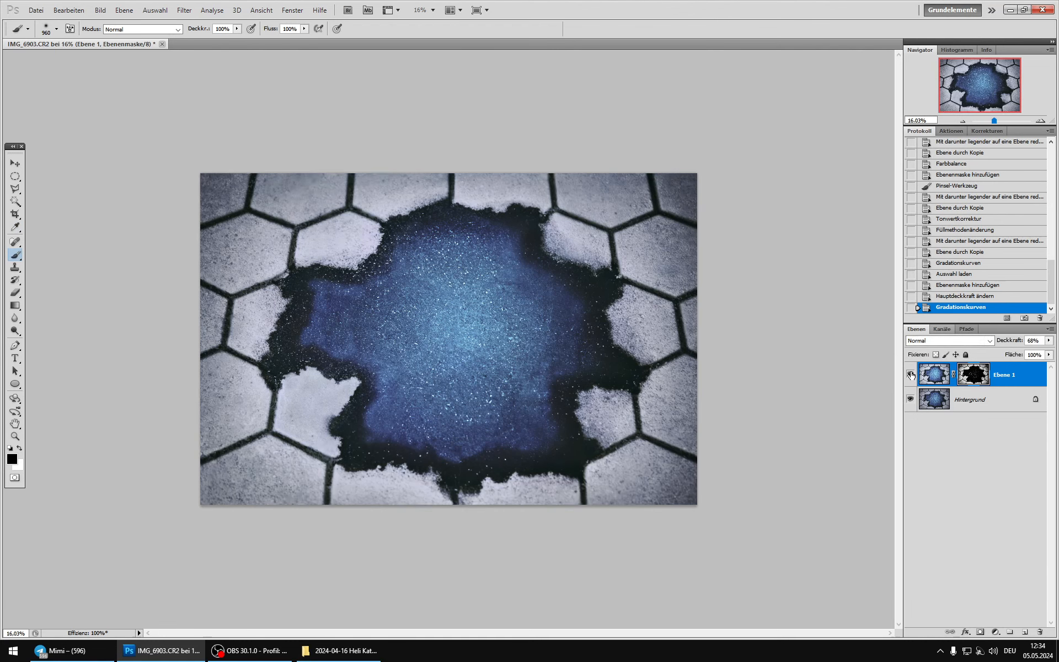
left_click(910, 374)
left_click(910, 374)
left_click(910, 375)
left_click(910, 374)
scroll(535, 325, "down", 5)
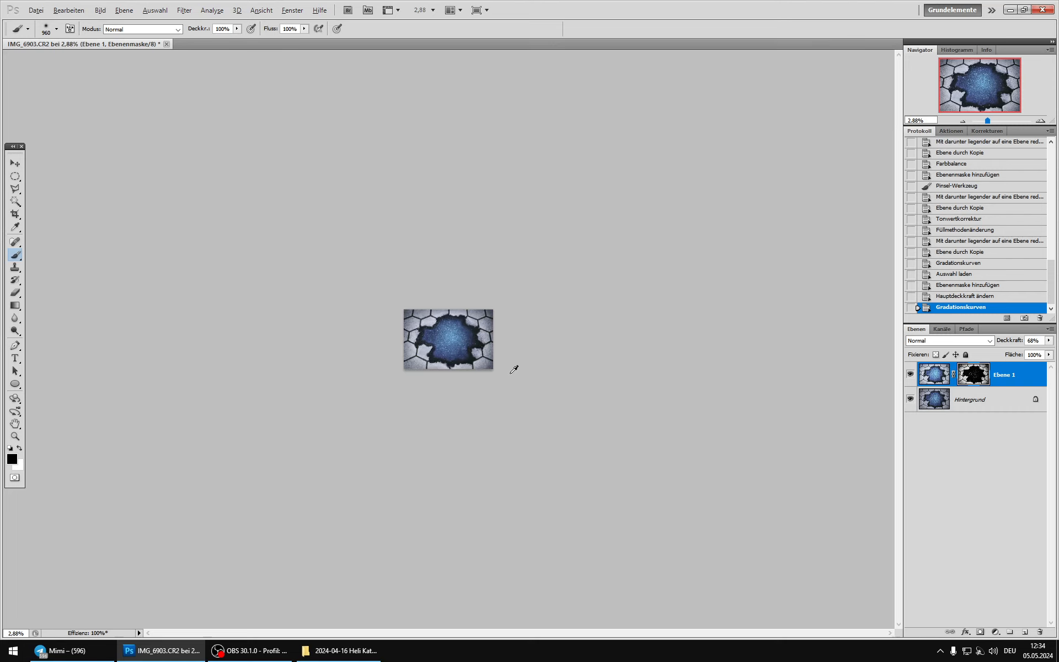
scroll(458, 342, "up", 5)
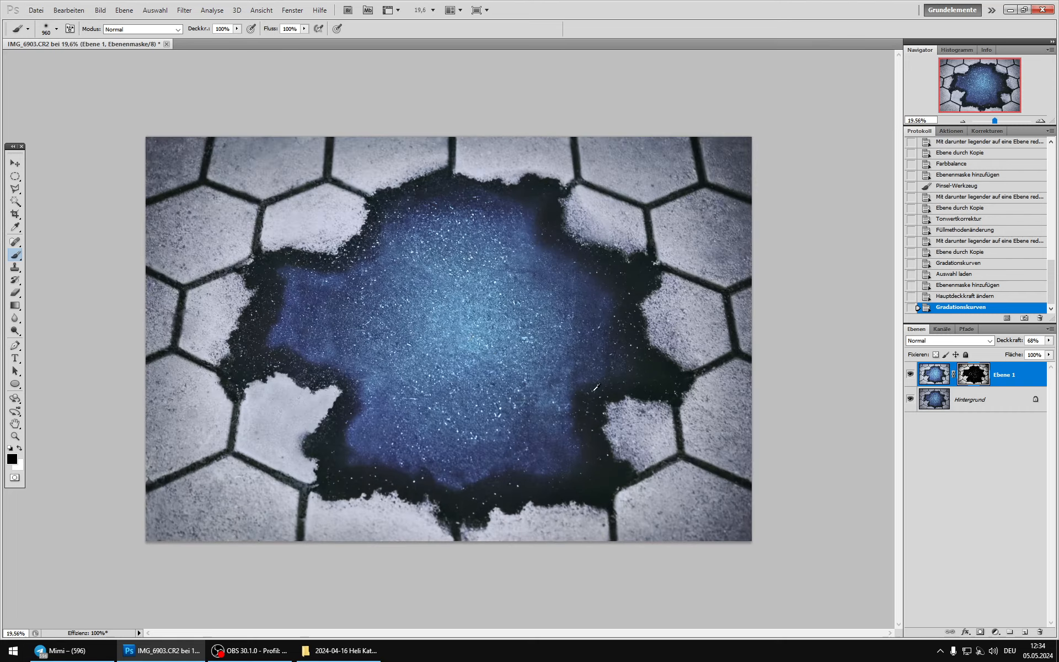
Step: Merge Ebene 1 down into the Hintergrund and duplicate the merged result as a new layer
left_click(935, 377)
key("ctrl+e")
key("ctrl+j")
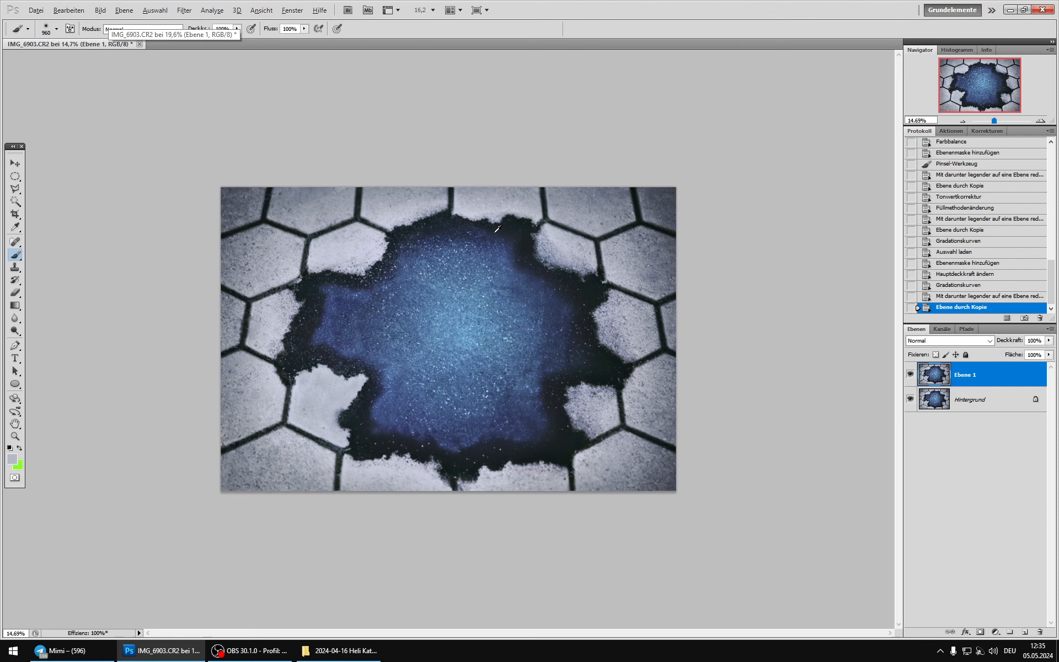
Step: Add a Verlaufsumsetzung adjustment layer with the Schwarz, Weiß gradient above Ebene 1 and duplicate Ebene 1 beneath it
scroll(492, 233, "down", 1)
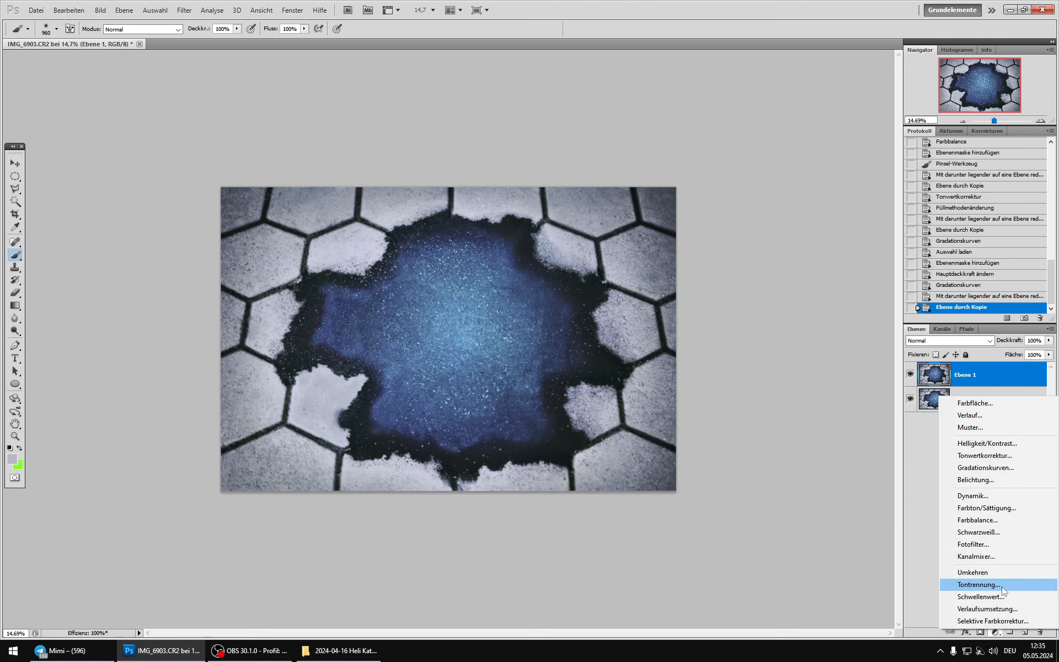
left_click(987, 609)
left_click(944, 164)
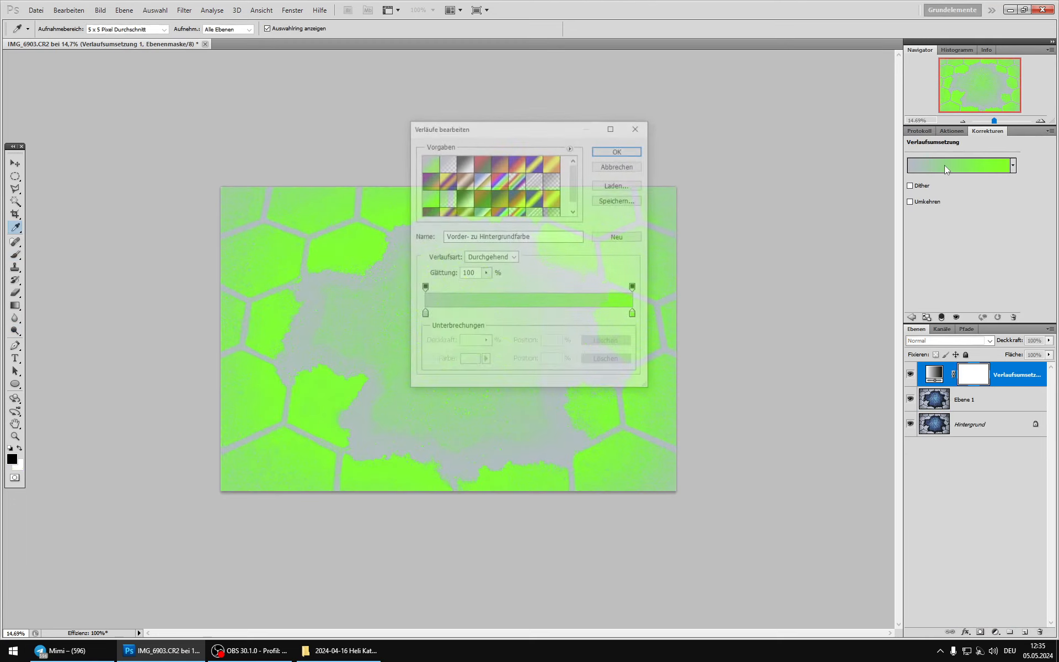
left_click(463, 163)
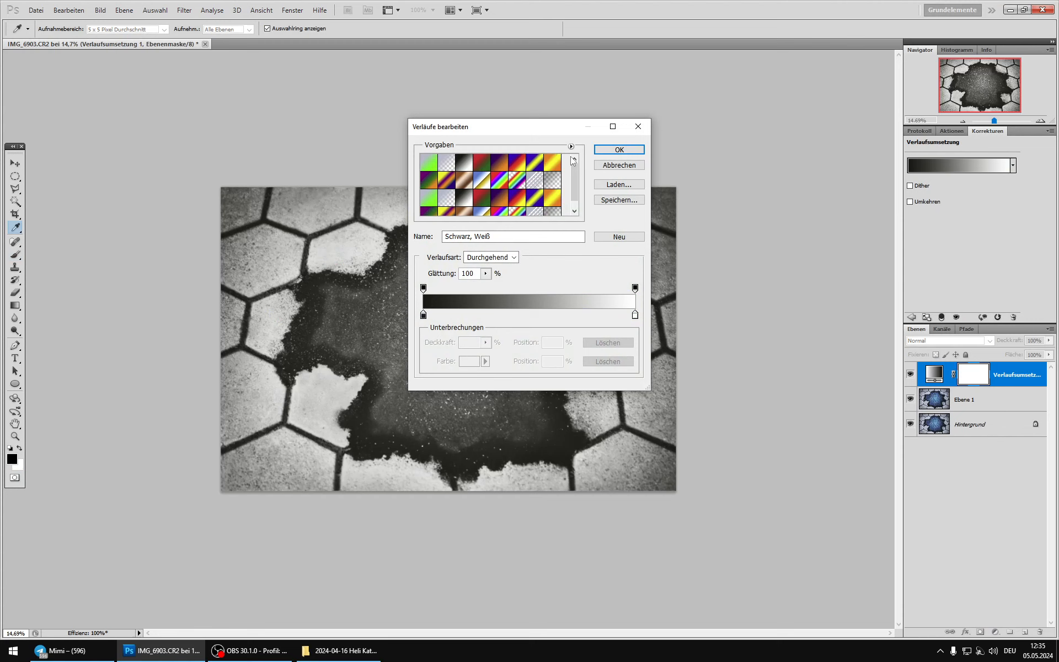
left_click(618, 150)
left_click(932, 394)
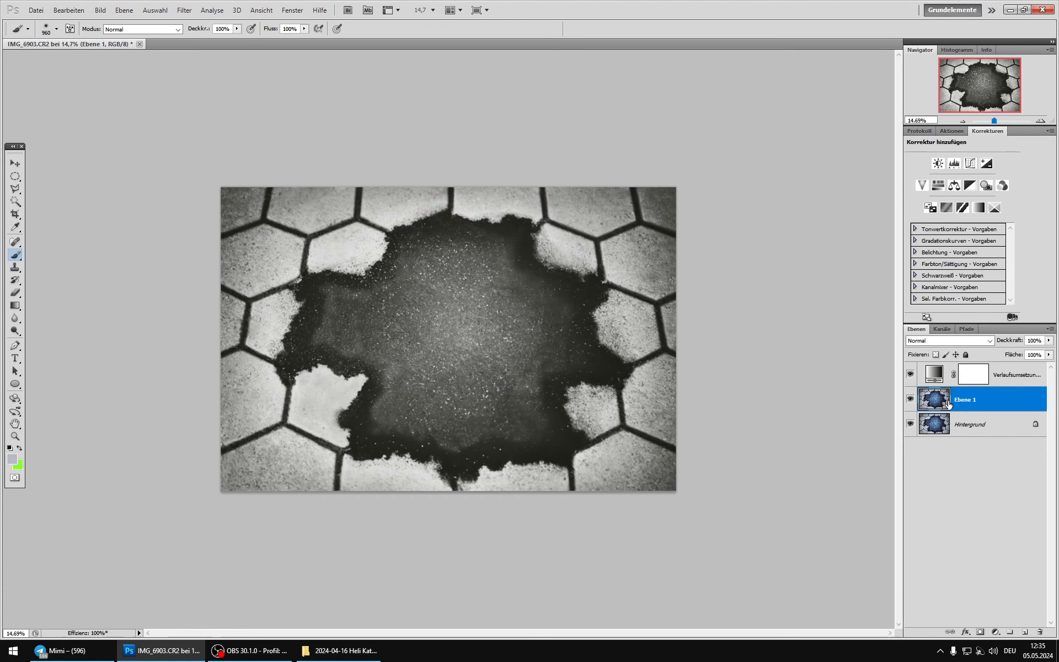
key("ctrl+j")
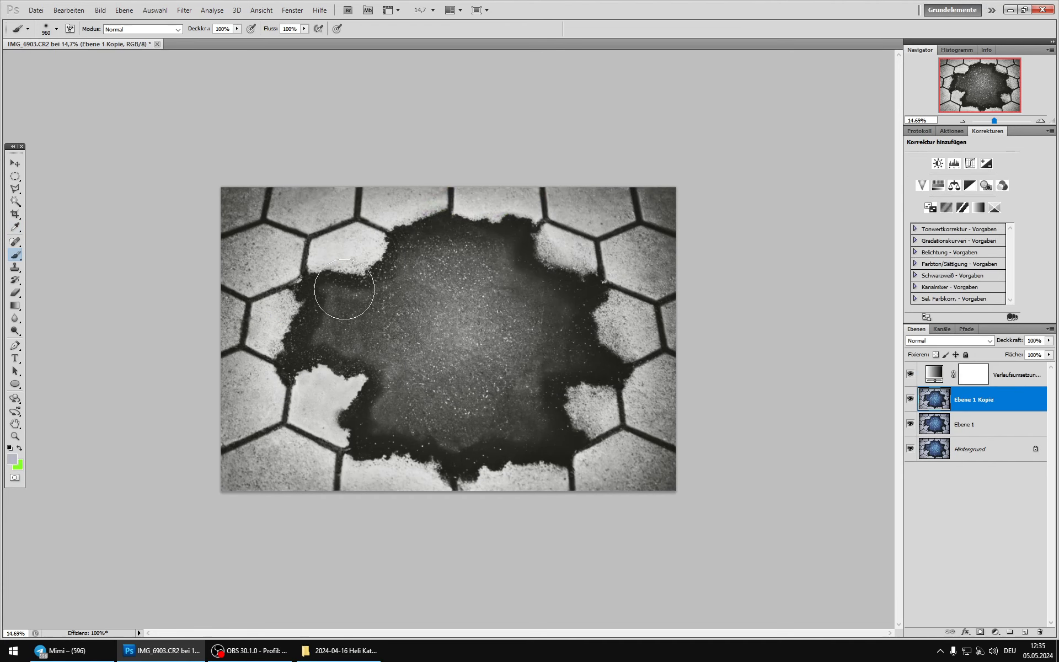
Step: Dodge Ebene 1 Kopie with the Abwedler-Werkzeug in the Lichter range, using a soft 2028 px brush at 10% exposure
left_click(15, 331)
right_click(371, 344)
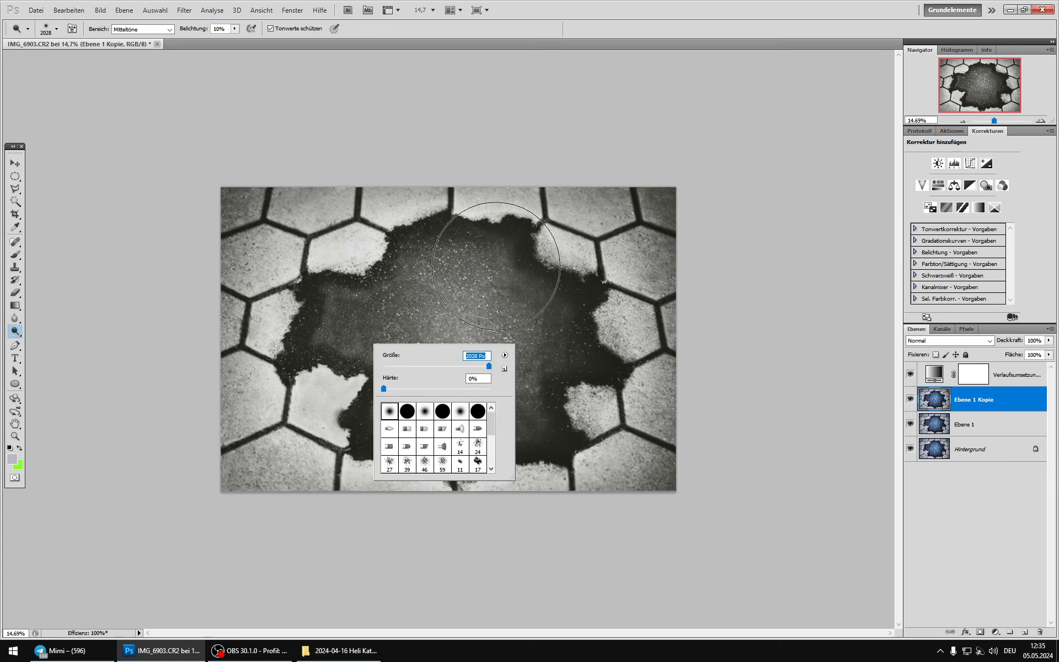
left_click(525, 27)
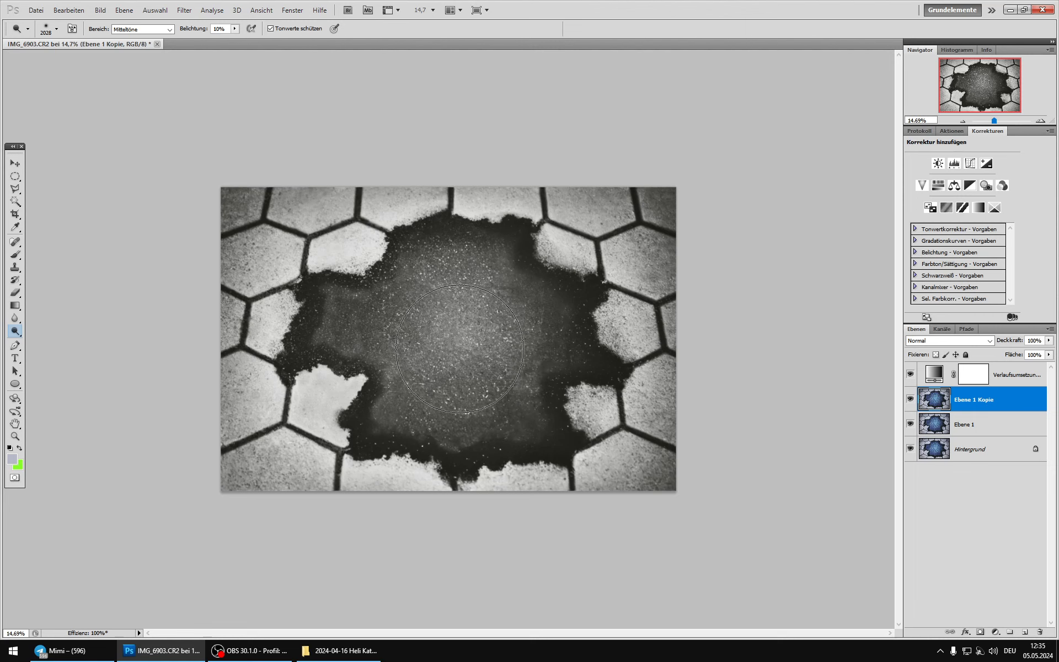
left_click(169, 30)
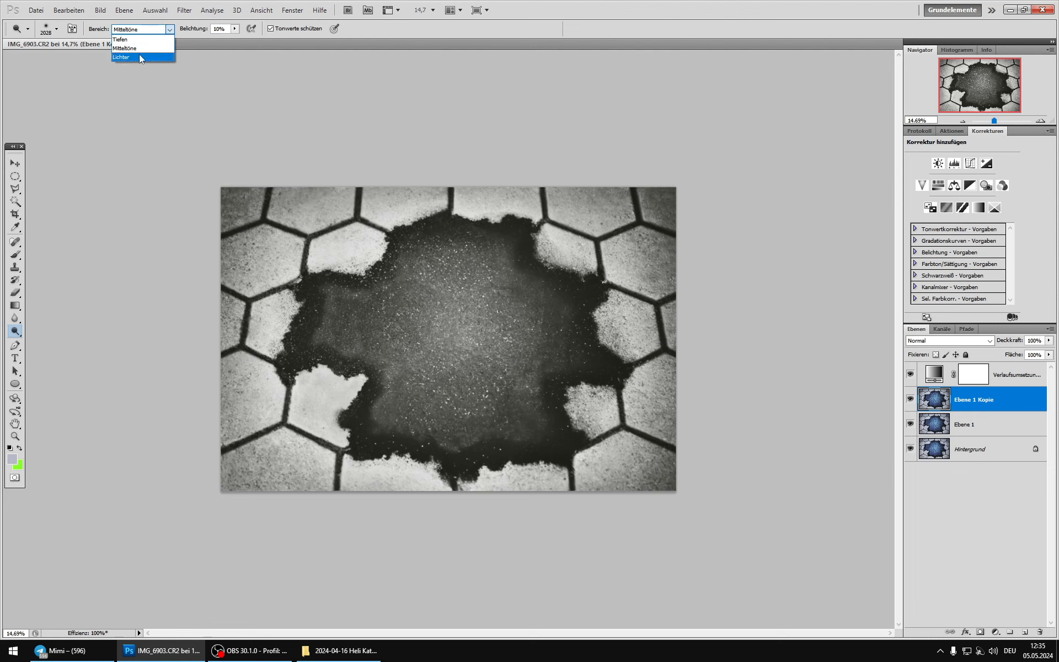
left_click(140, 56)
mouse_move(471, 377)
left_mouse_down()
mouse_move(480, 389)
mouse_move(525, 326)
mouse_move(460, 272)
mouse_move(378, 303)
mouse_move(354, 331)
mouse_move(429, 419)
mouse_move(520, 407)
mouse_move(593, 378)
mouse_move(601, 348)
left_mouse_up()
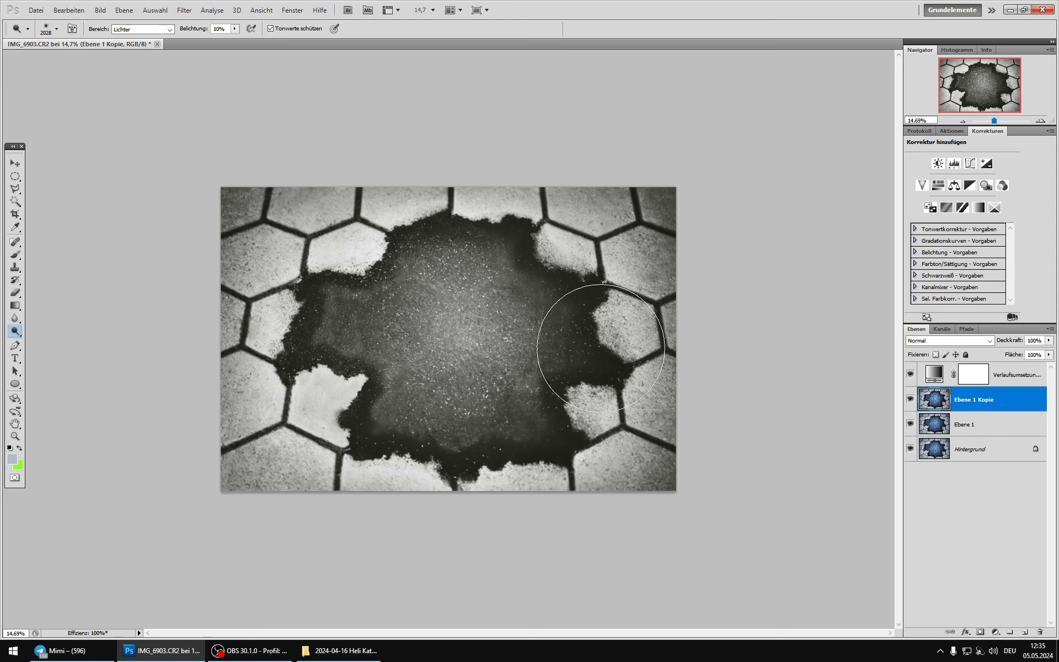
Step: Reduce the Abwedler brush to 432 px, dodge the small stone at the hole's lower right, and undo the last two strokes
right_click(601, 348)
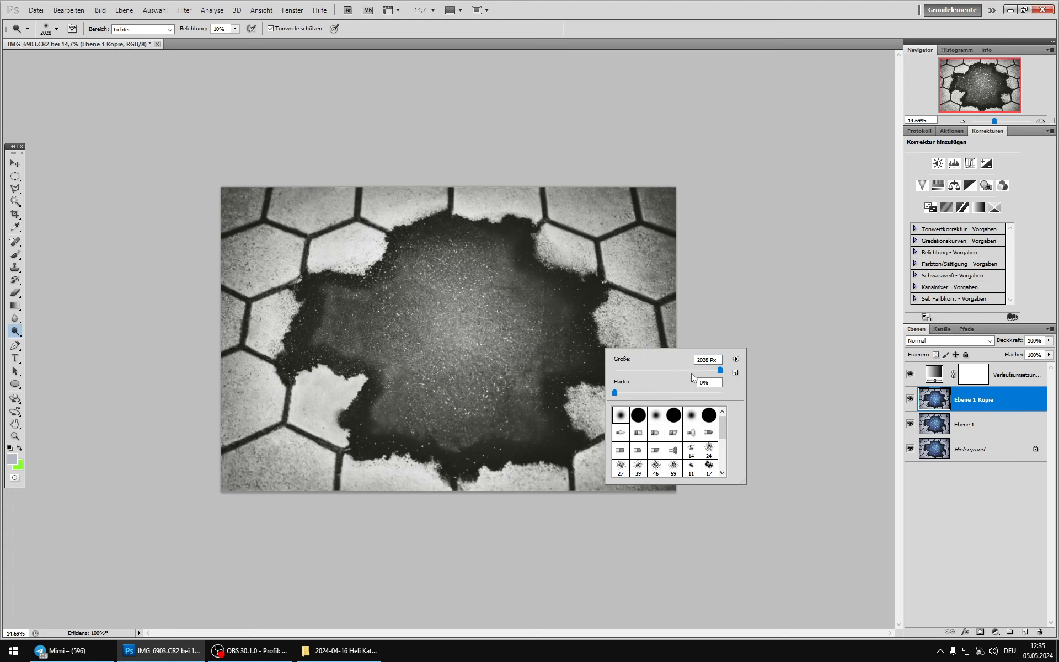
mouse_move(585, 399)
left_mouse_down()
mouse_move(582, 419)
mouse_move(606, 393)
left_mouse_up()
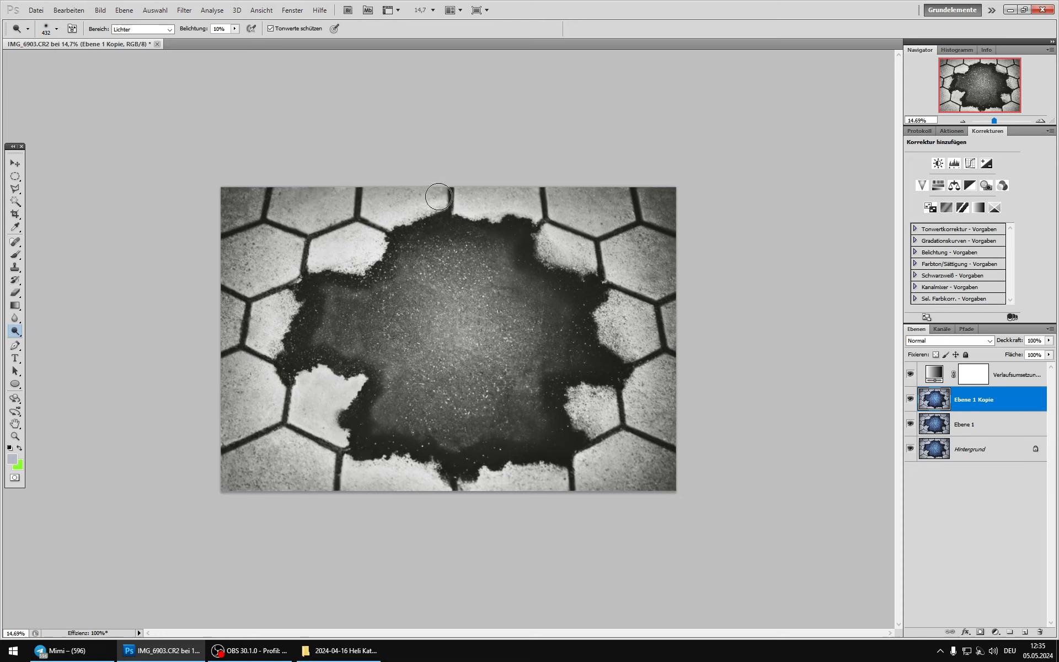
left_click(917, 130)
left_click(931, 285)
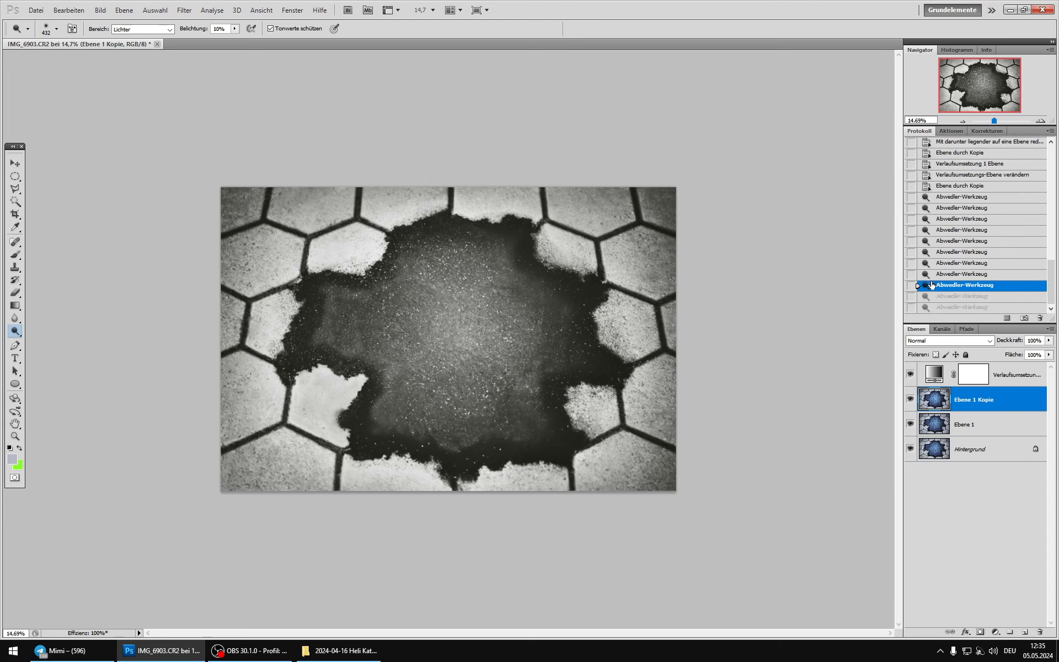
Step: Dodge the highlights of the stones along the upper, right and lower-left edges of the hole with the 432 px brush
left_click_drag(441, 212, 446, 246)
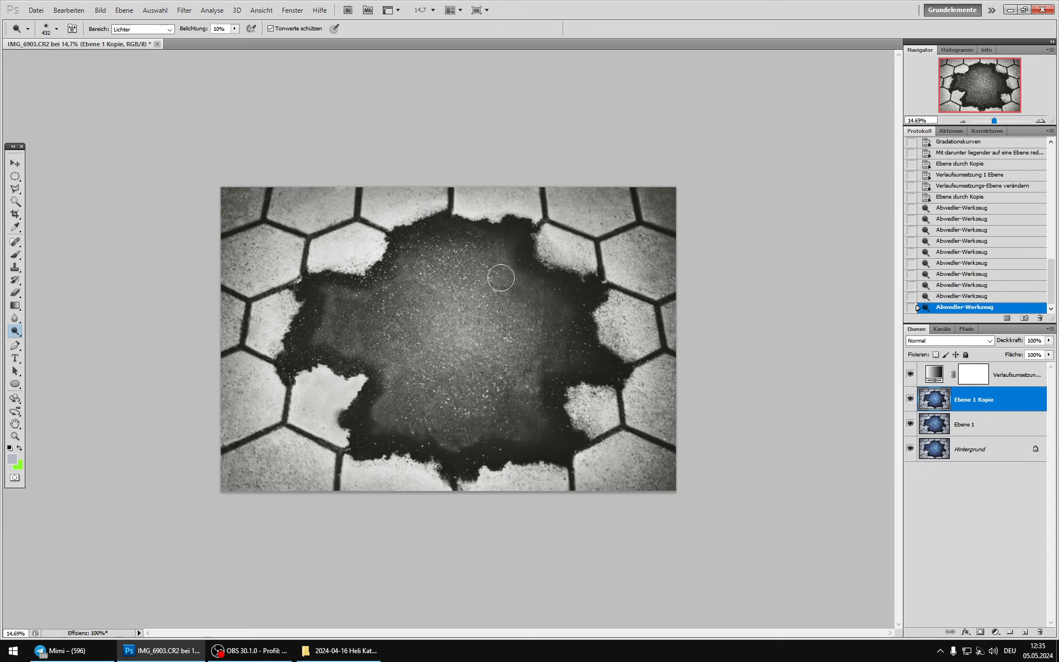
mouse_move(545, 251)
left_mouse_down()
mouse_move(589, 270)
mouse_move(574, 303)
mouse_move(589, 322)
mouse_move(605, 316)
mouse_move(615, 358)
left_mouse_up()
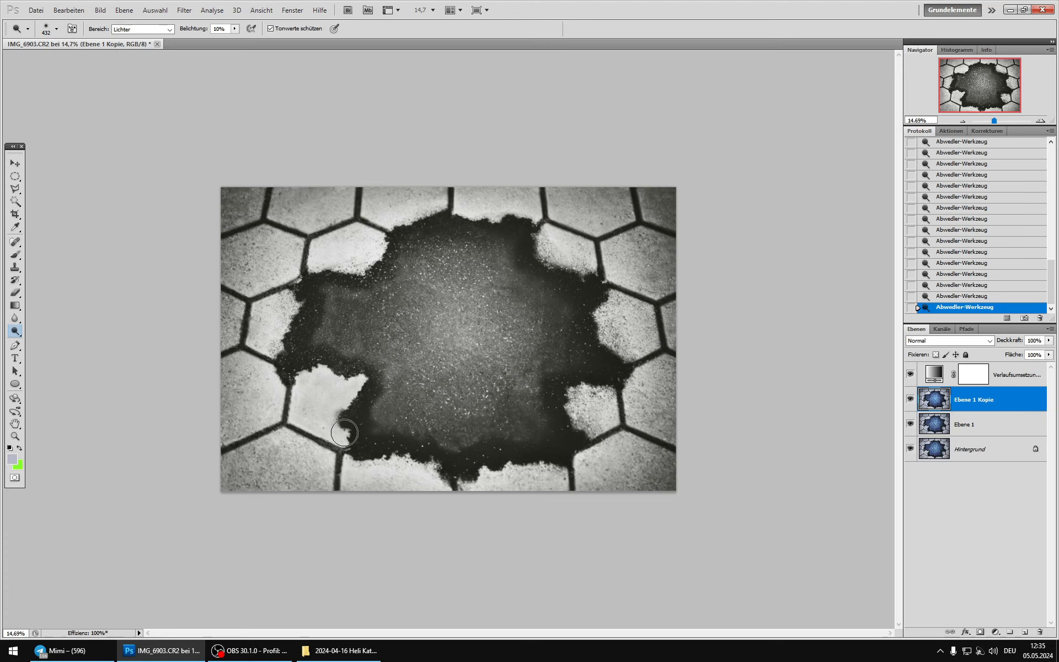
left_click_drag(360, 385, 359, 381)
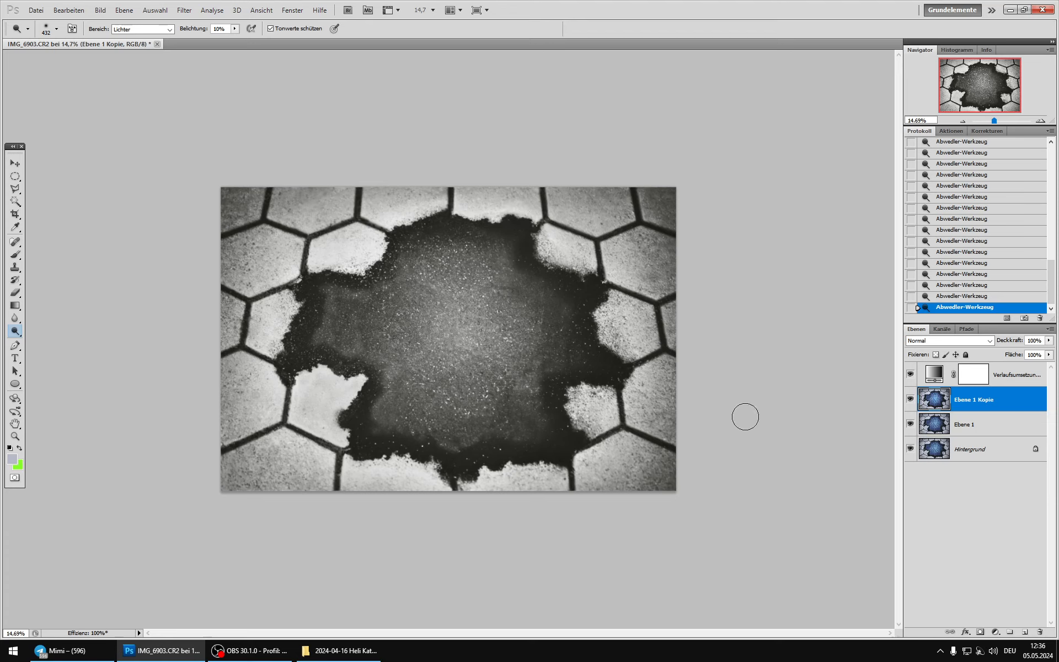
Step: Compare the image with and without Ebene 1 Kopie in black and white, and again in colour with the Verlaufsumsetzung layer hidden
left_click(910, 401)
left_click(910, 401)
left_click(911, 401)
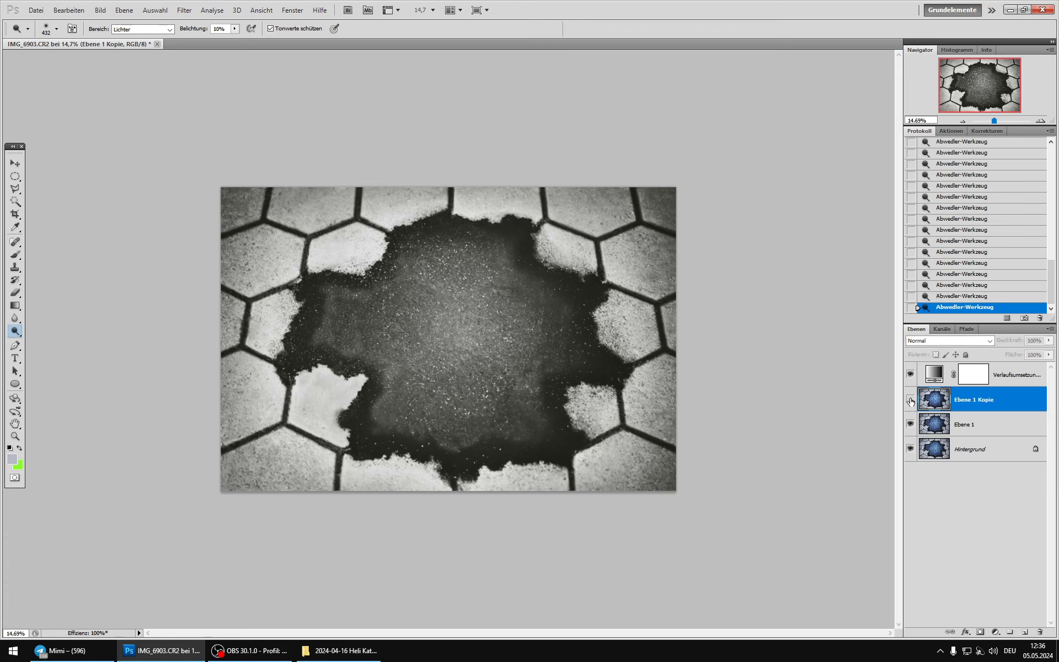
left_click(911, 401)
left_click(911, 401)
left_click(910, 401)
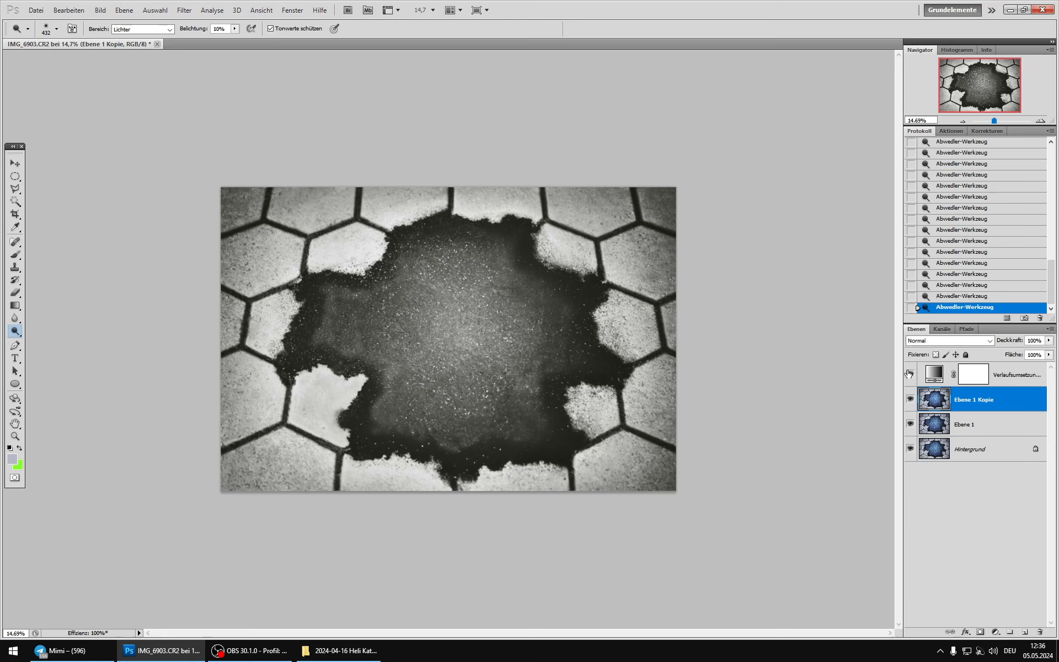
left_click(910, 374)
left_click(911, 401)
left_click(911, 400)
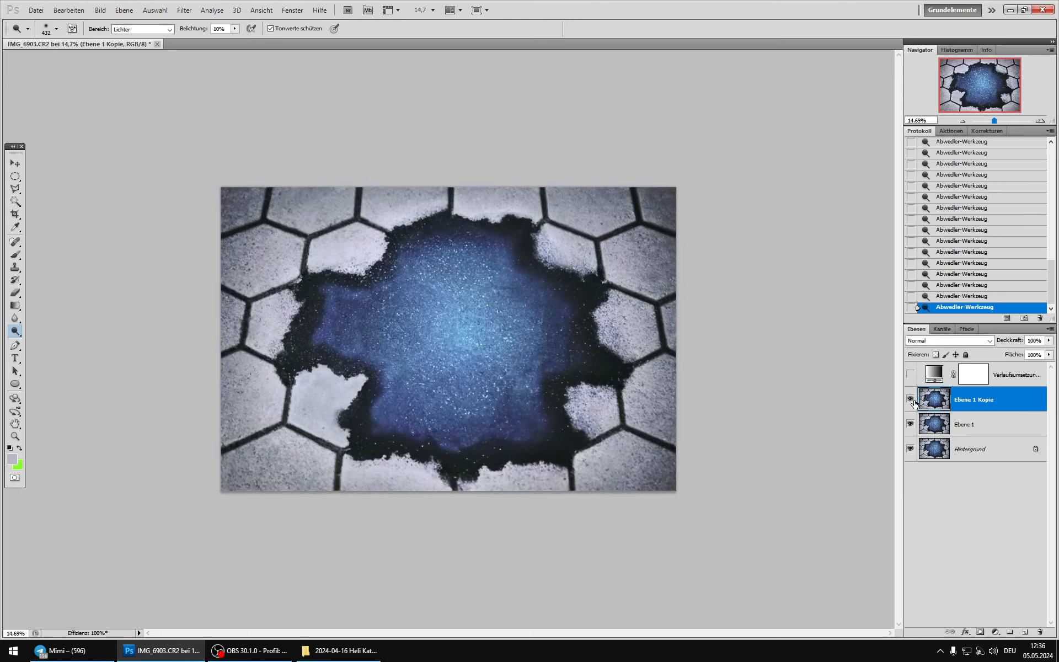
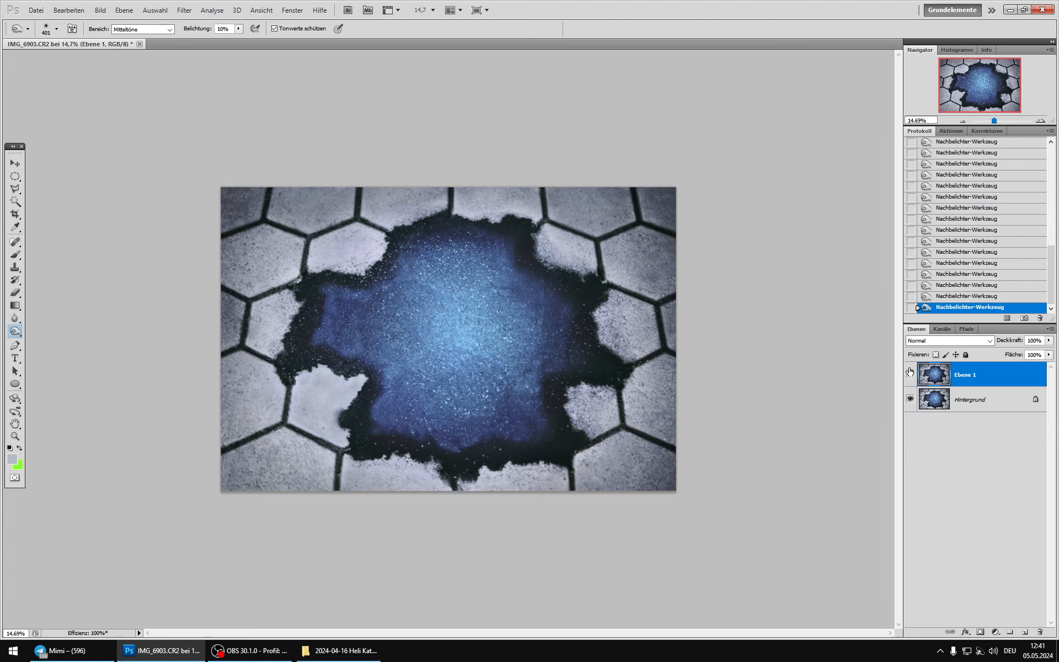
Step: Merge the retouched layer into the background and duplicate the merged image onto a new layer
key("ctrl+e")
key("ctrl+j")
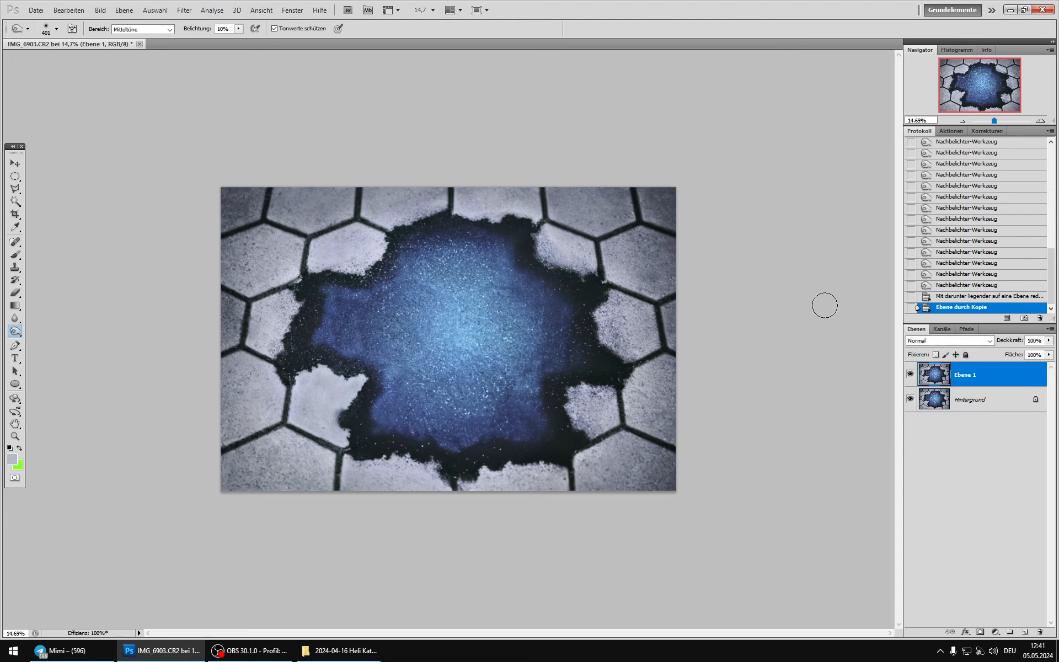
left_click(251, 651)
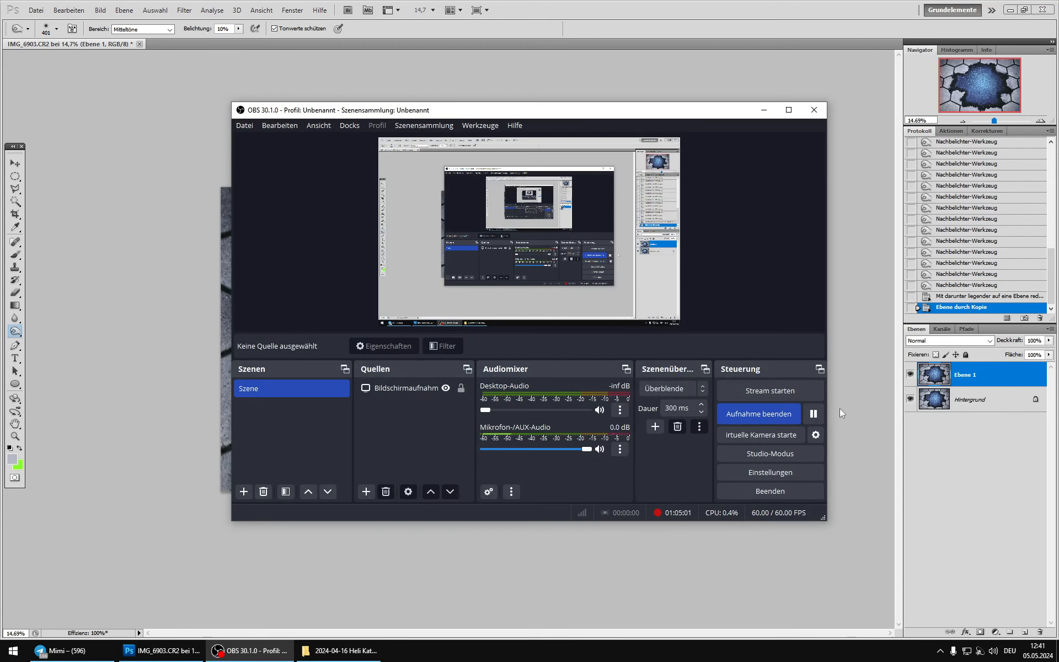
left_click(763, 110)
Step: Try resizing the image to 1000 pixels wide at 100% view and revert to the state before resizing
key("ctrl+alt+i")
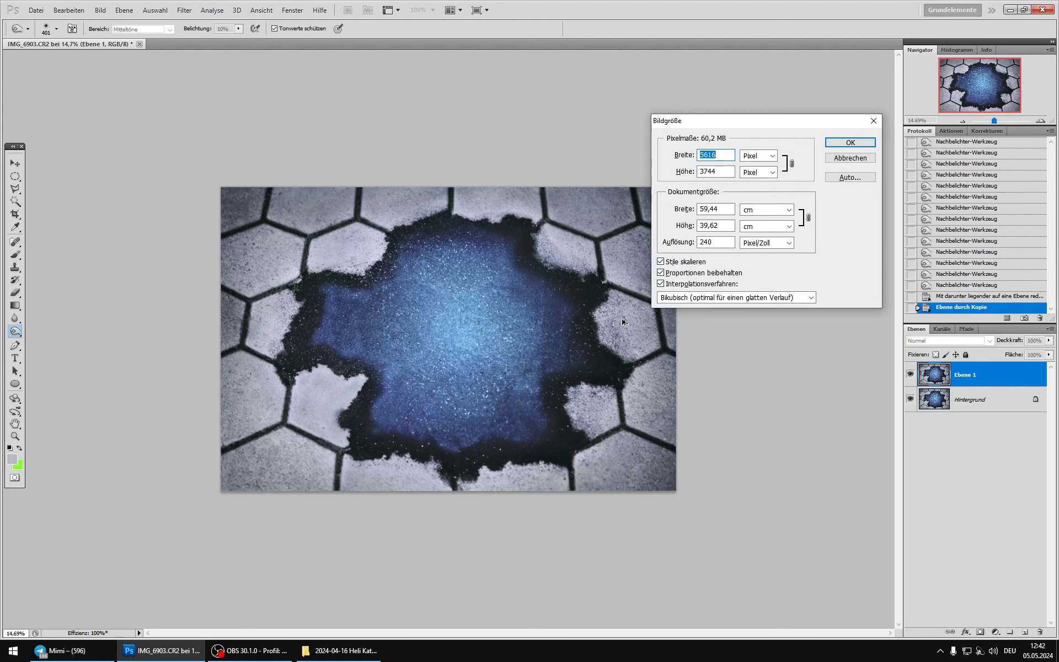
type("1000")
key("Return")
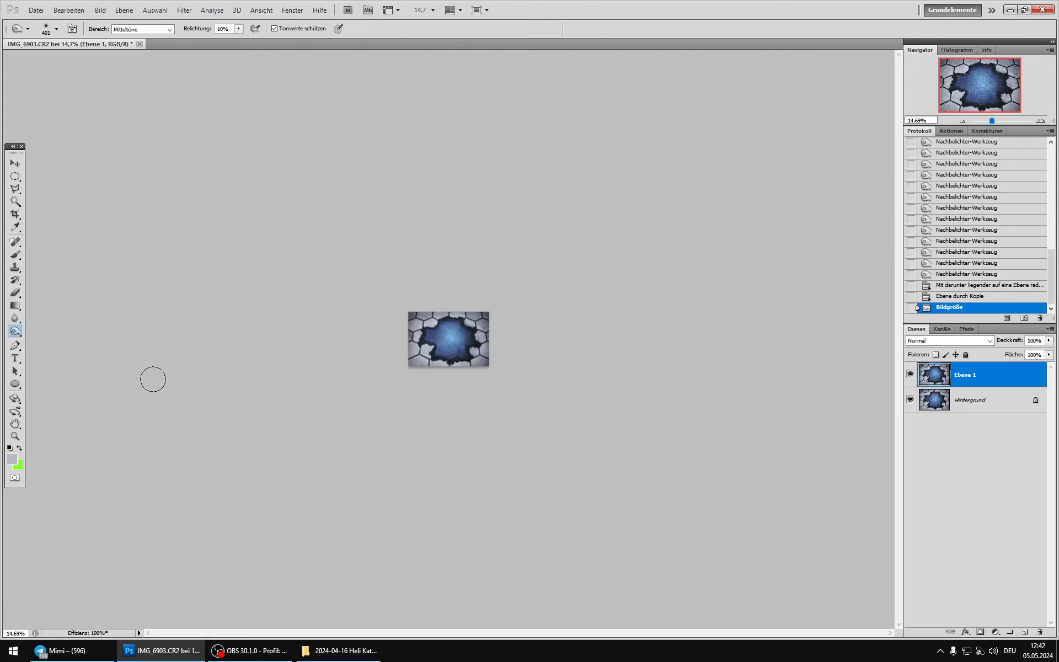
double_click(13, 438)
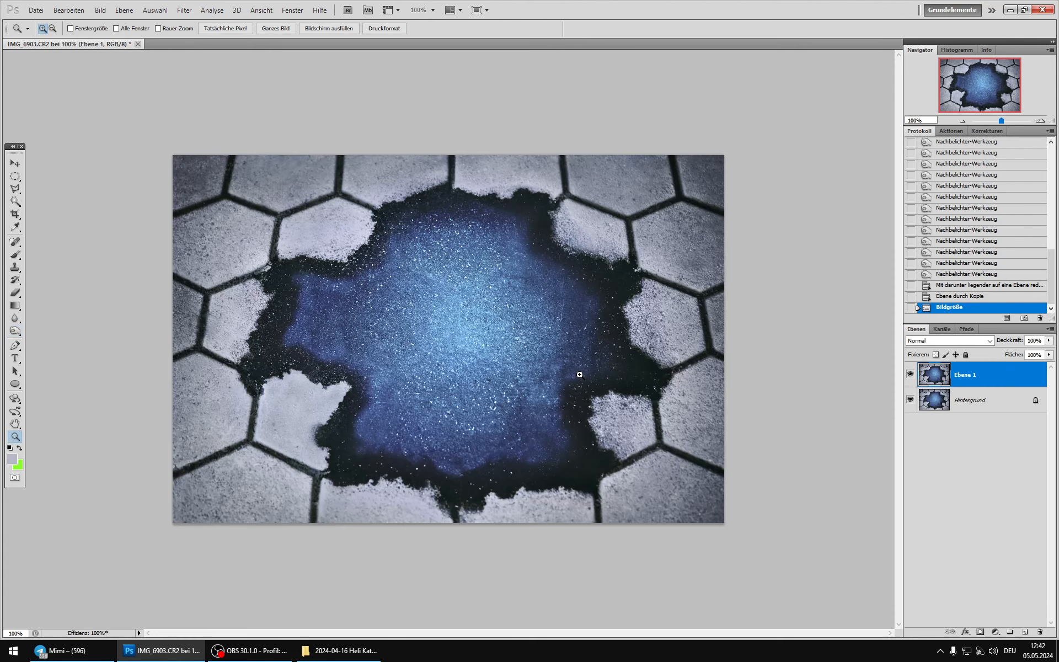
left_click(960, 296)
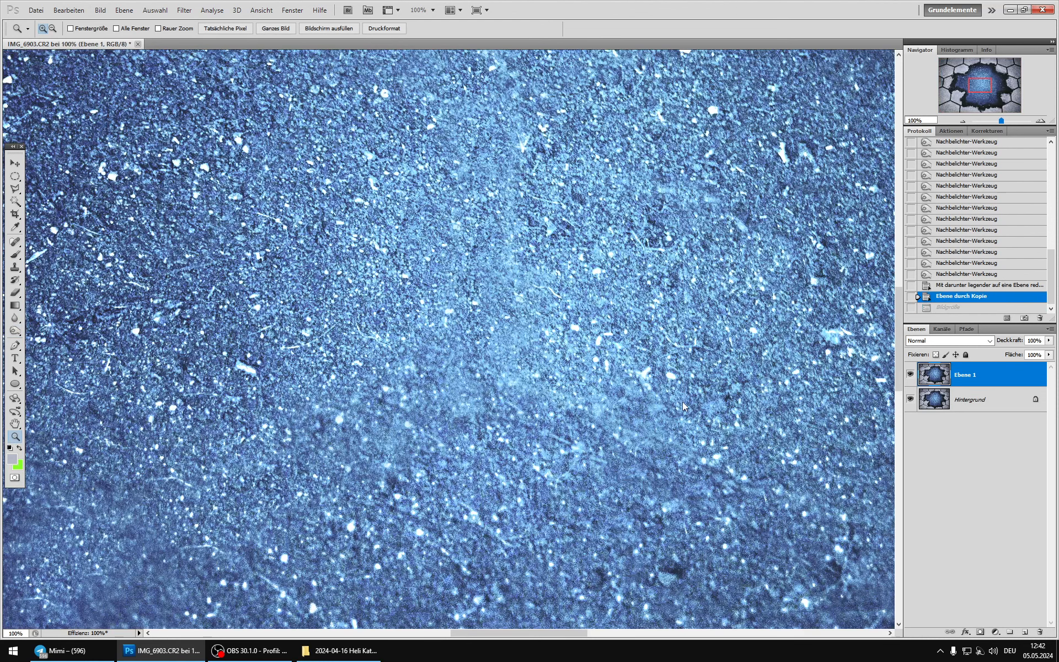
Step: Resize the image to 900 pixels wide, keeping its proportions
key("ctrl+alt+i")
type("900")
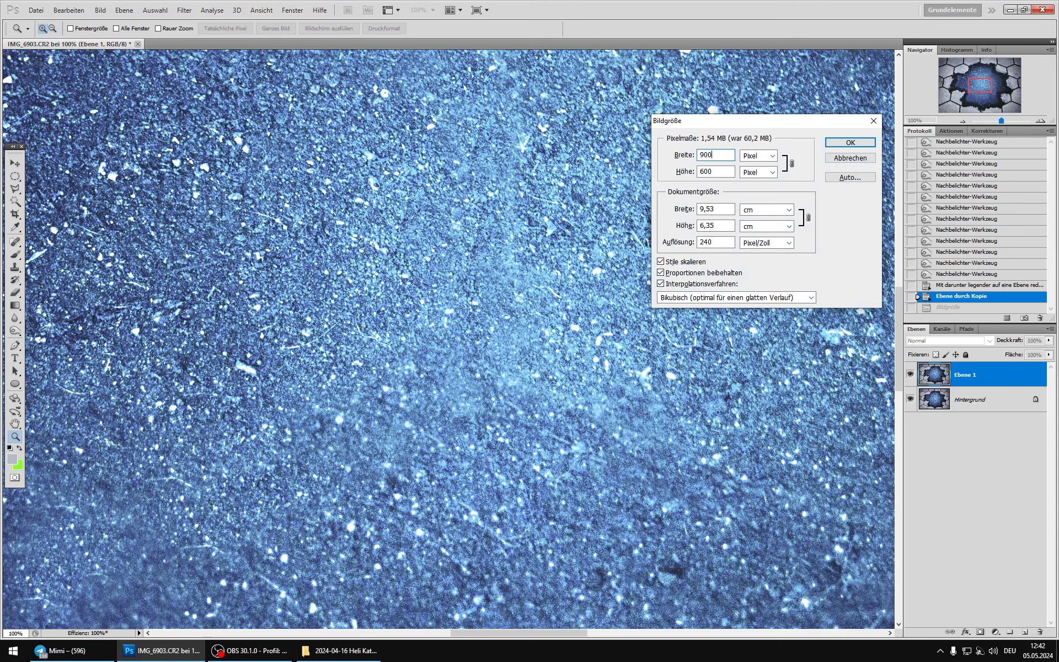
key("Return")
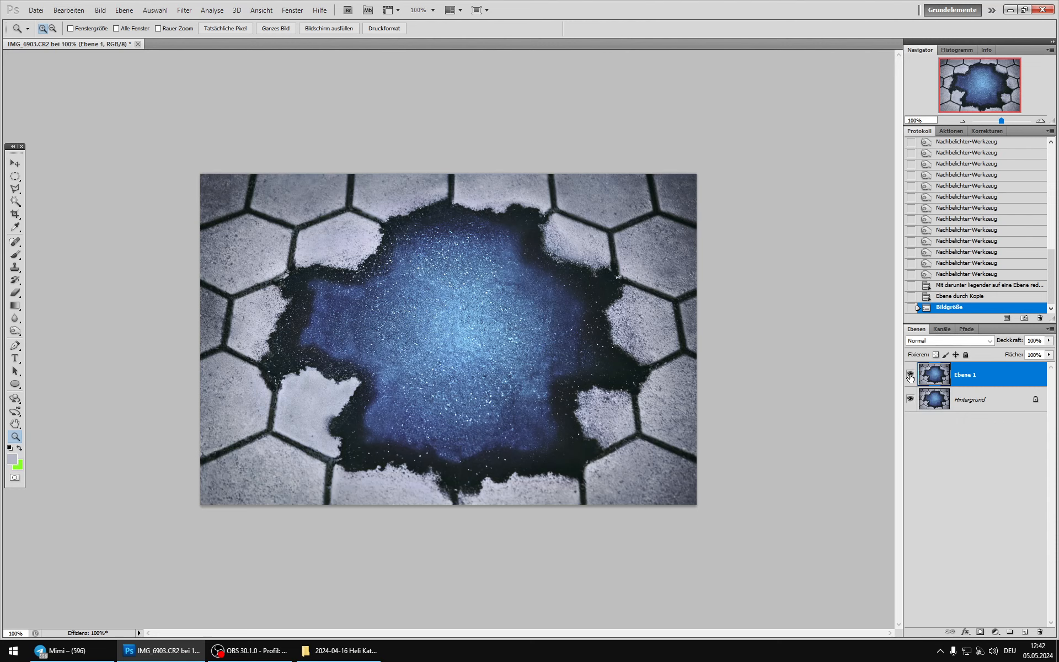
Step: Sharpen the Ebene 1 layer with Unscharf maskieren at 90% strength, 0.3 pixel radius and threshold 0
left_click(100, 10)
key("Escape")
left_click(184, 10)
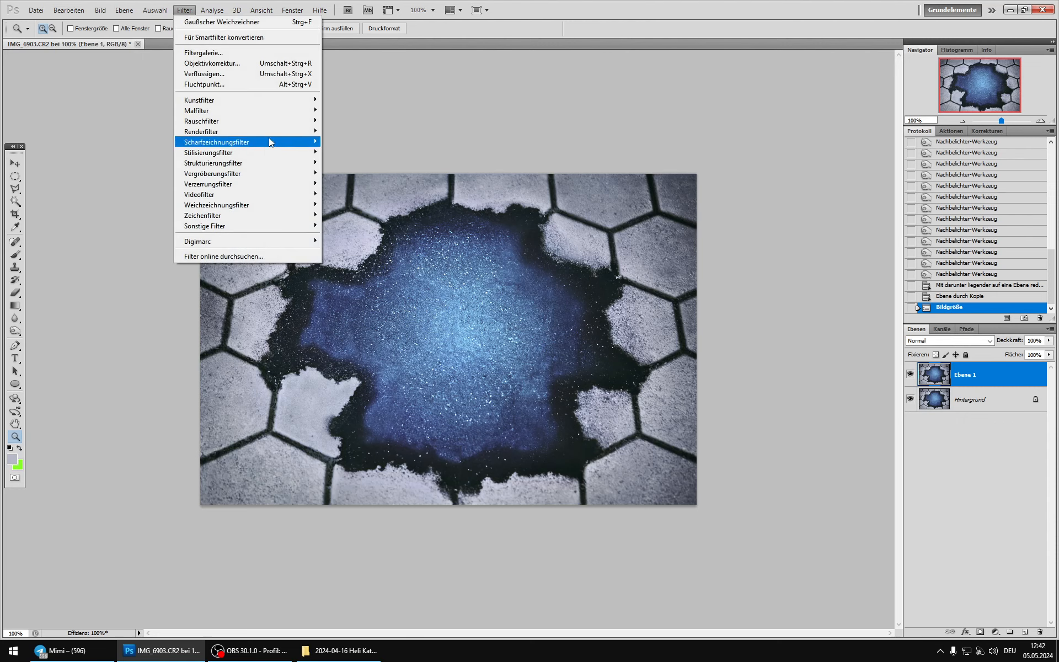
mouse_move(269, 141)
left_click(378, 184)
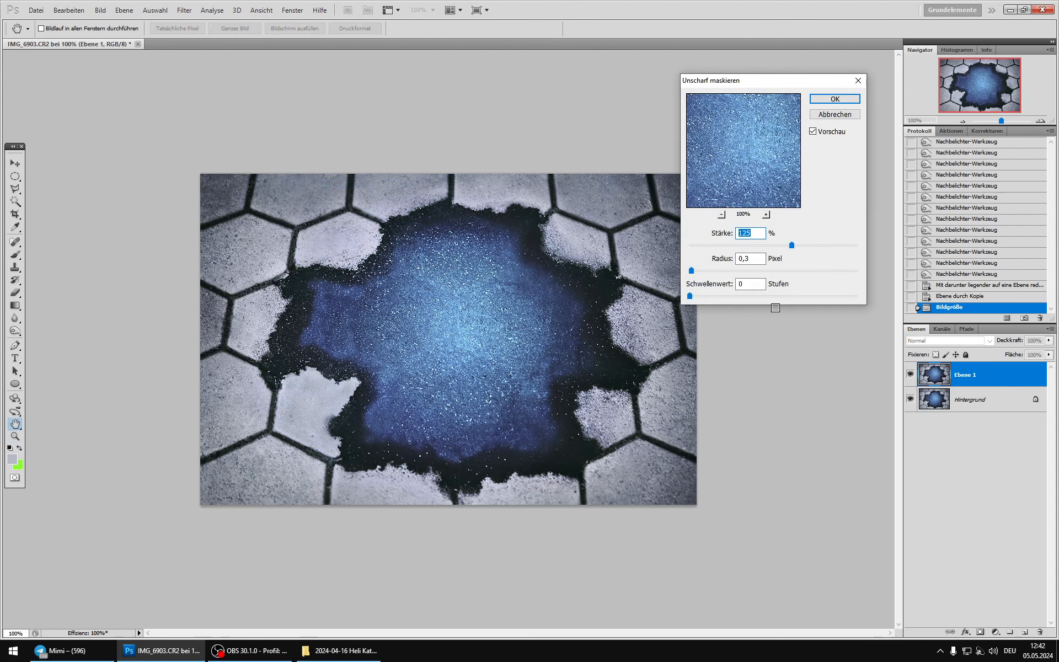
left_click(754, 256)
key("Up")
left_click(772, 244)
left_click(814, 133)
left_click(762, 260)
key("Down")
left_click(835, 99)
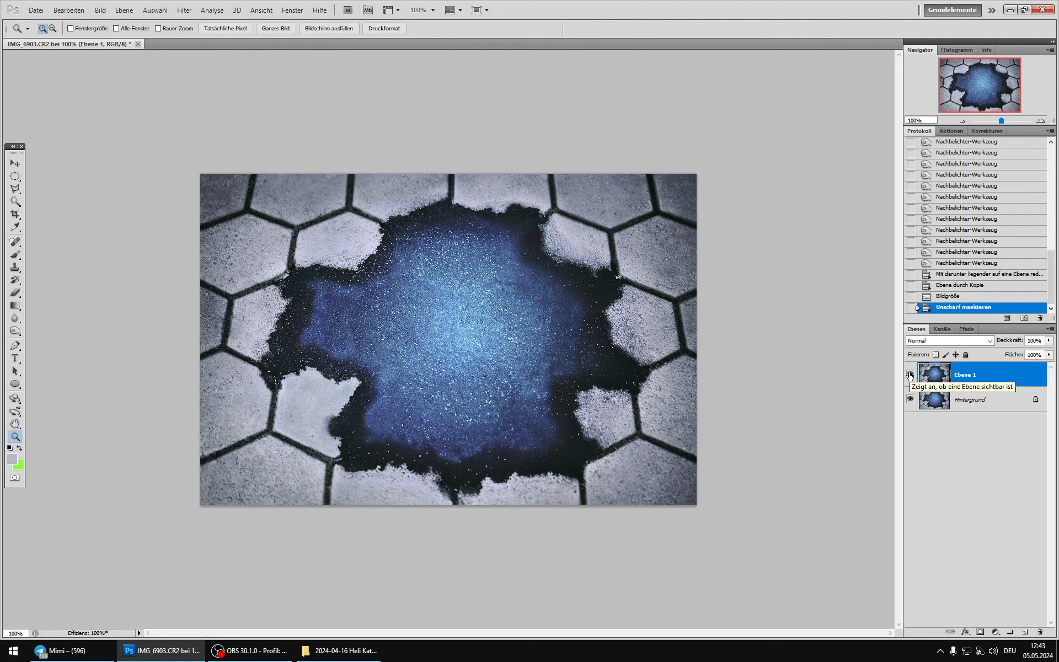
Step: Duplicate the sharpened layer and apply the last Unscharf maskieren filter again to the copy
key("ctrl+j")
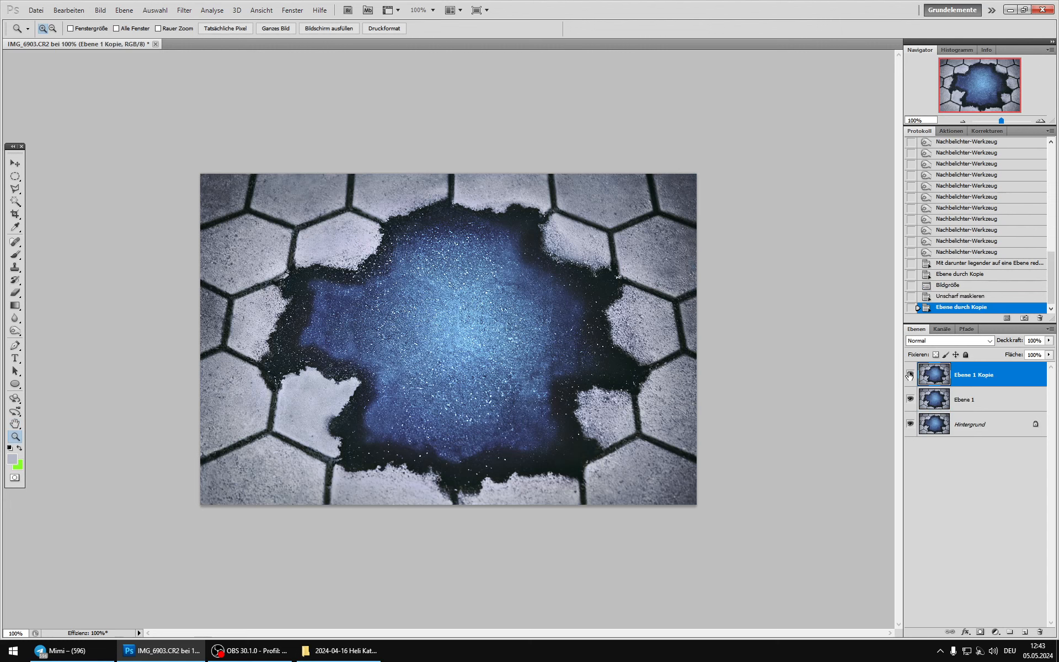
key("ctrl+f")
Step: Load the RGB channel's luminosity as a selection, load it again to narrow it, and turn it into a mask on the duplicate layer
left_click(944, 329)
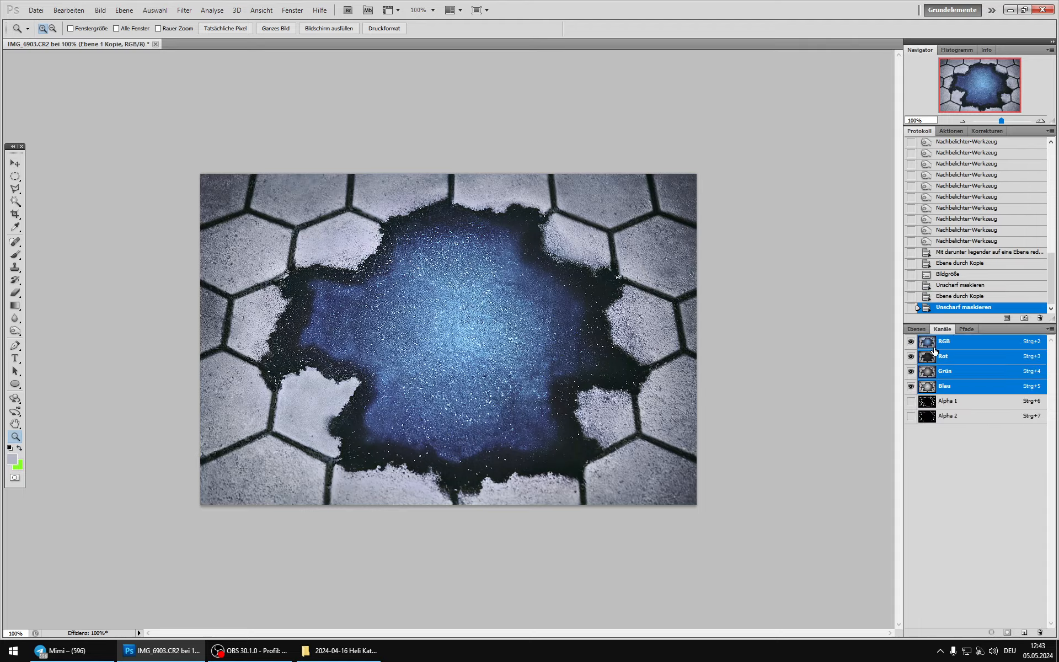
left_click(929, 344, "ctrl")
left_click(929, 344, "ctrl+alt+shift")
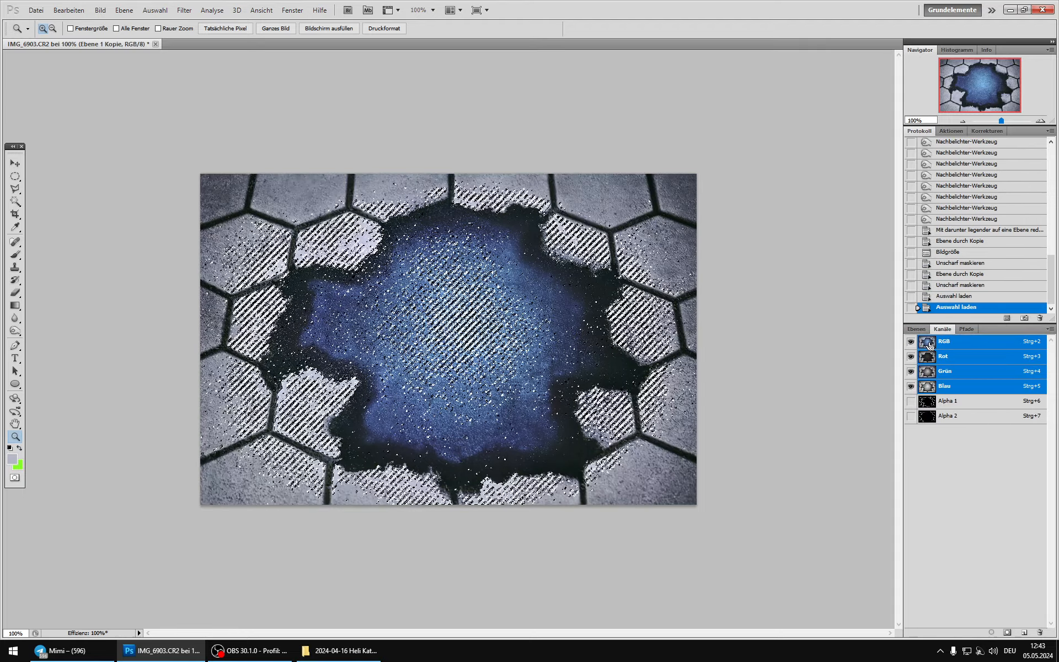
left_click(916, 329)
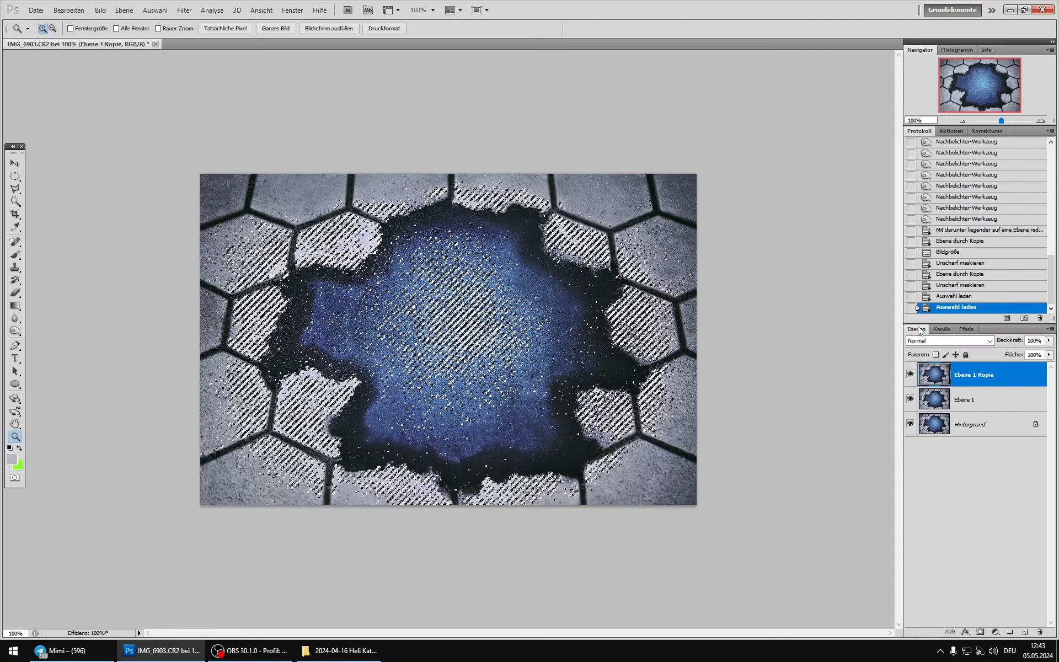
left_click(980, 632)
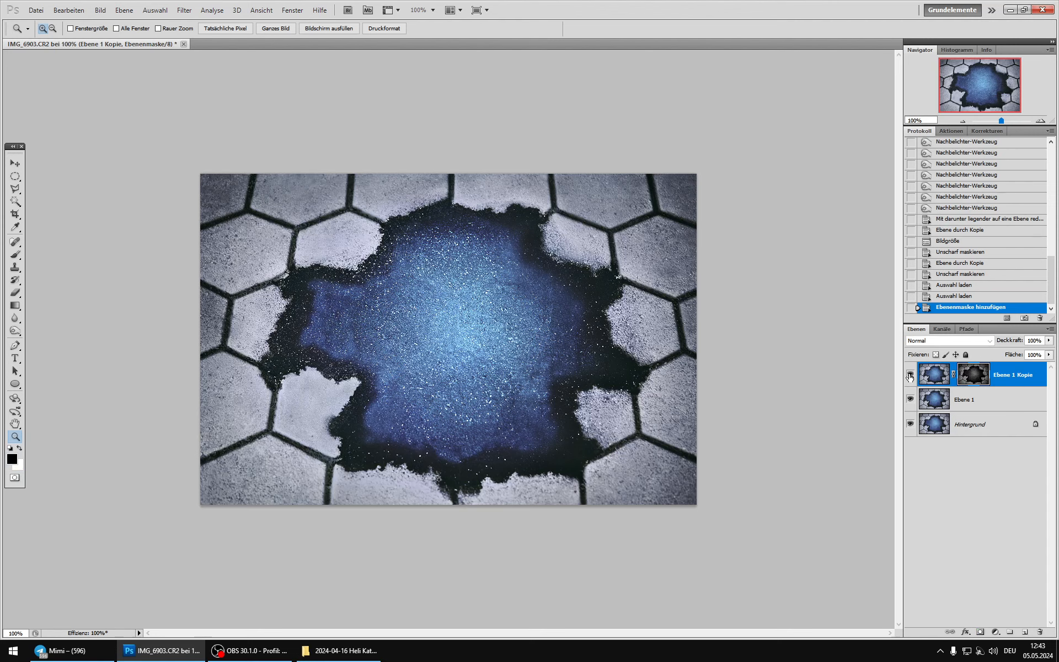
left_click(910, 375)
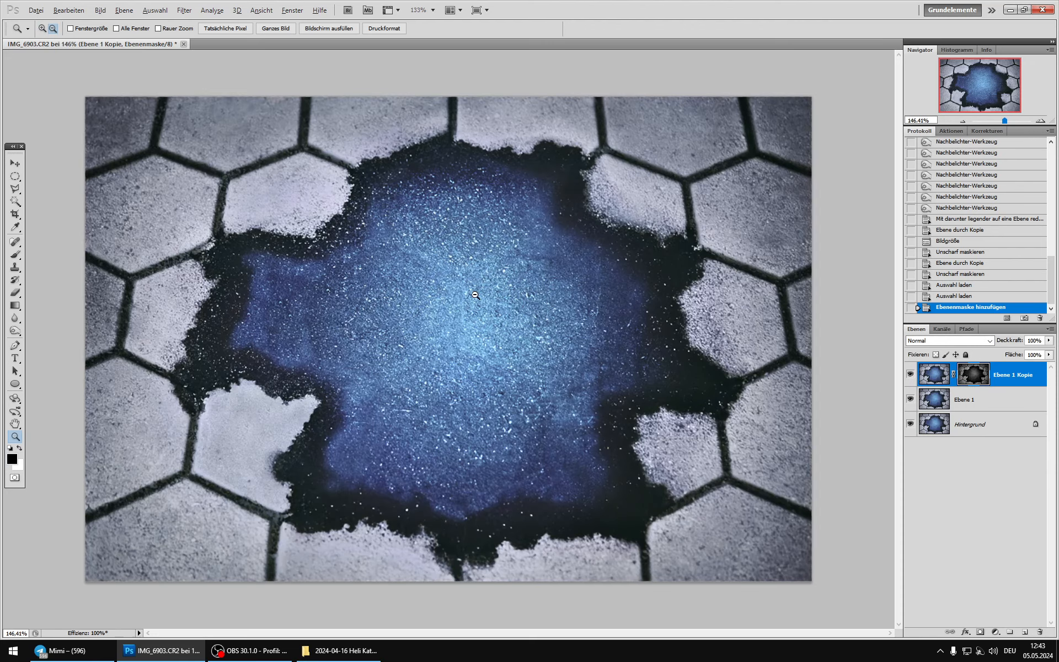
scroll(474, 296, "up", 5)
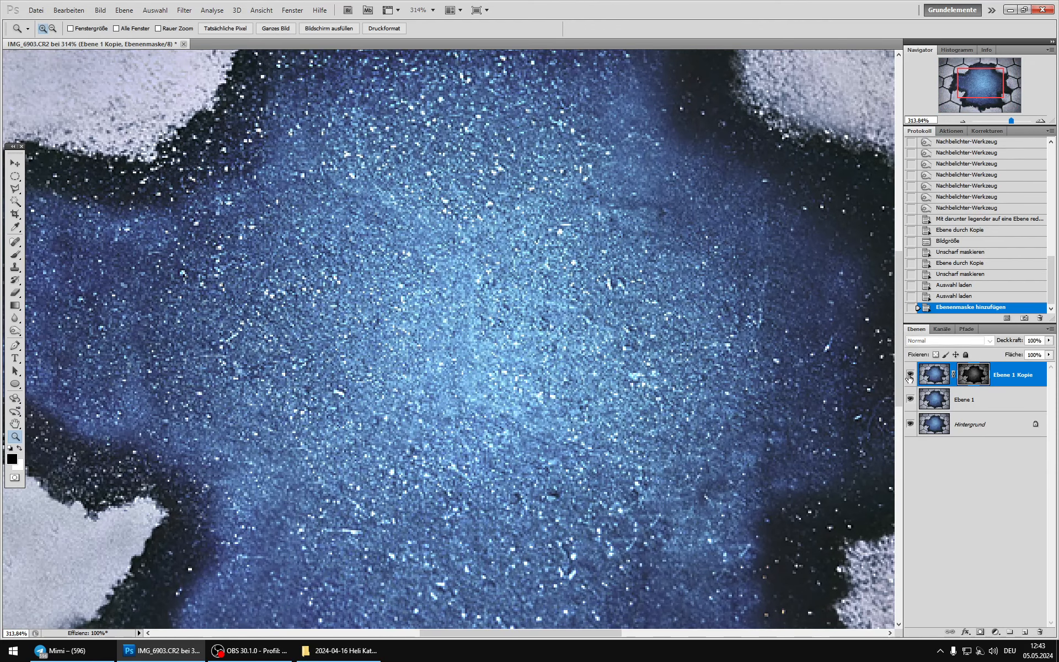
Step: Invert the duplicate layer's mask and compare the image with the layer hidden and shown
key("ctrl+i")
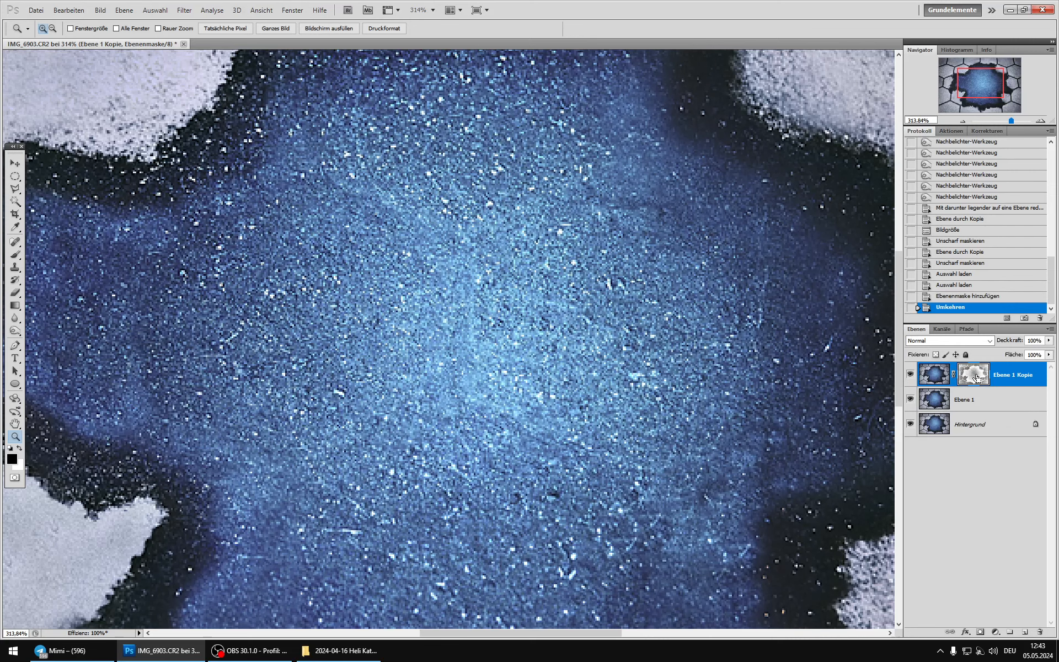
scroll(639, 330, "down", 6)
key("alt")
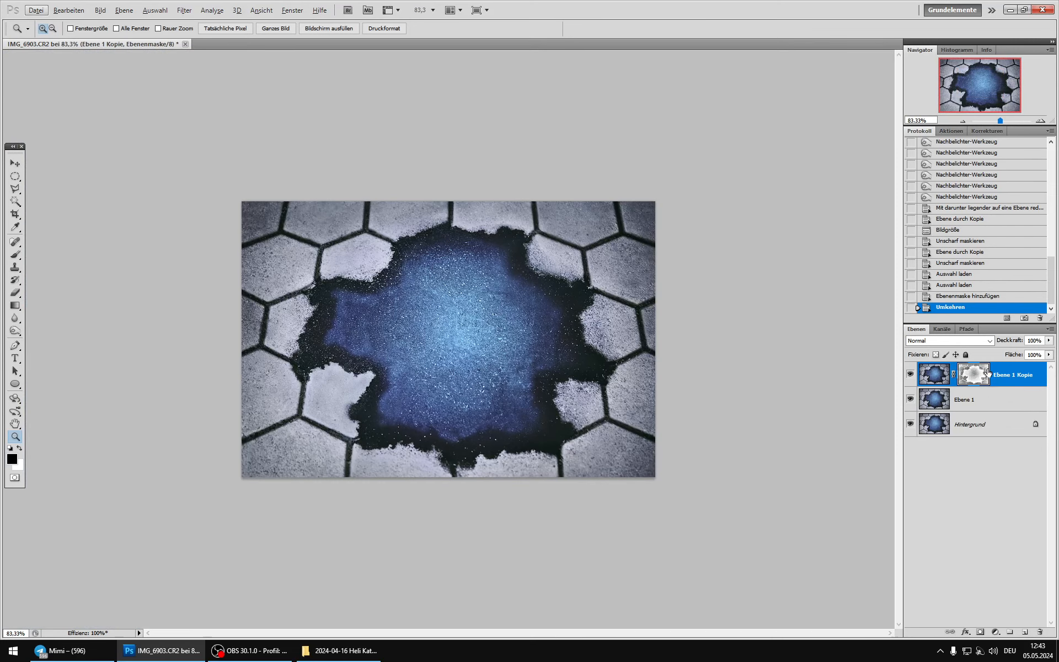
left_click(914, 371)
left_click(914, 371)
left_click(914, 371)
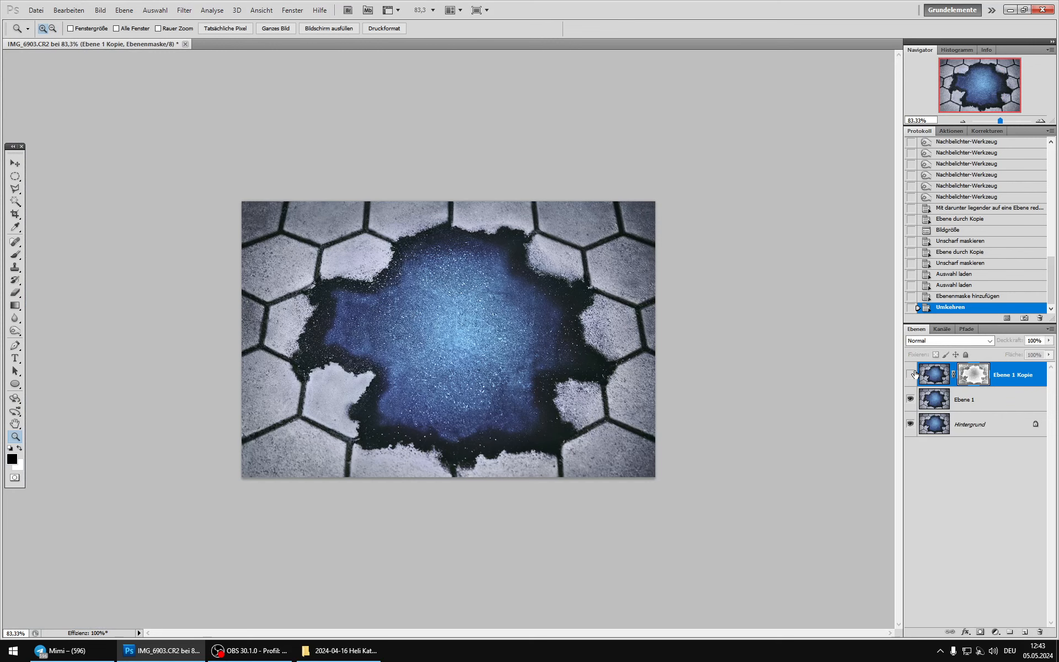
left_click(914, 371)
scroll(728, 366, "up", 3)
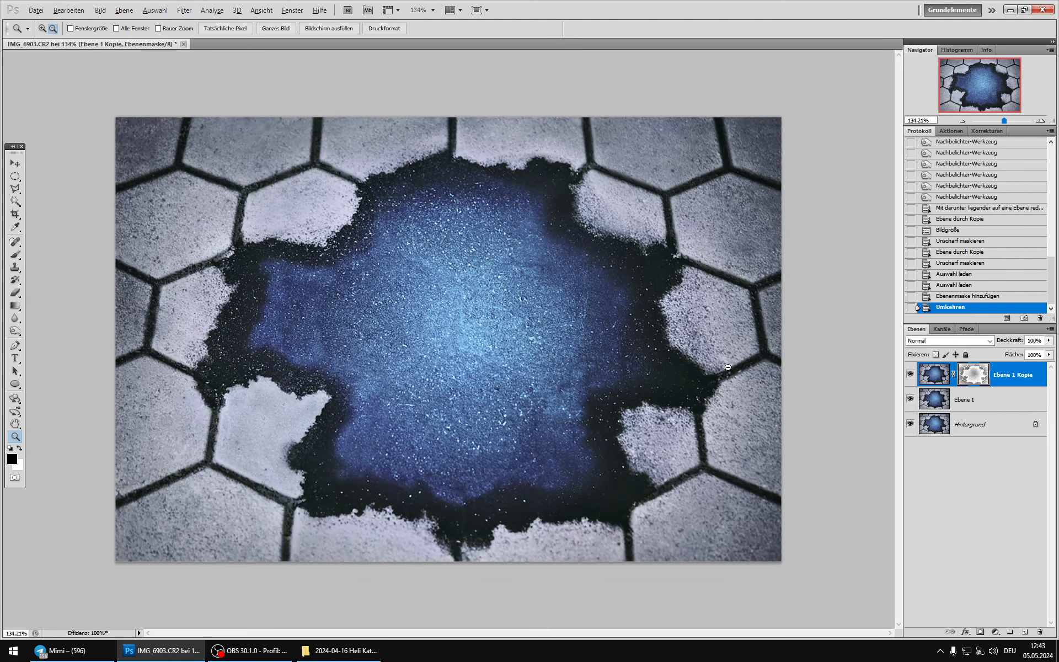
Step: Set the blend mode of the masked duplicate layer to Abdunkeln
left_click(934, 374)
left_click(948, 340)
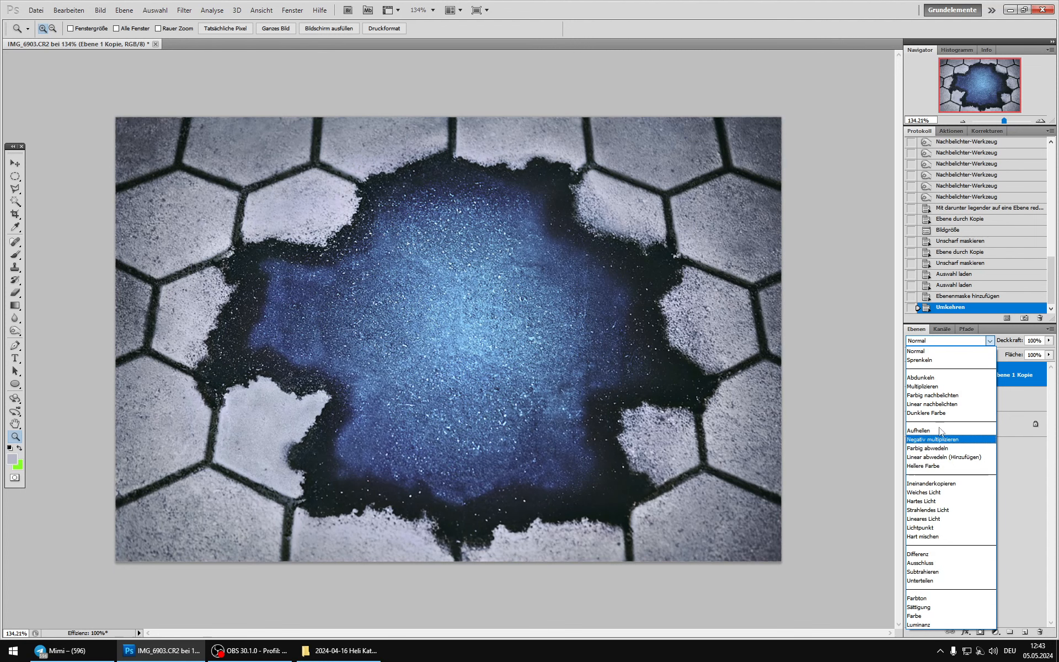
left_click(934, 380)
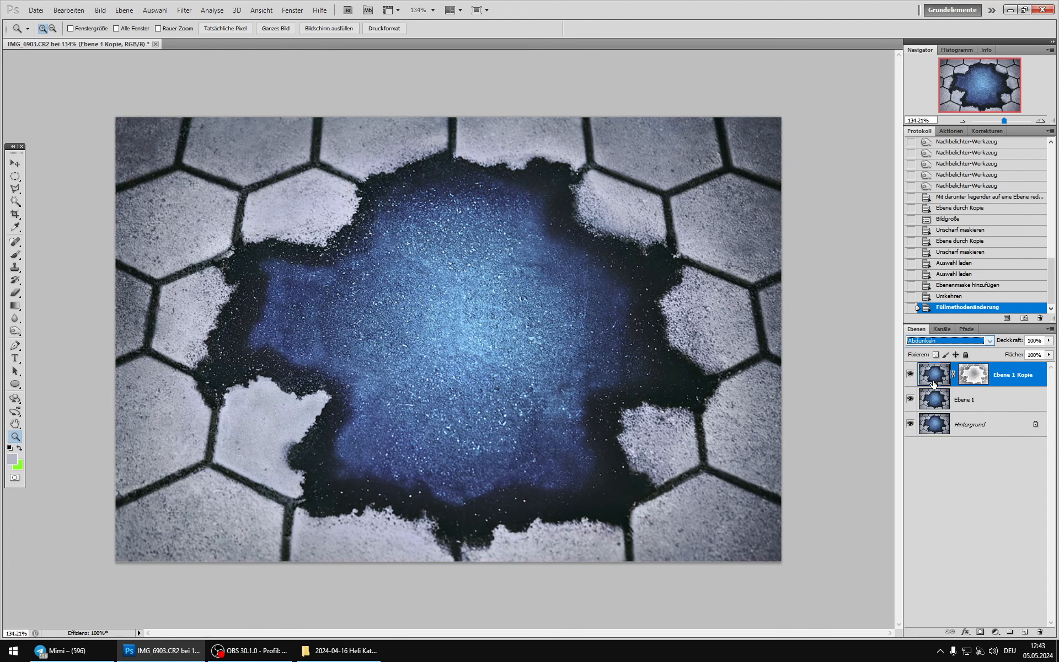
Step: Compare the image at 100% with and without the masked duplicate layer and delete that layer
double_click(16, 437)
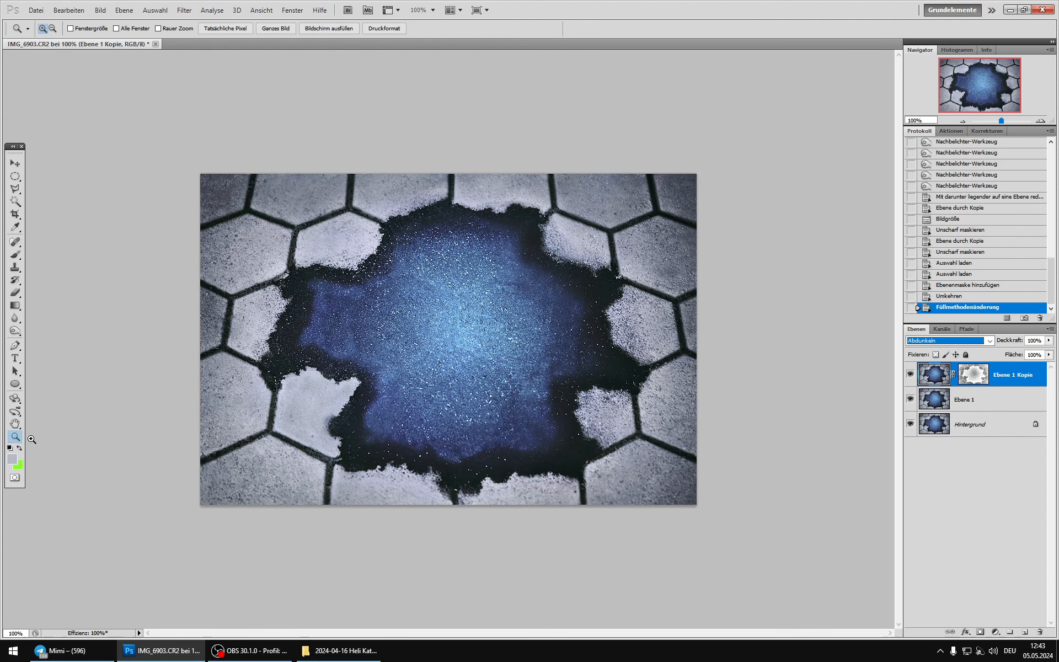
left_click(906, 376)
left_click(906, 376)
left_click(906, 376)
left_click(906, 376)
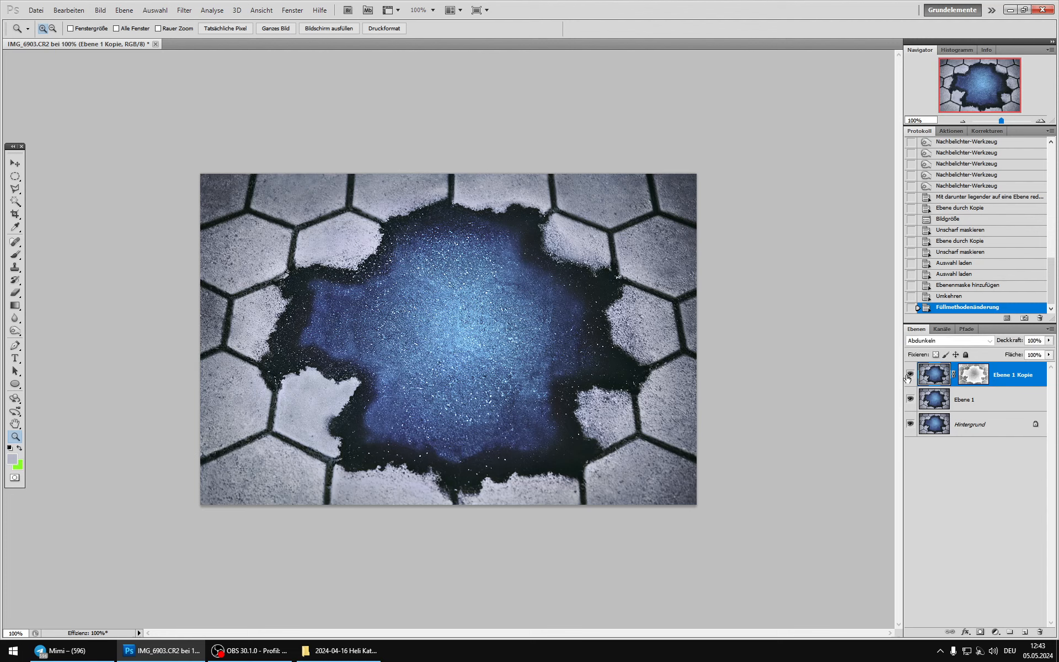
left_click(910, 374)
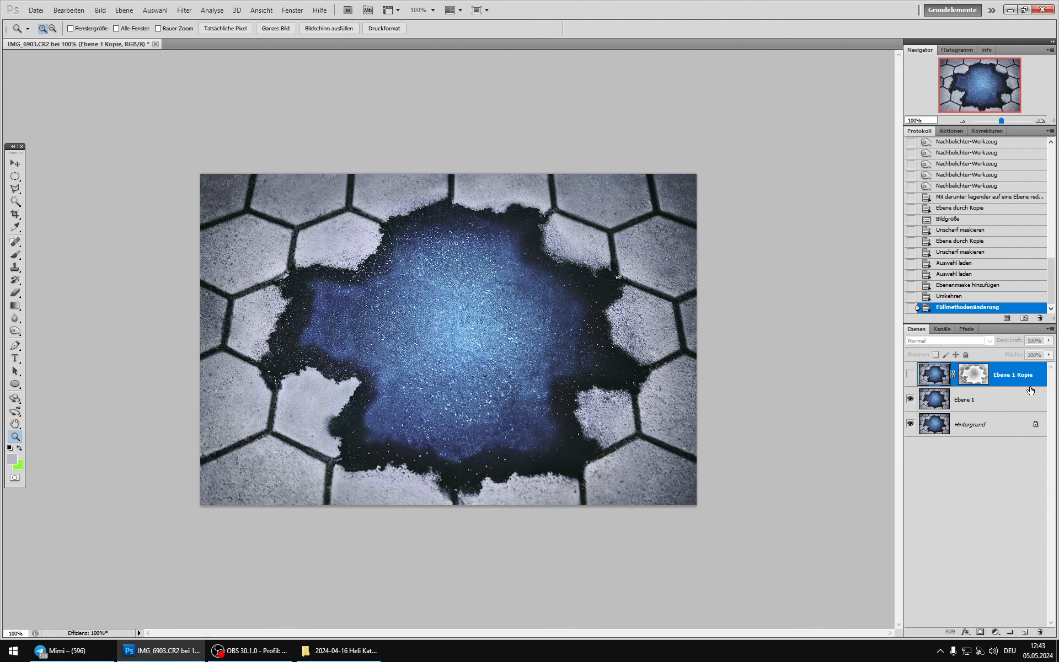
key("Delete")
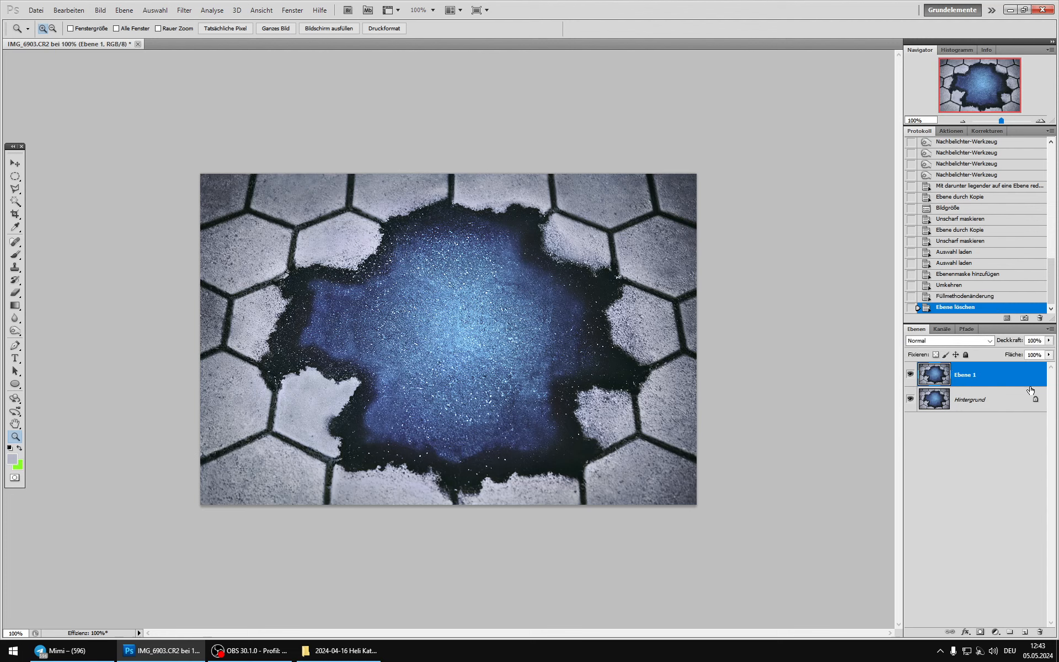
left_click(912, 373)
left_click(912, 374)
double_click(918, 372)
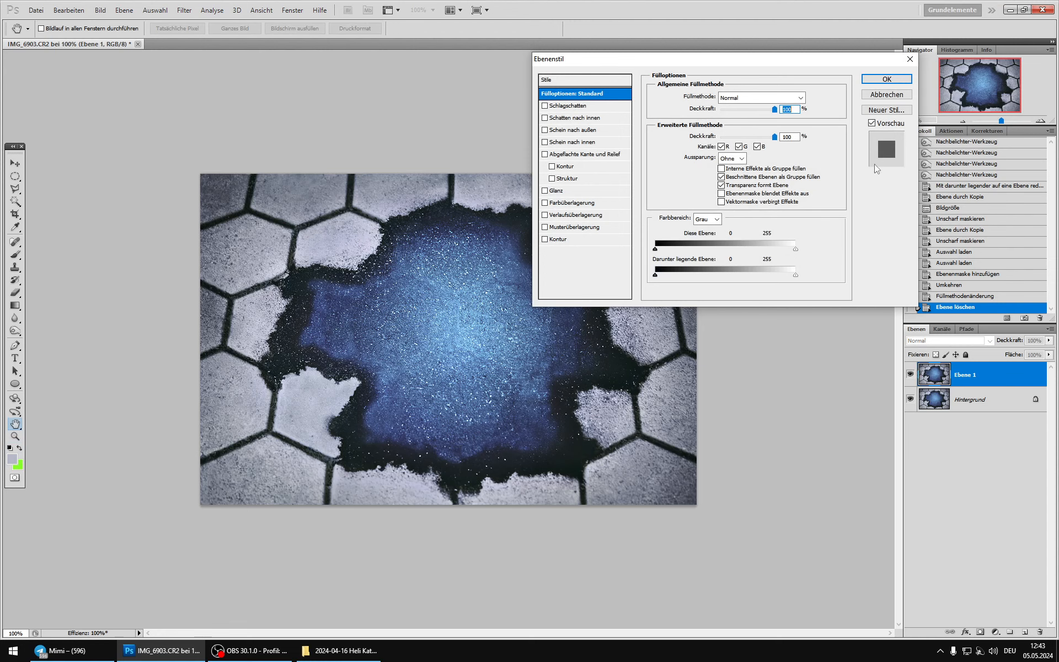
left_click(877, 97)
Step: Clone dark texture with a smaller soft Clone Stamp brush over the bright speck where the tile joints meet the upper-right edge of the hole
key("z")
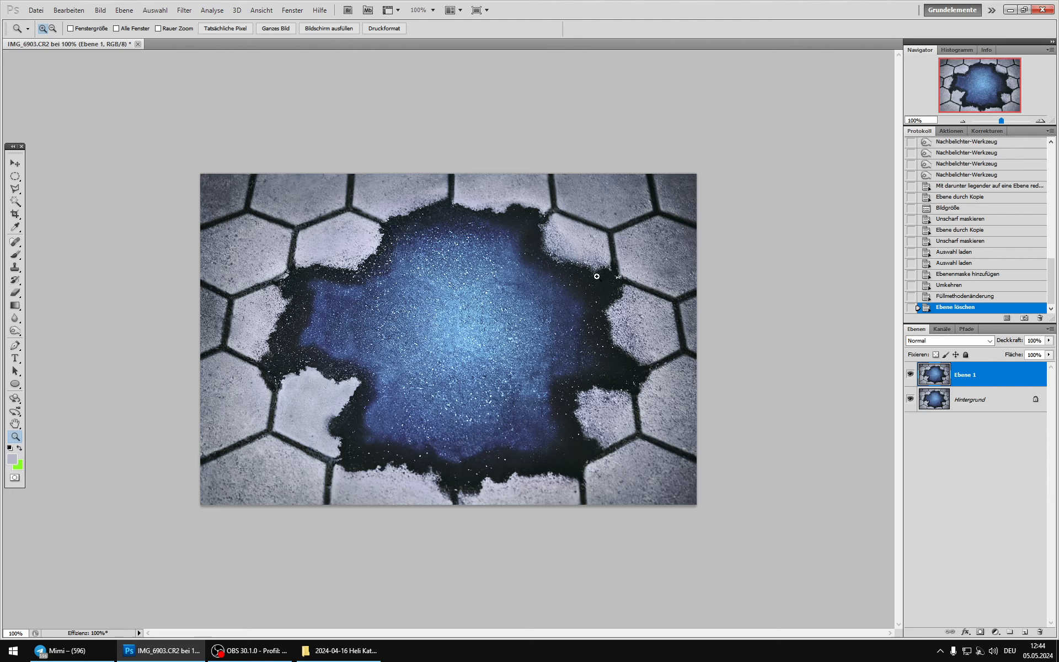
left_click_drag(585, 247, 665, 315)
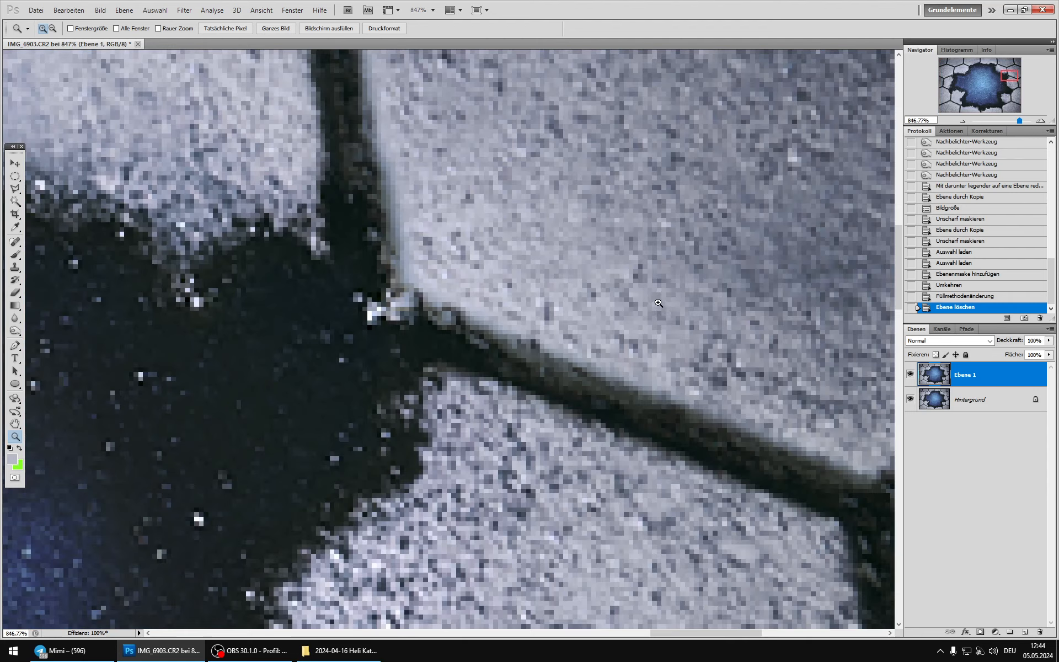
left_click(15, 267)
right_click(351, 347)
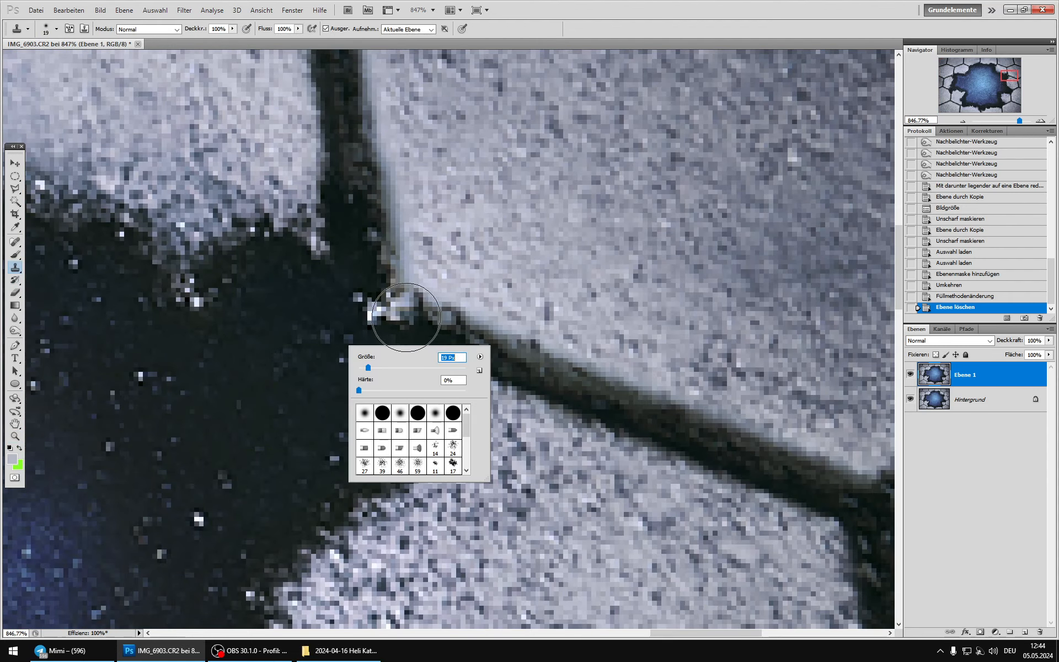
key("Escape")
right_click(381, 384)
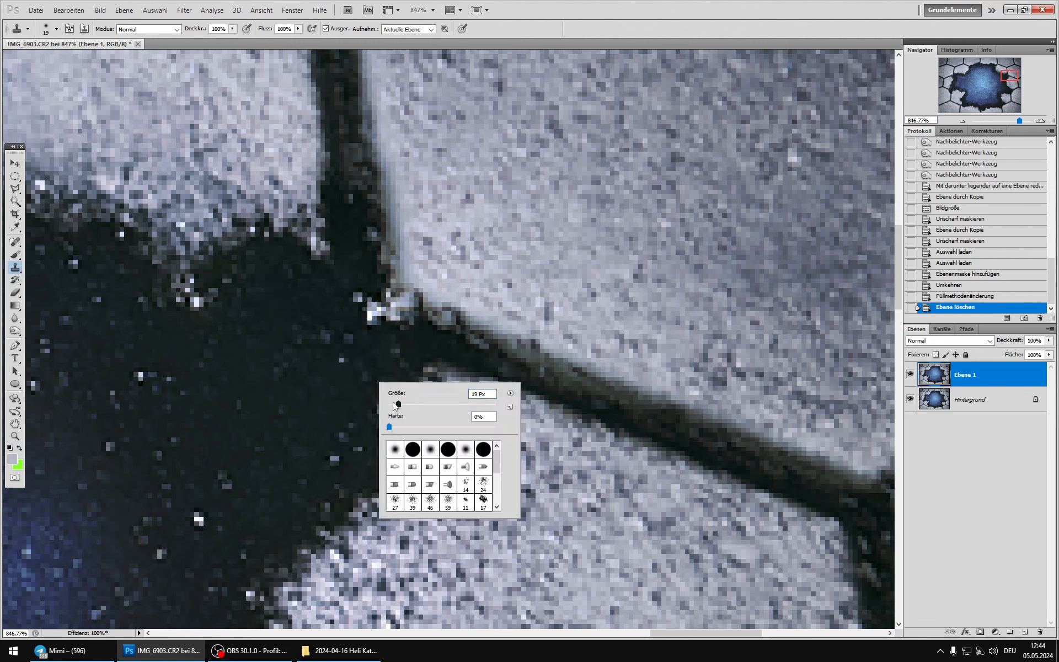
left_click(393, 404)
left_click(322, 321, "alt")
mouse_move(372, 314)
left_mouse_down()
mouse_move(353, 291)
mouse_move(380, 315)
left_mouse_up()
scroll(341, 417, "down", 3)
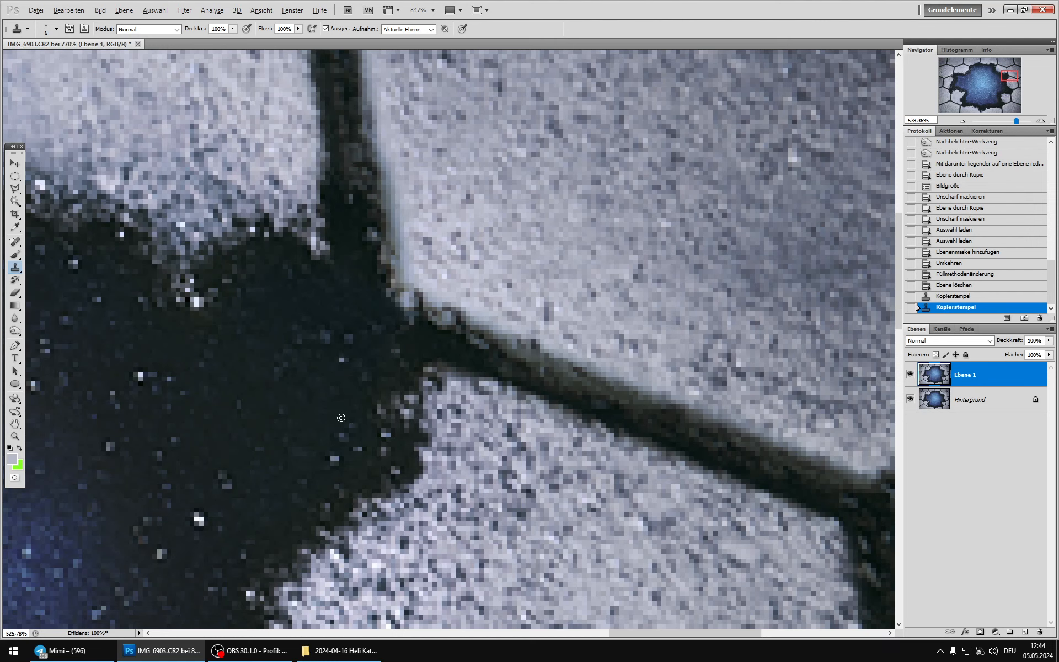
Step: Clone neighbouring stone texture over the bright speck below the tile joint at the photo's left edge with the Clone Stamp
scroll(341, 418, "down", 5)
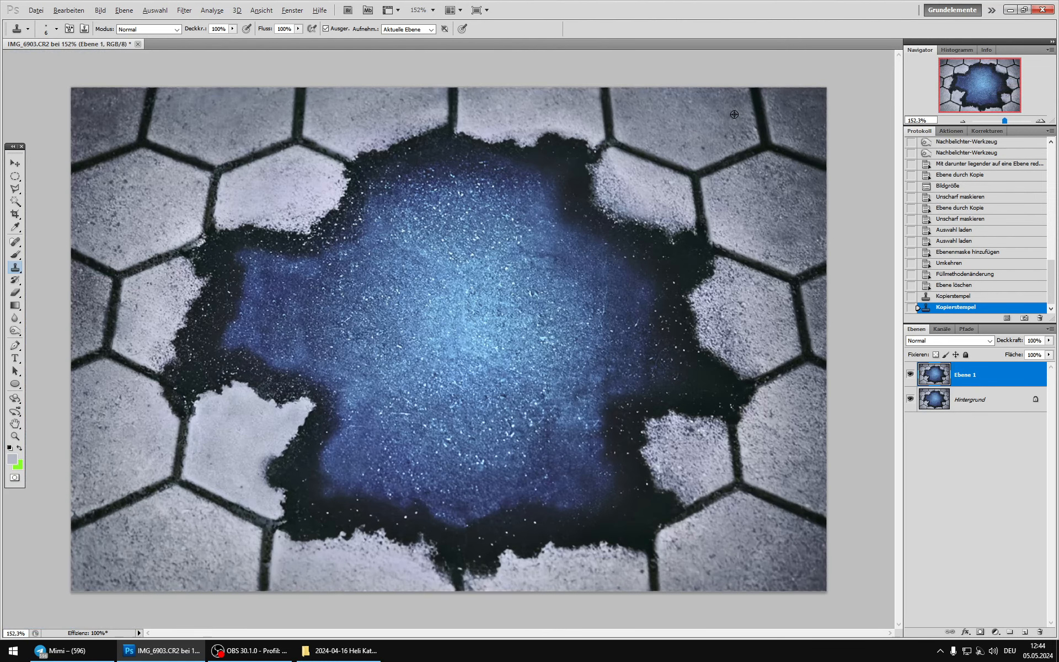
double_click(15, 437)
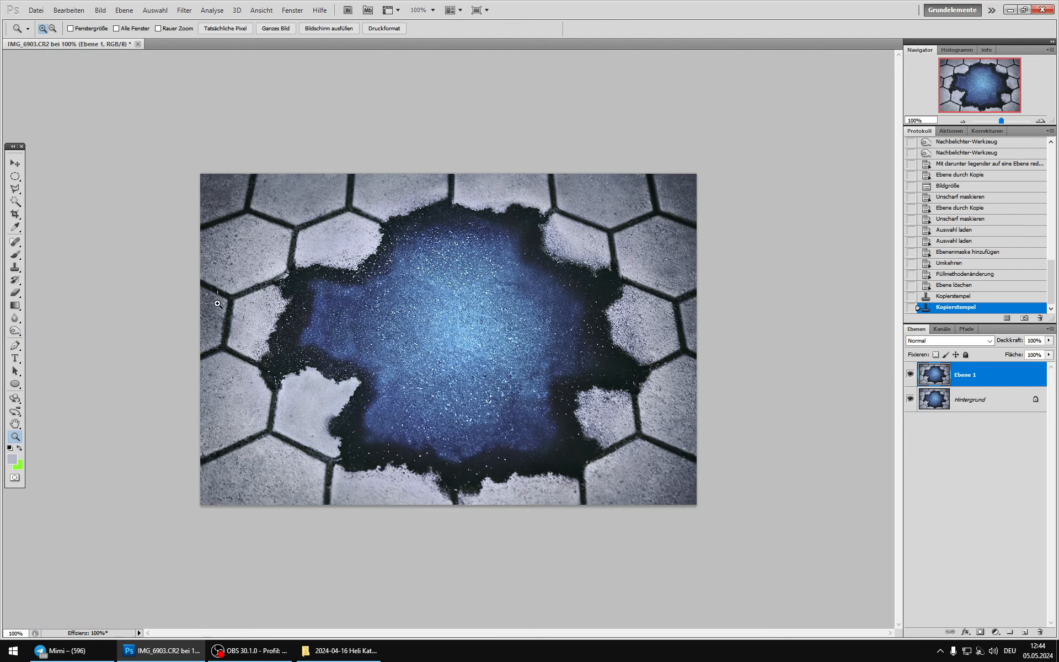
scroll(218, 304, "up", 10)
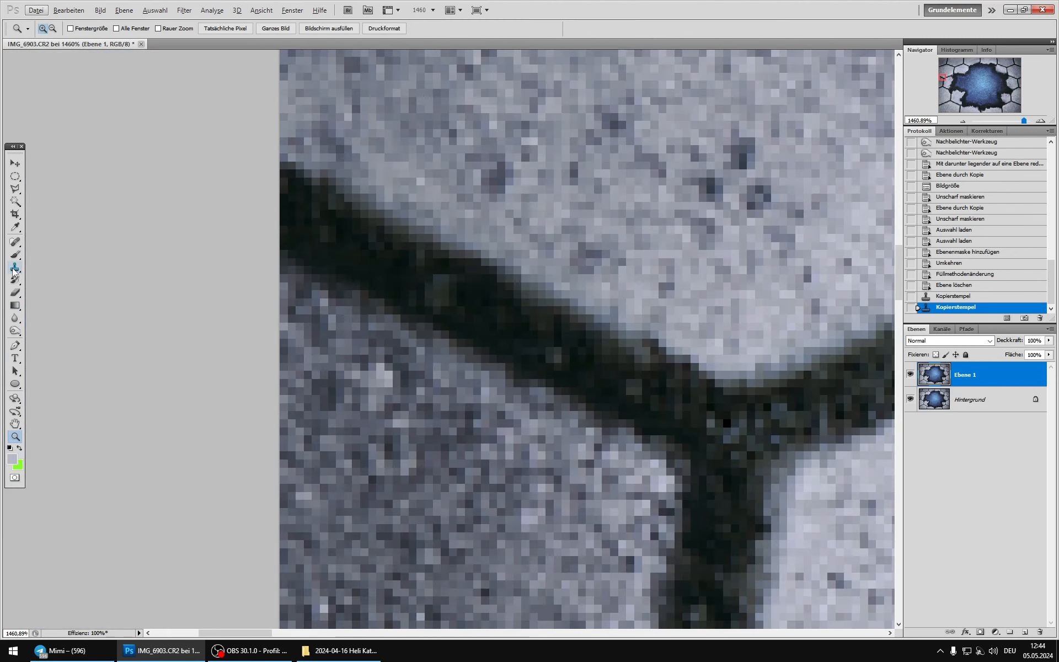
left_click(15, 269)
left_click(466, 430, "alt")
left_click(387, 380)
scroll(396, 411, "down", 2)
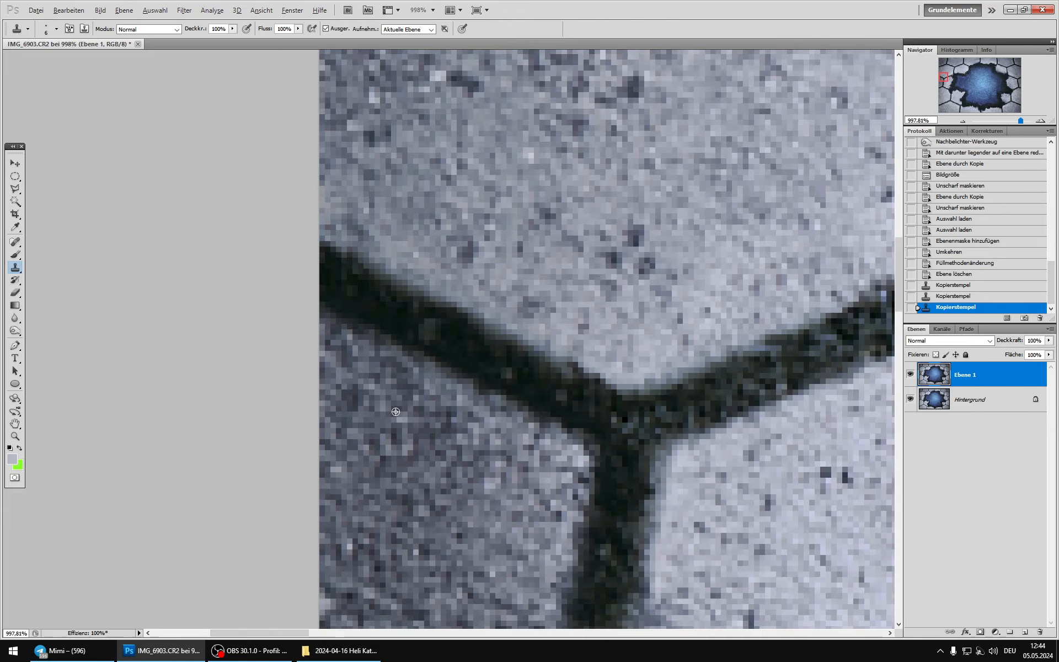
scroll(395, 411, "down", 12)
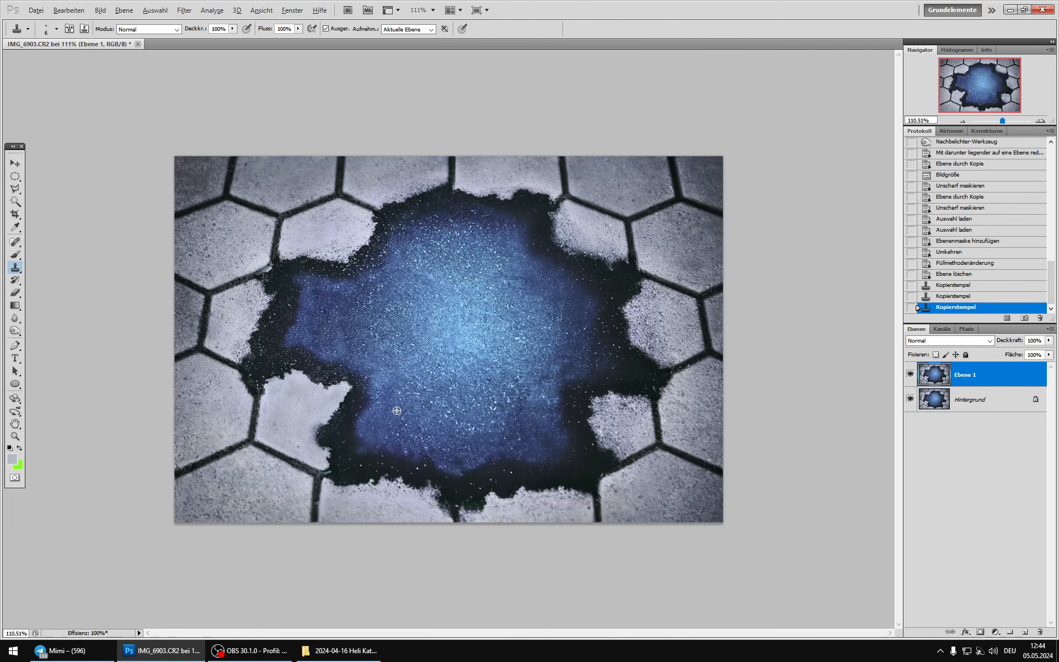
Step: Clone over the distracting spots on the stone tile above the hole's upper-right edge with the Clone Stamp
scroll(705, 148, "up", 8)
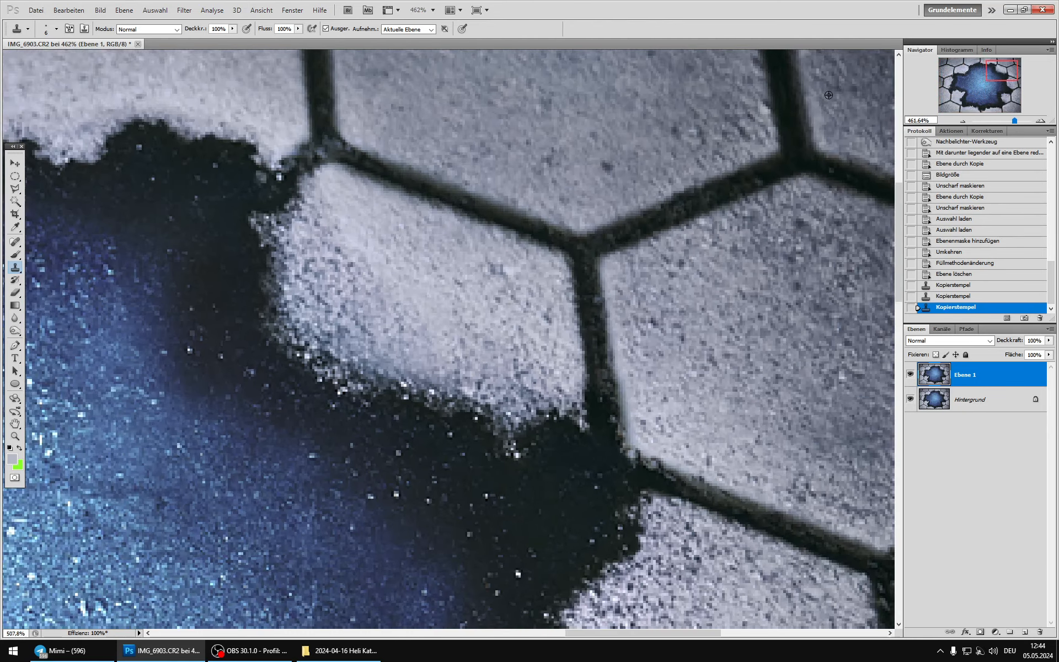
scroll(828, 95, "up", 1)
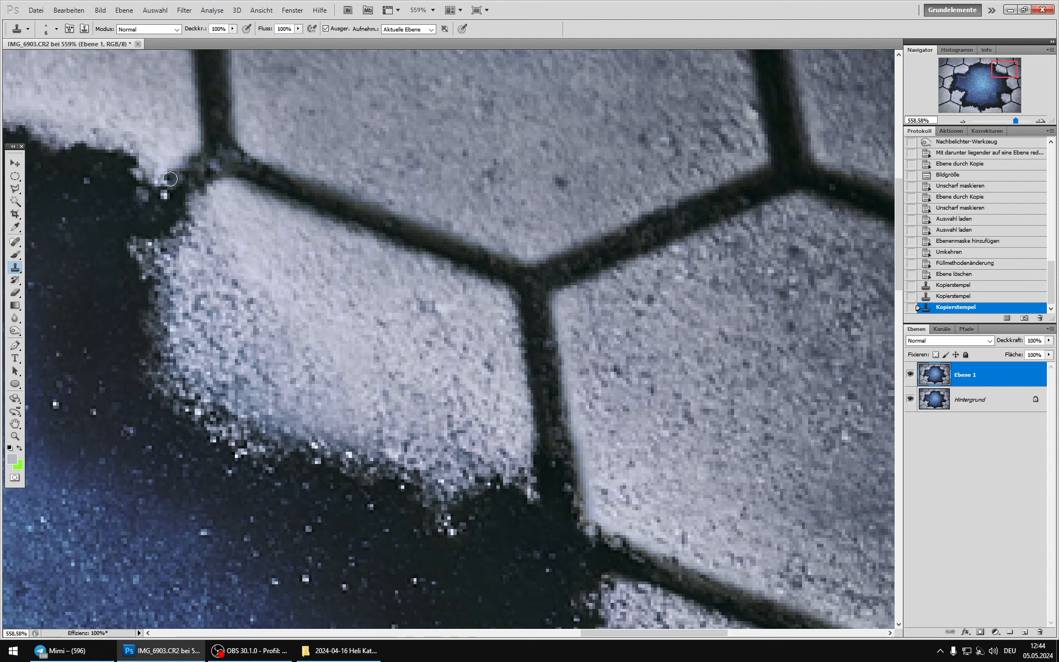
left_click(749, 113)
left_click(720, 136)
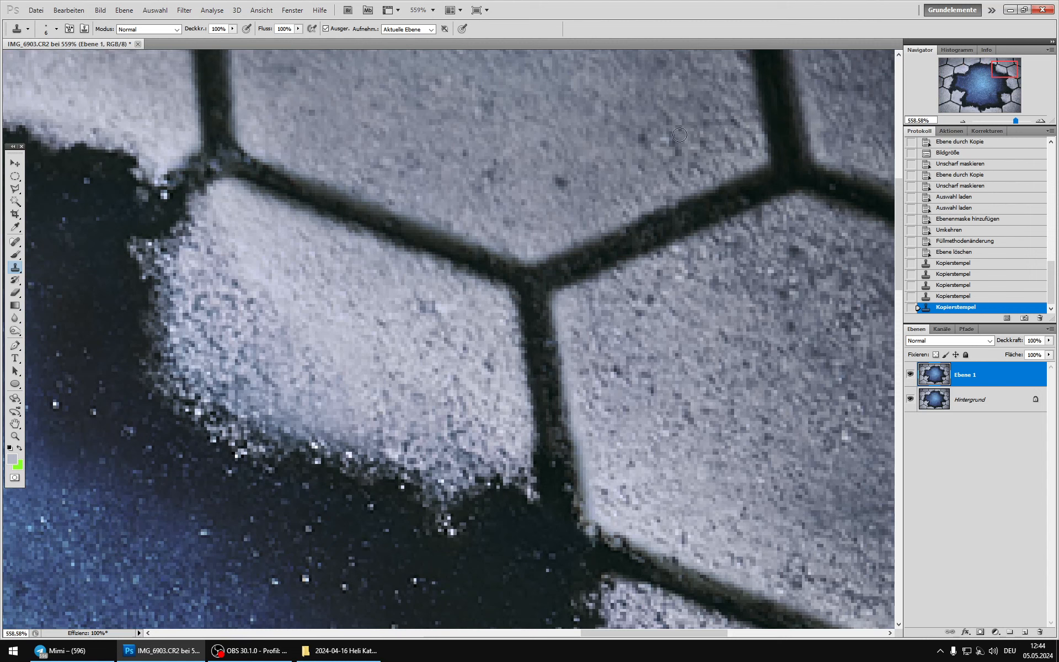
left_click(643, 138)
left_click(554, 178)
scroll(560, 223, "down", 2)
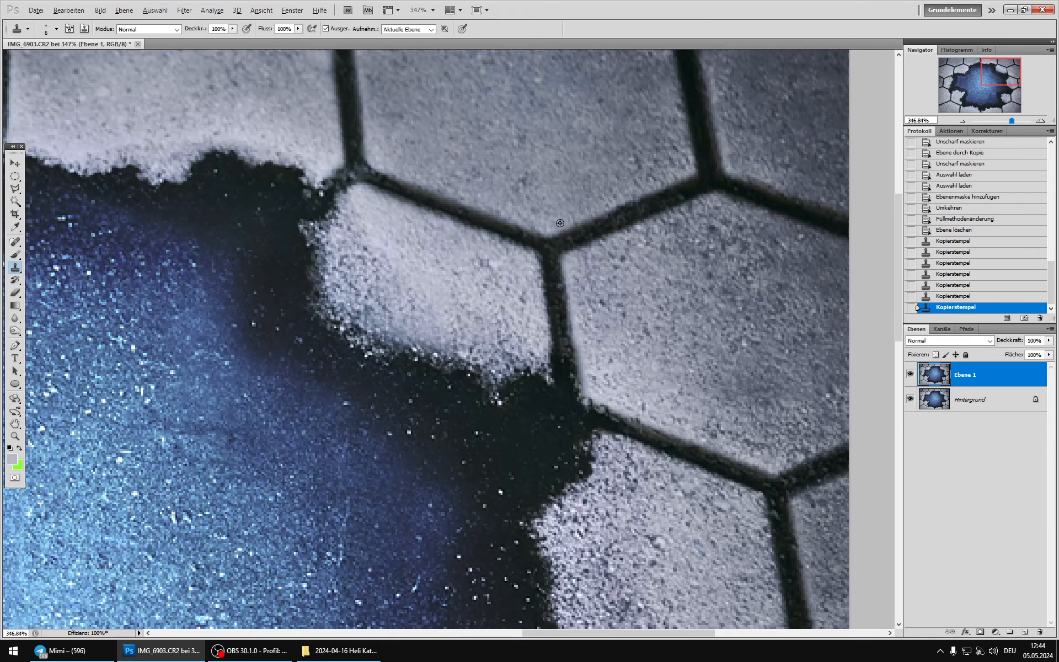
scroll(560, 222, "down", 5)
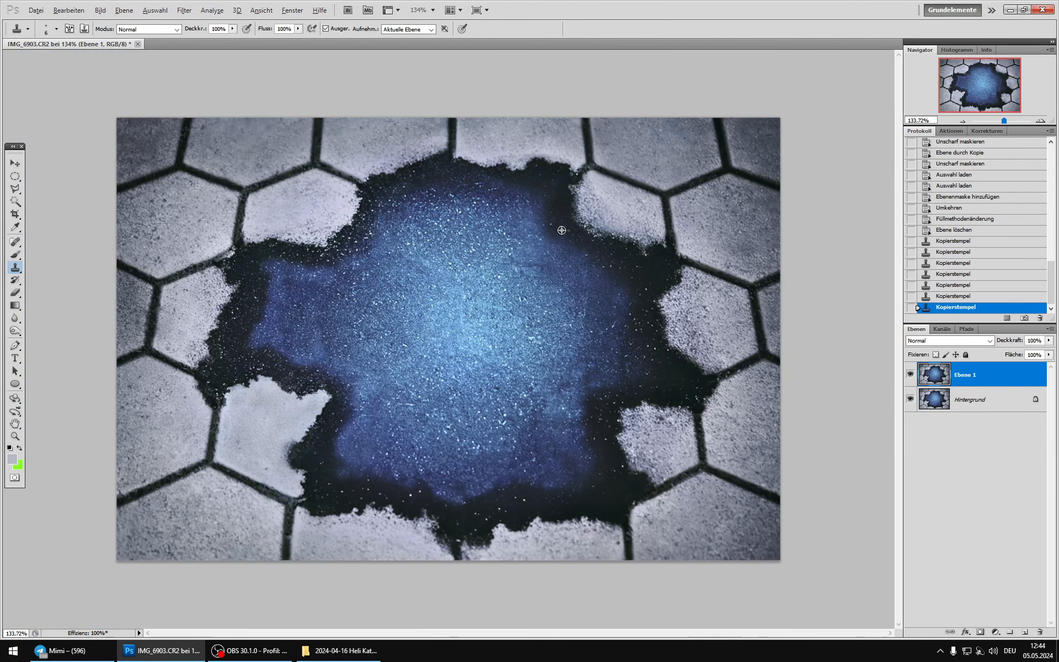
left_click(660, 132)
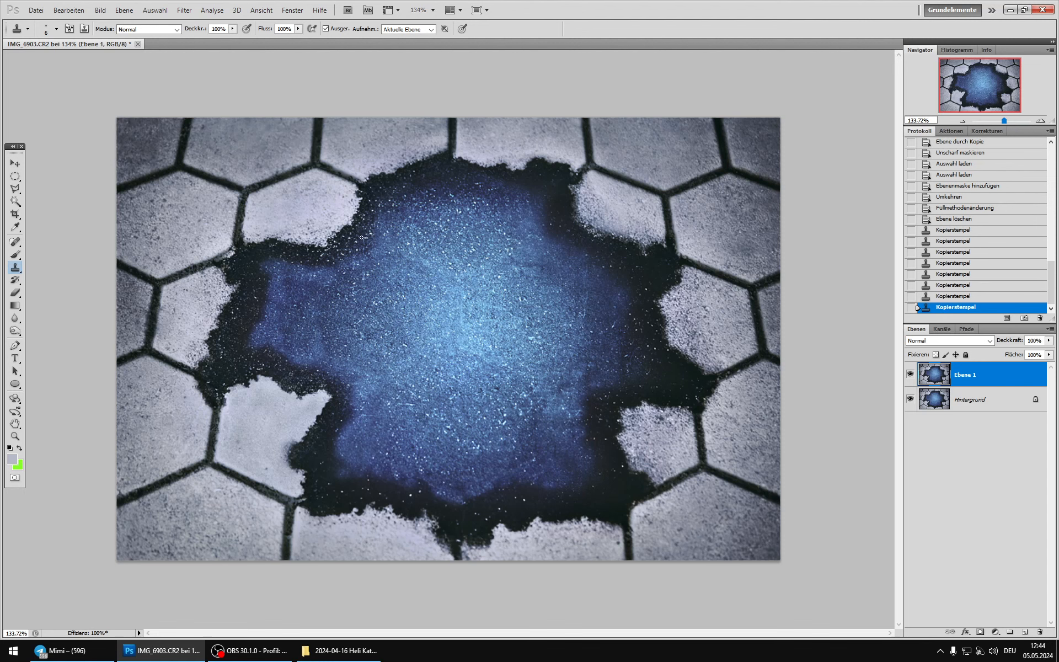
Step: Clone blue texture over the bright horizontal streak in the lower middle of the blue area
double_click(16, 435)
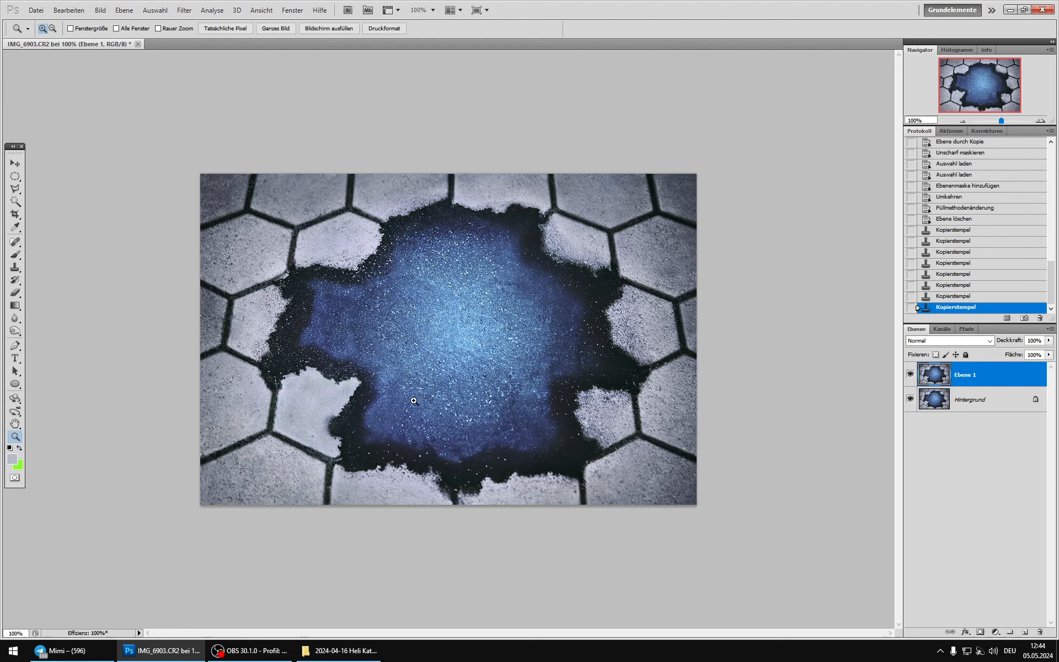
left_click_drag(405, 379, 450, 408)
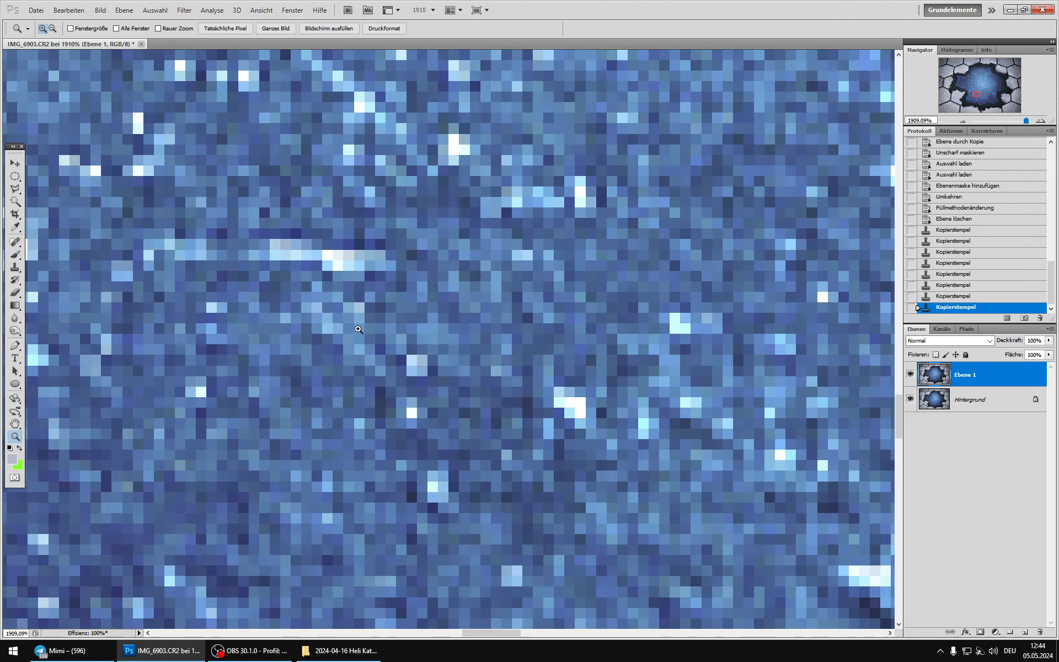
scroll(358, 329, "down", 2)
key("s")
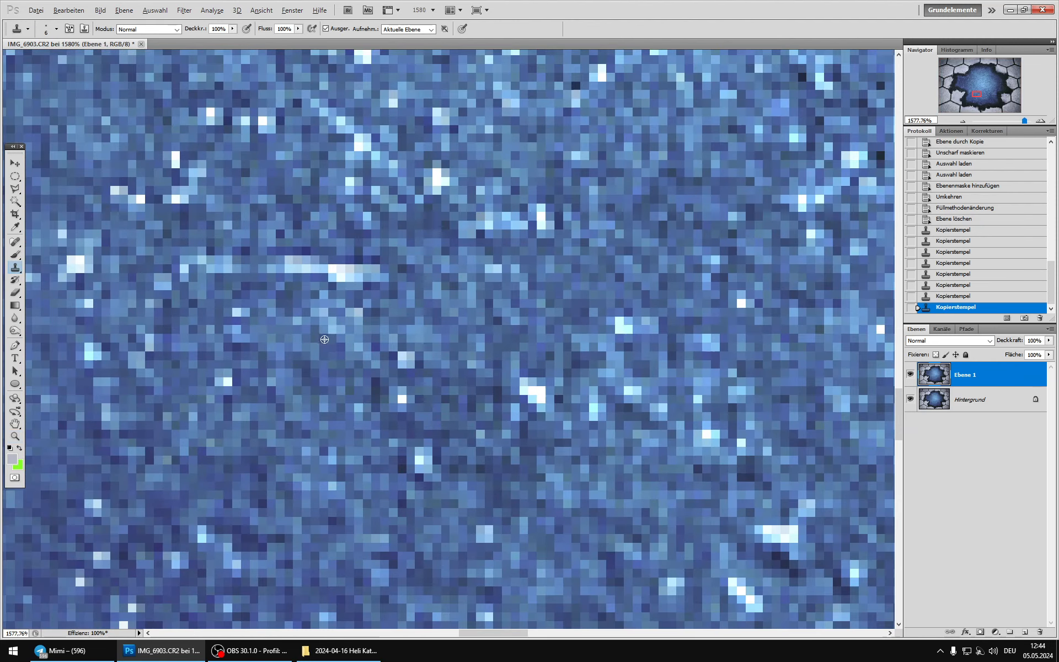
left_click(324, 339, "alt")
left_click(332, 272)
left_click(335, 270)
left_click(323, 262)
key("alt")
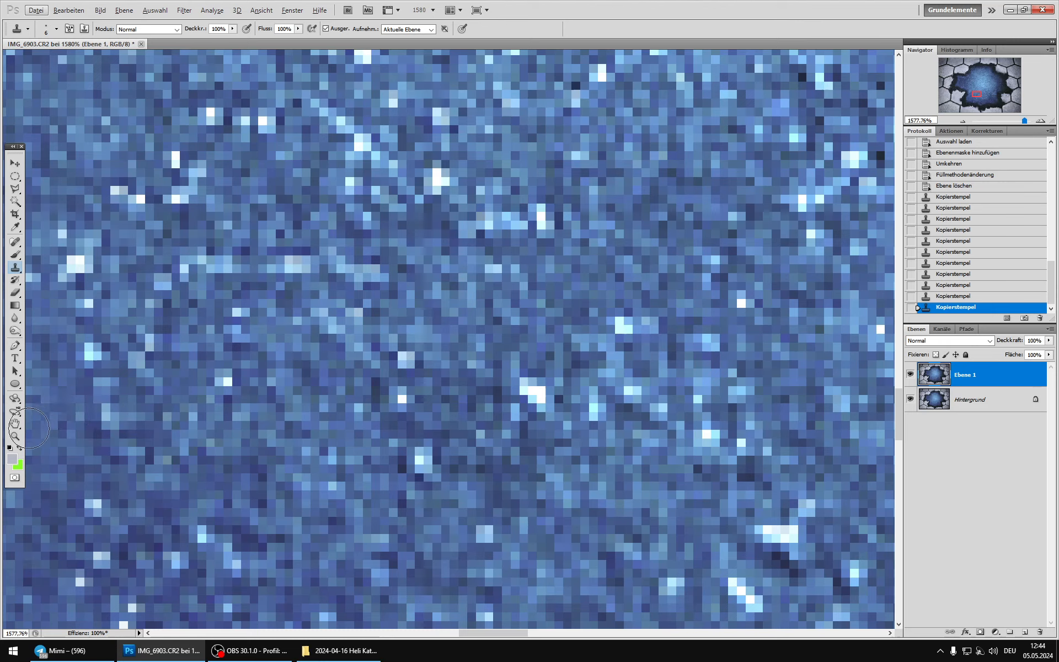
double_click(14, 436)
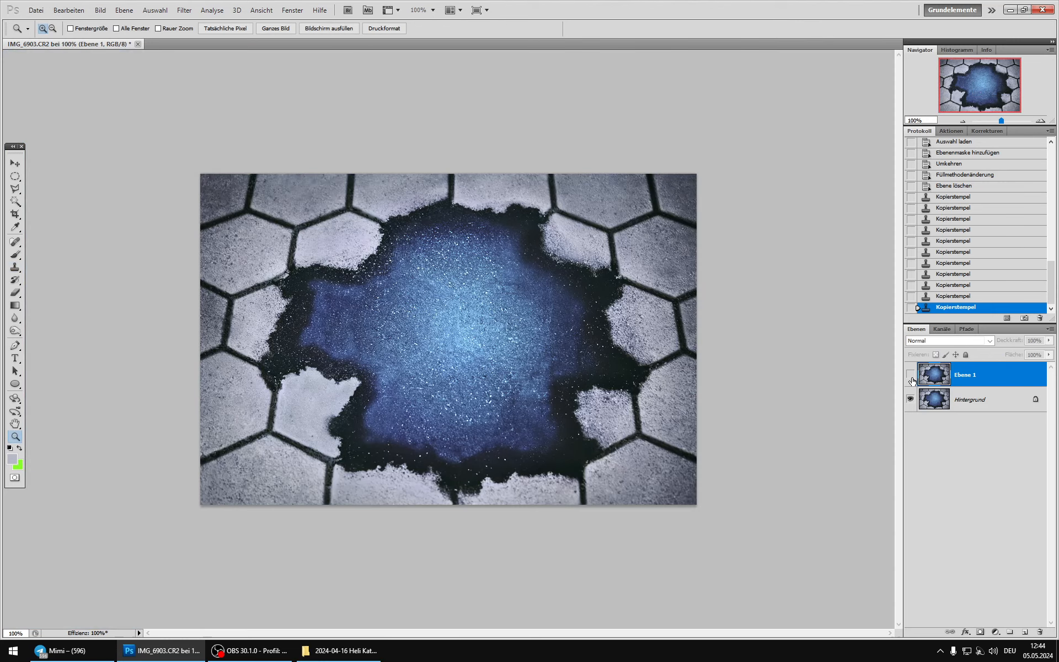
Step: Clone out the bright fleck and the thin light streaks in the left half of the blue area
scroll(480, 331, "up", 17)
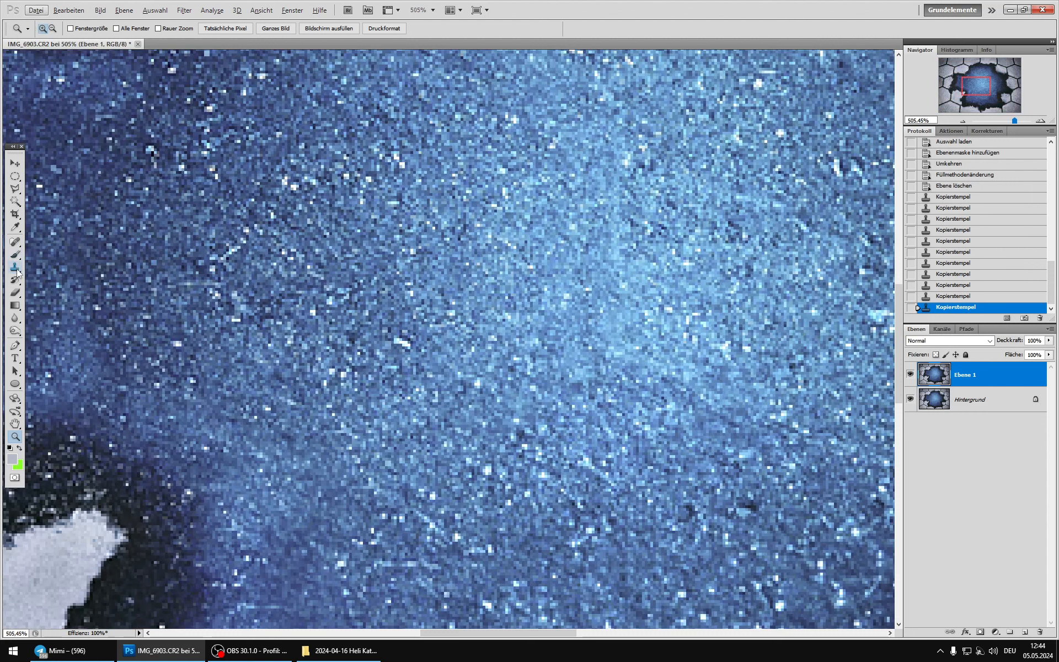
left_click(15, 267)
left_click(383, 352, "alt")
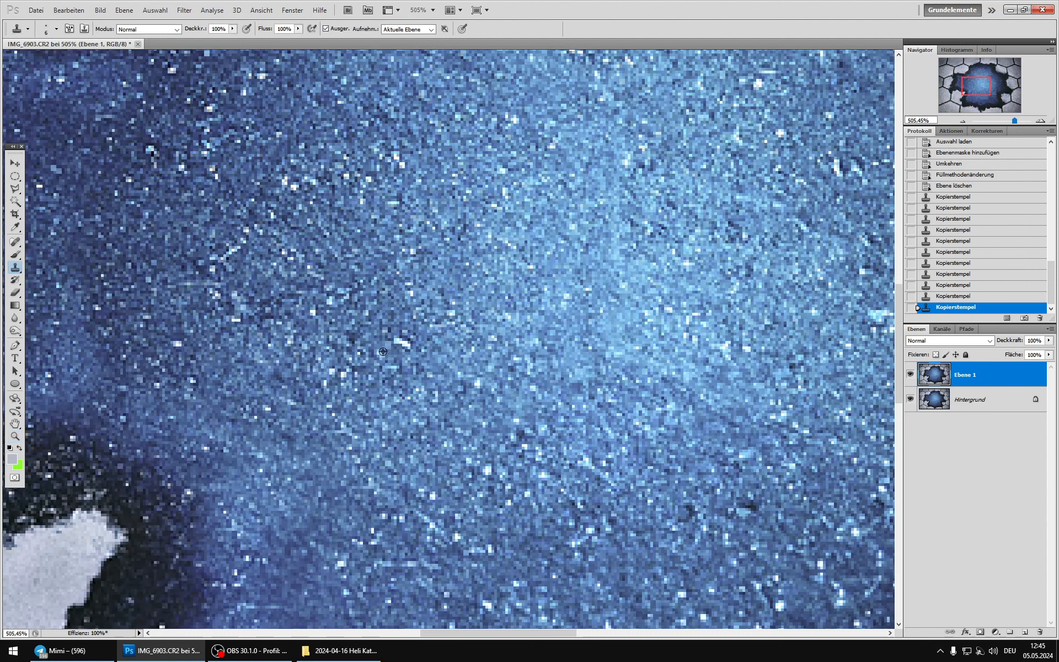
left_click(403, 342)
left_click(405, 345)
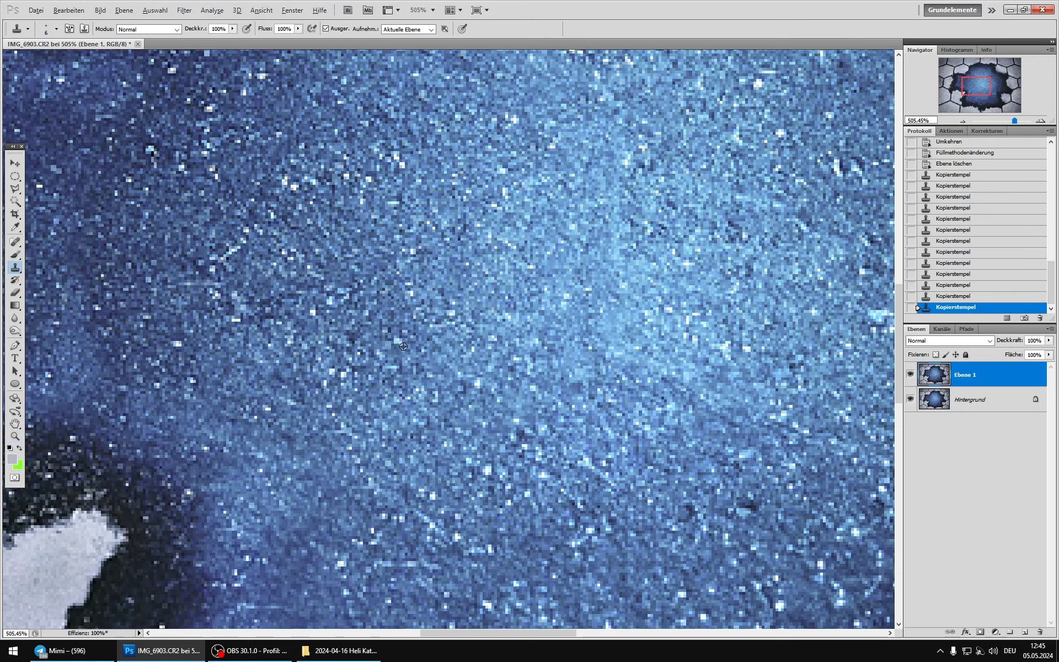
left_click(229, 252)
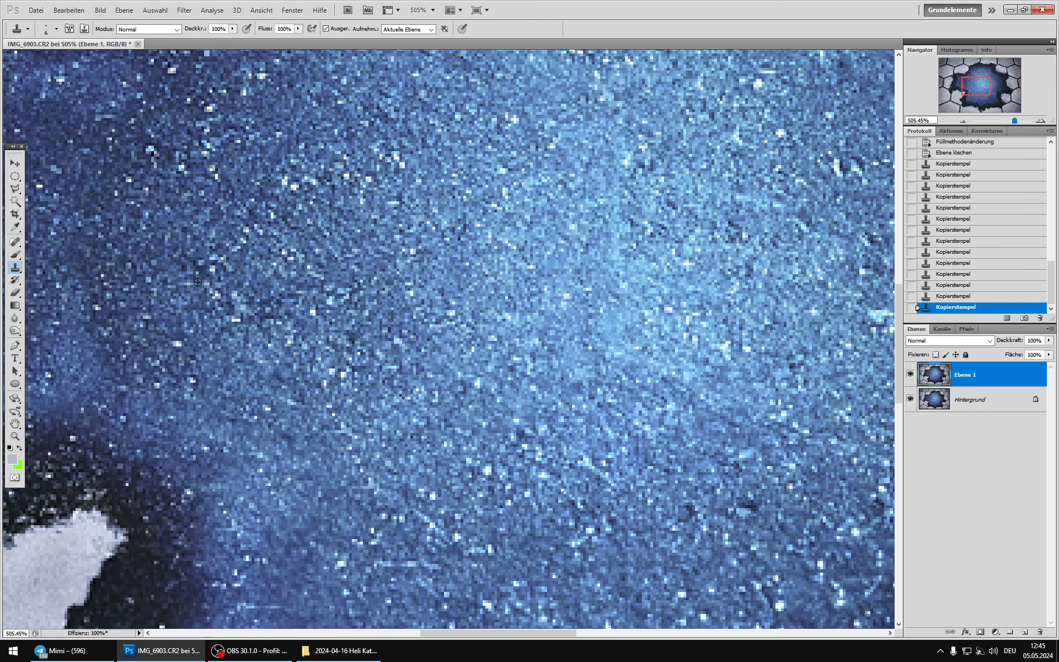
left_click(201, 284)
left_click(208, 283)
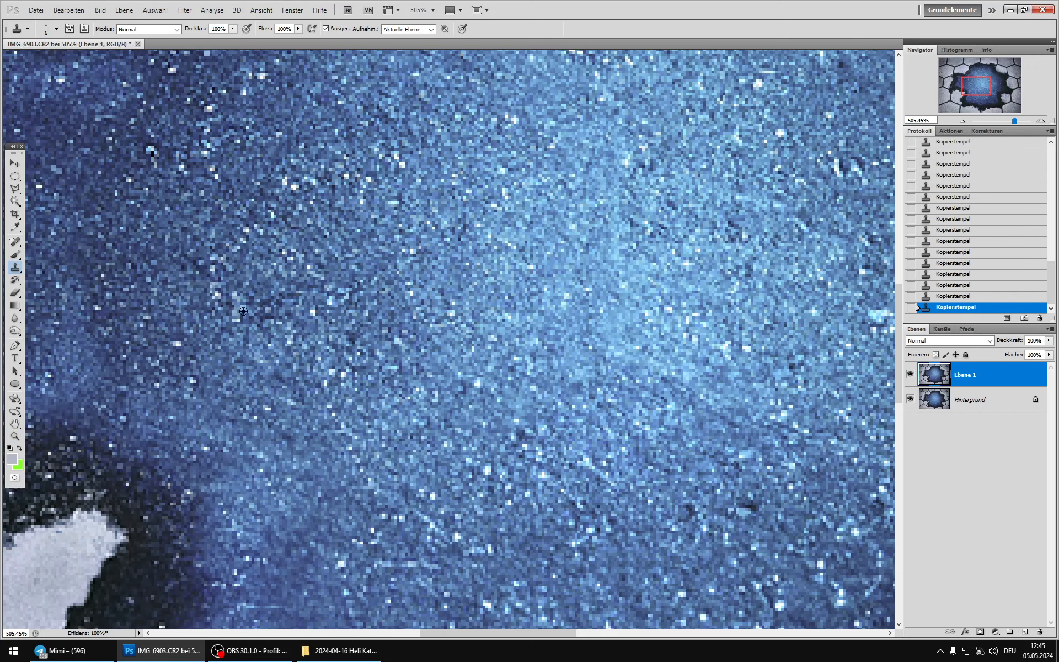
Step: Clone over the faint curved marks at the blue area's right edge and in its lower right part
scroll(242, 314, "down", 5)
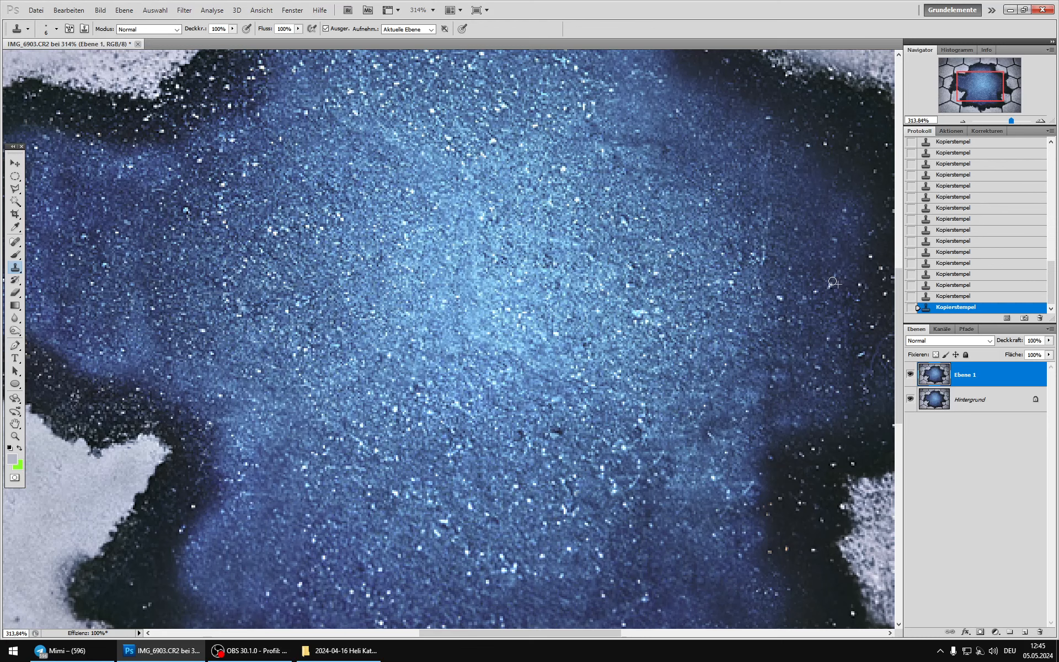
scroll(833, 282, "down", 3)
scroll(823, 330, "up", 5)
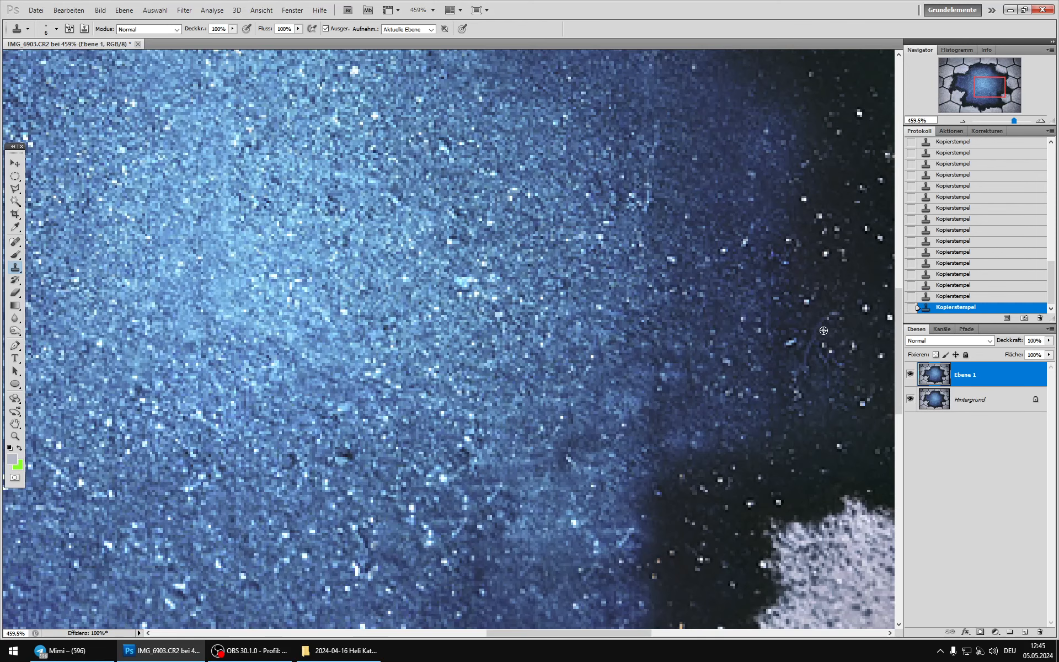
left_click(810, 318, "alt")
left_click(814, 339)
left_click(796, 358, "alt")
left_click(808, 353)
left_click(492, 532, "alt")
left_click(500, 493)
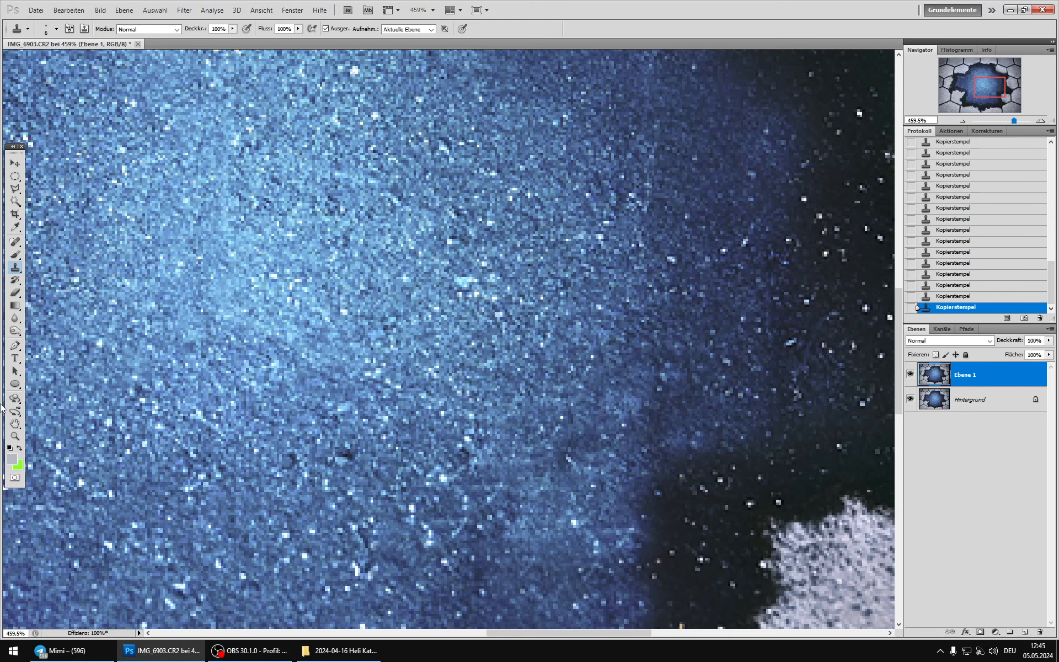
Step: Set up the Sponge tool in Sättigung verringern mode with a 3 px brush for the orange specks along the hole's lower edge
double_click(17, 436)
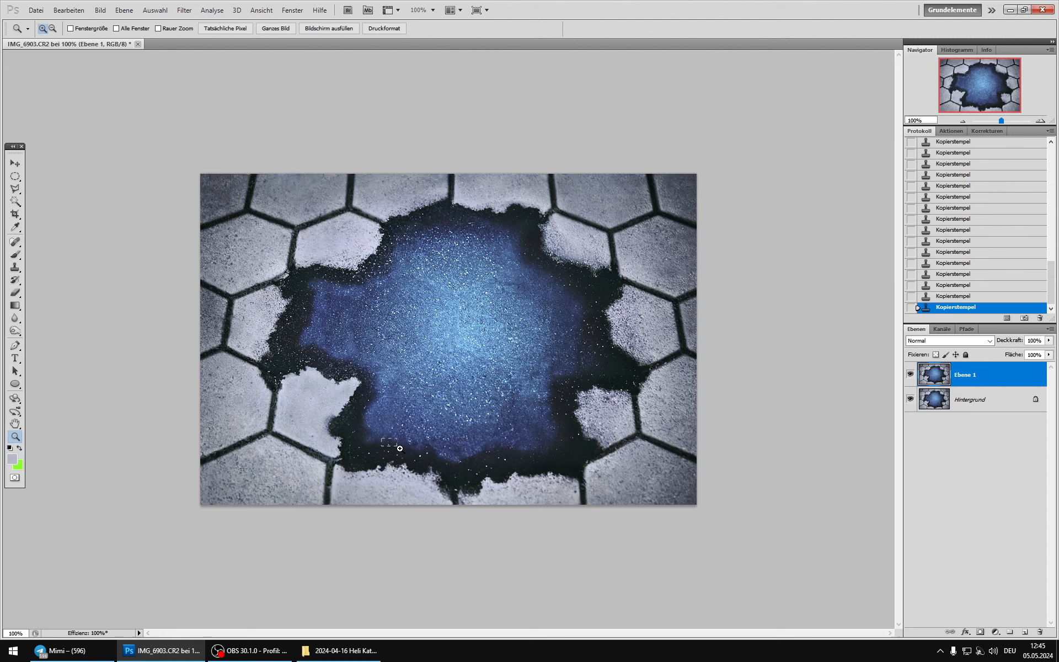
left_click_drag(399, 448, 400, 449)
key("alt")
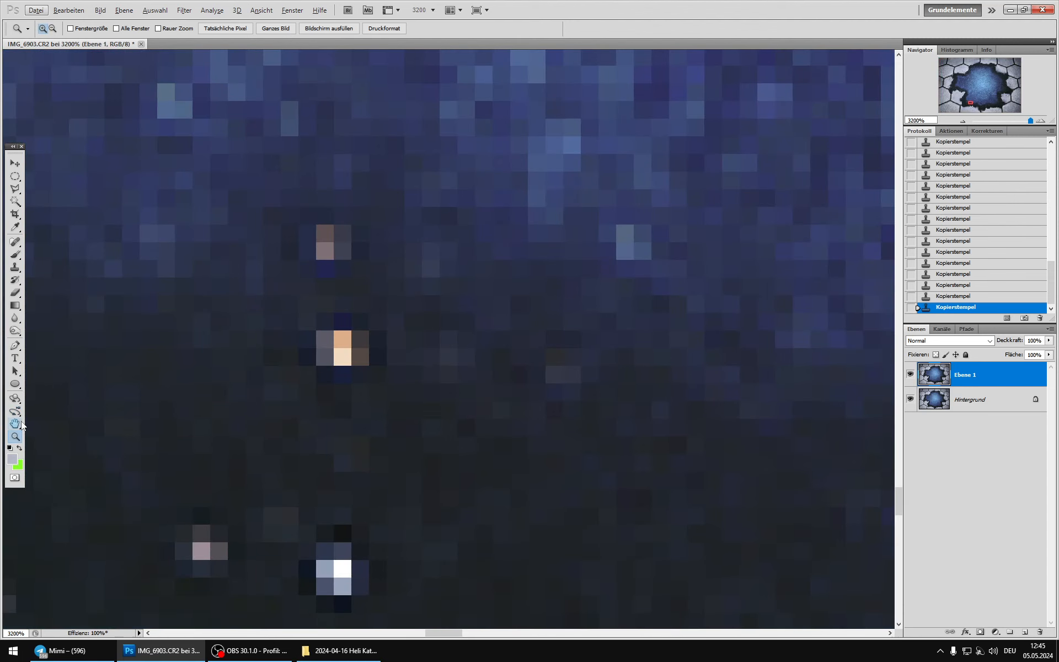
double_click(15, 436)
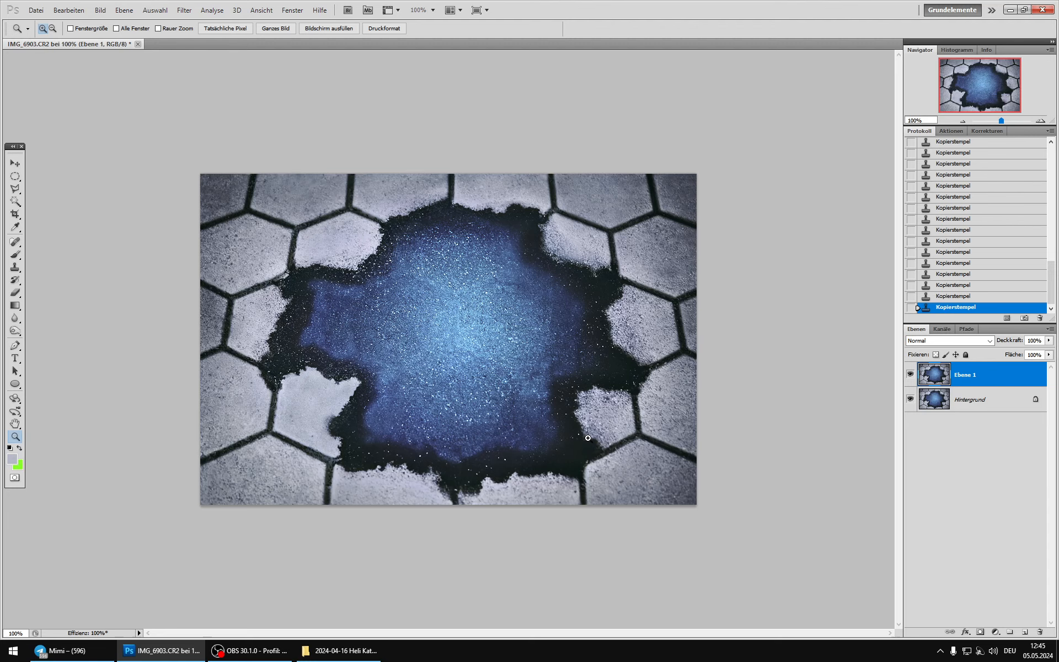
key("alt")
left_click_drag(373, 433, 375, 458)
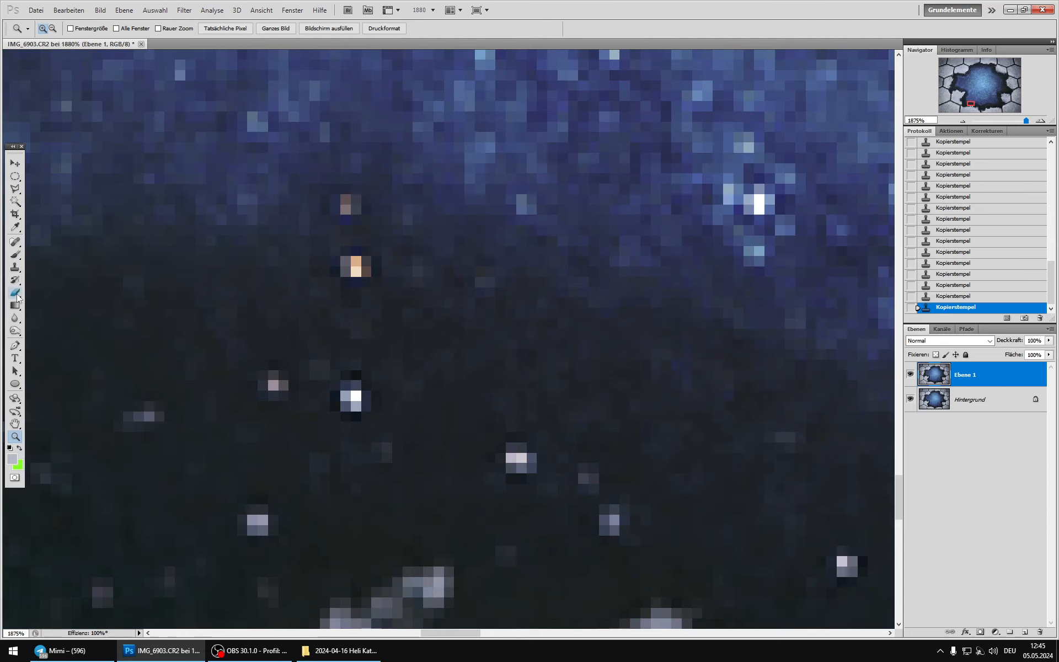
left_click(18, 338)
left_click(66, 350)
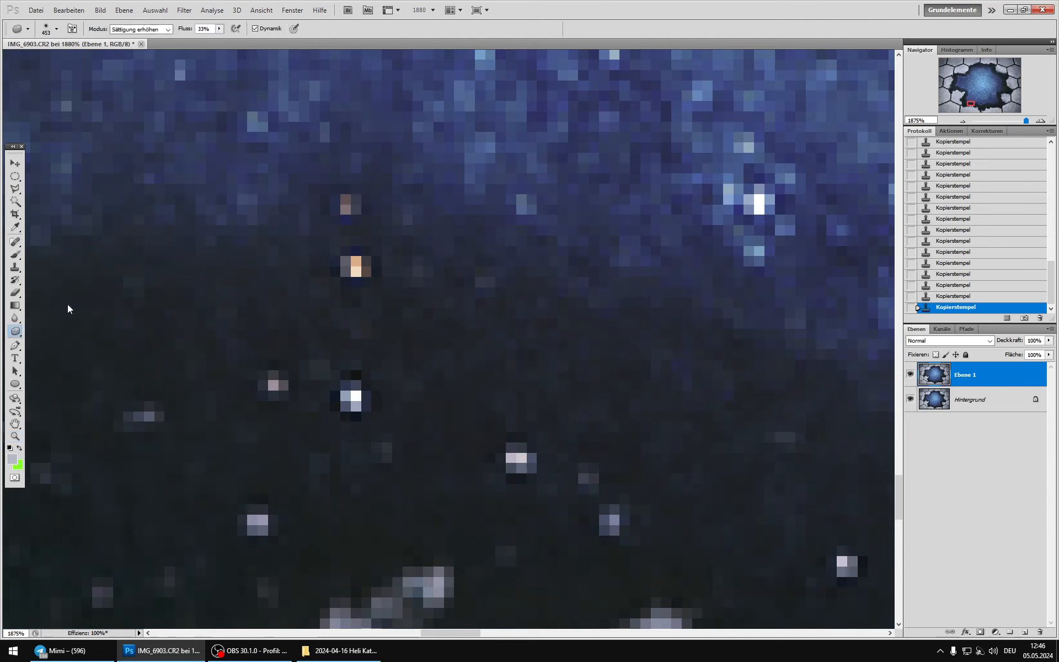
left_click(142, 29)
left_click(138, 38)
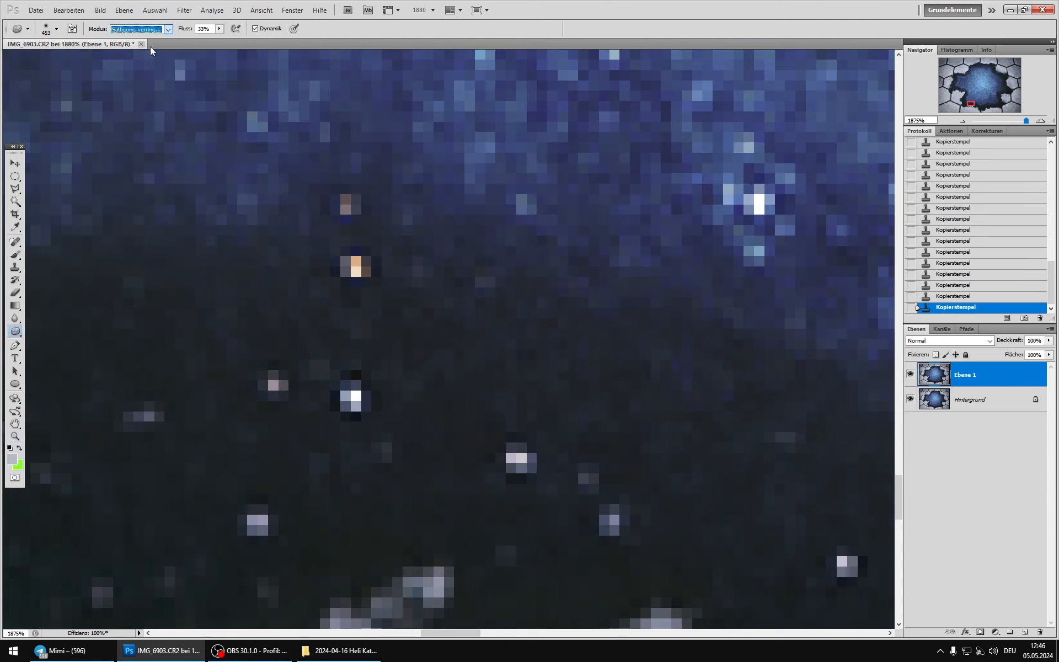
right_click(416, 334)
left_click_drag(423, 349, 366, 286)
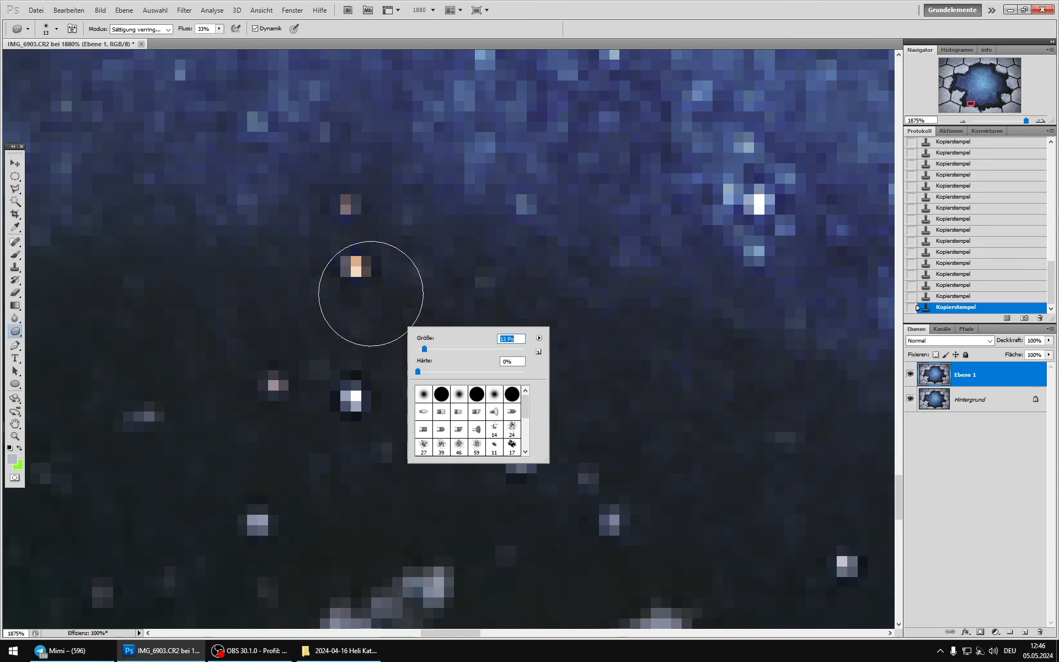
Step: Desaturate the orange and reddish specks in the dark band at the hole's lower left with the Sponge
left_click(355, 266)
left_click(355, 266)
left_click(356, 266)
left_click(355, 264)
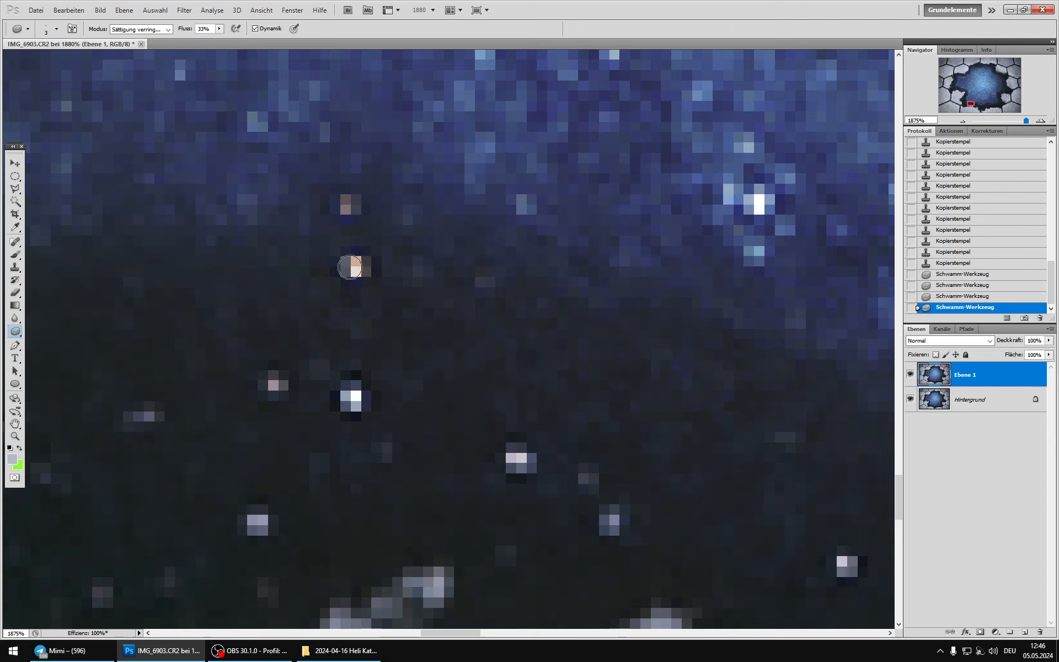
left_click(354, 262)
left_click(347, 200)
left_click(276, 386)
left_click(356, 270)
left_click(345, 262)
scroll(405, 367, "down", 3, "alt")
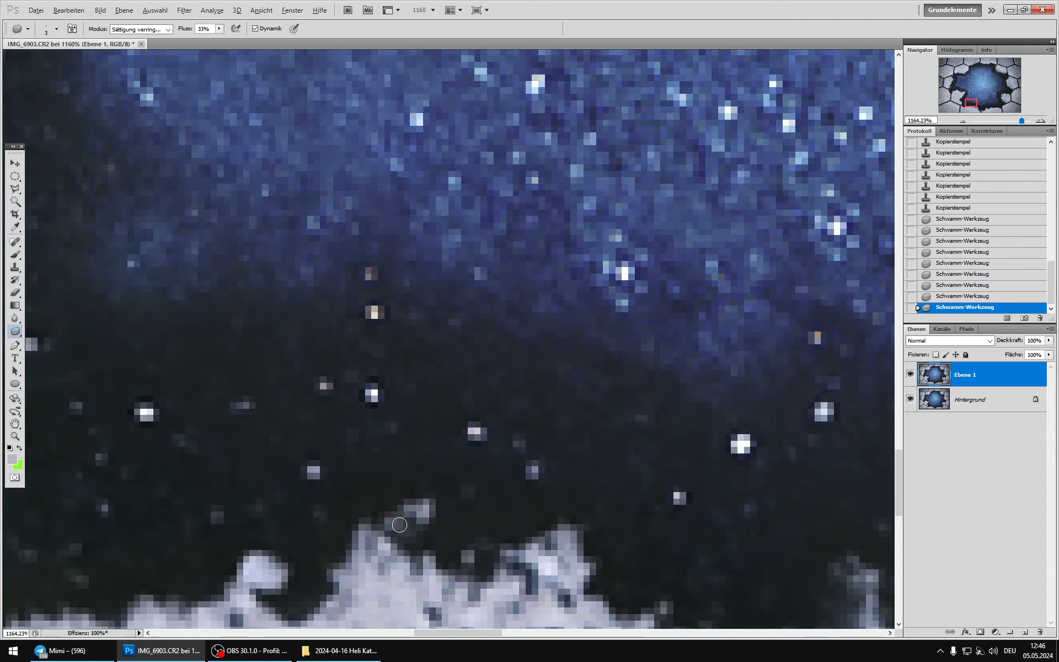
Step: Desaturate the remaining tint of those specks and the orange speck farther right along the dark band
left_click(375, 312)
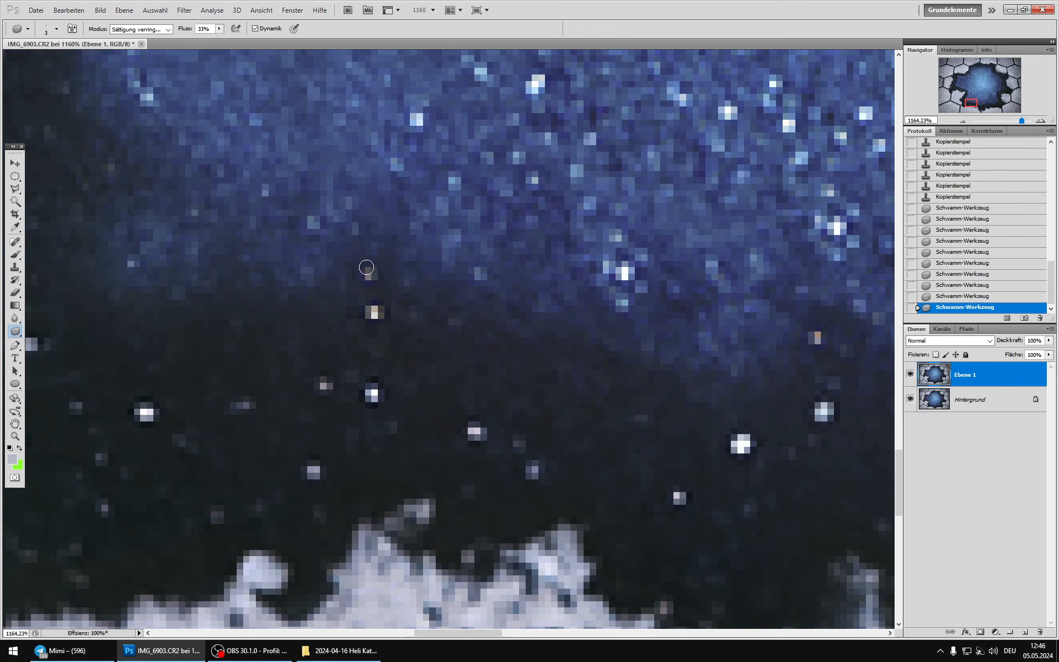
left_click(370, 273)
left_click(817, 335)
left_click(817, 335)
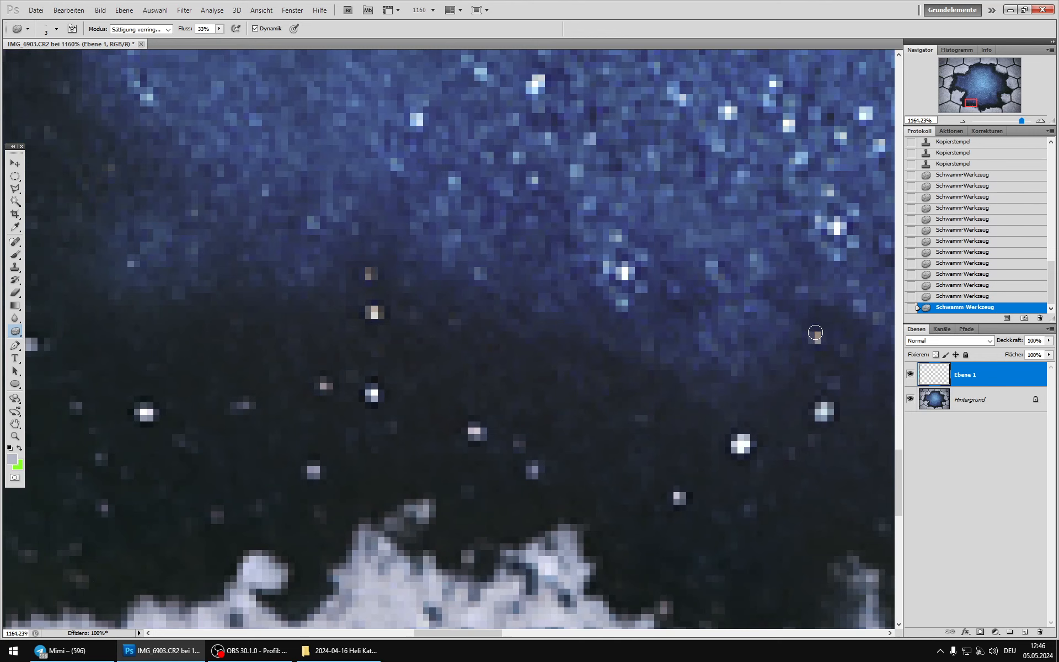
scroll(472, 364, "down", 9, "alt")
scroll(451, 373, "down", 3, "alt")
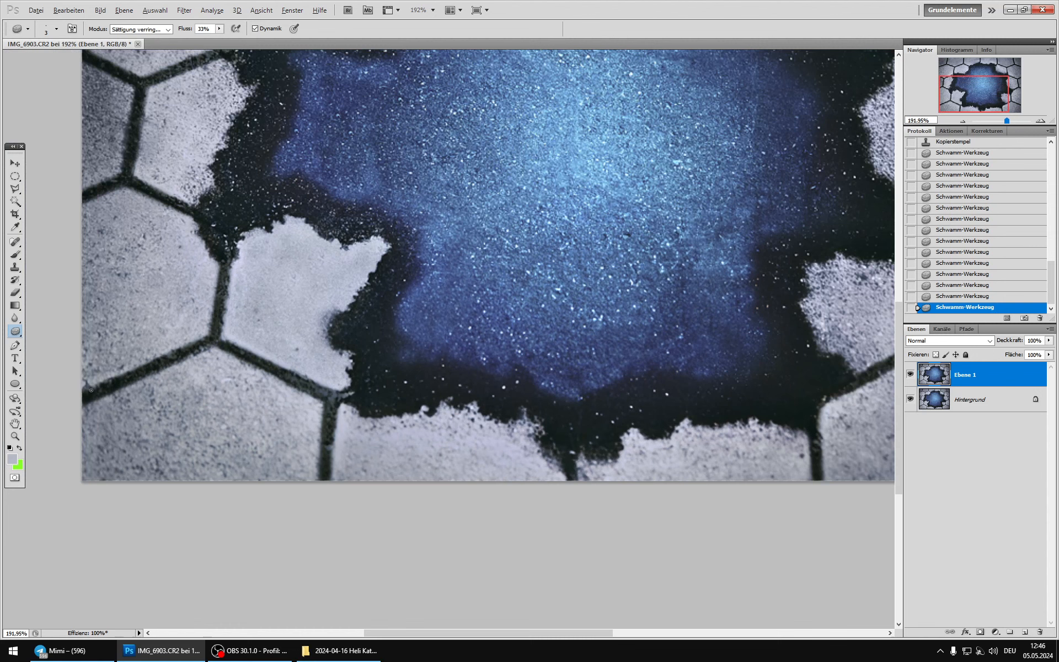
double_click(16, 436)
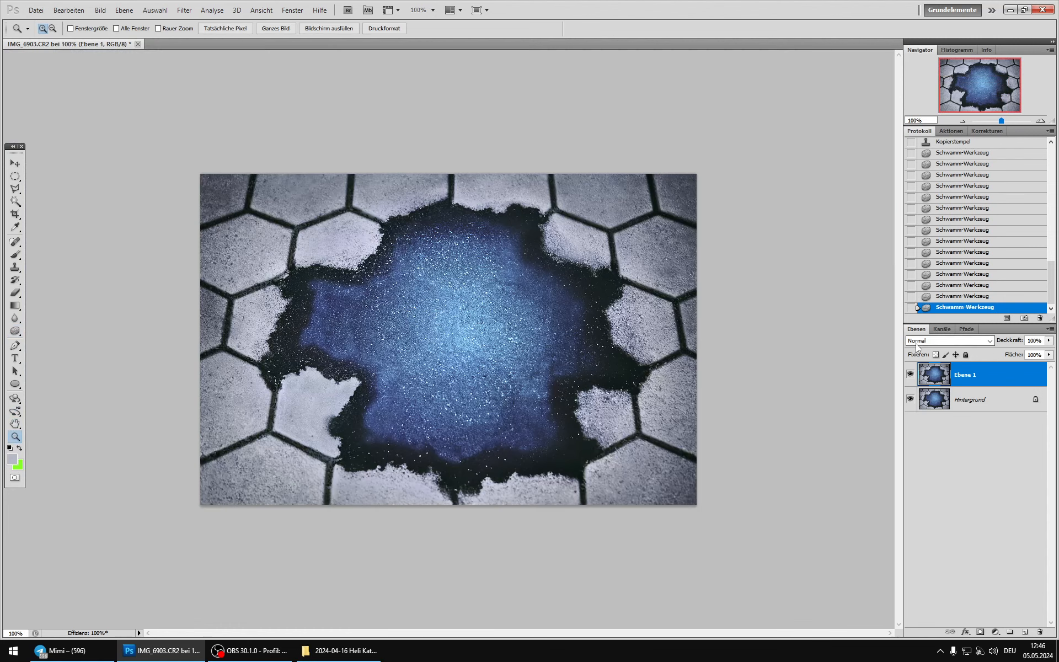